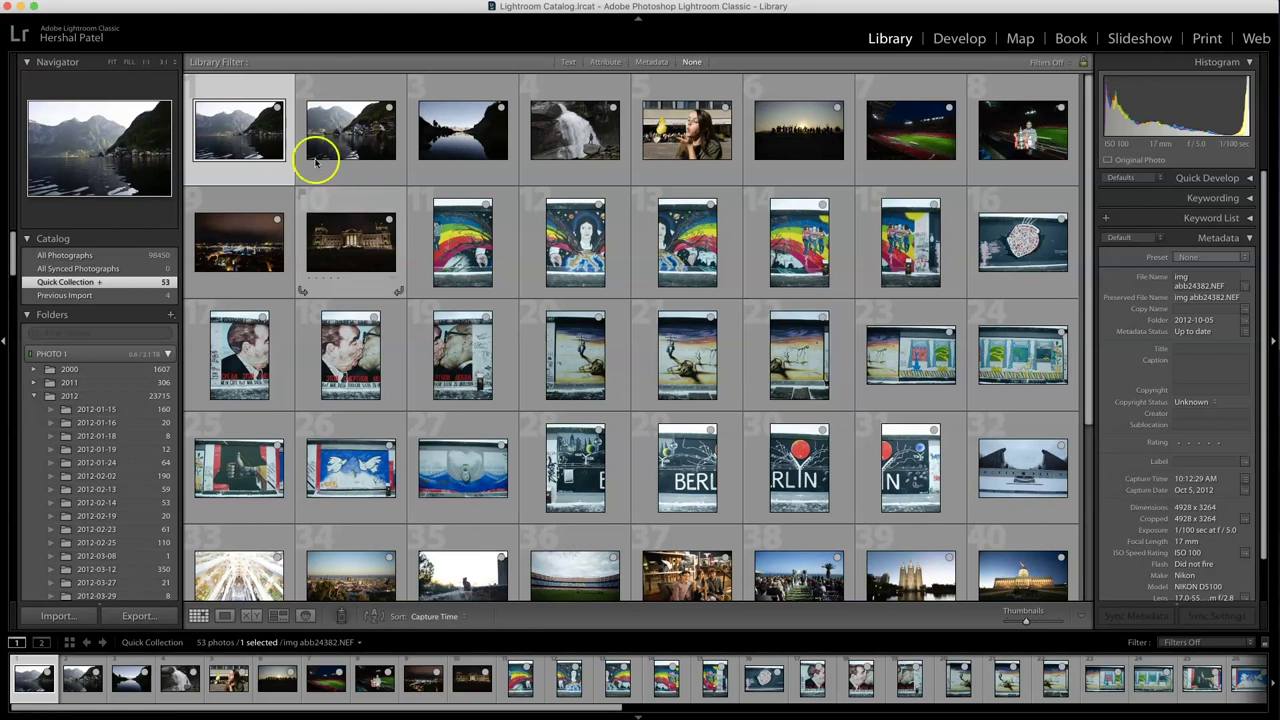
View the first lake photo enlarged, return to the grid and browse the Quick Collection thumbnails.
{"action": "double_click", "coordinate": [242, 139]}
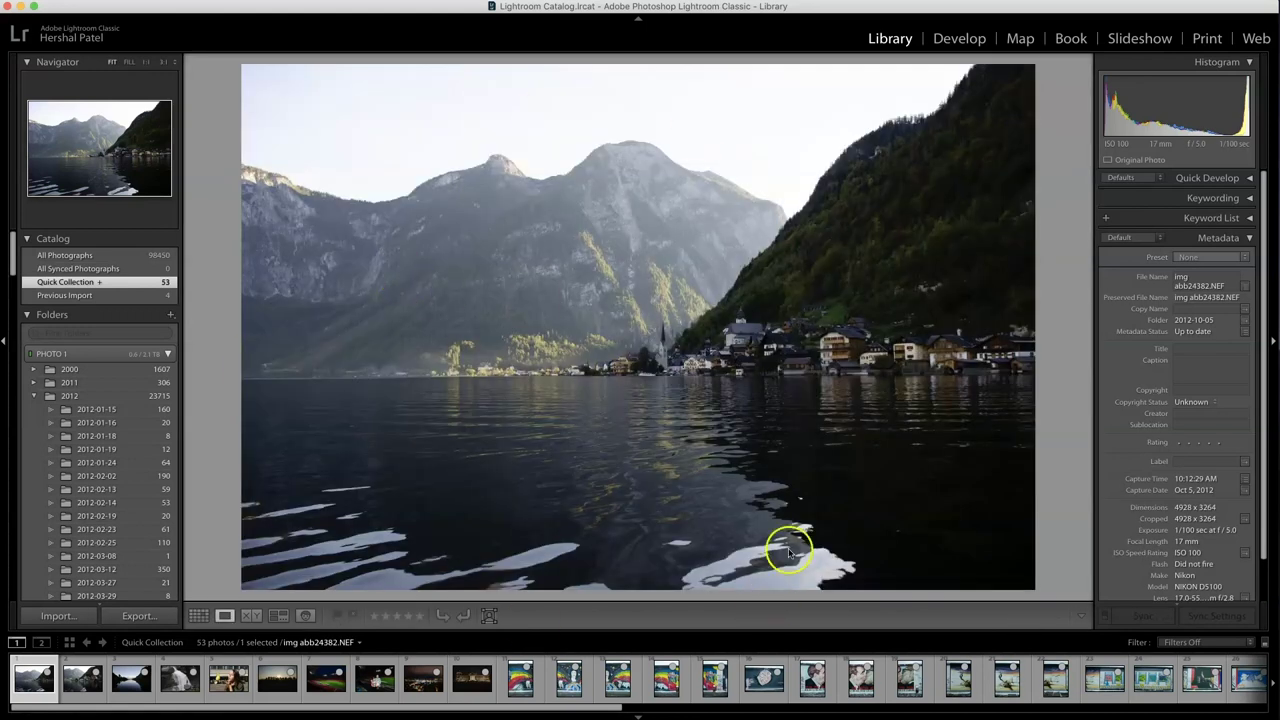
{"action": "left_click_drag", "start_coordinate": [617, 224], "coordinate": [505, 272]}
{"action": "key", "text": "g"}
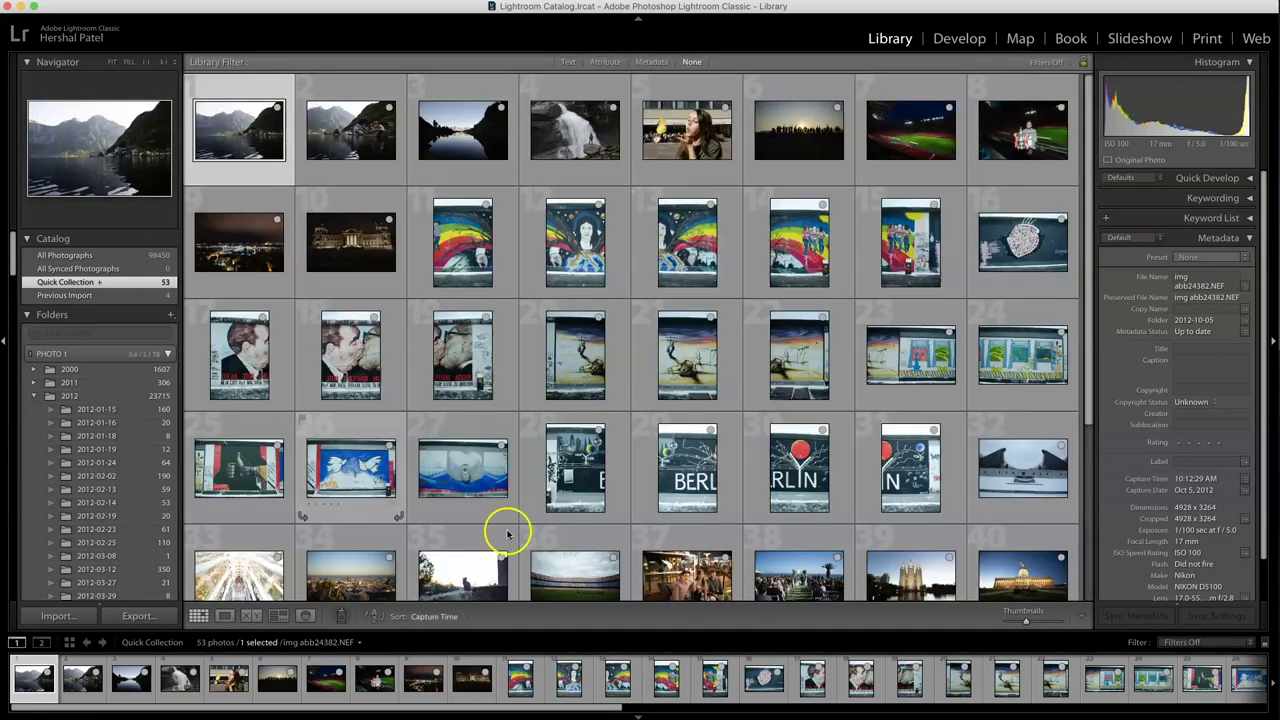
{"action": "scroll", "coordinate": [1017, 466], "scroll_direction": "down", "scroll_amount": 1}
{"action": "scroll", "coordinate": [1017, 466], "scroll_direction": "down", "scroll_amount": 3}
{"action": "scroll", "coordinate": [1014, 471], "scroll_direction": "up", "scroll_amount": 5}
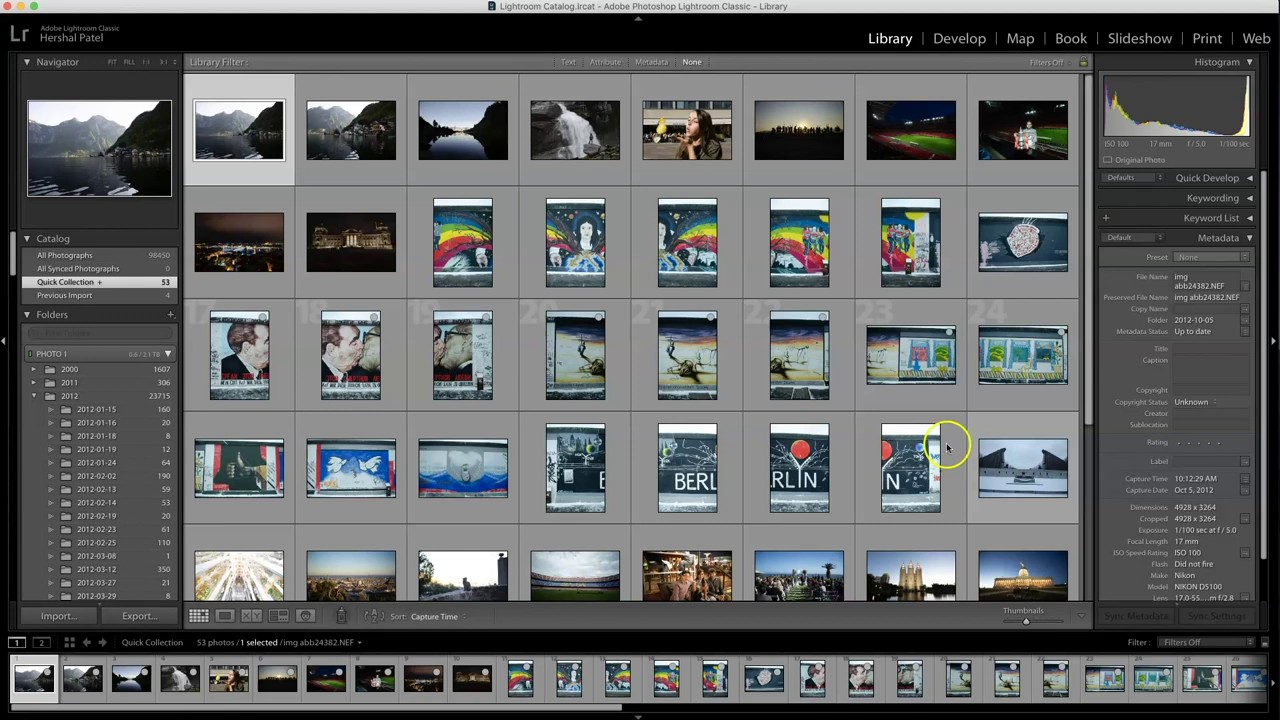
Remove the ninth photo, the night cityscape, from the Quick Collection and undo the removal.
{"action": "left_click", "coordinate": [277, 219]}
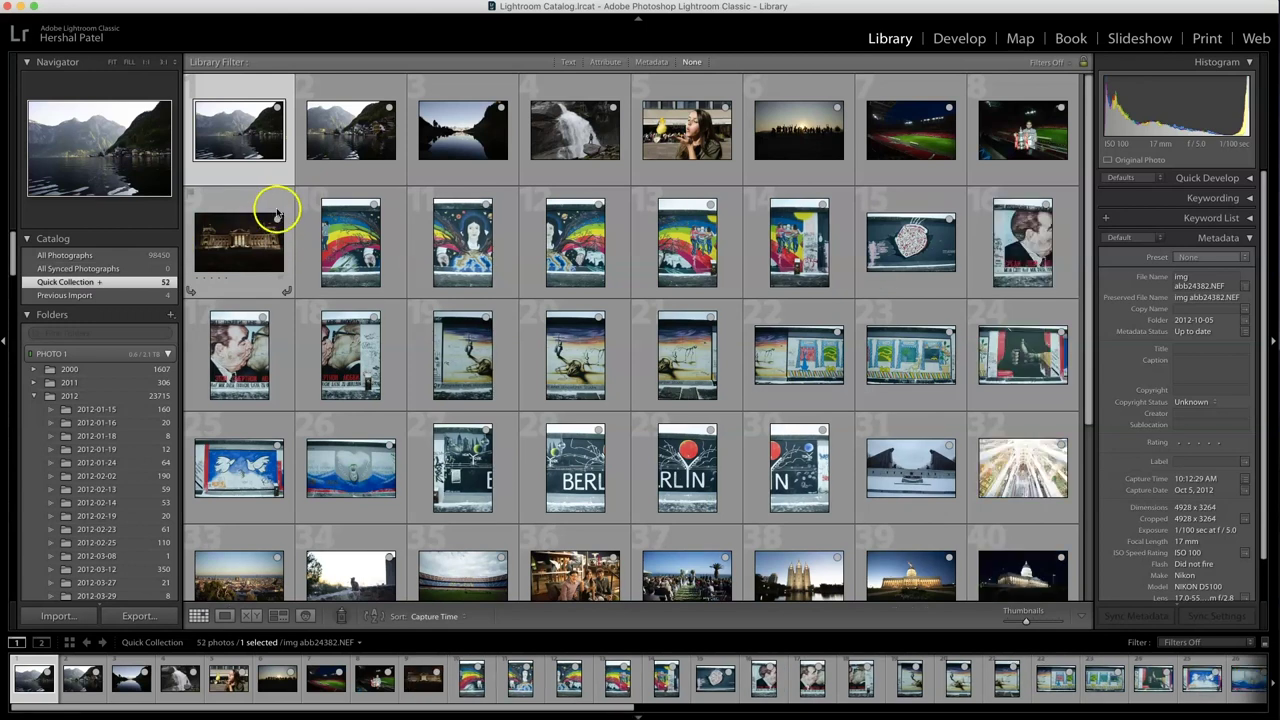
{"action": "key", "text": "super+z"}
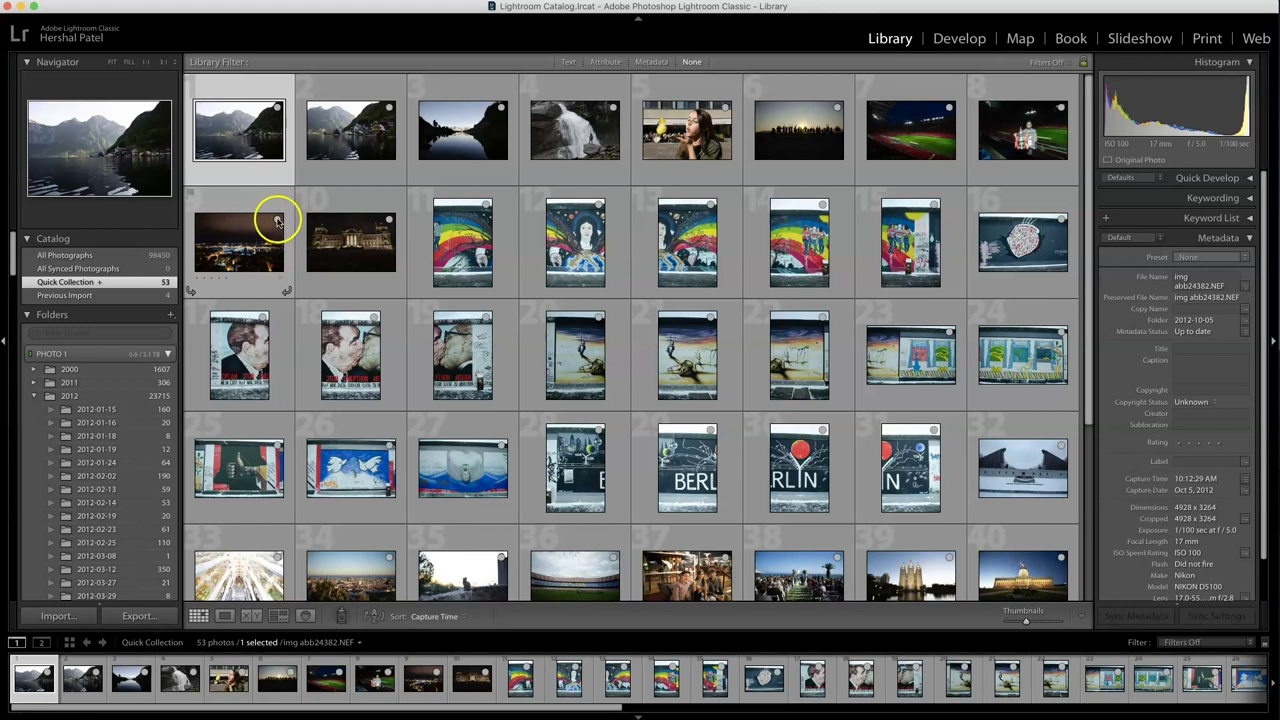
Add the first photo of folder 2012-03-12 to the Quick Collection and remove it from there again.
{"action": "left_click", "coordinate": [133, 570]}
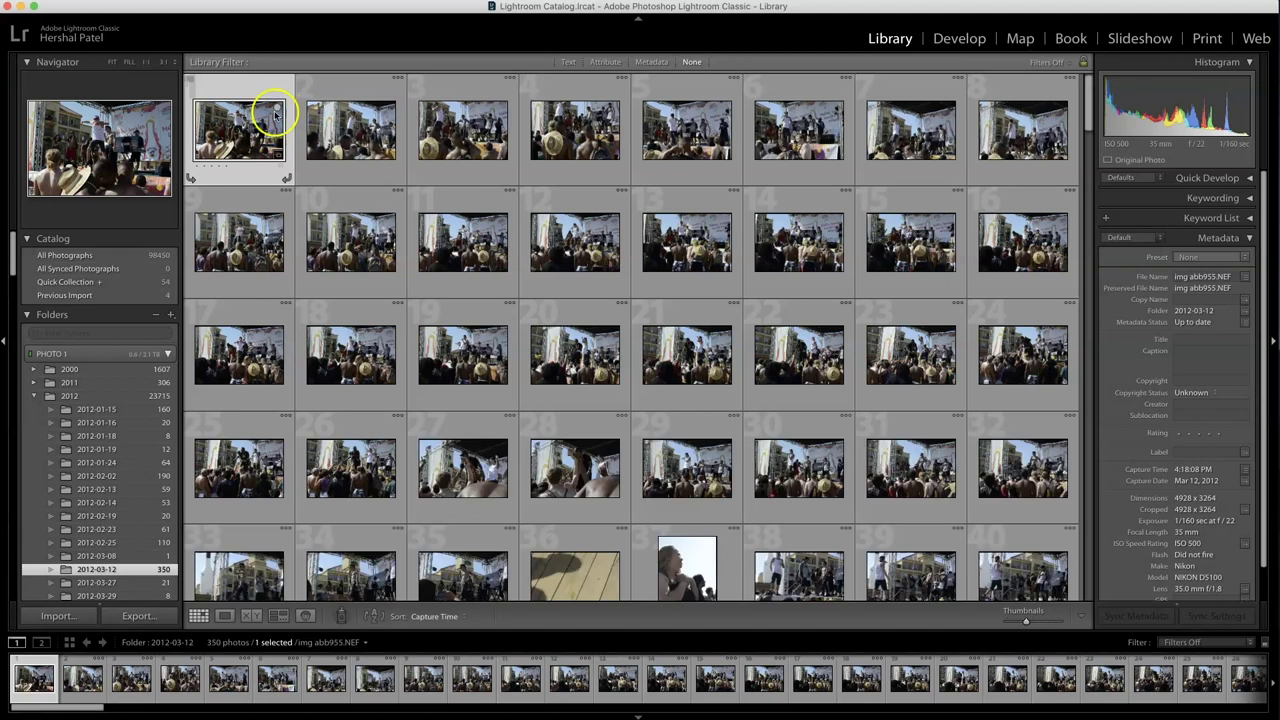
{"action": "left_click", "coordinate": [118, 281]}
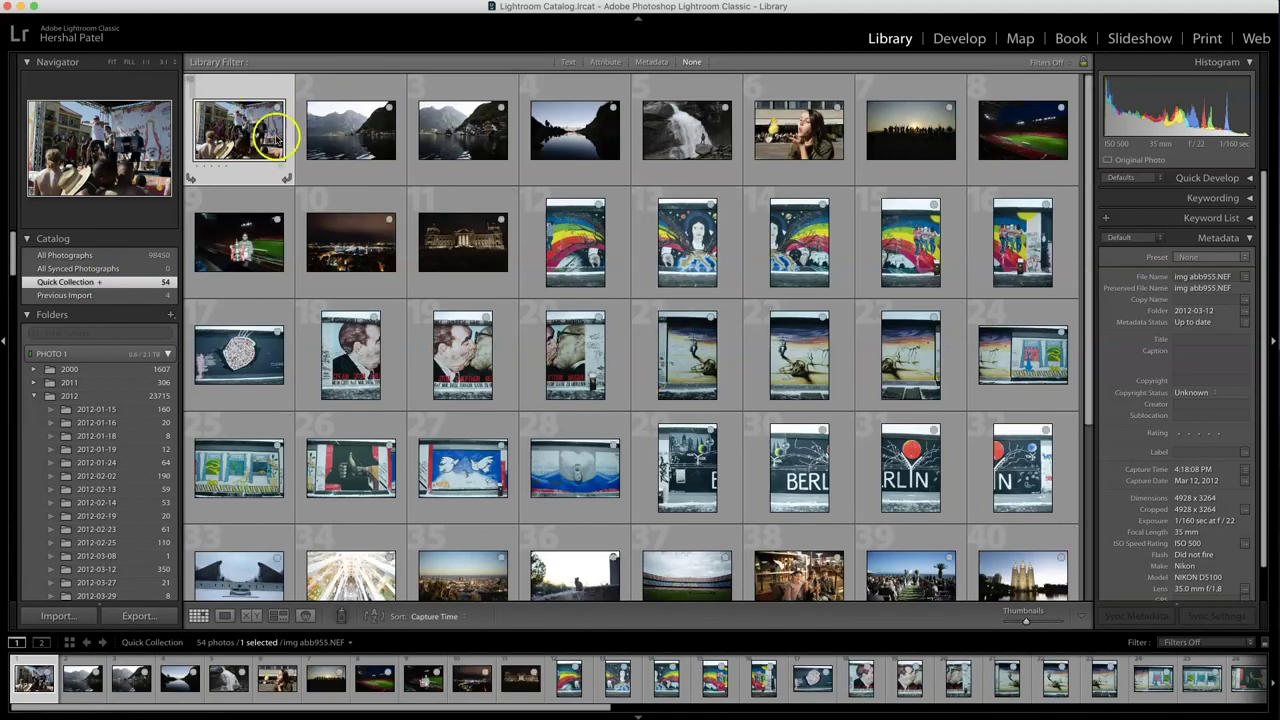
{"action": "left_click", "coordinate": [277, 112]}
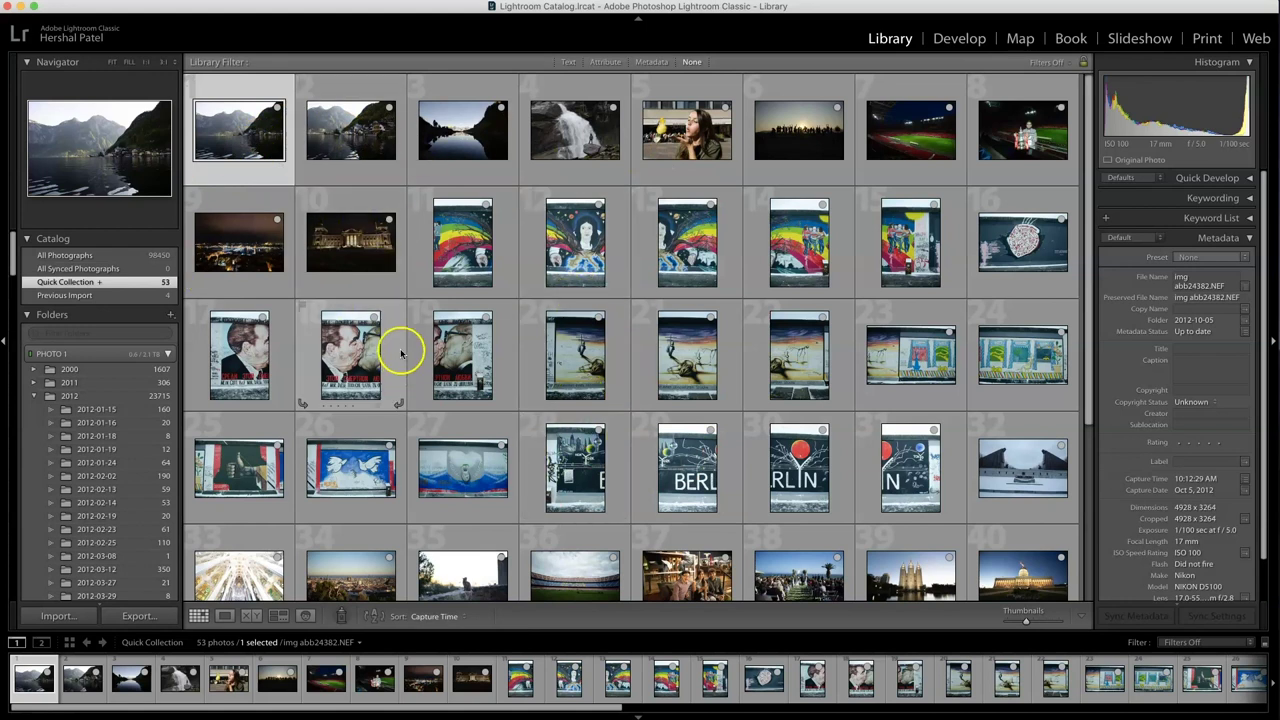
Open the first lake photo at full view, inspect the lakeside village up close, and take the photo into the Develop module.
{"action": "double_click", "coordinate": [236, 131]}
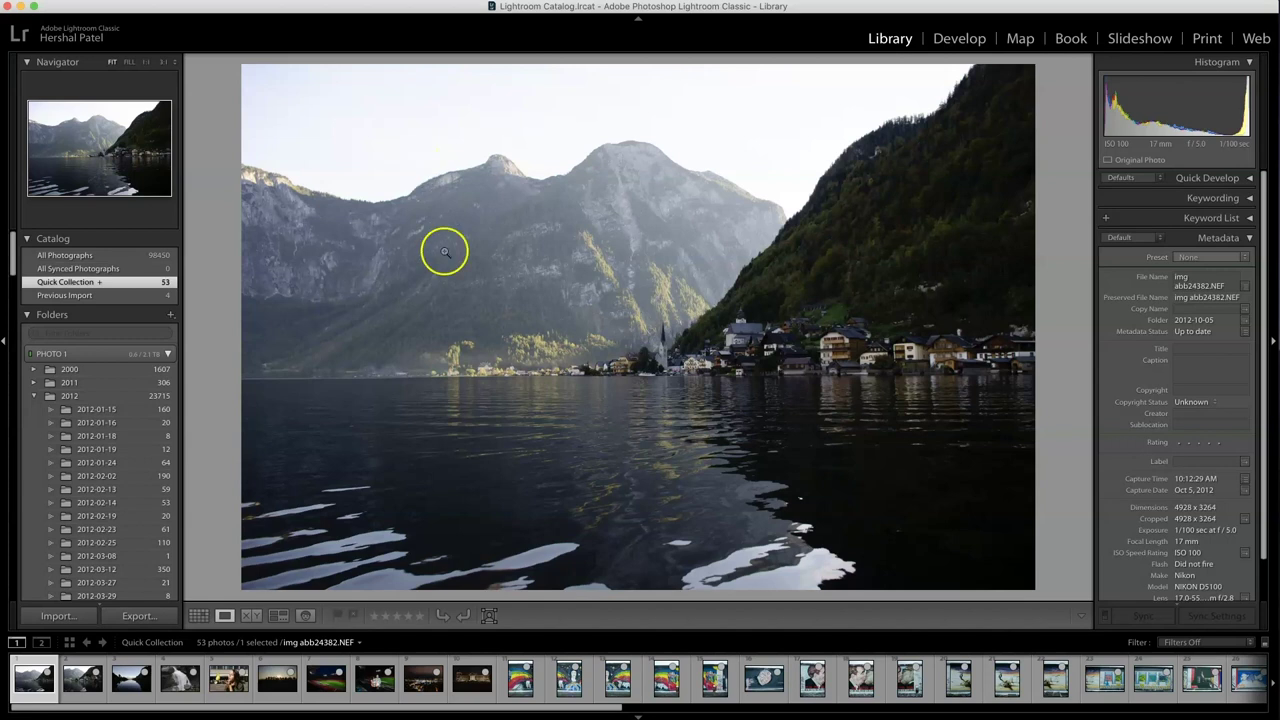
{"action": "left_click", "coordinate": [712, 374]}
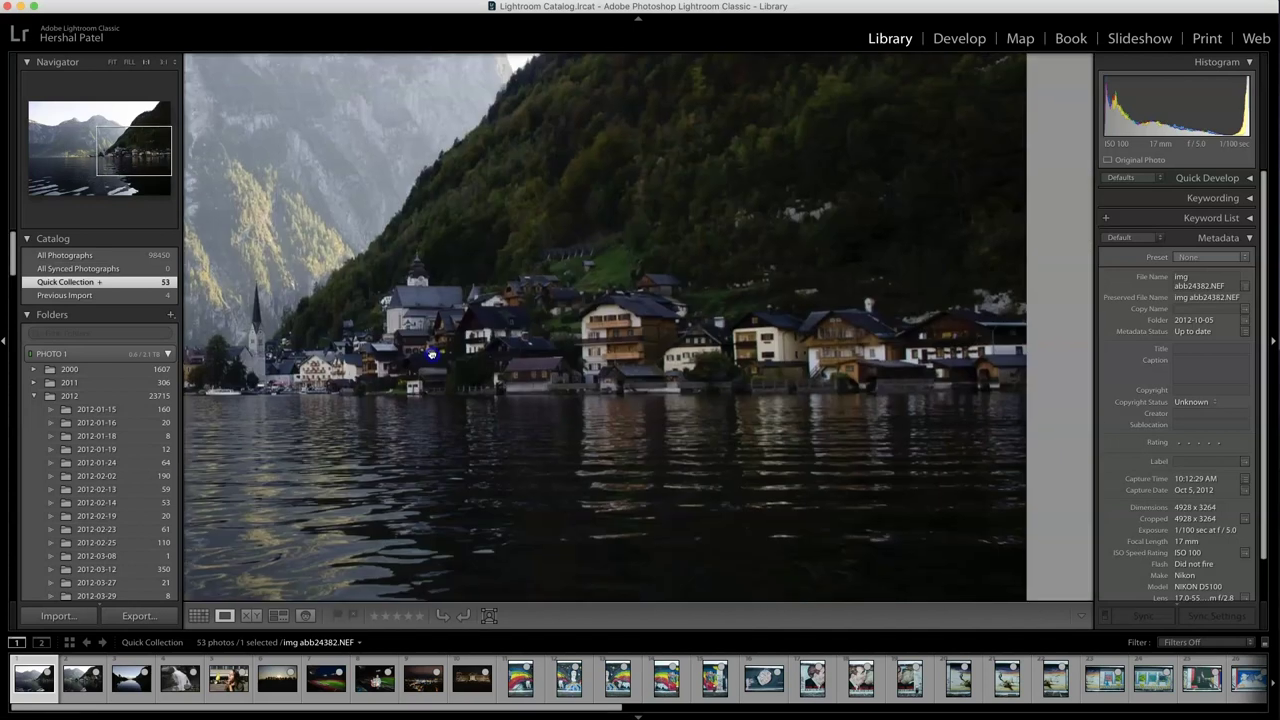
{"action": "left_click", "coordinate": [432, 354]}
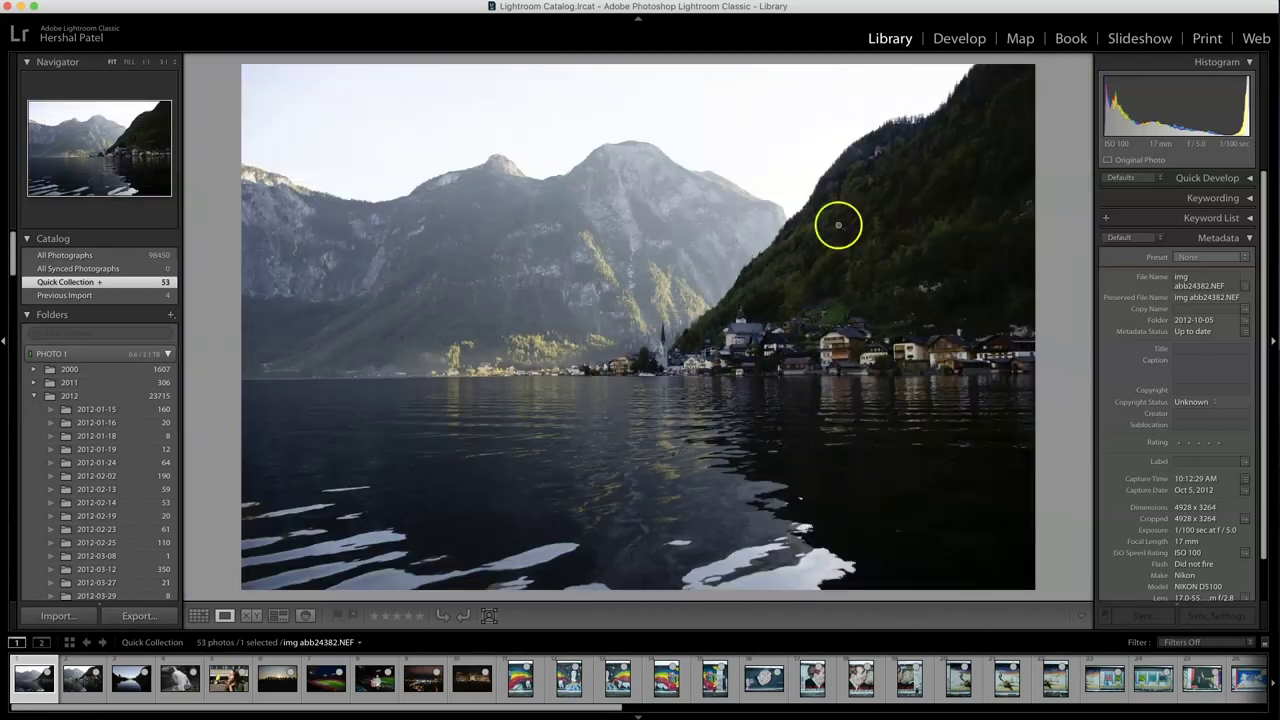
{"action": "left_click", "coordinate": [958, 38]}
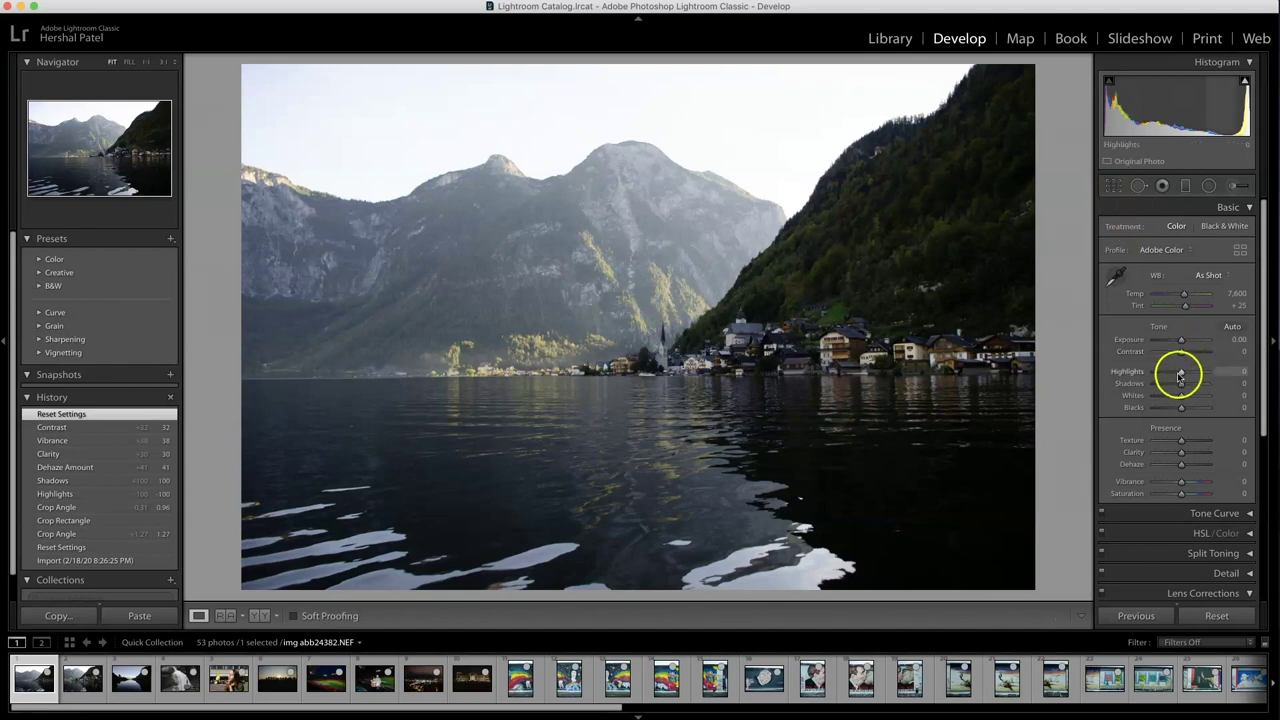
Try raising the lake photo's Shadows to +62, and reset all its develop settings.
{"action": "left_click_drag", "start_coordinate": [1197, 387], "coordinate": [1196, 386]}
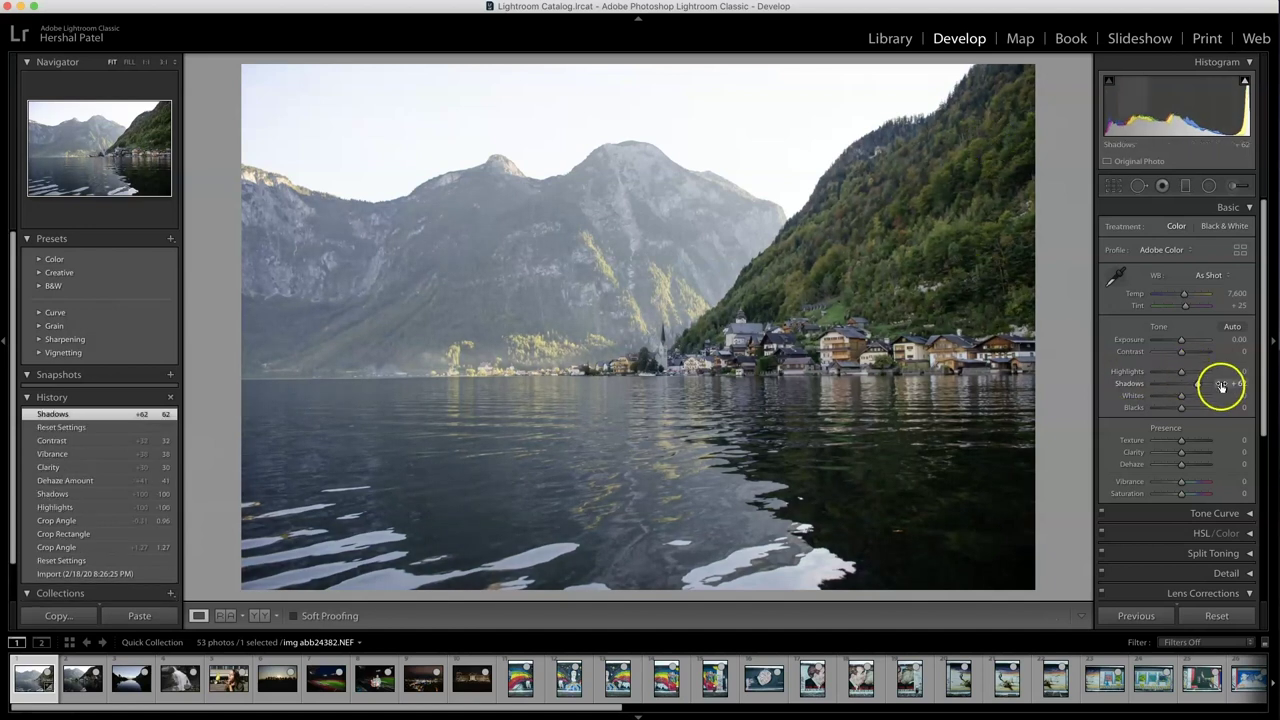
{"action": "left_click", "coordinate": [1217, 616]}
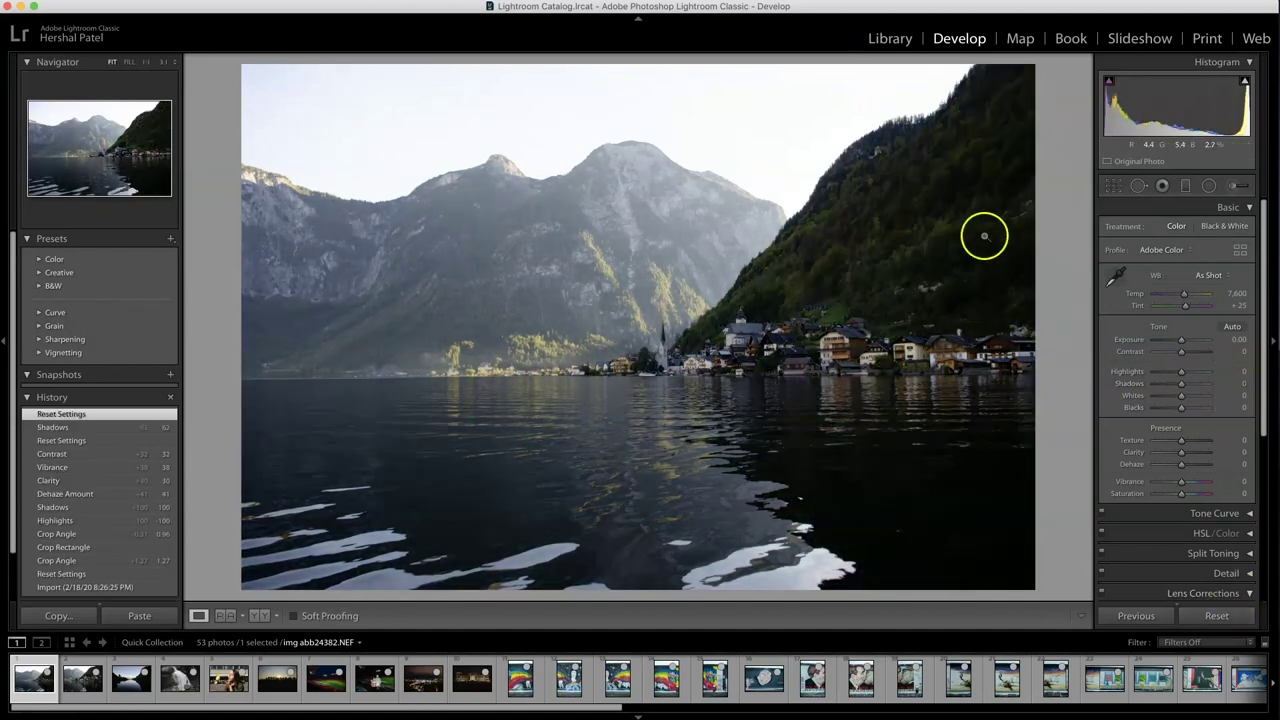
Set the lake photo's Shadows to +64, Highlights to -100 and Vibrance to +53.
{"action": "left_click_drag", "start_coordinate": [1182, 384], "coordinate": [1197, 384]}
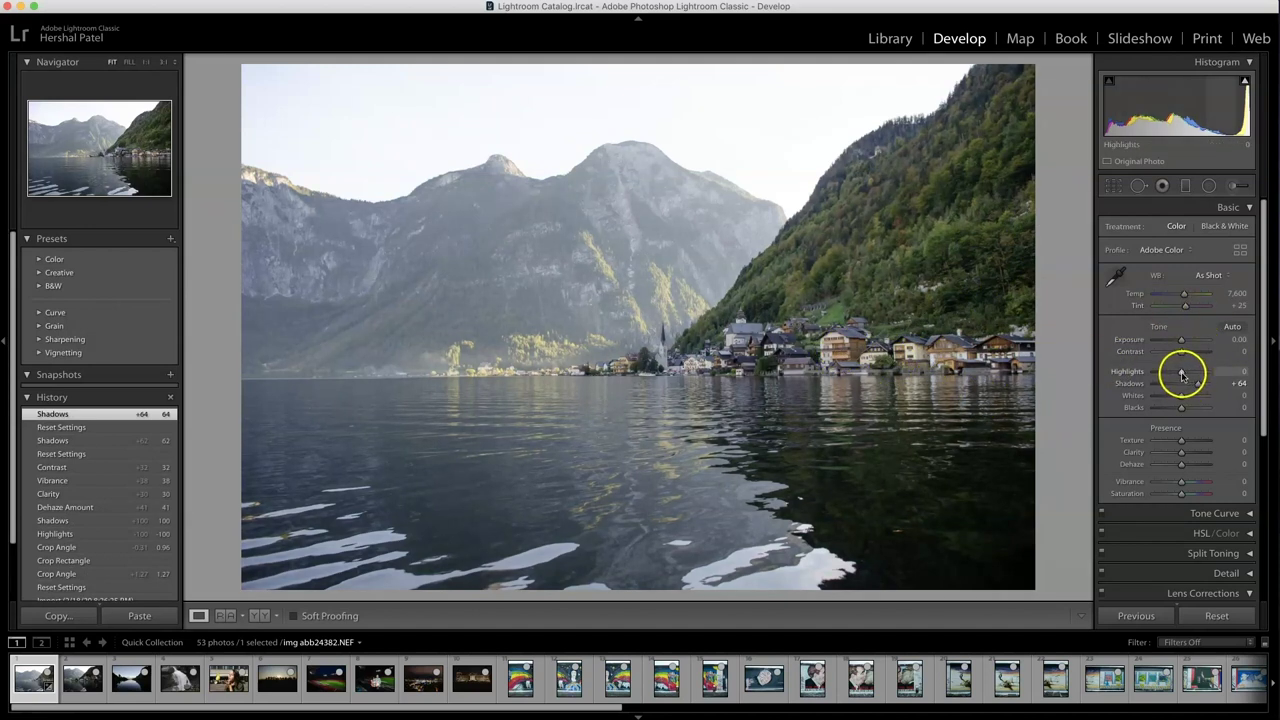
{"action": "left_click_drag", "start_coordinate": [1175, 375], "coordinate": [1138, 383]}
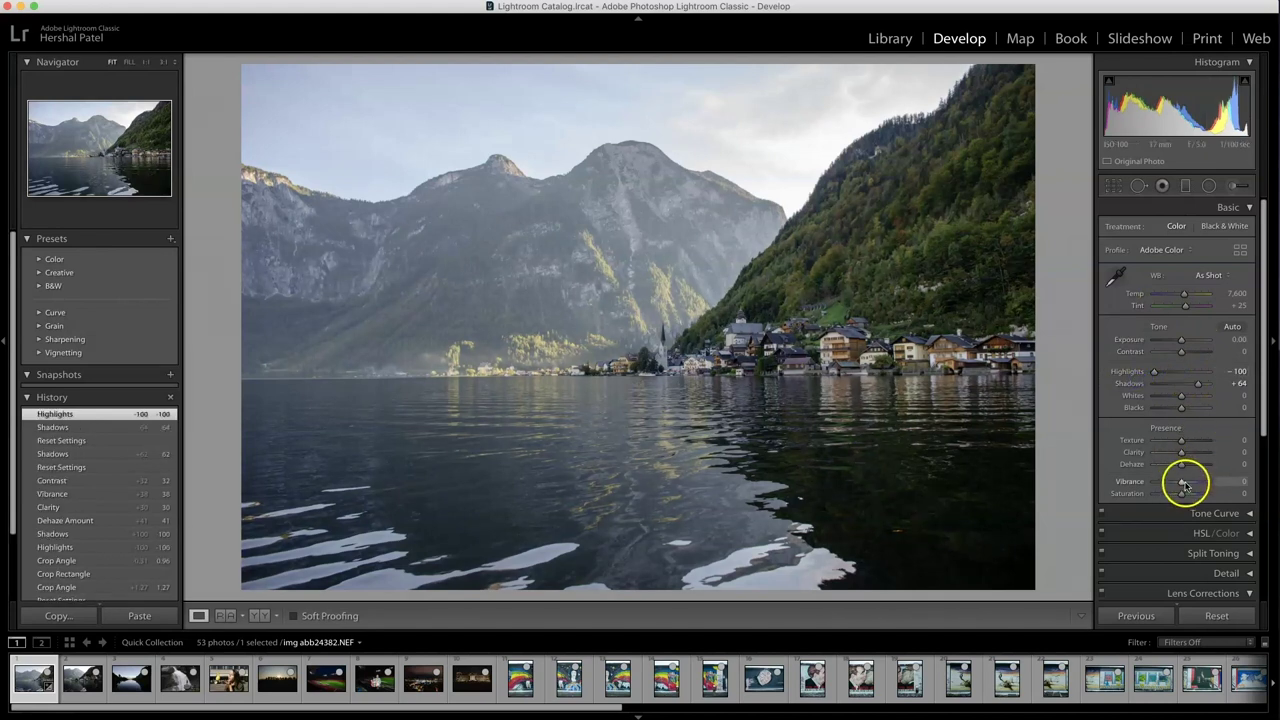
{"action": "left_click_drag", "start_coordinate": [1183, 486], "coordinate": [1196, 486]}
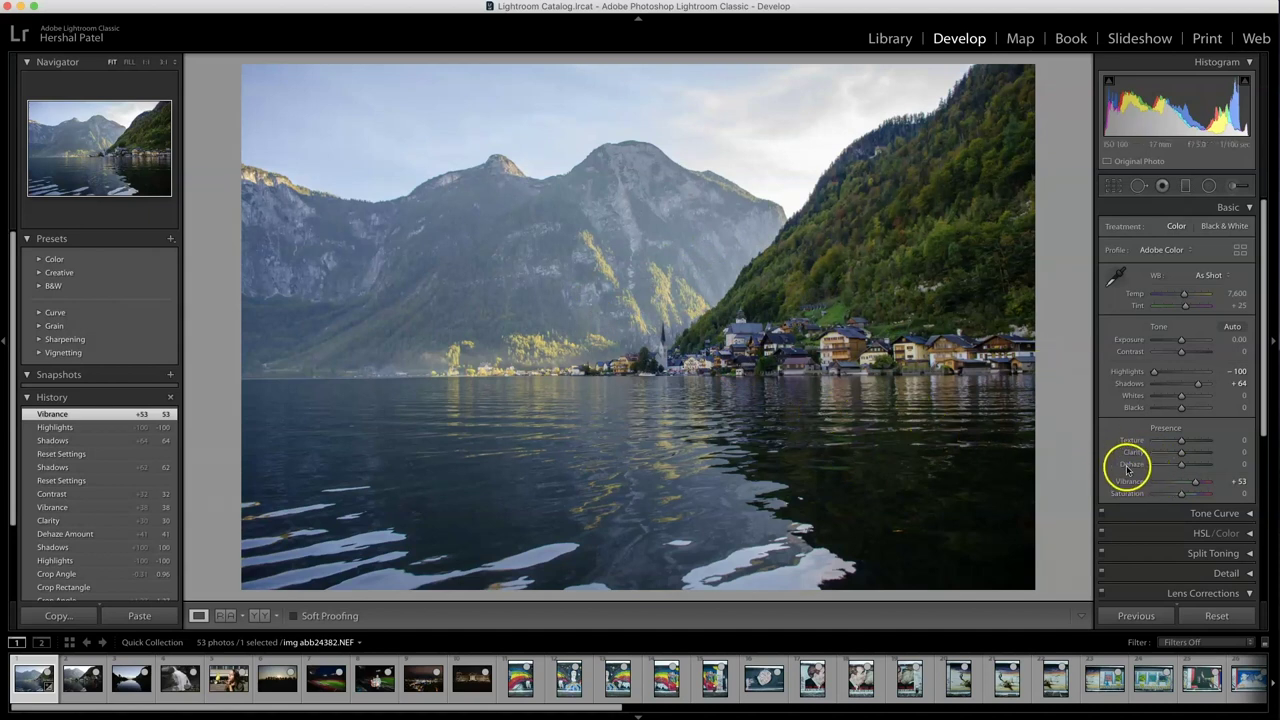
Set the lake photo's Dehaze to +94, Exposure to +1.65 and Contrast to +20.
{"action": "left_click_drag", "start_coordinate": [1181, 467], "coordinate": [1194, 467]}
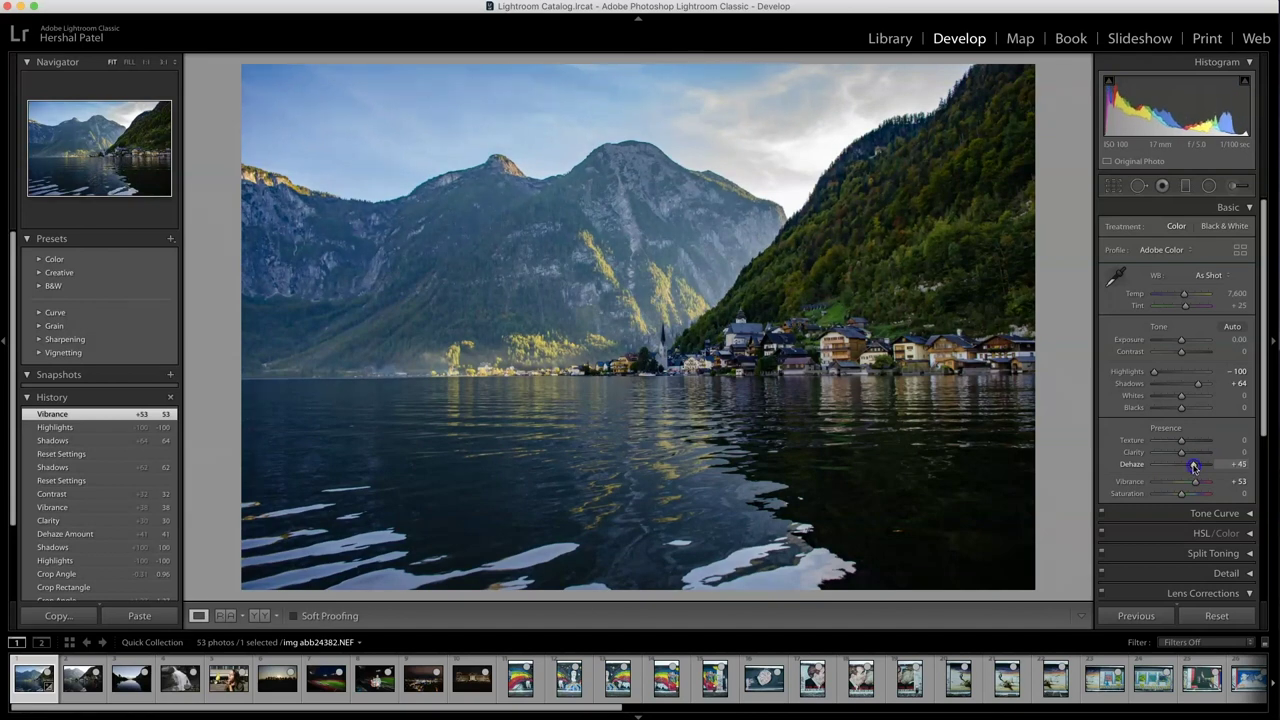
{"action": "mouse_move", "coordinate": [1194, 467]}
{"action": "left_mouse_down"}
{"action": "mouse_move", "coordinate": [1182, 466]}
{"action": "mouse_move", "coordinate": [1207, 466]}
{"action": "left_mouse_up"}
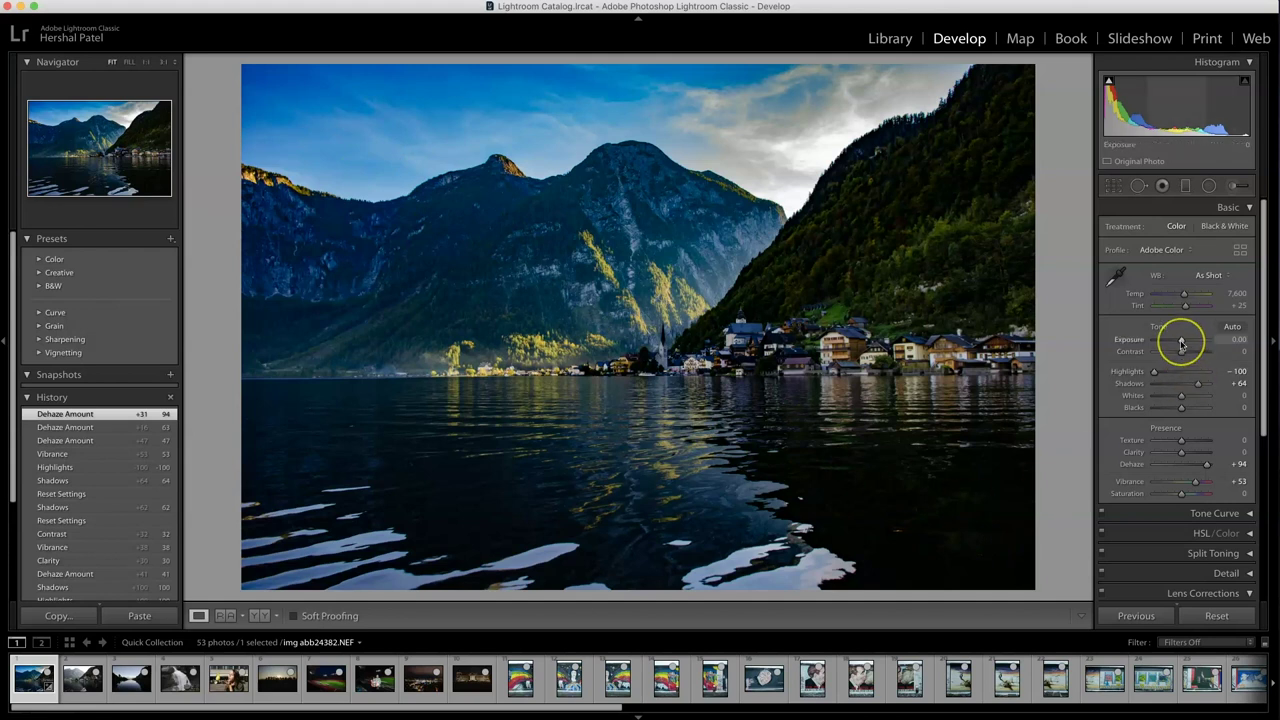
{"action": "left_click_drag", "start_coordinate": [1181, 343], "coordinate": [1188, 354]}
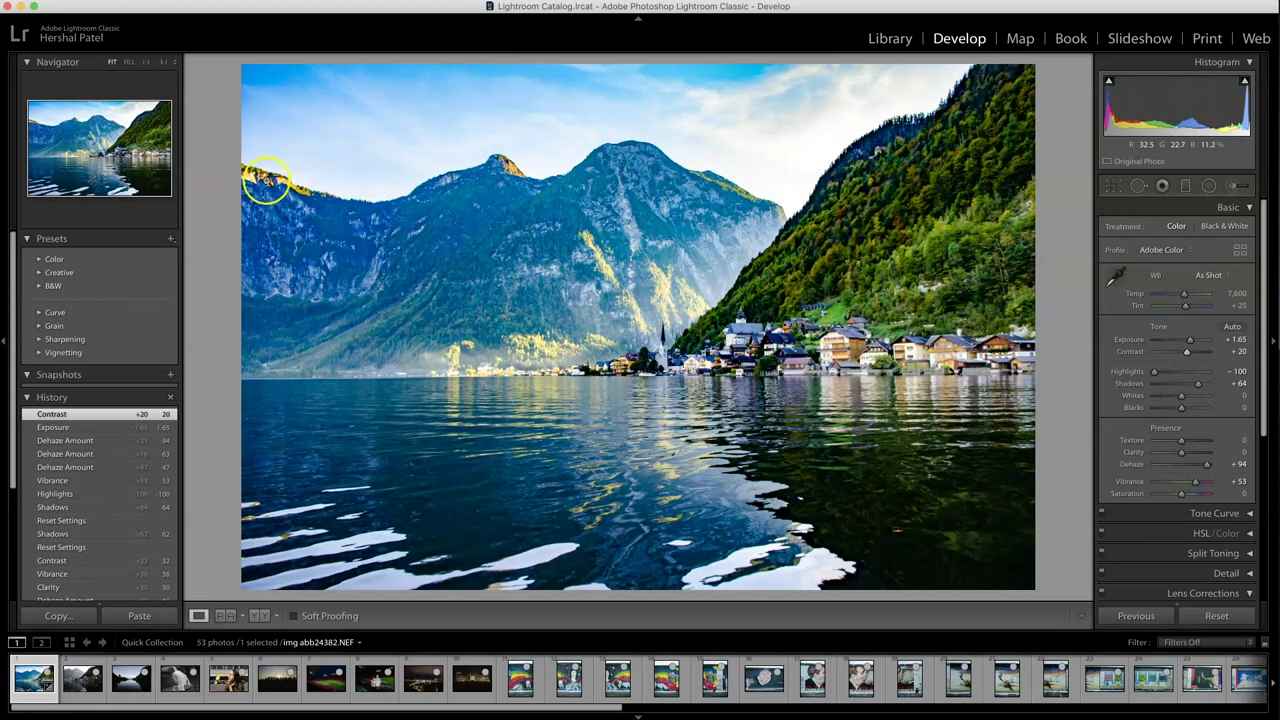
Inspect the edited mountain ridges up close from one end to the other and return to the full photo.
{"action": "left_click", "coordinate": [508, 170]}
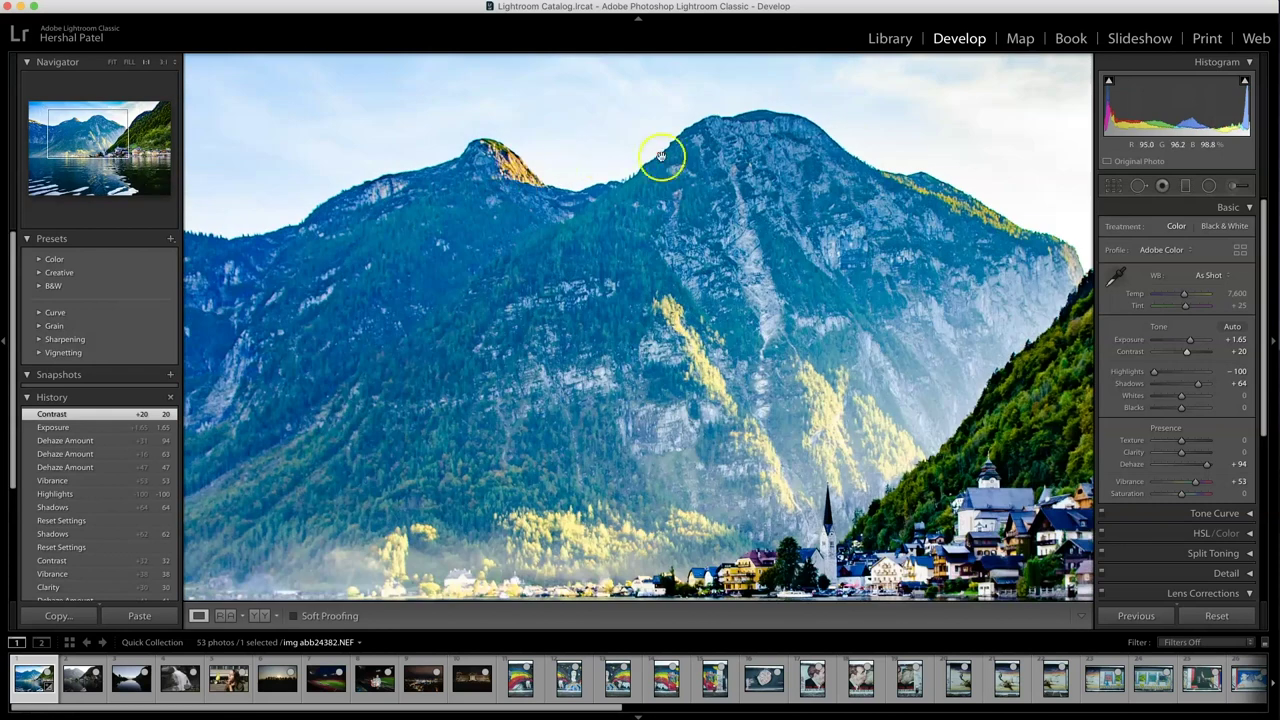
{"action": "left_click_drag", "start_coordinate": [397, 200], "coordinate": [743, 217]}
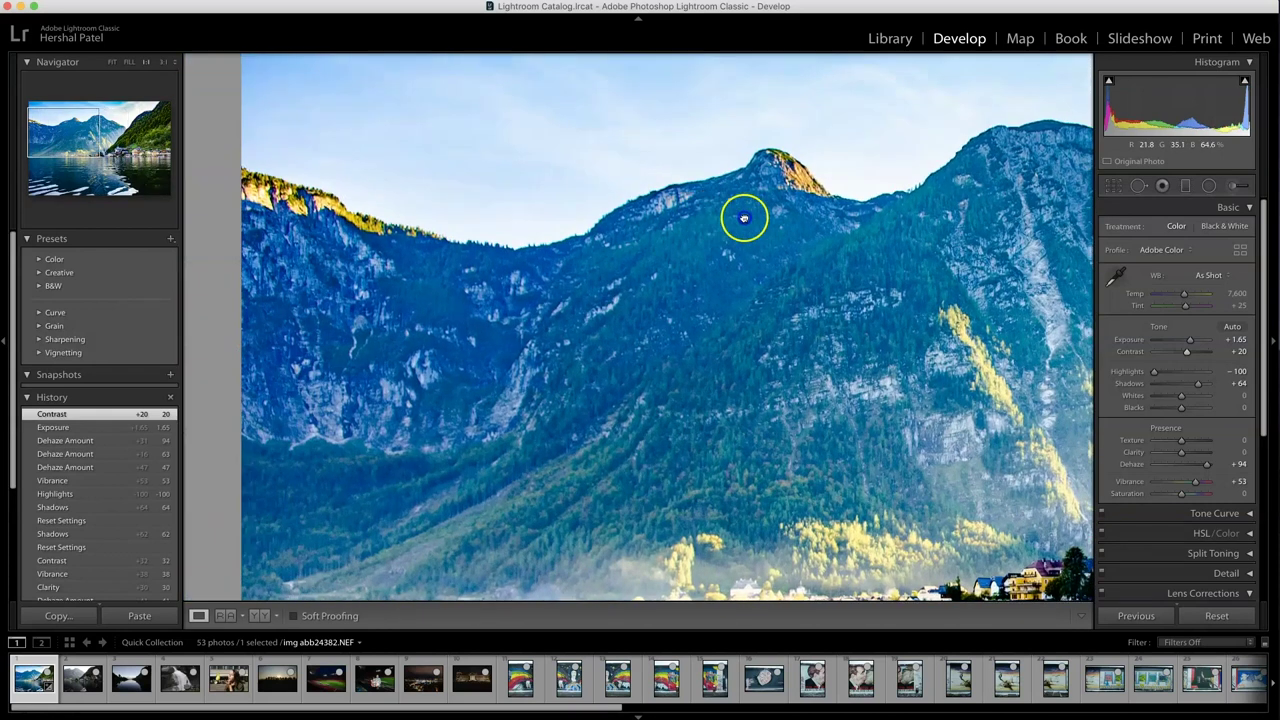
{"action": "left_click_drag", "start_coordinate": [919, 279], "coordinate": [448, 263]}
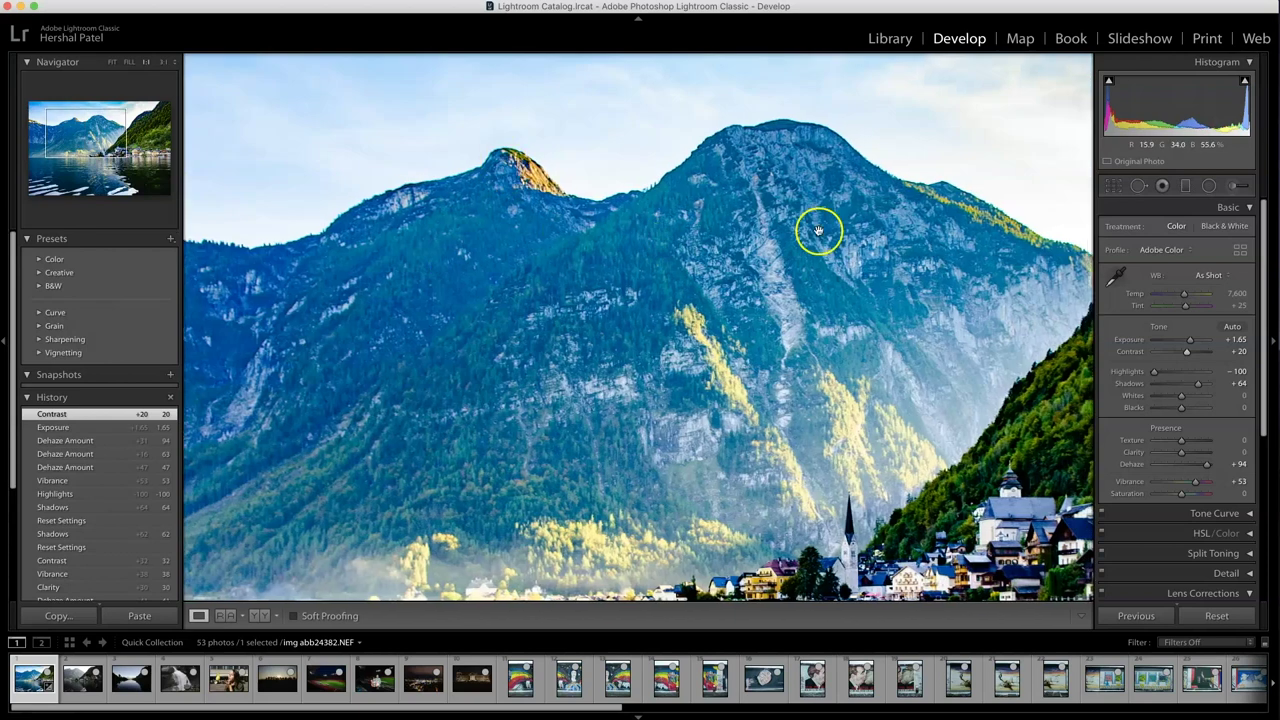
{"action": "left_click", "coordinate": [820, 232]}
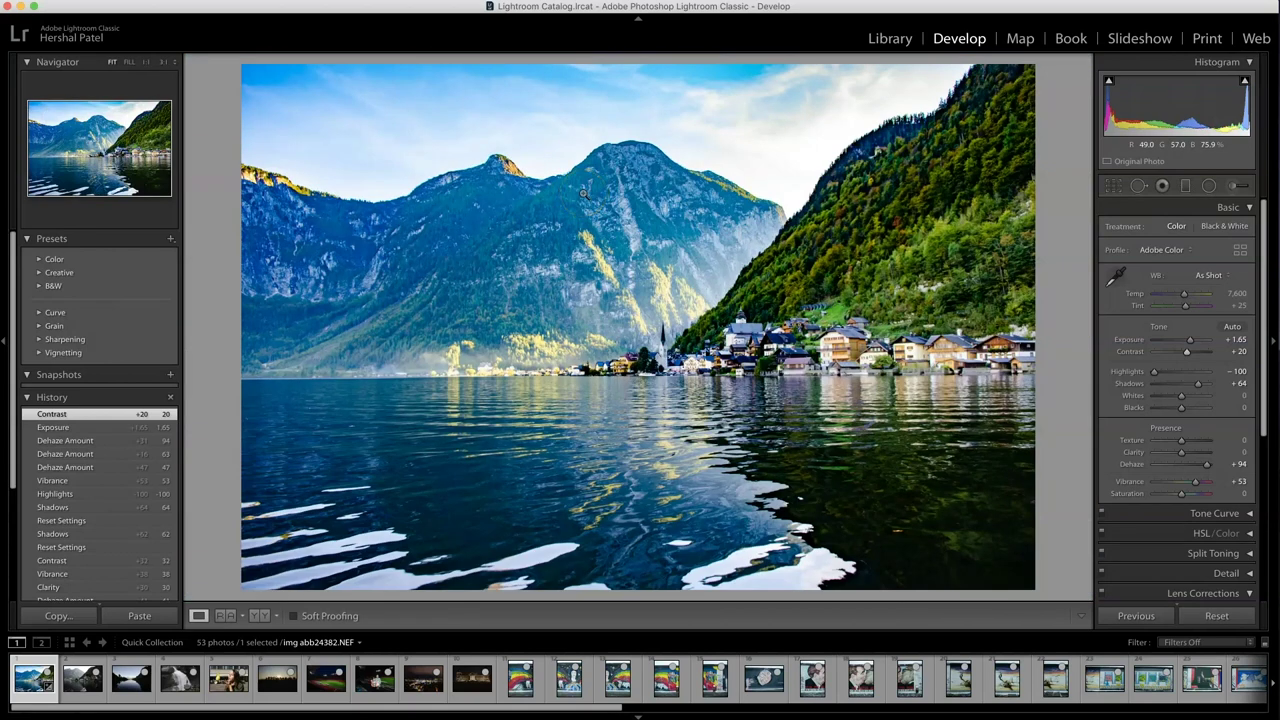
Look through the manual Lens Corrections settings and collapse that section again.
{"action": "scroll", "coordinate": [1147, 578], "scroll_direction": "down", "scroll_amount": 3}
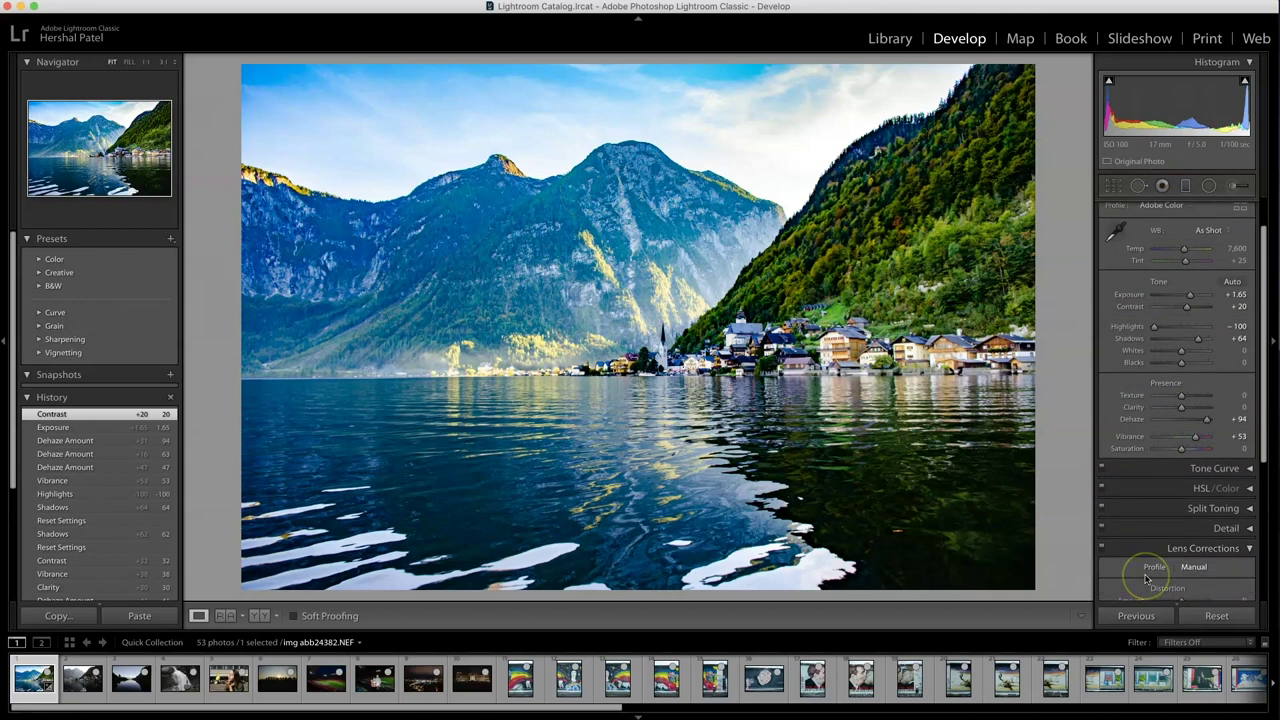
{"action": "scroll", "coordinate": [1150, 520], "scroll_direction": "down", "scroll_amount": 5}
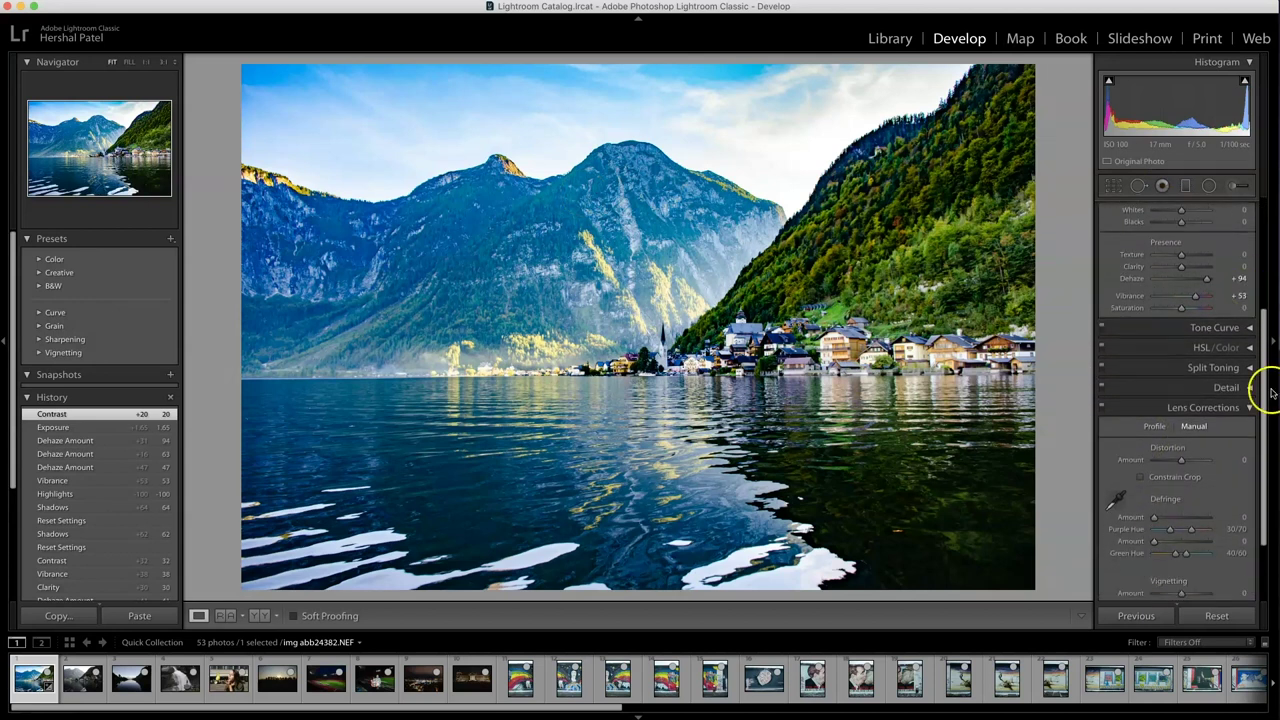
{"action": "left_click", "coordinate": [1250, 408]}
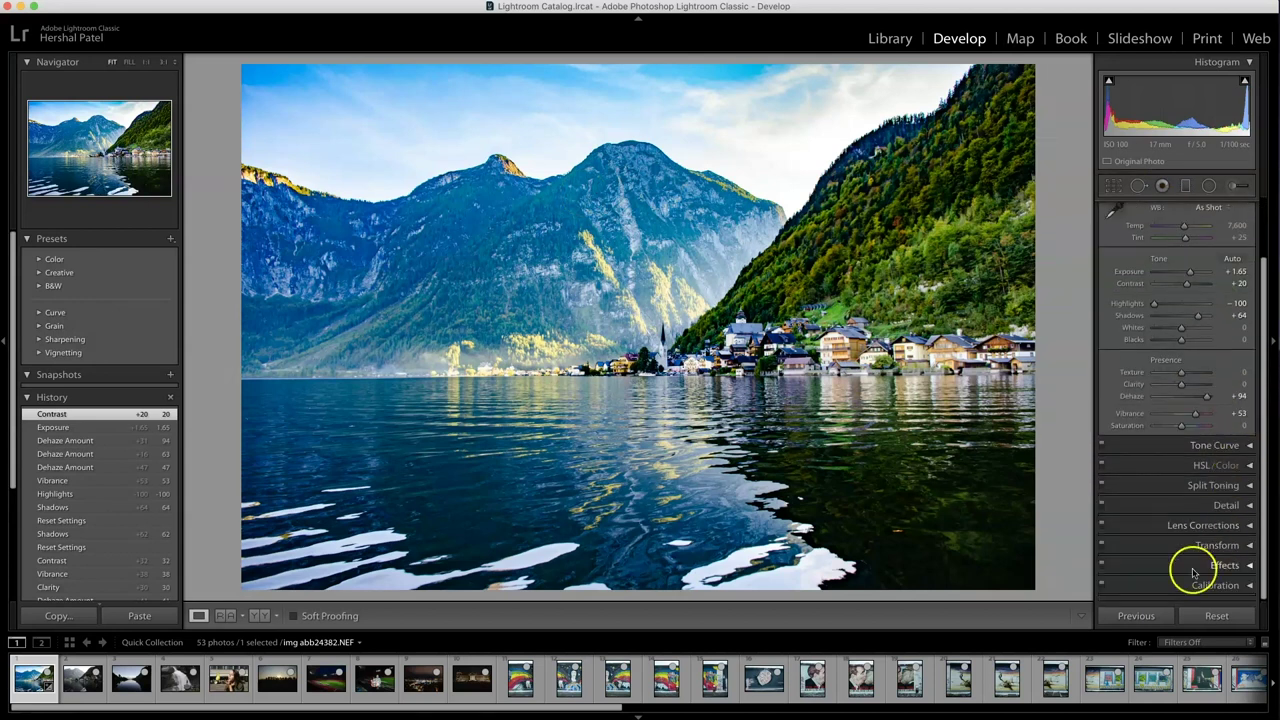
Review the lake photo's camera and exposure metadata in the Library module.
{"action": "left_click", "coordinate": [890, 38]}
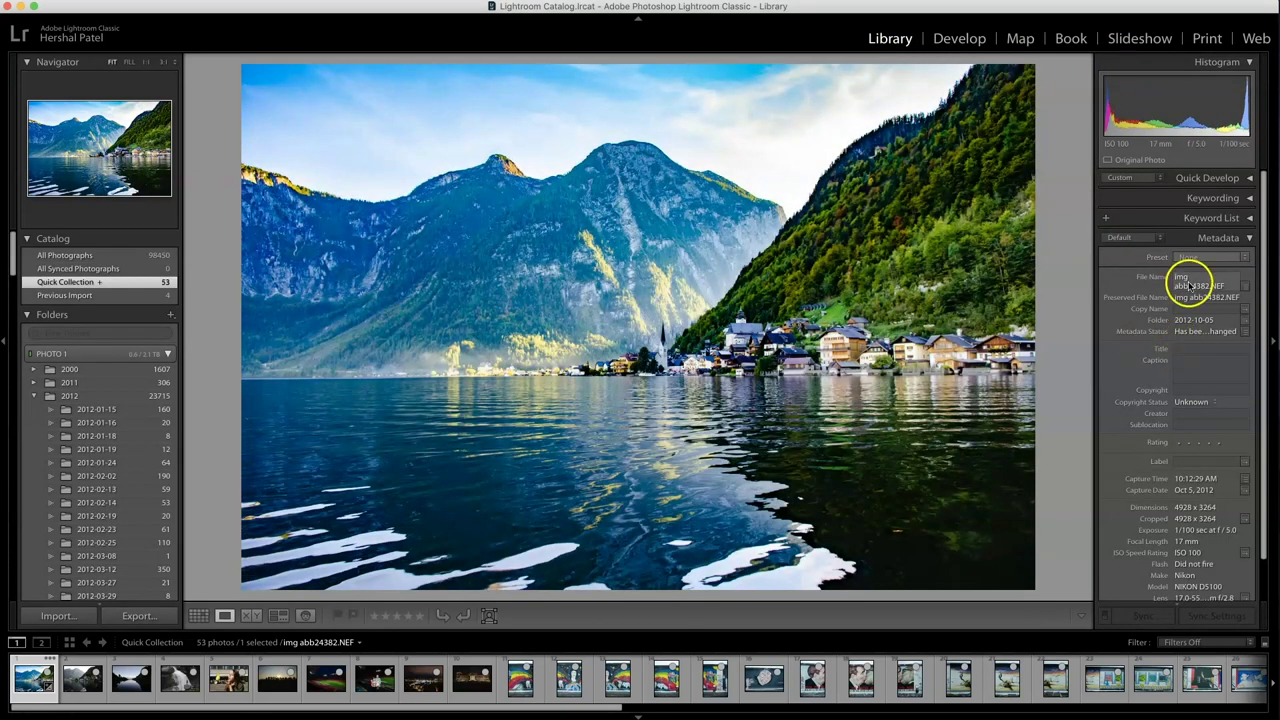
{"action": "scroll", "coordinate": [1129, 368], "scroll_direction": "down", "scroll_amount": 1}
{"action": "scroll", "coordinate": [1142, 490], "scroll_direction": "down", "scroll_amount": 3}
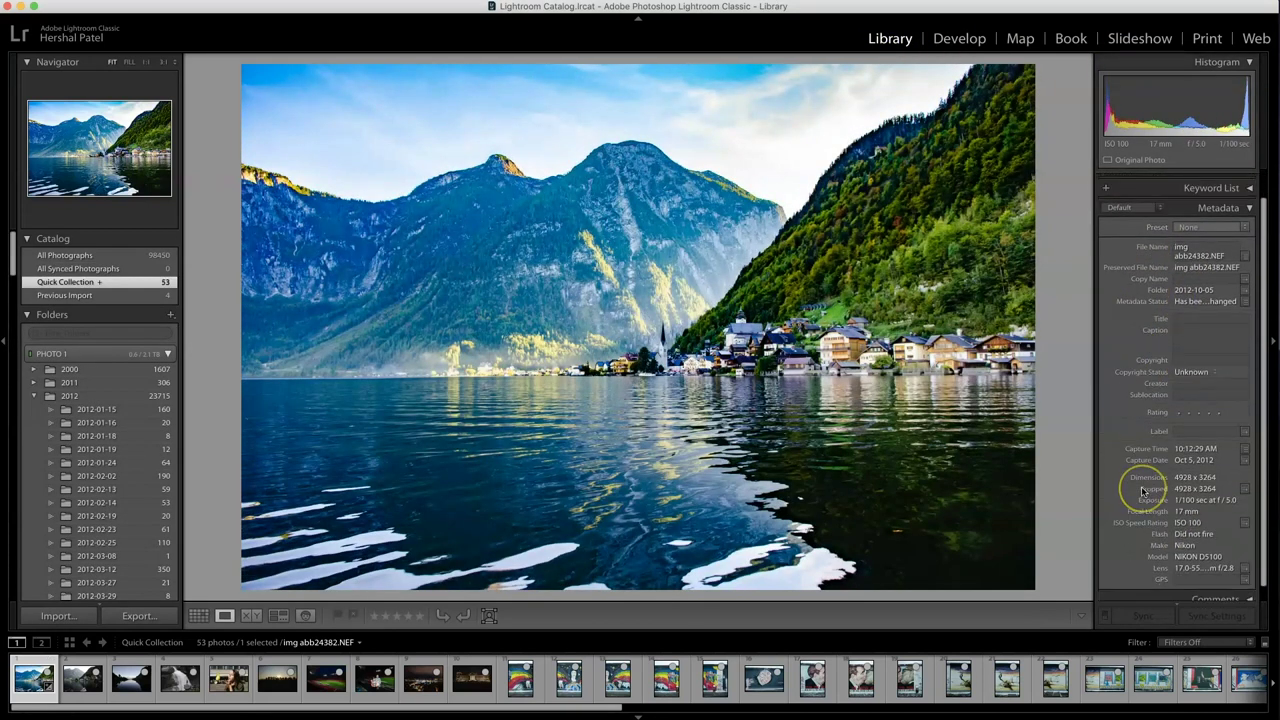
{"action": "left_click", "coordinate": [1195, 550]}
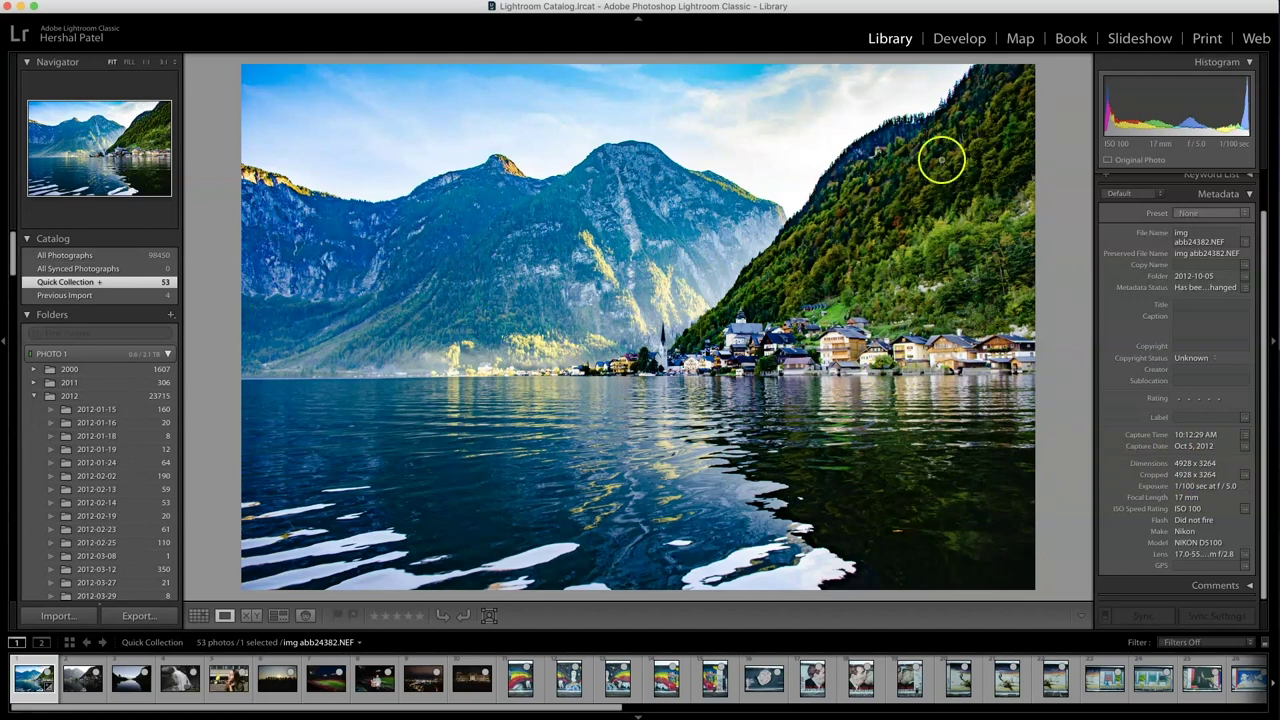
Back in the Develop module, set Shadows to +100, Clarity to +24 and Texture to +17 while checking the village up close.
{"action": "left_click", "coordinate": [955, 42]}
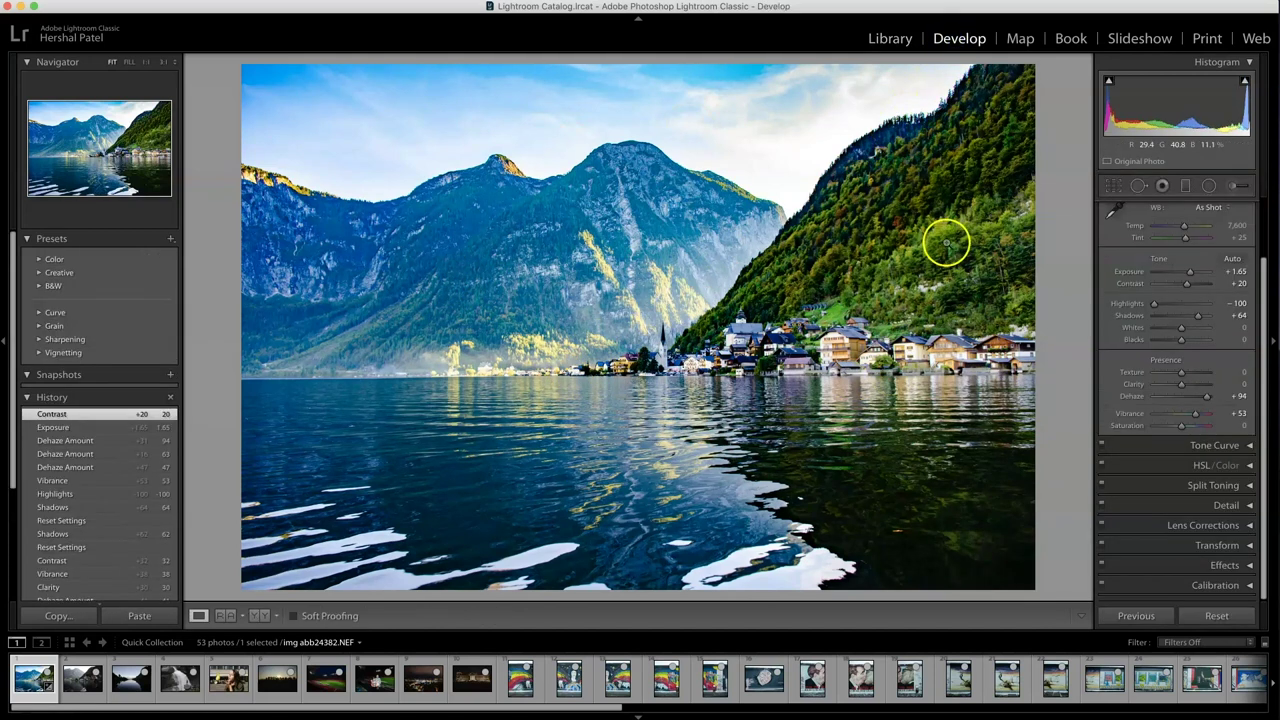
{"action": "left_click", "coordinate": [650, 358]}
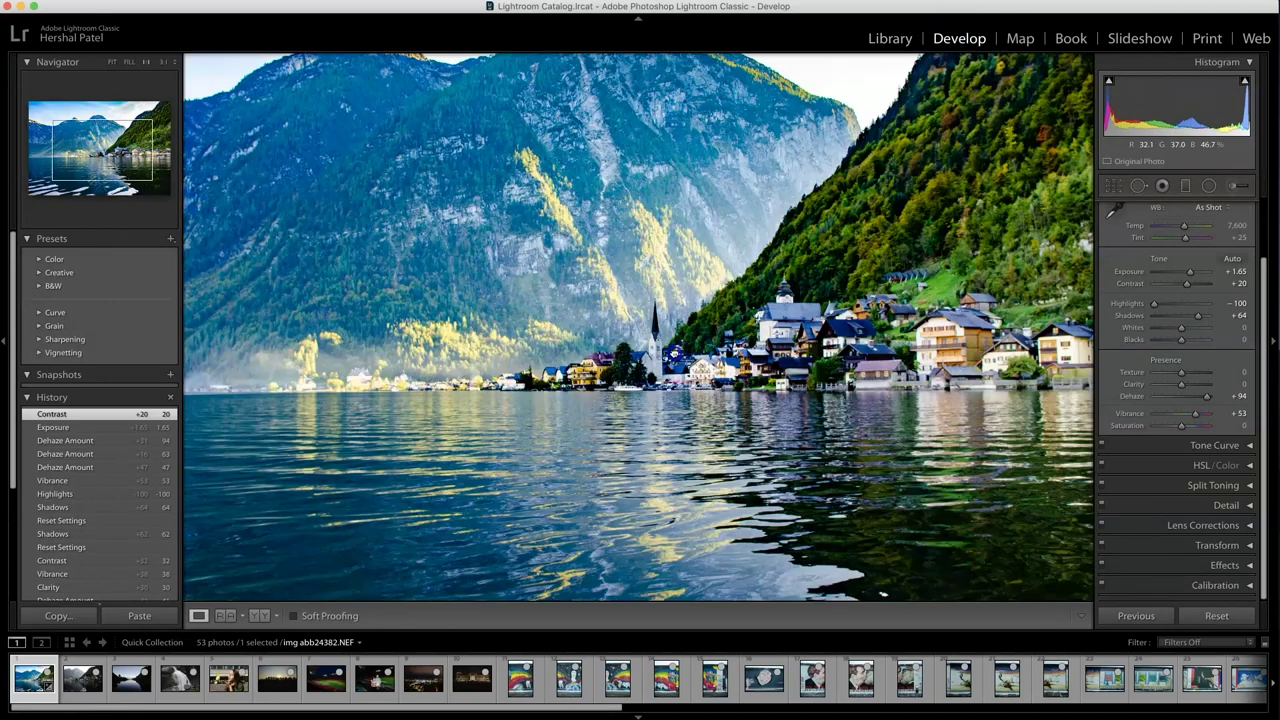
{"action": "left_click_drag", "start_coordinate": [837, 317], "coordinate": [883, 305]}
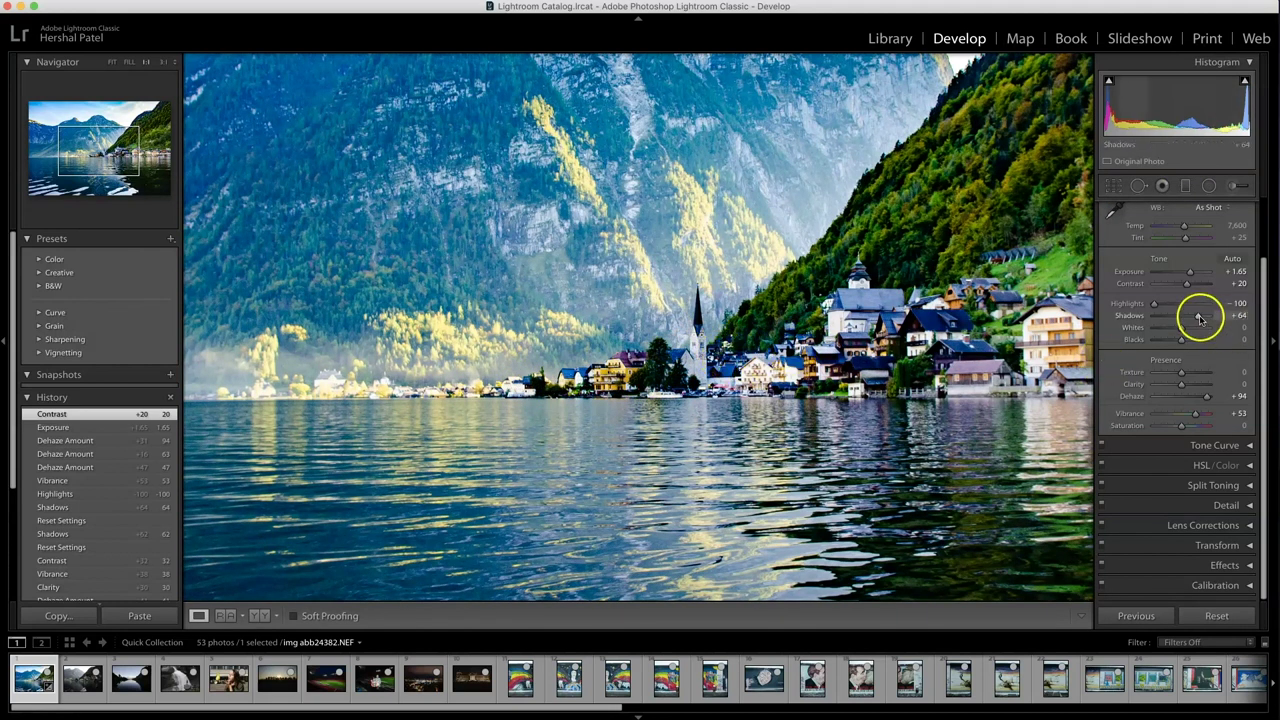
{"action": "left_click_drag", "start_coordinate": [1199, 317], "coordinate": [1212, 320]}
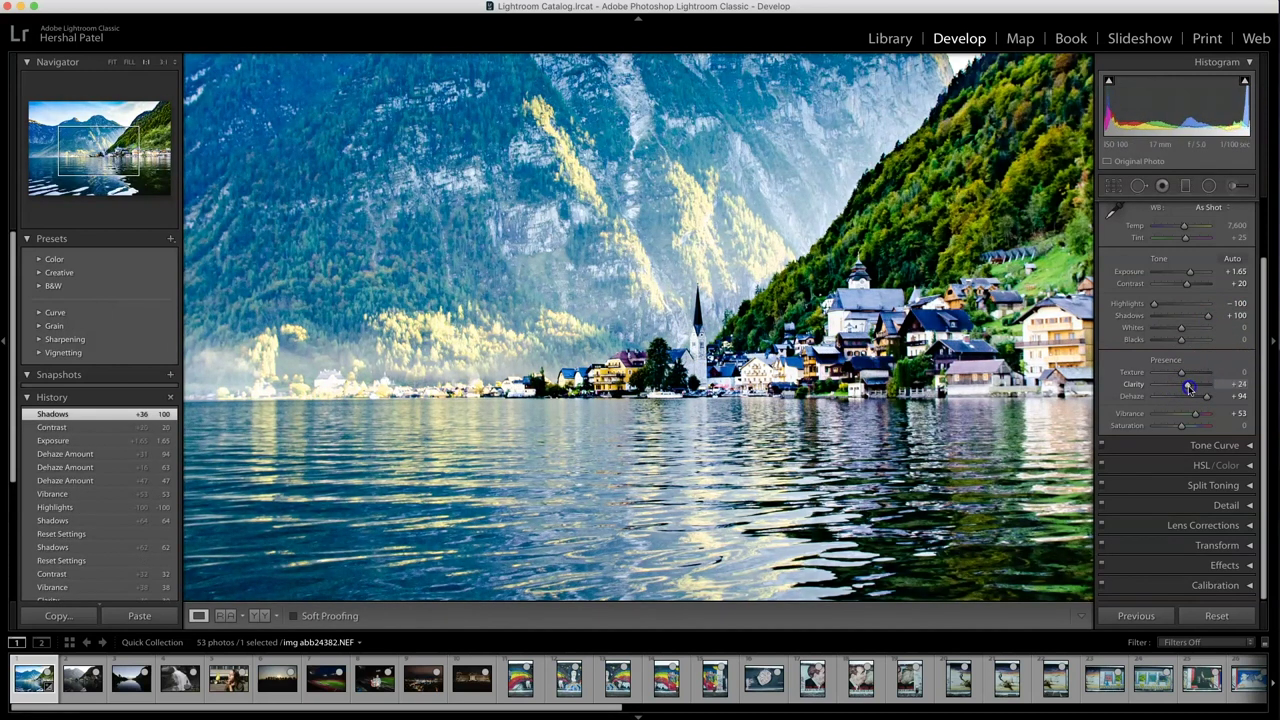
{"action": "left_click_drag", "start_coordinate": [1189, 387], "coordinate": [1190, 378]}
{"action": "left_click", "coordinate": [997, 215]}
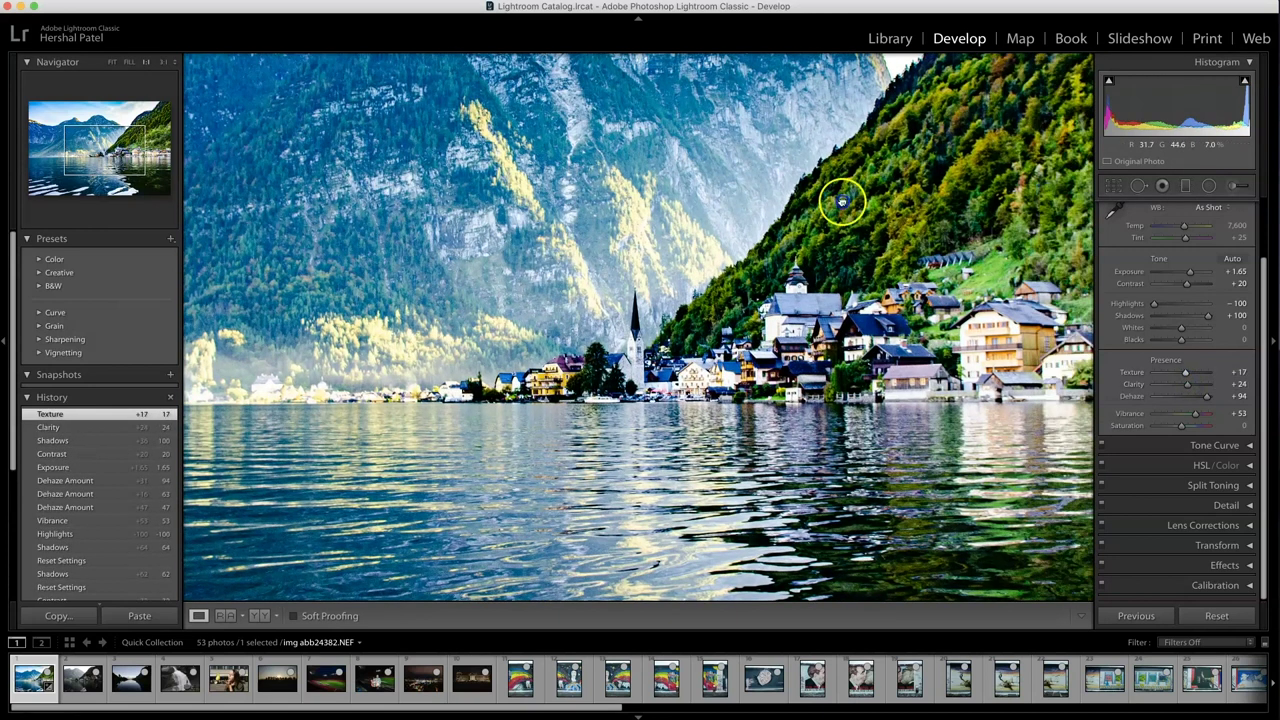
Set Contrast to -40 and Dehaze to +80, checking the mountains and village up close.
{"action": "left_click", "coordinate": [449, 264]}
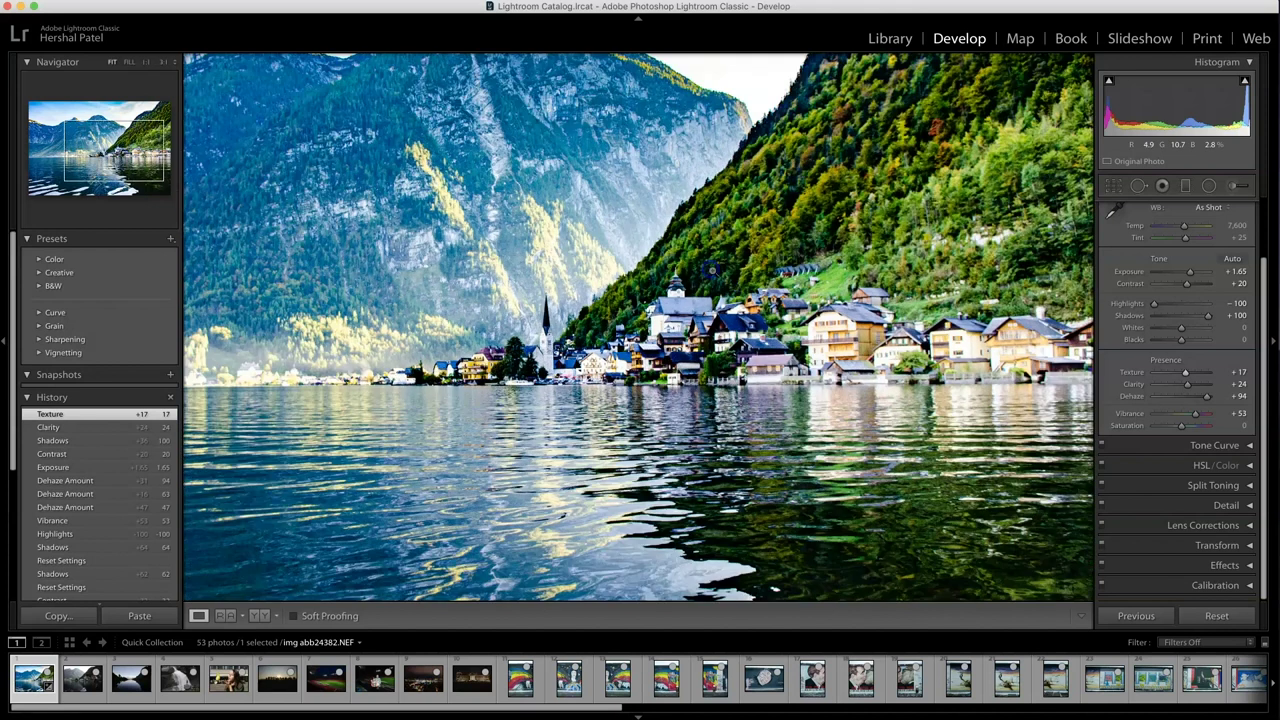
{"action": "left_click", "coordinate": [1236, 286]}
{"action": "left_click", "coordinate": [1195, 290]}
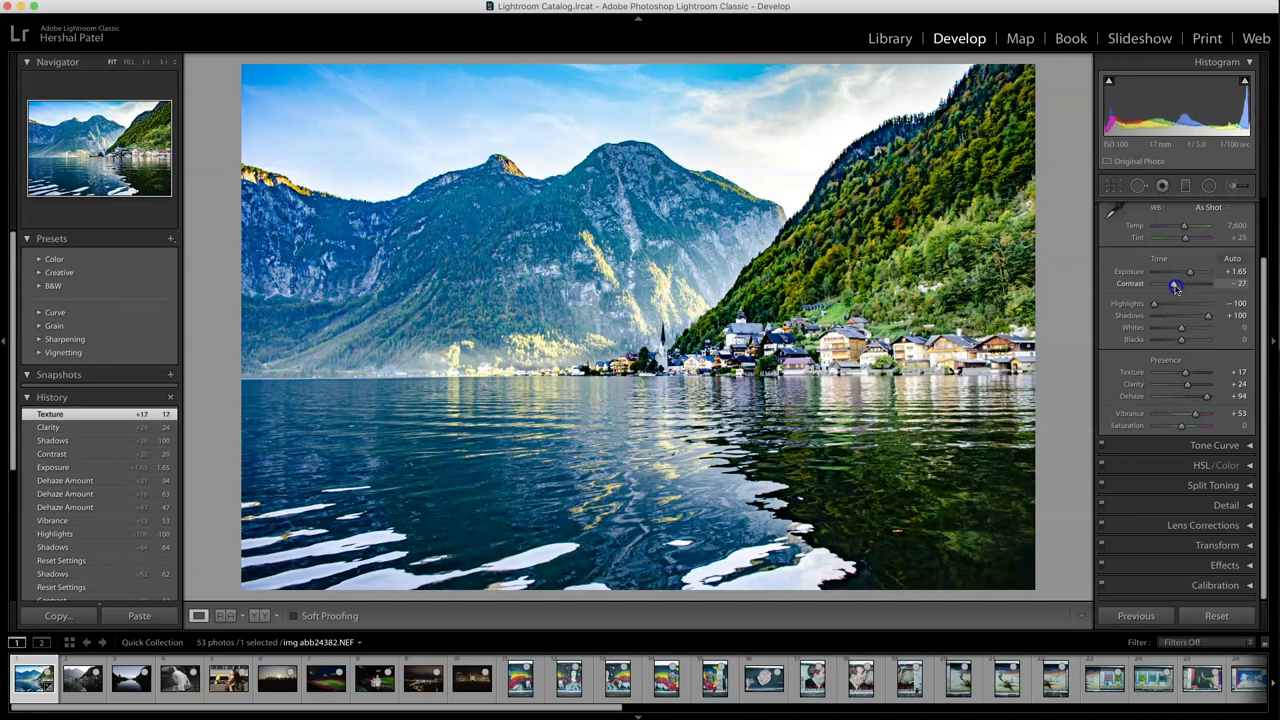
{"action": "left_click_drag", "start_coordinate": [1173, 288], "coordinate": [1173, 288]}
{"action": "left_click_drag", "start_coordinate": [1166, 409], "coordinate": [1202, 400]}
{"action": "left_click", "coordinate": [811, 400]}
{"action": "left_click_drag", "start_coordinate": [323, 246], "coordinate": [569, 279]}
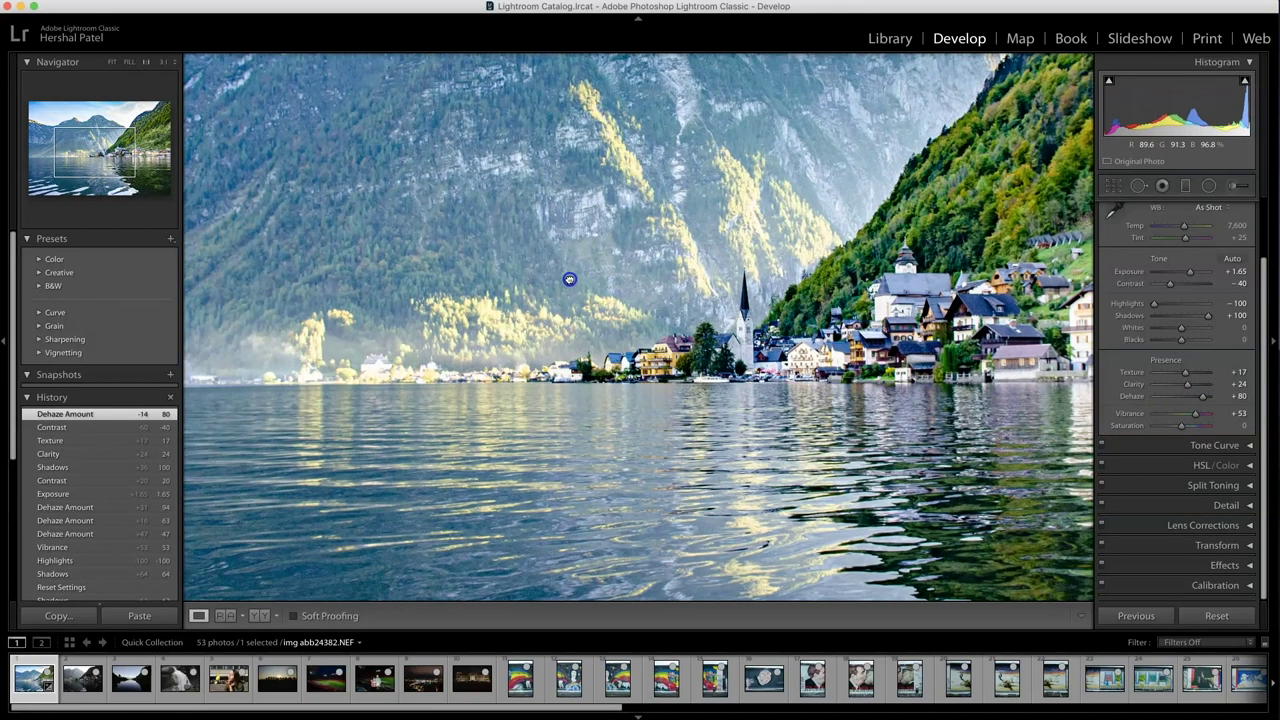
{"action": "left_click", "coordinate": [859, 275]}
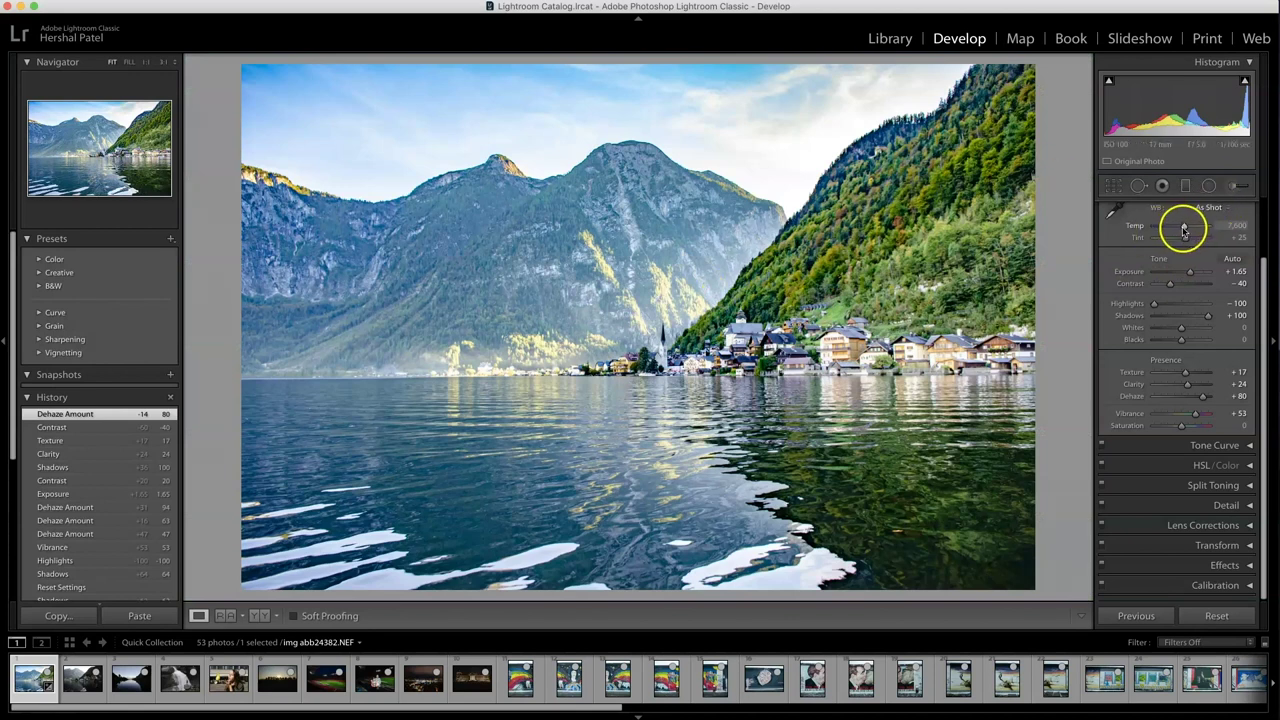
Warm the white balance by setting Temp to 9,237 and check the village shoreline up close.
{"action": "left_click_drag", "start_coordinate": [1187, 229], "coordinate": [1190, 230]}
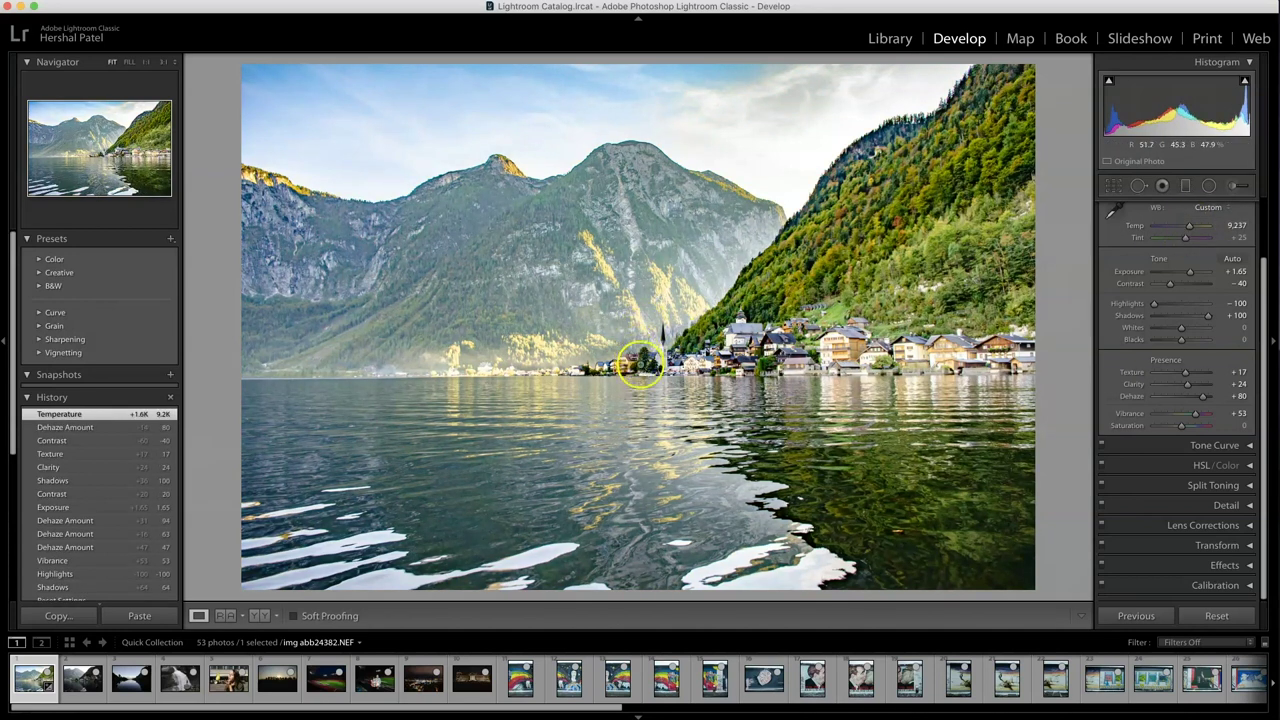
{"action": "left_click", "coordinate": [638, 373]}
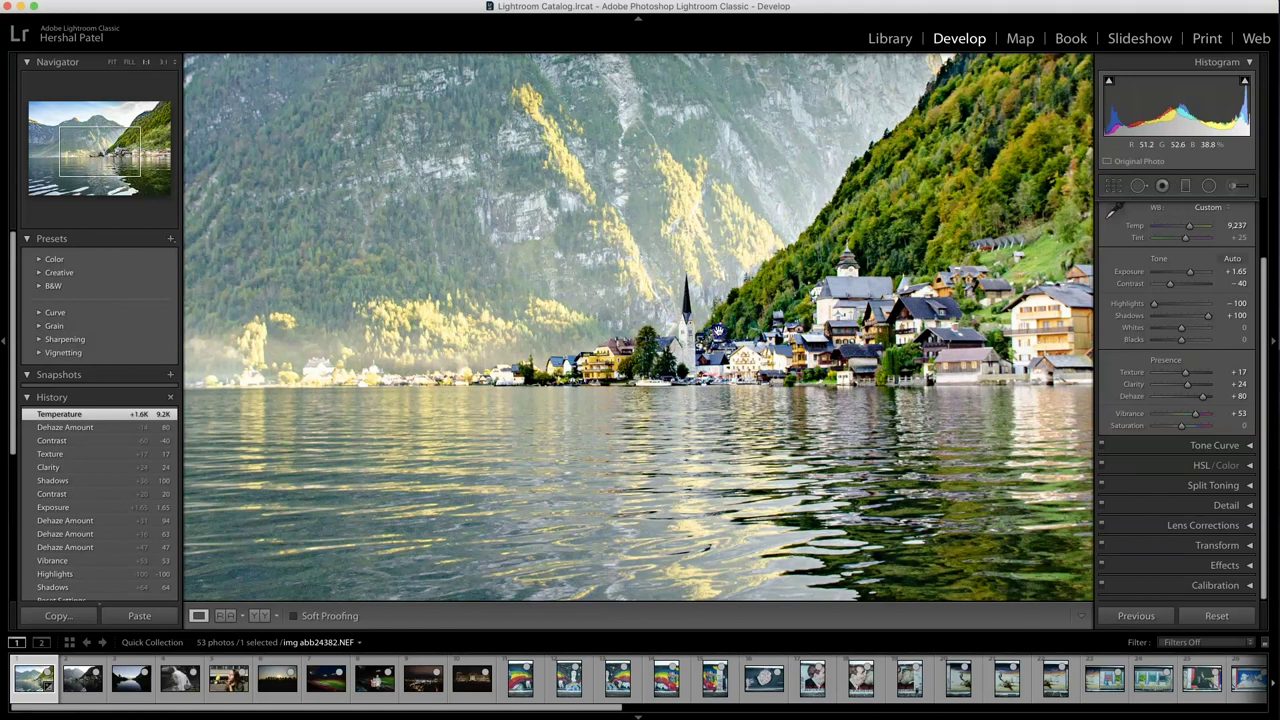
{"action": "left_click", "coordinate": [717, 331]}
{"action": "left_click", "coordinate": [1114, 186]}
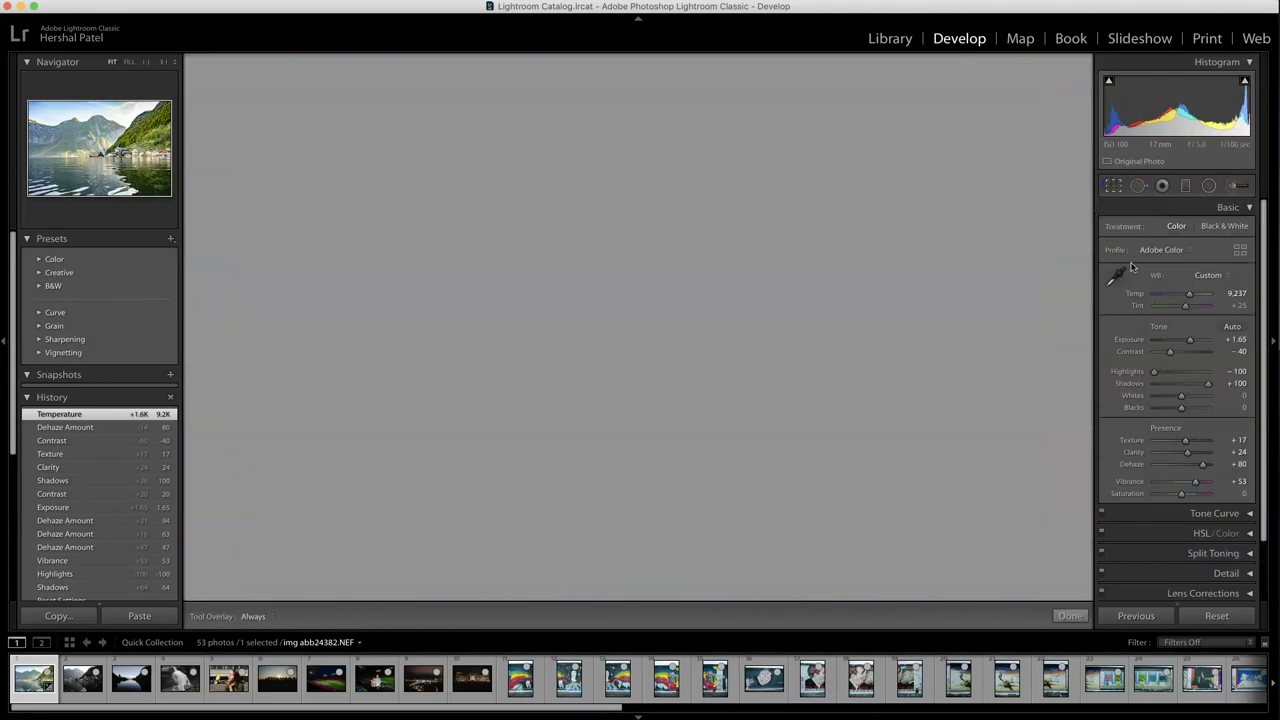
{"action": "left_click", "coordinate": [1235, 268]}
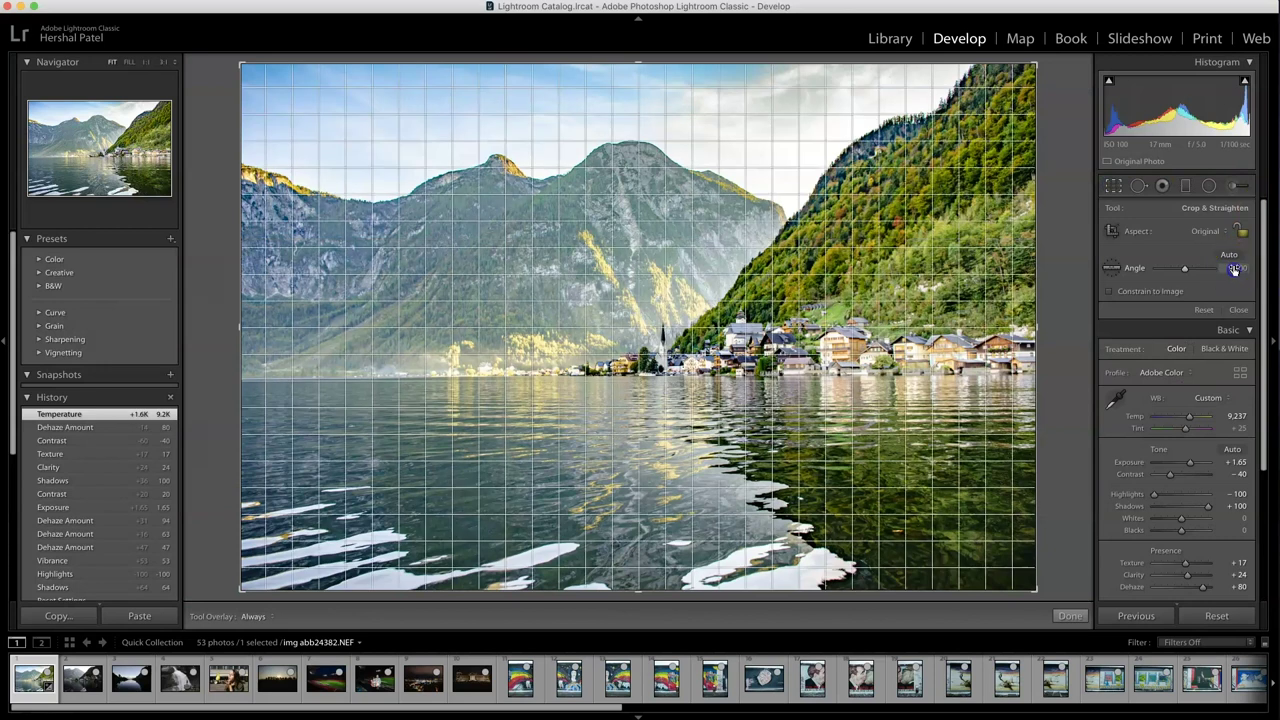
{"action": "left_click", "coordinate": [1087, 628]}
{"action": "left_click", "coordinate": [1075, 617]}
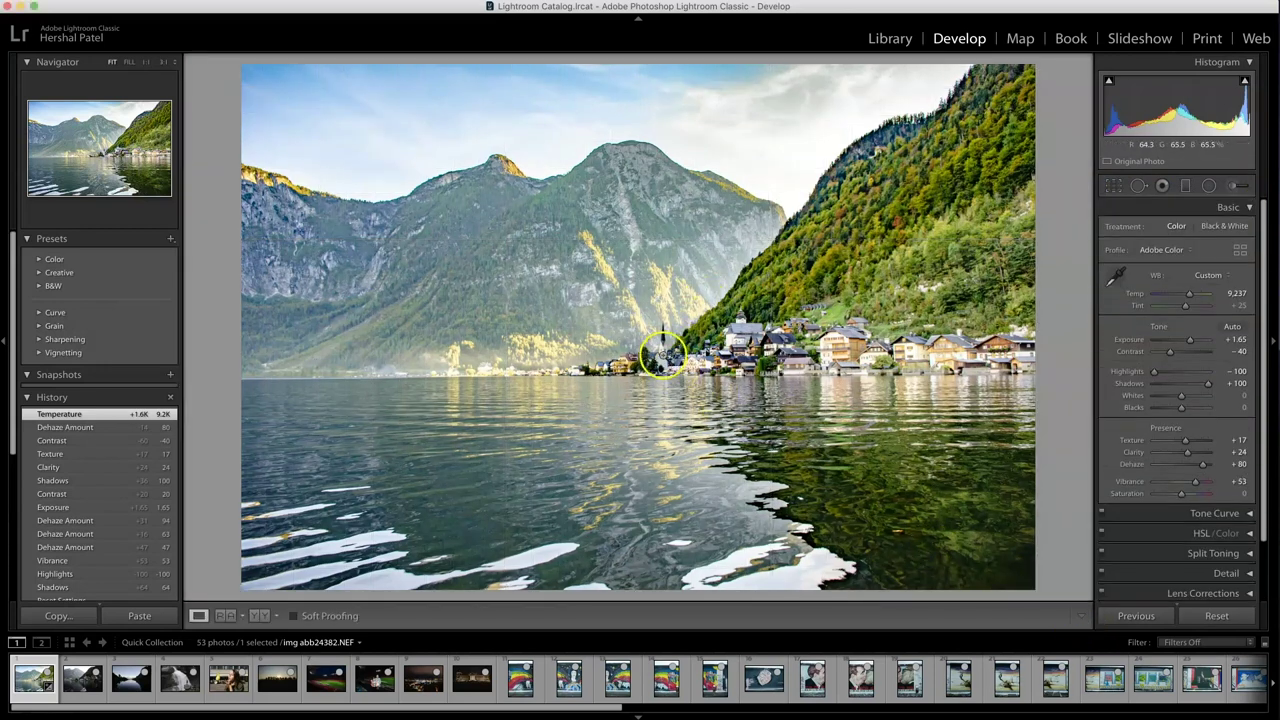
{"action": "left_click", "coordinate": [660, 352]}
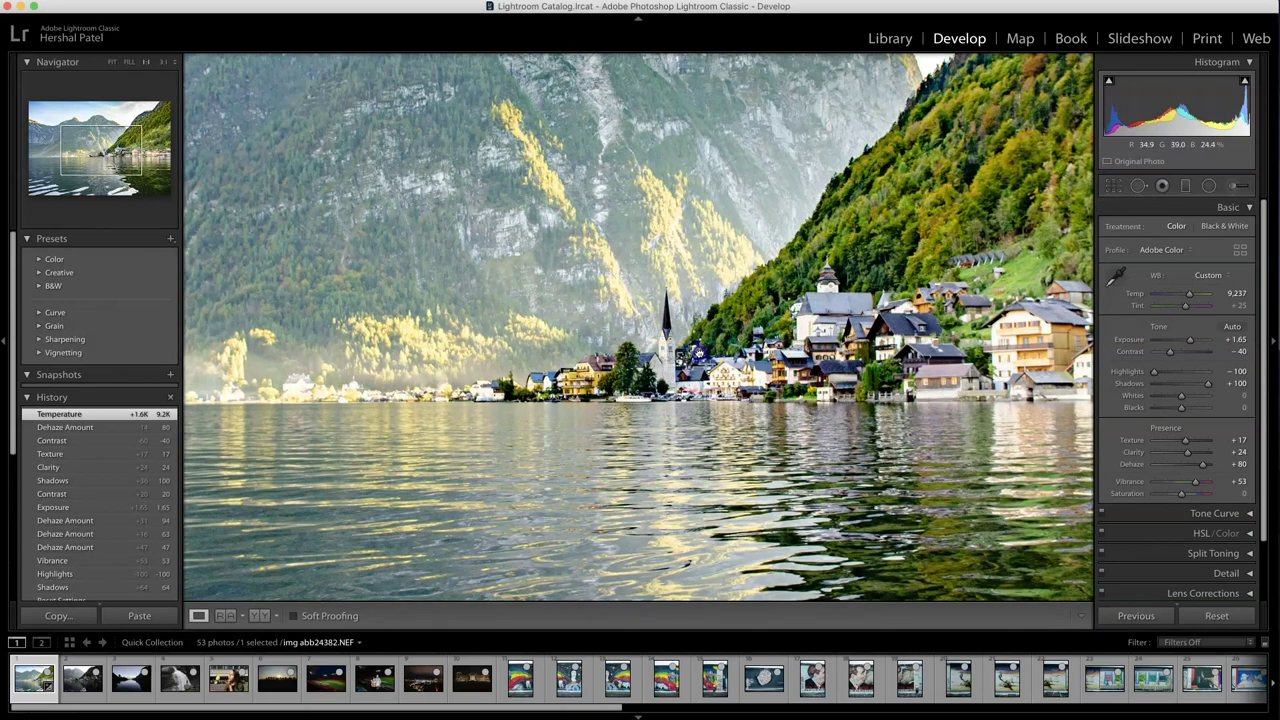
{"action": "left_click", "coordinate": [697, 352]}
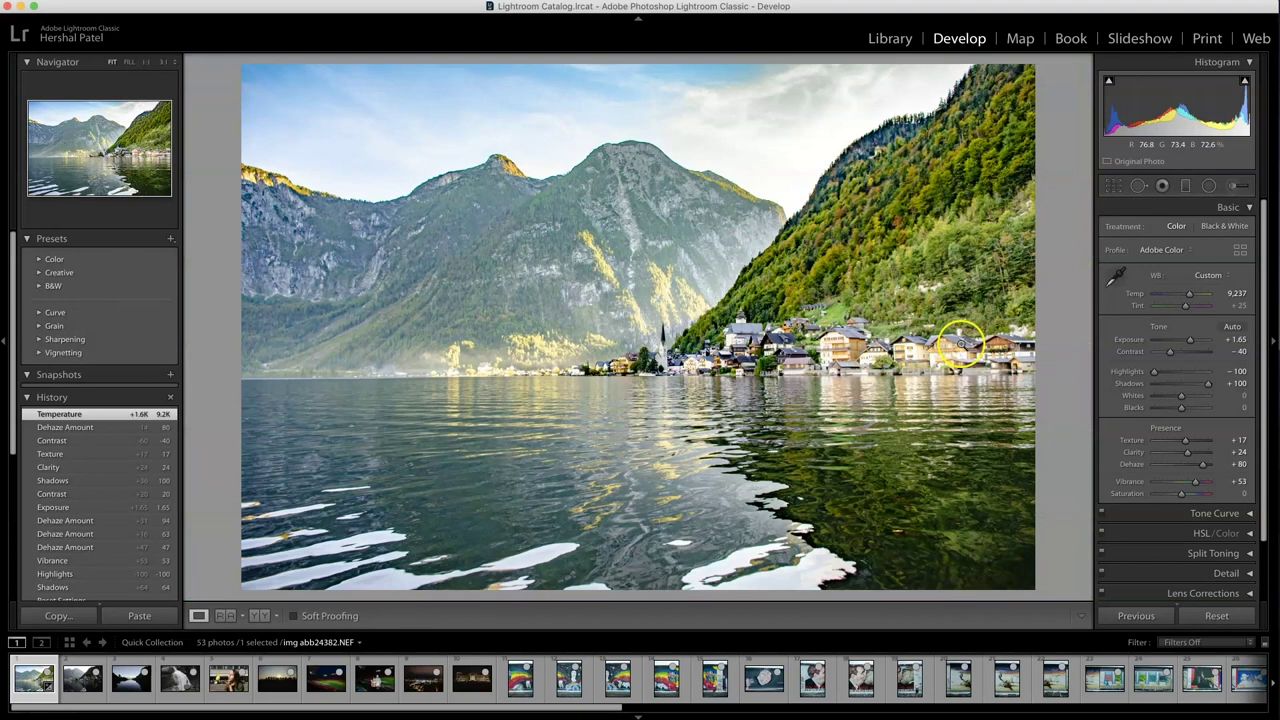
Straighten the lake horizon with a Crop & Straighten angle of 0.26 and apply it.
{"action": "left_click", "coordinate": [1113, 185]}
{"action": "left_click", "coordinate": [1230, 268]}
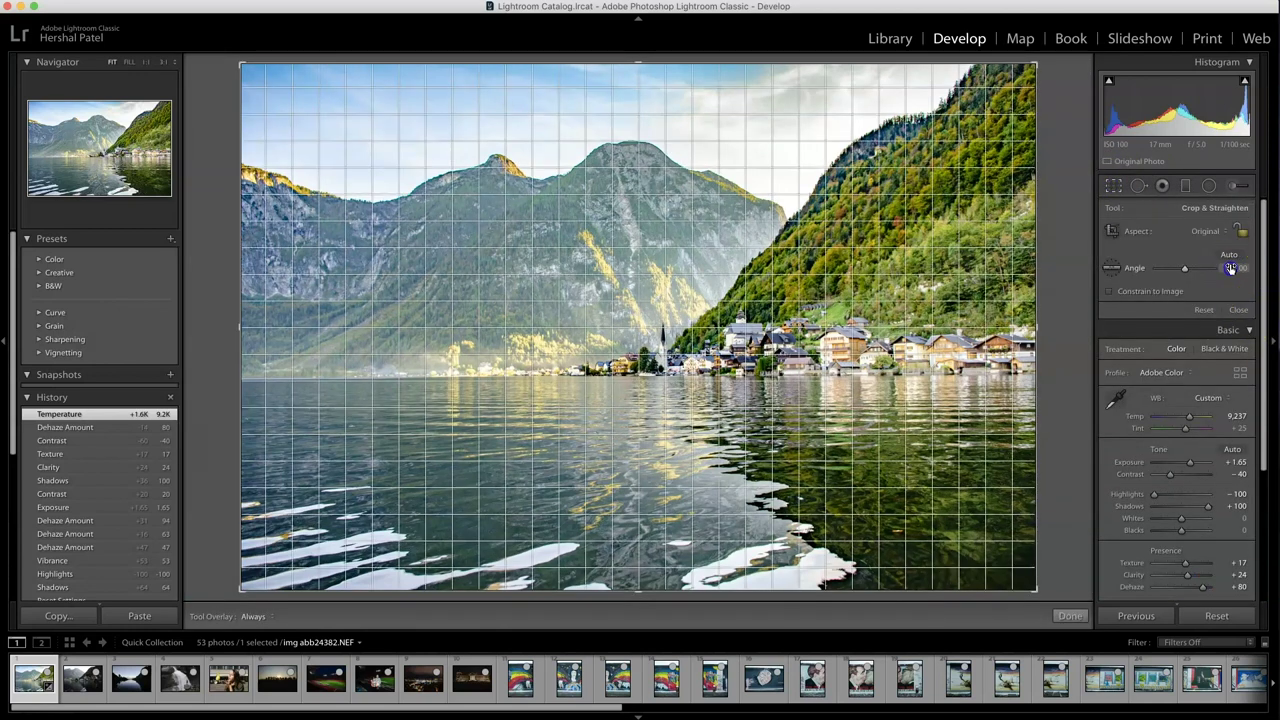
{"action": "left_click_drag", "start_coordinate": [1231, 268], "coordinate": [1236, 269]}
{"action": "left_click", "coordinate": [1071, 616]}
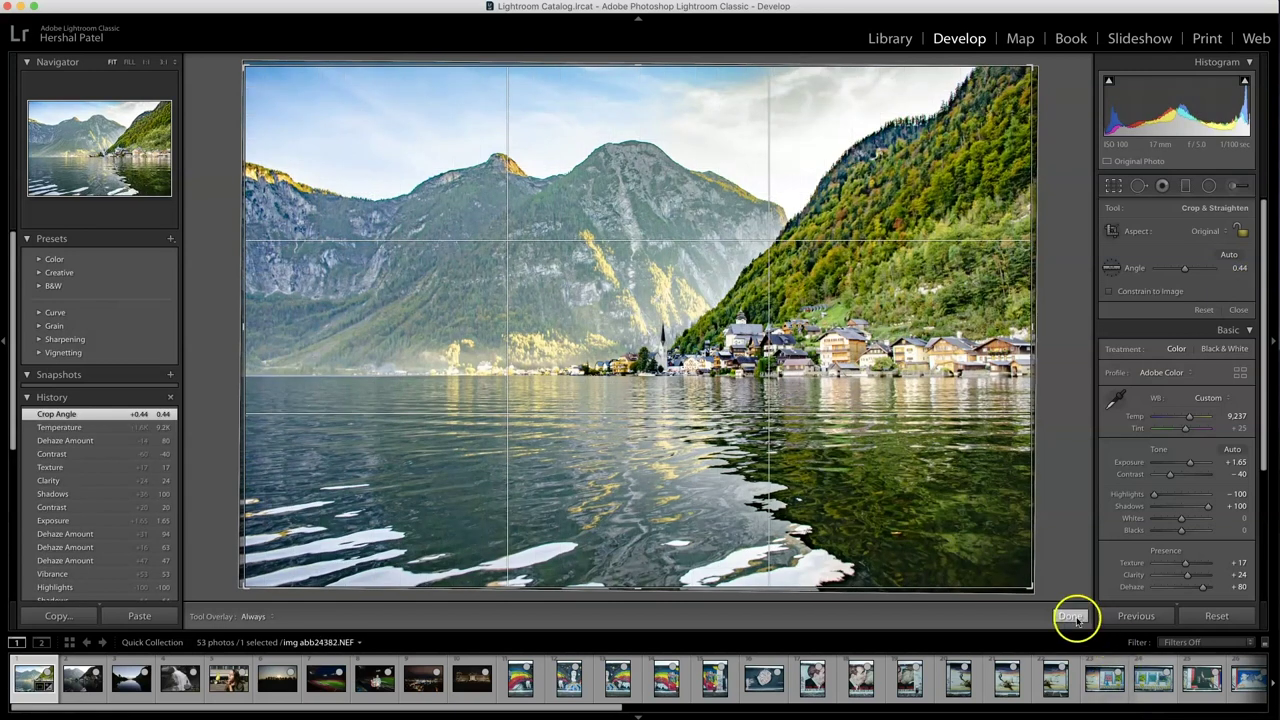
{"action": "left_click", "coordinate": [1237, 268]}
{"action": "left_click_drag", "start_coordinate": [1237, 268], "coordinate": [1234, 268]}
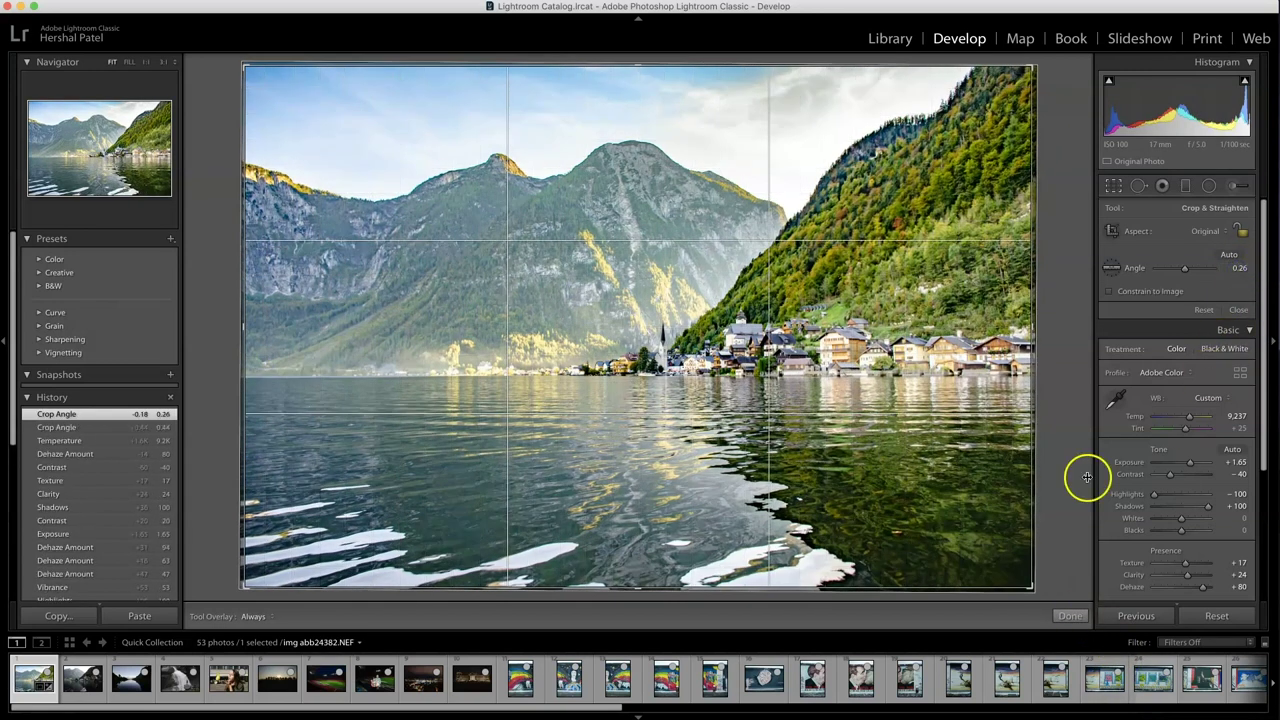
{"action": "left_click", "coordinate": [1071, 614]}
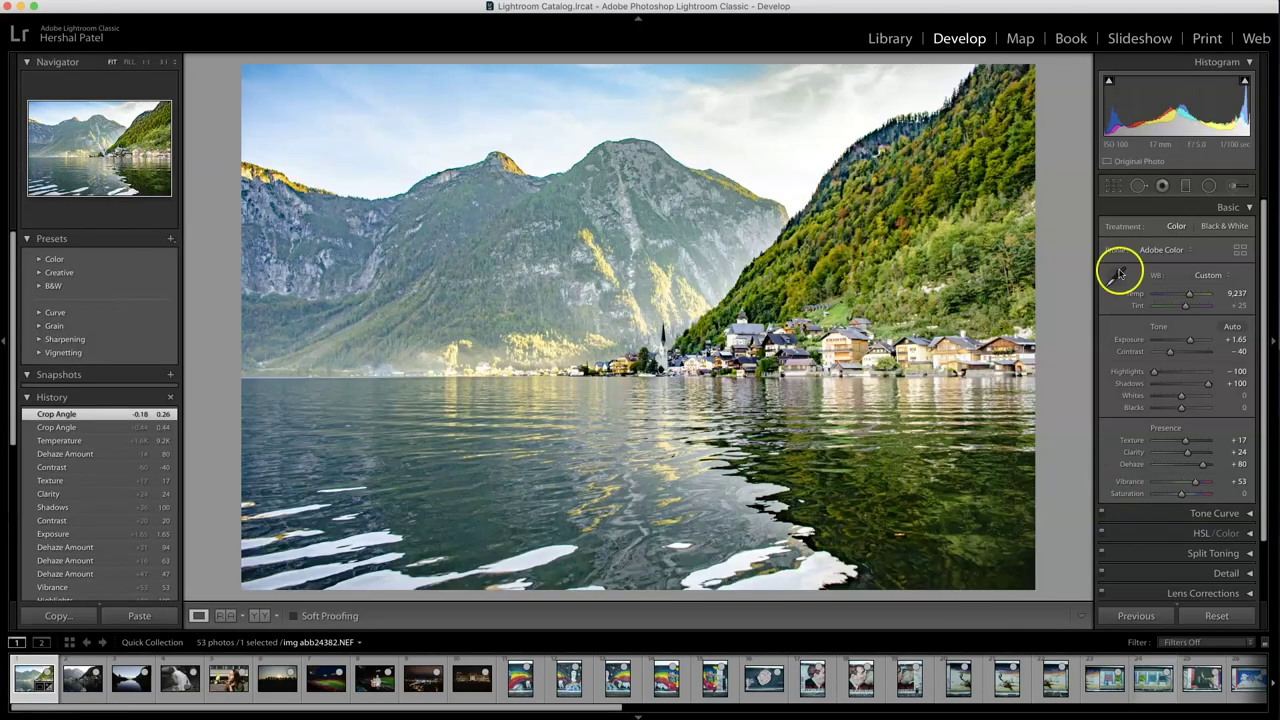
Extend the crop frame's lower-left corner outward towards the photo's edge and apply the crop.
{"action": "left_click", "coordinate": [1113, 186]}
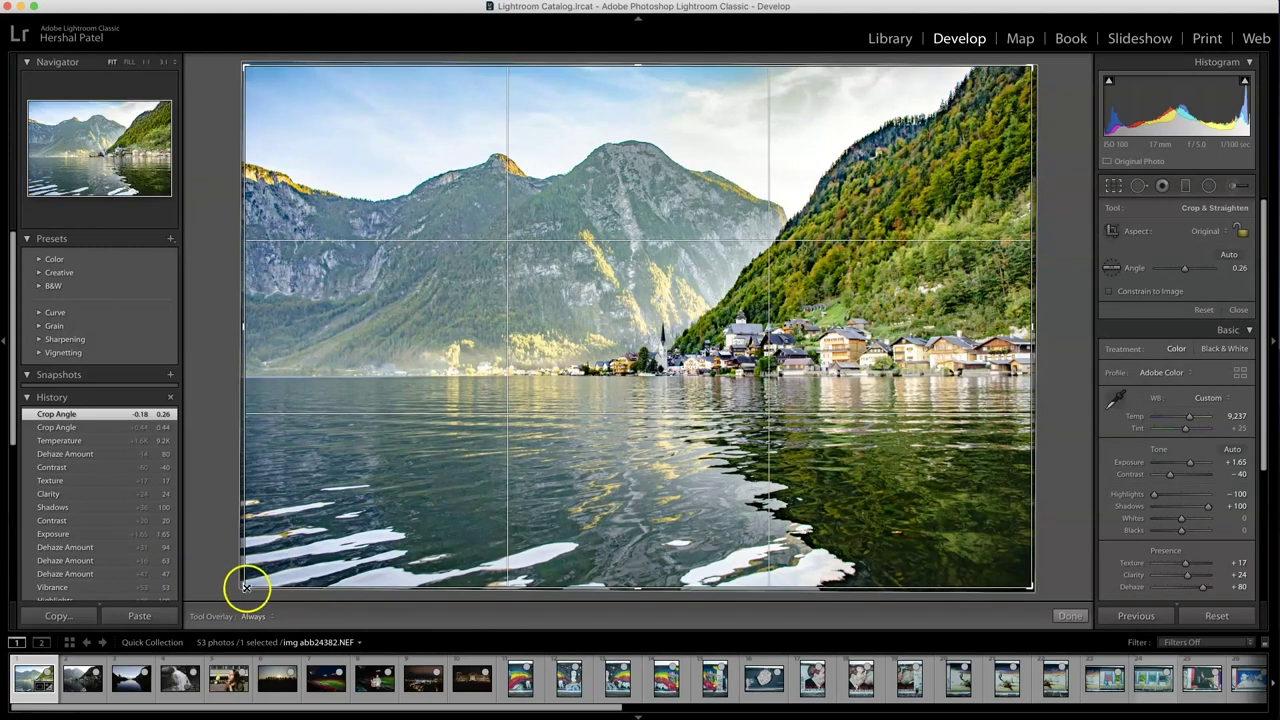
{"action": "mouse_move", "coordinate": [247, 588]}
{"action": "left_mouse_down"}
{"action": "mouse_move", "coordinate": [266, 574]}
{"action": "mouse_move", "coordinate": [187, 604]}
{"action": "mouse_move", "coordinate": [236, 588]}
{"action": "left_mouse_up"}
{"action": "left_click", "coordinate": [1116, 187]}
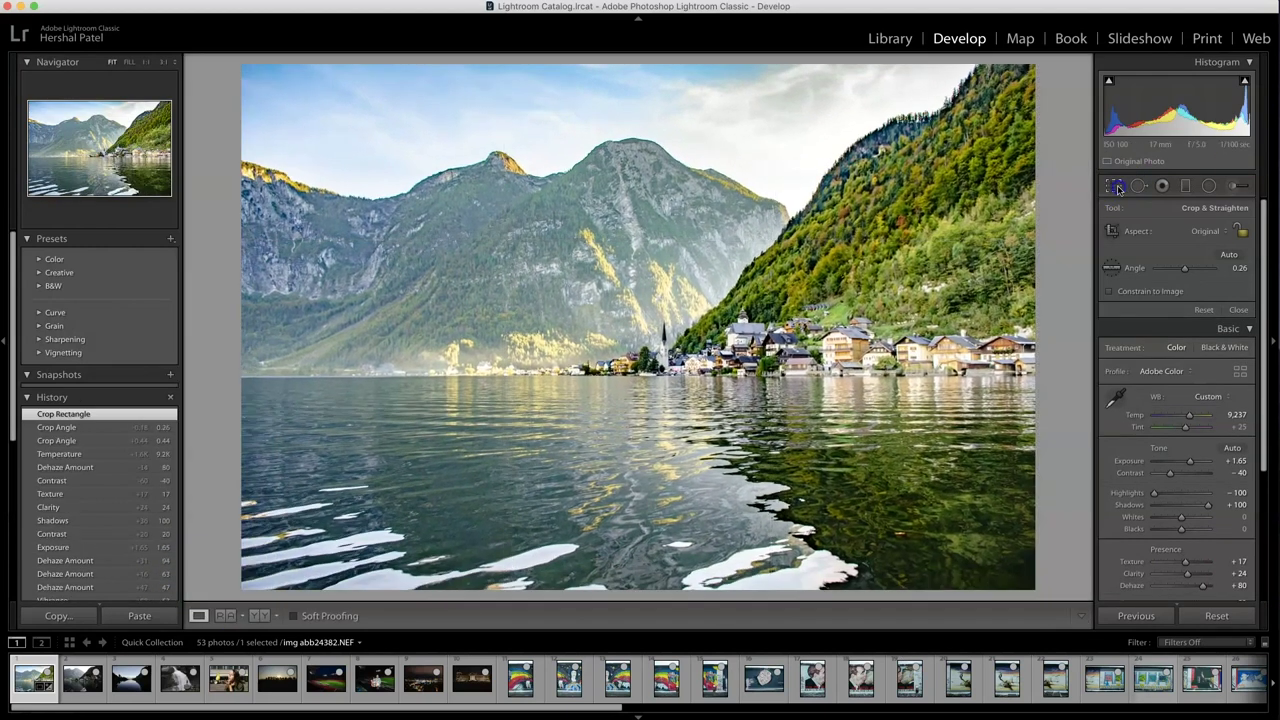
Crop off the photo's left side and the foreground water at the original aspect ratio, keeping the village in frame.
{"action": "left_click", "coordinate": [1108, 188]}
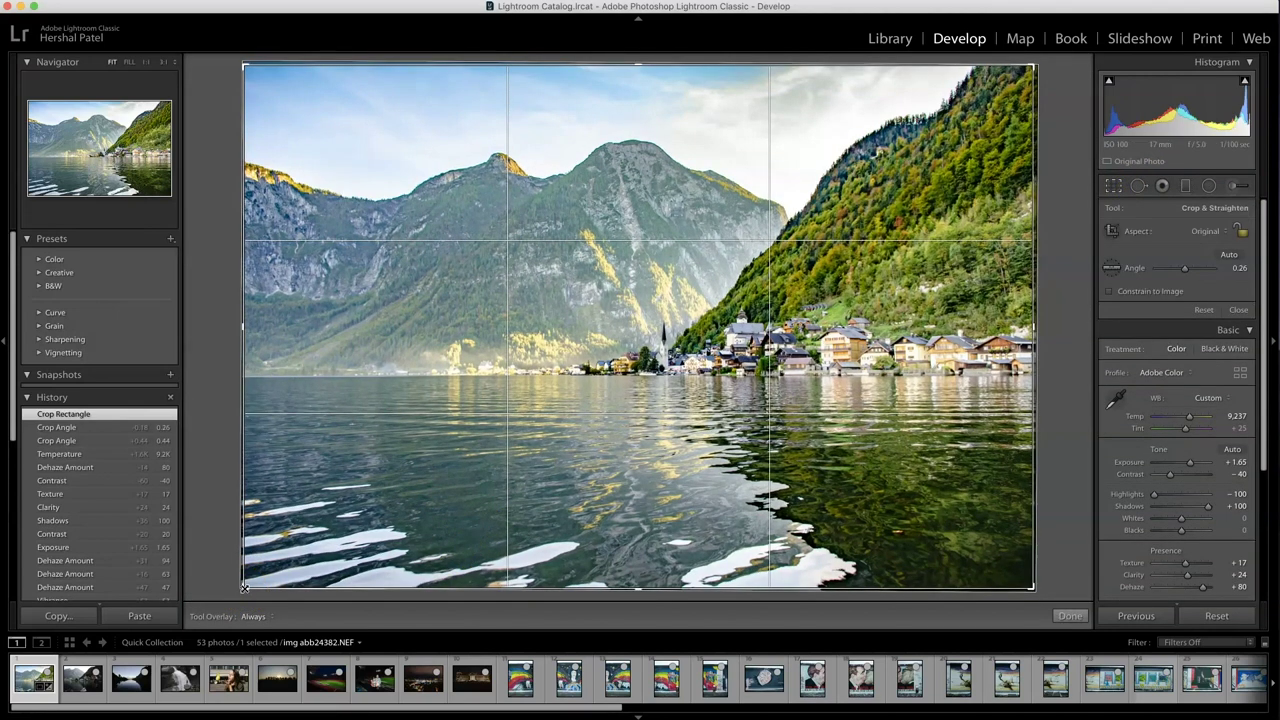
{"action": "left_click_drag", "start_coordinate": [244, 588], "coordinate": [236, 557]}
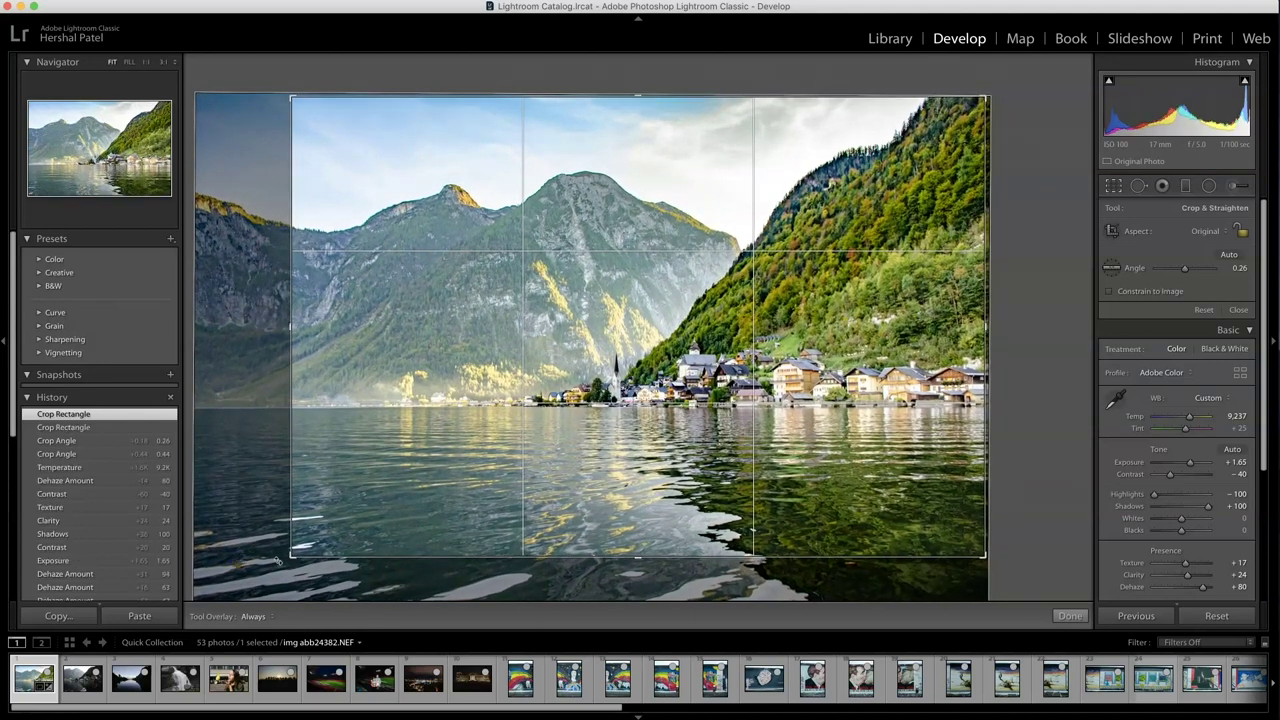
{"action": "left_click", "coordinate": [1068, 614]}
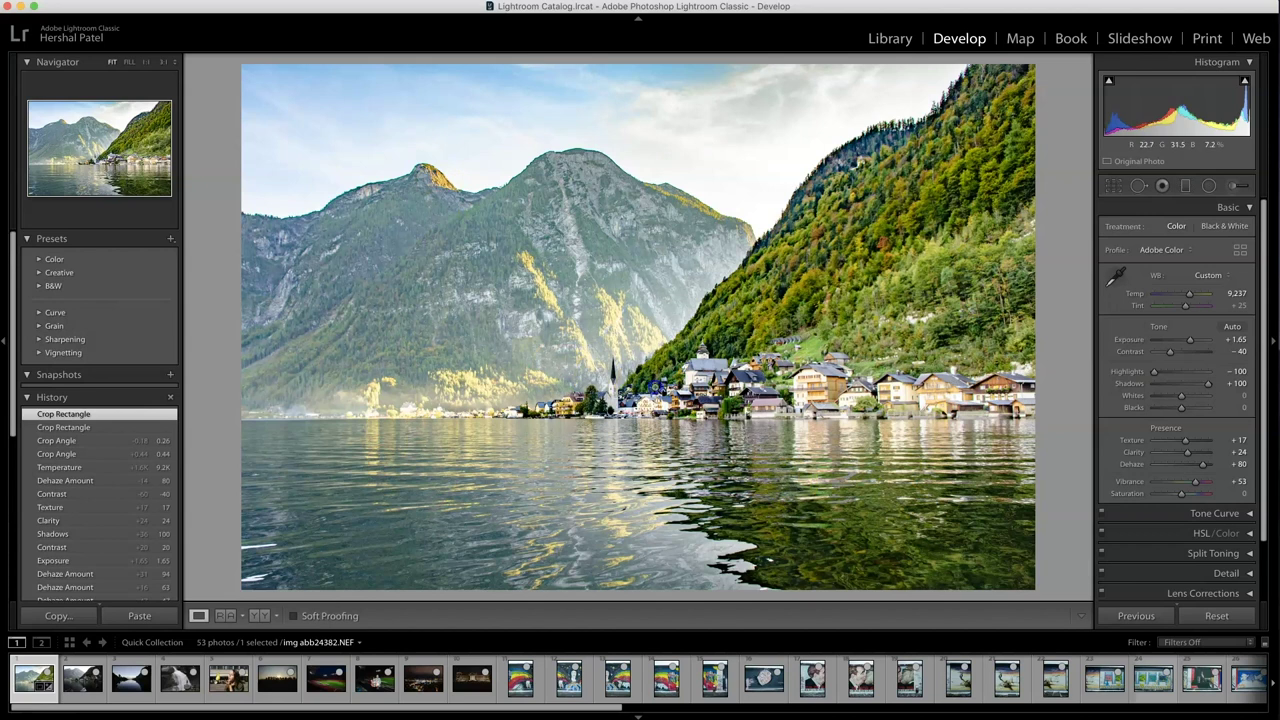
In the manual Lens Corrections, set the green Defringe Amount to 13 and Green Hue to 40/83 while viewing the mountain ridges up close.
{"action": "left_click", "coordinate": [638, 385]}
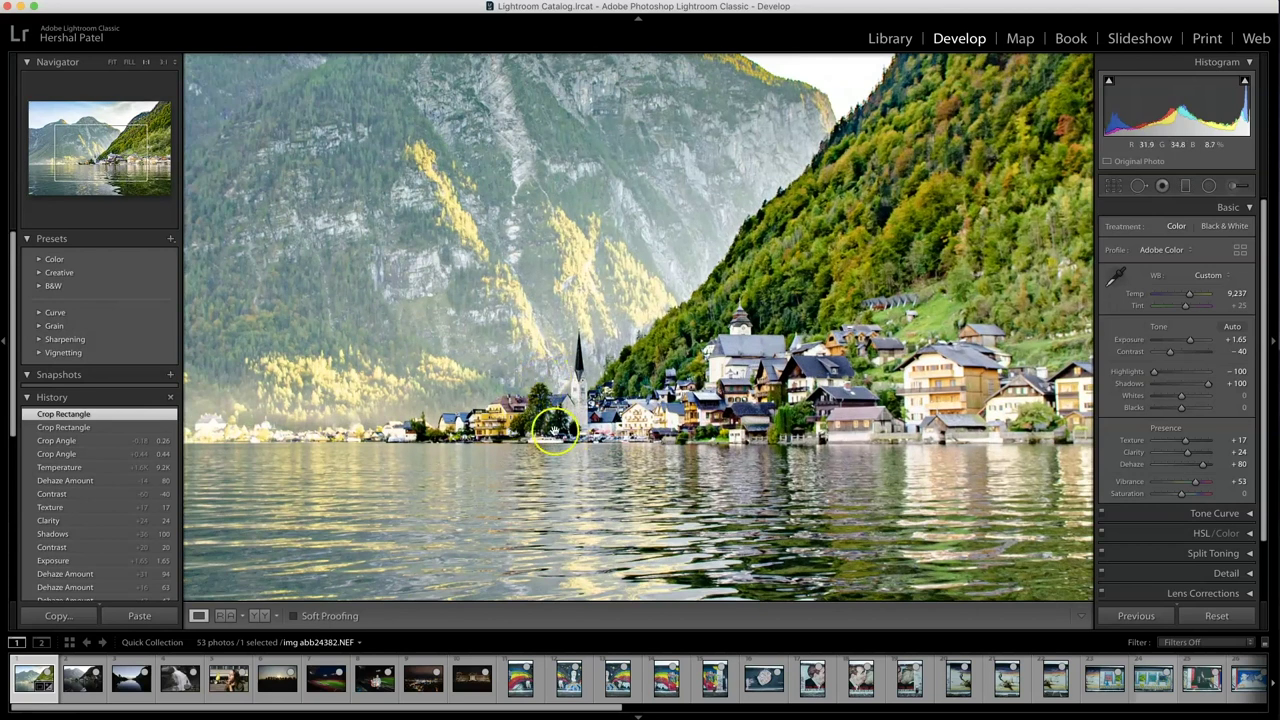
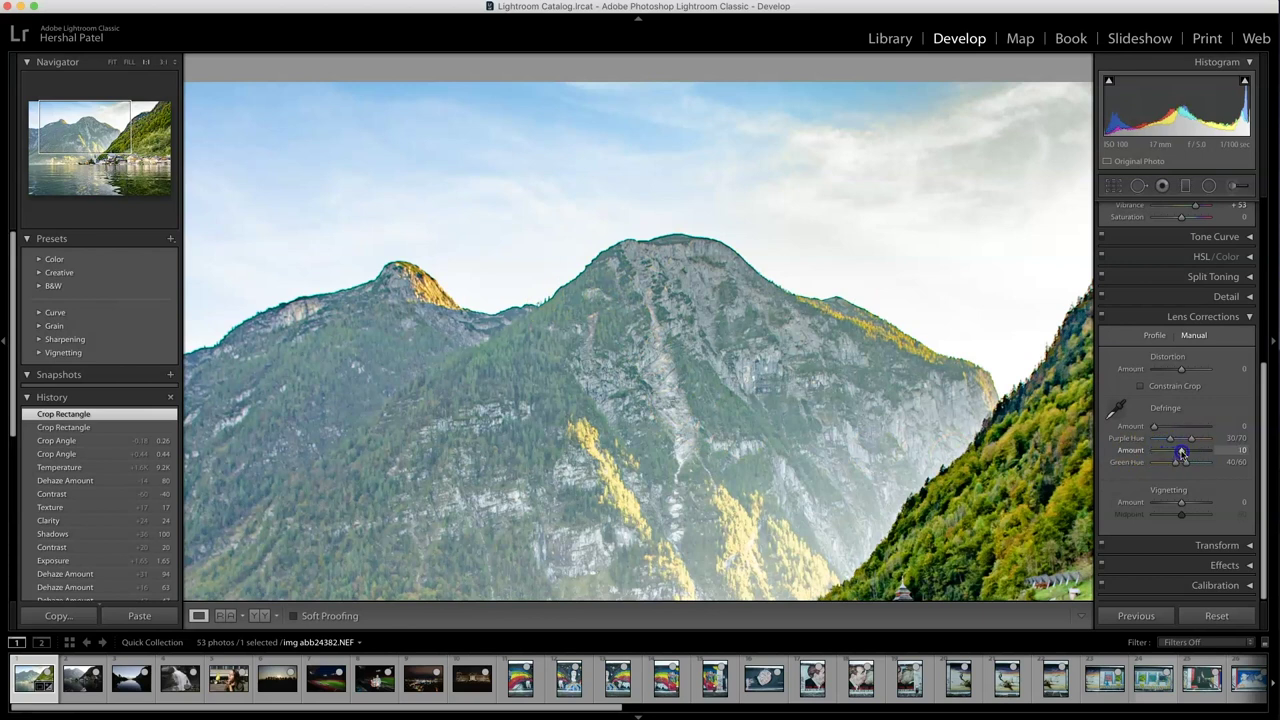
{"action": "left_click_drag", "start_coordinate": [1186, 452], "coordinate": [1192, 465]}
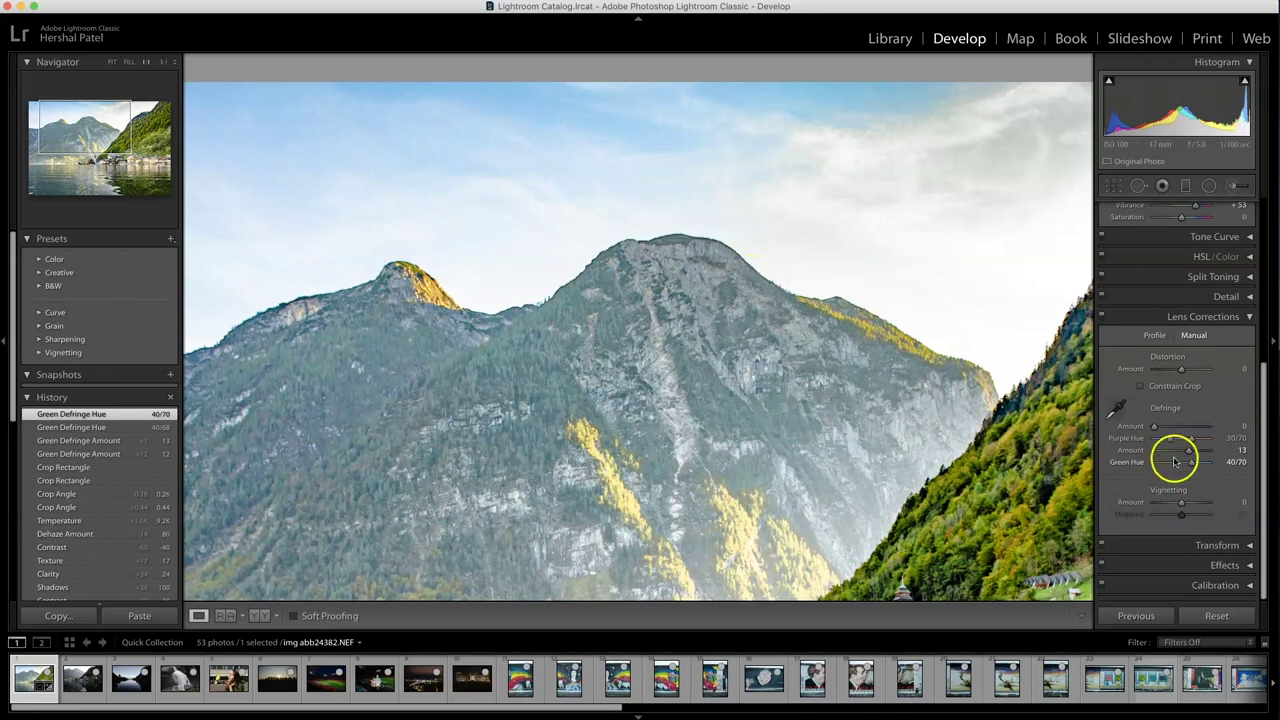
{"action": "left_click_drag", "start_coordinate": [1196, 464], "coordinate": [1195, 465]}
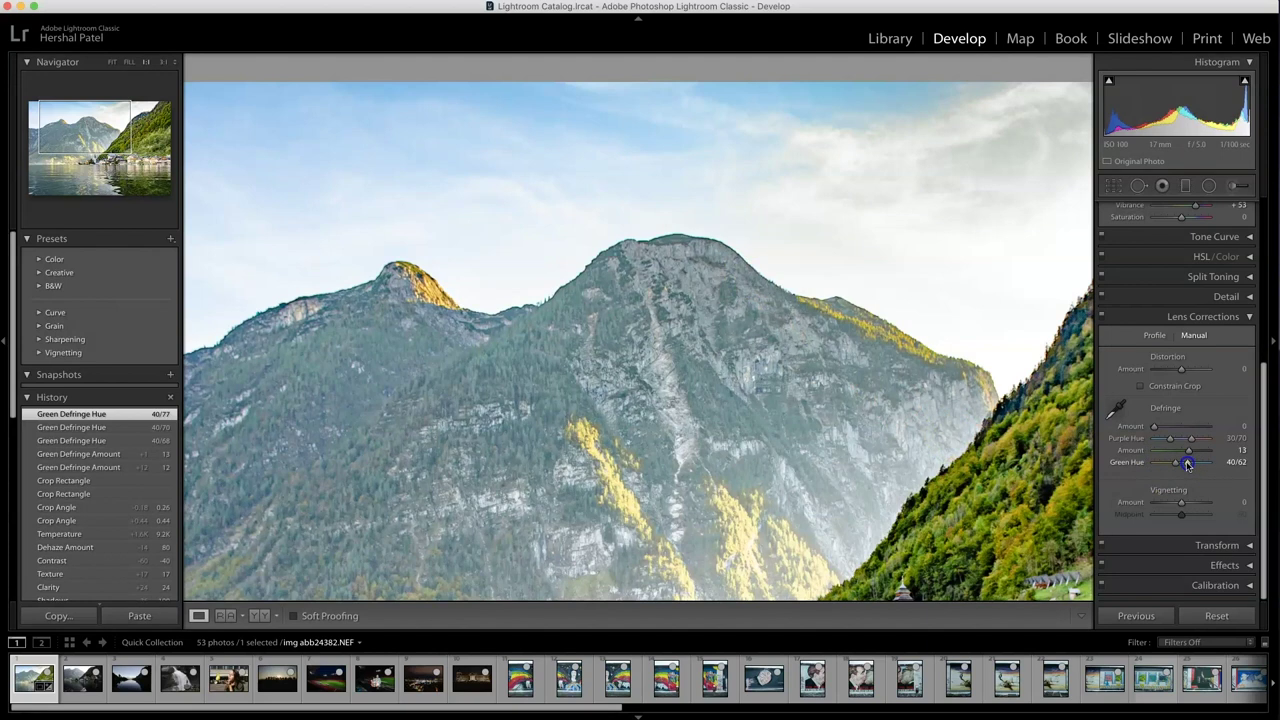
{"action": "left_click_drag", "start_coordinate": [1188, 464], "coordinate": [1188, 464]}
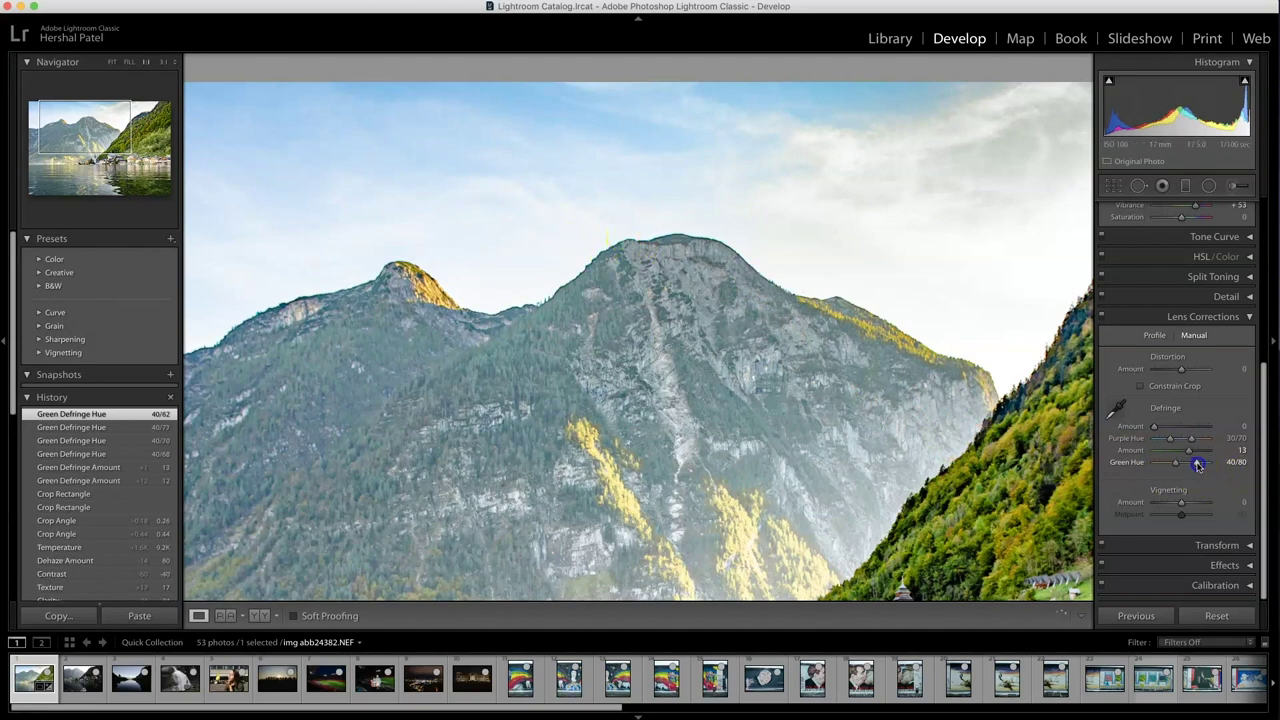
{"action": "left_click_drag", "start_coordinate": [1199, 464], "coordinate": [1199, 464]}
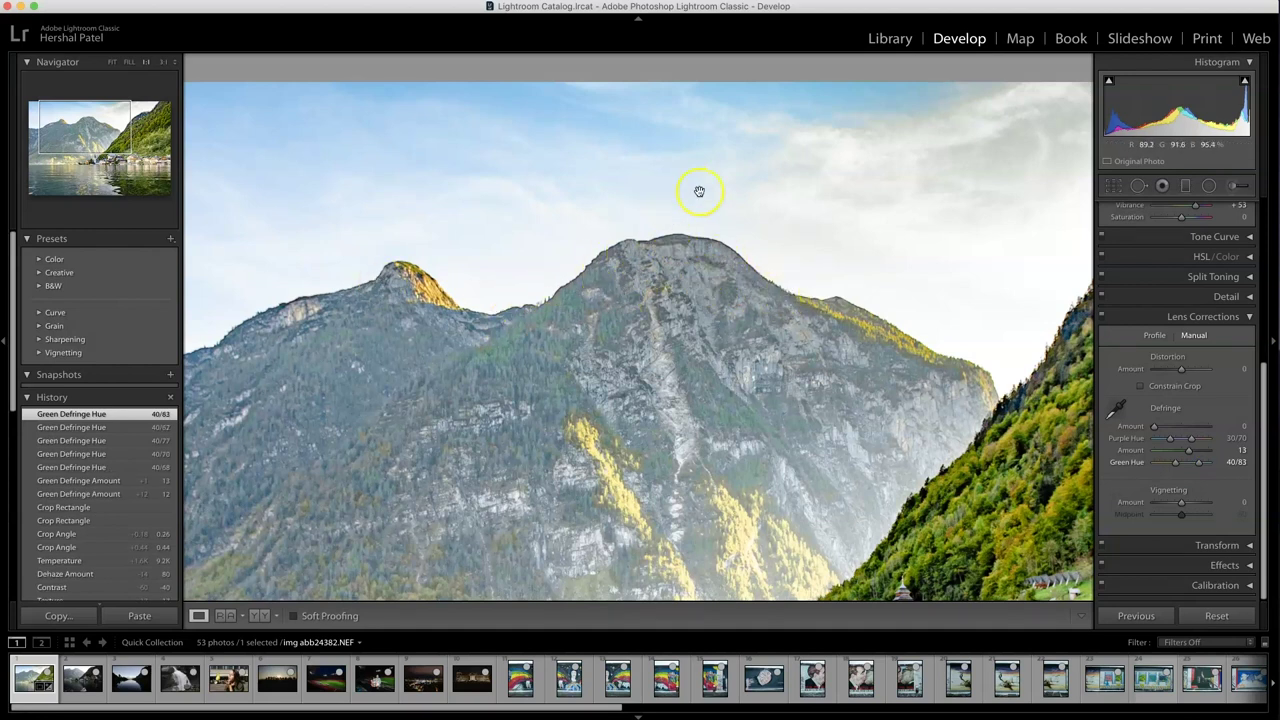
{"action": "left_click", "coordinate": [645, 262]}
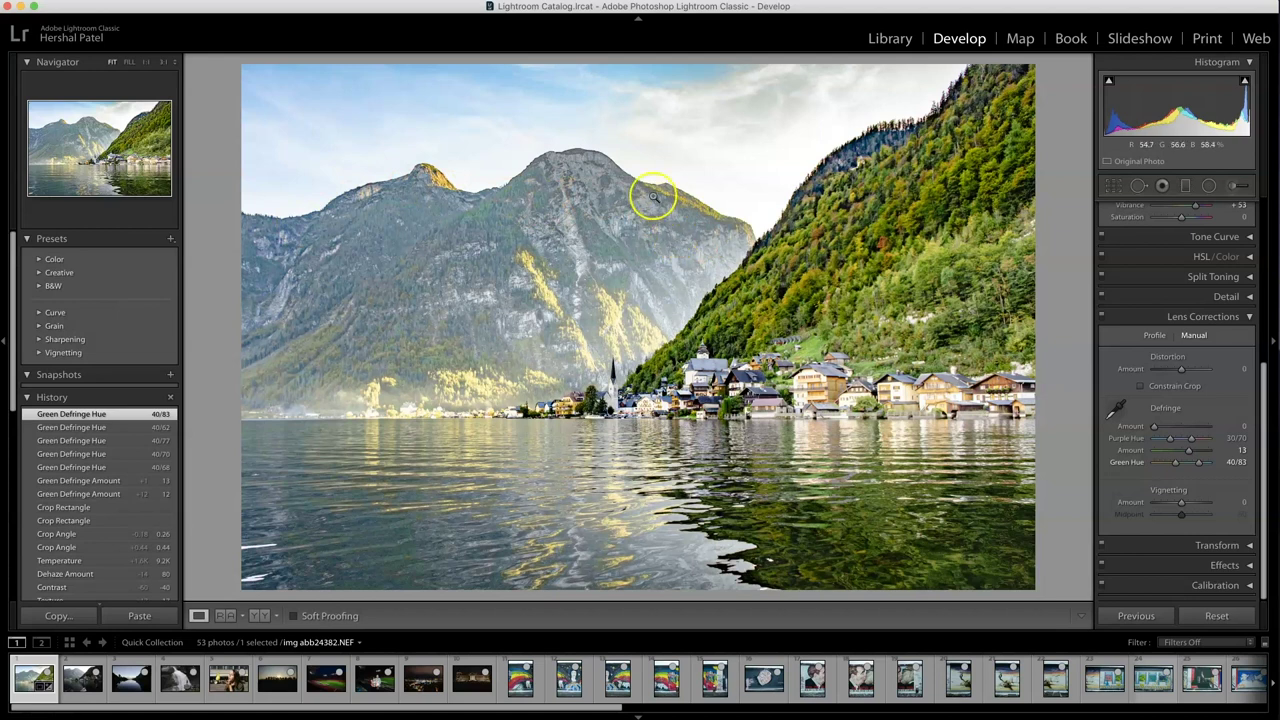
Set the purple Defringe Amount to 12 and Purple Hue to 30/94, checking the hillside treeline and the village up close.
{"action": "left_click", "coordinate": [664, 424]}
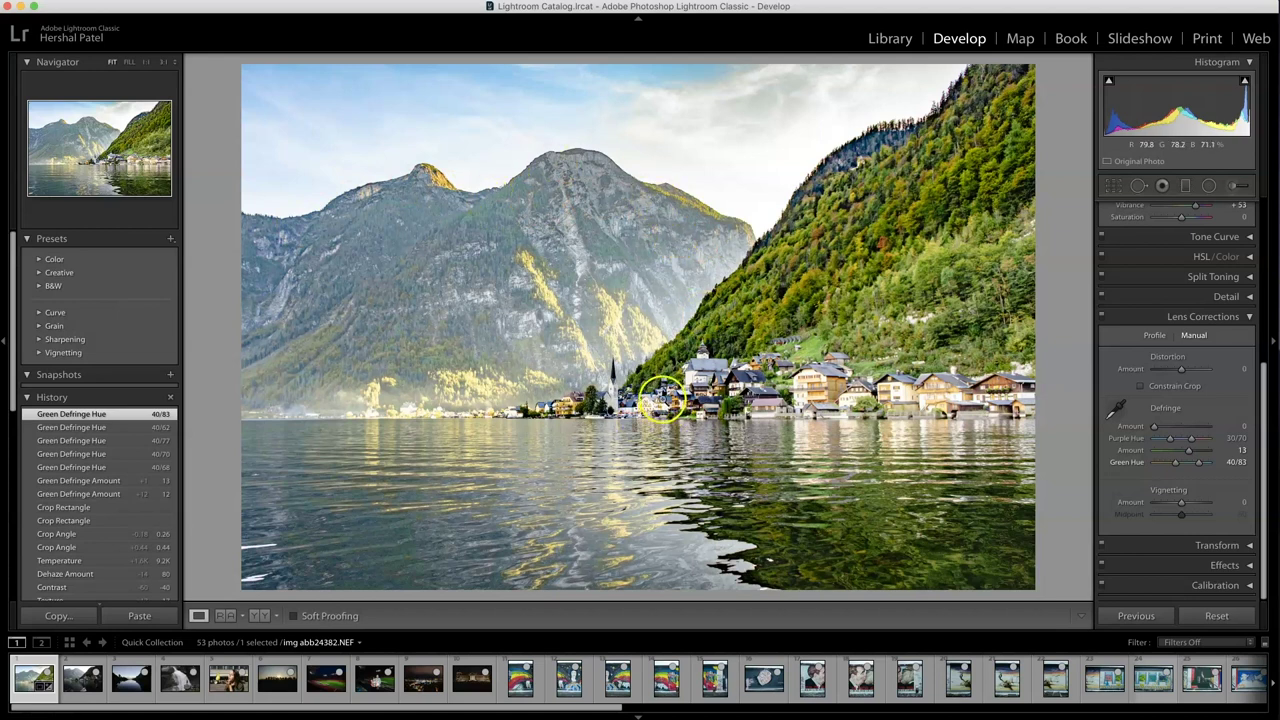
{"action": "left_click", "coordinate": [905, 128]}
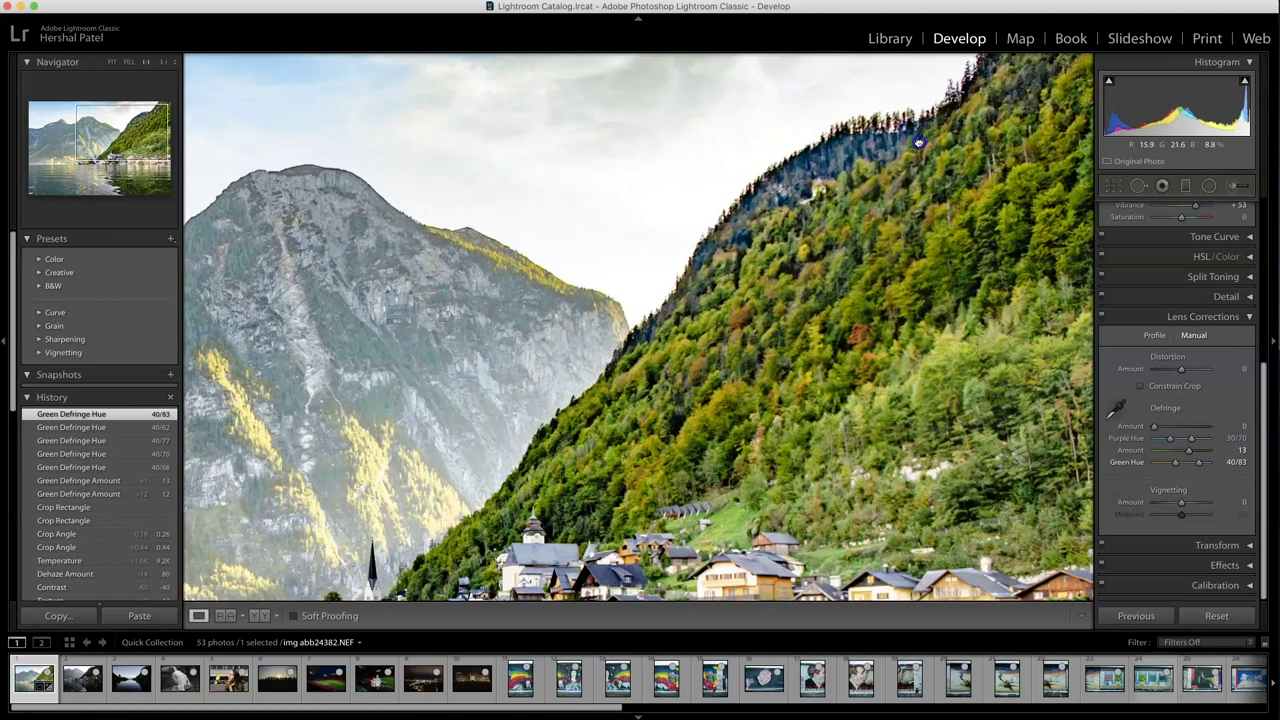
{"action": "left_click_drag", "start_coordinate": [918, 143], "coordinate": [860, 189]}
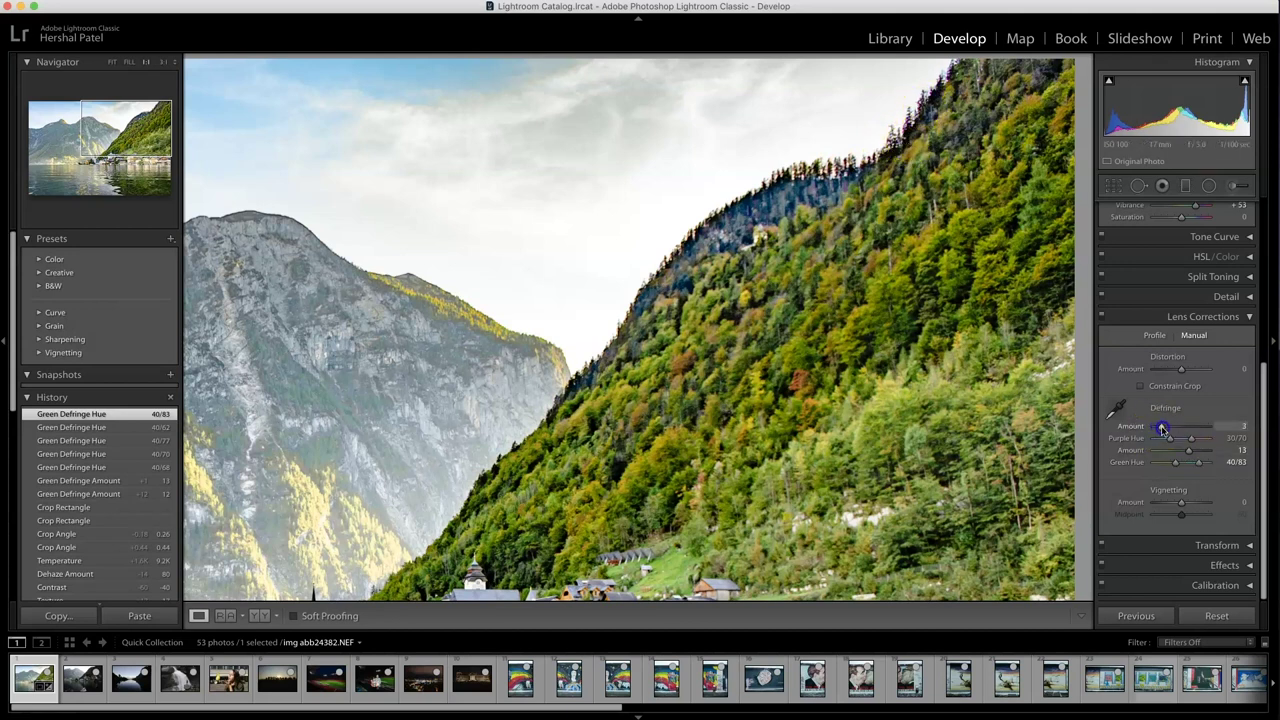
{"action": "left_click_drag", "start_coordinate": [1178, 428], "coordinate": [1188, 428]}
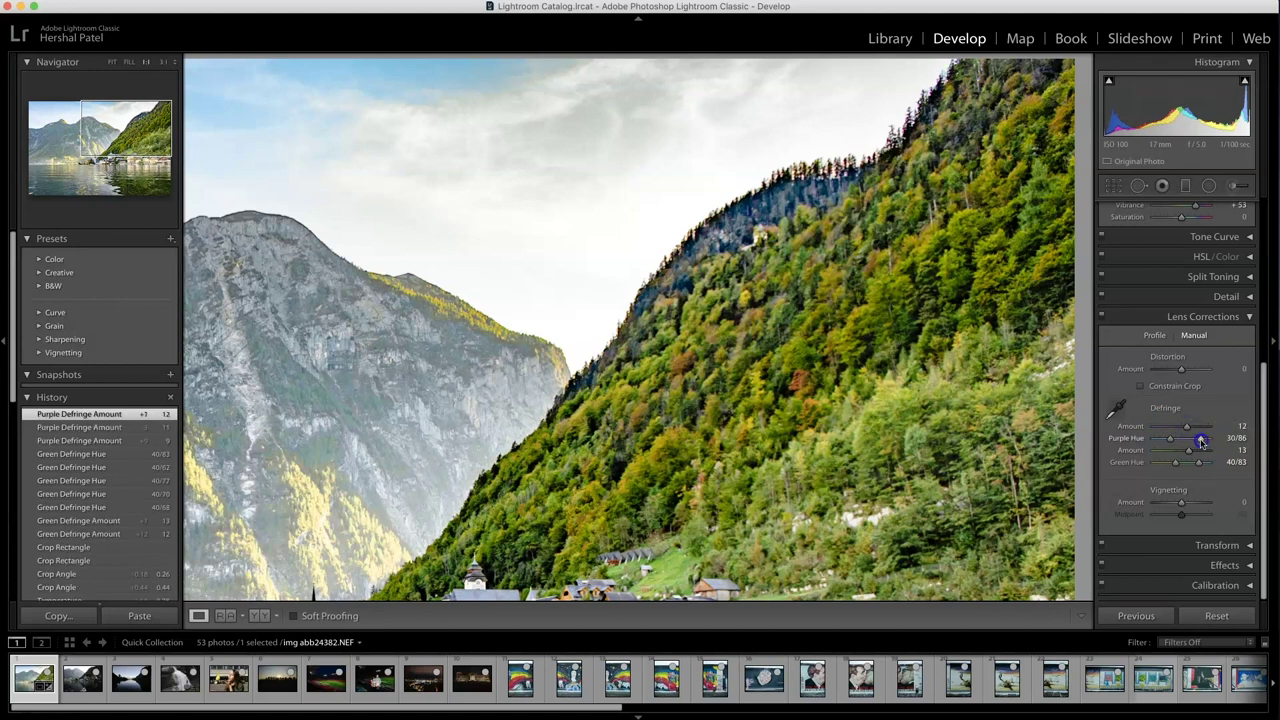
{"action": "left_click_drag", "start_coordinate": [1205, 441], "coordinate": [1206, 441]}
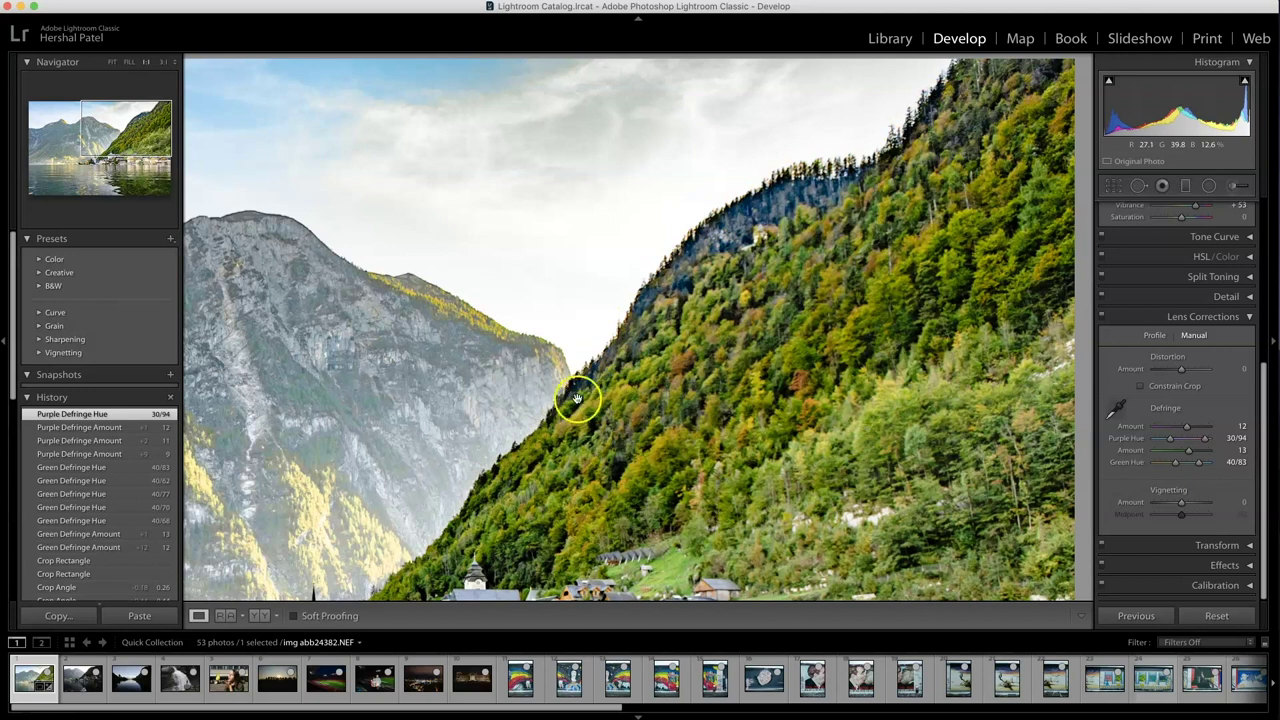
{"action": "left_click", "coordinate": [627, 355]}
{"action": "left_click", "coordinate": [760, 250]}
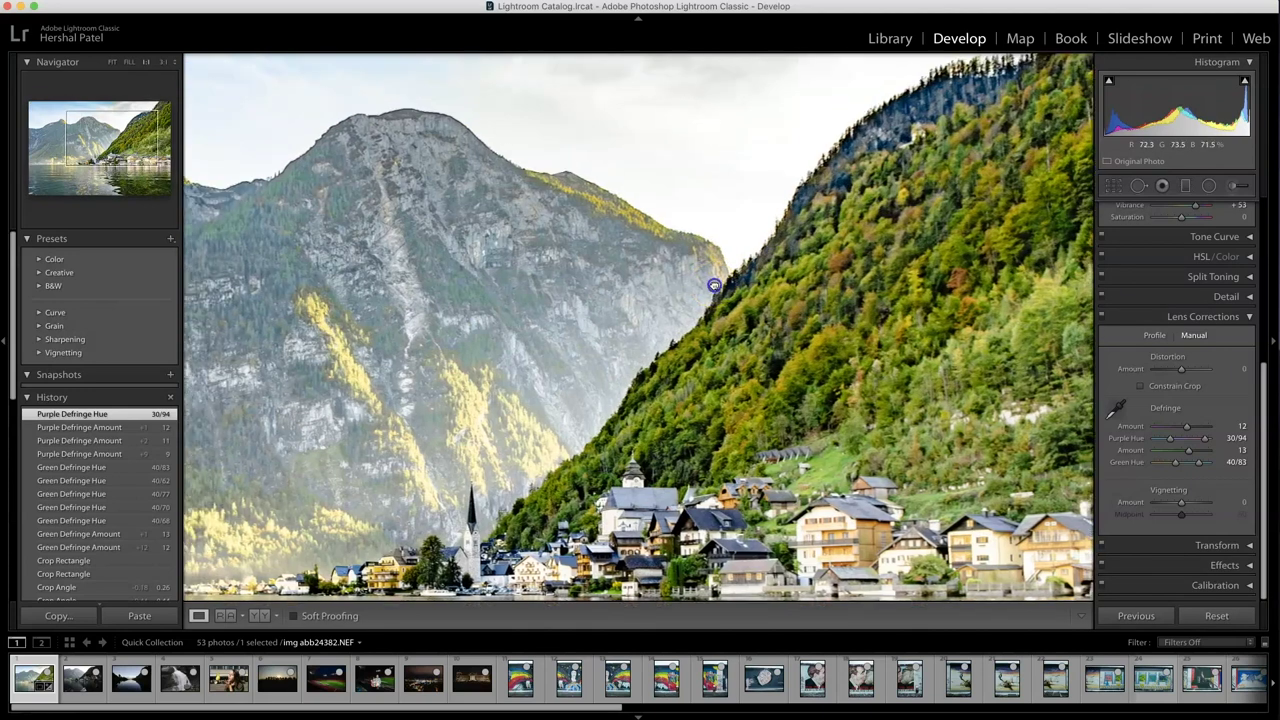
{"action": "left_click", "coordinate": [793, 246]}
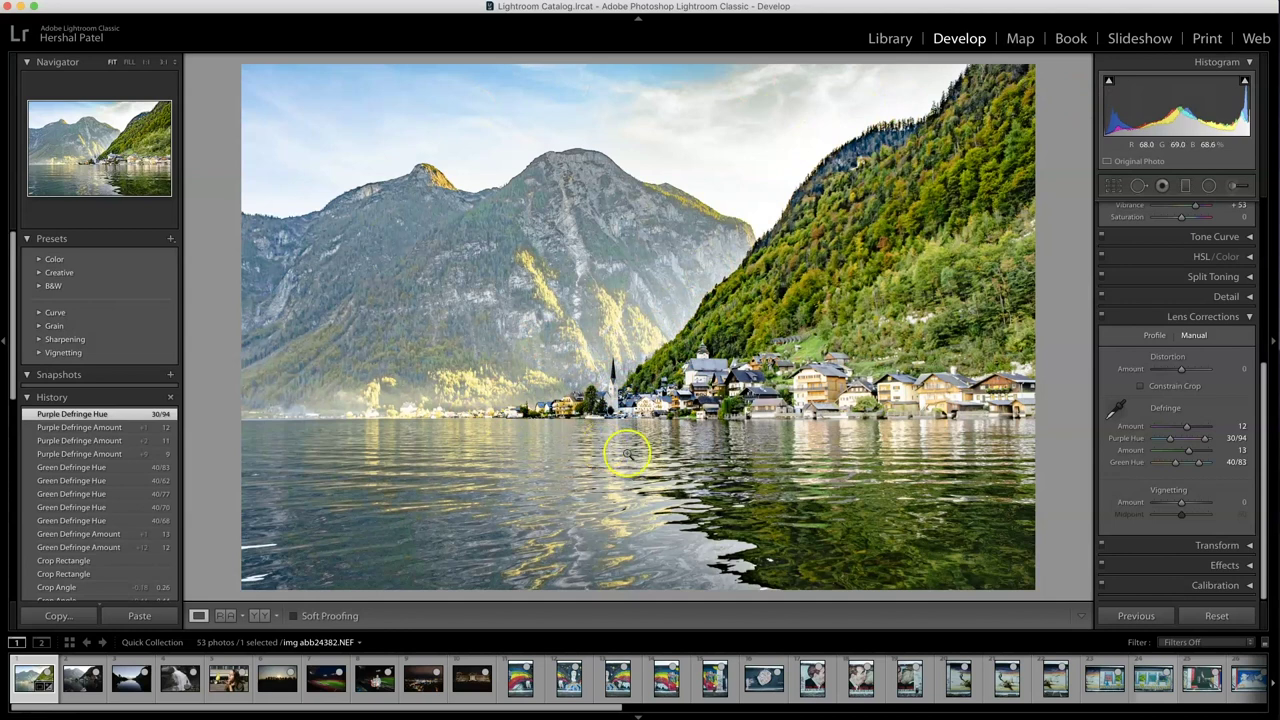
{"action": "left_click", "coordinate": [667, 395]}
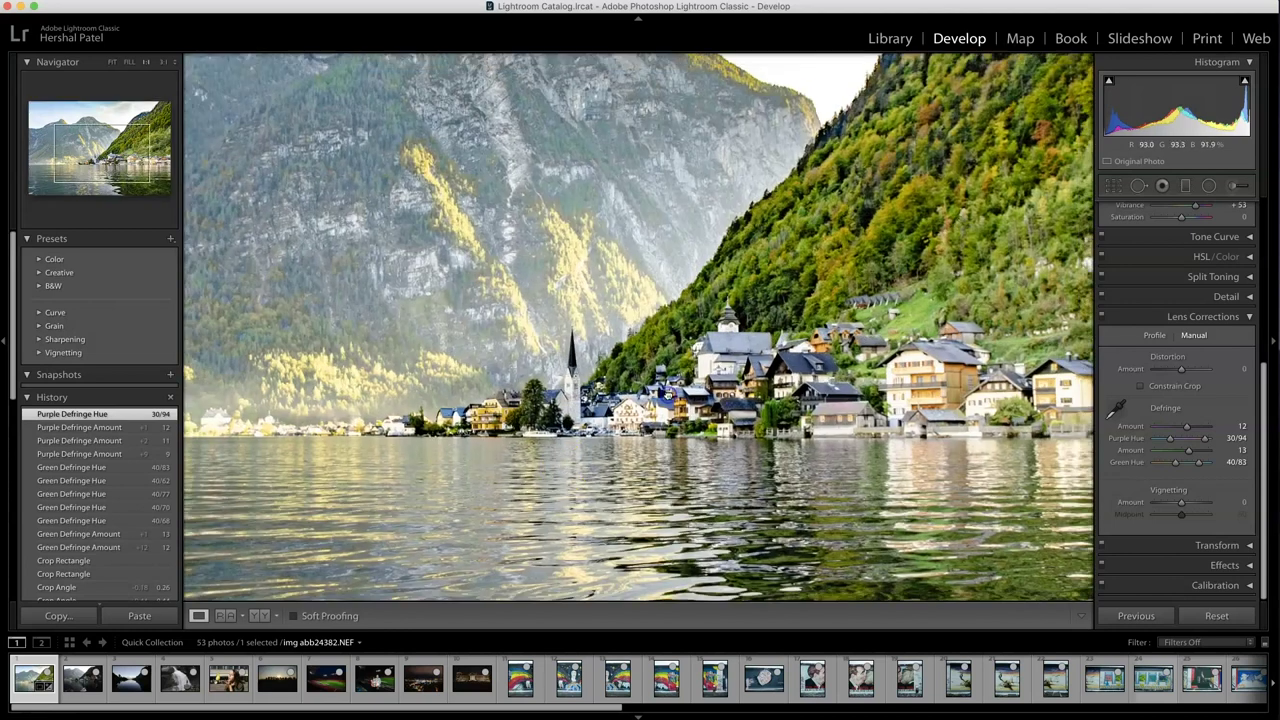
Check the edit against the original by viewing the whole photo, resetting all its settings and undoing the reset.
{"action": "left_click_drag", "start_coordinate": [563, 449], "coordinate": [386, 420]}
{"action": "left_click", "coordinate": [603, 391]}
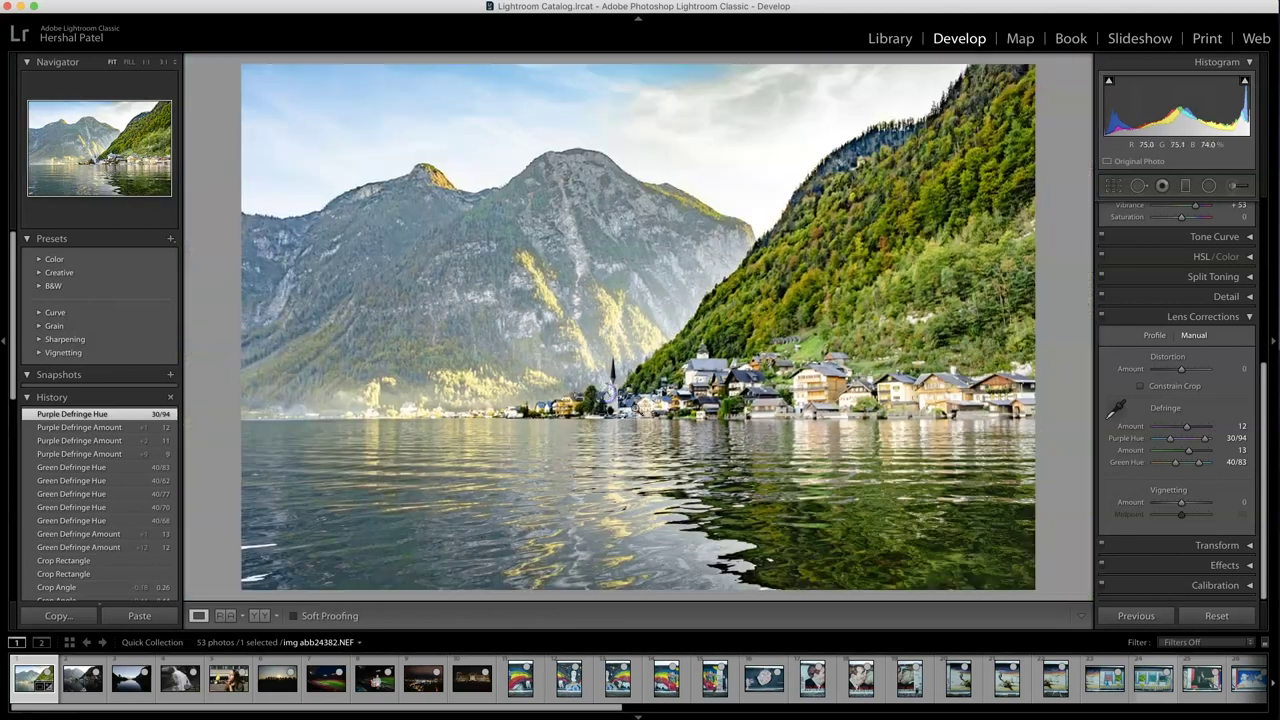
{"action": "left_click", "coordinate": [1216, 616]}
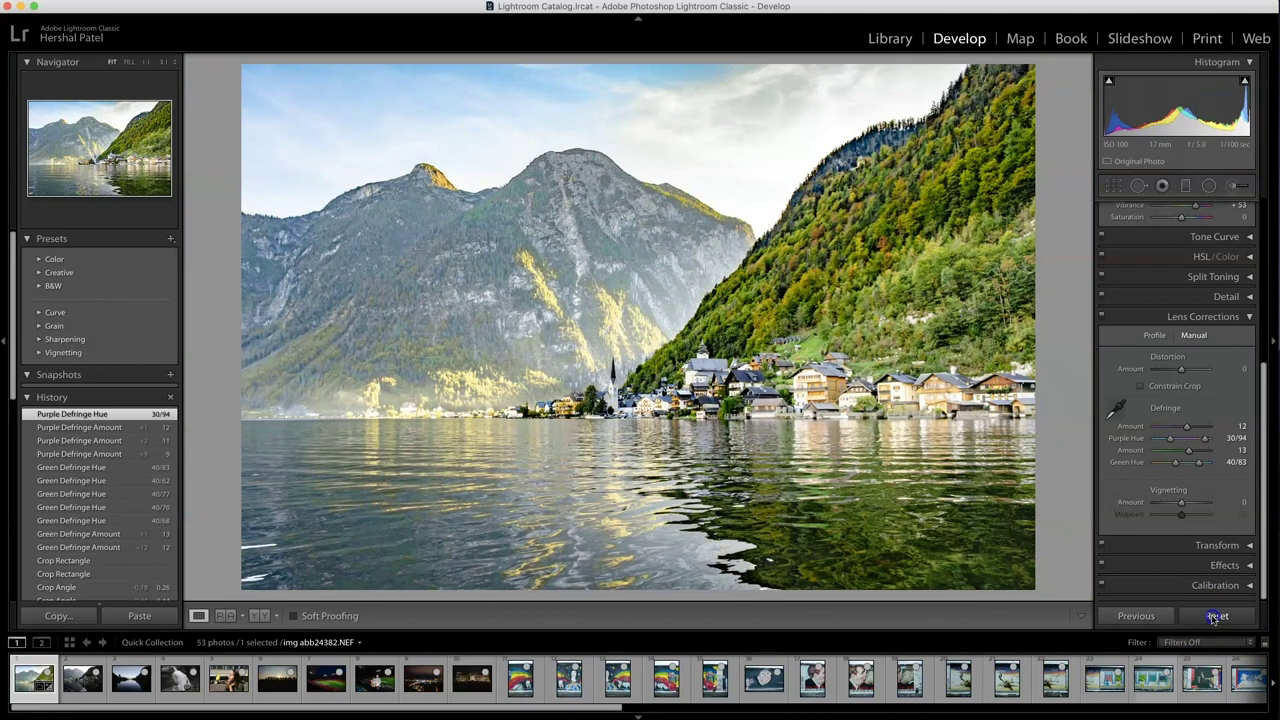
{"action": "key", "text": "super+z"}
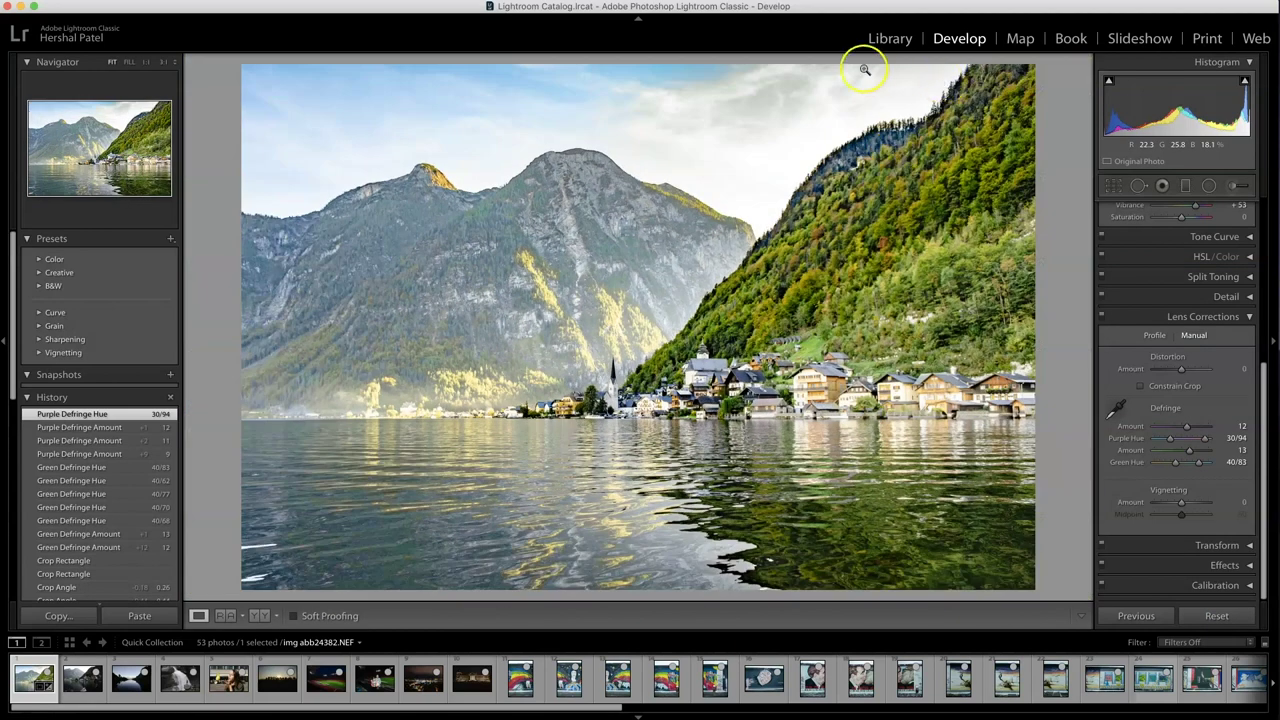
Open the second photo of the Quick Collection, the dark lakeside village shot, from the Library for editing in Develop.
{"action": "left_click", "coordinate": [890, 38]}
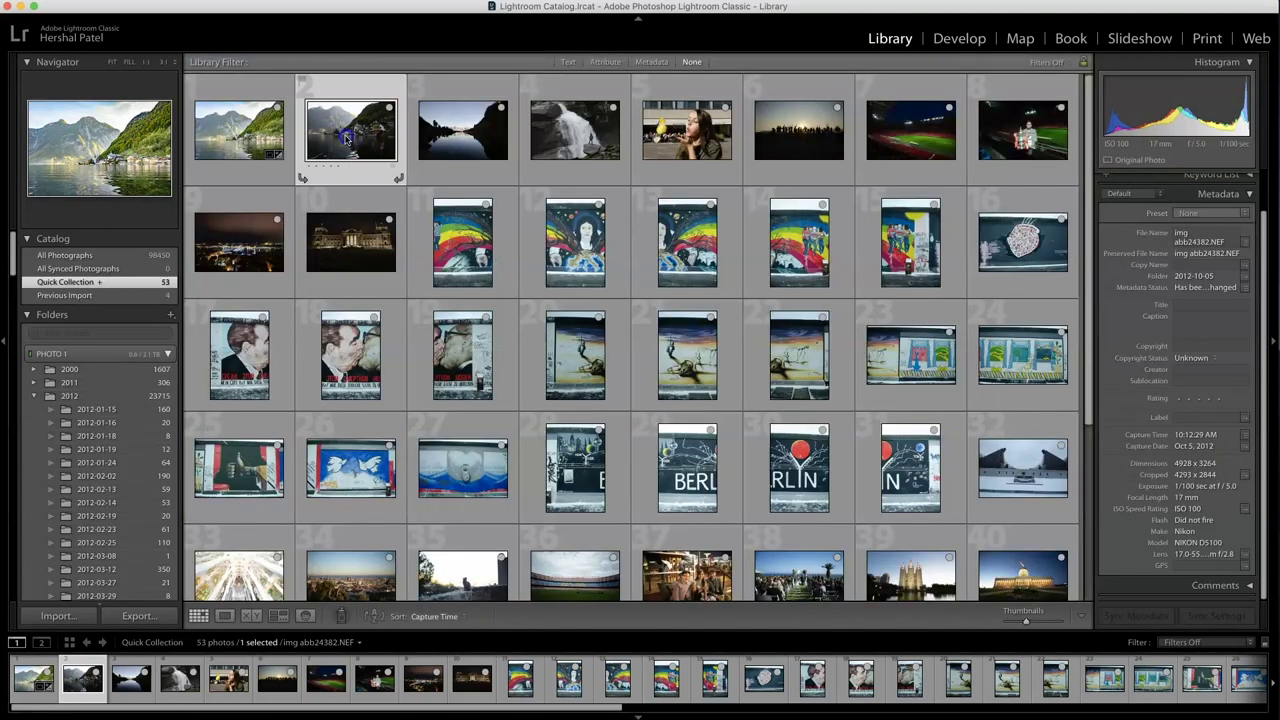
{"action": "double_click", "coordinate": [354, 120]}
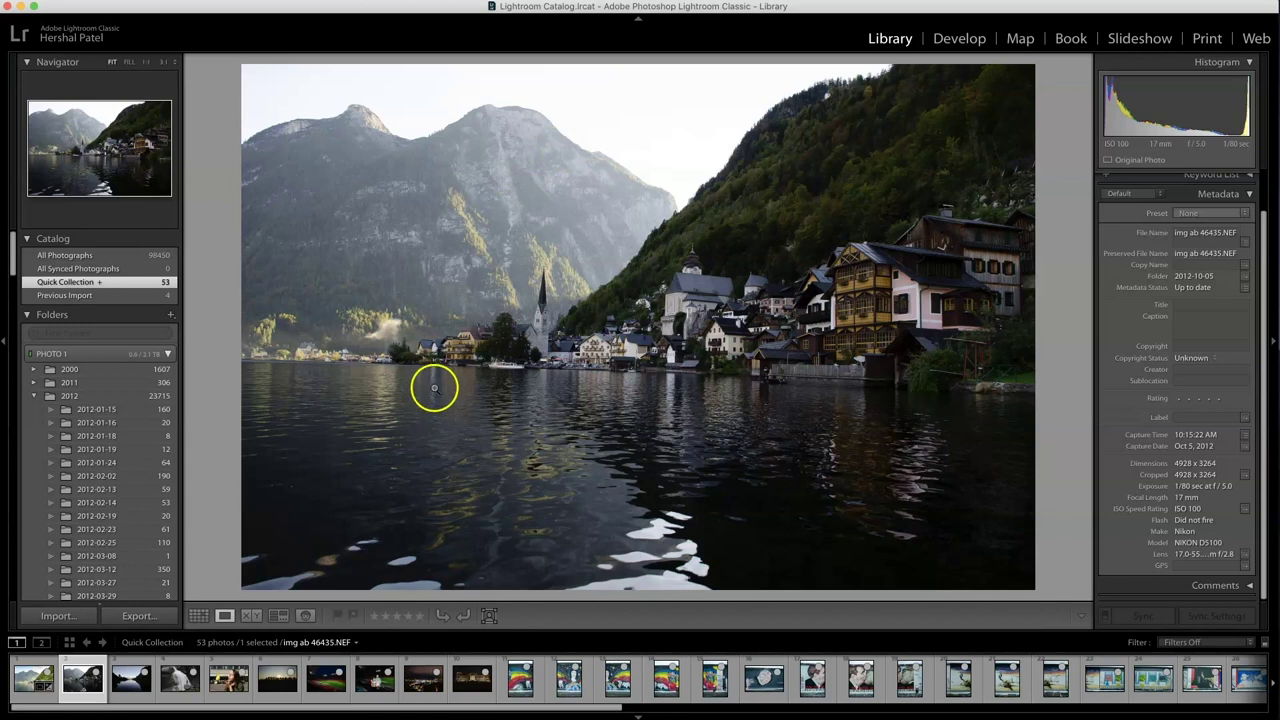
{"action": "left_click", "coordinate": [950, 40]}
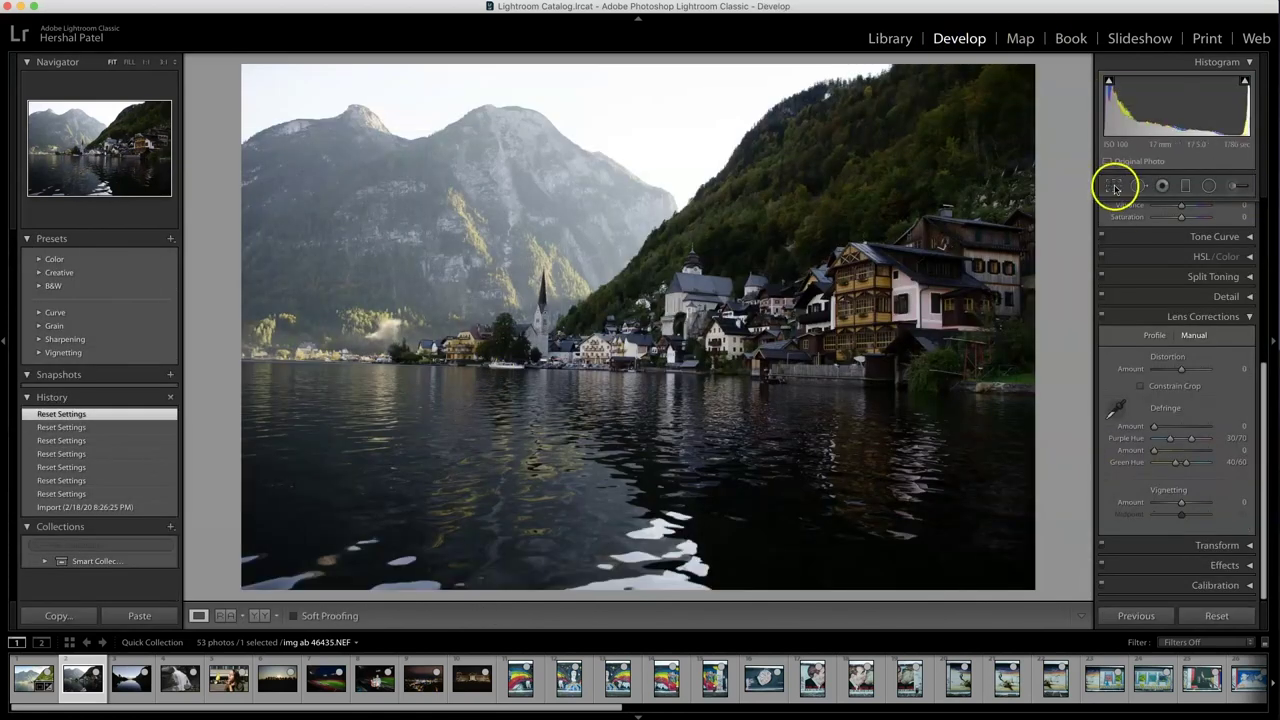
Straighten the photo to a crop angle of -0.94, shift it within the crop frame and apply the crop.
{"action": "left_click", "coordinate": [1114, 187]}
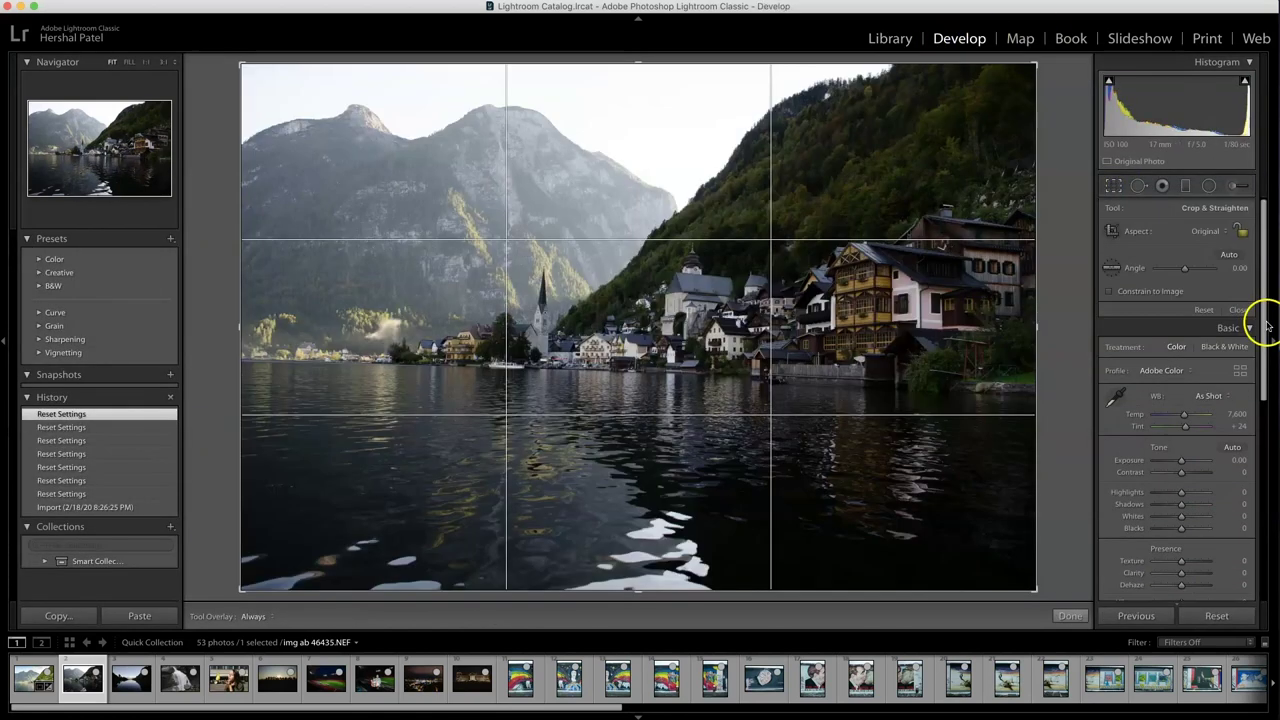
{"action": "left_click", "coordinate": [1235, 266]}
{"action": "left_click_drag", "start_coordinate": [1235, 266], "coordinate": [1218, 267]}
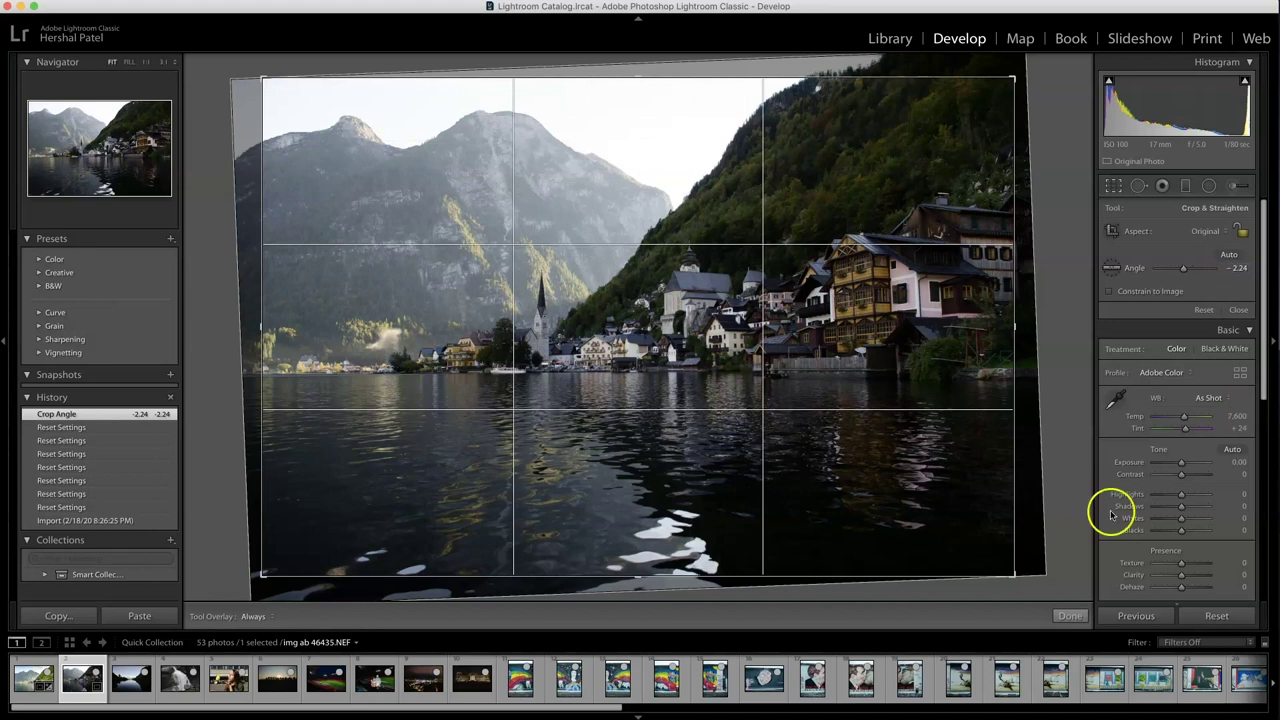
{"action": "left_click", "coordinate": [1069, 614]}
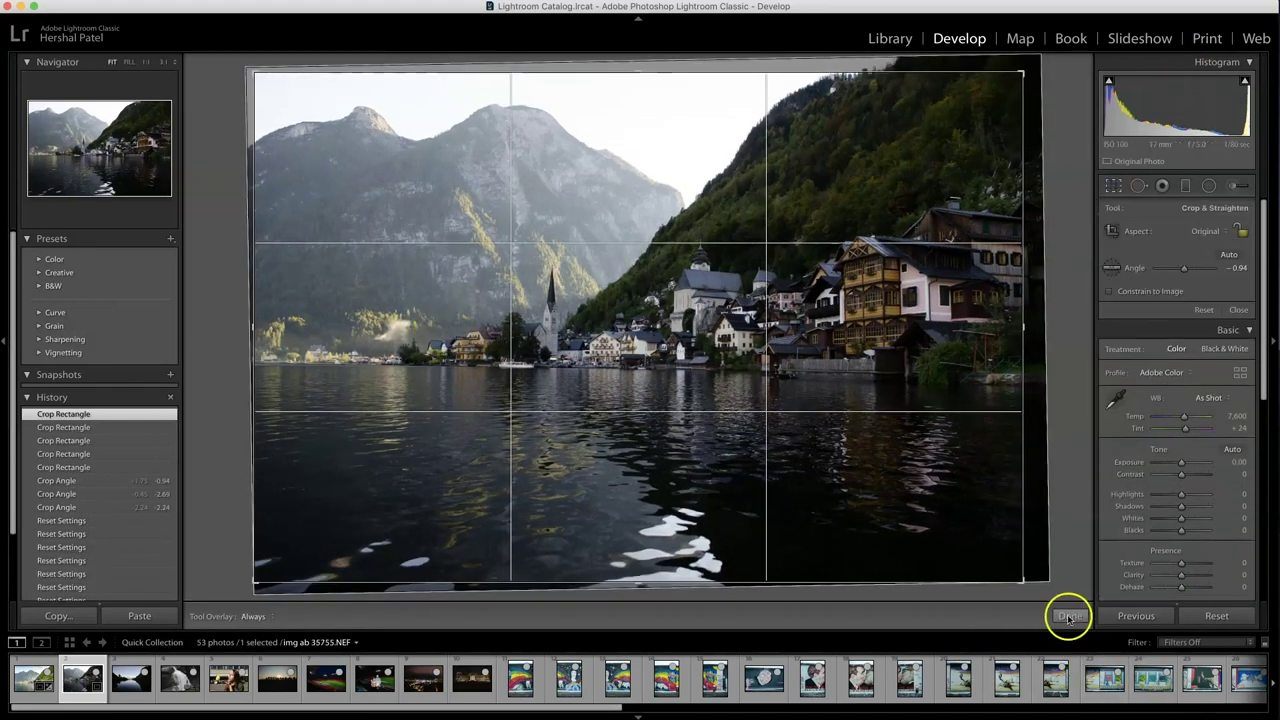
{"action": "left_click_drag", "start_coordinate": [551, 355], "coordinate": [466, 366]}
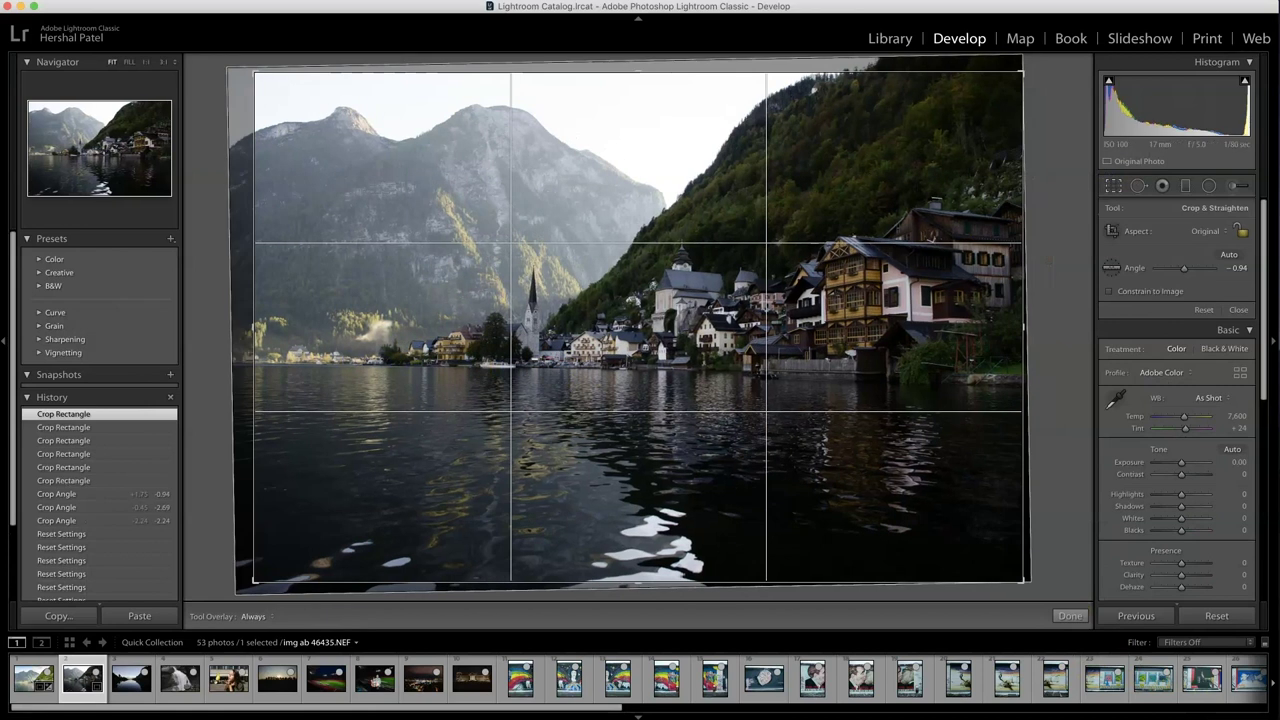
{"action": "left_click", "coordinate": [1069, 615]}
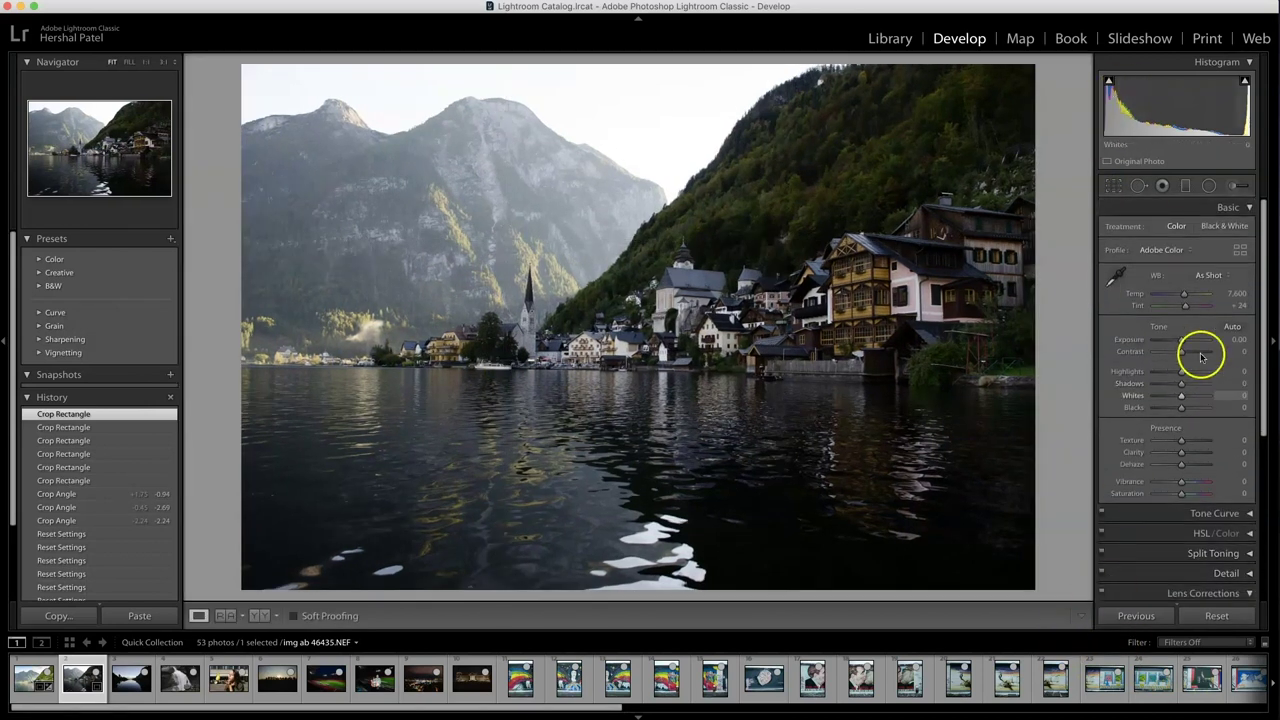
Set Highlights to -100, Shadows to +63, Dehaze to +58, Vibrance to +43, Clarity to +23, Texture to +26, Contrast to +19 and Exposure to +1.25.
{"action": "left_click_drag", "start_coordinate": [1183, 384], "coordinate": [1152, 374]}
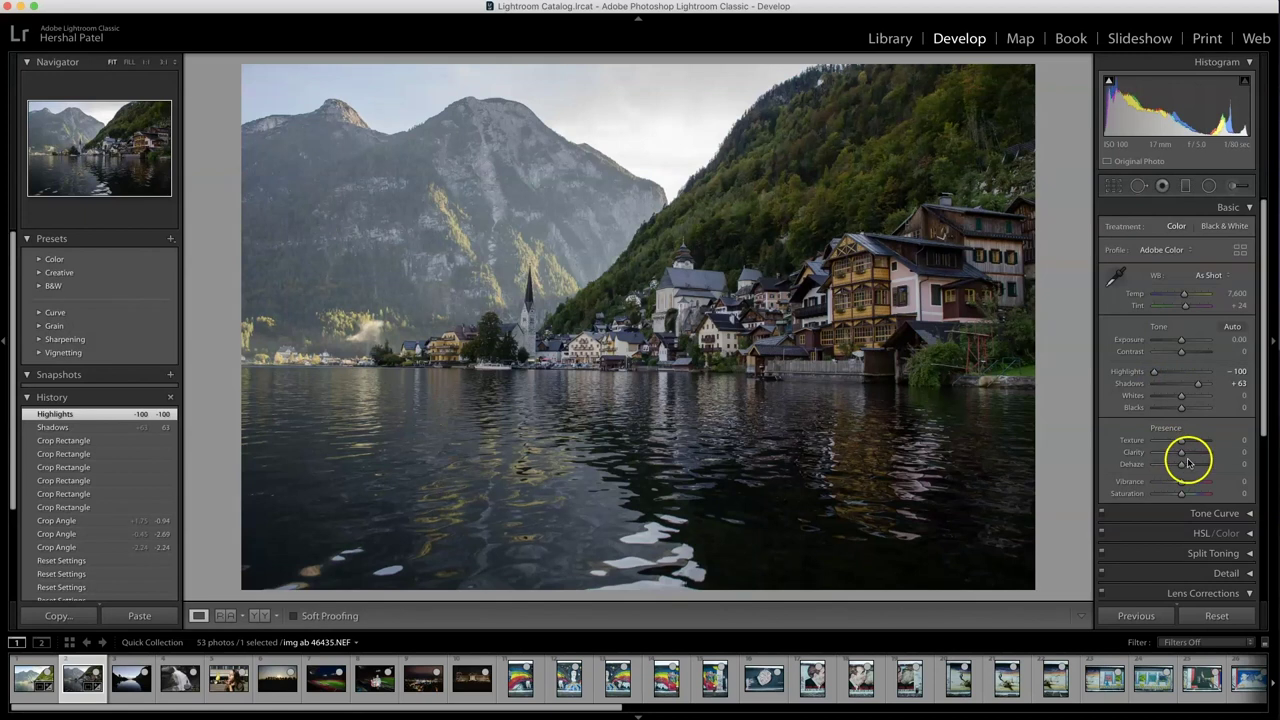
{"action": "left_click", "coordinate": [1197, 466]}
{"action": "left_click_drag", "start_coordinate": [1198, 468], "coordinate": [1199, 469]}
{"action": "left_click", "coordinate": [1193, 485]}
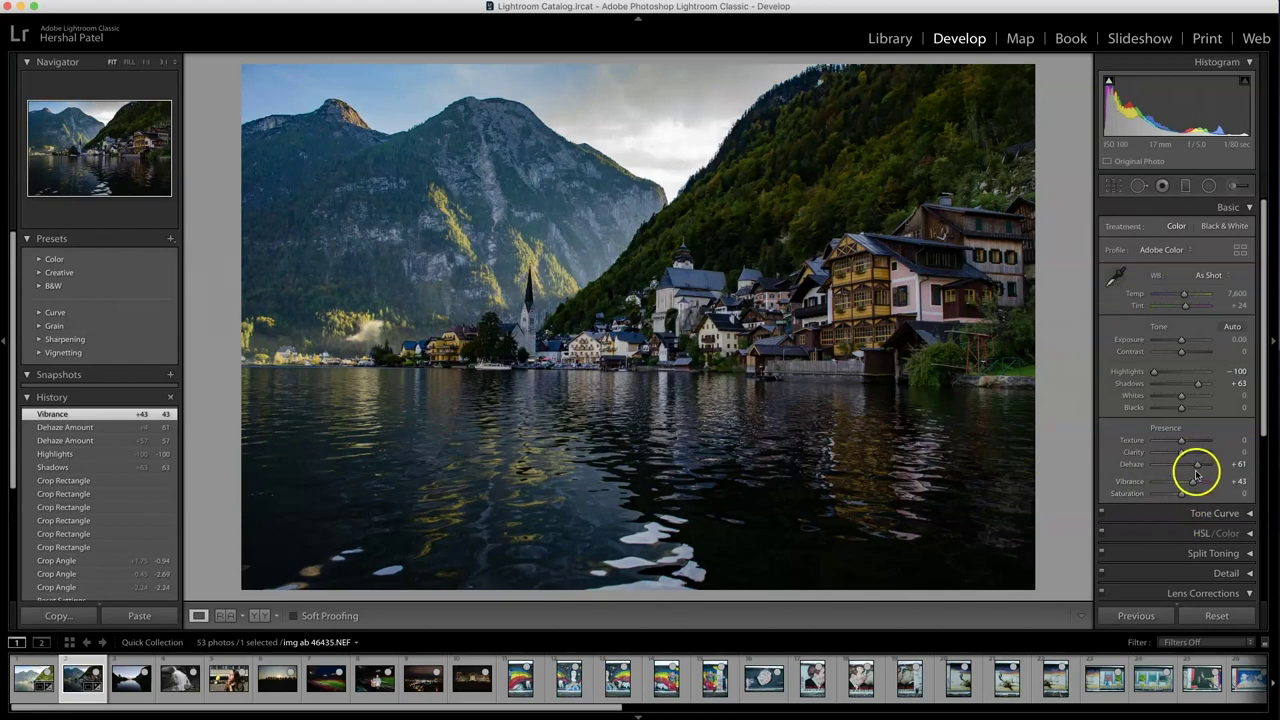
{"action": "left_click_drag", "start_coordinate": [1194, 466], "coordinate": [1189, 441]}
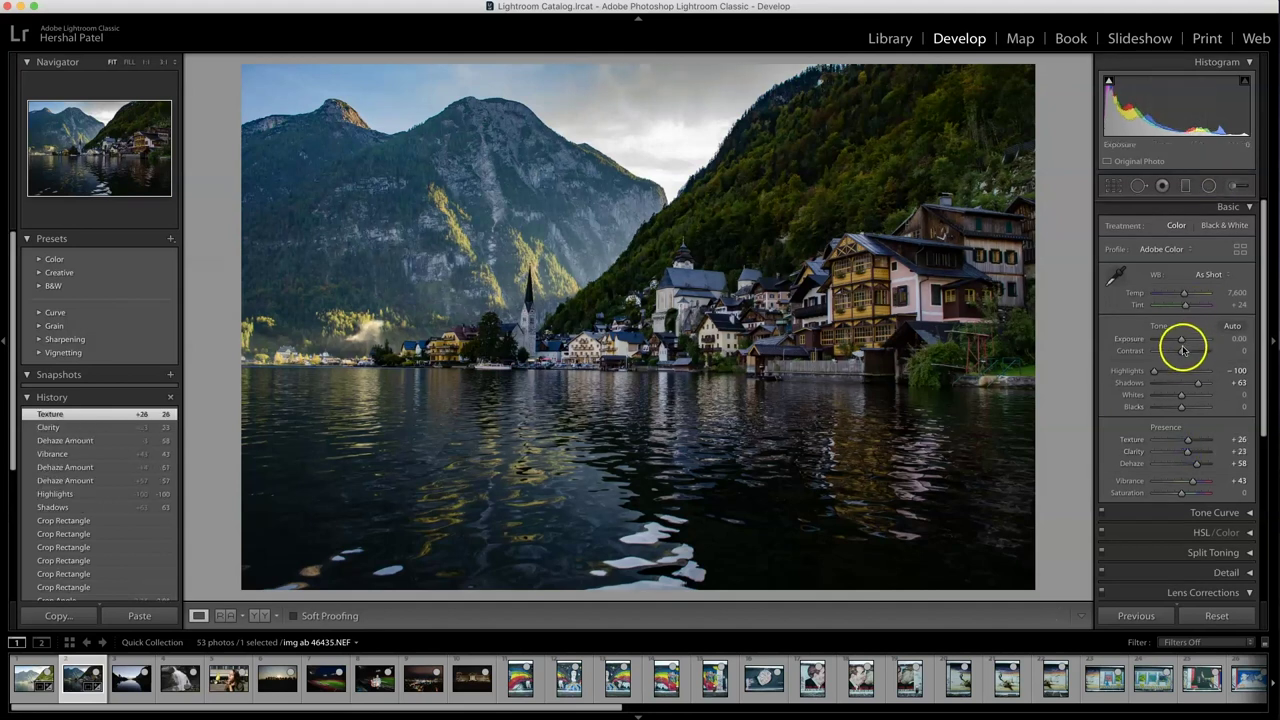
{"action": "left_click_drag", "start_coordinate": [1186, 354], "coordinate": [1189, 344]}
Straighten the horizon further with a crop angle of -1.47, refine it to -2.15 and apply the crop.
{"action": "left_click", "coordinate": [1113, 186]}
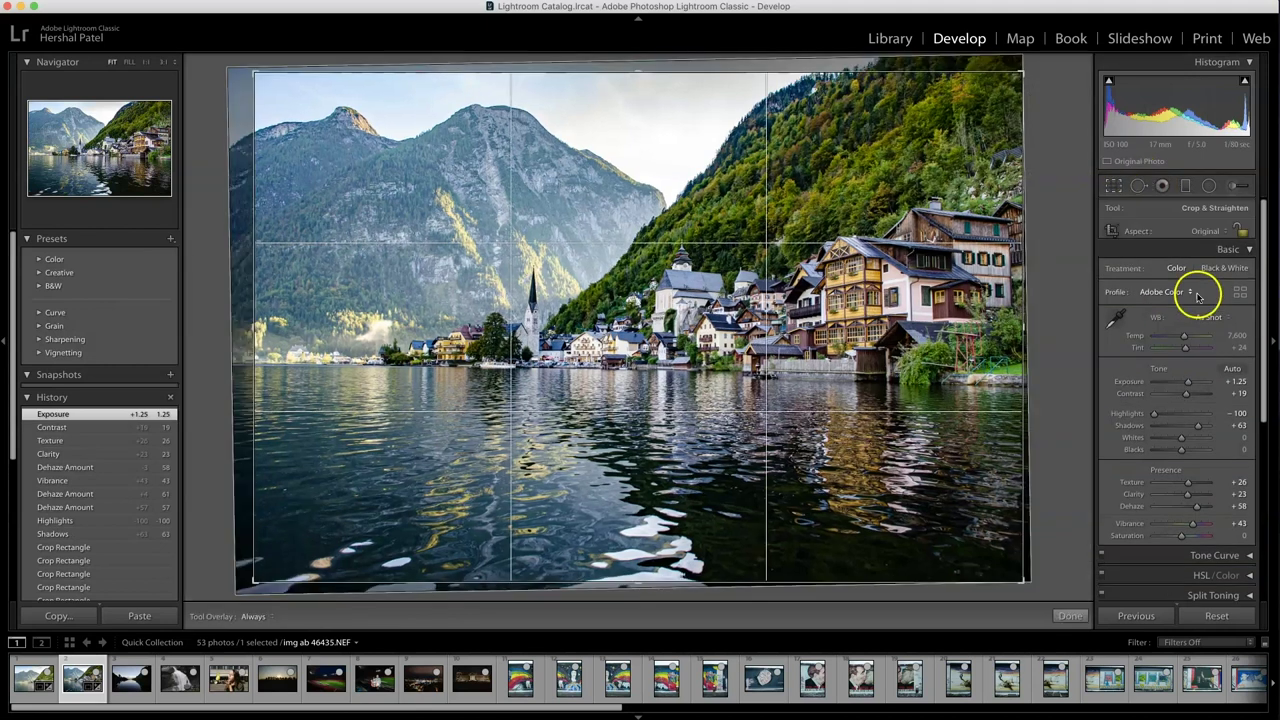
{"action": "left_click_drag", "start_coordinate": [1234, 266], "coordinate": [1235, 268]}
{"action": "left_click", "coordinate": [1069, 615]}
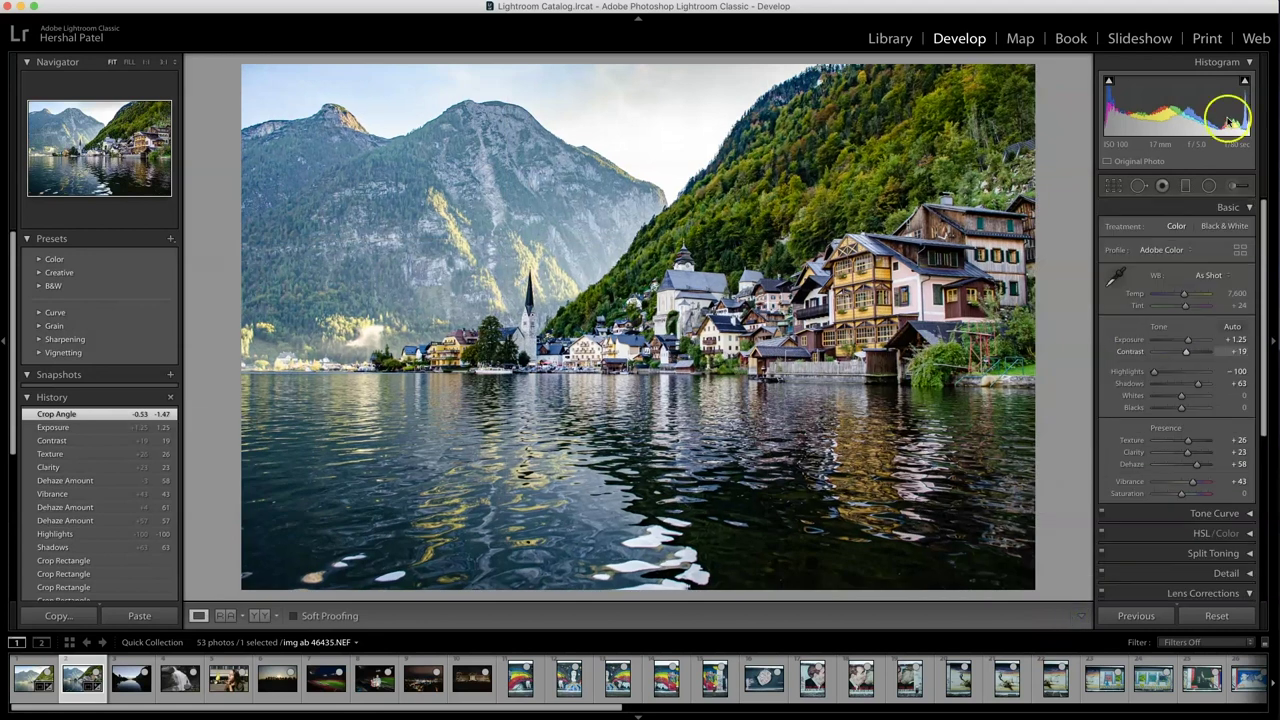
{"action": "left_click", "coordinate": [1113, 186]}
{"action": "left_click_drag", "start_coordinate": [1231, 265], "coordinate": [1226, 265]}
{"action": "left_click", "coordinate": [1066, 615]}
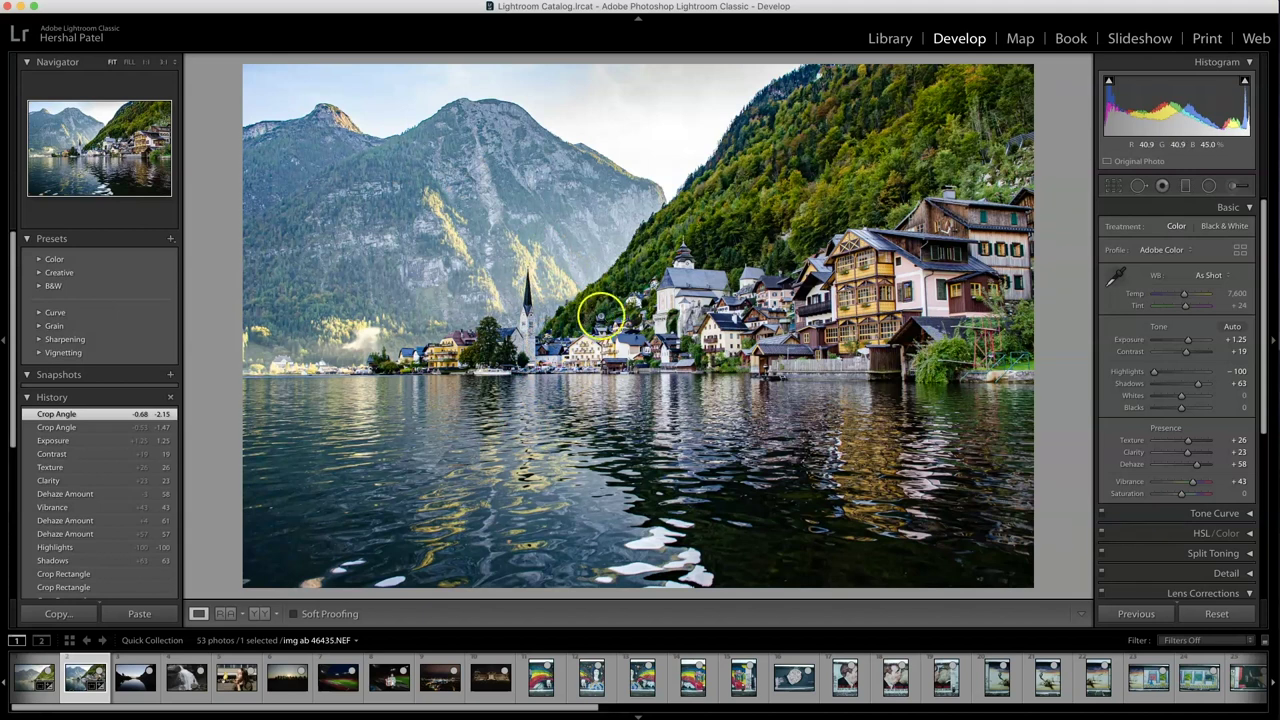
Crop off the photo's left side and the foreground water at the original aspect ratio, keeping the village houses in frame.
{"action": "key", "text": "r"}
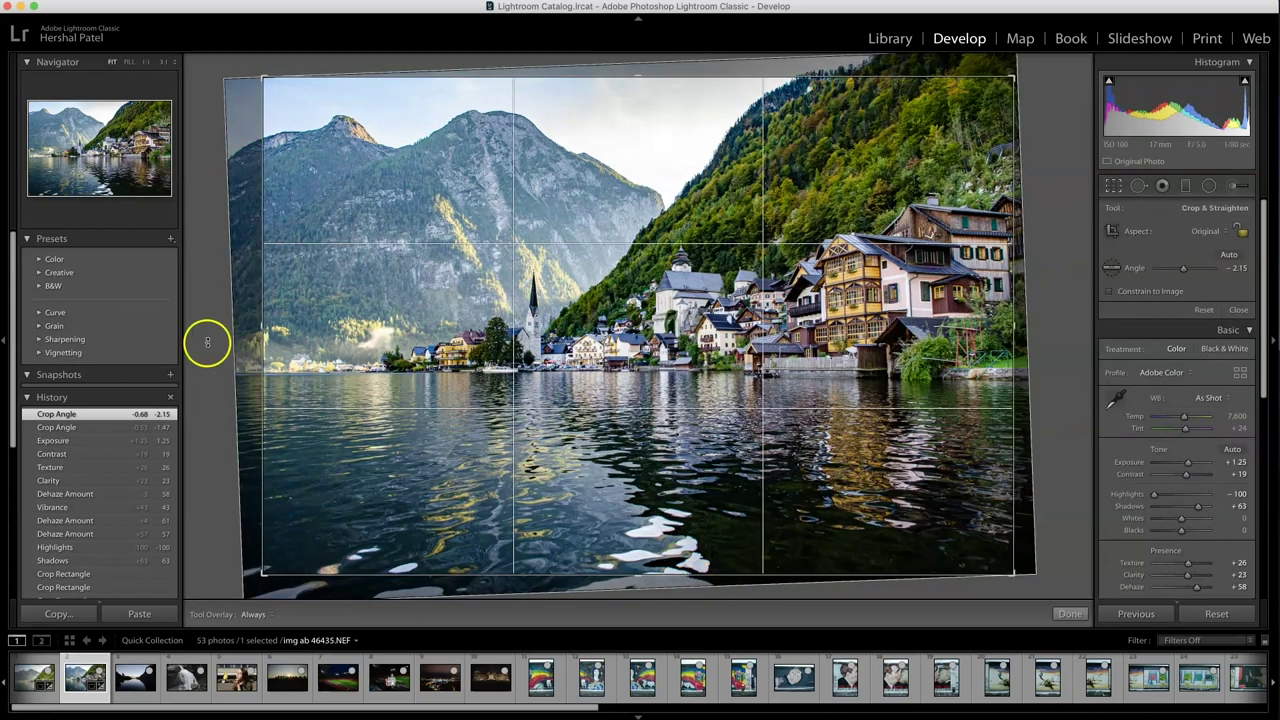
{"action": "left_click_drag", "start_coordinate": [262, 318], "coordinate": [275, 318]}
{"action": "left_click_drag", "start_coordinate": [951, 360], "coordinate": [820, 409]}
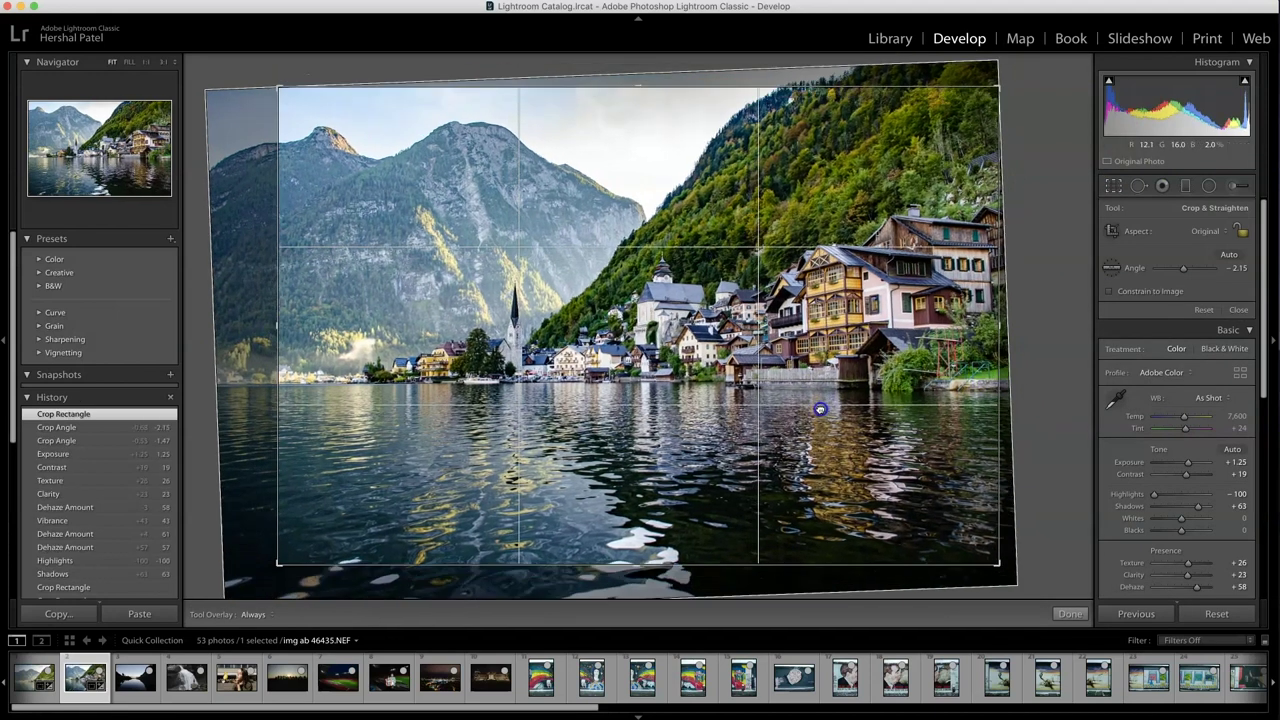
{"action": "left_click_drag", "start_coordinate": [634, 563], "coordinate": [638, 549]}
{"action": "left_click", "coordinate": [1062, 612]}
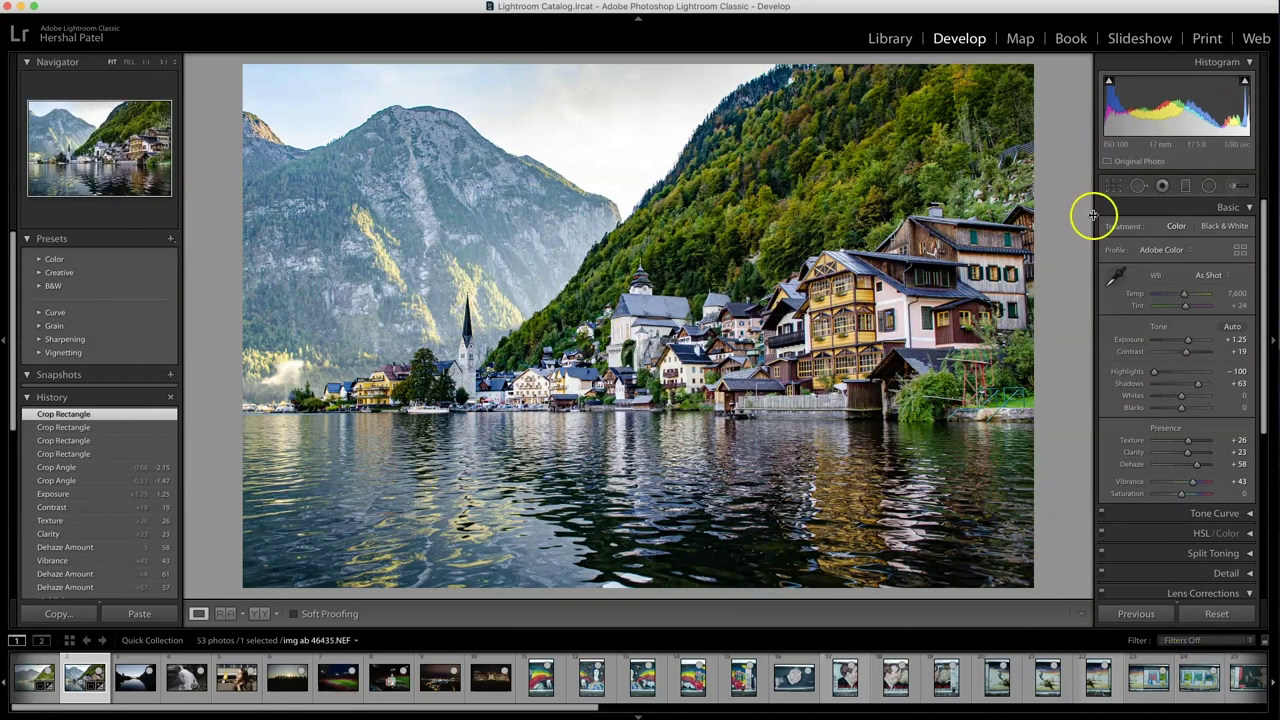
Fine-tune the crop angle to -1.69 and apply the crop.
{"action": "left_click", "coordinate": [1116, 192]}
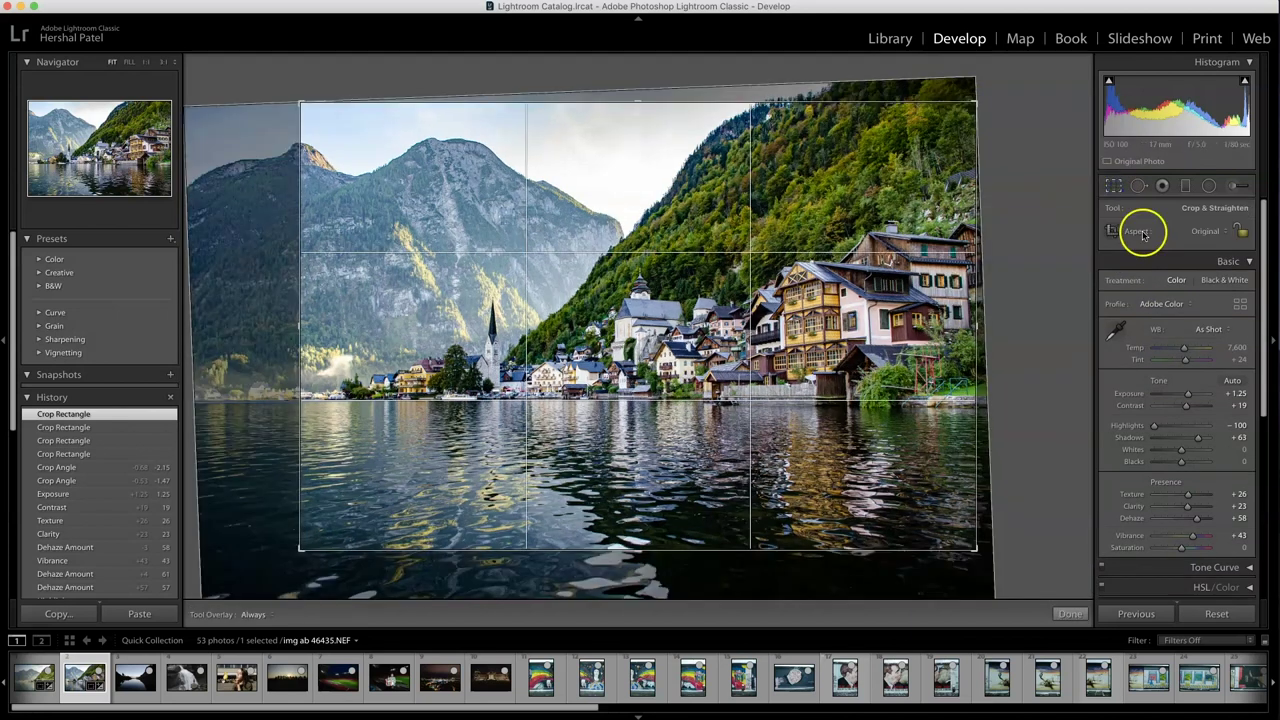
{"action": "left_click_drag", "start_coordinate": [1236, 268], "coordinate": [1246, 268]}
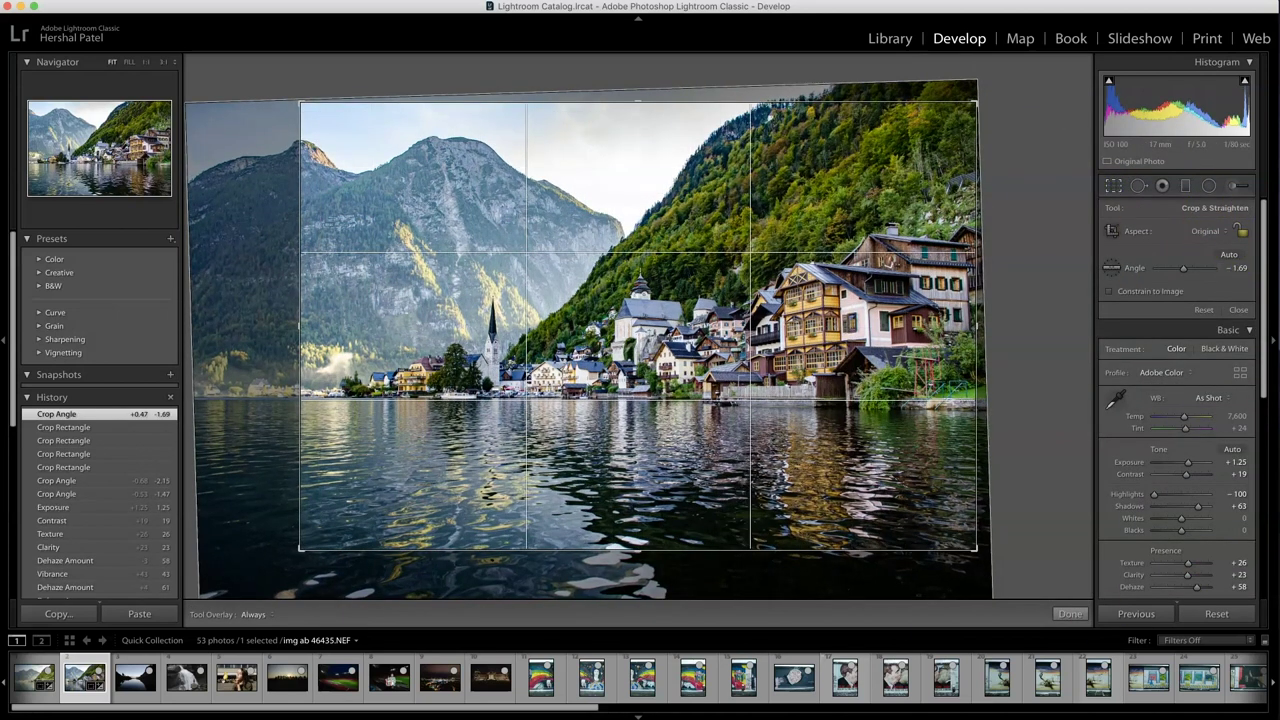
{"action": "left_click", "coordinate": [1070, 613]}
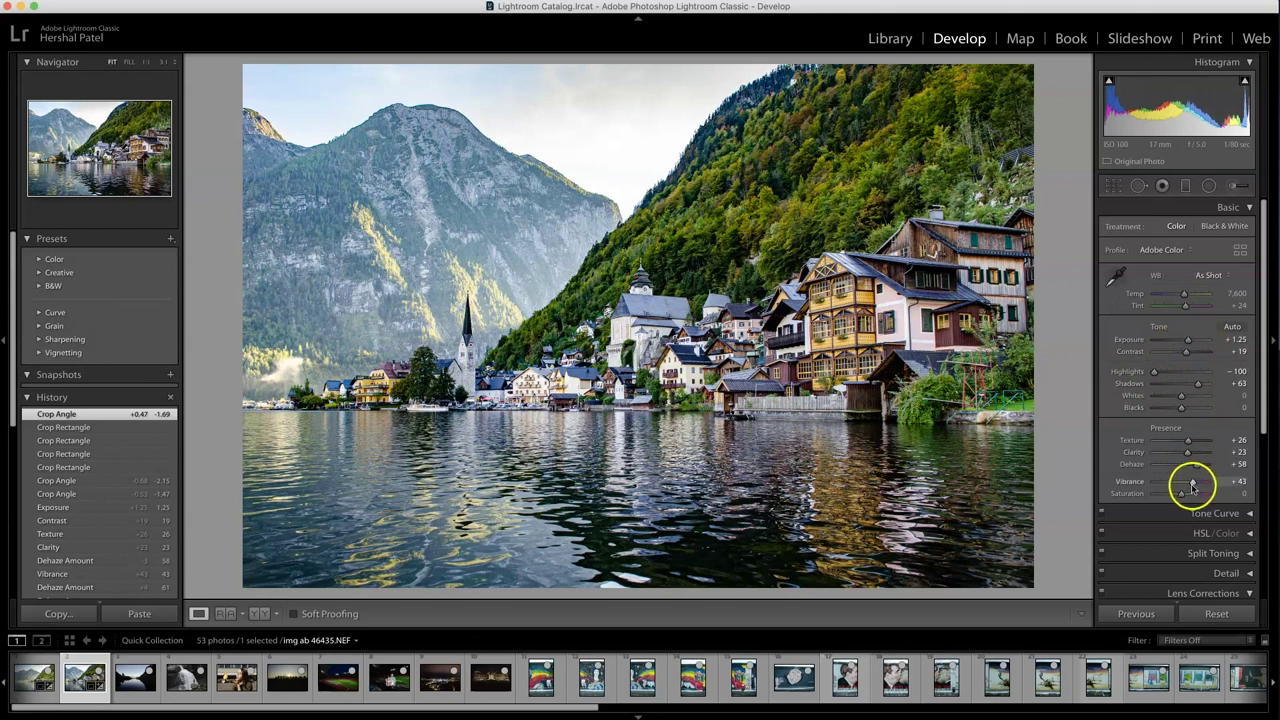
Set Vibrance to +37, Contrast to -23, Exposure to +1.60 and Dehaze to +78.
{"action": "left_click_drag", "start_coordinate": [1192, 485], "coordinate": [1189, 485]}
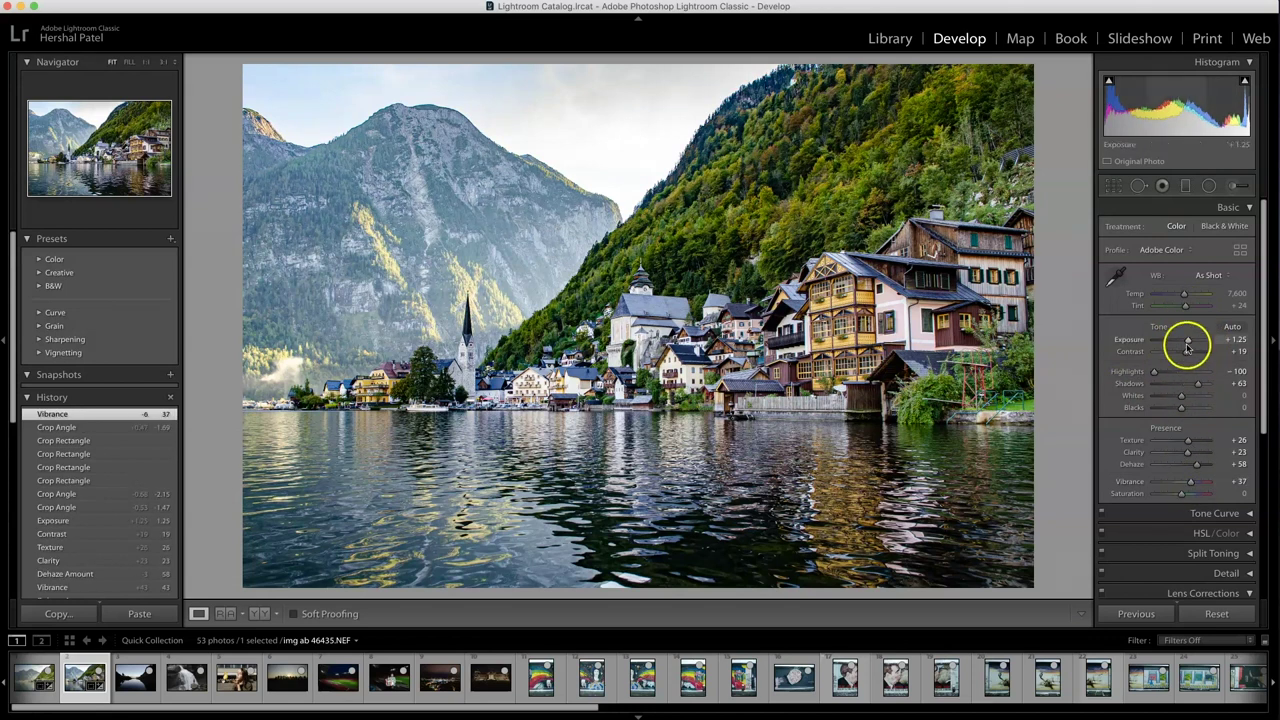
{"action": "left_click", "coordinate": [1188, 341]}
{"action": "mouse_move", "coordinate": [1186, 357]}
{"action": "left_mouse_down"}
{"action": "mouse_move", "coordinate": [1174, 354]}
{"action": "mouse_move", "coordinate": [1190, 342]}
{"action": "left_mouse_up"}
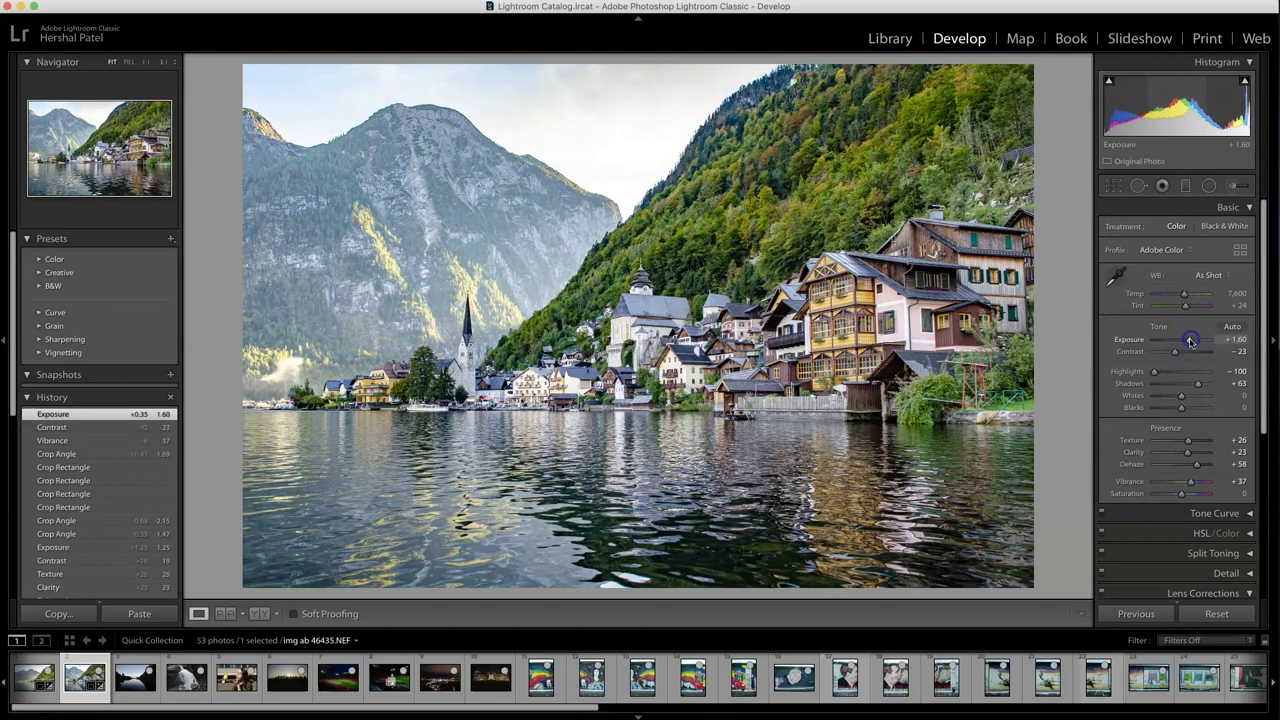
{"action": "left_click_drag", "start_coordinate": [1196, 464], "coordinate": [1202, 465]}
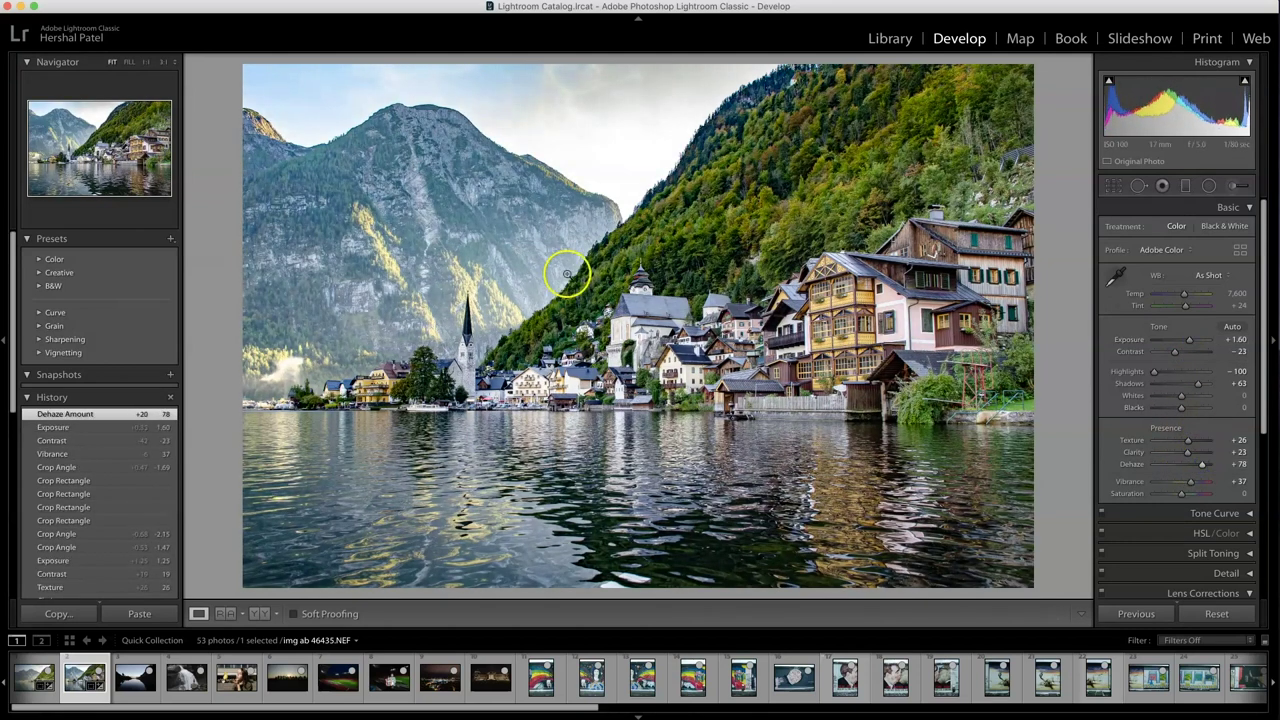
In the manual Lens Corrections, set the purple Defringe Amount to 8, green Amount to 9 and Purple Hue to 40/80, viewing the mountain ridge up close.
{"action": "left_click", "coordinate": [406, 131]}
{"action": "left_click_drag", "start_coordinate": [658, 242], "coordinate": [681, 304]}
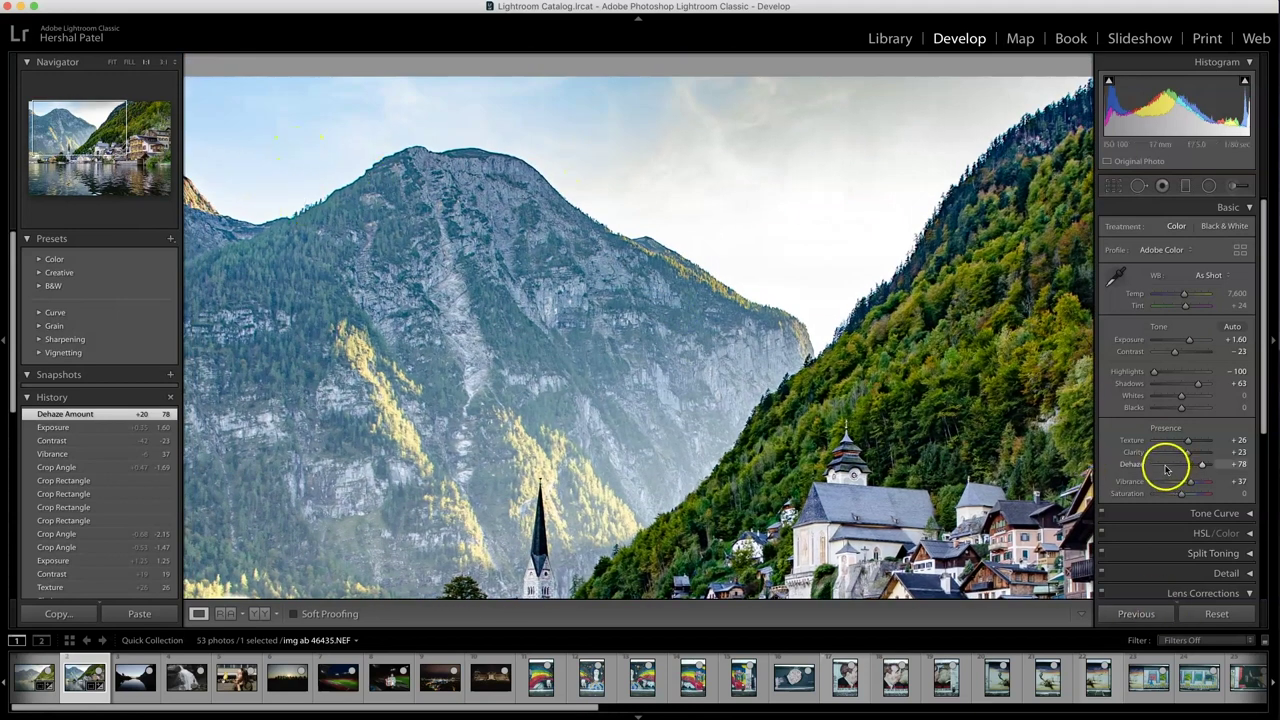
{"action": "scroll", "coordinate": [1133, 530], "scroll_direction": "down", "scroll_amount": 1}
{"action": "scroll", "coordinate": [1134, 538], "scroll_direction": "down", "scroll_amount": 8}
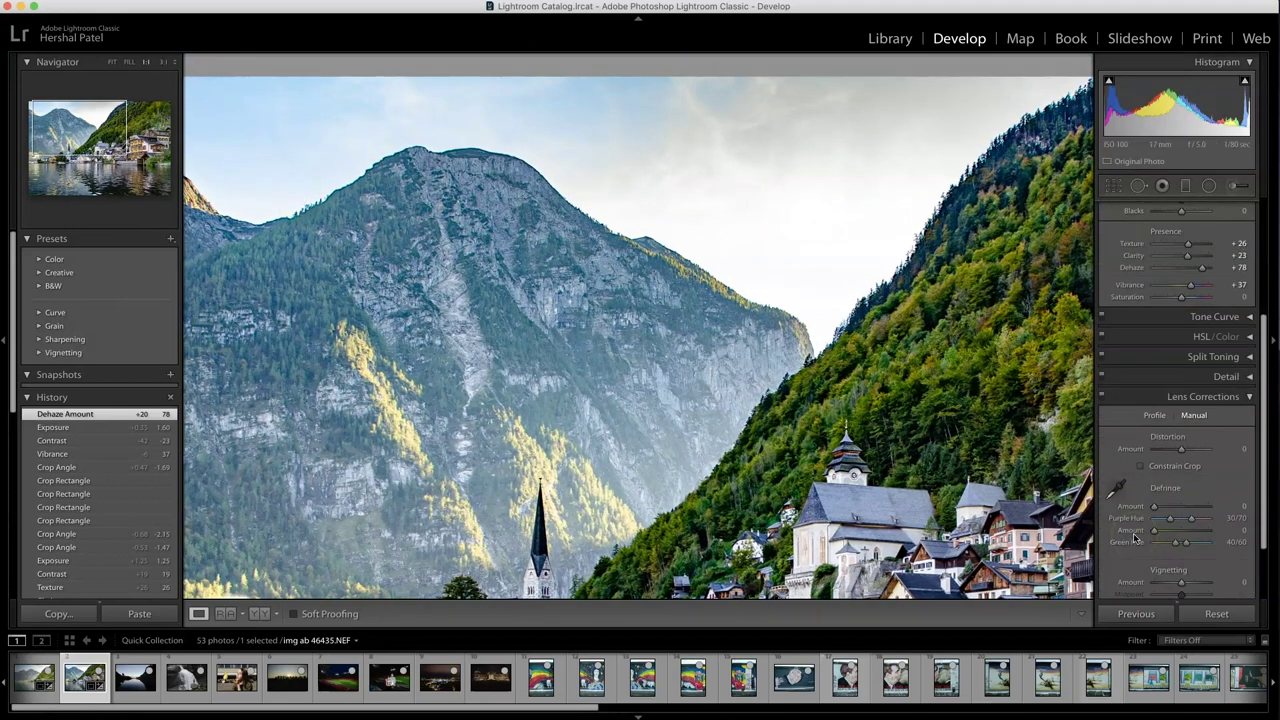
{"action": "left_click", "coordinate": [1174, 439]}
{"action": "left_click", "coordinate": [1179, 464]}
{"action": "left_click", "coordinate": [1196, 453]}
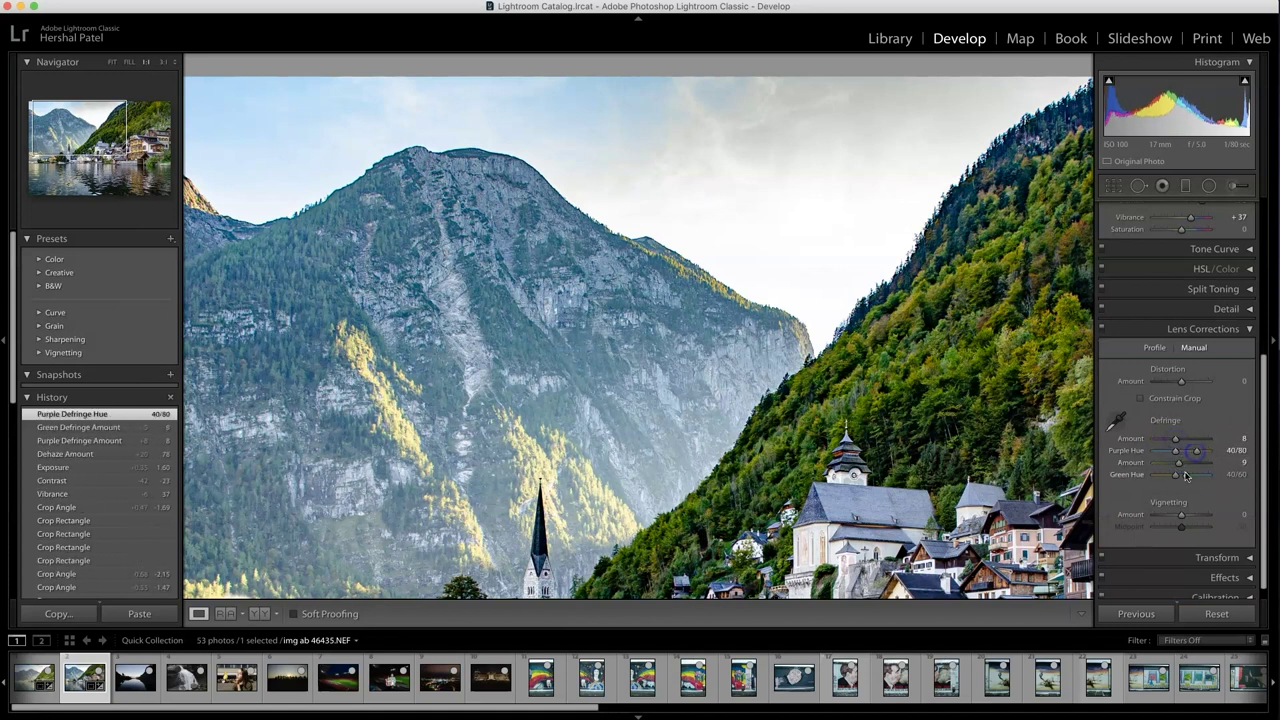
Set the Purple Hue to 30/75 and Green Hue to 40/85, checking the mountain and hillside treeline edges up close.
{"action": "mouse_move", "coordinate": [1193, 475]}
{"action": "left_mouse_down"}
{"action": "mouse_move", "coordinate": [1195, 451]}
{"action": "mouse_move", "coordinate": [1174, 451]}
{"action": "mouse_move", "coordinate": [1190, 452]}
{"action": "left_mouse_up"}
{"action": "left_click", "coordinate": [811, 248]}
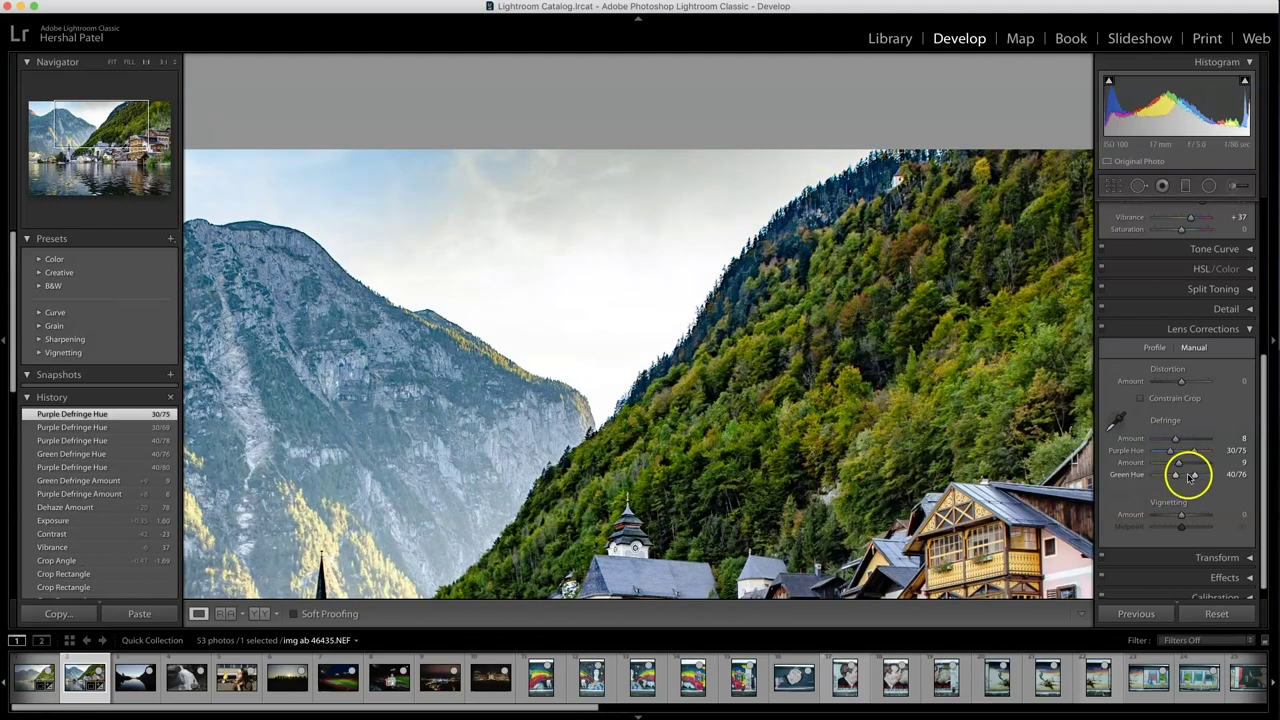
{"action": "left_click_drag", "start_coordinate": [1201, 478], "coordinate": [1201, 478]}
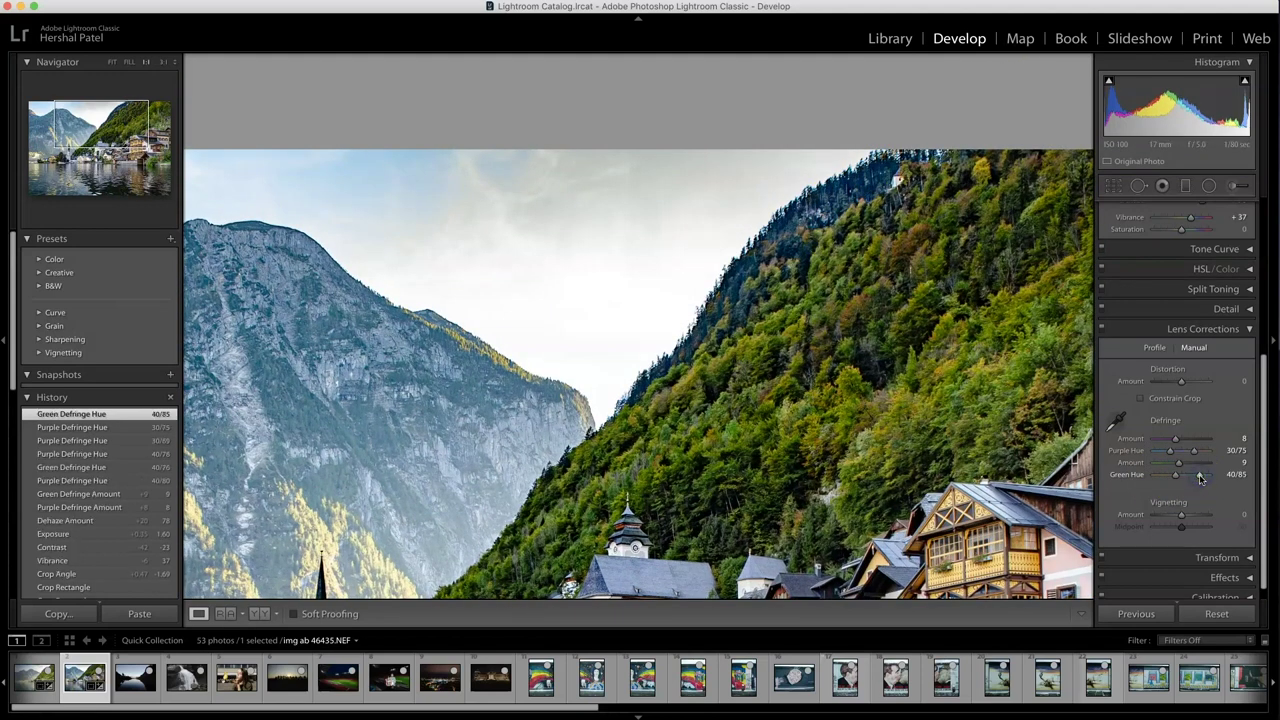
{"action": "left_click_drag", "start_coordinate": [295, 263], "coordinate": [186, 180]}
{"action": "left_click", "coordinate": [355, 163]}
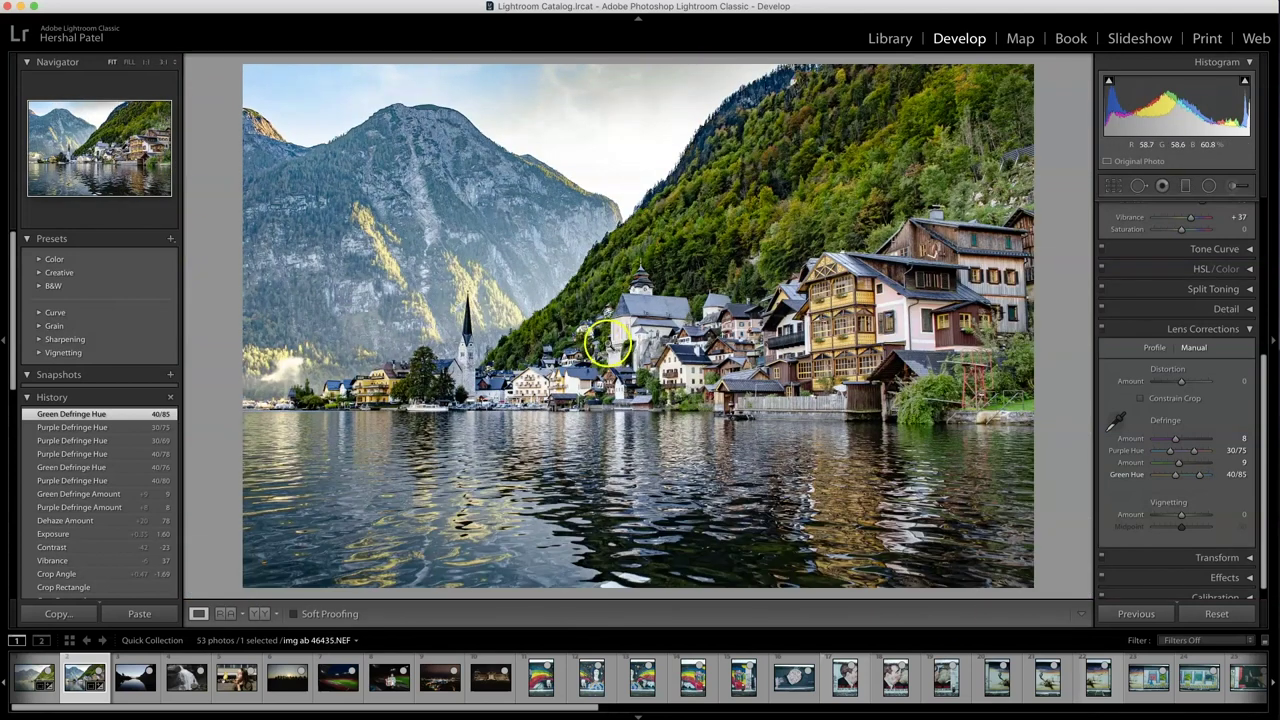
Compare the finished village photo with its original by resetting all settings and undoing that reset.
{"action": "scroll", "coordinate": [1100, 570], "scroll_direction": "up", "scroll_amount": 5}
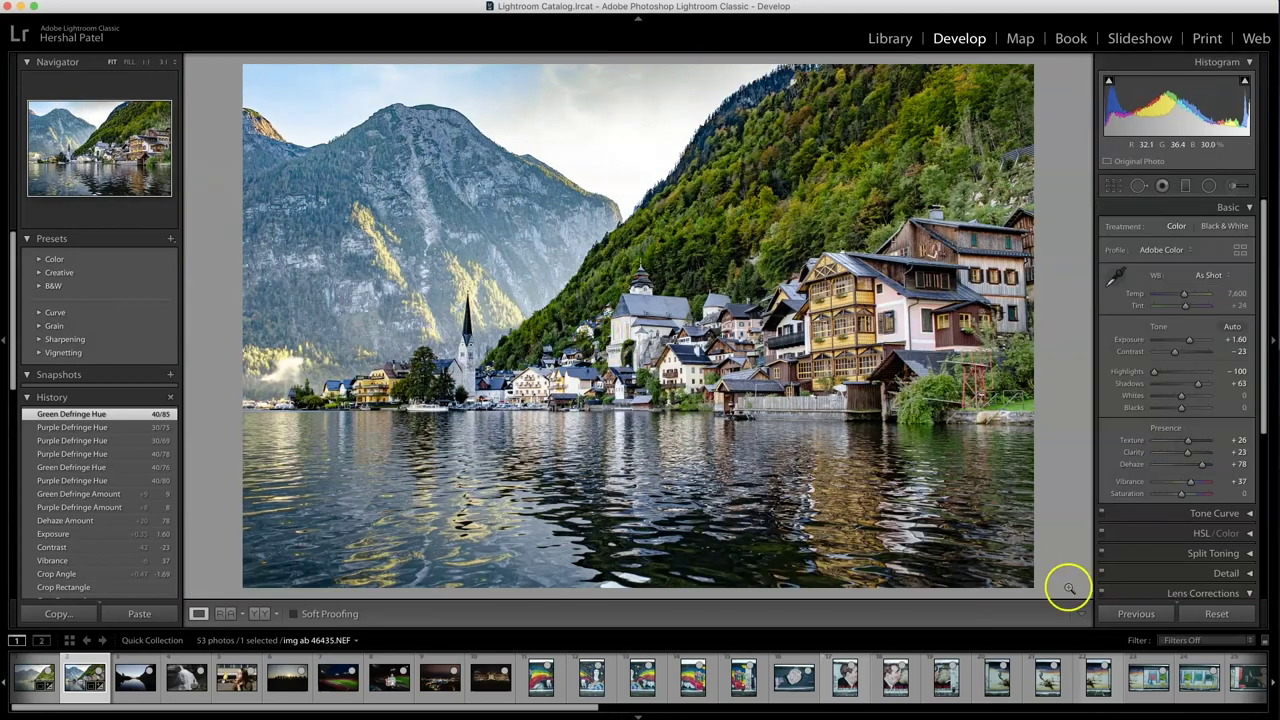
{"action": "left_click", "coordinate": [1207, 620]}
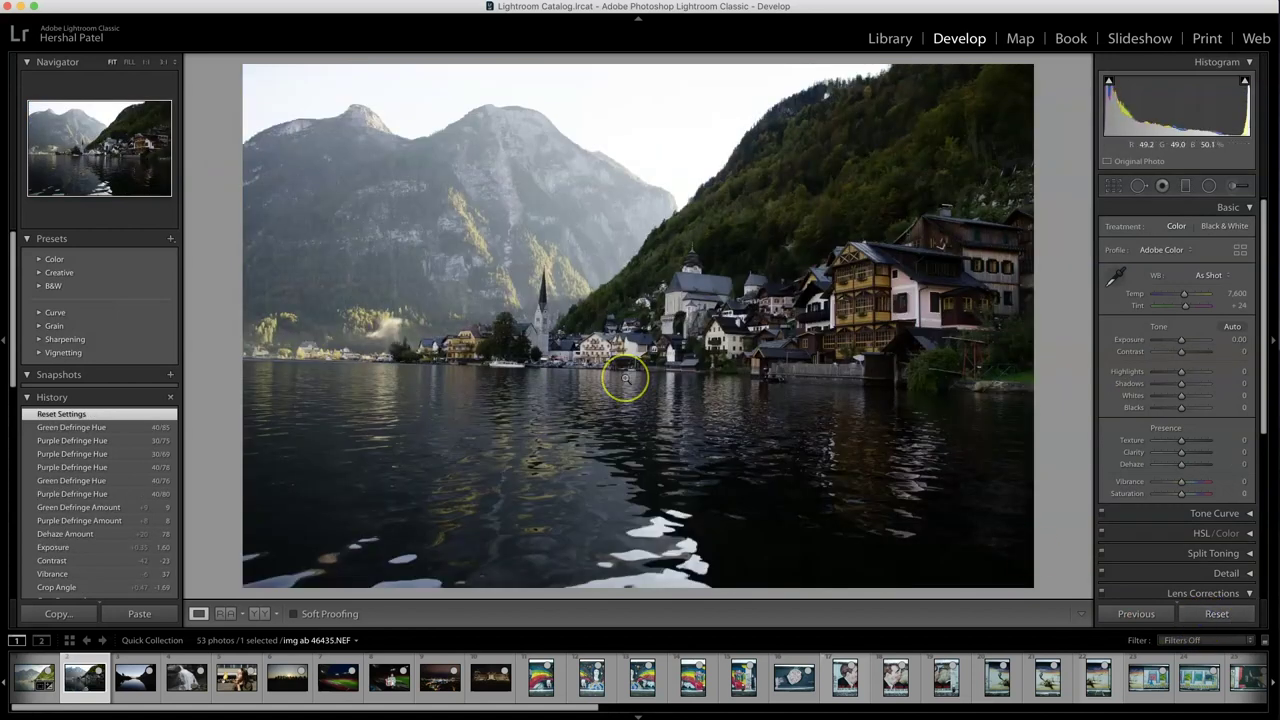
{"action": "key", "text": "super+z"}
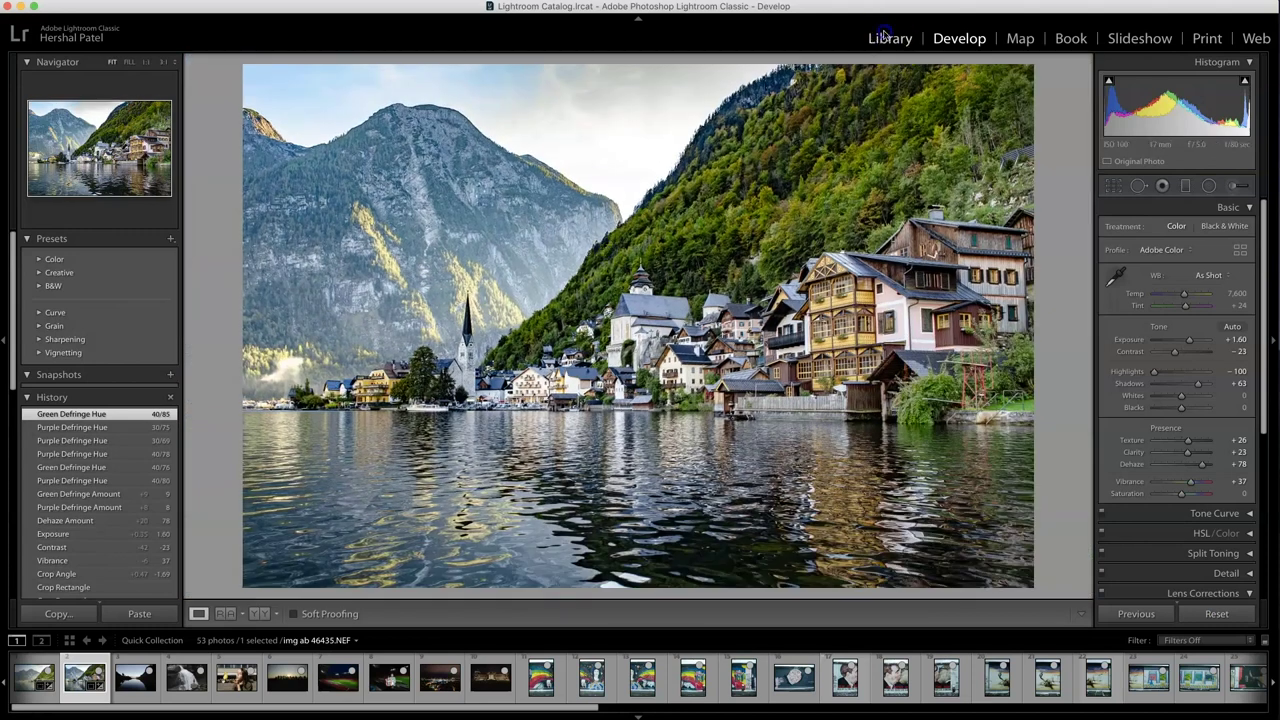
Open the next photo, the dark mountain lake shot img abb27892.NEF, in Develop and inspect its distant mountains up close.
{"action": "left_click", "coordinate": [889, 38]}
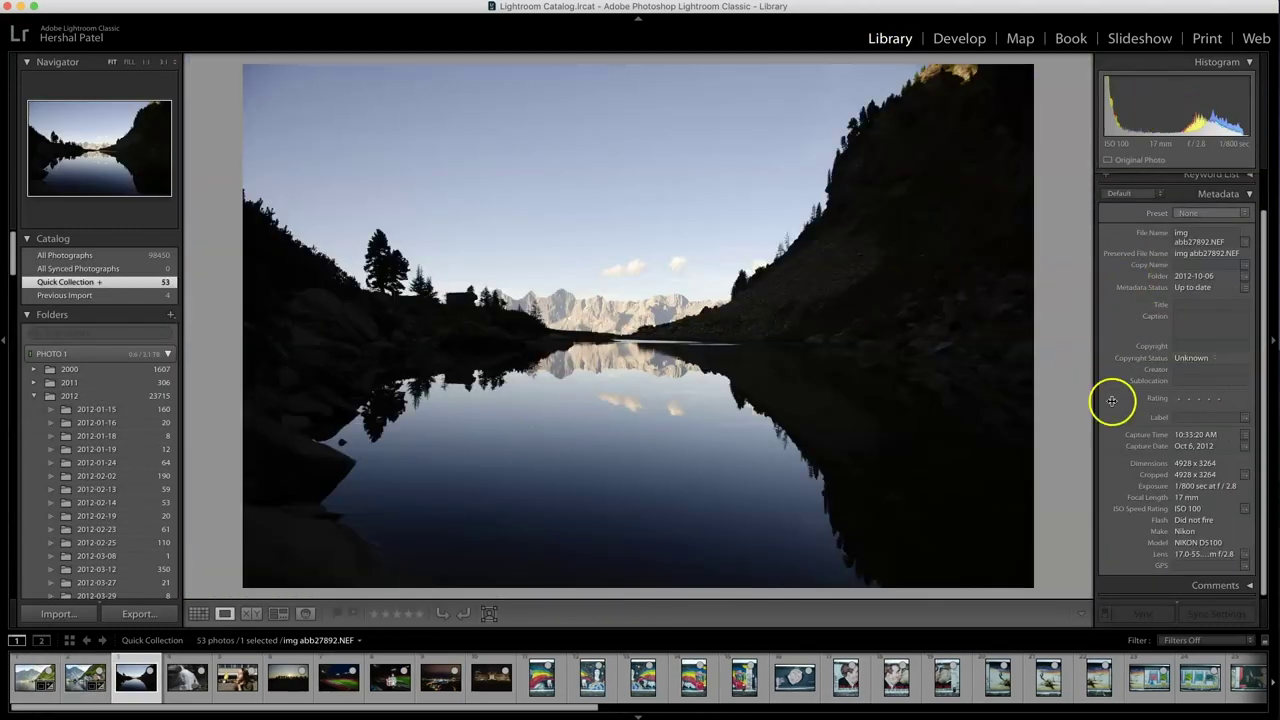
{"action": "left_click", "coordinate": [966, 42]}
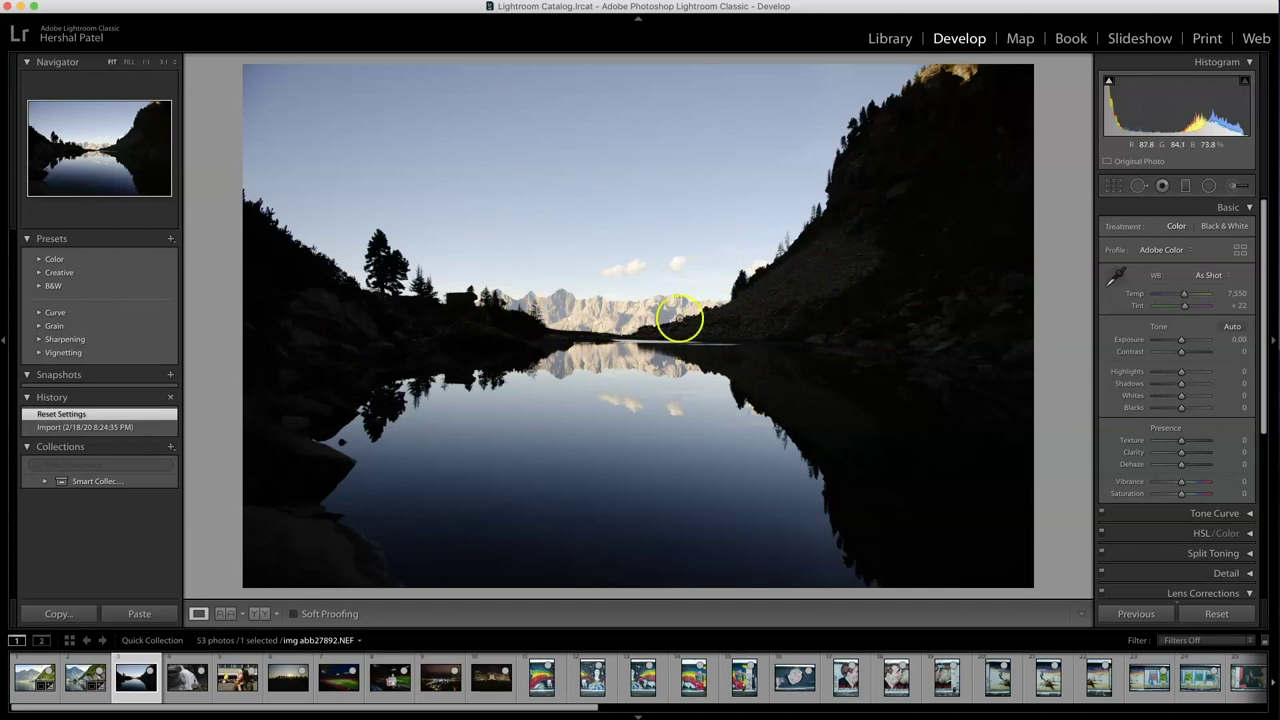
{"action": "left_click", "coordinate": [600, 337]}
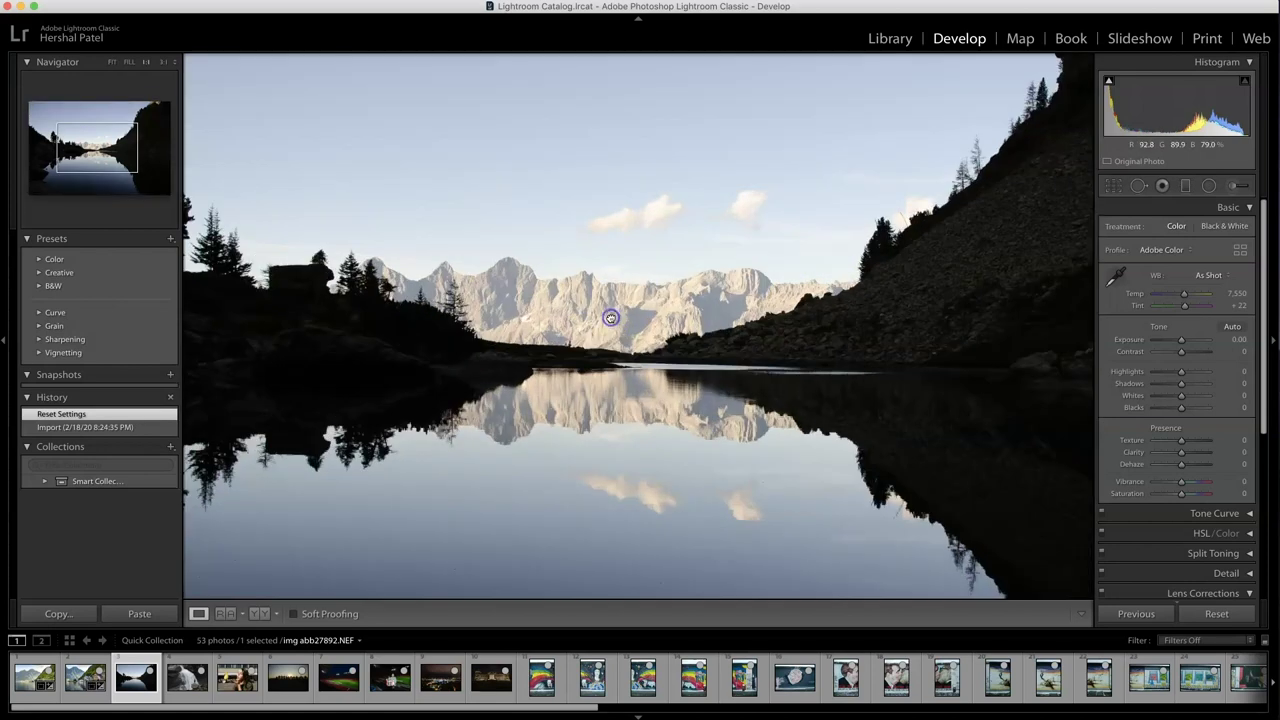
{"action": "left_click", "coordinate": [700, 239]}
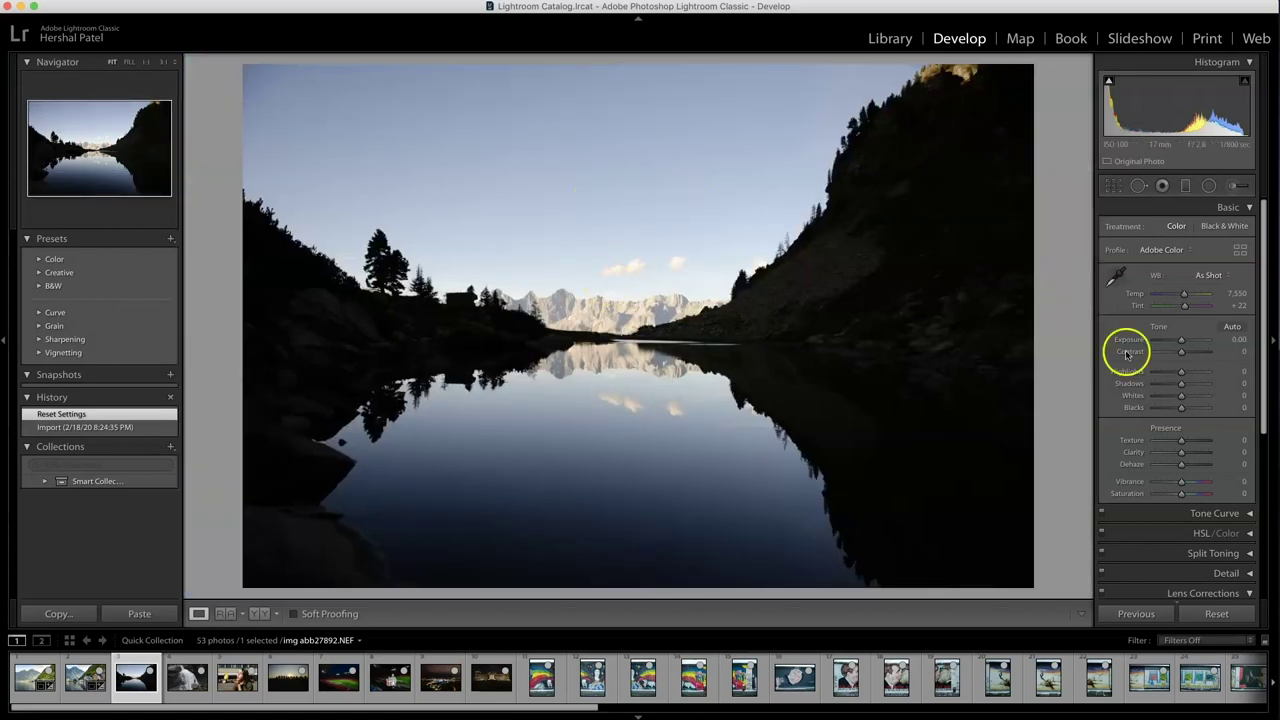
Set Dehaze to +63, Shadows to +100, Highlights to -100, Exposure to +1.20 and Vibrance to +47.
{"action": "left_click_drag", "start_coordinate": [1189, 469], "coordinate": [1198, 466]}
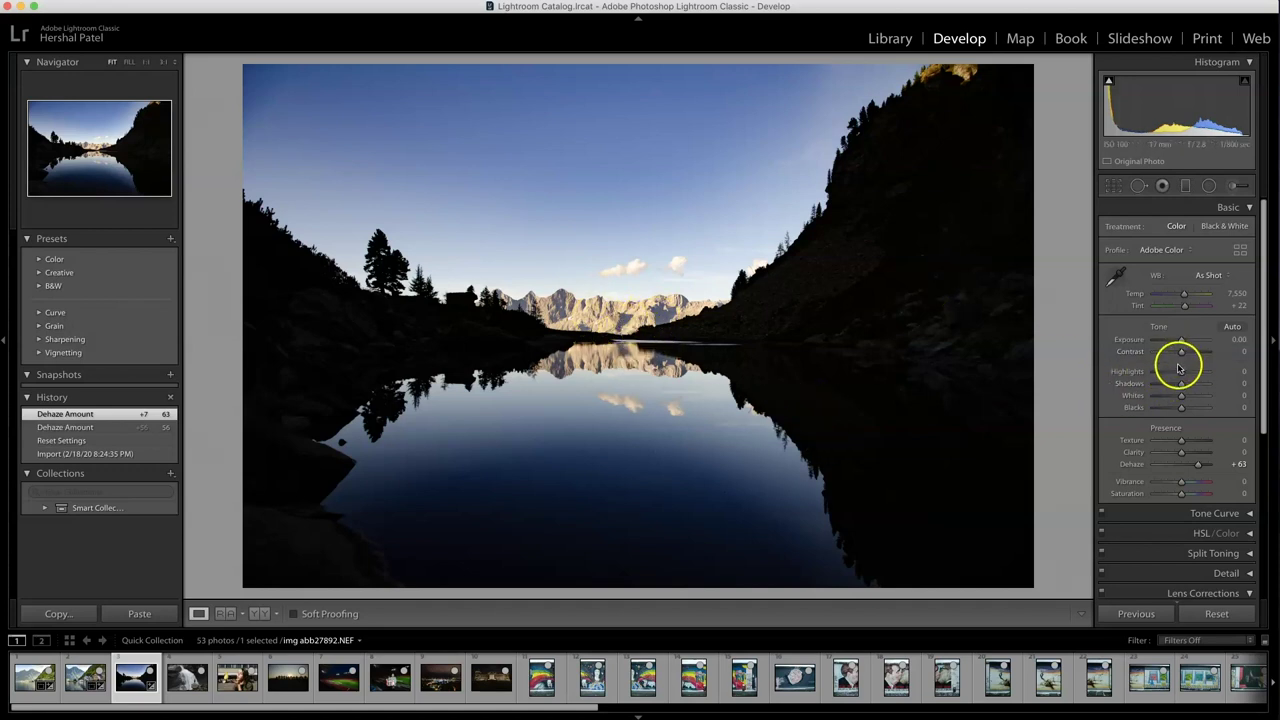
{"action": "left_click_drag", "start_coordinate": [1181, 385], "coordinate": [1035, 373]}
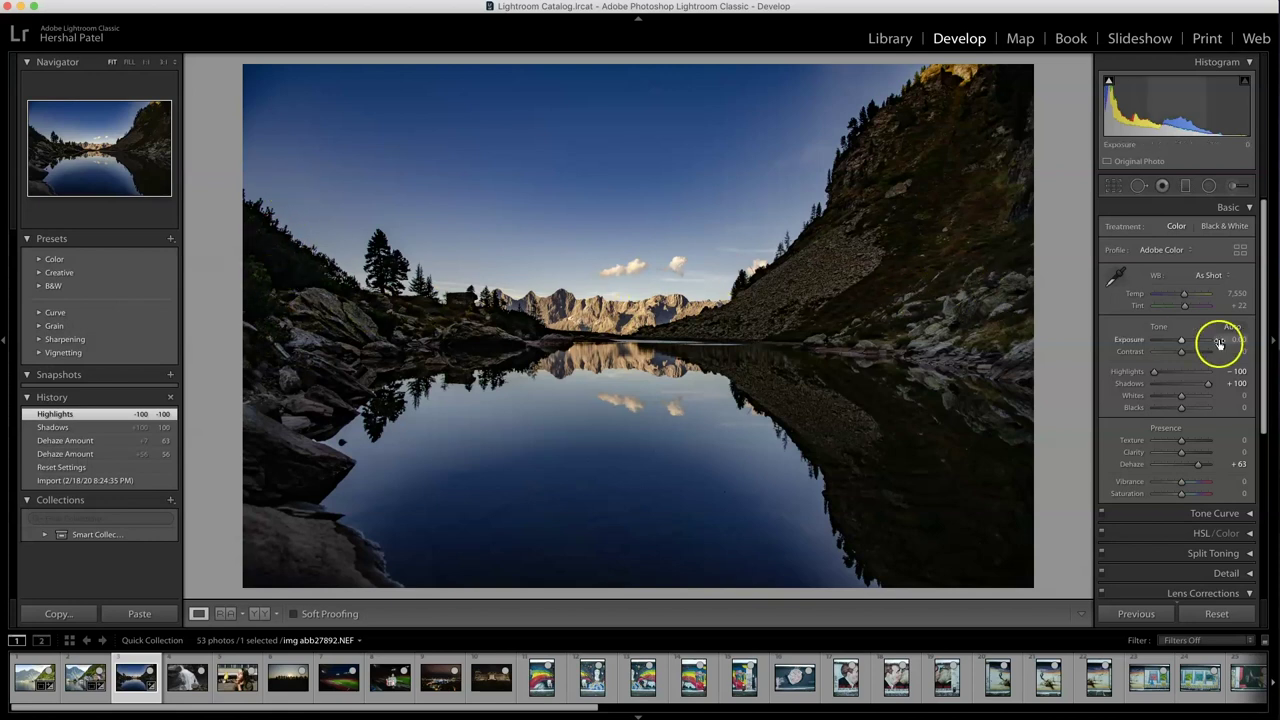
{"action": "left_click_drag", "start_coordinate": [1177, 340], "coordinate": [1187, 342]}
{"action": "left_click", "coordinate": [1197, 487]}
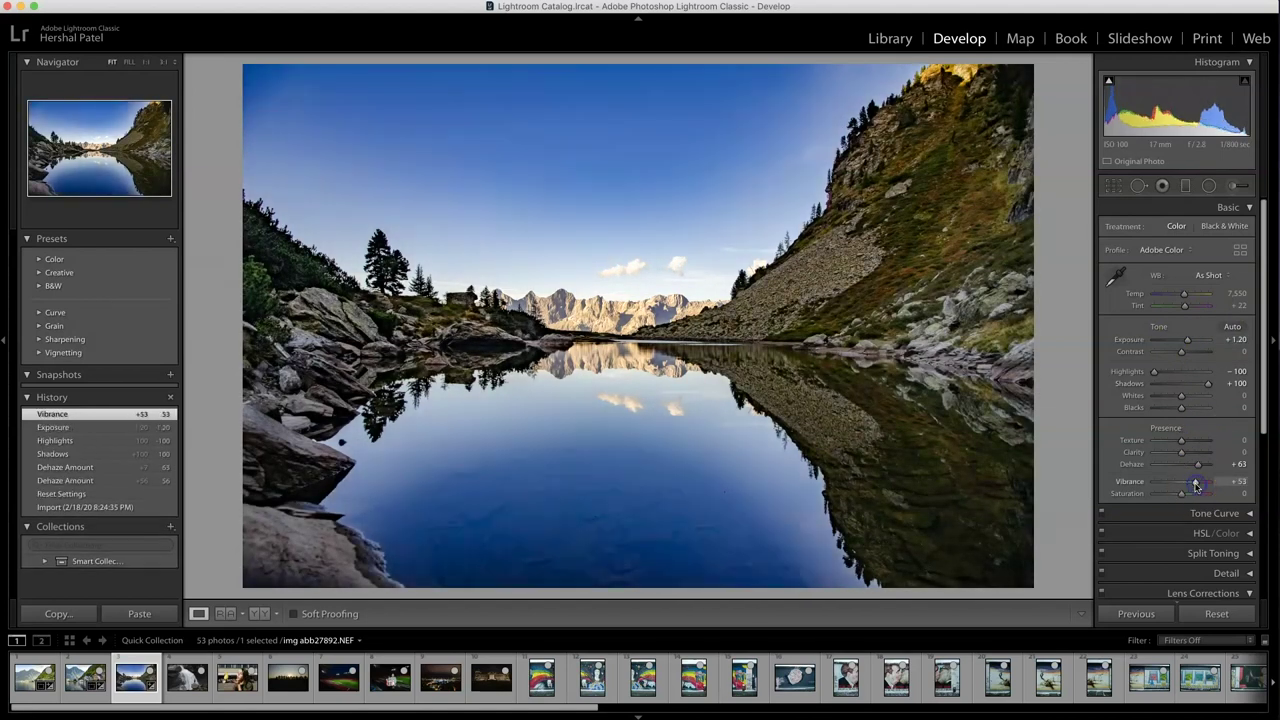
{"action": "left_click_drag", "start_coordinate": [1193, 485], "coordinate": [1193, 485]}
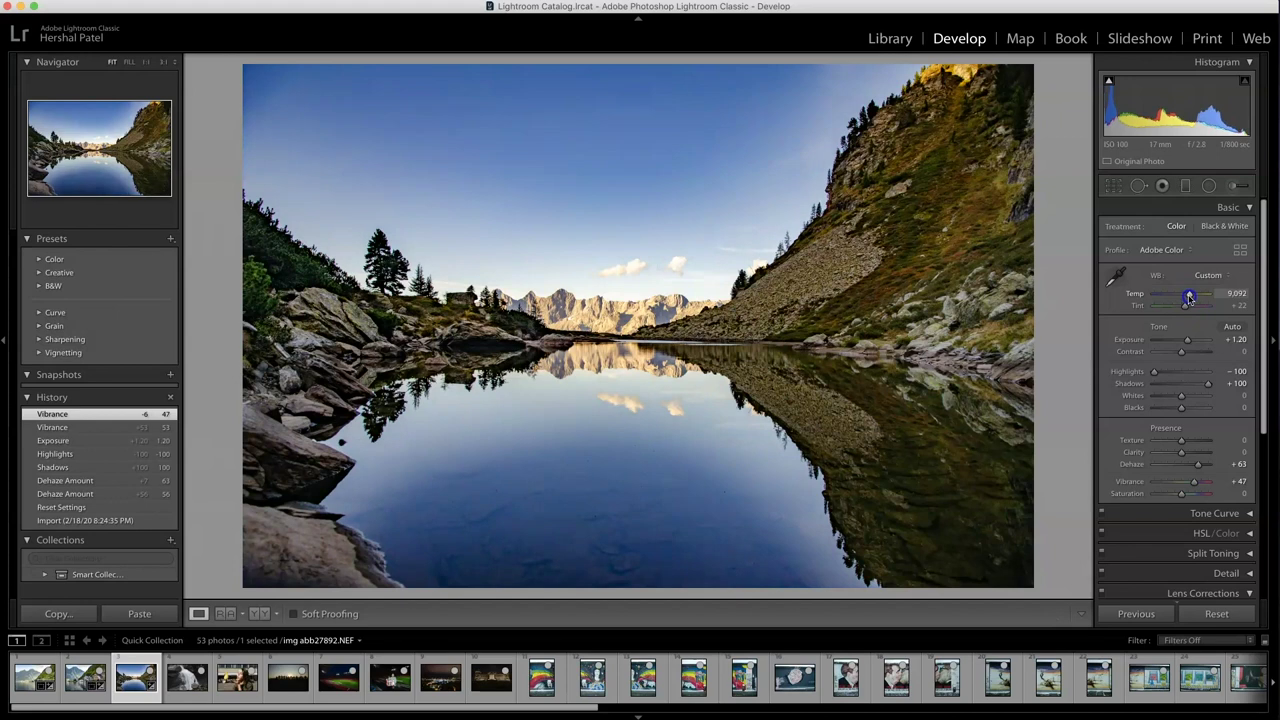
Set the Temp to 9,598, Contrast to -39, Blacks to +42, Whites to +6, Clarity to +20 and Texture to +25.
{"action": "left_click_drag", "start_coordinate": [1190, 297], "coordinate": [1190, 297]}
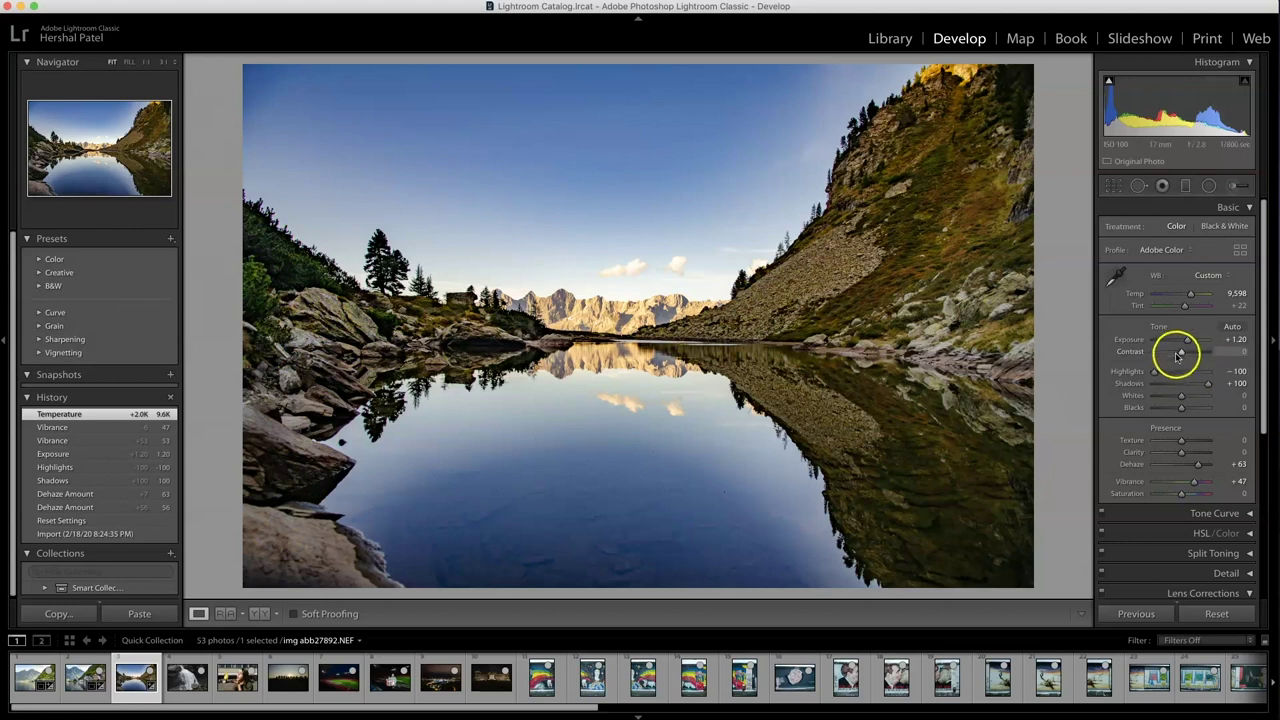
{"action": "left_click_drag", "start_coordinate": [1173, 356], "coordinate": [1172, 356]}
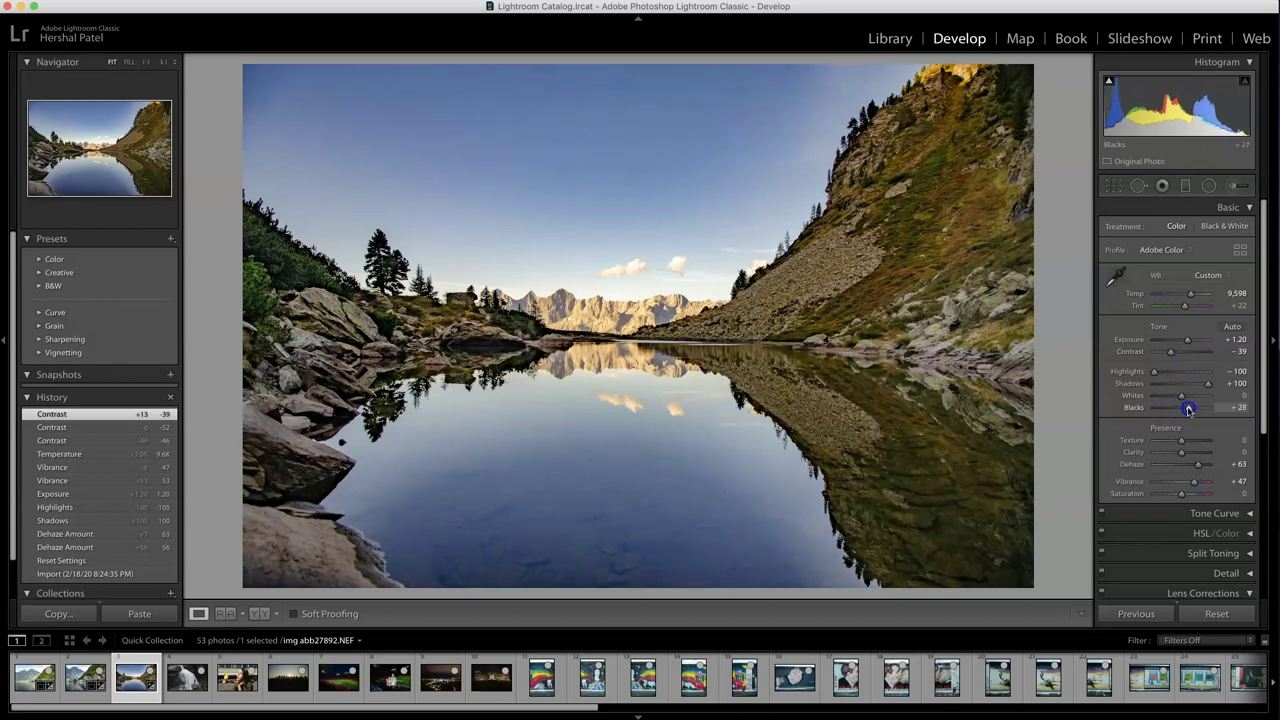
{"action": "left_click_drag", "start_coordinate": [1189, 410], "coordinate": [1178, 401]}
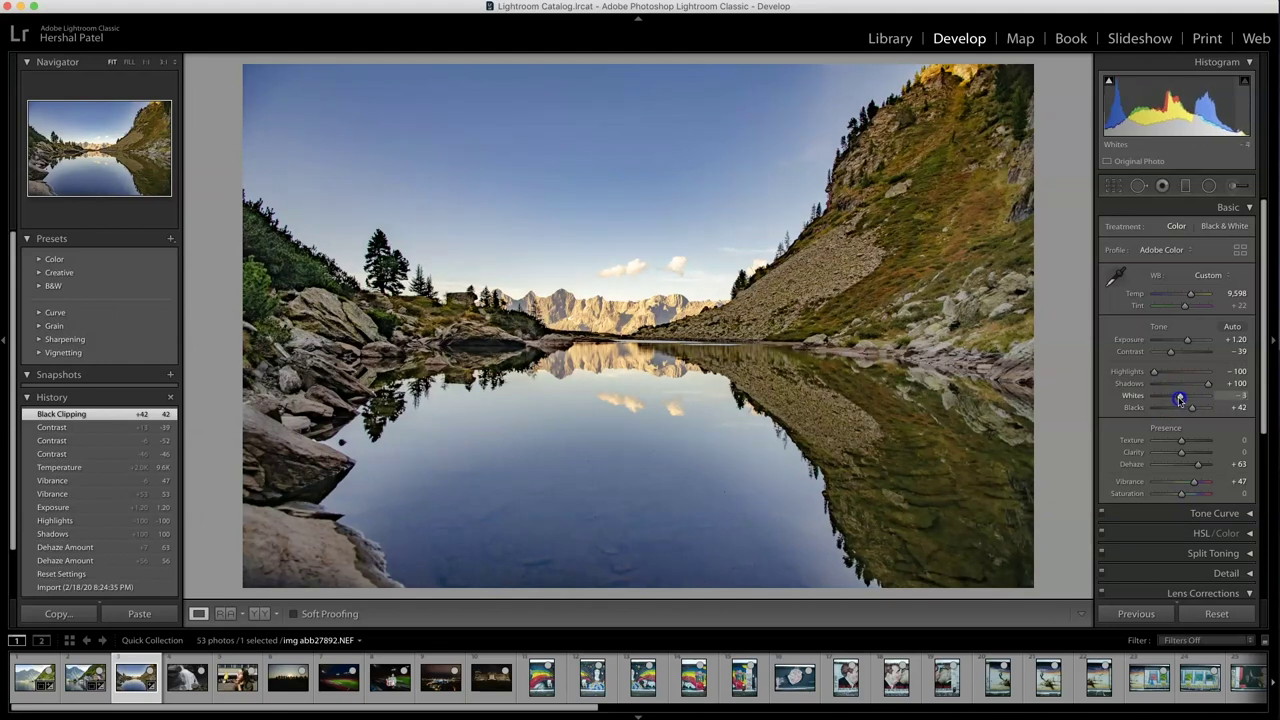
{"action": "left_click_drag", "start_coordinate": [1182, 399], "coordinate": [1182, 400]}
{"action": "left_click_drag", "start_coordinate": [1187, 455], "coordinate": [1190, 443]}
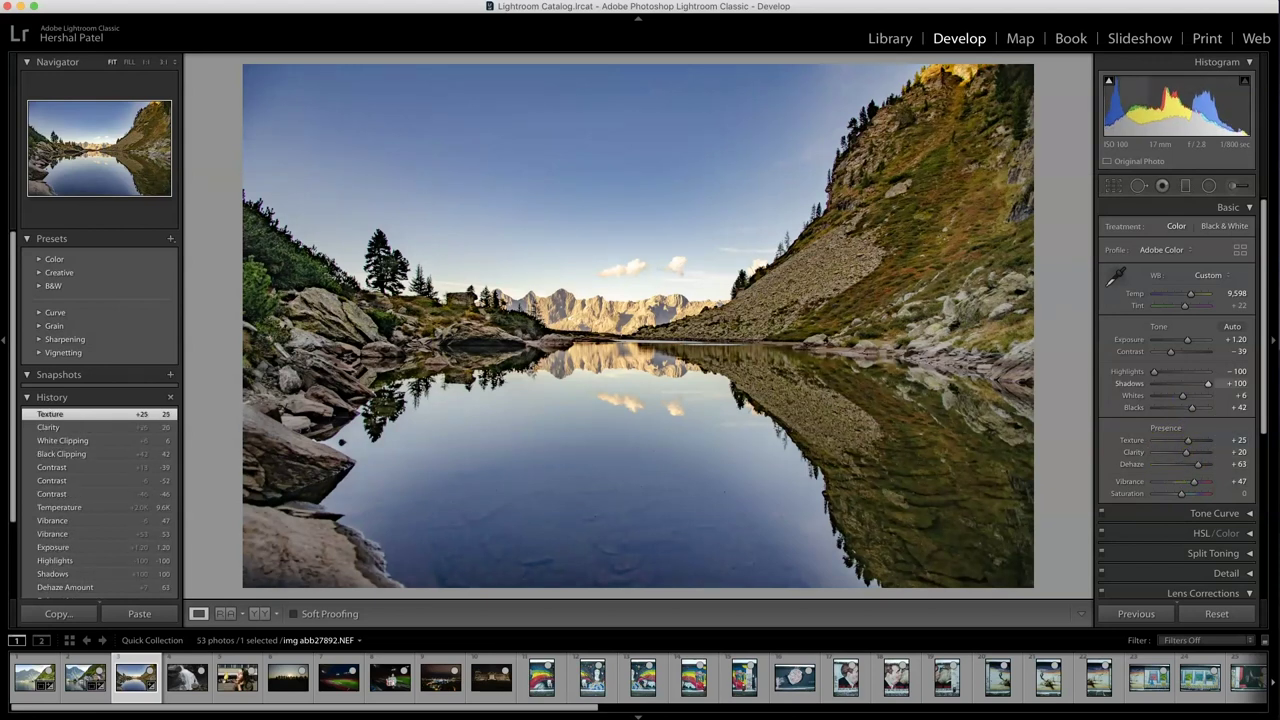
Straighten the lake photo with a crop angle of -0.77 and apply the crop.
{"action": "left_click", "coordinate": [1113, 186]}
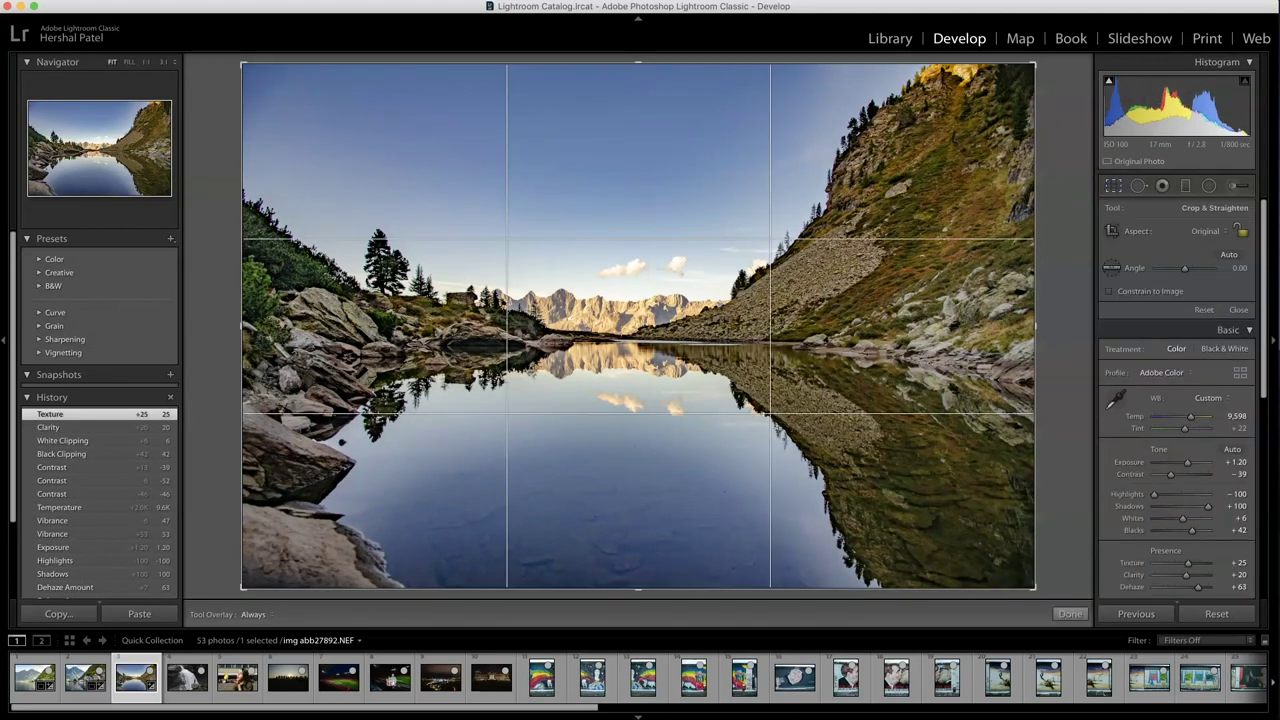
{"action": "left_click", "coordinate": [1237, 267]}
{"action": "left_click_drag", "start_coordinate": [1237, 267], "coordinate": [1235, 268]}
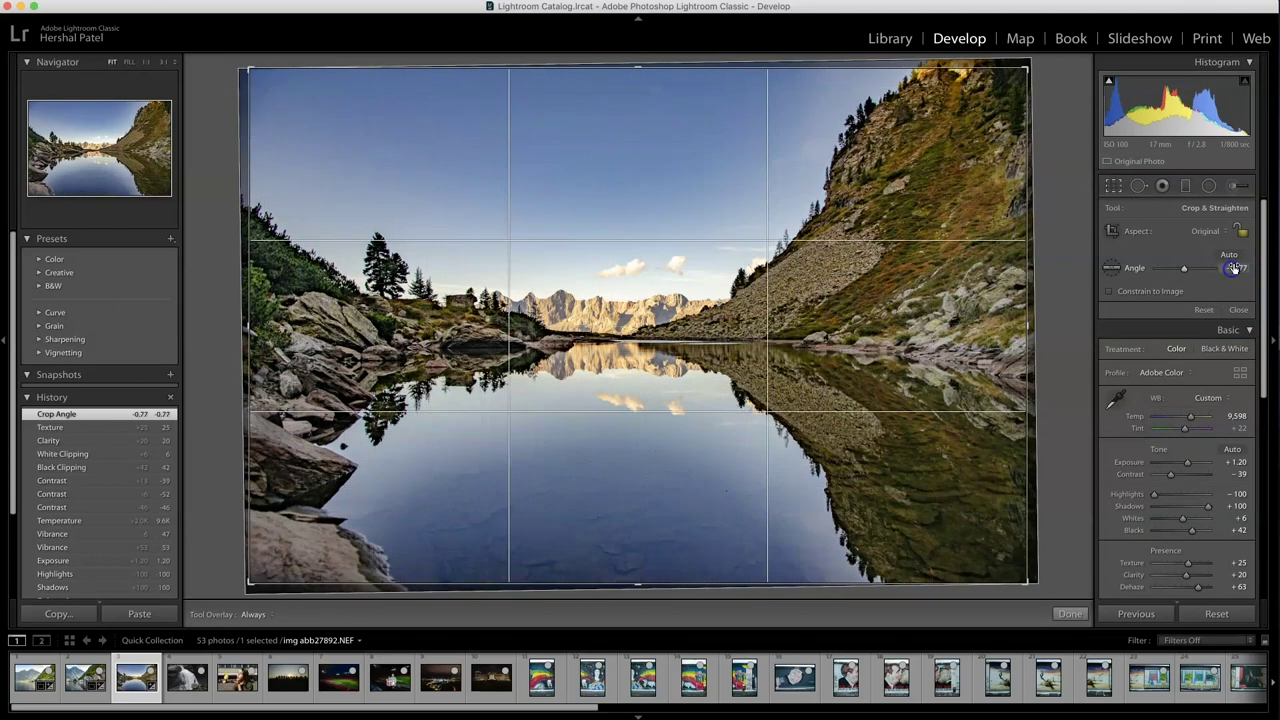
{"action": "left_click", "coordinate": [1069, 613]}
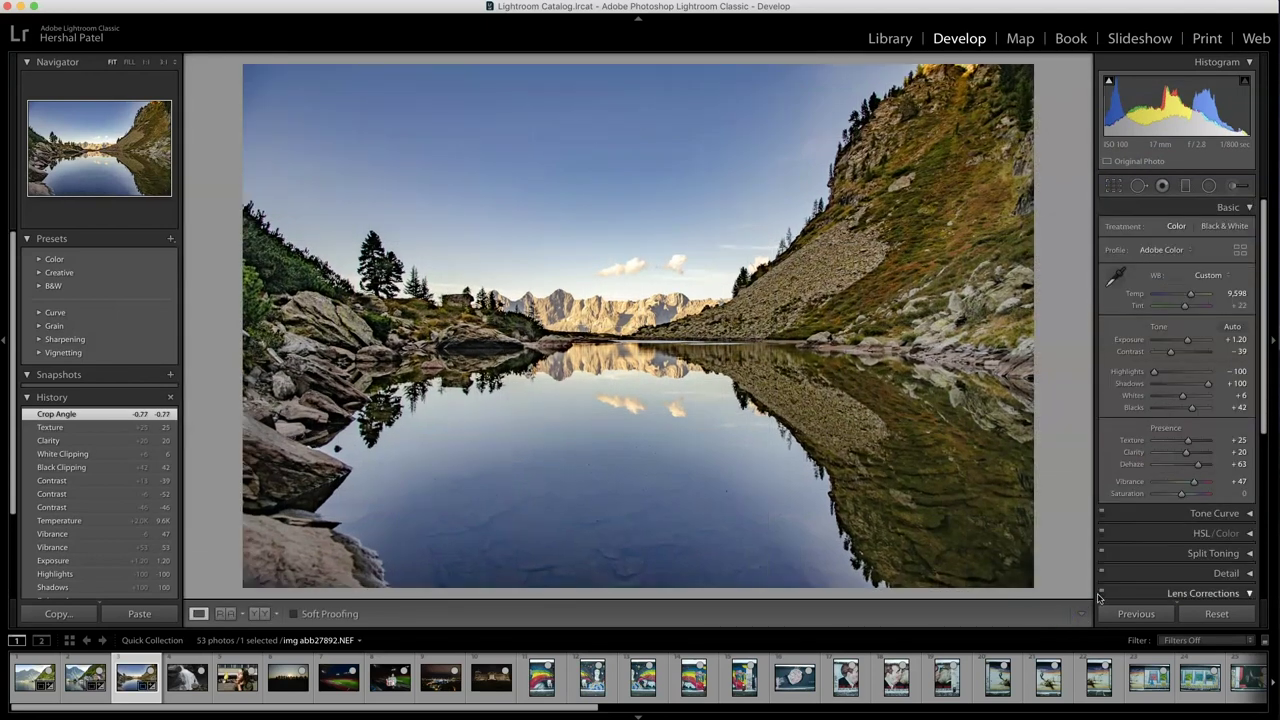
In the manual Lens Corrections, set the purple Defringe Amount to 10 and the green Amount to 11, viewing the shoreline and mountains enlarged.
{"action": "key", "text": "super+equal"}
{"action": "key", "text": "super+equal"}
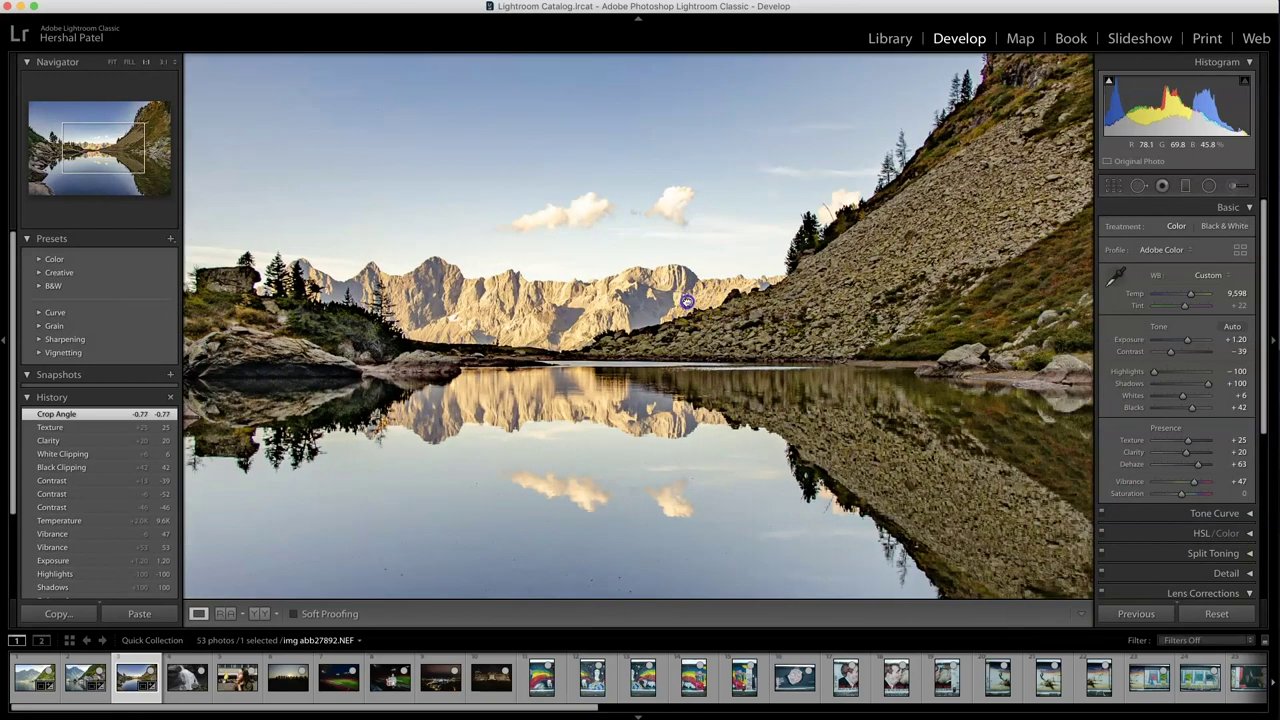
{"action": "left_click_drag", "start_coordinate": [687, 301], "coordinate": [787, 320]}
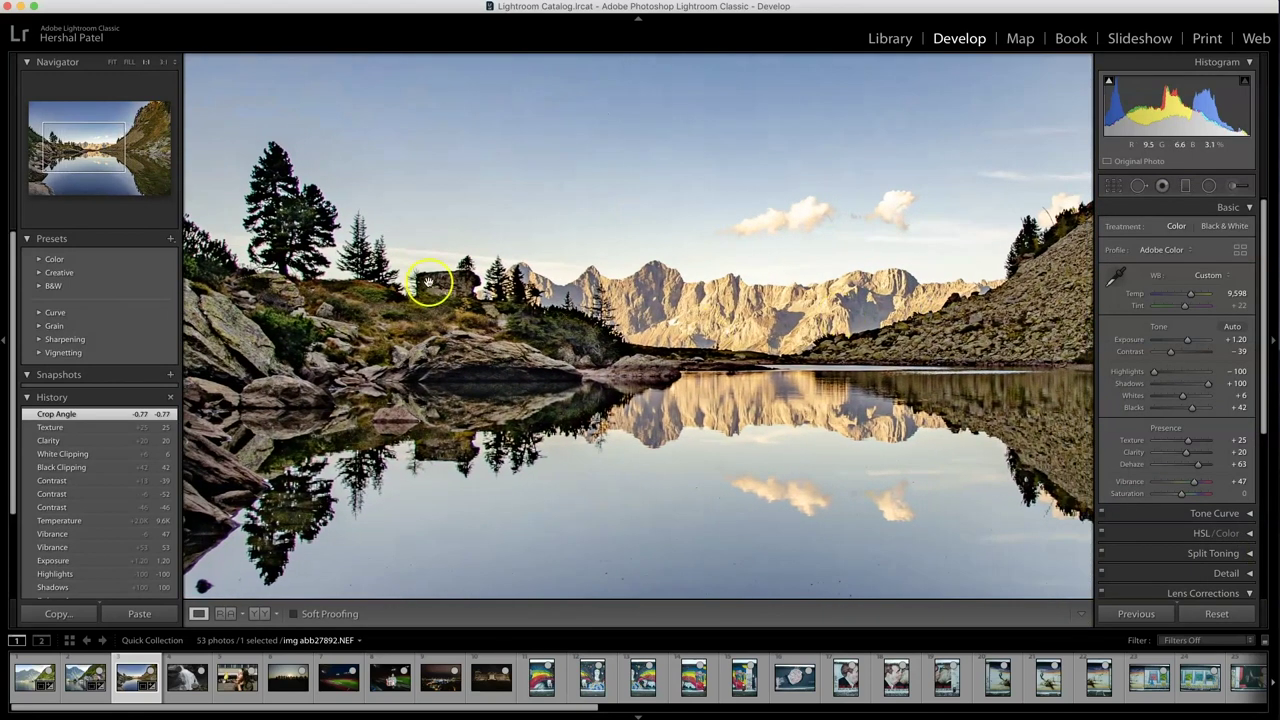
{"action": "scroll", "coordinate": [1128, 491], "scroll_direction": "down", "scroll_amount": 4}
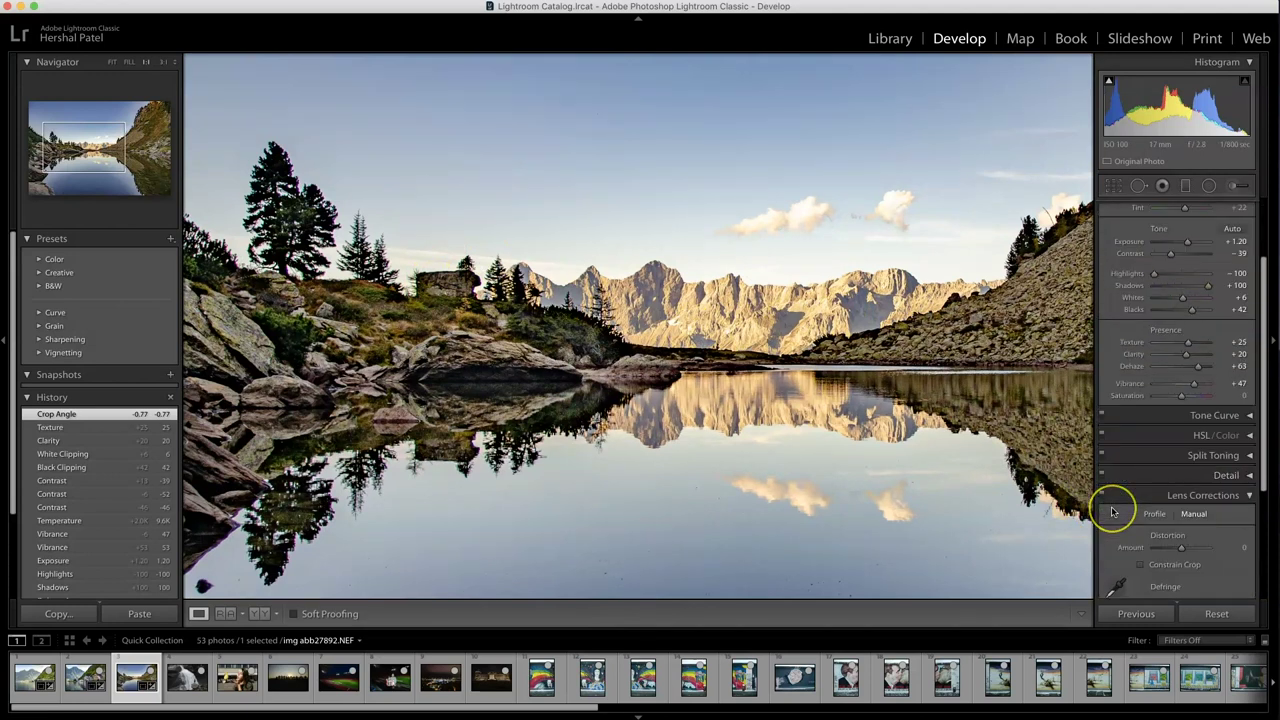
{"action": "scroll", "coordinate": [1112, 512], "scroll_direction": "down", "scroll_amount": 3}
{"action": "left_click_drag", "start_coordinate": [1155, 467], "coordinate": [1180, 467]}
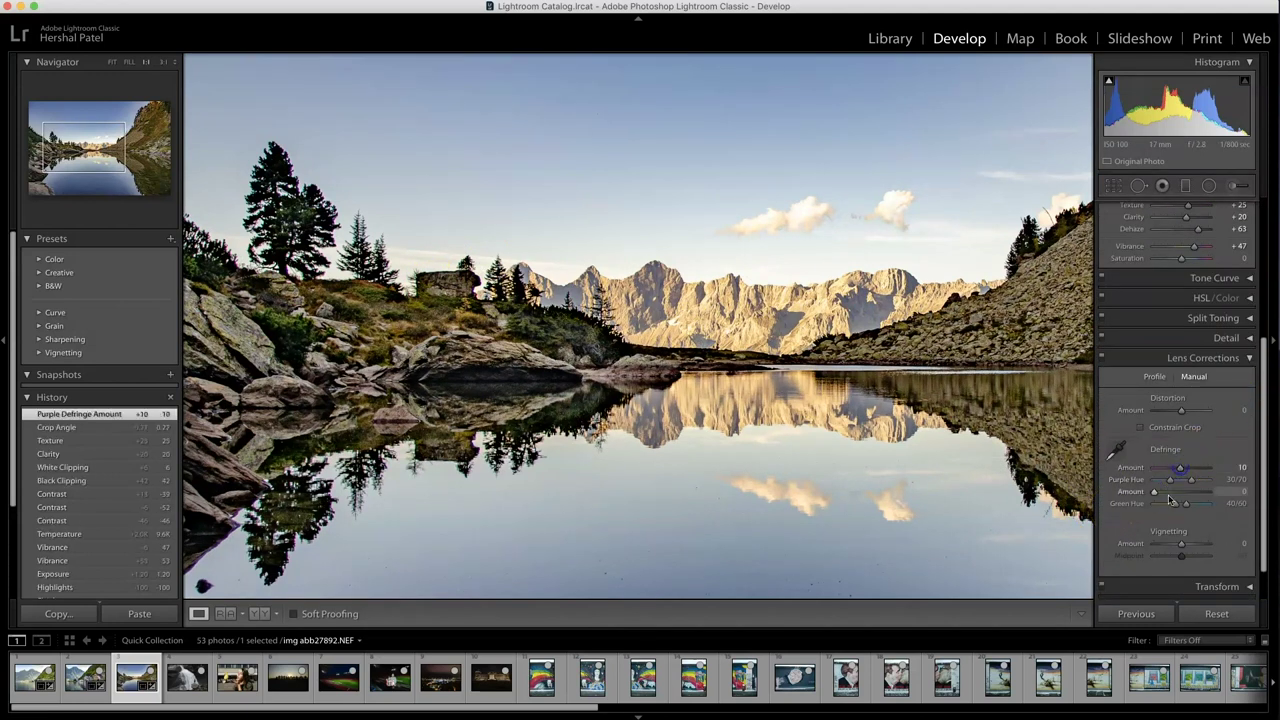
{"action": "left_click", "coordinate": [1182, 492]}
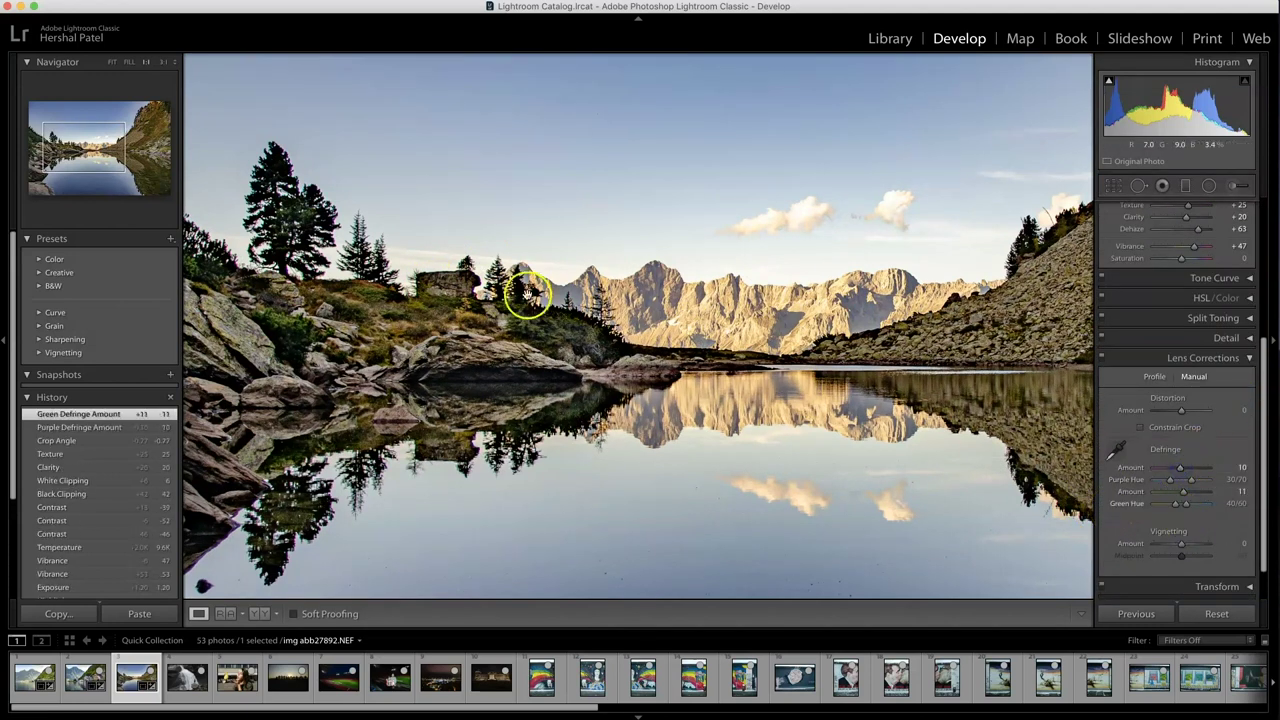
Set the green Defringe Amount to 12, Green Hue to 40/76 and Purple Hue to 30/84, checking the tree edges up close.
{"action": "left_click", "coordinate": [163, 62]}
{"action": "left_click_drag", "start_coordinate": [593, 384], "coordinate": [846, 443]}
{"action": "left_click_drag", "start_coordinate": [471, 251], "coordinate": [676, 238]}
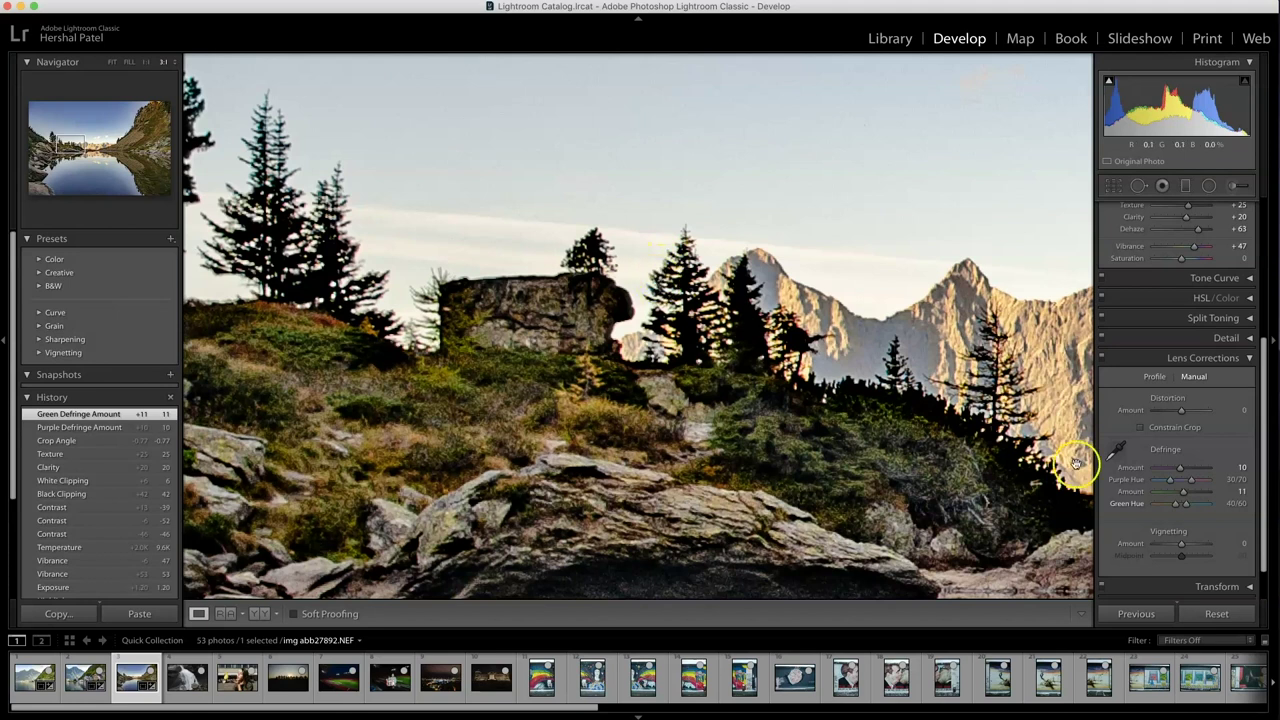
{"action": "left_click", "coordinate": [1185, 494]}
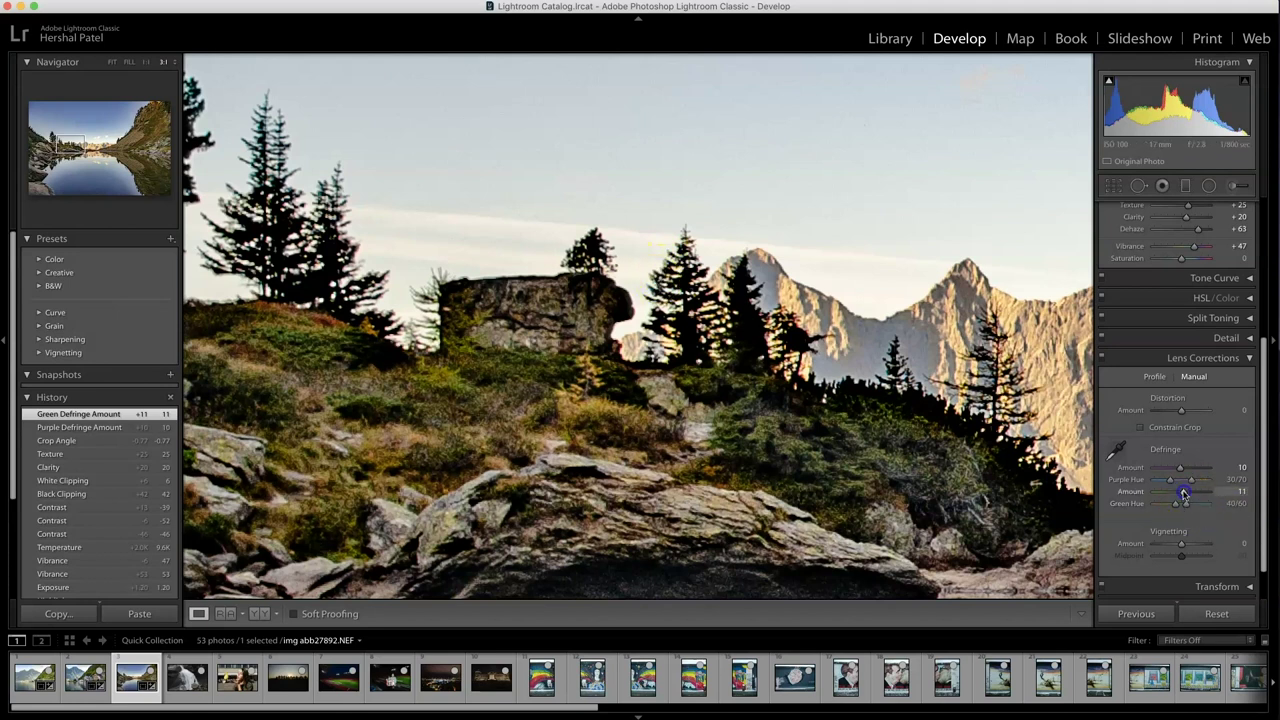
{"action": "left_click_drag", "start_coordinate": [1191, 494], "coordinate": [1196, 506]}
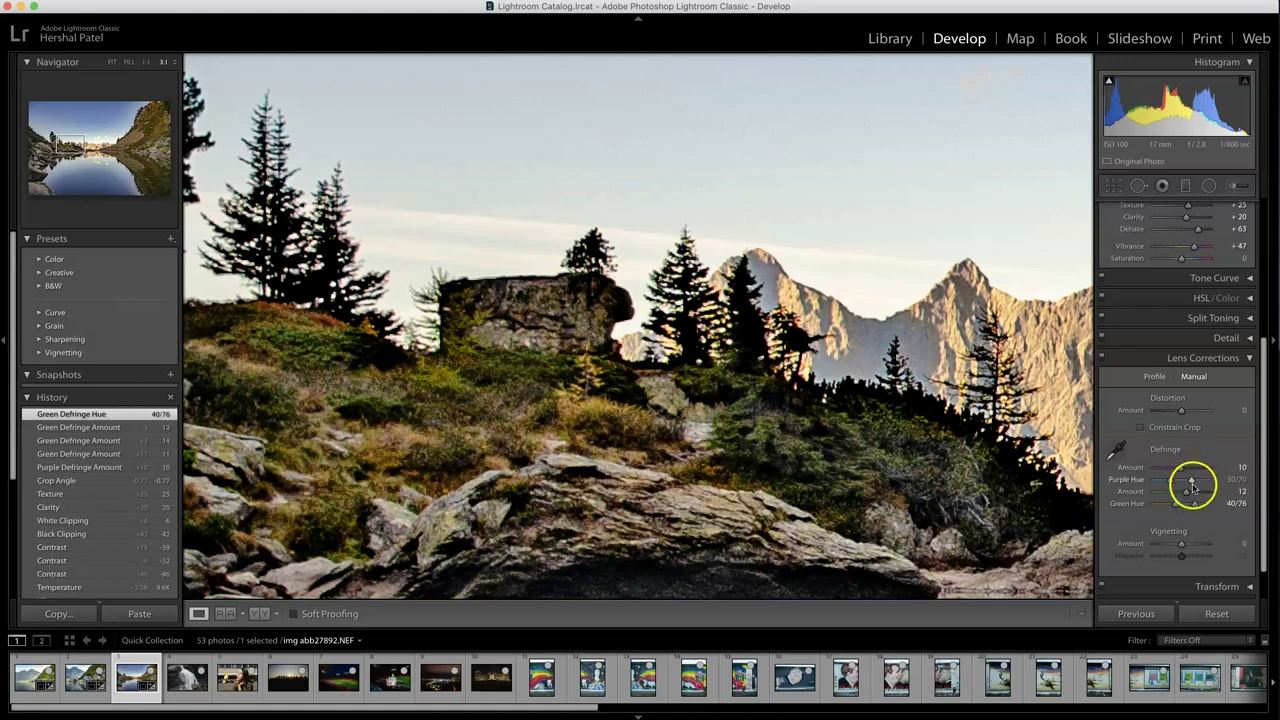
{"action": "left_click_drag", "start_coordinate": [1178, 486], "coordinate": [1178, 486]}
{"action": "key", "text": "ctrl+minus"}
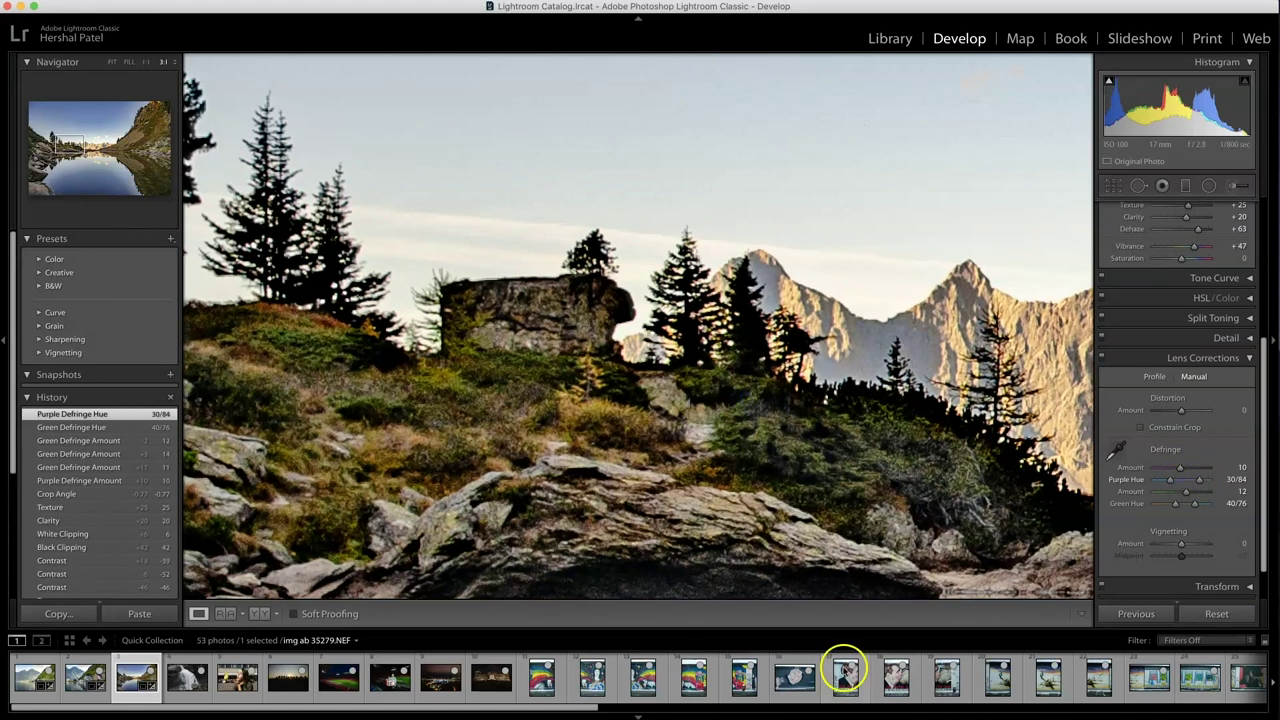
{"action": "left_click", "coordinate": [829, 480]}
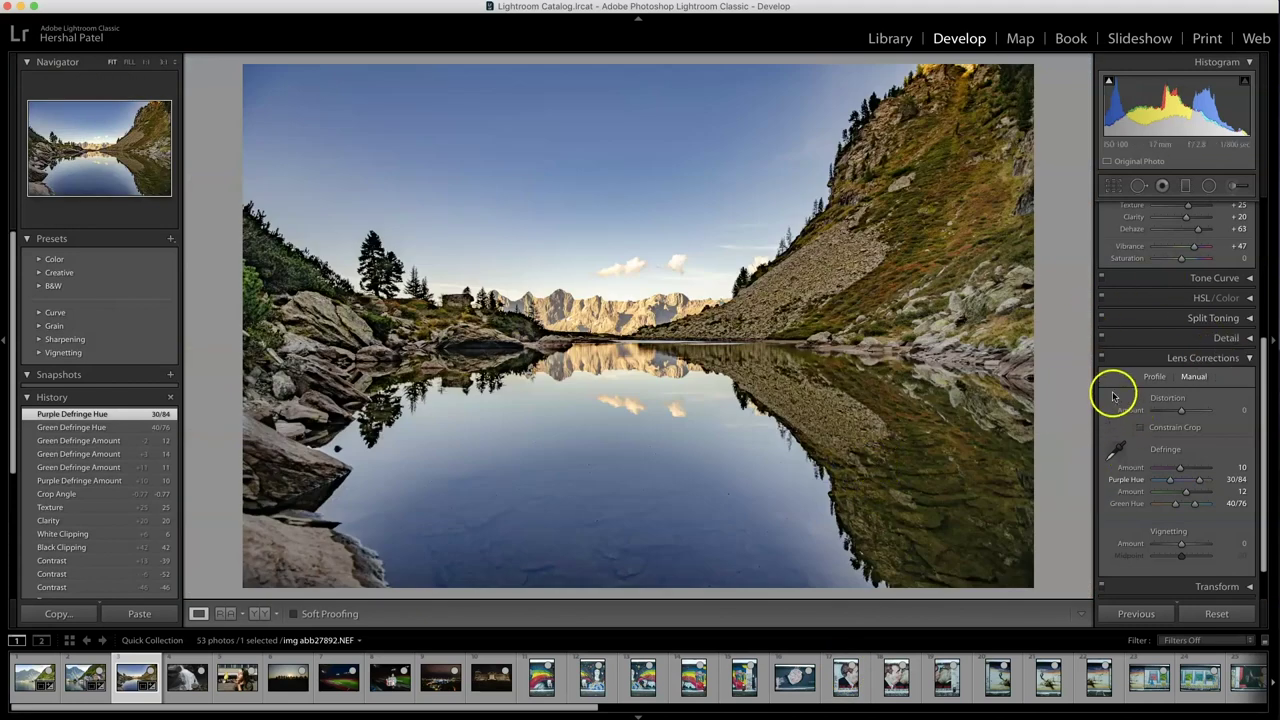
Set Shadows to -15 and Exposure to +1.80, comparing with the original in between by resetting all settings and undoing that reset.
{"action": "scroll", "coordinate": [1111, 391], "scroll_direction": "up", "scroll_amount": 5}
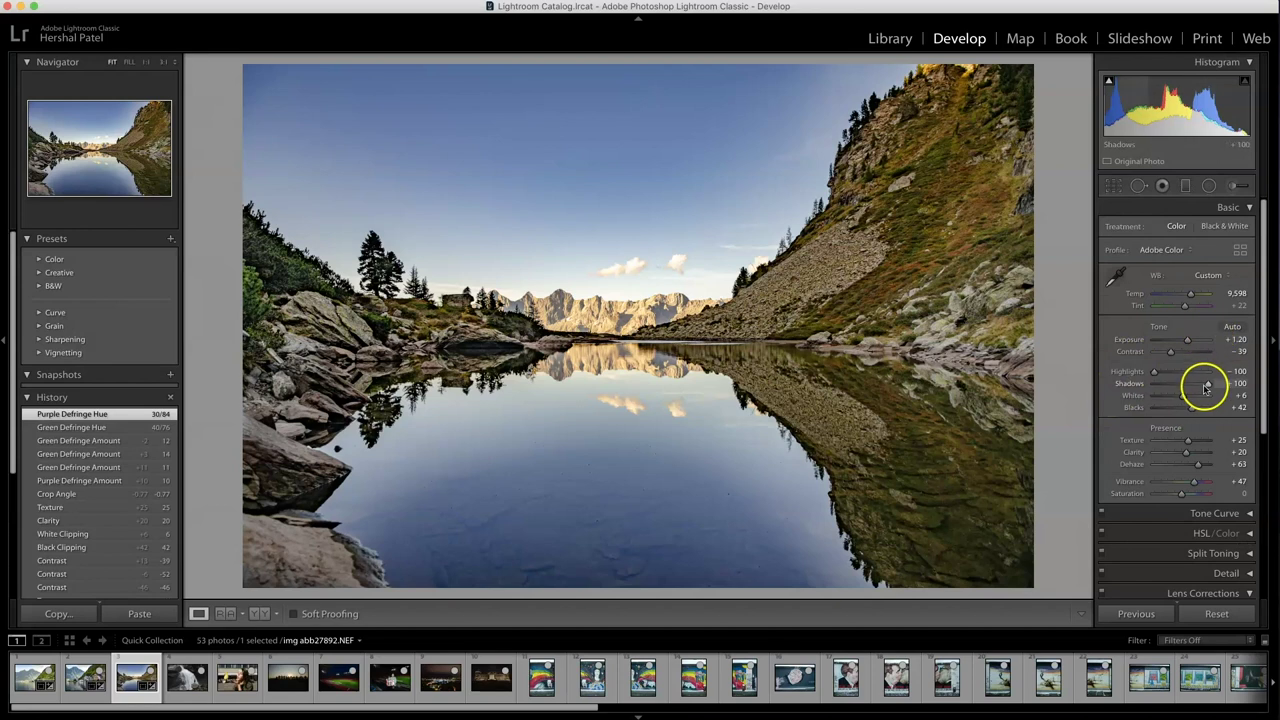
{"action": "left_click_drag", "start_coordinate": [1207, 387], "coordinate": [1176, 385]}
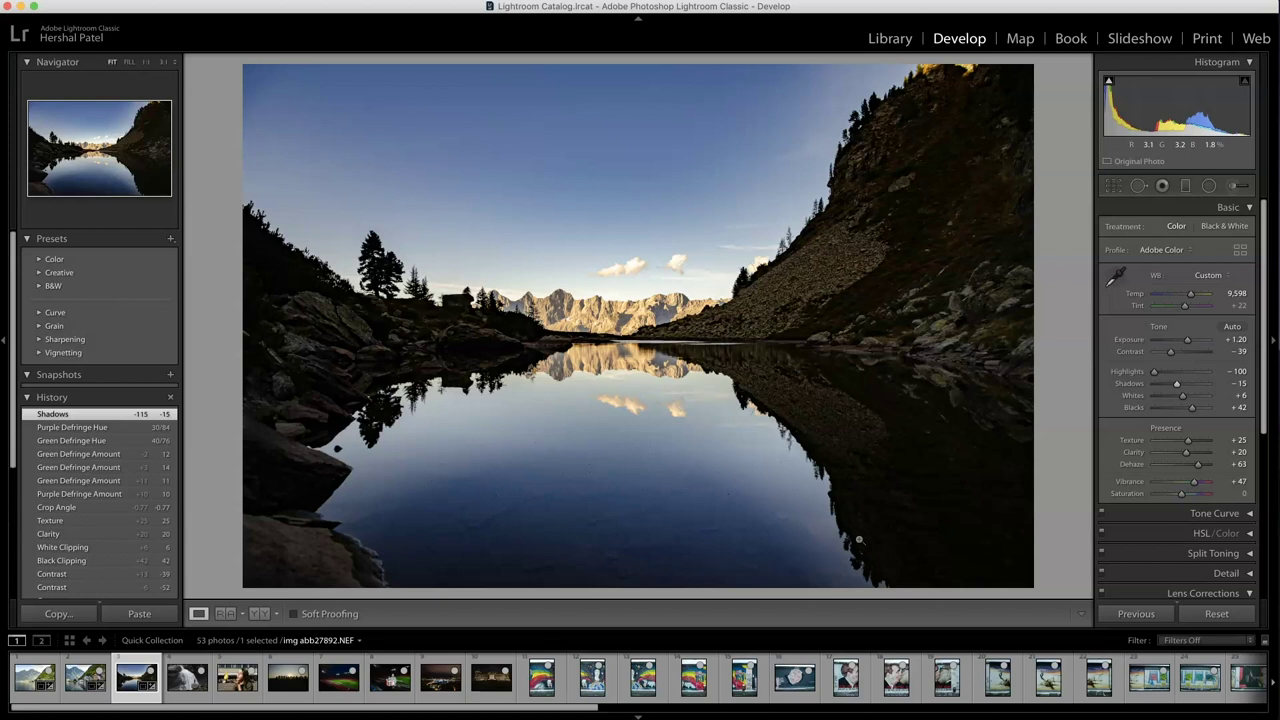
{"action": "left_click", "coordinate": [1216, 613]}
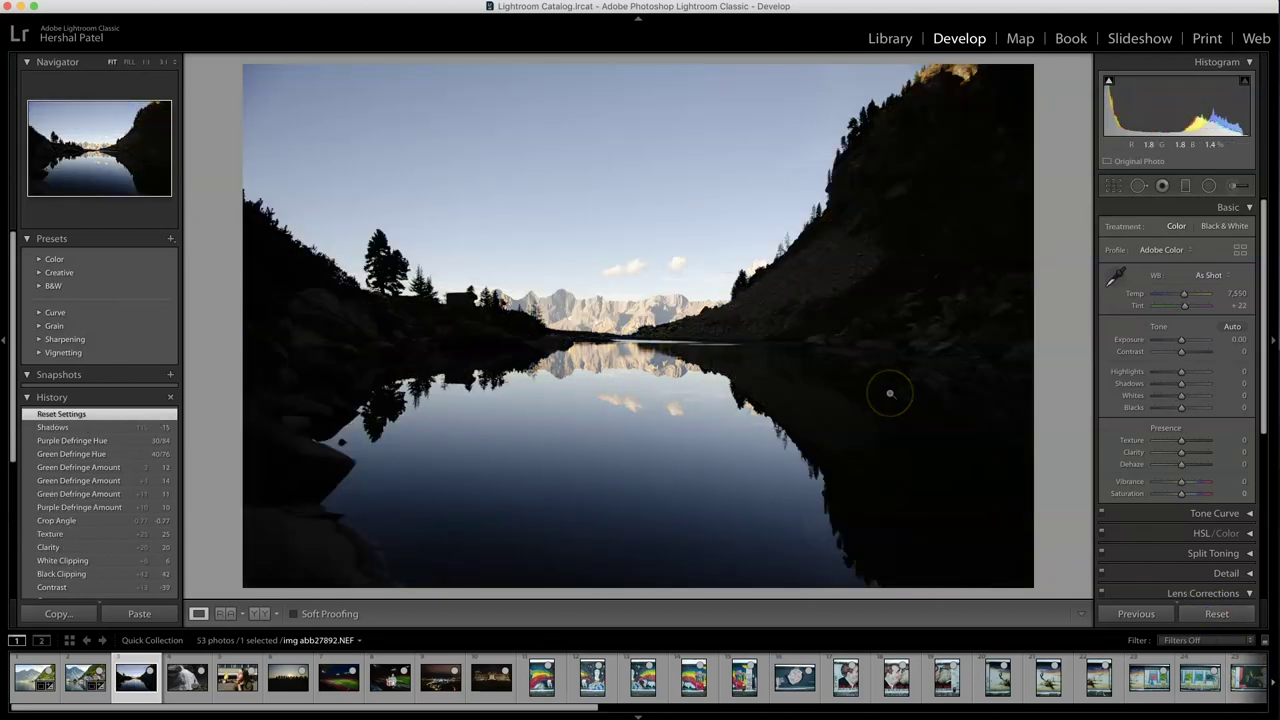
{"action": "key", "text": "super+z"}
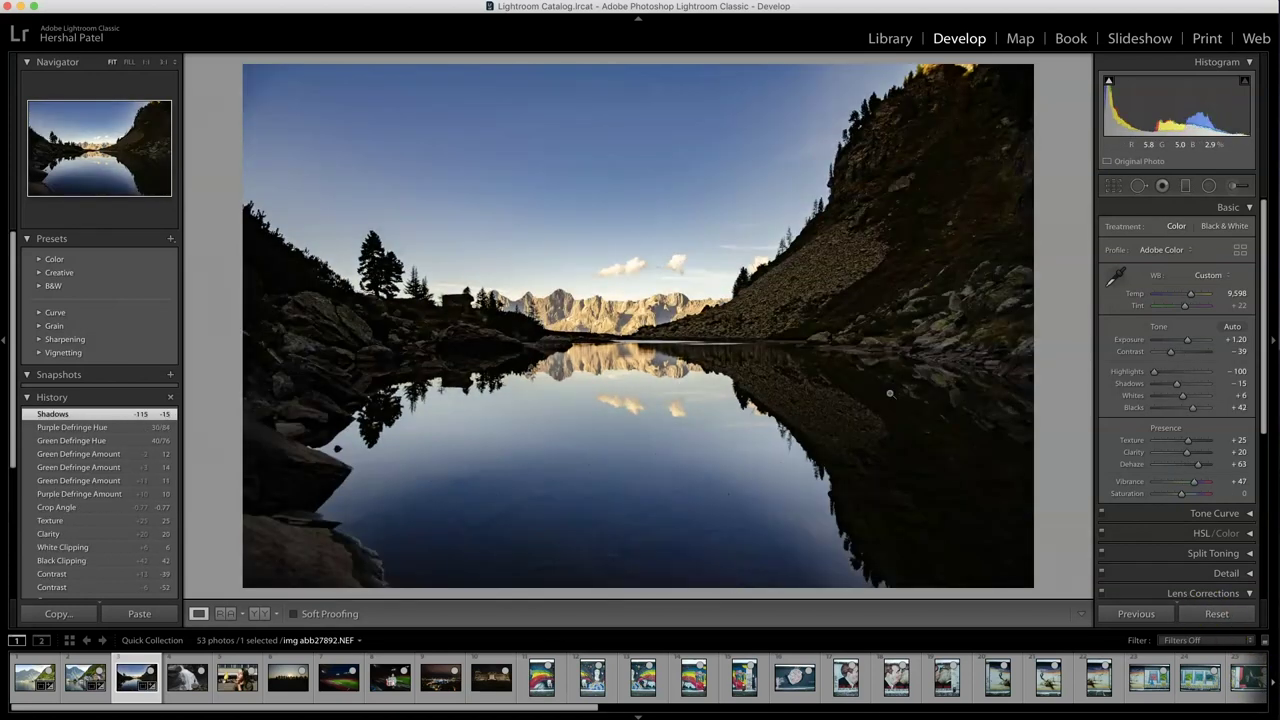
{"action": "left_click", "coordinate": [1191, 344]}
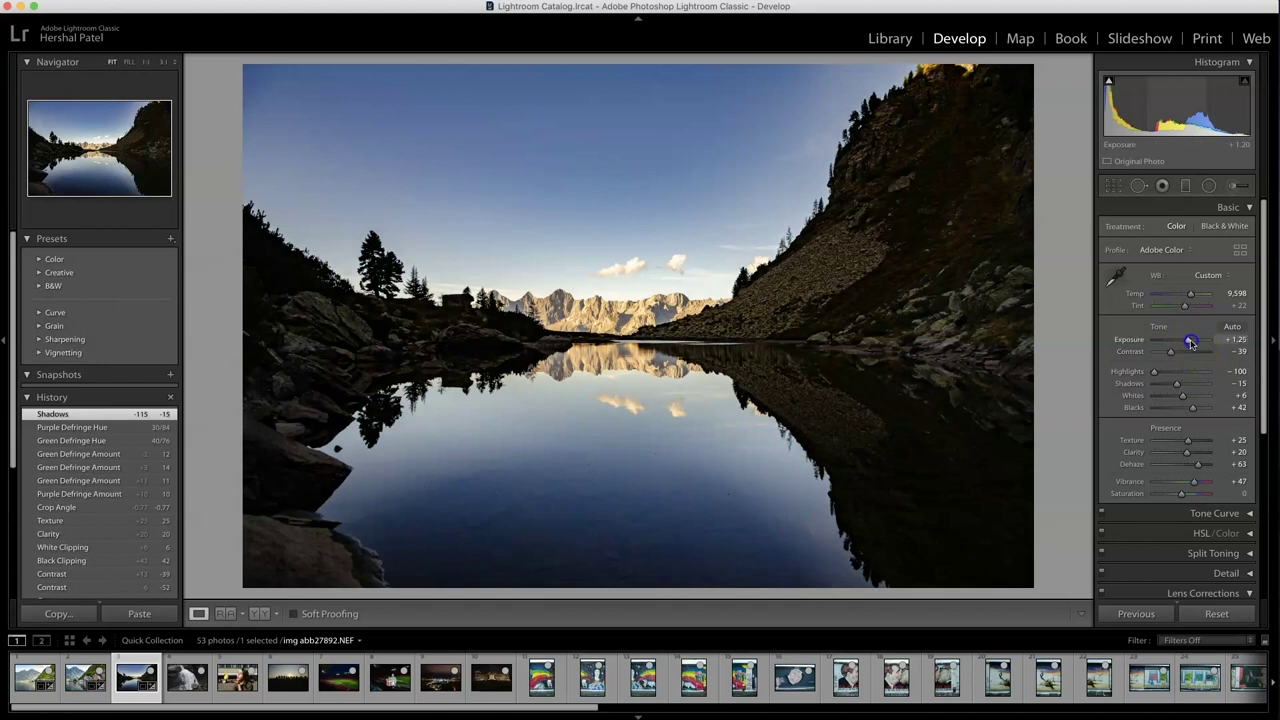
{"action": "left_click_drag", "start_coordinate": [1191, 343], "coordinate": [1194, 342]}
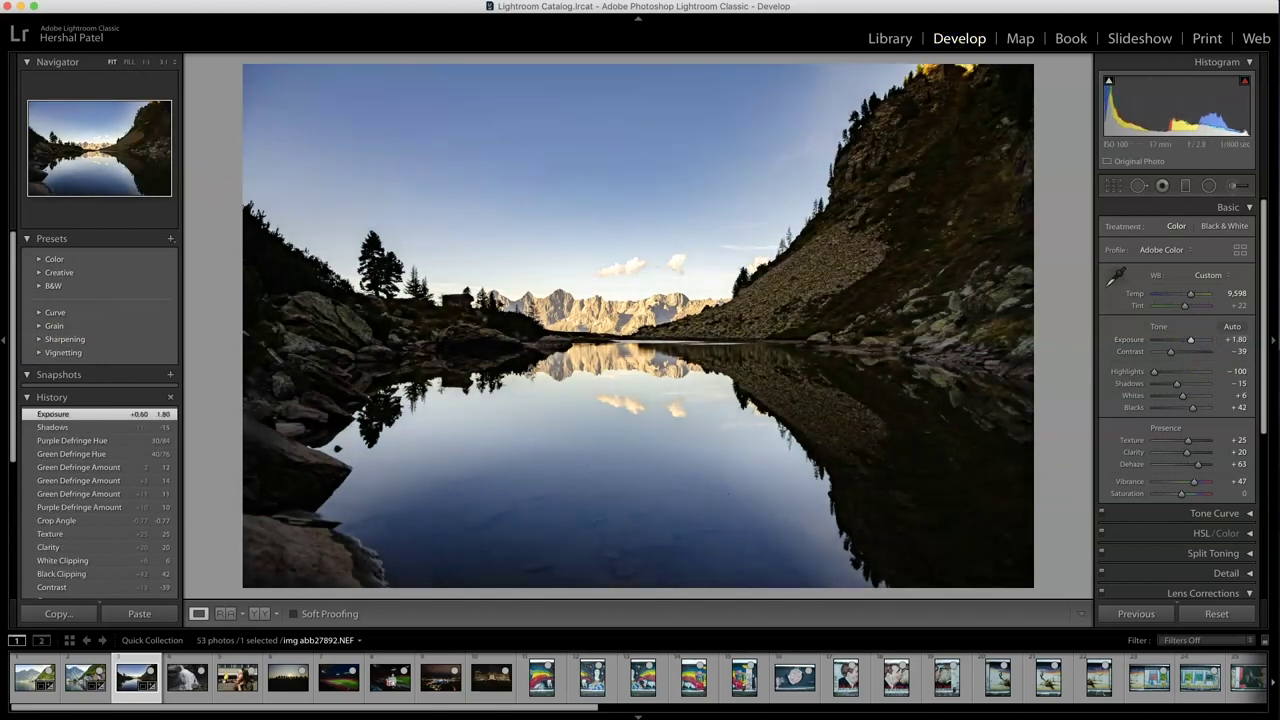
Open the next photo, the waterfall shot img abb17657.NEF, in the Library and inspect the person on the rock up close.
{"action": "left_click", "coordinate": [893, 36]}
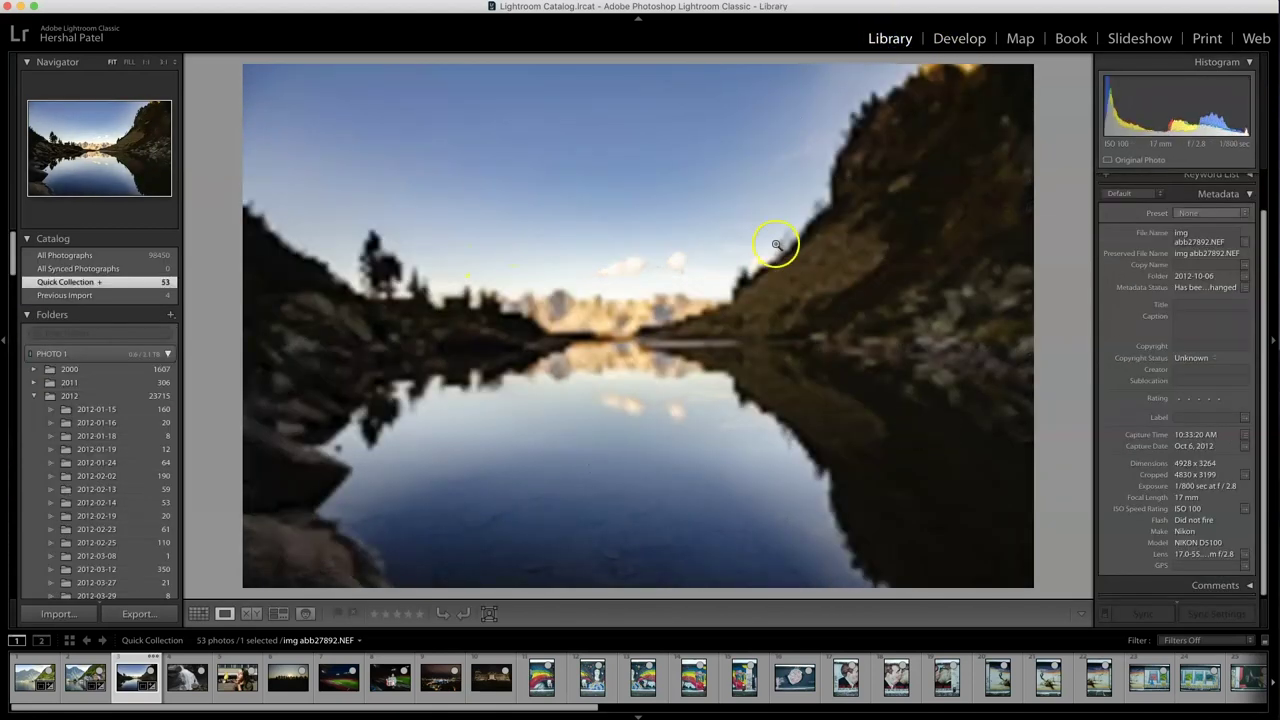
{"action": "key", "text": "Right"}
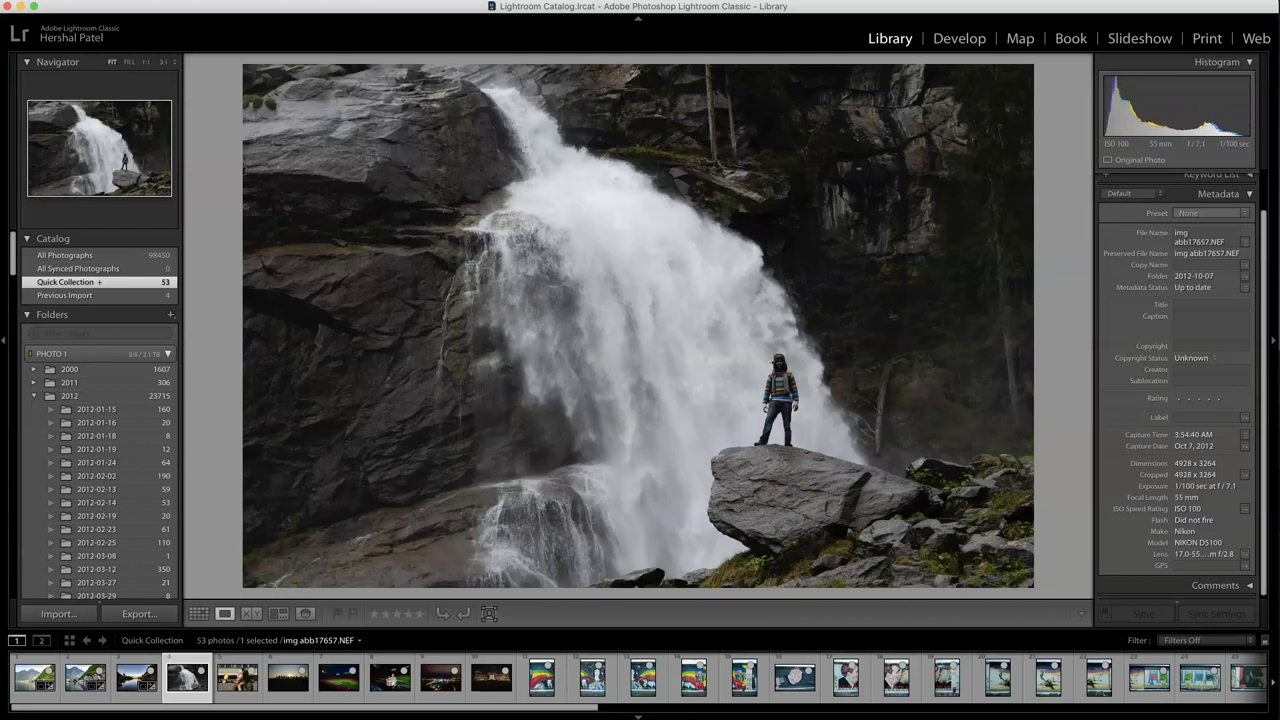
{"action": "key", "text": "z"}
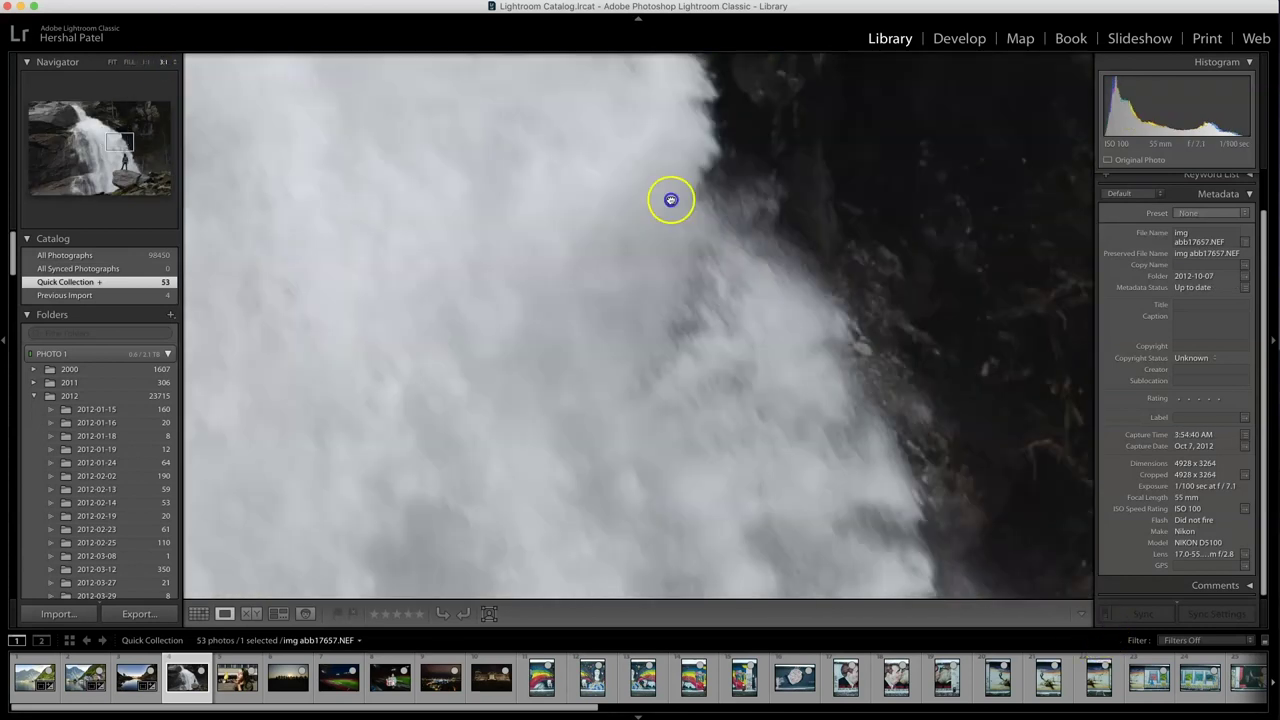
{"action": "left_click_drag", "start_coordinate": [671, 200], "coordinate": [690, 60]}
{"action": "left_click_drag", "start_coordinate": [794, 537], "coordinate": [797, 67]}
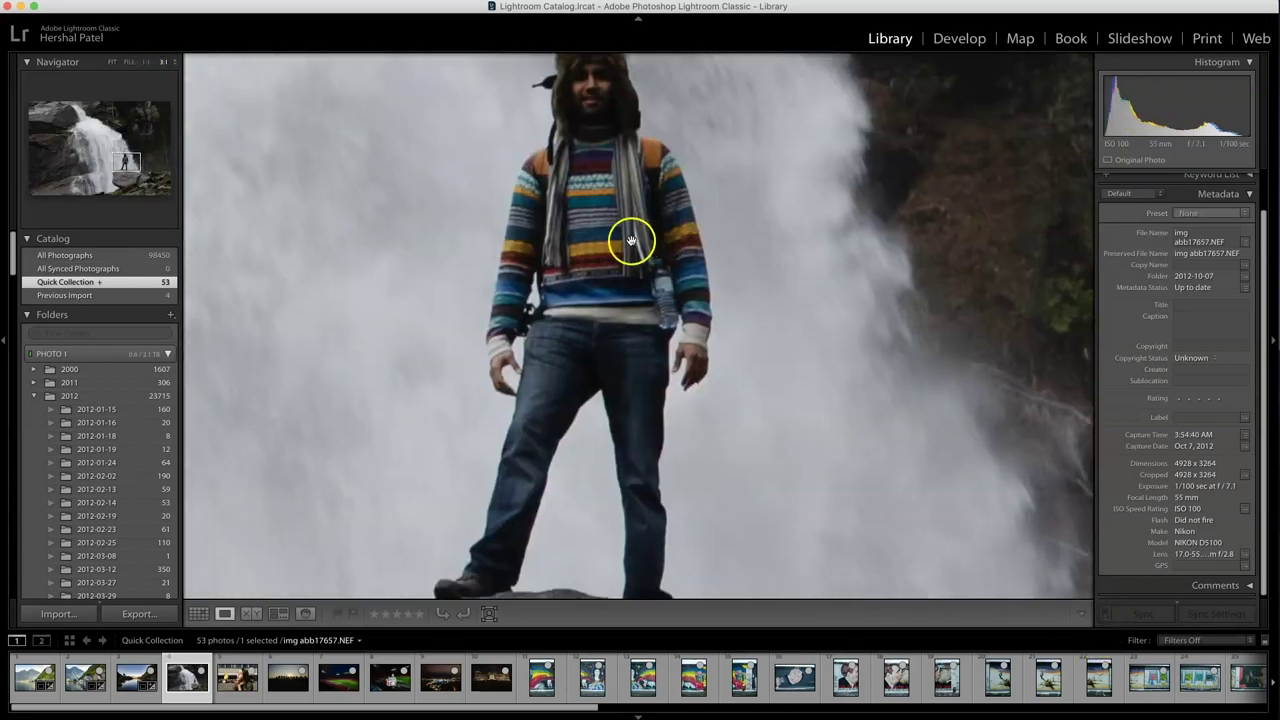
Bring the waterfall photo into Develop and set Vibrance to +56, checking the person's sweater up close.
{"action": "left_click", "coordinate": [418, 246]}
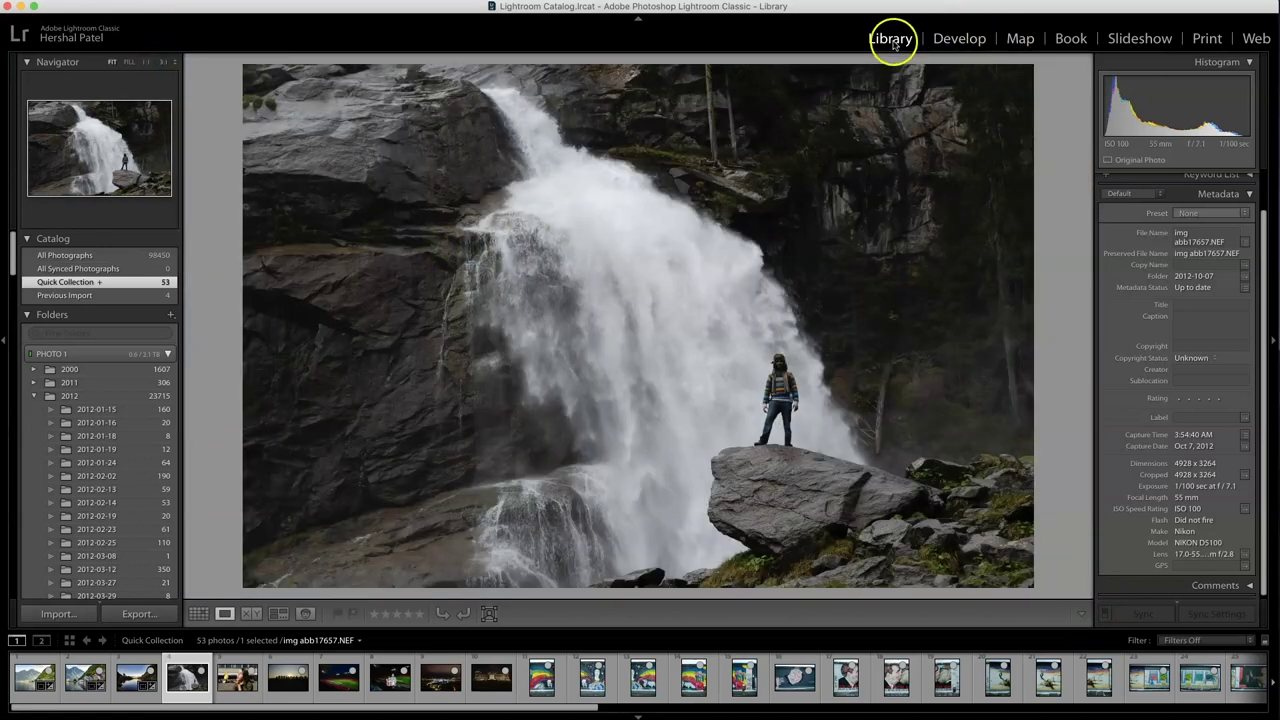
{"action": "left_click", "coordinate": [955, 38]}
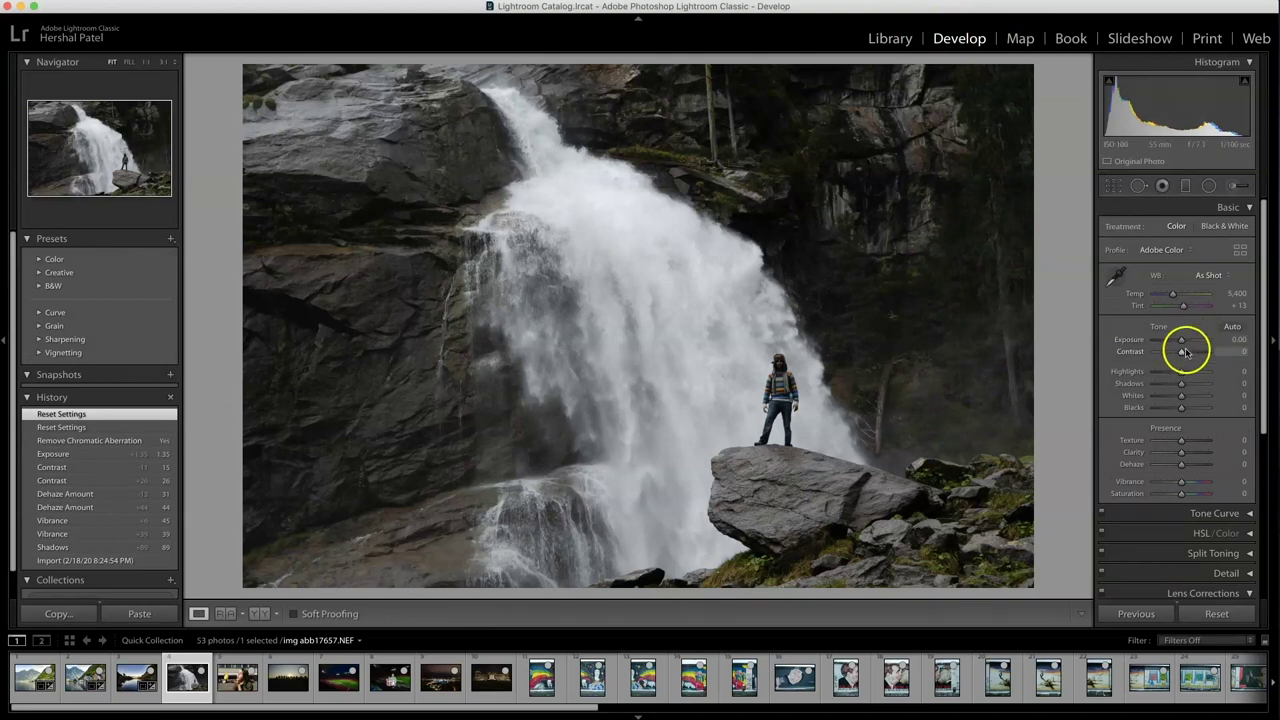
{"action": "left_click", "coordinate": [1197, 484]}
{"action": "left_click", "coordinate": [792, 385]}
{"action": "left_click_drag", "start_coordinate": [1197, 482], "coordinate": [1181, 482]}
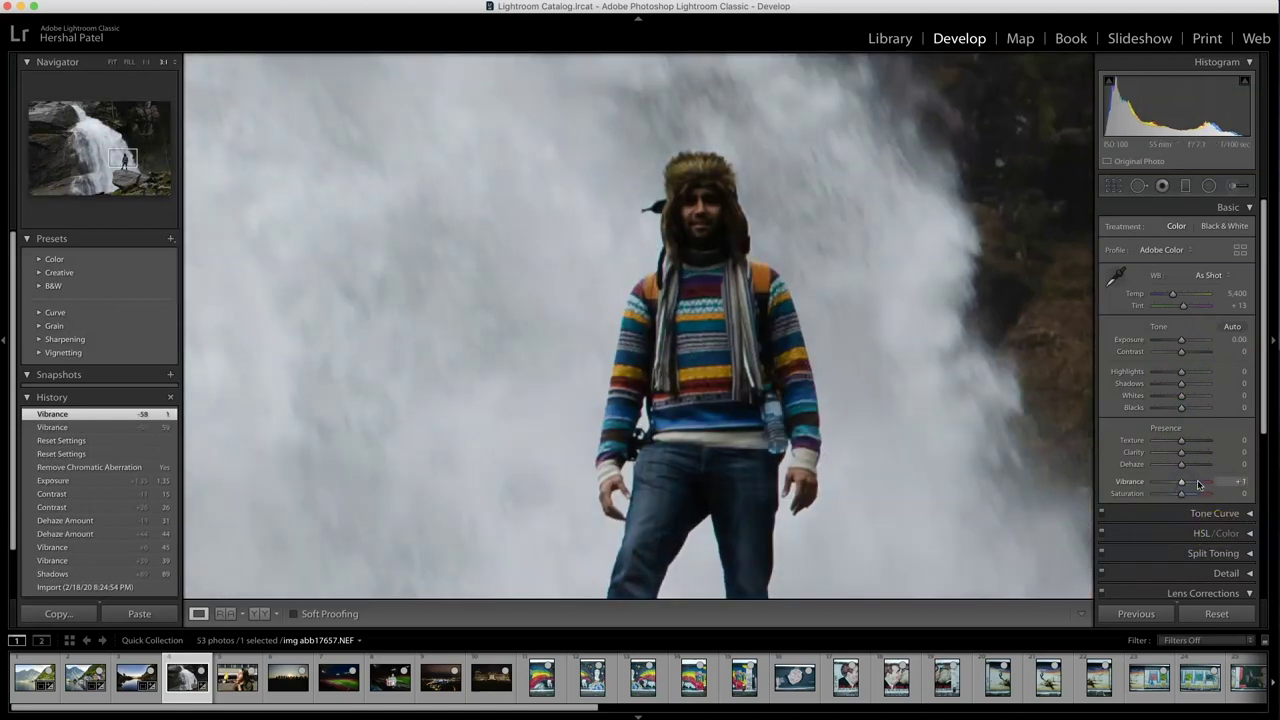
{"action": "left_click", "coordinate": [1197, 484]}
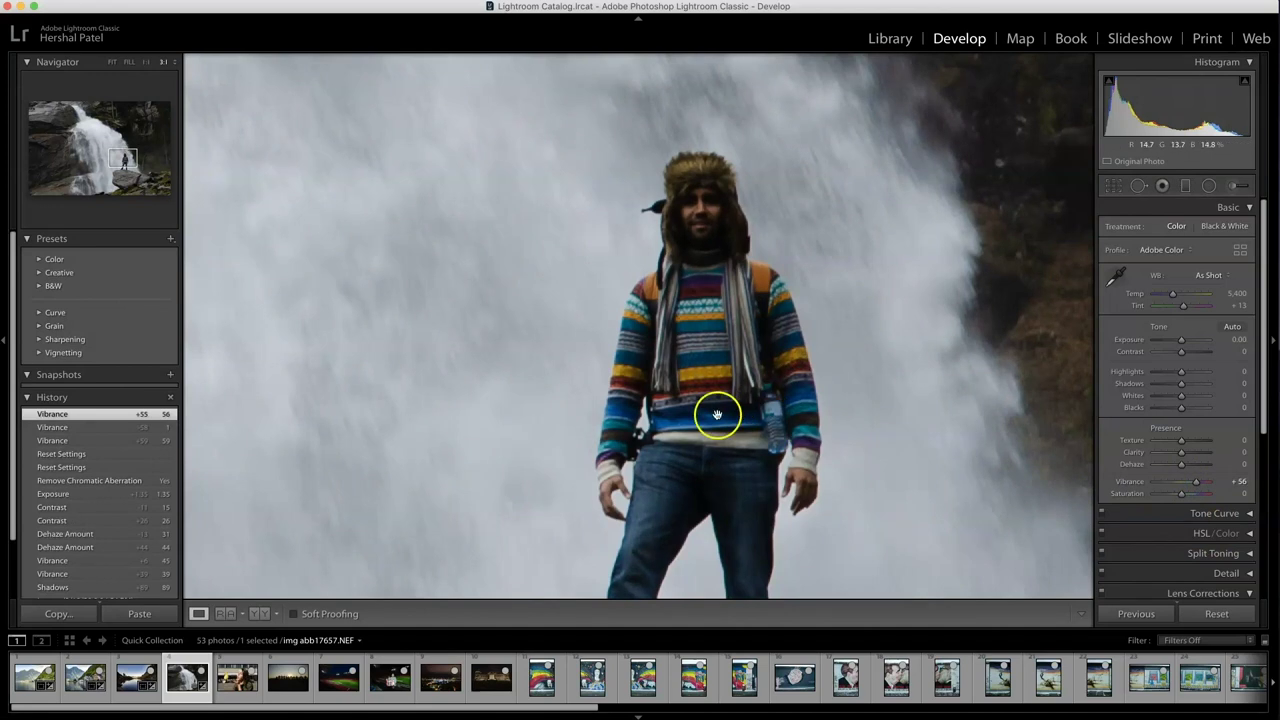
{"action": "left_click", "coordinate": [869, 340]}
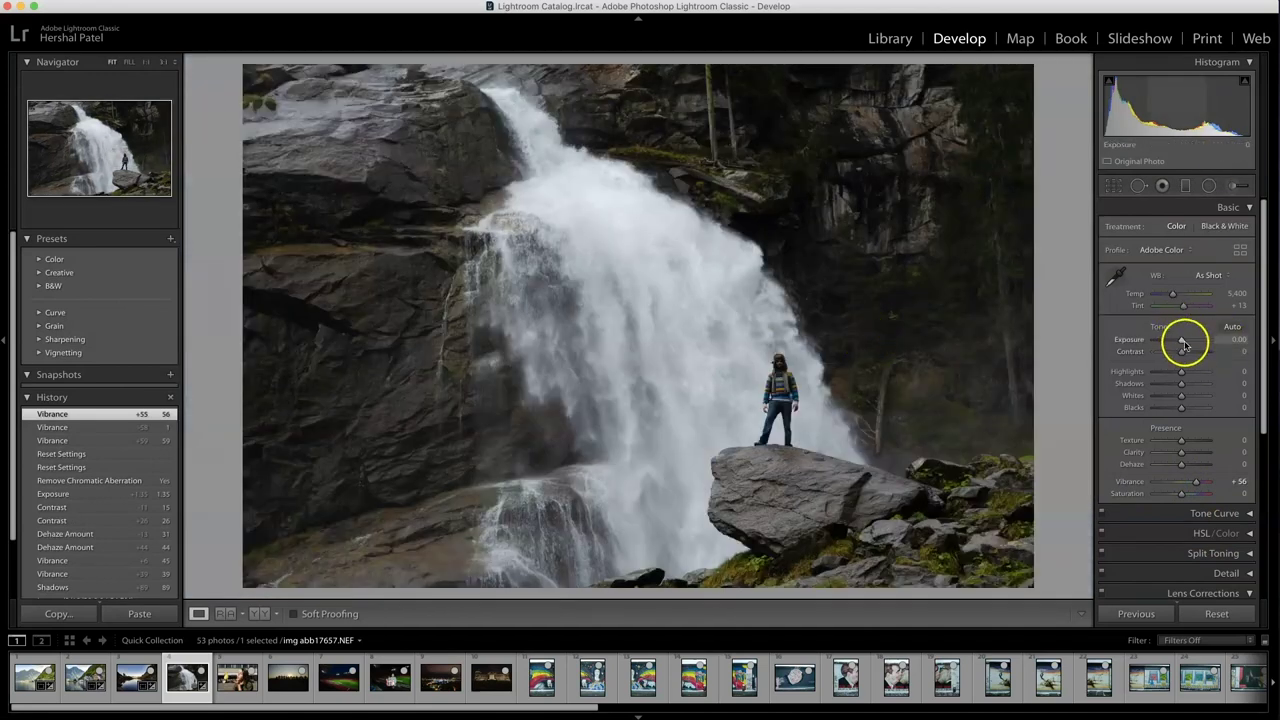
Set Highlights to -100, Shadows to +100 and Exposure to +0.70, inspecting the person enlarged.
{"action": "left_click_drag", "start_coordinate": [1182, 377], "coordinate": [1210, 382]}
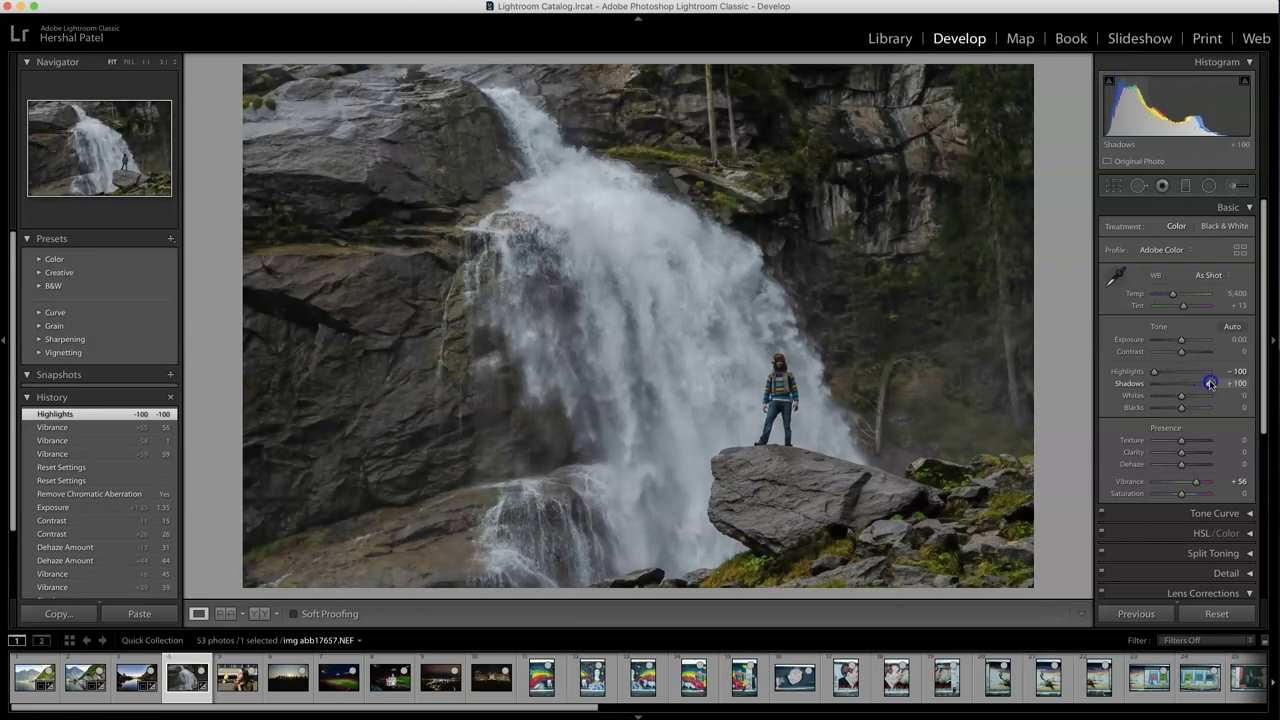
{"action": "left_click", "coordinate": [768, 365]}
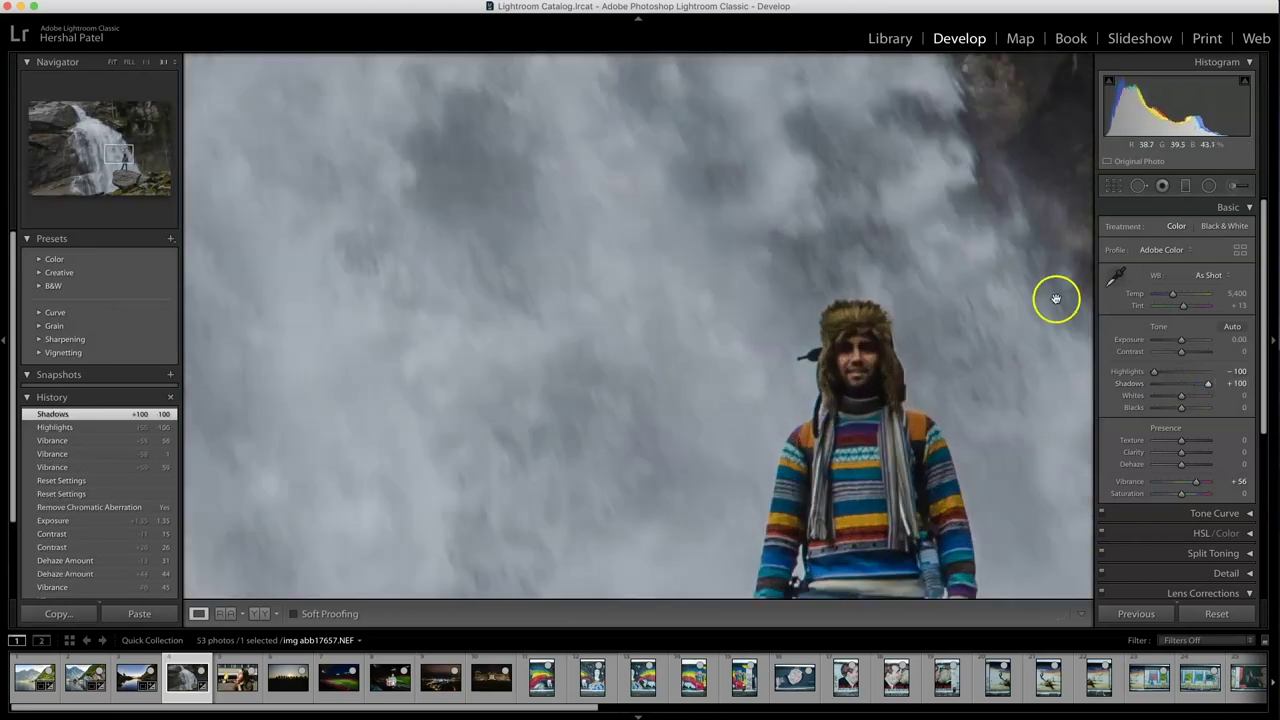
{"action": "left_click_drag", "start_coordinate": [1175, 344], "coordinate": [1179, 343]}
{"action": "left_click", "coordinate": [841, 465]}
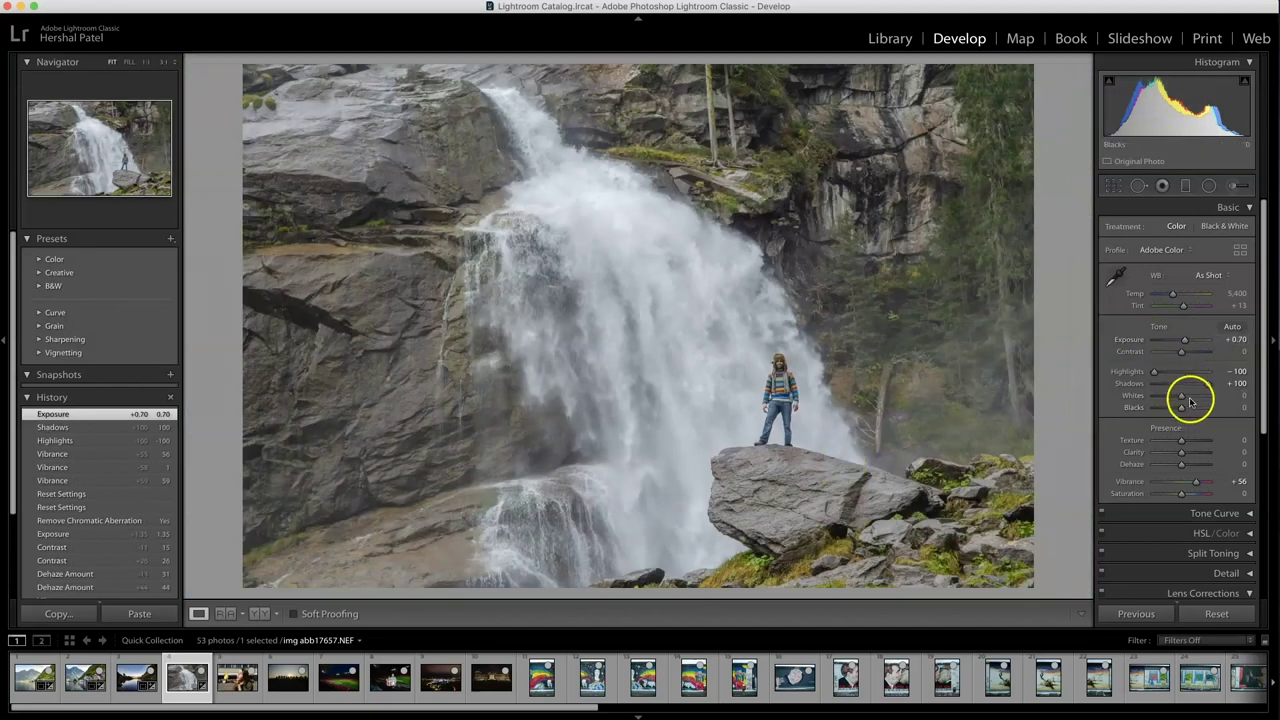
Set Contrast to +22, Dehaze to +26, Clarity to +19 and Texture to +23.
{"action": "left_click_drag", "start_coordinate": [1181, 351], "coordinate": [1188, 355]}
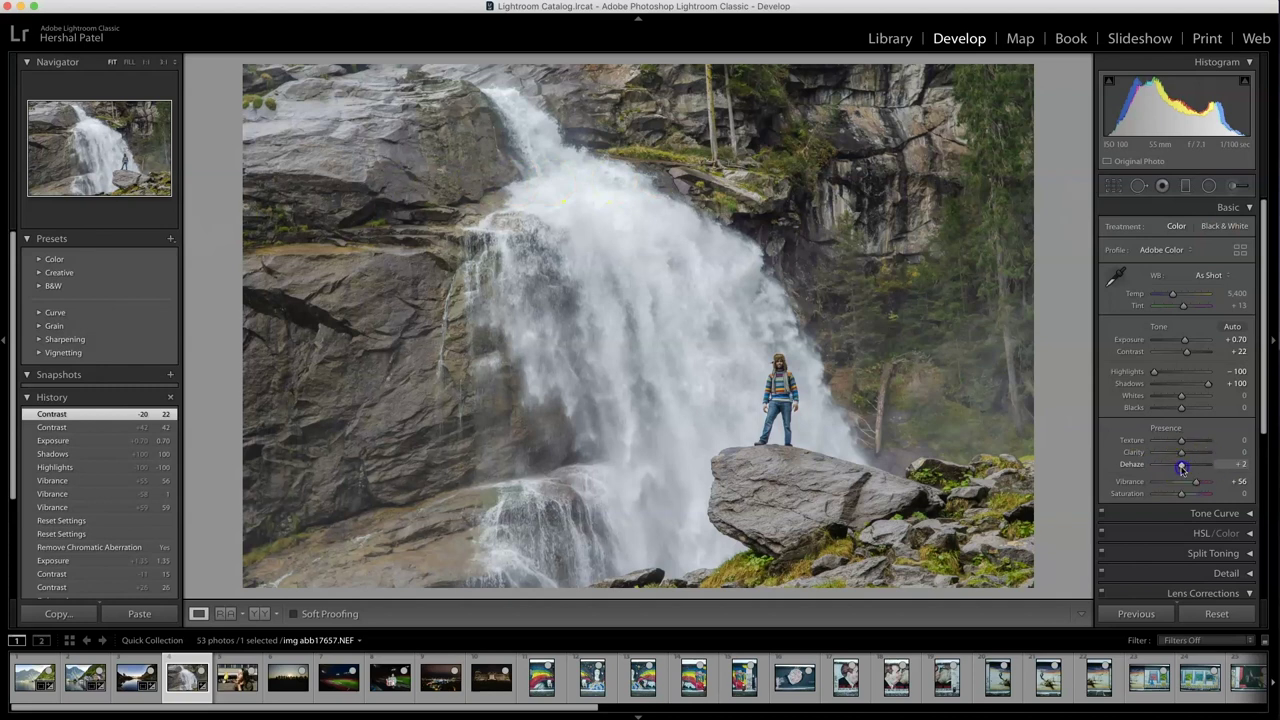
{"action": "left_click_drag", "start_coordinate": [1184, 467], "coordinate": [1187, 467]}
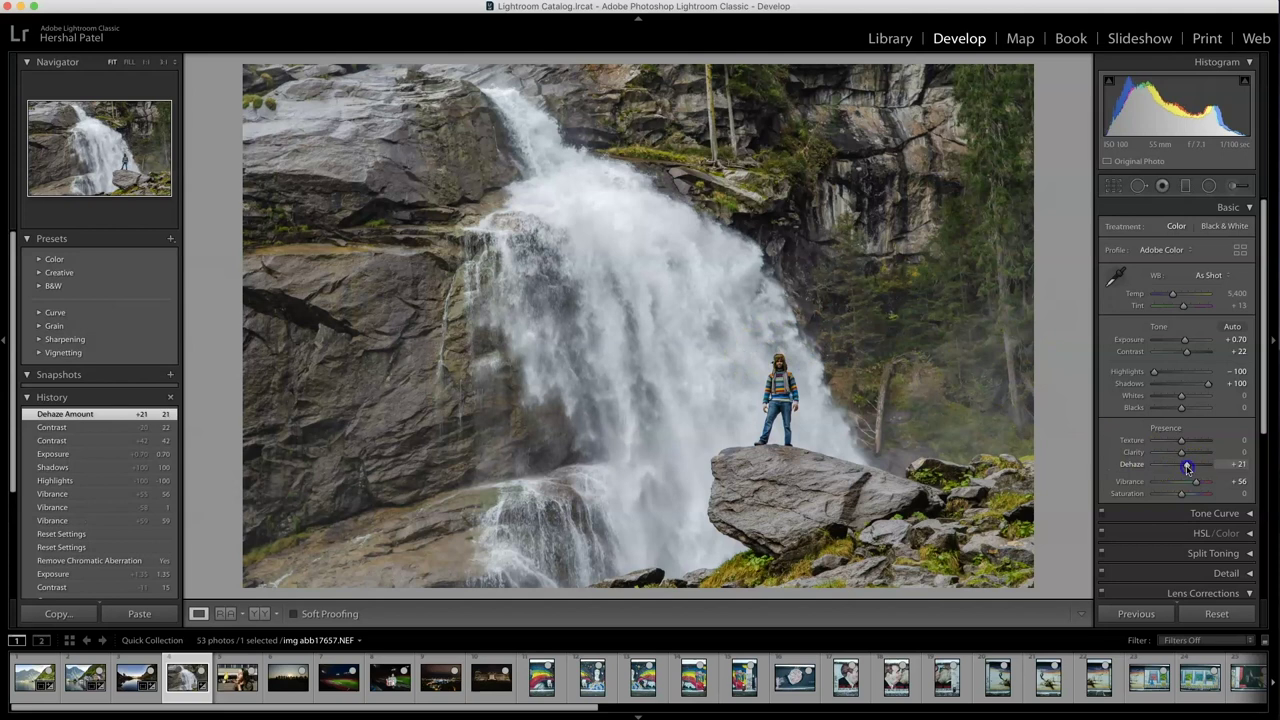
{"action": "left_click_drag", "start_coordinate": [1188, 467], "coordinate": [1187, 444]}
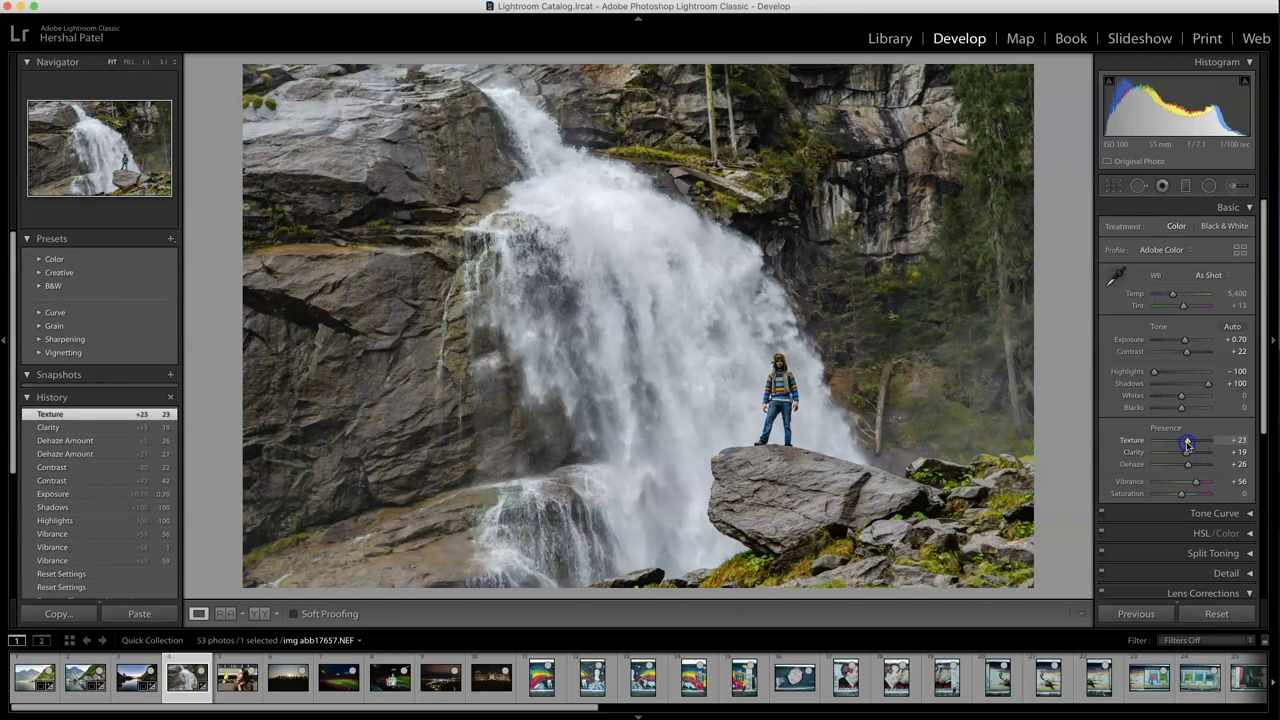
Raise Exposure to +1.30 and inspect the color fringes around the person up close.
{"action": "left_click_drag", "start_coordinate": [1184, 342], "coordinate": [1188, 343]}
{"action": "left_click", "coordinate": [908, 383]}
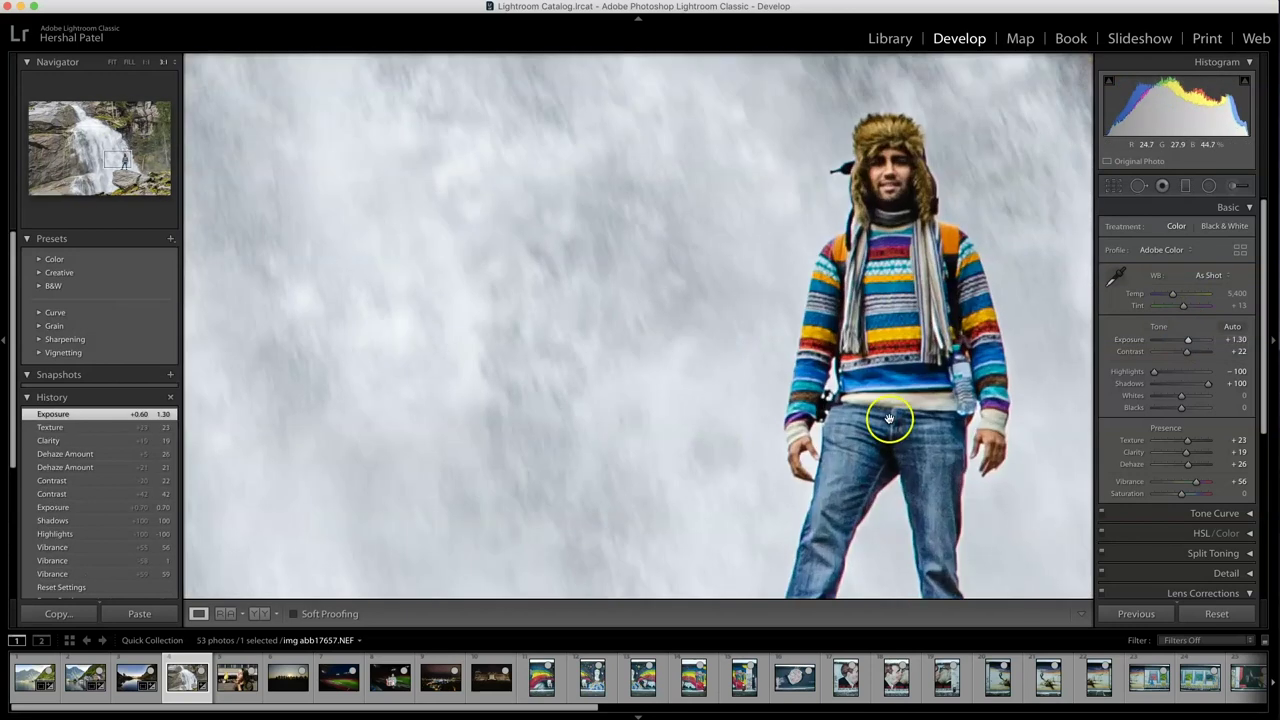
{"action": "left_click_drag", "start_coordinate": [888, 420], "coordinate": [602, 421]}
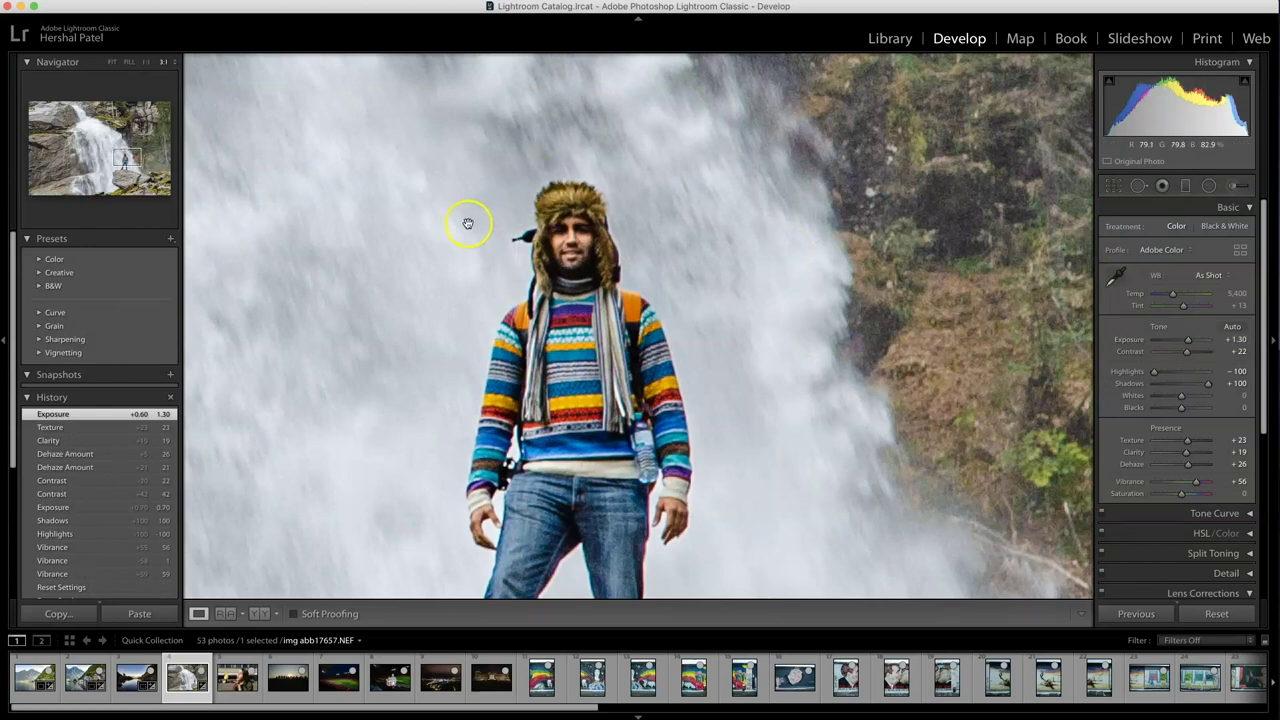
{"action": "left_click_drag", "start_coordinate": [468, 223], "coordinate": [615, 280]}
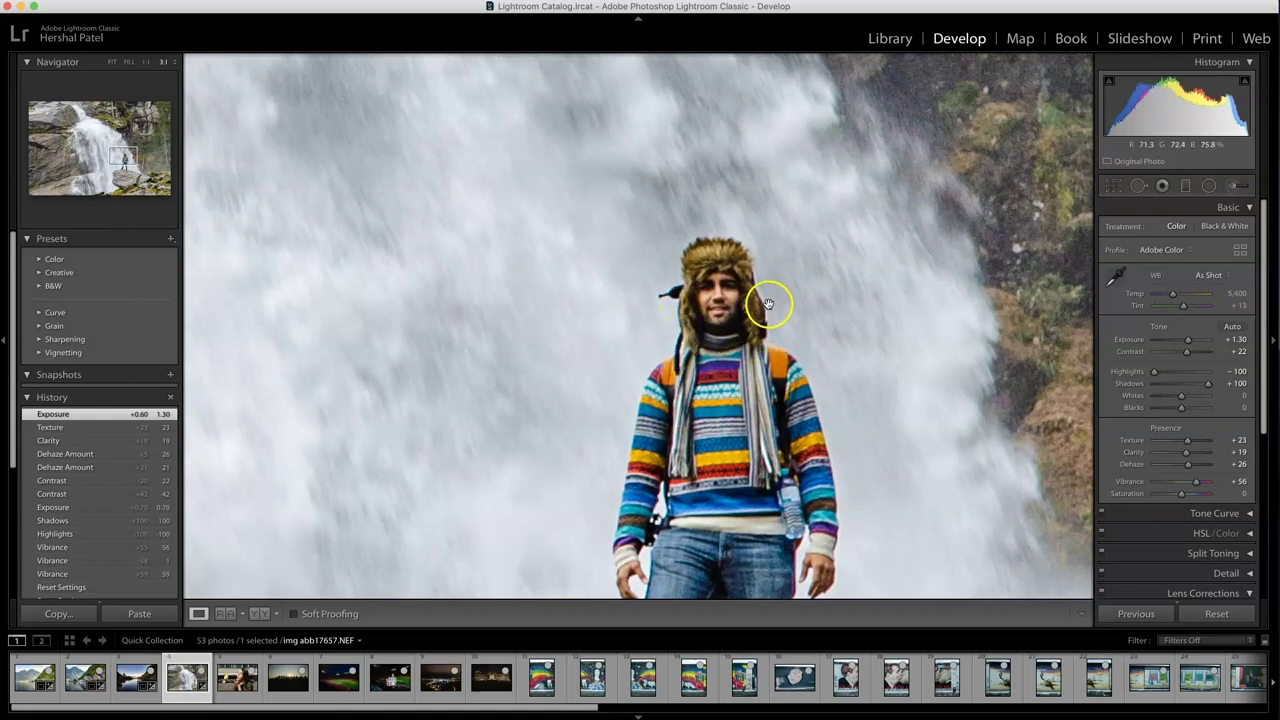
{"action": "left_click_drag", "start_coordinate": [761, 273], "coordinate": [741, 277]}
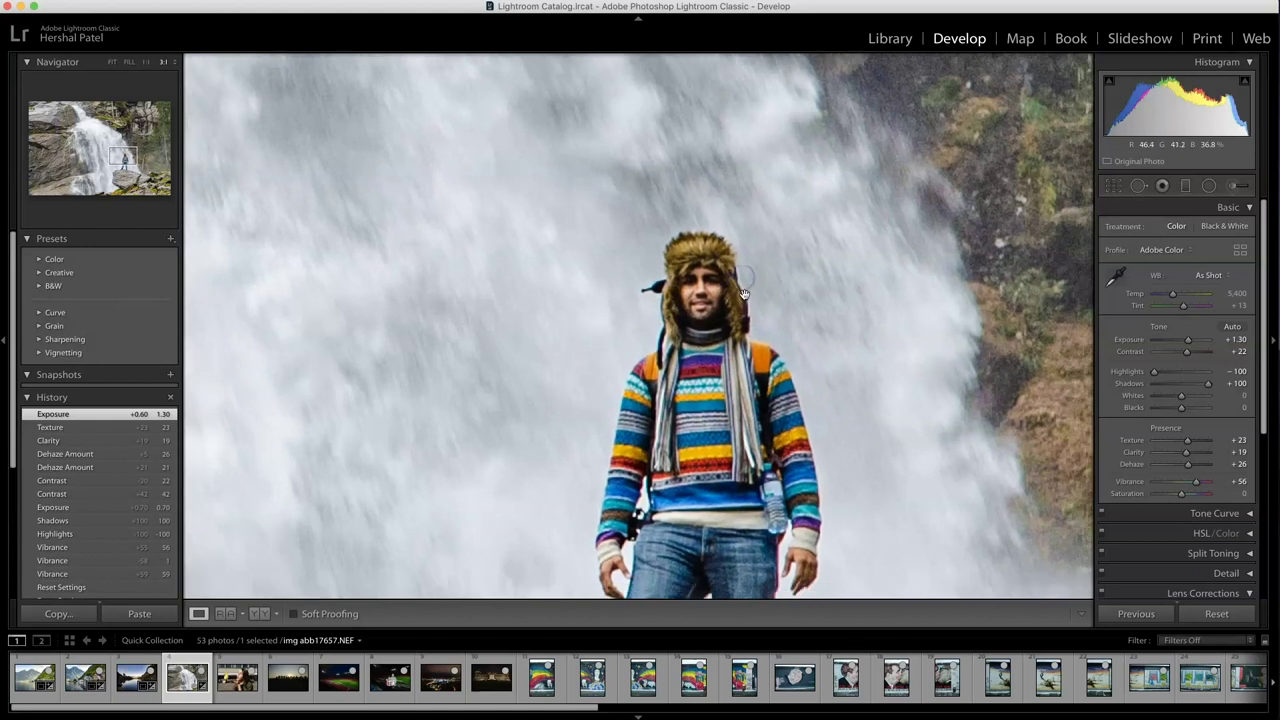
Try manual Defringe with purple Amount 12 and green Amount 11, and reset both amounts to 0.
{"action": "scroll", "coordinate": [1134, 537], "scroll_direction": "down", "scroll_amount": 5}
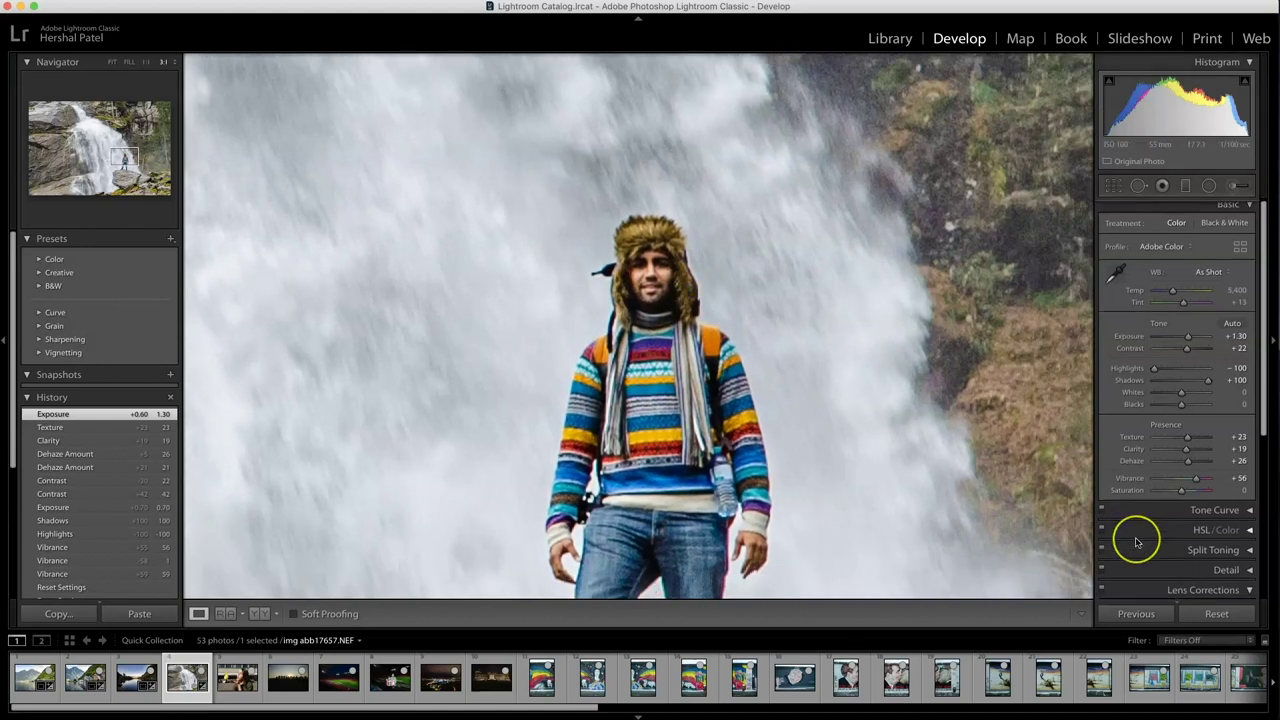
{"action": "left_click", "coordinate": [1184, 468]}
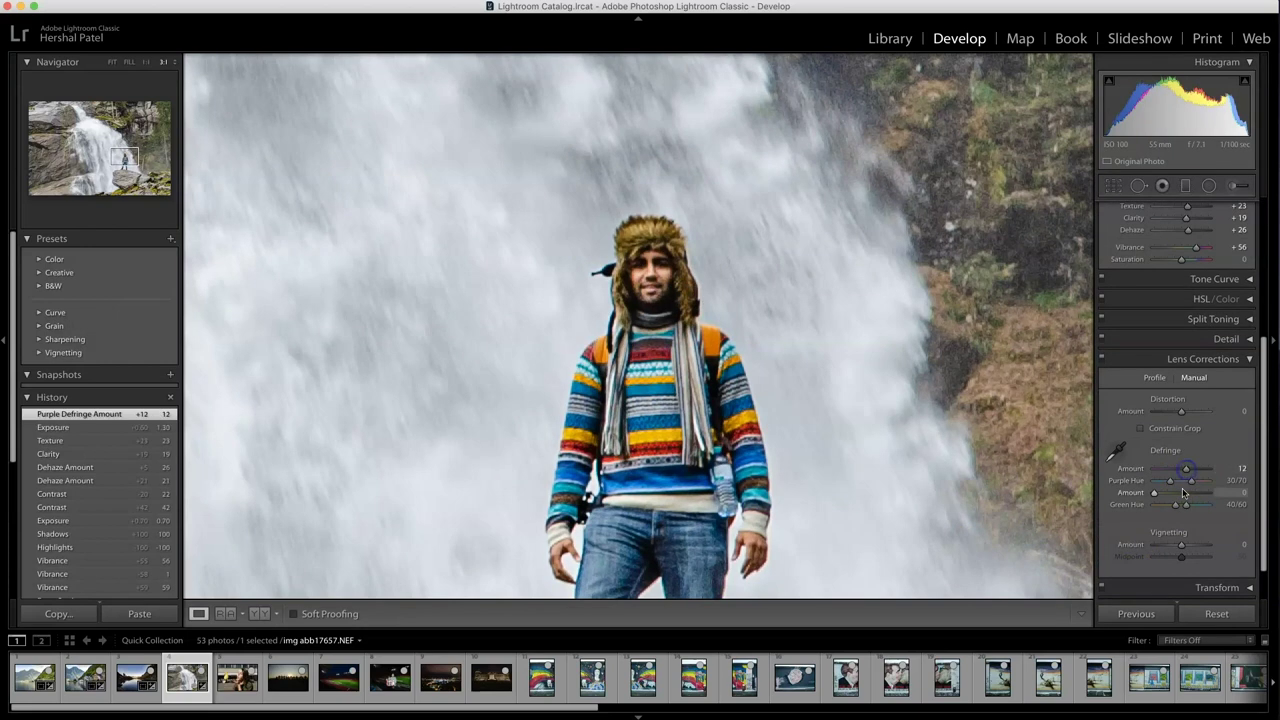
{"action": "left_click", "coordinate": [1184, 493]}
{"action": "double_click", "coordinate": [1182, 468]}
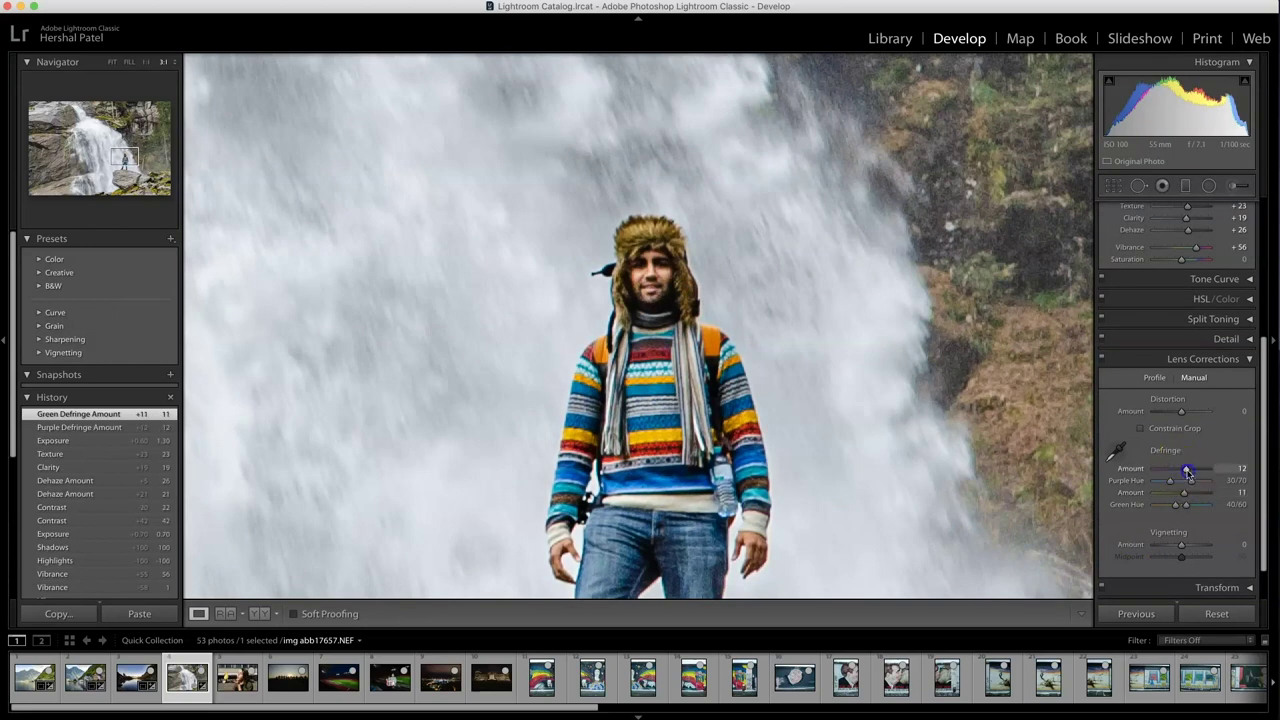
{"action": "double_click", "coordinate": [1135, 492]}
Enable Remove Chromatic Aberration in the lens profile corrections and check the person's outline enlarged.
{"action": "left_click", "coordinate": [1155, 377]}
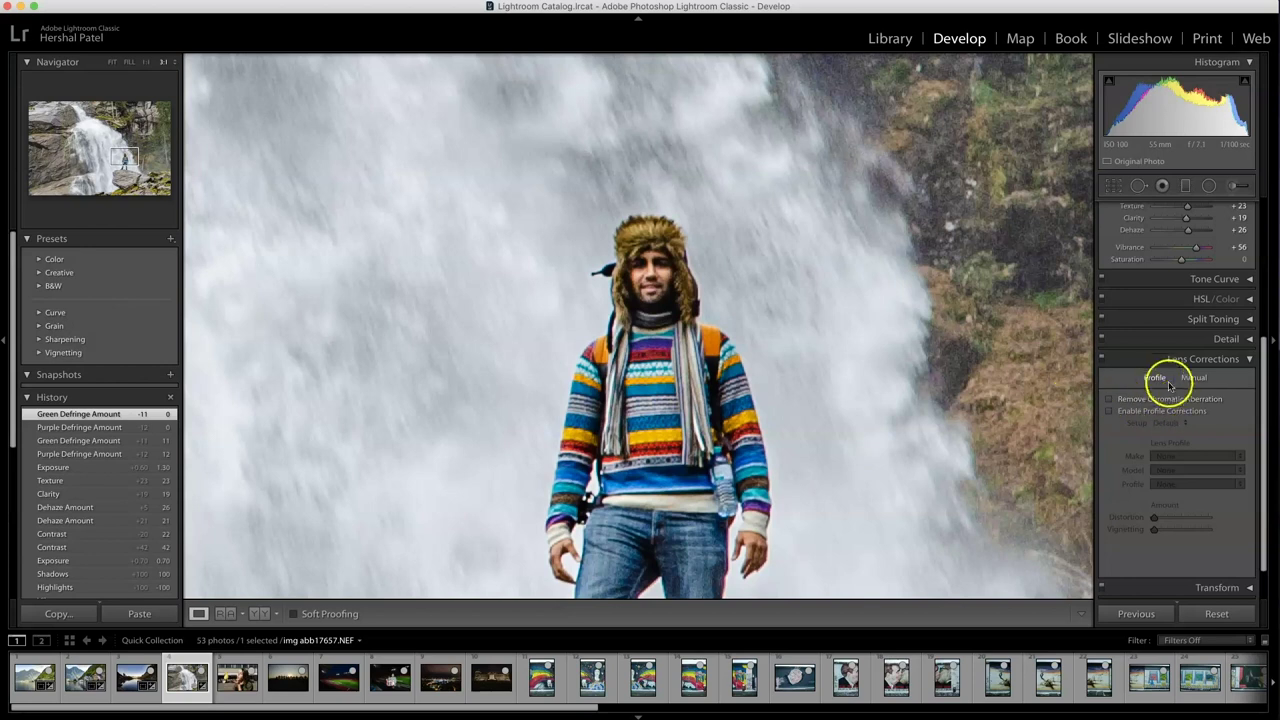
{"action": "left_click", "coordinate": [1142, 401]}
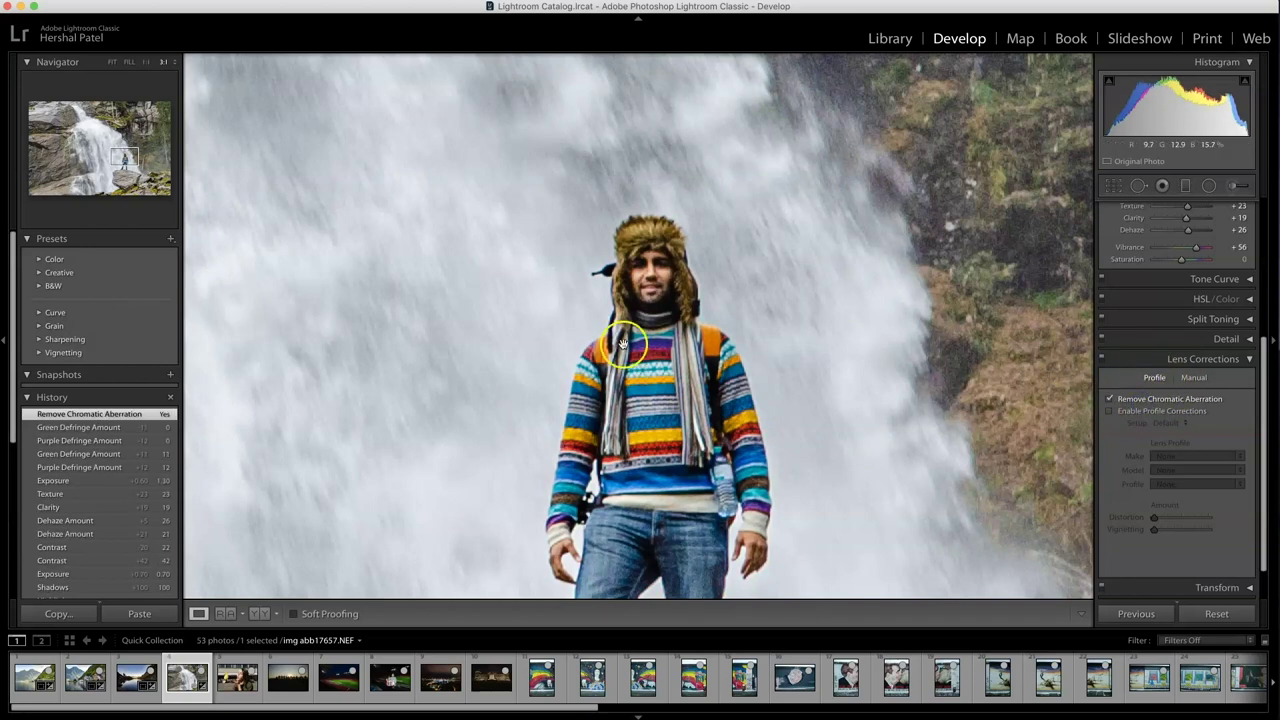
{"action": "left_click_drag", "start_coordinate": [613, 345], "coordinate": [860, 287]}
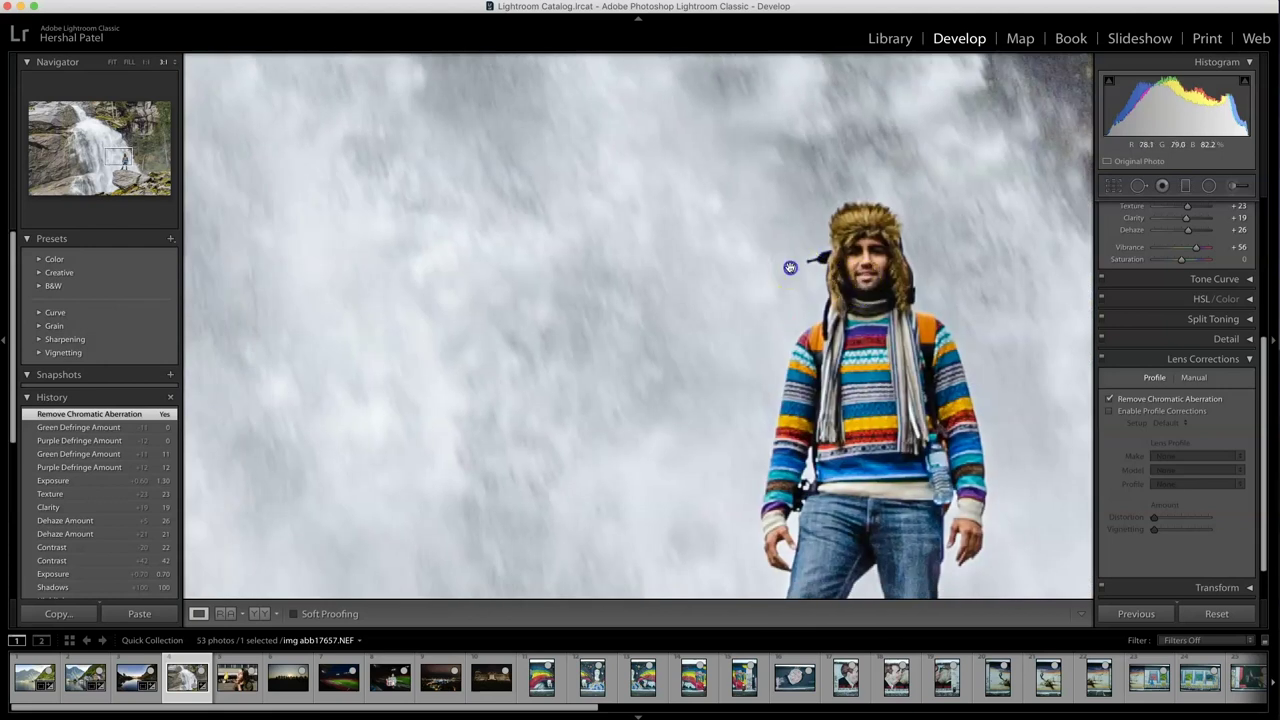
{"action": "left_click", "coordinate": [793, 270]}
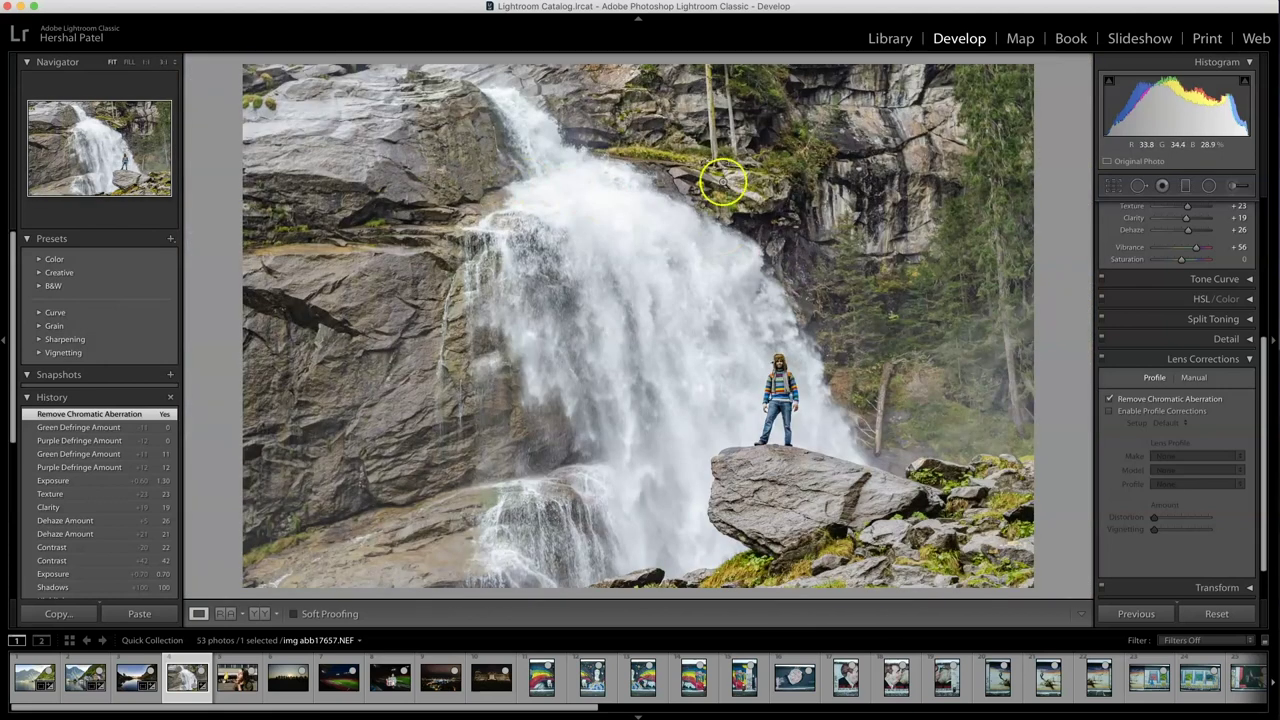
Compare the jeans and rock edges up close with Remove Chromatic Aberration off and on, leaving it enabled.
{"action": "left_click", "coordinate": [796, 460]}
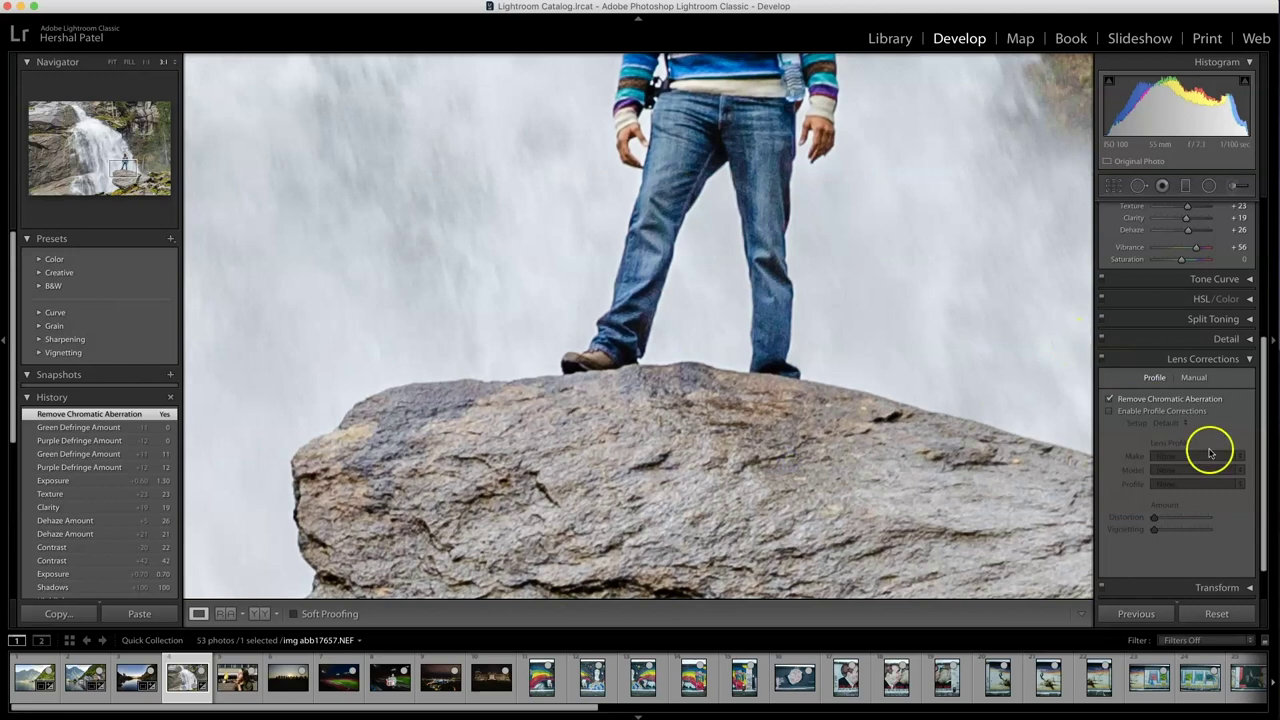
{"action": "left_click", "coordinate": [1166, 399]}
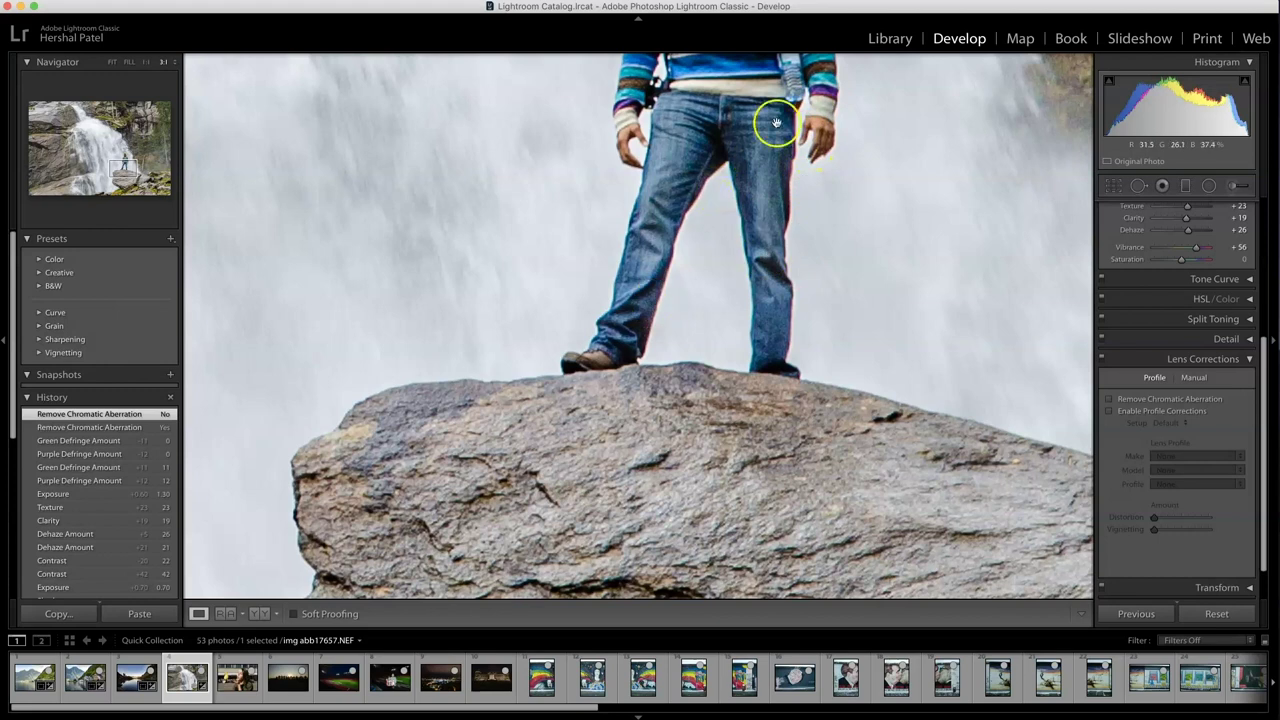
{"action": "left_click", "coordinate": [1134, 397]}
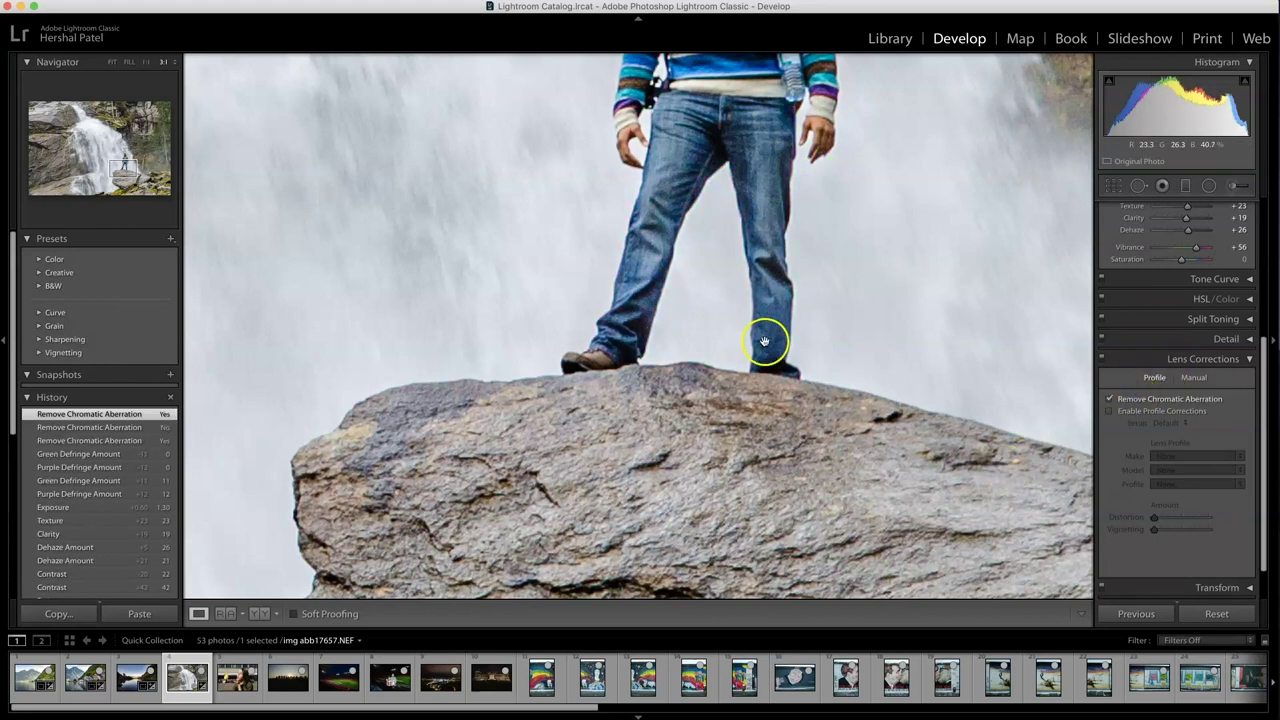
{"action": "left_click_drag", "start_coordinate": [394, 408], "coordinate": [686, 263]}
{"action": "left_click", "coordinate": [1166, 399]}
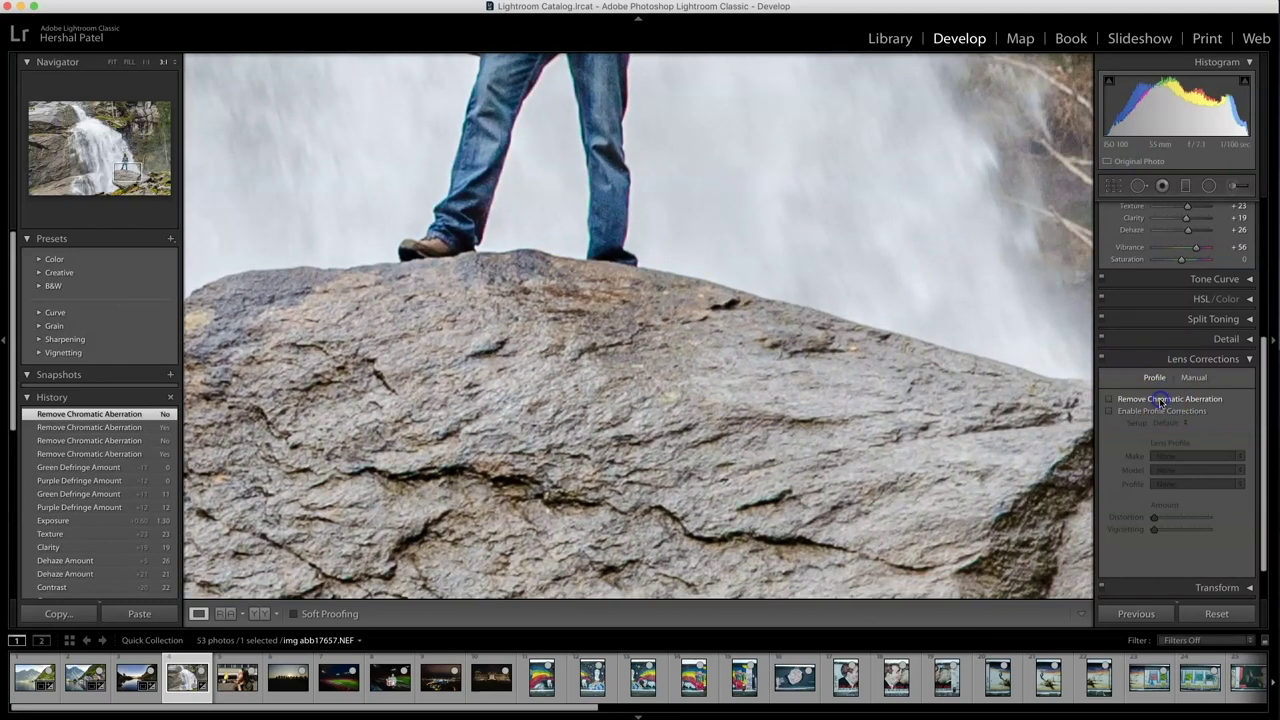
{"action": "left_click", "coordinate": [1146, 400]}
{"action": "left_click_drag", "start_coordinate": [689, 369], "coordinate": [1083, 357]}
{"action": "left_click", "coordinate": [898, 363]}
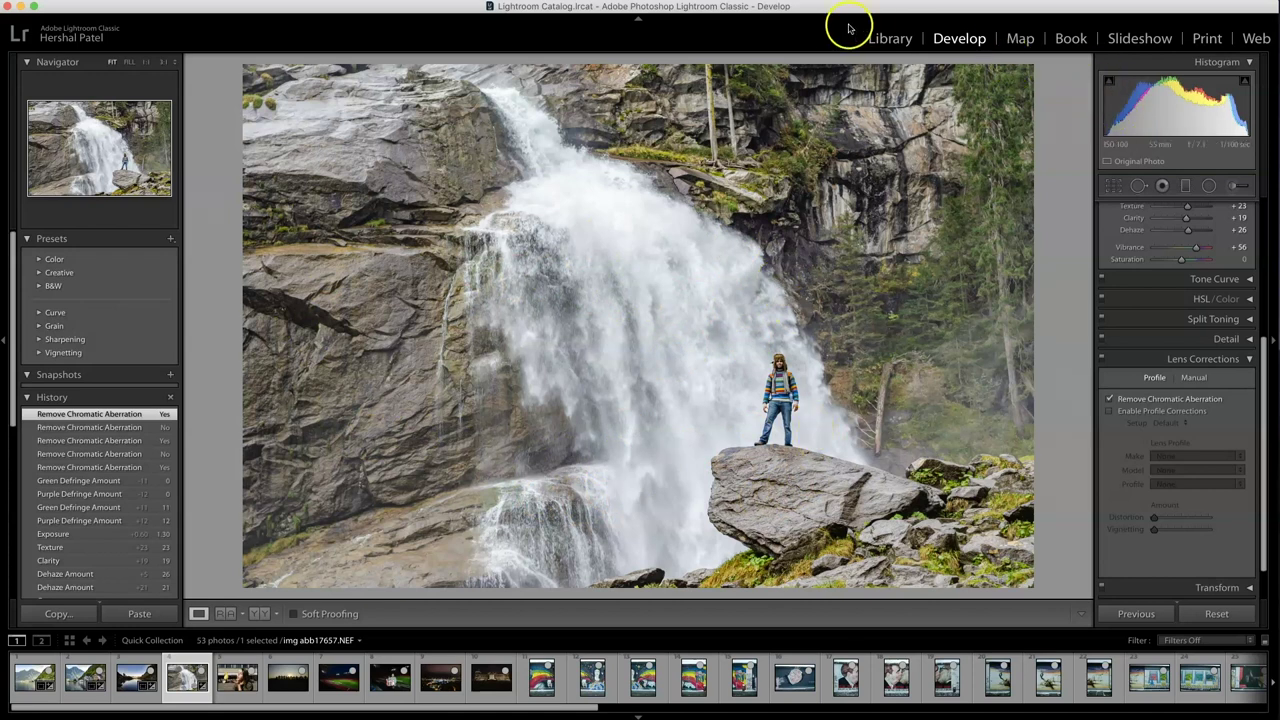
{"action": "left_click", "coordinate": [776, 400]}
{"action": "left_click_drag", "start_coordinate": [755, 410], "coordinate": [774, 357]}
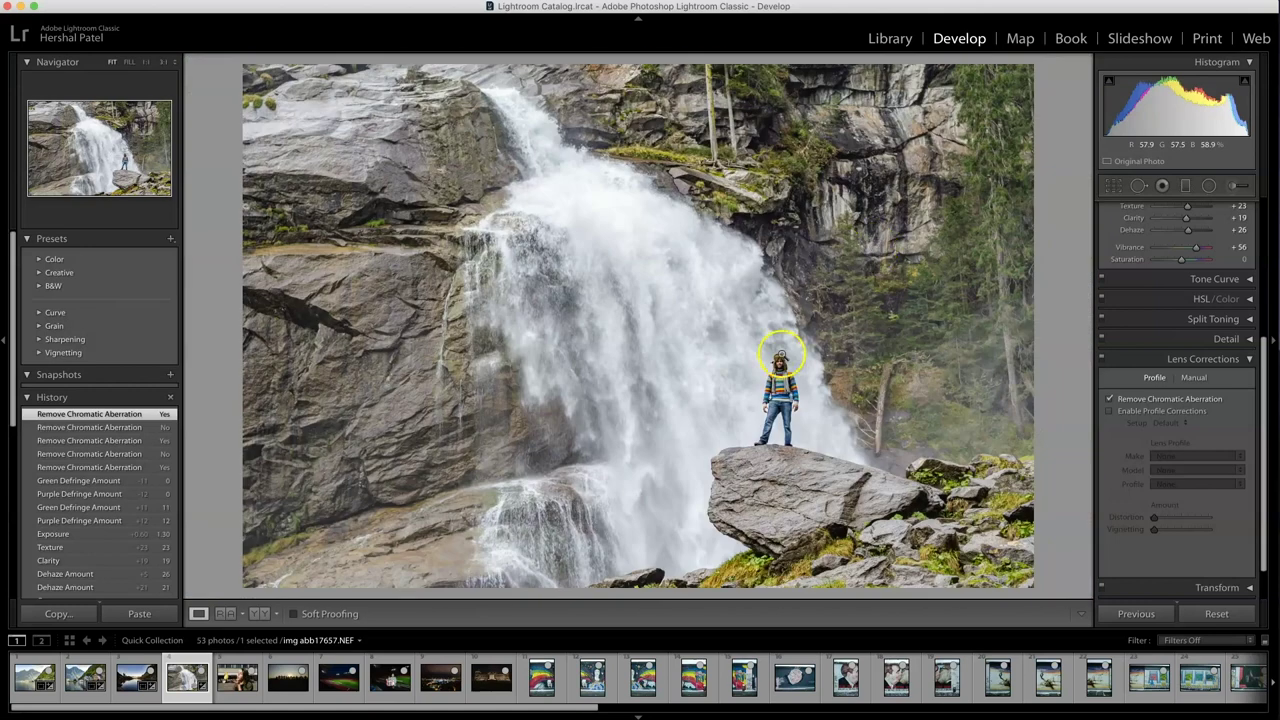
Straighten the waterfall photo with a crop angle of 0.26 and apply the crop.
{"action": "scroll", "coordinate": [1124, 197], "scroll_direction": "up", "scroll_amount": 5}
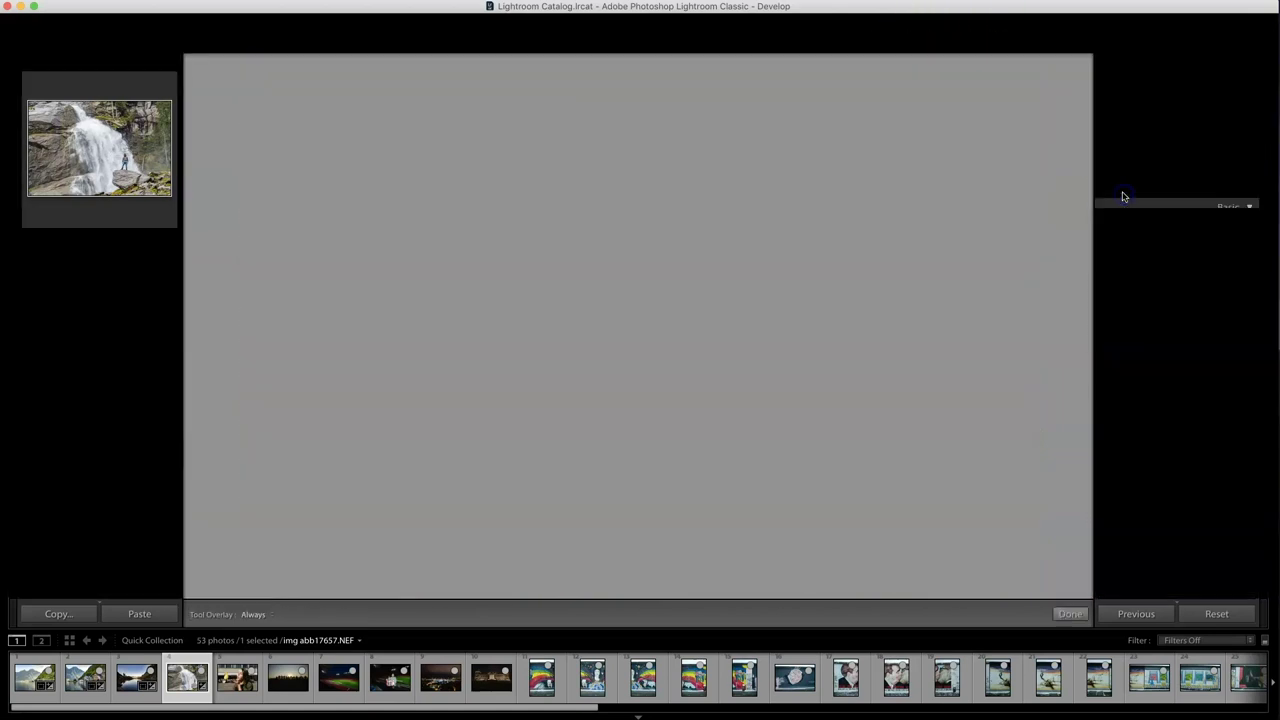
{"action": "left_click", "coordinate": [1116, 190]}
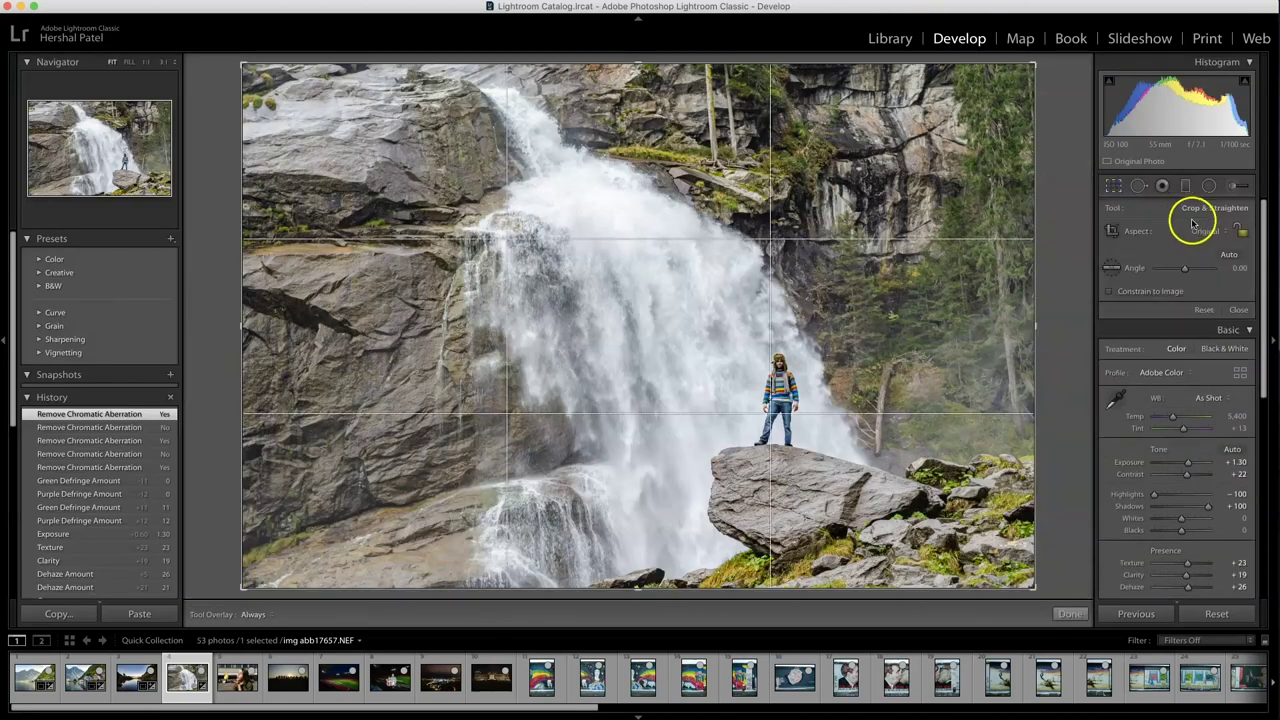
{"action": "left_click", "coordinate": [1240, 268]}
{"action": "left_click_drag", "start_coordinate": [1240, 268], "coordinate": [1242, 268]}
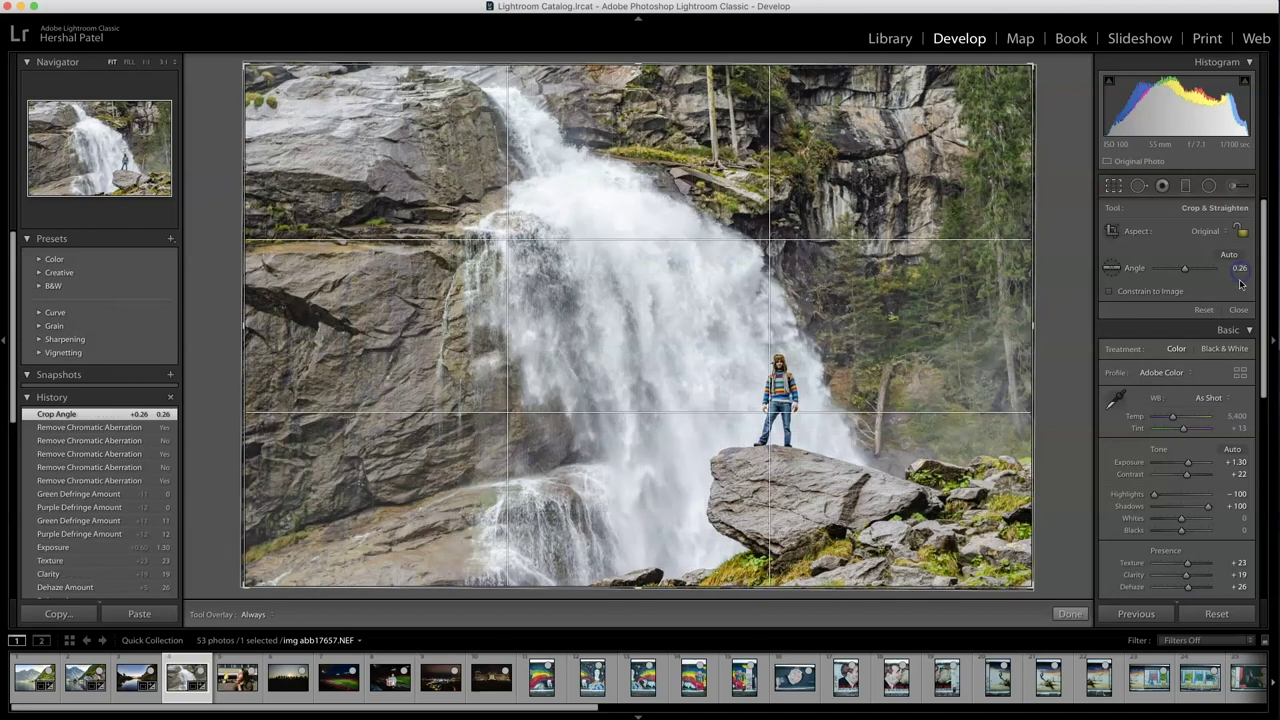
{"action": "left_click", "coordinate": [1070, 616]}
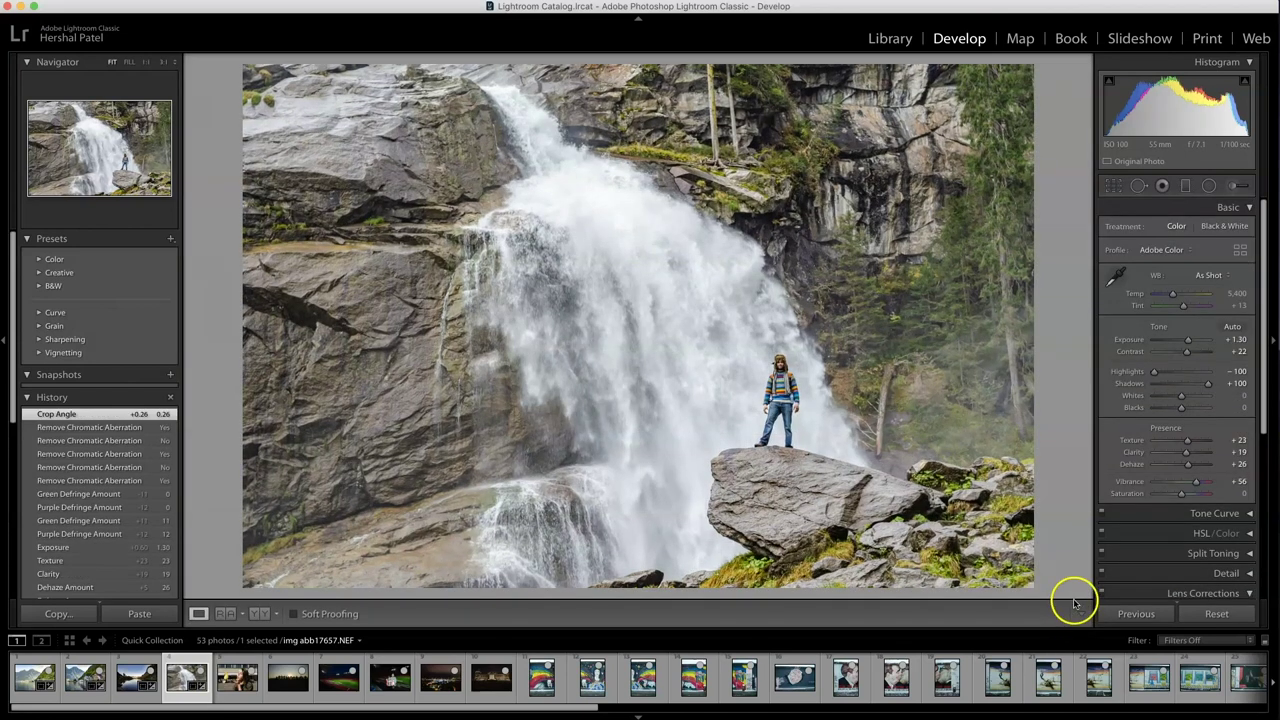
Return to the Library grid and open the fifth photo, the one of a woman.
{"action": "key", "text": "e"}
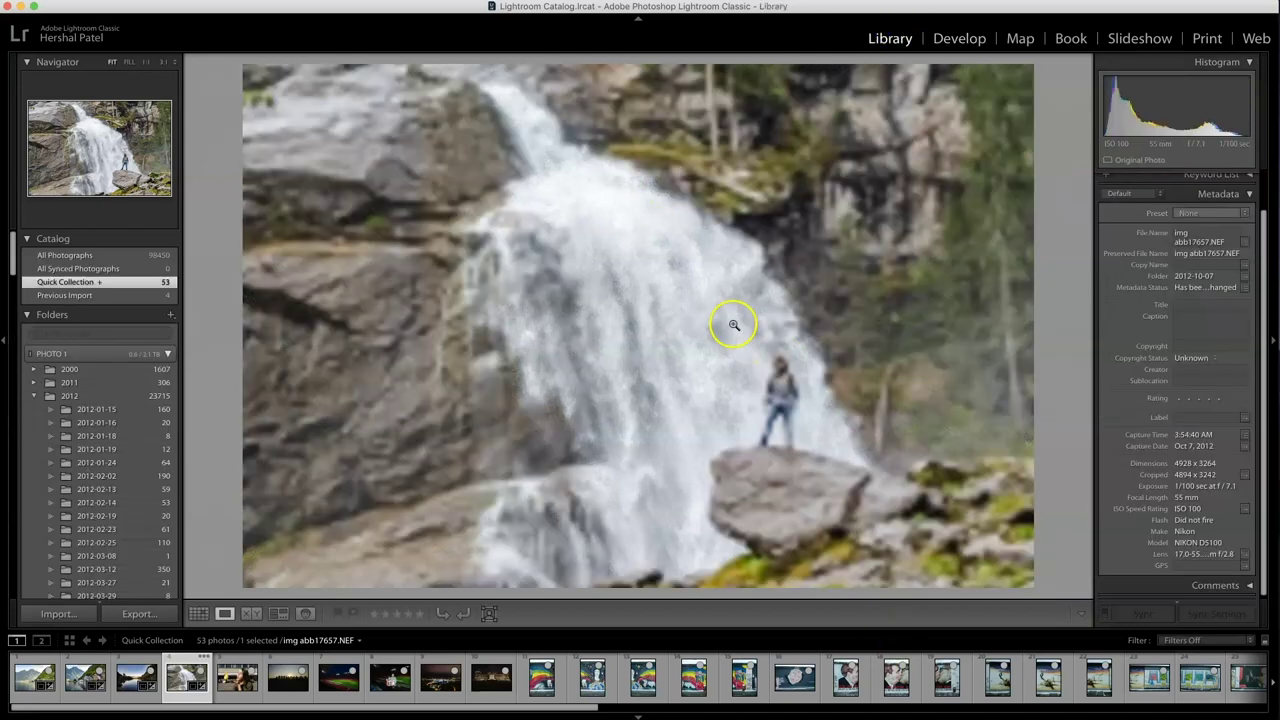
{"action": "key", "text": "g"}
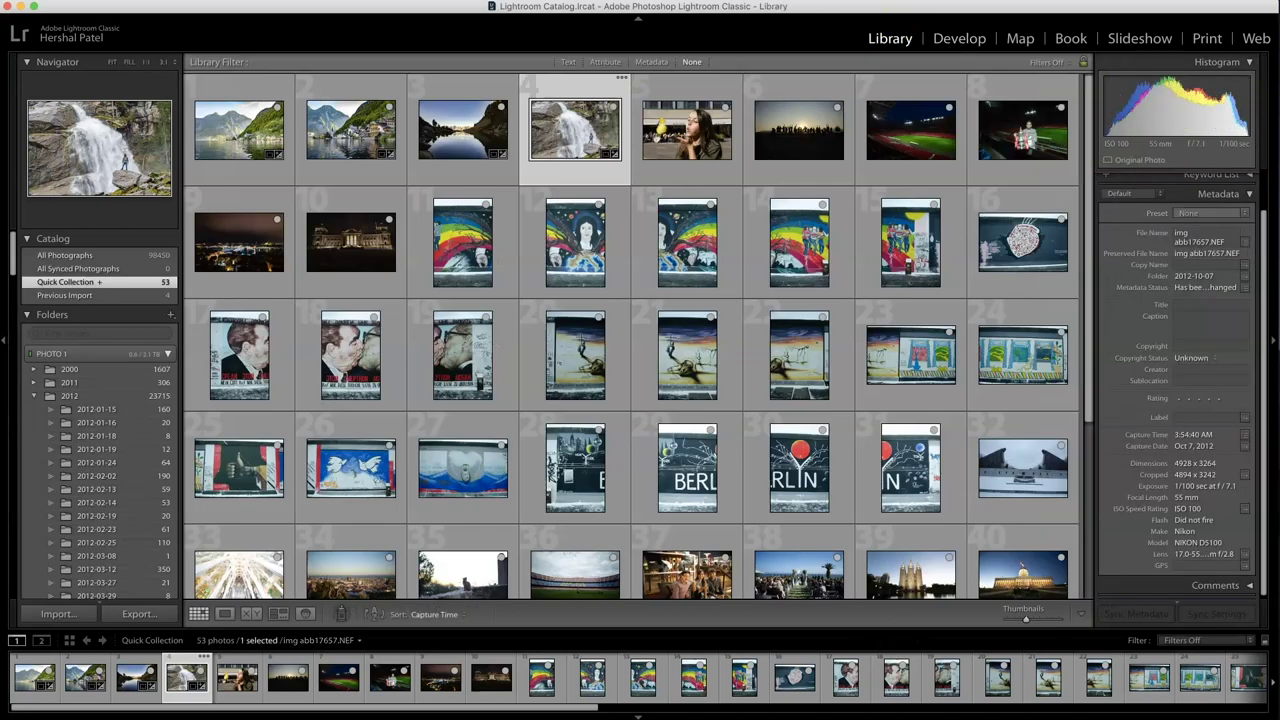
{"action": "double_click", "coordinate": [690, 128]}
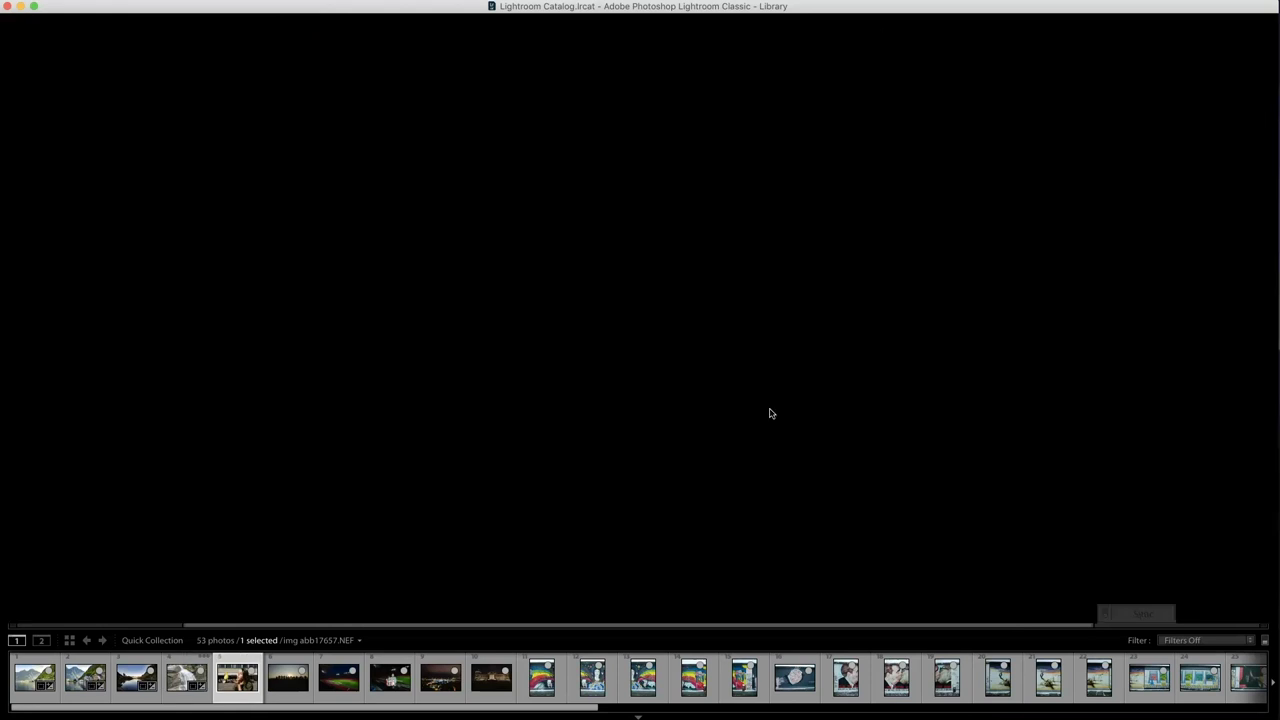
Check the metadata of the photo of the woman blowing petals in the Library and open the photo in Develop.
{"action": "key", "text": "d"}
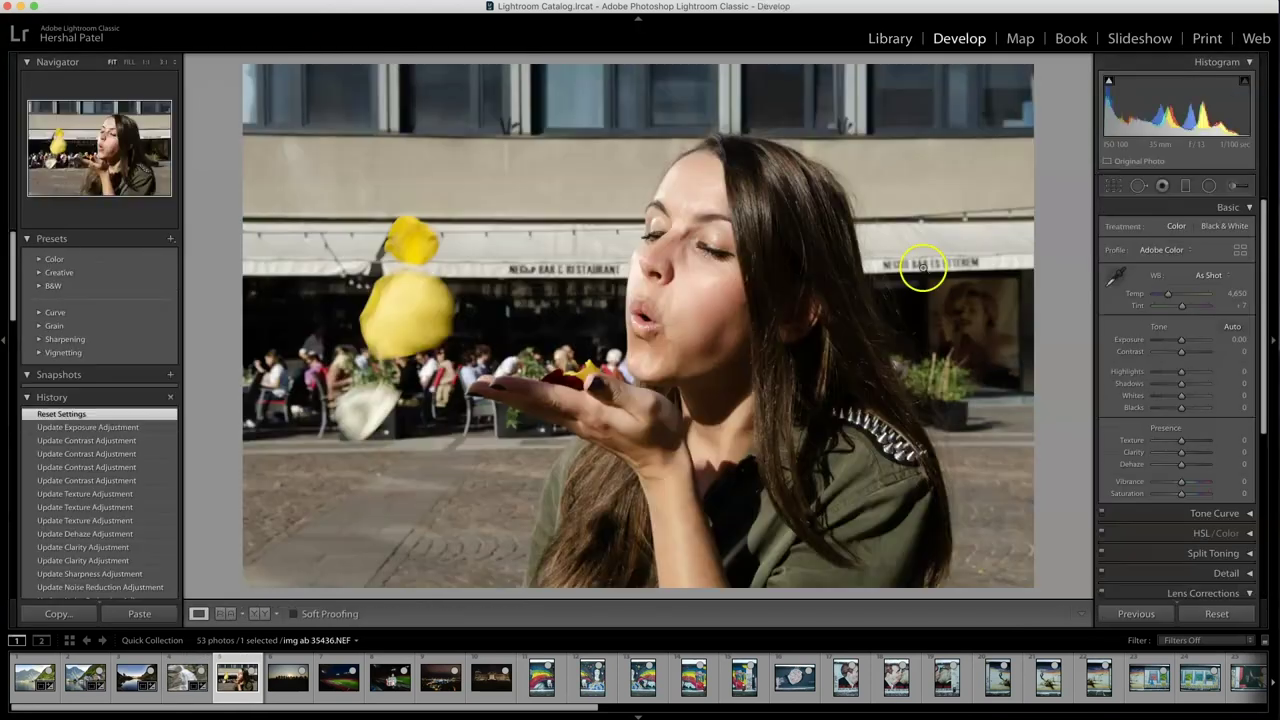
{"action": "left_click", "coordinate": [878, 37]}
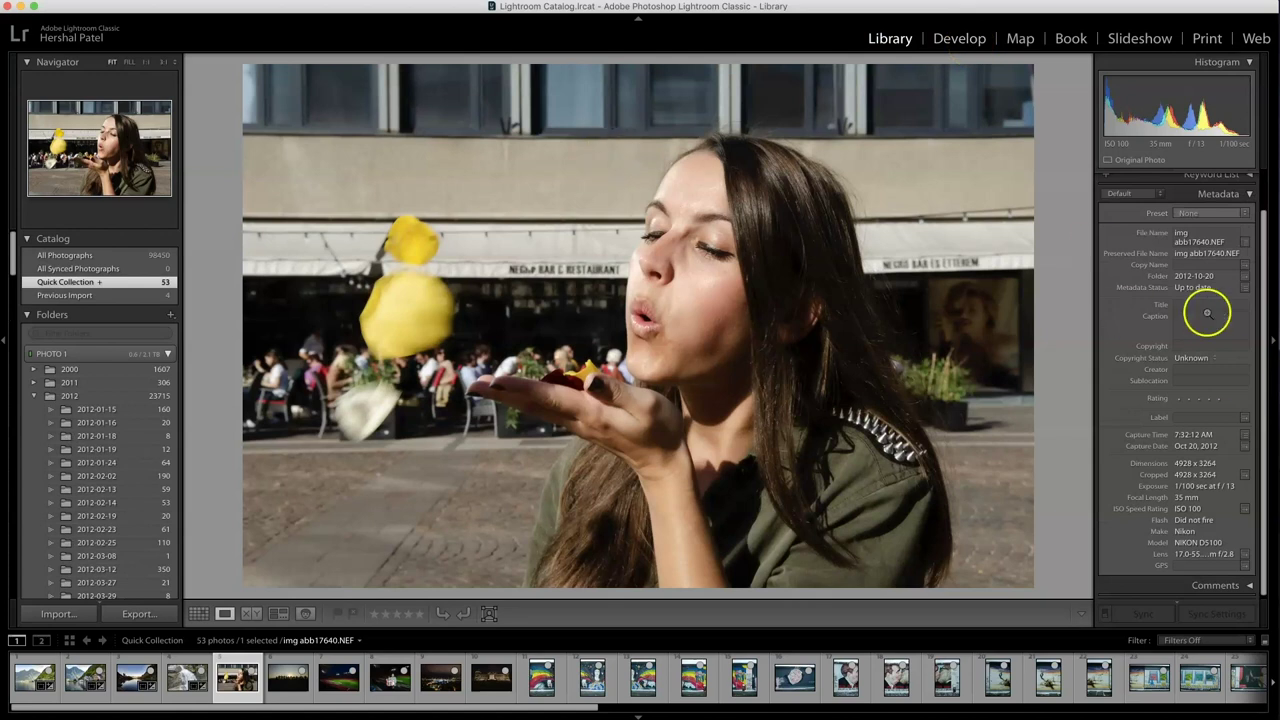
{"action": "left_click", "coordinate": [960, 36]}
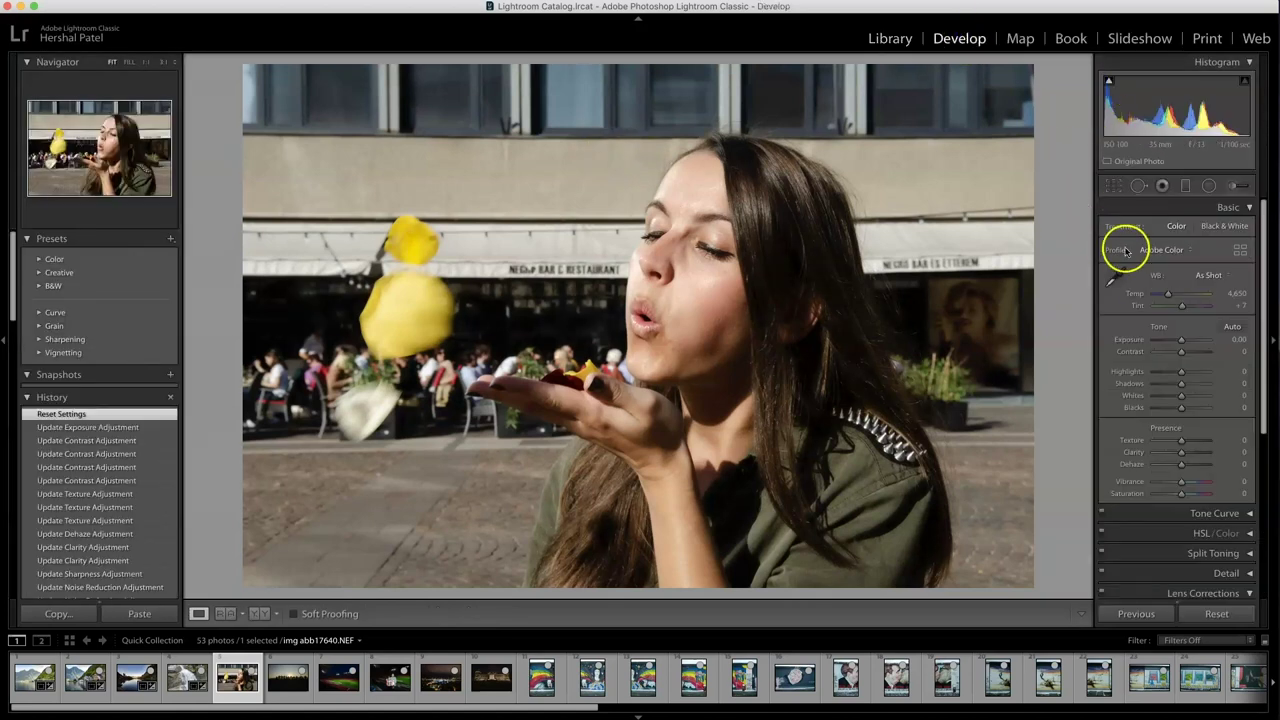
Straighten the photo of the woman with a crop angle of -0.12 and apply the crop.
{"action": "left_click", "coordinate": [1113, 185]}
{"action": "left_click", "coordinate": [1235, 267]}
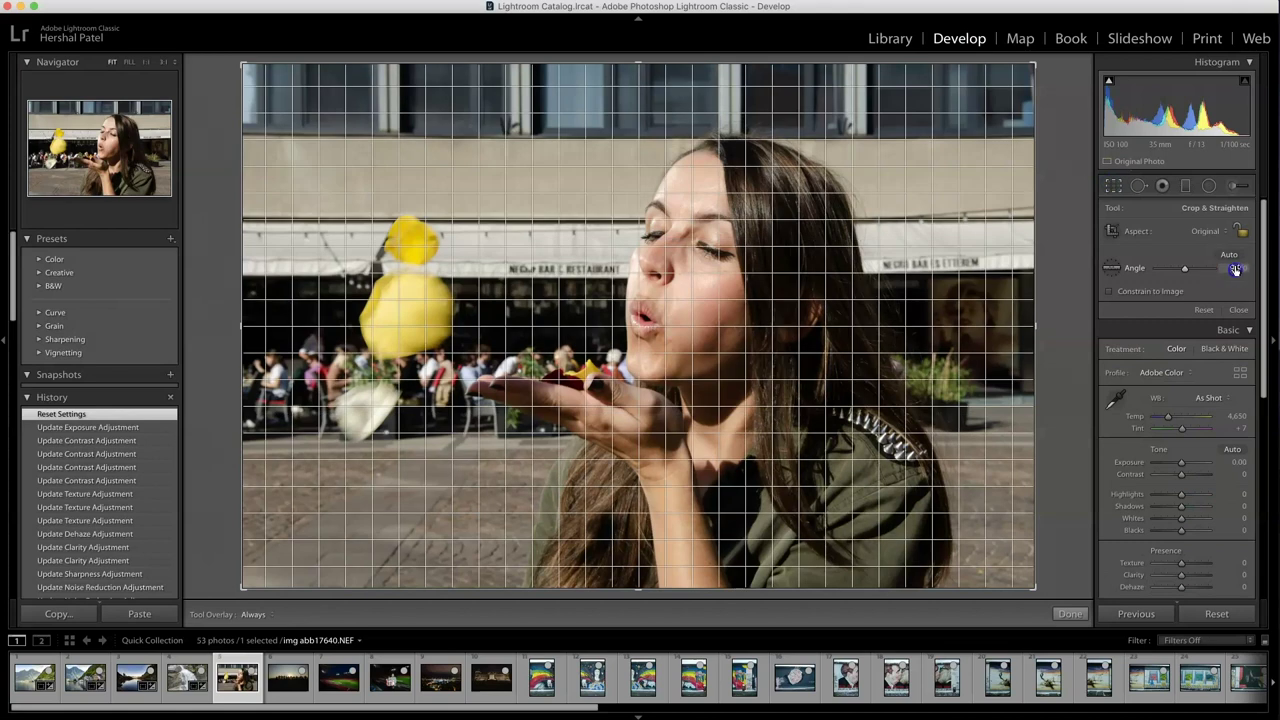
{"action": "key", "text": "Up"}
{"action": "key", "text": "Up"}
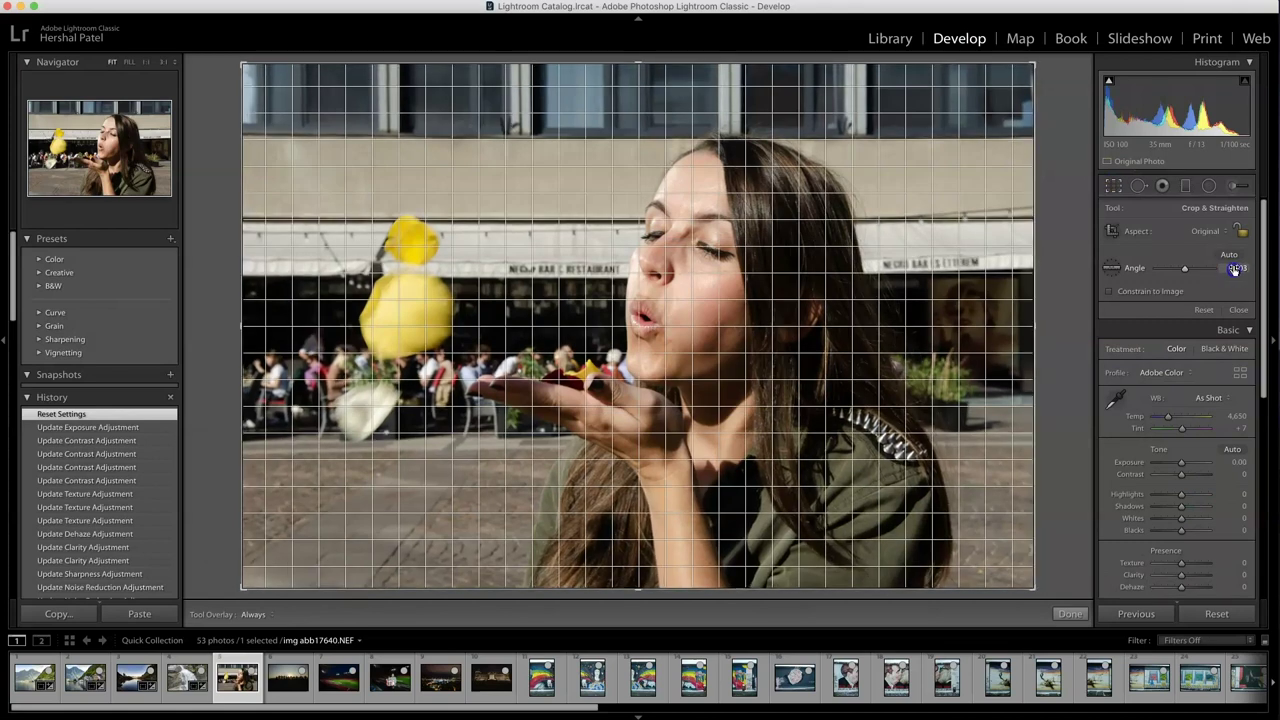
{"action": "key", "text": "Down"}
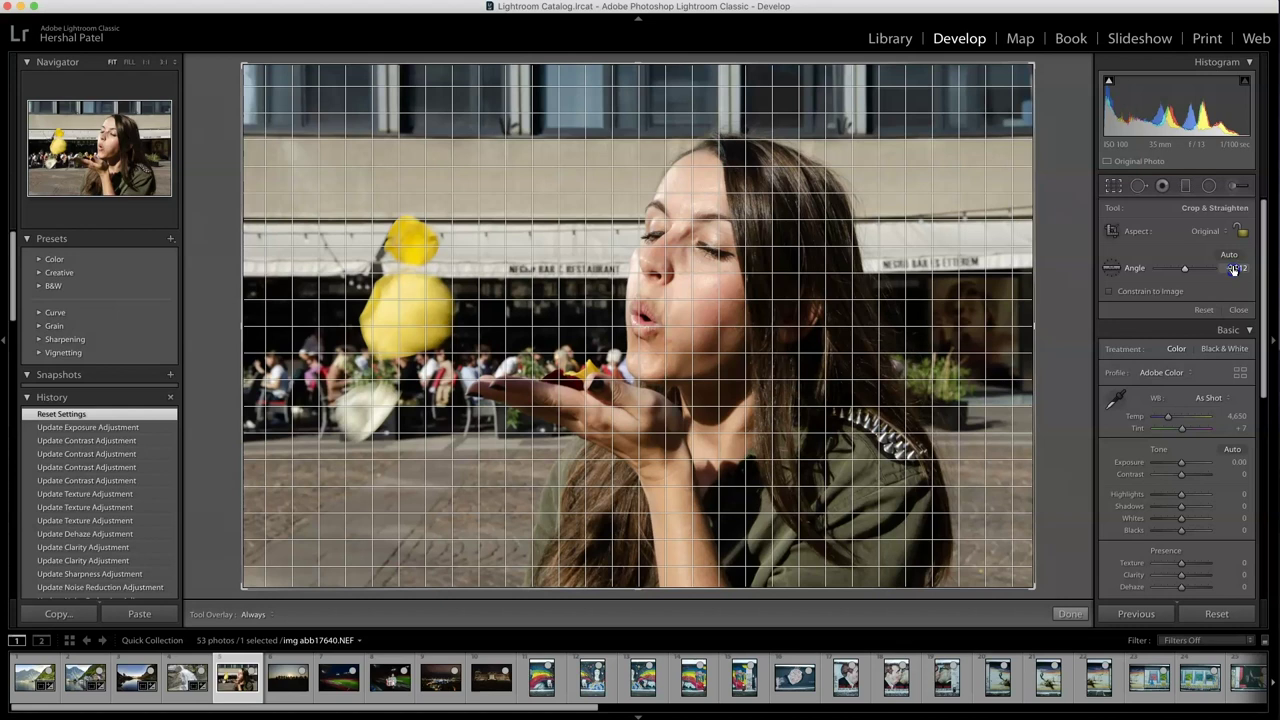
{"action": "key", "text": "Return"}
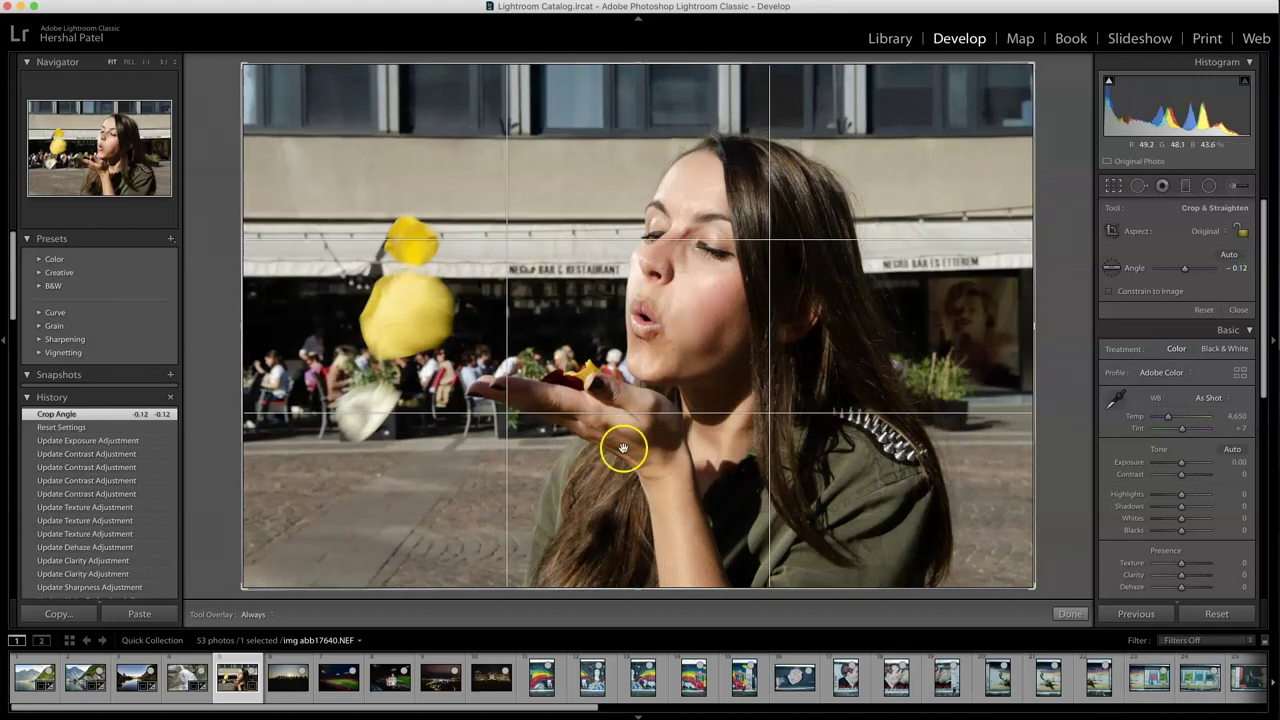
{"action": "left_click", "coordinate": [1070, 613]}
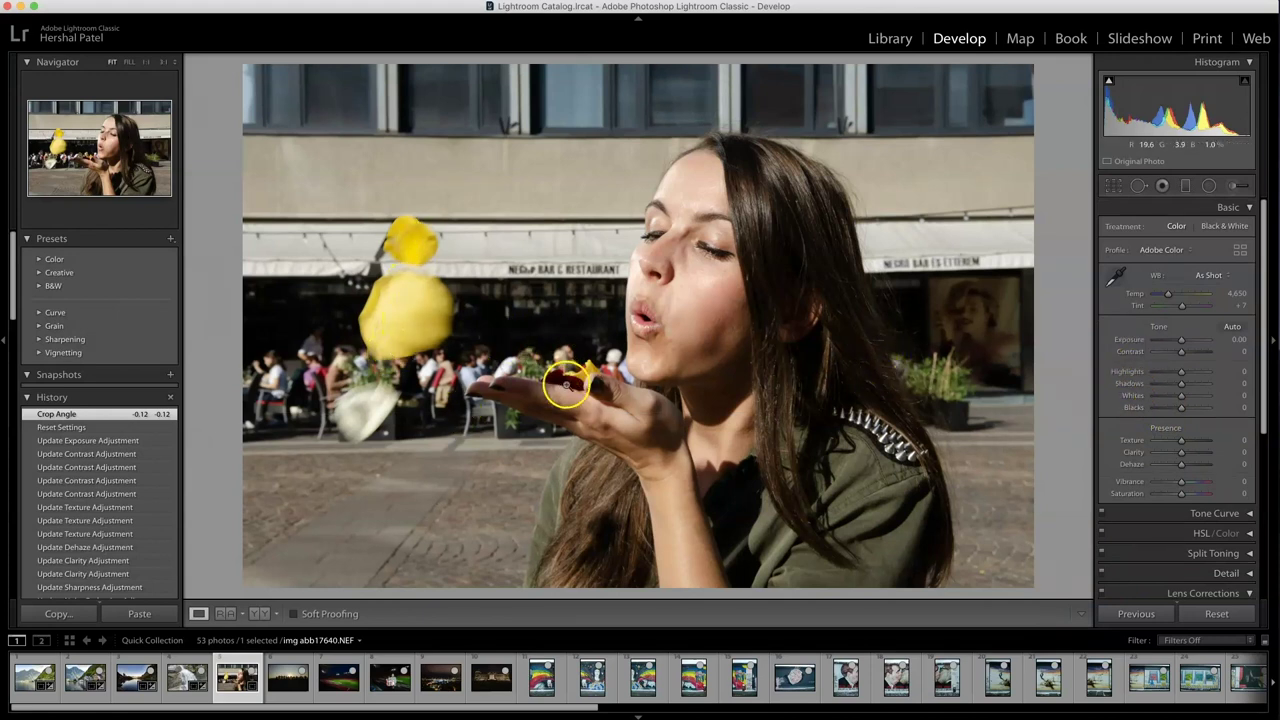
Examine the hand and the petals lying on it up close and return to the full photo.
{"action": "left_click", "coordinate": [599, 390]}
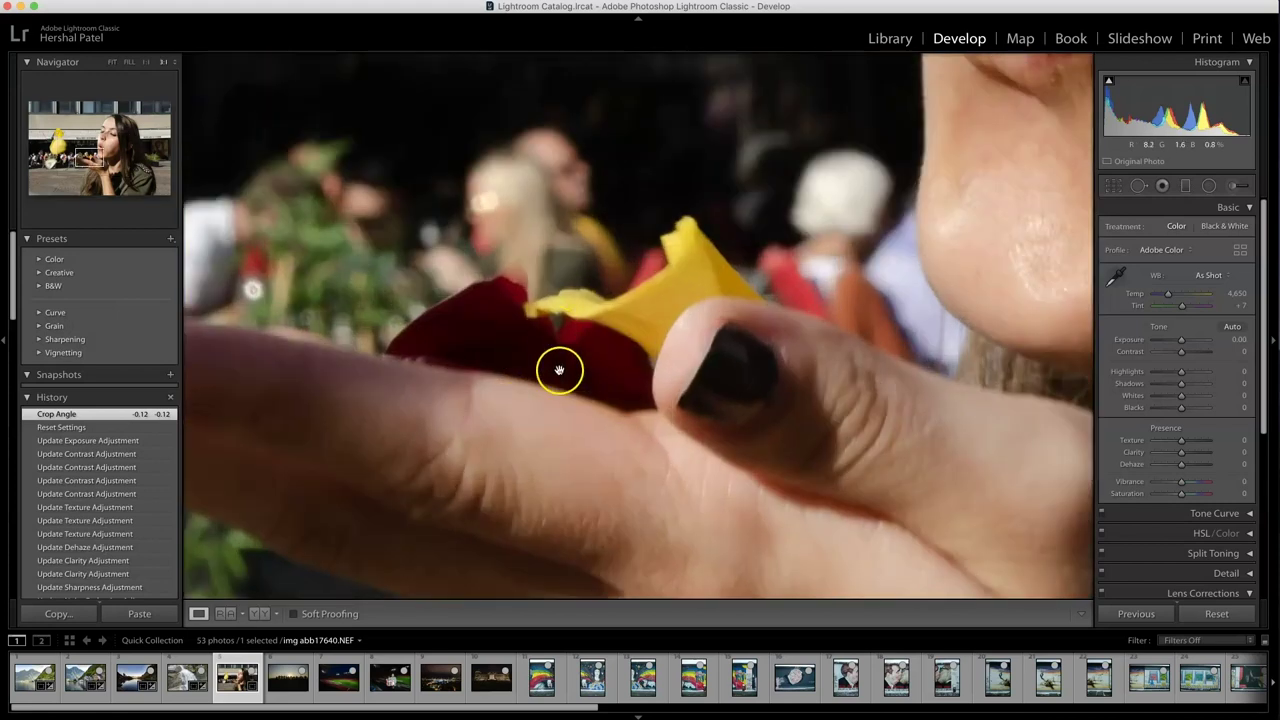
{"action": "left_click_drag", "start_coordinate": [560, 366], "coordinate": [627, 337]}
{"action": "left_click", "coordinate": [655, 384]}
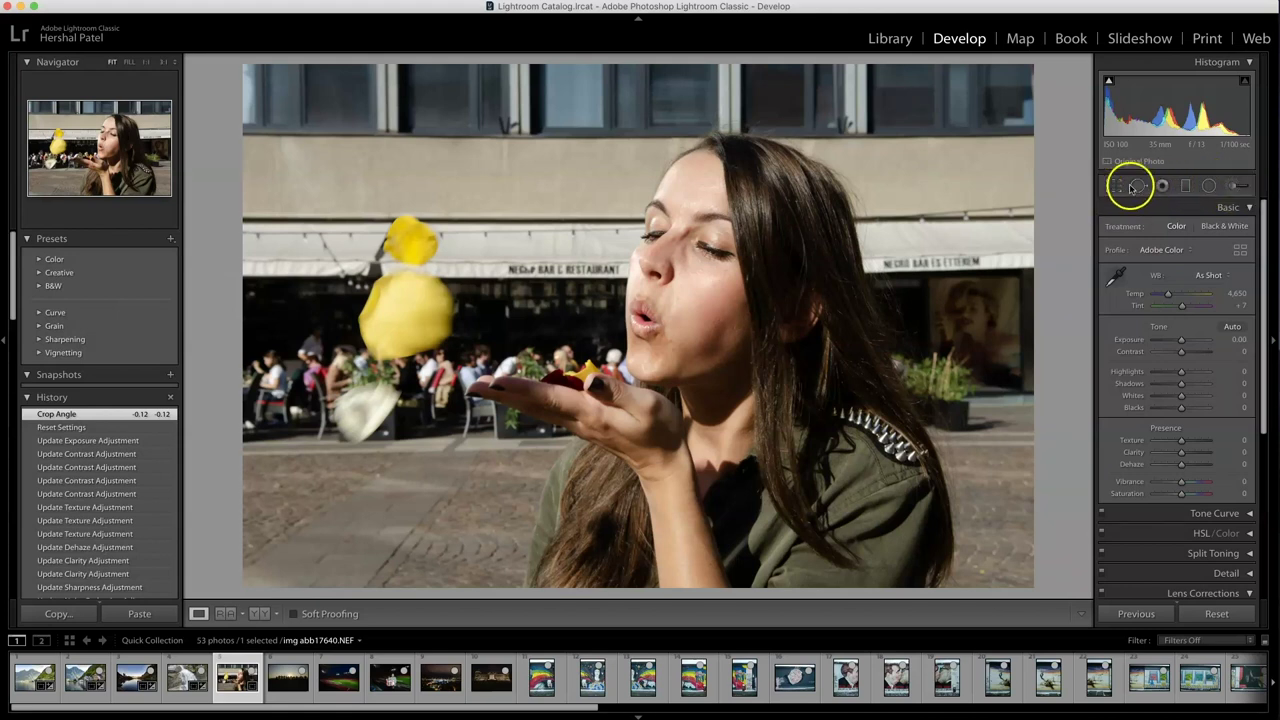
Paint over the whole photo with the Adjustment Brush at size 46.5 and feather 0, using Exposure -1.88, Clarity -100 and Saturation -100.
{"action": "left_click", "coordinate": [1113, 186]}
{"action": "left_click", "coordinate": [1230, 186]}
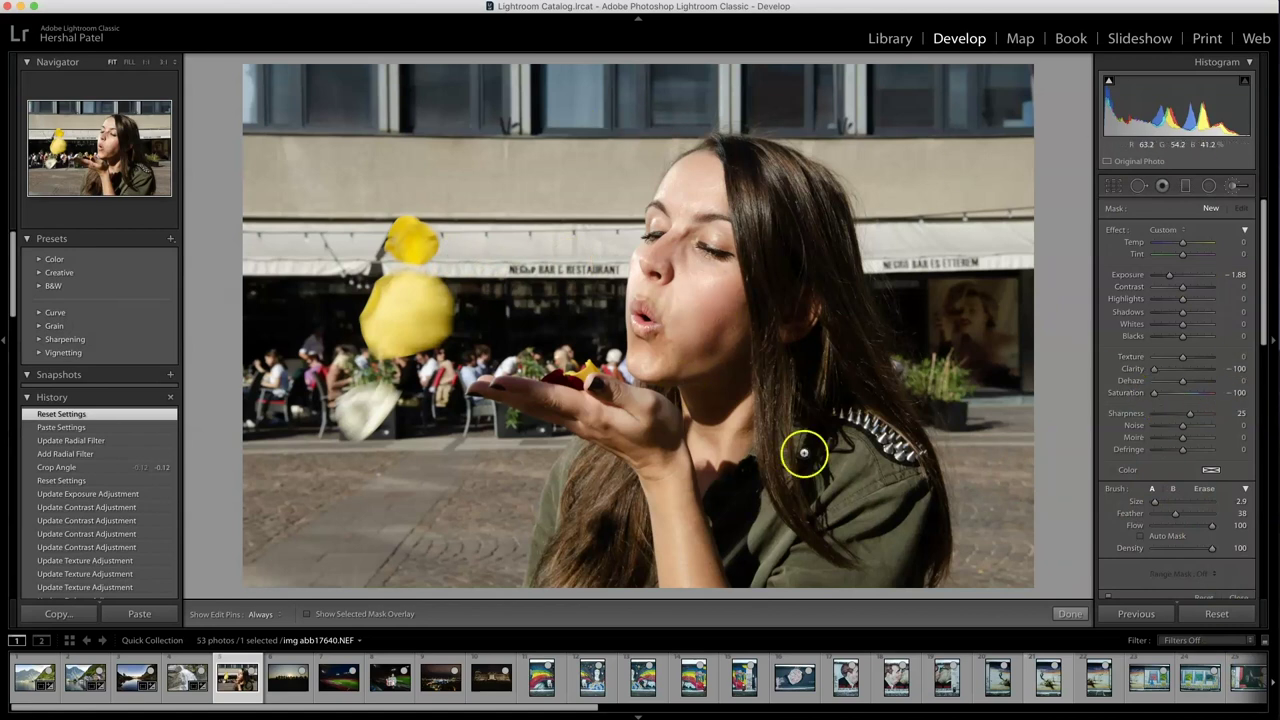
{"action": "scroll", "coordinate": [1111, 510], "scroll_direction": "down", "scroll_amount": 2}
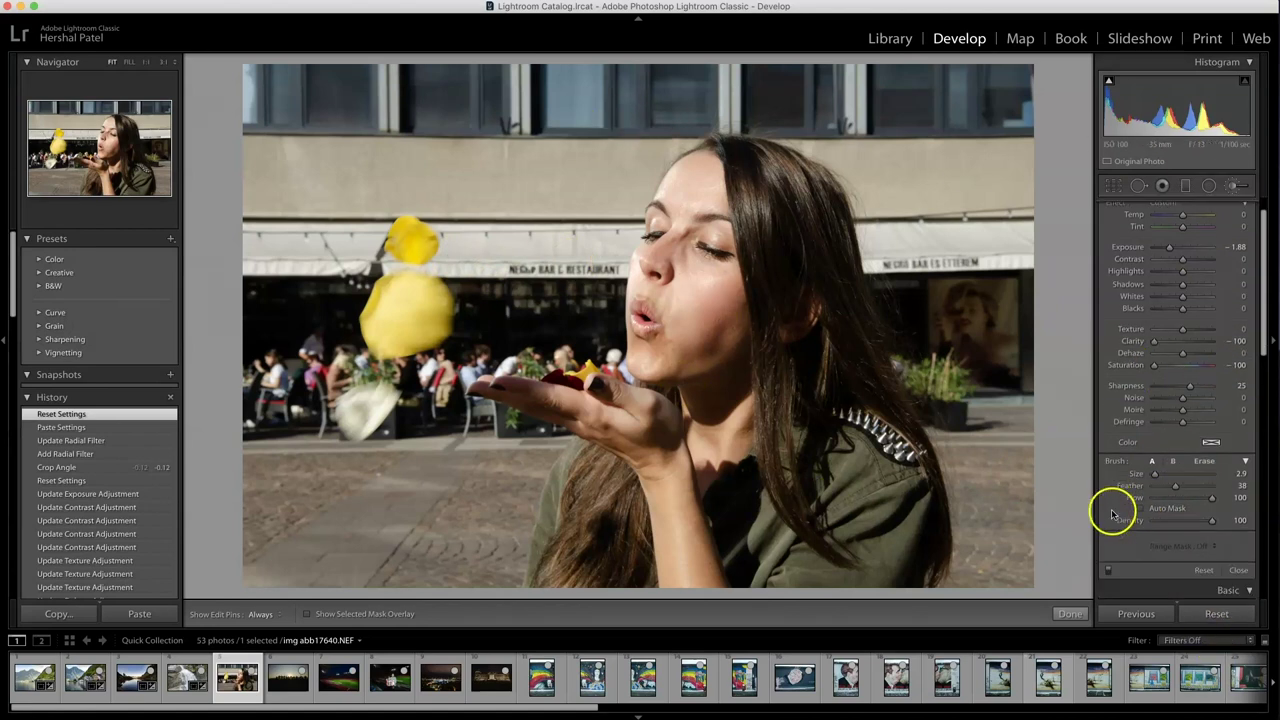
{"action": "left_click_drag", "start_coordinate": [1155, 473], "coordinate": [1214, 487]}
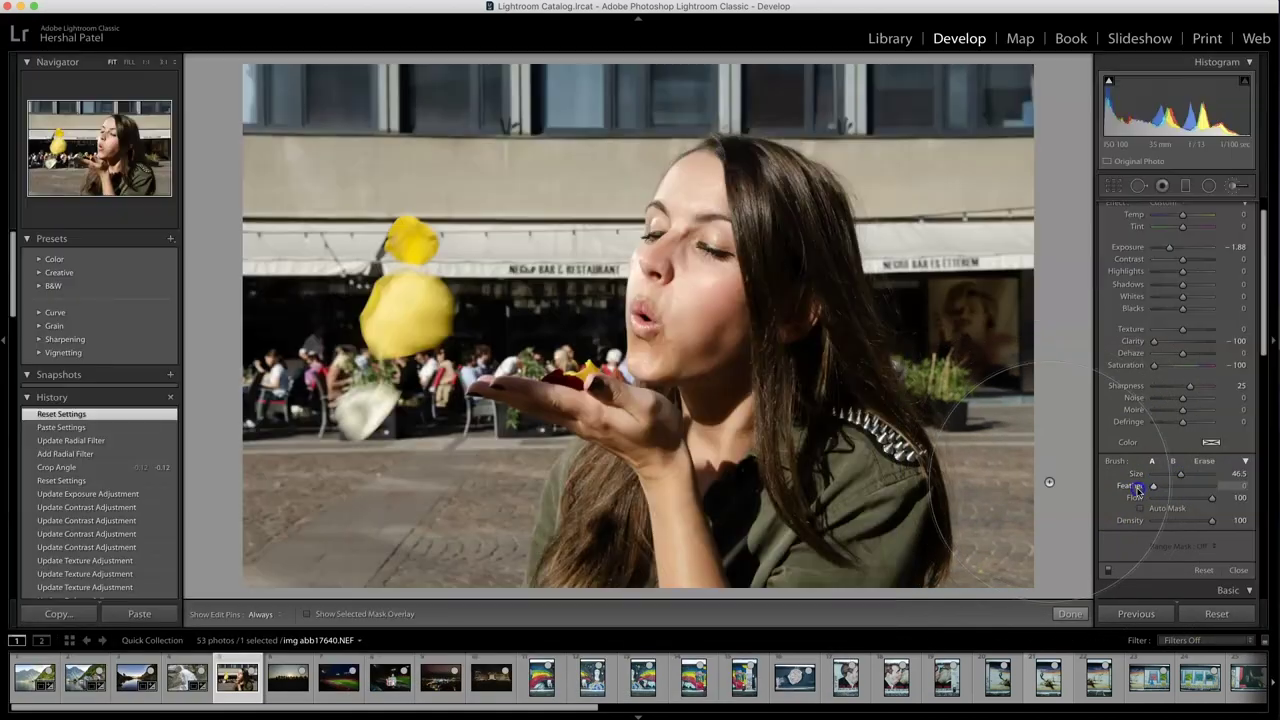
{"action": "left_click", "coordinate": [1152, 487]}
{"action": "left_click_drag", "start_coordinate": [1160, 368], "coordinate": [1169, 371]}
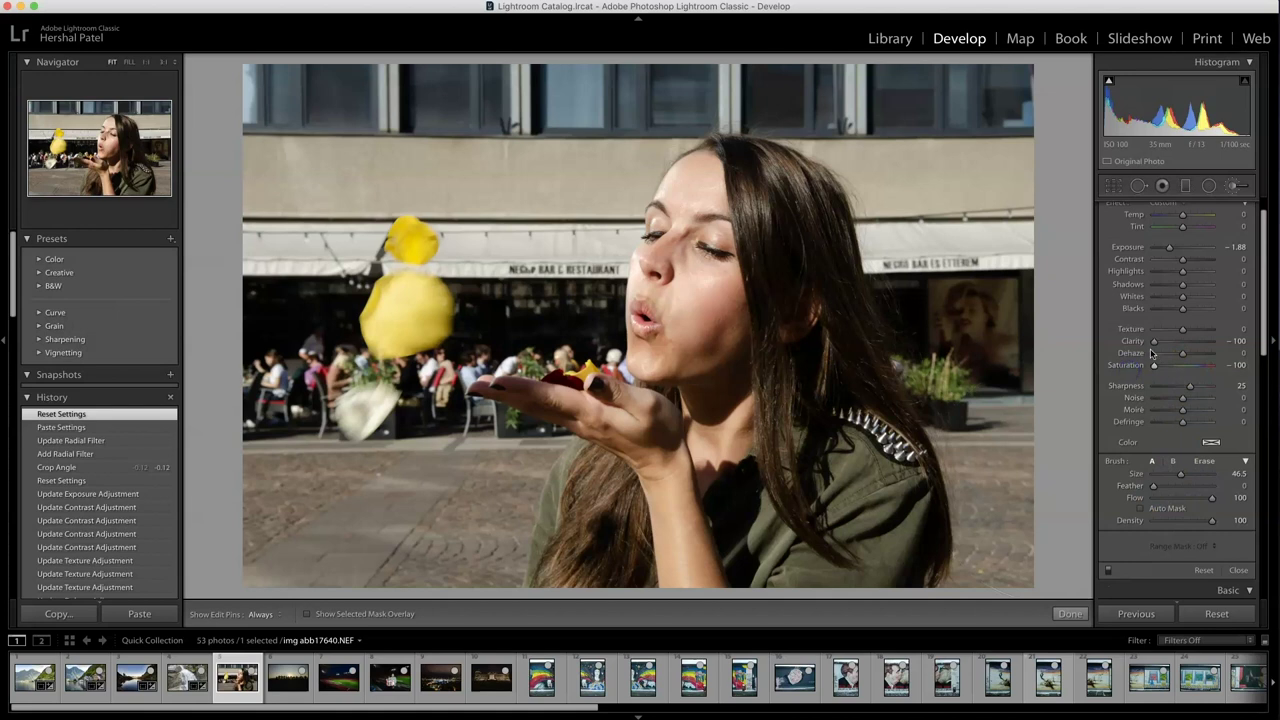
{"action": "mouse_move", "coordinate": [1018, 150]}
{"action": "left_mouse_down"}
{"action": "mouse_move", "coordinate": [505, 145]}
{"action": "mouse_move", "coordinate": [229, 163]}
{"action": "mouse_move", "coordinate": [931, 297]}
{"action": "mouse_move", "coordinate": [229, 340]}
{"action": "mouse_move", "coordinate": [1157, 453]}
{"action": "mouse_move", "coordinate": [300, 514]}
{"action": "mouse_move", "coordinate": [874, 529]}
{"action": "mouse_move", "coordinate": [1060, 400]}
{"action": "mouse_move", "coordinate": [371, 147]}
{"action": "mouse_move", "coordinate": [326, 457]}
{"action": "mouse_move", "coordinate": [1069, 517]}
{"action": "mouse_move", "coordinate": [991, 143]}
{"action": "left_mouse_up"}
{"action": "mouse_move", "coordinate": [207, 196]}
{"action": "left_mouse_down"}
{"action": "mouse_move", "coordinate": [626, 514]}
{"action": "mouse_move", "coordinate": [980, 477]}
{"action": "mouse_move", "coordinate": [274, 274]}
{"action": "mouse_move", "coordinate": [340, 358]}
{"action": "mouse_move", "coordinate": [780, 229]}
{"action": "mouse_move", "coordinate": [462, 208]}
{"action": "left_mouse_up"}
Compare the brushed effect with Clarity at -2 and at -100, leaving it at -100.
{"action": "left_click", "coordinate": [1152, 342]}
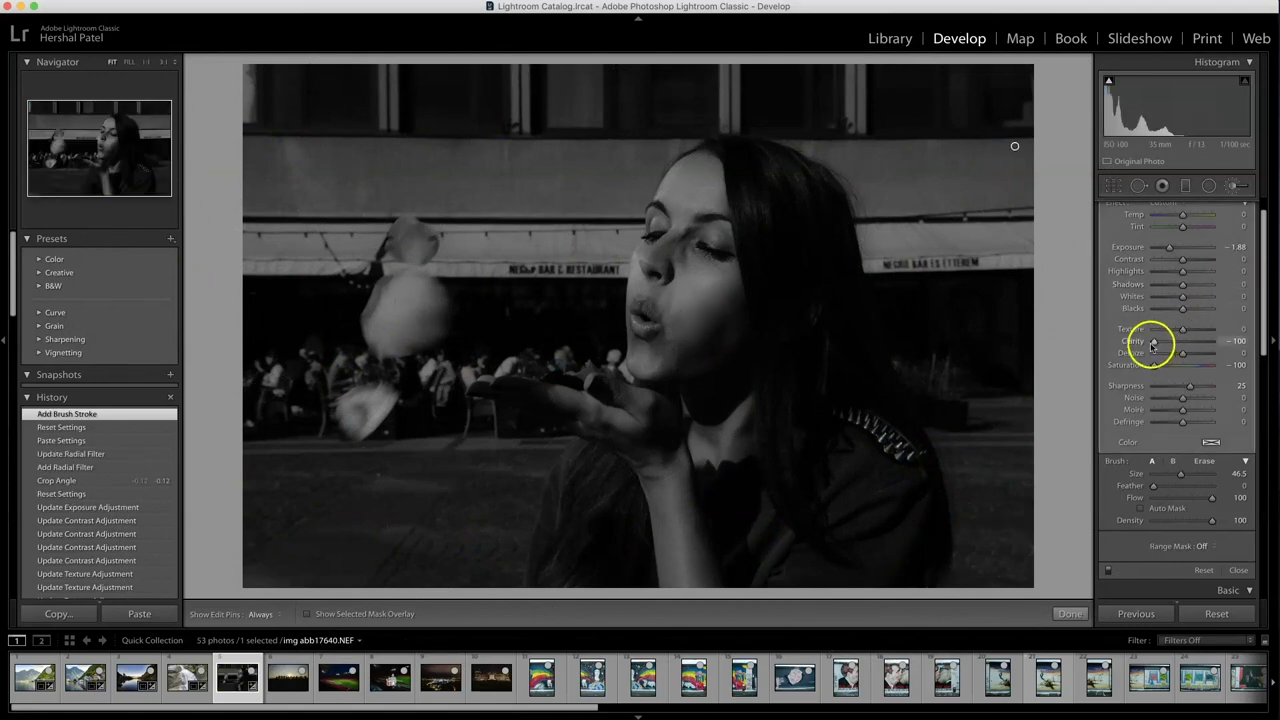
{"action": "mouse_move", "coordinate": [1157, 344]}
{"action": "left_mouse_down"}
{"action": "mouse_move", "coordinate": [1194, 343]}
{"action": "mouse_move", "coordinate": [1161, 345]}
{"action": "left_mouse_up"}
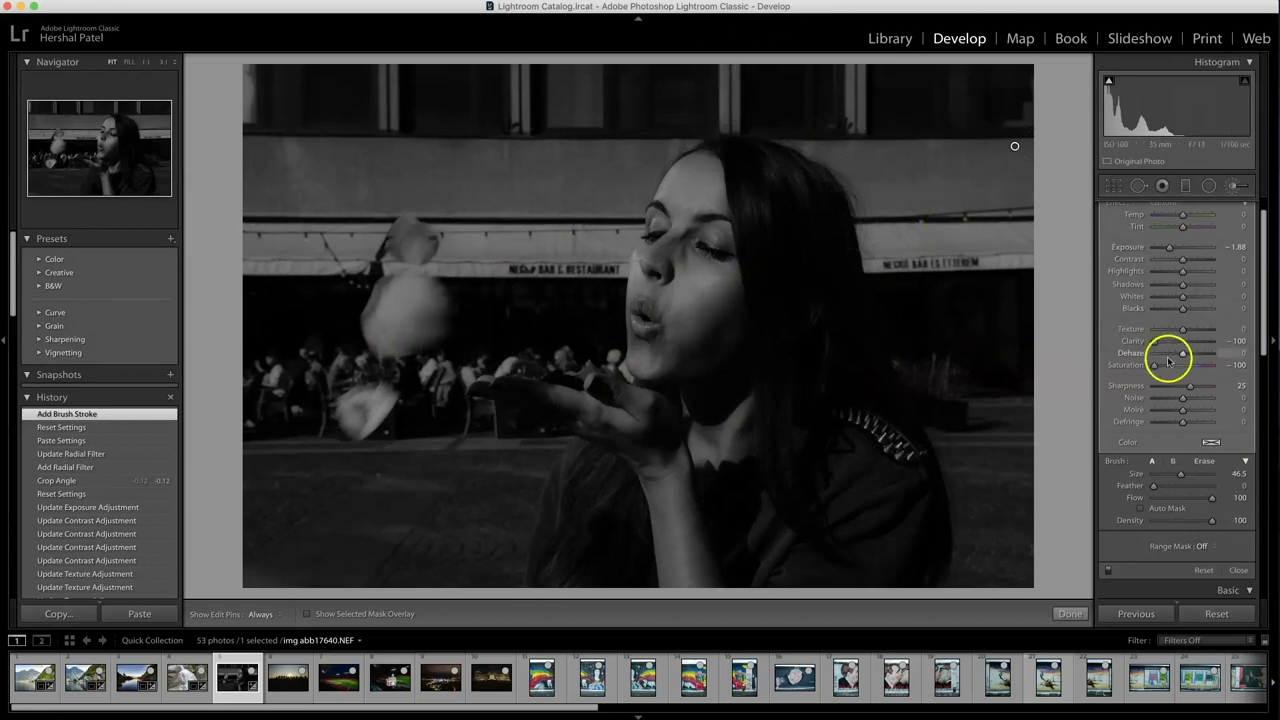
{"action": "left_click_drag", "start_coordinate": [1156, 346], "coordinate": [1180, 344]}
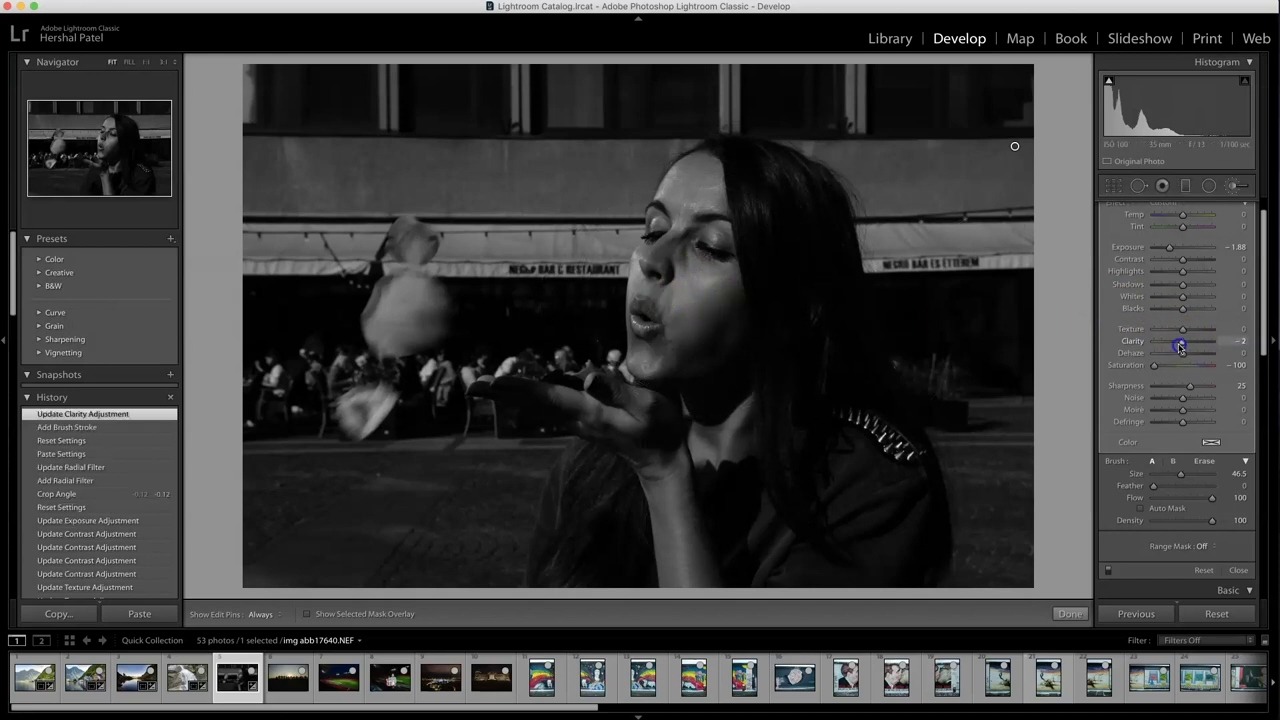
{"action": "left_click_drag", "start_coordinate": [1115, 346], "coordinate": [1112, 346]}
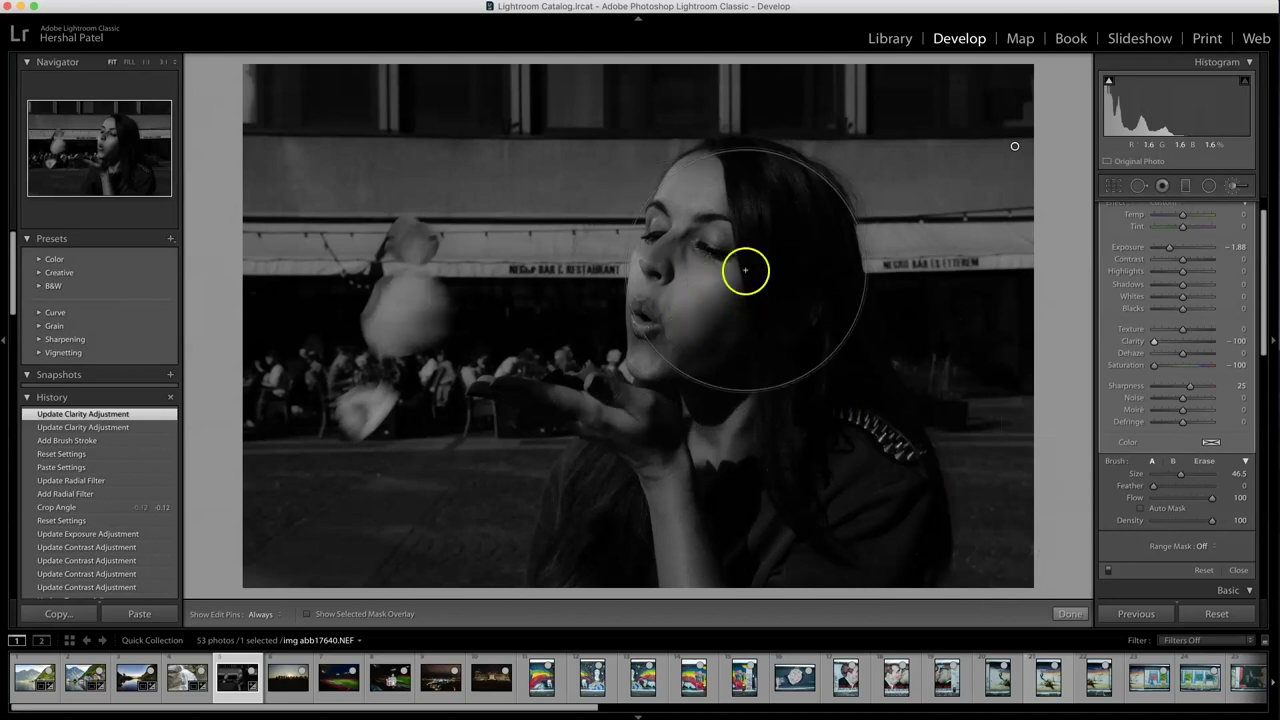
Set the Adjustment Brush size to 11.9 and try out its temporary Erase mode over the woman's face.
{"action": "left_click_drag", "start_coordinate": [1180, 474], "coordinate": [1159, 476]}
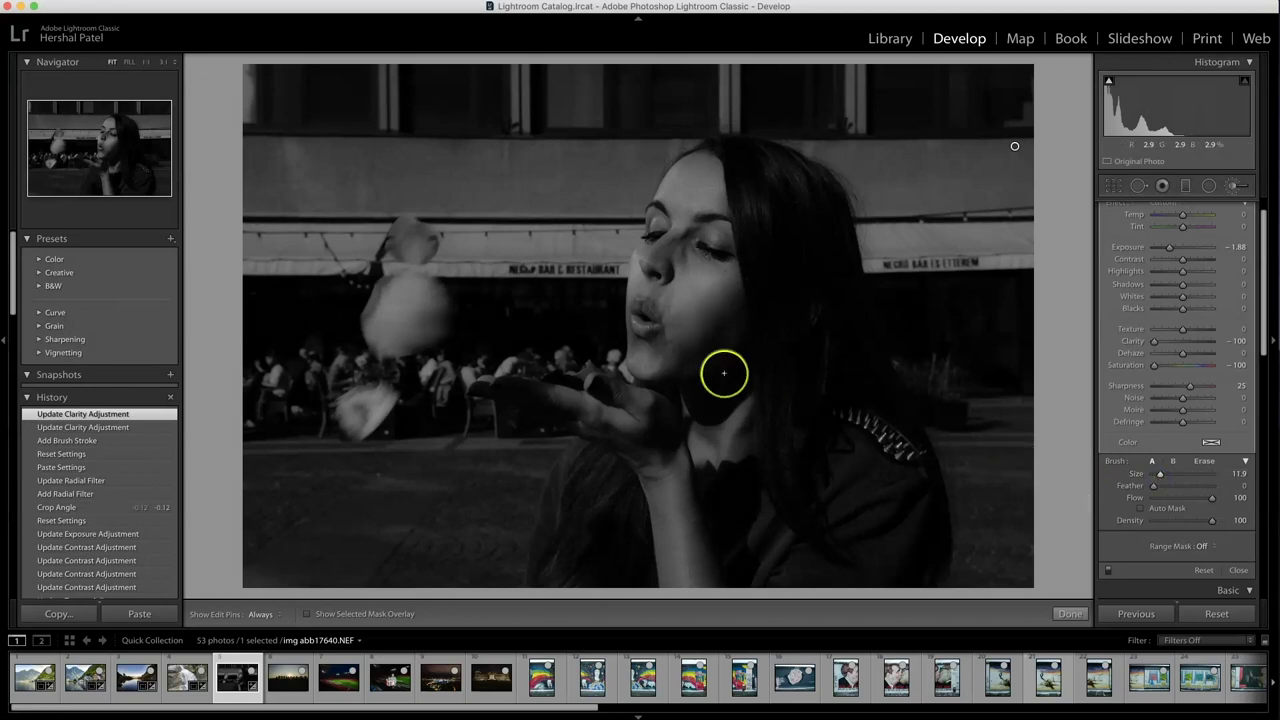
{"action": "key", "text": "alt"}
{"action": "key", "text": "alt"}
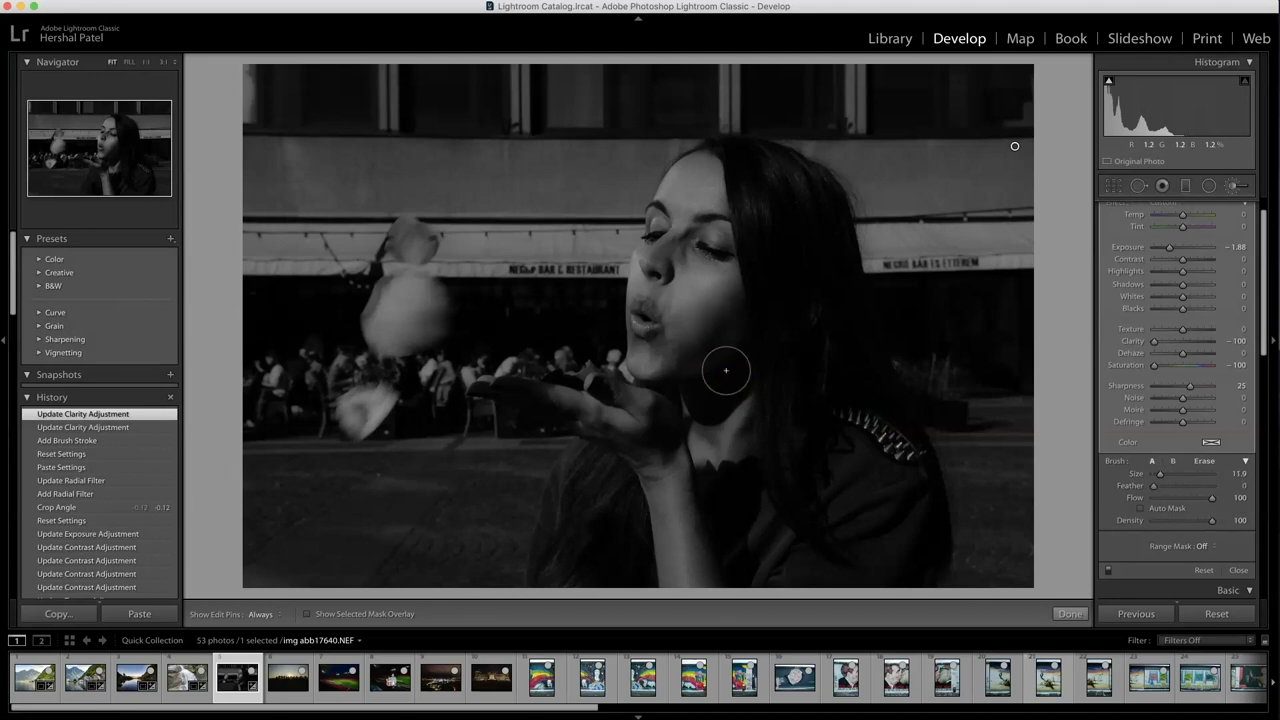
{"action": "key", "text": "alt"}
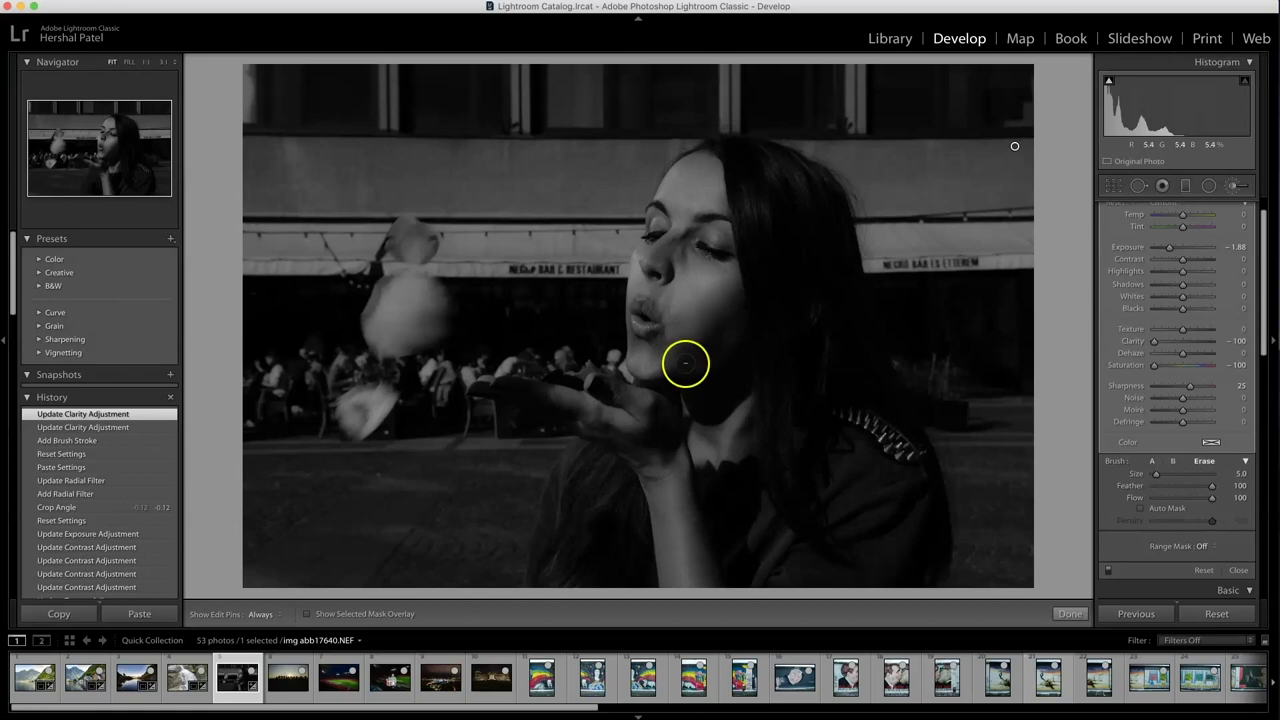
{"action": "key", "text": "alt"}
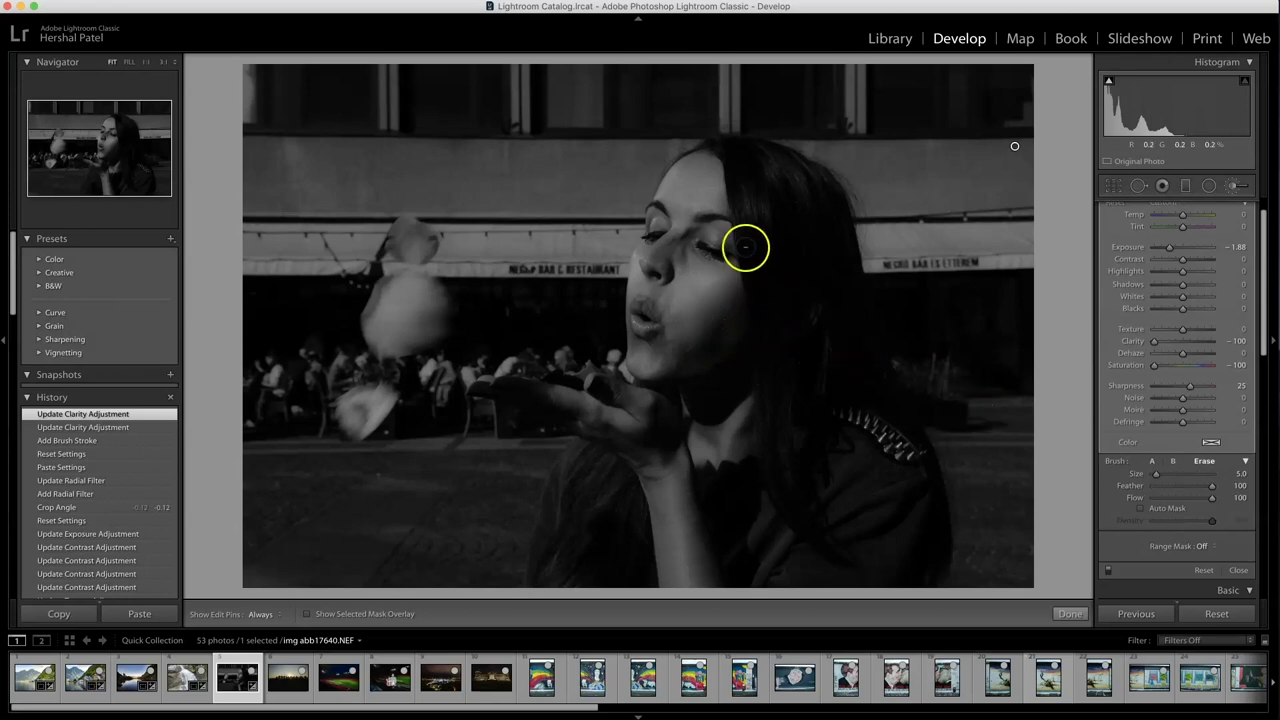
Try to erase the brush effect over the yellow petals with erase size 5.0 and feather 100, and undo the stroke.
{"action": "key", "text": "h"}
{"action": "key", "text": "alt"}
{"action": "mouse_move", "coordinate": [440, 249]}
{"action": "left_mouse_down"}
{"action": "mouse_move", "coordinate": [440, 289]}
{"action": "mouse_move", "coordinate": [517, 268]}
{"action": "mouse_move", "coordinate": [407, 296]}
{"action": "mouse_move", "coordinate": [445, 385]}
{"action": "left_mouse_up"}
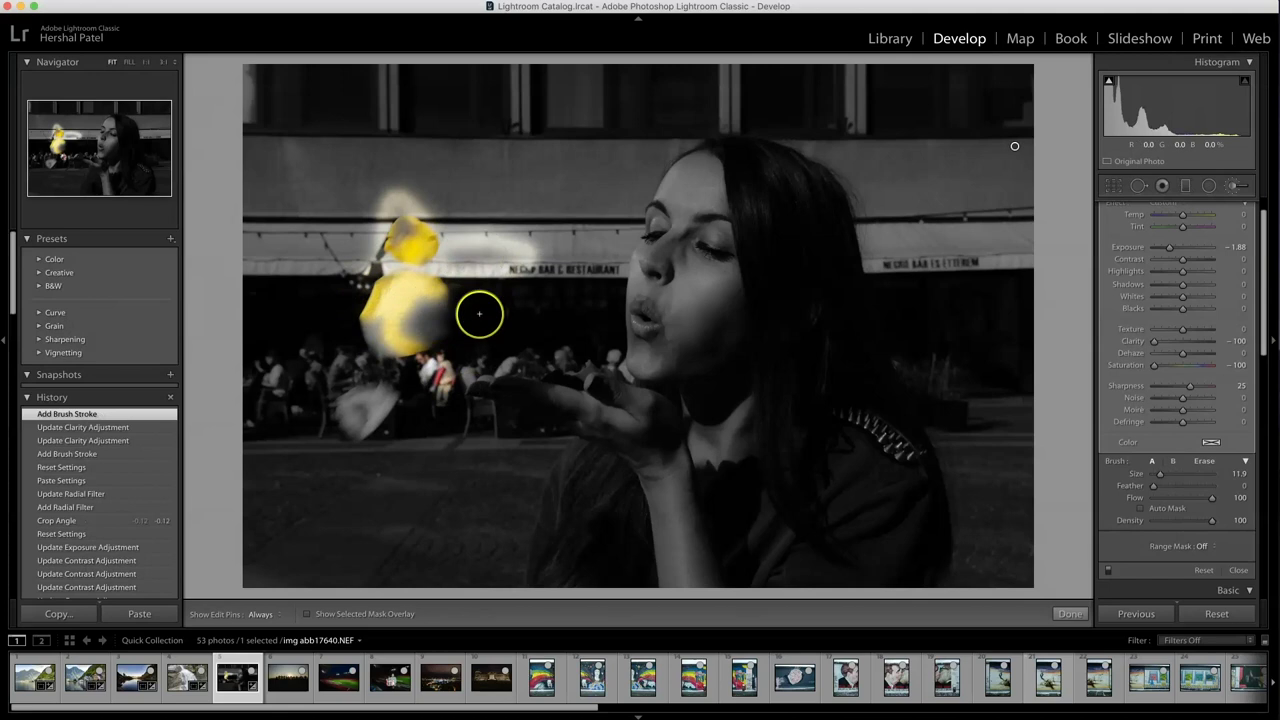
{"action": "key", "text": "super+z"}
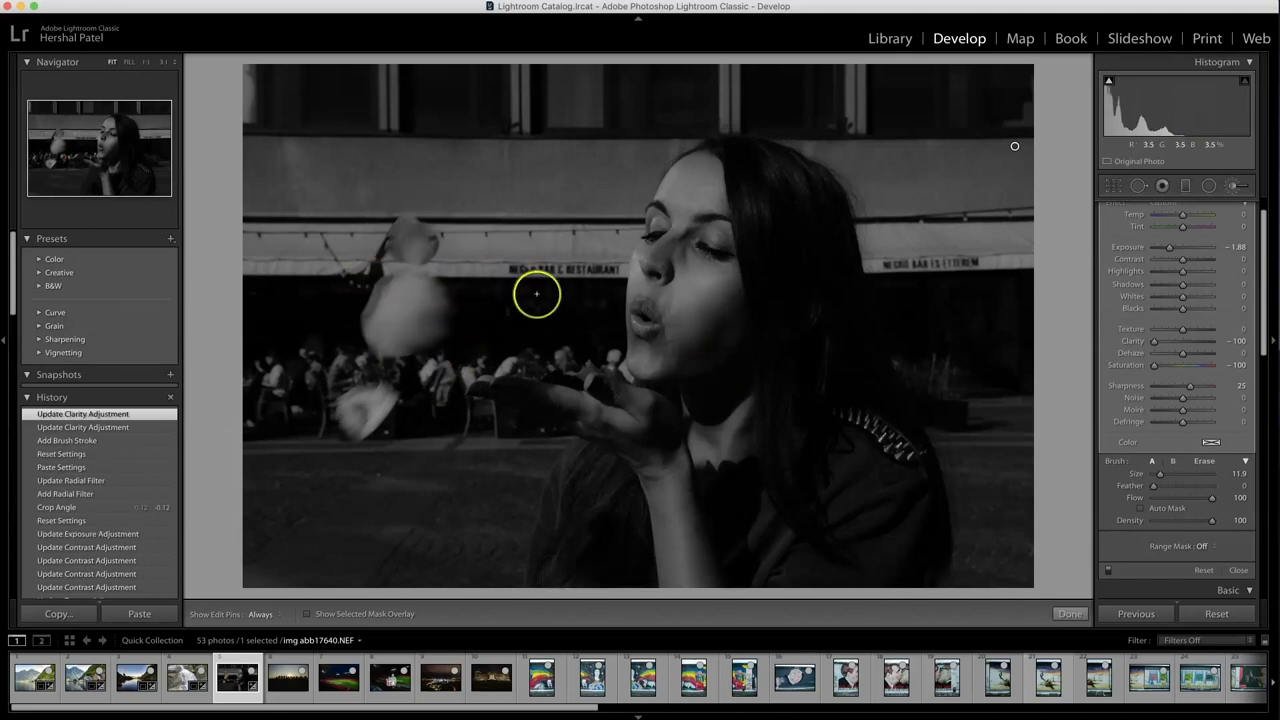
Set the Erase brush to size 3.9 and feather 46 and erase the effect from the flying petals and those in the hand.
{"action": "key", "text": "alt"}
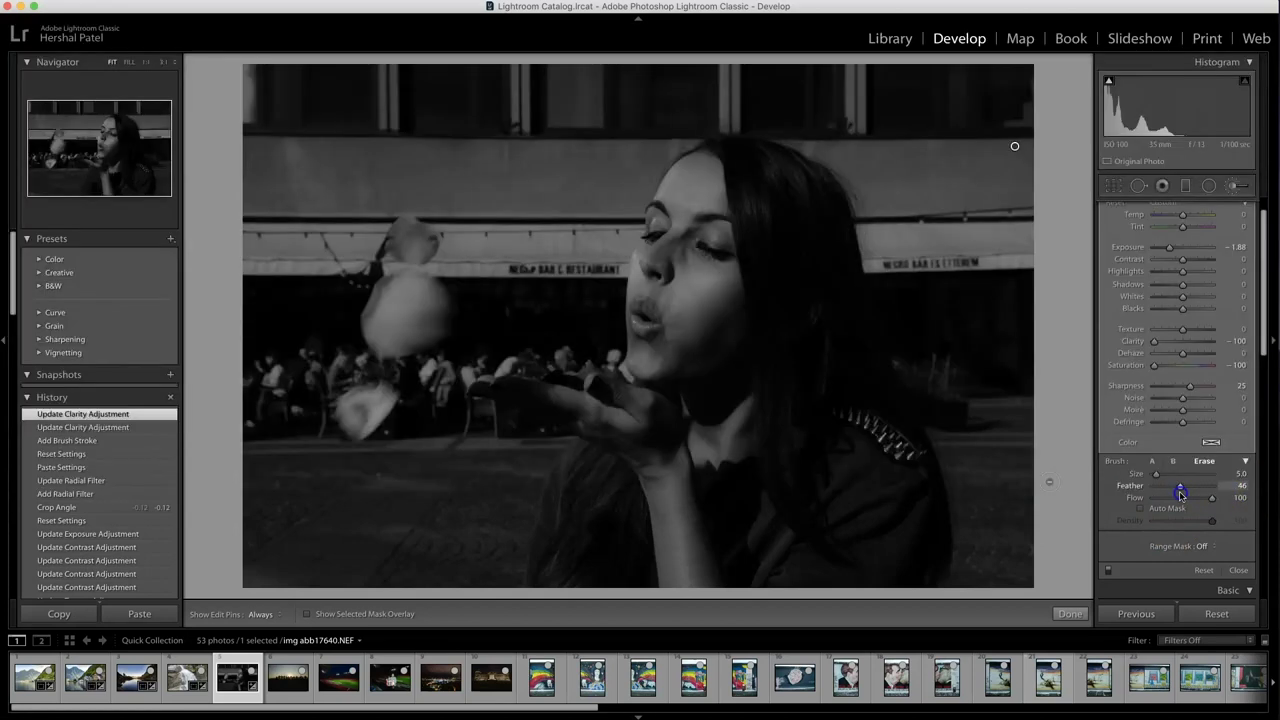
{"action": "left_click_drag", "start_coordinate": [1155, 476], "coordinate": [1157, 477]}
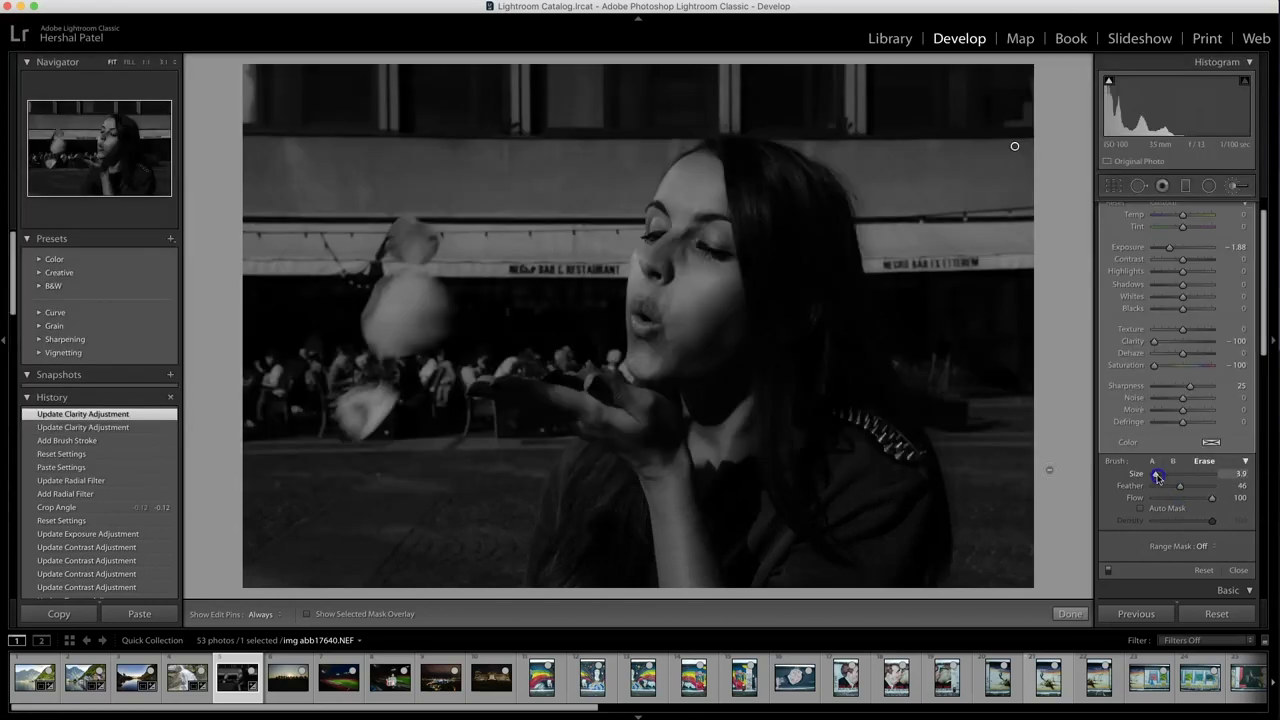
{"action": "key", "text": "h"}
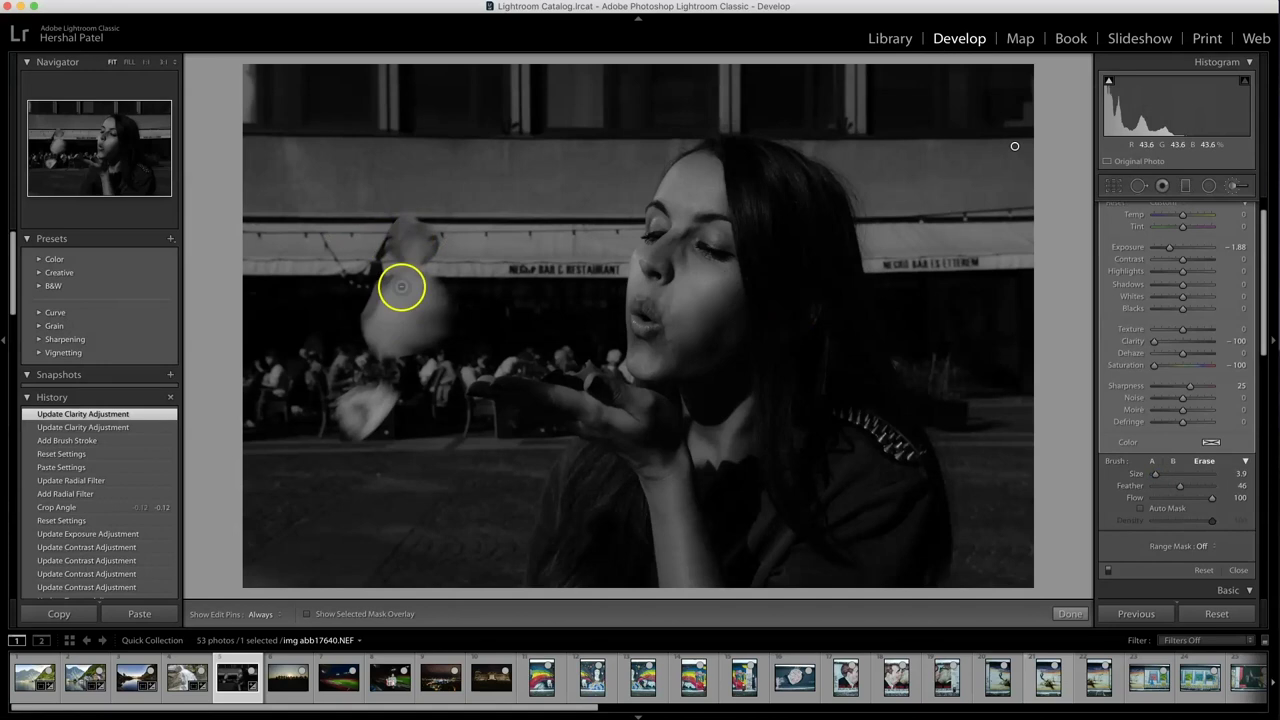
{"action": "mouse_move", "coordinate": [401, 225]}
{"action": "left_mouse_down"}
{"action": "mouse_move", "coordinate": [416, 260]}
{"action": "mouse_move", "coordinate": [431, 245]}
{"action": "mouse_move", "coordinate": [407, 236]}
{"action": "mouse_move", "coordinate": [421, 246]}
{"action": "mouse_move", "coordinate": [371, 323]}
{"action": "mouse_move", "coordinate": [394, 351]}
{"action": "mouse_move", "coordinate": [436, 328]}
{"action": "mouse_move", "coordinate": [436, 294]}
{"action": "mouse_move", "coordinate": [390, 280]}
{"action": "mouse_move", "coordinate": [379, 304]}
{"action": "mouse_move", "coordinate": [418, 328]}
{"action": "left_mouse_up"}
{"action": "key", "text": "h"}
{"action": "mouse_move", "coordinate": [360, 410]}
{"action": "left_mouse_down"}
{"action": "mouse_move", "coordinate": [386, 388]}
{"action": "mouse_move", "coordinate": [394, 402]}
{"action": "mouse_move", "coordinate": [358, 408]}
{"action": "left_mouse_up"}
{"action": "left_click_drag", "start_coordinate": [440, 345], "coordinate": [386, 300]}
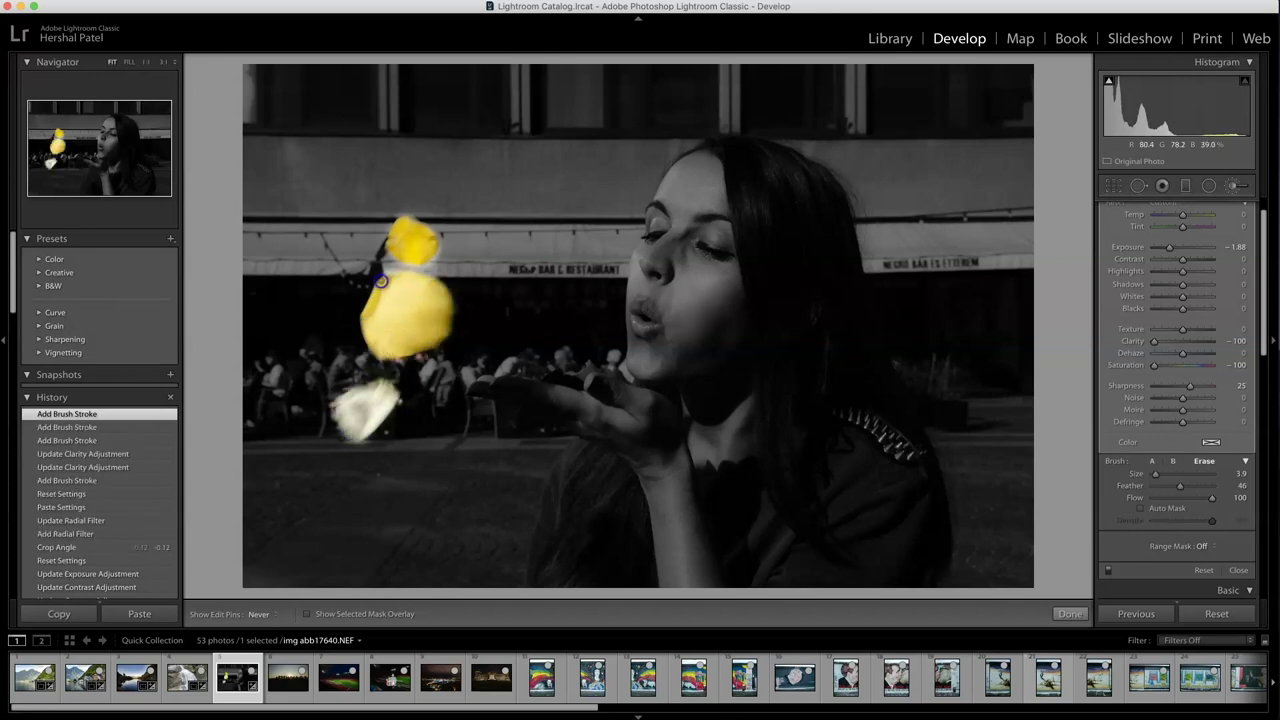
{"action": "left_click_drag", "start_coordinate": [532, 375], "coordinate": [598, 384]}
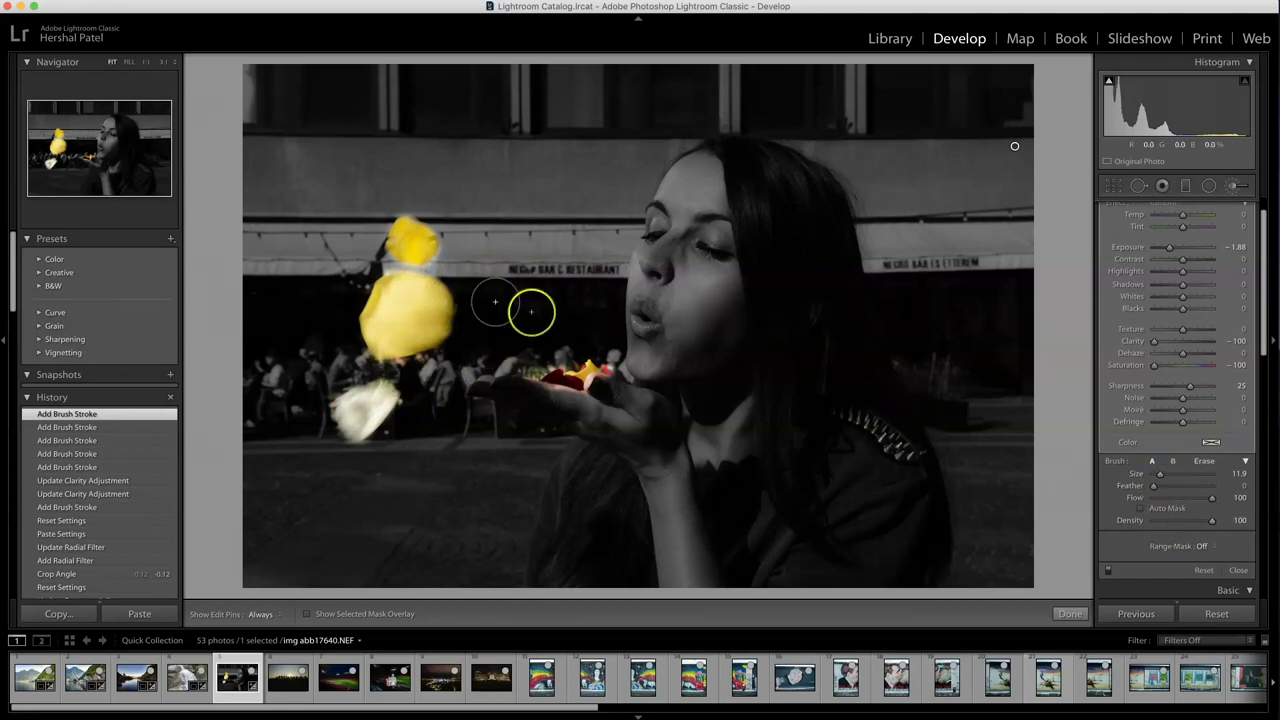
Set the brush feather to 63 and repaint the dark monochrome effect on the background around the large yellow petal.
{"action": "left_click_drag", "start_coordinate": [1148, 488], "coordinate": [1191, 488]}
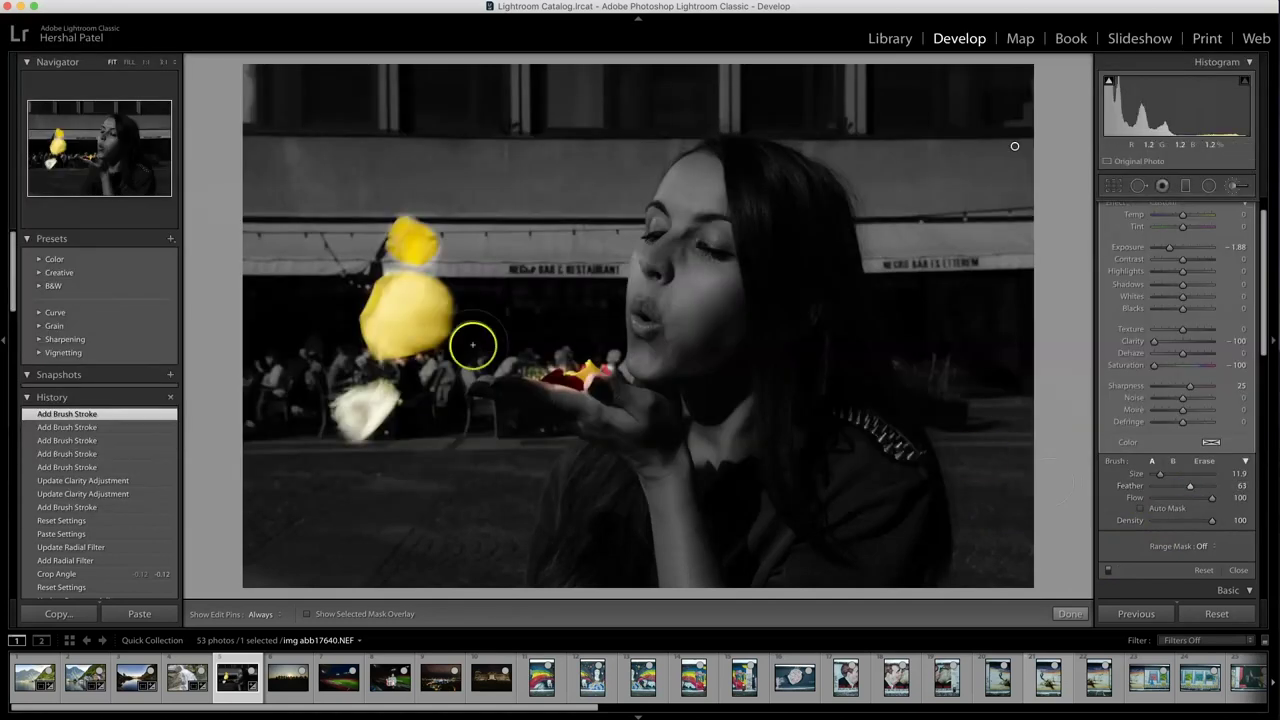
{"action": "key", "text": "h"}
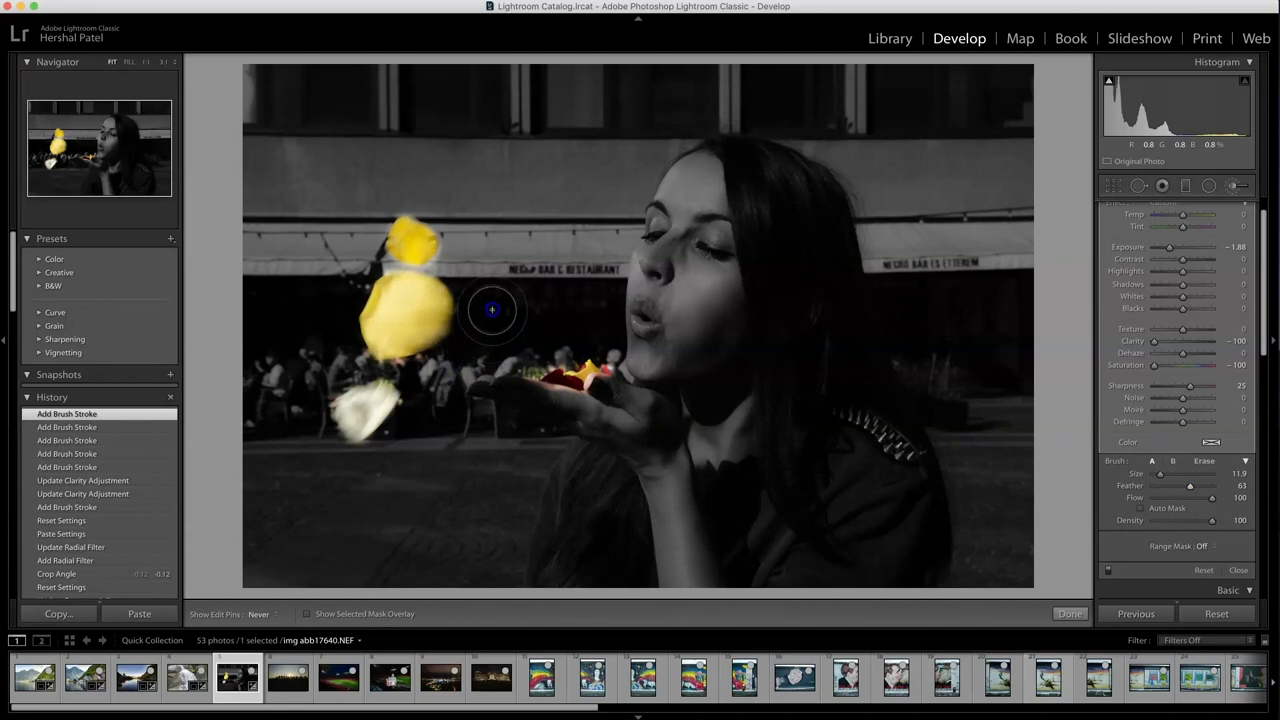
{"action": "key", "text": "h"}
{"action": "key", "text": "h"}
{"action": "mouse_move", "coordinate": [506, 283]}
{"action": "left_mouse_down"}
{"action": "mouse_move", "coordinate": [484, 270]}
{"action": "mouse_move", "coordinate": [453, 459]}
{"action": "left_mouse_up"}
{"action": "key", "text": "h"}
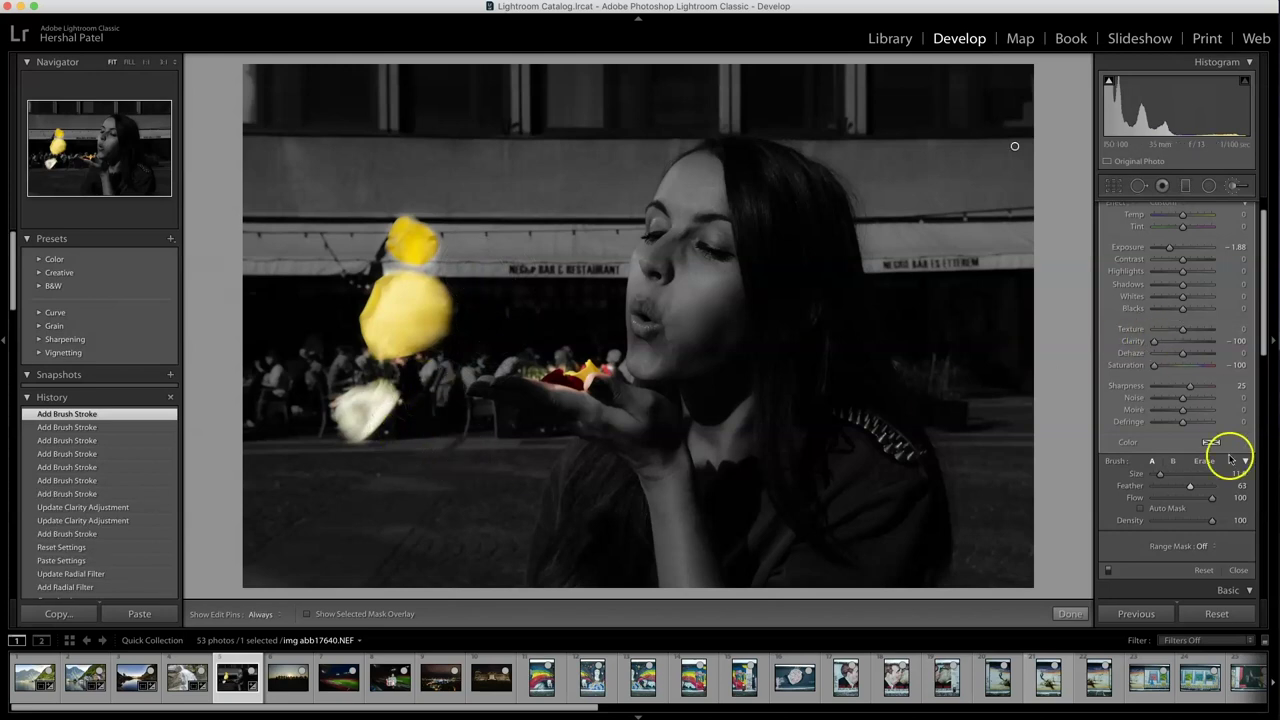
Set the brush size to 6.8 and repaint the dark monochrome effect around the edges of the white petal.
{"action": "left_click_drag", "start_coordinate": [1171, 471], "coordinate": [1233, 476]}
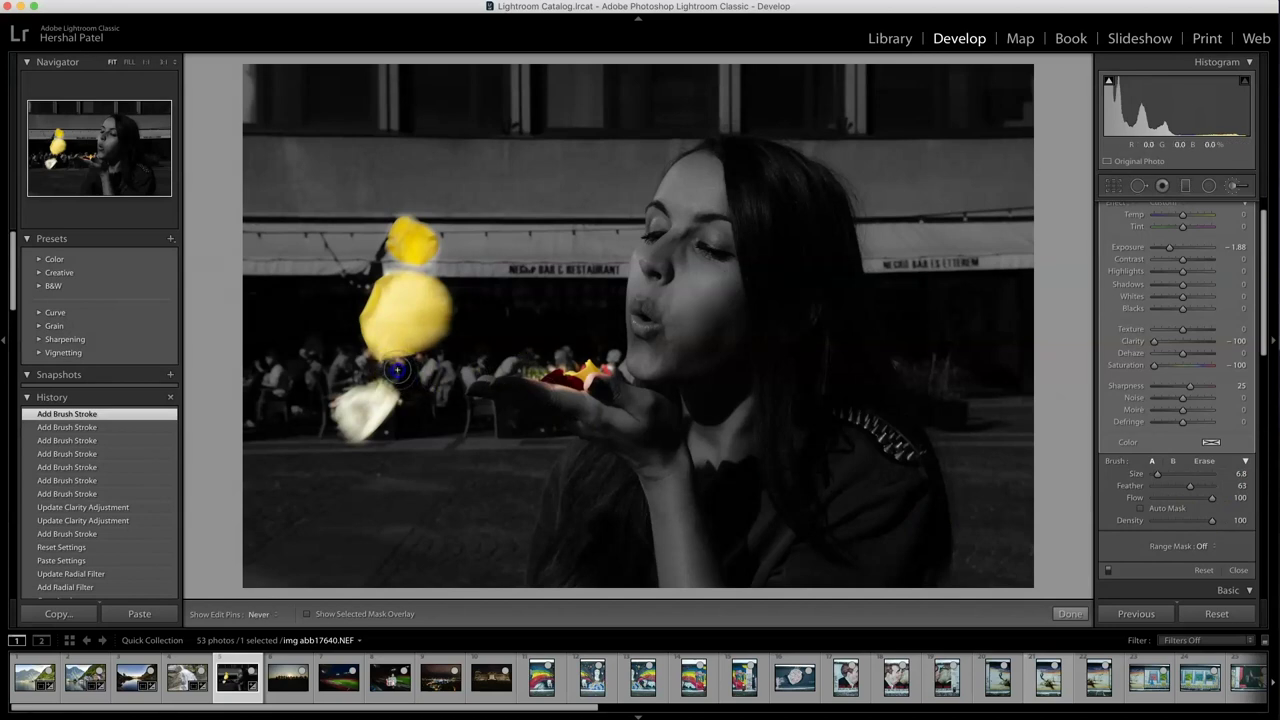
{"action": "left_click_drag", "start_coordinate": [375, 368], "coordinate": [323, 371]}
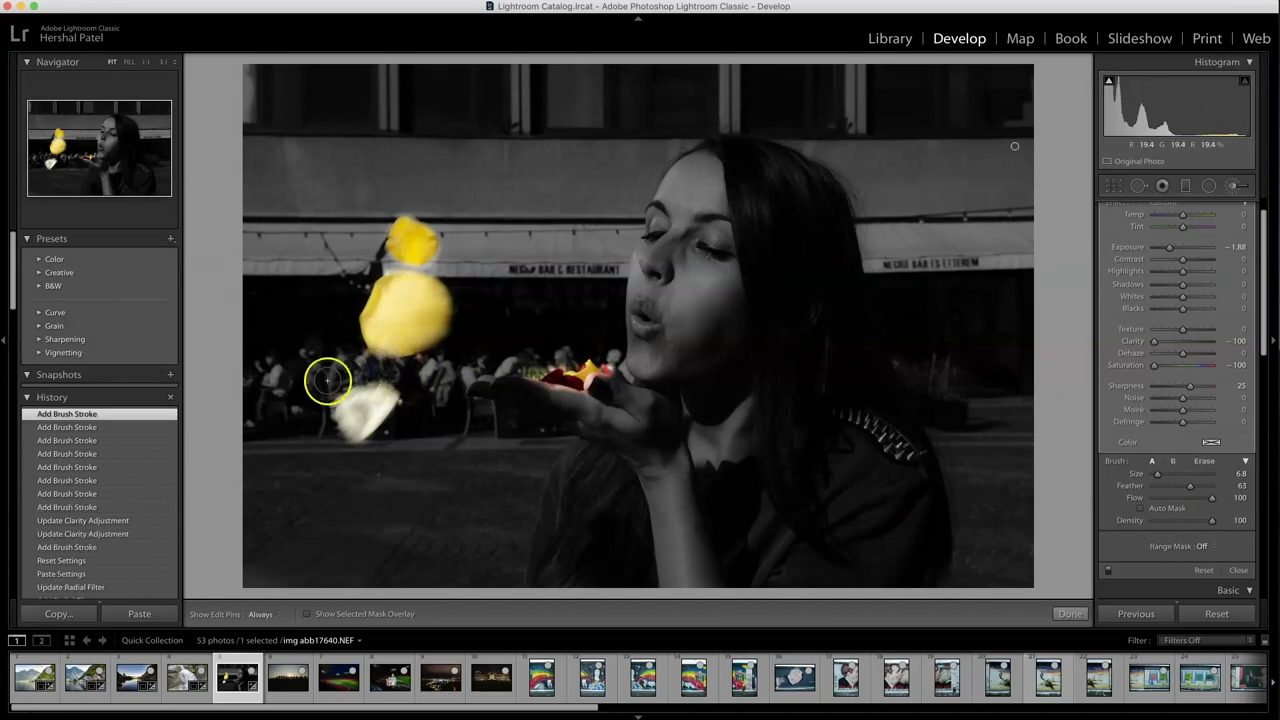
{"action": "mouse_move", "coordinate": [416, 382]}
{"action": "left_mouse_down"}
{"action": "mouse_move", "coordinate": [419, 400]}
{"action": "mouse_move", "coordinate": [337, 440]}
{"action": "left_mouse_up"}
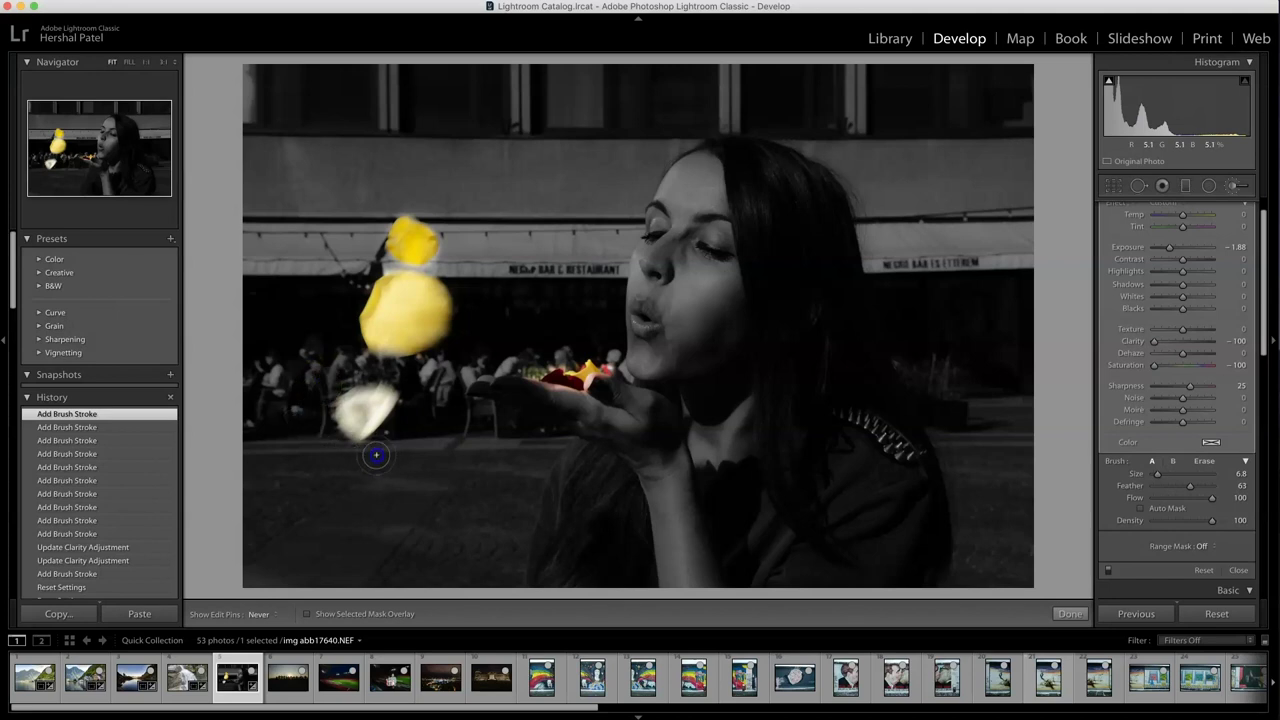
Set the brush feather to 5 and repaint the monochrome effect on the fingers and background around the petals in the hand.
{"action": "key", "text": "h"}
{"action": "mouse_move", "coordinate": [537, 409]}
{"action": "left_mouse_down"}
{"action": "mouse_move", "coordinate": [523, 386]}
{"action": "mouse_move", "coordinate": [543, 400]}
{"action": "left_mouse_up"}
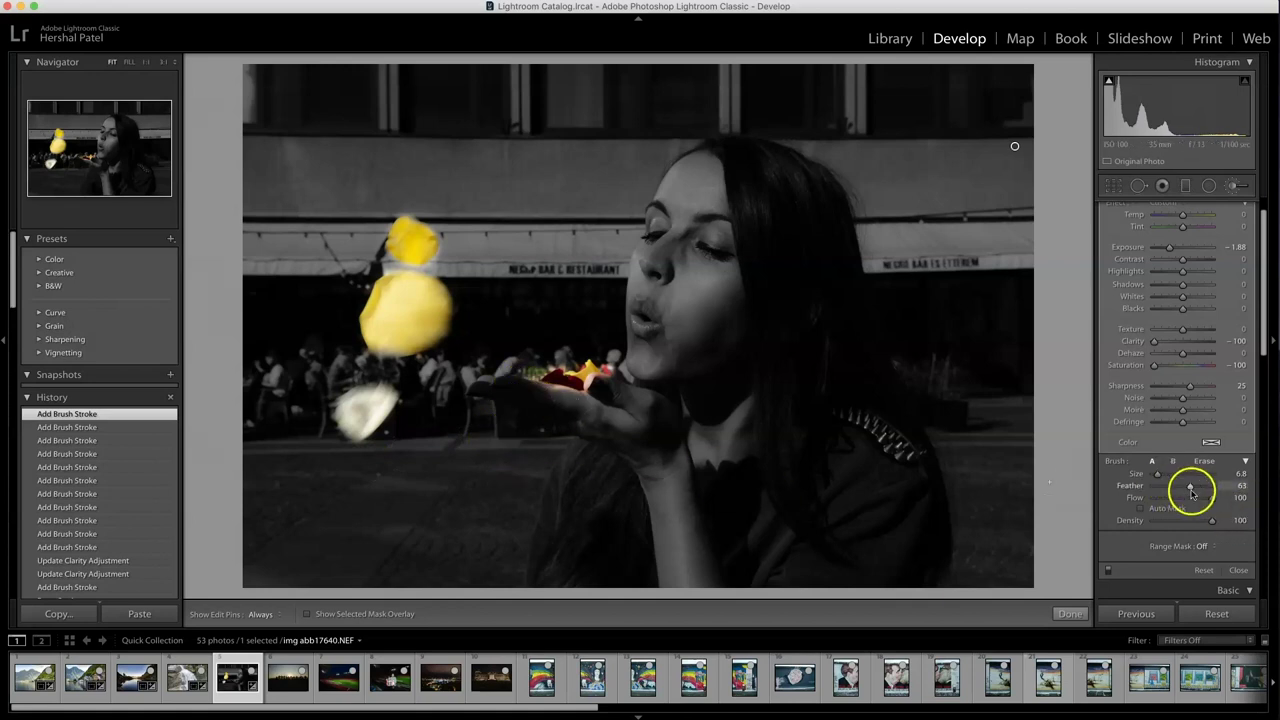
{"action": "left_click_drag", "start_coordinate": [1157, 487], "coordinate": [1155, 486]}
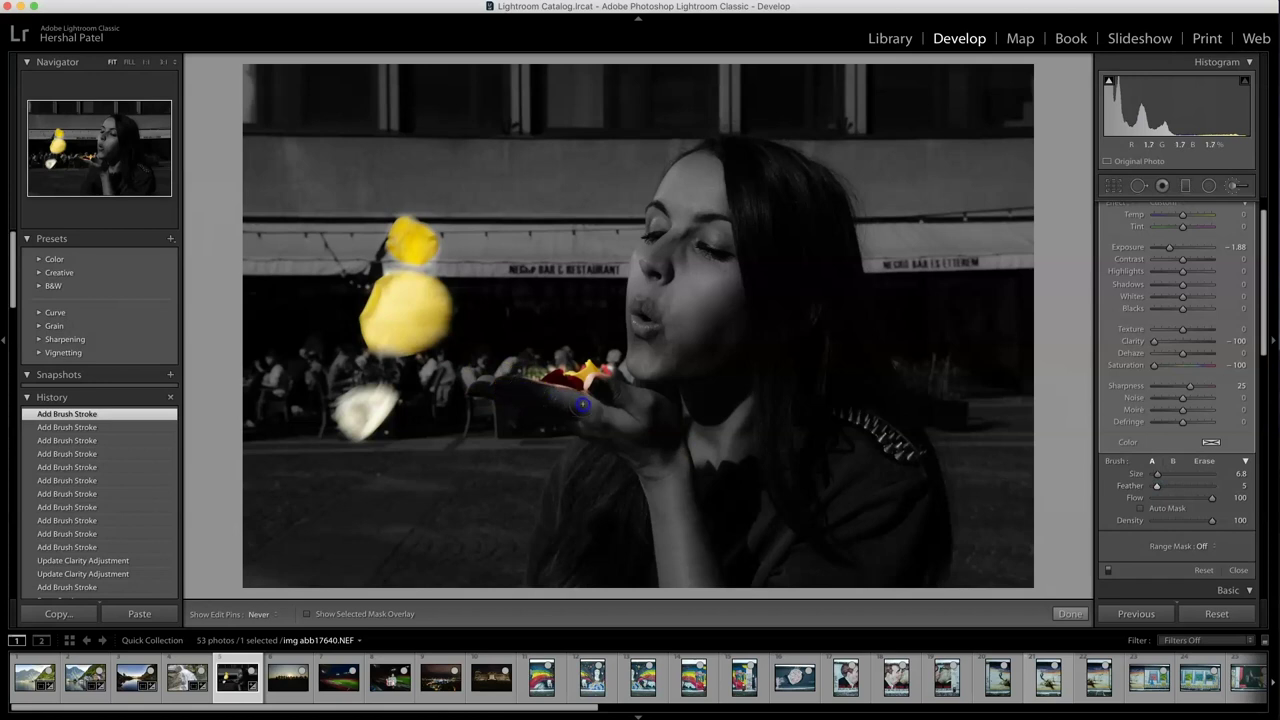
{"action": "left_click_drag", "start_coordinate": [583, 405], "coordinate": [522, 392]}
{"action": "key", "text": "h"}
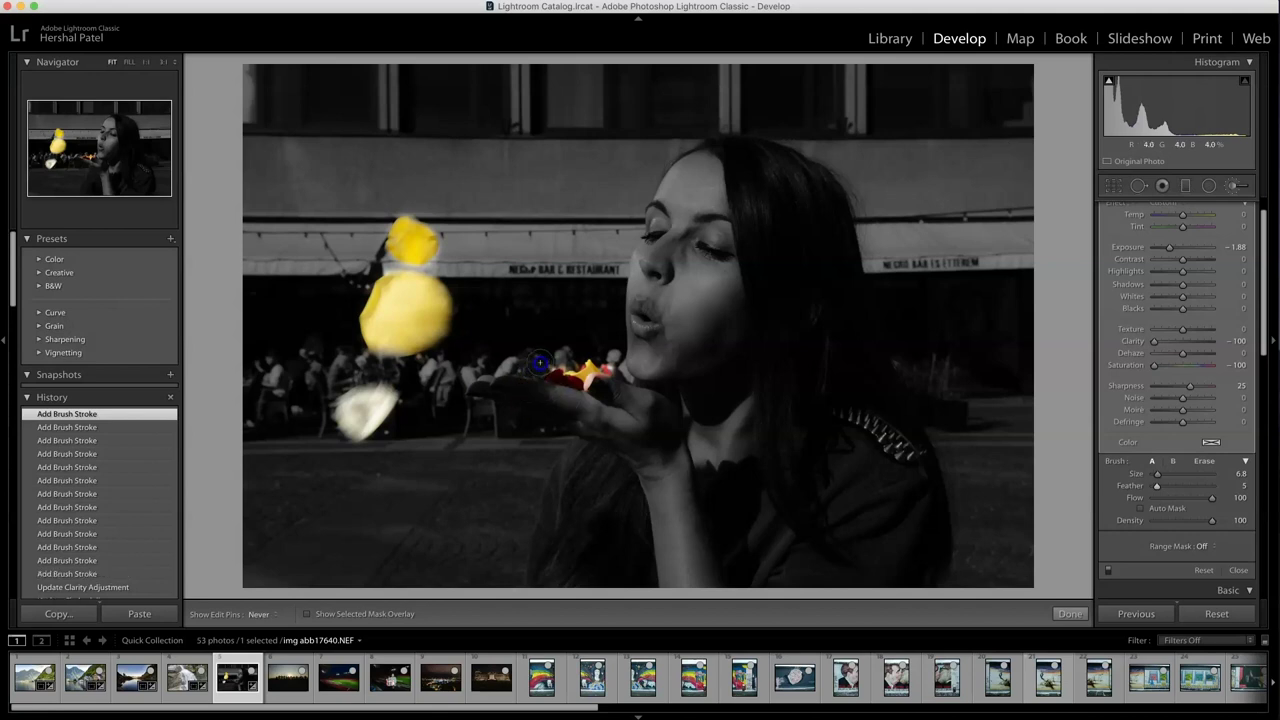
{"action": "key", "text": "h"}
{"action": "key", "text": "h"}
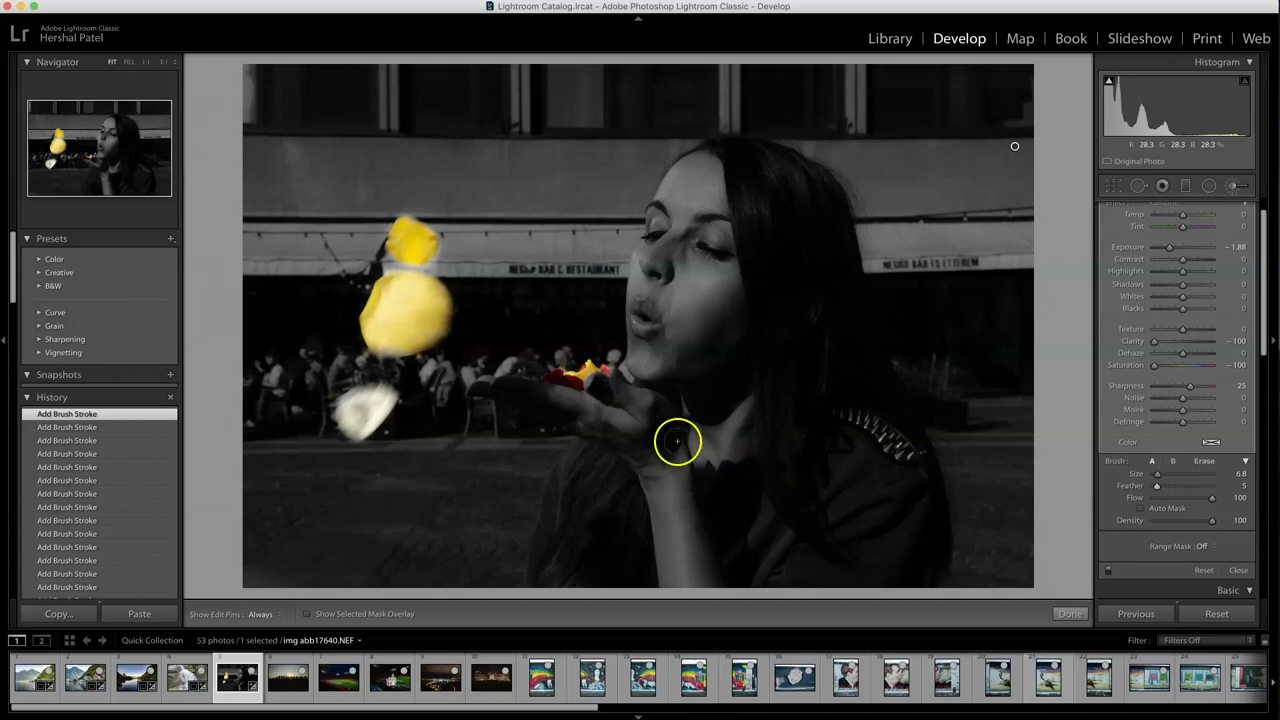
Compare the hand and its petals up close with and without the last brush stroke by undoing and restoring it.
{"action": "key", "text": "z"}
{"action": "left_click", "coordinate": [674, 283]}
{"action": "key", "text": "h"}
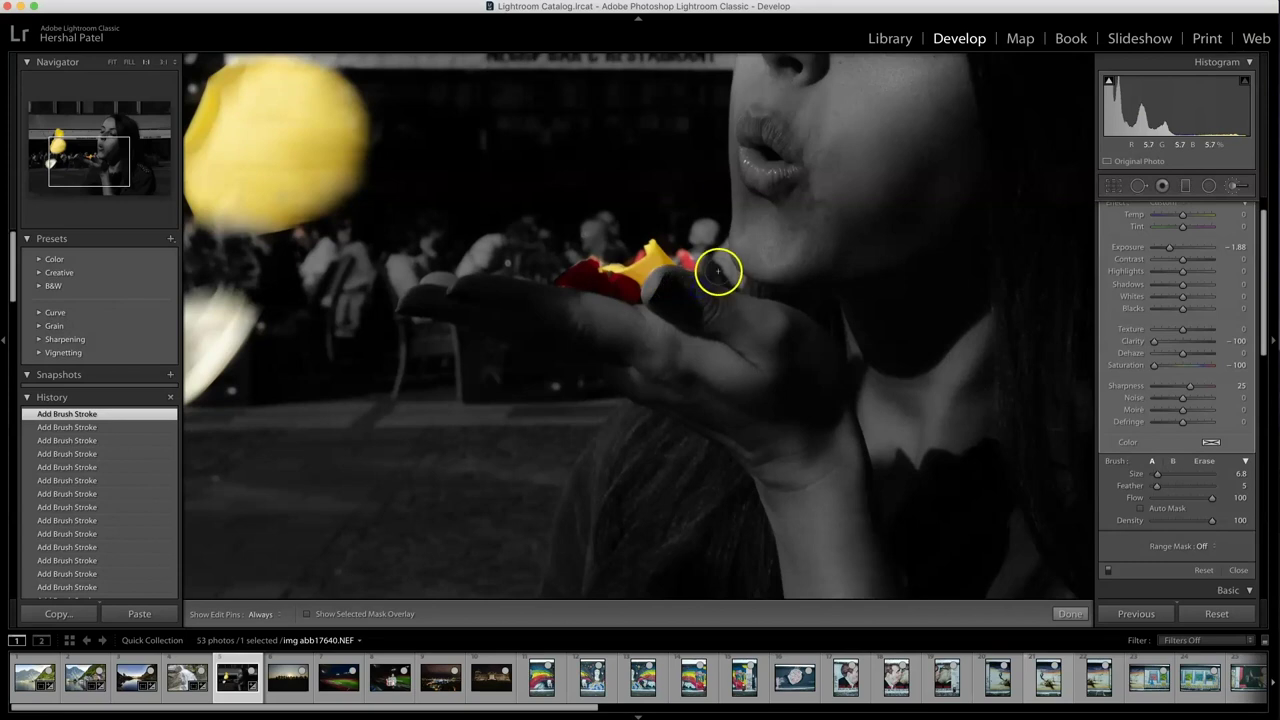
{"action": "key", "text": "h"}
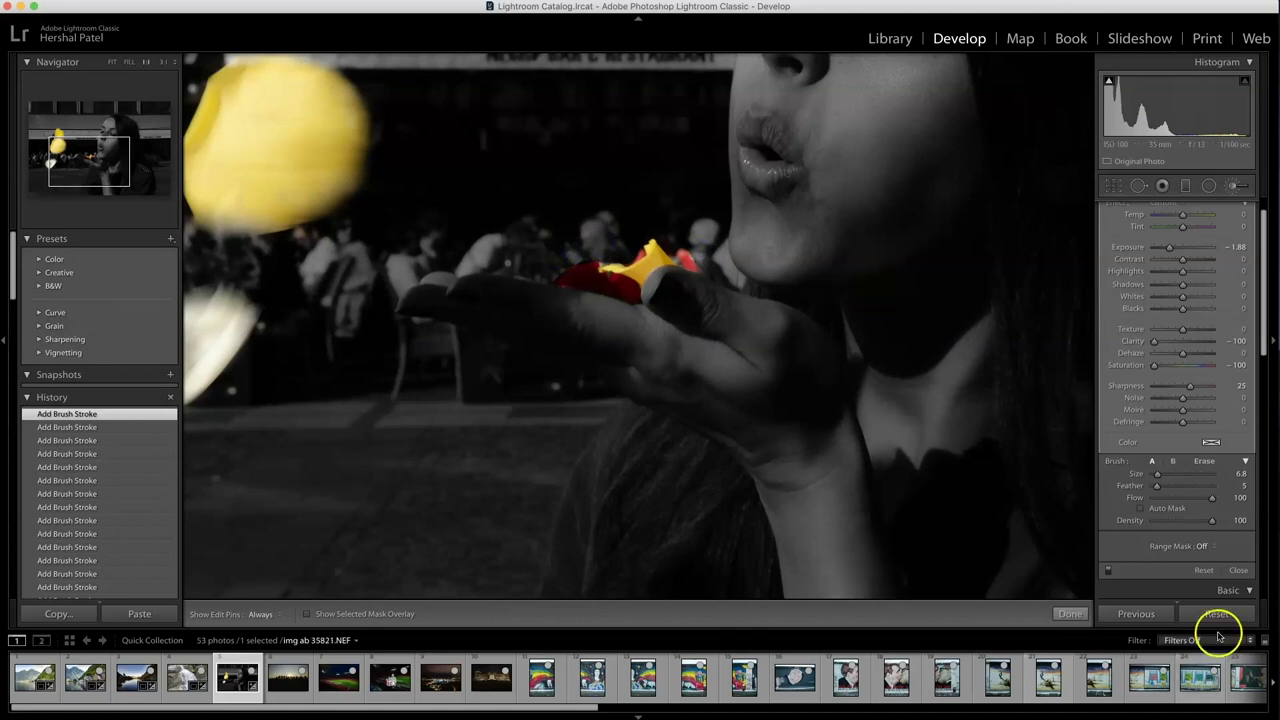
{"action": "left_click", "coordinate": [1136, 613]}
{"action": "key", "text": "super+z"}
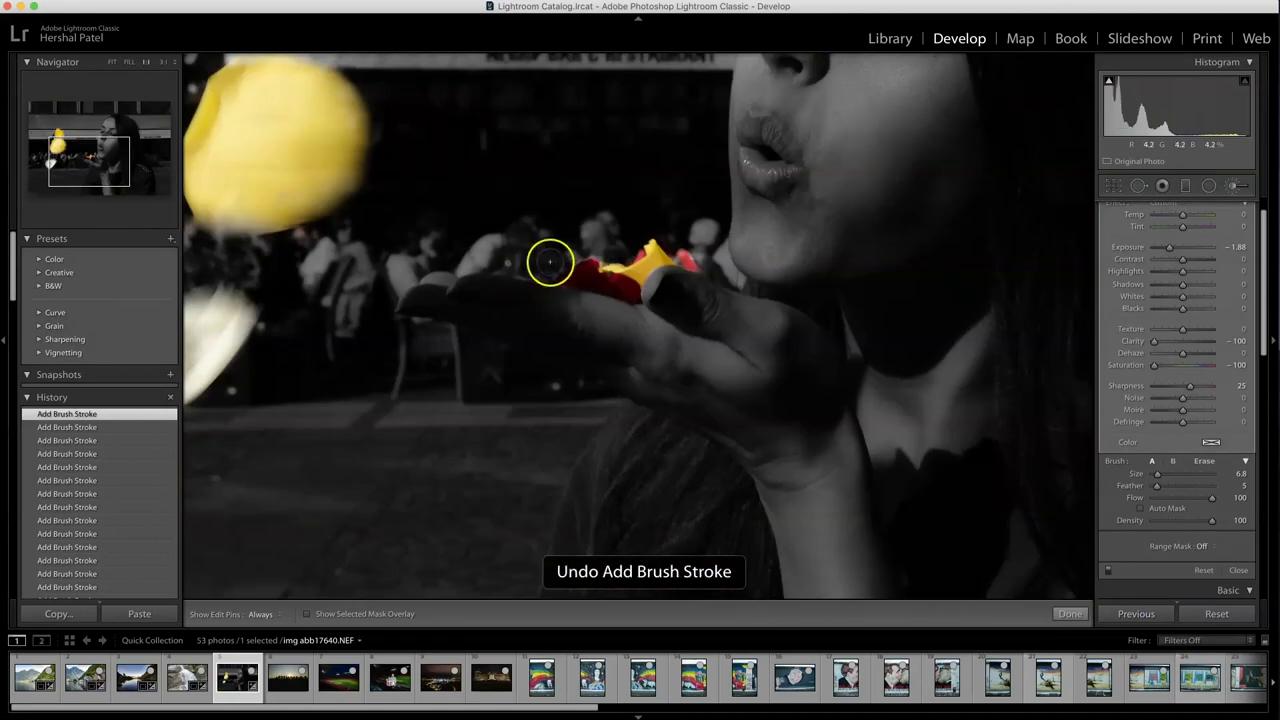
{"action": "key", "text": "super+shift+z"}
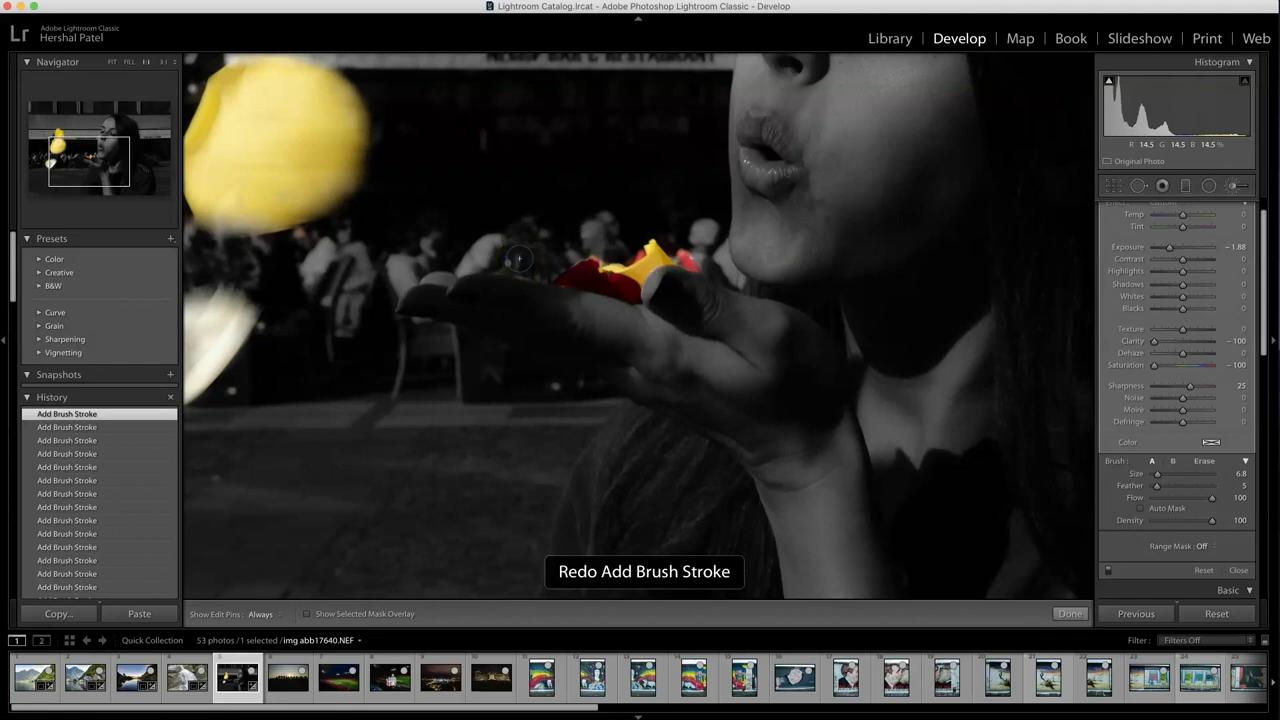
Set the brush feather to 58 and repaint the monochrome effect on the background below the large yellow petal.
{"action": "left_click_drag", "start_coordinate": [1157, 485], "coordinate": [1187, 485]}
{"action": "key", "text": "h"}
{"action": "key", "text": "h"}
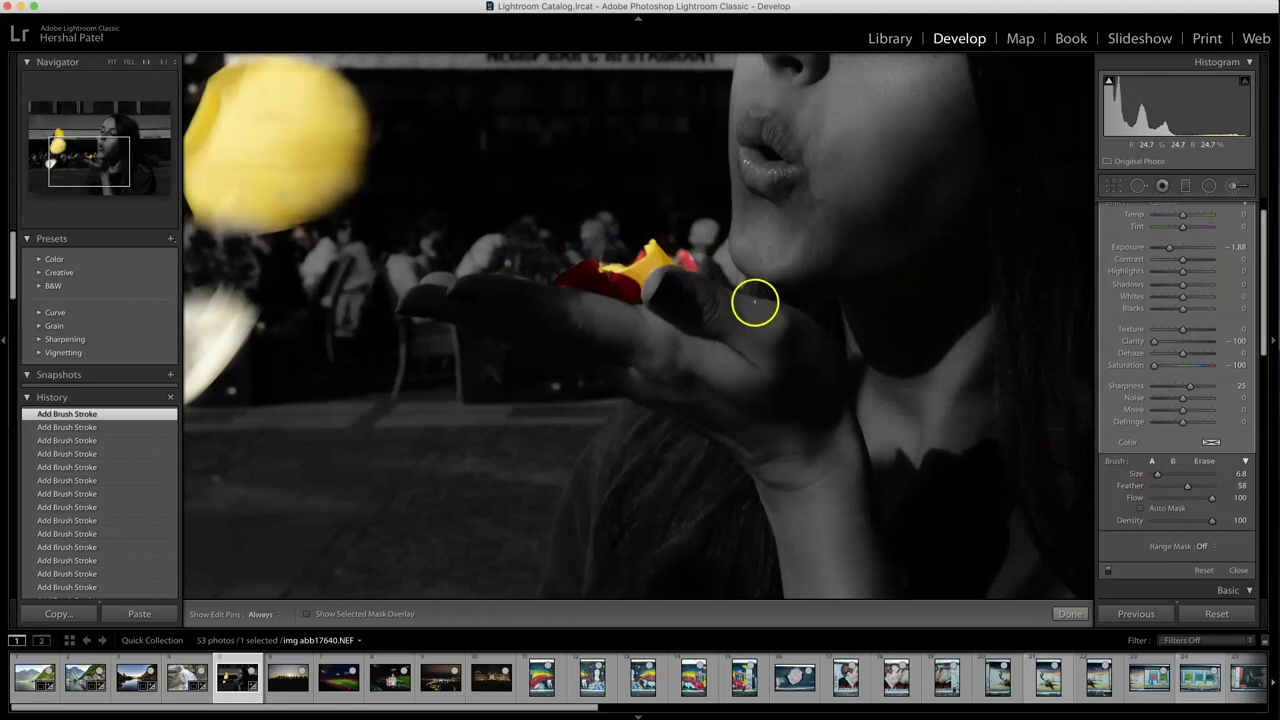
{"action": "key", "text": "h"}
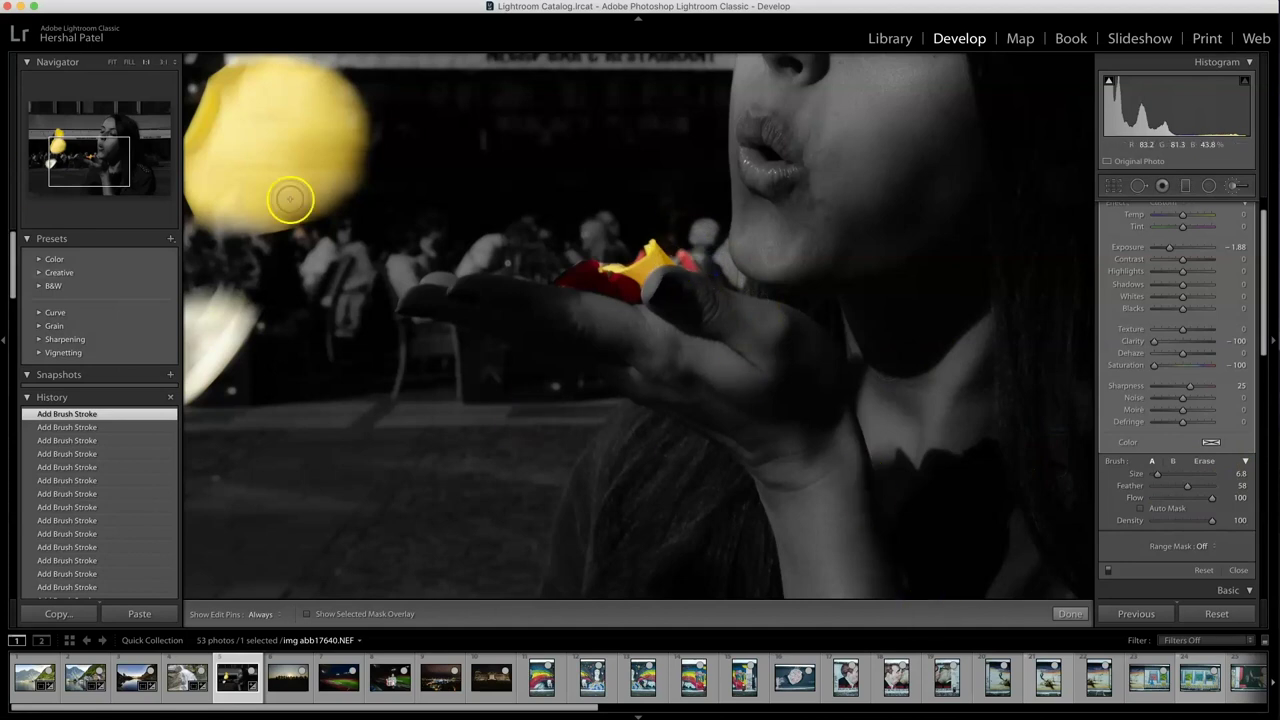
{"action": "key", "text": "h"}
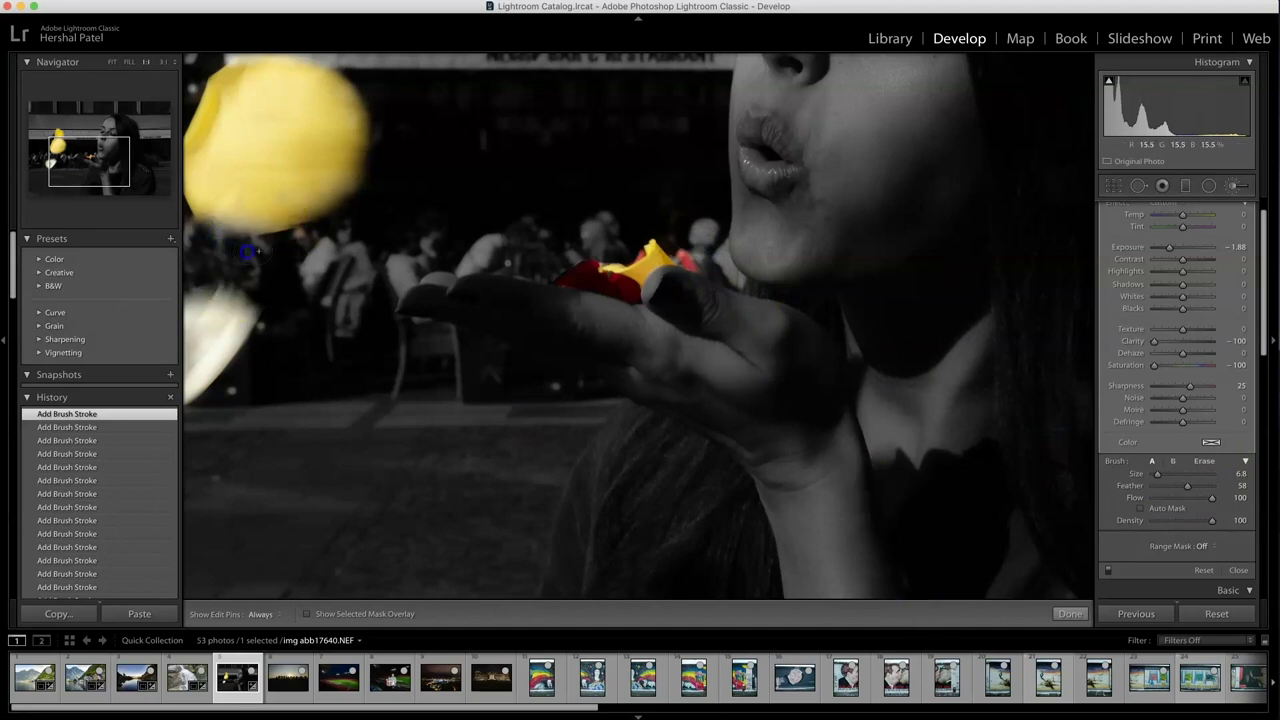
{"action": "left_click_drag", "start_coordinate": [86, 171], "coordinate": [64, 158]}
{"action": "key", "text": "h"}
{"action": "key", "text": "h"}
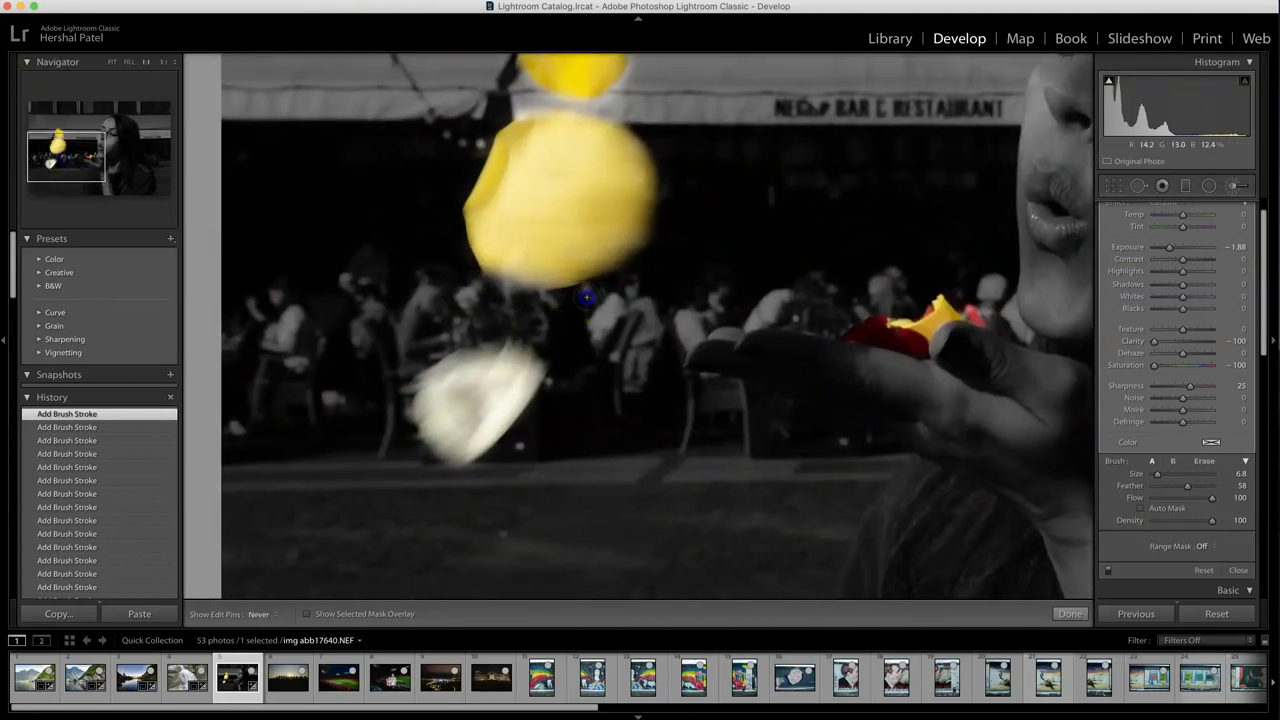
{"action": "key", "text": "h"}
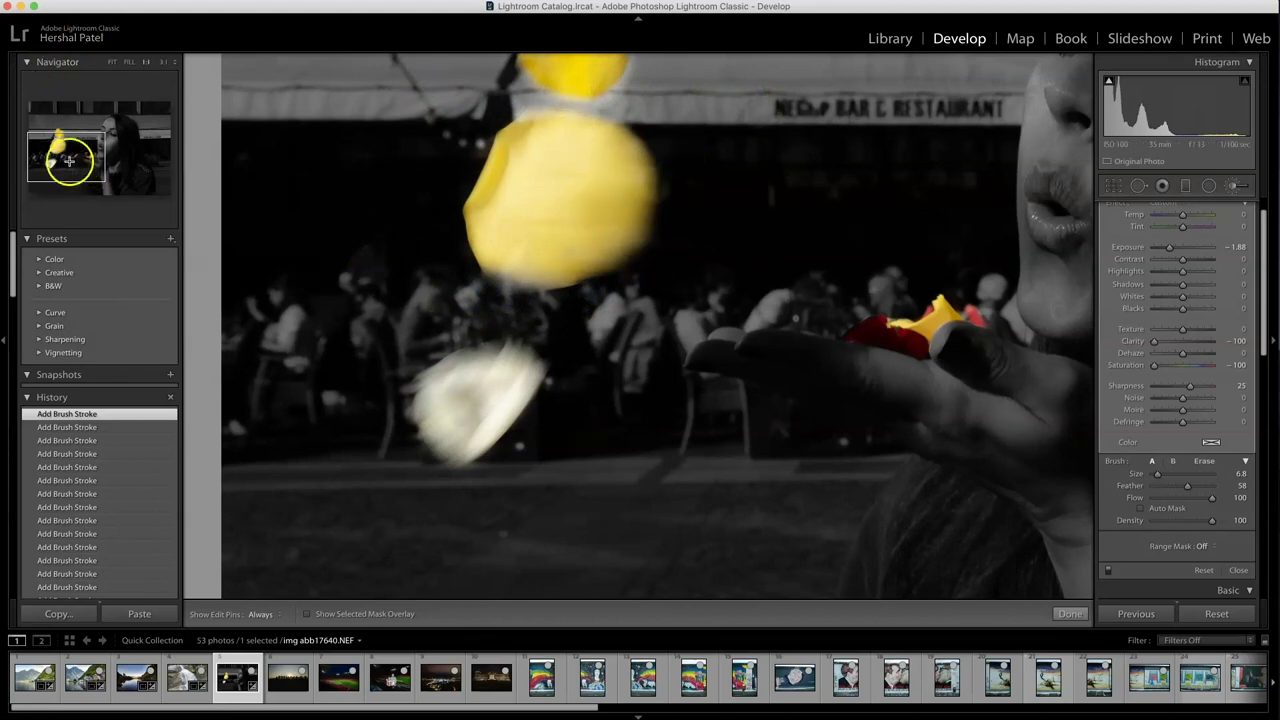
Try to repaint the effect between the two yellow petals, undo the stroke and close the Adjustment Brush.
{"action": "left_click", "coordinate": [51, 137]}
{"action": "key", "text": "h"}
{"action": "key", "text": "super+z"}
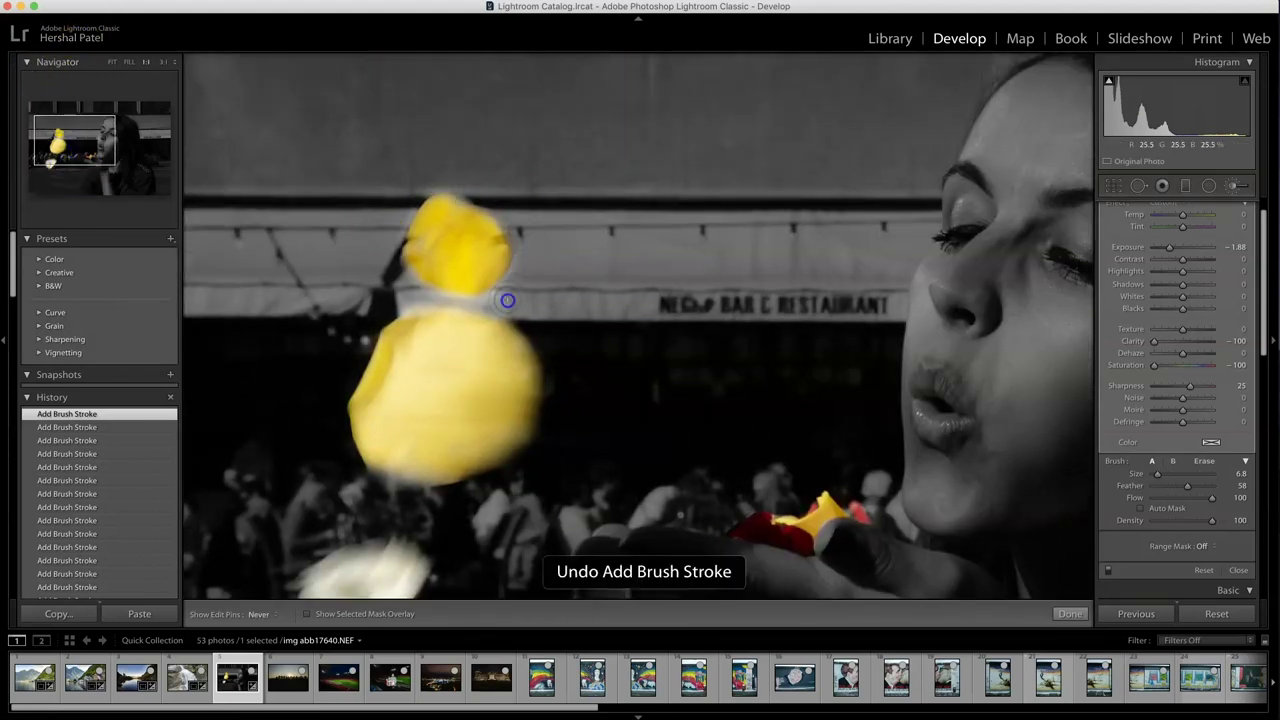
{"action": "key", "text": "h"}
{"action": "left_click", "coordinate": [1060, 614]}
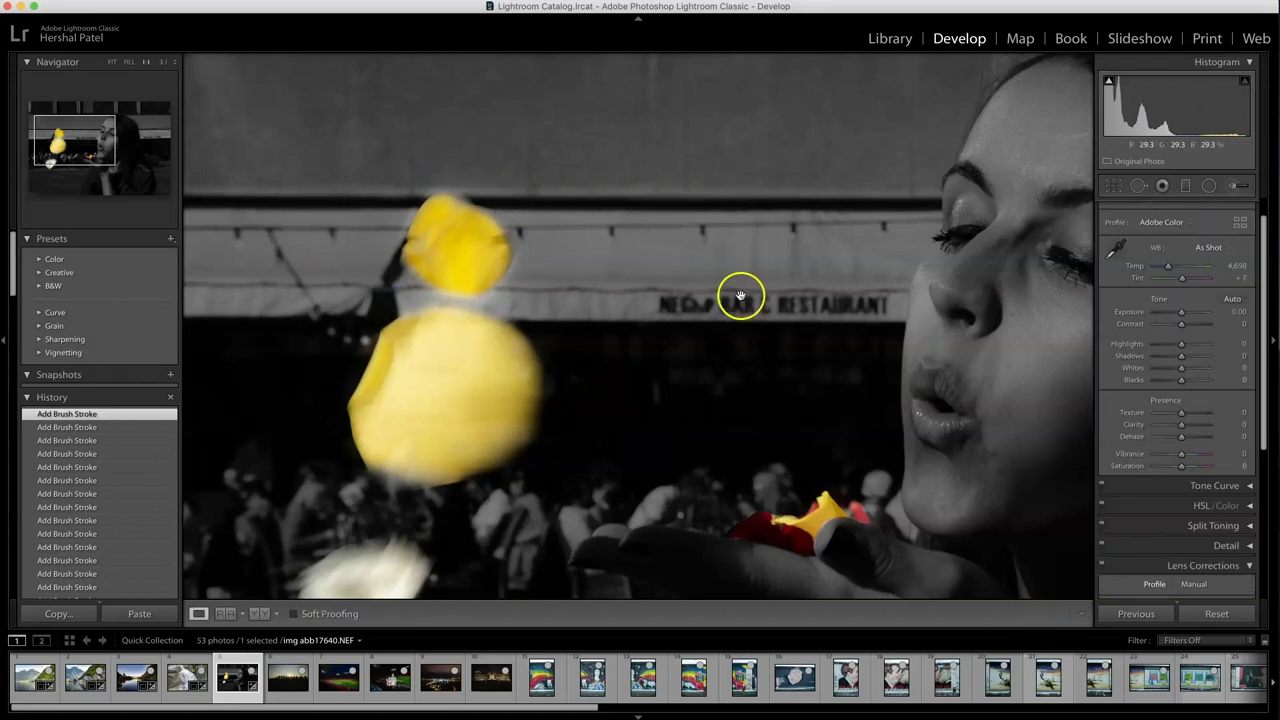
{"action": "left_click", "coordinate": [742, 296]}
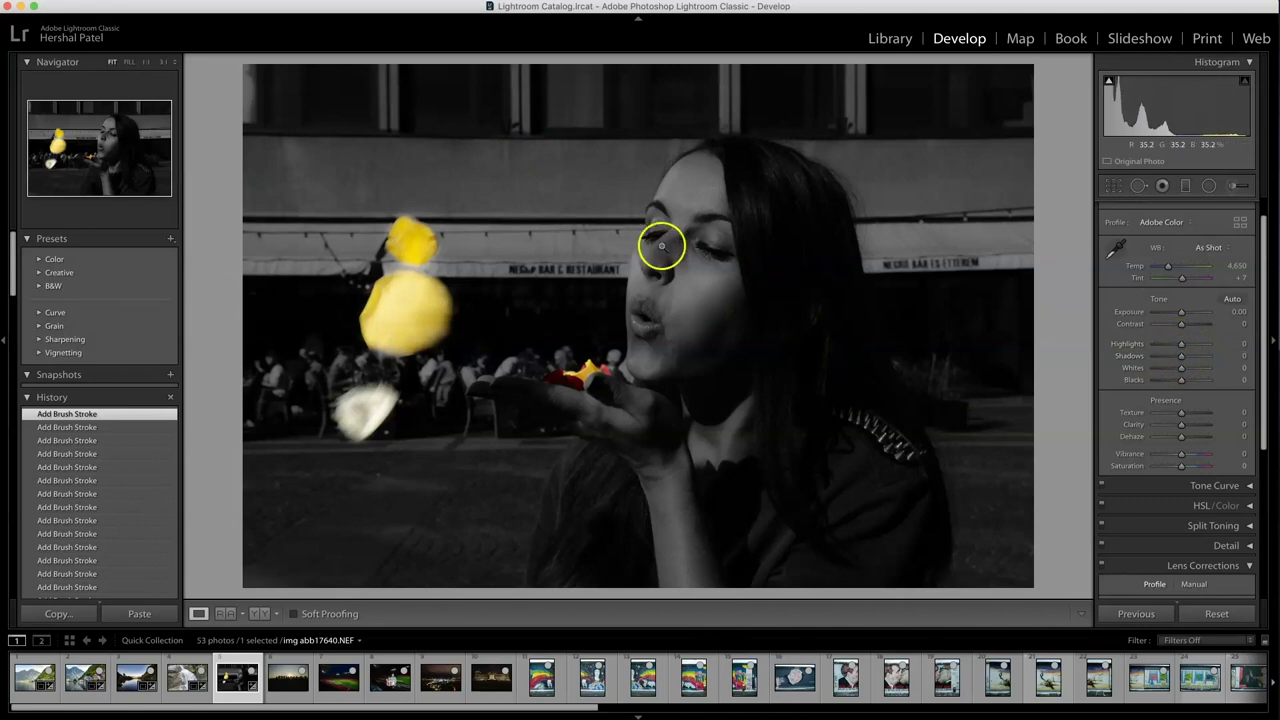
Reopen the Adjustment Brush, check the mask overlay of the existing brush adjustment and select its pin for editing.
{"action": "left_click", "coordinate": [1238, 188]}
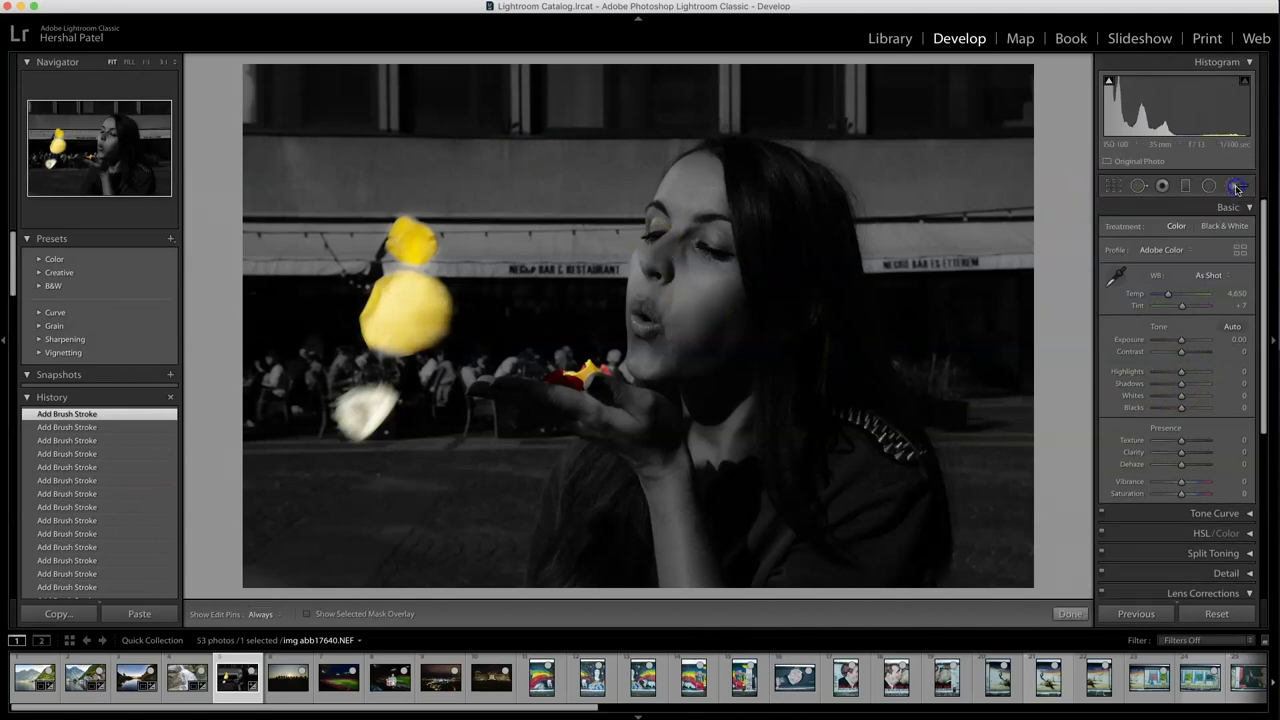
{"action": "left_click", "coordinate": [1208, 186]}
{"action": "left_click", "coordinate": [1230, 188]}
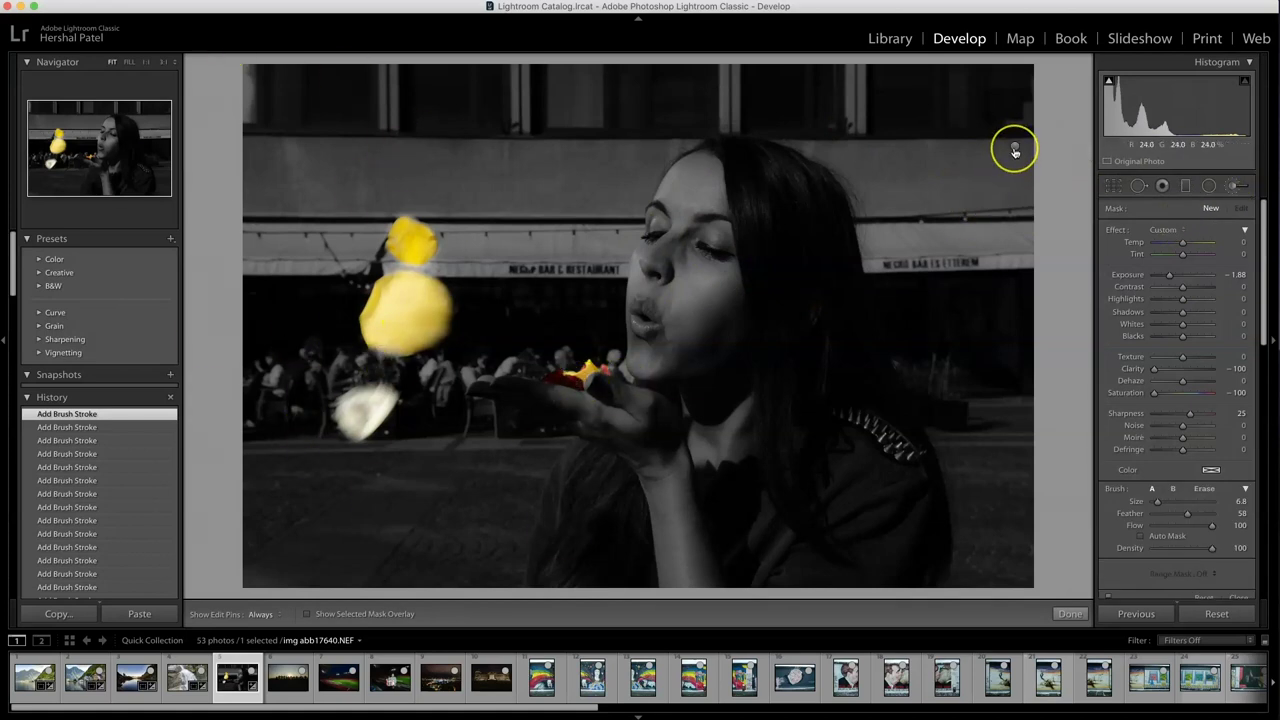
{"action": "left_click", "coordinate": [1015, 150]}
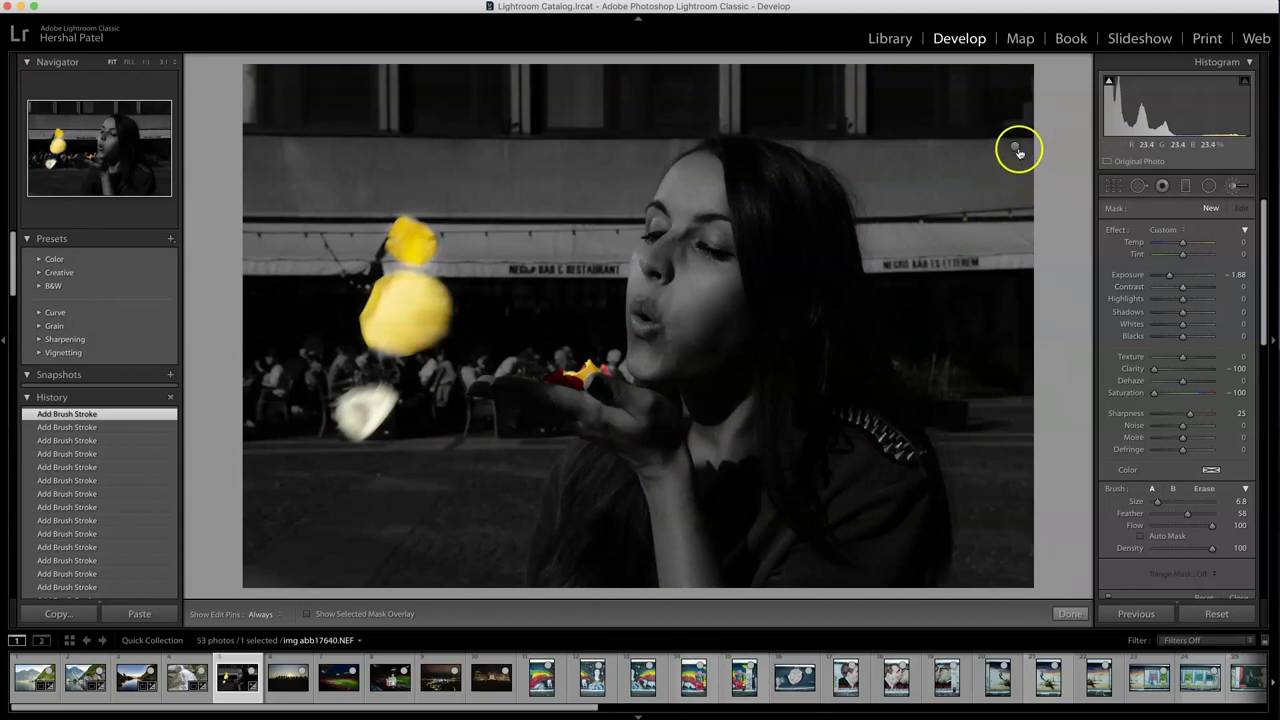
{"action": "left_click", "coordinate": [1016, 149]}
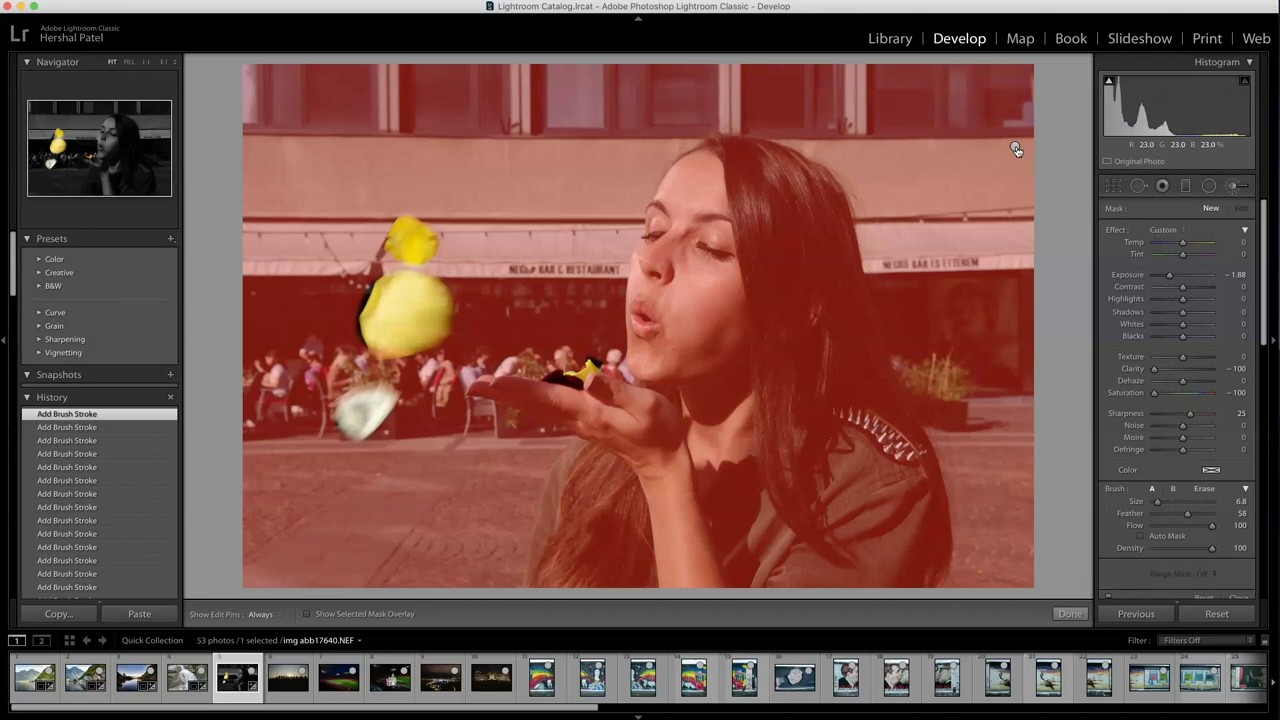
{"action": "left_click", "coordinate": [1015, 148]}
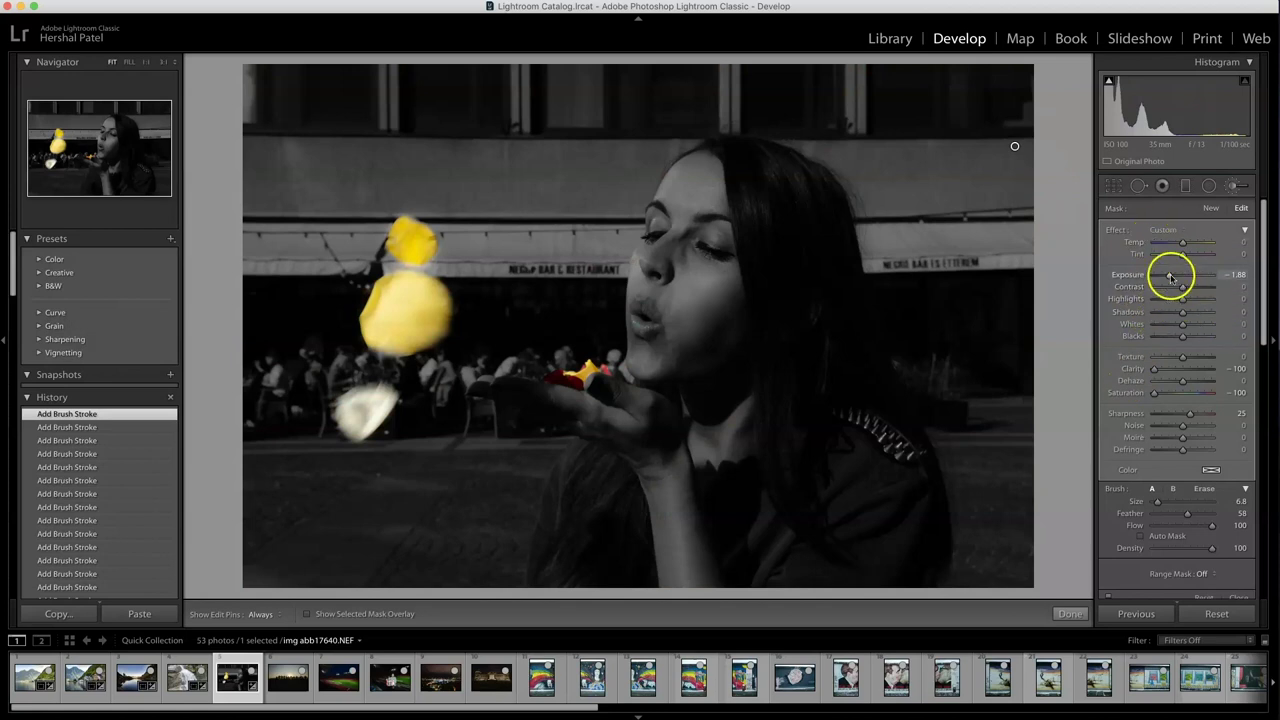
Set the brush adjustment's exposure to -0.30, contrast 59, highlights -56, shadows -36, texture -48, noise 100 and sharpness -5.
{"action": "left_click_drag", "start_coordinate": [1169, 276], "coordinate": [1172, 313]}
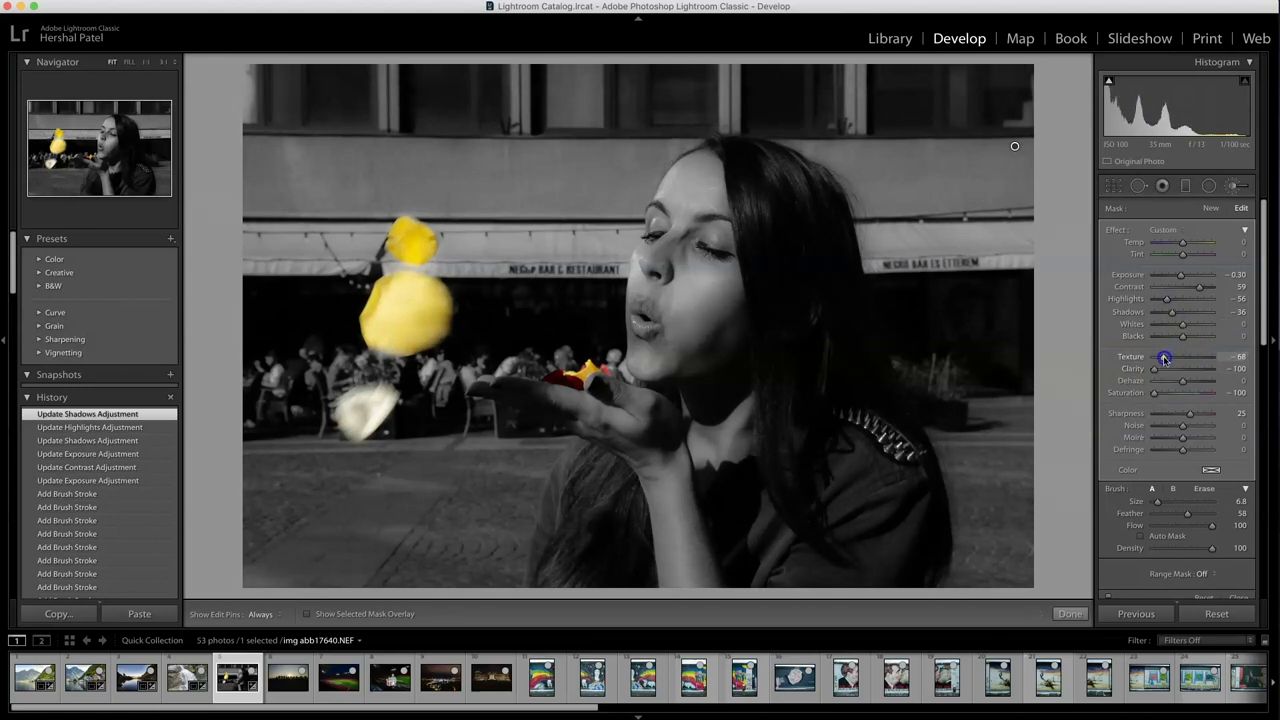
{"action": "left_click_drag", "start_coordinate": [1169, 359], "coordinate": [1169, 359]}
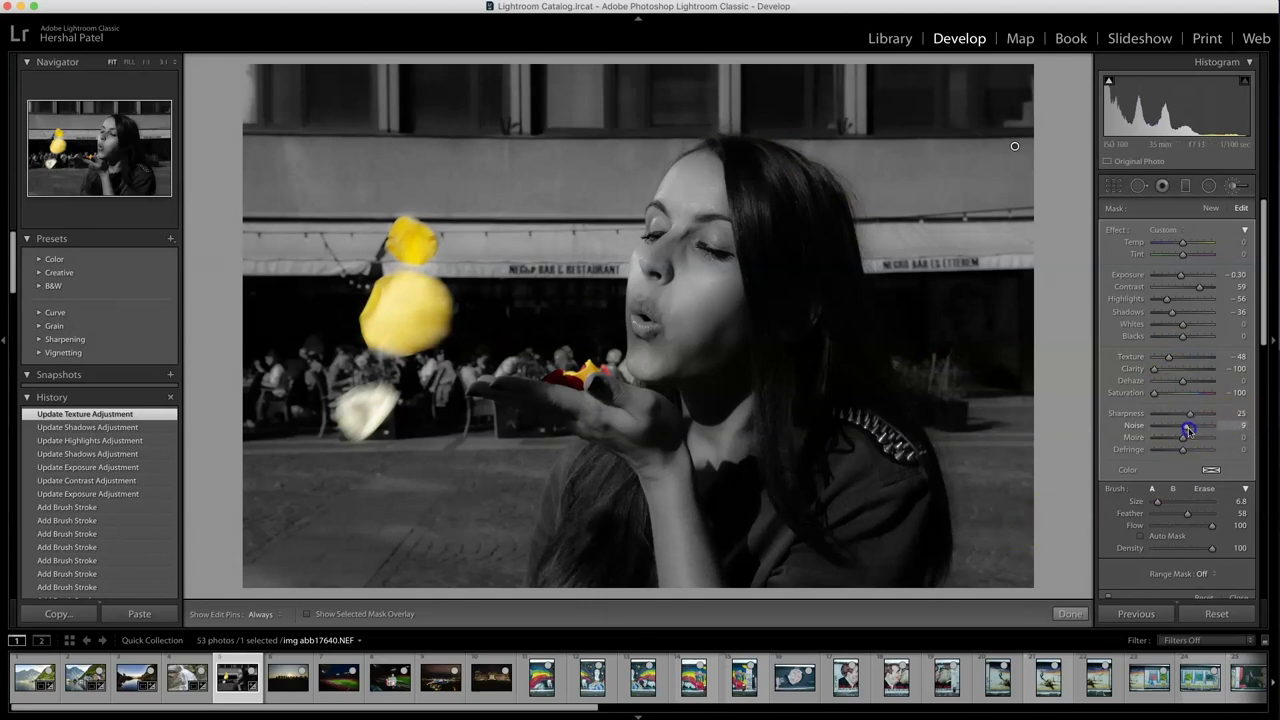
{"action": "mouse_move", "coordinate": [1200, 430]}
{"action": "left_mouse_down"}
{"action": "mouse_move", "coordinate": [1216, 430]}
{"action": "mouse_move", "coordinate": [1180, 417]}
{"action": "mouse_move", "coordinate": [1180, 443]}
{"action": "left_mouse_up"}
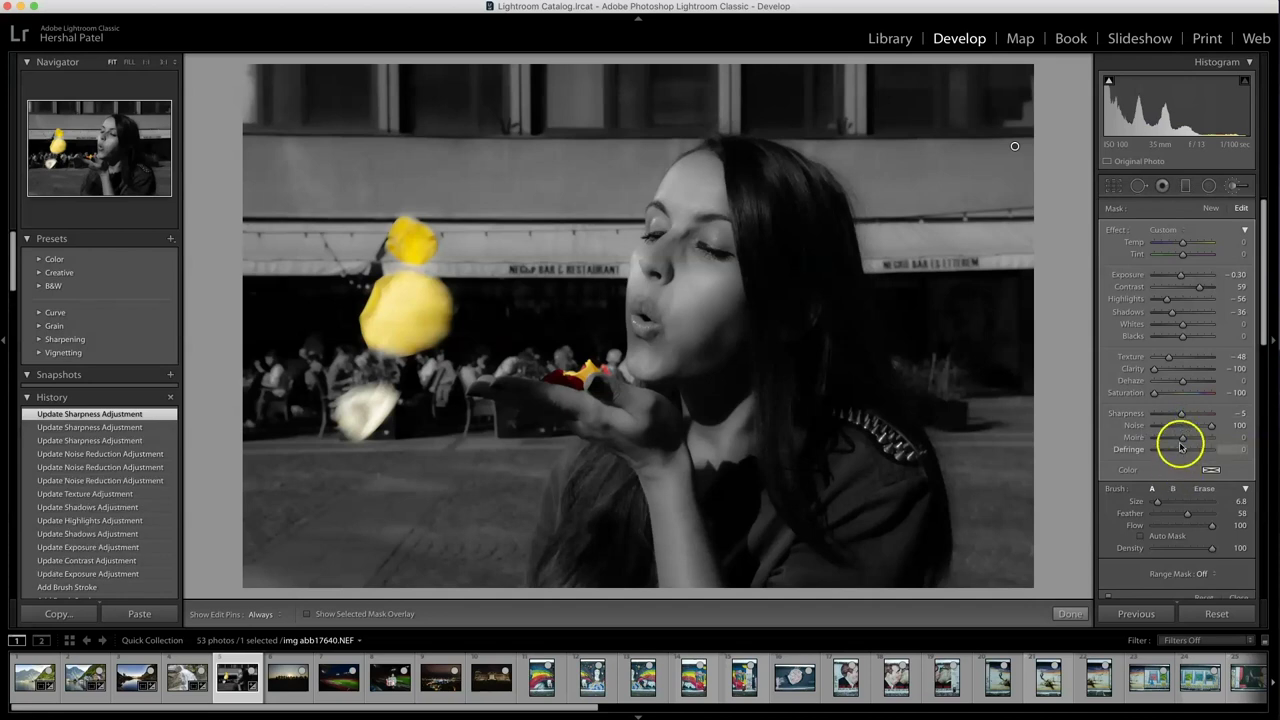
Straighten the photo with a crop angle of 0.97 and apply the crop.
{"action": "key", "text": "r"}
{"action": "left_click", "coordinate": [1239, 266]}
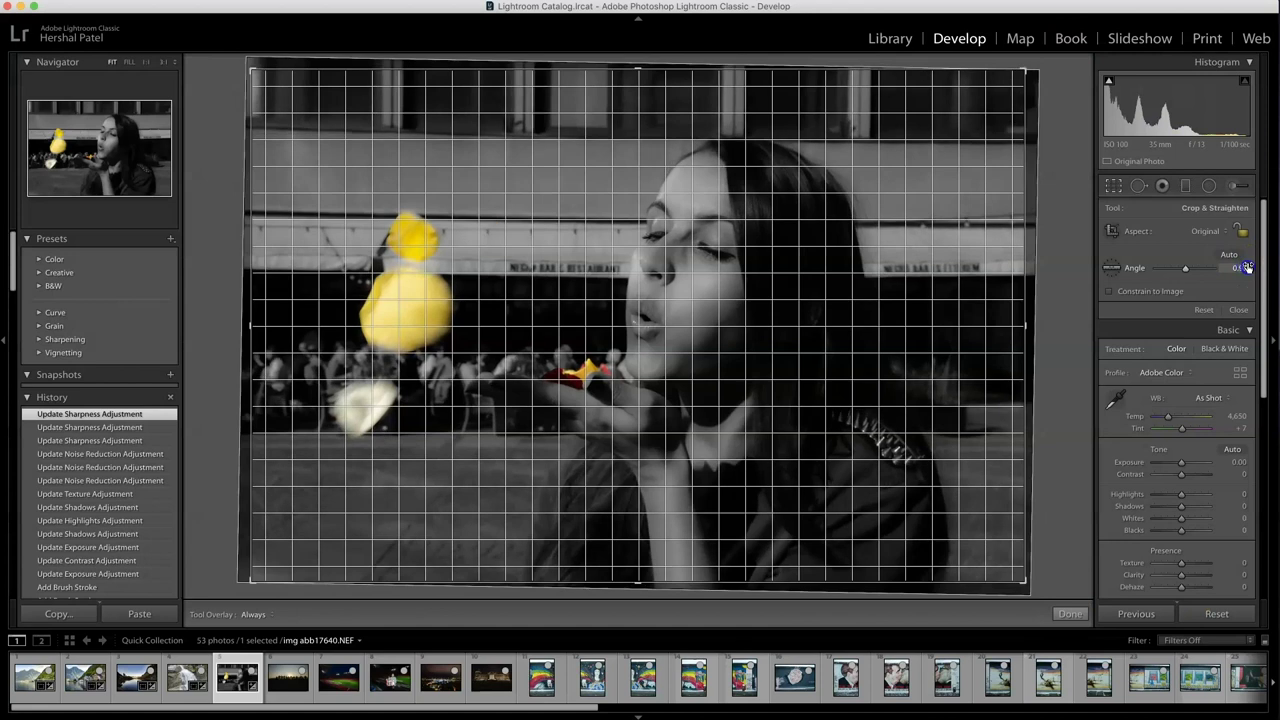
{"action": "left_click", "coordinate": [1070, 613]}
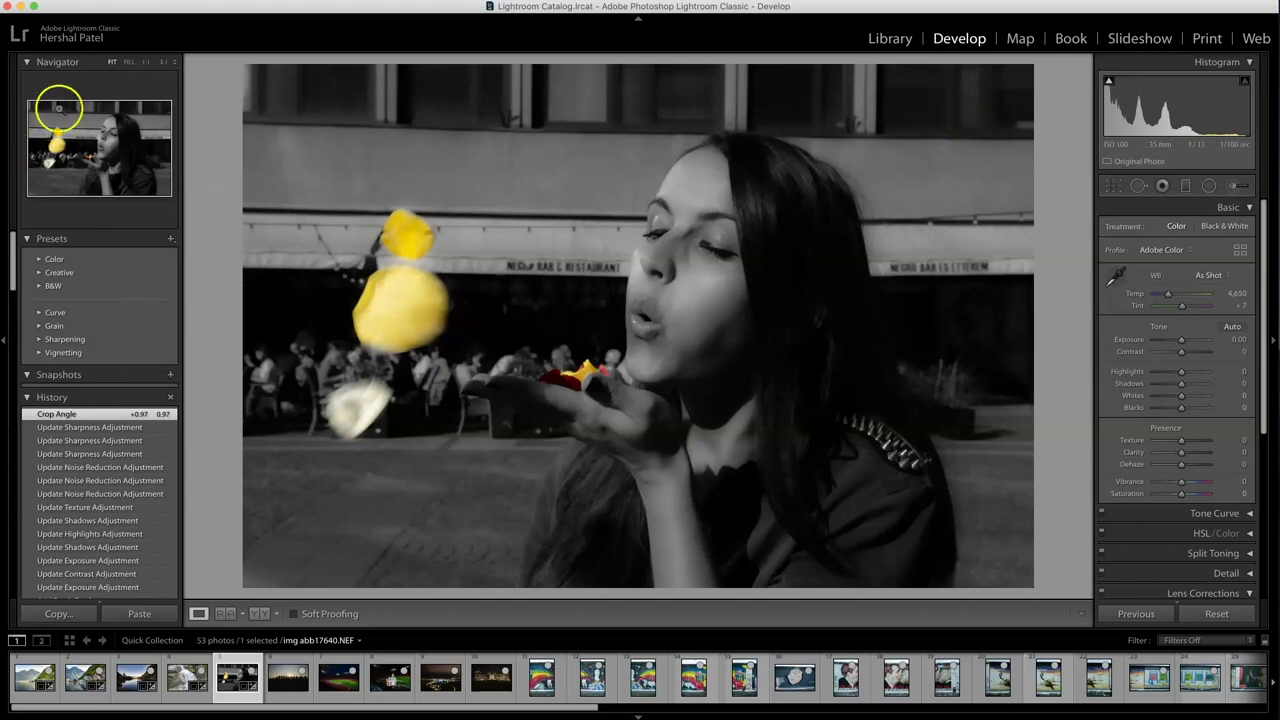
Reselect the existing brush adjustment and repaint its effect beside the yellow petal in the hand with size 5.0 and feather 58.
{"action": "left_click", "coordinate": [163, 61]}
{"action": "left_click_drag", "start_coordinate": [795, 541], "coordinate": [692, 362]}
{"action": "left_click", "coordinate": [87, 156]}
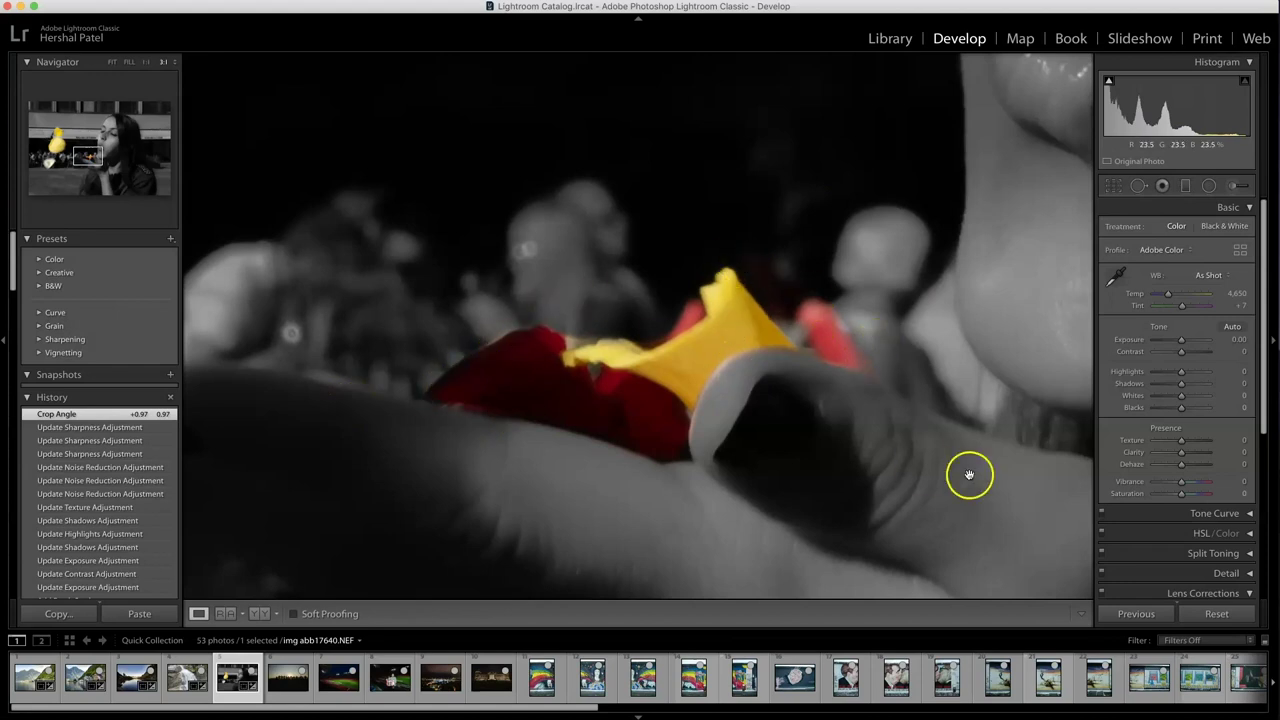
{"action": "left_click", "coordinate": [1240, 182]}
{"action": "key", "text": "z"}
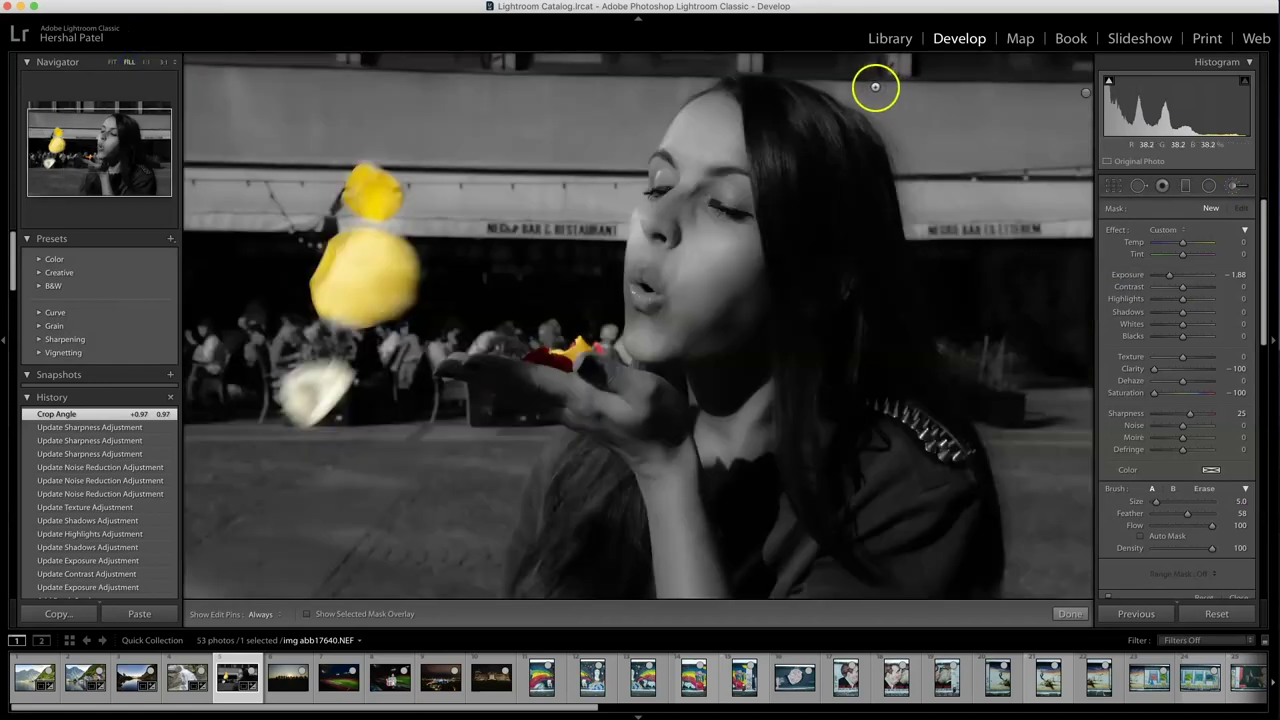
{"action": "left_click", "coordinate": [1085, 93]}
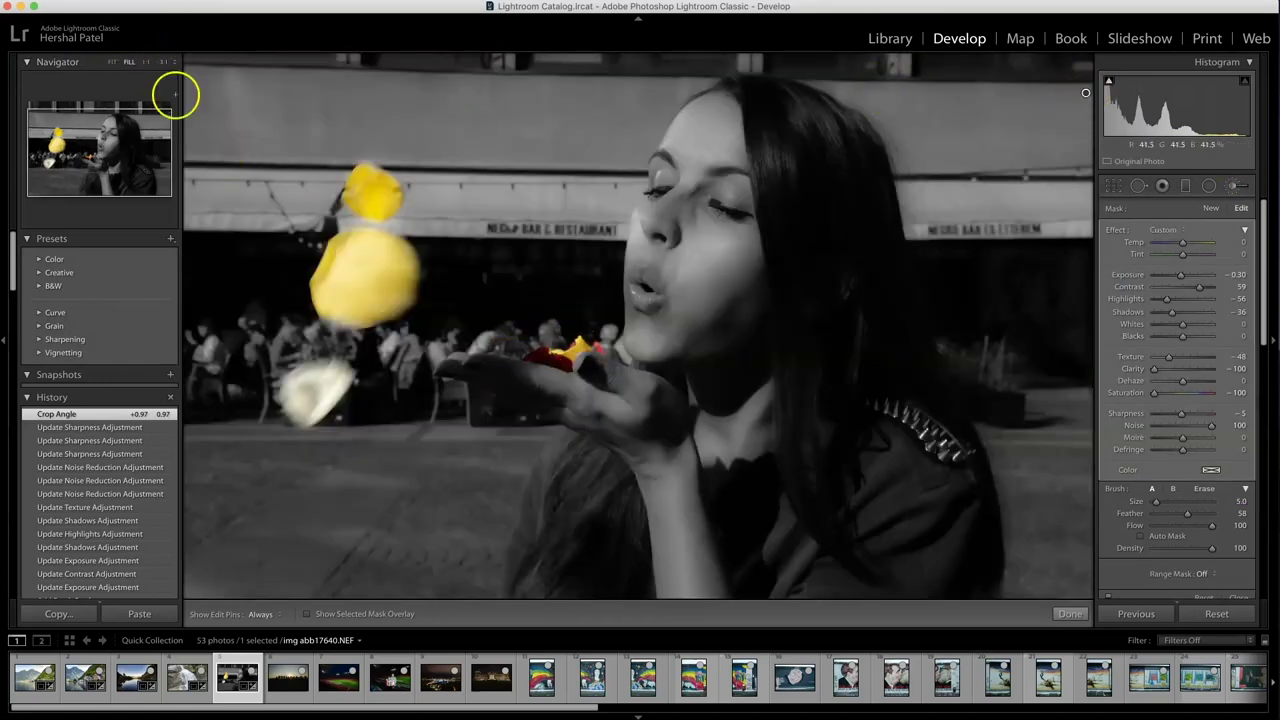
{"action": "left_click", "coordinate": [163, 61]}
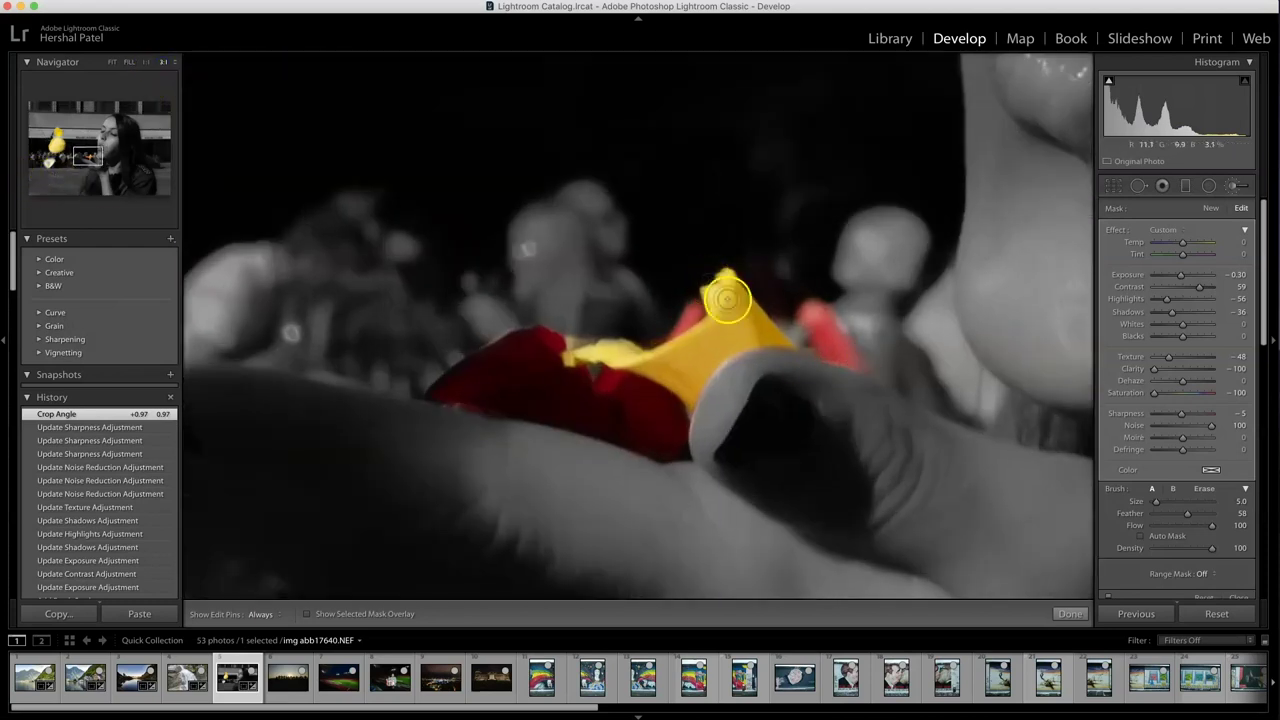
{"action": "key", "text": "h"}
{"action": "left_click", "coordinate": [785, 308]}
{"action": "key", "text": "h"}
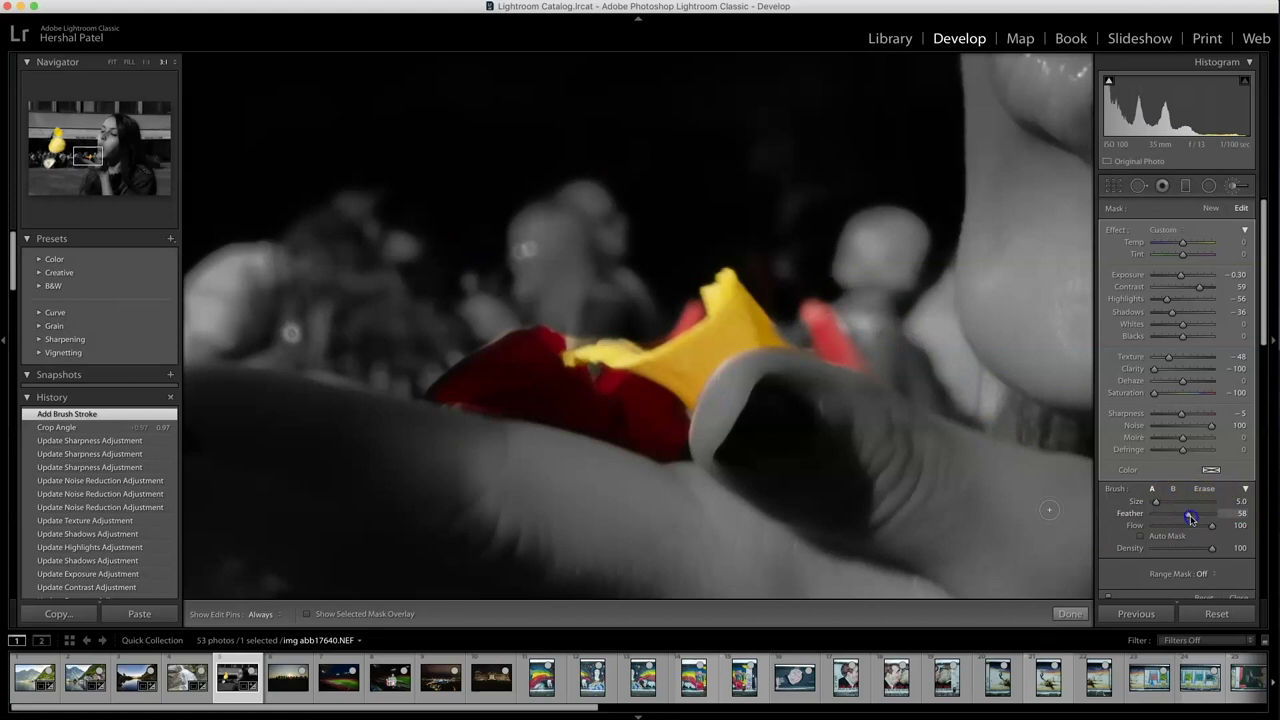
Set the brush feather to 81, repaint the effect along the edges of the petals in the hand and close the Adjustment Brush.
{"action": "left_click_drag", "start_coordinate": [1204, 515], "coordinate": [1201, 513]}
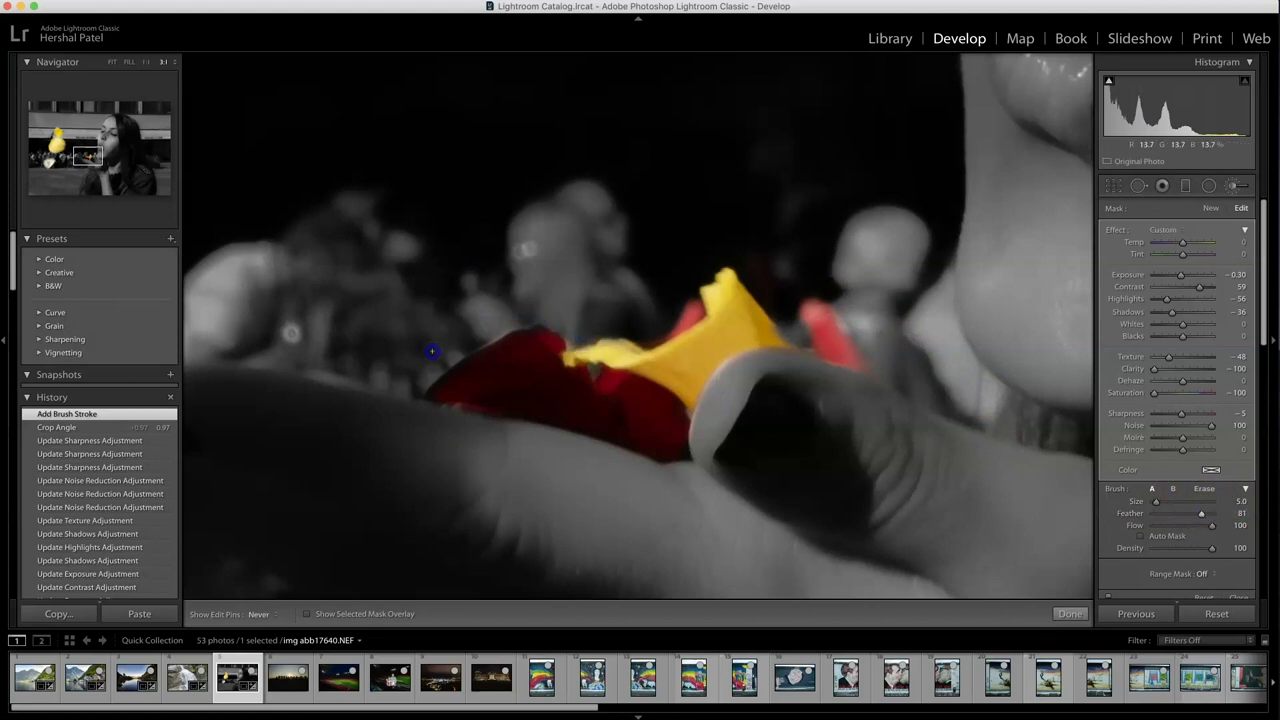
{"action": "left_click_drag", "start_coordinate": [574, 314], "coordinate": [577, 335]}
{"action": "left_click", "coordinate": [573, 345]}
{"action": "left_click", "coordinate": [677, 296]}
{"action": "left_click", "coordinate": [725, 258]}
{"action": "left_click", "coordinate": [784, 319]}
{"action": "left_click", "coordinate": [780, 278]}
{"action": "left_click", "coordinate": [764, 351]}
{"action": "left_click", "coordinate": [730, 450]}
{"action": "left_click", "coordinate": [462, 443]}
{"action": "key", "text": "k"}
{"action": "left_click", "coordinate": [786, 191]}
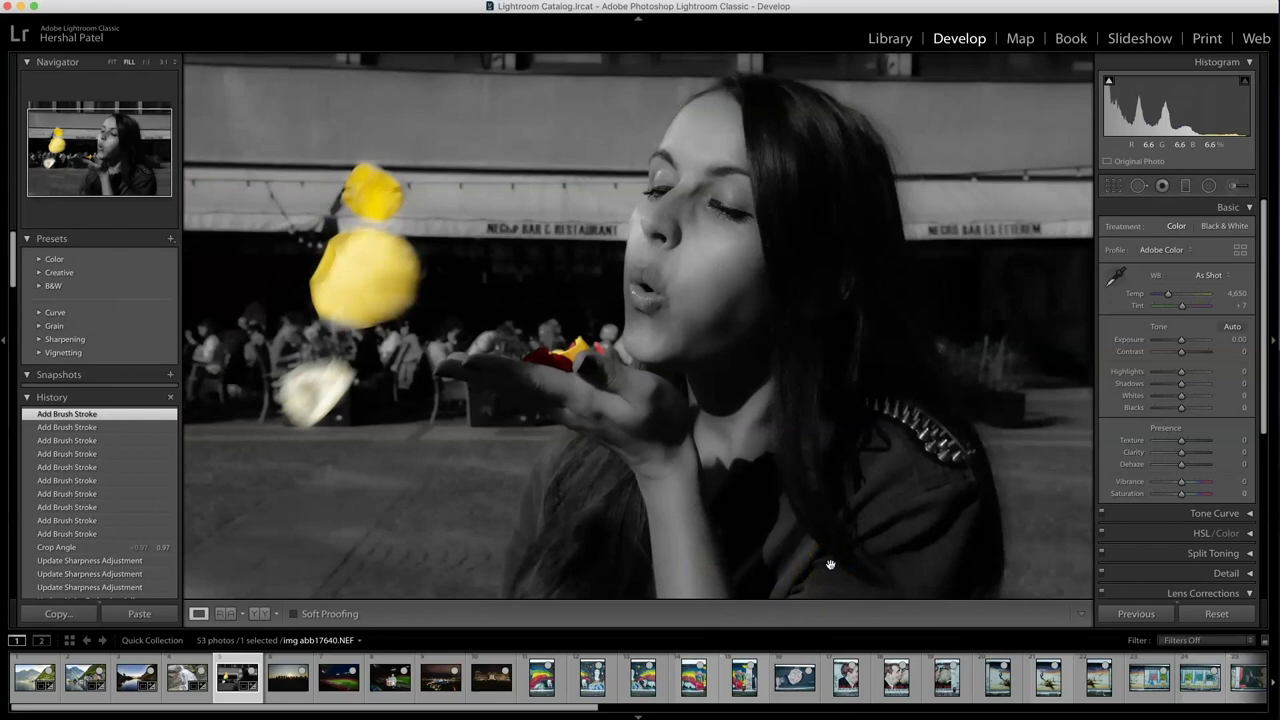
Fit the whole photo in view and set its overall contrast to +14 and exposure to +0.35.
{"action": "left_click", "coordinate": [112, 61]}
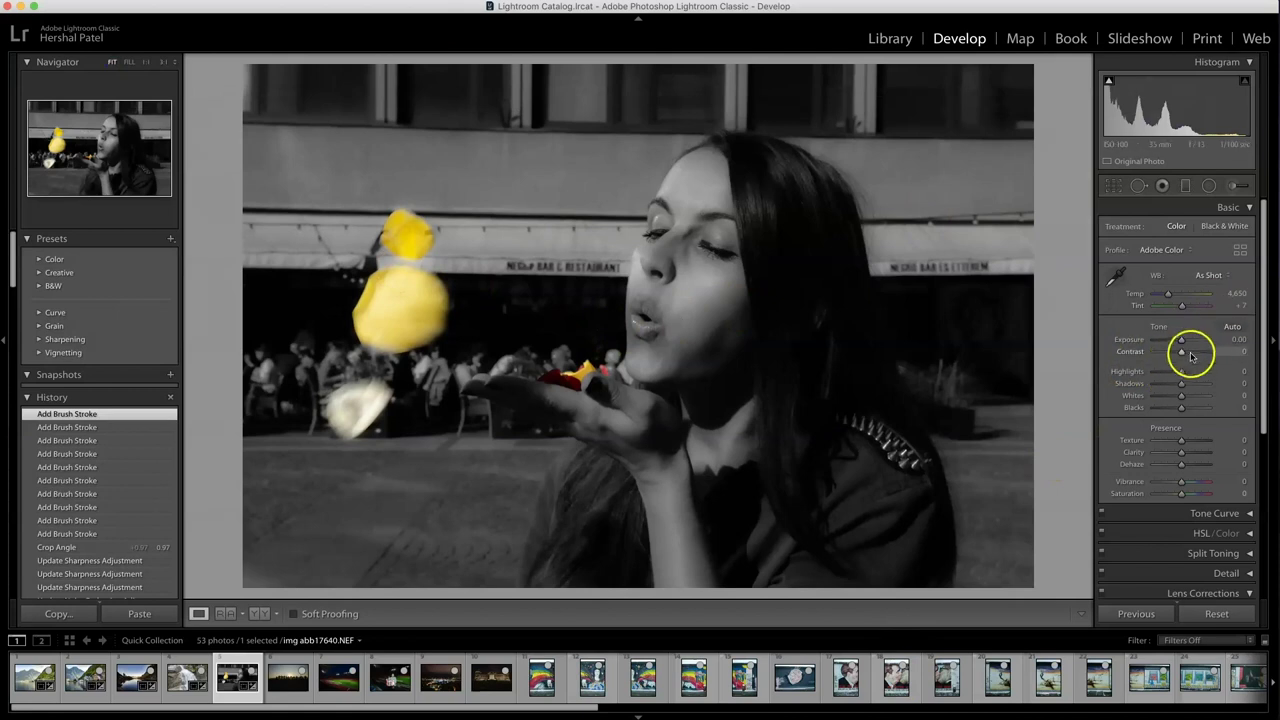
{"action": "left_click_drag", "start_coordinate": [1194, 354], "coordinate": [1184, 341]}
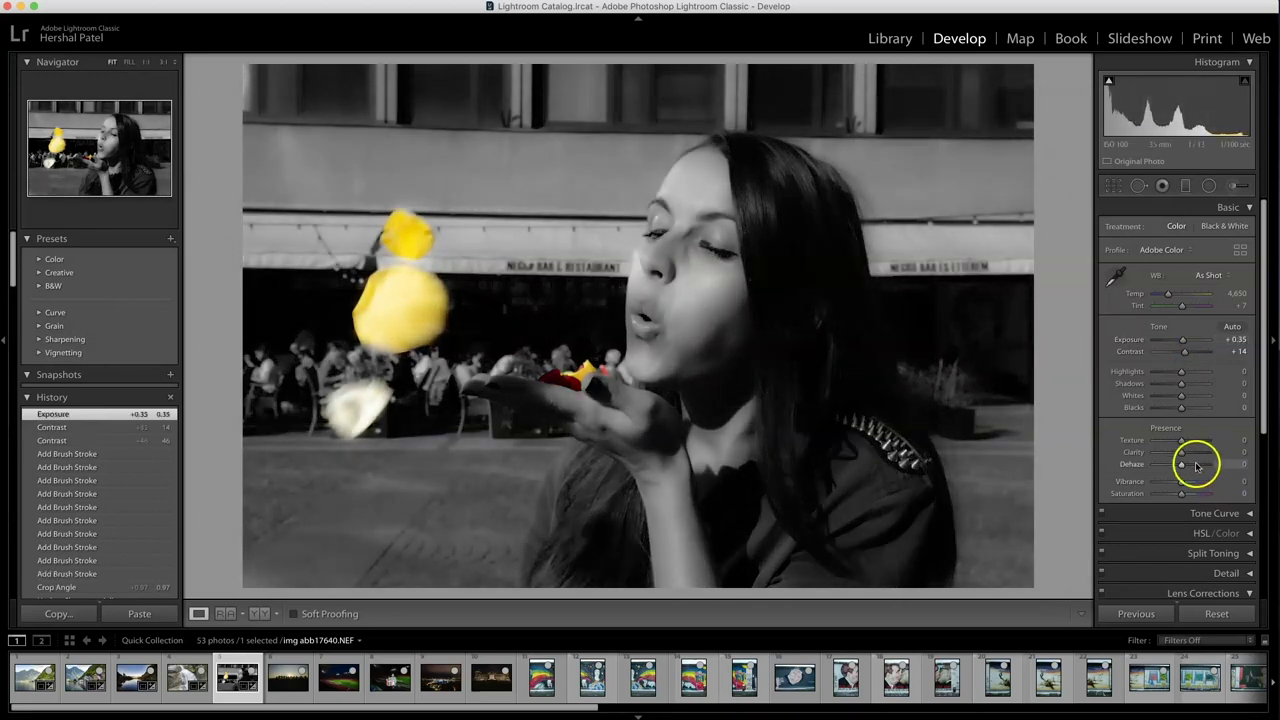
Set the photo's overall dehaze to +22 and vibrance to +61.
{"action": "left_click_drag", "start_coordinate": [1183, 466], "coordinate": [1188, 467]}
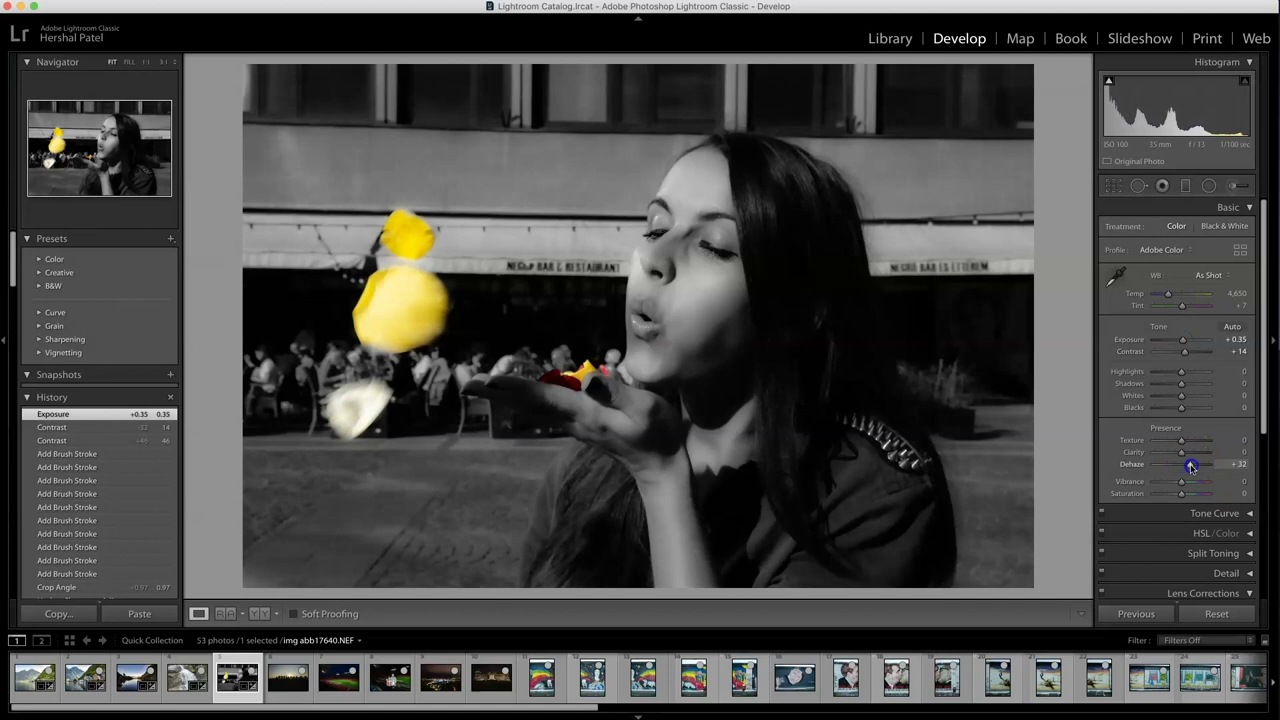
{"action": "left_click_drag", "start_coordinate": [1186, 466], "coordinate": [1186, 466]}
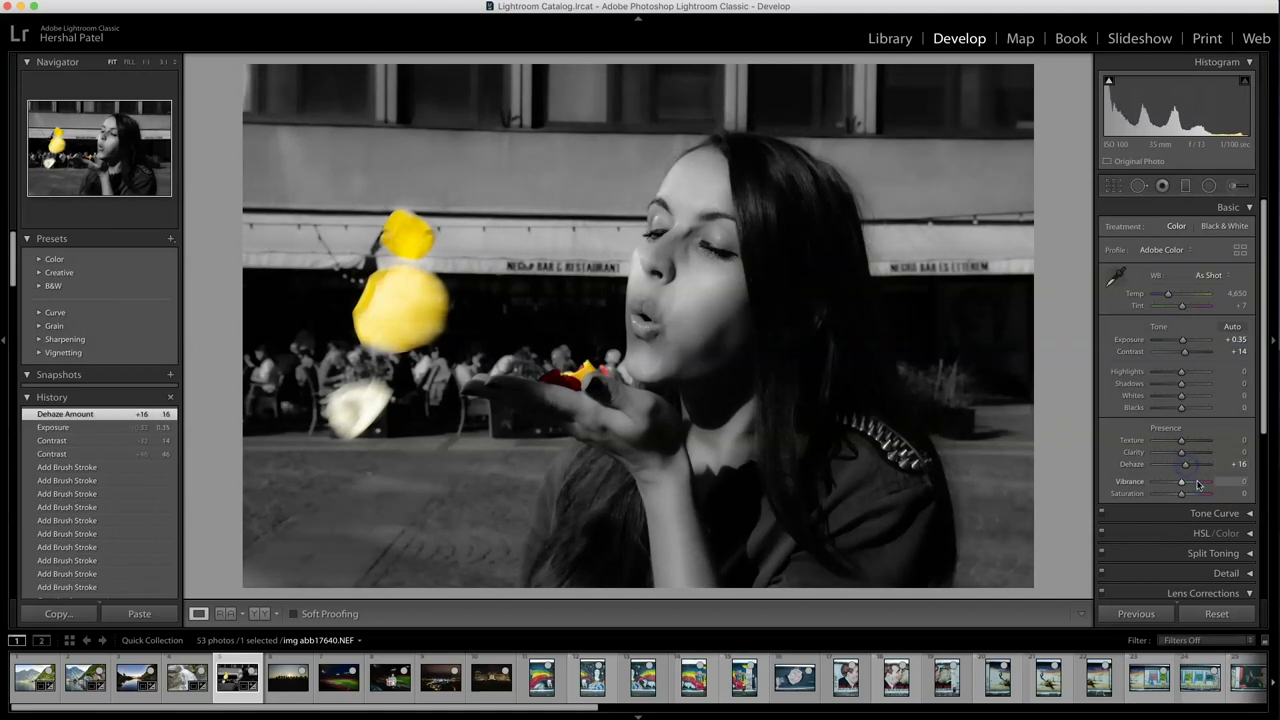
{"action": "left_click", "coordinate": [1197, 486]}
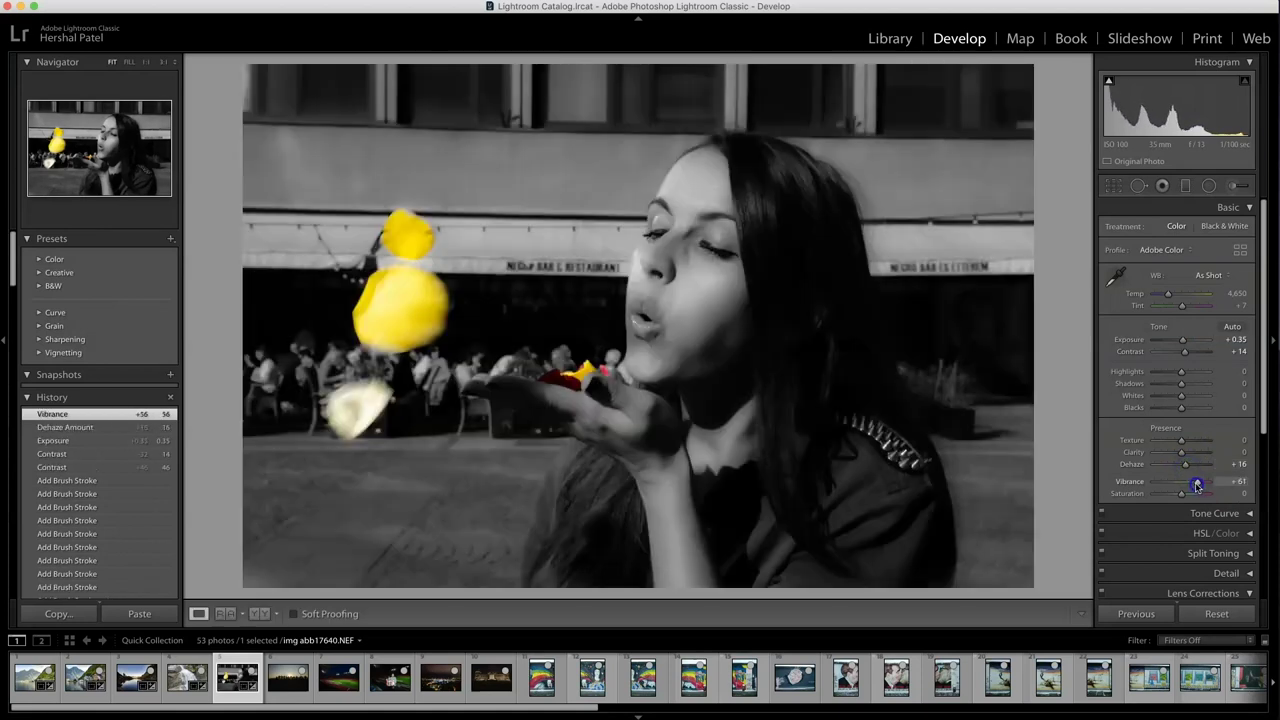
{"action": "left_click_drag", "start_coordinate": [1197, 486], "coordinate": [1197, 486]}
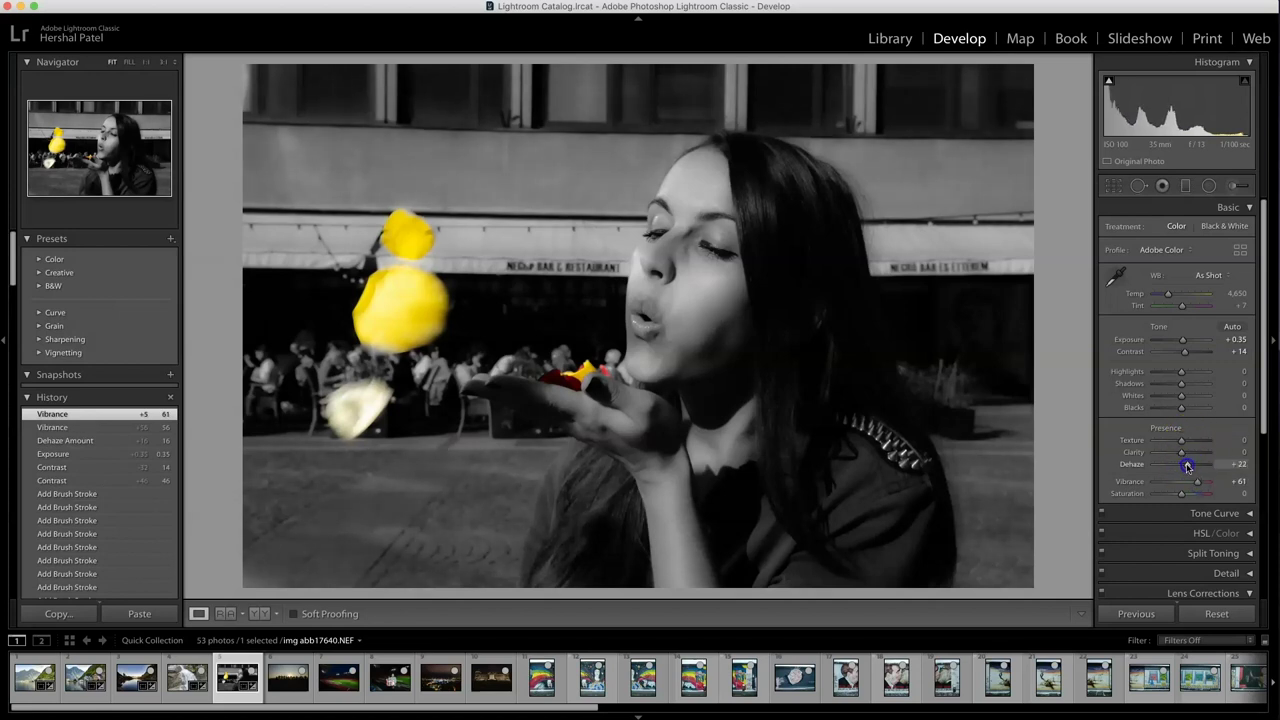
{"action": "left_click_drag", "start_coordinate": [1186, 466], "coordinate": [1186, 466]}
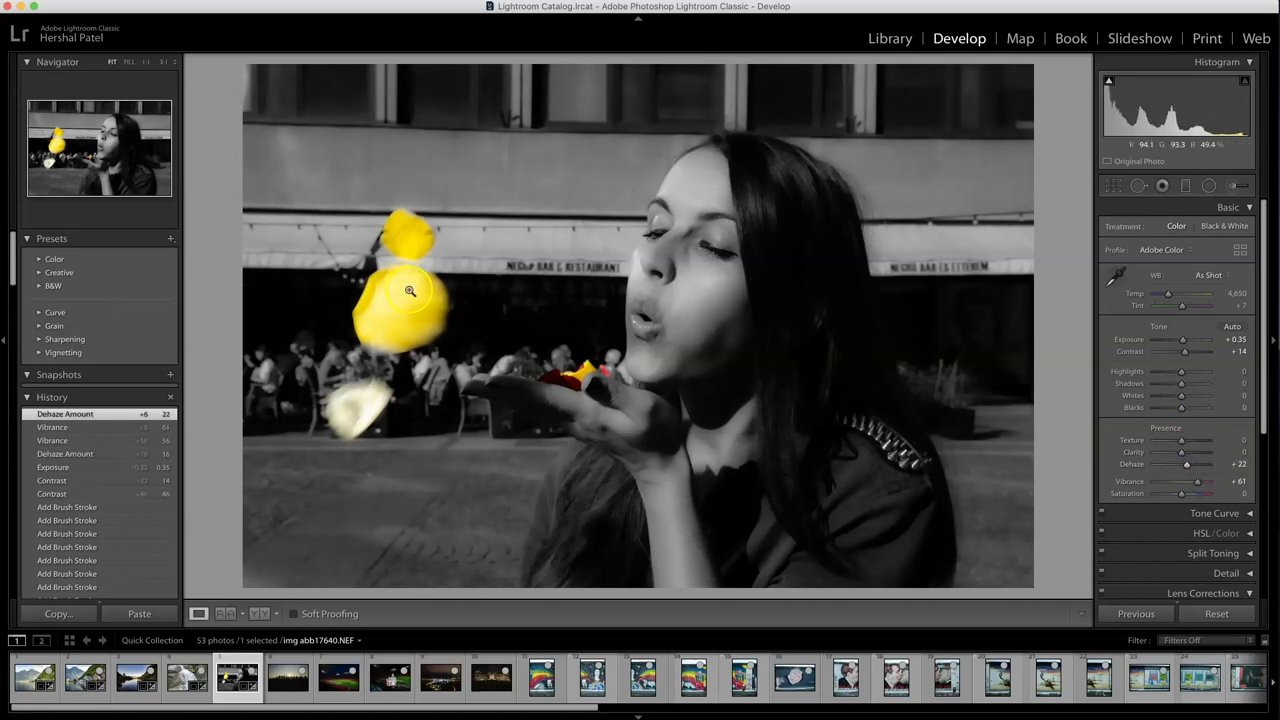
Reselect the existing brush adjustment and repaint its effect on the background around the edges of the flying yellow petals.
{"action": "left_click", "coordinate": [406, 197]}
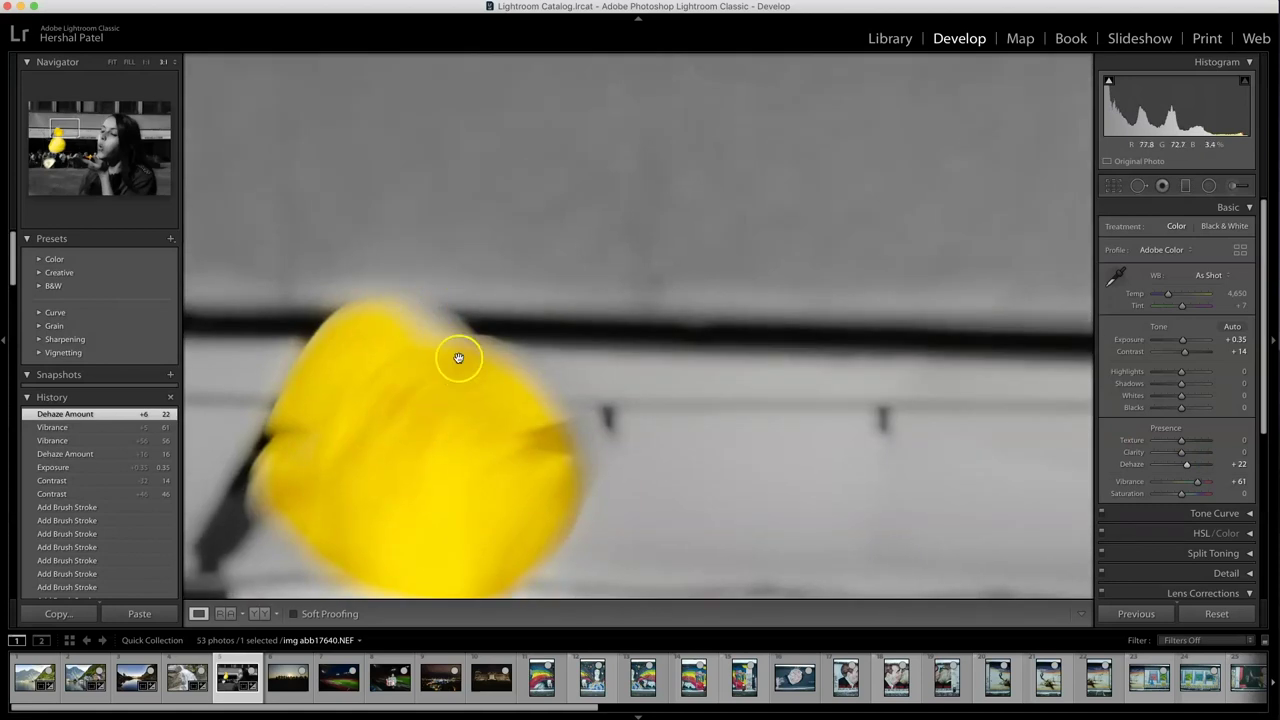
{"action": "left_click", "coordinate": [1237, 186]}
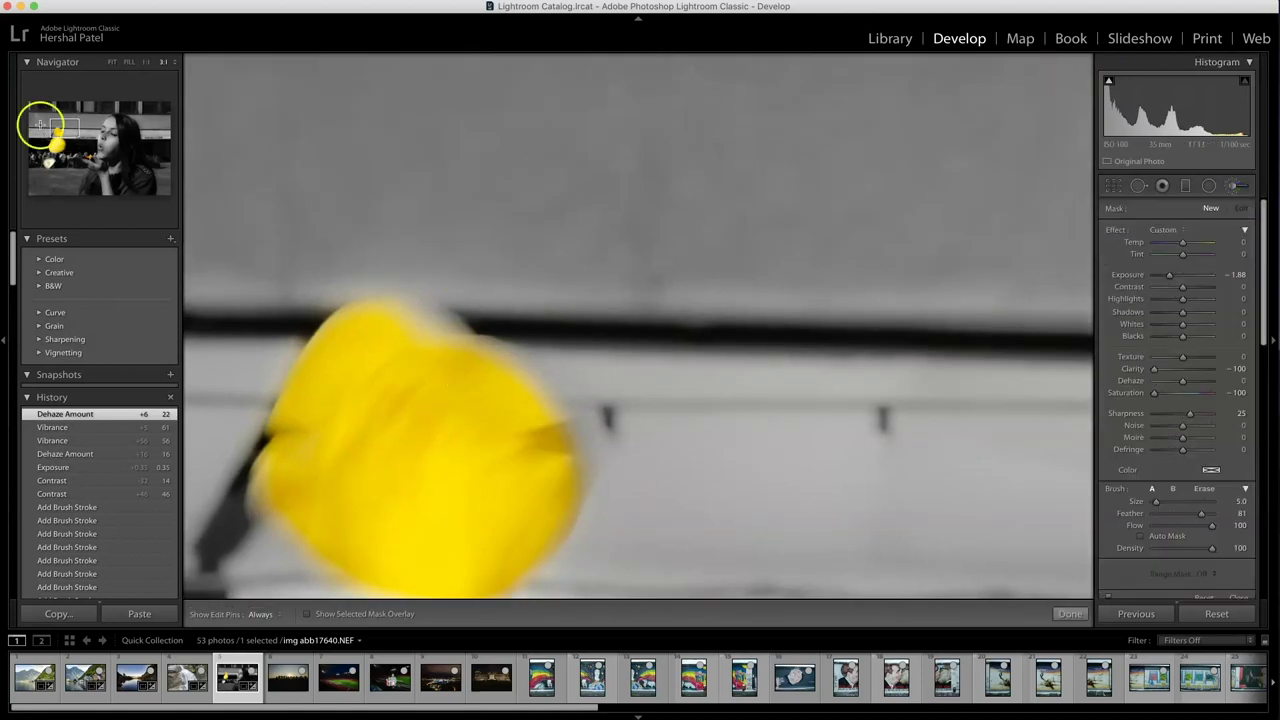
{"action": "left_click", "coordinate": [115, 63]}
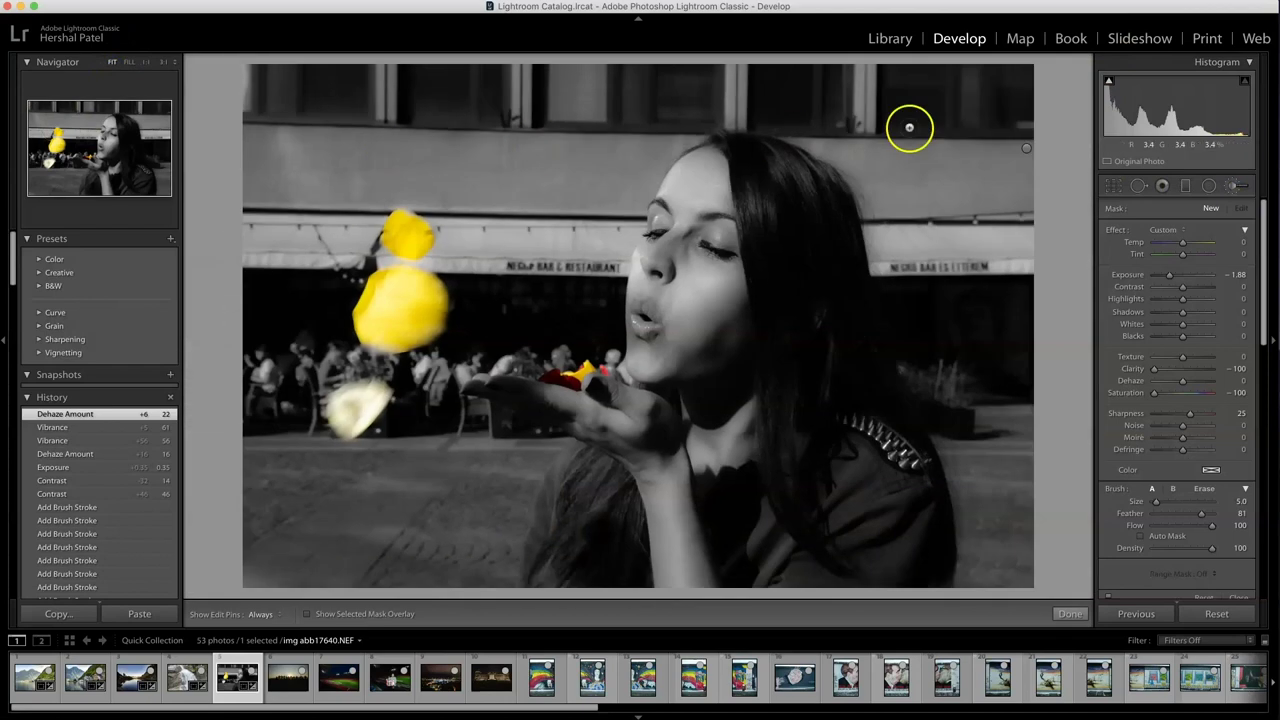
{"action": "left_click", "coordinate": [1026, 148]}
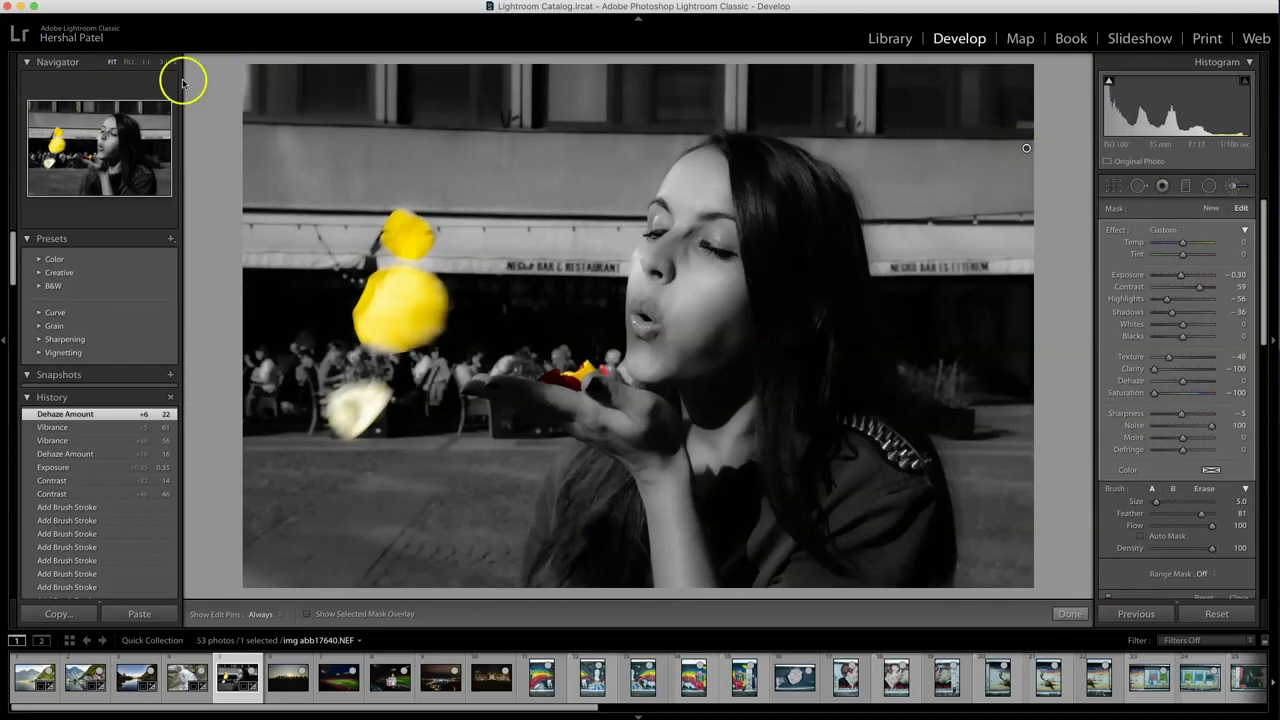
{"action": "left_click", "coordinate": [163, 62]}
{"action": "mouse_move", "coordinate": [434, 332]}
{"action": "left_mouse_down"}
{"action": "mouse_move", "coordinate": [474, 346]}
{"action": "mouse_move", "coordinate": [346, 311]}
{"action": "mouse_move", "coordinate": [461, 296]}
{"action": "left_mouse_up"}
{"action": "key", "text": "alt"}
{"action": "mouse_move", "coordinate": [633, 408]}
{"action": "left_mouse_down"}
{"action": "mouse_move", "coordinate": [569, 392]}
{"action": "mouse_move", "coordinate": [569, 466]}
{"action": "left_mouse_up"}
{"action": "key", "text": "h"}
{"action": "mouse_move", "coordinate": [259, 518]}
{"action": "left_mouse_down"}
{"action": "mouse_move", "coordinate": [277, 394]}
{"action": "mouse_move", "coordinate": [252, 204]}
{"action": "left_mouse_up"}
{"action": "mouse_move", "coordinate": [540, 360]}
{"action": "left_mouse_down"}
{"action": "mouse_move", "coordinate": [471, 409]}
{"action": "mouse_move", "coordinate": [360, 430]}
{"action": "left_mouse_up"}
Set the brush size to 5.7 and feather to 100, and repaint the effect beside and between the two yellow petals.
{"action": "left_click_drag", "start_coordinate": [1206, 494], "coordinate": [1162, 495]}
{"action": "mouse_move", "coordinate": [566, 300]}
{"action": "left_mouse_down"}
{"action": "mouse_move", "coordinate": [566, 343]}
{"action": "mouse_move", "coordinate": [526, 289]}
{"action": "left_mouse_up"}
{"action": "key", "text": "super+z"}
{"action": "mouse_move", "coordinate": [250, 150]}
{"action": "left_mouse_down"}
{"action": "mouse_move", "coordinate": [209, 234]}
{"action": "mouse_move", "coordinate": [260, 400]}
{"action": "left_mouse_up"}
{"action": "left_click", "coordinate": [1157, 502]}
{"action": "mouse_move", "coordinate": [1201, 513]}
{"action": "left_mouse_down"}
{"action": "mouse_move", "coordinate": [1213, 513]}
{"action": "mouse_move", "coordinate": [1155, 502]}
{"action": "left_mouse_up"}
{"action": "mouse_move", "coordinate": [335, 440]}
{"action": "left_mouse_down"}
{"action": "mouse_move", "coordinate": [466, 434]}
{"action": "mouse_move", "coordinate": [417, 431]}
{"action": "left_mouse_up"}
{"action": "key", "text": "h"}
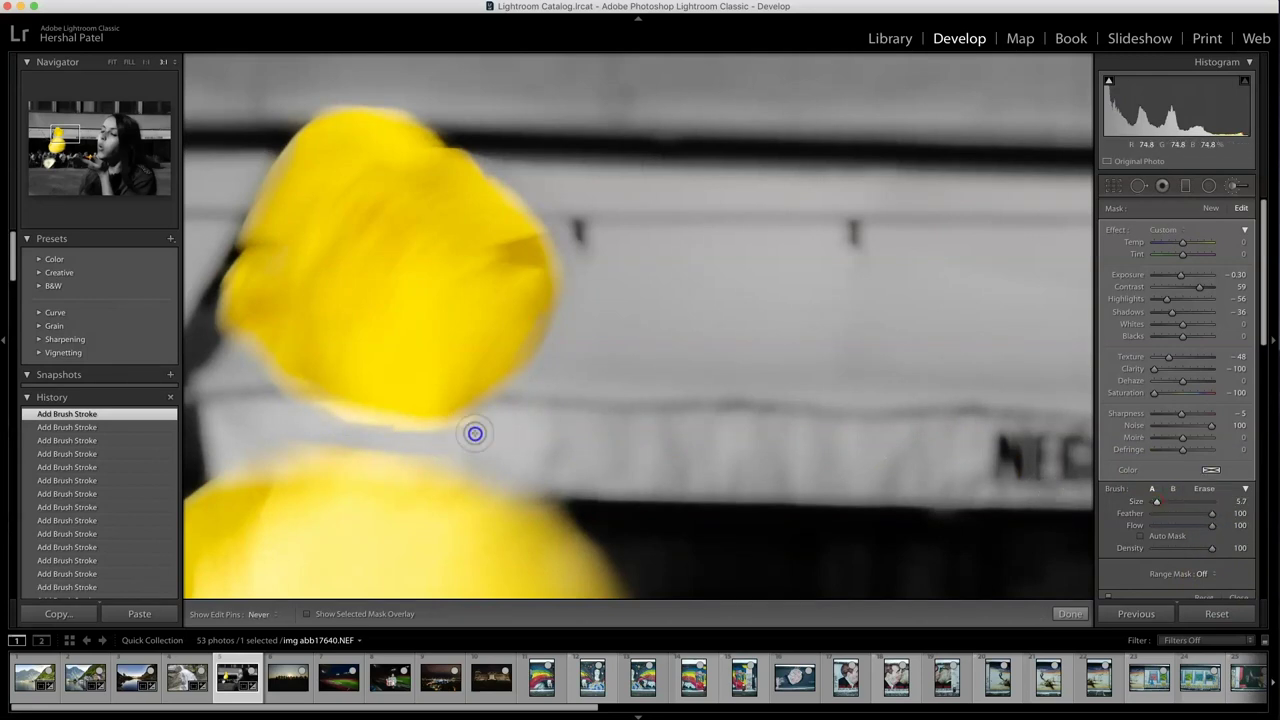
Close the Adjustment Brush, fit the whole photo in view and set its overall shadows to +51.
{"action": "key", "text": "k"}
{"action": "left_click", "coordinate": [900, 449]}
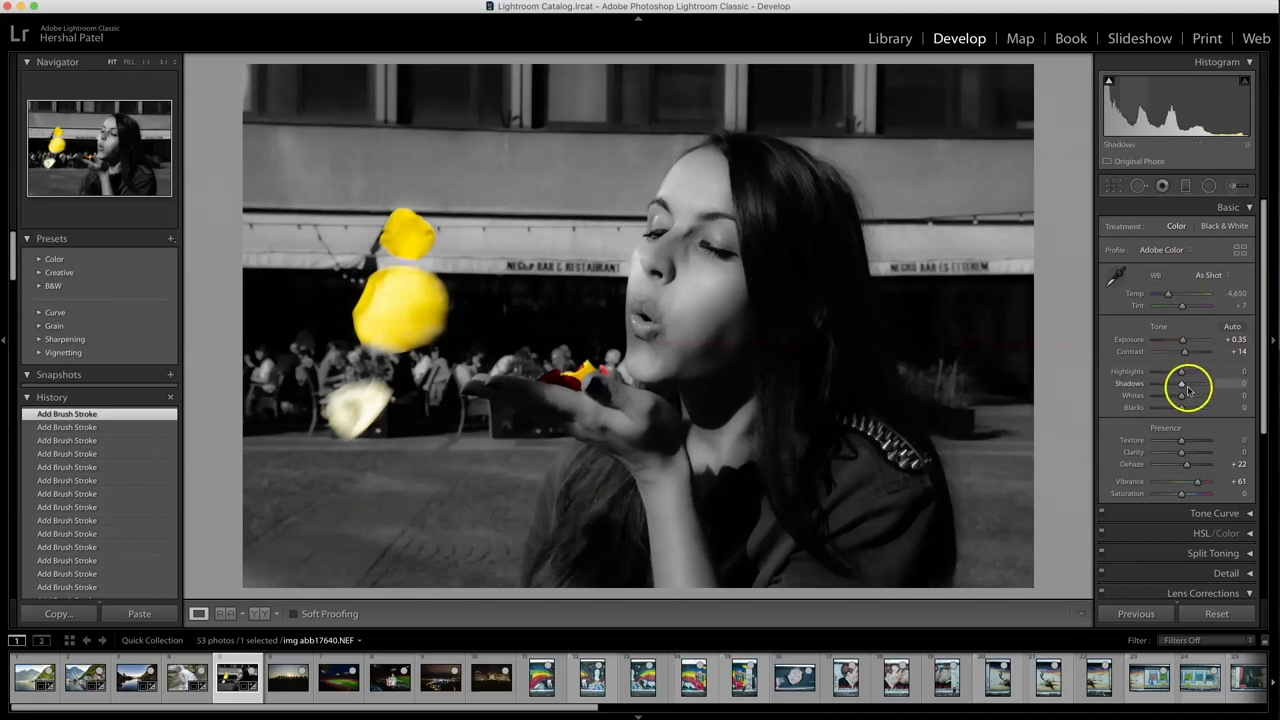
{"action": "left_click_drag", "start_coordinate": [1187, 385], "coordinate": [1197, 385]}
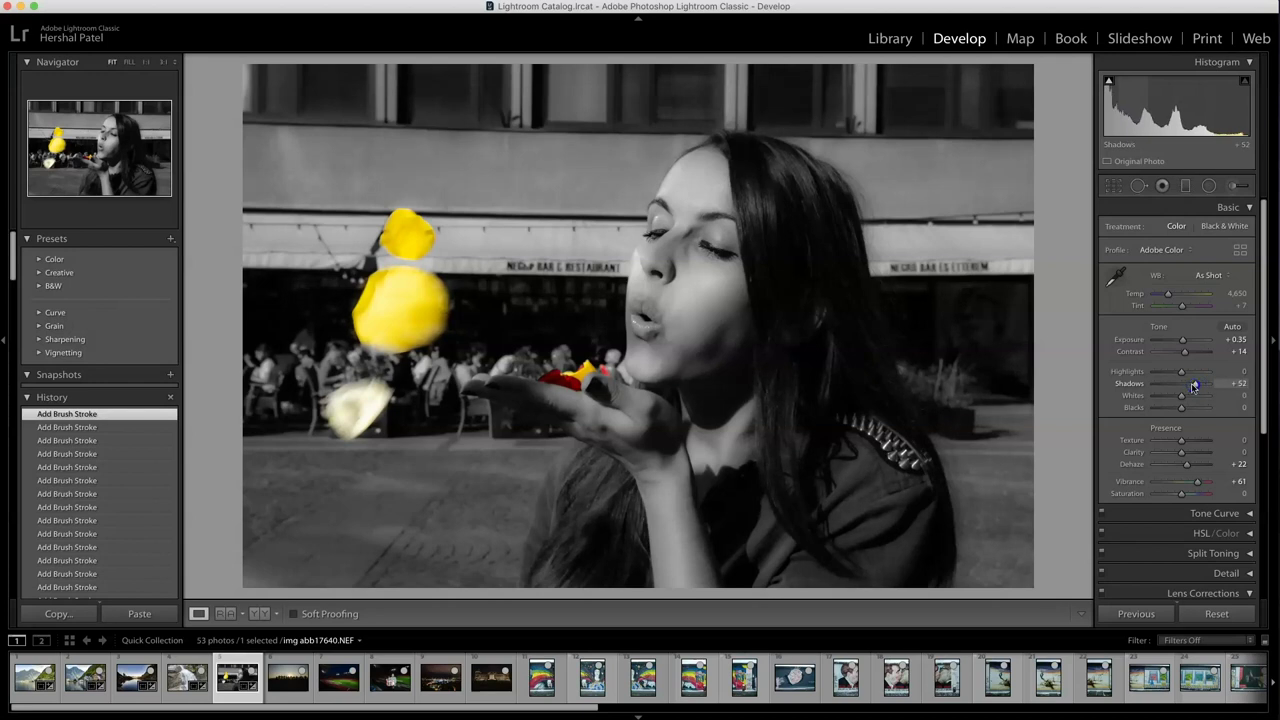
{"action": "left_click_drag", "start_coordinate": [1192, 387], "coordinate": [1192, 387]}
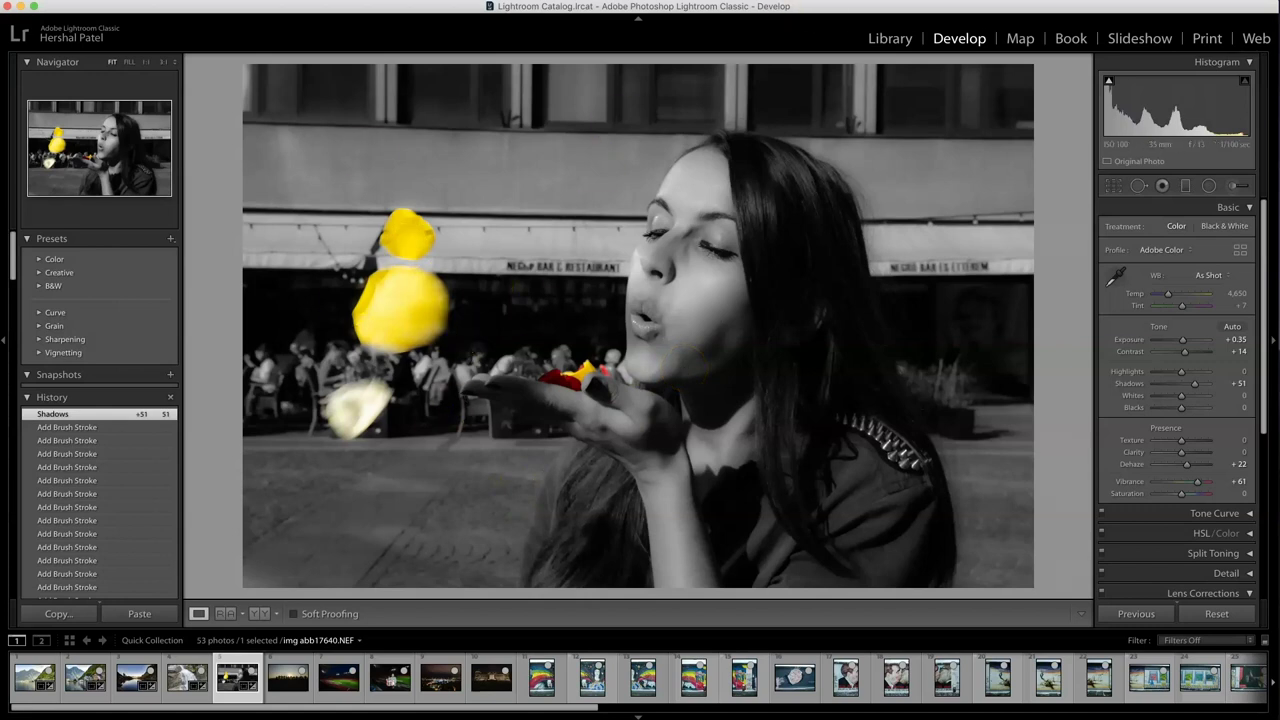
Show the Library grid and create a virtual copy of the edited photo of the woman.
{"action": "left_click", "coordinate": [886, 40]}
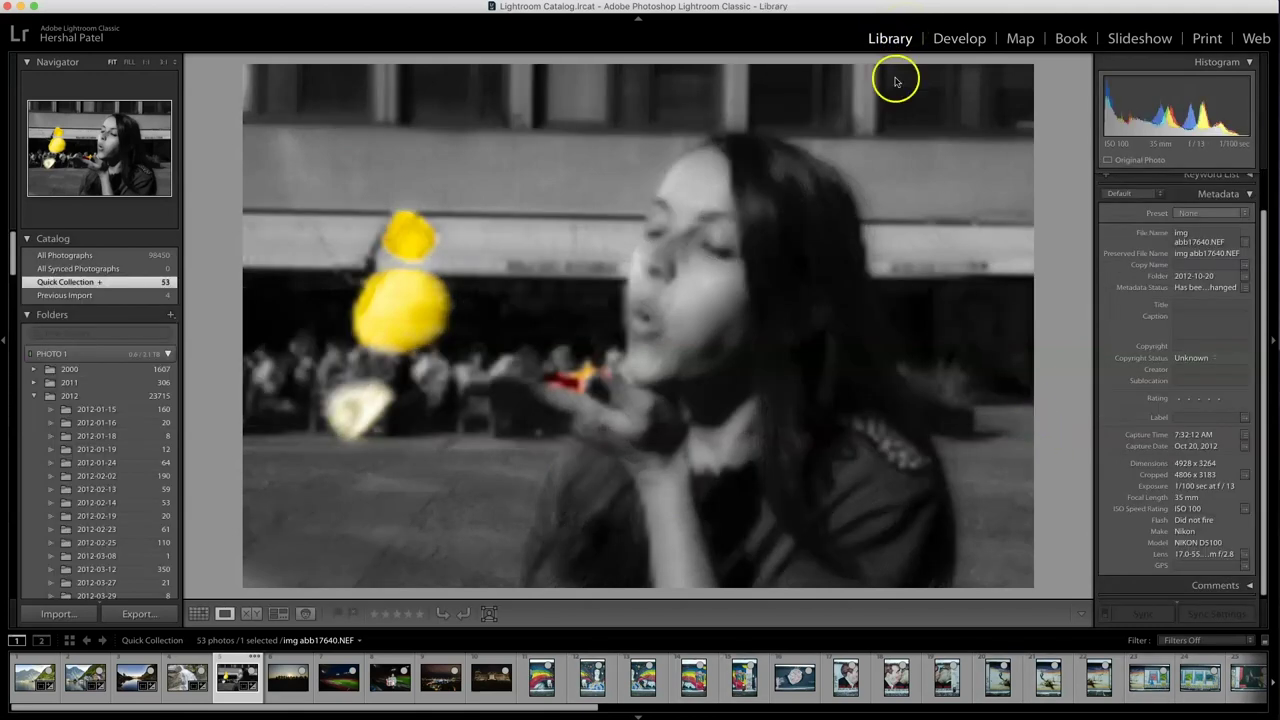
{"action": "key", "text": "g"}
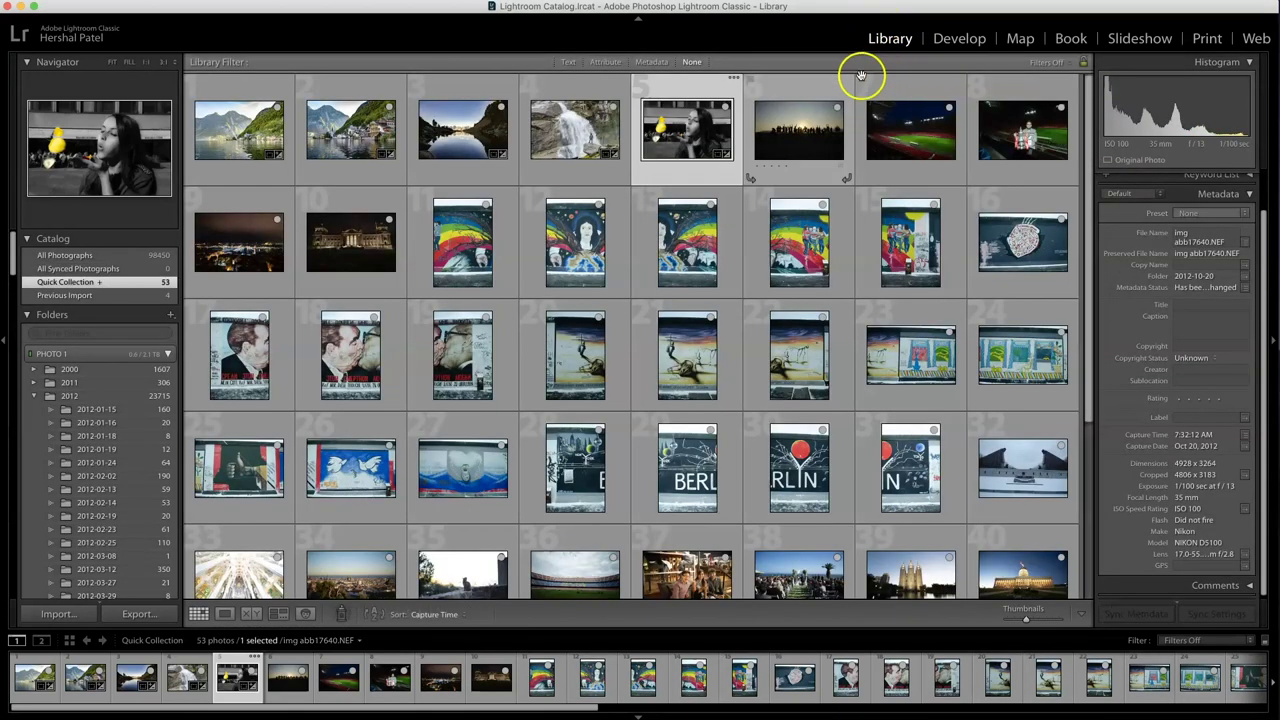
{"action": "right_click", "coordinate": [684, 131]}
{"action": "mouse_move", "coordinate": [757, 287]}
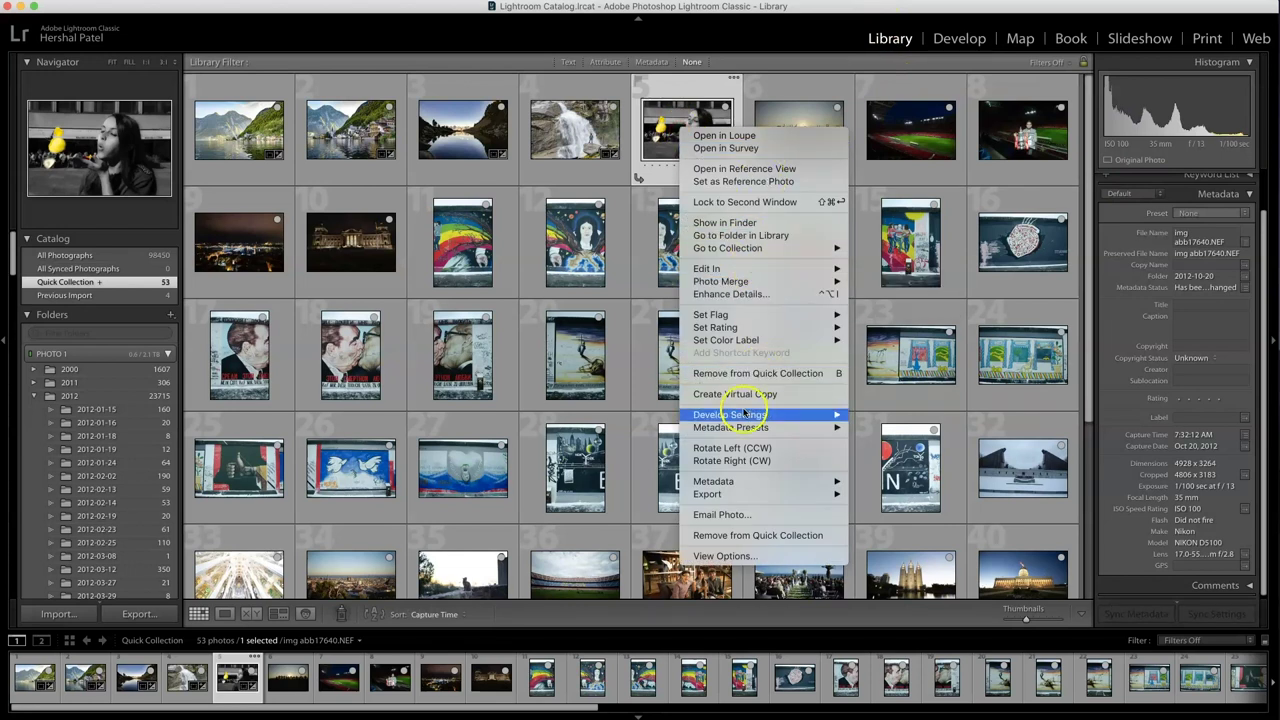
{"action": "left_click", "coordinate": [845, 428]}
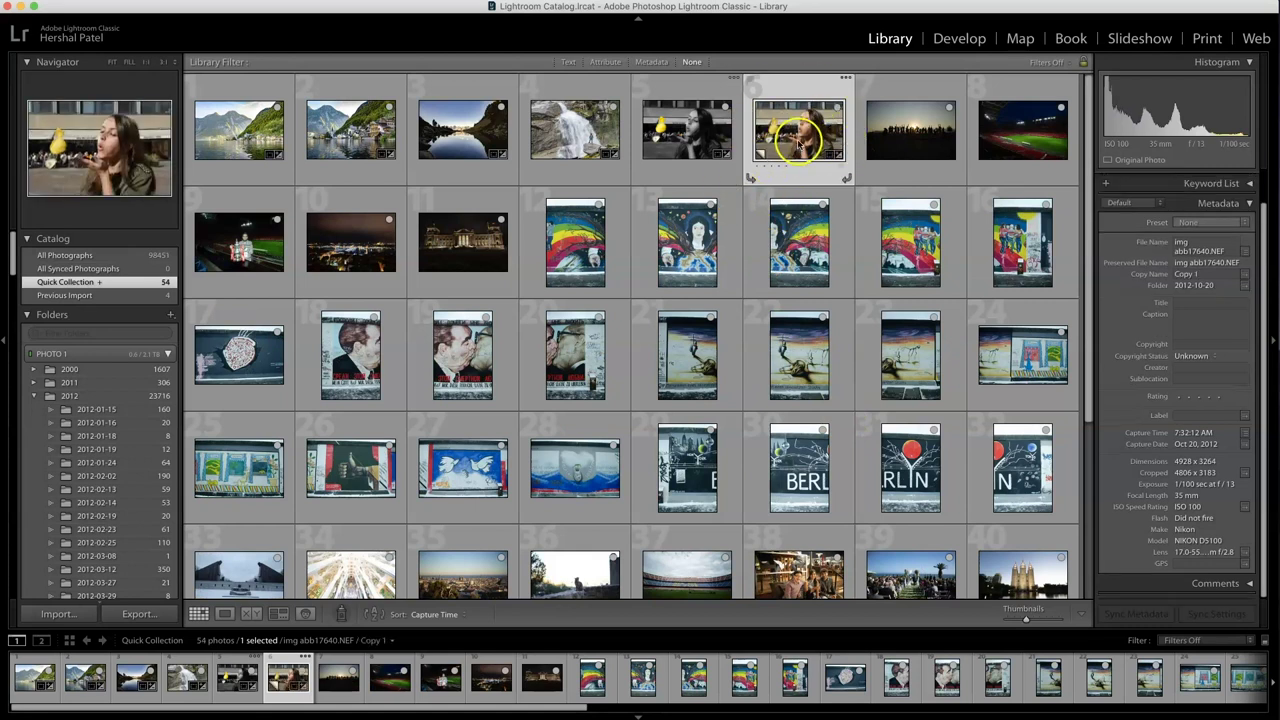
Open the virtual copy in Develop and reset all its settings.
{"action": "double_click", "coordinate": [799, 130]}
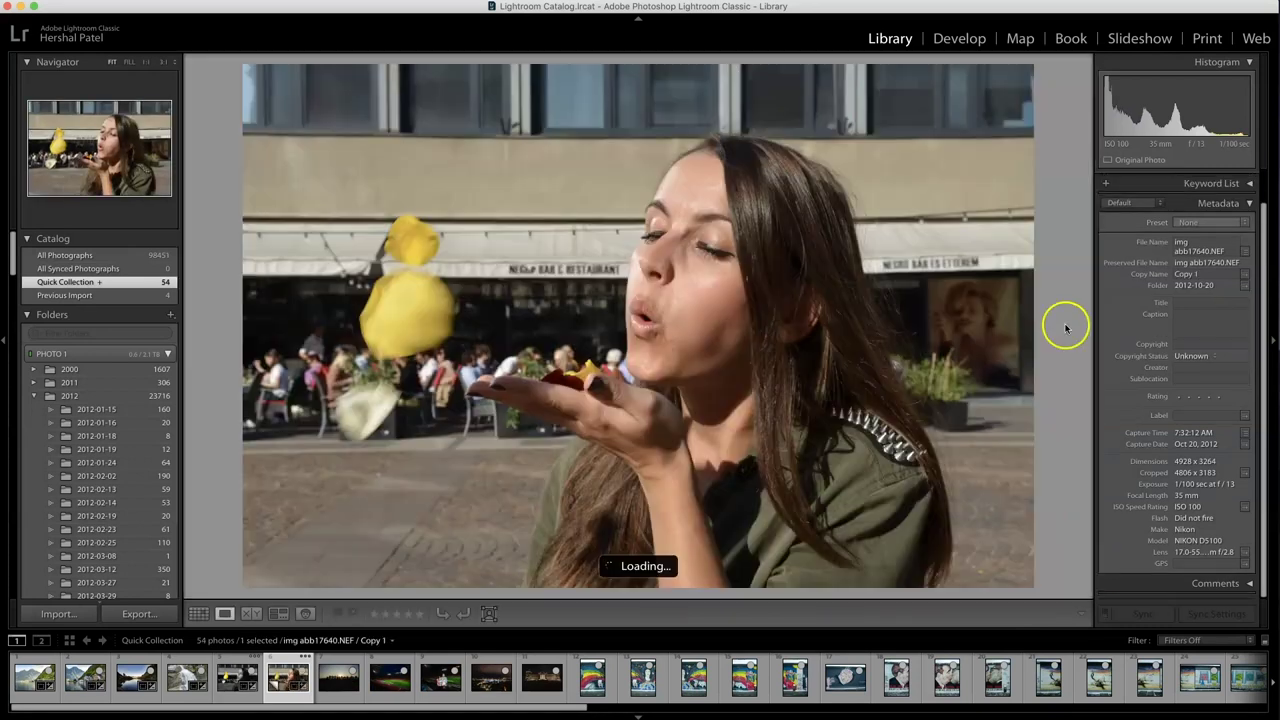
{"action": "left_click", "coordinate": [959, 38]}
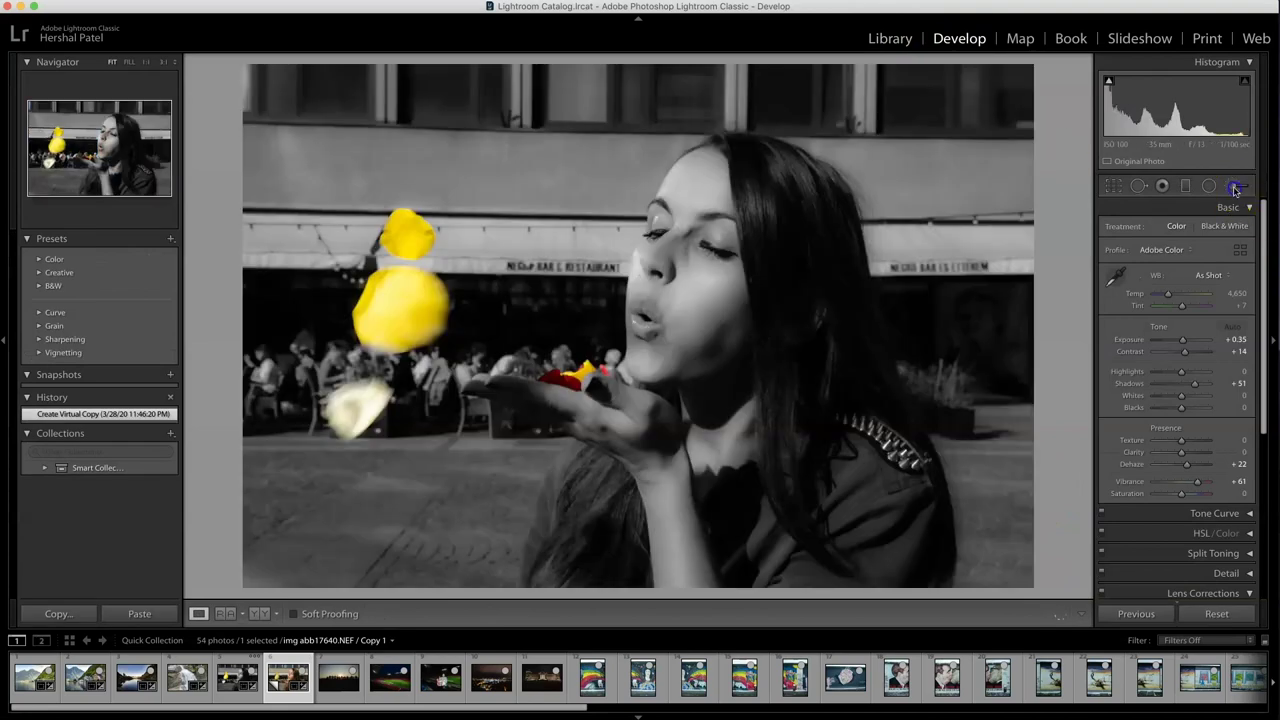
{"action": "key", "text": "k"}
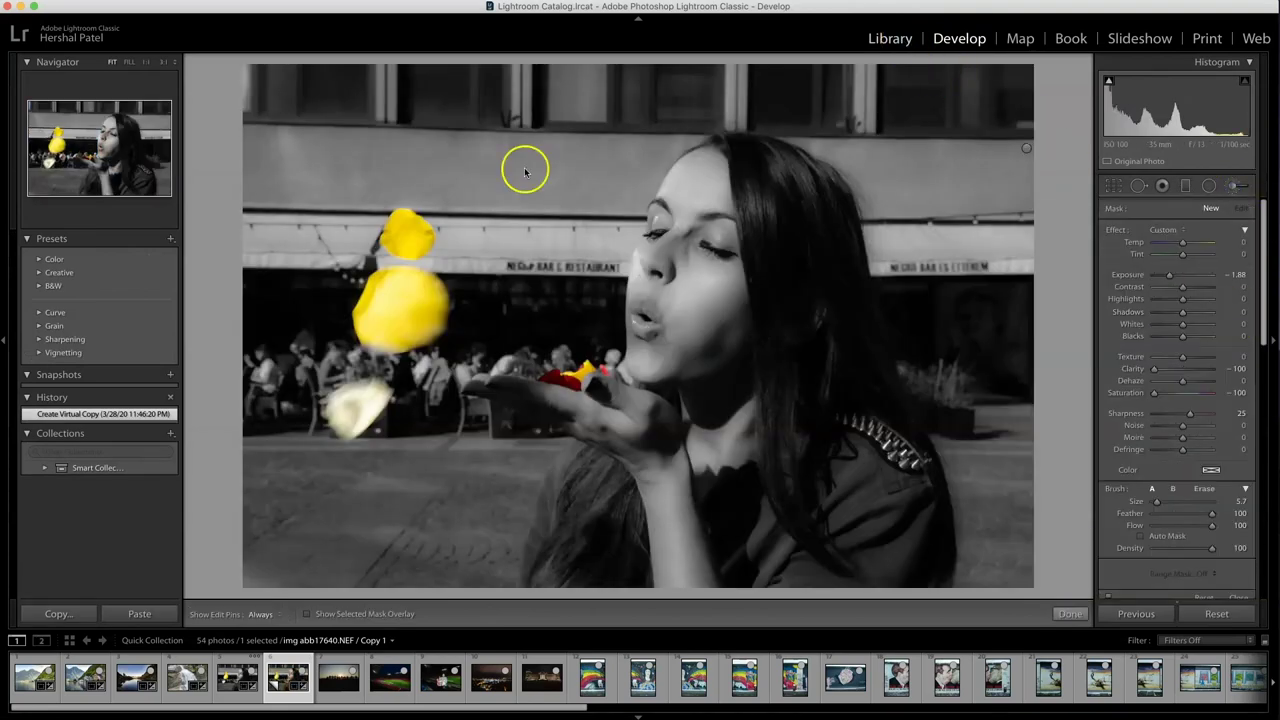
{"action": "key", "text": "e"}
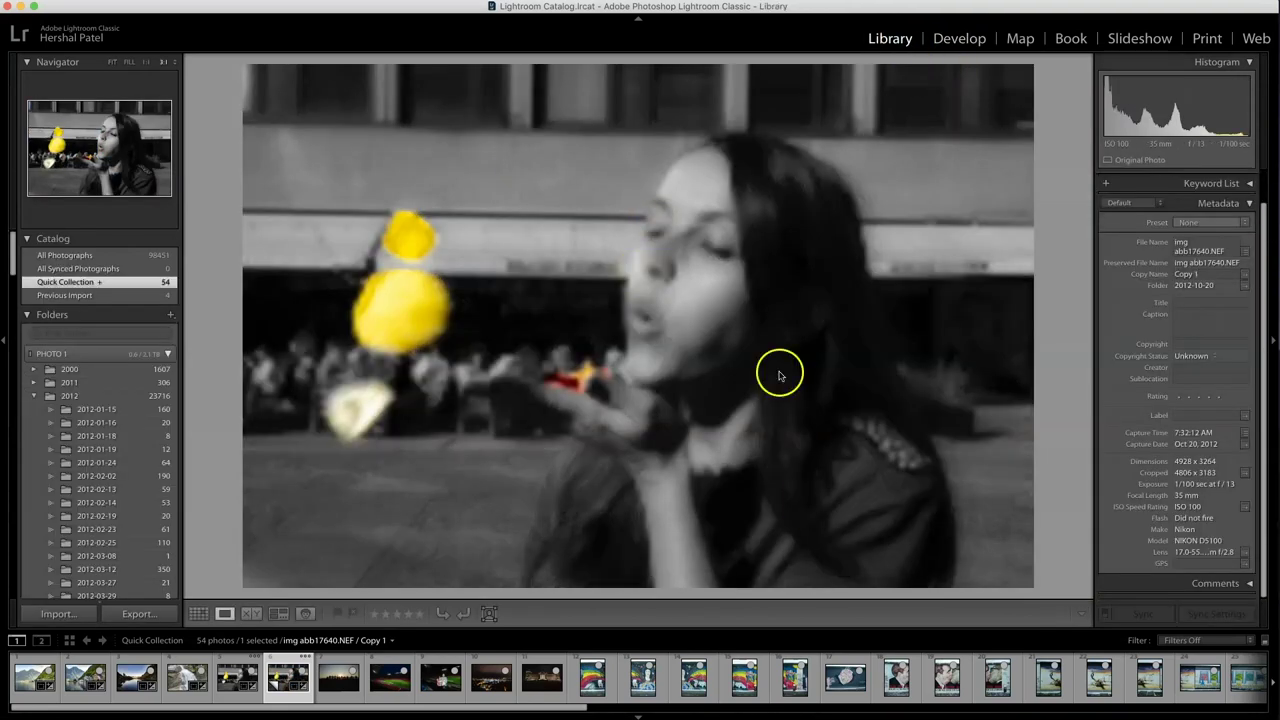
{"action": "key", "text": "g"}
{"action": "key", "text": "e"}
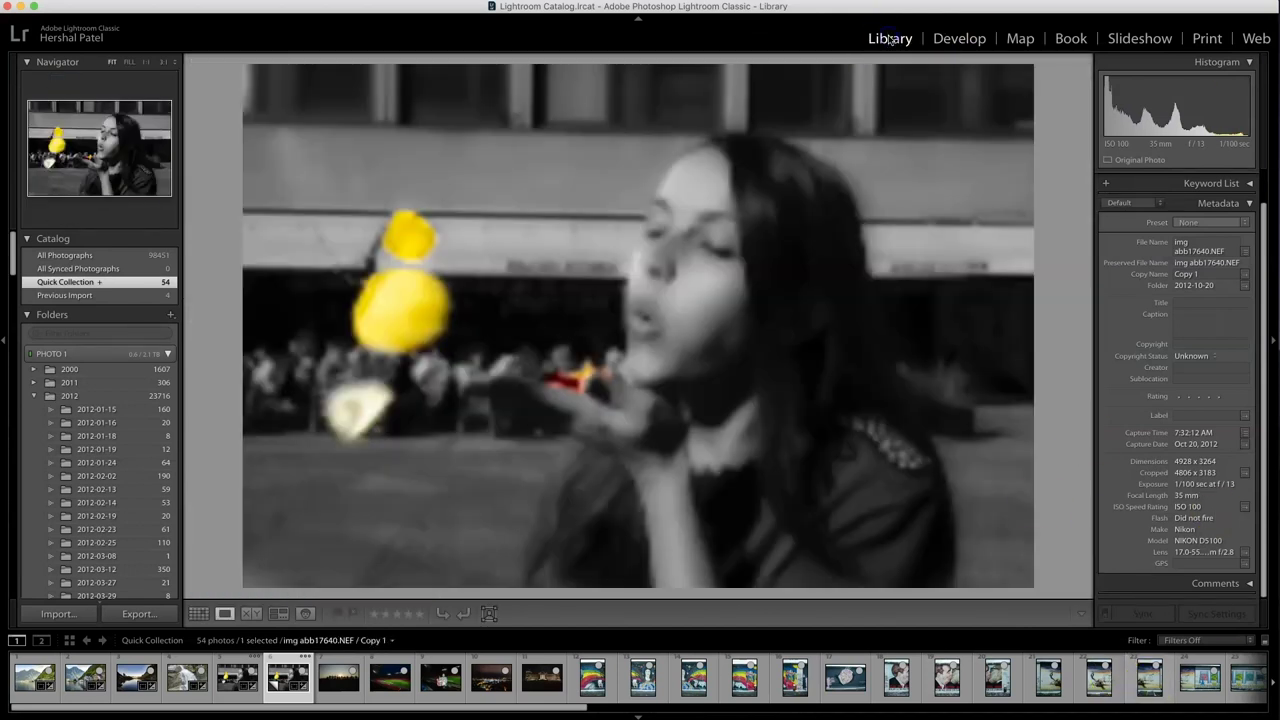
{"action": "left_click", "coordinate": [959, 38]}
{"action": "left_click", "coordinate": [1216, 614]}
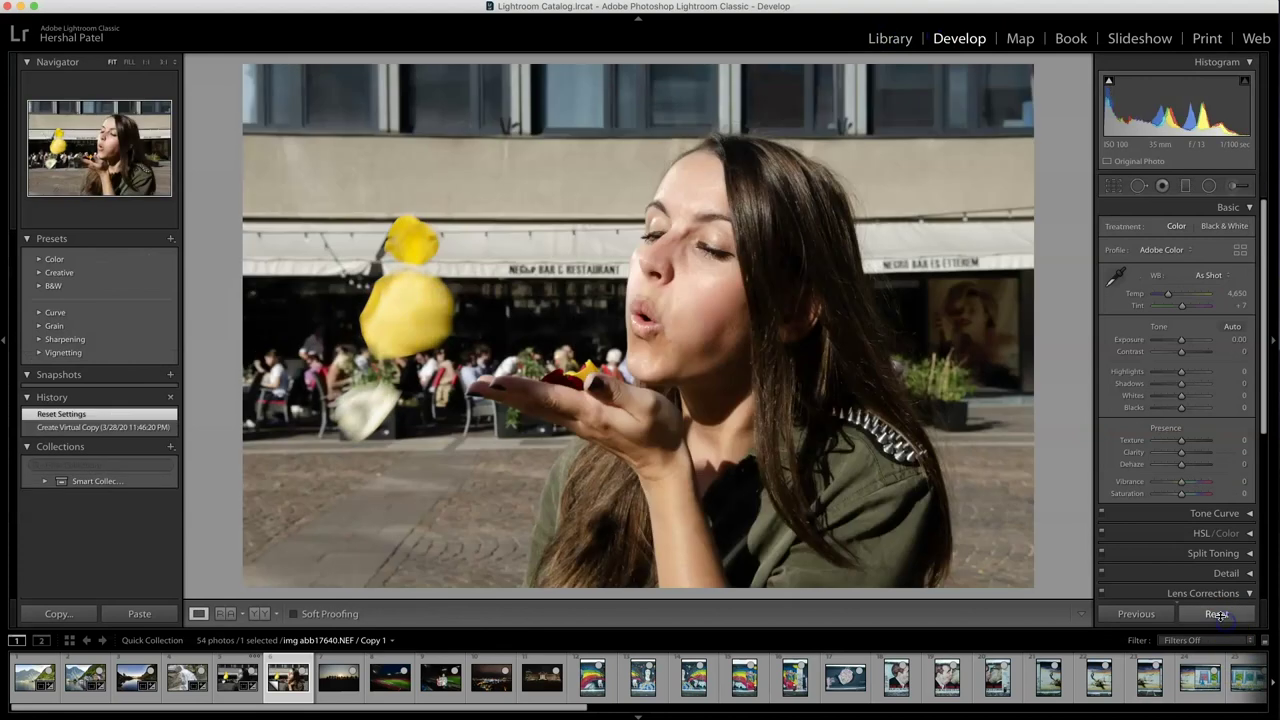
Open the Adjustment Brush and set its exposure, clarity, saturation and sharpness to 0.
{"action": "left_click", "coordinate": [1234, 186]}
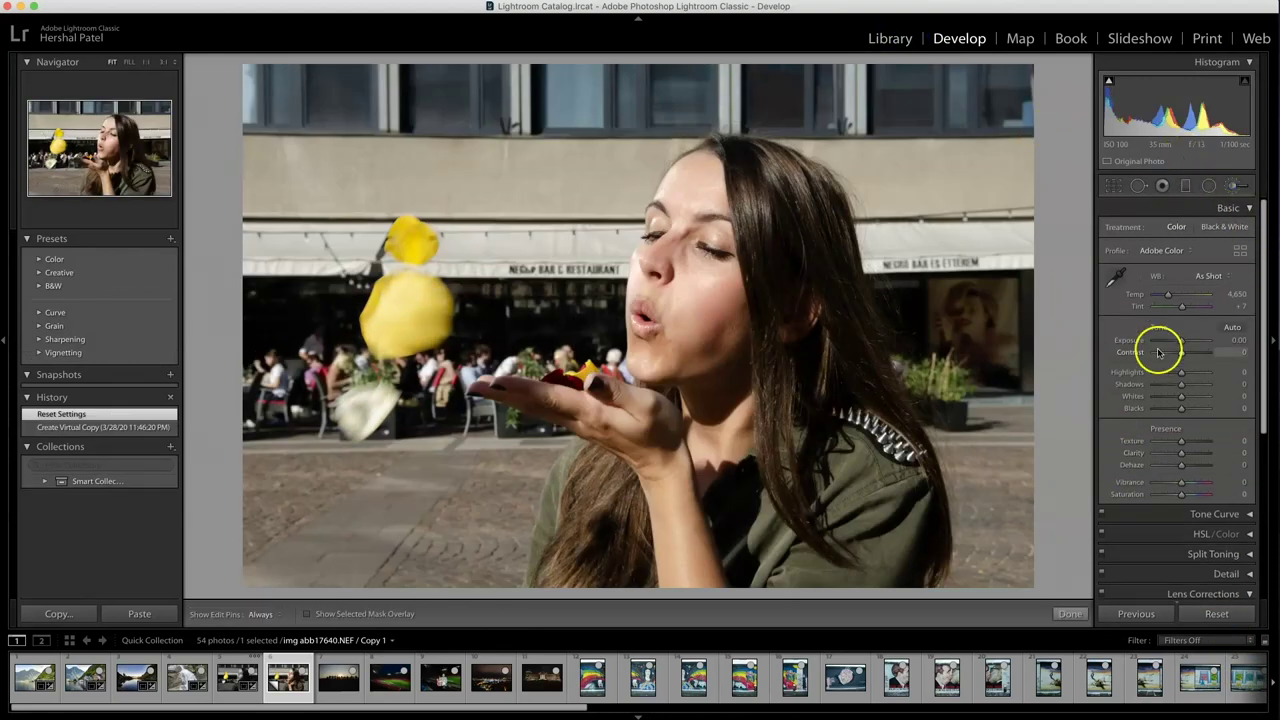
{"action": "scroll", "coordinate": [1105, 437], "scroll_direction": "down", "scroll_amount": 4}
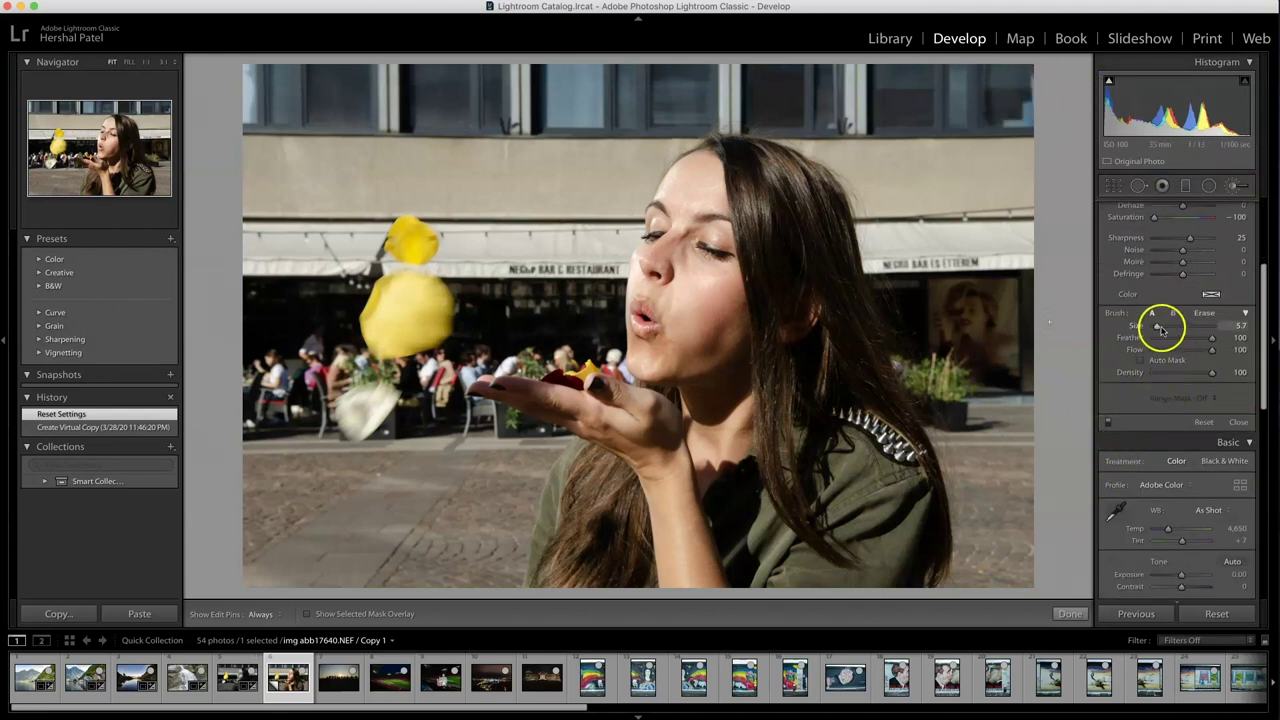
{"action": "scroll", "coordinate": [1128, 322], "scroll_direction": "up", "scroll_amount": 2}
{"action": "scroll", "coordinate": [1128, 322], "scroll_direction": "up", "scroll_amount": 2}
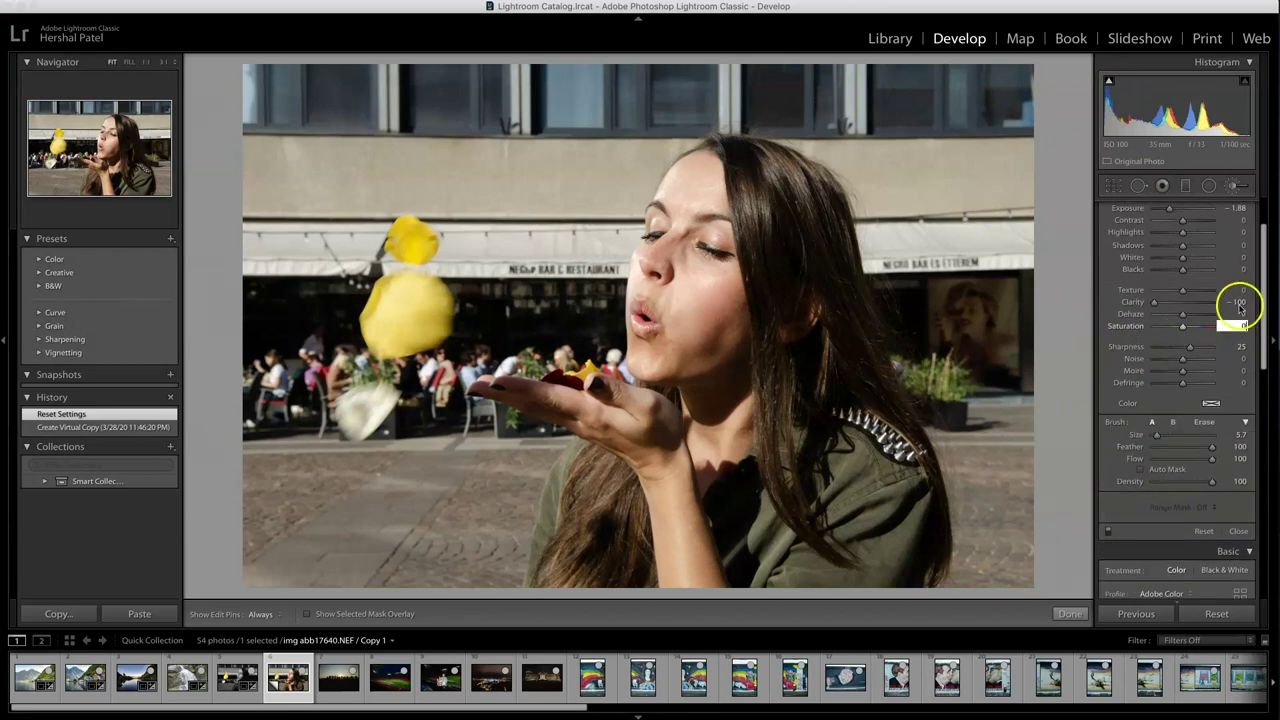
{"action": "type", "text": "0"}
{"action": "key", "text": "Return"}
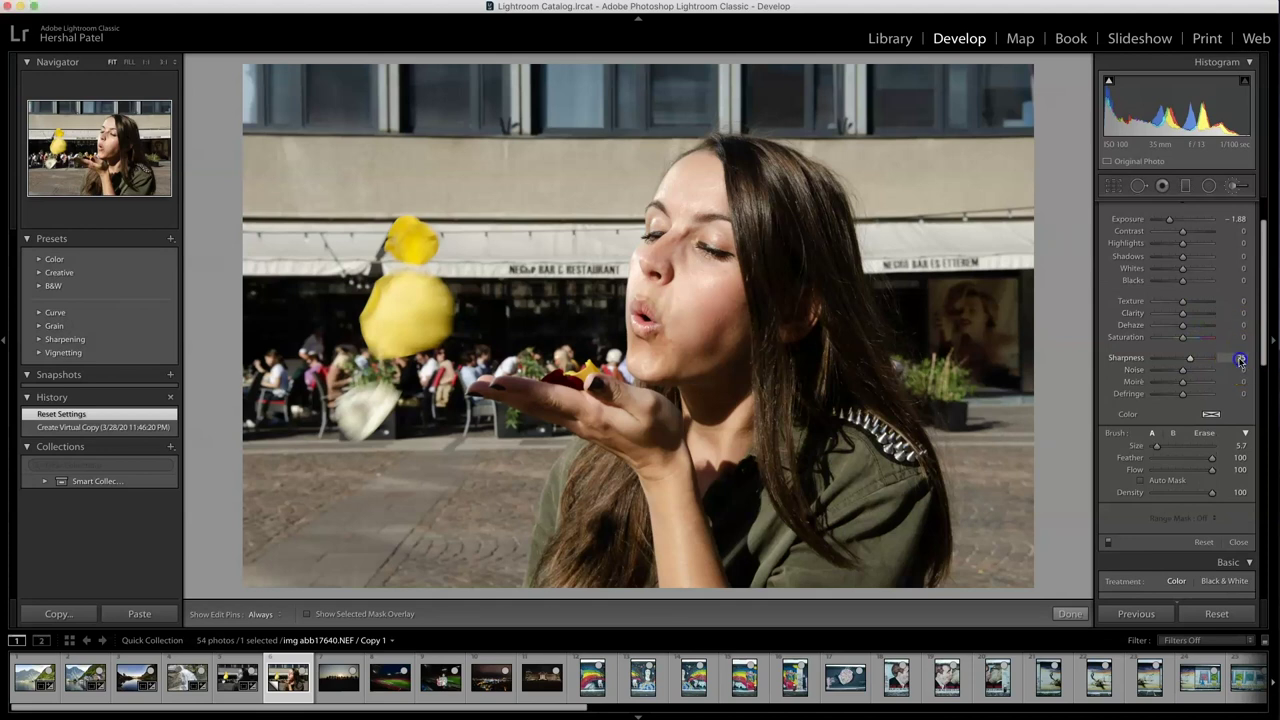
{"action": "scroll", "coordinate": [1228, 320], "scroll_direction": "up", "scroll_amount": 1}
{"action": "left_click", "coordinate": [1234, 269]}
{"action": "type", "text": "0"}
{"action": "key", "text": "Return"}
{"action": "scroll", "coordinate": [1228, 352], "scroll_direction": "down", "scroll_amount": 3}
{"action": "left_click", "coordinate": [1214, 491]}
{"action": "scroll", "coordinate": [1171, 520], "scroll_direction": "up", "scroll_amount": 3}
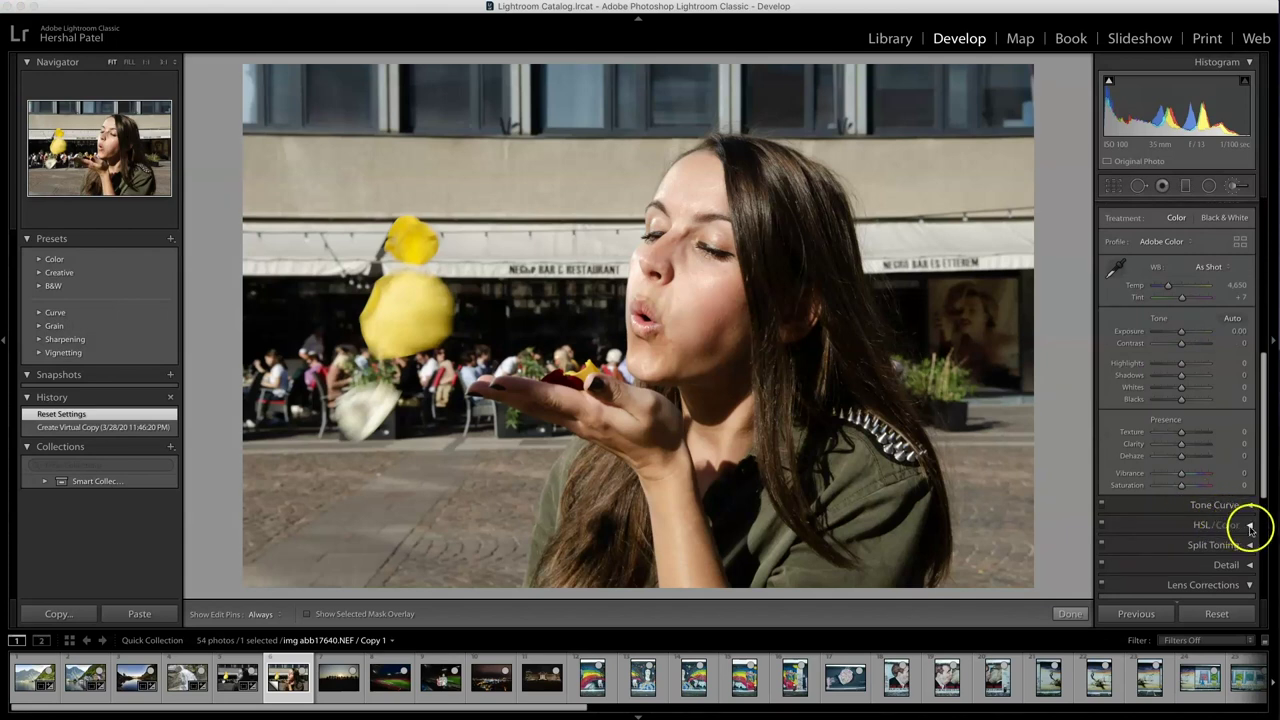
In HSL saturation, set red, orange, green, aqua, blue, purple and magenta to -100 and yellow to +63.
{"action": "left_click", "coordinate": [1220, 523]}
{"action": "scroll", "coordinate": [1200, 514], "scroll_direction": "down", "scroll_amount": 3}
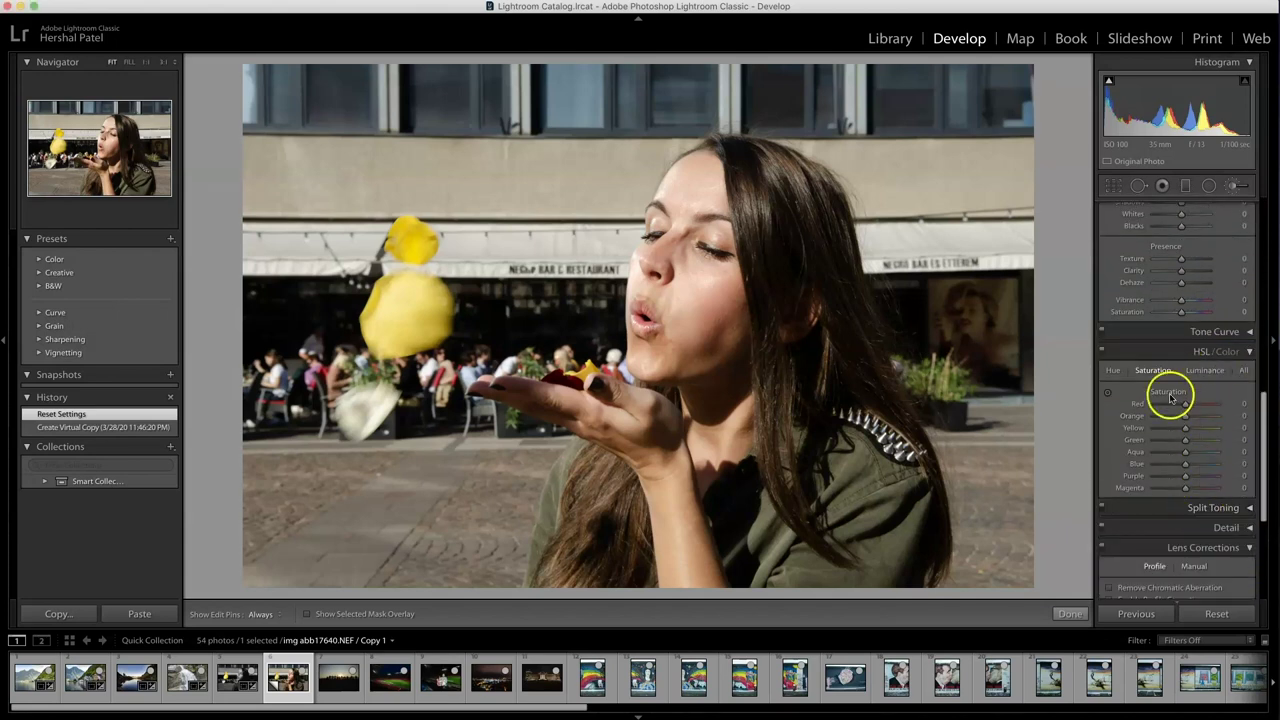
{"action": "left_click_drag", "start_coordinate": [1187, 415], "coordinate": [1118, 482]}
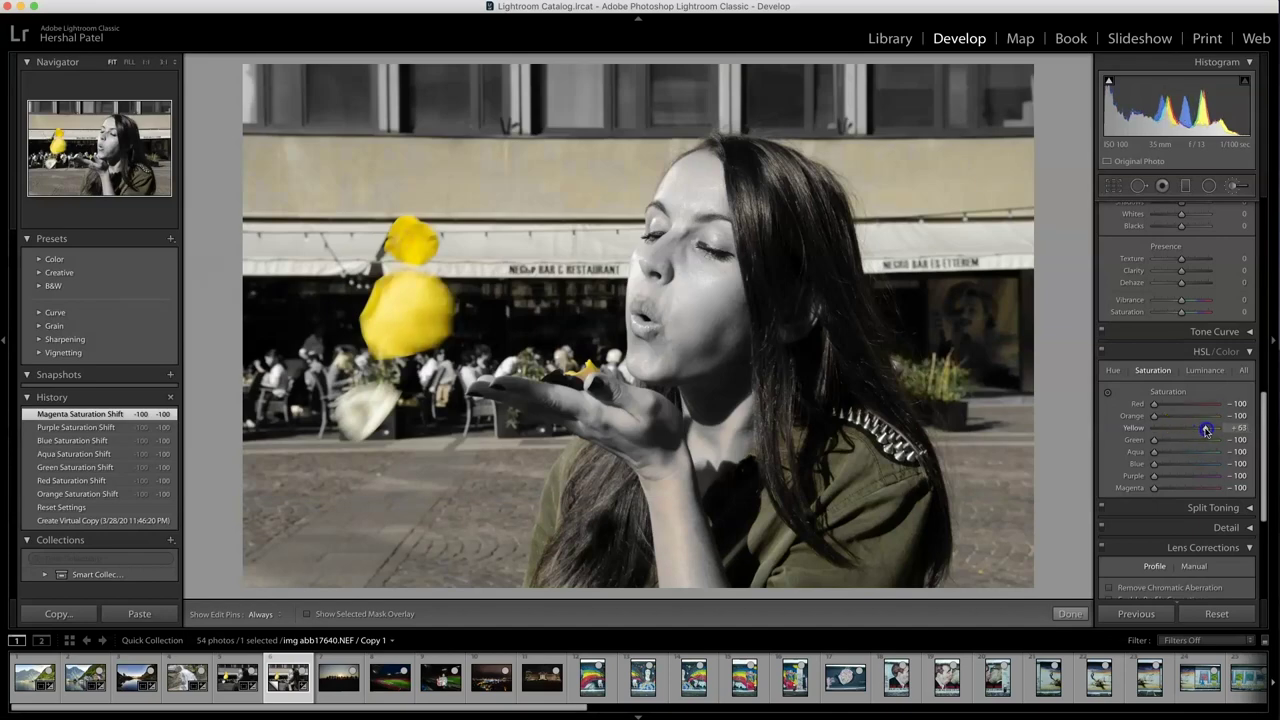
{"action": "left_click_drag", "start_coordinate": [1206, 430], "coordinate": [1206, 428]}
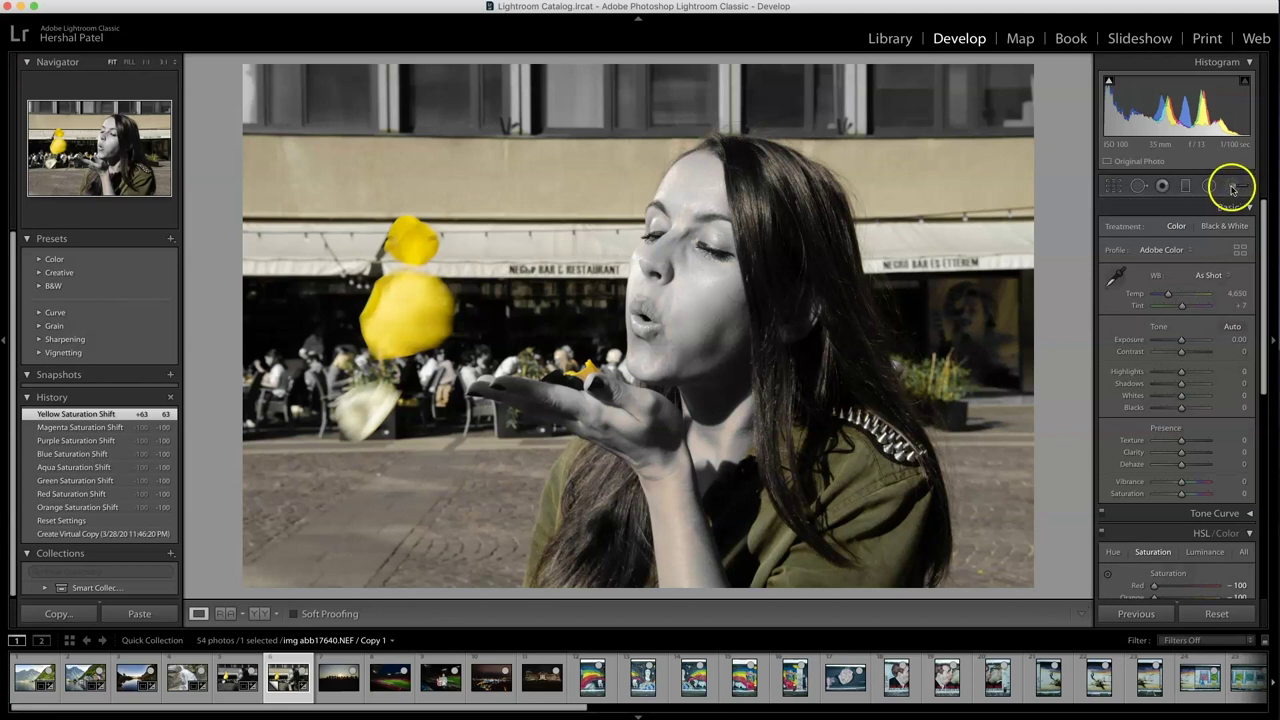
Open the Adjustment Brush for a new mask with saturation -100.
{"action": "left_click", "coordinate": [1233, 189]}
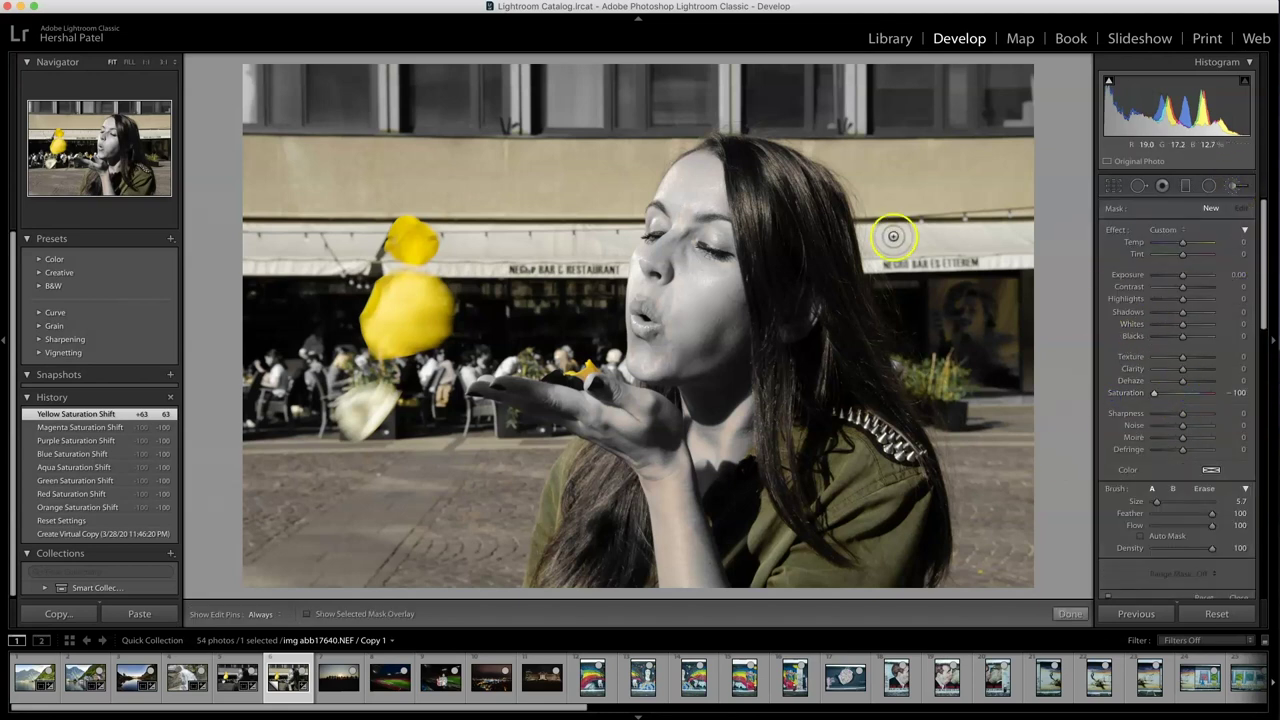
{"action": "left_click", "coordinate": [440, 218]}
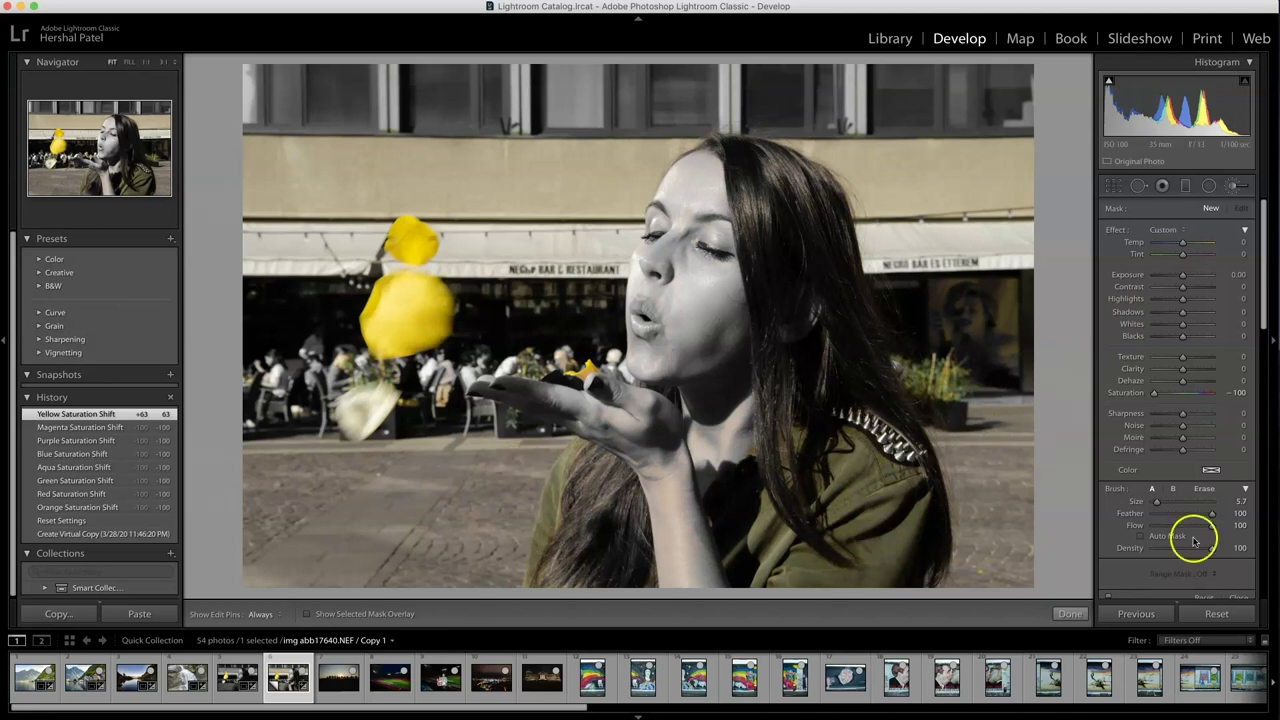
Reset all the virtual copy's settings and undo that reset.
{"action": "left_click", "coordinate": [1216, 614]}
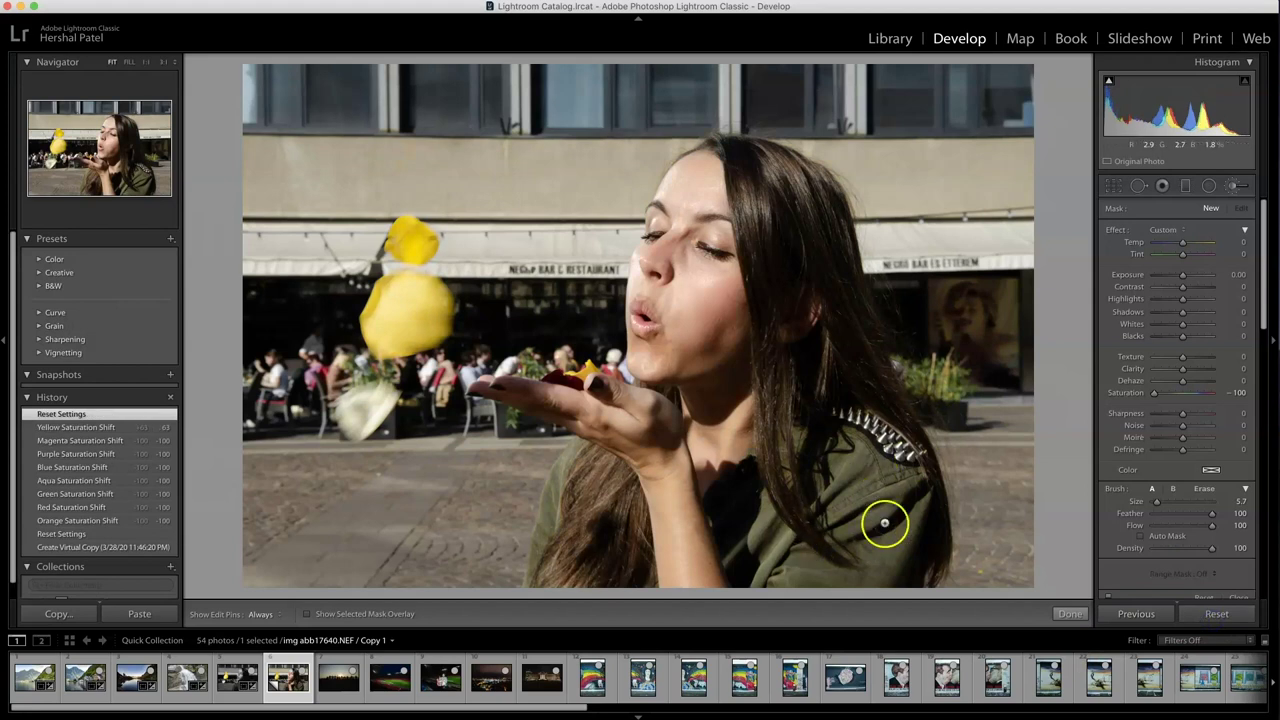
{"action": "key", "text": "super+z"}
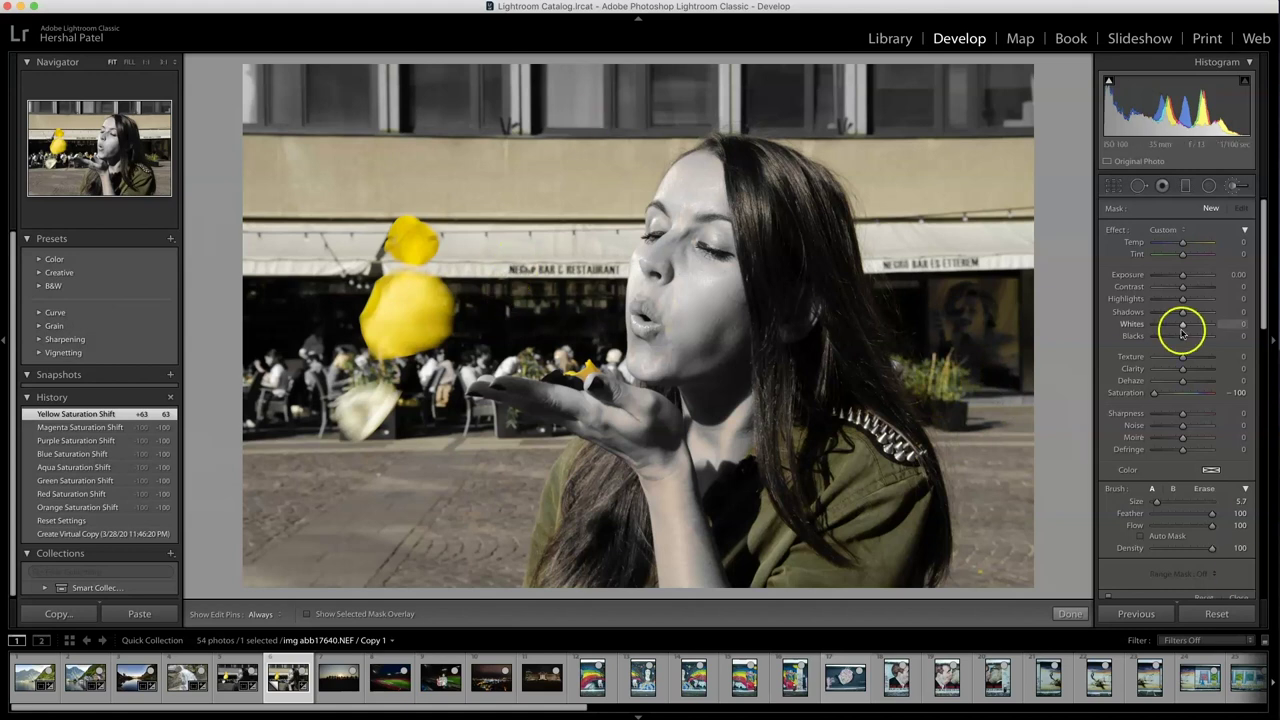
Close the Adjustment Brush and open the sunset photo of jumping people, img ab 45628.NEF, in Develop.
{"action": "scroll", "coordinate": [1102, 405], "scroll_direction": "down", "scroll_amount": 5}
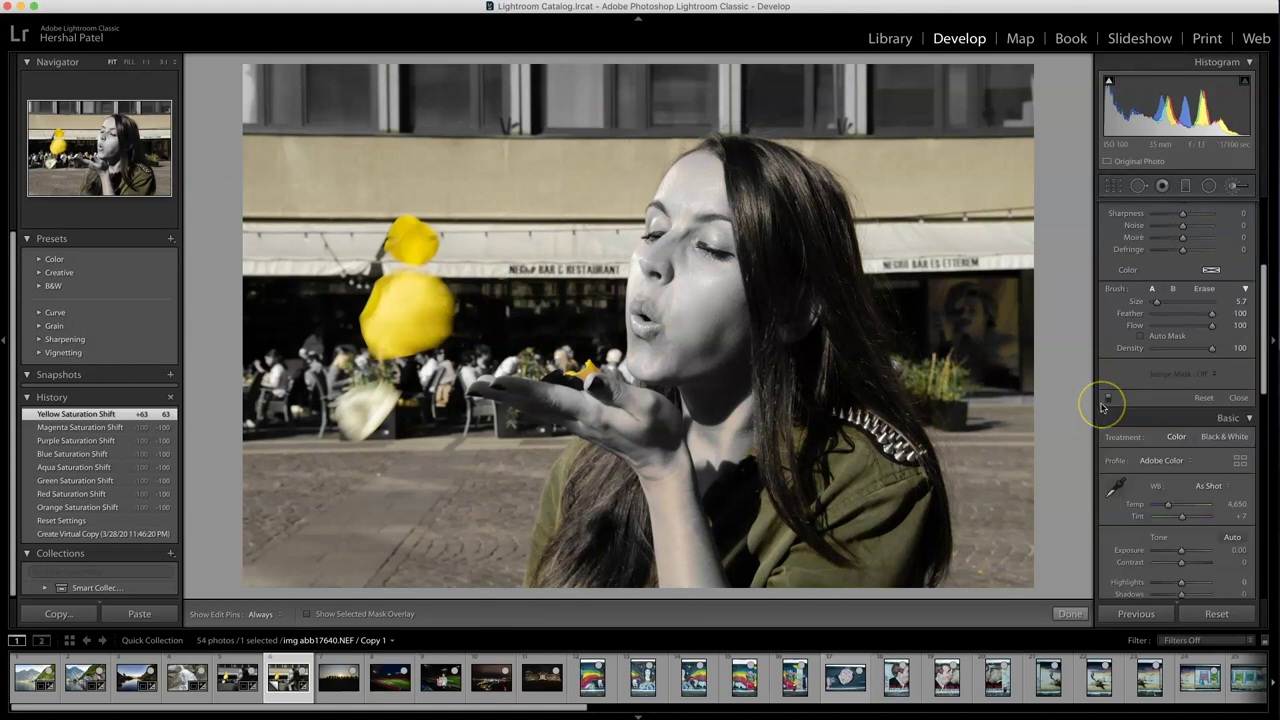
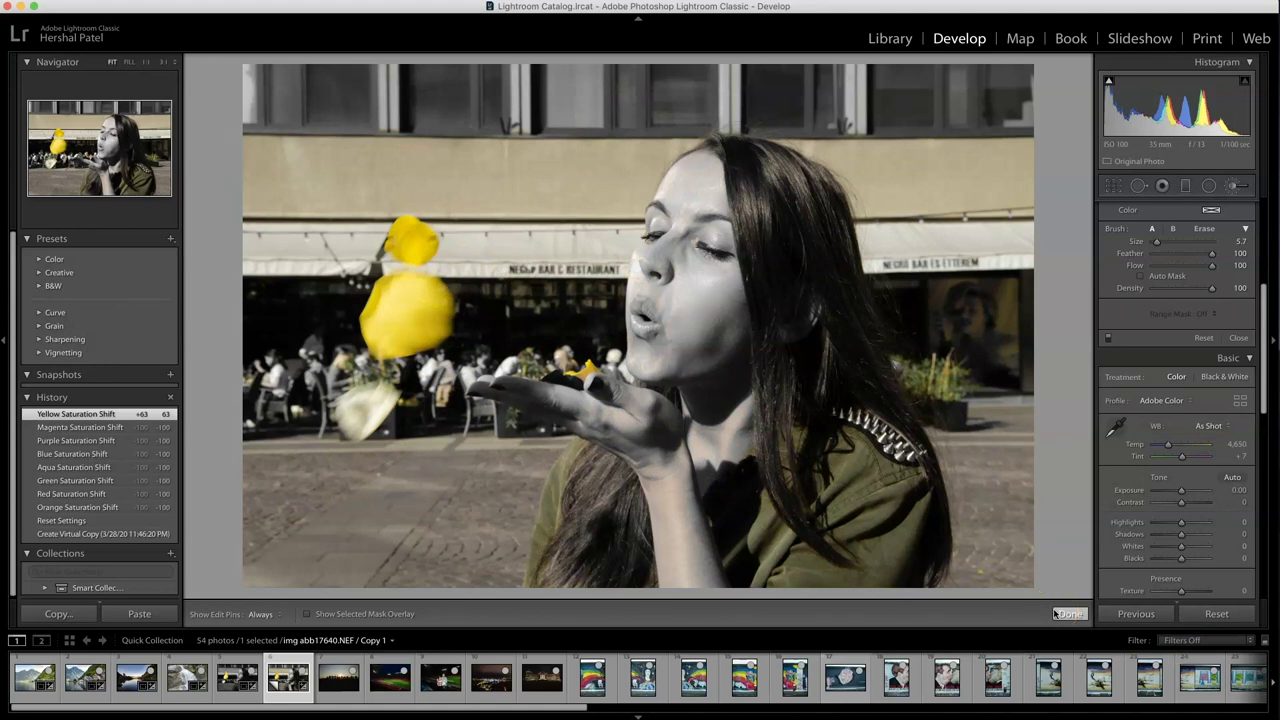
{"action": "left_click", "coordinate": [1055, 613]}
{"action": "key", "text": "g"}
{"action": "double_click", "coordinate": [814, 129]}
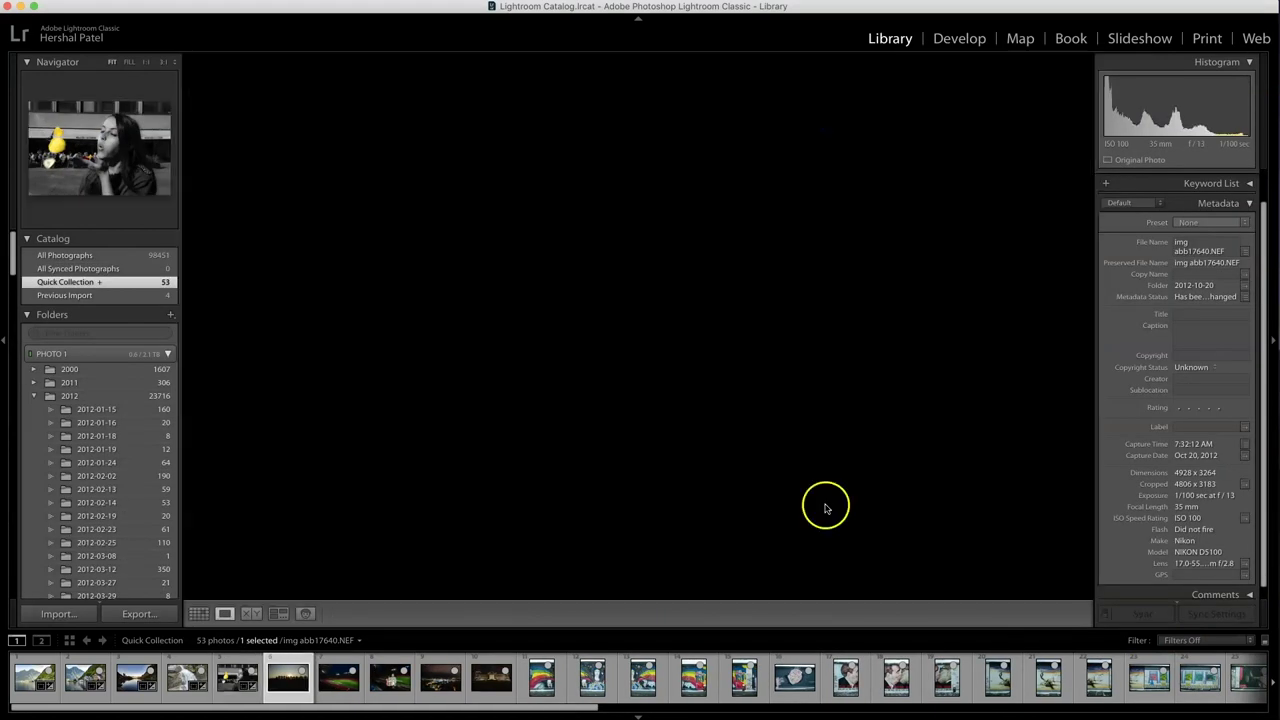
{"action": "left_click", "coordinate": [960, 38]}
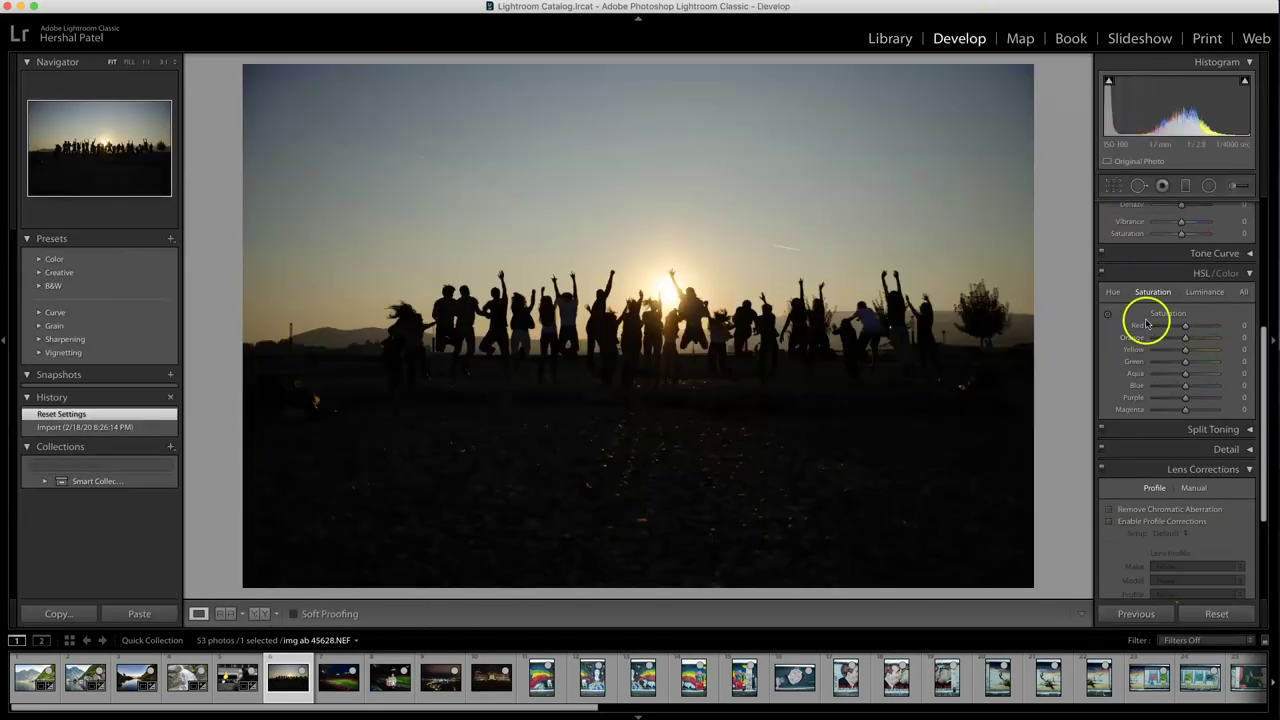
Set the exposure to +1.70 and shadows to +100, and inspect the jumping people up close.
{"action": "left_click_drag", "start_coordinate": [1265, 372], "coordinate": [1265, 230]}
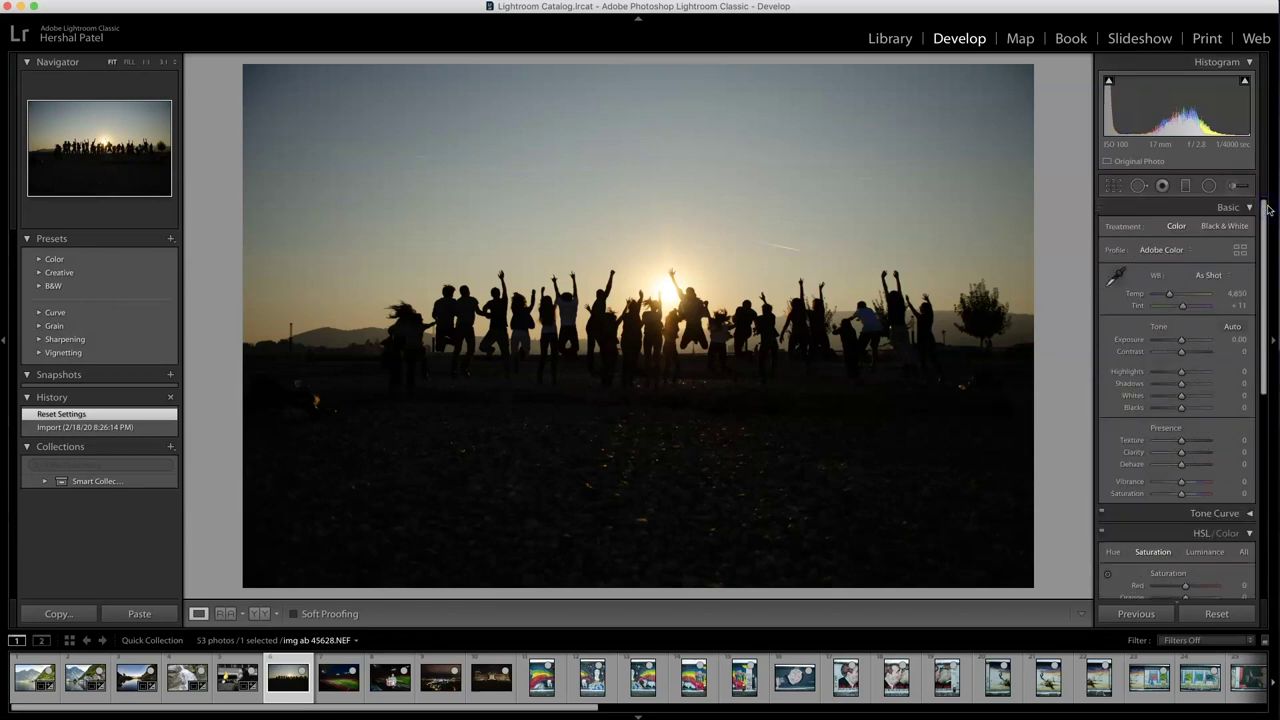
{"action": "left_click_drag", "start_coordinate": [1181, 344], "coordinate": [1192, 343]}
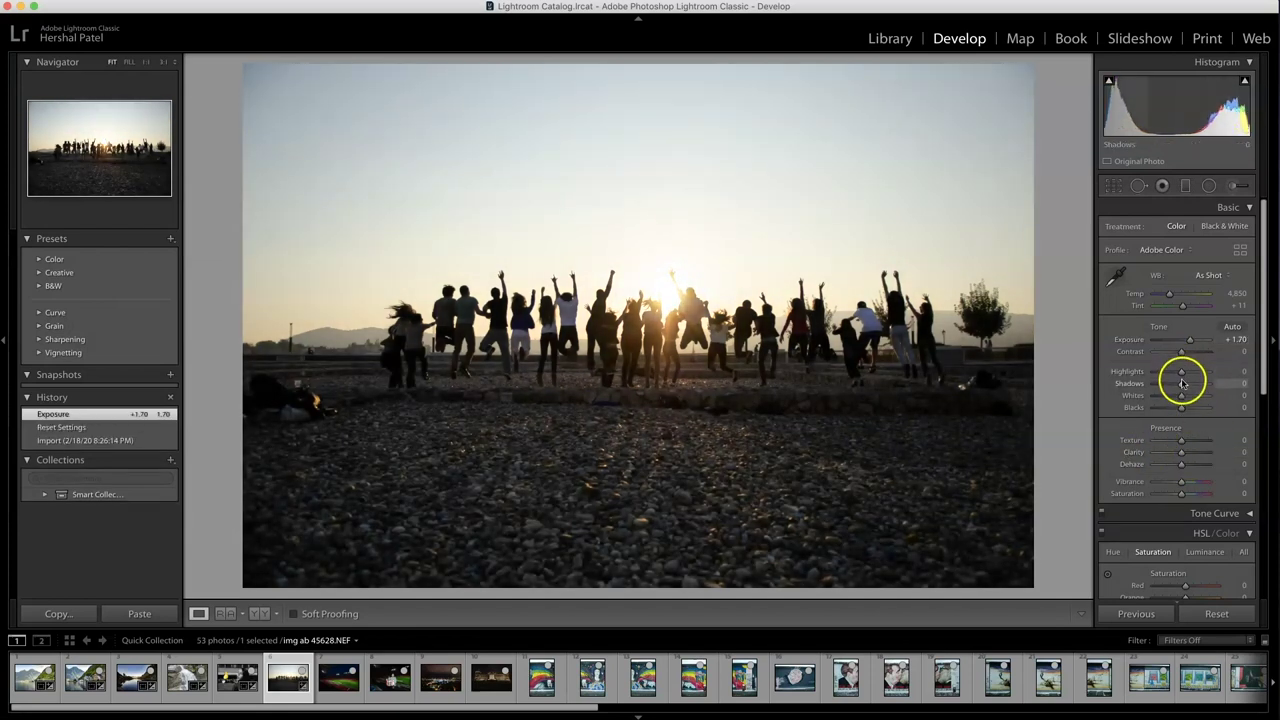
{"action": "left_click_drag", "start_coordinate": [1182, 383], "coordinate": [1208, 383]}
{"action": "left_click", "coordinate": [388, 337]}
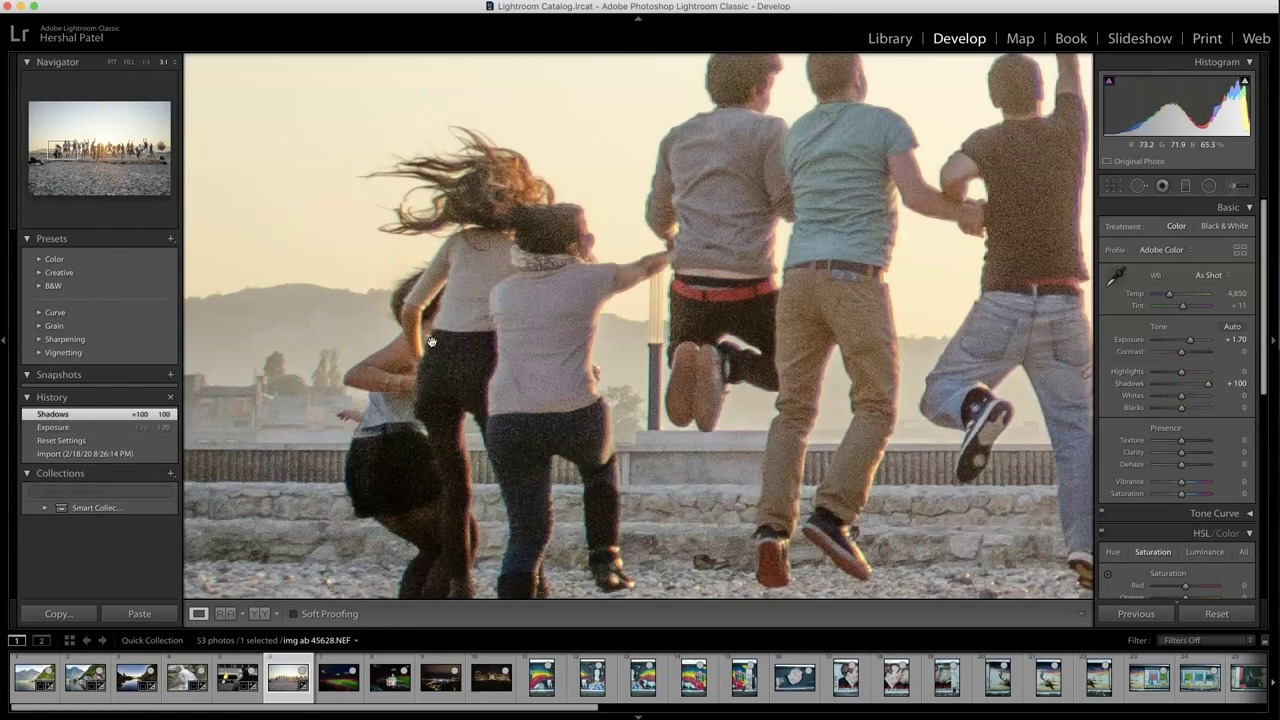
{"action": "left_click_drag", "start_coordinate": [821, 308], "coordinate": [526, 300]}
{"action": "left_click_drag", "start_coordinate": [844, 287], "coordinate": [655, 305]}
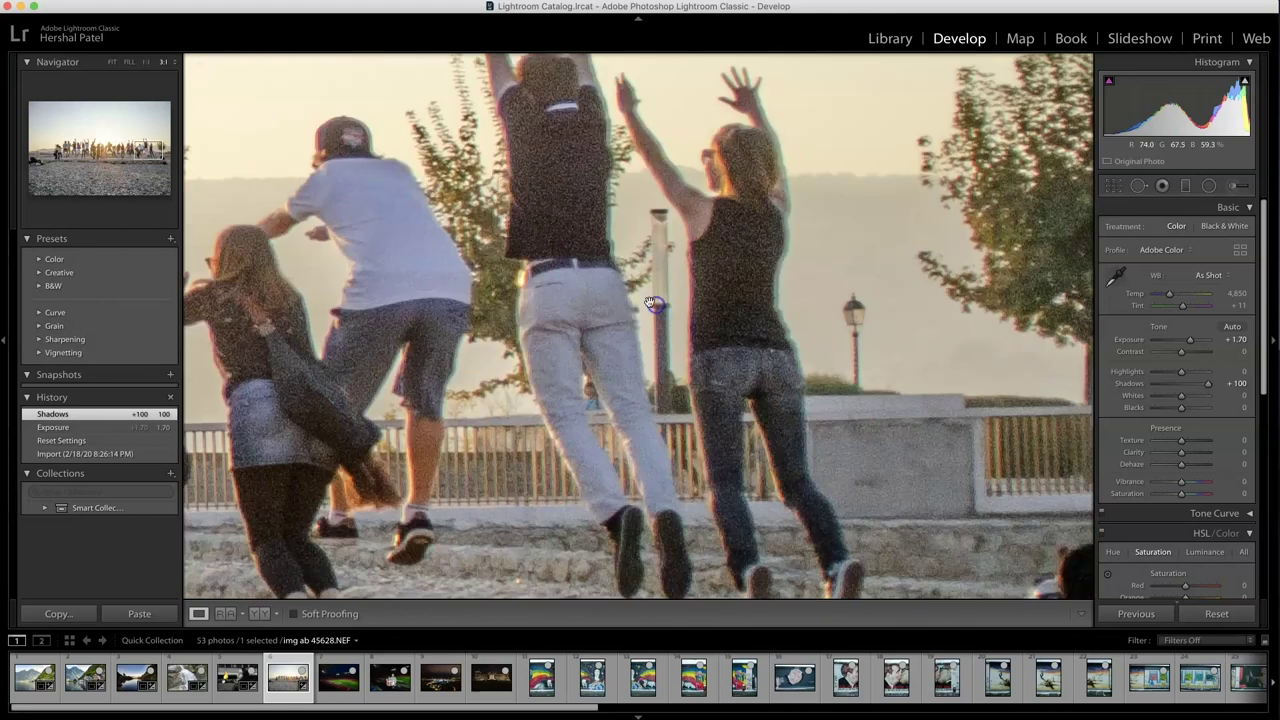
{"action": "left_click", "coordinate": [622, 302]}
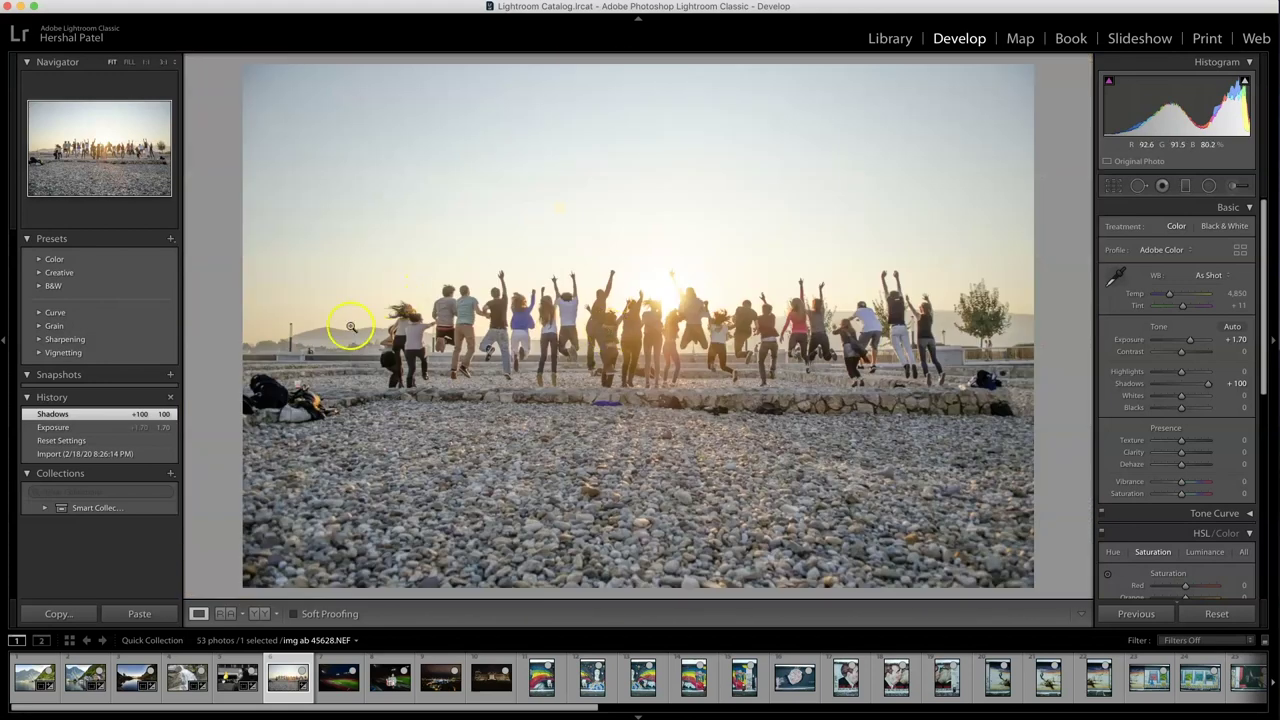
Set shadows and highlights to -100, exposure to +0.15, dehaze to +51 and vibrance to +50.
{"action": "left_click_drag", "start_coordinate": [1207, 384], "coordinate": [1054, 374]}
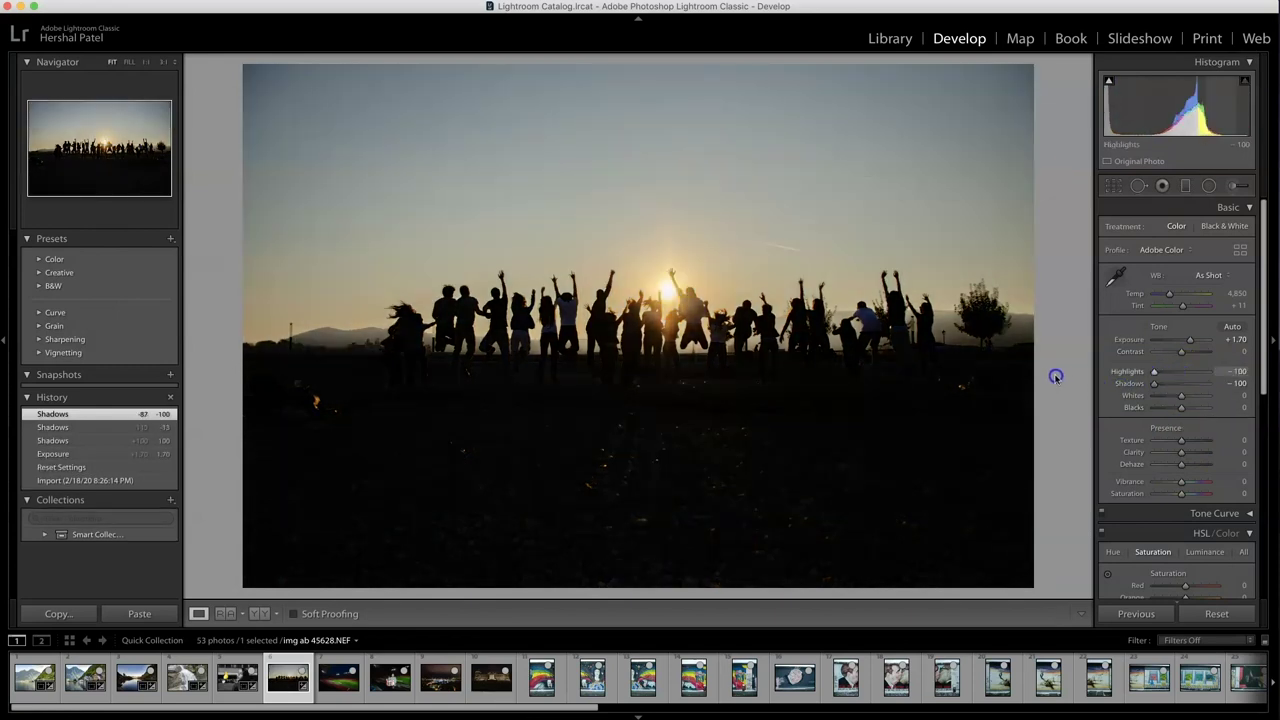
{"action": "left_click_drag", "start_coordinate": [1190, 342], "coordinate": [1182, 343]}
{"action": "left_click_drag", "start_coordinate": [1199, 467], "coordinate": [1195, 485]}
{"action": "left_click_drag", "start_coordinate": [803, 266], "coordinate": [528, 276]}
{"action": "left_click_drag", "start_coordinate": [343, 157], "coordinate": [877, 330]}
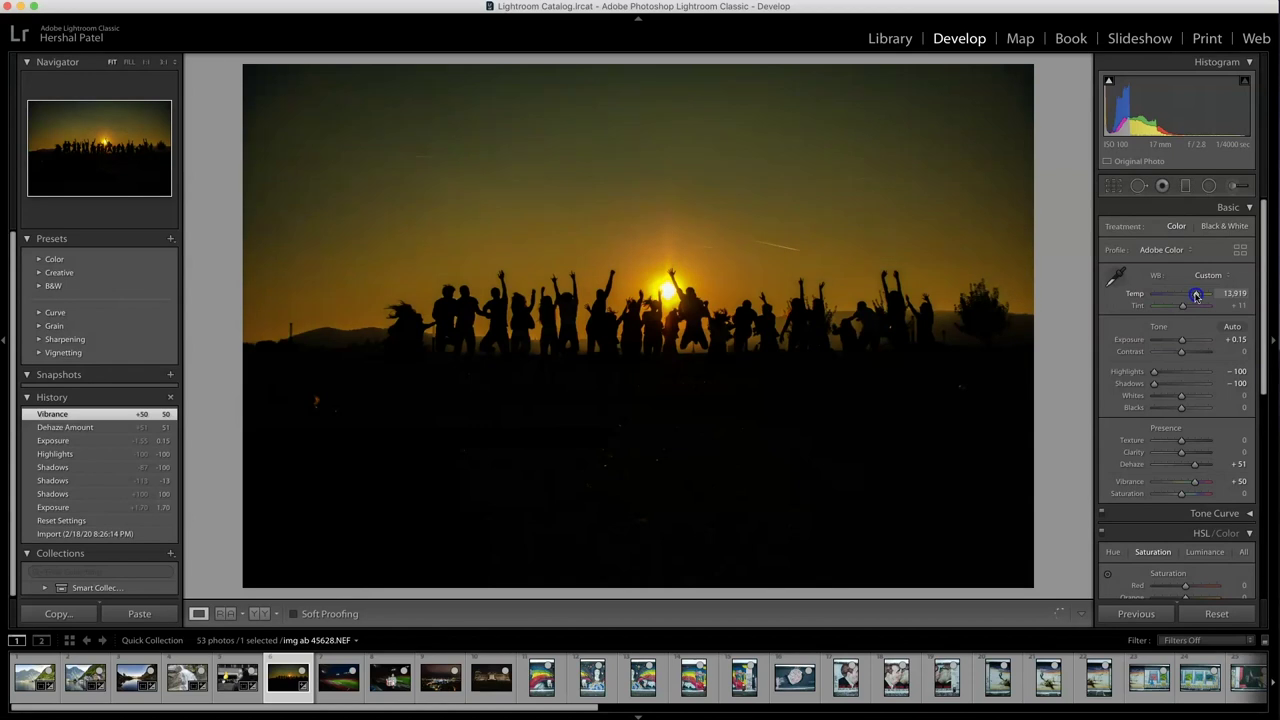
Set the white balance temperature to 5,630 and the exposure to +1.65.
{"action": "left_click_drag", "start_coordinate": [1196, 296], "coordinate": [1194, 297]}
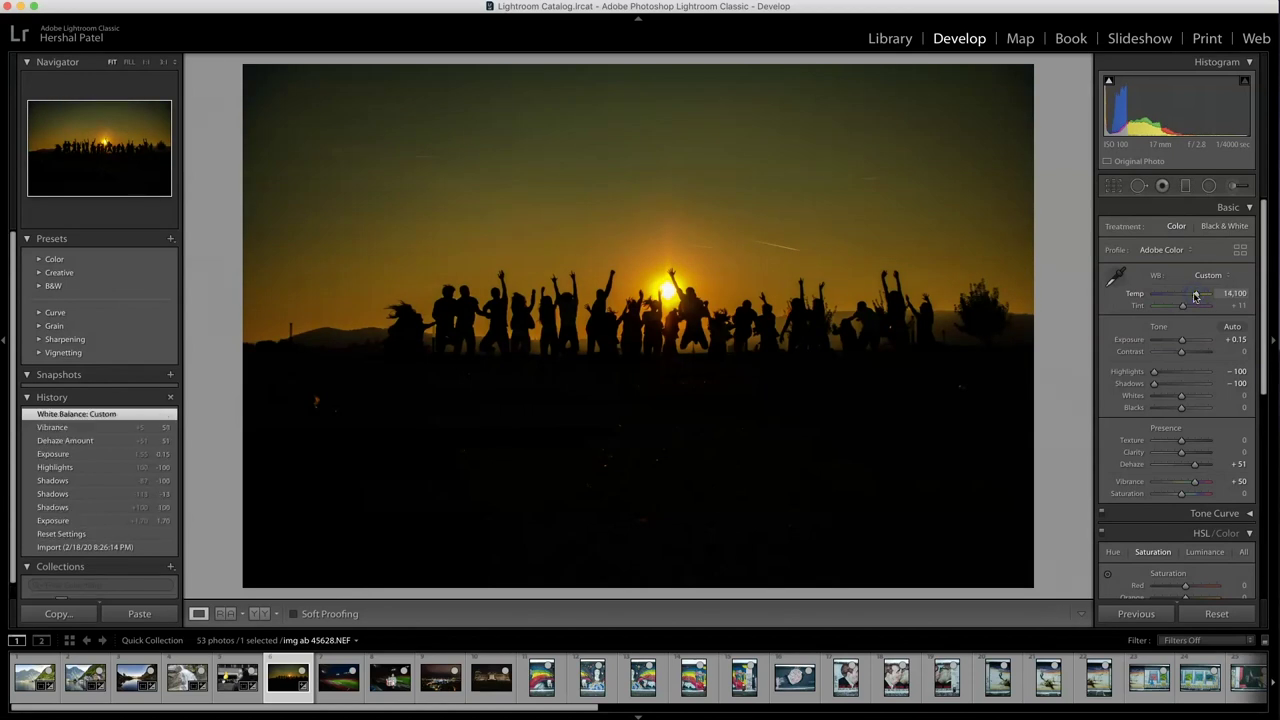
{"action": "mouse_move", "coordinate": [1196, 296]}
{"action": "left_mouse_down"}
{"action": "mouse_move", "coordinate": [1156, 295]}
{"action": "mouse_move", "coordinate": [1181, 295]}
{"action": "left_mouse_up"}
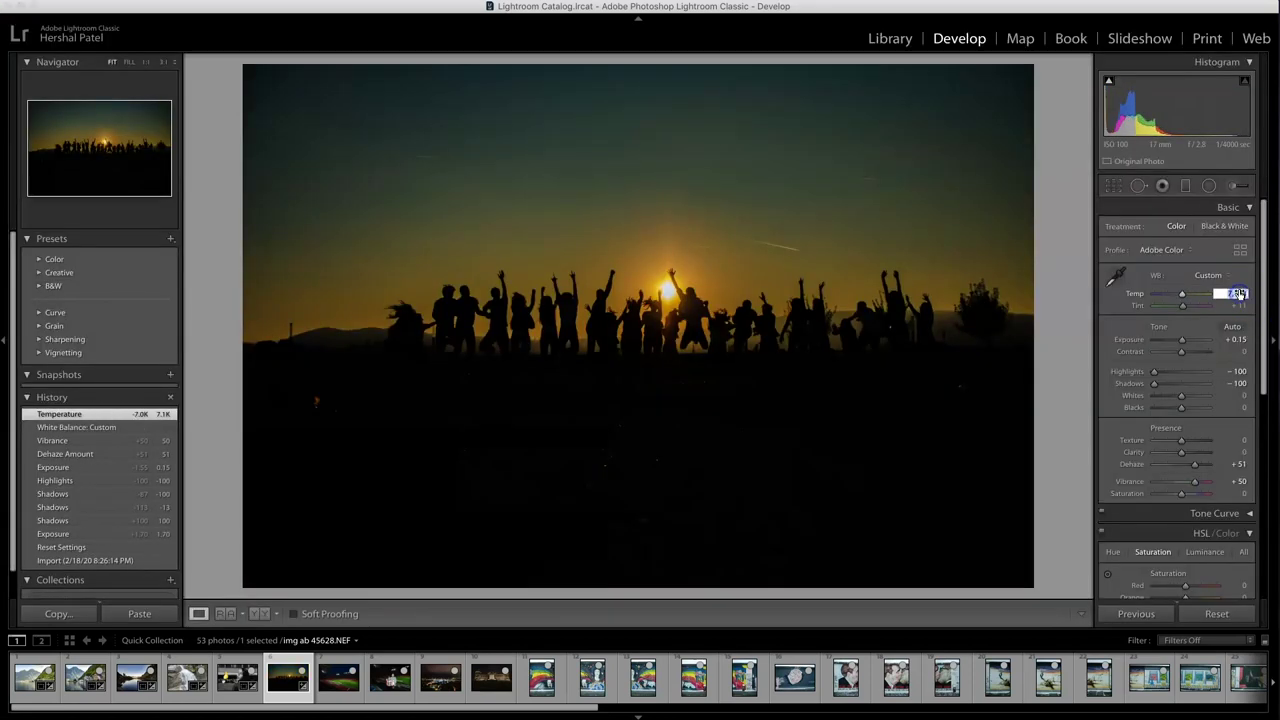
{"action": "key", "text": "Return"}
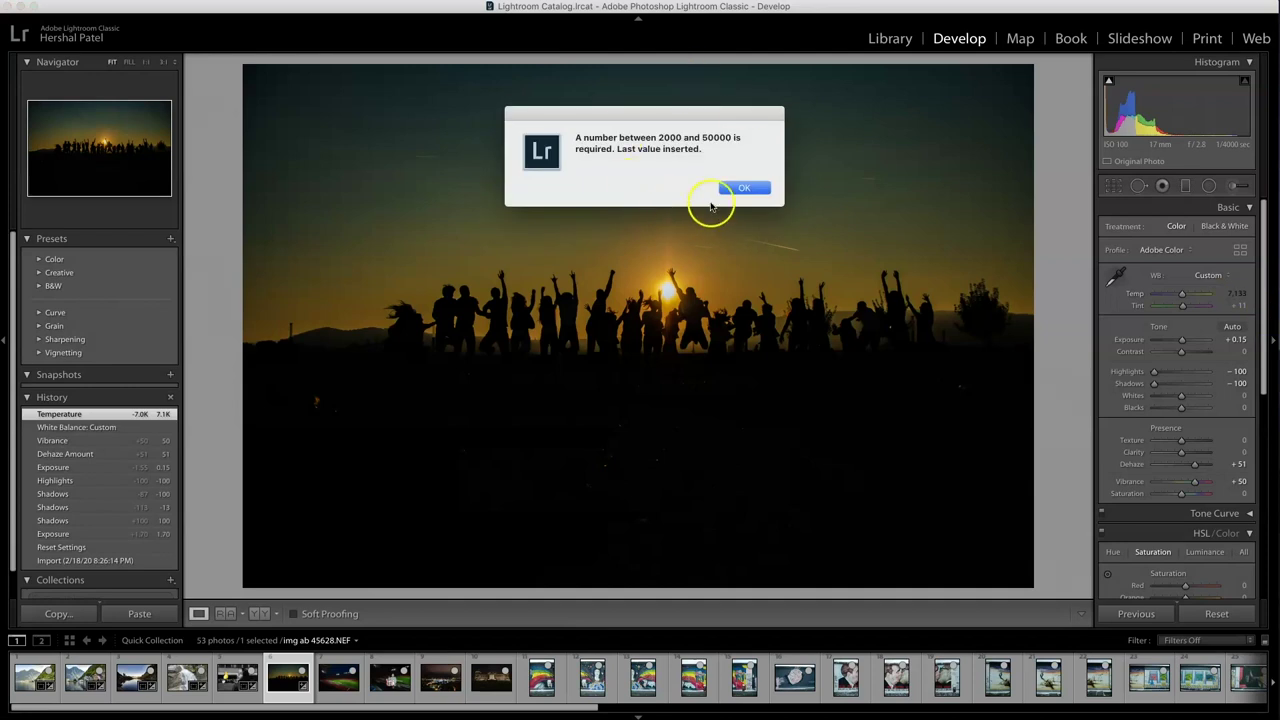
{"action": "left_click", "coordinate": [742, 188]}
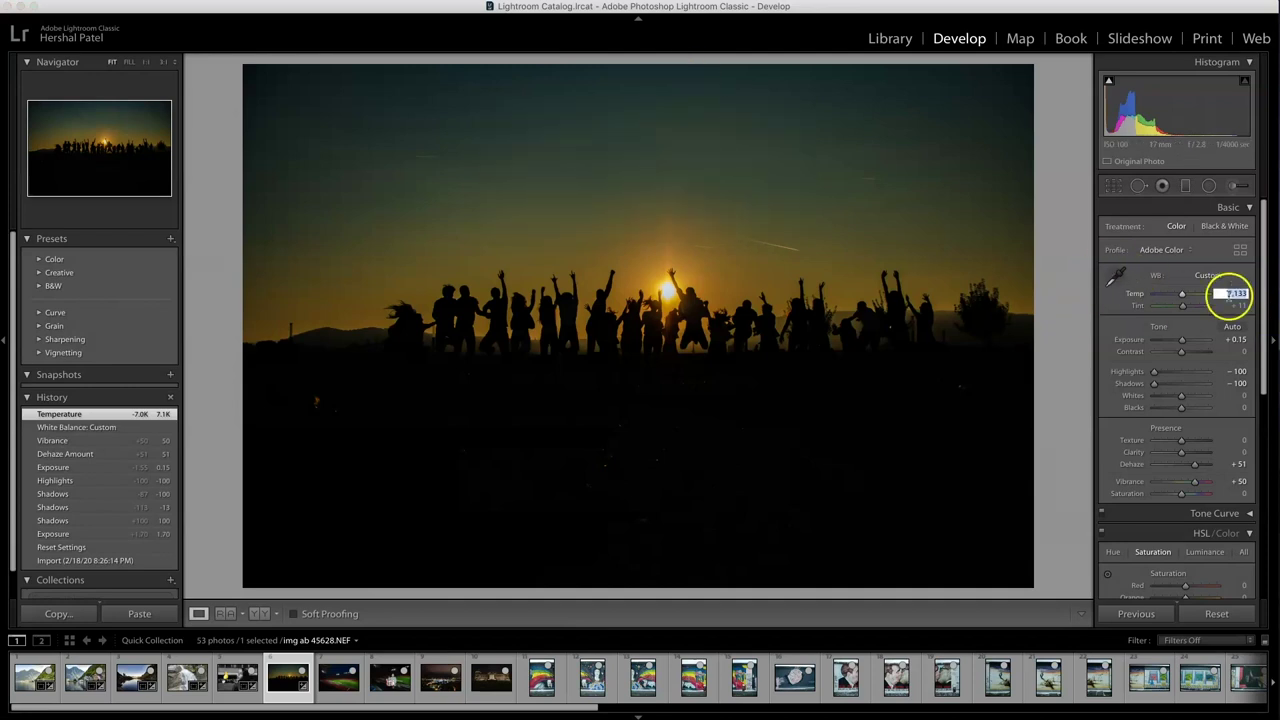
{"action": "left_click", "coordinate": [1182, 296]}
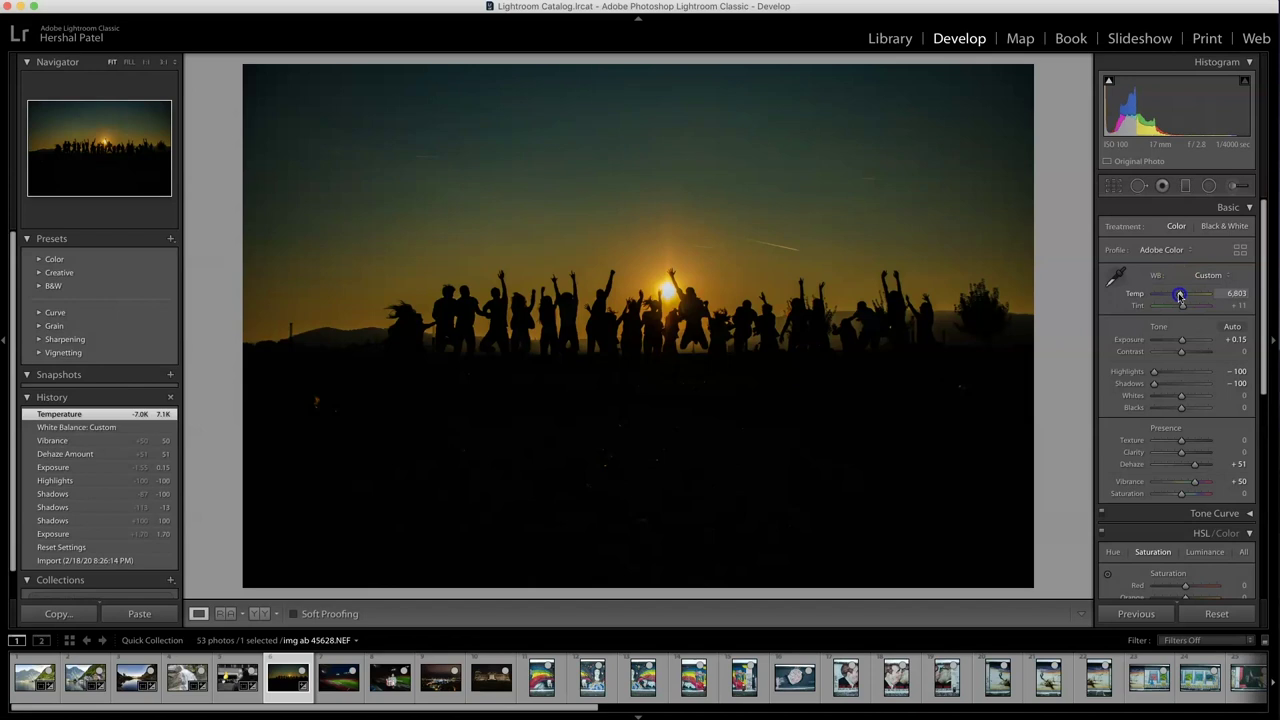
{"action": "left_click_drag", "start_coordinate": [1180, 296], "coordinate": [1178, 296]}
{"action": "left_click_drag", "start_coordinate": [1181, 340], "coordinate": [1191, 345]}
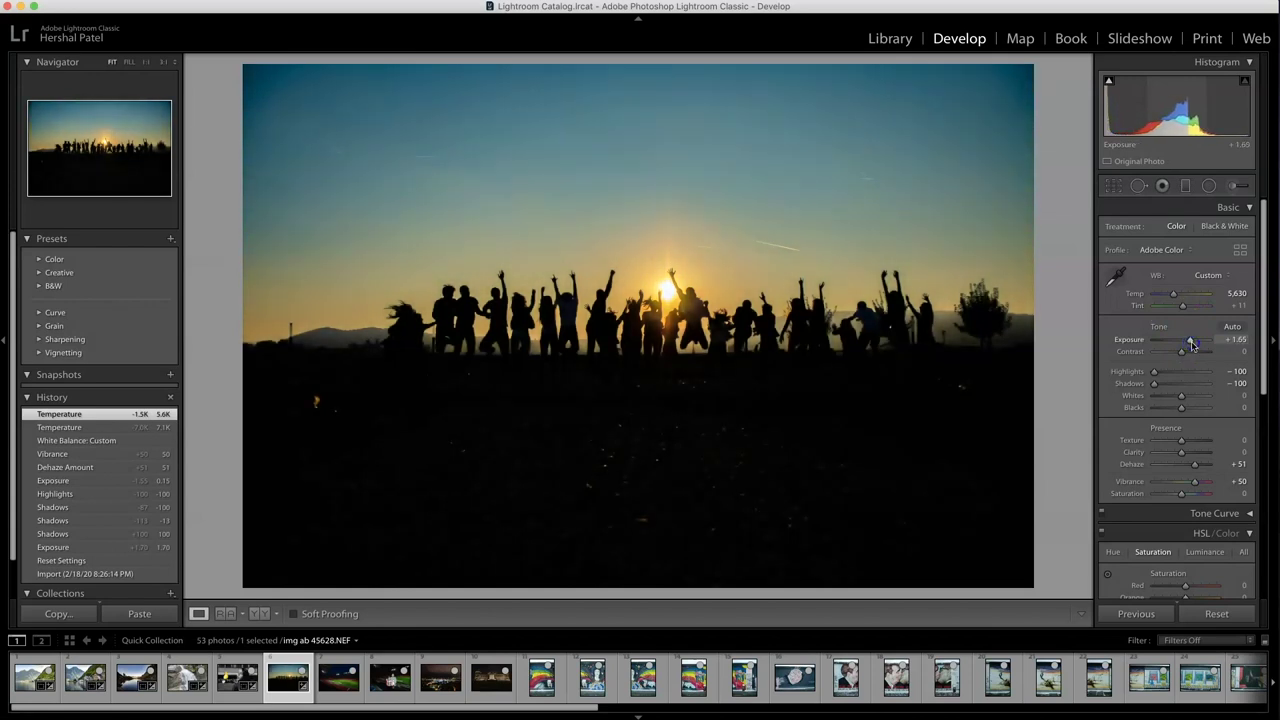
{"action": "left_click_drag", "start_coordinate": [1192, 344], "coordinate": [1190, 345]}
Crop the photo from all four sides to a wide frame around the jumping people and apply the crop.
{"action": "left_click", "coordinate": [1113, 185]}
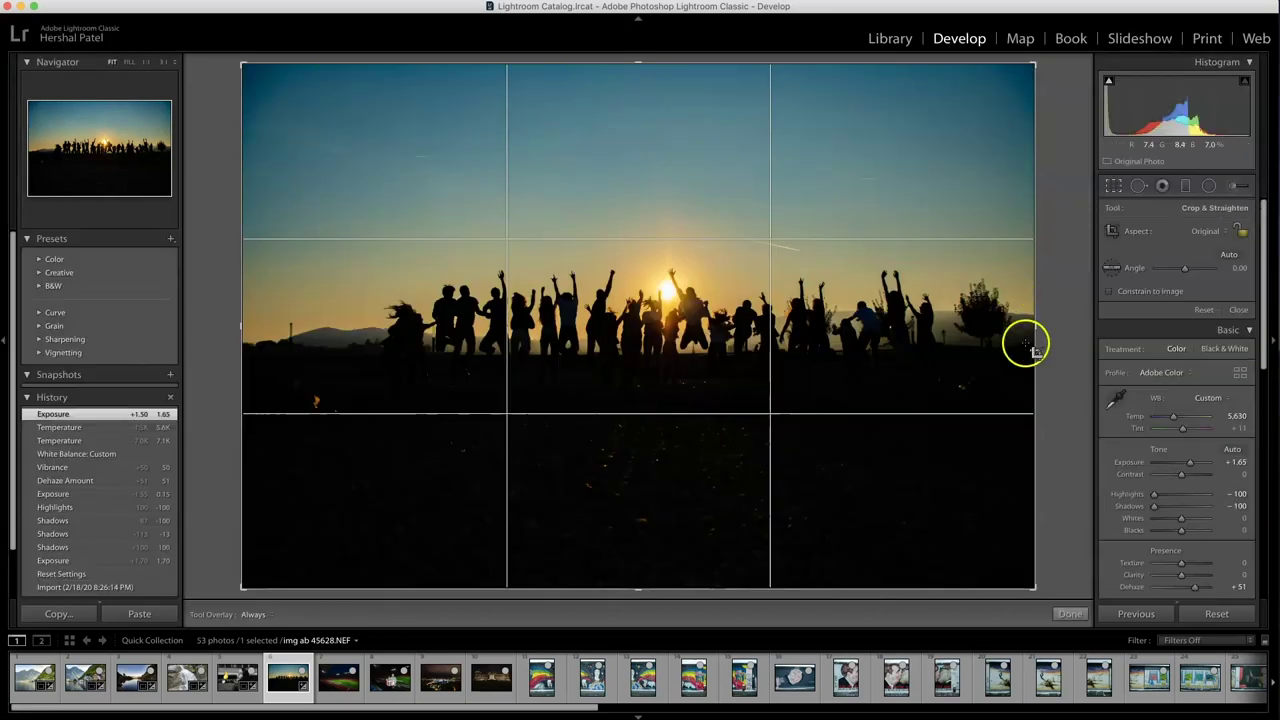
{"action": "left_click_drag", "start_coordinate": [1034, 331], "coordinate": [1007, 329]}
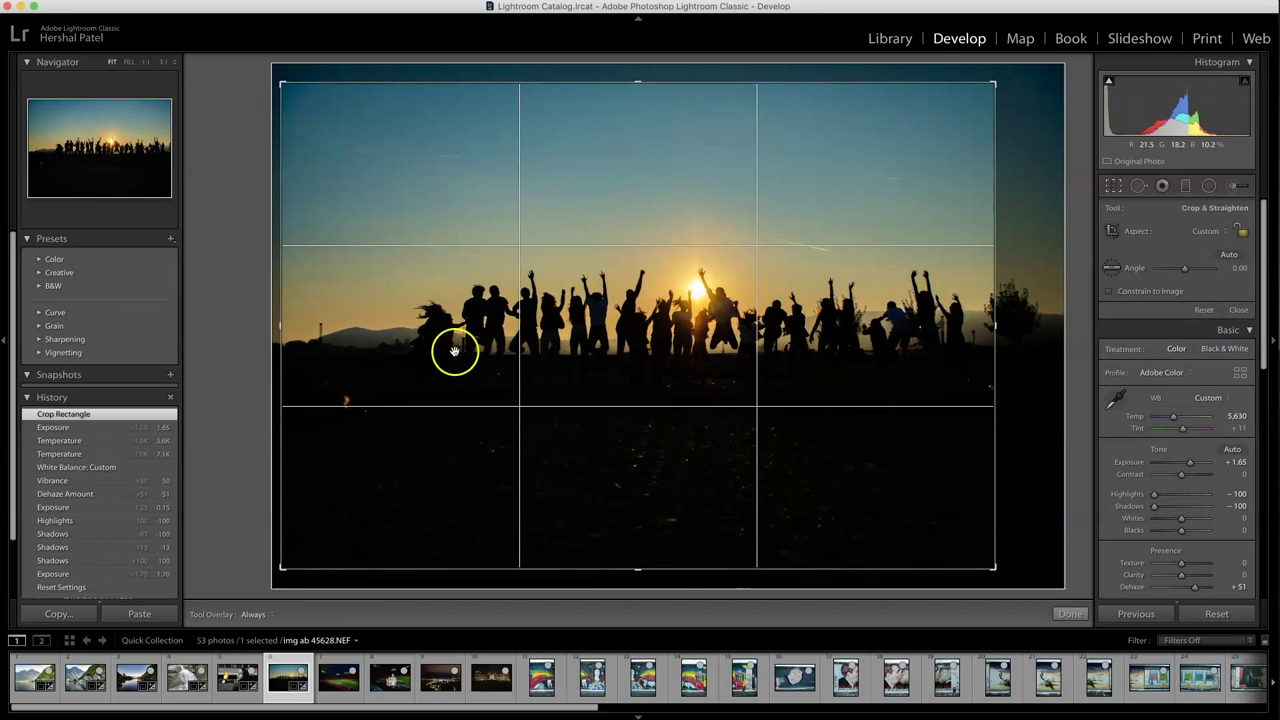
{"action": "left_click_drag", "start_coordinate": [280, 323], "coordinate": [334, 329]}
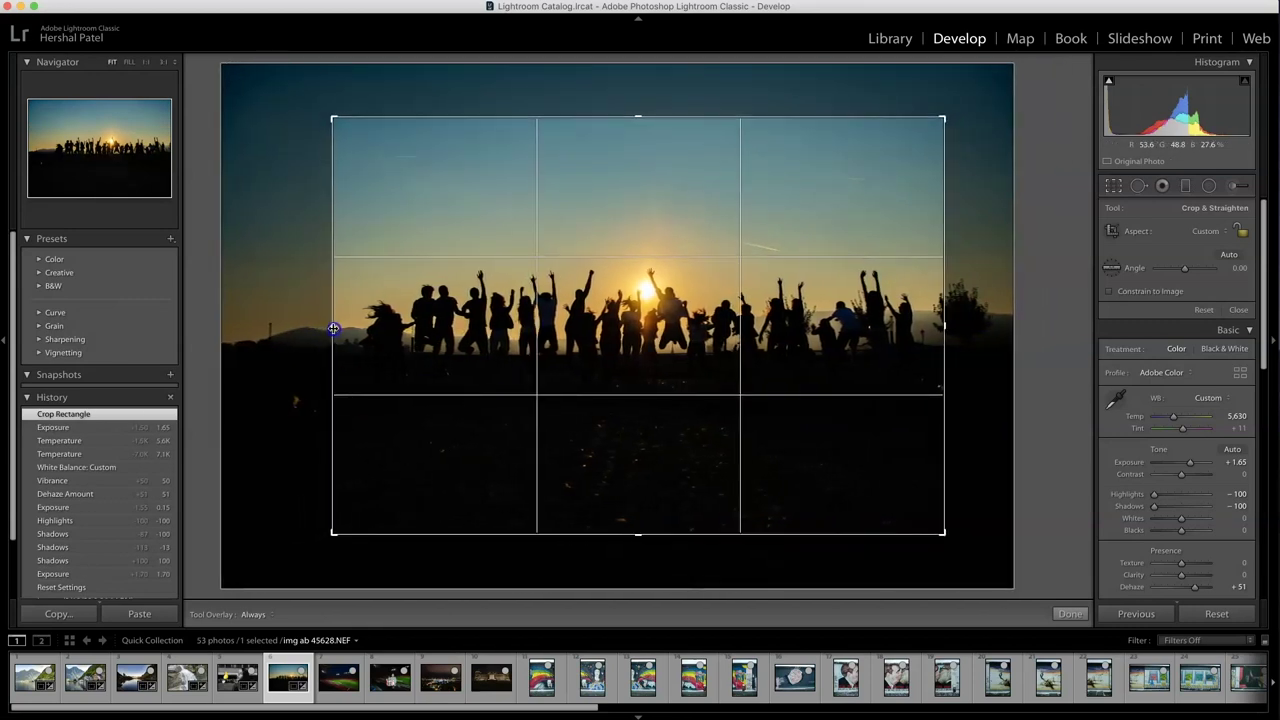
{"action": "left_click", "coordinate": [577, 375]}
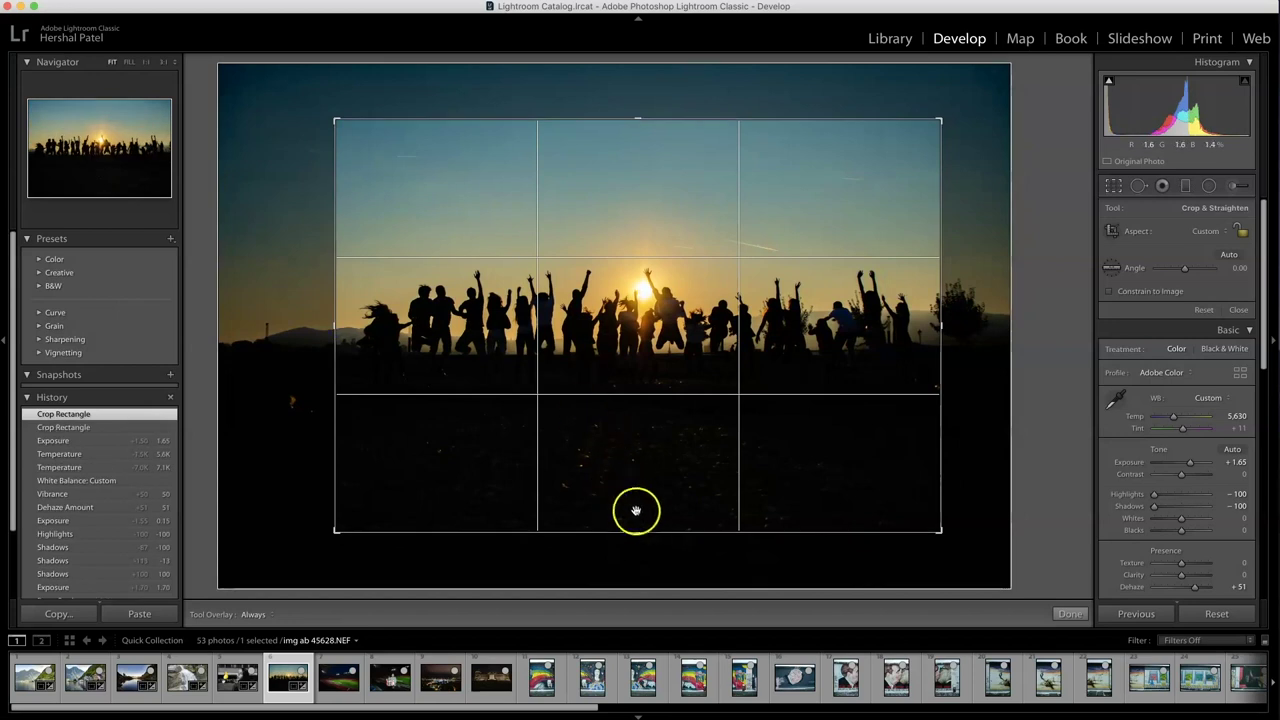
{"action": "left_click_drag", "start_coordinate": [634, 531], "coordinate": [638, 507]}
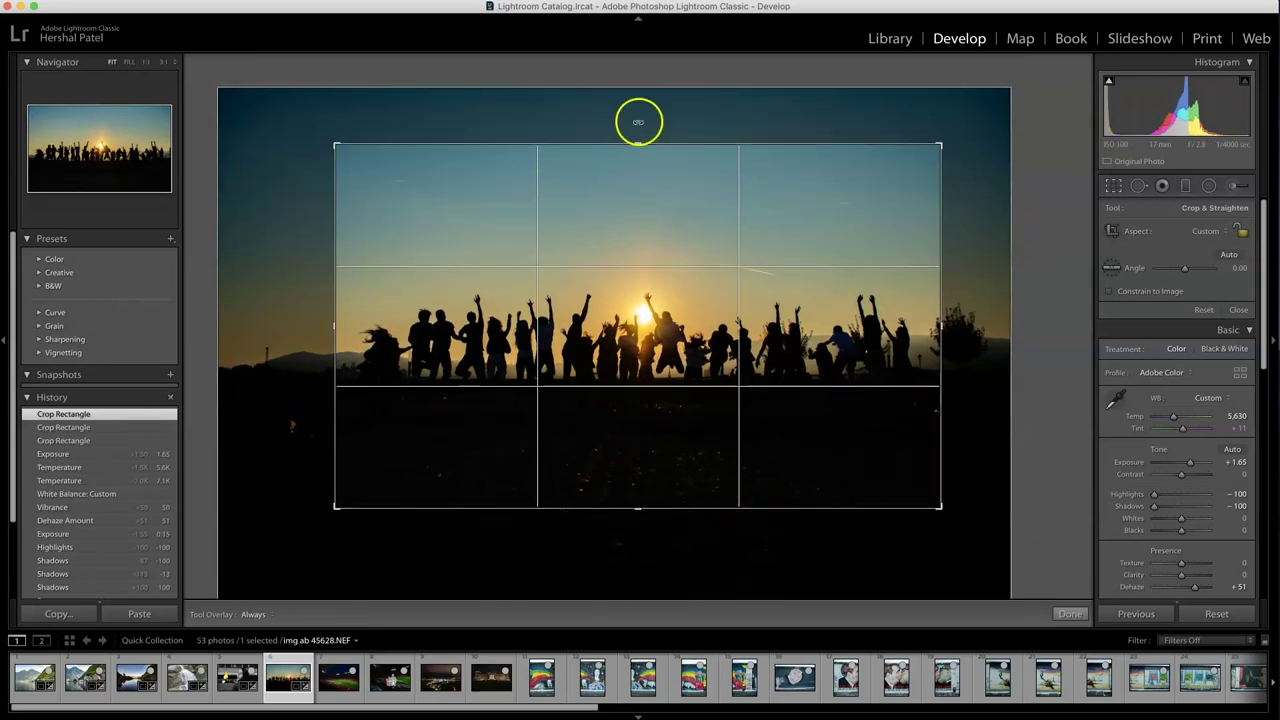
{"action": "left_click_drag", "start_coordinate": [634, 144], "coordinate": [634, 187]}
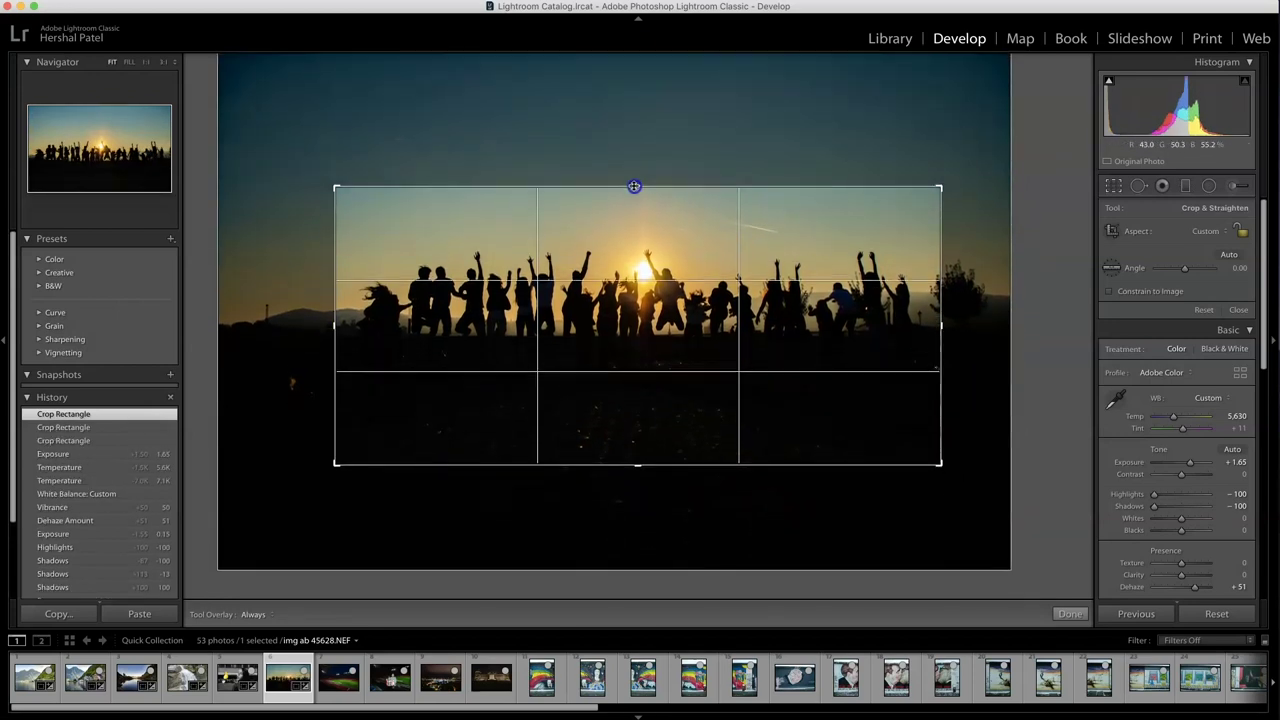
{"action": "mouse_move", "coordinate": [630, 370]}
{"action": "left_mouse_down"}
{"action": "mouse_move", "coordinate": [631, 382]}
{"action": "mouse_move", "coordinate": [633, 347]}
{"action": "left_mouse_up"}
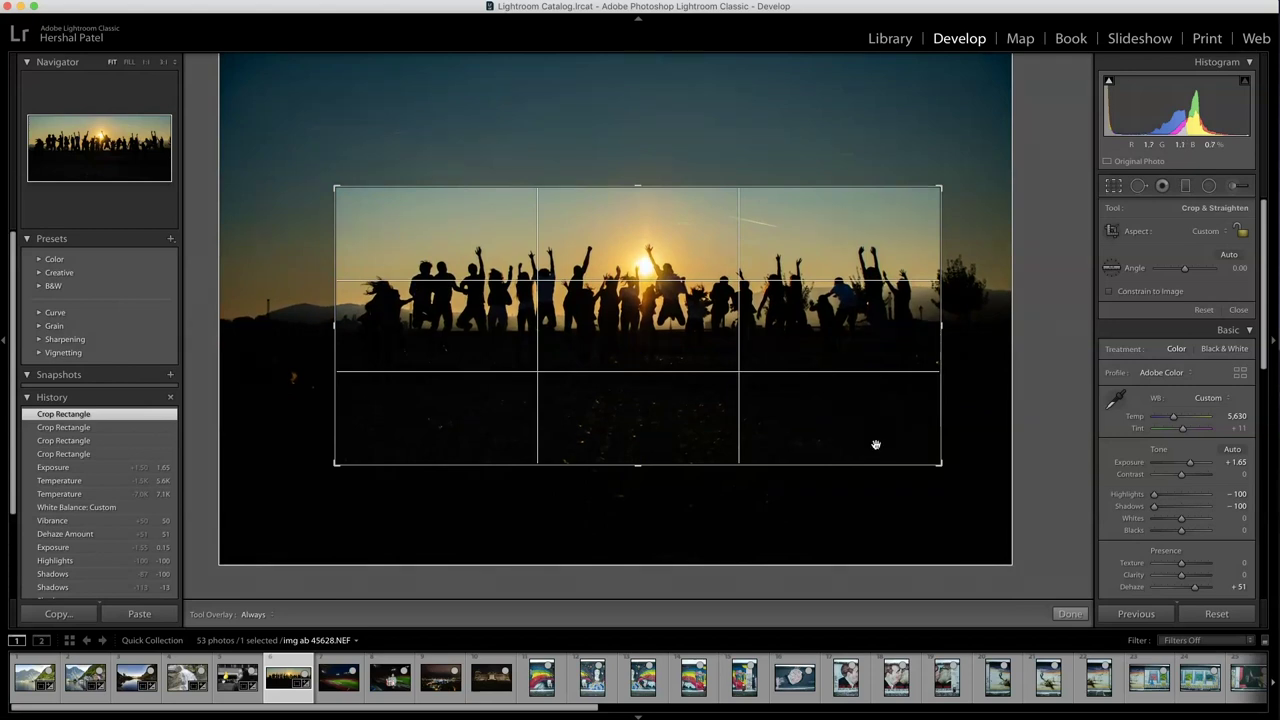
{"action": "left_click", "coordinate": [1072, 612]}
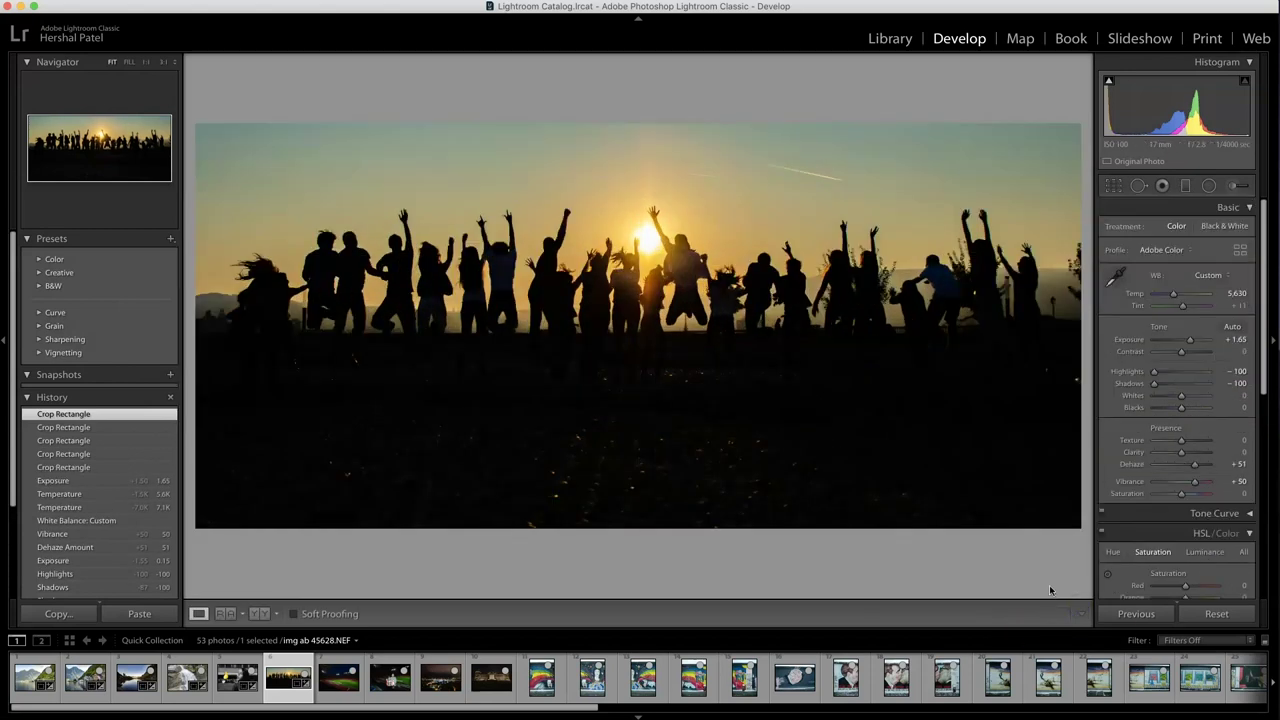
Inspect the silhouettes' edges up close and enable Remove Chromatic Aberration in the lens corrections.
{"action": "left_click", "coordinate": [471, 242]}
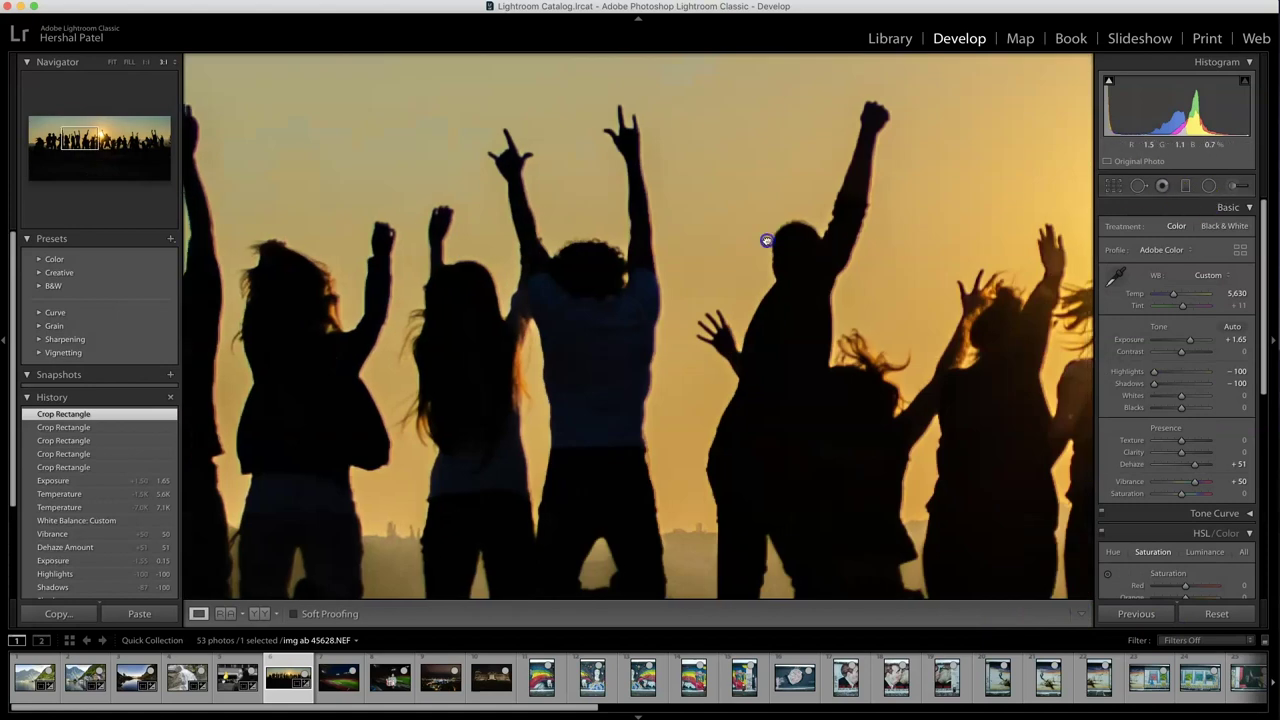
{"action": "left_click_drag", "start_coordinate": [811, 250], "coordinate": [726, 168]}
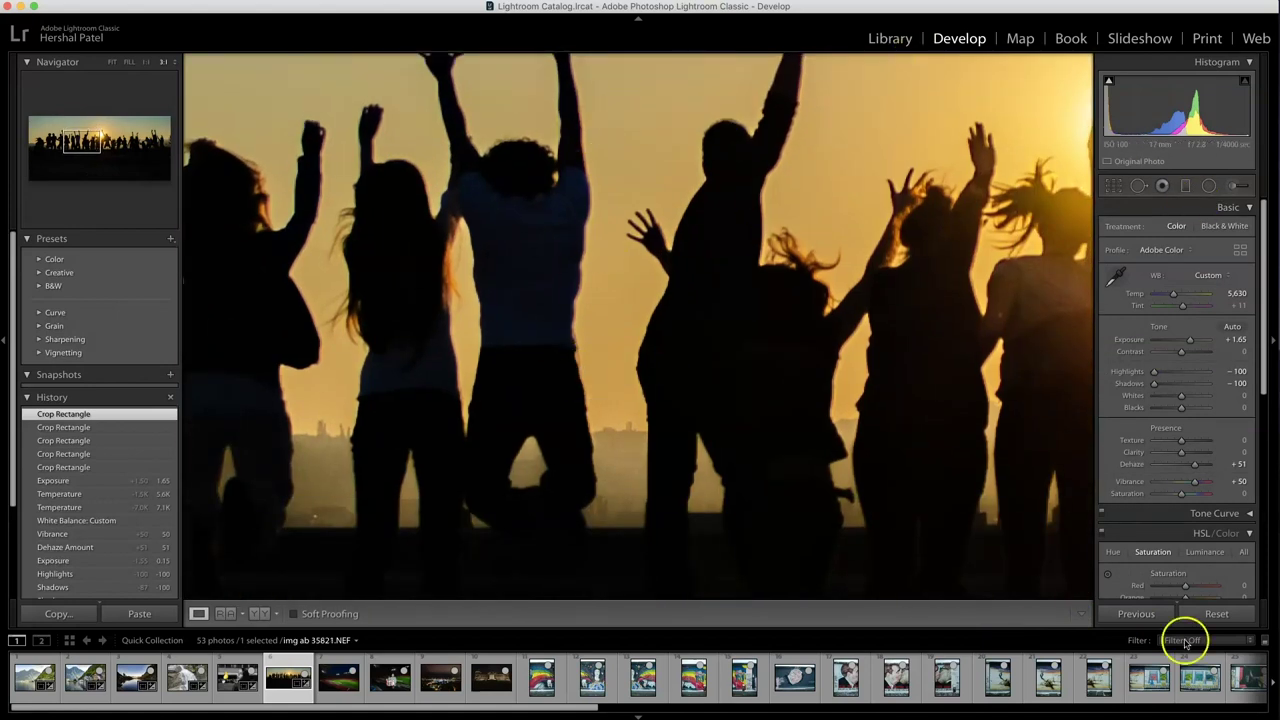
{"action": "scroll", "coordinate": [1152, 537], "scroll_direction": "down", "scroll_amount": 1}
{"action": "scroll", "coordinate": [1152, 537], "scroll_direction": "down", "scroll_amount": 10}
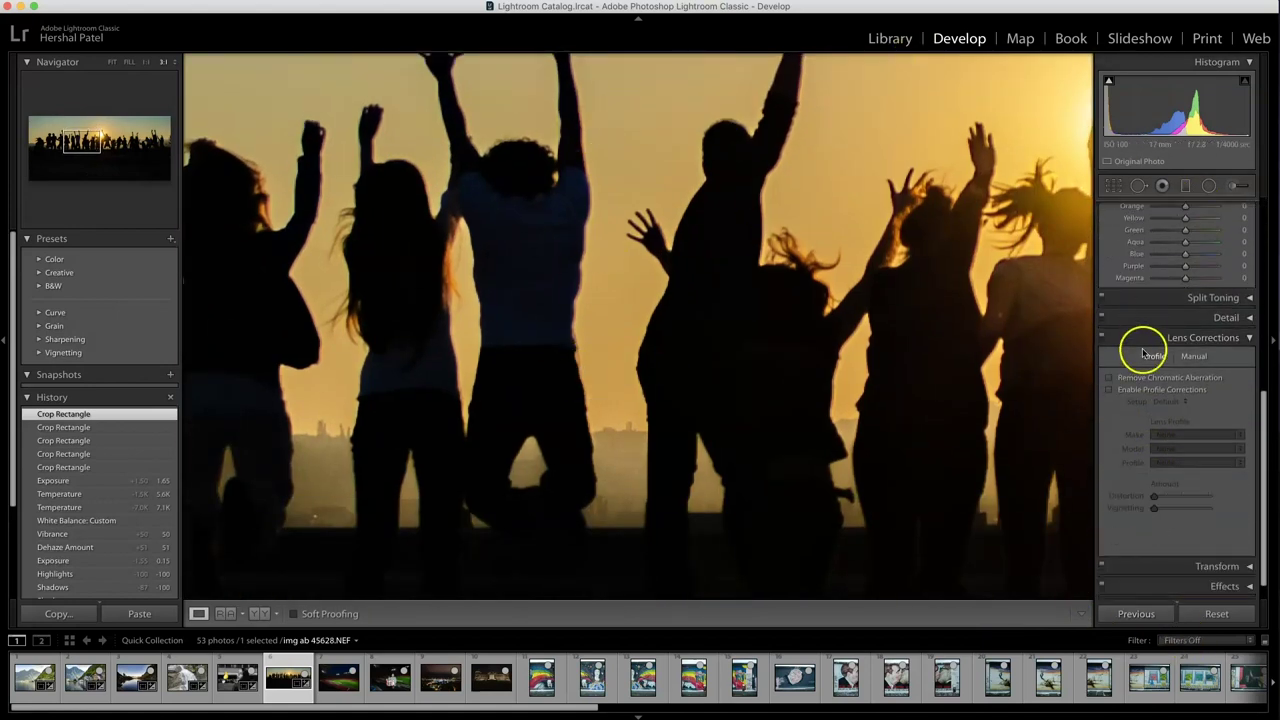
{"action": "left_click", "coordinate": [1136, 375]}
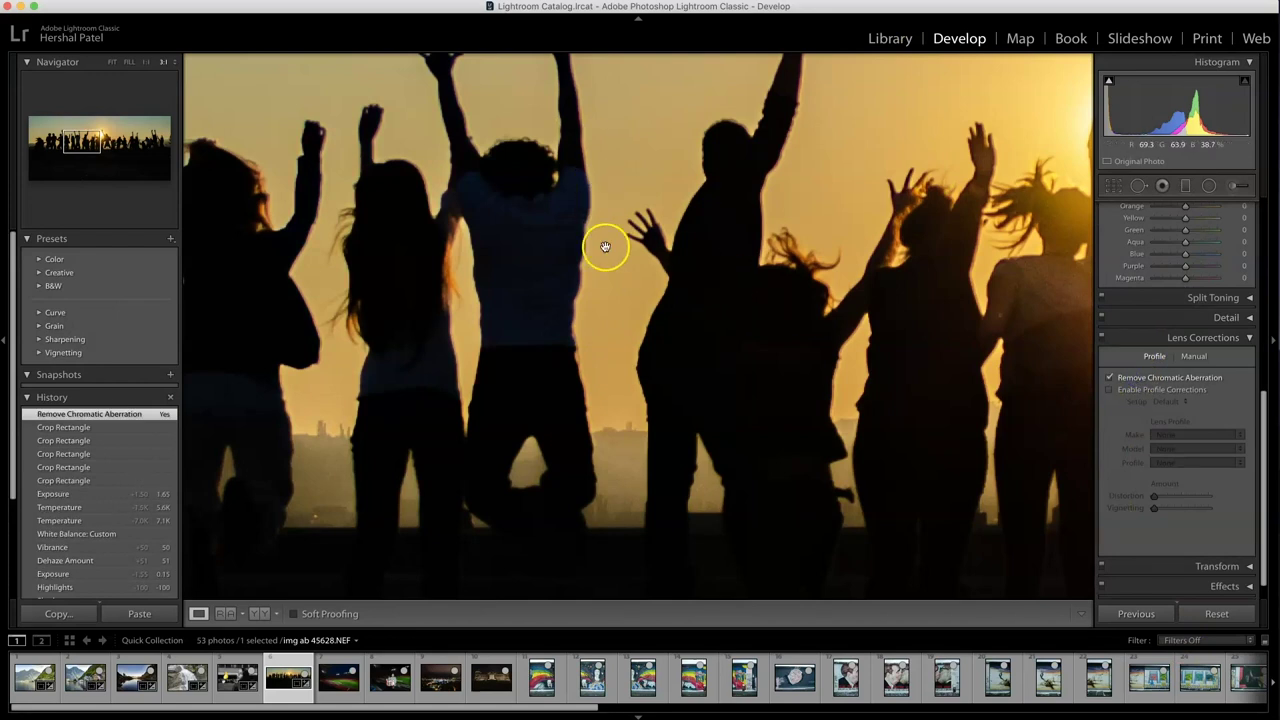
{"action": "left_click", "coordinate": [749, 353]}
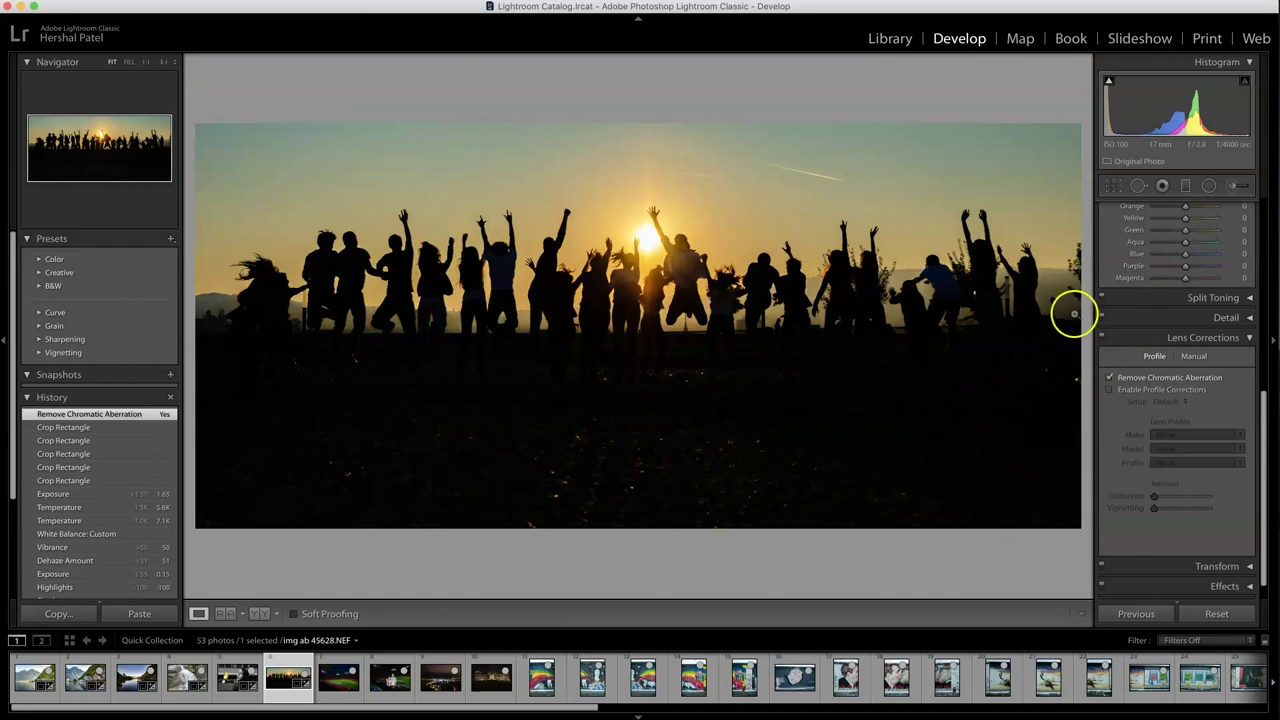
{"action": "scroll", "coordinate": [1100, 288], "scroll_direction": "up", "scroll_amount": 8}
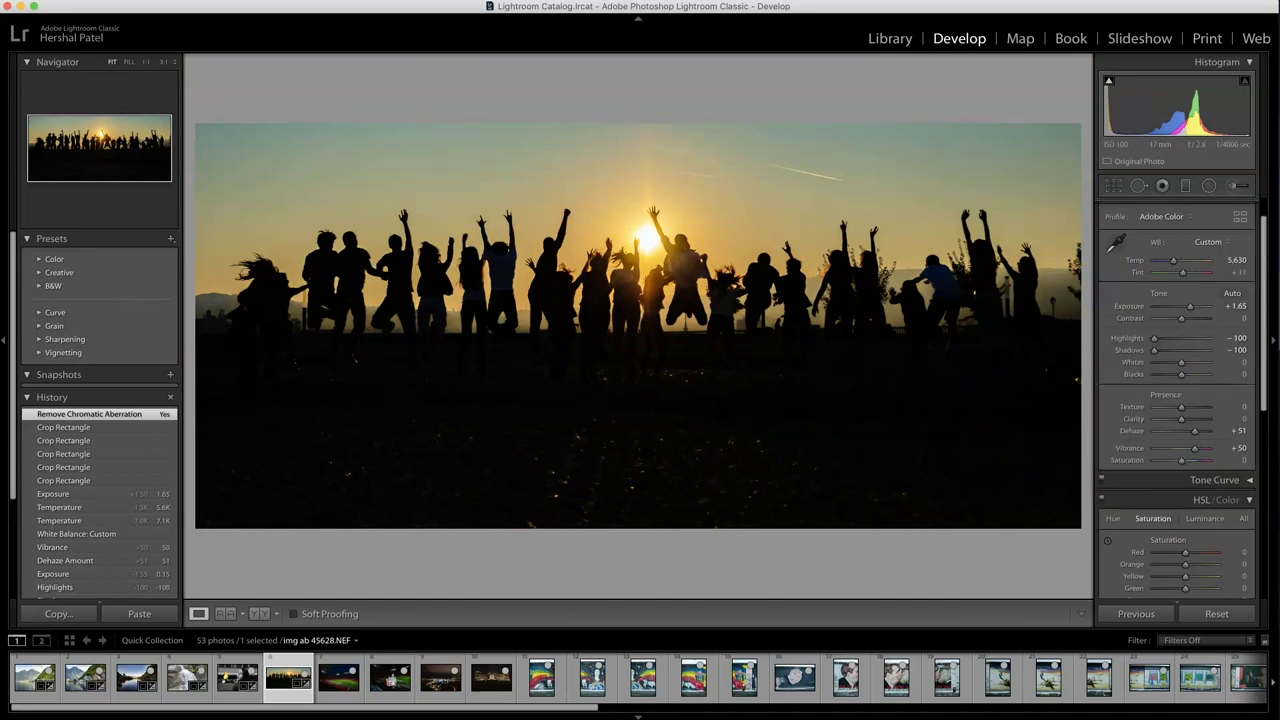
Open the stadium photo img abb23768.NEF in Develop and start the Crop & Straighten tool.
{"action": "left_click", "coordinate": [890, 38]}
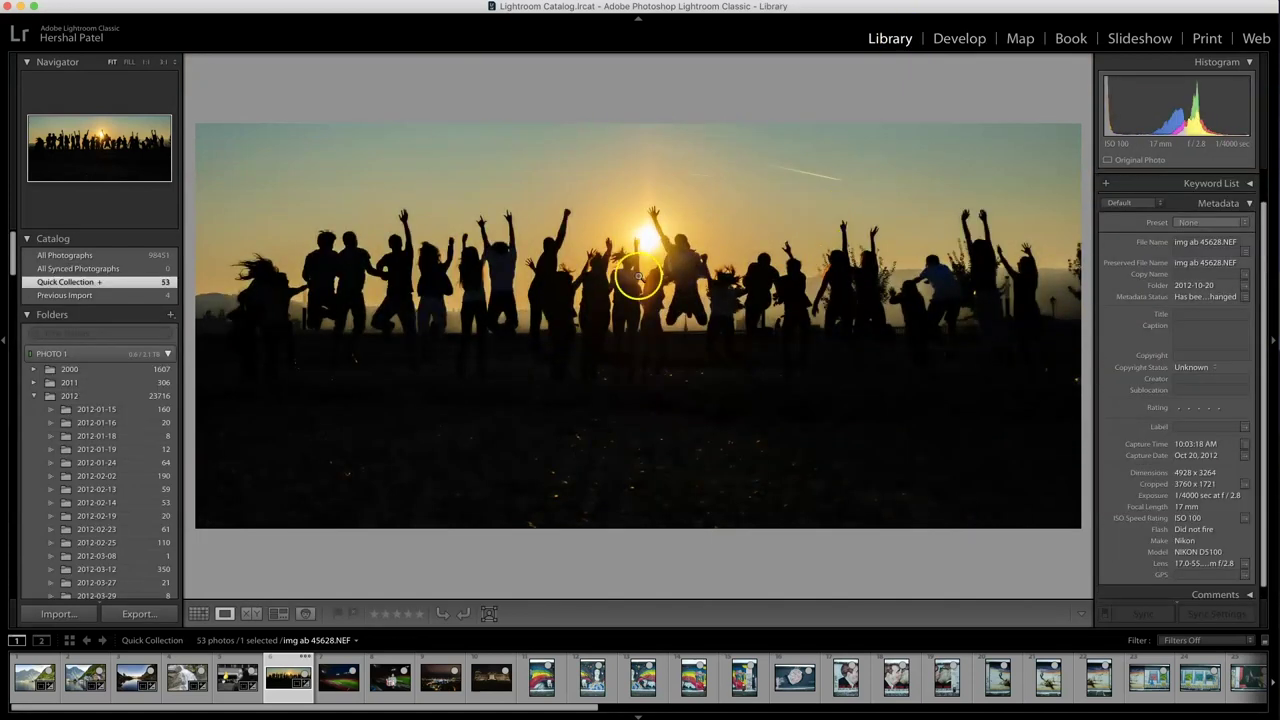
{"action": "key", "text": "g"}
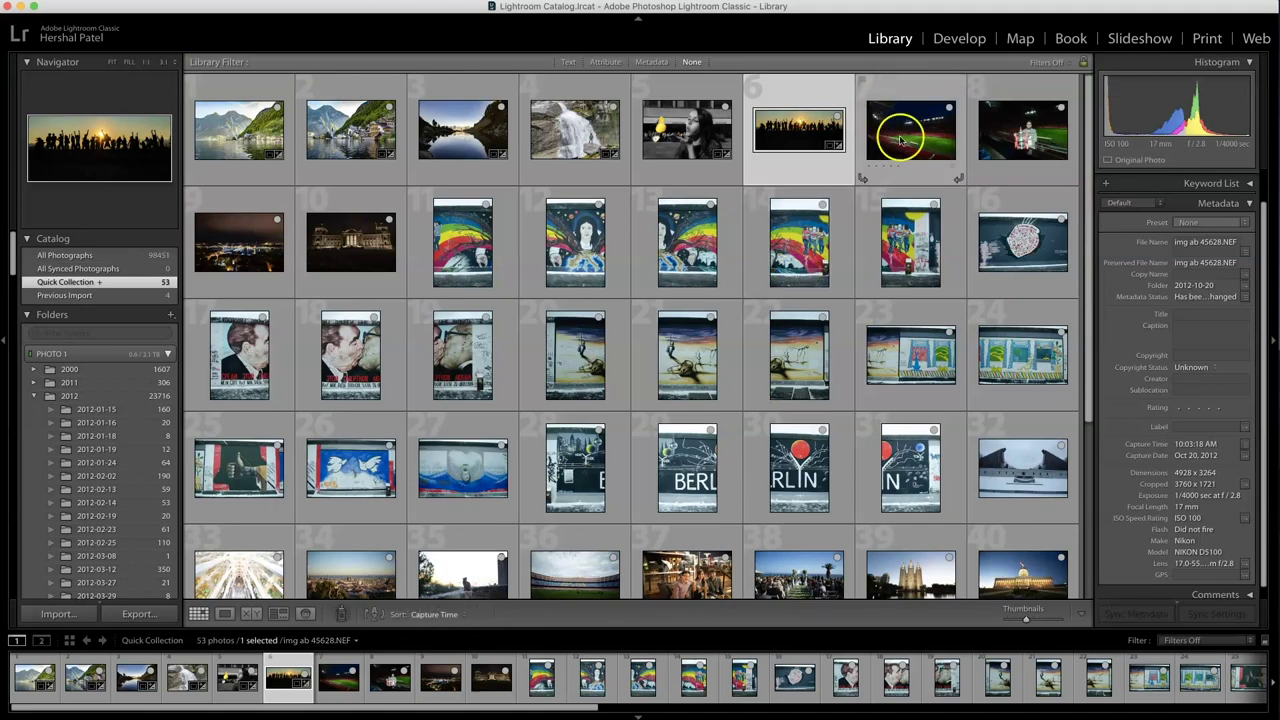
{"action": "double_click", "coordinate": [908, 131]}
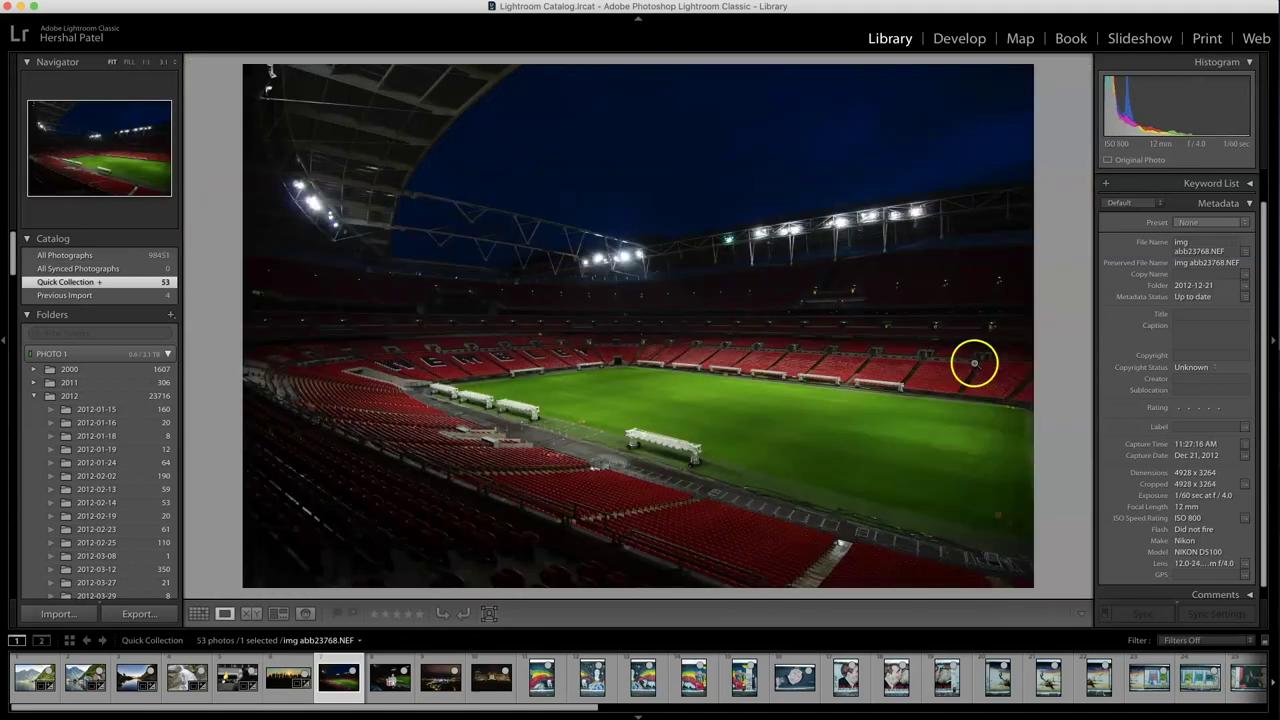
{"action": "left_click", "coordinate": [966, 37]}
{"action": "left_click", "coordinate": [1115, 187]}
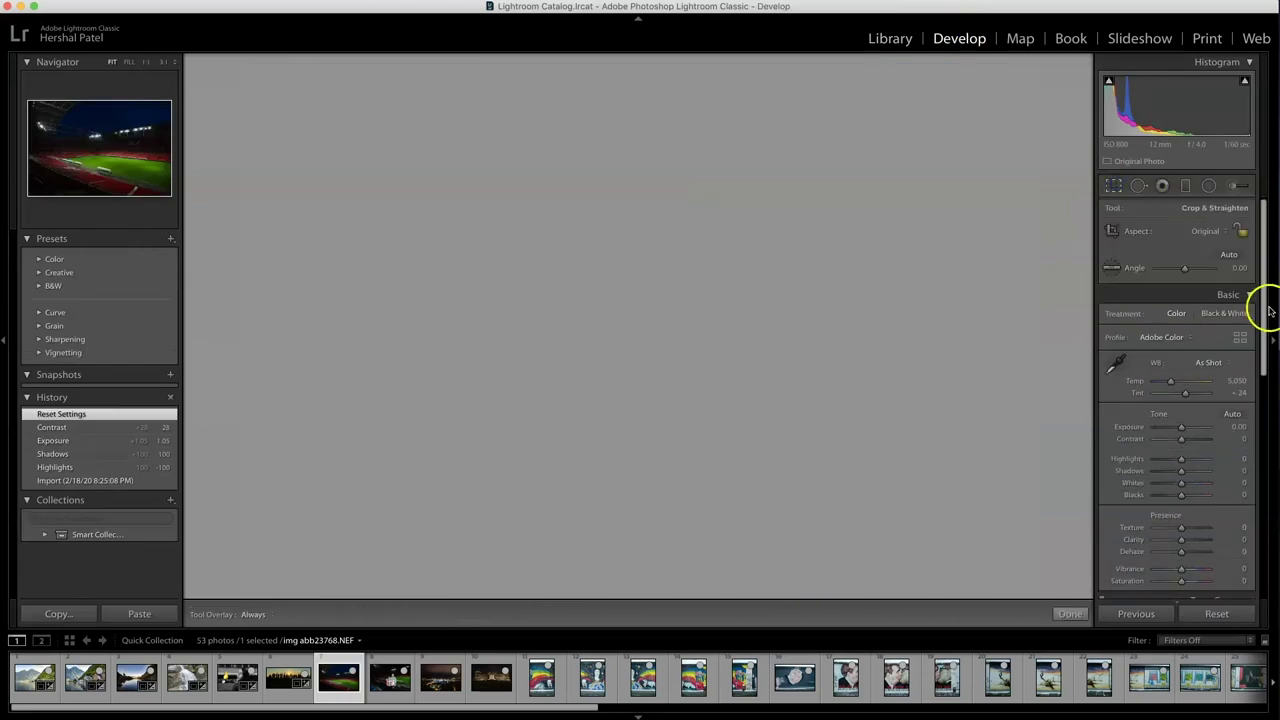
Straighten the stadium photo by setting the crop angle to 0.82 and apply the crop.
{"action": "left_click", "coordinate": [1237, 268]}
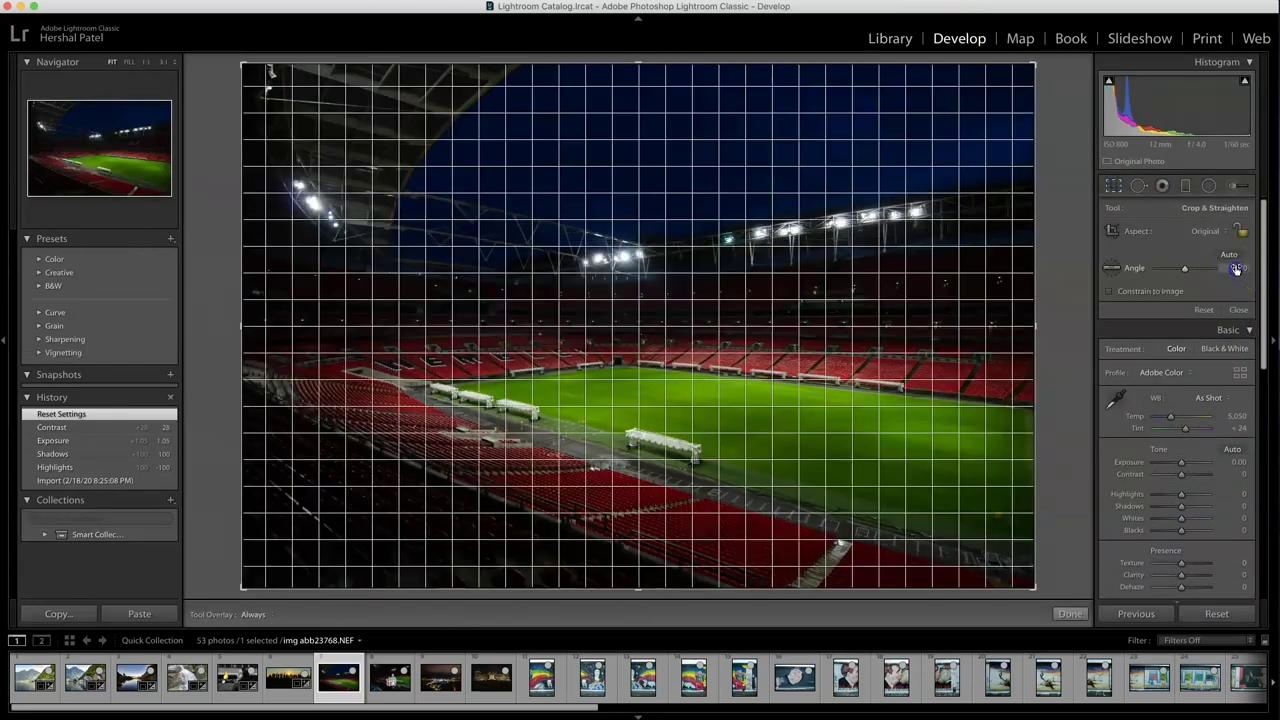
{"action": "left_click_drag", "start_coordinate": [1237, 268], "coordinate": [1241, 268]}
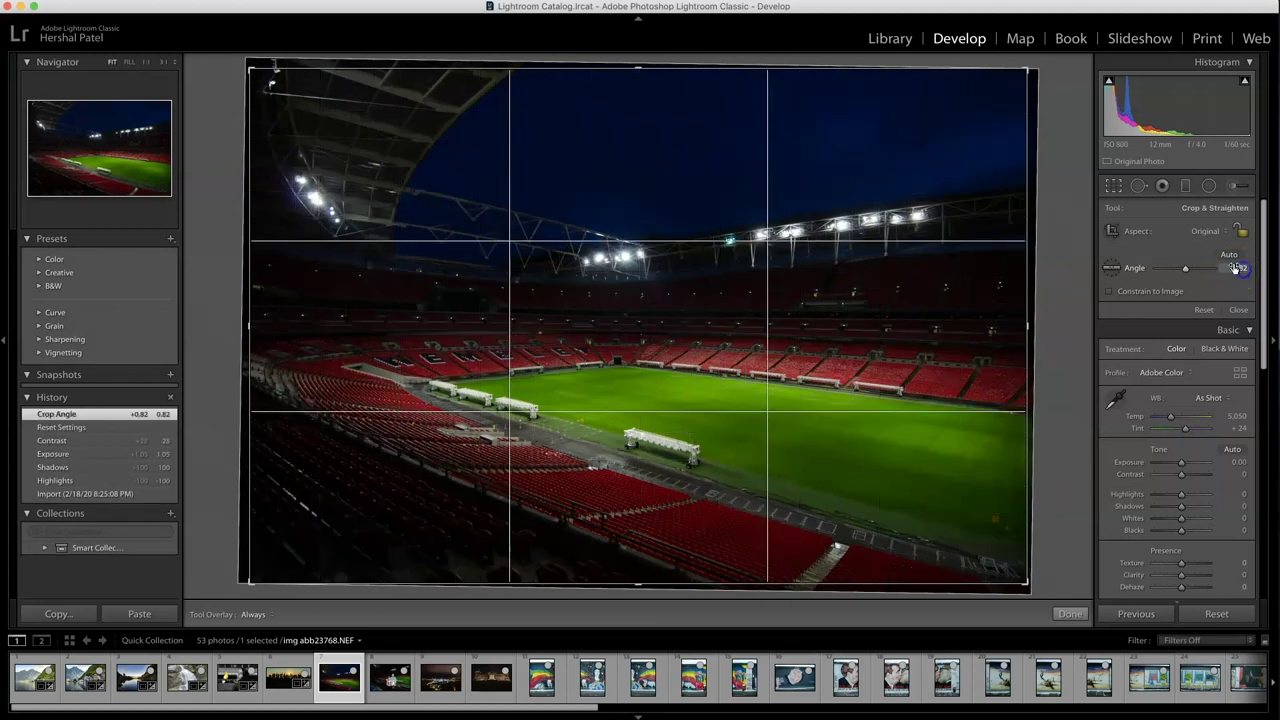
{"action": "left_click", "coordinate": [1070, 613]}
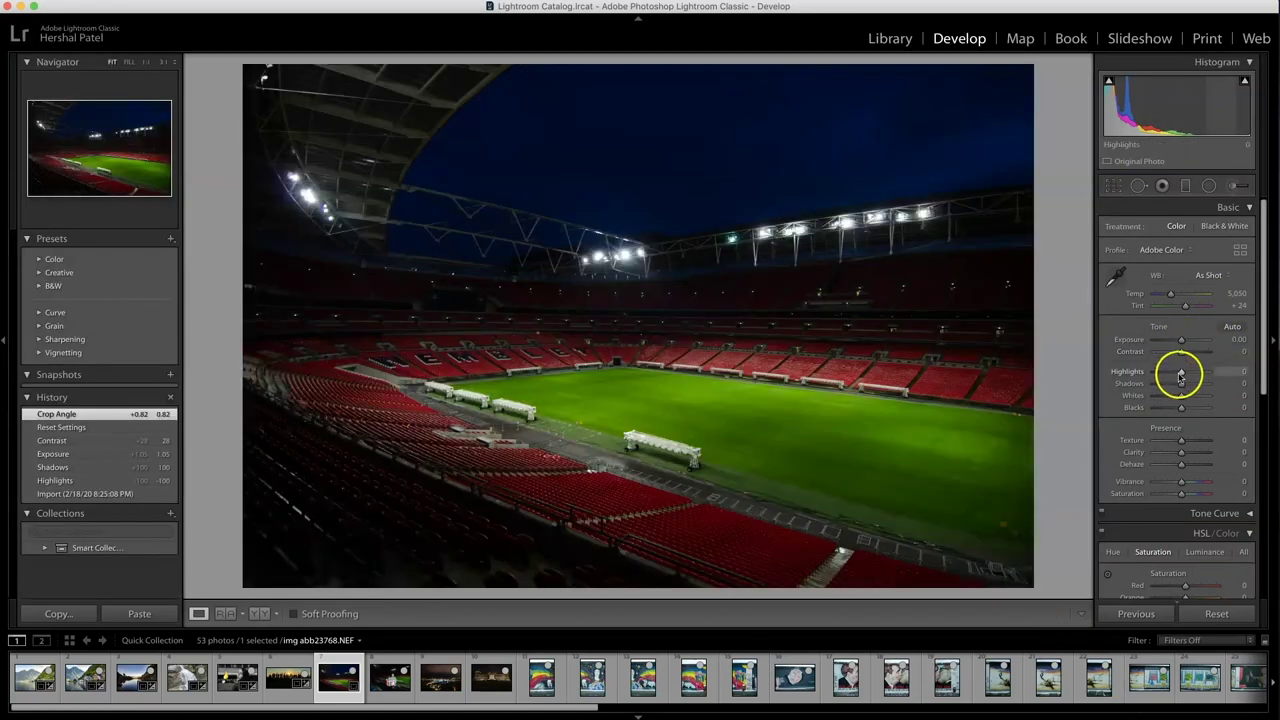
Set the stadium photo's shadows to +100, exposure to +0.95 and contrast to +24.
{"action": "left_click_drag", "start_coordinate": [1181, 383], "coordinate": [1262, 398]}
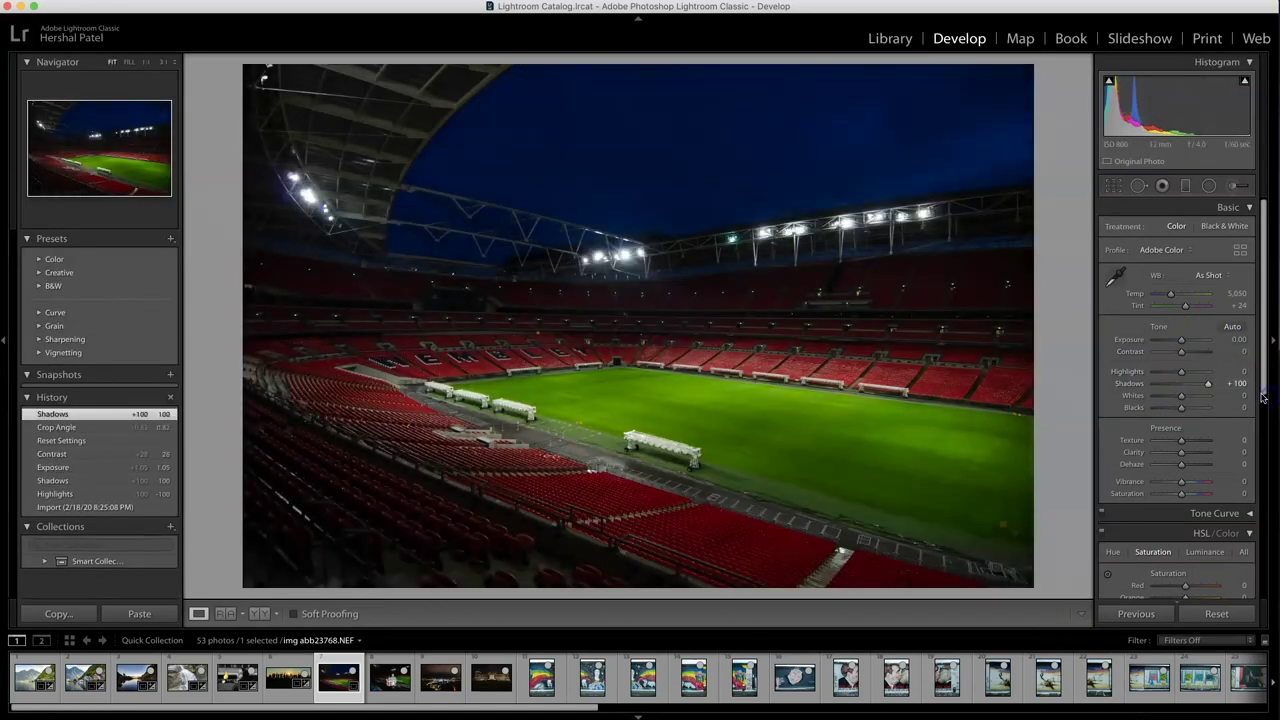
{"action": "left_click_drag", "start_coordinate": [1178, 370], "coordinate": [1186, 343]}
{"action": "left_click_drag", "start_coordinate": [1182, 351], "coordinate": [1187, 351]}
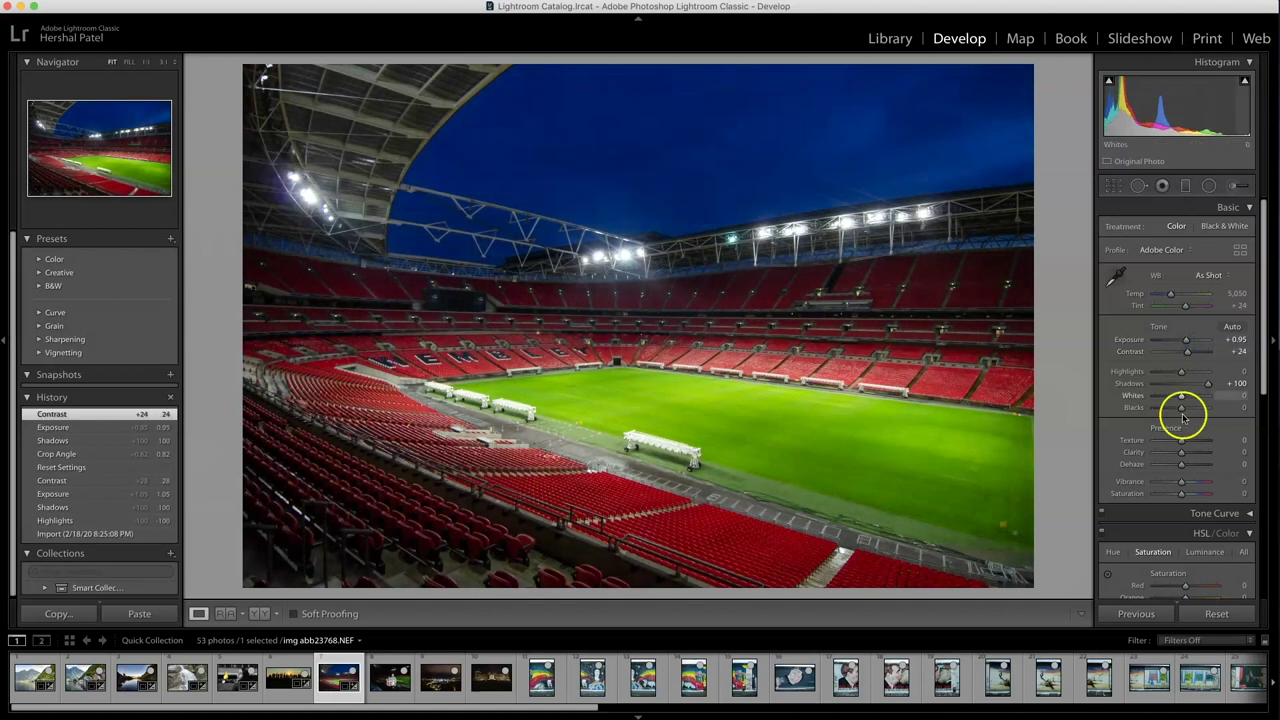
Set texture to +16, clarity to +22 and vibrance to +51, leaving dehaze at 0.
{"action": "left_click_drag", "start_coordinate": [1186, 457], "coordinate": [1186, 444]}
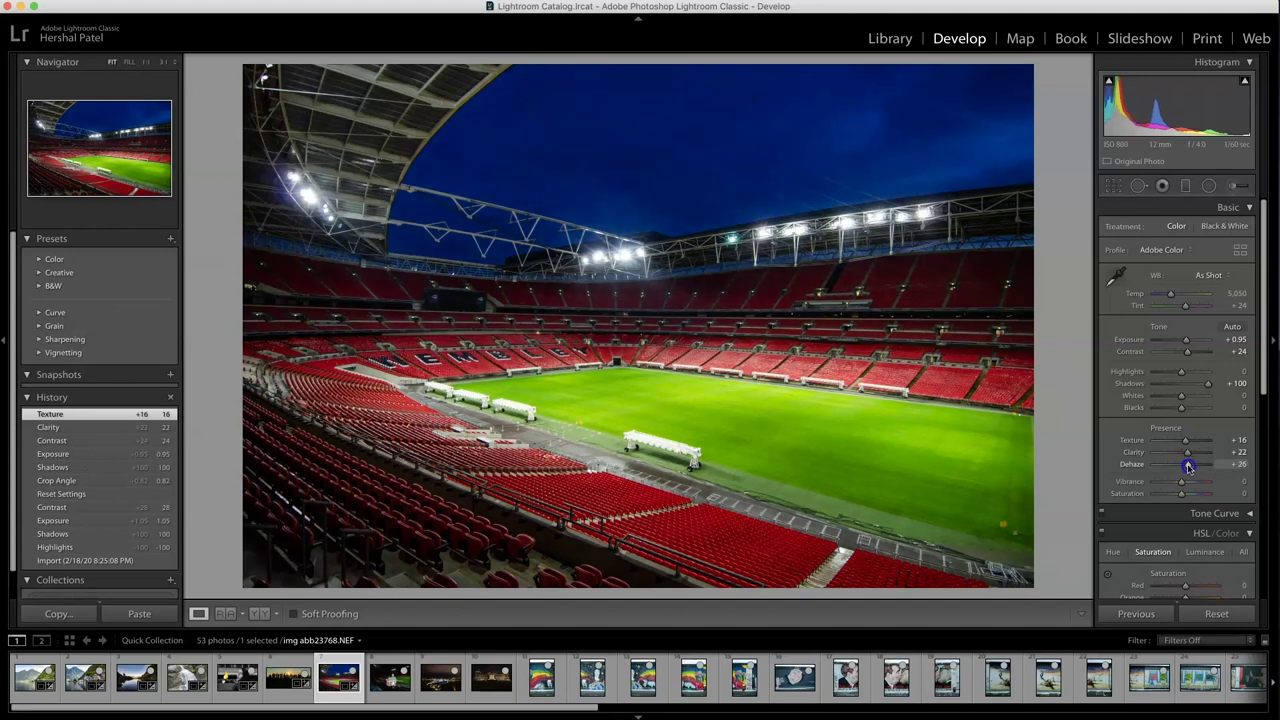
{"action": "mouse_move", "coordinate": [1188, 465]}
{"action": "left_mouse_down"}
{"action": "mouse_move", "coordinate": [1223, 477]}
{"action": "mouse_move", "coordinate": [1195, 484]}
{"action": "left_mouse_up"}
{"action": "key", "text": "Return"}
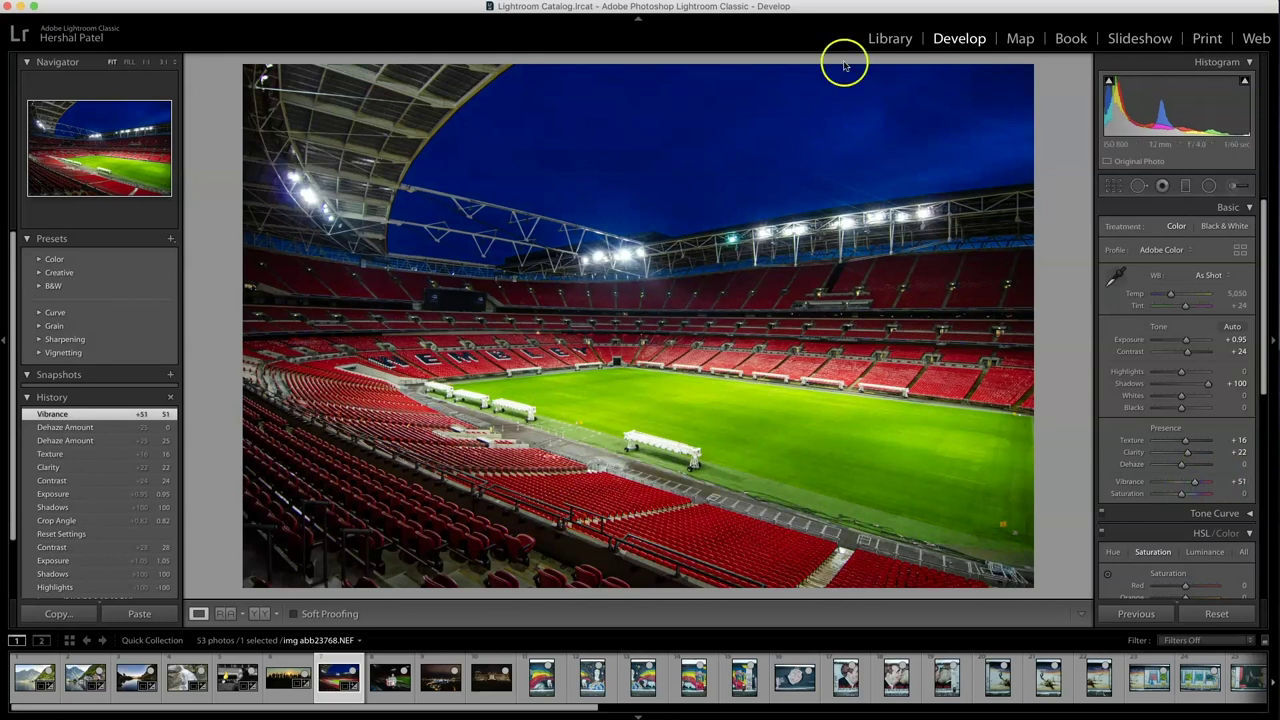
Examine the stands, roof trusses and floodlights up close for colour fringing and noise.
{"action": "left_click", "coordinate": [698, 168]}
{"action": "left_click_drag", "start_coordinate": [698, 168], "coordinate": [823, 237]}
{"action": "left_click", "coordinate": [823, 237]}
{"action": "left_click", "coordinate": [500, 367]}
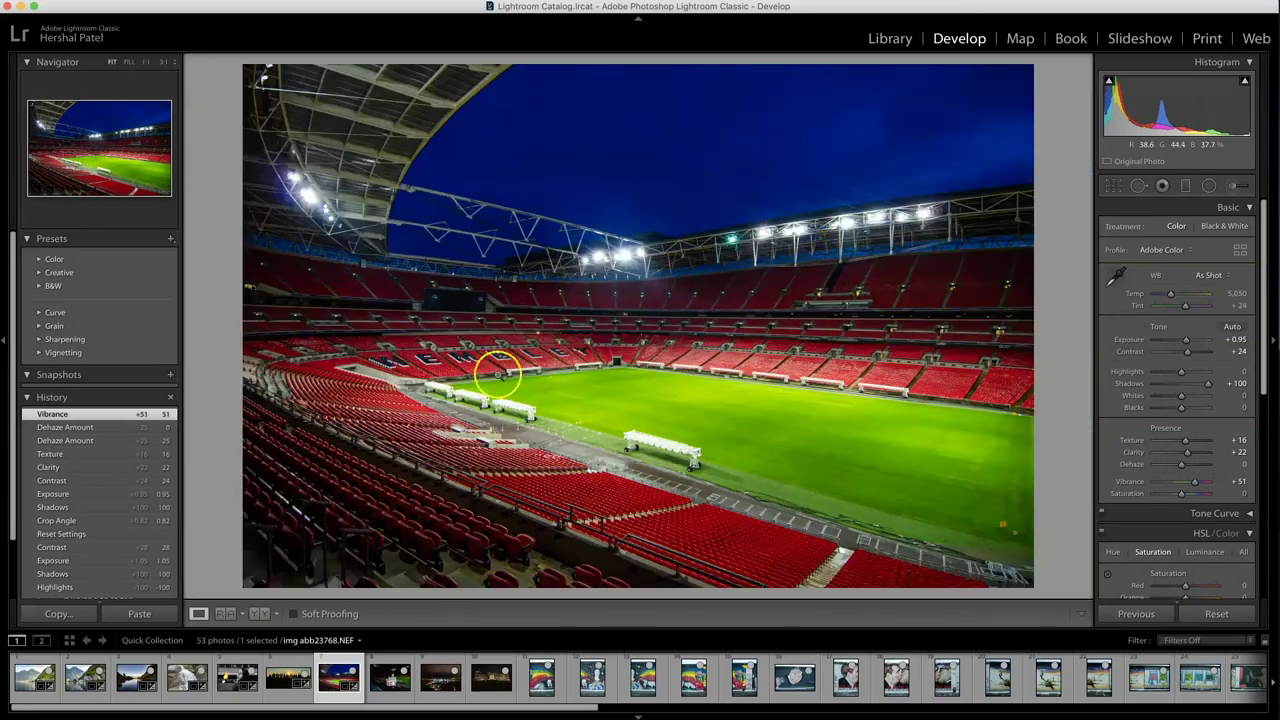
{"action": "double_click", "coordinate": [492, 372]}
{"action": "left_click_drag", "start_coordinate": [443, 286], "coordinate": [636, 446]}
{"action": "left_click", "coordinate": [566, 349]}
{"action": "left_click", "coordinate": [657, 230]}
{"action": "left_click_drag", "start_coordinate": [391, 349], "coordinate": [850, 273]}
{"action": "left_click_drag", "start_coordinate": [394, 315], "coordinate": [607, 473]}
{"action": "mouse_move", "coordinate": [340, 355]}
{"action": "left_mouse_down"}
{"action": "mouse_move", "coordinate": [803, 375]}
{"action": "mouse_move", "coordinate": [706, 386]}
{"action": "left_mouse_up"}
{"action": "mouse_move", "coordinate": [294, 507]}
{"action": "left_mouse_down"}
{"action": "mouse_move", "coordinate": [397, 383]}
{"action": "mouse_move", "coordinate": [487, 470]}
{"action": "mouse_move", "coordinate": [702, 376]}
{"action": "left_mouse_up"}
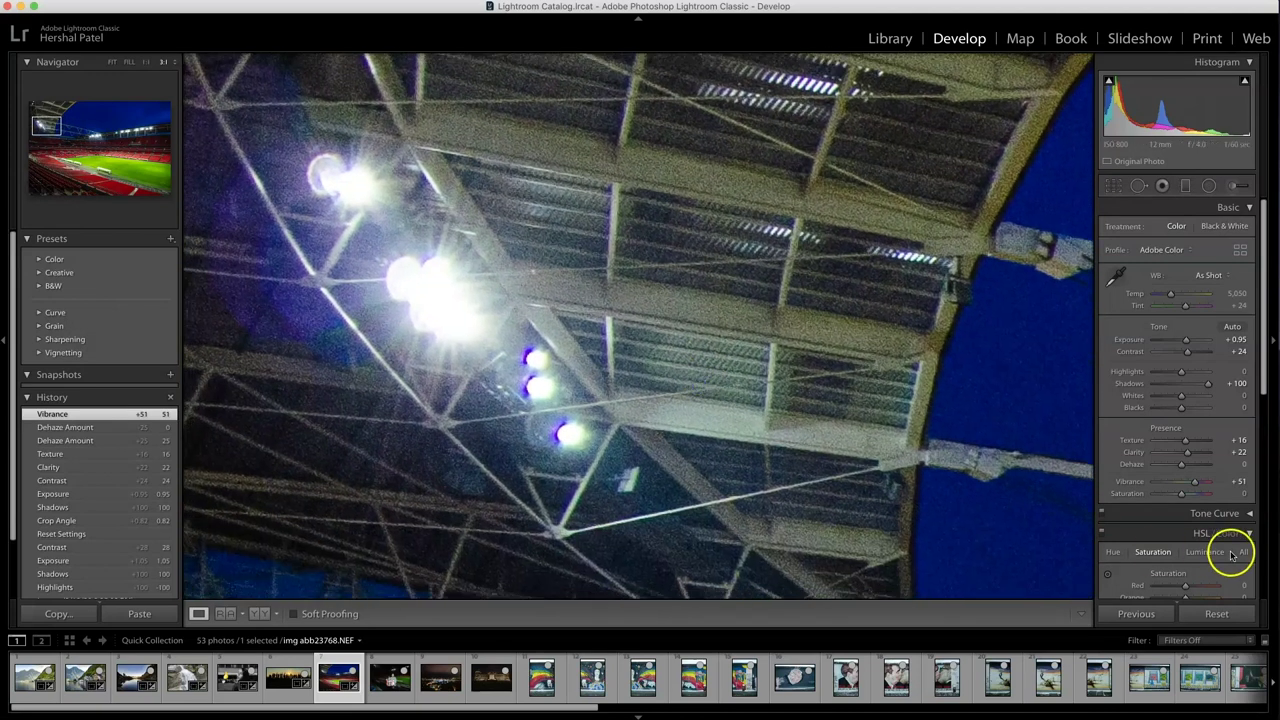
Enable Remove Chromatic Aberration in the lens corrections and view the whole photo.
{"action": "scroll", "coordinate": [1228, 552], "scroll_direction": "down", "scroll_amount": 10}
{"action": "left_click", "coordinate": [1145, 410]}
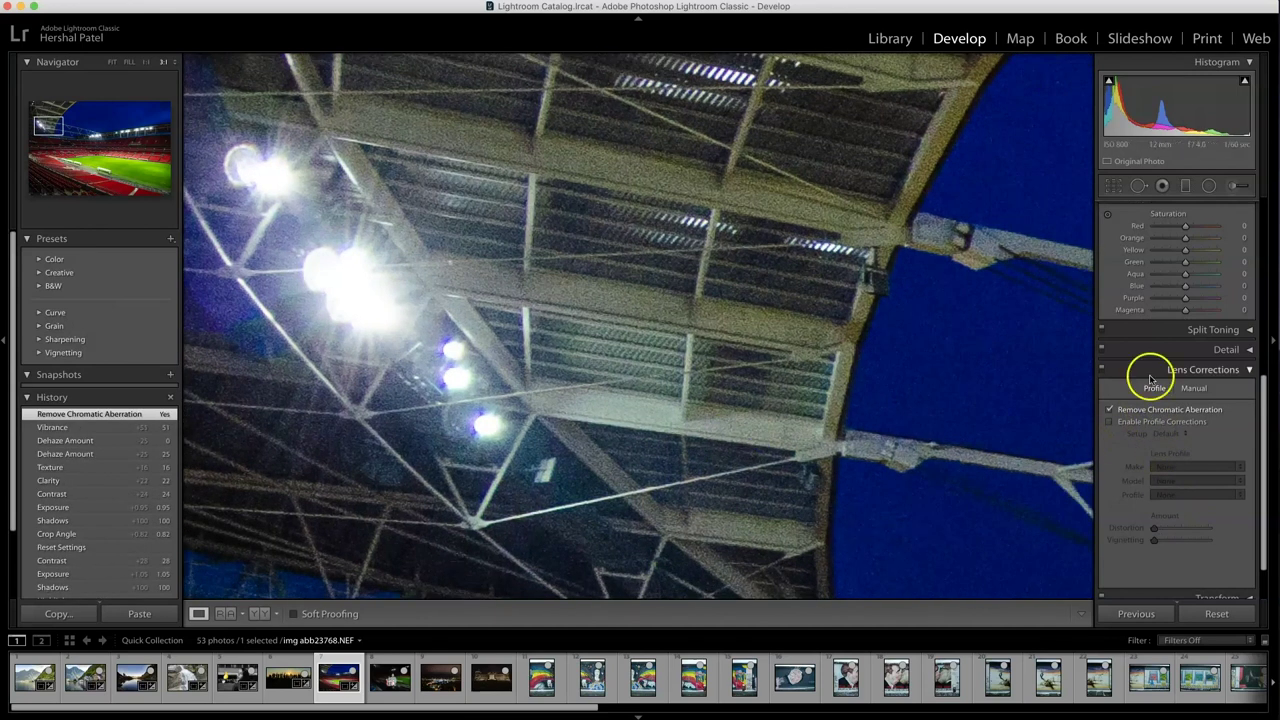
{"action": "left_click", "coordinate": [750, 465]}
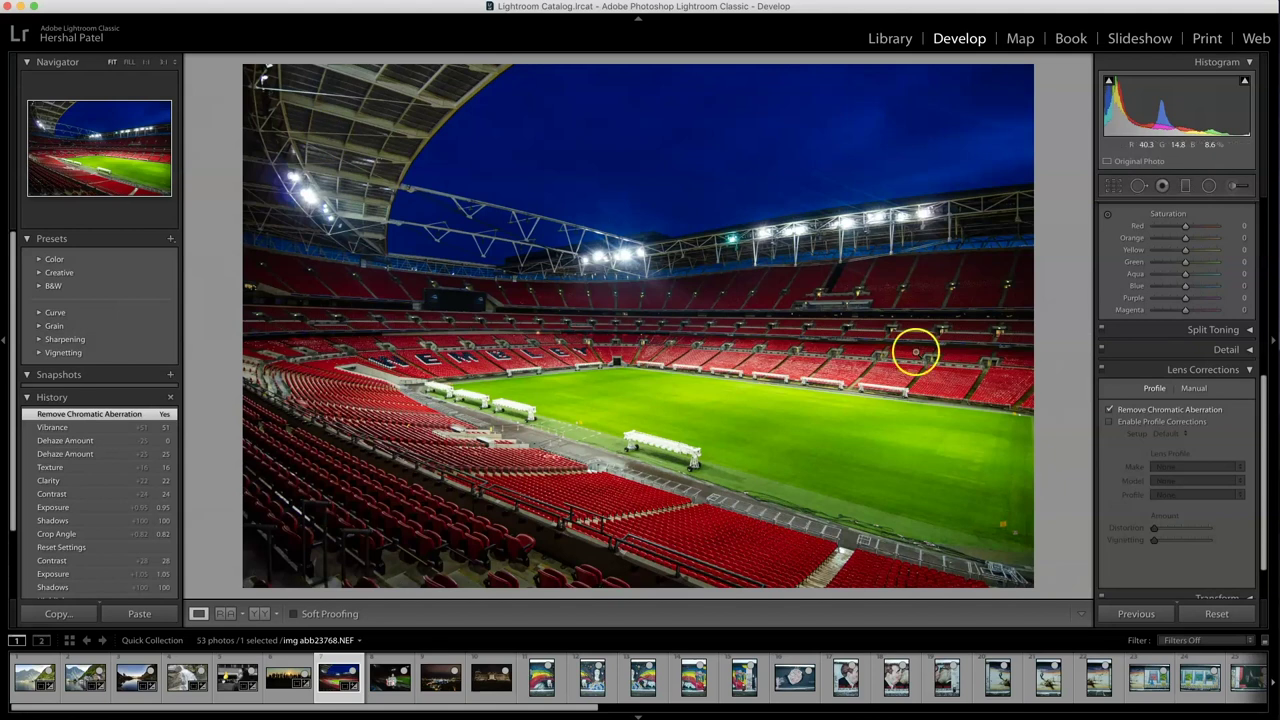
Remove the orange and grey markers at the pitch's lower-right corner with the Spot Removal tool.
{"action": "left_click_drag", "start_coordinate": [1043, 545], "coordinate": [568, 453]}
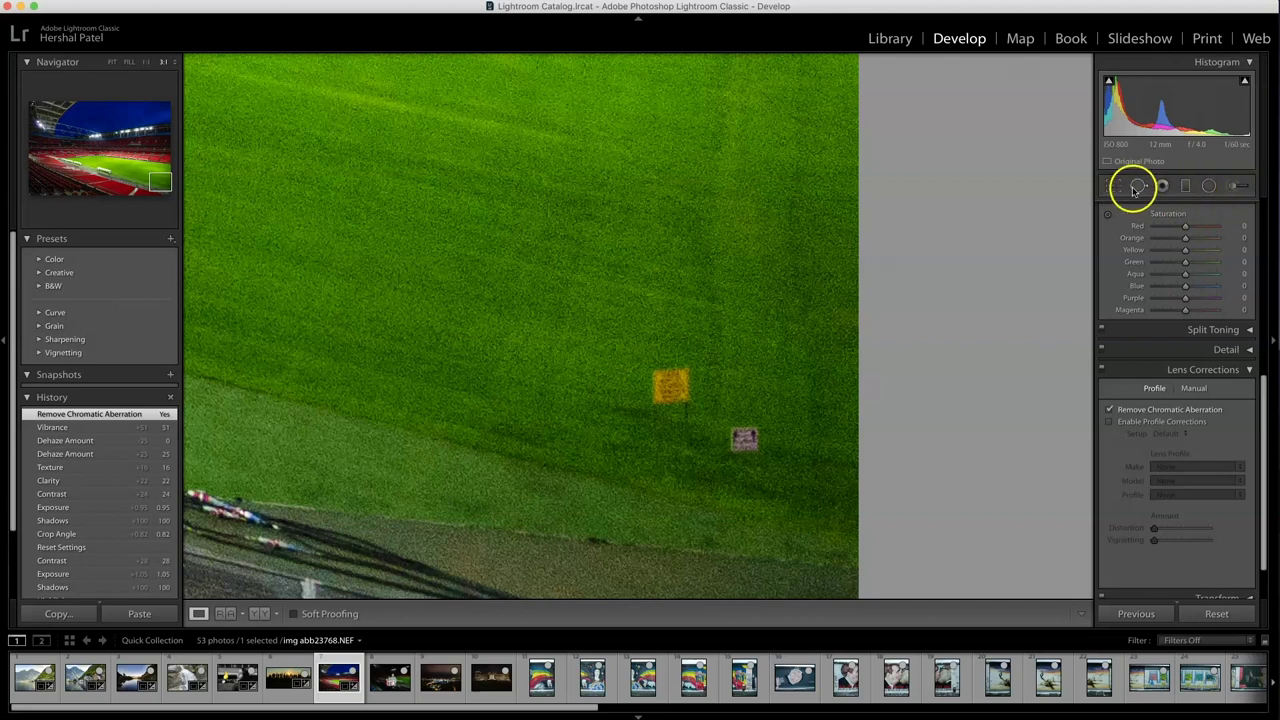
{"action": "left_click", "coordinate": [1136, 190]}
{"action": "left_click", "coordinate": [1240, 212]}
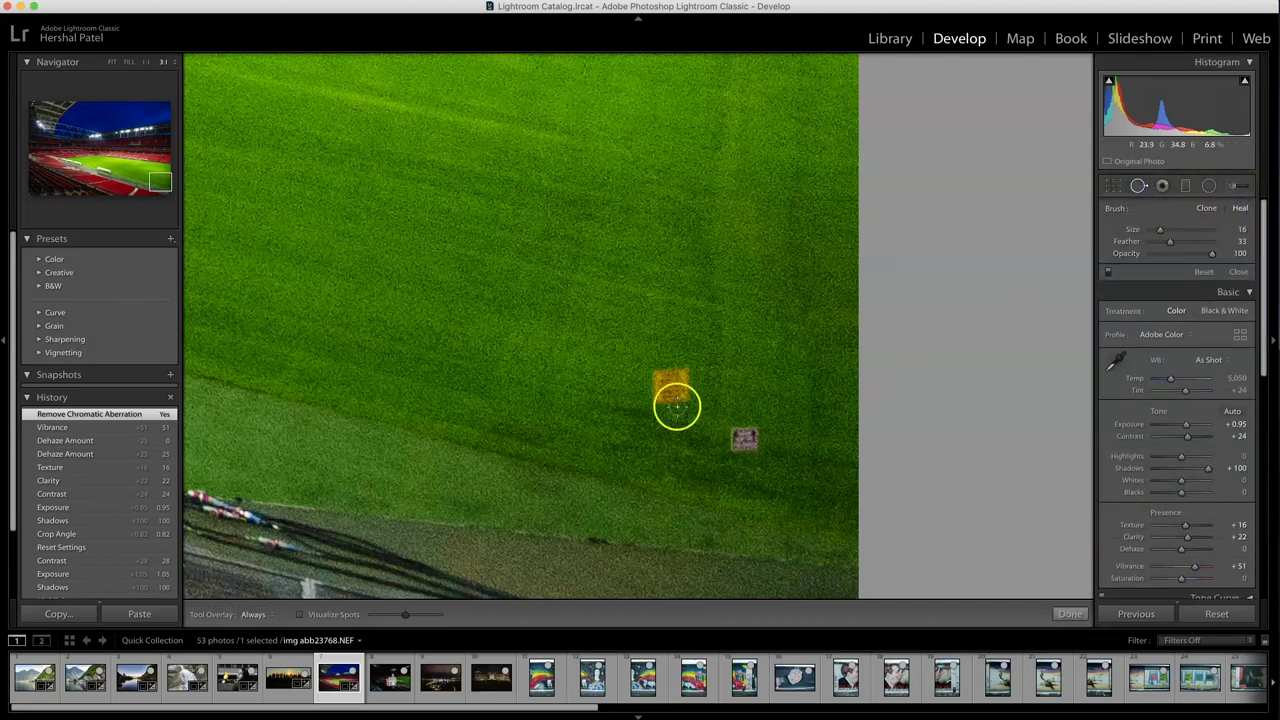
{"action": "left_click", "coordinate": [666, 386]}
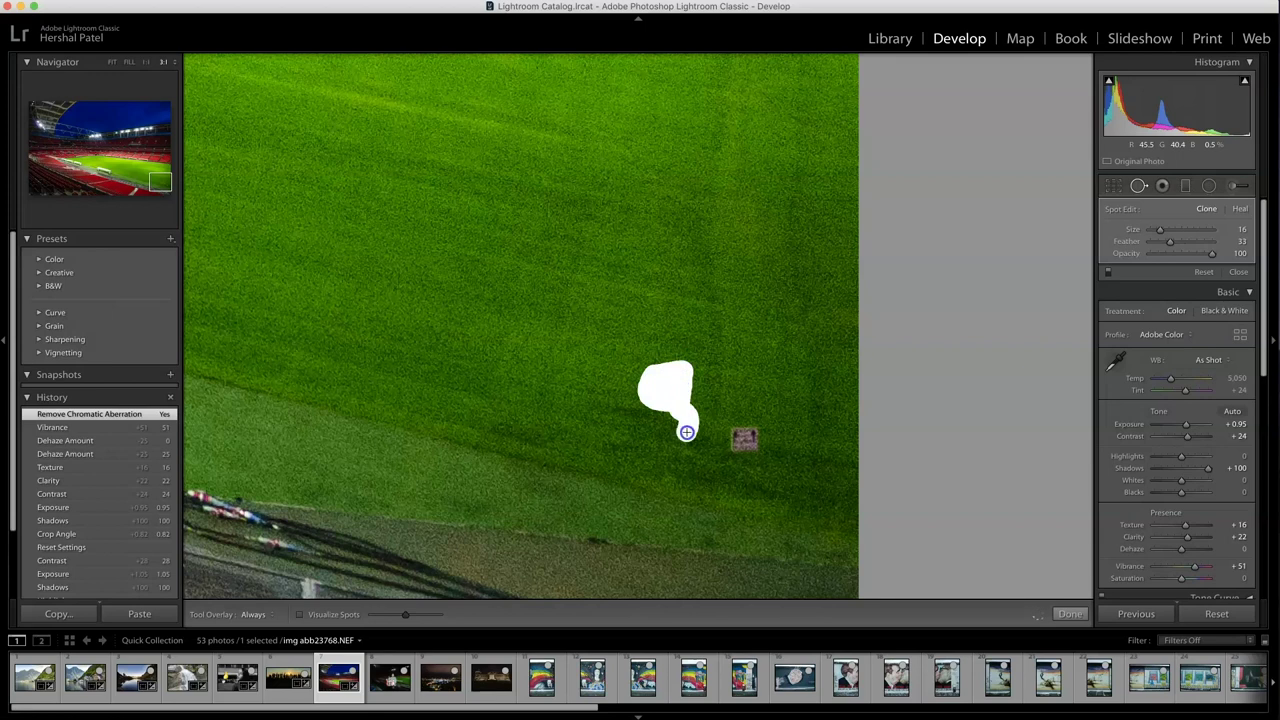
{"action": "mouse_move", "coordinate": [662, 409]}
{"action": "left_mouse_down"}
{"action": "mouse_move", "coordinate": [688, 432]}
{"action": "mouse_move", "coordinate": [752, 449]}
{"action": "left_mouse_up"}
{"action": "left_click", "coordinate": [1068, 613]}
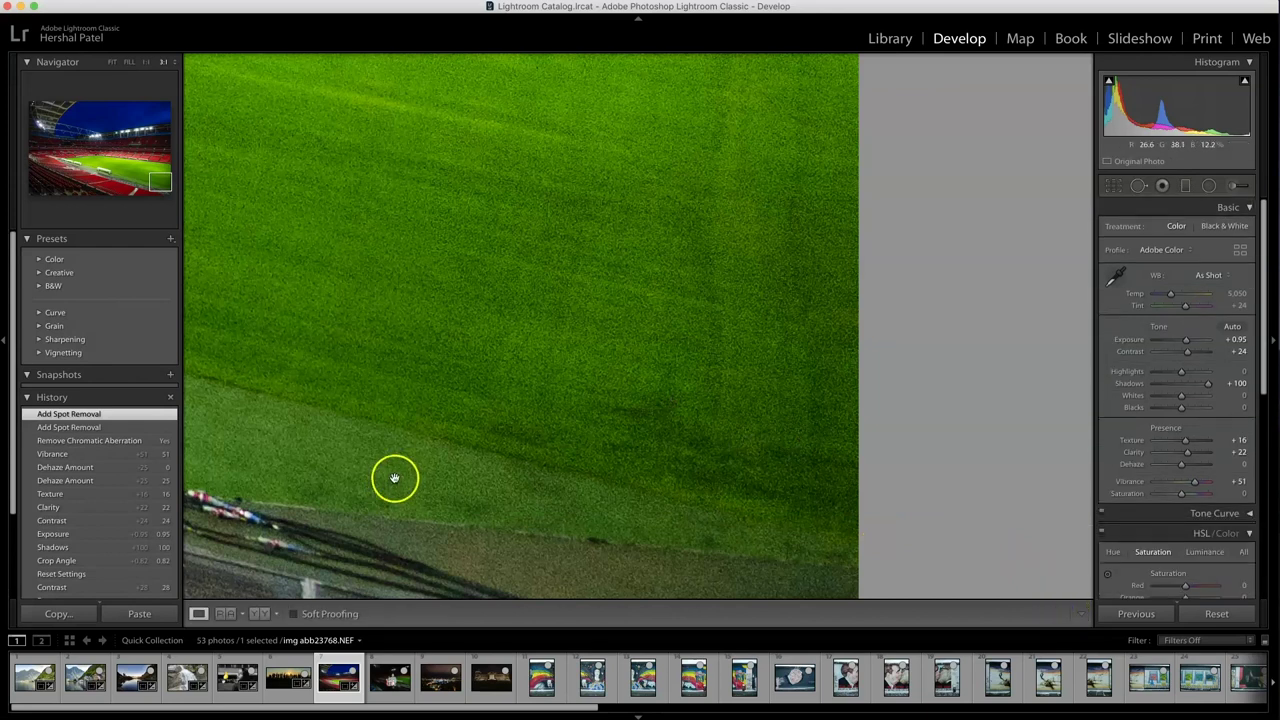
{"action": "left_click", "coordinate": [414, 443]}
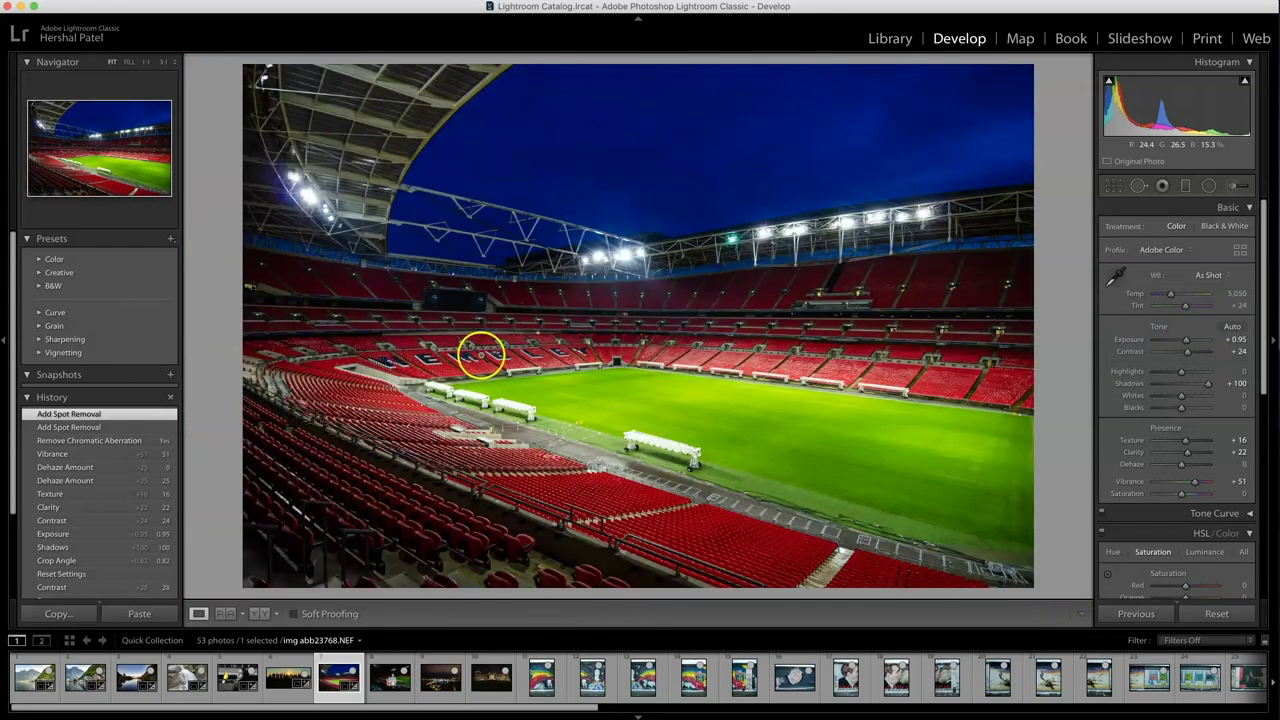
Heal away the pink and orange markers on the near touchline between the white lighting rigs.
{"action": "left_click", "coordinate": [588, 438]}
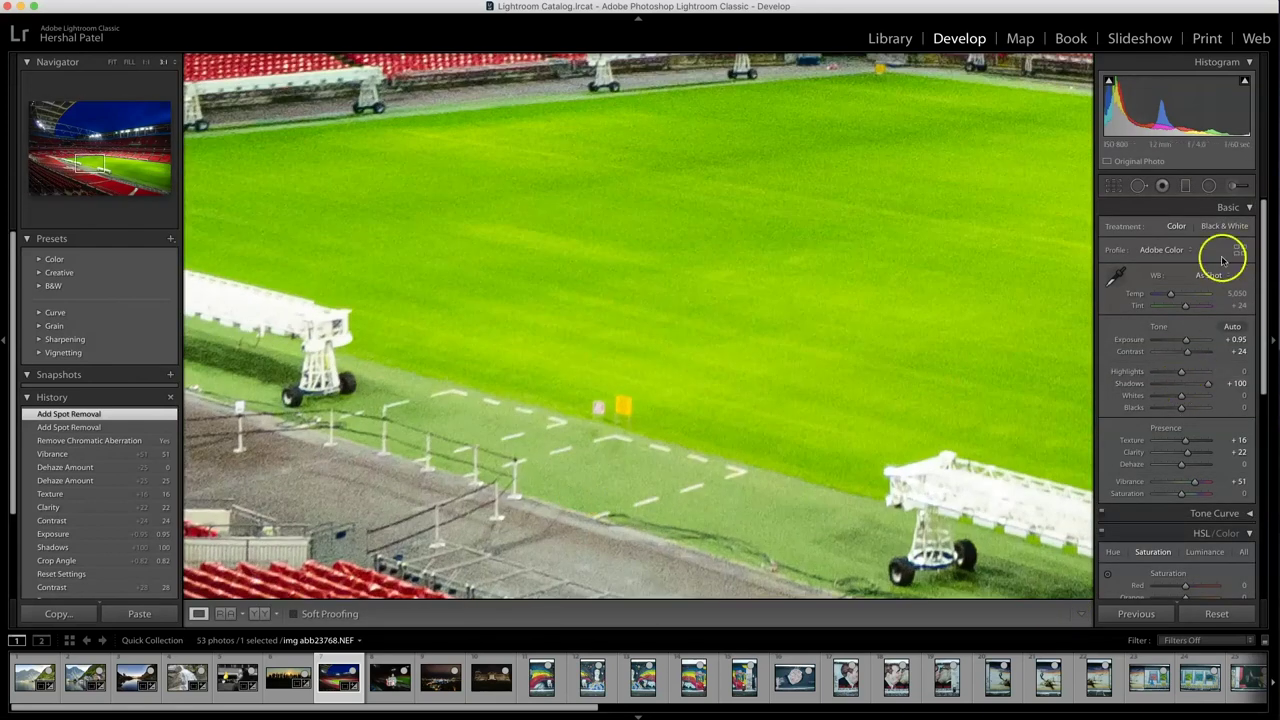
{"action": "left_click", "coordinate": [1138, 185]}
{"action": "left_click", "coordinate": [596, 407]}
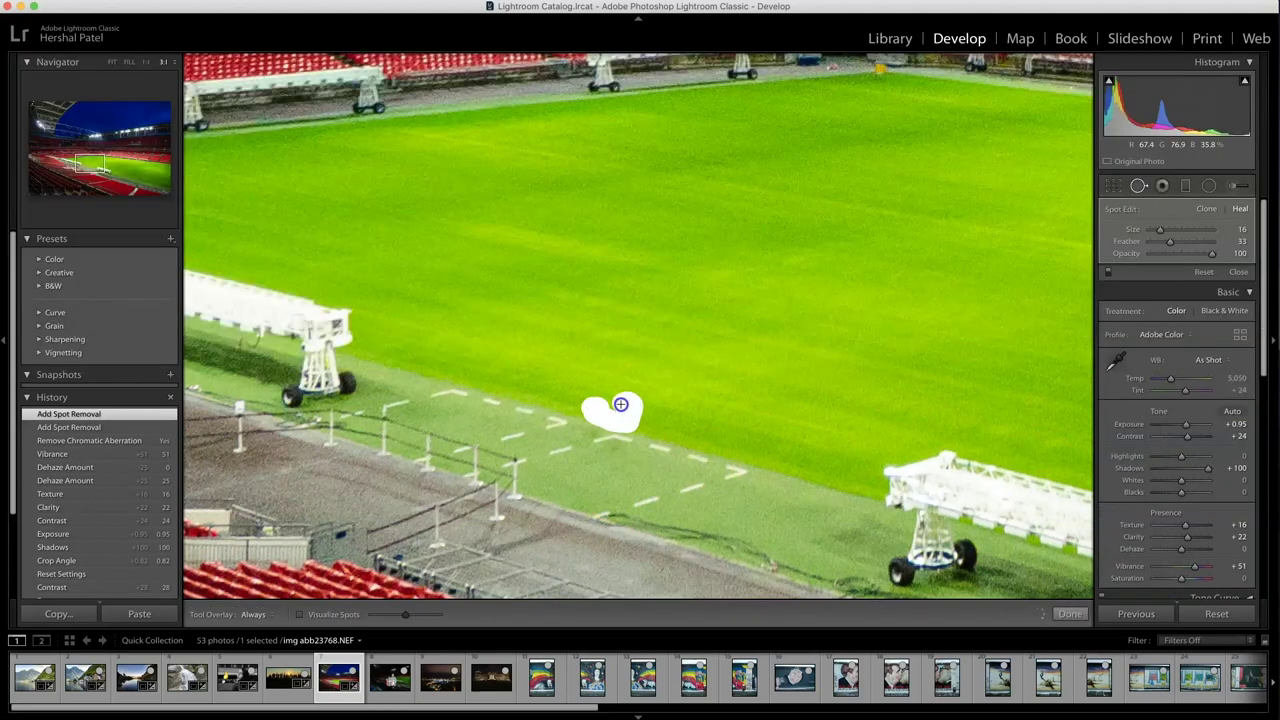
{"action": "left_click_drag", "start_coordinate": [629, 425], "coordinate": [631, 424]}
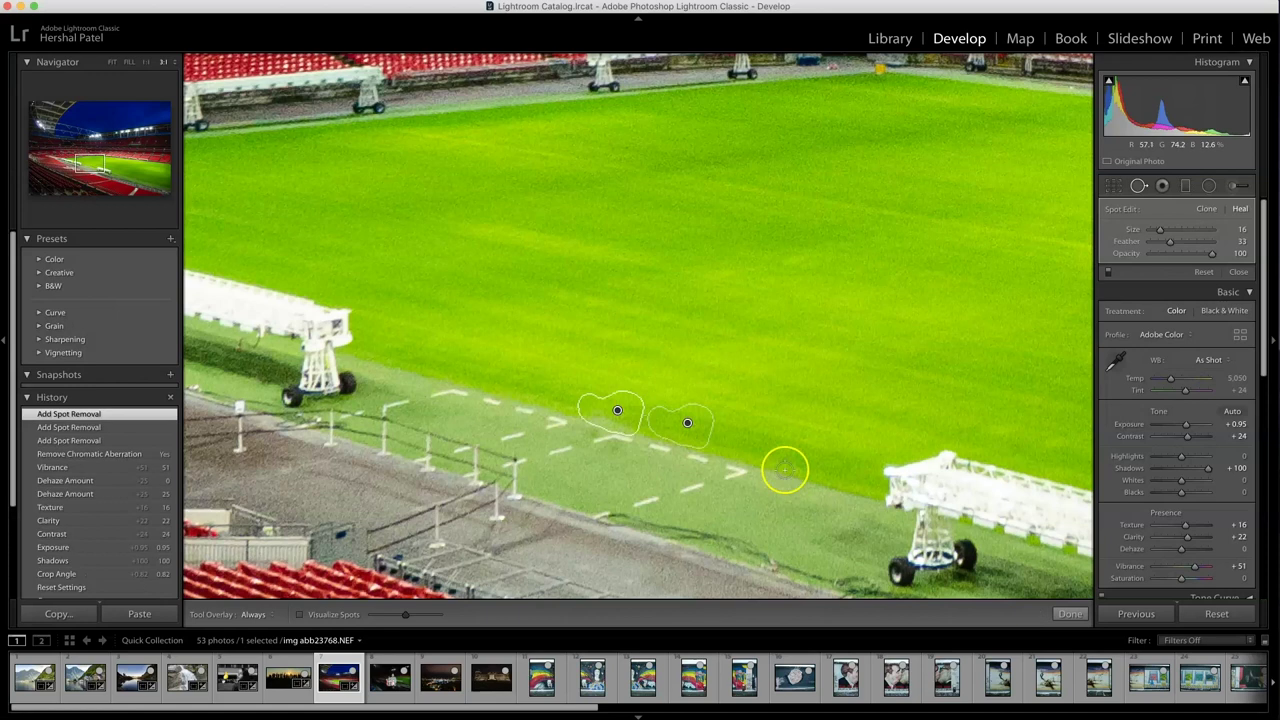
{"action": "left_click", "coordinate": [1138, 185]}
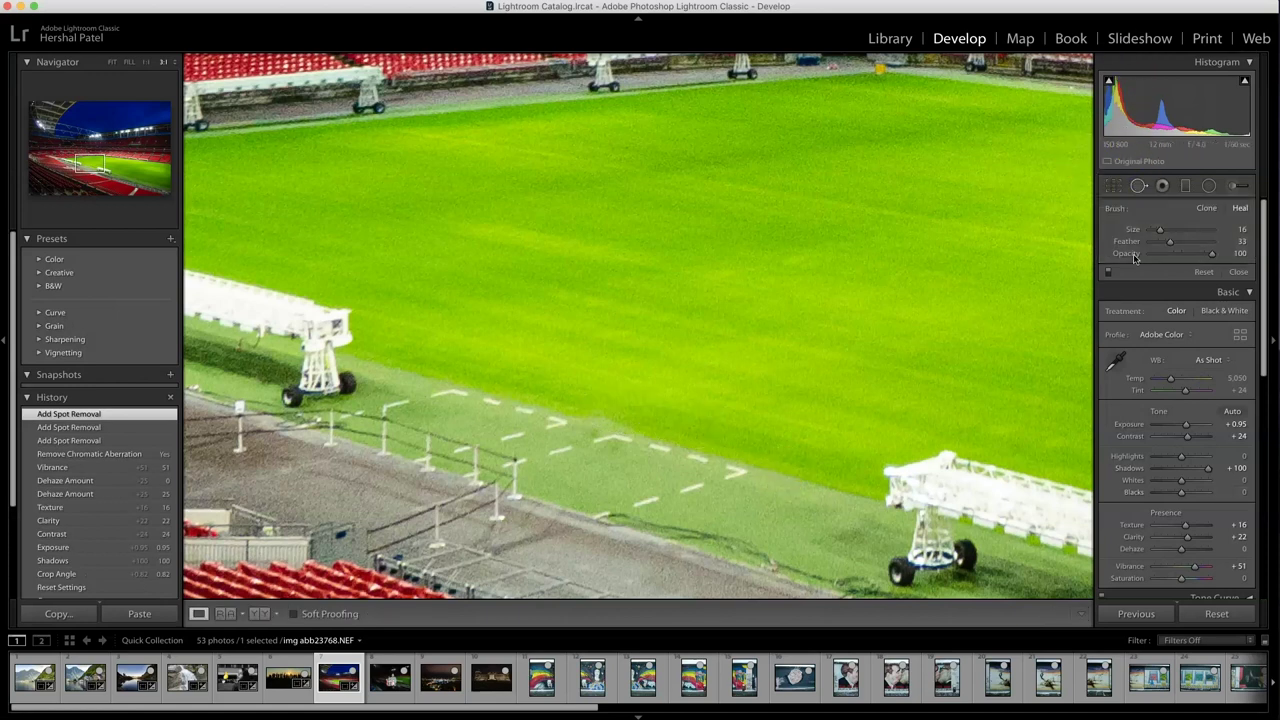
{"action": "left_click", "coordinate": [1138, 186]}
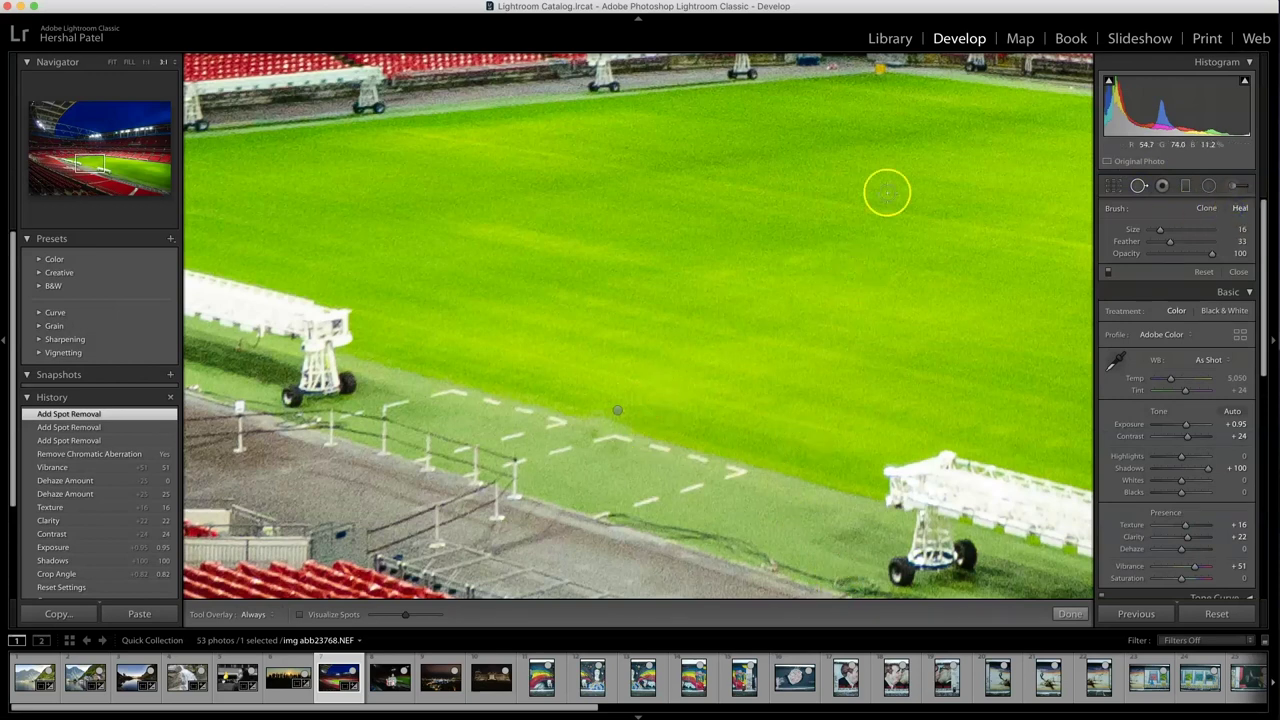
{"action": "left_click", "coordinate": [1068, 613]}
Examine the stands and the cables along the near edge of the pitch for remaining distractions.
{"action": "left_click_drag", "start_coordinate": [508, 343], "coordinate": [32, 110]}
{"action": "left_click_drag", "start_coordinate": [661, 163], "coordinate": [923, 177]}
{"action": "left_click", "coordinate": [616, 170]}
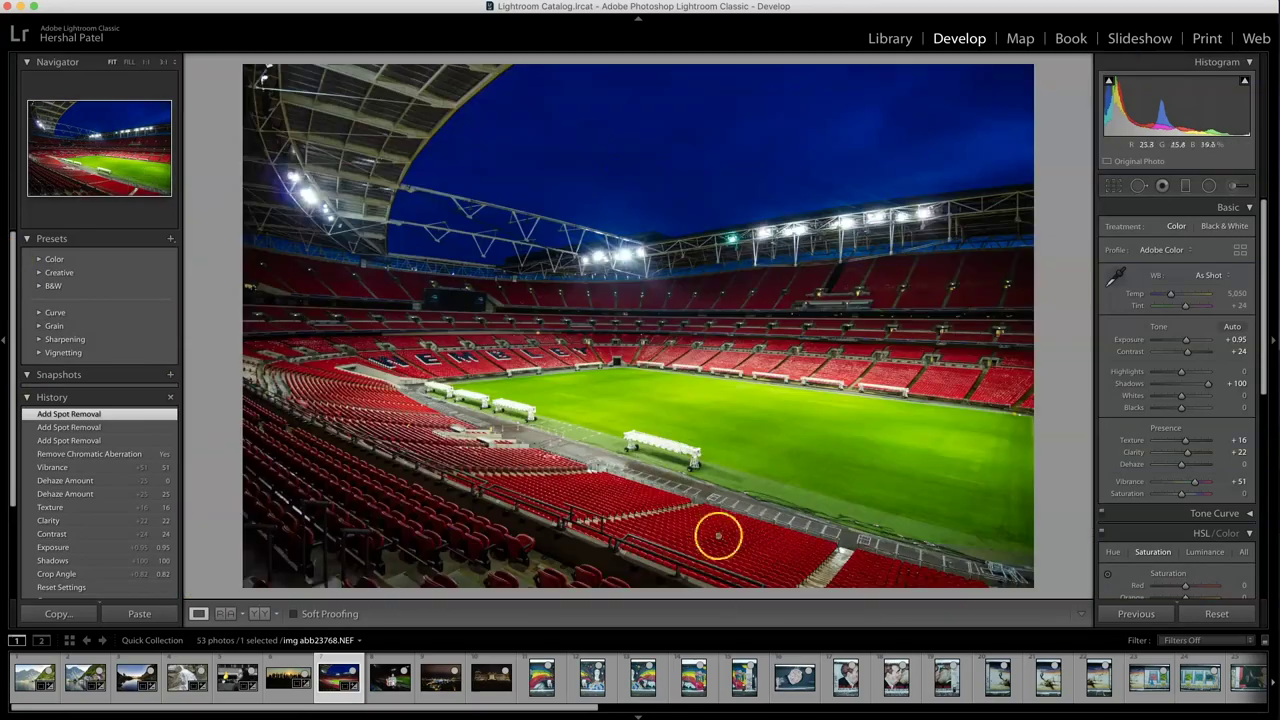
{"action": "left_click", "coordinate": [806, 514]}
{"action": "left_click_drag", "start_coordinate": [439, 295], "coordinate": [353, 253]}
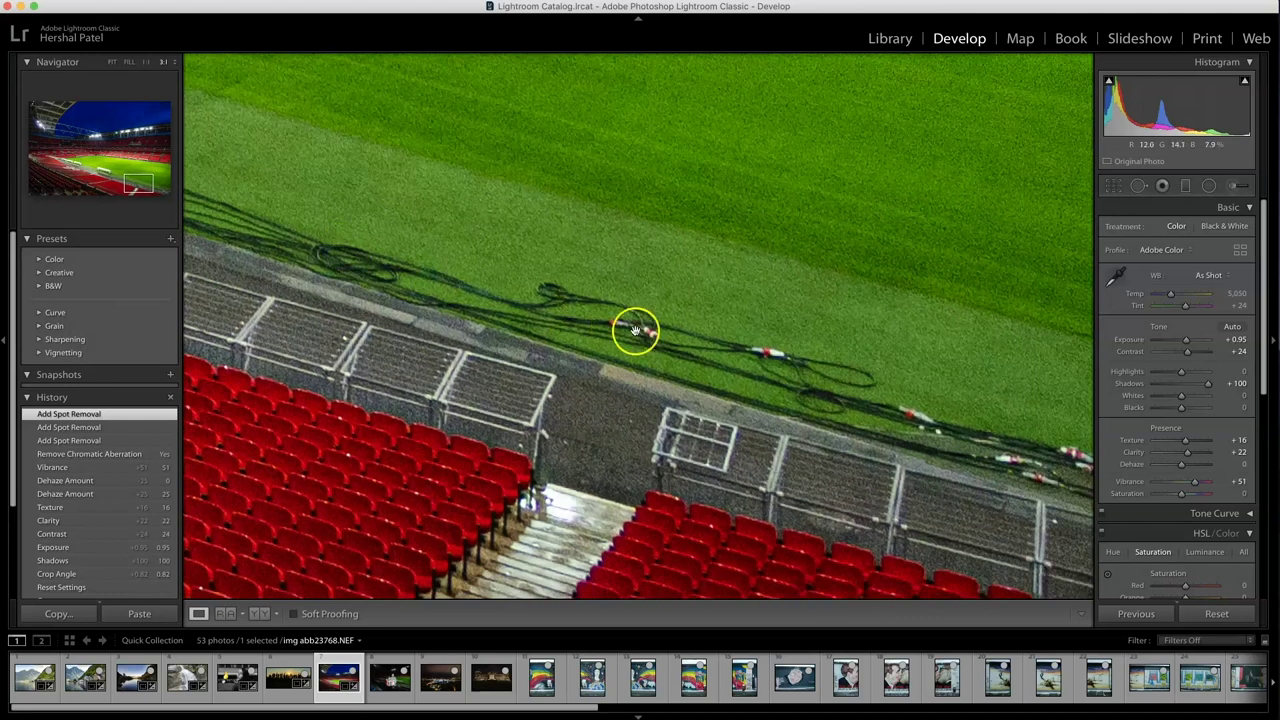
{"action": "left_click_drag", "start_coordinate": [439, 293], "coordinate": [651, 340]}
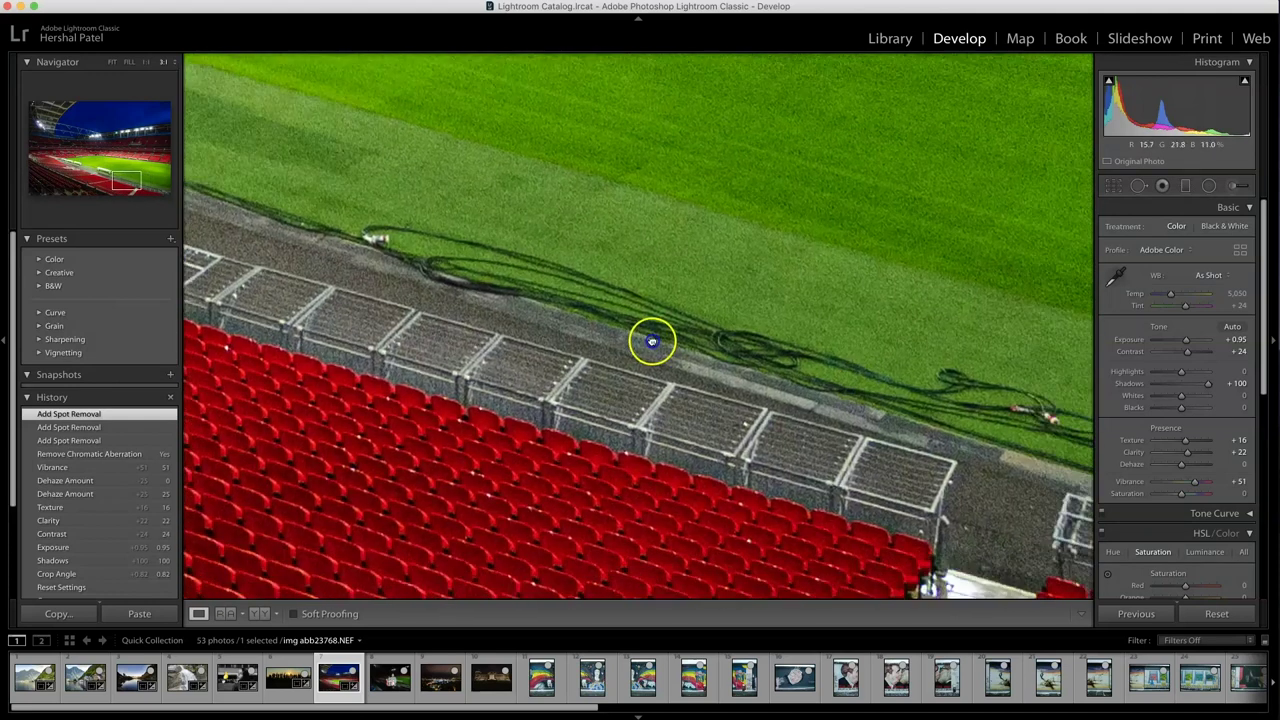
{"action": "left_click", "coordinate": [690, 440]}
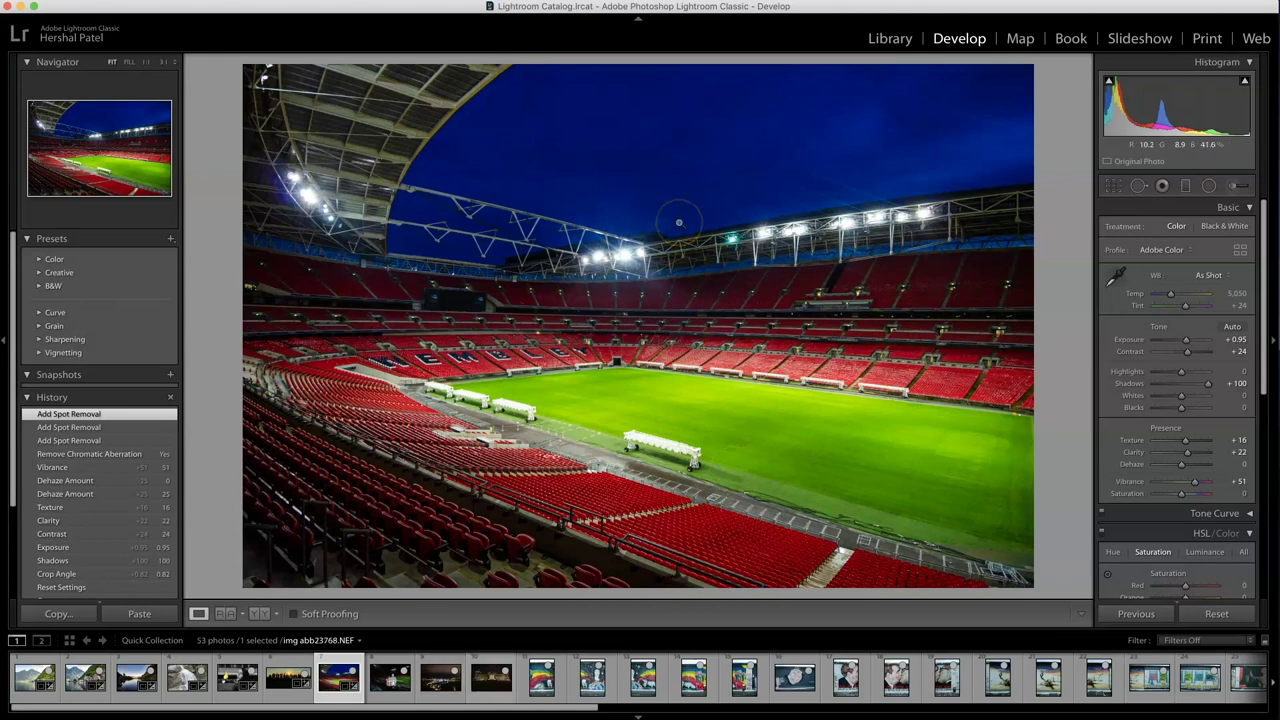
Reduce the grain in the night sky by setting noise reduction luminance to 50 and its detail to 82.
{"action": "left_click", "coordinate": [642, 89]}
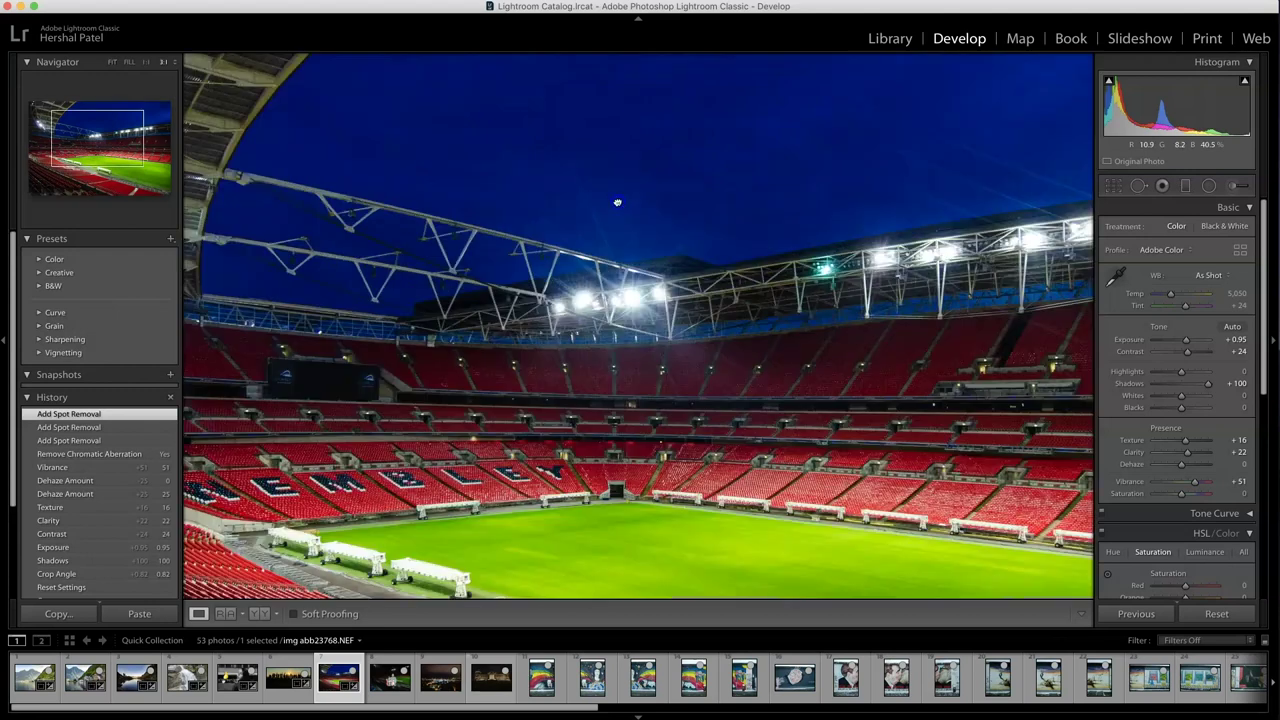
{"action": "left_click_drag", "start_coordinate": [743, 143], "coordinate": [569, 277]}
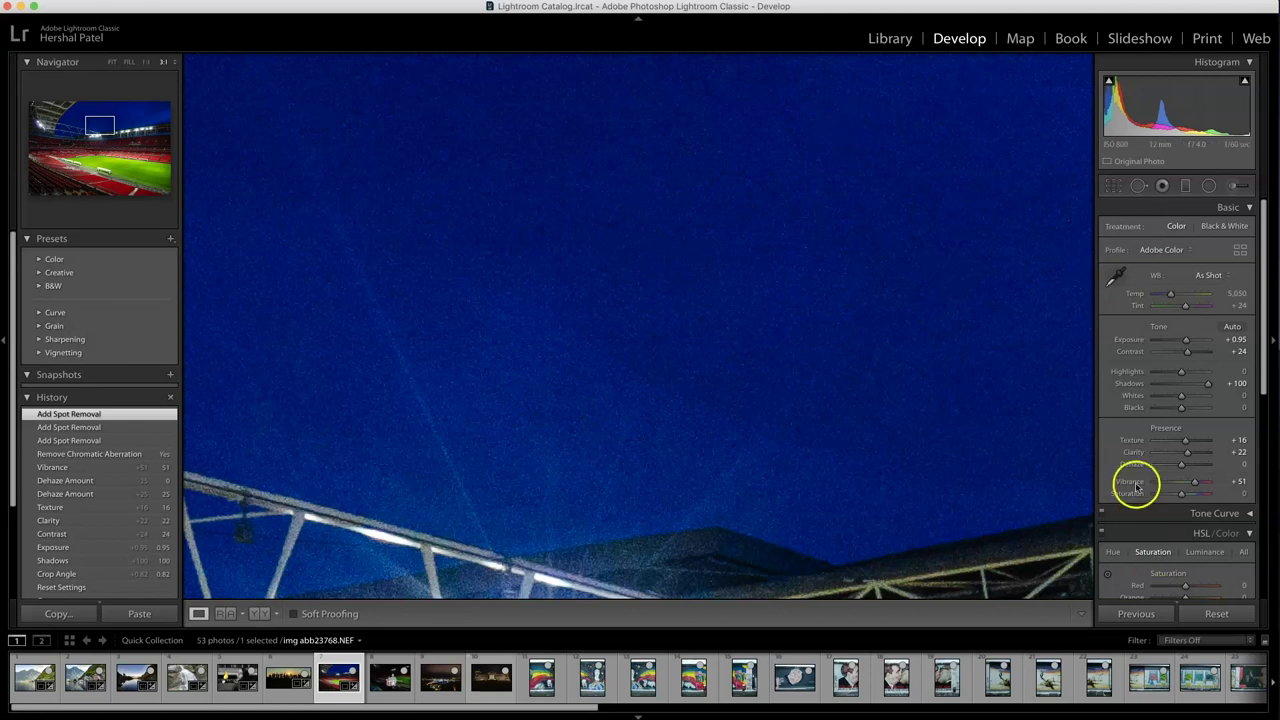
{"action": "scroll", "coordinate": [1136, 484], "scroll_direction": "down", "scroll_amount": 10}
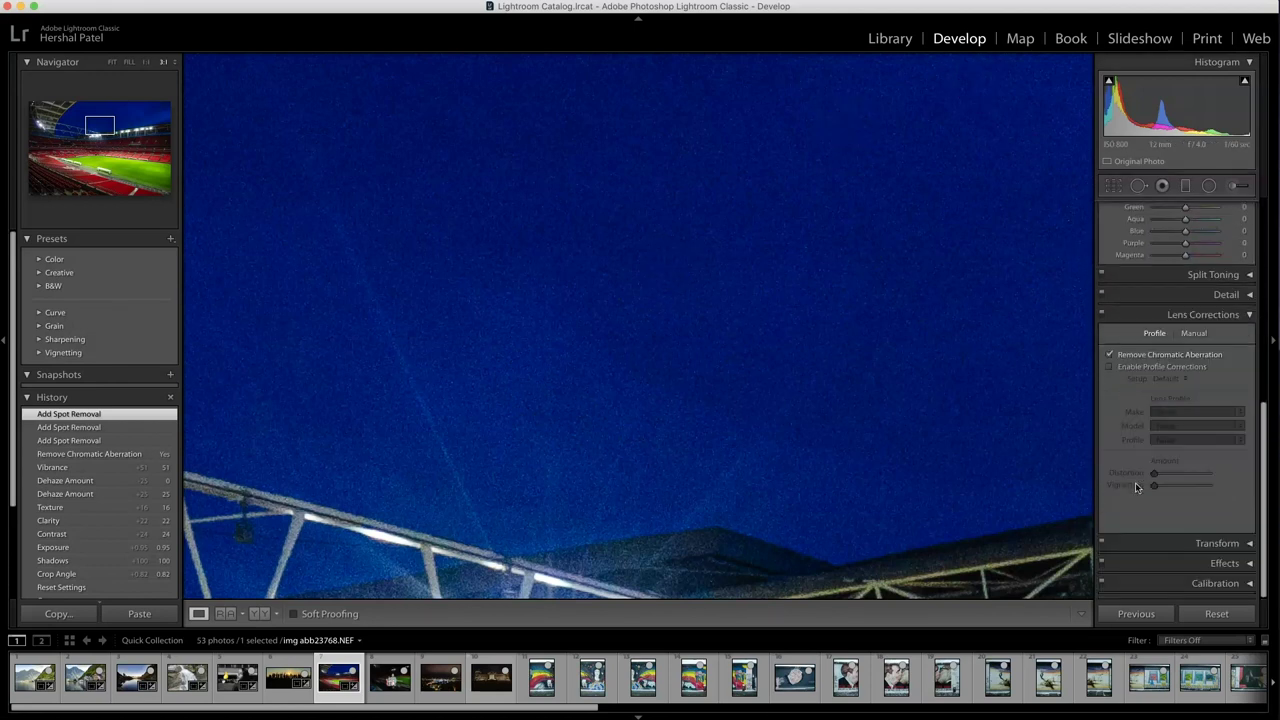
{"action": "left_click", "coordinate": [1228, 294]}
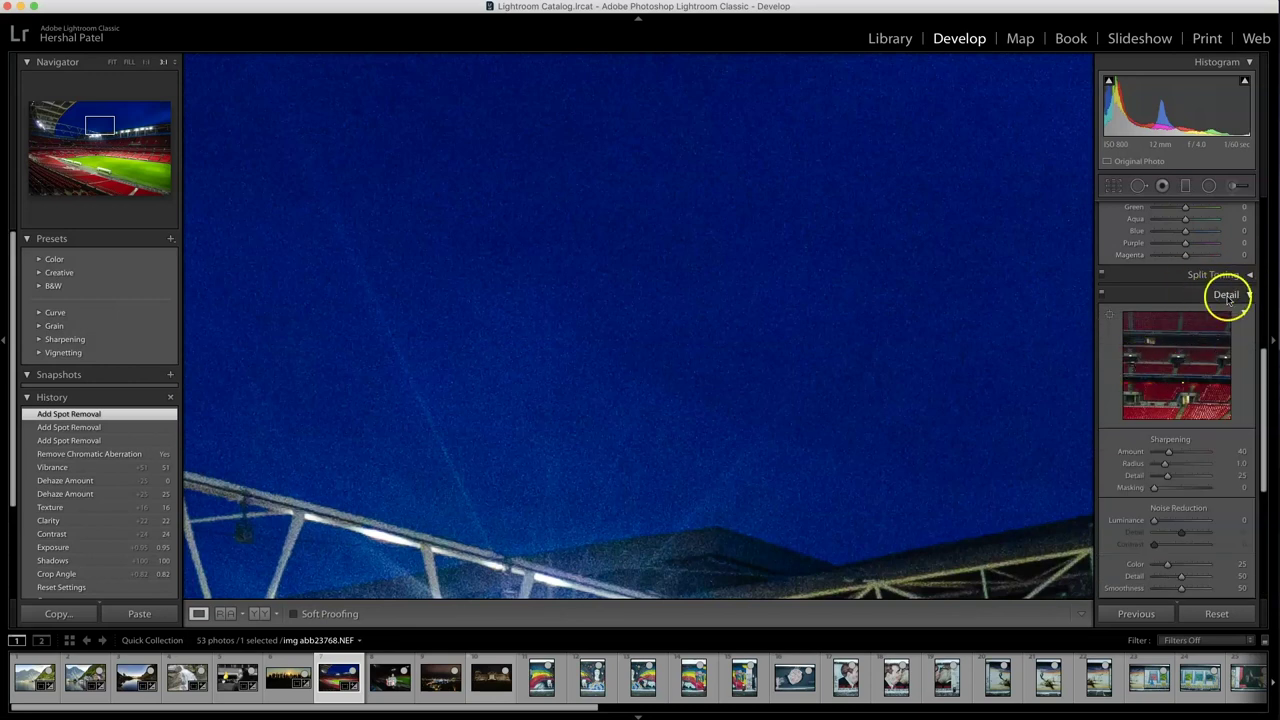
{"action": "scroll", "coordinate": [1136, 289], "scroll_direction": "up", "scroll_amount": 2}
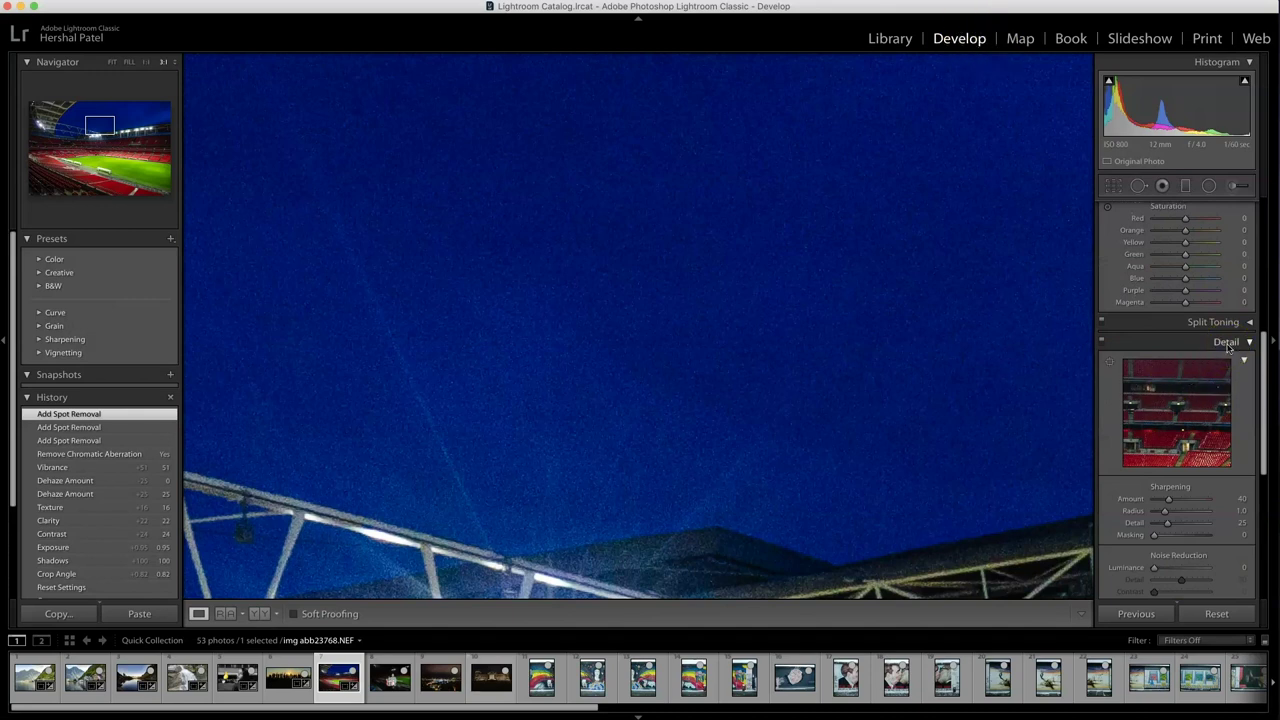
{"action": "scroll", "coordinate": [1135, 470], "scroll_direction": "down", "scroll_amount": 5}
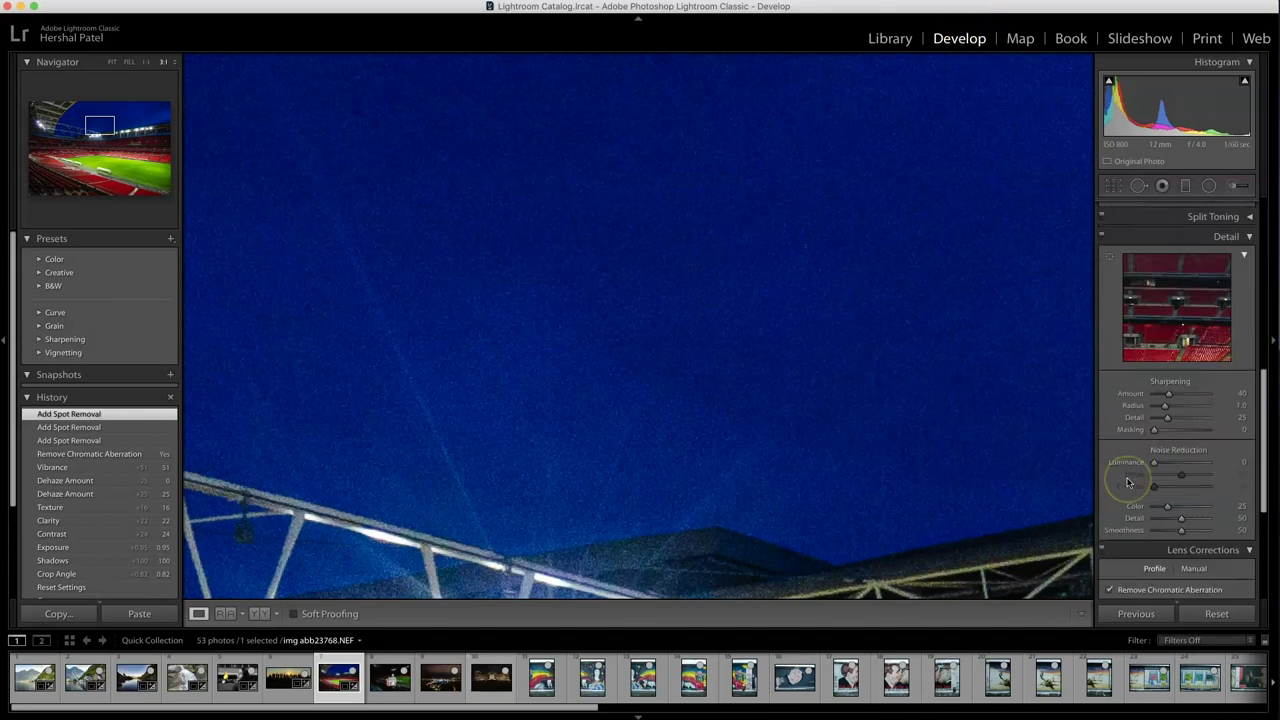
{"action": "scroll", "coordinate": [1128, 483], "scroll_direction": "down", "scroll_amount": 4}
{"action": "left_click_drag", "start_coordinate": [1154, 356], "coordinate": [1197, 370]}
{"action": "left_click", "coordinate": [1181, 369]}
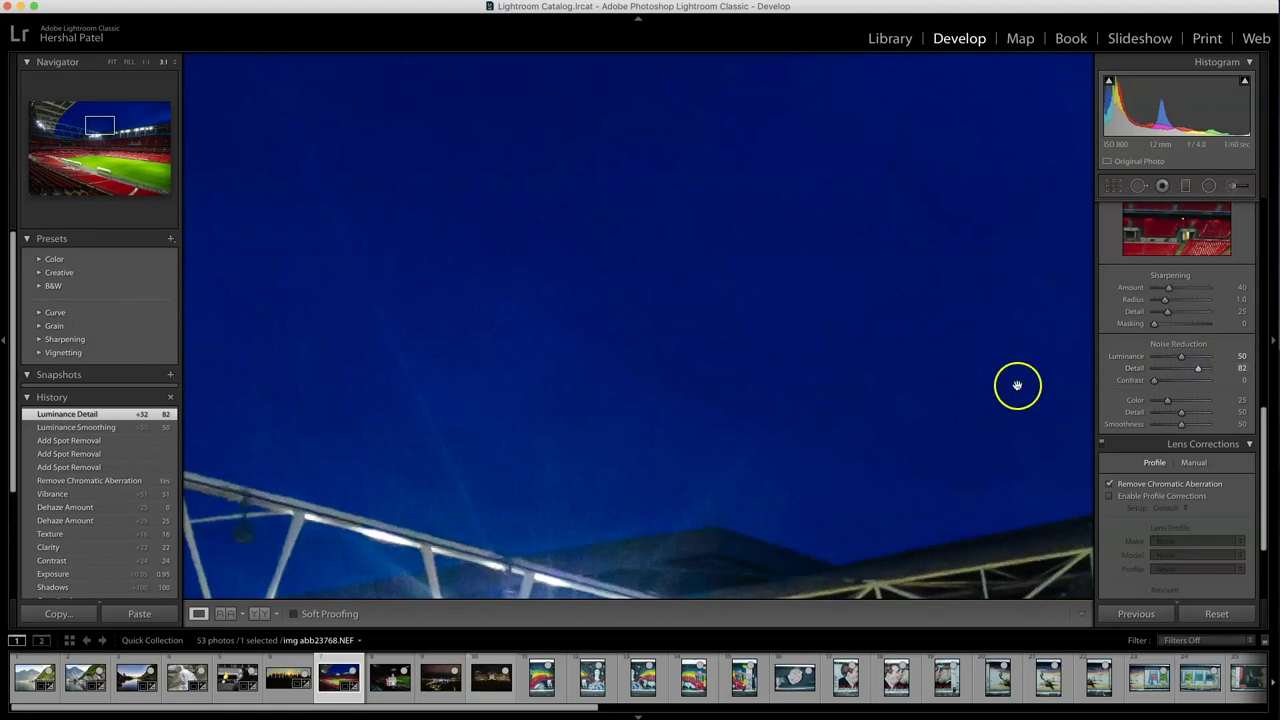
Check the lettered seats up close and set the sharpening amount to 86.
{"action": "left_click_drag", "start_coordinate": [697, 523], "coordinate": [704, 123]}
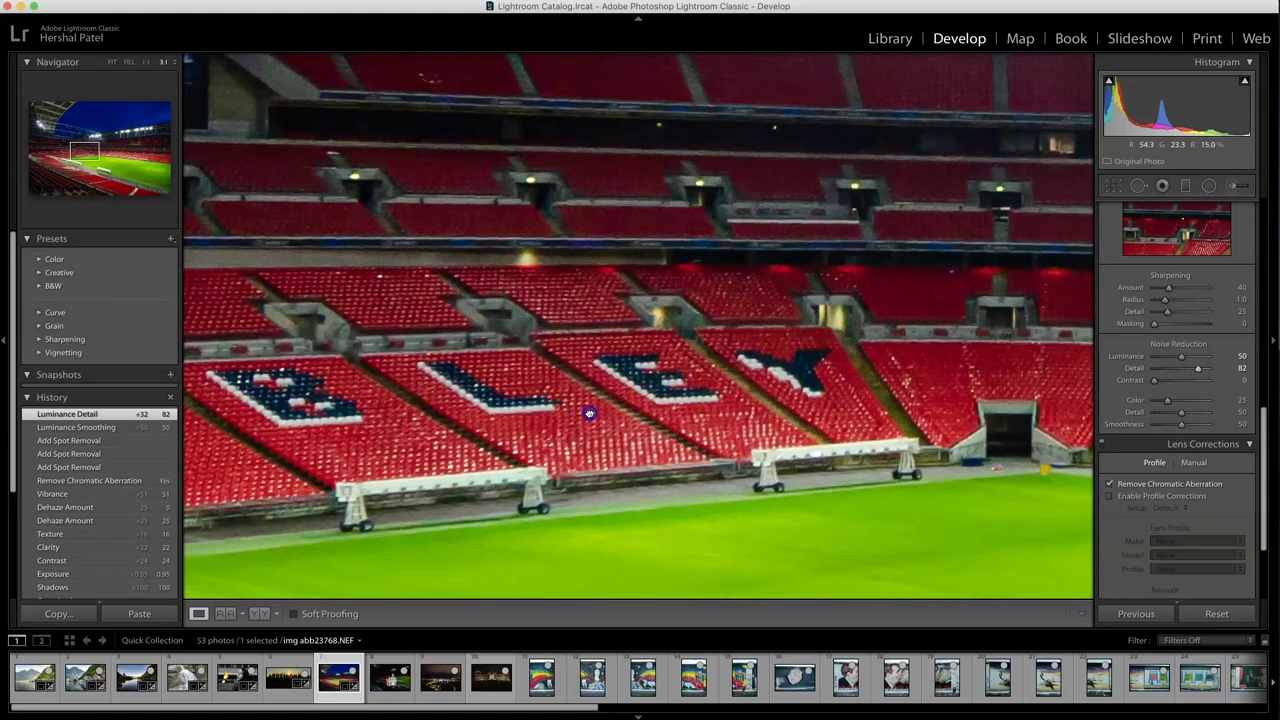
{"action": "left_click_drag", "start_coordinate": [981, 333], "coordinate": [920, 341]}
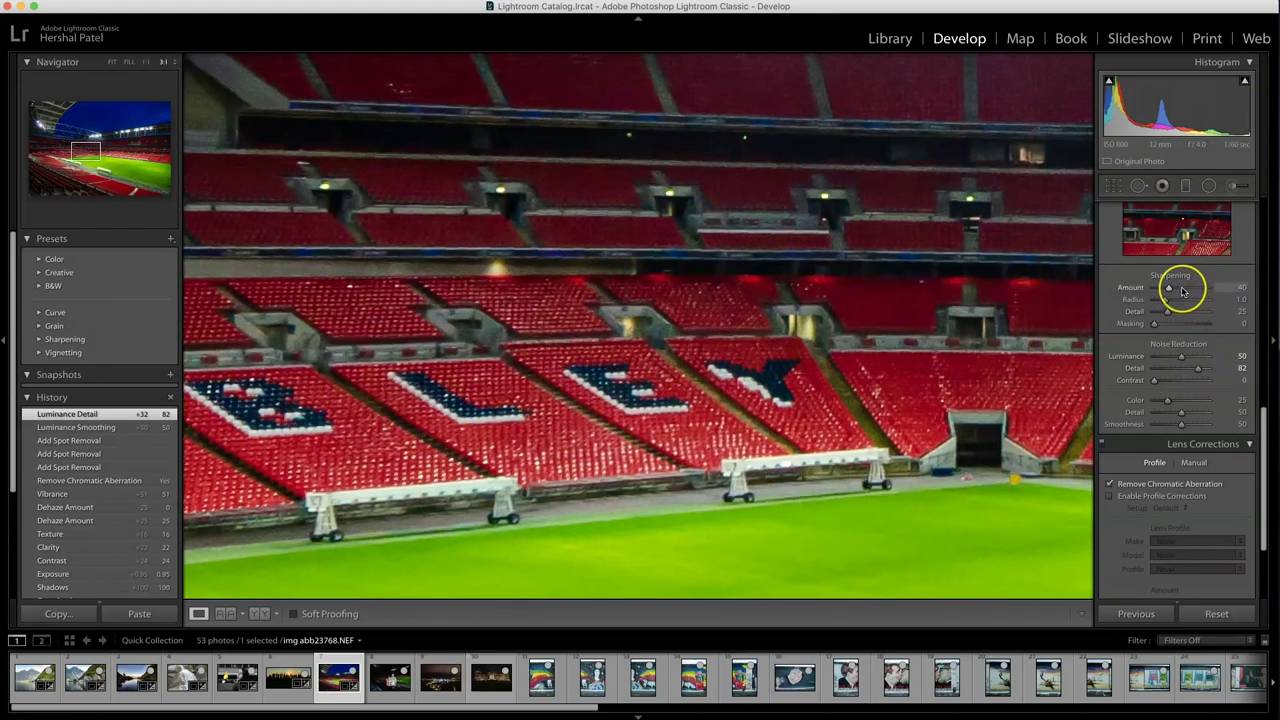
{"action": "left_click_drag", "start_coordinate": [1183, 289], "coordinate": [1185, 289]}
Inspect the lower stands and set the luminance noise reduction contrast to 20.
{"action": "left_click_drag", "start_coordinate": [526, 551], "coordinate": [703, 288]}
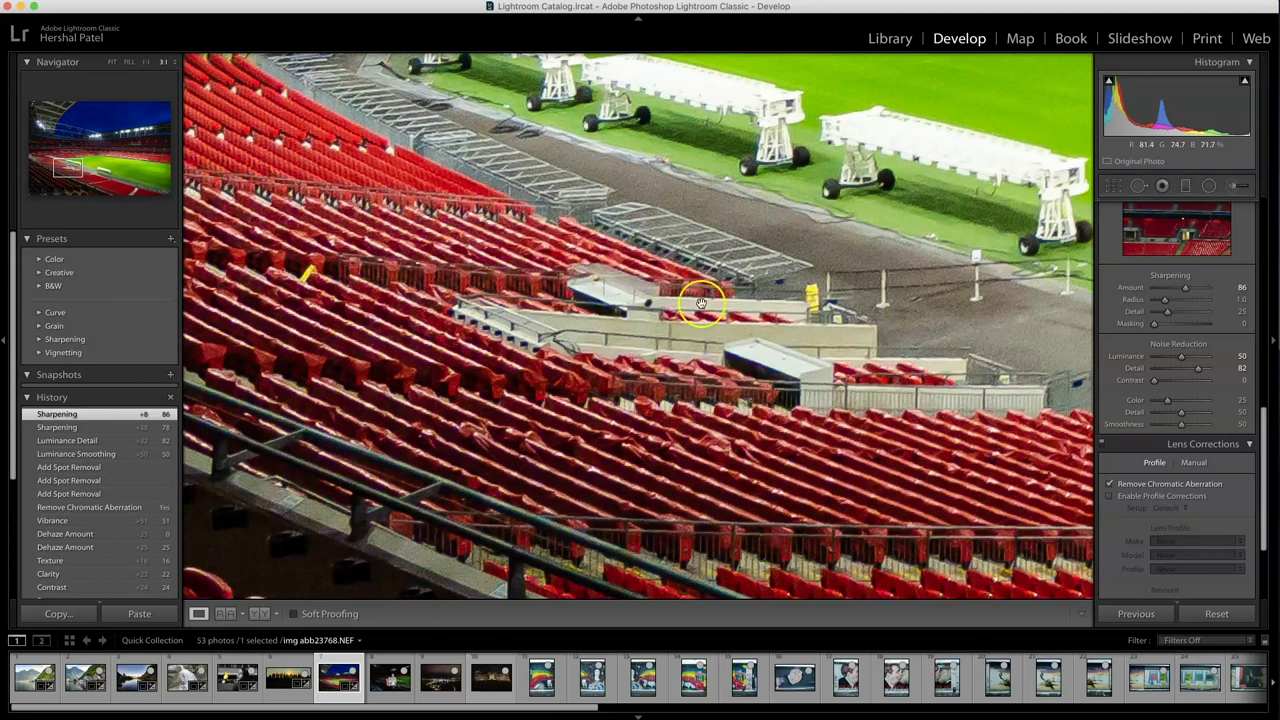
{"action": "left_click_drag", "start_coordinate": [852, 264], "coordinate": [576, 506]}
{"action": "left_click", "coordinate": [912, 385]}
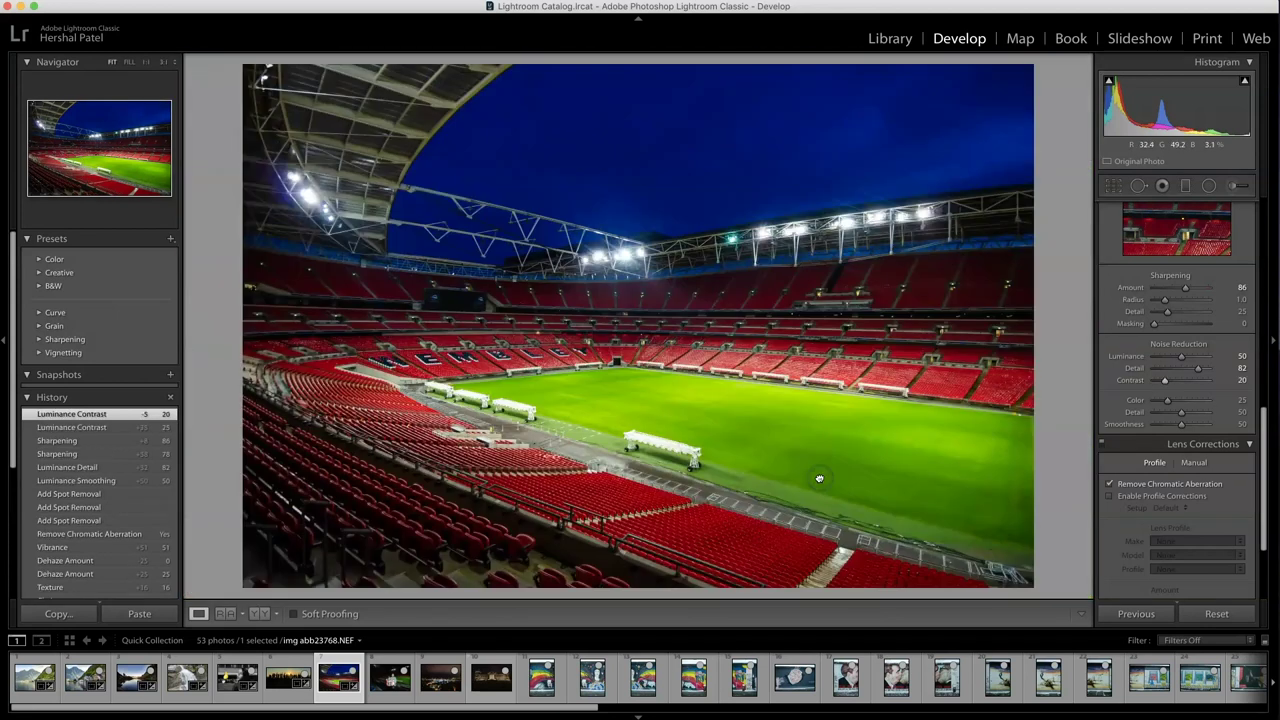
Inspect the night sky up close and open the luminance noise reduction value for editing.
{"action": "left_click", "coordinate": [676, 102]}
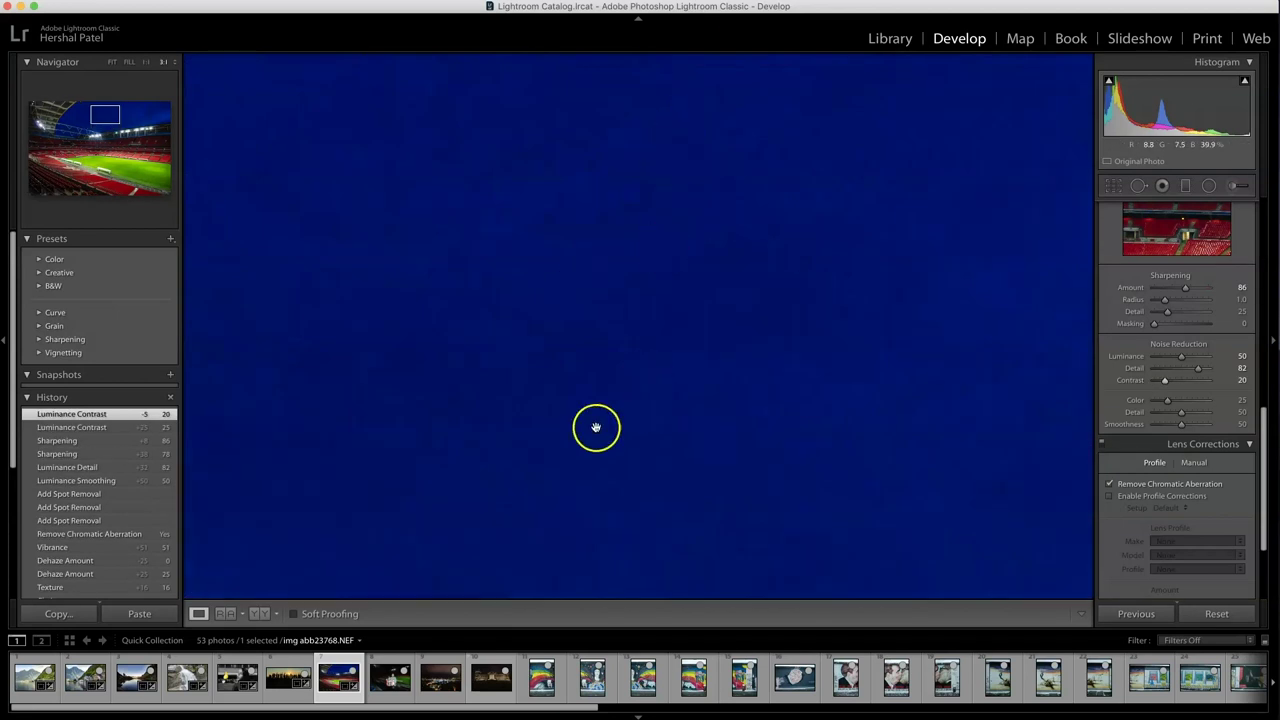
{"action": "left_click_drag", "start_coordinate": [594, 429], "coordinate": [950, 200]}
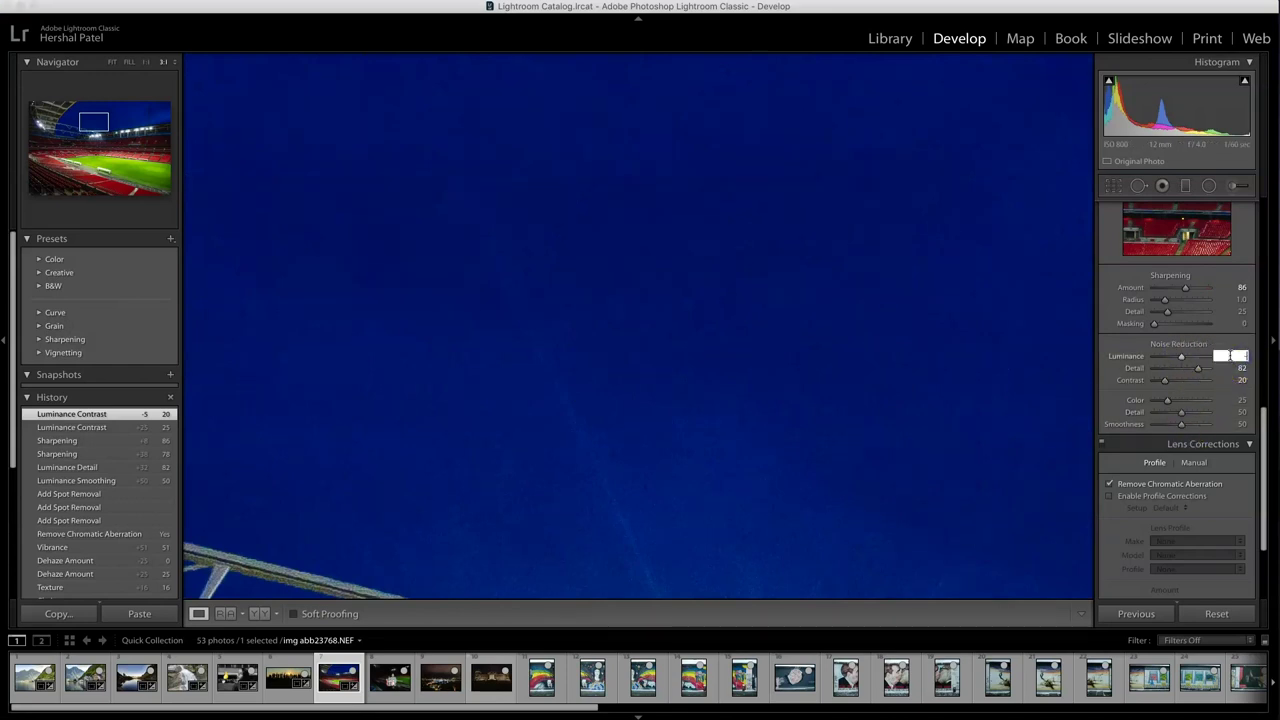
Set luminance noise reduction to 0 and back to 50, comparing the noise in the sky and around the floodlights.
{"action": "key", "text": "Return"}
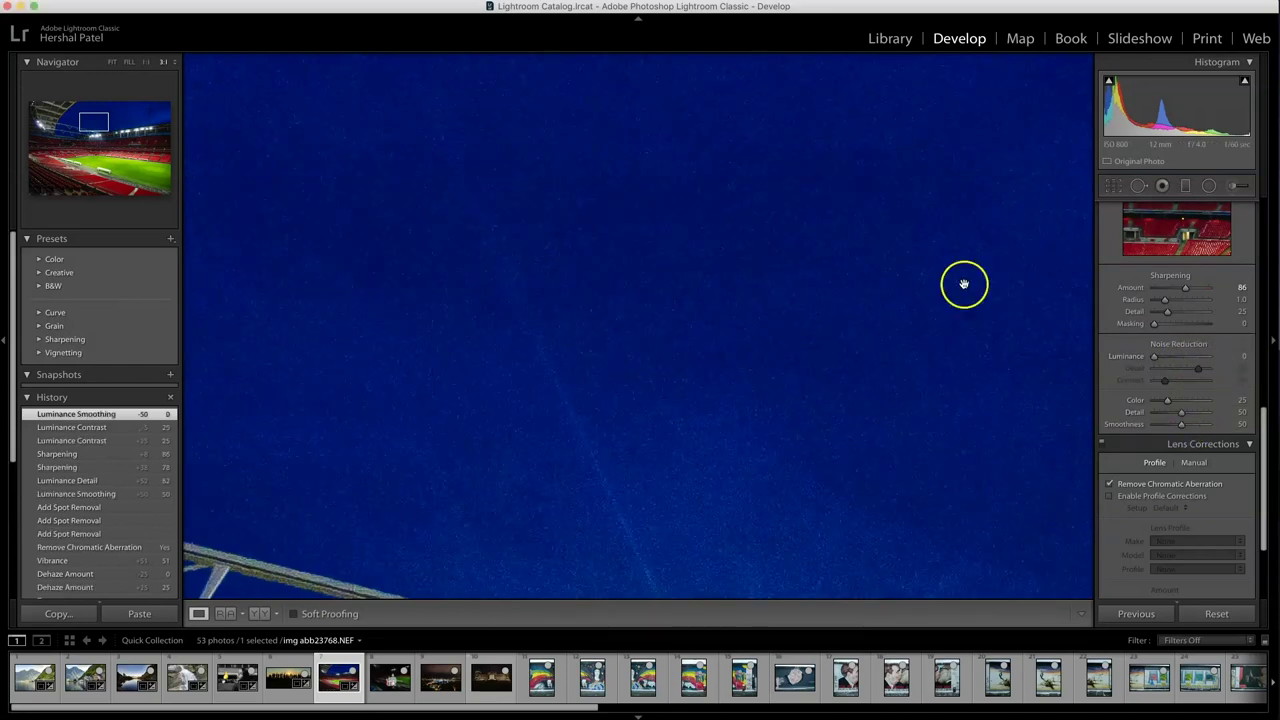
{"action": "left_click", "coordinate": [1241, 357]}
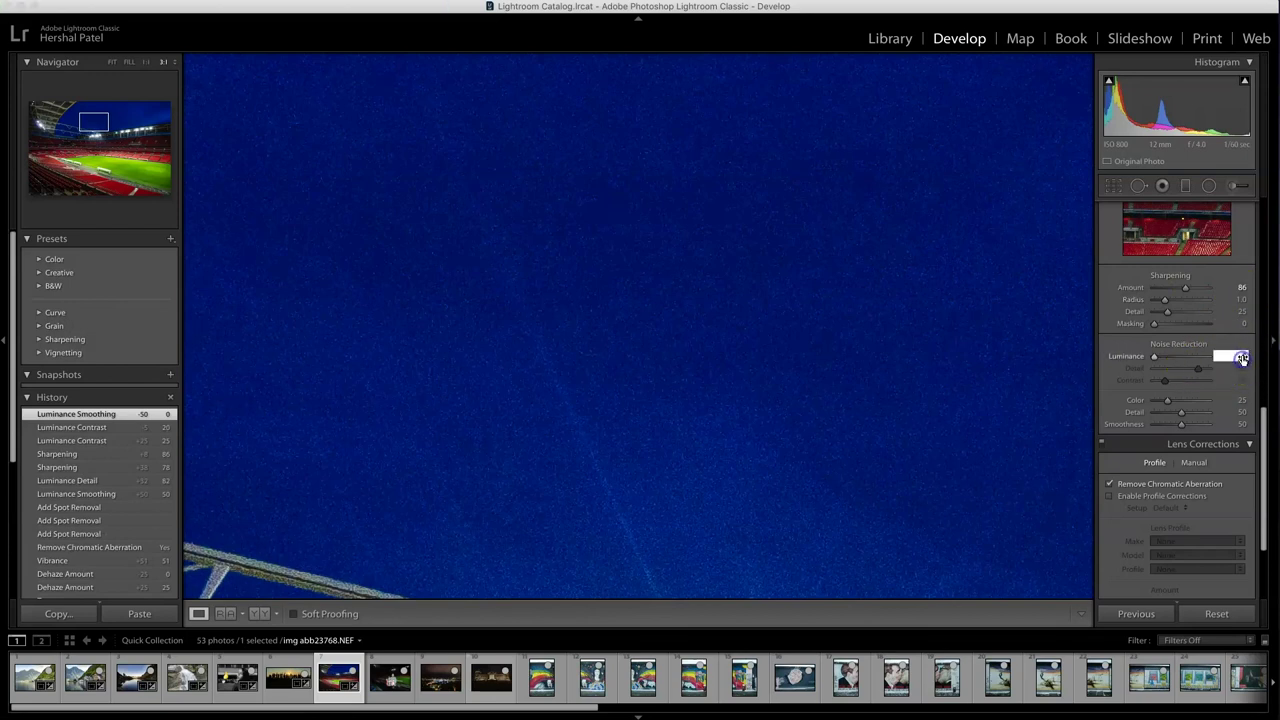
{"action": "type", "text": "50"}
{"action": "key", "text": "Return"}
{"action": "left_click", "coordinate": [729, 295]}
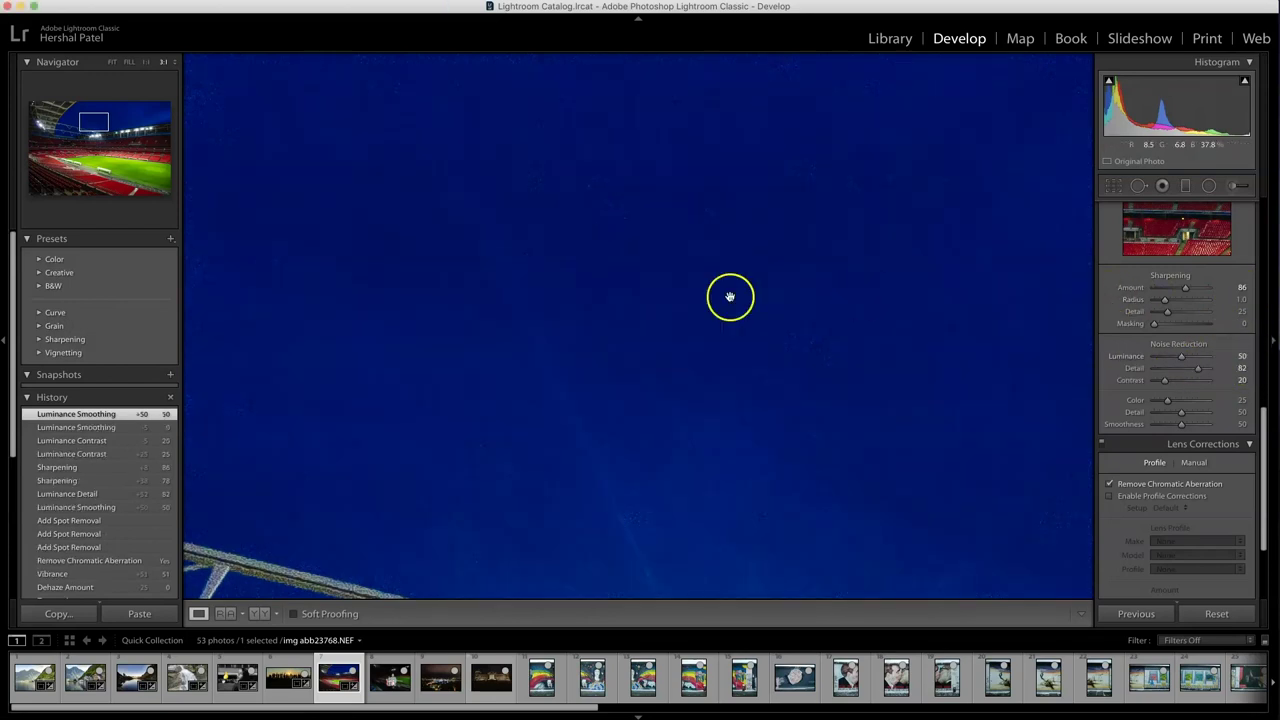
{"action": "left_click", "coordinate": [840, 176]}
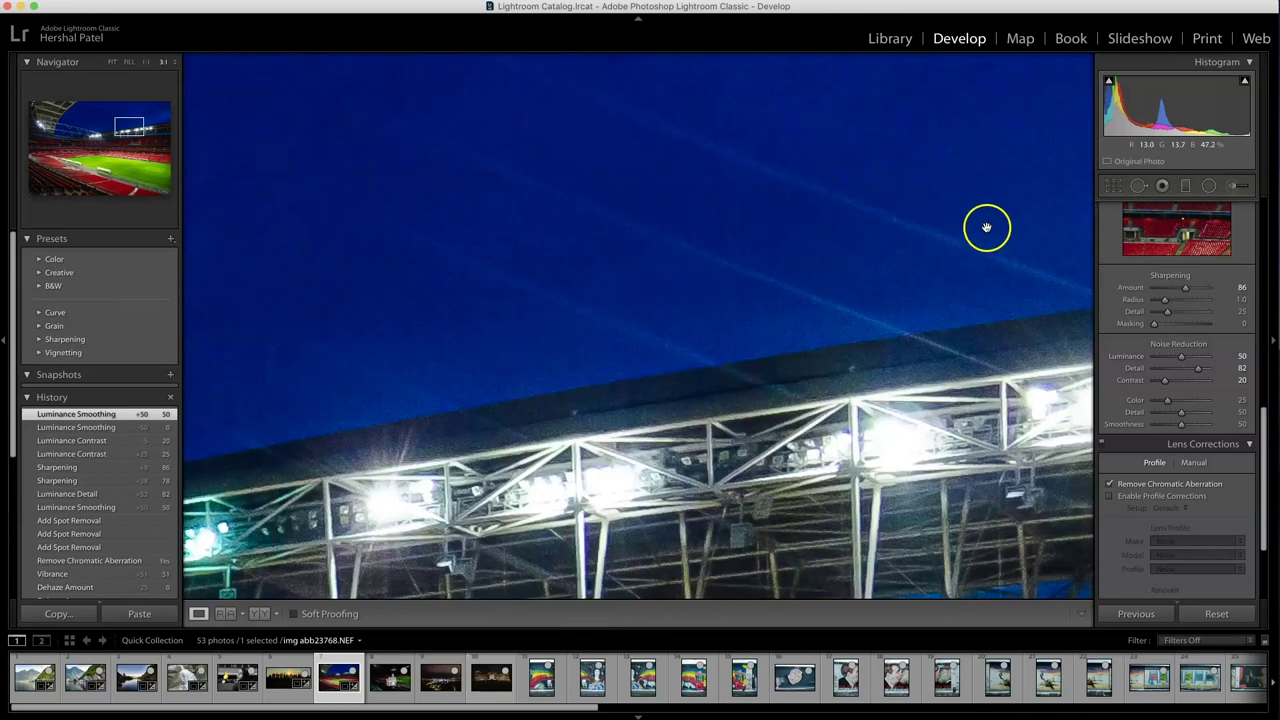
{"action": "left_click", "coordinate": [543, 220]}
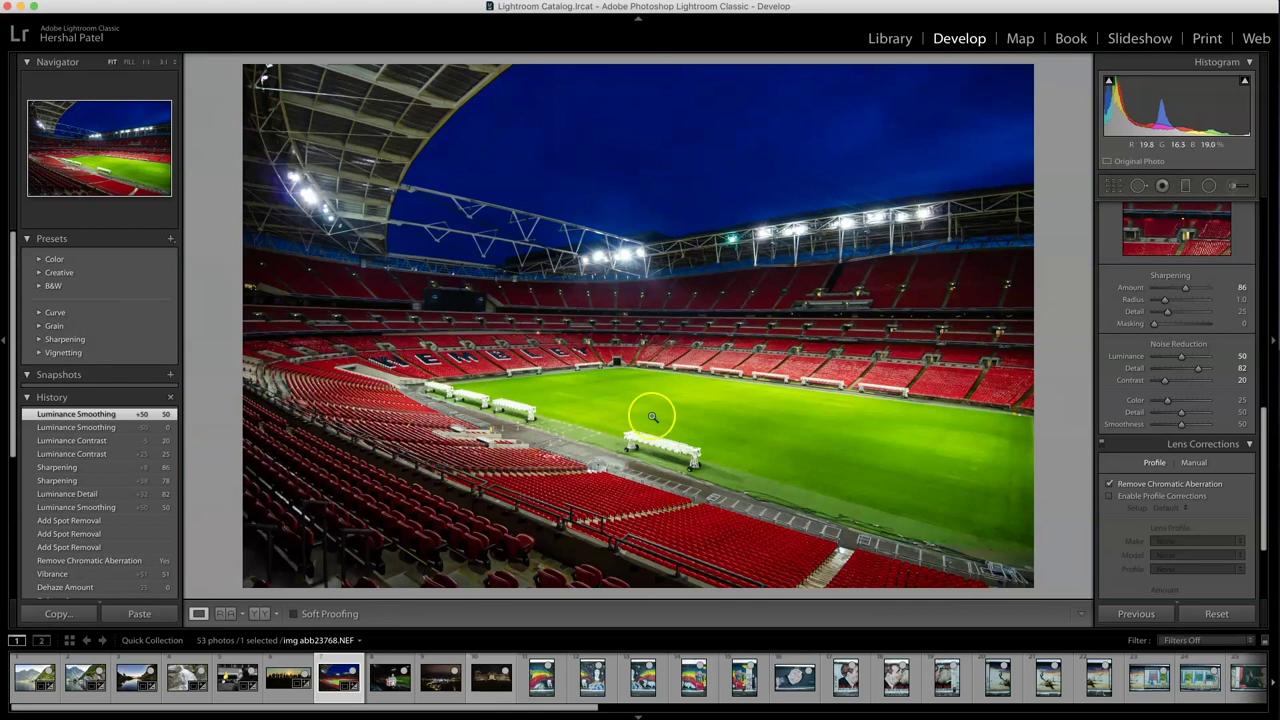
Open the photo img abb25631.NEF and straighten it with a crop angle of 1.61.
{"action": "left_click", "coordinate": [388, 676]}
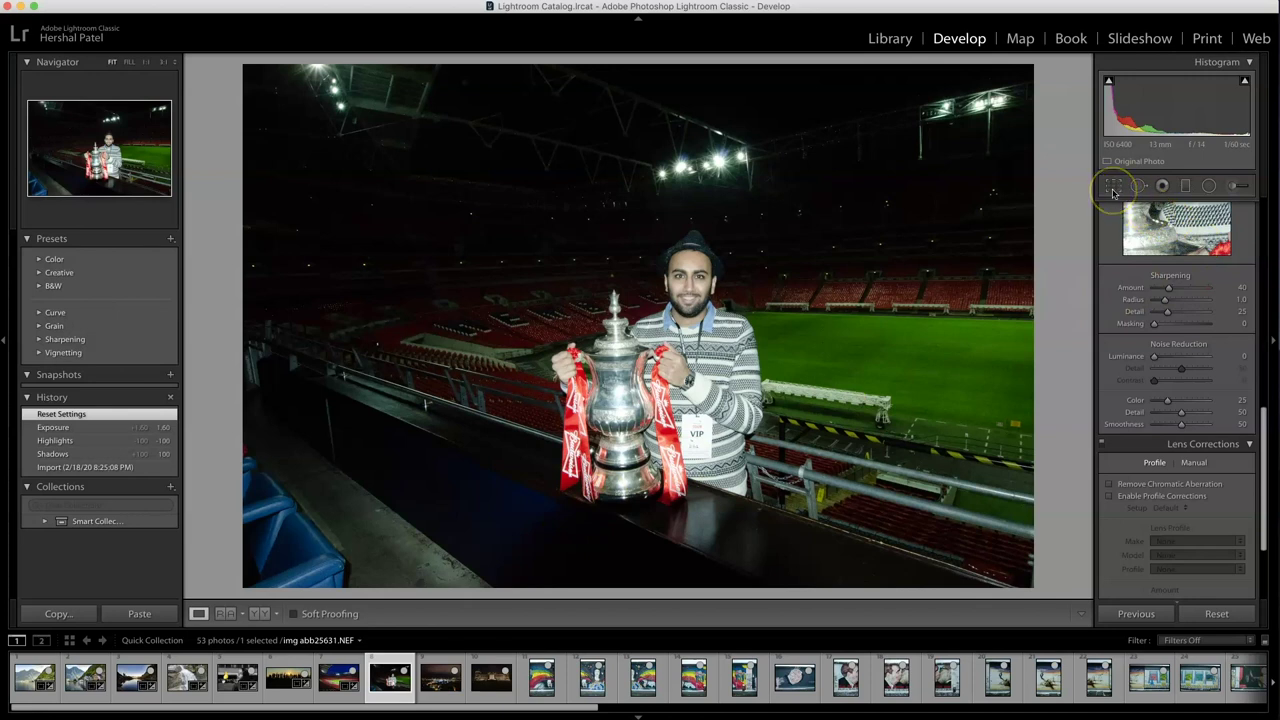
{"action": "scroll", "coordinate": [1120, 330], "scroll_direction": "up", "scroll_amount": 5}
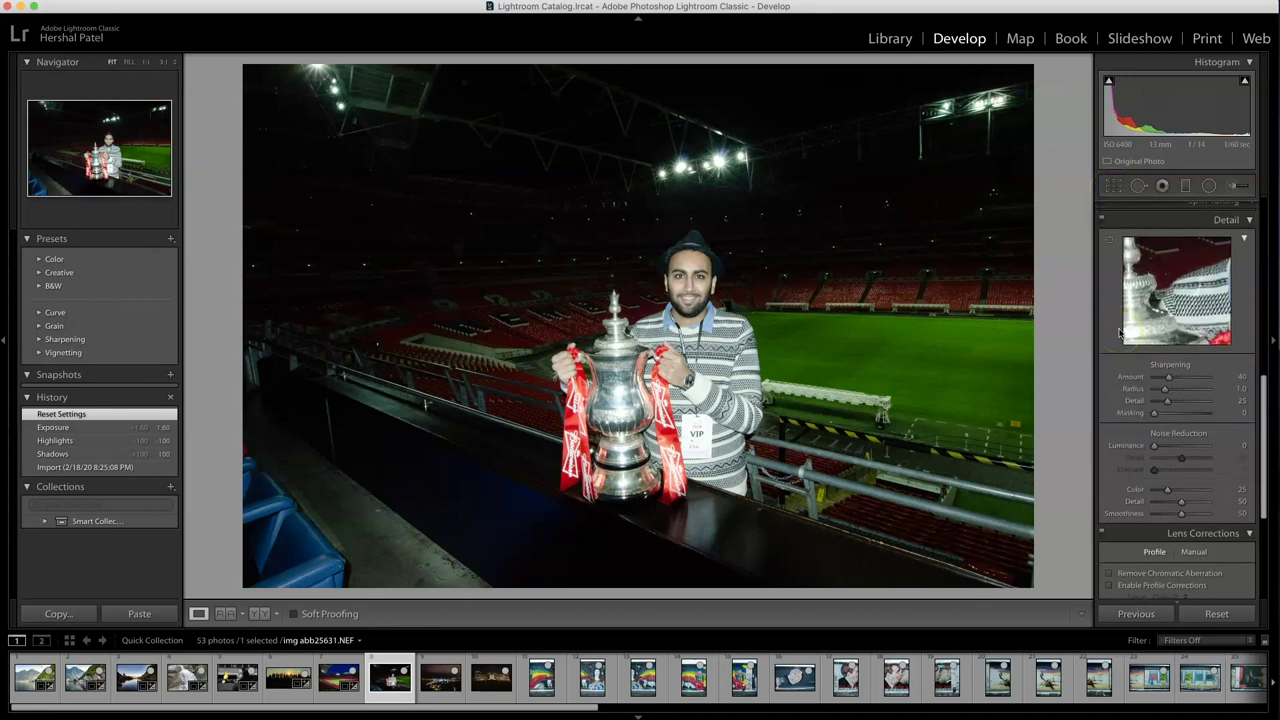
{"action": "scroll", "coordinate": [1120, 333], "scroll_direction": "up", "scroll_amount": 5}
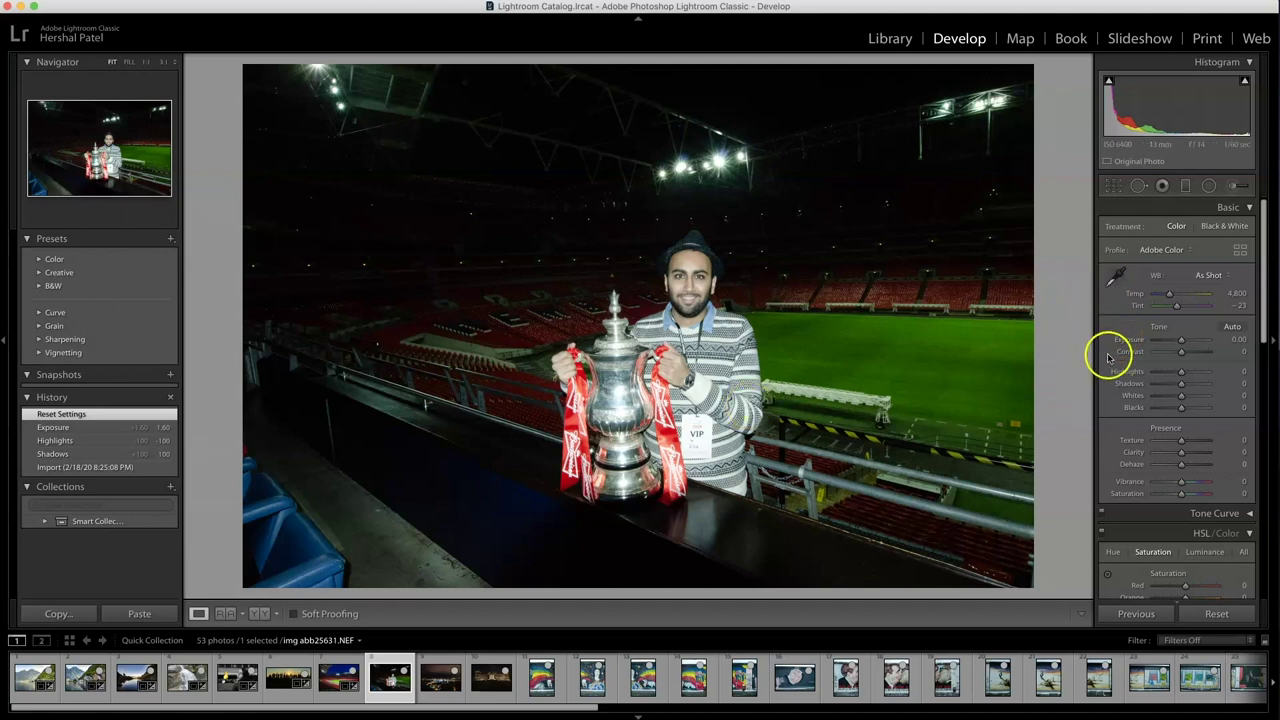
{"action": "left_click", "coordinate": [1111, 187]}
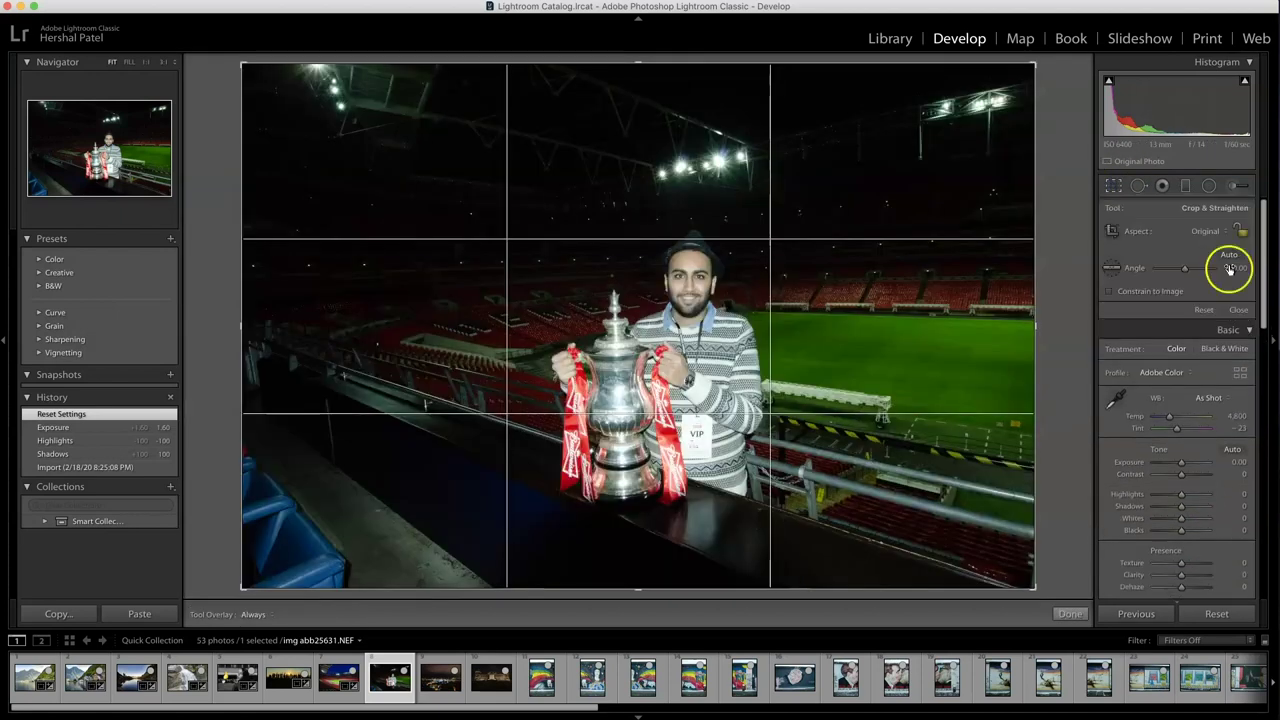
{"action": "left_click", "coordinate": [1240, 268]}
{"action": "left_click_drag", "start_coordinate": [1240, 268], "coordinate": [1250, 272]}
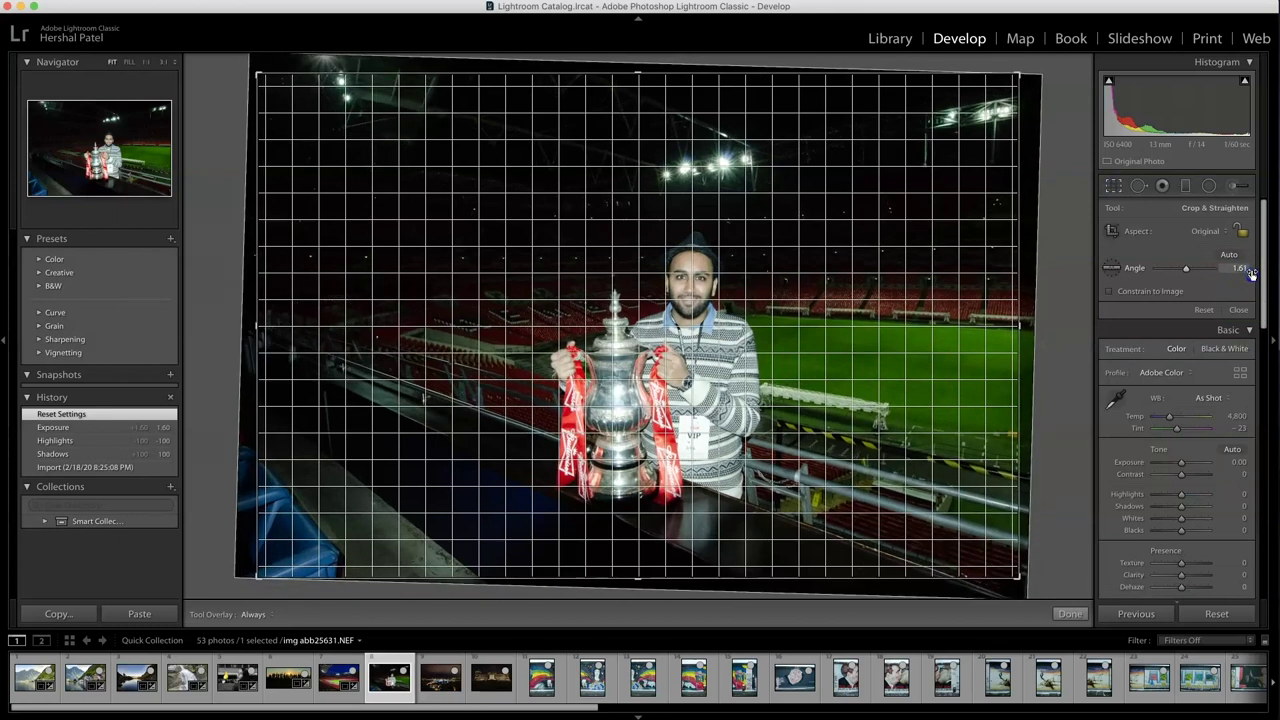
{"action": "left_click", "coordinate": [1070, 613]}
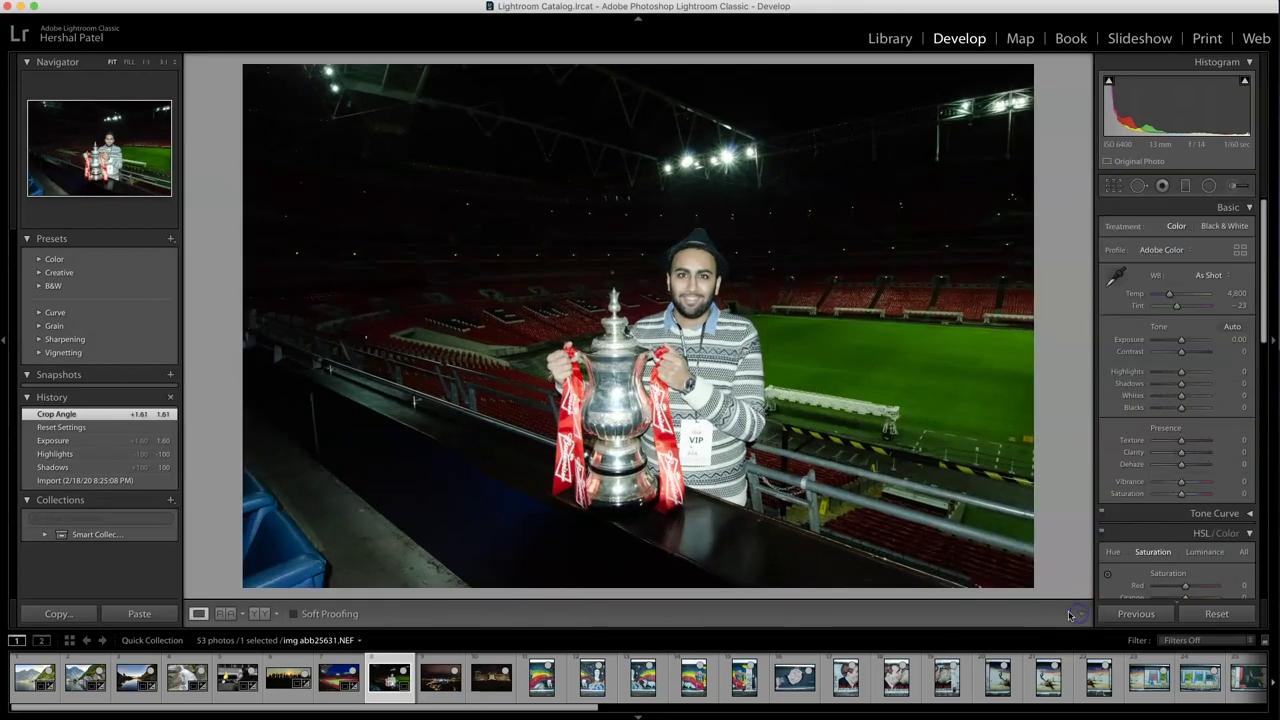
Increase the crop angle to 2.27 and shift the photo slightly left within the crop frame.
{"action": "left_click", "coordinate": [1113, 186]}
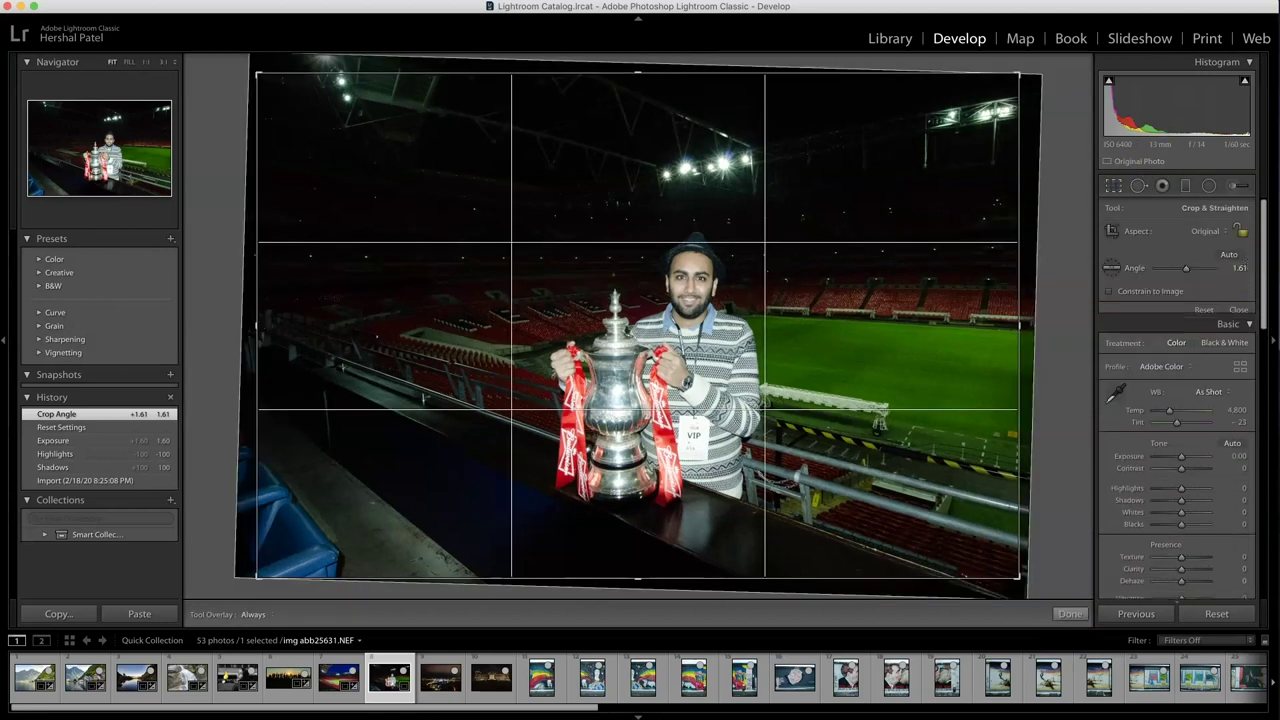
{"action": "left_click_drag", "start_coordinate": [1240, 267], "coordinate": [1245, 270]}
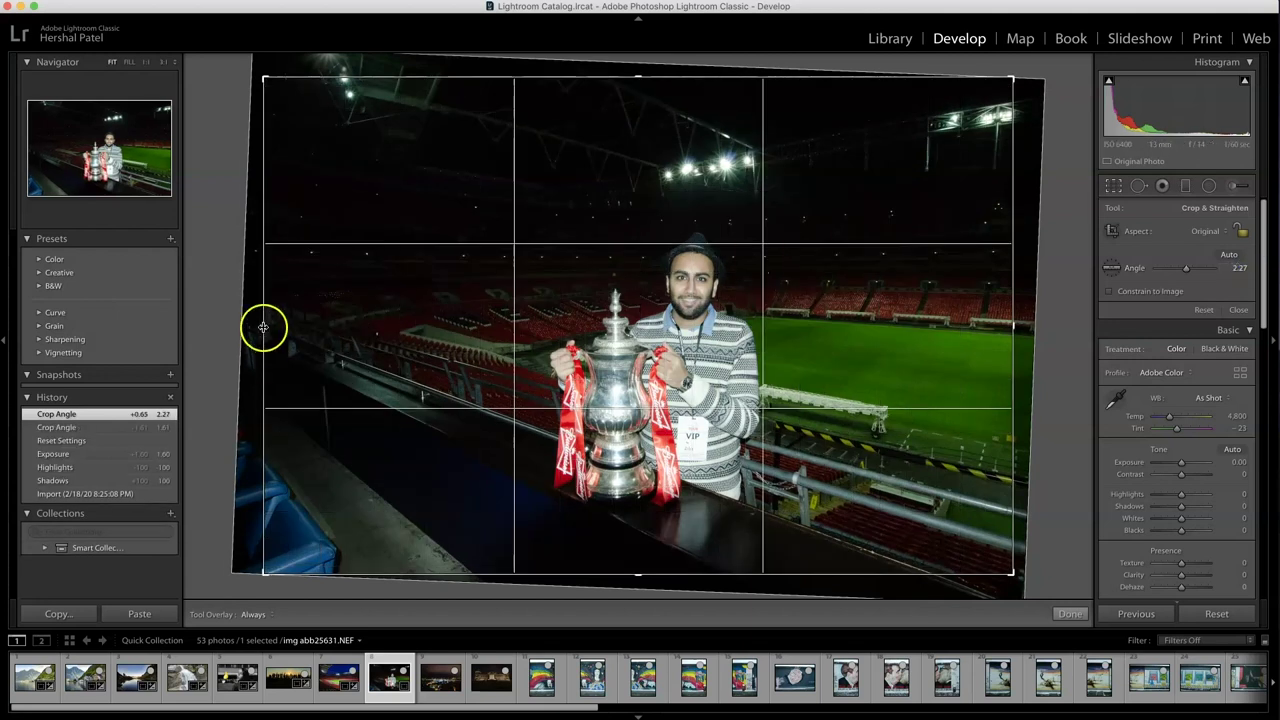
{"action": "left_click_drag", "start_coordinate": [608, 333], "coordinate": [620, 334]}
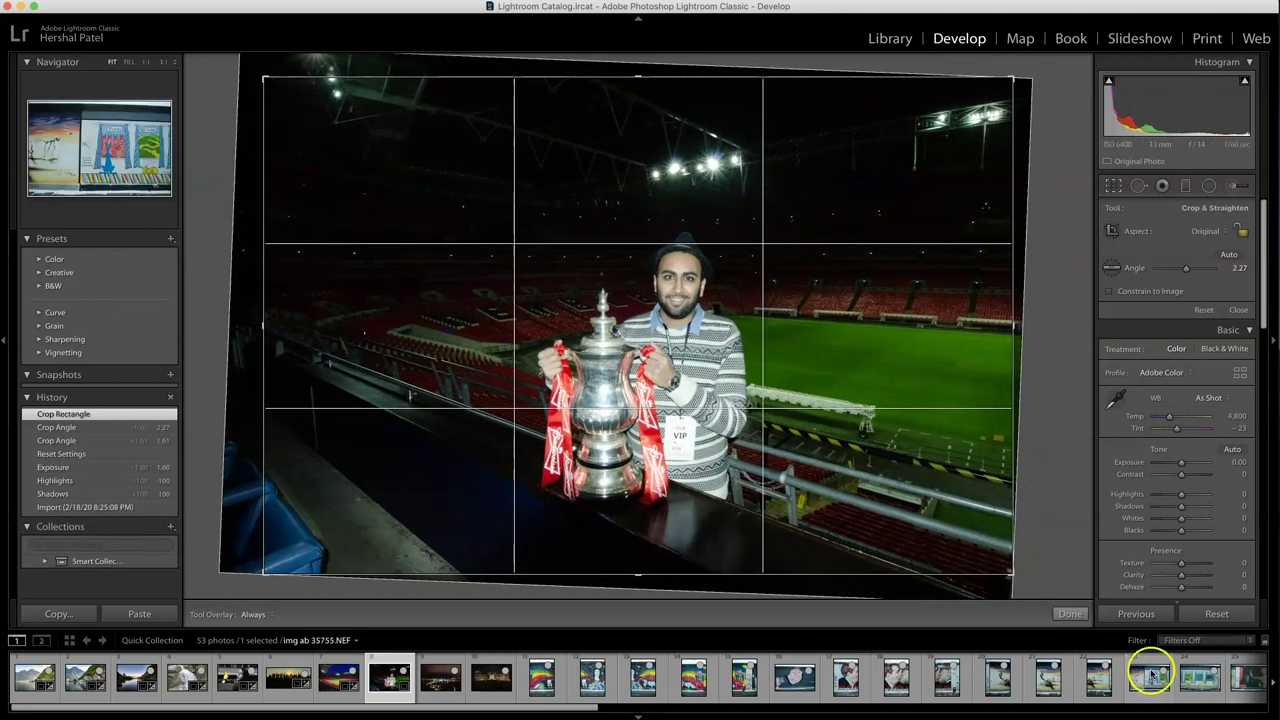
{"action": "left_click", "coordinate": [1072, 614]}
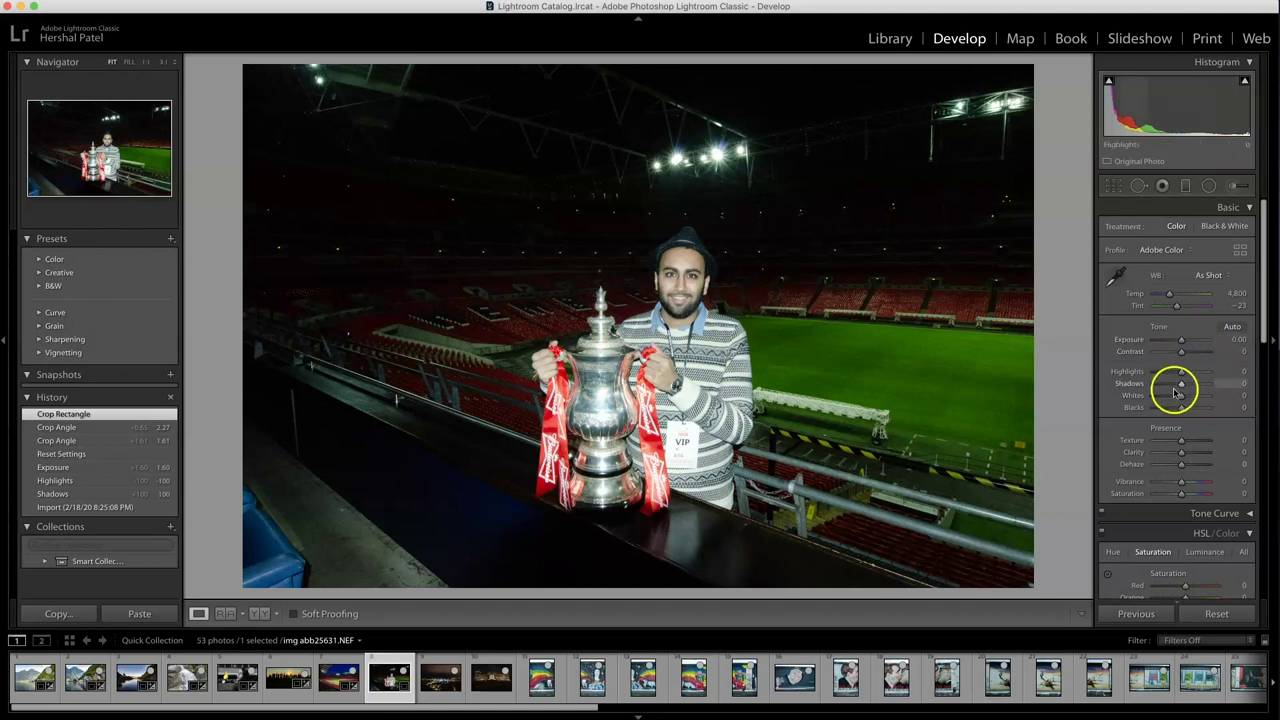
Adjust the tone: Shadows +100, Contrast +38, Highlights -100, Exposure +1.05, Blacks -28 and Whites +2.
{"action": "left_click_drag", "start_coordinate": [1180, 384], "coordinate": [1208, 383]}
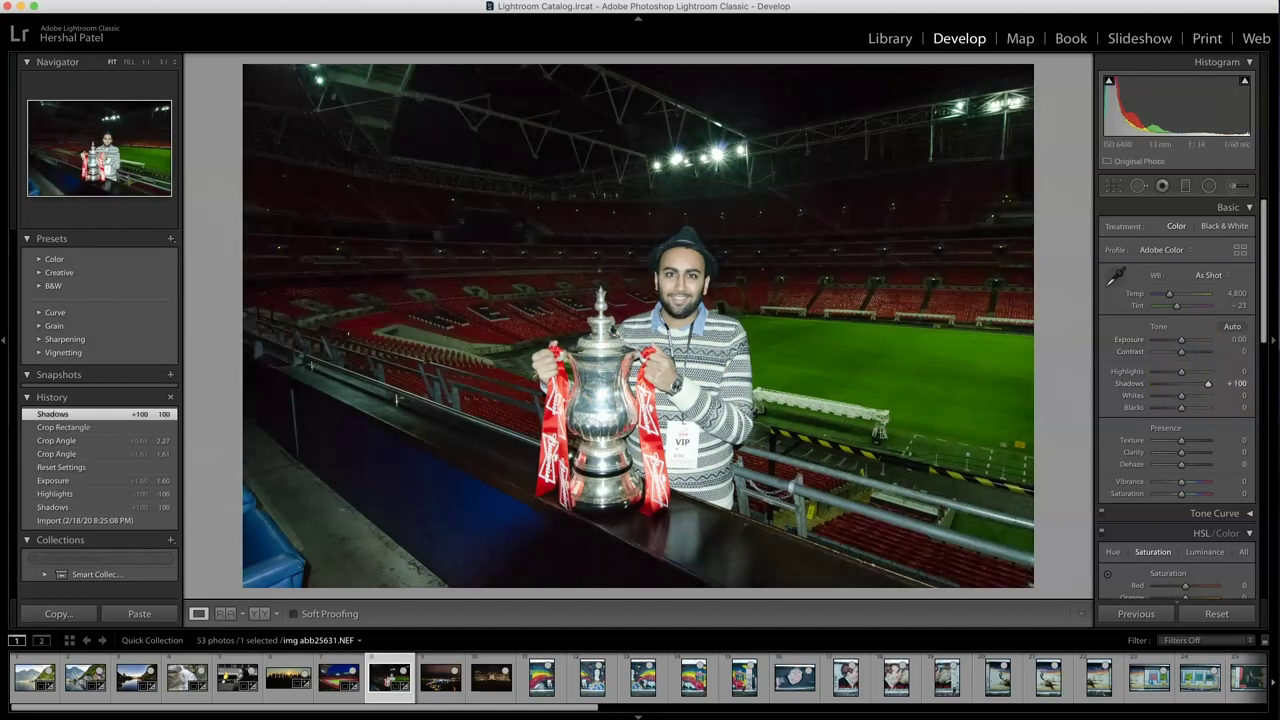
{"action": "left_click_drag", "start_coordinate": [525, 283], "coordinate": [695, 525]}
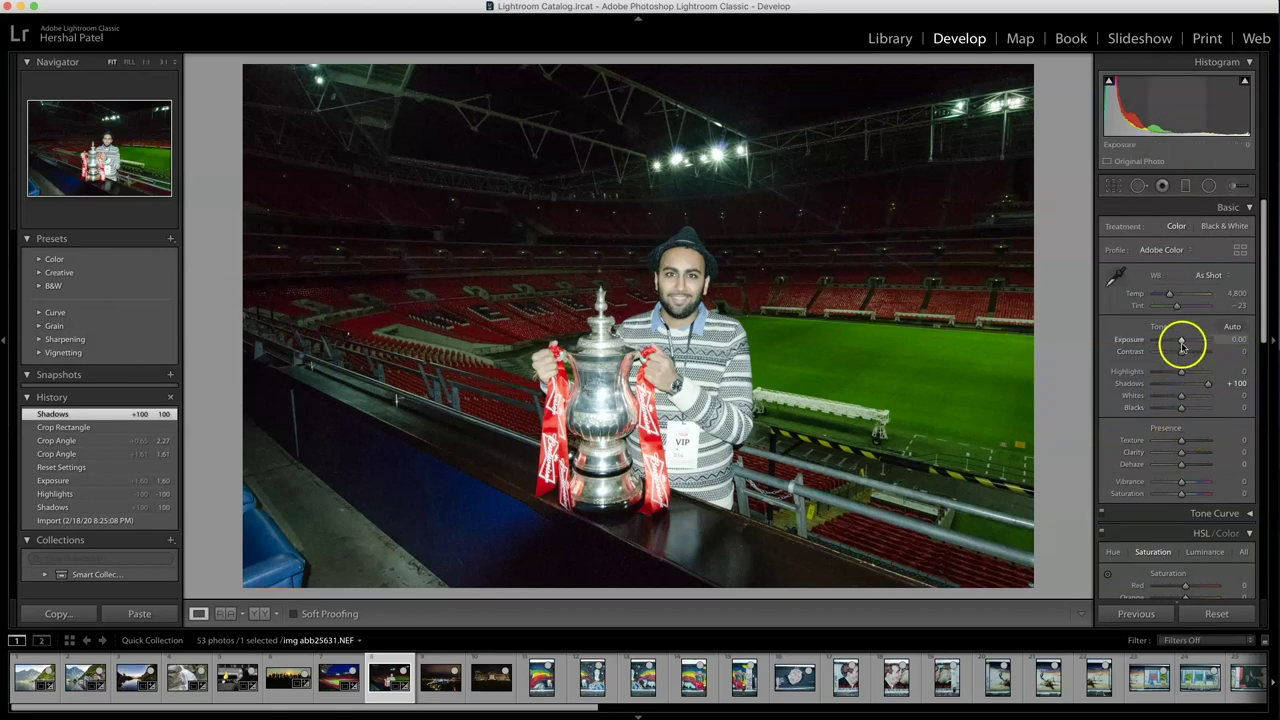
{"action": "mouse_move", "coordinate": [1191, 355]}
{"action": "left_mouse_down"}
{"action": "mouse_move", "coordinate": [1149, 378]}
{"action": "mouse_move", "coordinate": [1189, 342]}
{"action": "left_mouse_up"}
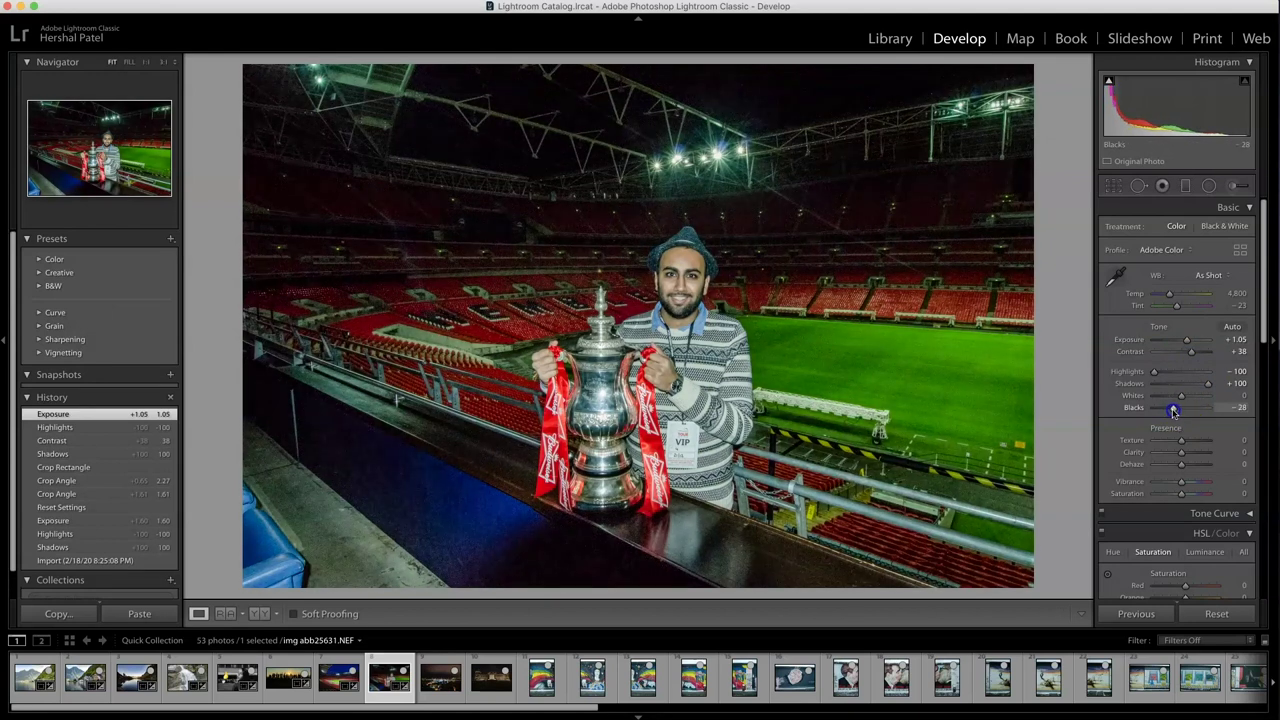
{"action": "left_click_drag", "start_coordinate": [1174, 410], "coordinate": [1174, 410]}
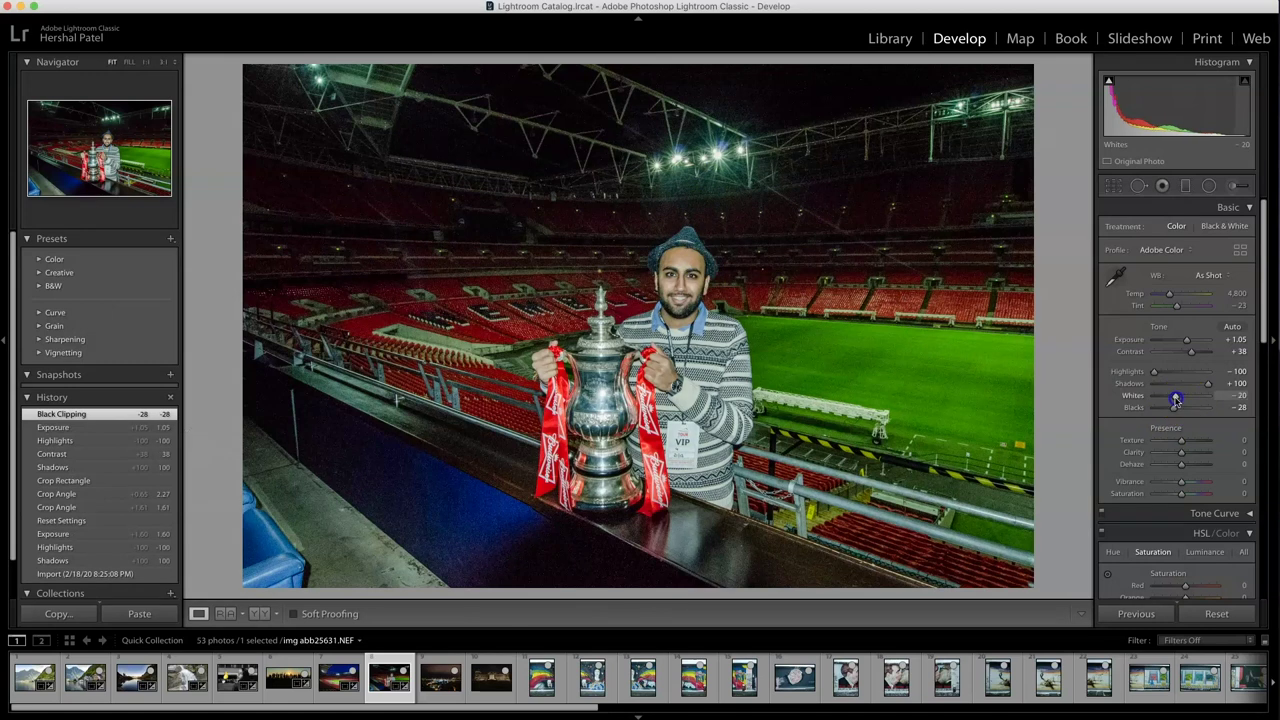
{"action": "left_click_drag", "start_coordinate": [1181, 398], "coordinate": [1181, 398]}
Set Clarity to -29 and Vibrance to +54, checking the colours on the man and the stands.
{"action": "mouse_move", "coordinate": [1181, 450]}
{"action": "left_mouse_down"}
{"action": "mouse_move", "coordinate": [1194, 443]}
{"action": "mouse_move", "coordinate": [1176, 459]}
{"action": "left_mouse_up"}
{"action": "left_click_drag", "start_coordinate": [1181, 481], "coordinate": [1194, 486]}
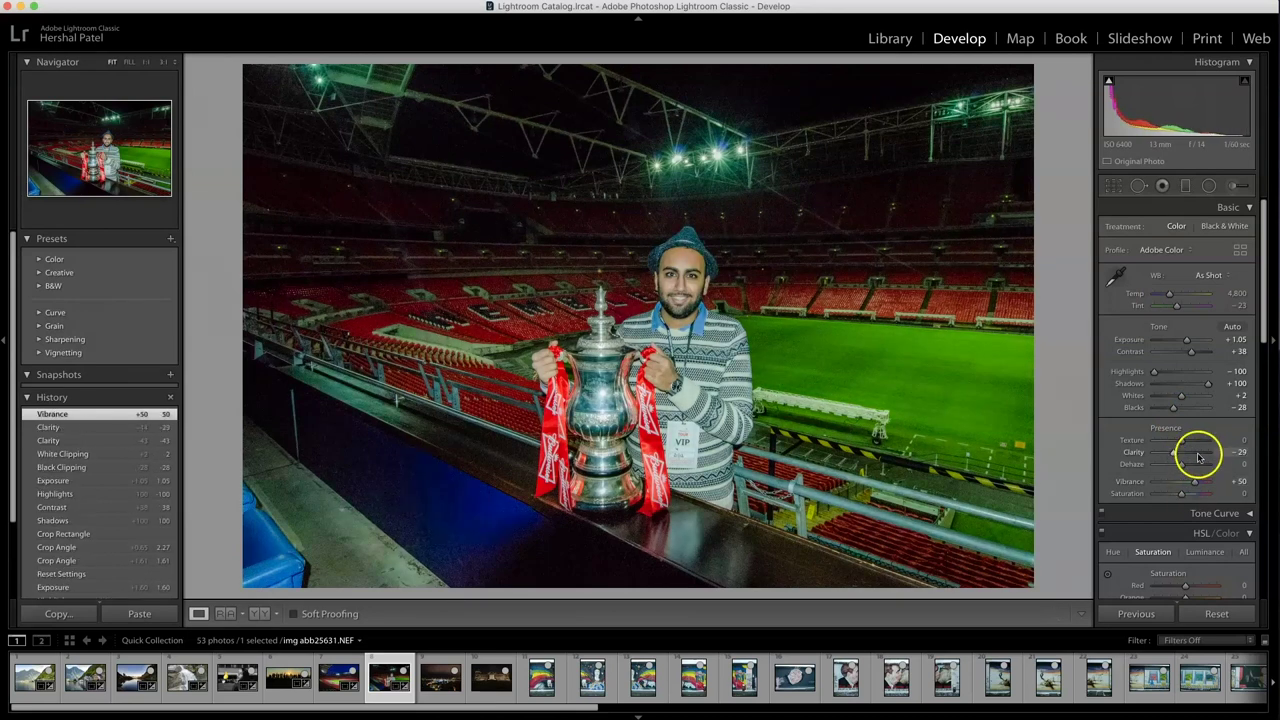
{"action": "left_click_drag", "start_coordinate": [1183, 483], "coordinate": [1194, 483]}
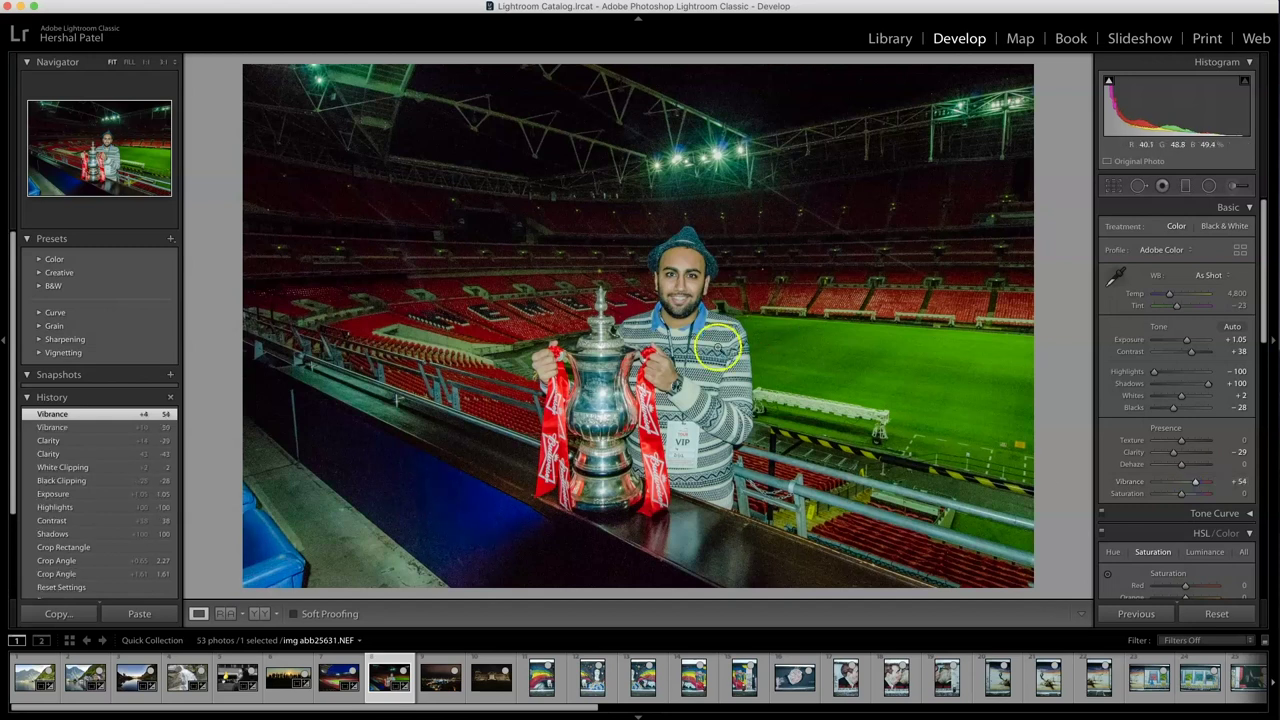
{"action": "left_click", "coordinate": [705, 332]}
{"action": "left_click", "coordinate": [920, 421]}
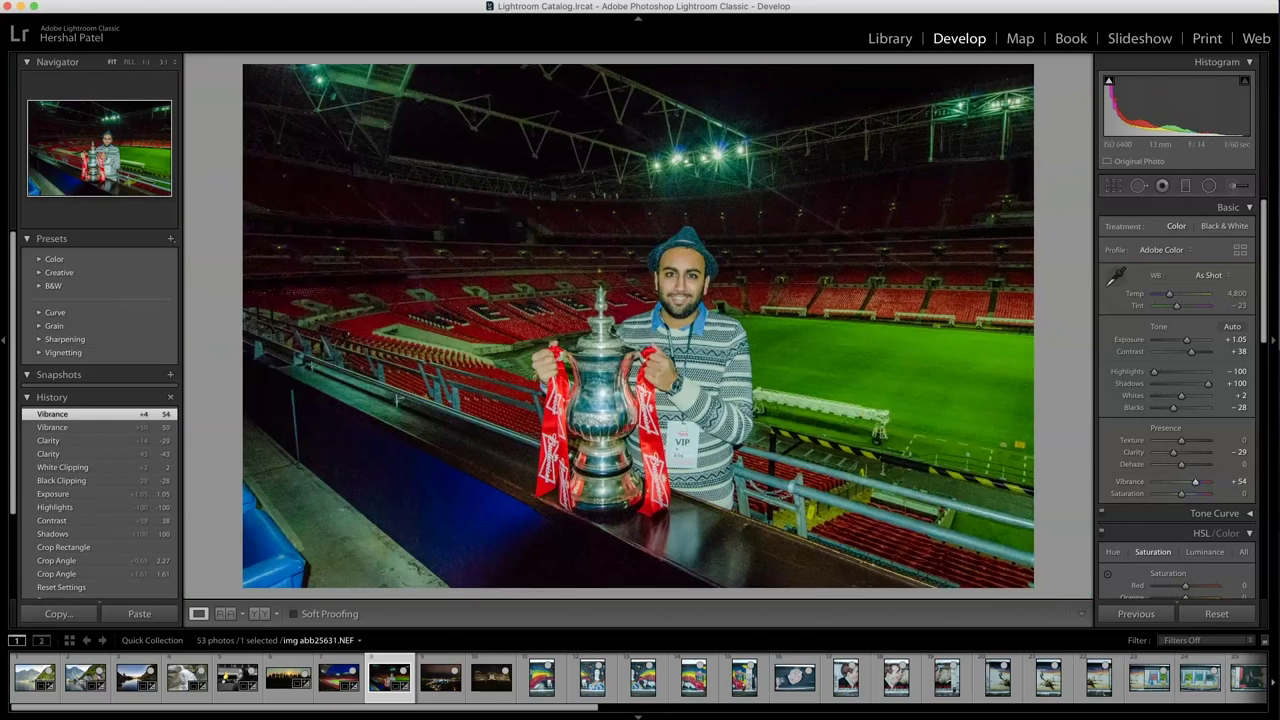
Shift the white balance Tint away from green to +2, after trying -24.
{"action": "left_click_drag", "start_coordinate": [1177, 305], "coordinate": [1179, 306]}
{"action": "left_click_drag", "start_coordinate": [1178, 306], "coordinate": [1178, 306]}
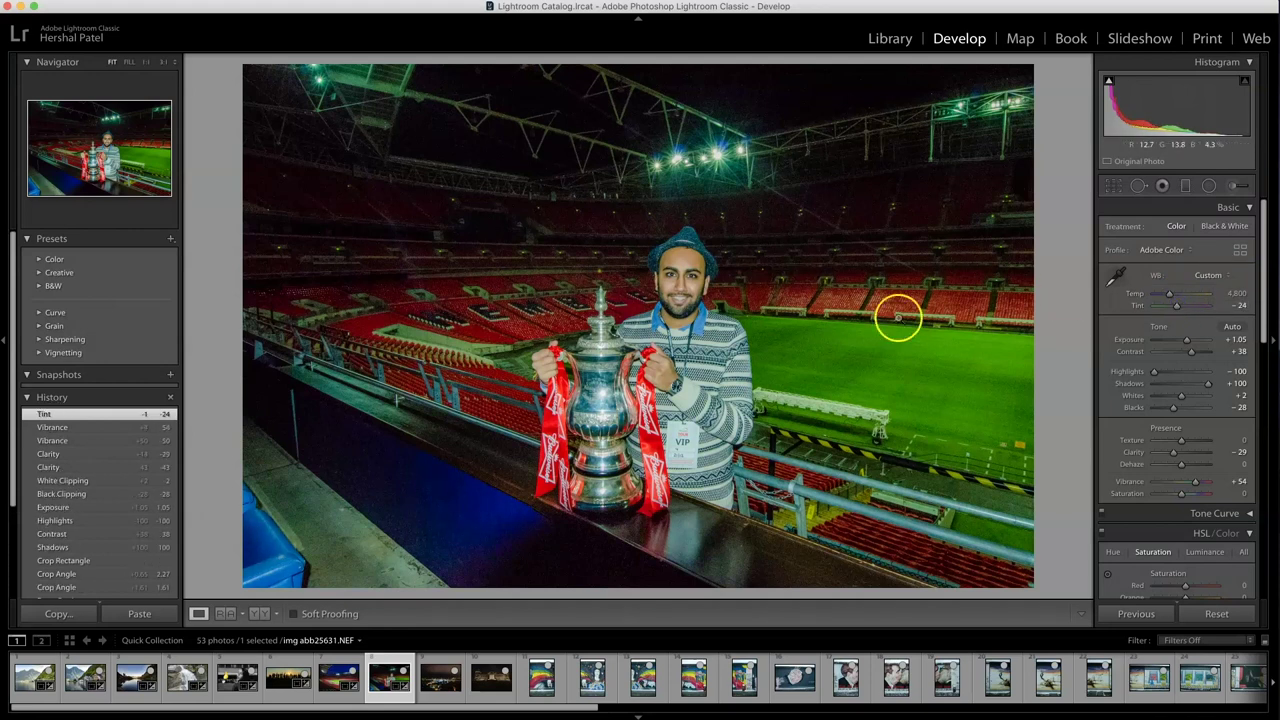
{"action": "left_click", "coordinate": [674, 257]}
{"action": "left_click", "coordinate": [826, 417]}
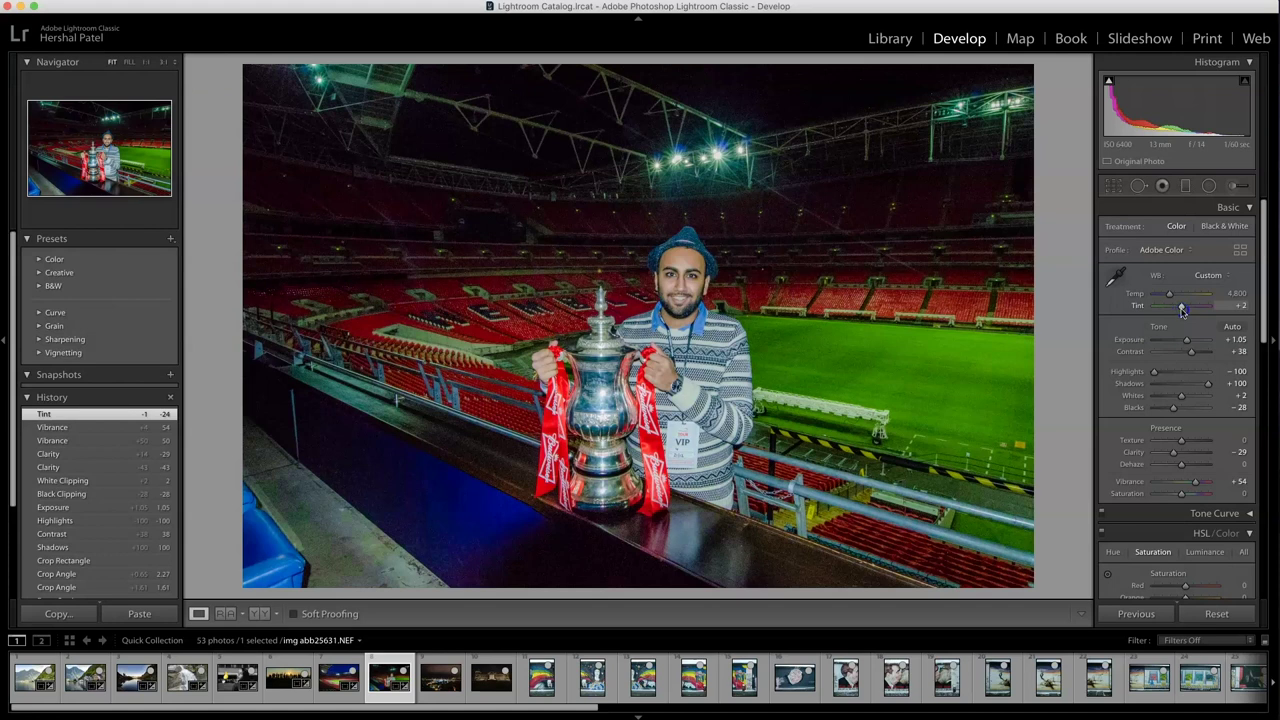
{"action": "left_click_drag", "start_coordinate": [1181, 311], "coordinate": [1181, 309]}
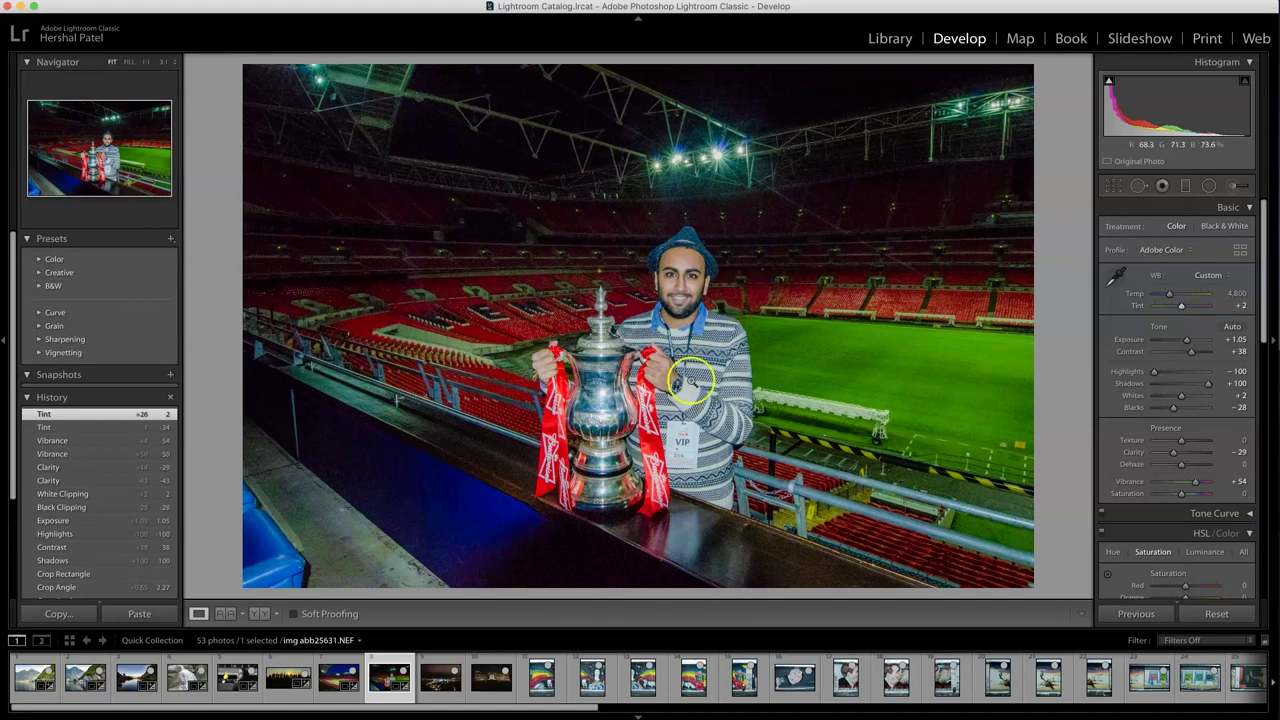
Set luminance noise reduction to 43, testing strengths up to 100 against close-ups of the face and the stands.
{"action": "scroll", "coordinate": [1234, 408], "scroll_direction": "down", "scroll_amount": 10}
{"action": "left_click_drag", "start_coordinate": [1165, 425], "coordinate": [1177, 426]}
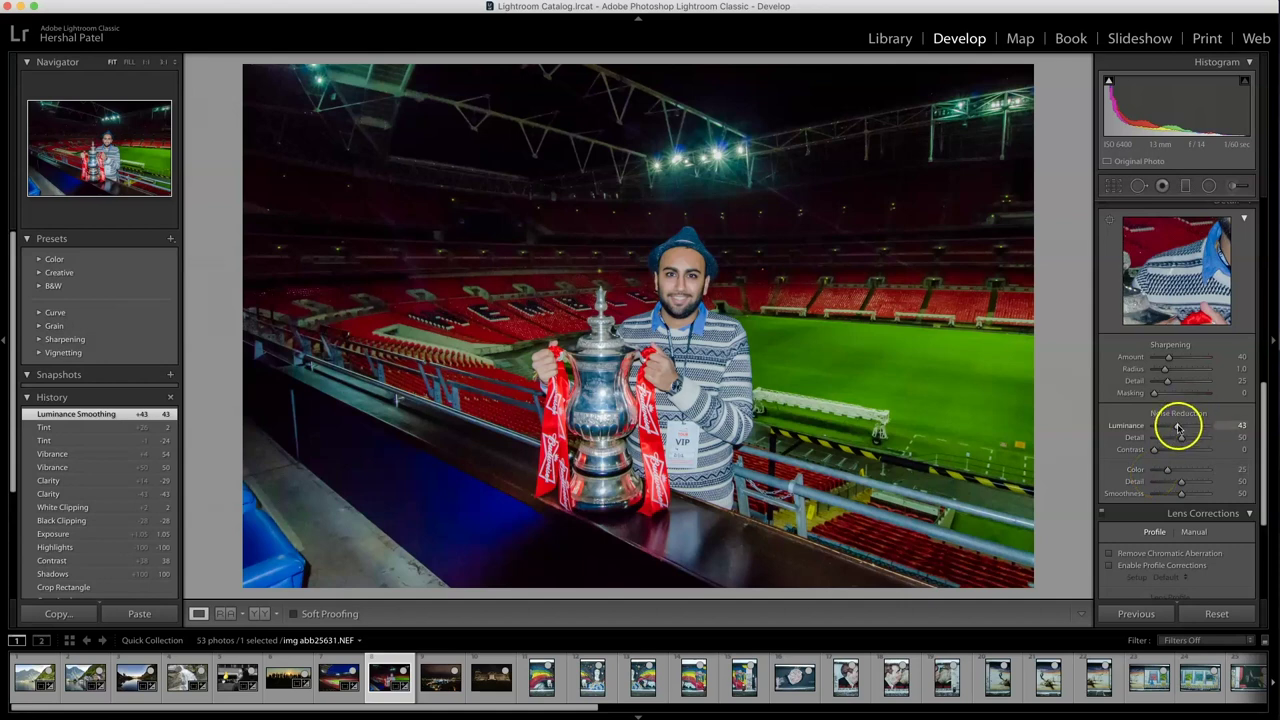
{"action": "left_click_drag", "start_coordinate": [1170, 427], "coordinate": [1167, 427]}
{"action": "left_click_drag", "start_coordinate": [627, 319], "coordinate": [669, 441]}
{"action": "left_click", "coordinate": [1188, 427]}
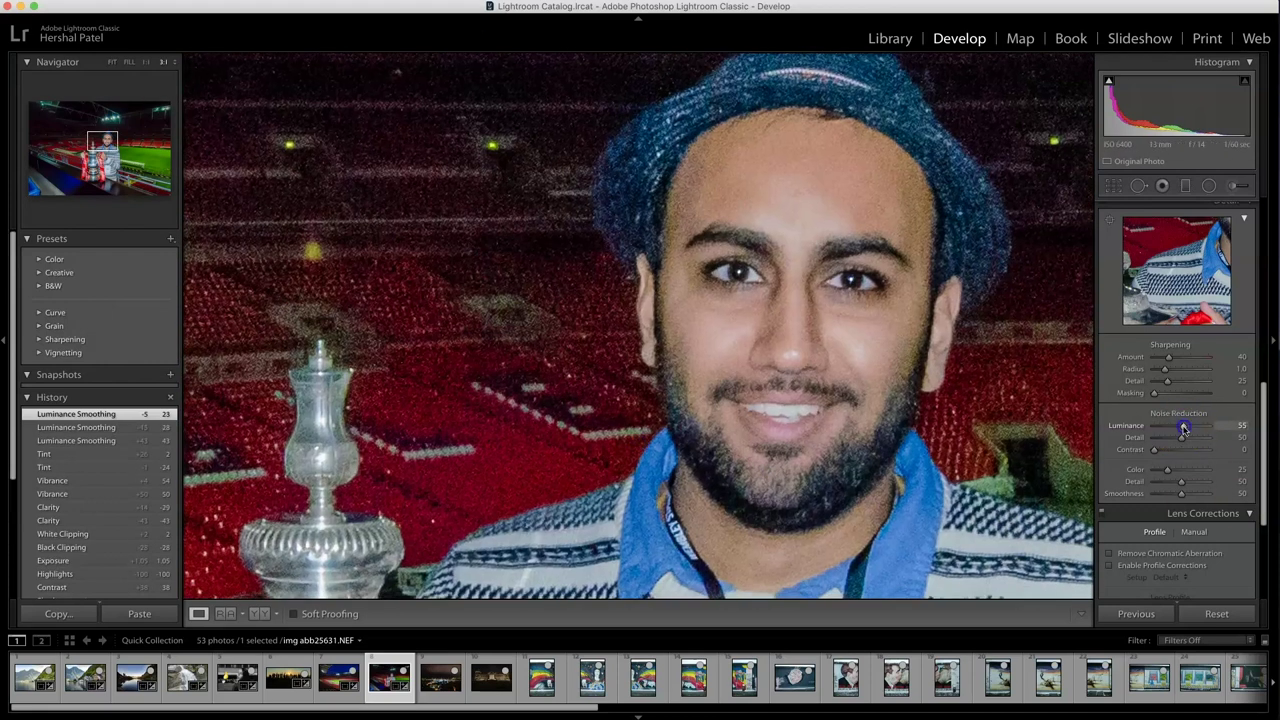
{"action": "left_click_drag", "start_coordinate": [1183, 428], "coordinate": [1208, 425]}
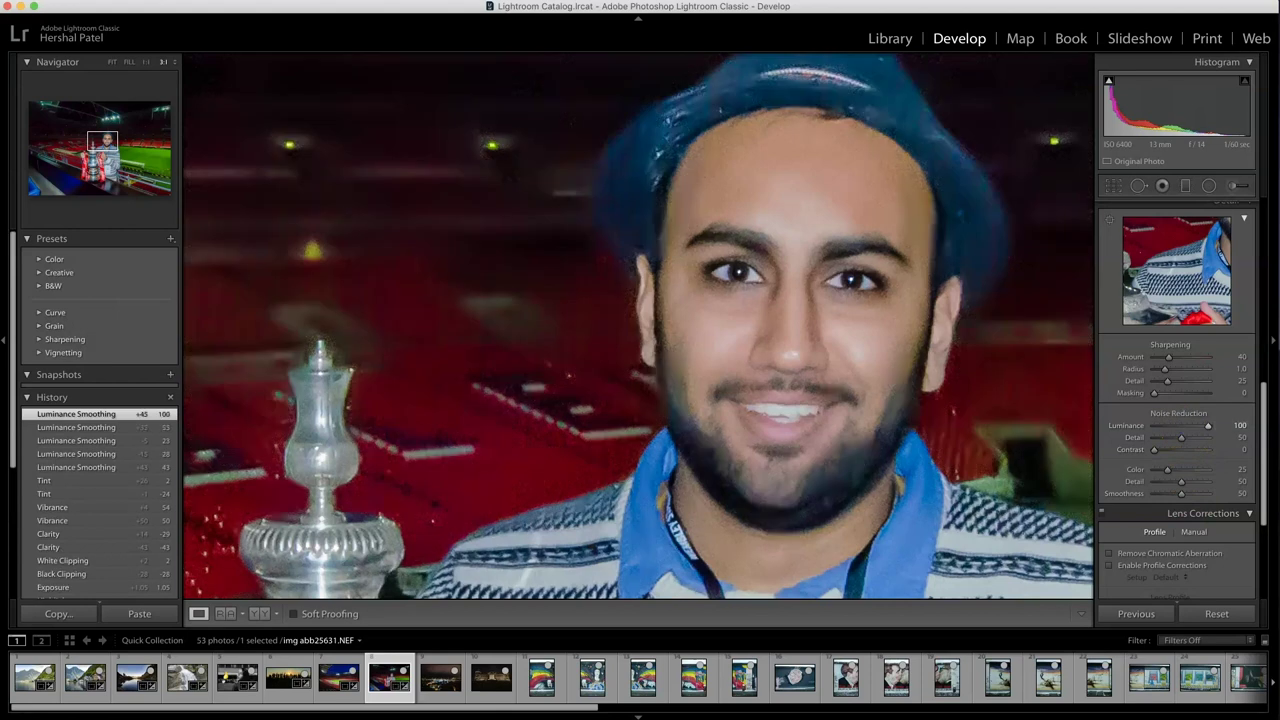
{"action": "left_click", "coordinate": [1172, 428]}
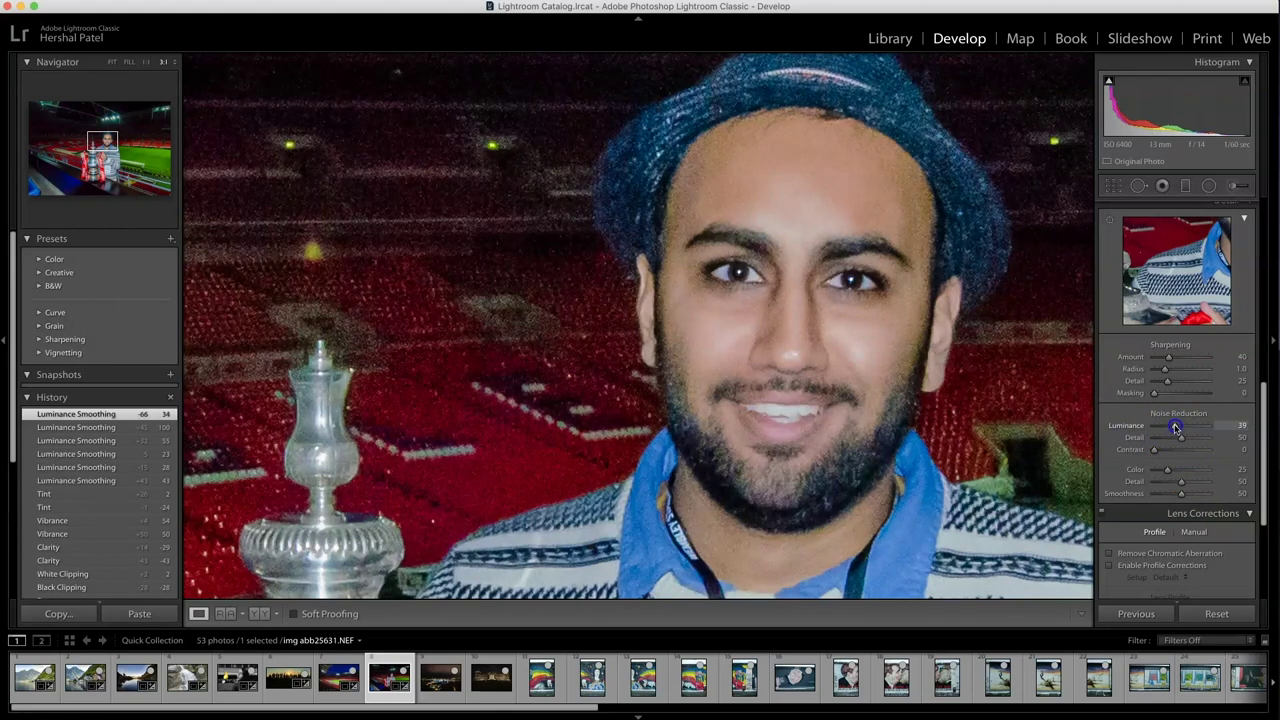
{"action": "left_click_drag", "start_coordinate": [1174, 427], "coordinate": [1177, 426]}
{"action": "left_click", "coordinate": [473, 368]}
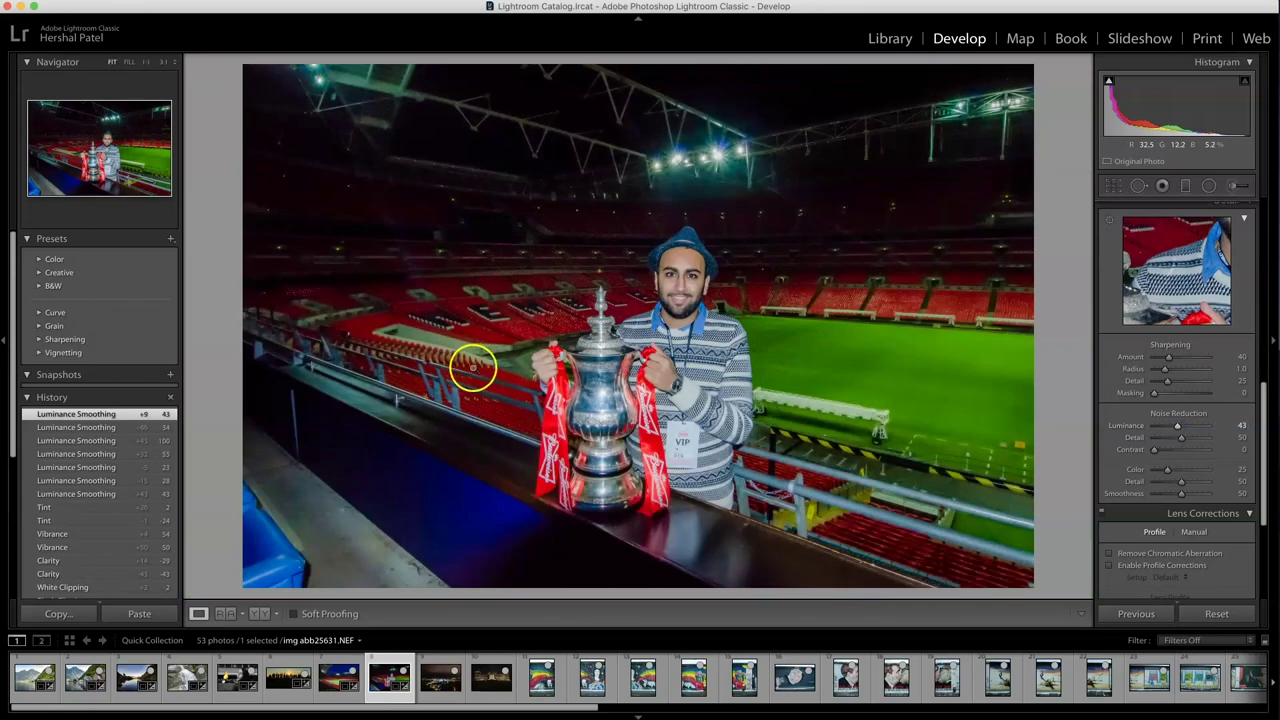
{"action": "left_click", "coordinate": [503, 375]}
{"action": "left_click", "coordinate": [567, 286]}
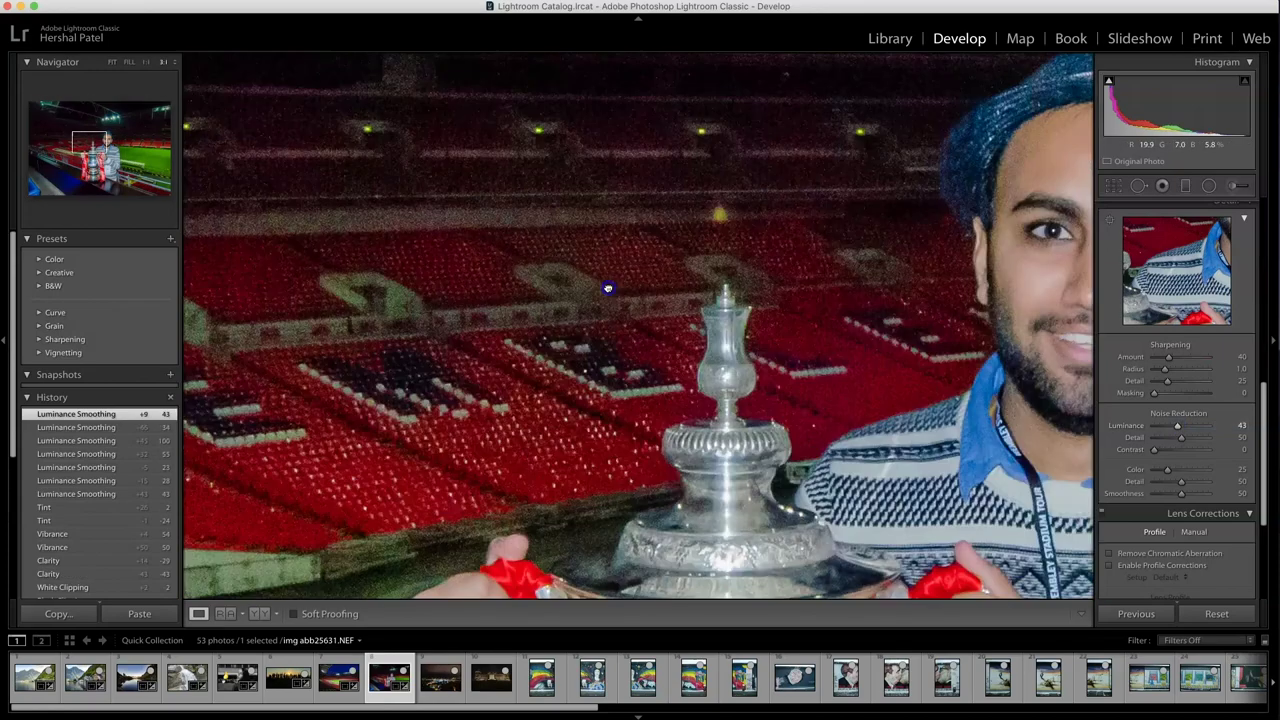
Set the sharpening Amount to 63, luminance Detail to 84 and luminance Contrast to 37, and enable chromatic aberration removal.
{"action": "left_click_drag", "start_coordinate": [1168, 358], "coordinate": [1176, 357]}
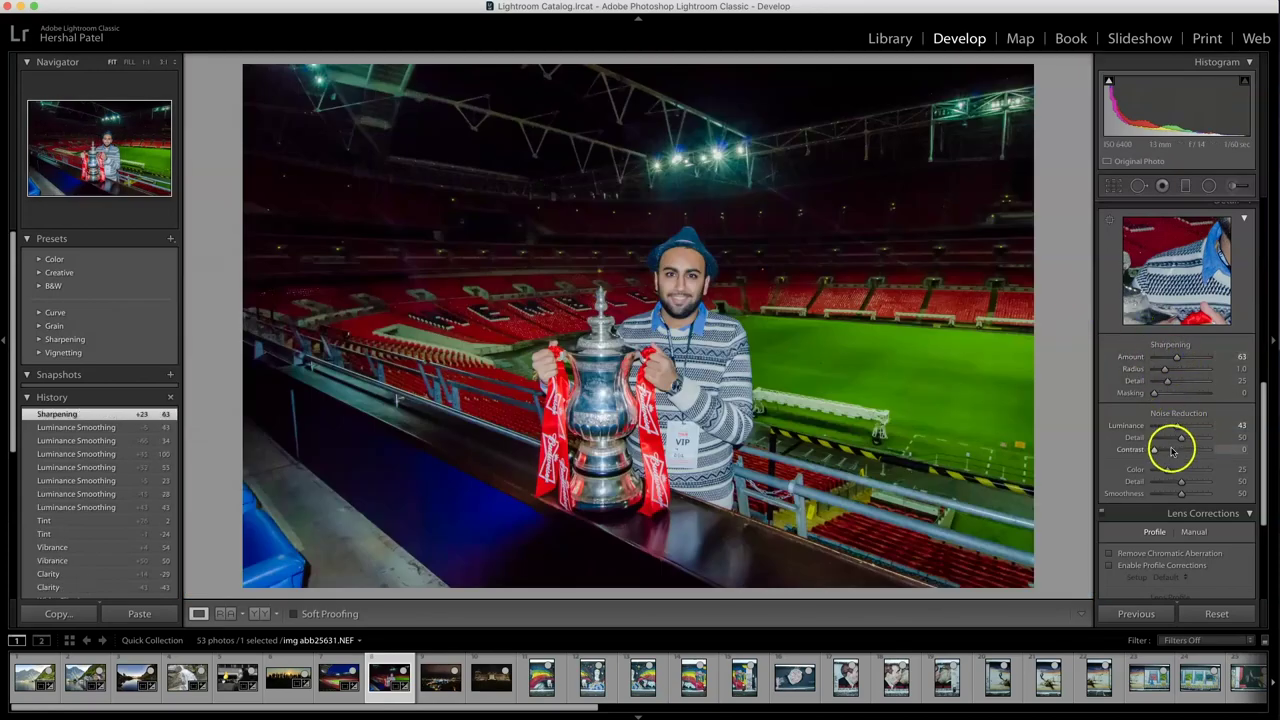
{"action": "left_click_drag", "start_coordinate": [1167, 441], "coordinate": [1194, 441]}
{"action": "left_click_drag", "start_coordinate": [1194, 441], "coordinate": [1199, 438]}
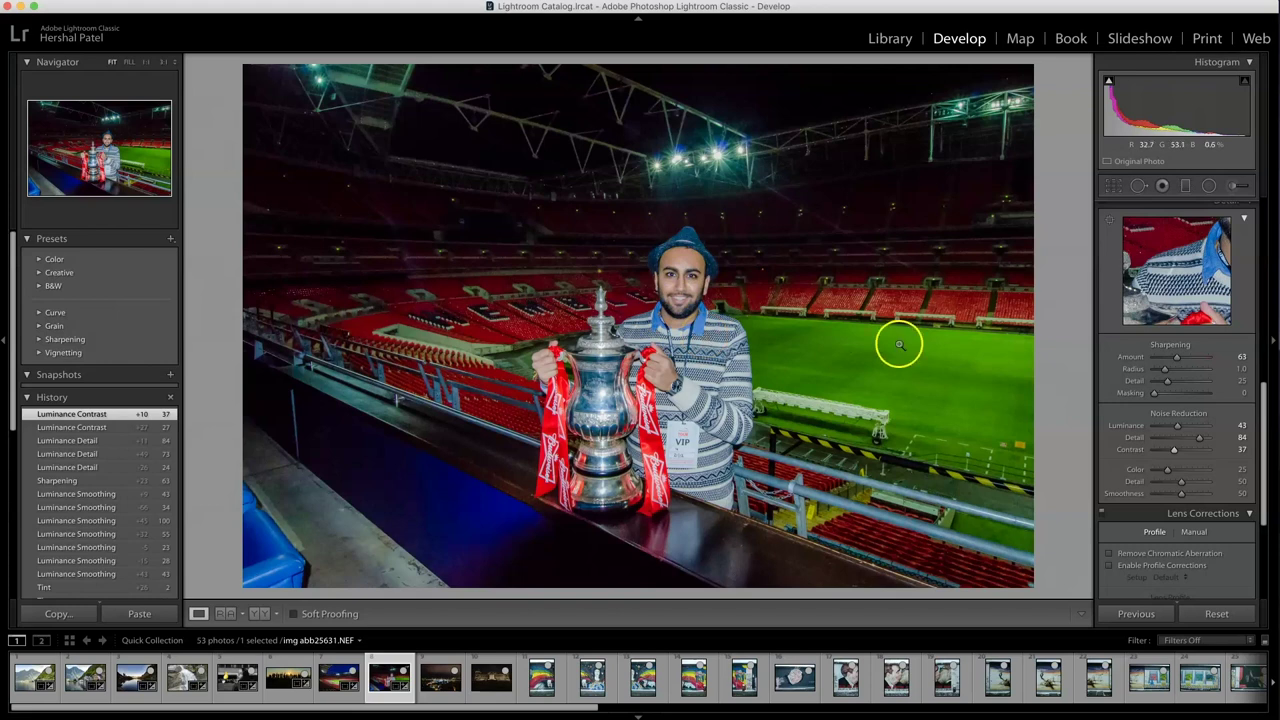
{"action": "left_click", "coordinate": [1166, 553]}
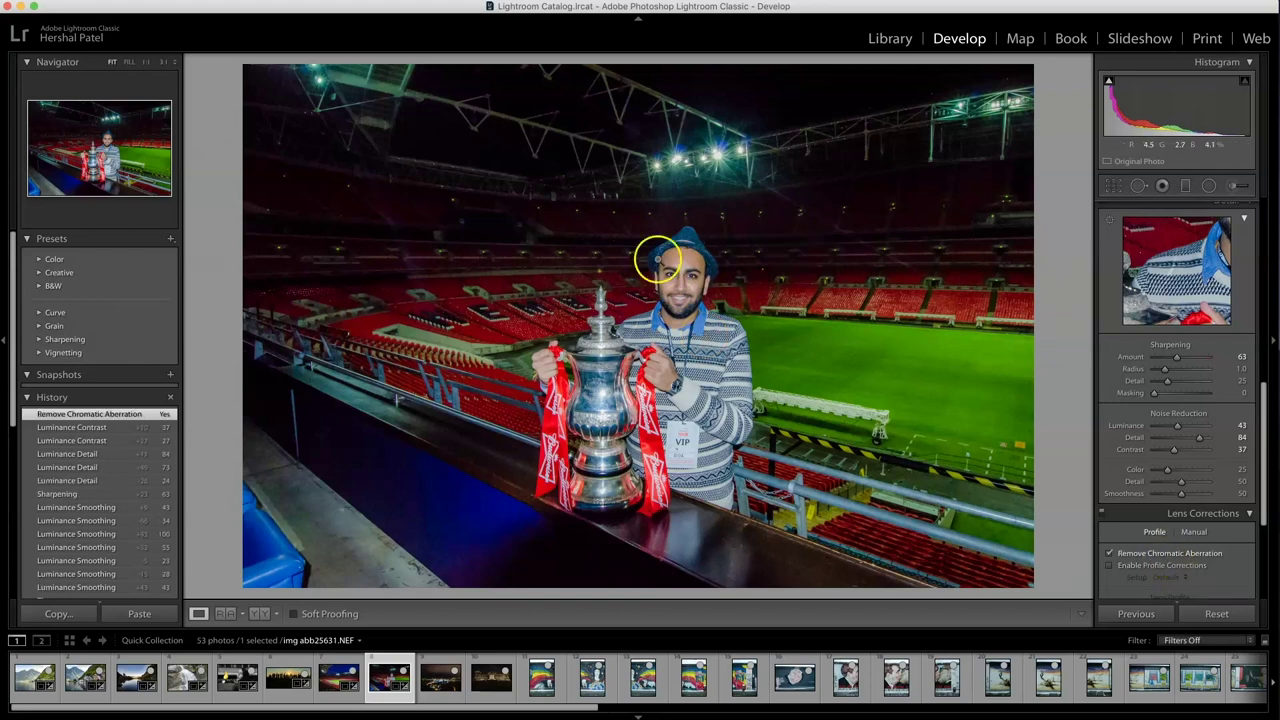
Refine the basic adjustments: Contrast +25, Temp 5,198 and Whites +21.
{"action": "scroll", "coordinate": [1109, 417], "scroll_direction": "up", "scroll_amount": 4}
{"action": "scroll", "coordinate": [1109, 420], "scroll_direction": "up", "scroll_amount": 5}
{"action": "left_click_drag", "start_coordinate": [1187, 351], "coordinate": [1183, 351]}
{"action": "left_click_drag", "start_coordinate": [1169, 293], "coordinate": [1172, 293]}
{"action": "left_click_drag", "start_coordinate": [1181, 395], "coordinate": [1187, 395]}
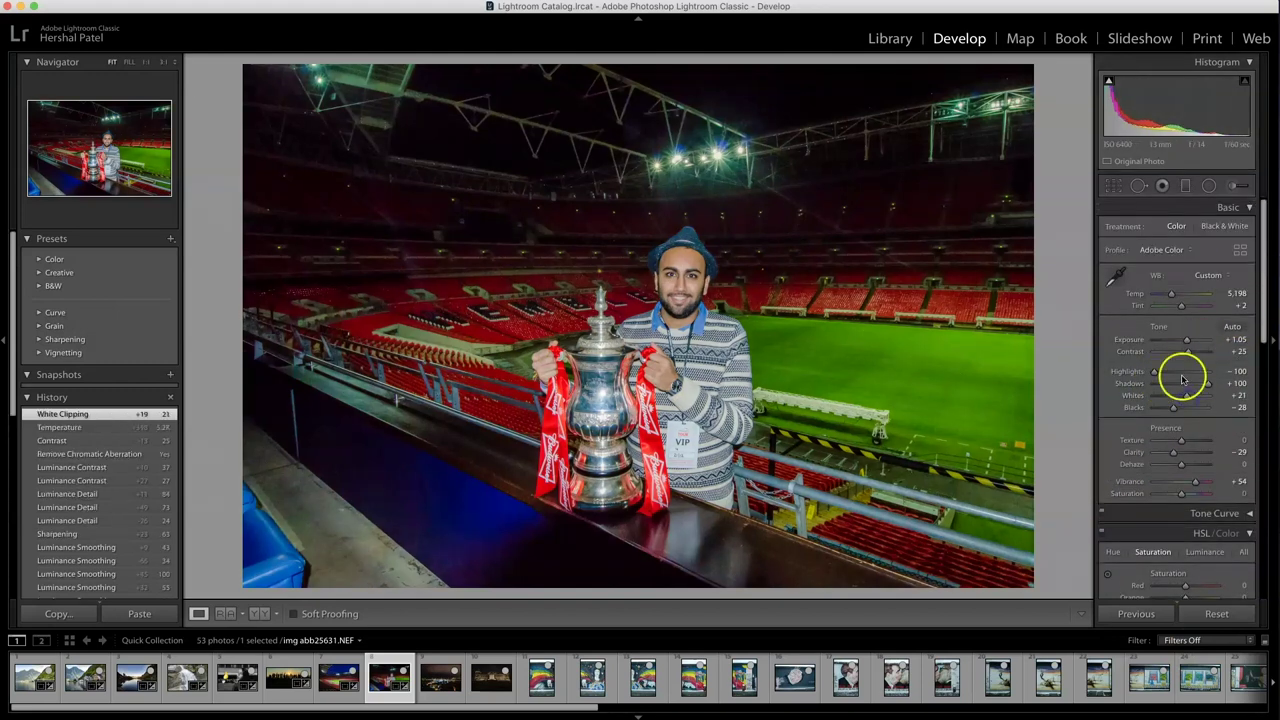
Compare the edited stadium portrait with its unedited original by repeatedly resetting the settings and undoing the reset.
{"action": "left_click", "coordinate": [1215, 615]}
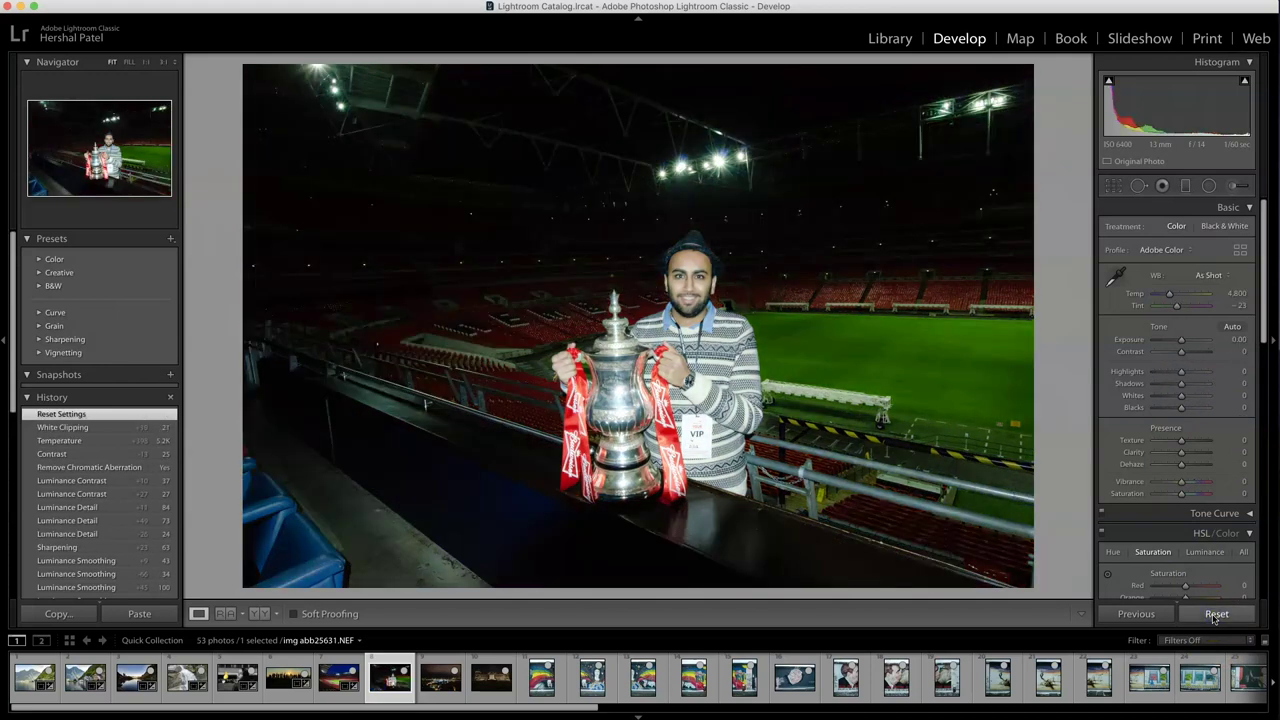
{"action": "key", "text": "super+z"}
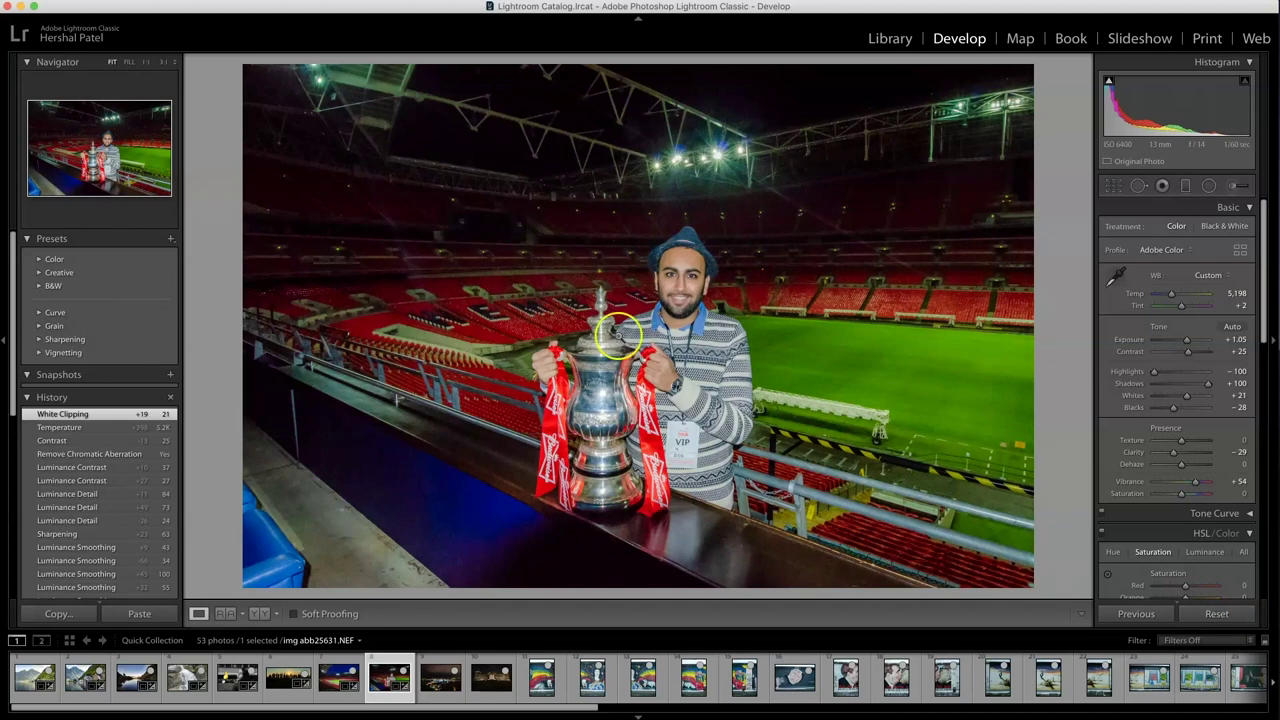
{"action": "left_click", "coordinate": [734, 380]}
{"action": "left_click", "coordinate": [749, 413]}
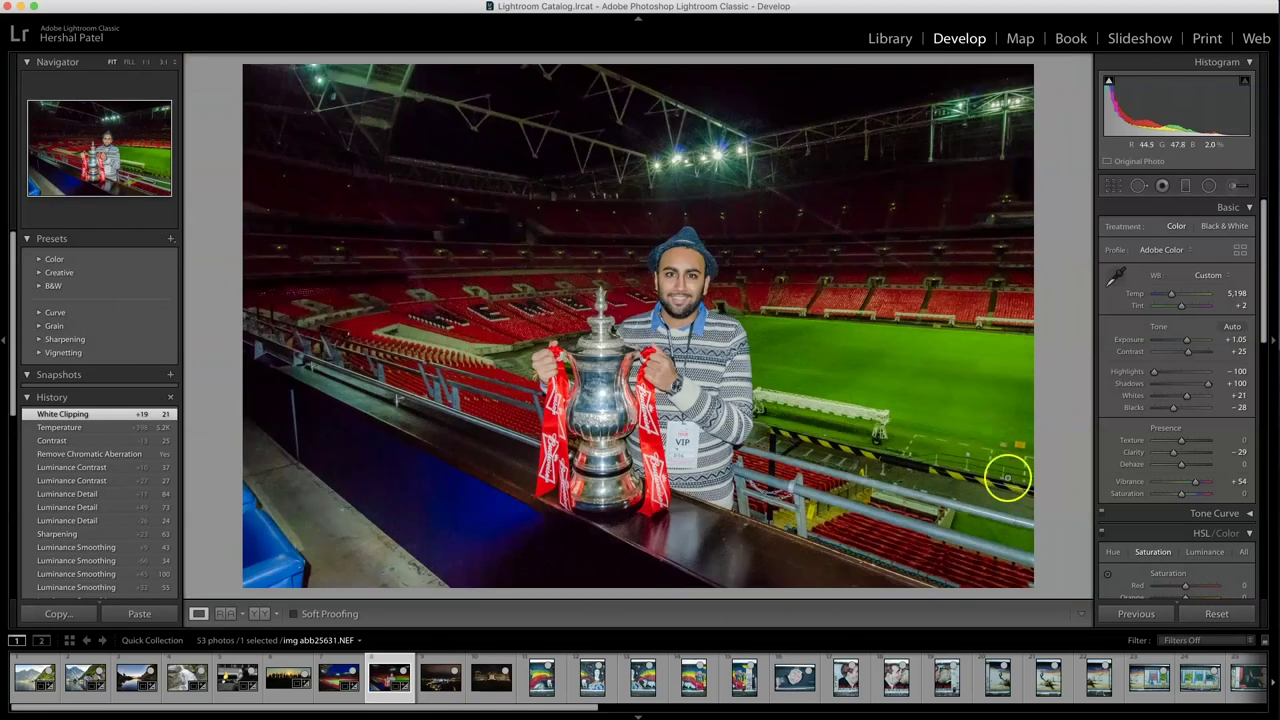
{"action": "left_click", "coordinate": [1216, 613]}
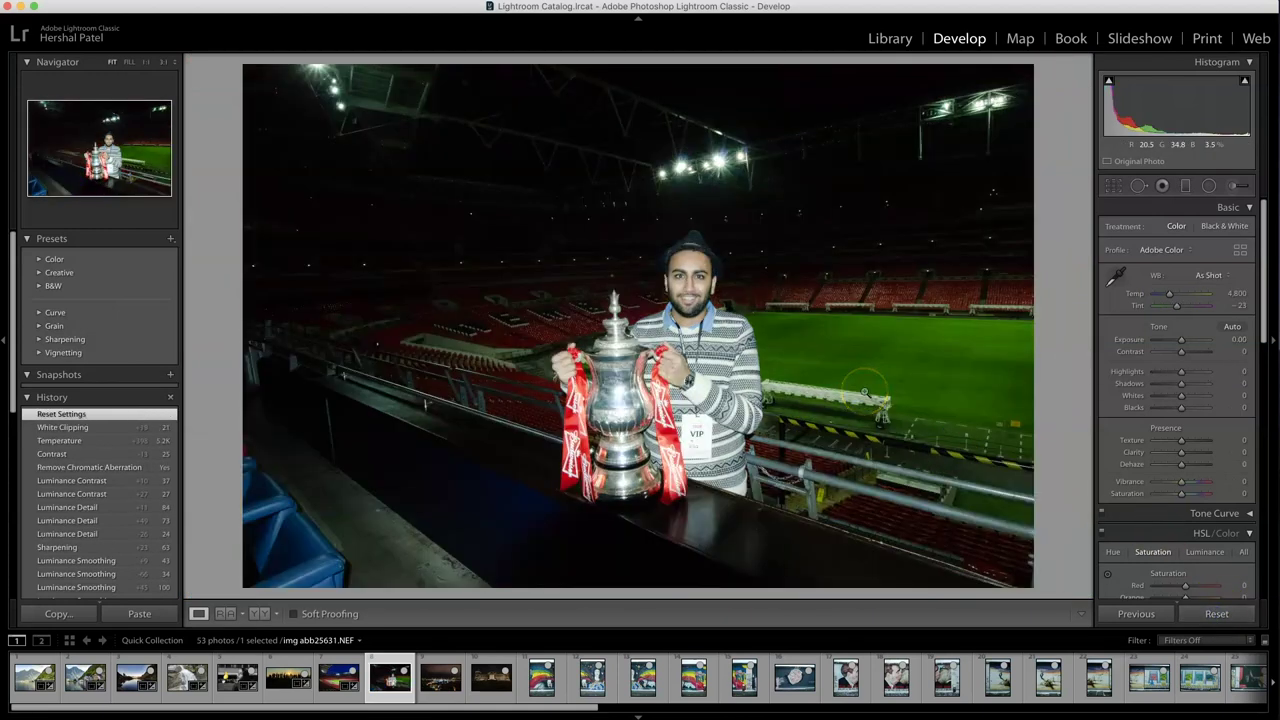
{"action": "key", "text": "super+z"}
{"action": "left_click", "coordinate": [1225, 612]}
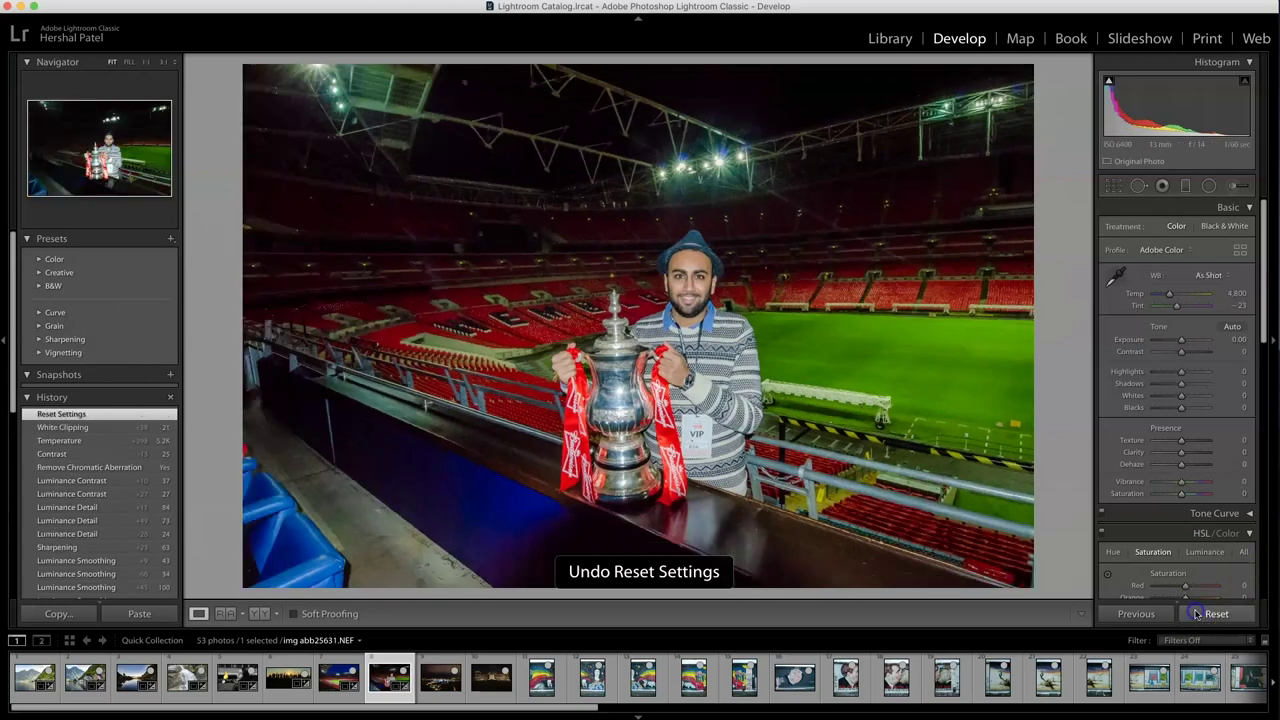
{"action": "key", "text": "super+z"}
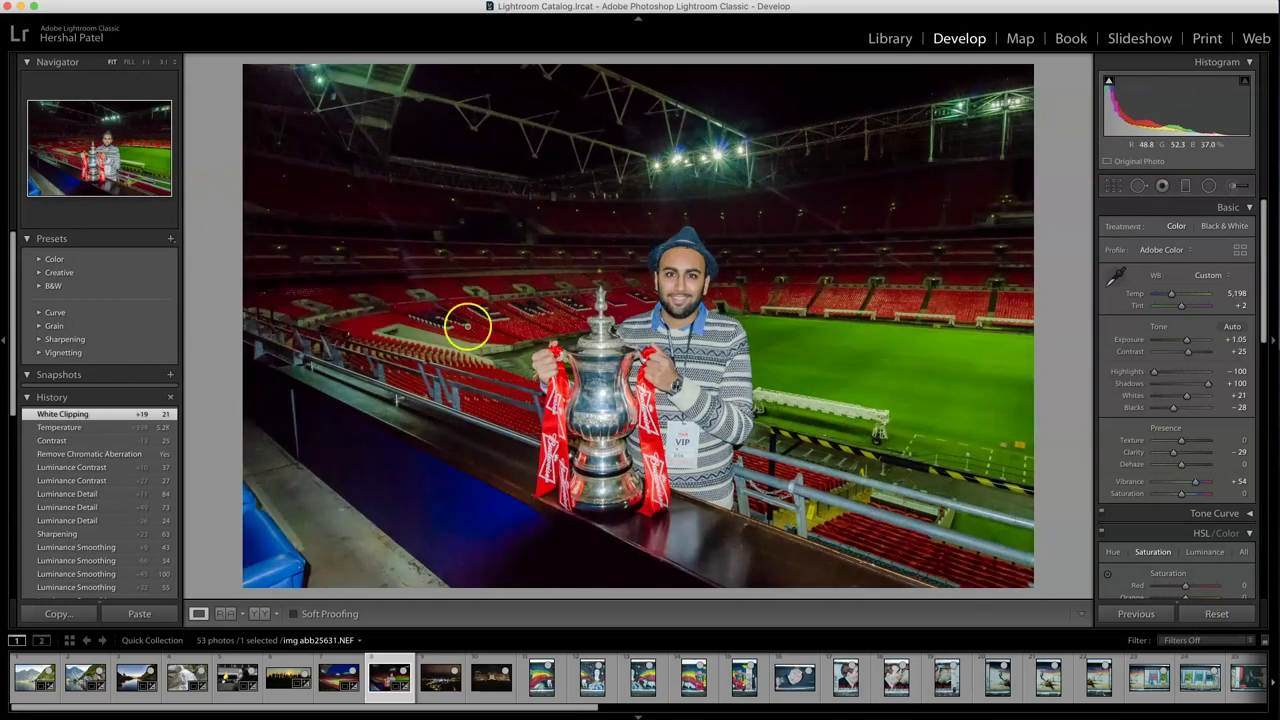
{"action": "left_click", "coordinate": [1230, 614]}
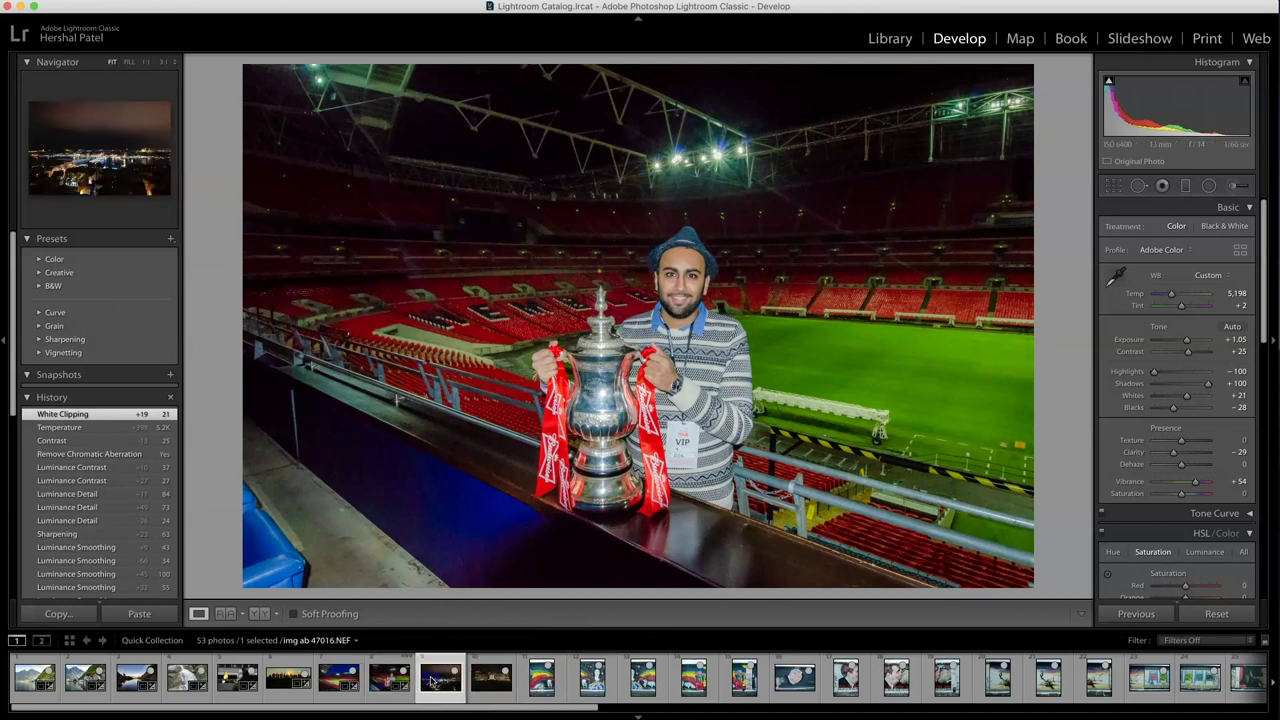
Open the night cityscape photo img ab 47016.NEF and inspect the bridge and waterfront lights up close.
{"action": "left_click", "coordinate": [435, 679]}
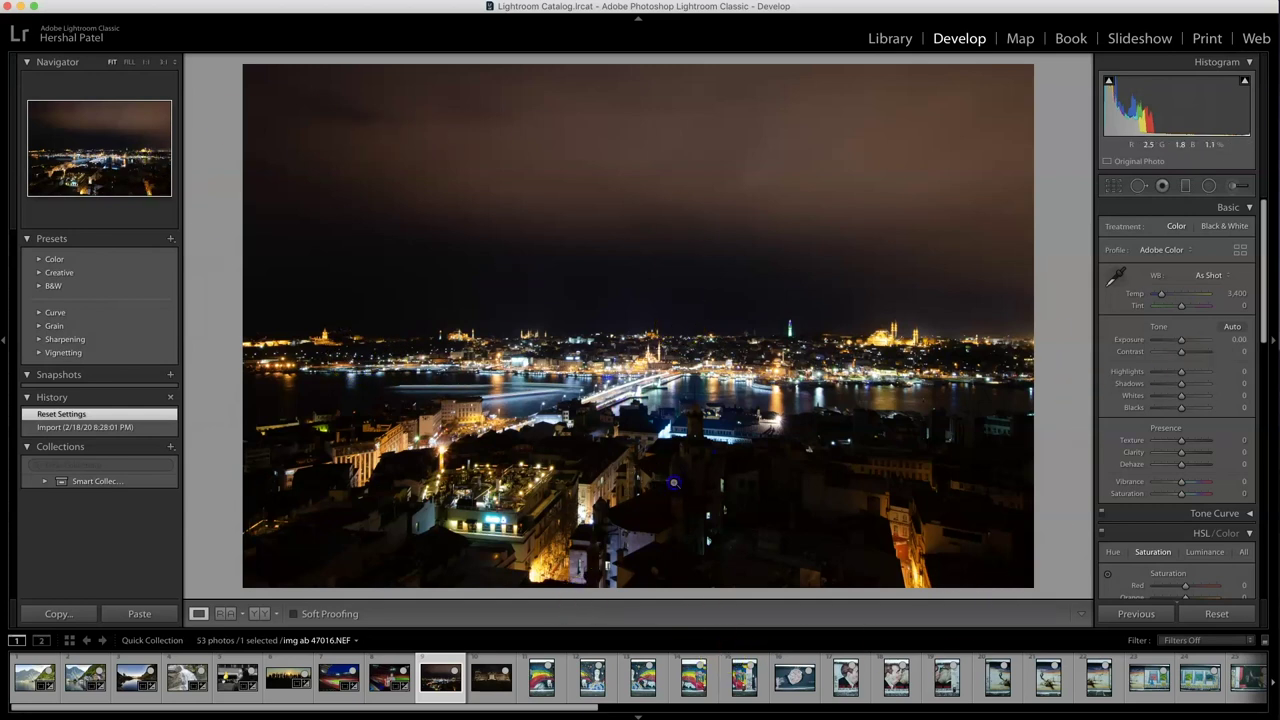
{"action": "left_click", "coordinate": [674, 482]}
{"action": "left_click_drag", "start_coordinate": [571, 223], "coordinate": [698, 348]}
{"action": "left_click", "coordinate": [722, 325]}
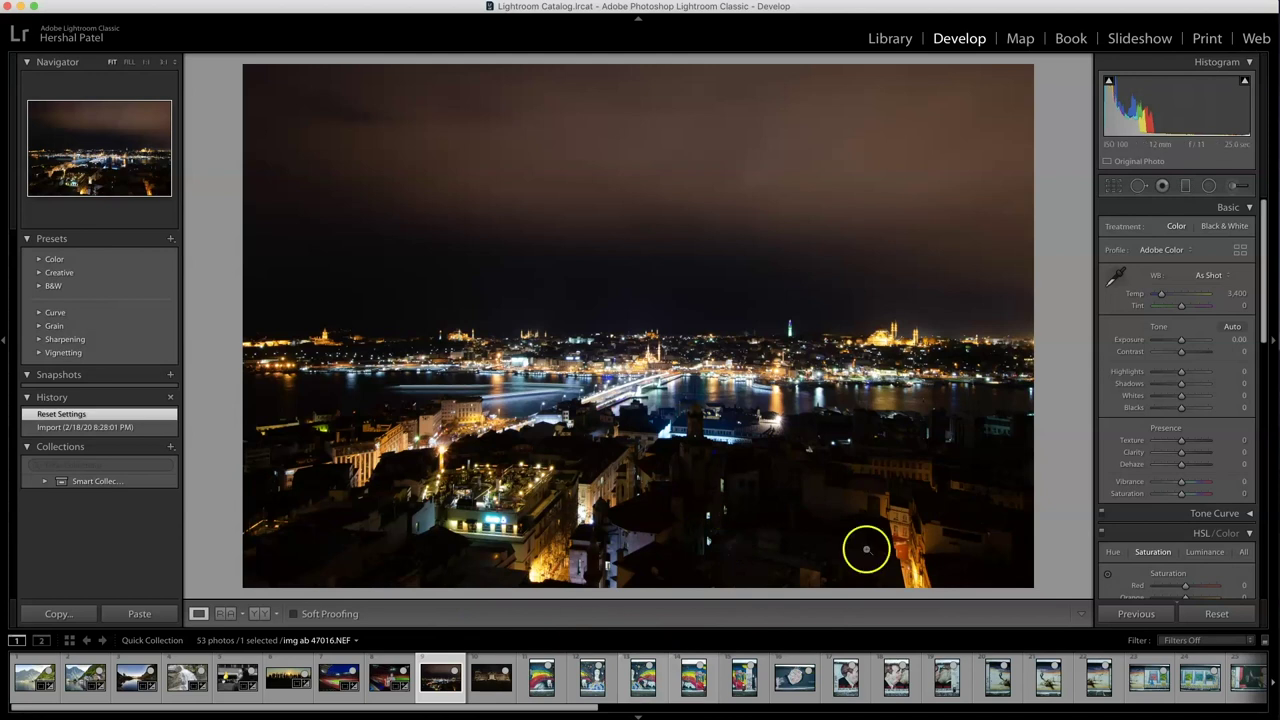
{"action": "left_click", "coordinate": [646, 362]}
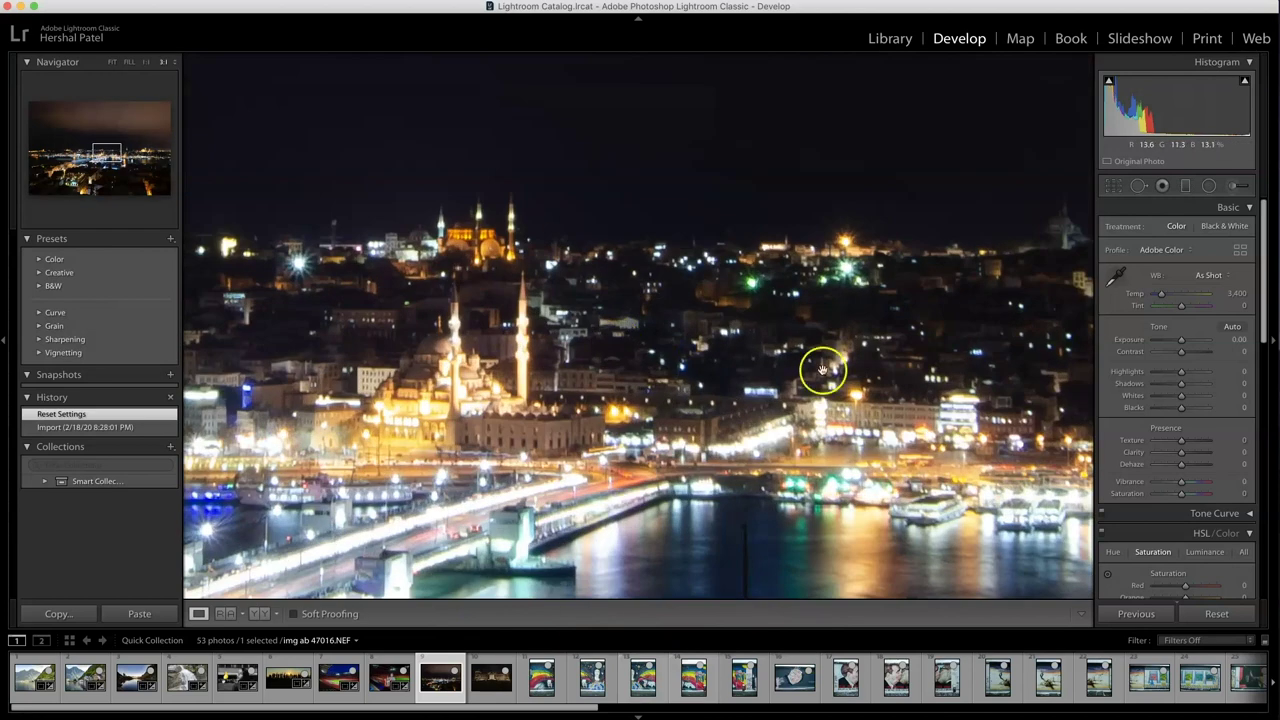
{"action": "left_click_drag", "start_coordinate": [810, 442], "coordinate": [510, 372]}
{"action": "left_click", "coordinate": [862, 363]}
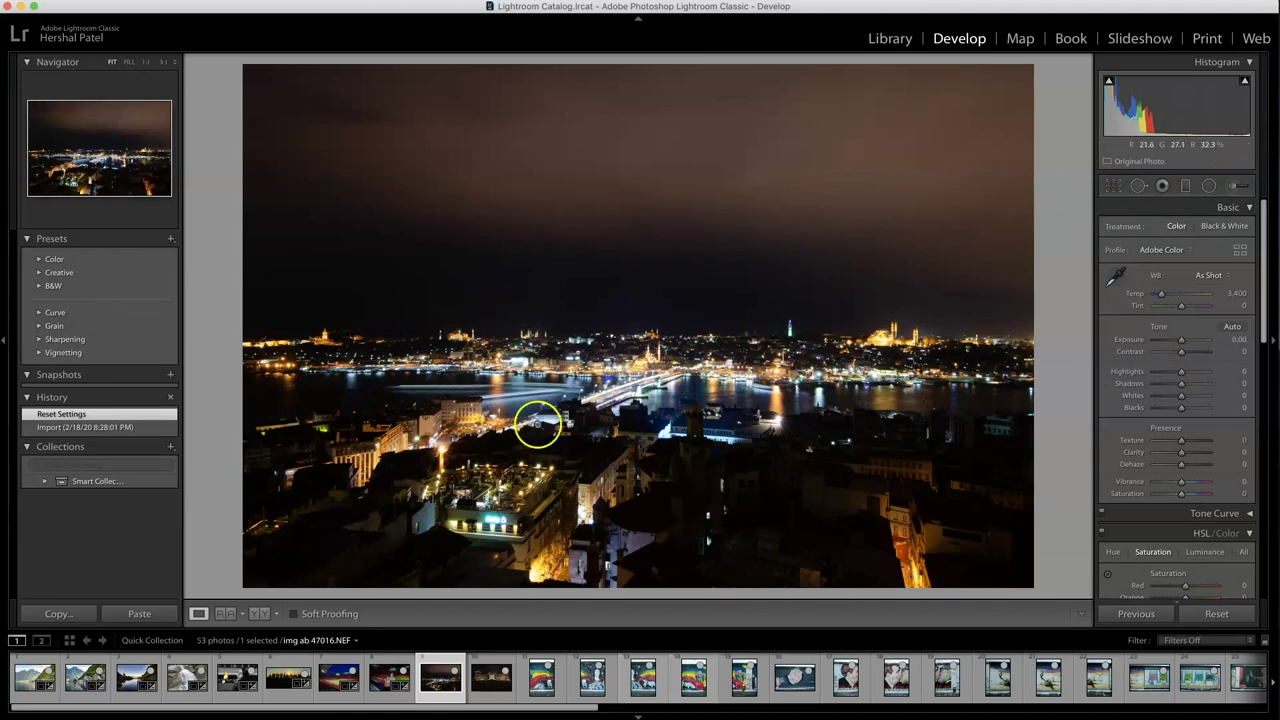
Examine the city skyline up close, from the lit mosques across to the green tower and beyond.
{"action": "left_click", "coordinate": [470, 342]}
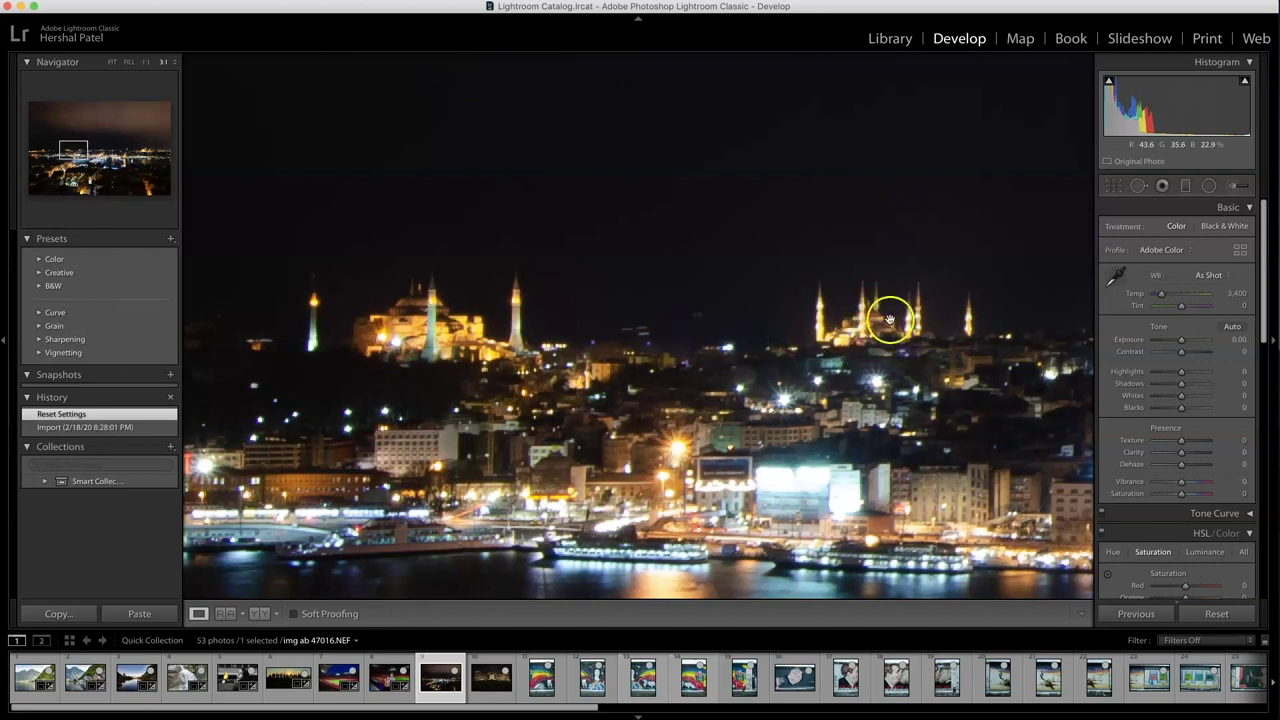
{"action": "left_click_drag", "start_coordinate": [934, 371], "coordinate": [591, 368]}
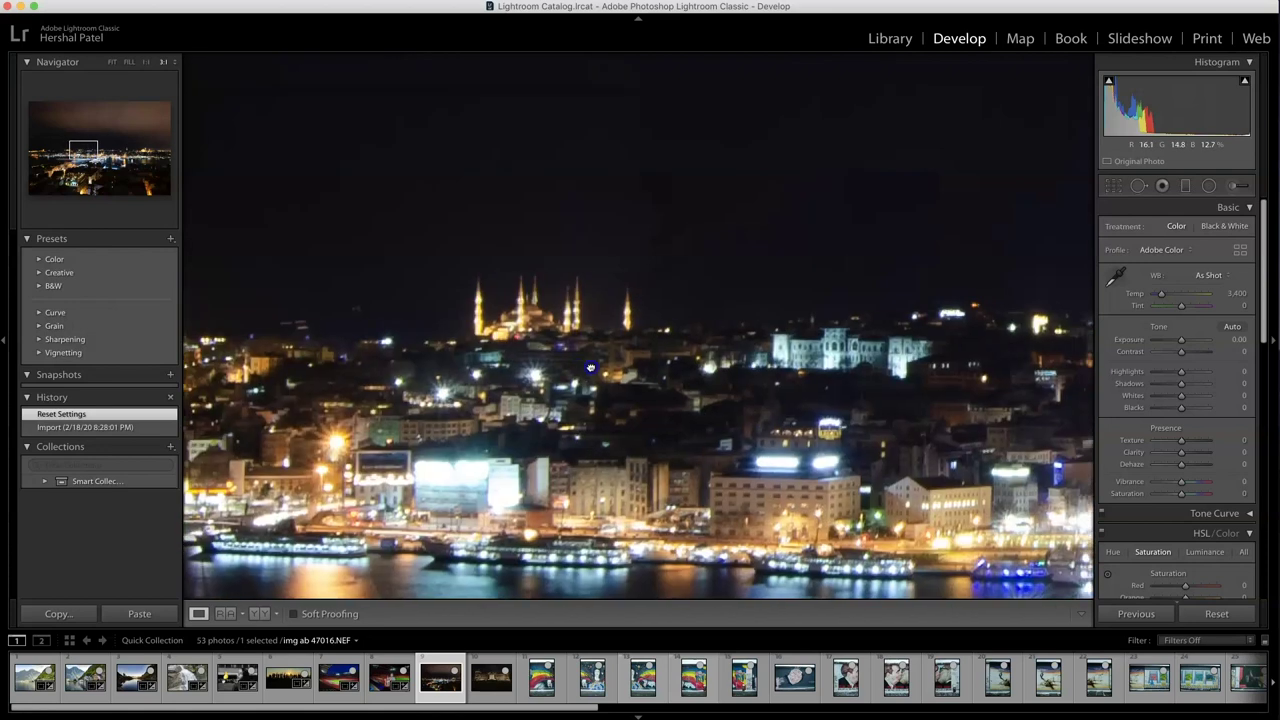
{"action": "left_click_drag", "start_coordinate": [996, 370], "coordinate": [571, 390]}
{"action": "left_click_drag", "start_coordinate": [827, 372], "coordinate": [626, 369]}
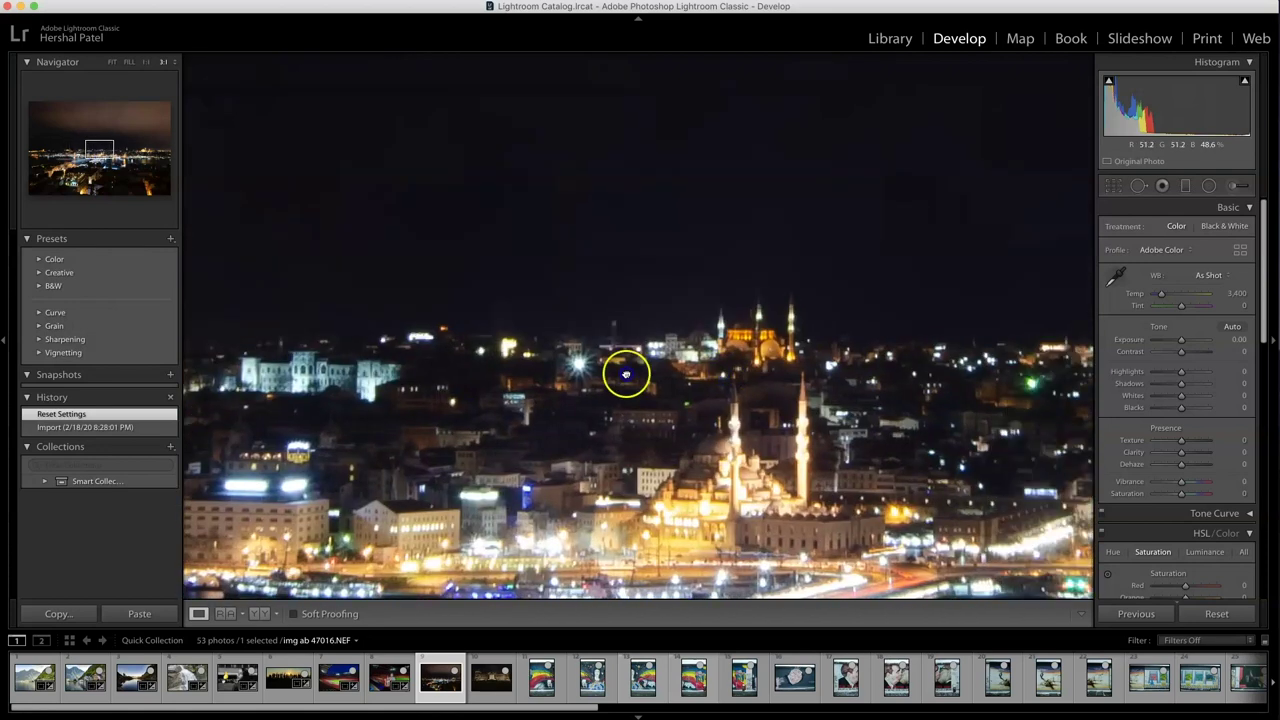
{"action": "left_click", "coordinate": [712, 368]}
{"action": "left_click", "coordinate": [714, 329]}
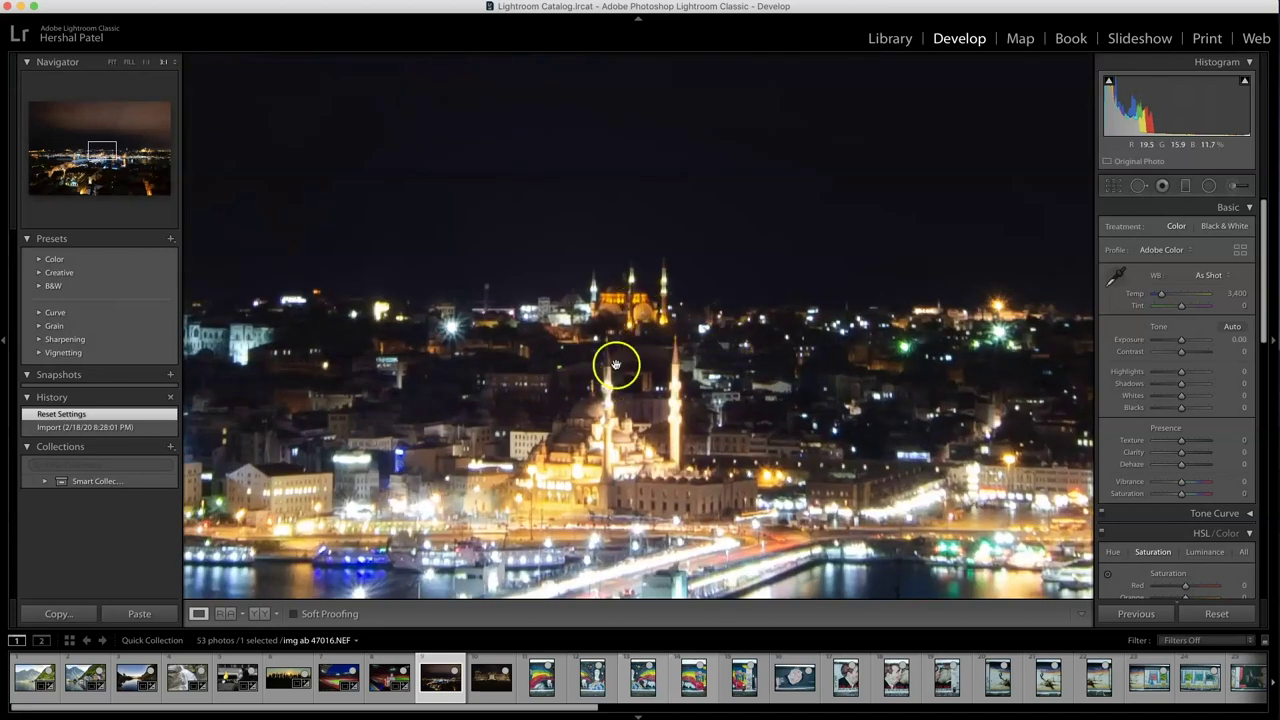
{"action": "left_click_drag", "start_coordinate": [870, 398], "coordinate": [380, 394]}
{"action": "left_click_drag", "start_coordinate": [811, 394], "coordinate": [330, 390]}
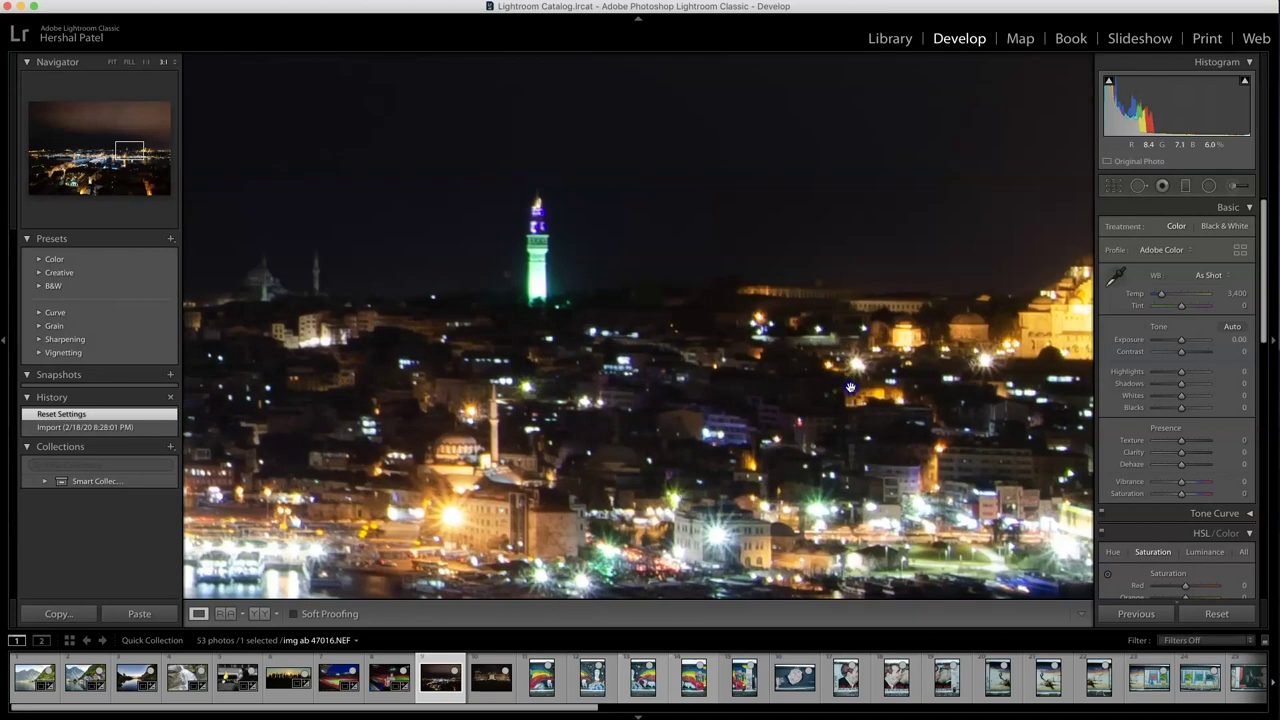
{"action": "left_click_drag", "start_coordinate": [850, 387], "coordinate": [588, 374]}
{"action": "left_click_drag", "start_coordinate": [846, 378], "coordinate": [326, 380]}
{"action": "left_click_drag", "start_coordinate": [677, 406], "coordinate": [521, 403]}
{"action": "key", "text": "super+minus"}
{"action": "key", "text": "super+minus"}
{"action": "key", "text": "super+minus"}
{"action": "key", "text": "super+minus"}
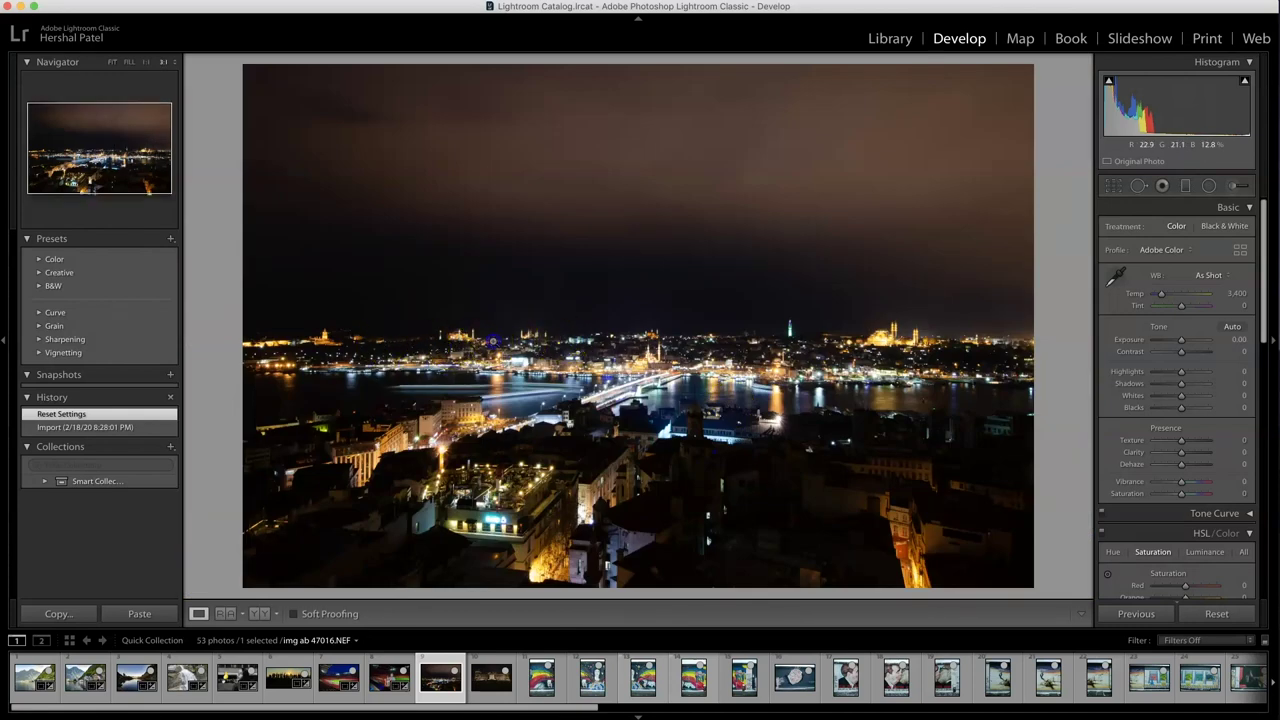
Examine the two lit mosques and the area below them in another close-up.
{"action": "left_click", "coordinate": [490, 344]}
{"action": "left_click_drag", "start_coordinate": [515, 340], "coordinate": [693, 413]}
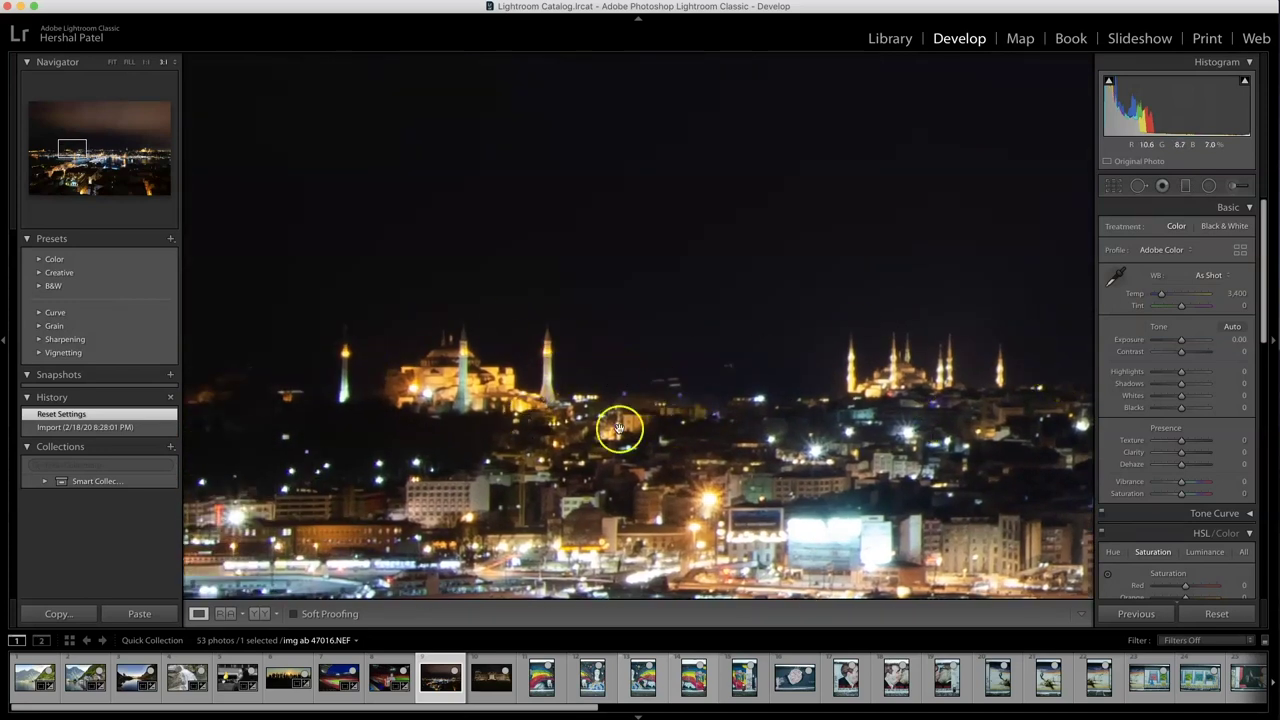
{"action": "left_click_drag", "start_coordinate": [866, 432], "coordinate": [712, 258]}
{"action": "left_click", "coordinate": [735, 259]}
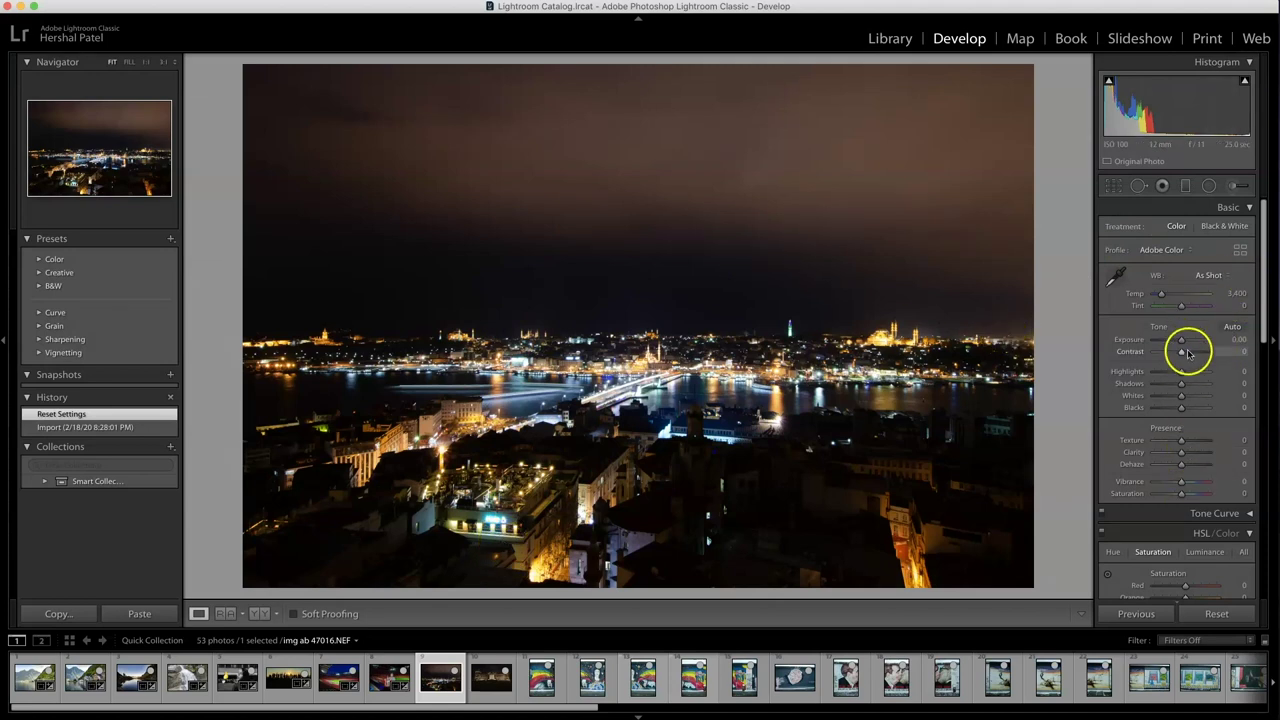
Try Highlights -100, Shadows +100, Vibrance +53 and Temp 2,355 on the cityscape, and reset all its settings.
{"action": "left_click_drag", "start_coordinate": [1180, 376], "coordinate": [1060, 374]}
{"action": "left_click_drag", "start_coordinate": [1171, 386], "coordinate": [1215, 386]}
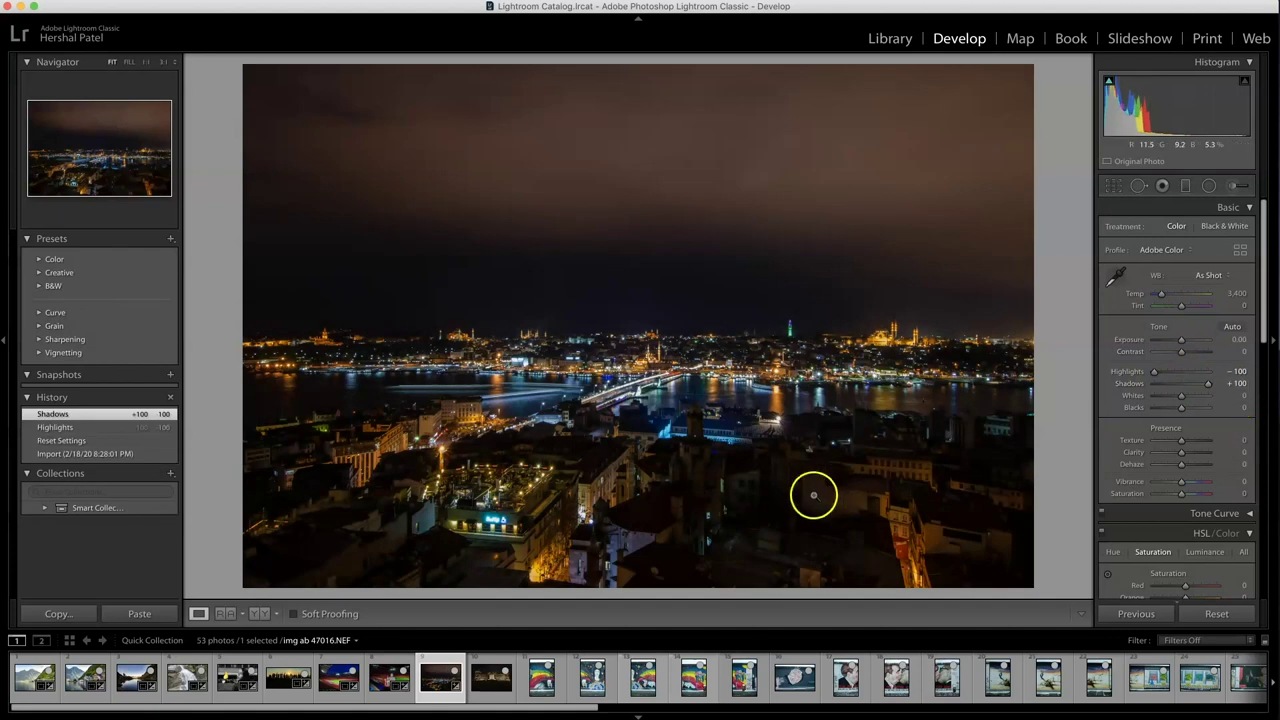
{"action": "left_click", "coordinate": [1196, 483]}
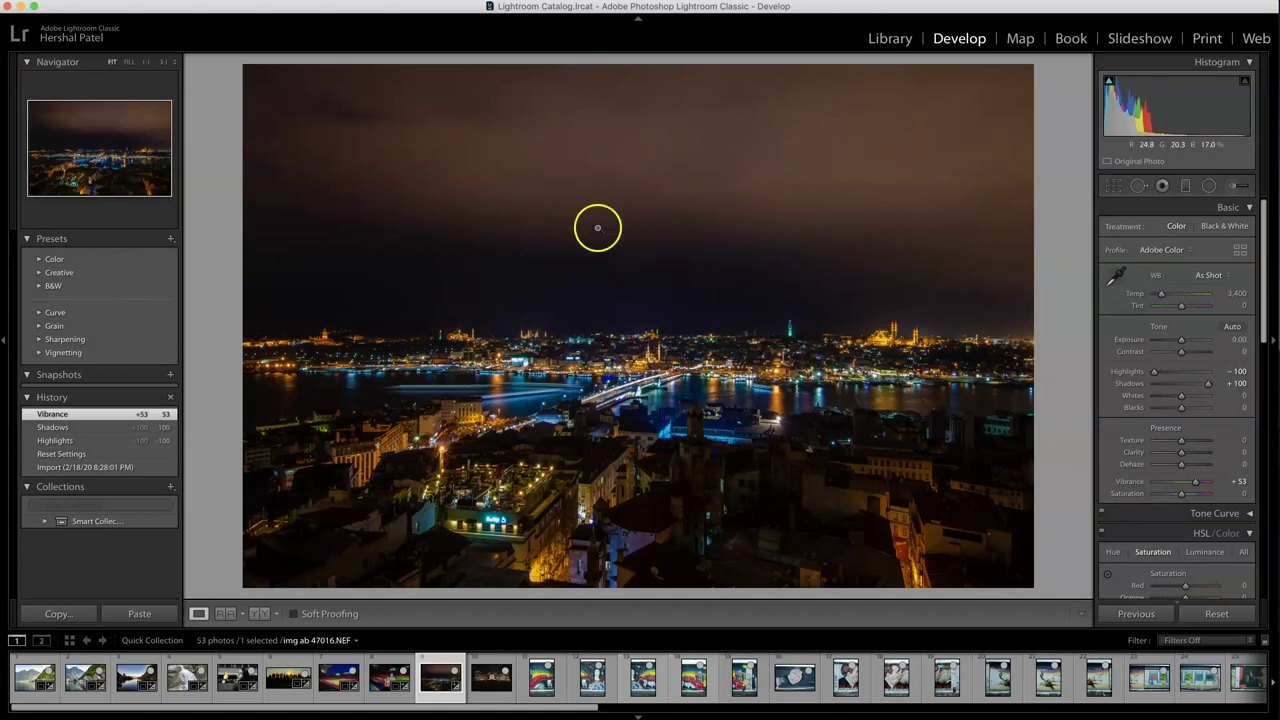
{"action": "left_click_drag", "start_coordinate": [1158, 294], "coordinate": [1159, 297]}
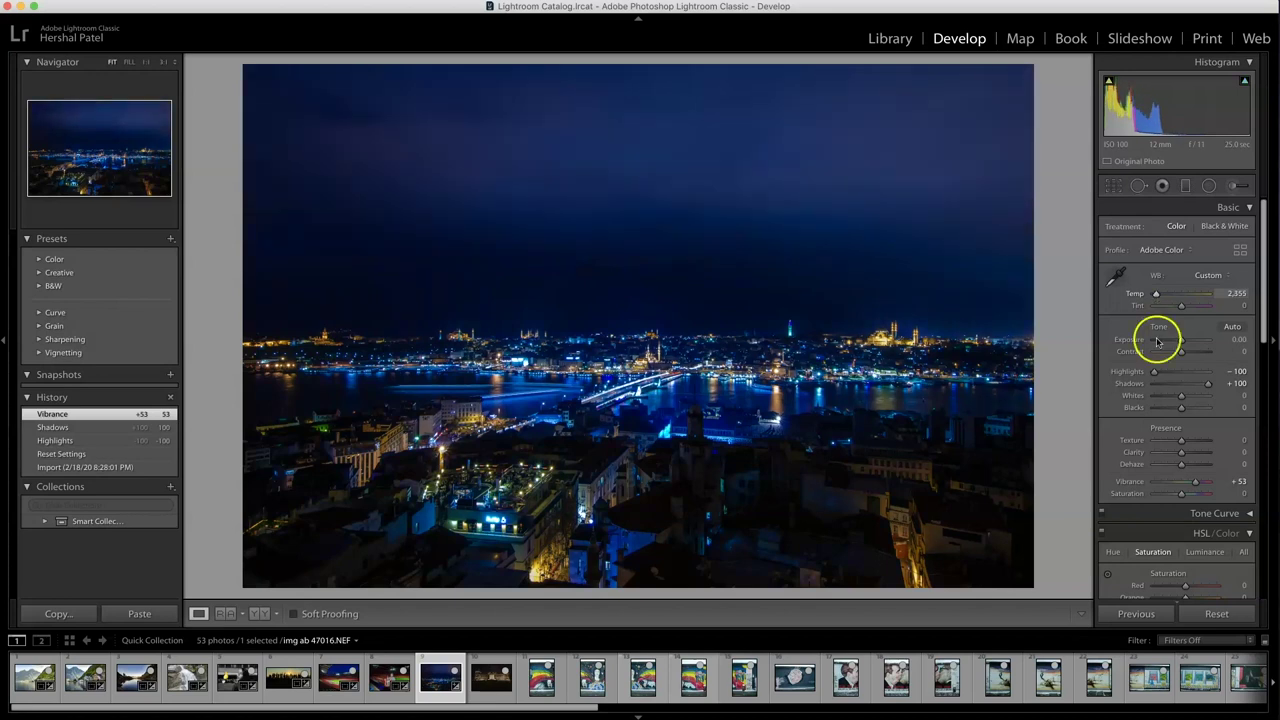
{"action": "left_click", "coordinate": [1218, 614]}
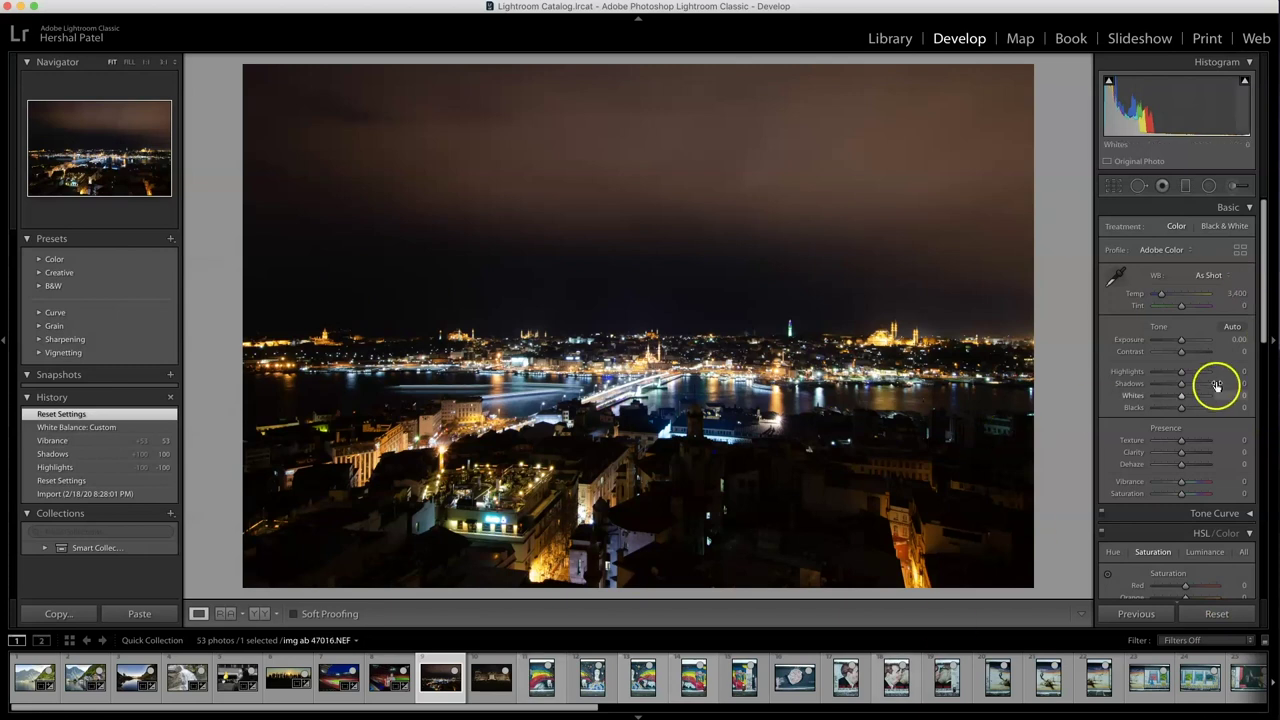
Set the cityscape's Highlights to -100, Shadows to +100 and white balance Temp to 2,598.
{"action": "left_click_drag", "start_coordinate": [1181, 374], "coordinate": [1235, 384]}
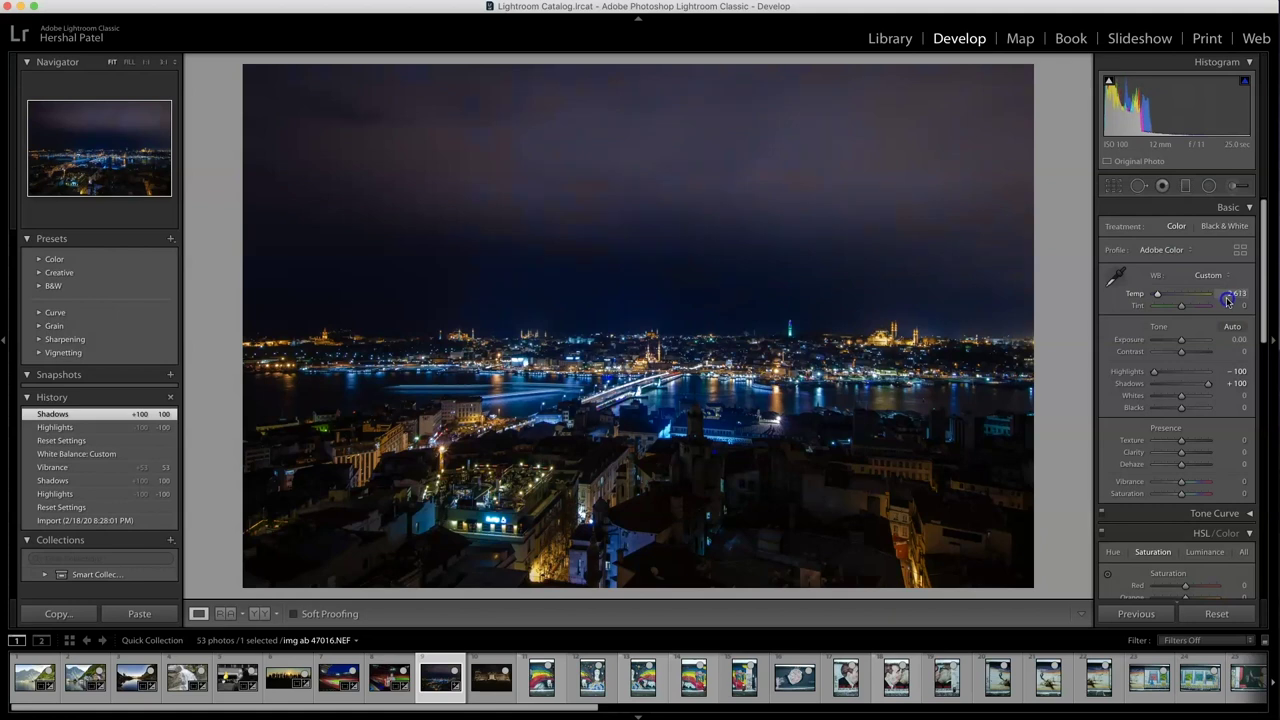
{"action": "key", "text": "Return"}
Examine the bridge, boat light trails and harbour reflections up close in the cooler version.
{"action": "left_click", "coordinate": [662, 378]}
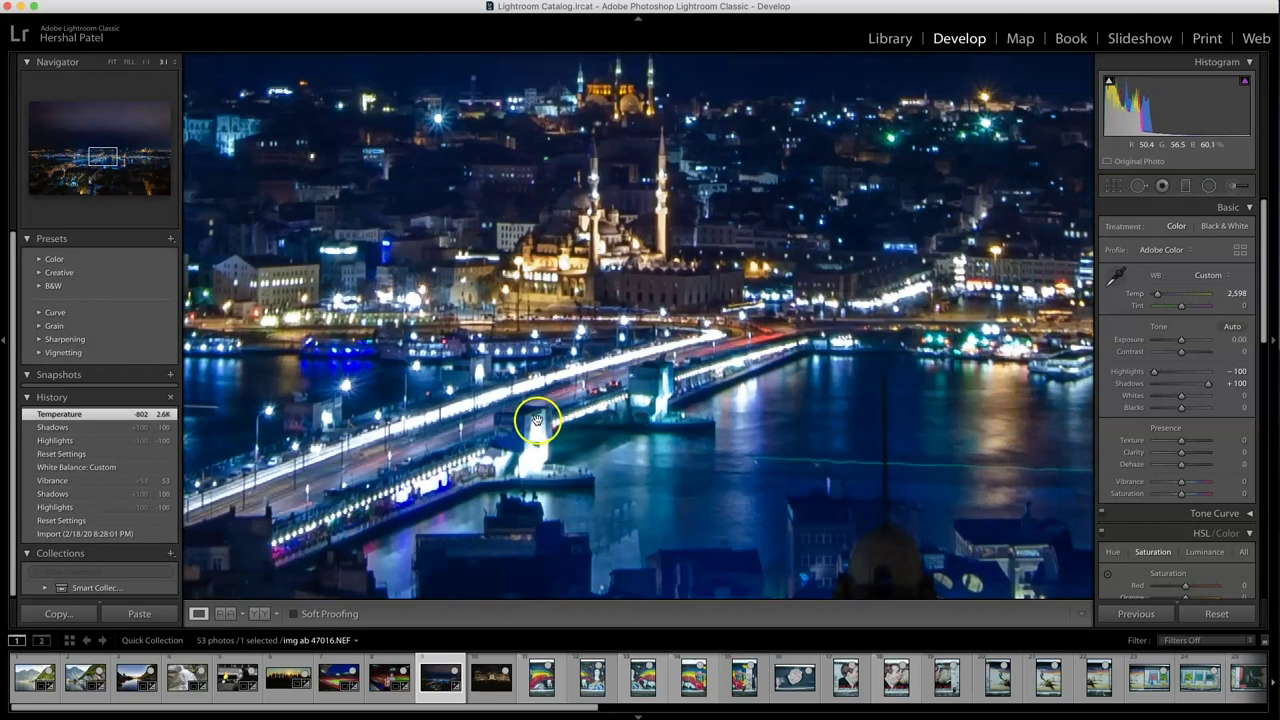
{"action": "left_click_drag", "start_coordinate": [543, 427], "coordinate": [807, 231]}
{"action": "left_click_drag", "start_coordinate": [825, 127], "coordinate": [848, 170]}
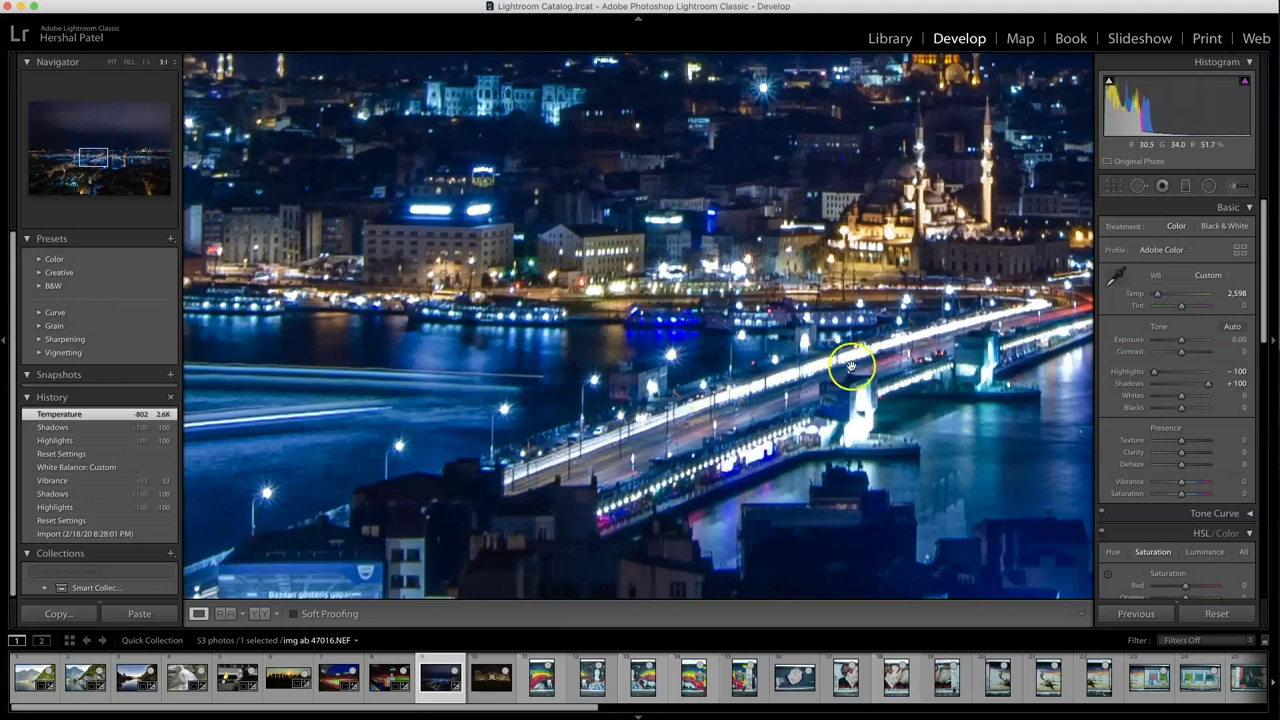
{"action": "left_click_drag", "start_coordinate": [453, 390], "coordinate": [1100, 360]}
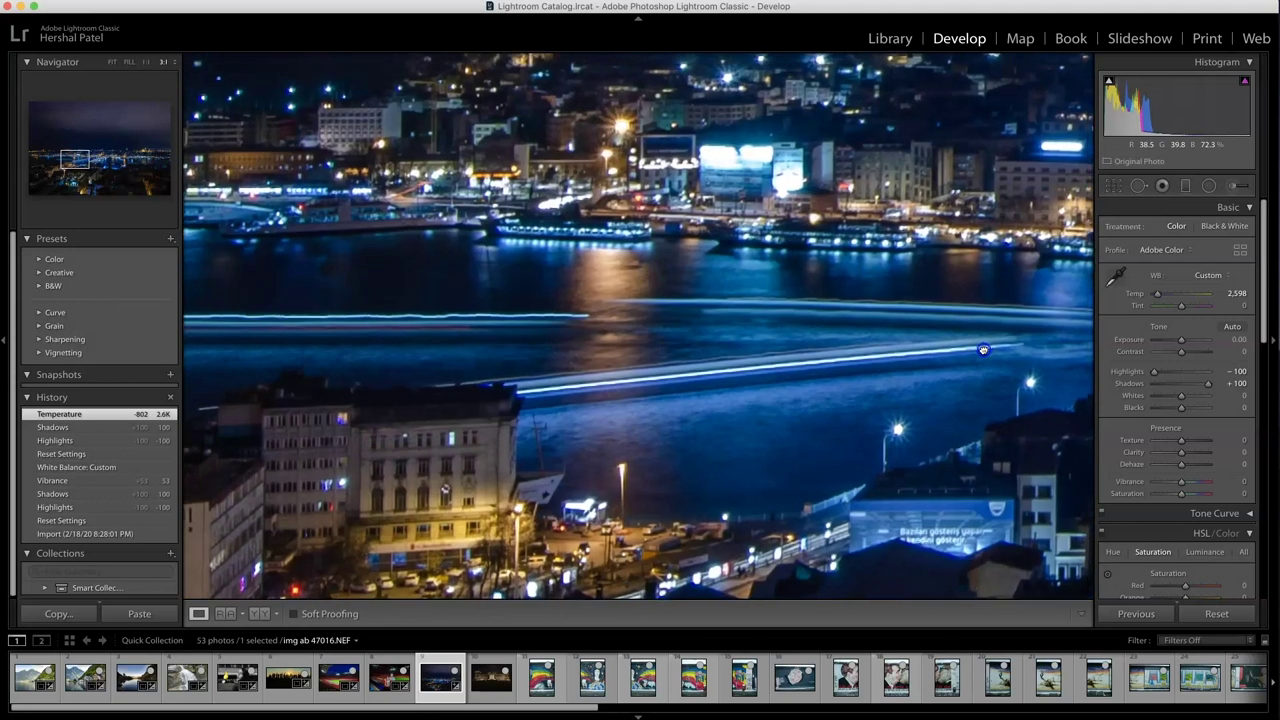
{"action": "left_click_drag", "start_coordinate": [498, 441], "coordinate": [171, 434]}
{"action": "left_click_drag", "start_coordinate": [491, 460], "coordinate": [172, 382]}
{"action": "left_click_drag", "start_coordinate": [736, 404], "coordinate": [126, 346]}
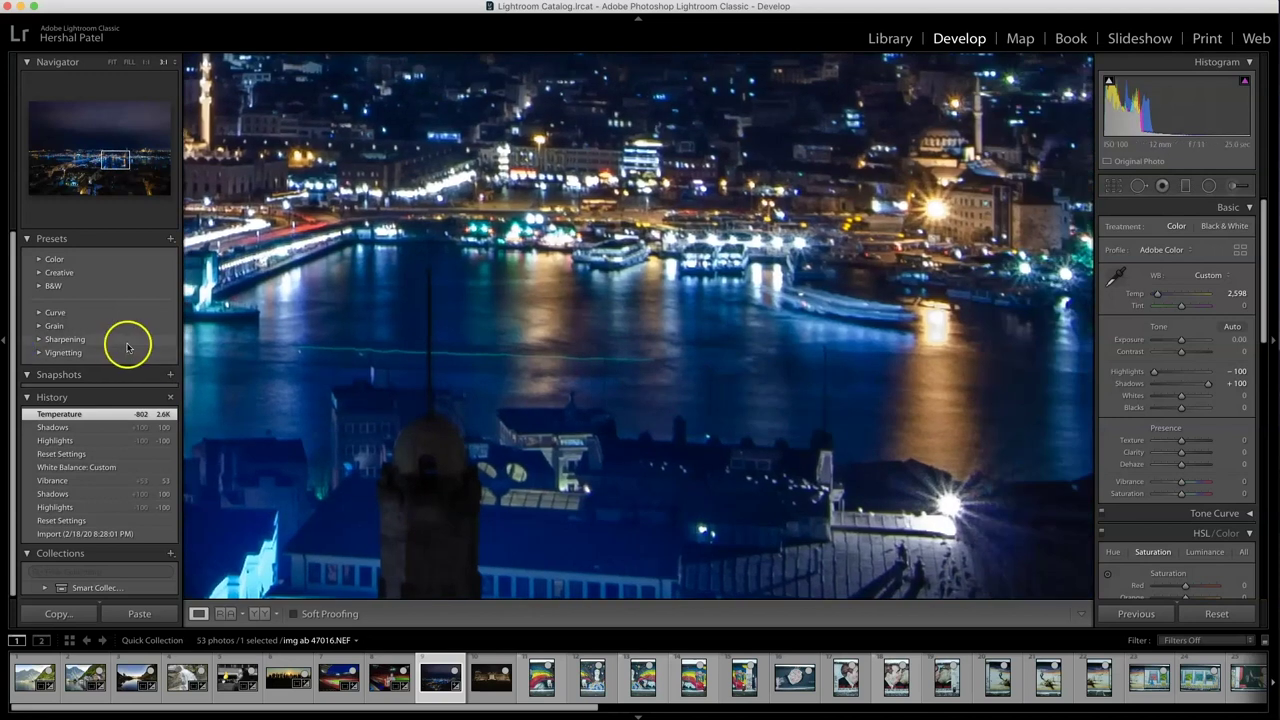
{"action": "left_click", "coordinate": [750, 340]}
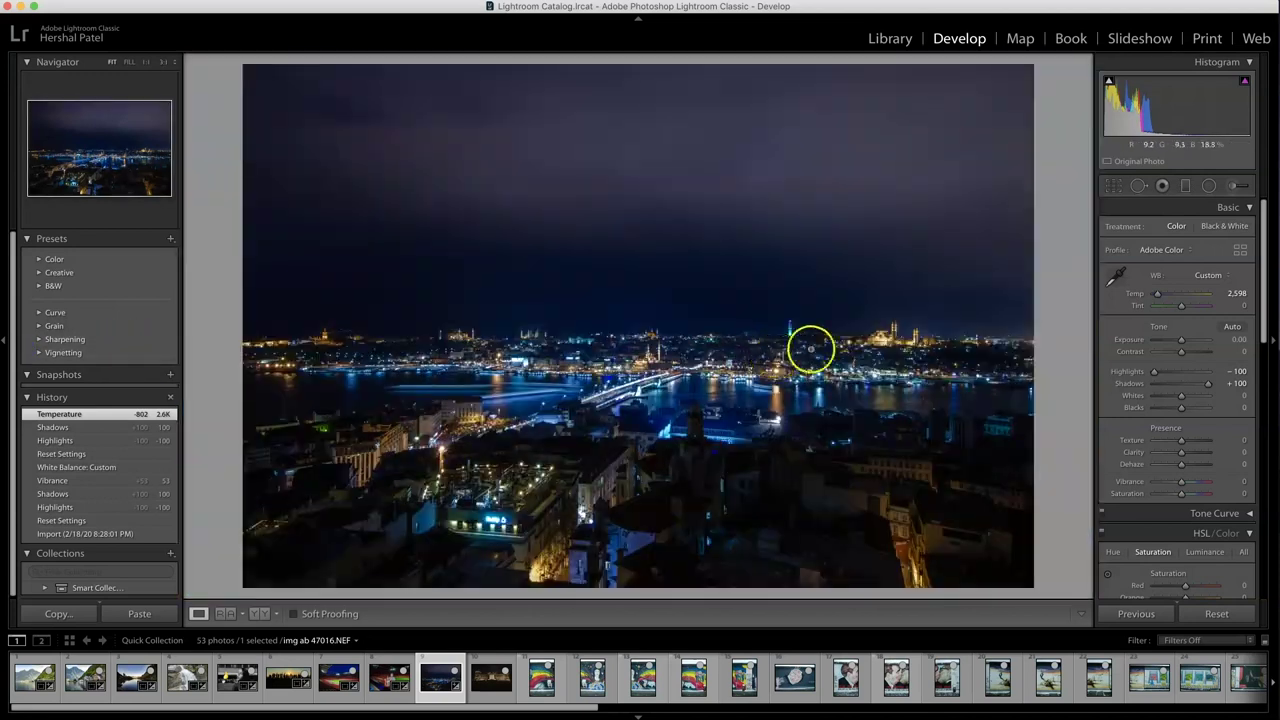
Refine the cityscape's colour with Vibrance +52, Temp 2,832 and Tint +7.
{"action": "left_click", "coordinate": [1196, 484]}
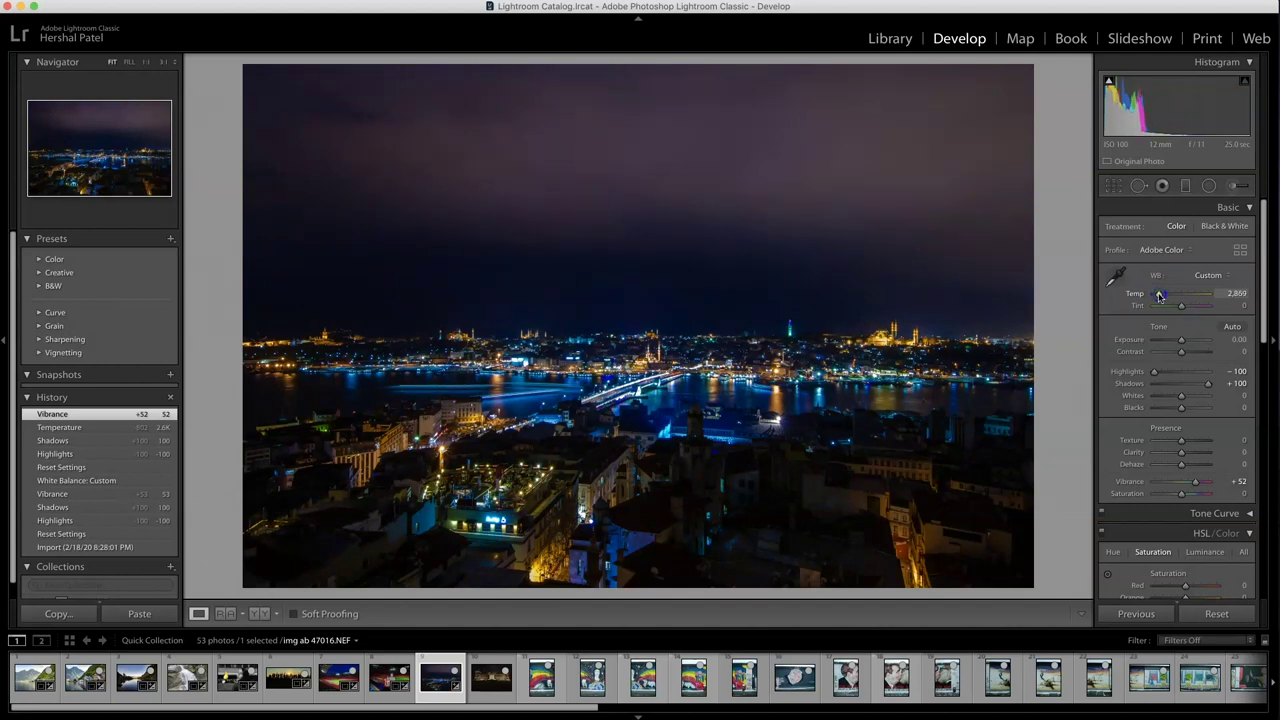
{"action": "left_click_drag", "start_coordinate": [1158, 296], "coordinate": [1159, 297]}
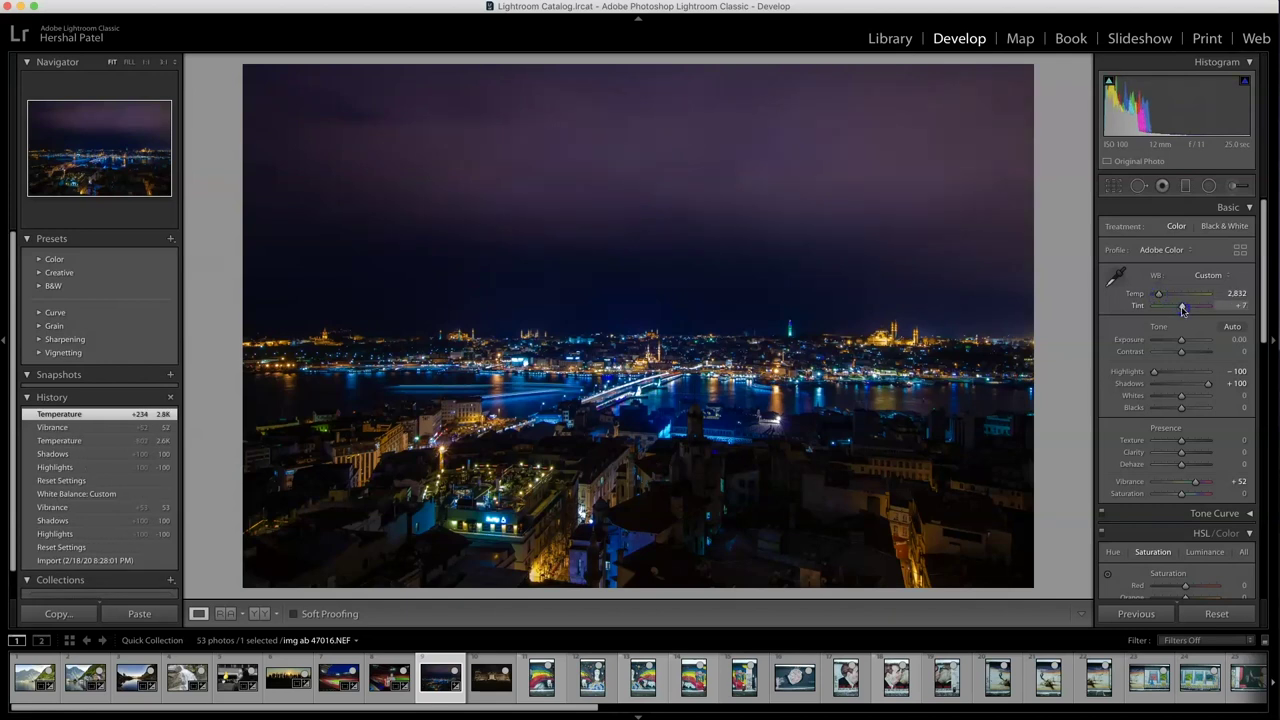
{"action": "left_click_drag", "start_coordinate": [1182, 309], "coordinate": [1182, 309]}
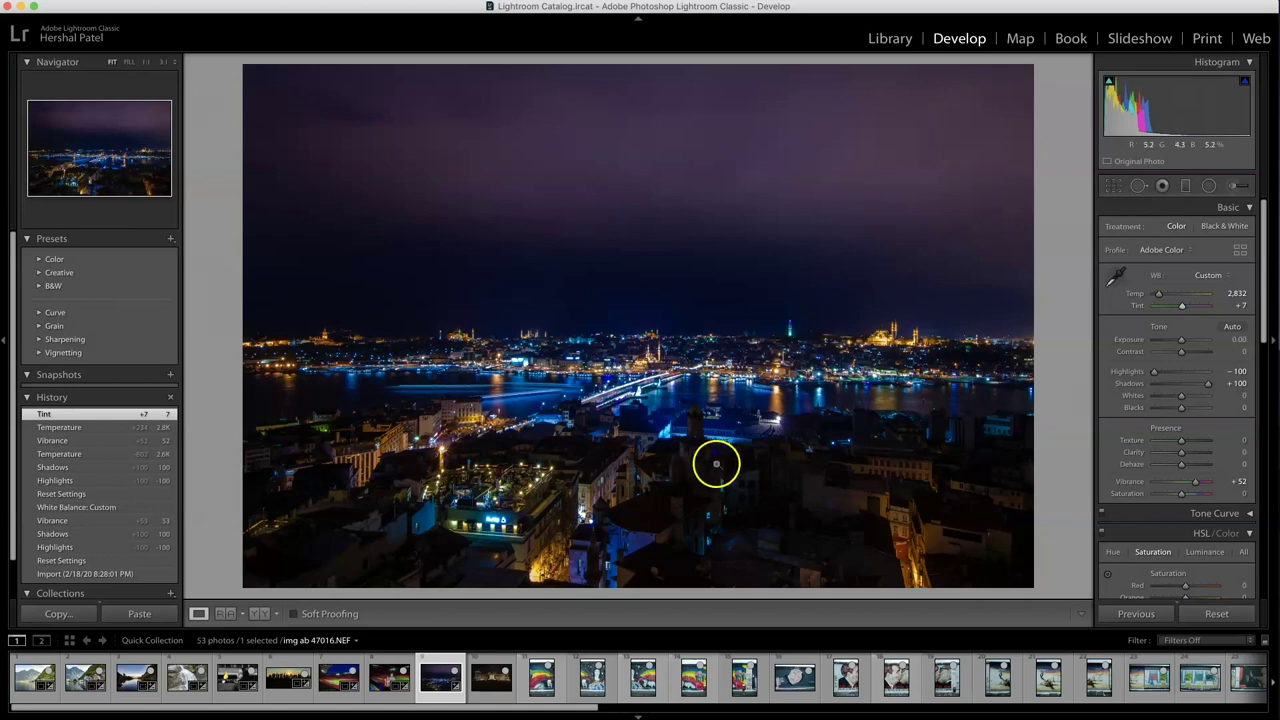
Try Dehaze amounts up to +43 on the cityscape, and set Dehaze back to 0.
{"action": "left_click", "coordinate": [1193, 467]}
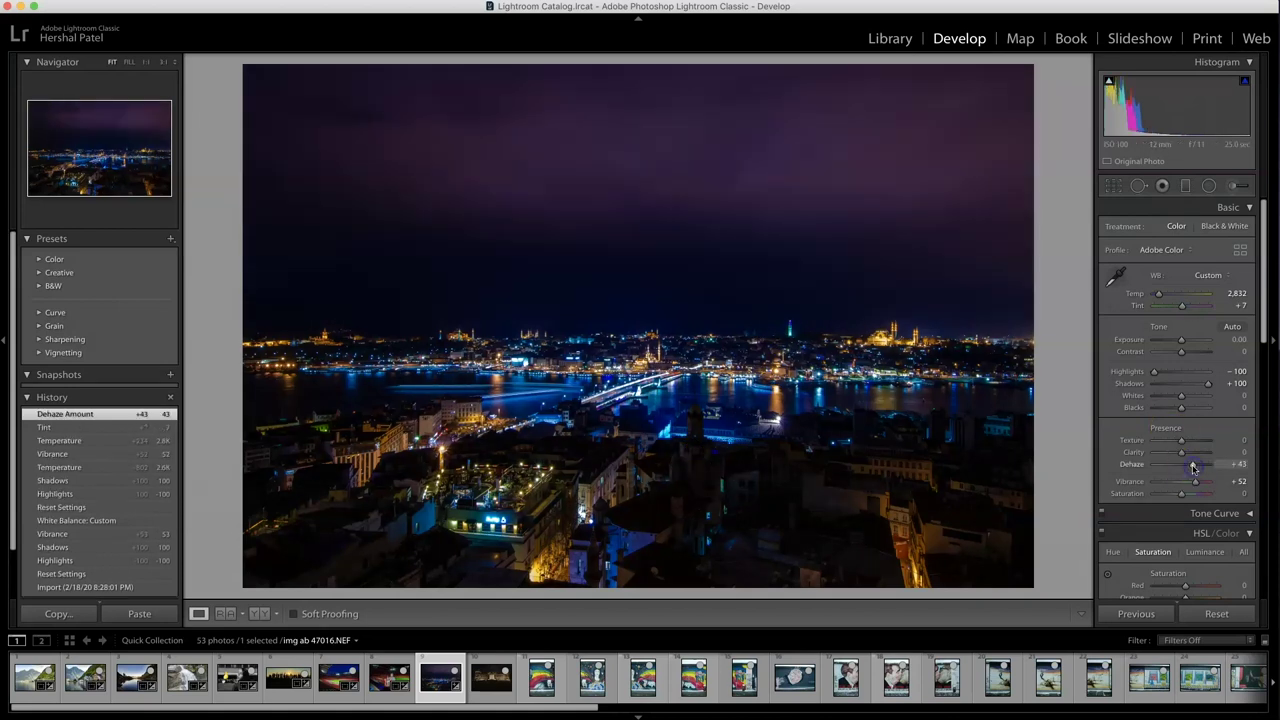
{"action": "left_click_drag", "start_coordinate": [1190, 467], "coordinate": [1188, 467]}
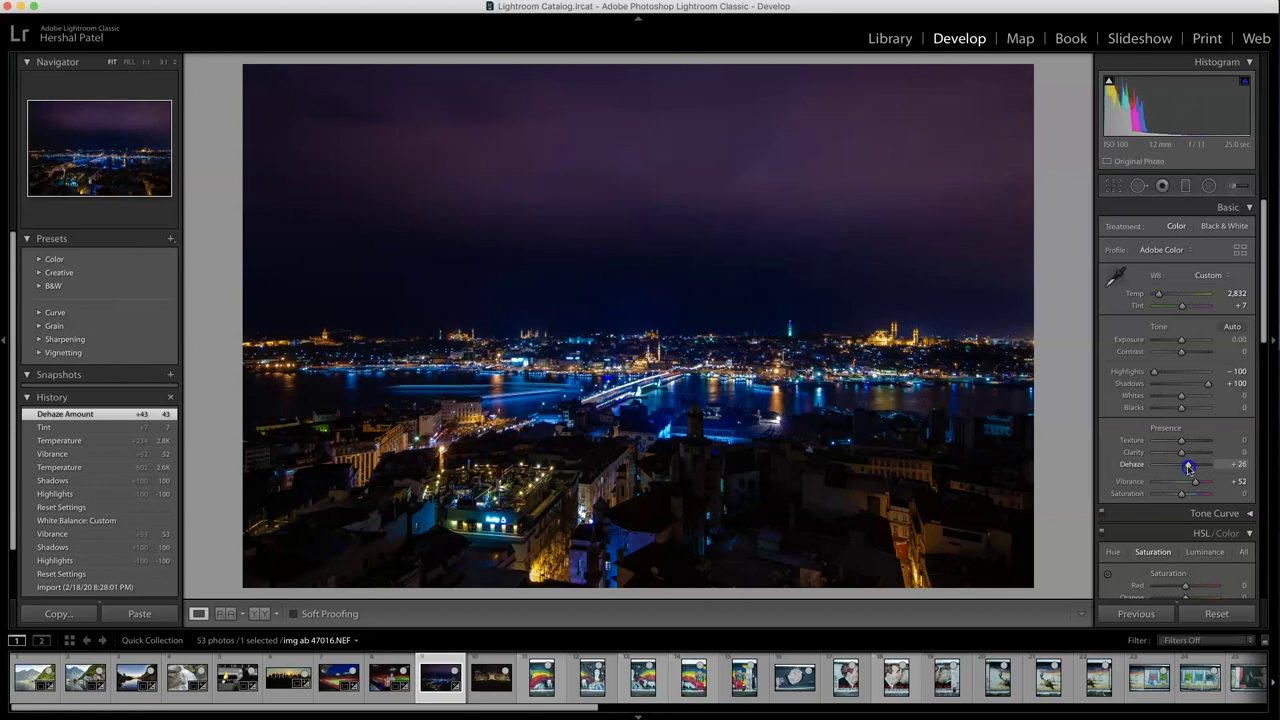
{"action": "left_click", "coordinate": [1240, 466]}
{"action": "type", "text": "0"}
{"action": "key", "text": "Return"}
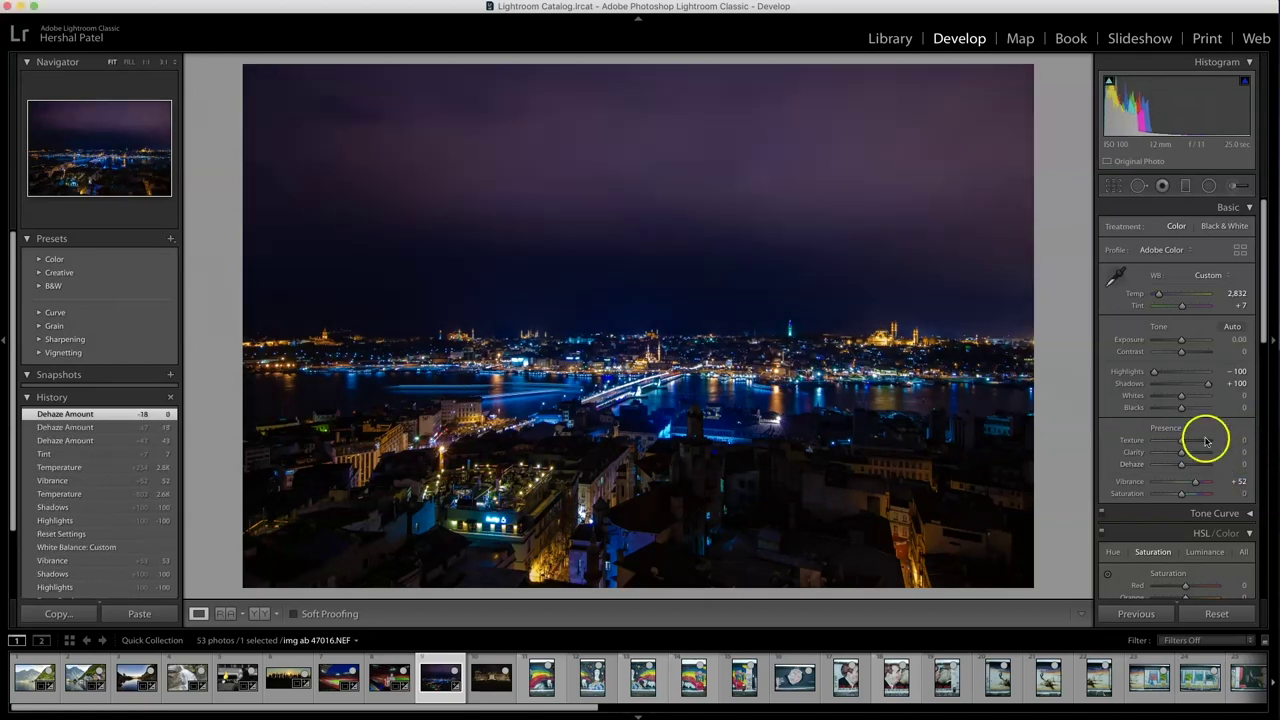
Set the cityscape's Clarity and Texture to +17 each, and check the night sky up close.
{"action": "left_click_drag", "start_coordinate": [1183, 452], "coordinate": [1186, 441]}
{"action": "left_click", "coordinate": [602, 184]}
{"action": "left_click_drag", "start_coordinate": [821, 185], "coordinate": [454, 313]}
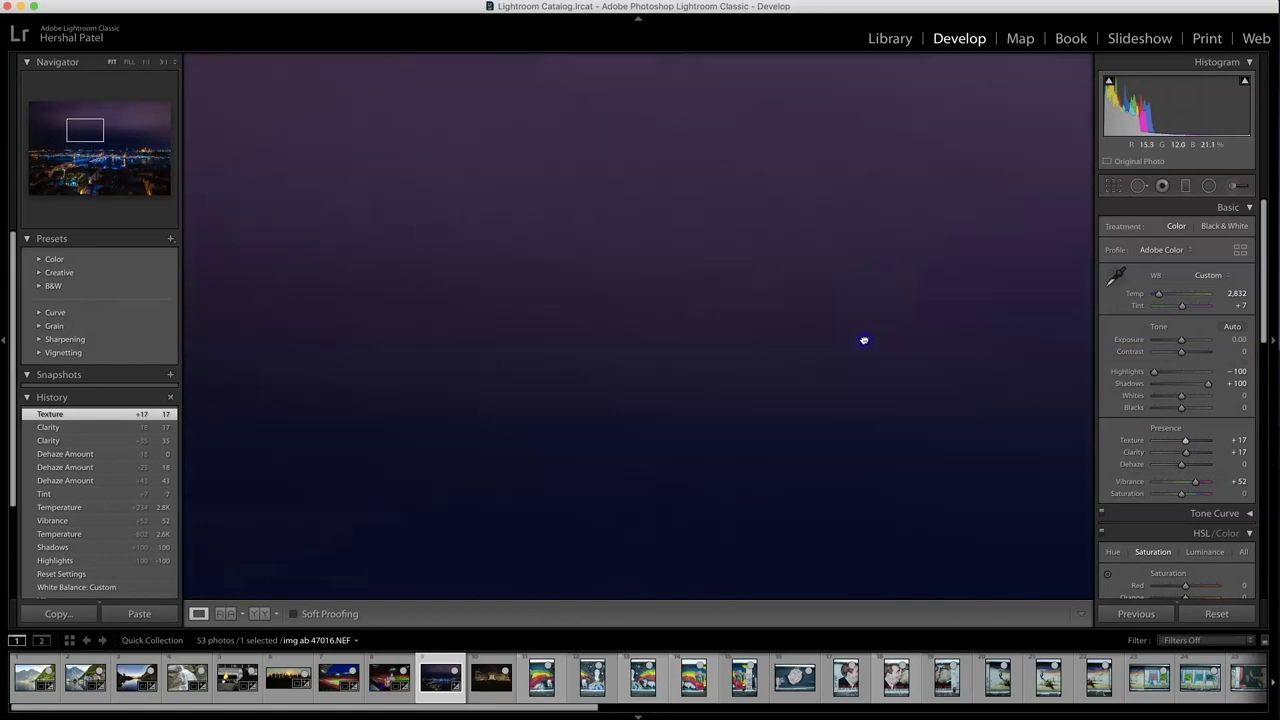
{"action": "left_click", "coordinate": [863, 340]}
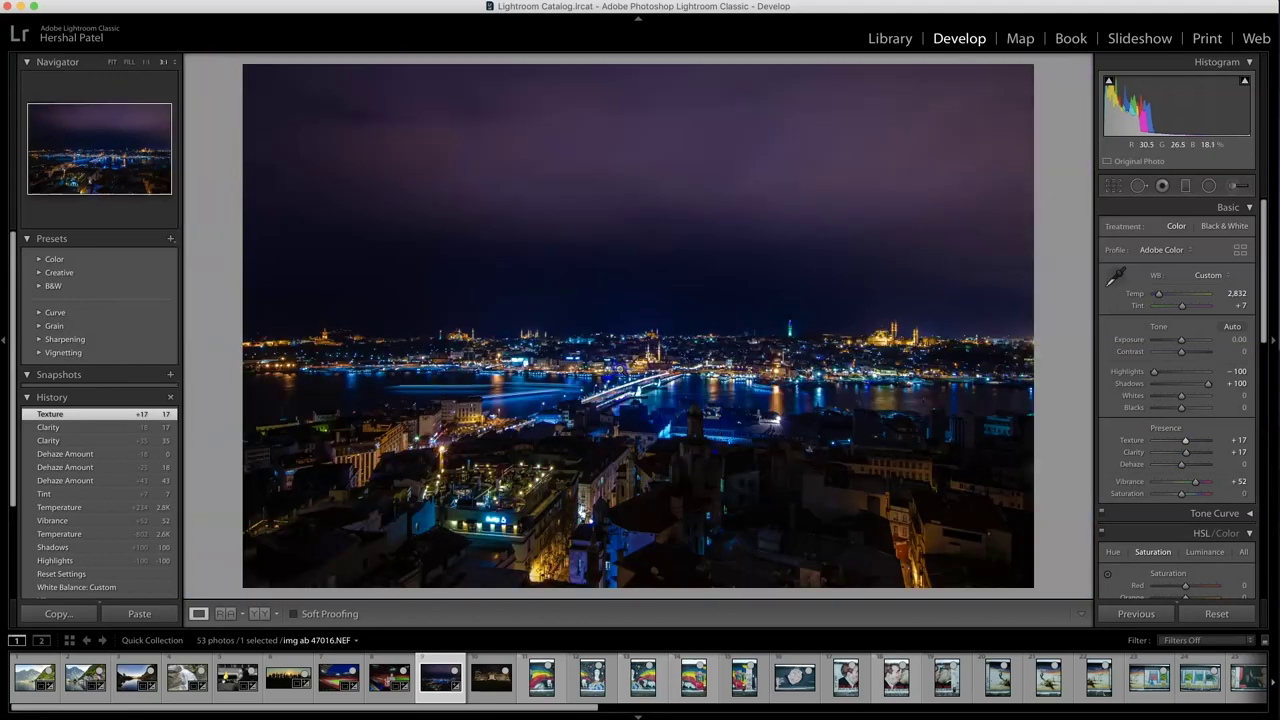
Examine the skyline, harbour reflections and foreground rooftops of the cityscape at high magnification.
{"action": "left_click", "coordinate": [580, 410]}
{"action": "left_click_drag", "start_coordinate": [620, 390], "coordinate": [592, 212]}
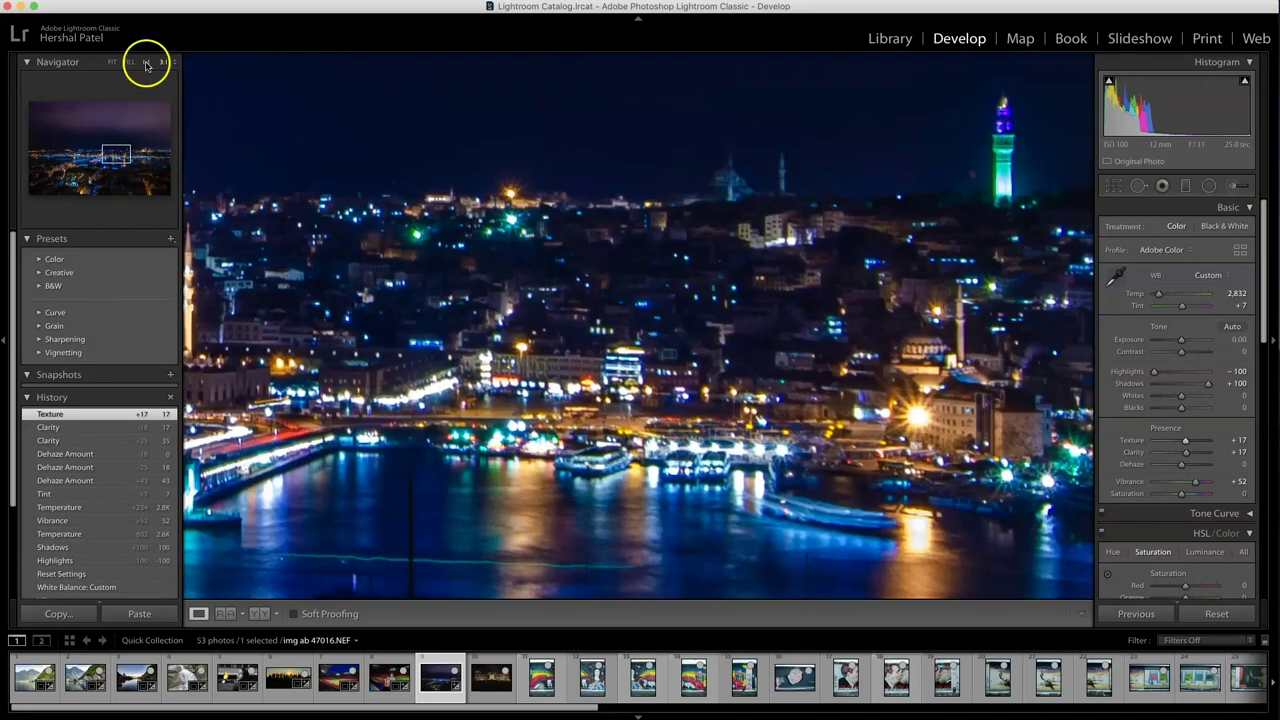
{"action": "left_click_drag", "start_coordinate": [451, 343], "coordinate": [606, 229]}
{"action": "left_click", "coordinate": [150, 62]}
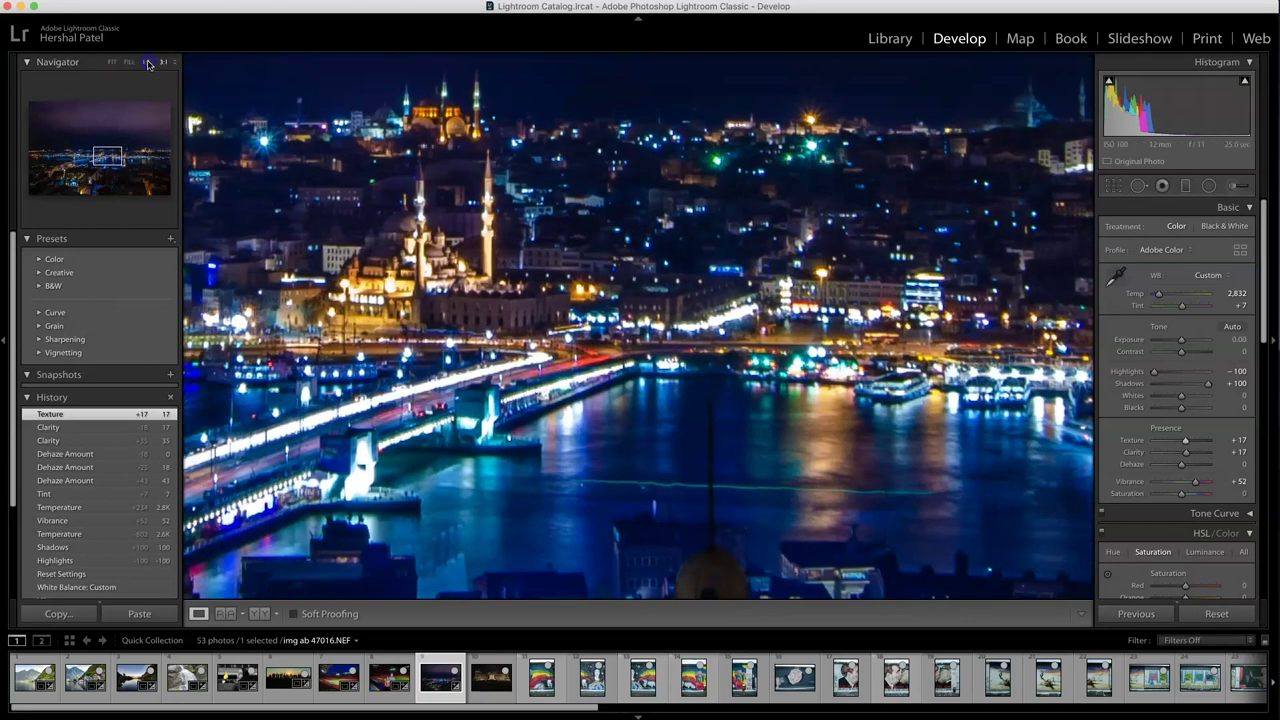
{"action": "left_click_drag", "start_coordinate": [413, 283], "coordinate": [437, 302]}
{"action": "left_click_drag", "start_coordinate": [532, 346], "coordinate": [470, 356]}
{"action": "left_click", "coordinate": [470, 356]}
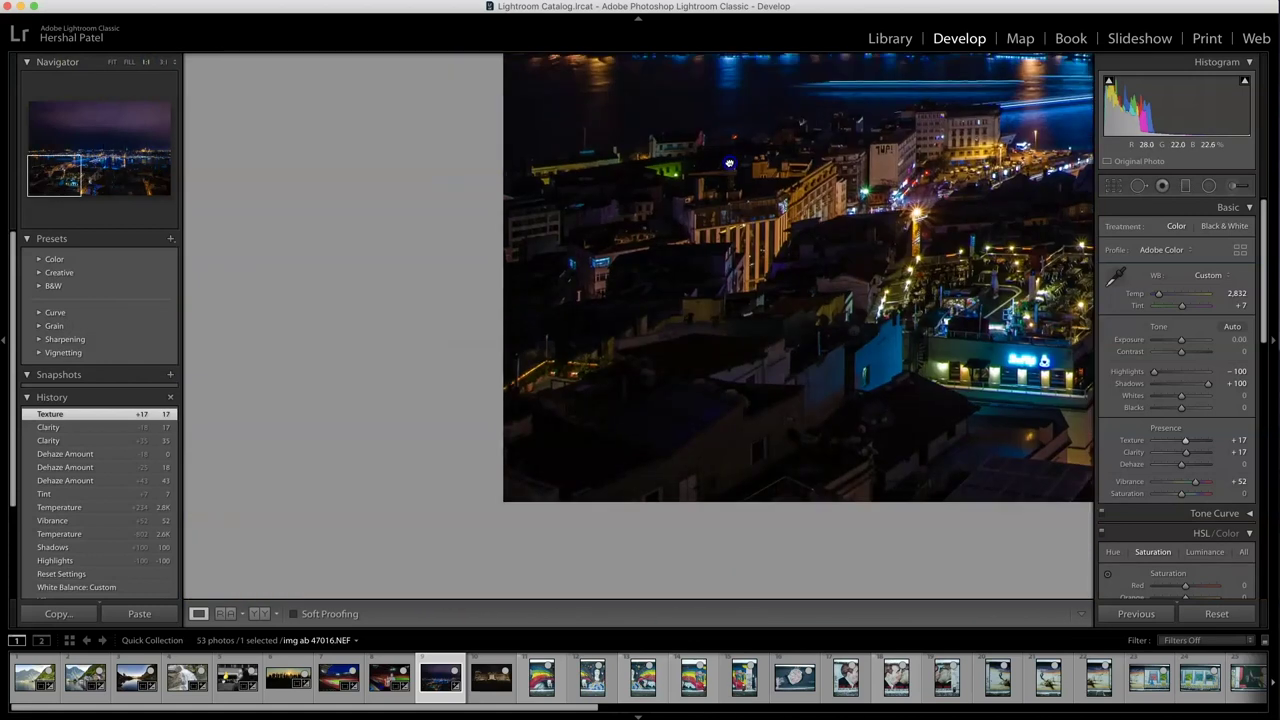
{"action": "left_click_drag", "start_coordinate": [627, 387], "coordinate": [651, 364]}
{"action": "left_click_drag", "start_coordinate": [793, 345], "coordinate": [591, 347]}
{"action": "left_click", "coordinate": [591, 347]}
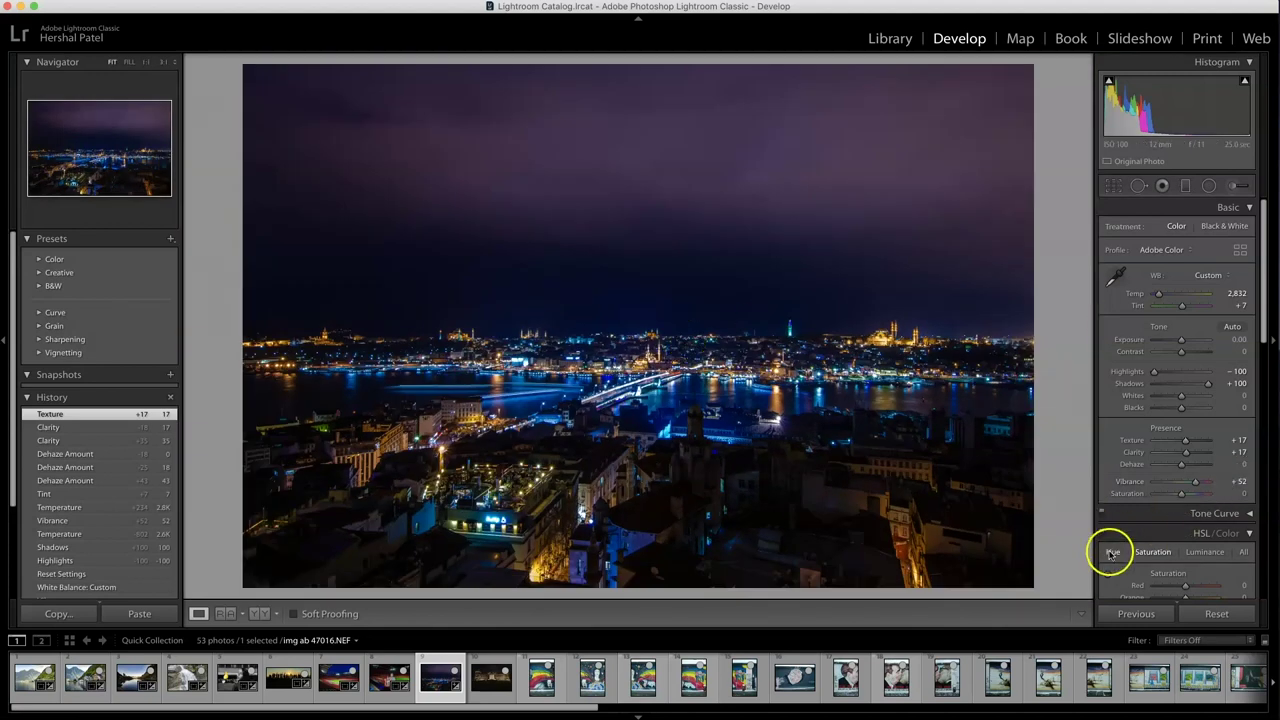
Examine the bridge, mosques and boat light trails at moderate magnification and in the full cityscape view.
{"action": "left_click", "coordinate": [693, 369]}
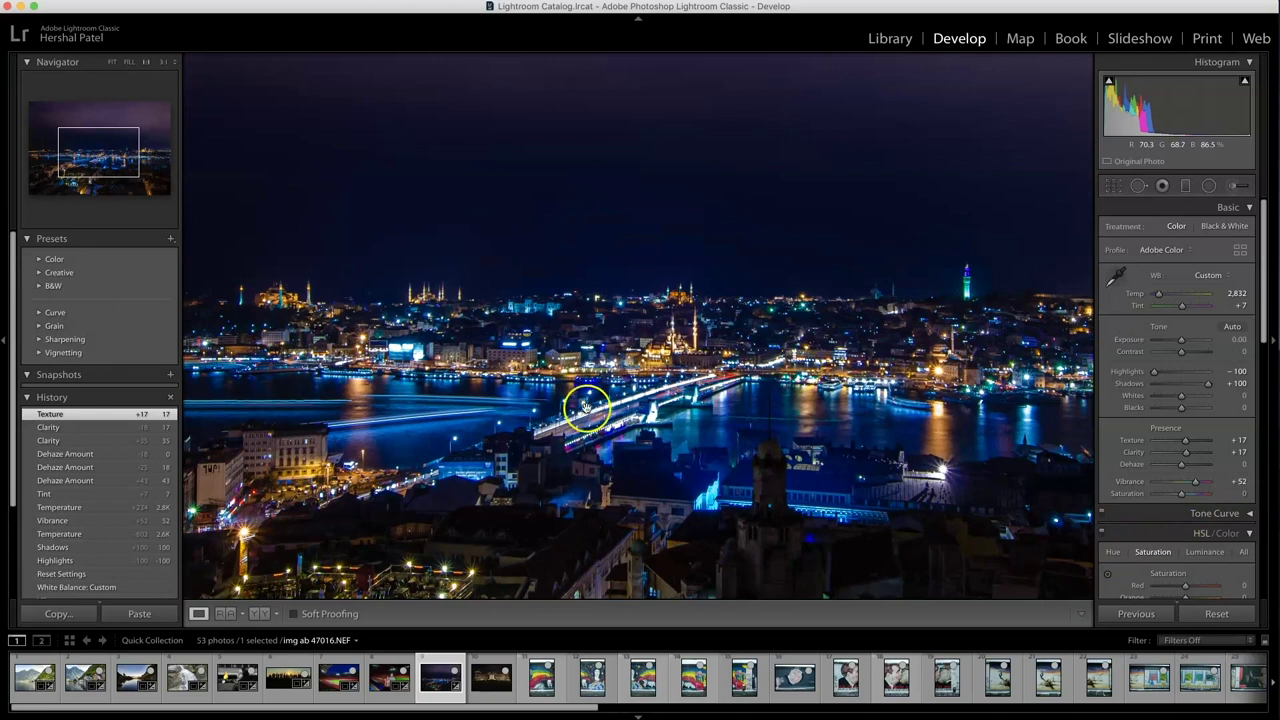
{"action": "double_click", "coordinate": [885, 355]}
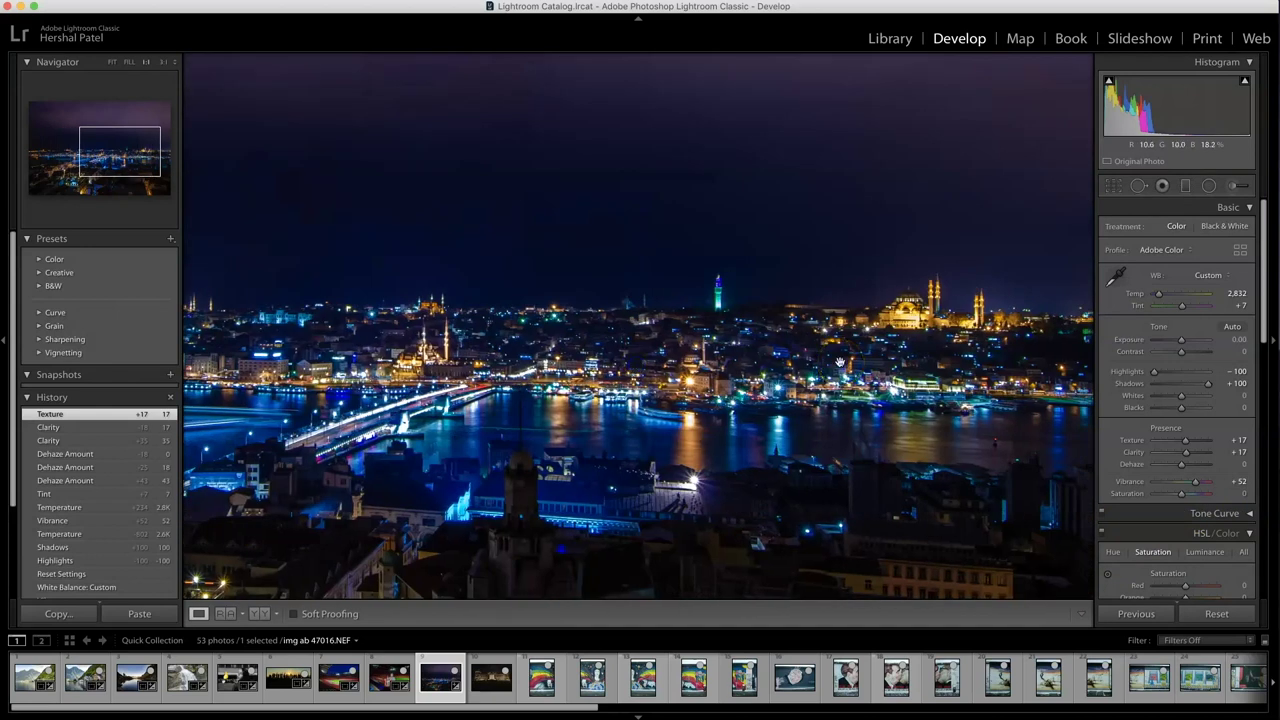
{"action": "left_click_drag", "start_coordinate": [840, 362], "coordinate": [415, 330]}
{"action": "double_click", "coordinate": [483, 328]}
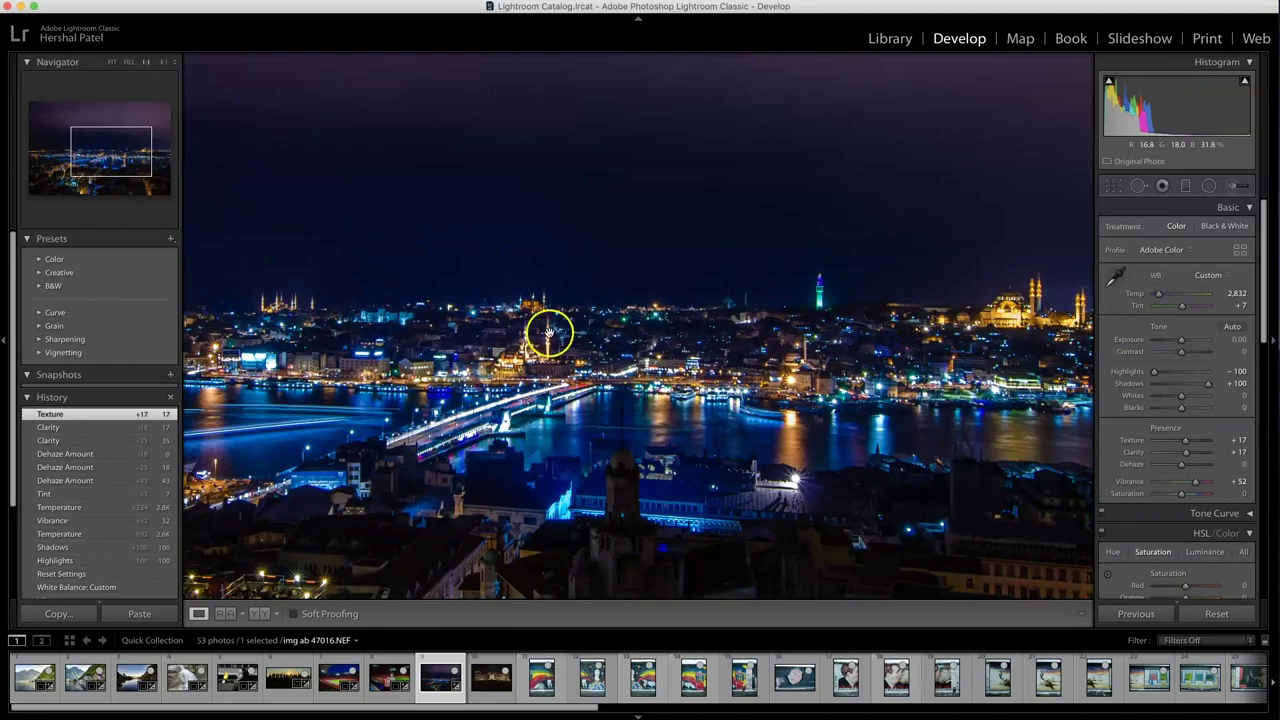
{"action": "left_click_drag", "start_coordinate": [543, 334], "coordinate": [746, 341]}
{"action": "left_click", "coordinate": [730, 392]}
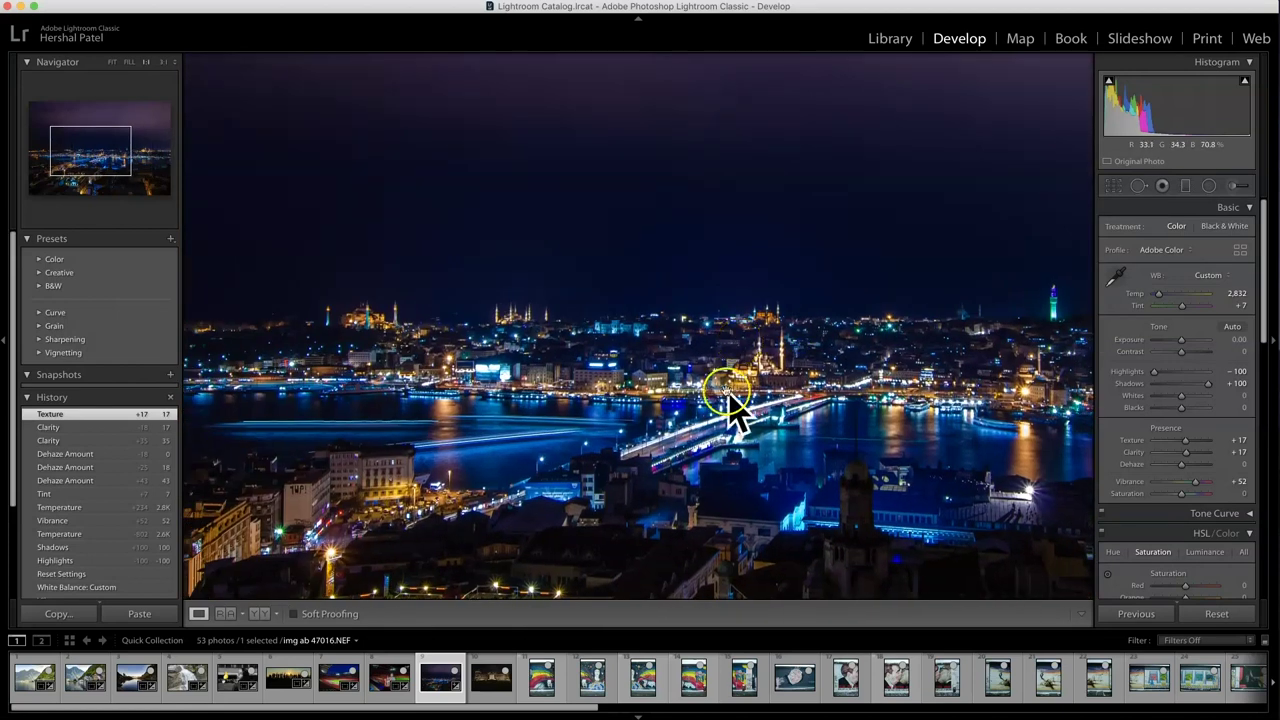
{"action": "left_click_drag", "start_coordinate": [729, 339], "coordinate": [883, 352]}
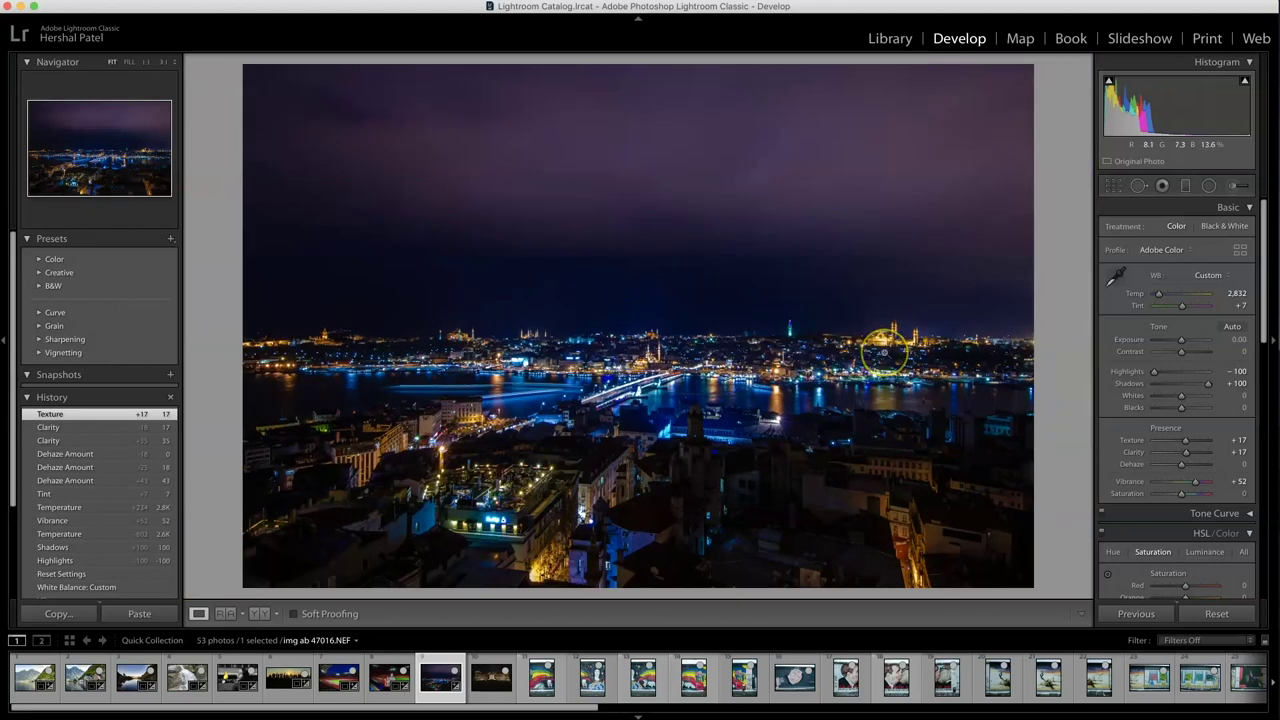
{"action": "left_click_drag", "start_coordinate": [716, 342], "coordinate": [516, 500]}
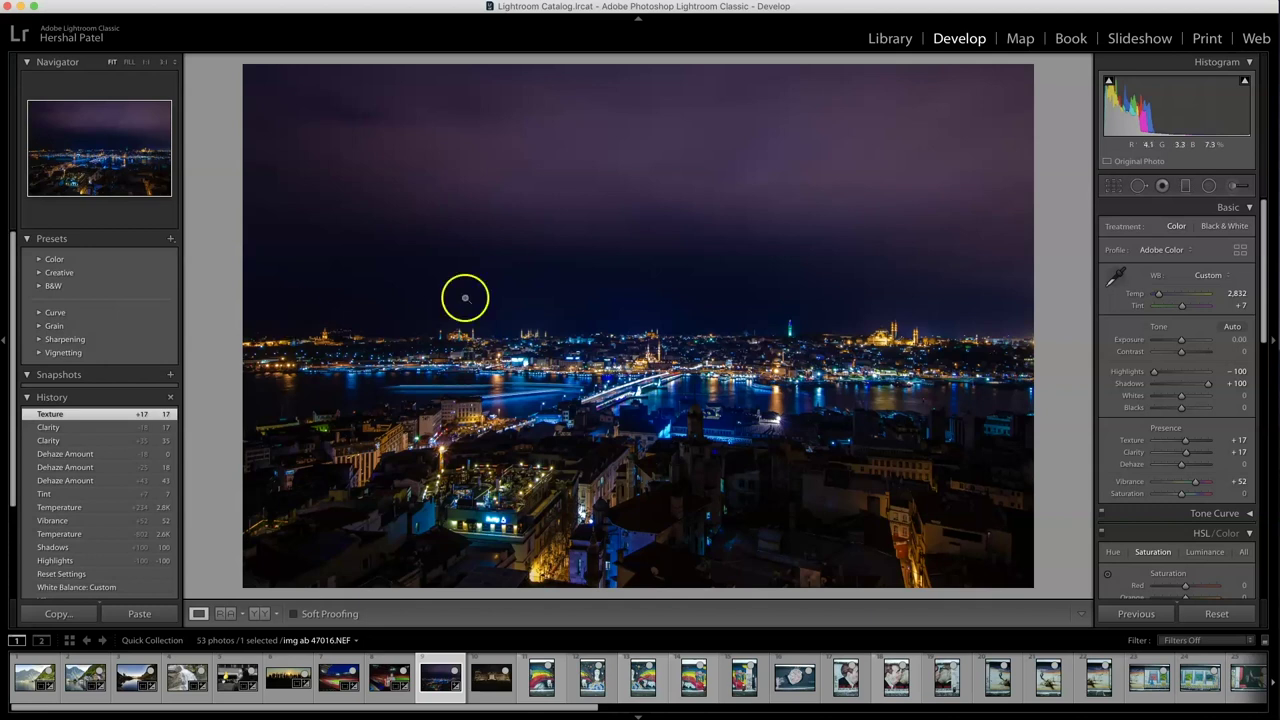
{"action": "left_click_drag", "start_coordinate": [643, 490], "coordinate": [720, 374]}
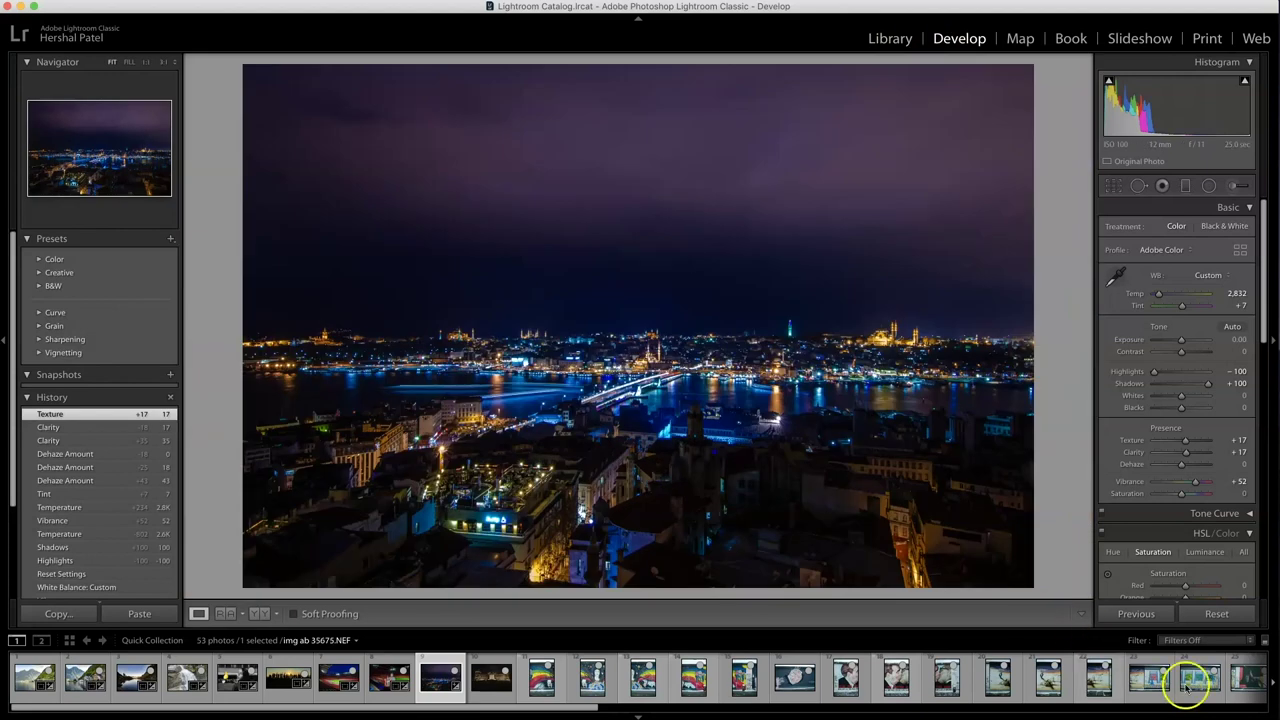
Compare the edited cityscape with its original by resetting all settings and undoing the reset, in full view and up close.
{"action": "left_click", "coordinate": [1224, 617]}
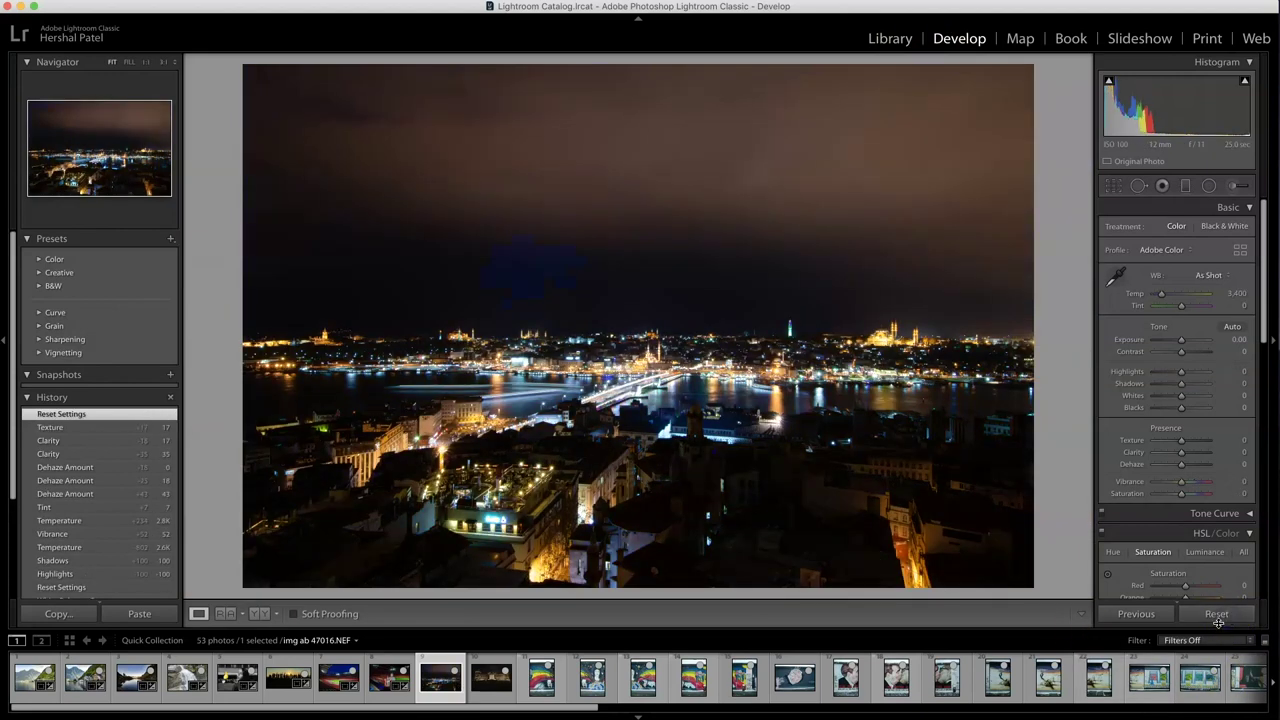
{"action": "key", "text": "ctrl+z"}
{"action": "left_click", "coordinate": [576, 377]}
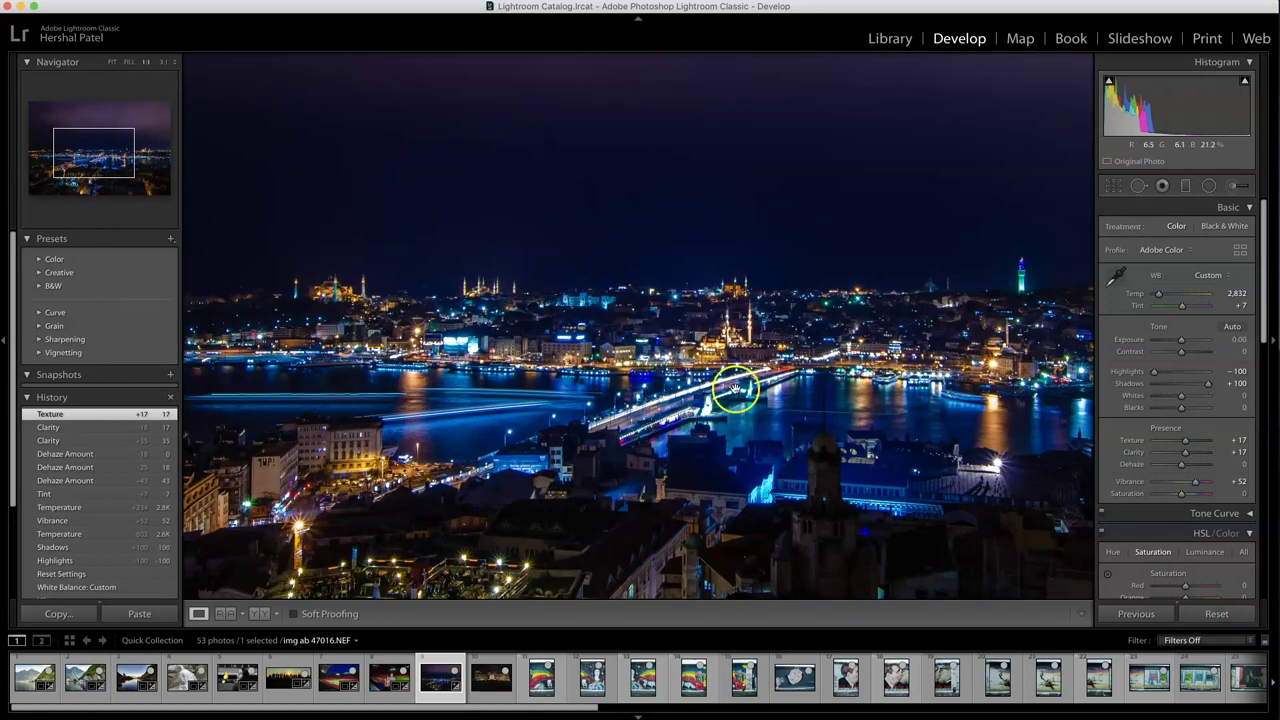
{"action": "left_click", "coordinate": [1220, 614]}
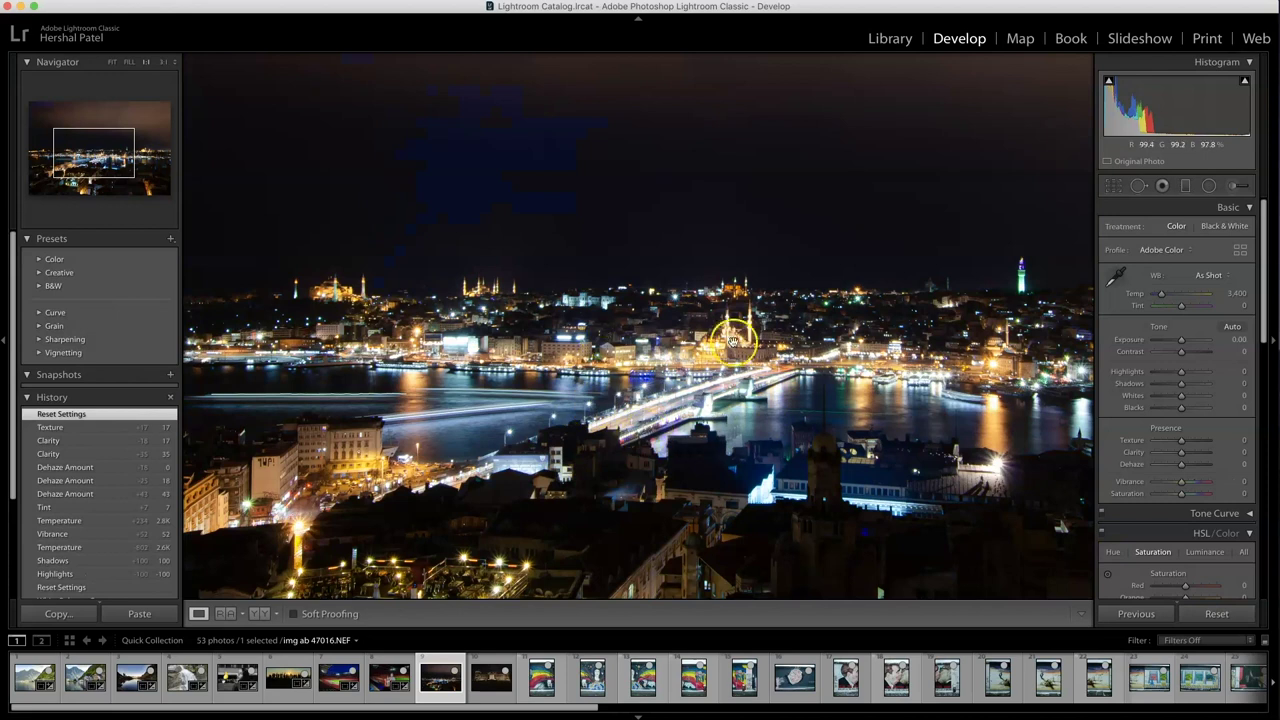
{"action": "key", "text": "super+z"}
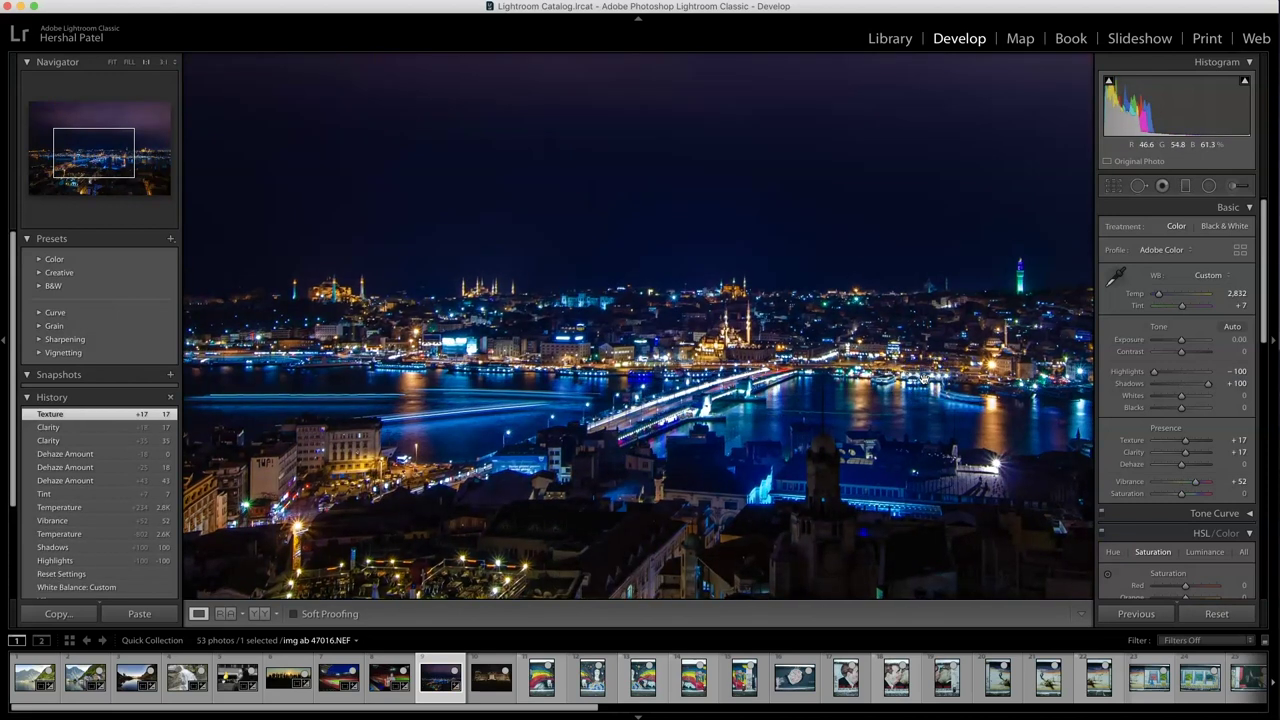
{"action": "left_click_drag", "start_coordinate": [597, 443], "coordinate": [891, 430]}
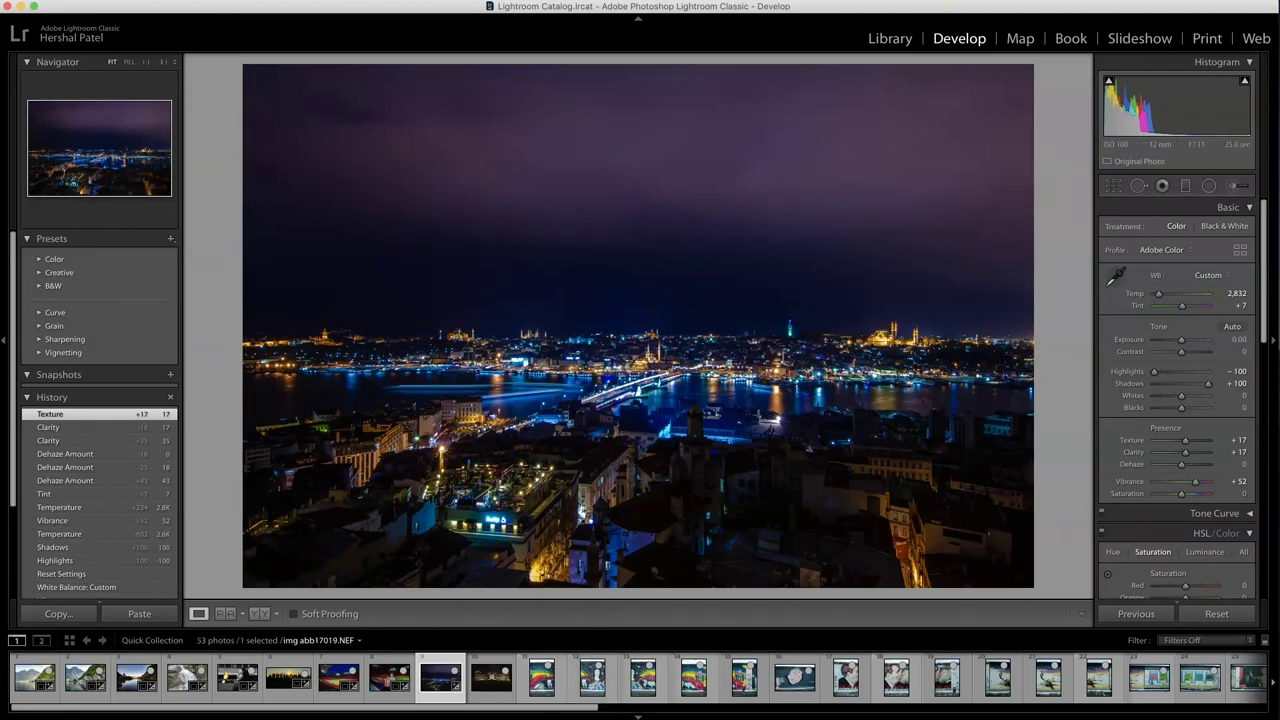
Open the floodlit Reichstag photo and straighten it with a crop angle of 0.76.
{"action": "left_click", "coordinate": [487, 679]}
{"action": "key", "text": "r"}
{"action": "left_click_drag", "start_coordinate": [1242, 268], "coordinate": [1246, 268]}
{"action": "left_click_drag", "start_coordinate": [252, 328], "coordinate": [253, 326]}
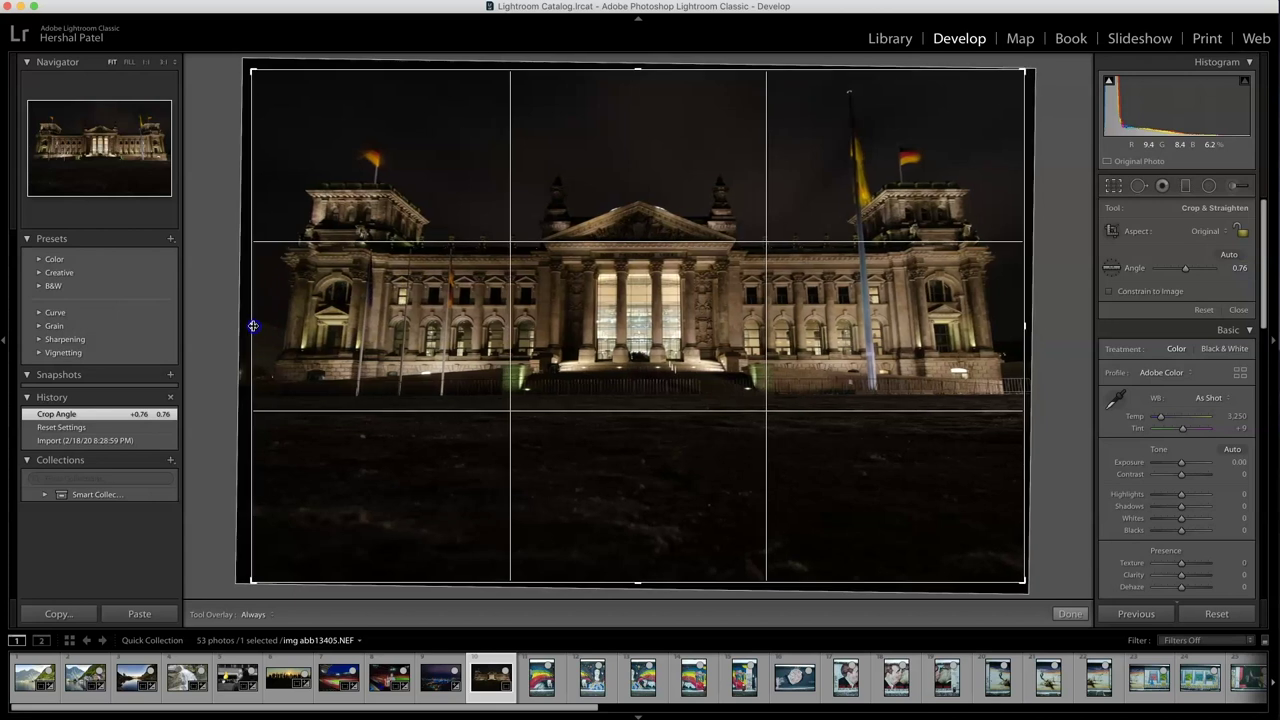
{"action": "left_click", "coordinate": [693, 415]}
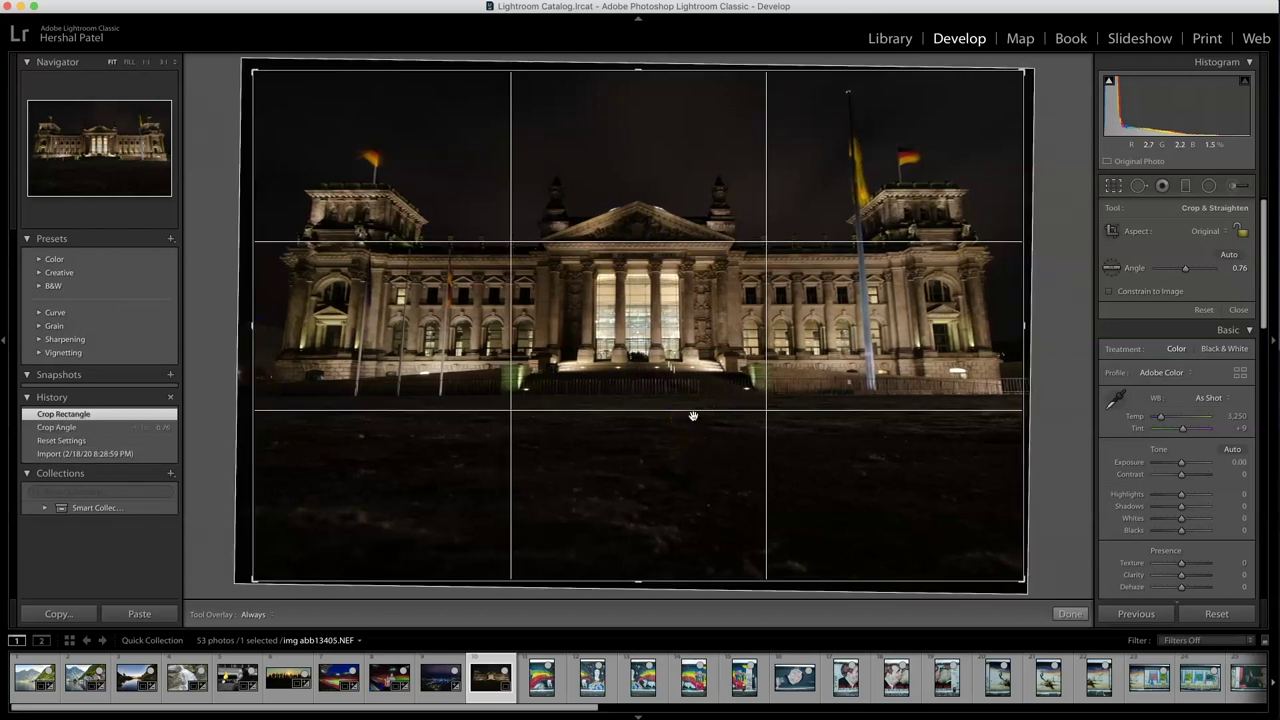
{"action": "left_click", "coordinate": [1084, 617]}
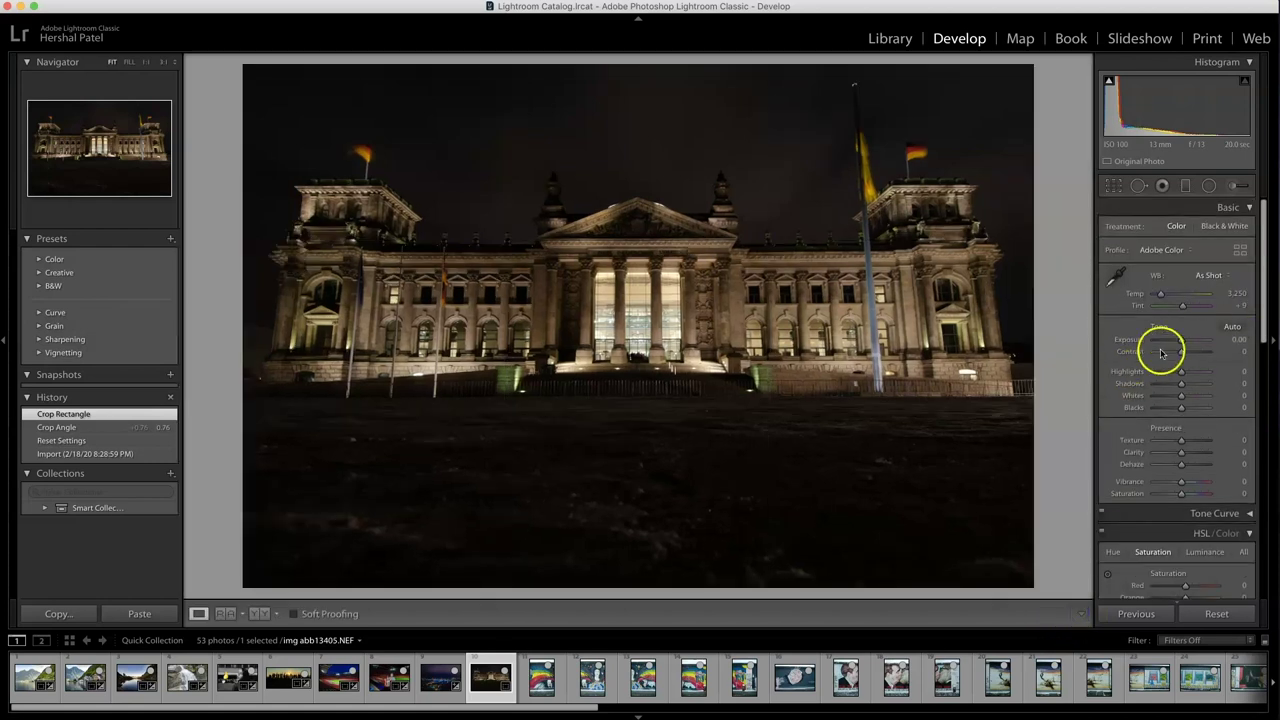
Set the Reichstag photo's Exposure to +1.95 and crop away most of the foreground below the building.
{"action": "left_click_drag", "start_coordinate": [1180, 339], "coordinate": [1192, 341]}
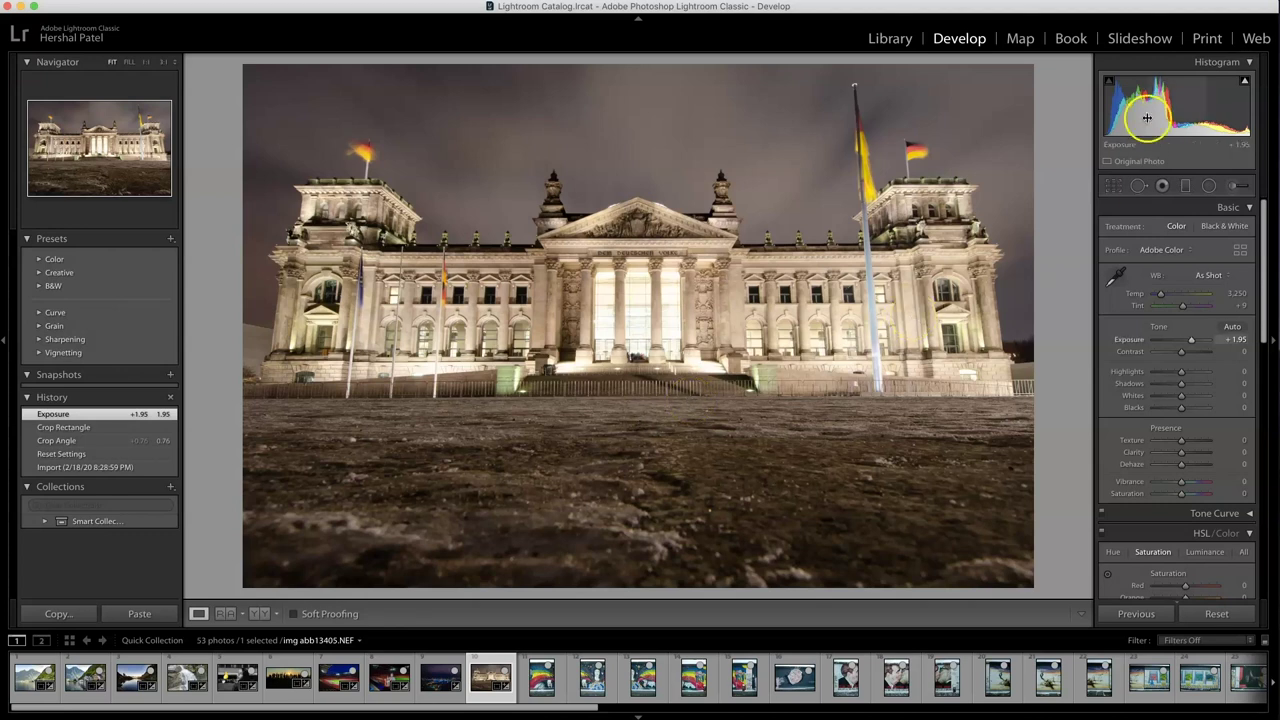
{"action": "left_click", "coordinate": [1113, 185]}
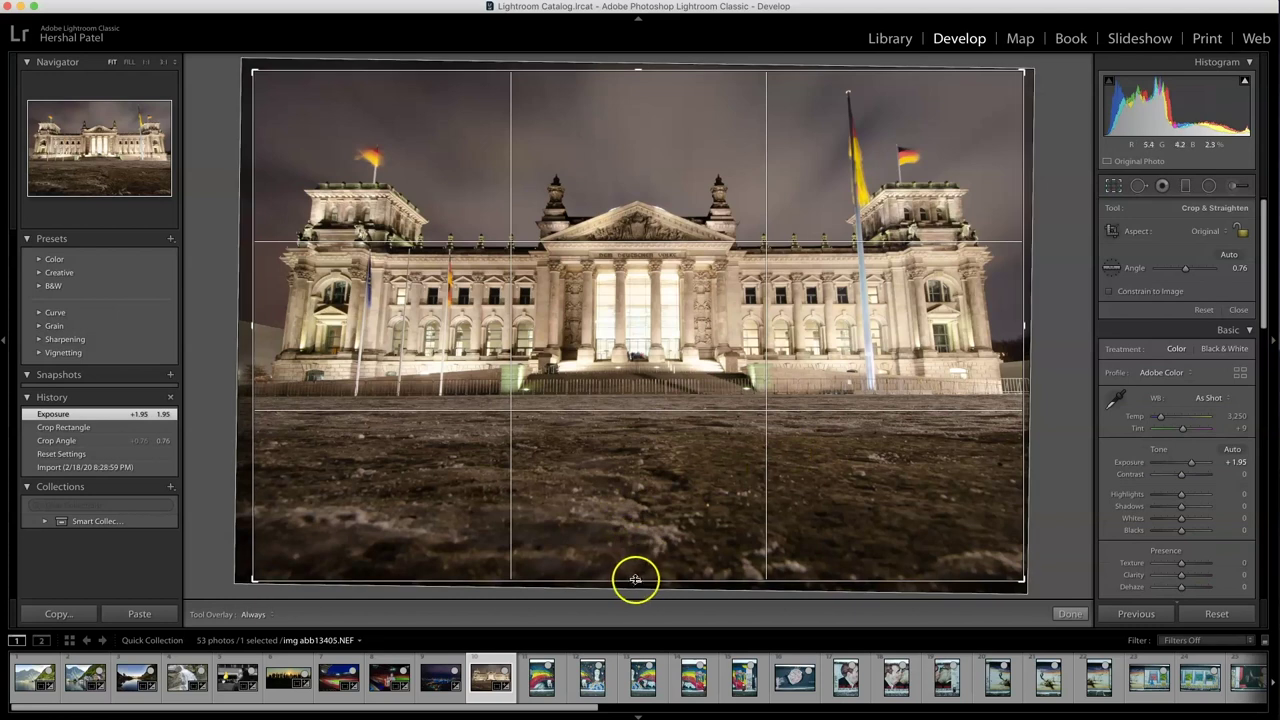
{"action": "left_click_drag", "start_coordinate": [636, 581], "coordinate": [610, 510]}
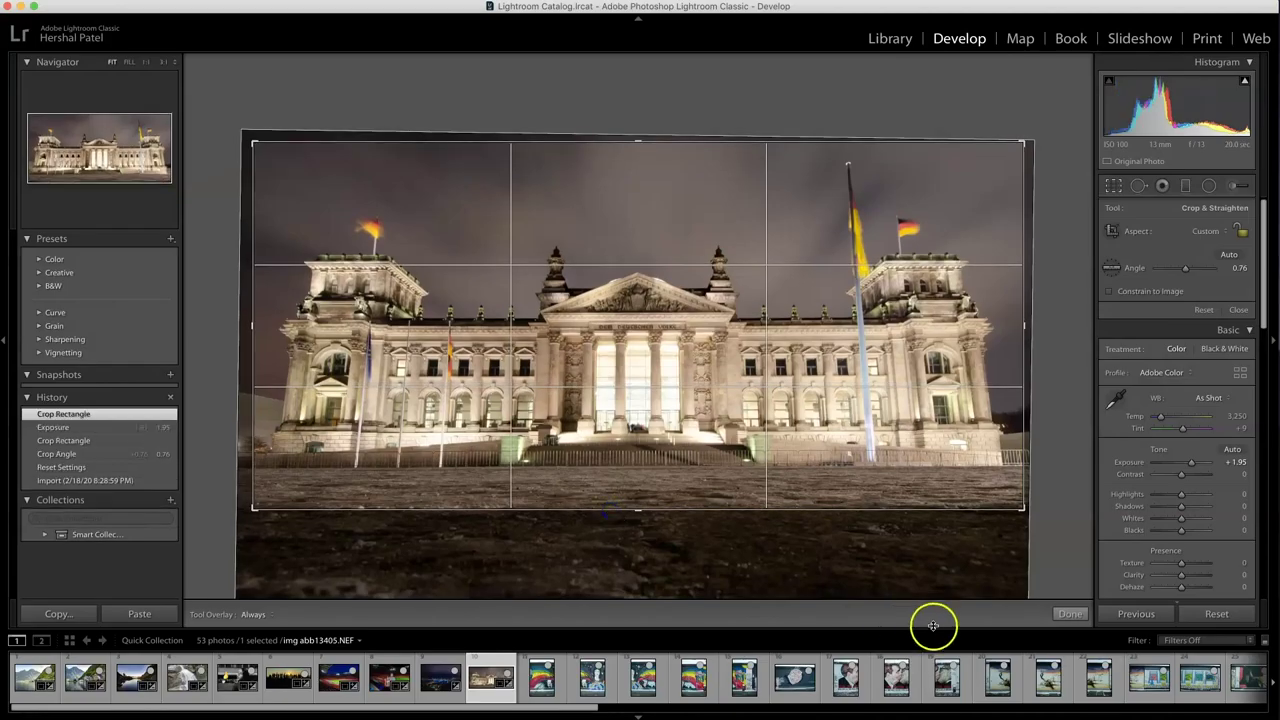
{"action": "left_click", "coordinate": [1070, 613]}
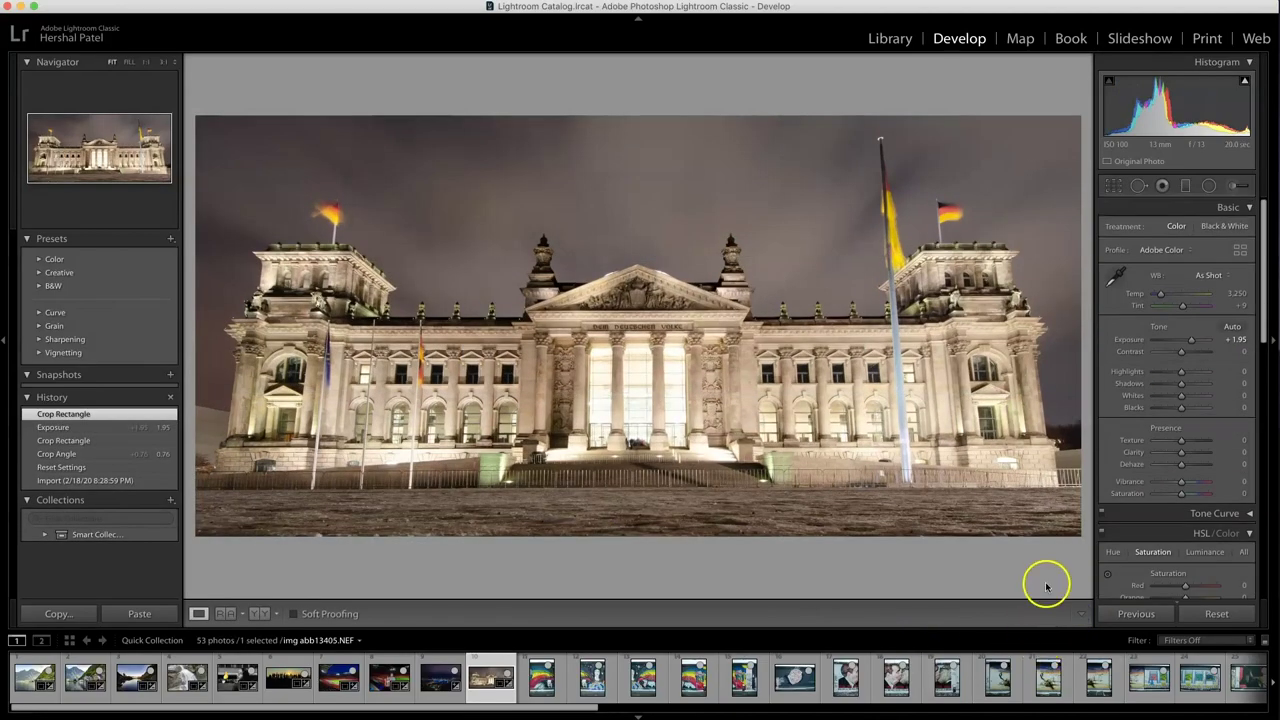
Recheck the building's straightness against the crop grid.
{"action": "key", "text": "r"}
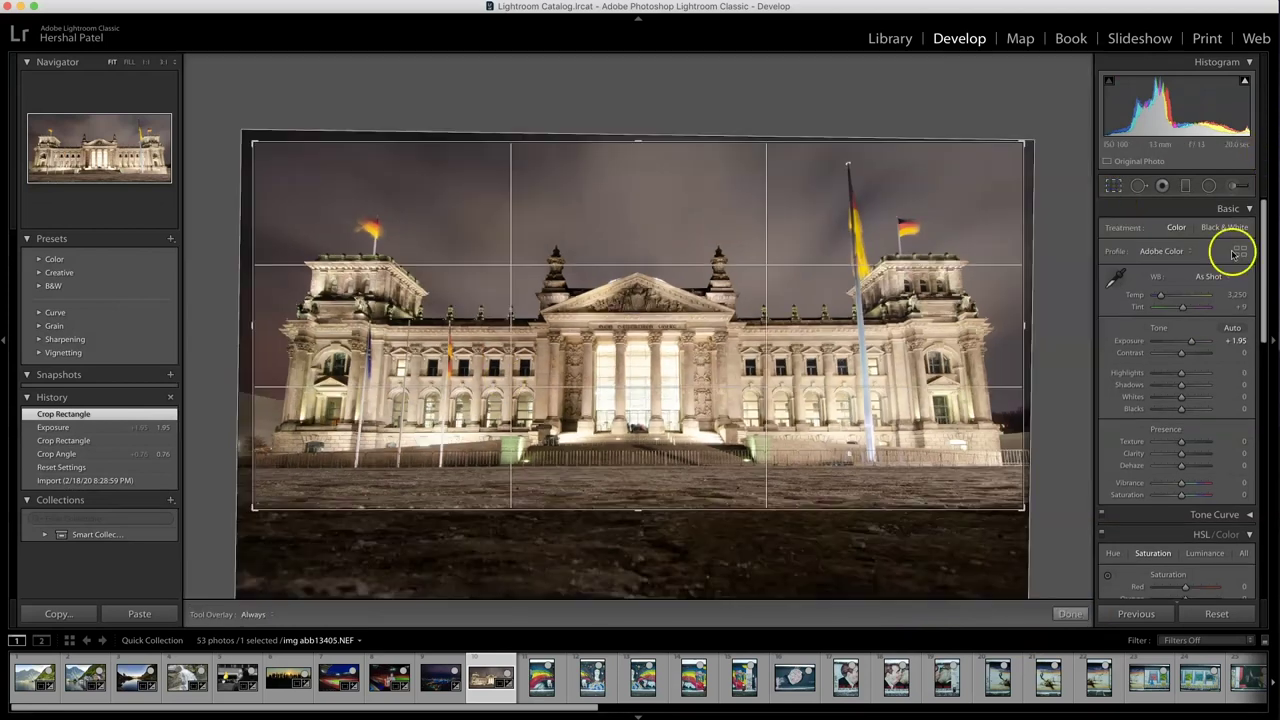
{"action": "left_click_drag", "start_coordinate": [1234, 266], "coordinate": [1239, 268]}
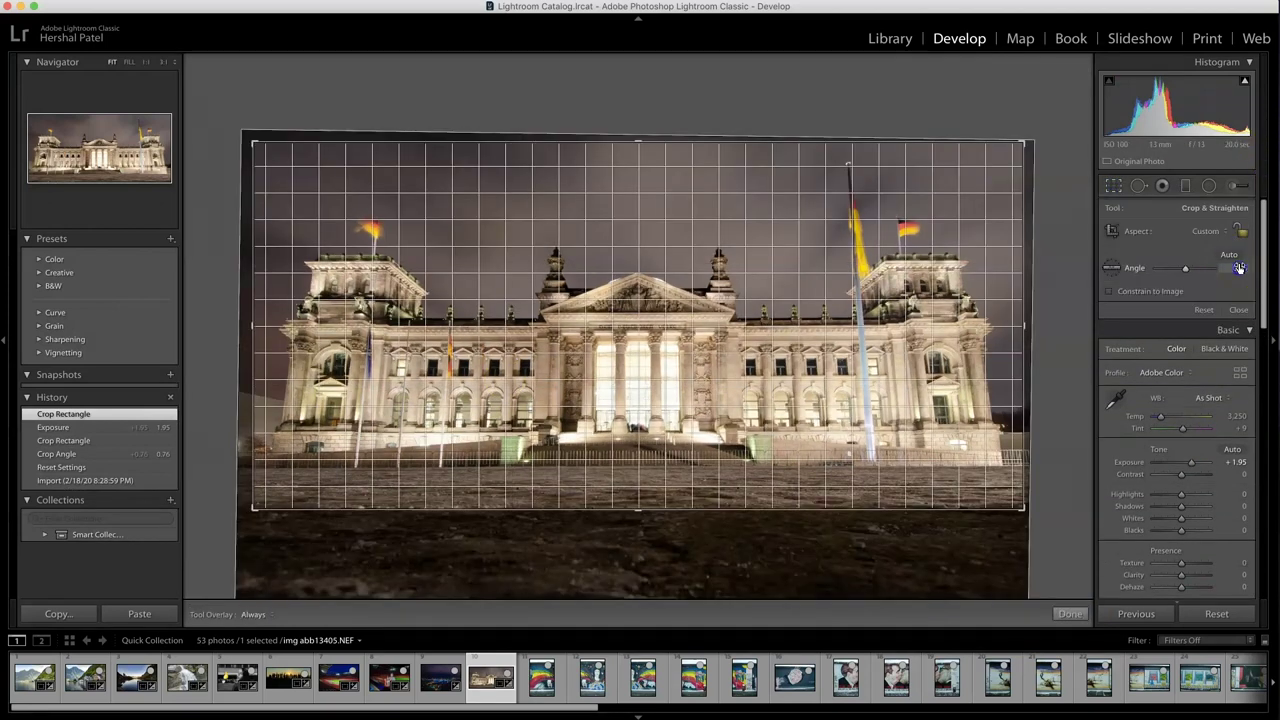
{"action": "left_click_drag", "start_coordinate": [1239, 268], "coordinate": [1239, 268]}
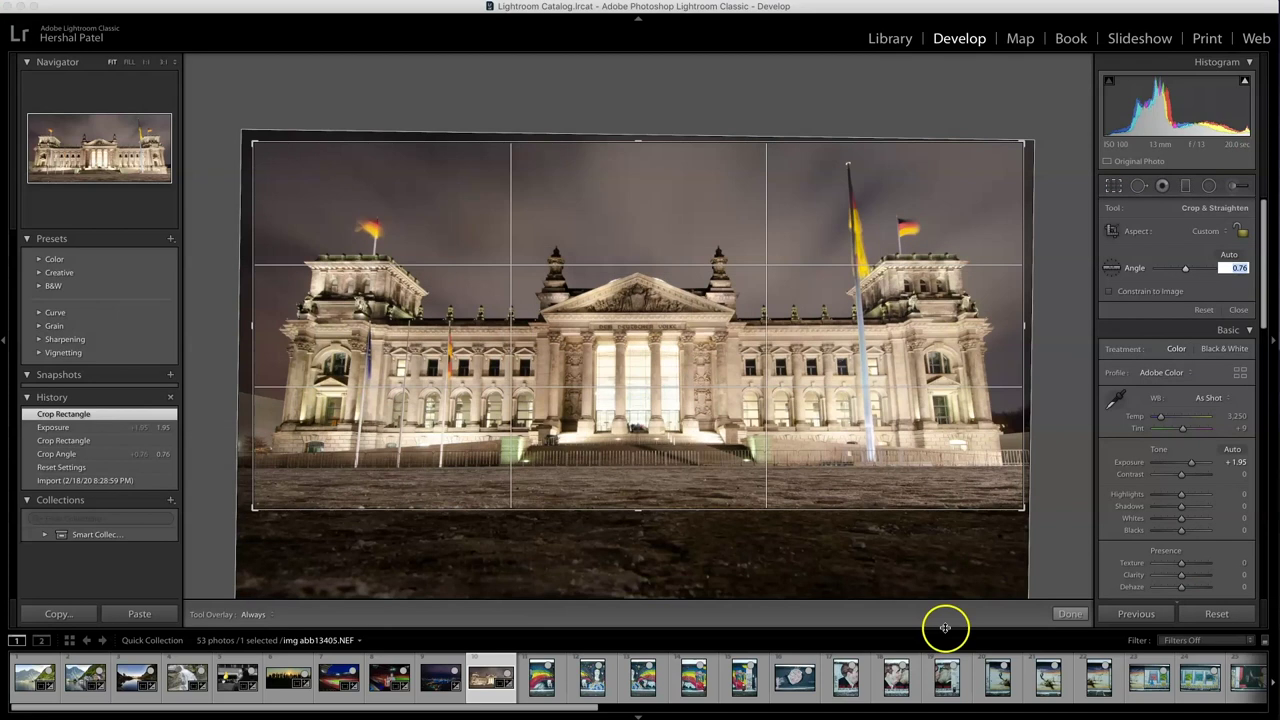
{"action": "left_click", "coordinate": [1070, 613]}
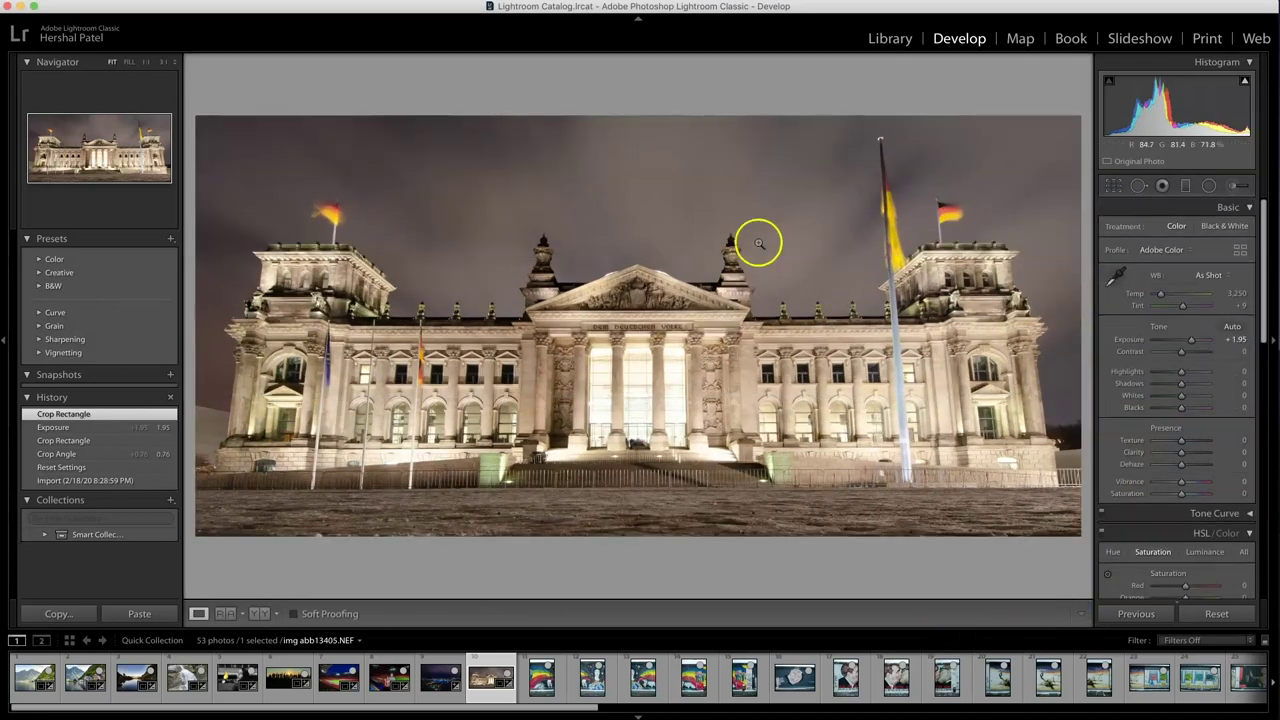
Set the Reichstag photo's Vibrance to +56 and white balance Temp to 2,820.
{"action": "left_click", "coordinate": [1197, 484]}
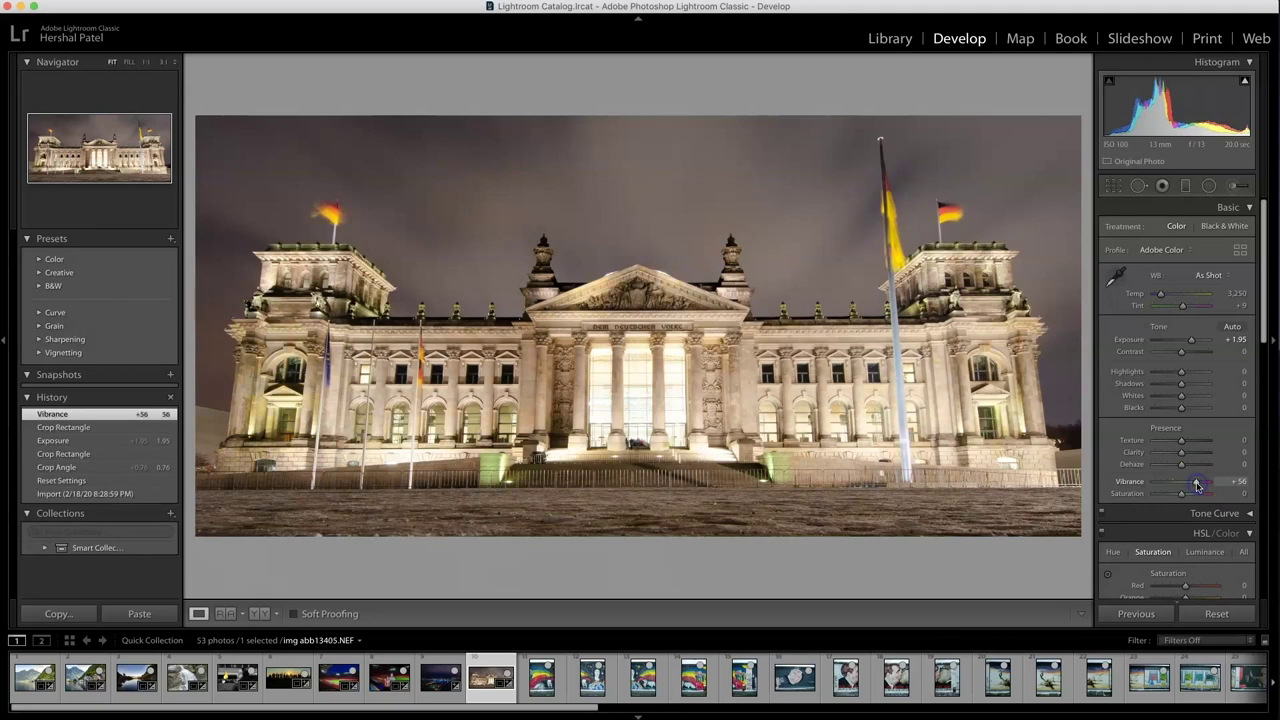
{"action": "left_click", "coordinate": [1228, 293]}
{"action": "left_click_drag", "start_coordinate": [1225, 294], "coordinate": [1221, 298]}
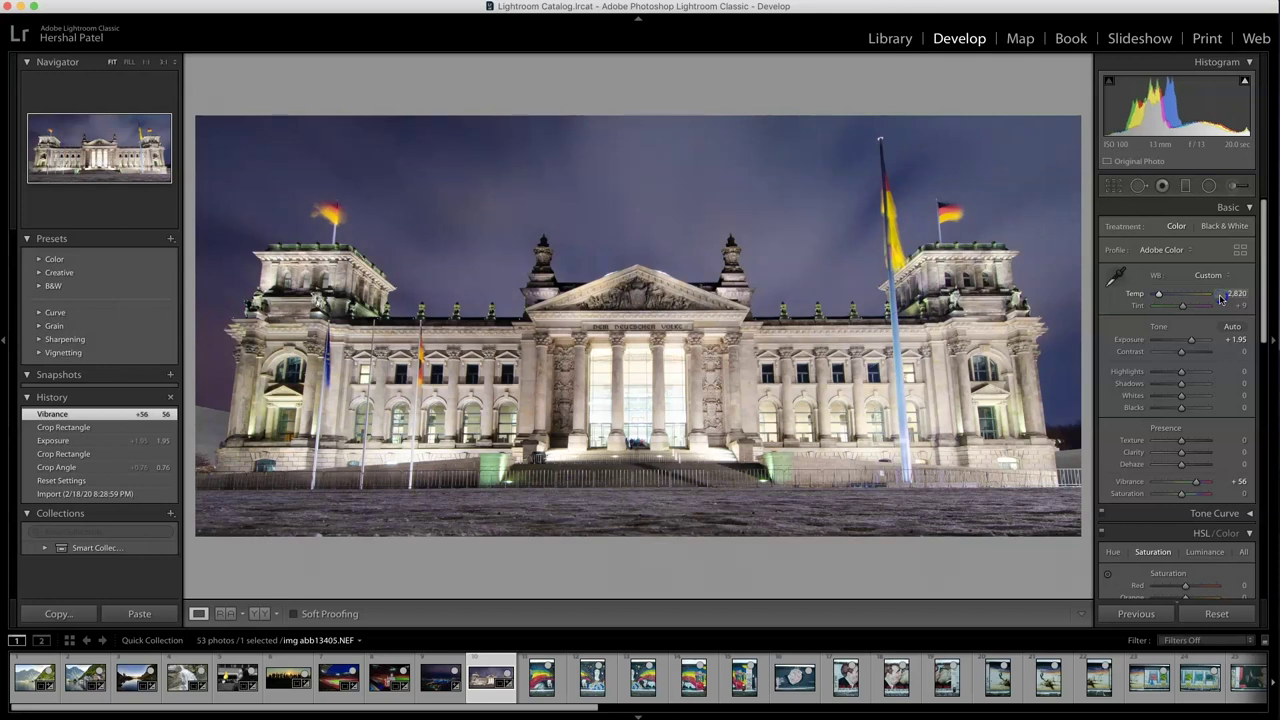
{"action": "left_click_drag", "start_coordinate": [1220, 298], "coordinate": [1220, 298]}
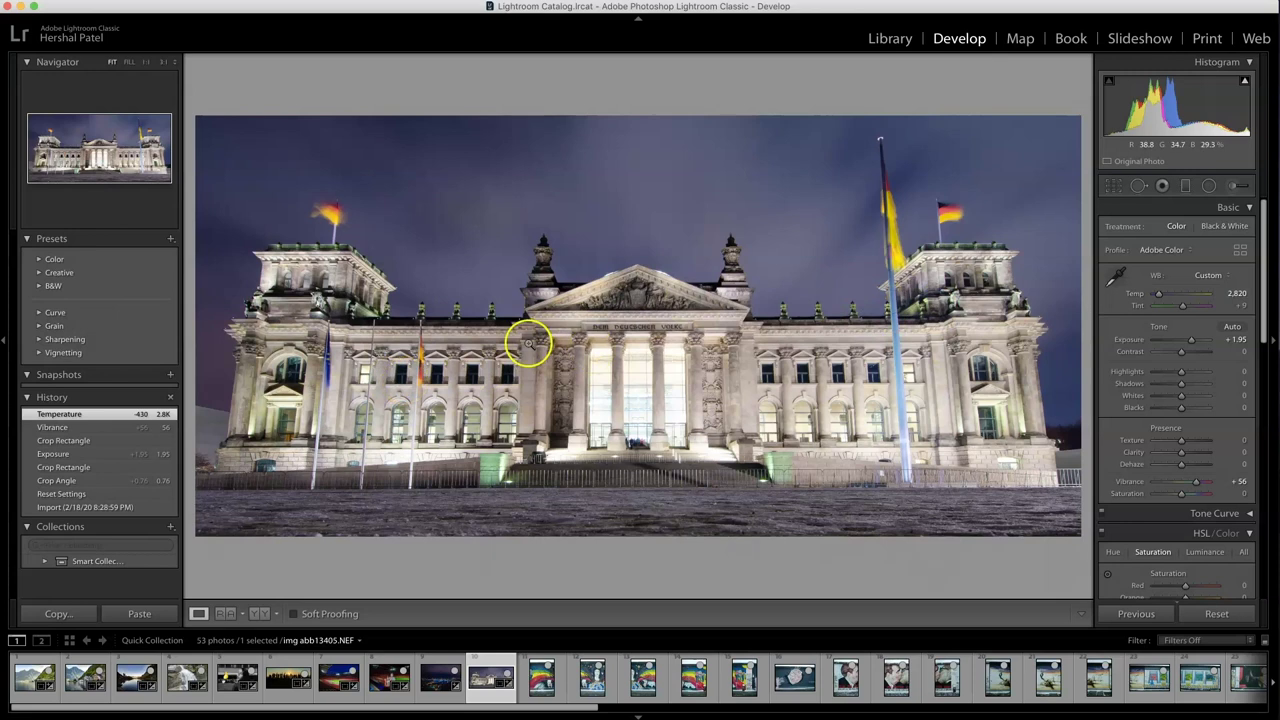
Inspect the facade up close, and set Contrast to +24, Clarity to +23 and Dehaze to +39.
{"action": "left_click", "coordinate": [572, 372]}
{"action": "left_click_drag", "start_coordinate": [400, 363], "coordinate": [497, 333]}
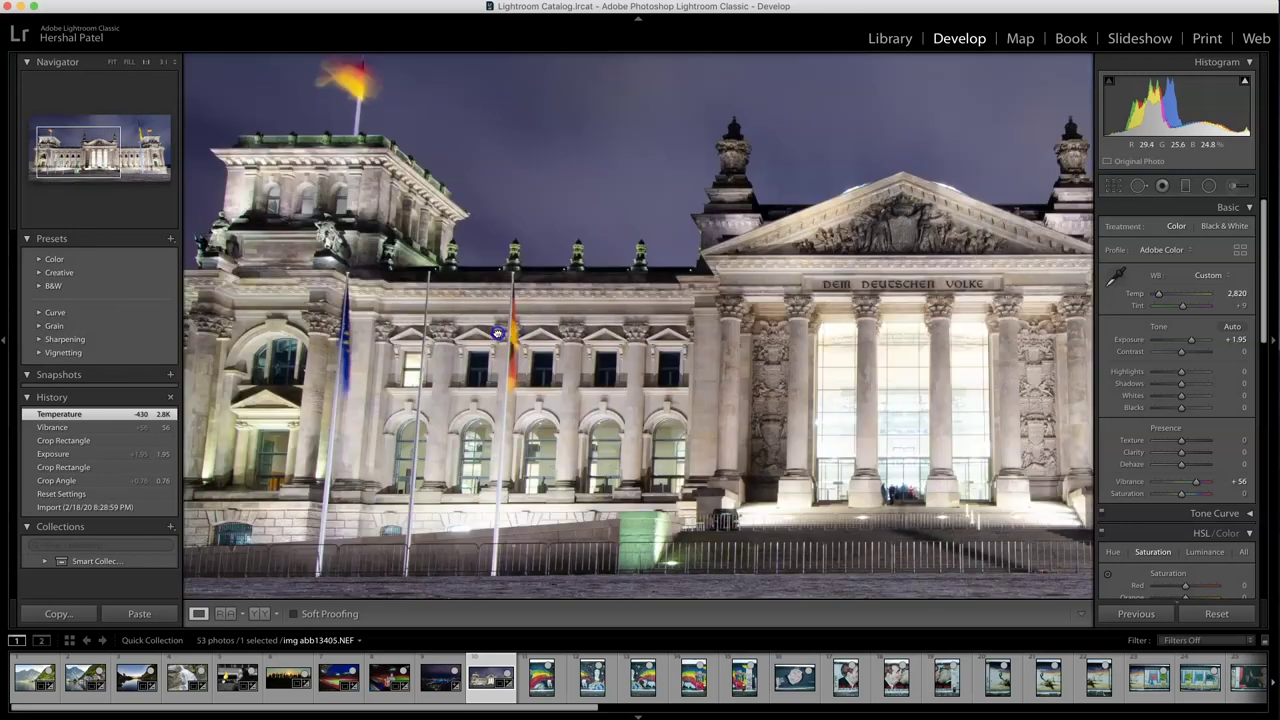
{"action": "left_click_drag", "start_coordinate": [880, 292], "coordinate": [745, 292]}
{"action": "left_click", "coordinate": [745, 292]}
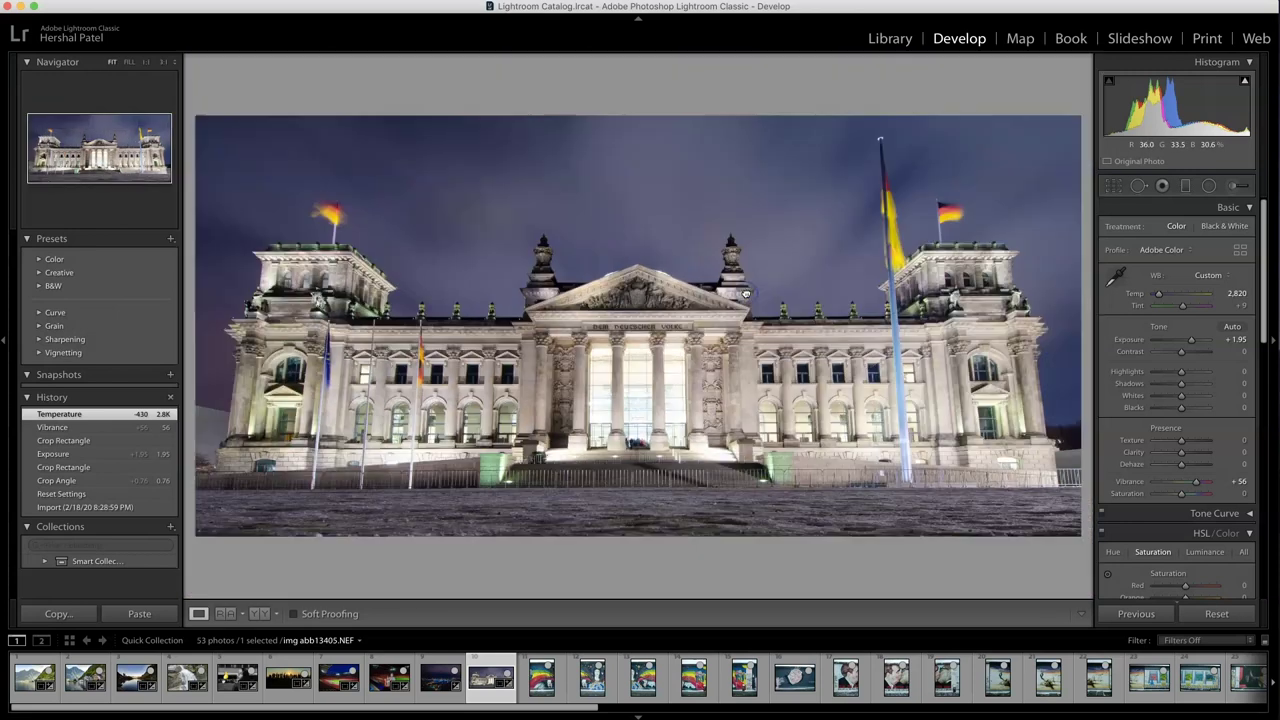
{"action": "left_click_drag", "start_coordinate": [1182, 352], "coordinate": [1187, 353]}
{"action": "left_click_drag", "start_coordinate": [1181, 452], "coordinate": [1195, 467]}
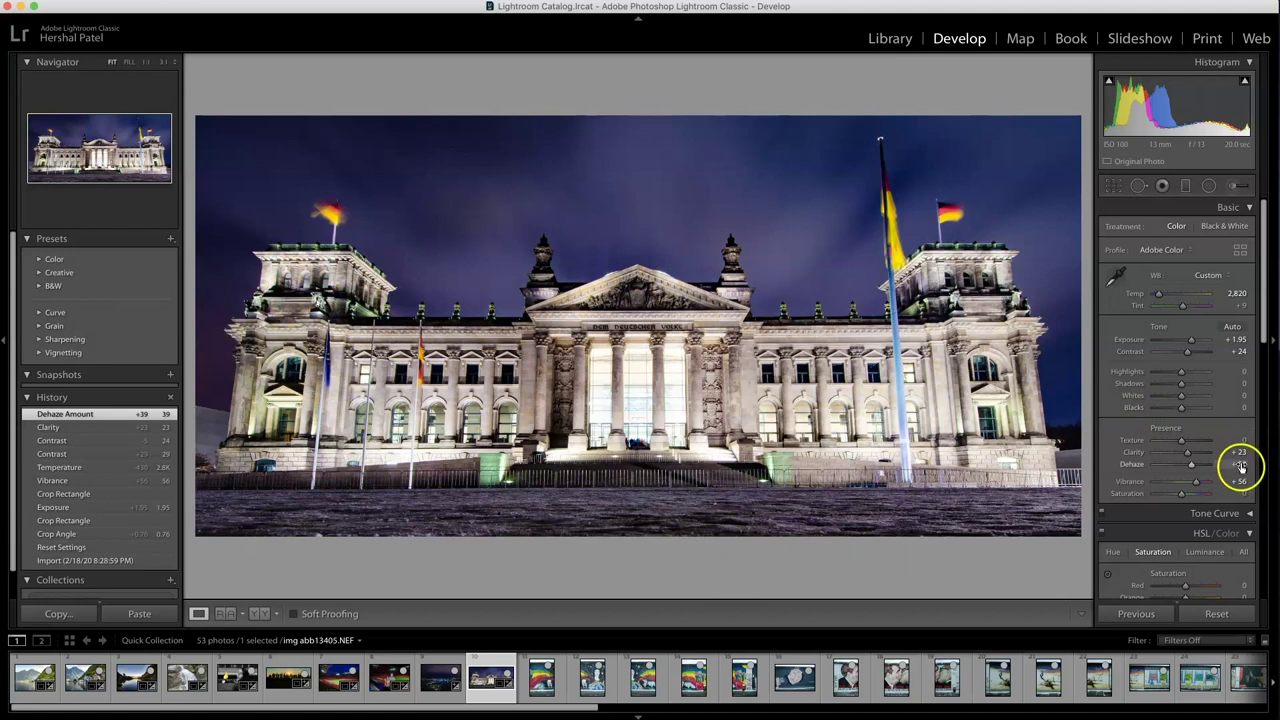
Set the Reichstag photo's Dehaze to 0, Clarity to +17 and Texture to +26.
{"action": "type", "text": "0"}
{"action": "key", "text": "Return"}
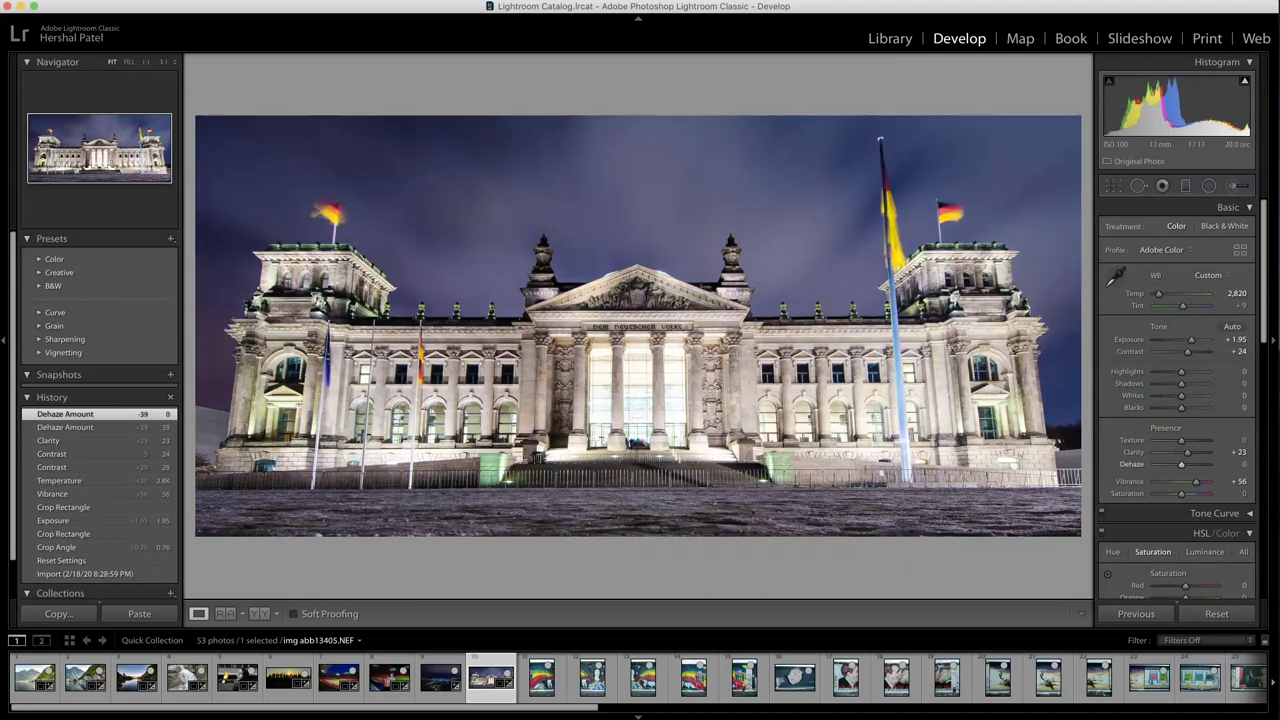
{"action": "left_click", "coordinate": [1236, 453]}
{"action": "type", "text": "17"}
{"action": "key", "text": "Return"}
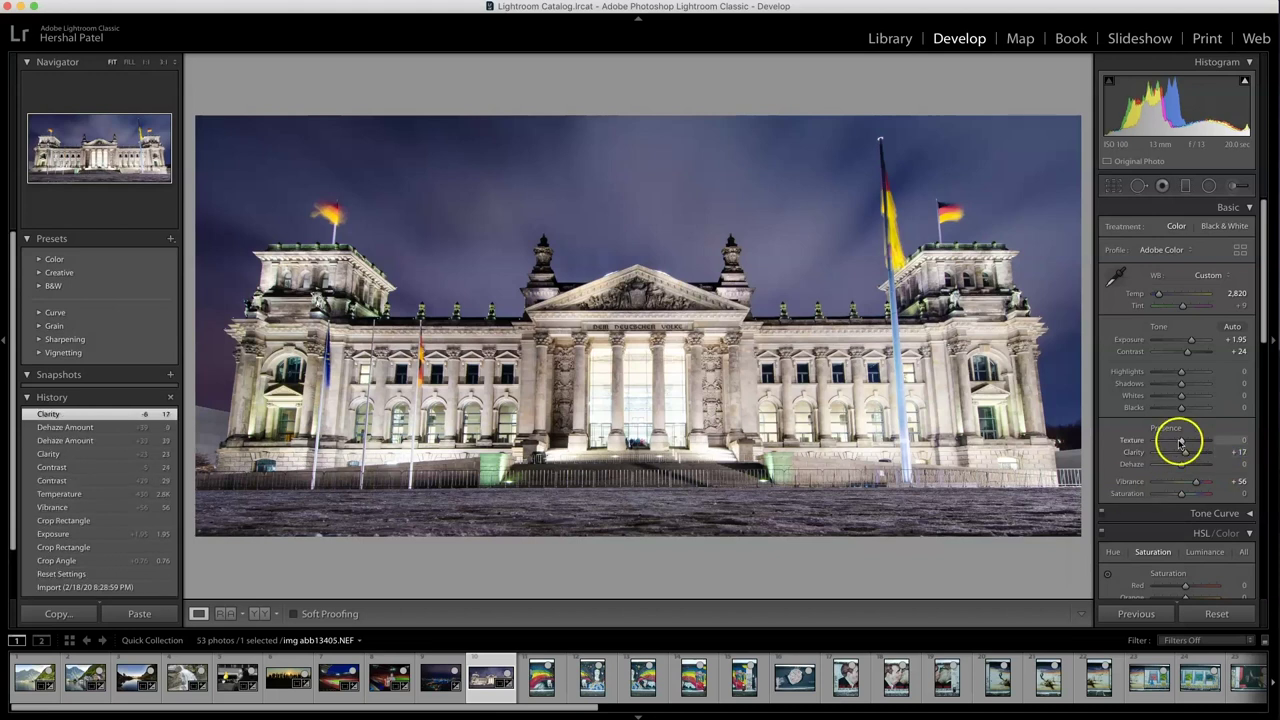
{"action": "left_click_drag", "start_coordinate": [1185, 442], "coordinate": [1188, 441]}
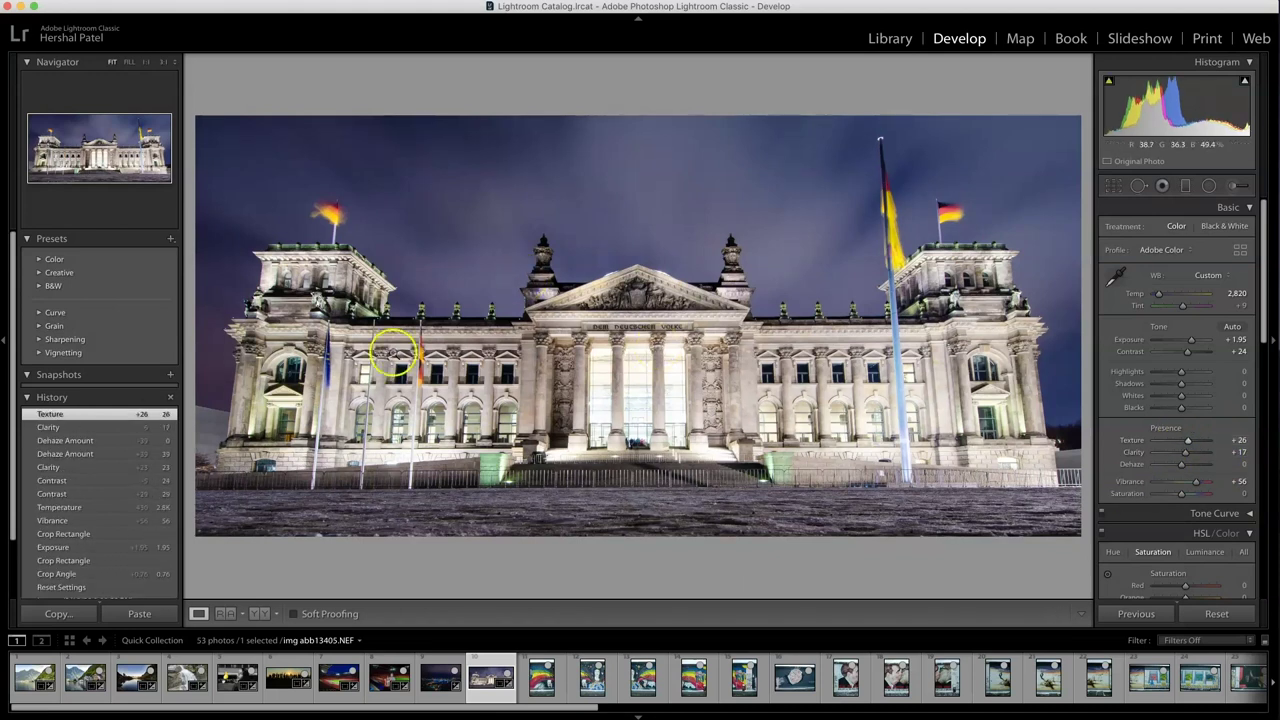
Examine the facade's stonework, columns and windows and the rooftop flags at 3:1 magnification.
{"action": "left_click", "coordinate": [661, 344]}
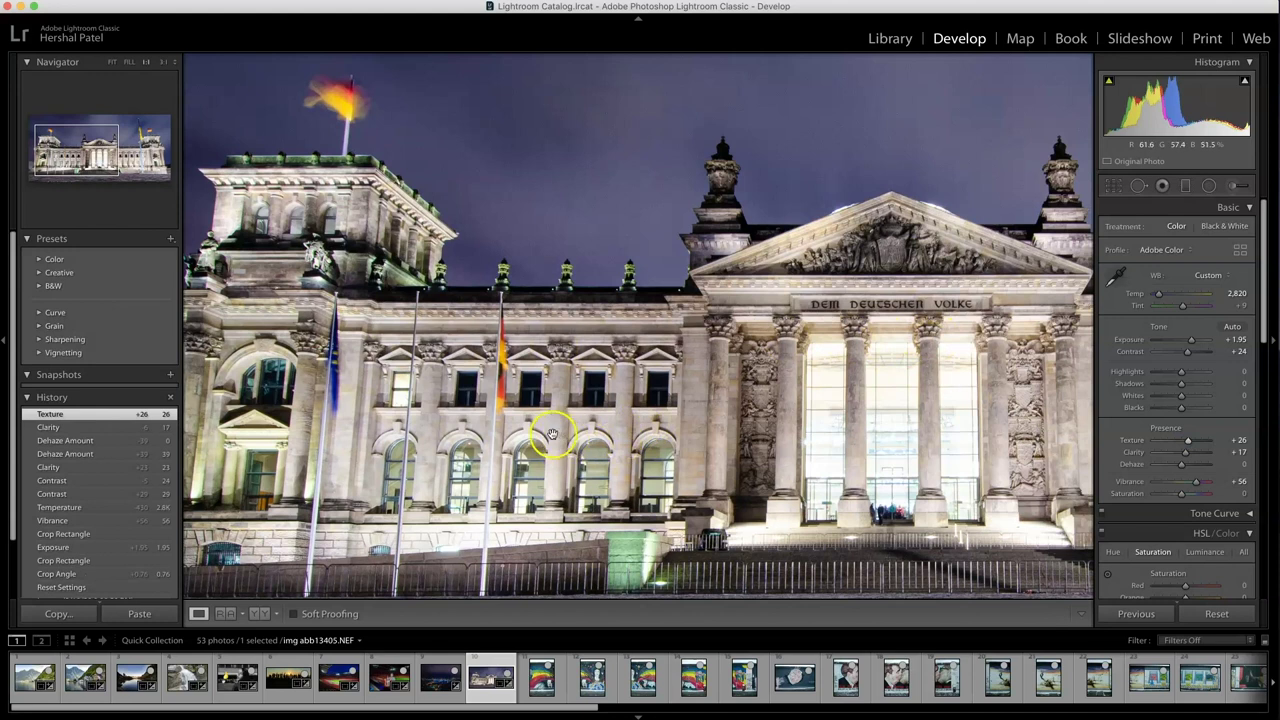
{"action": "left_click", "coordinate": [163, 61]}
{"action": "left_click_drag", "start_coordinate": [551, 451], "coordinate": [607, 289]}
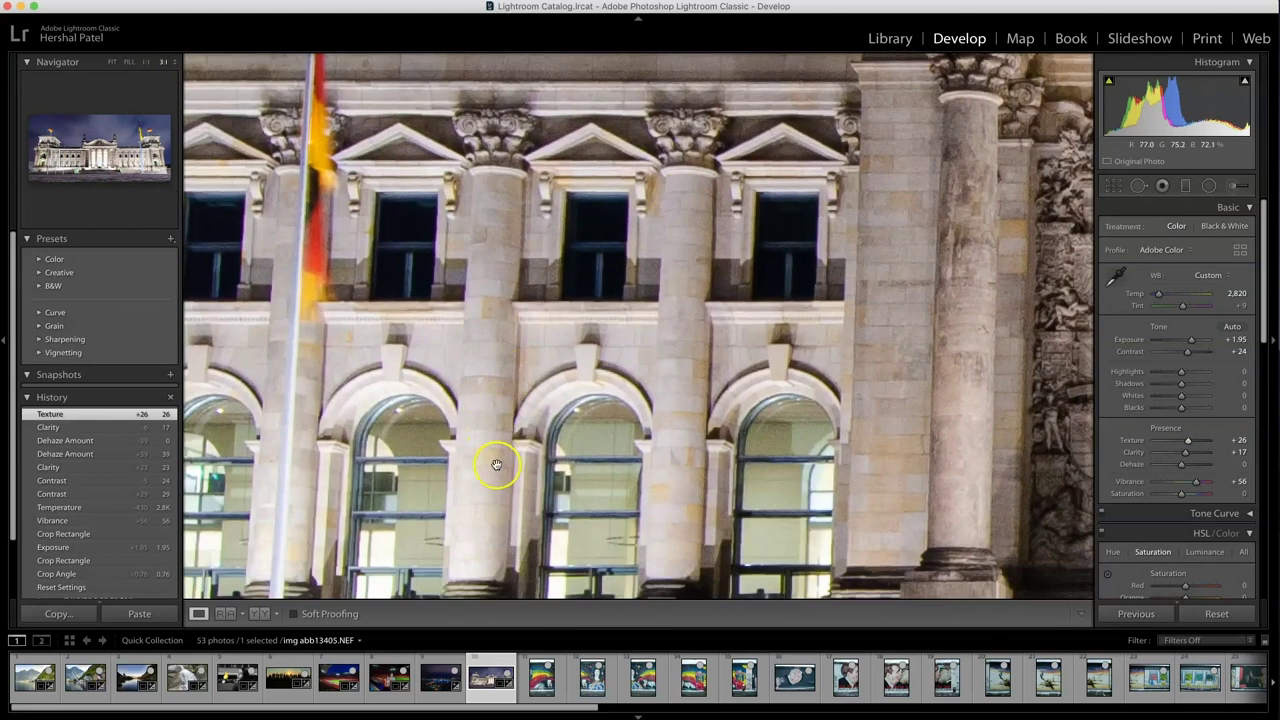
{"action": "left_click_drag", "start_coordinate": [952, 333], "coordinate": [795, 64]}
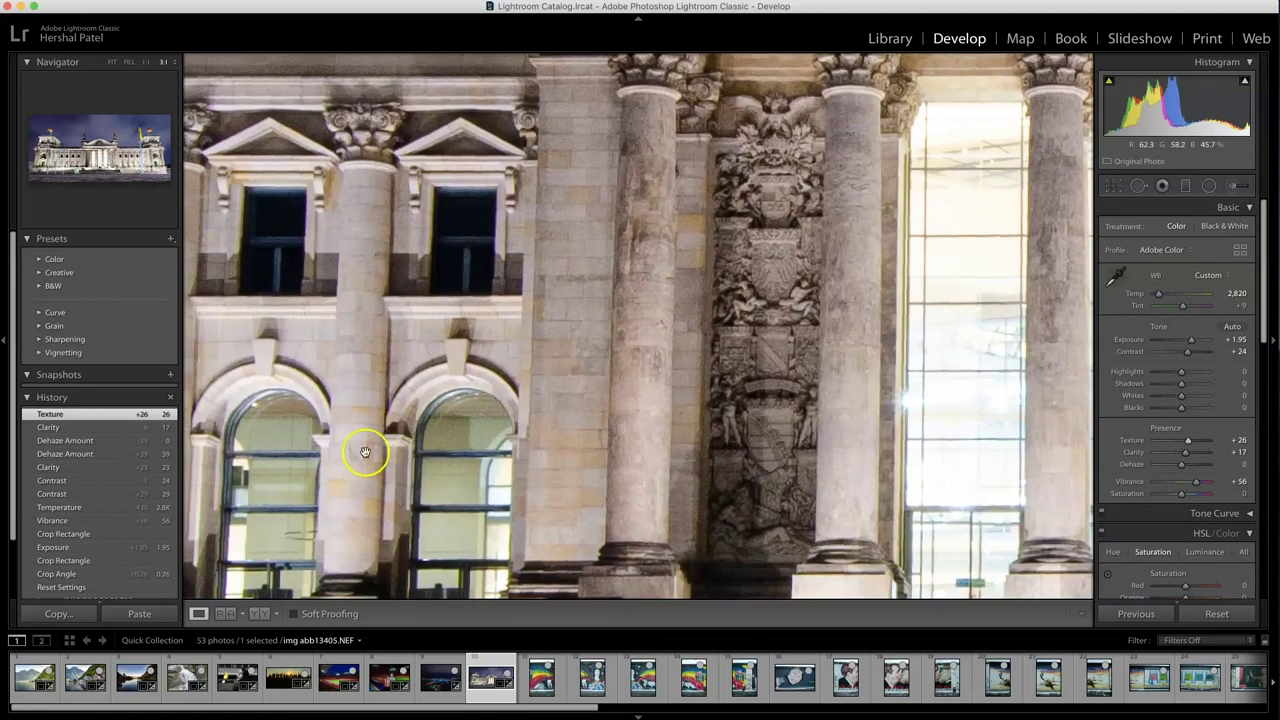
{"action": "left_click_drag", "start_coordinate": [360, 271], "coordinate": [603, 434]}
{"action": "left_click", "coordinate": [603, 434]}
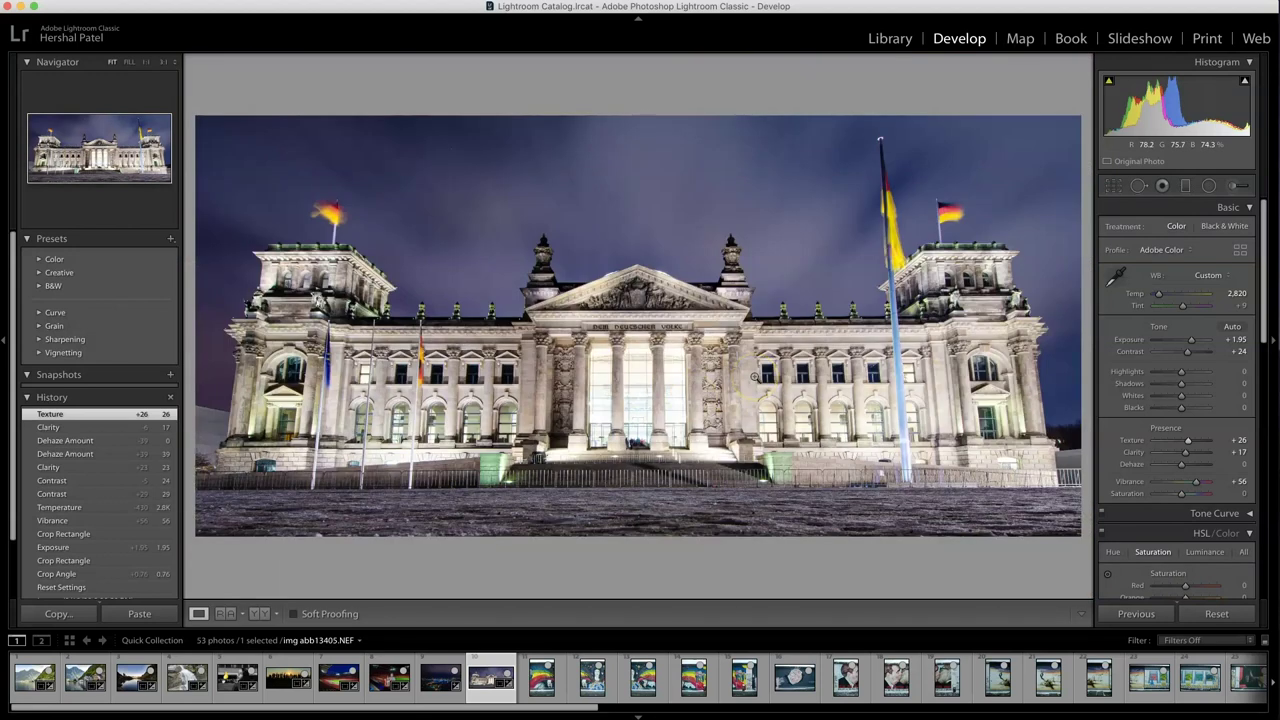
{"action": "left_click", "coordinate": [945, 245]}
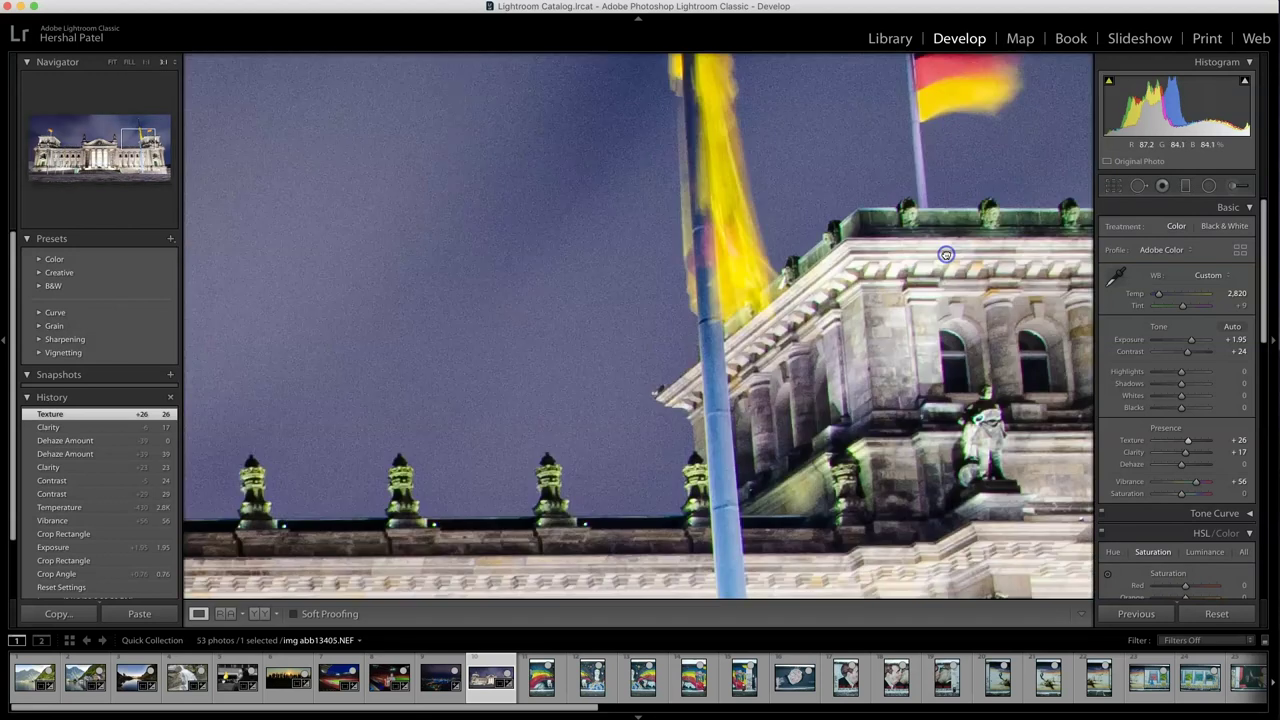
{"action": "left_click_drag", "start_coordinate": [902, 217], "coordinate": [835, 467]}
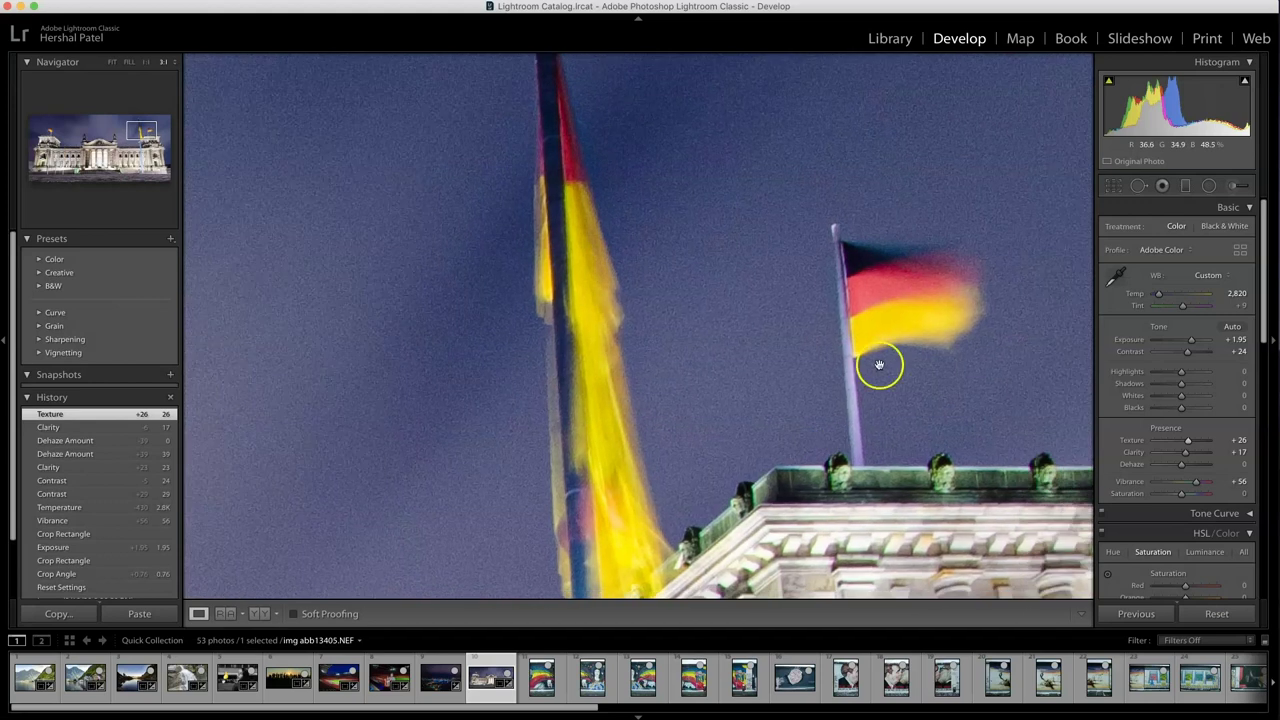
Toggle Remove Chromatic Aberration on and off to compare the colour fringing around the flags and roof edge.
{"action": "scroll", "coordinate": [1120, 515], "scroll_direction": "down", "scroll_amount": 10}
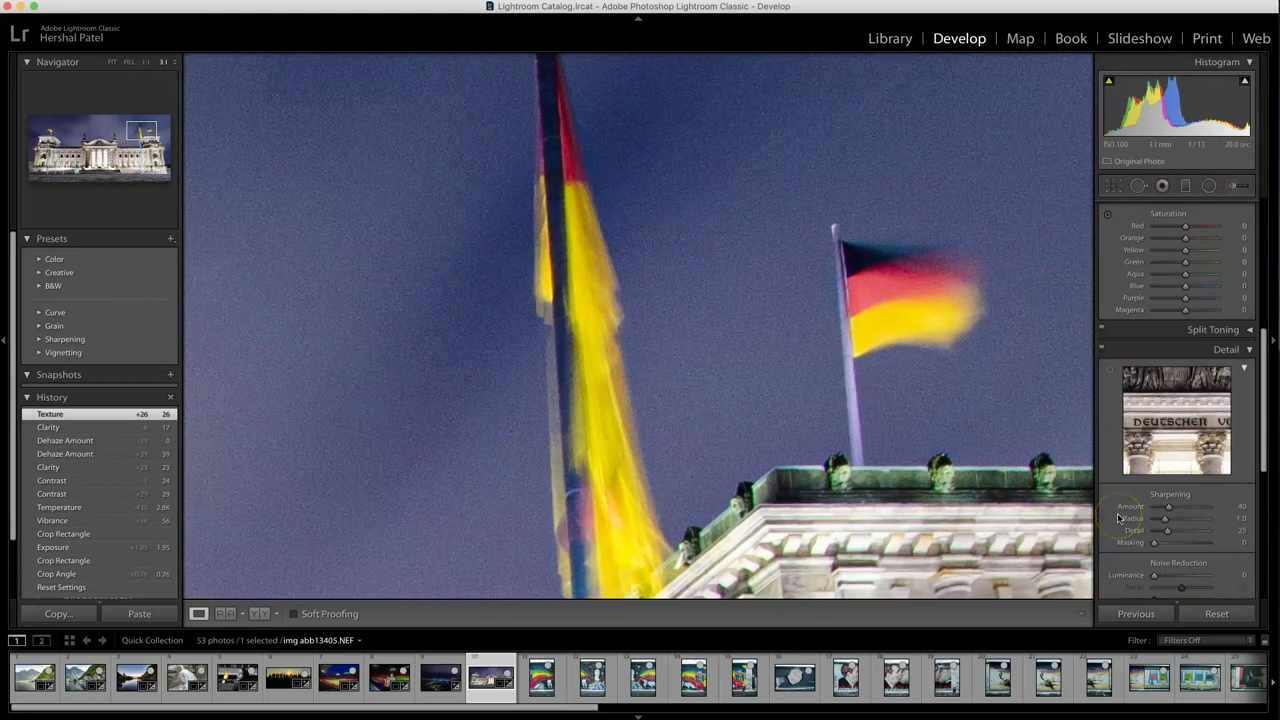
{"action": "scroll", "coordinate": [1120, 437], "scroll_direction": "down", "scroll_amount": 4}
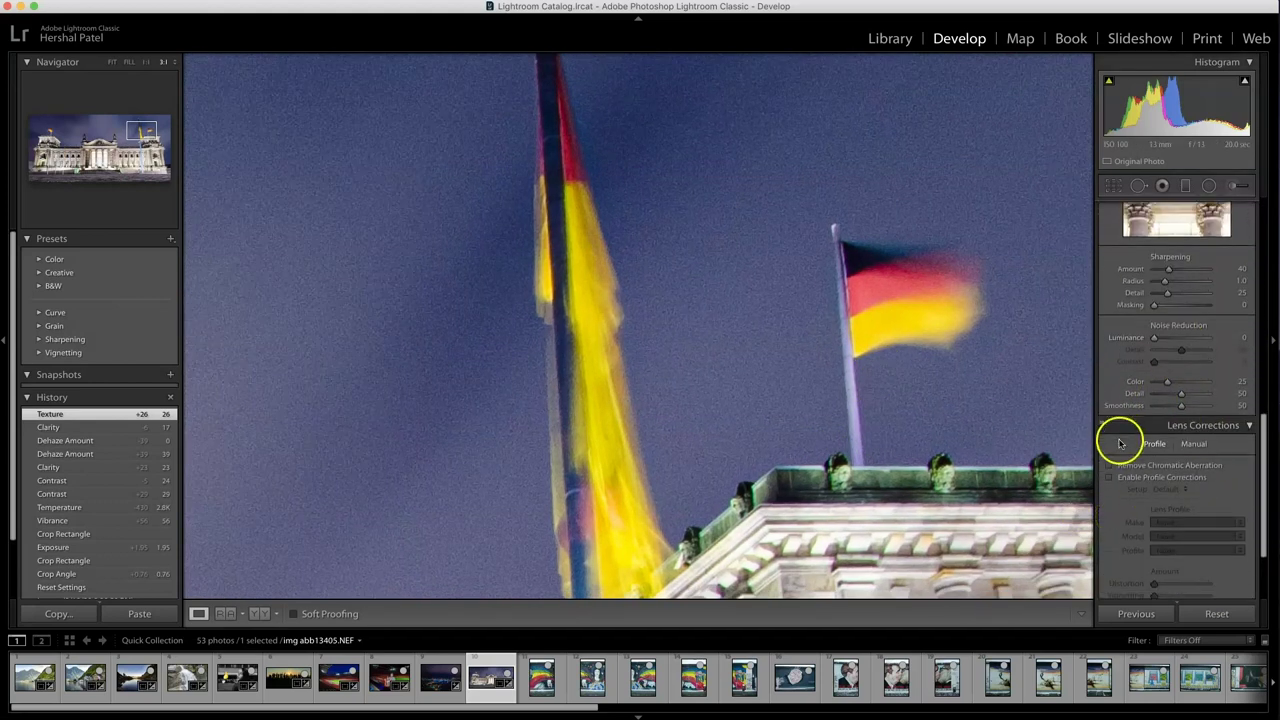
{"action": "left_click", "coordinate": [1110, 366]}
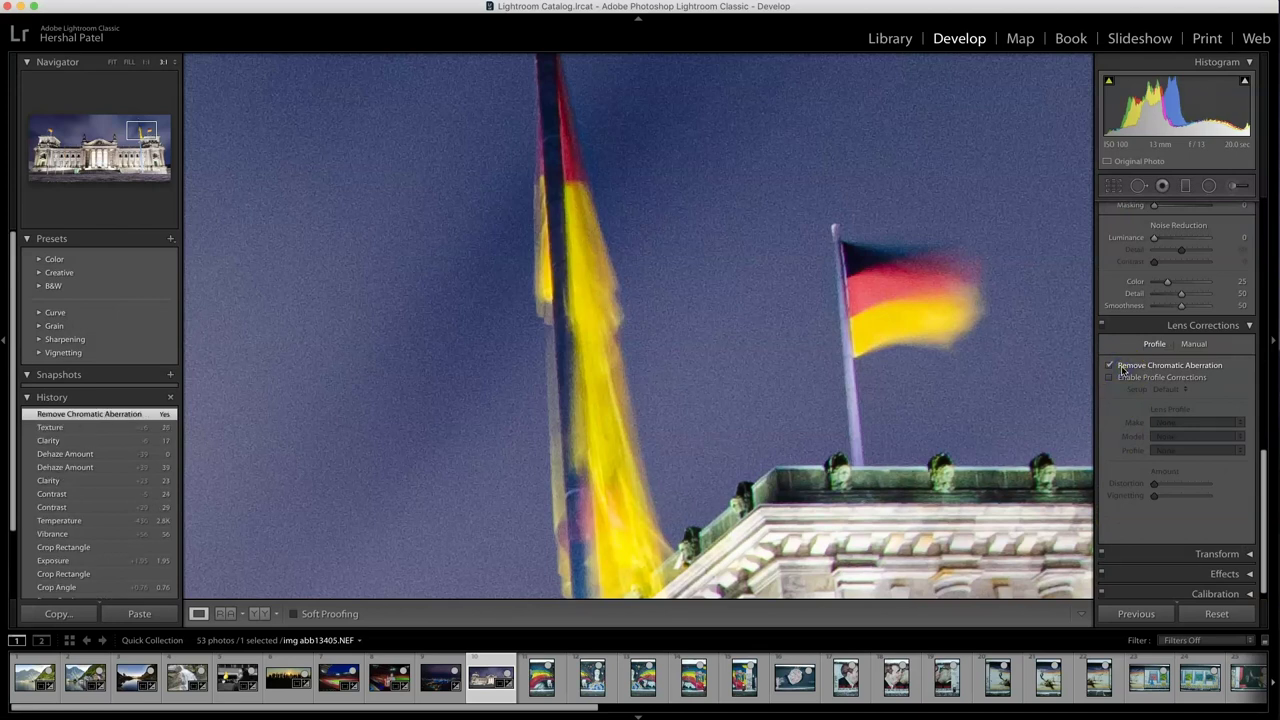
{"action": "left_click", "coordinate": [1122, 368]}
{"action": "left_click", "coordinate": [1122, 368]}
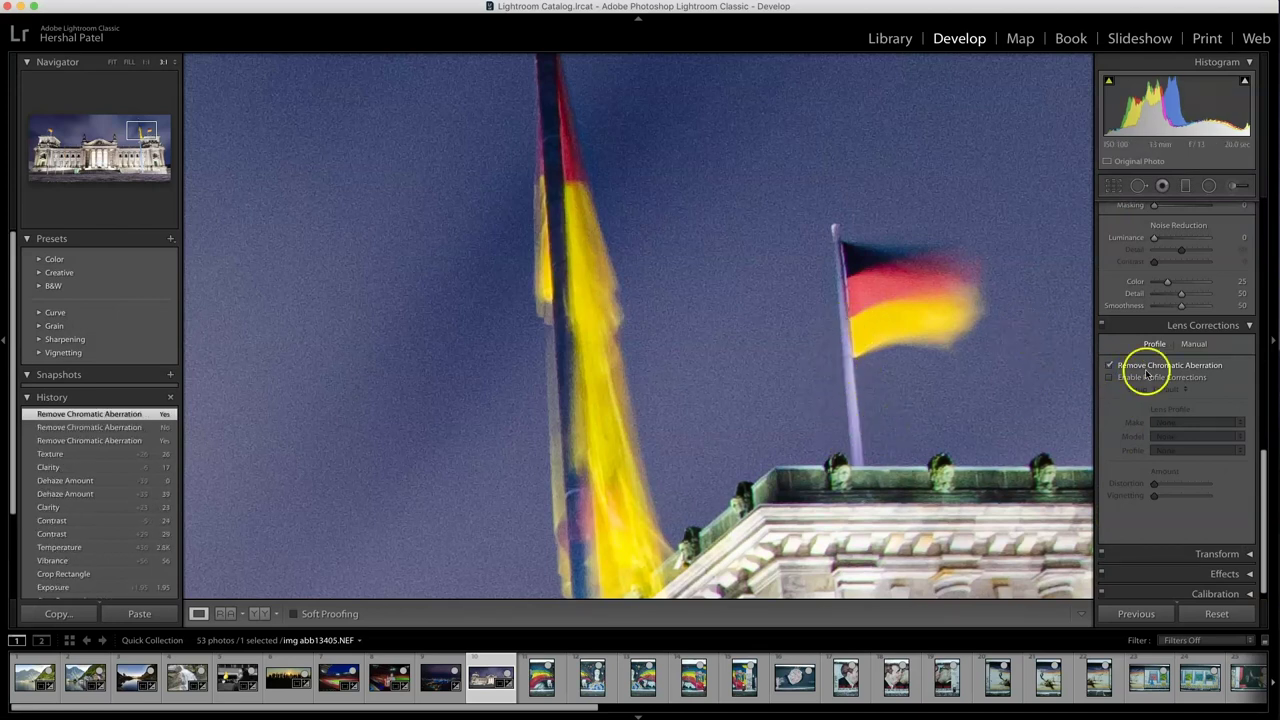
{"action": "left_click", "coordinate": [1147, 368]}
Try manual defringing with a Purple Amount of 8 and a Green Amount of 11, and return both to 0.
{"action": "left_click", "coordinate": [1192, 344]}
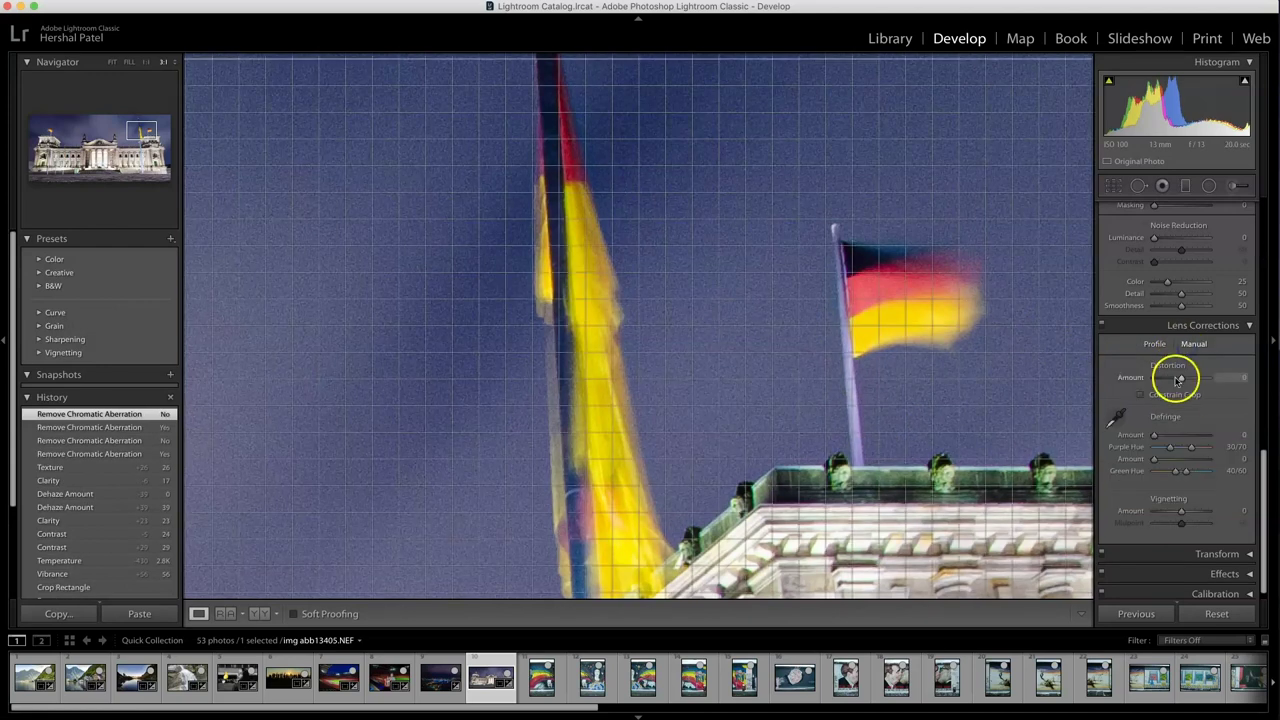
{"action": "left_click_drag", "start_coordinate": [1181, 441], "coordinate": [1188, 437]}
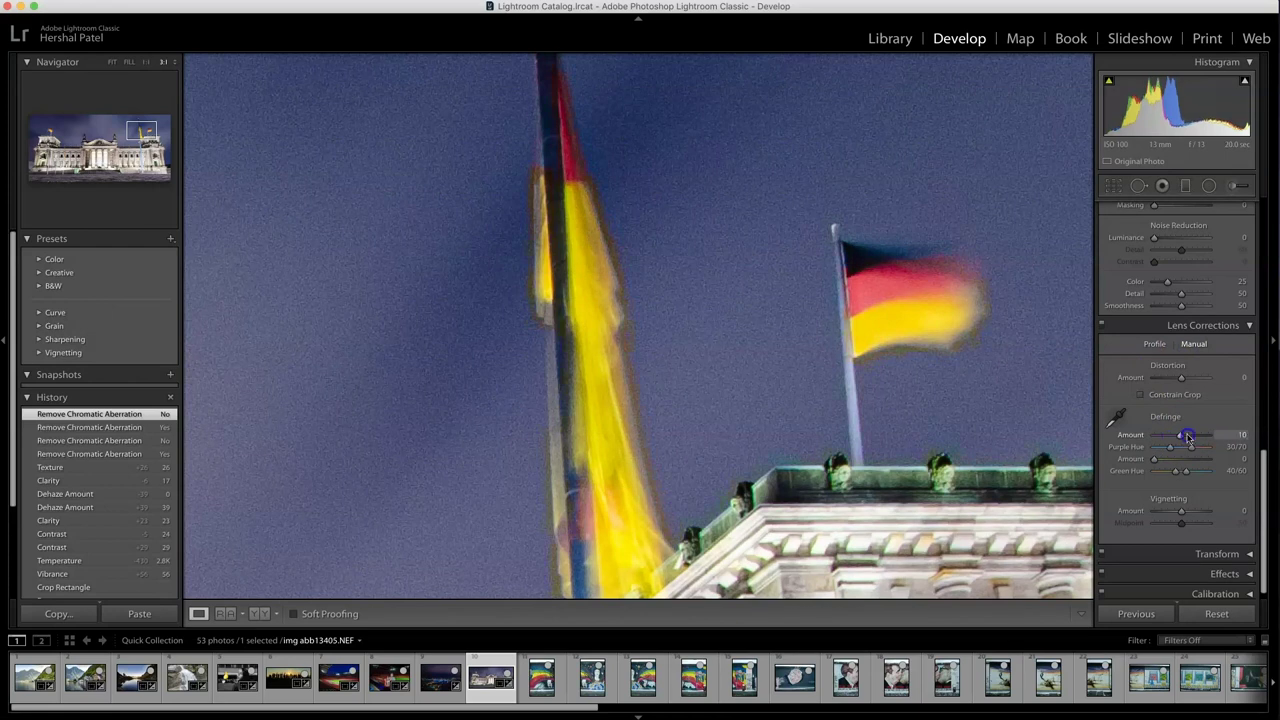
{"action": "left_click_drag", "start_coordinate": [1177, 437], "coordinate": [1160, 459]}
Enable Remove Chromatic Aberration in the profile lens corrections and view the whole Reichstag photo.
{"action": "left_click", "coordinate": [1156, 343]}
{"action": "left_click", "coordinate": [1165, 365]}
{"action": "left_click", "coordinate": [811, 406]}
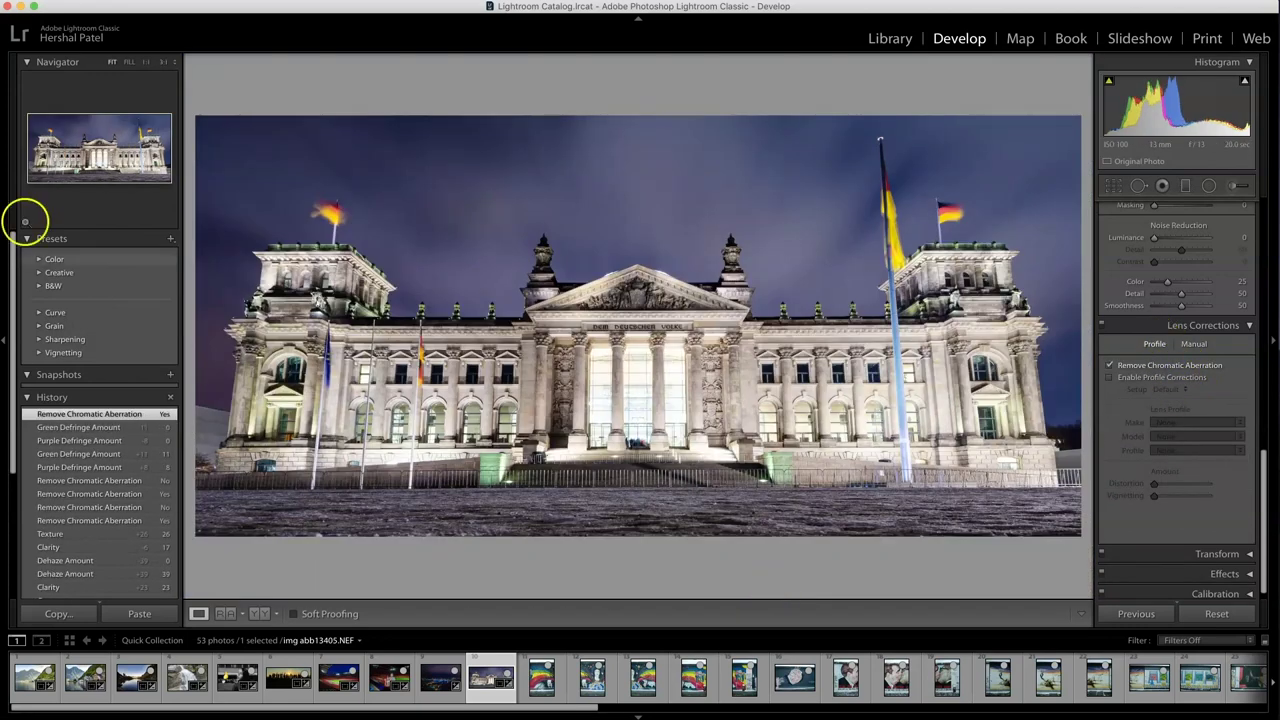
Set the Reichstag photo's Highlights to -100 and Shadows to +100, keeping the existing crop.
{"action": "left_click", "coordinate": [1114, 184]}
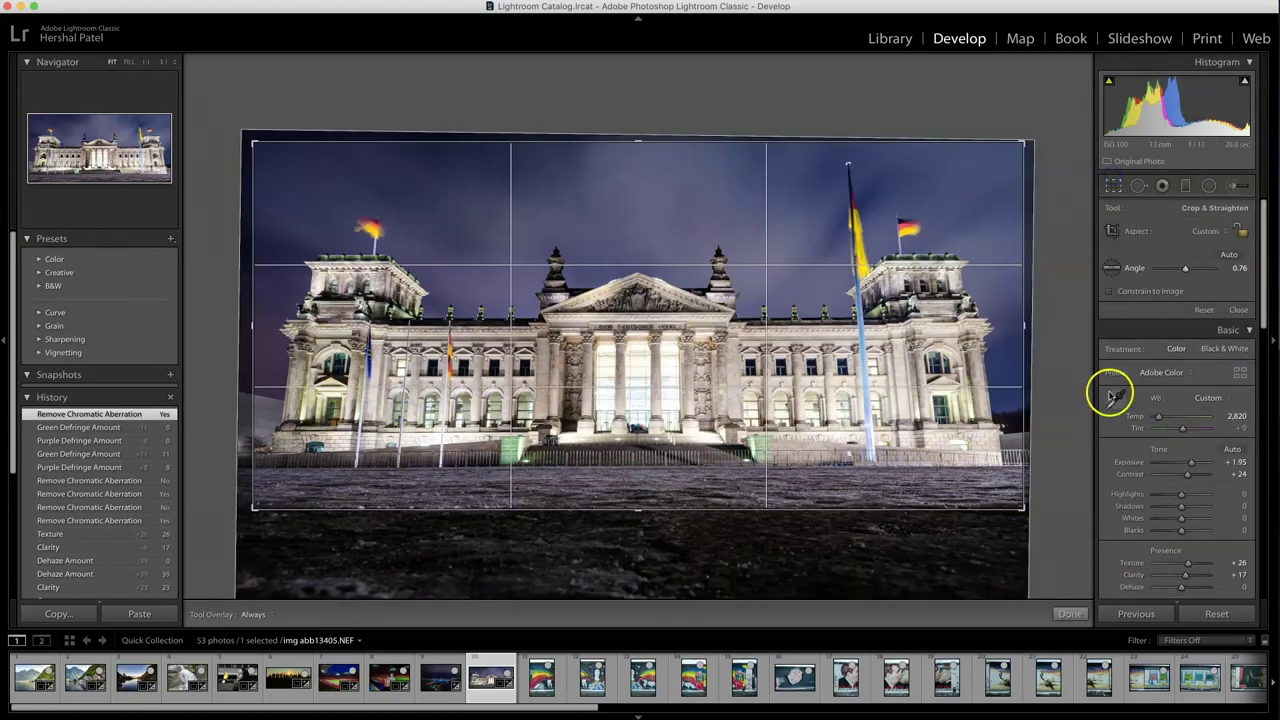
{"action": "scroll", "coordinate": [1137, 520], "scroll_direction": "down", "scroll_amount": 3}
{"action": "left_click_drag", "start_coordinate": [1180, 357], "coordinate": [1208, 368]}
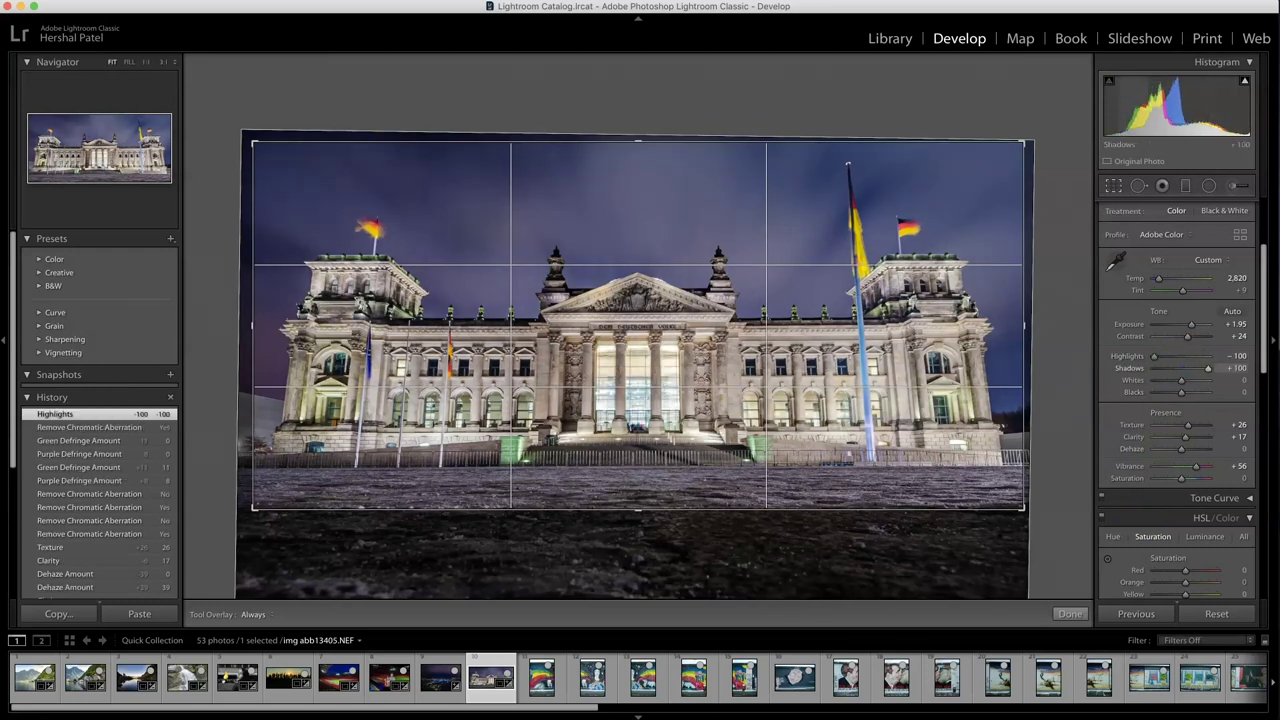
{"action": "left_click", "coordinate": [1070, 612]}
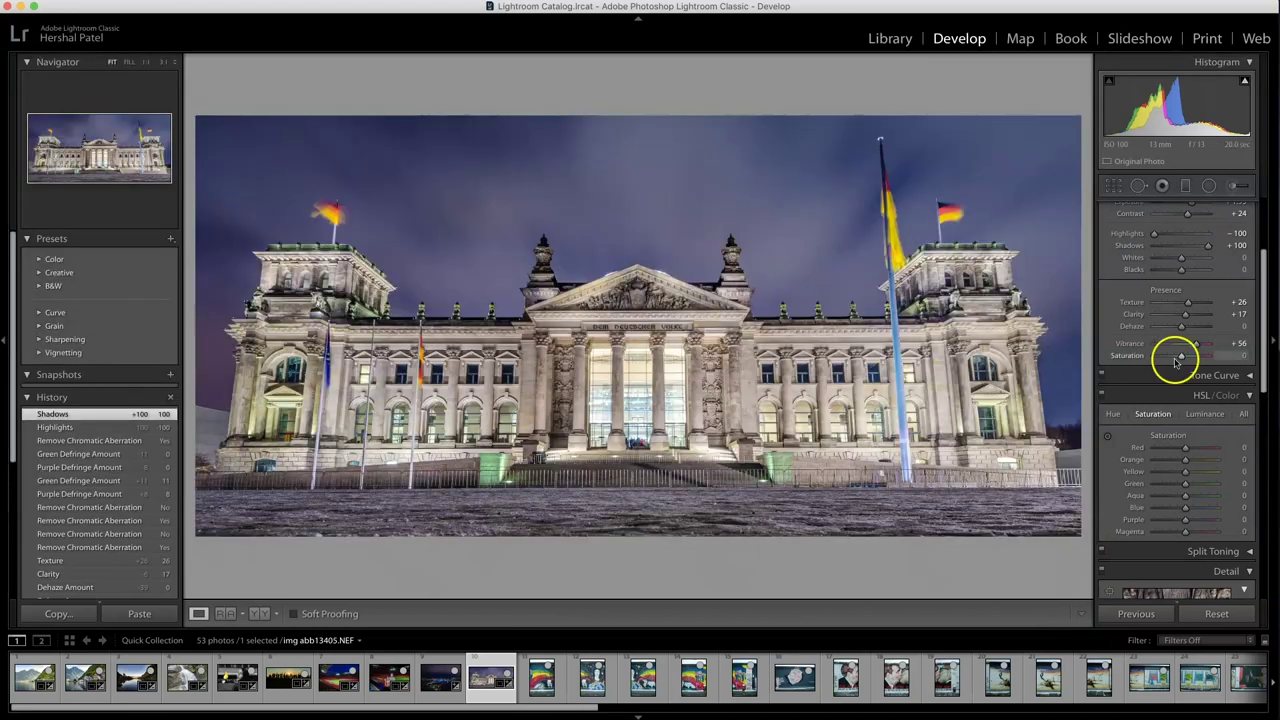
Check the entrance up close, and compare the photo with and without the Highlights and Shadows changes by undoing and redoing them.
{"action": "left_click", "coordinate": [614, 437]}
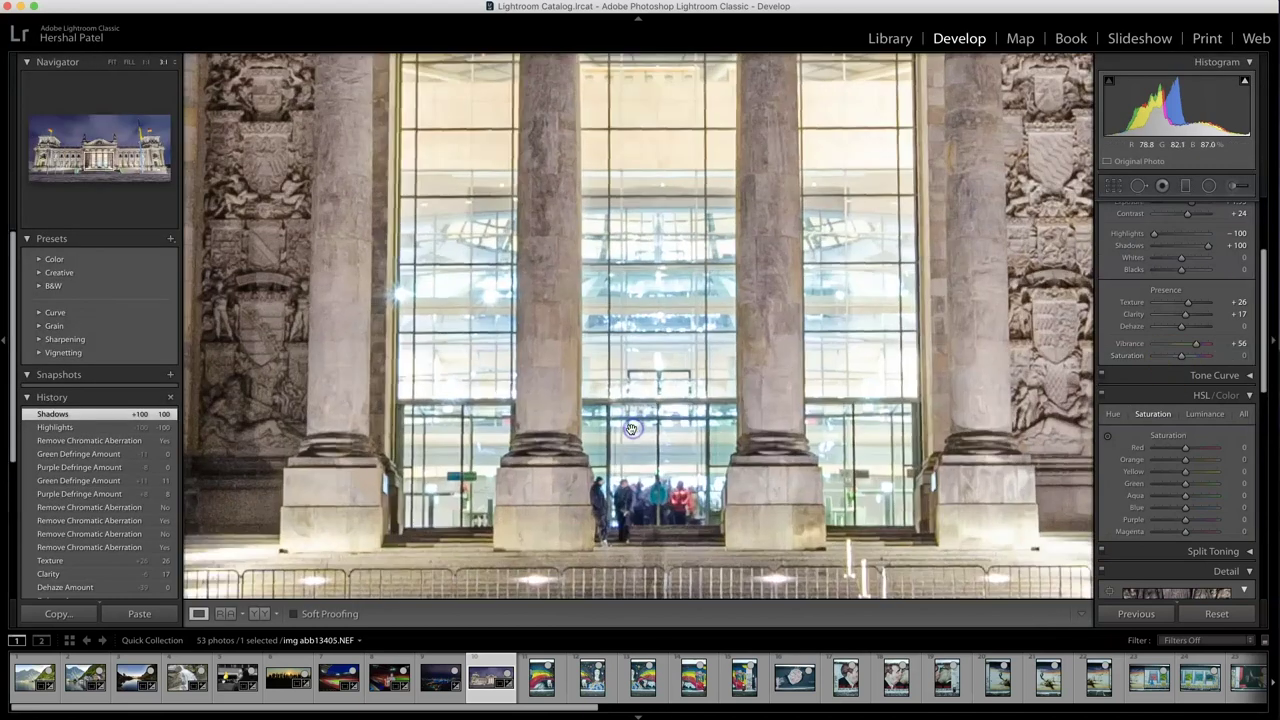
{"action": "left_click", "coordinate": [669, 281]}
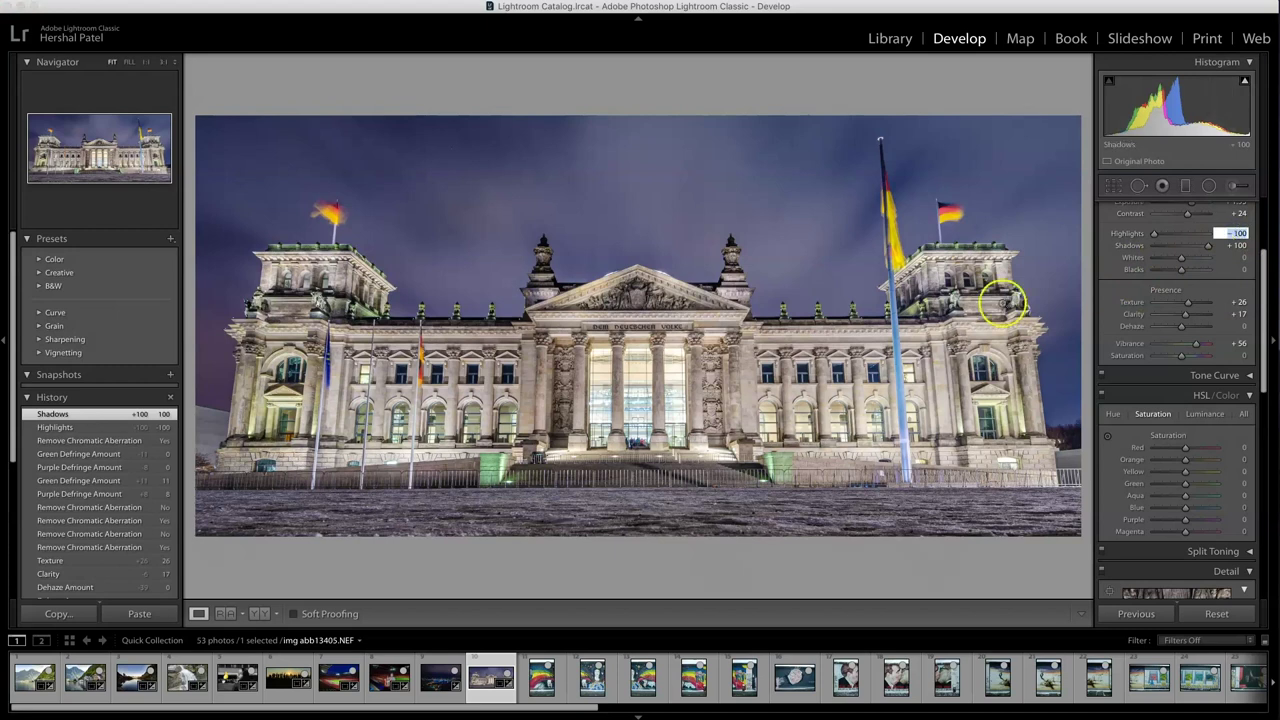
{"action": "left_click", "coordinate": [935, 93]}
{"action": "key", "text": "super+z"}
{"action": "left_click", "coordinate": [929, 108]}
{"action": "key", "text": "super+z"}
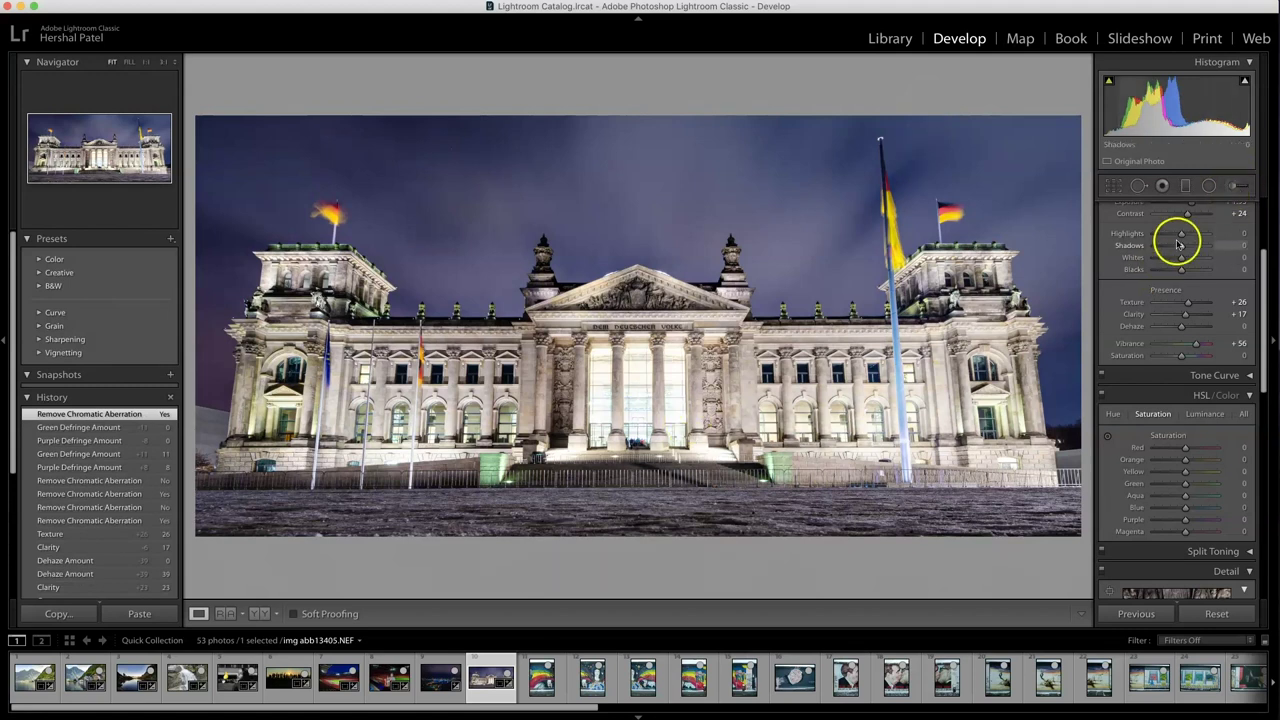
{"action": "key", "text": "super+shift+z"}
{"action": "key", "text": "super+shift+z"}
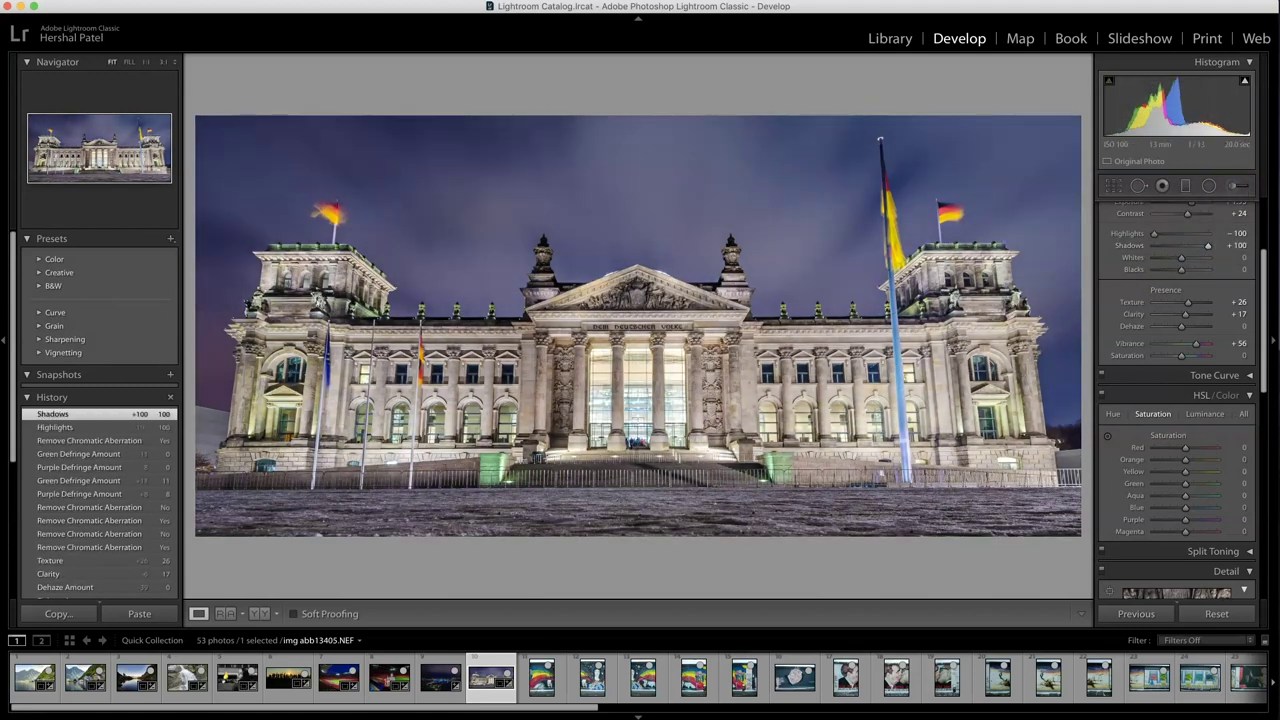
Examine the entrance glass, columns and pediment up close for recovered highlight and shadow detail.
{"action": "left_click", "coordinate": [610, 442]}
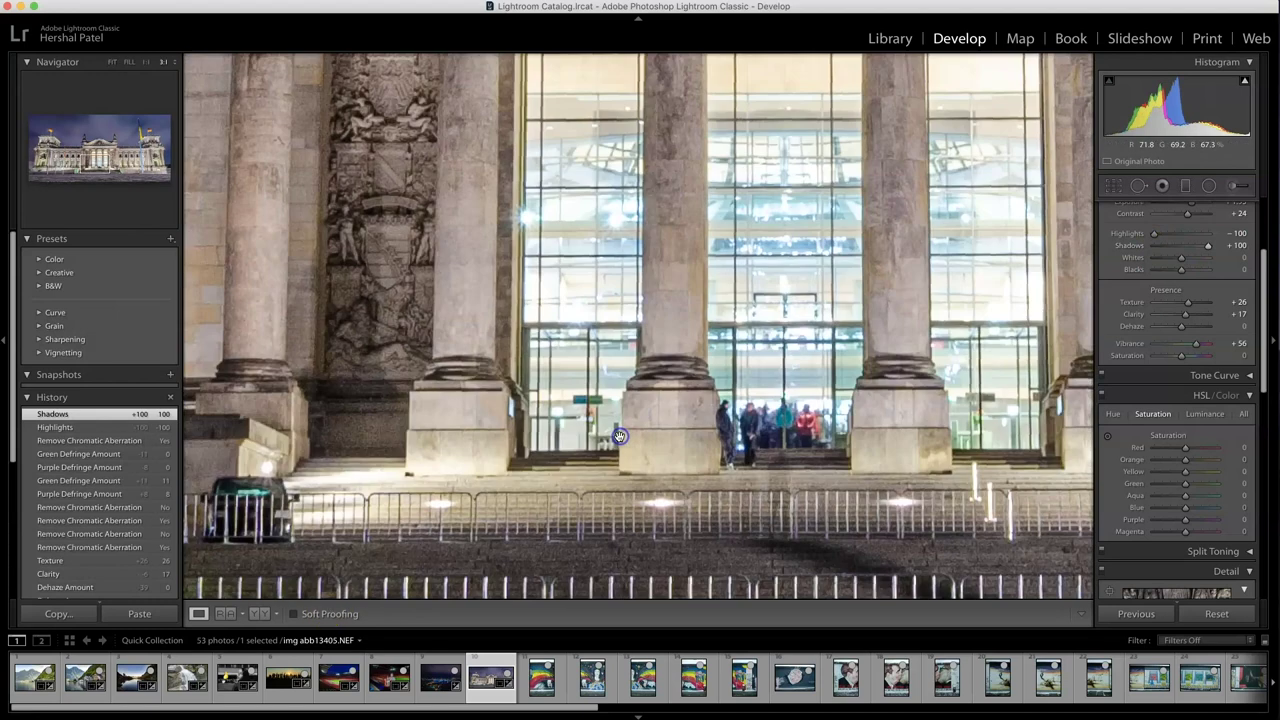
{"action": "left_click_drag", "start_coordinate": [775, 198], "coordinate": [634, 432]}
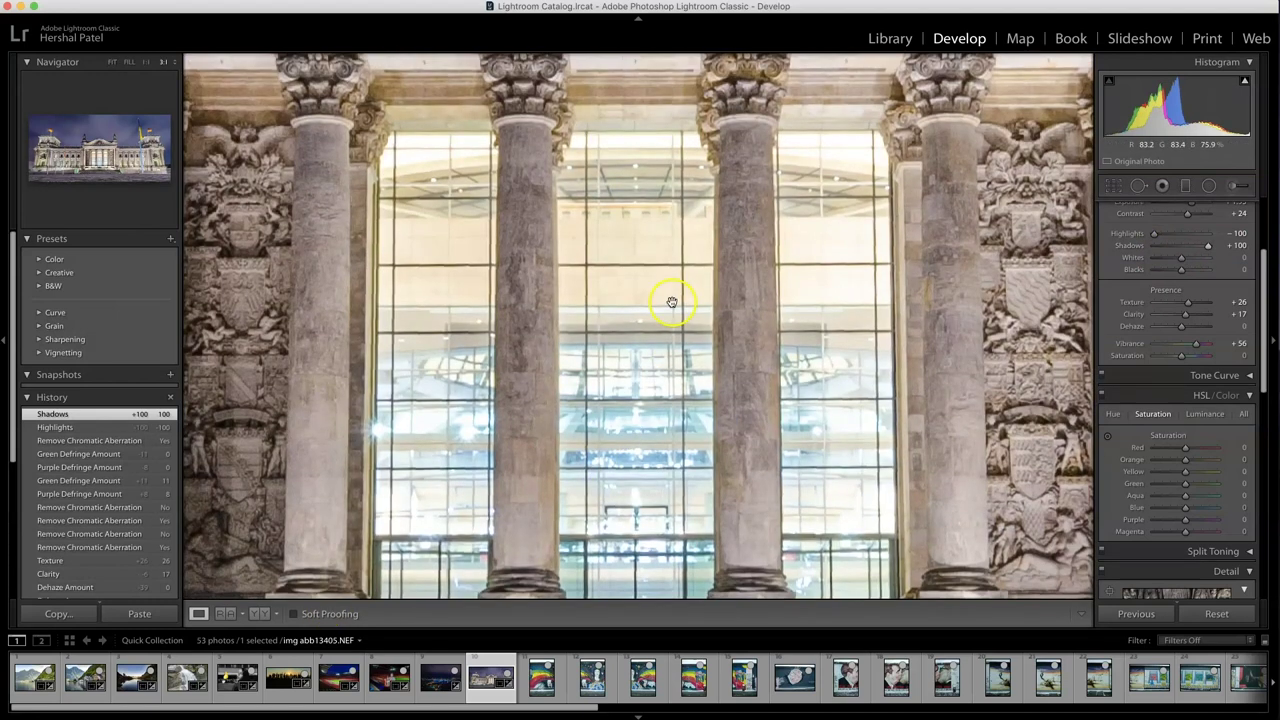
{"action": "left_click", "coordinate": [644, 394]}
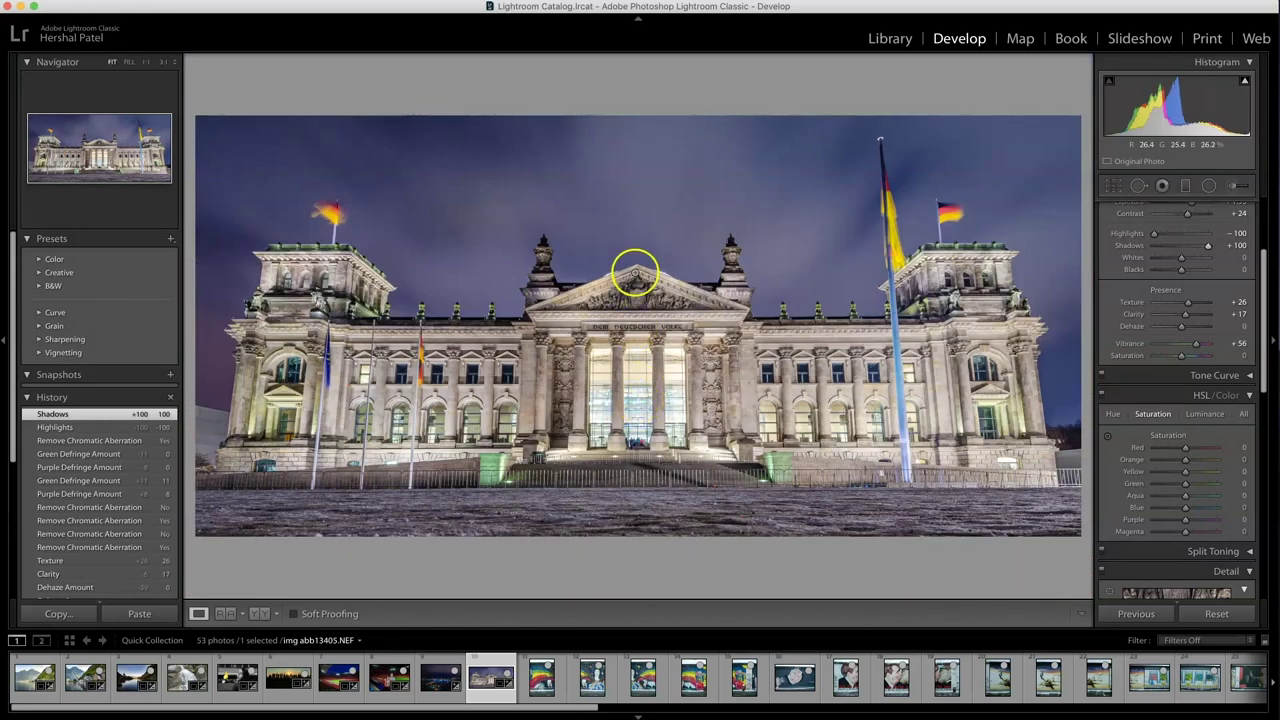
{"action": "left_click", "coordinate": [609, 269]}
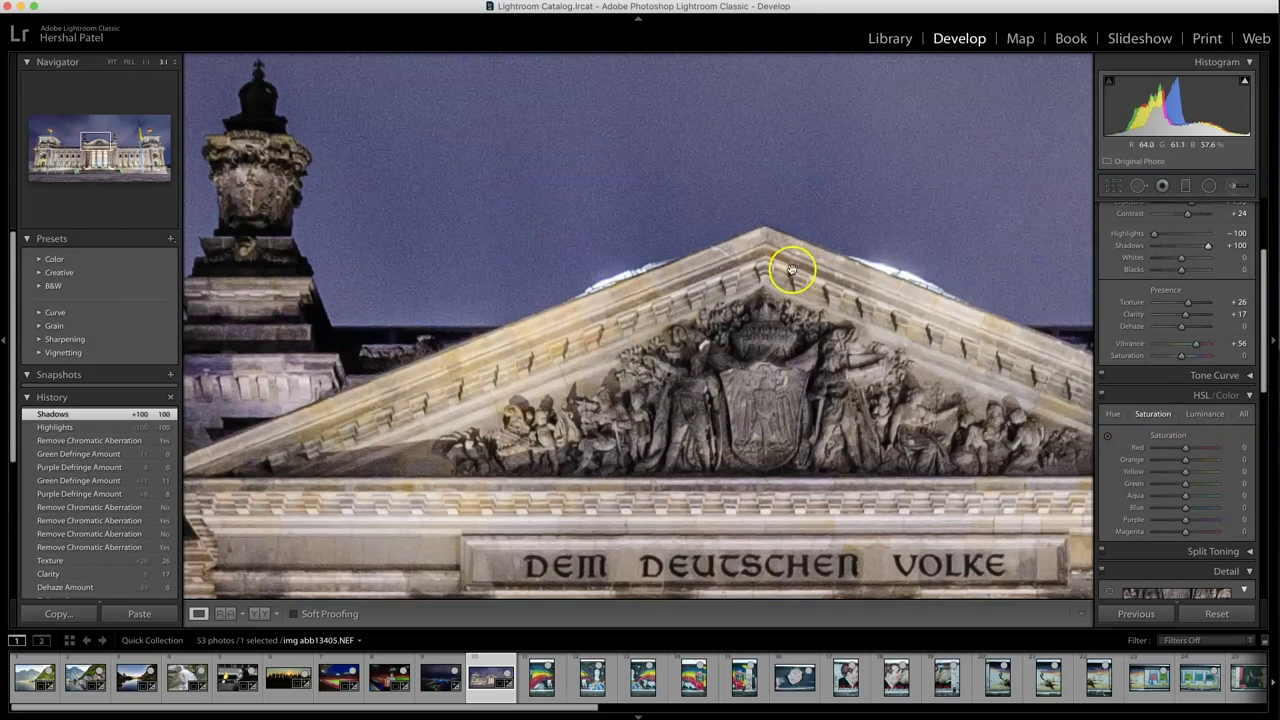
{"action": "left_click", "coordinate": [900, 320]}
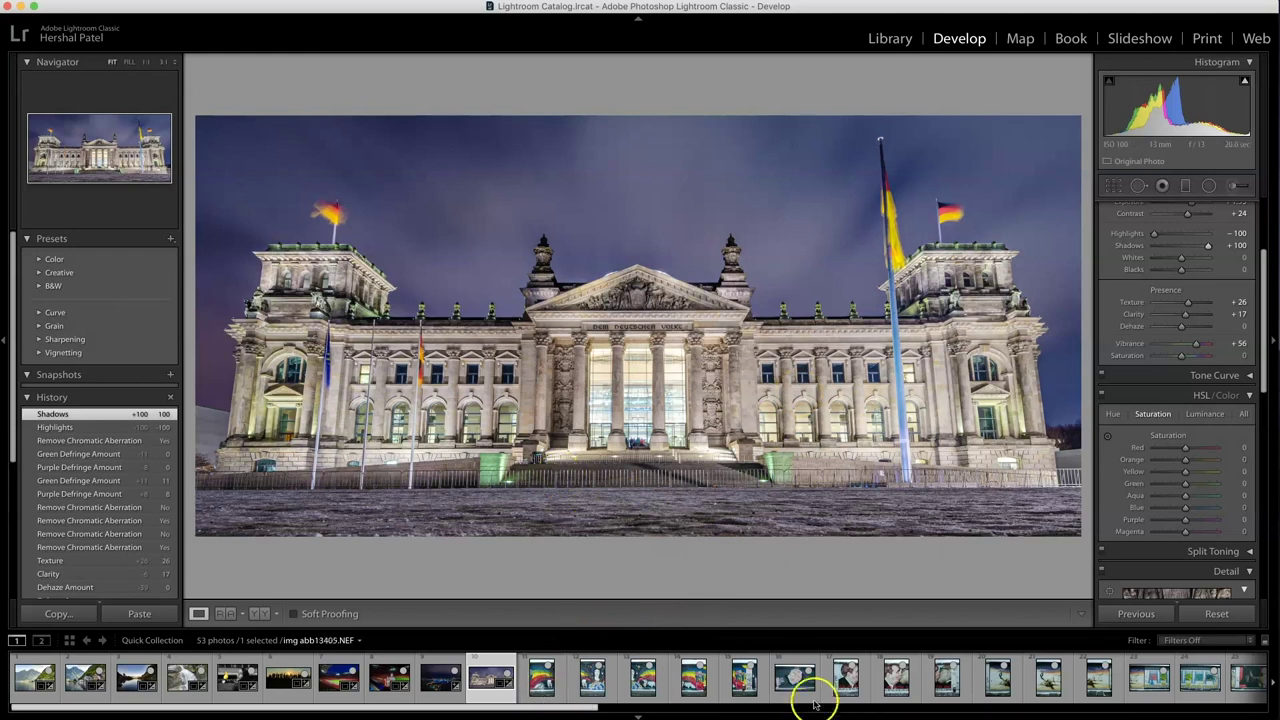
Browse the remaining photos and open the snowy 1941-1945 memorial photo, img abb23667.NEF.
{"action": "scroll", "coordinate": [560, 690], "scroll_direction": "down", "scroll_amount": 5}
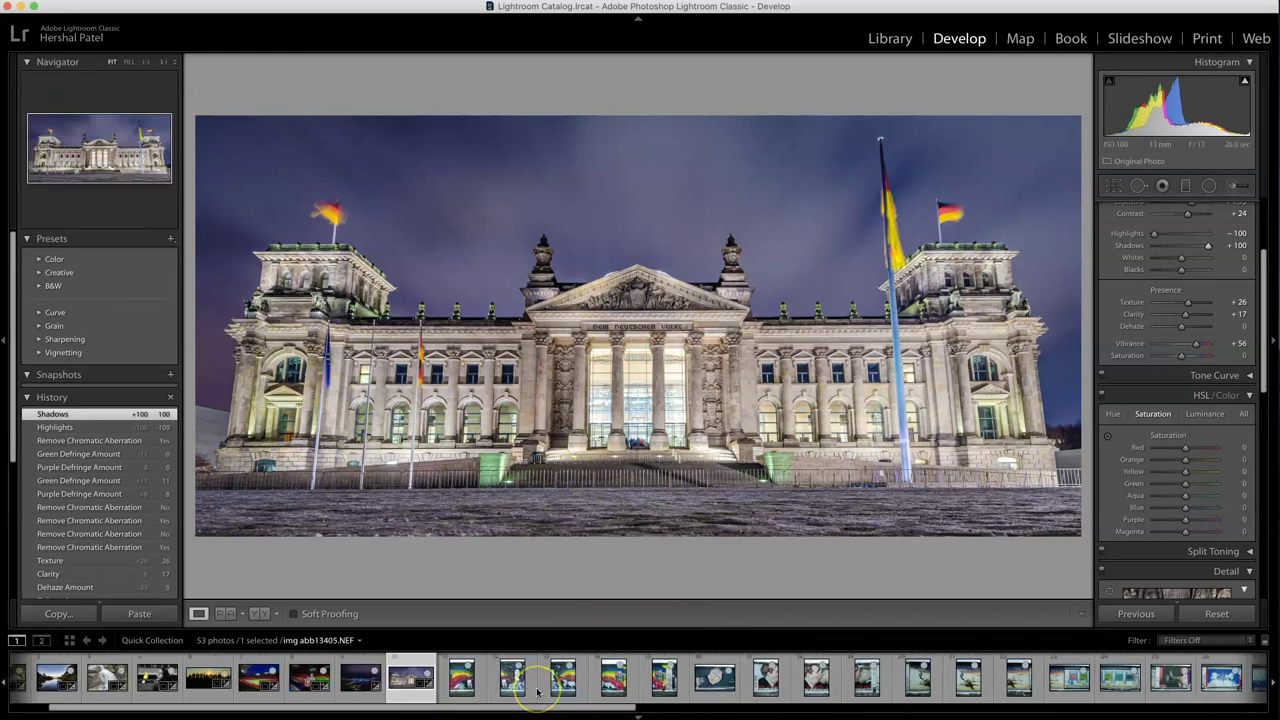
{"action": "scroll", "coordinate": [786, 684], "scroll_direction": "down", "scroll_amount": 5}
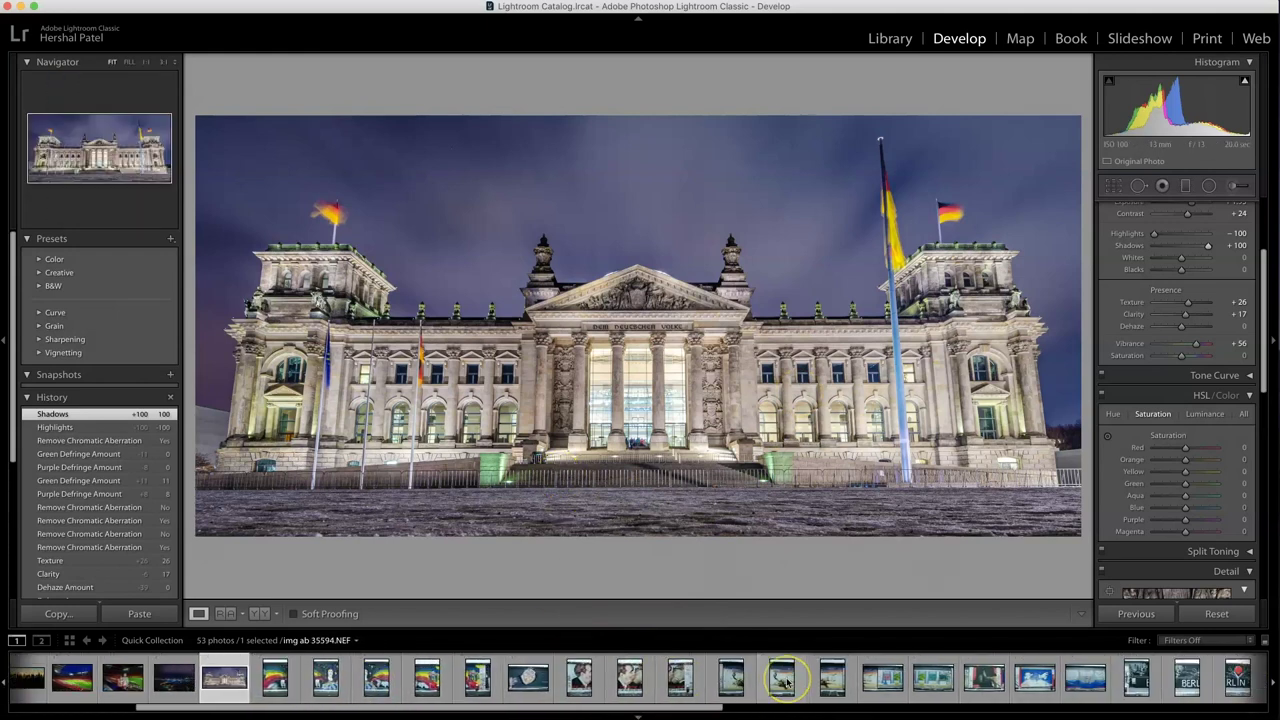
{"action": "scroll", "coordinate": [786, 684], "scroll_direction": "down", "scroll_amount": 5}
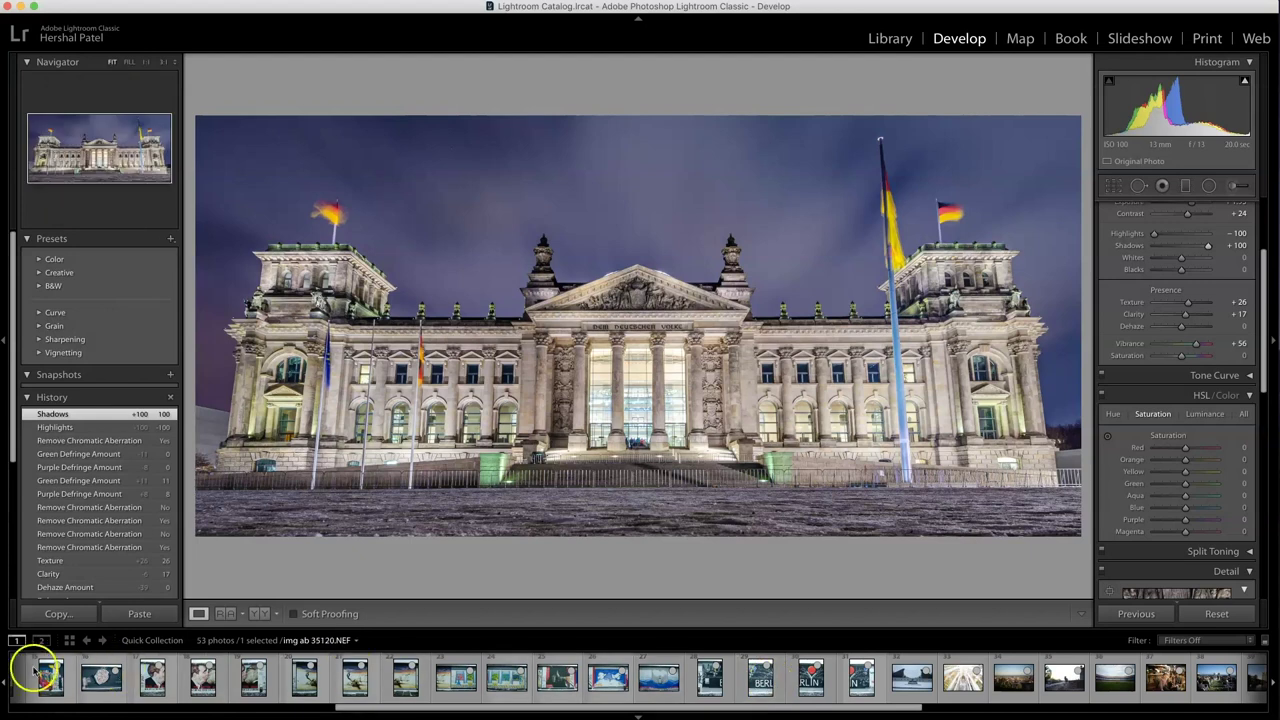
{"action": "scroll", "coordinate": [877, 680], "scroll_direction": "right", "scroll_amount": 5}
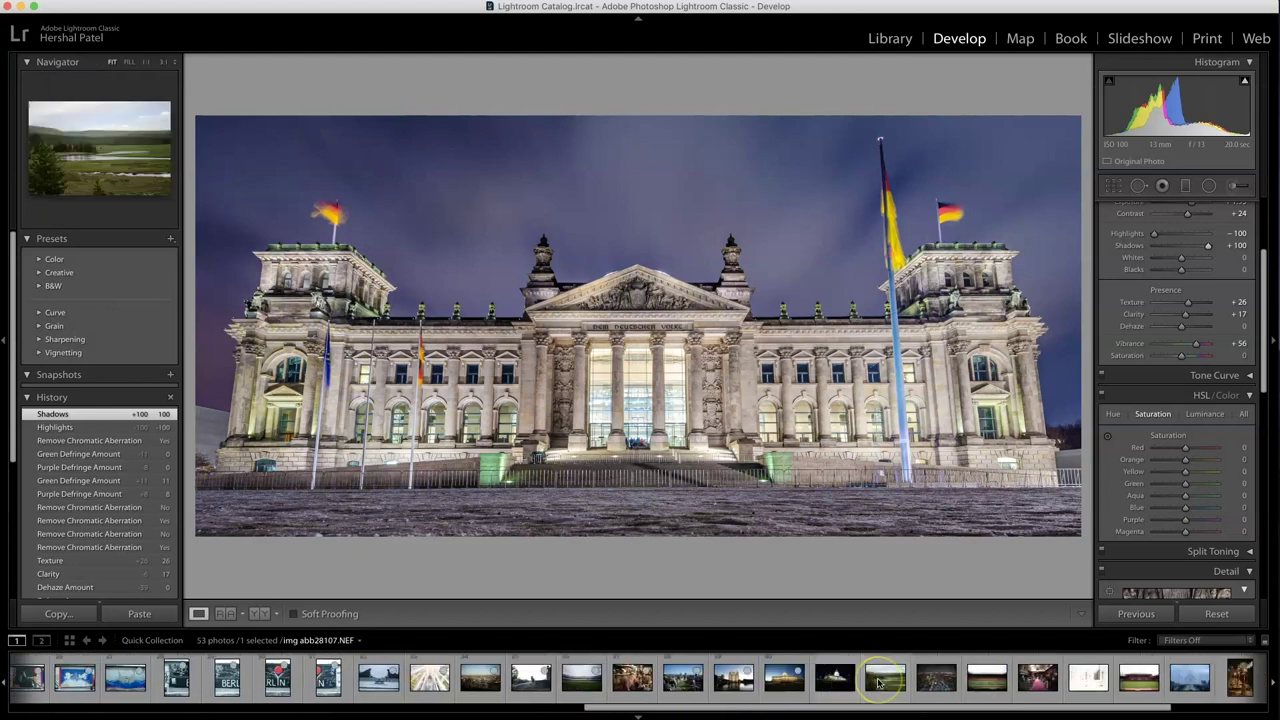
{"action": "left_click", "coordinate": [432, 680]}
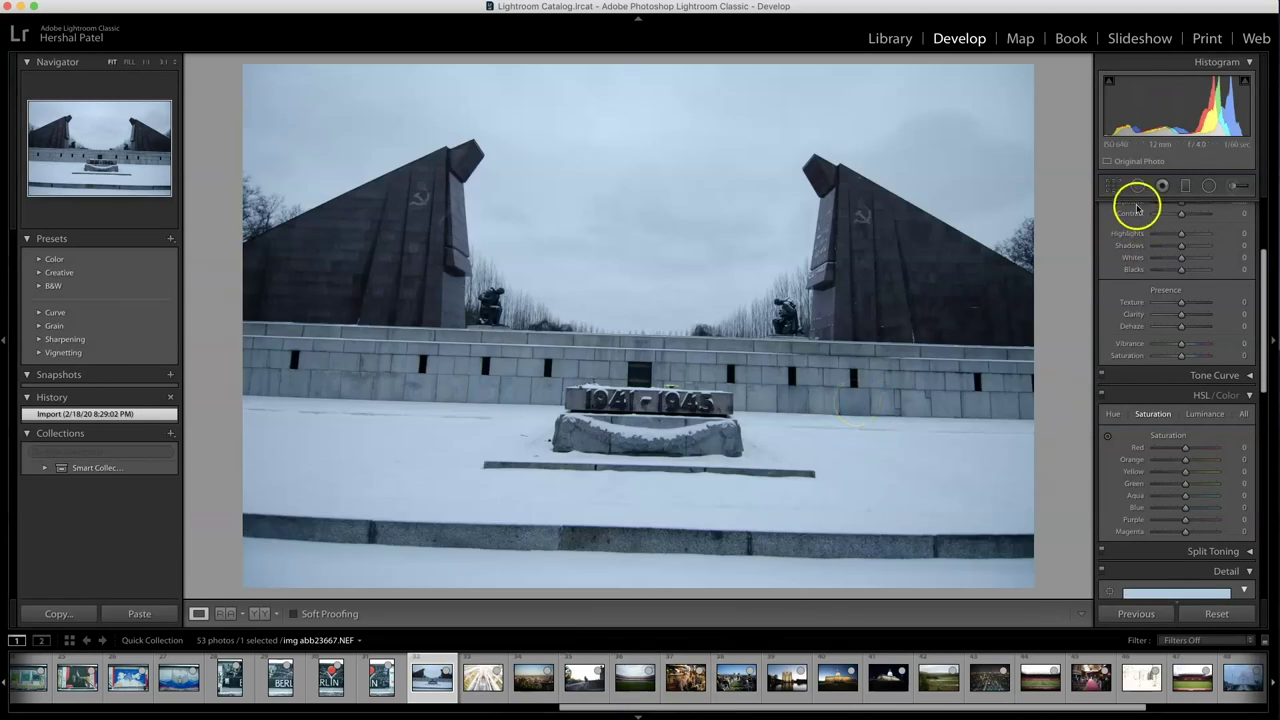
Straighten the snowy memorial photo with a crop angle of -1.87, recentre it slightly within the crop frame, and apply the crop.
{"action": "left_click", "coordinate": [1113, 185]}
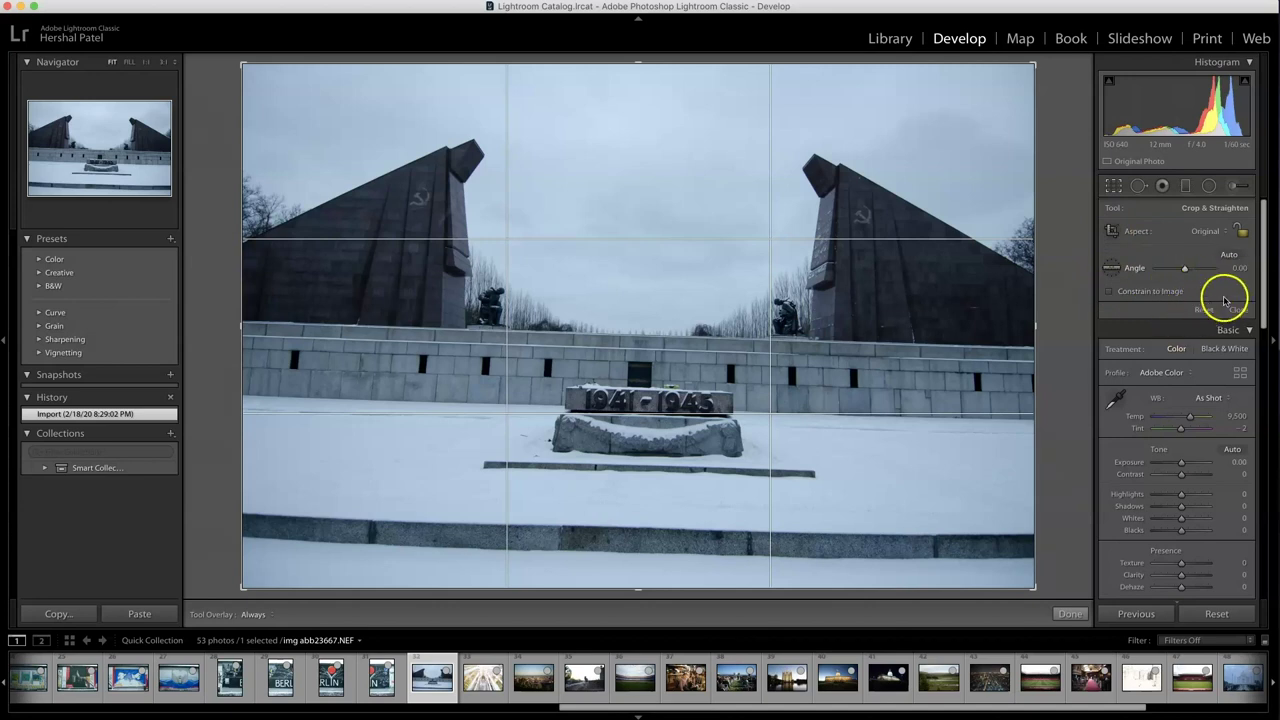
{"action": "scroll", "coordinate": [1259, 290], "scroll_direction": "down", "scroll_amount": 1}
{"action": "scroll", "coordinate": [1259, 290], "scroll_direction": "up", "scroll_amount": 1}
{"action": "left_click", "coordinate": [1237, 265]}
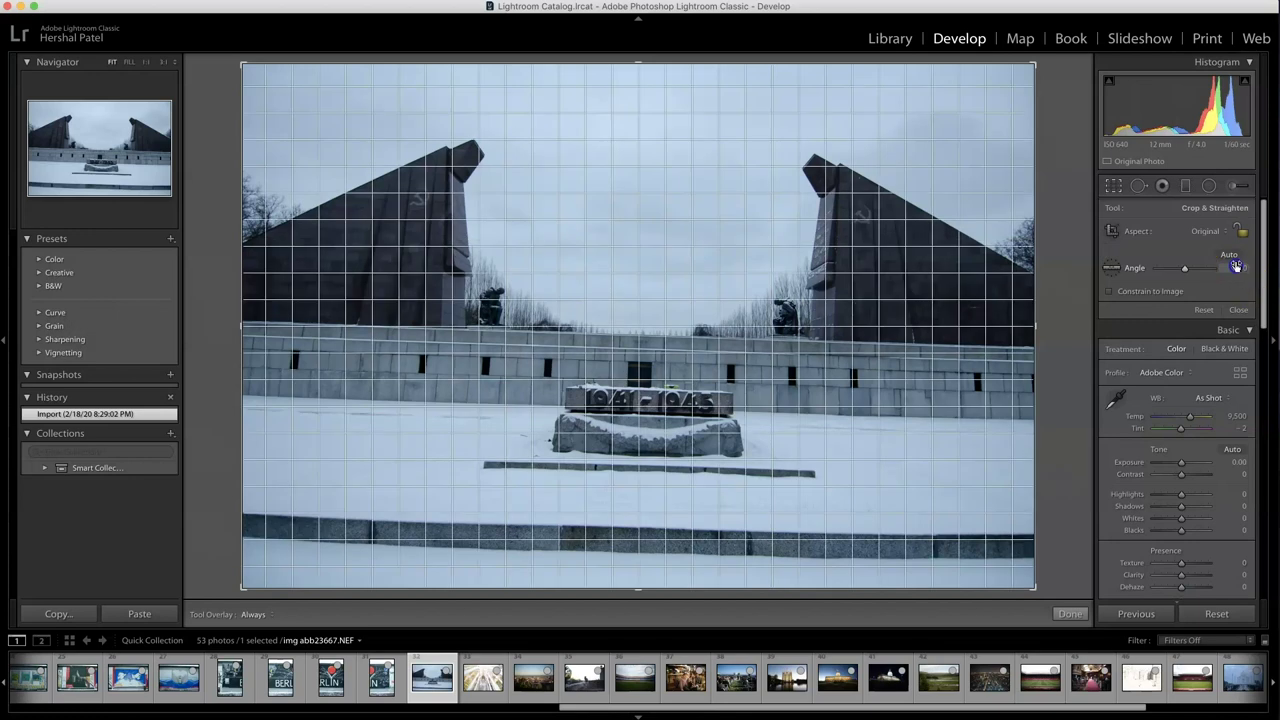
{"action": "left_click_drag", "start_coordinate": [1235, 266], "coordinate": [1218, 268]}
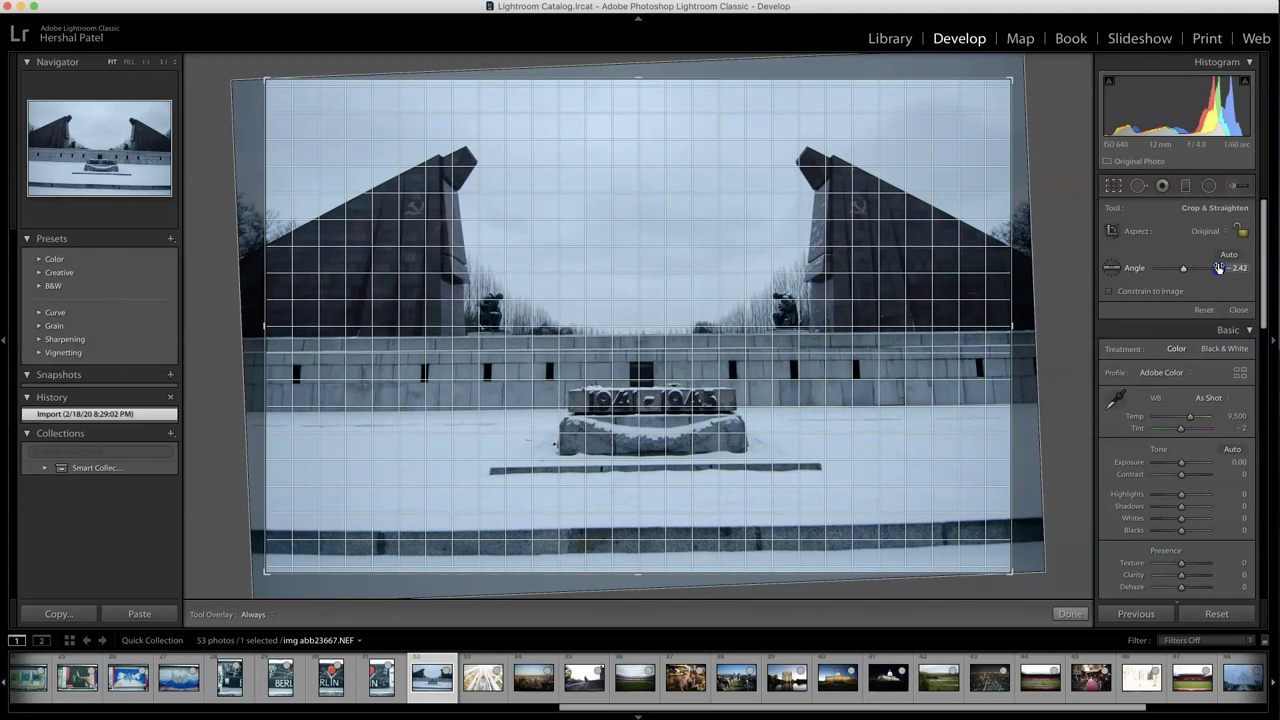
{"action": "left_click_drag", "start_coordinate": [1219, 268], "coordinate": [1222, 266]}
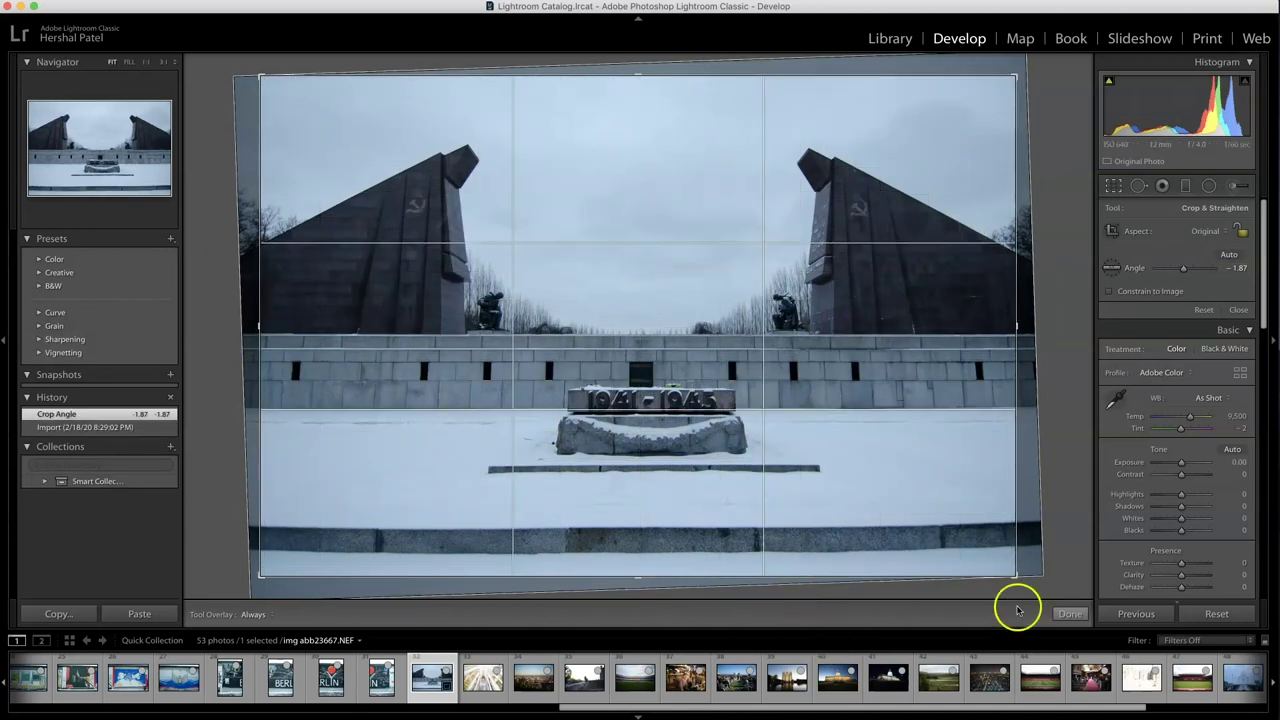
{"action": "left_click_drag", "start_coordinate": [709, 360], "coordinate": [787, 375]}
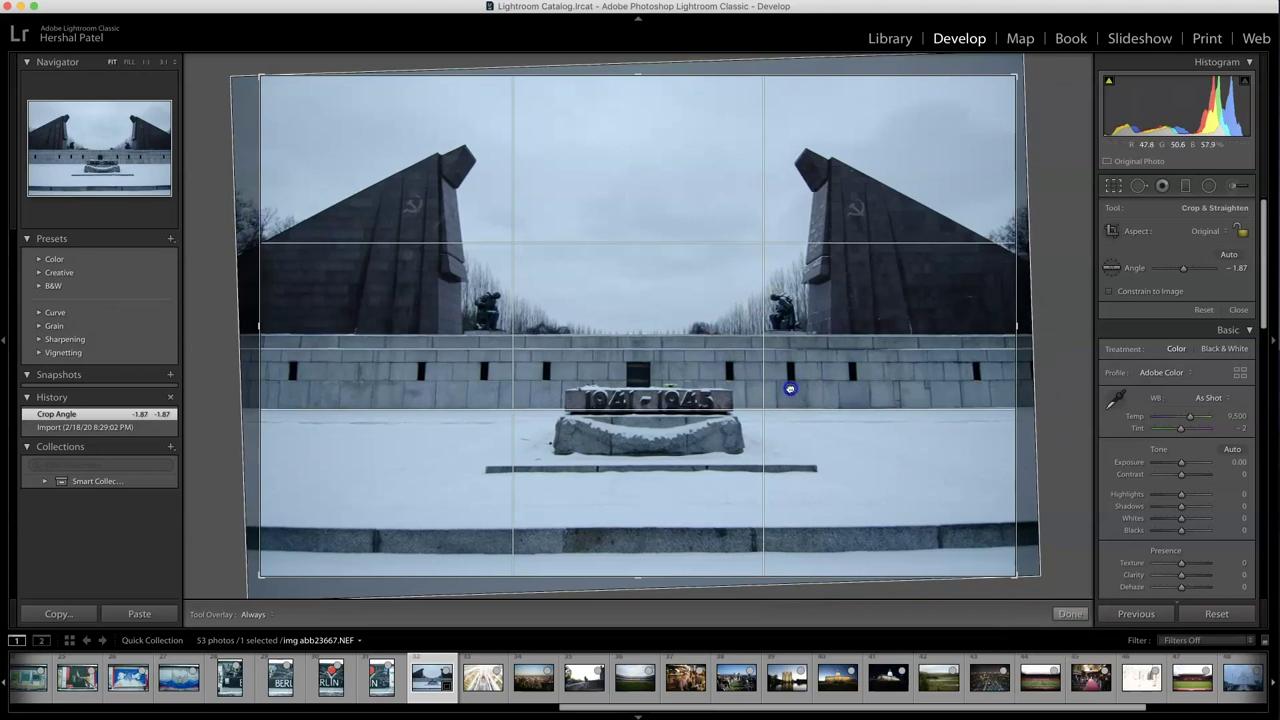
{"action": "left_click", "coordinate": [1070, 614]}
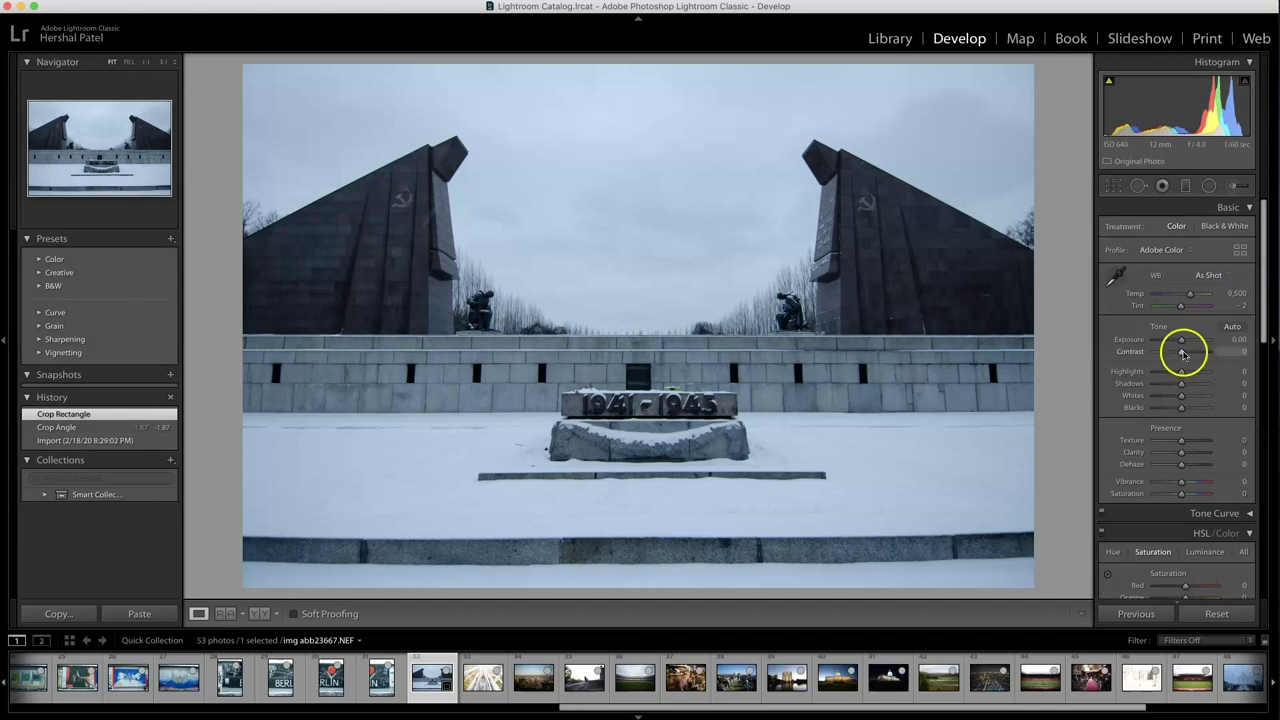
Set the memorial photo's Highlights to -100, Shadows to +100, Contrast to +43 and Exposure to +0.50.
{"action": "left_click_drag", "start_coordinate": [1181, 371], "coordinate": [1148, 374]}
{"action": "left_click", "coordinate": [1180, 385]}
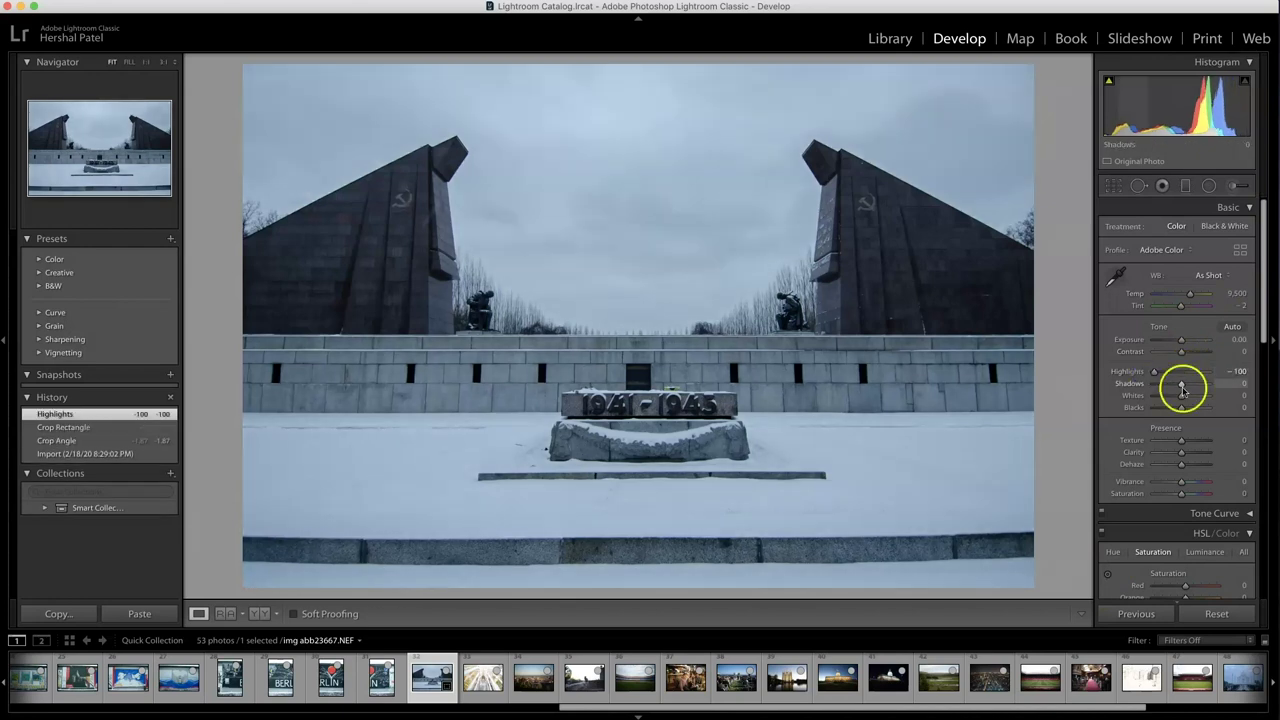
{"action": "left_click_drag", "start_coordinate": [1182, 387], "coordinate": [1228, 382]}
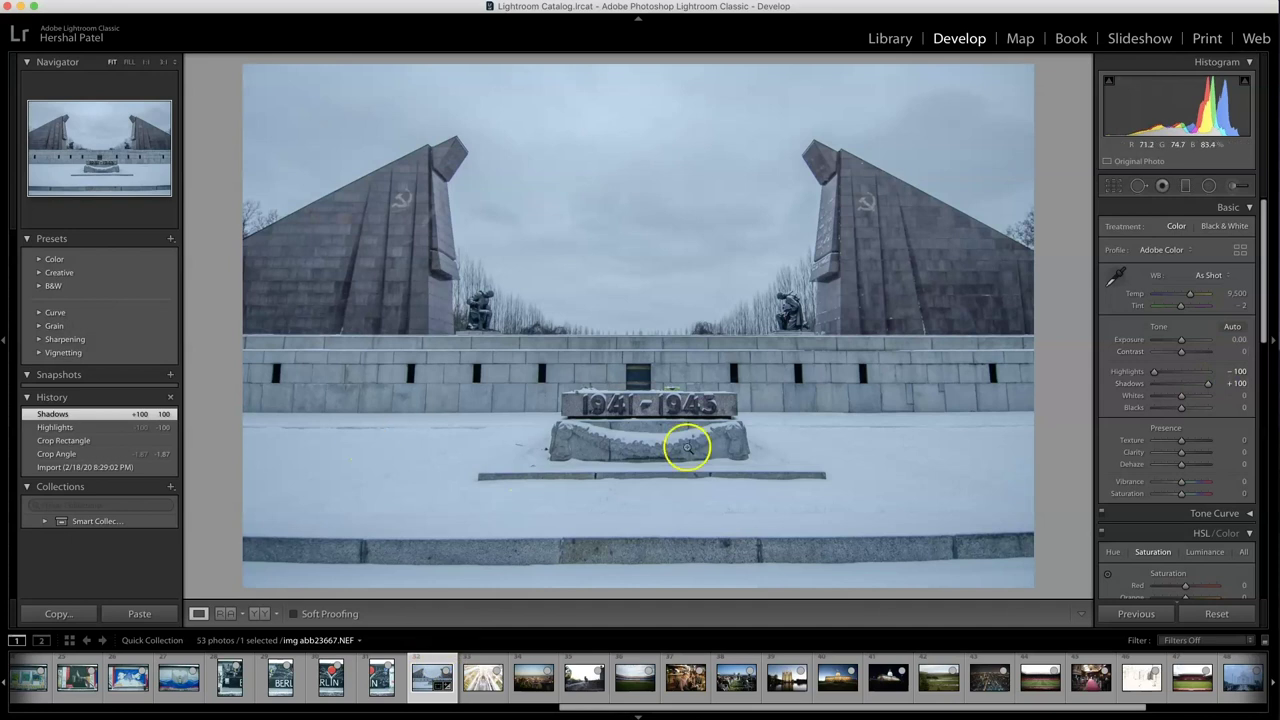
{"action": "mouse_move", "coordinate": [1179, 350]}
{"action": "left_mouse_down"}
{"action": "mouse_move", "coordinate": [1191, 354]}
{"action": "mouse_move", "coordinate": [1187, 341]}
{"action": "left_mouse_up"}
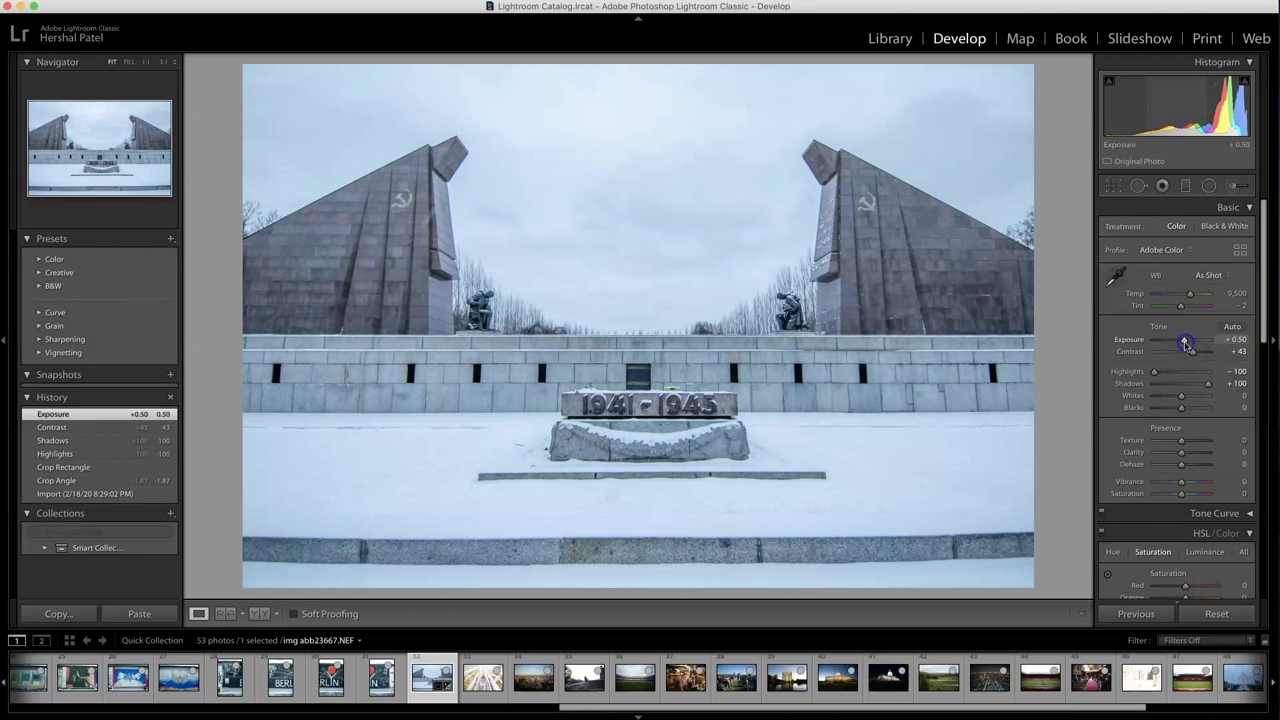
Set the memorial photo's Vibrance to +44, Clarity to +40 and Texture to +17.
{"action": "left_click", "coordinate": [1193, 485]}
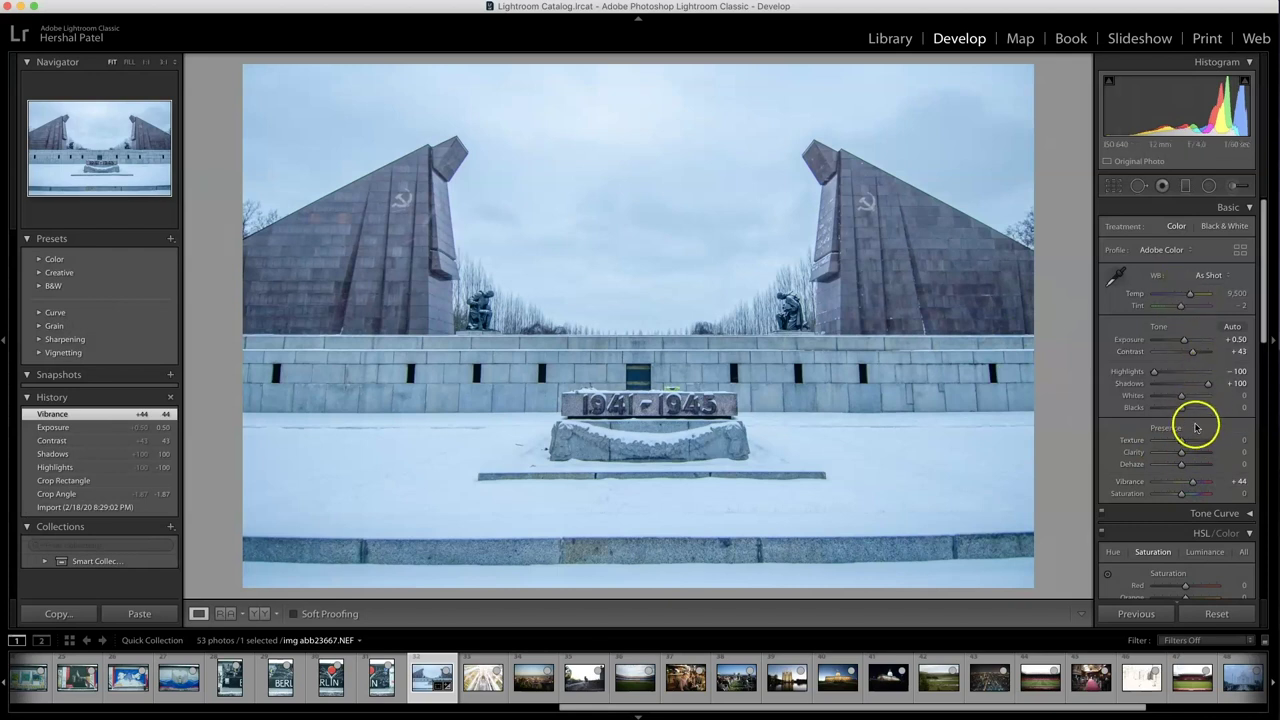
{"action": "left_click", "coordinate": [1191, 456]}
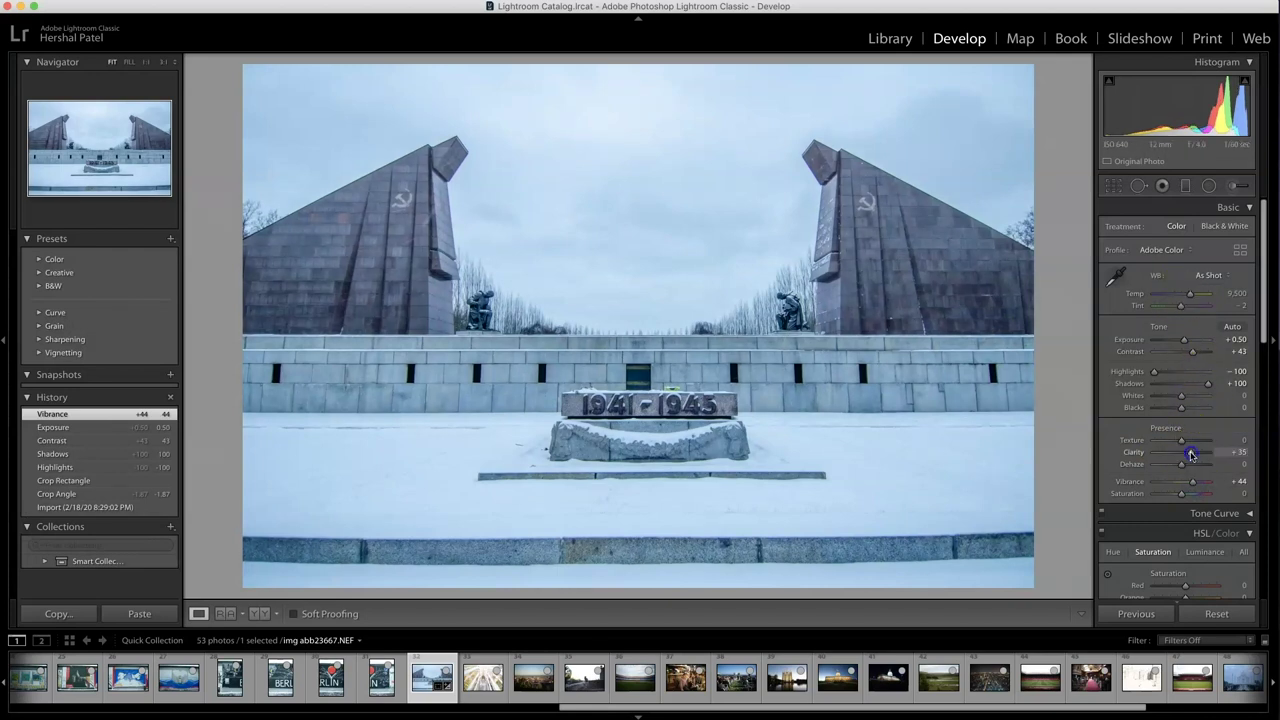
{"action": "left_click_drag", "start_coordinate": [1192, 455], "coordinate": [1186, 446]}
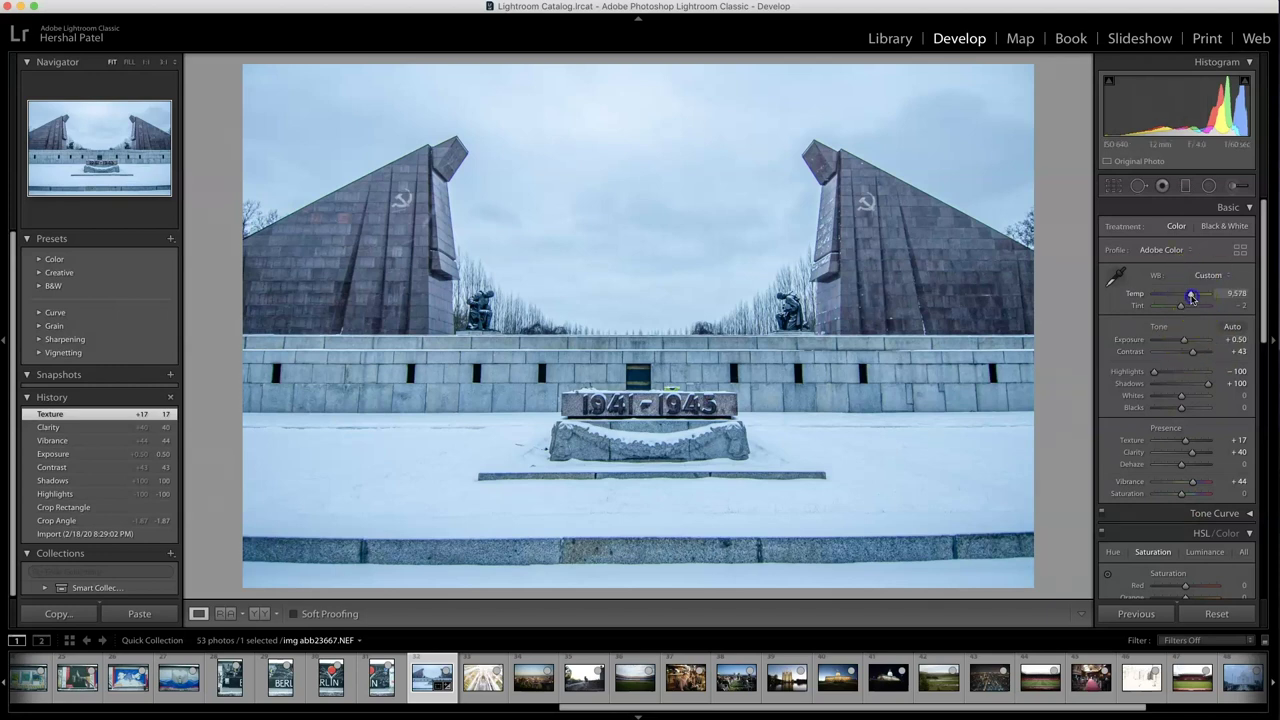
Warm the memorial photo's white balance to a temperature of 16,176 and a tint of +20.
{"action": "left_click_drag", "start_coordinate": [1194, 297], "coordinate": [1198, 297]}
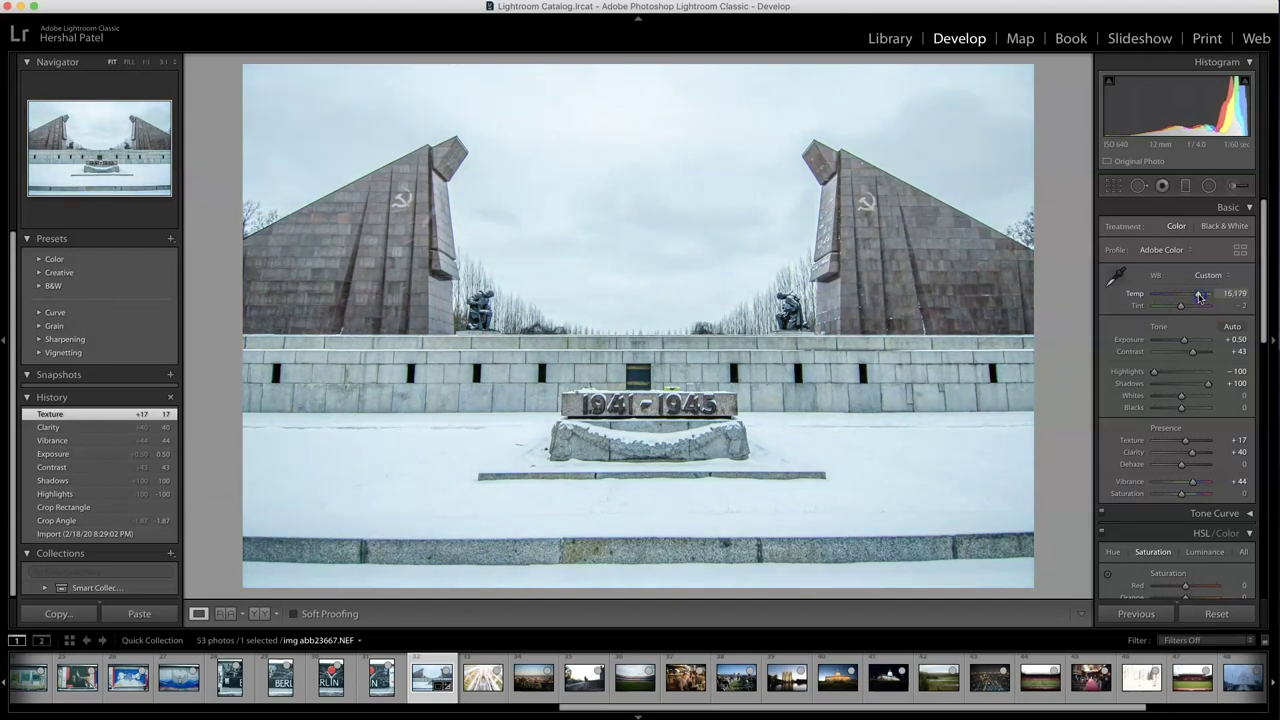
{"action": "left_click_drag", "start_coordinate": [1199, 297], "coordinate": [1199, 297]}
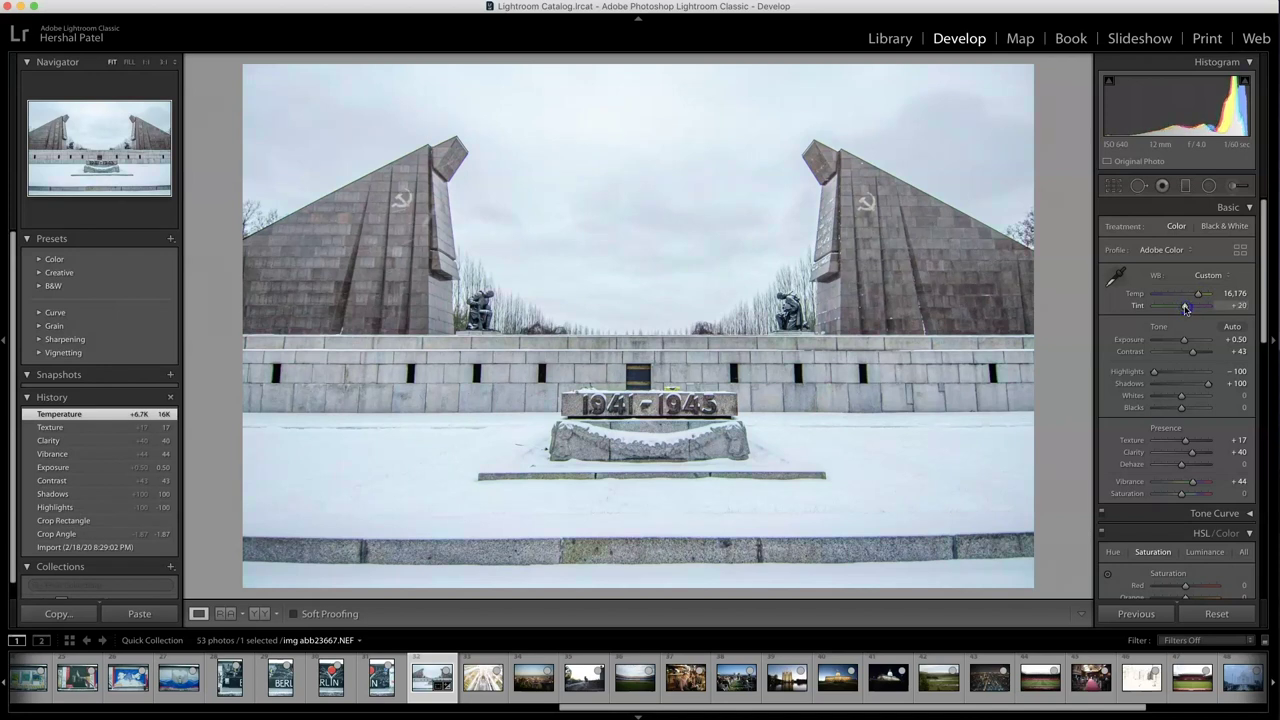
{"action": "left_click_drag", "start_coordinate": [1186, 309], "coordinate": [1184, 306]}
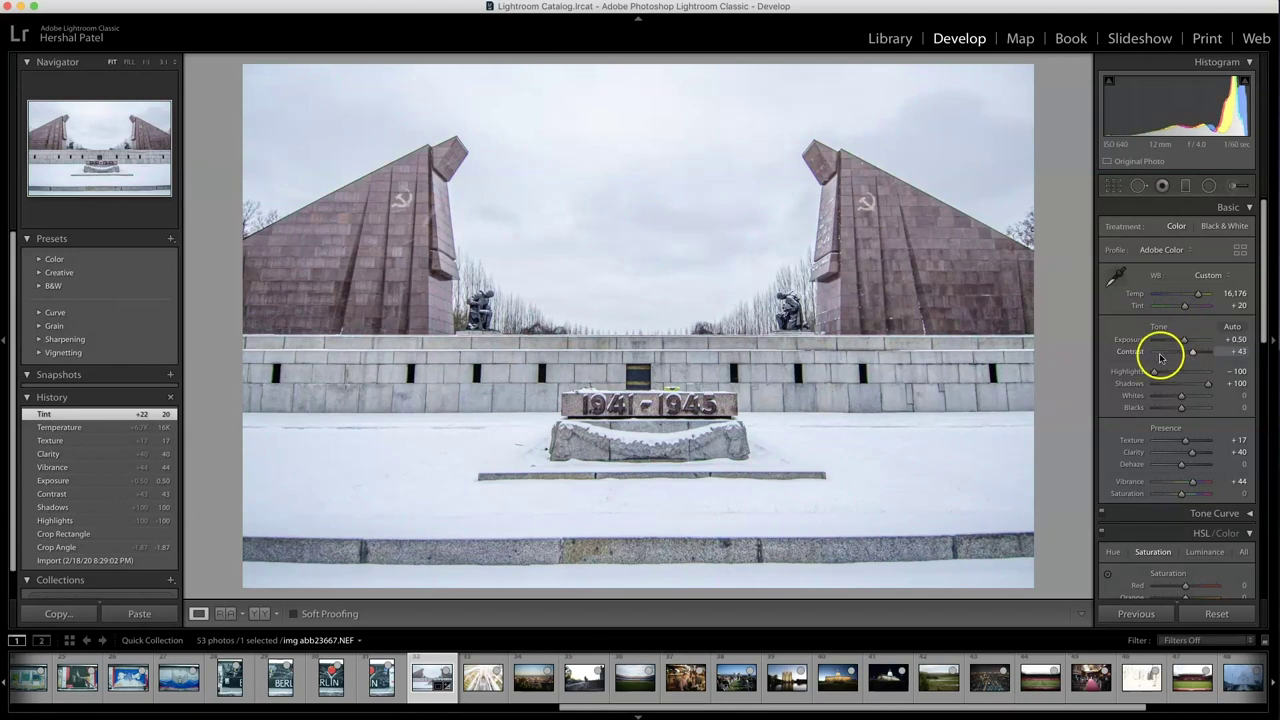
Inspect the wall openings up close for colour fringing and enable Remove Chromatic Aberration for the memorial photo.
{"action": "left_click", "coordinate": [388, 385]}
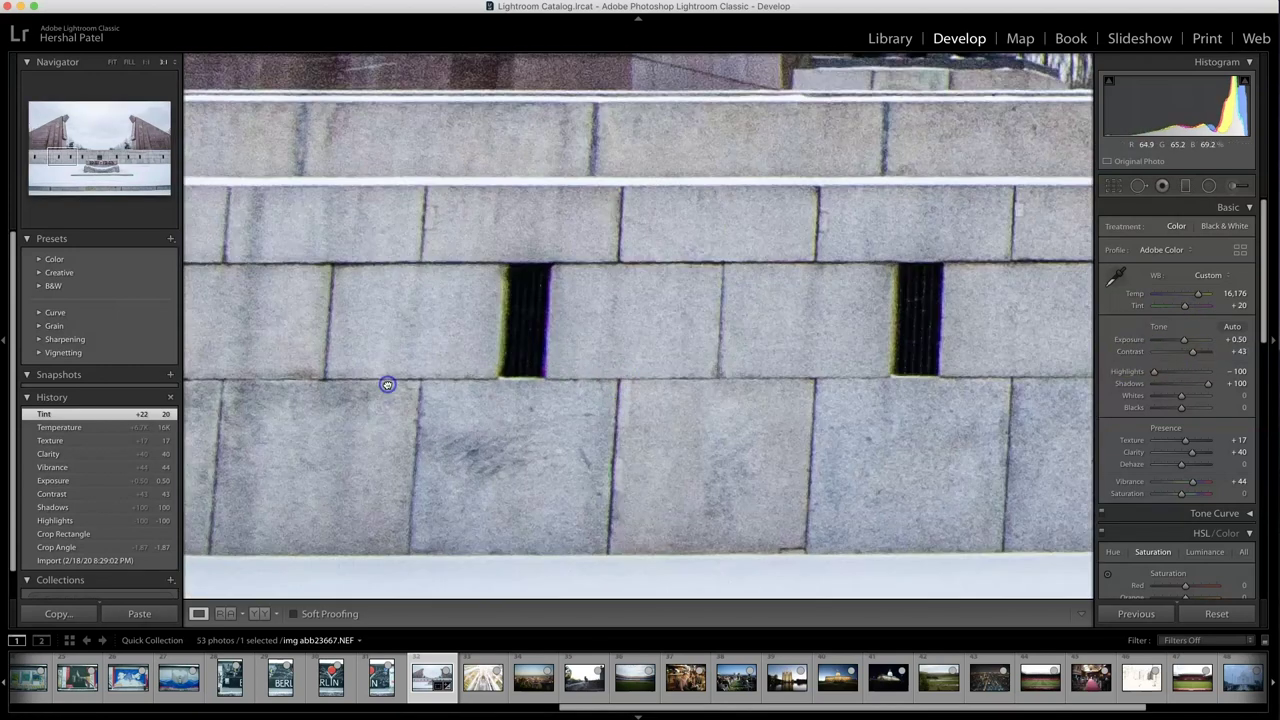
{"action": "left_click_drag", "start_coordinate": [549, 363], "coordinate": [452, 360]}
{"action": "left_click", "coordinate": [452, 360]}
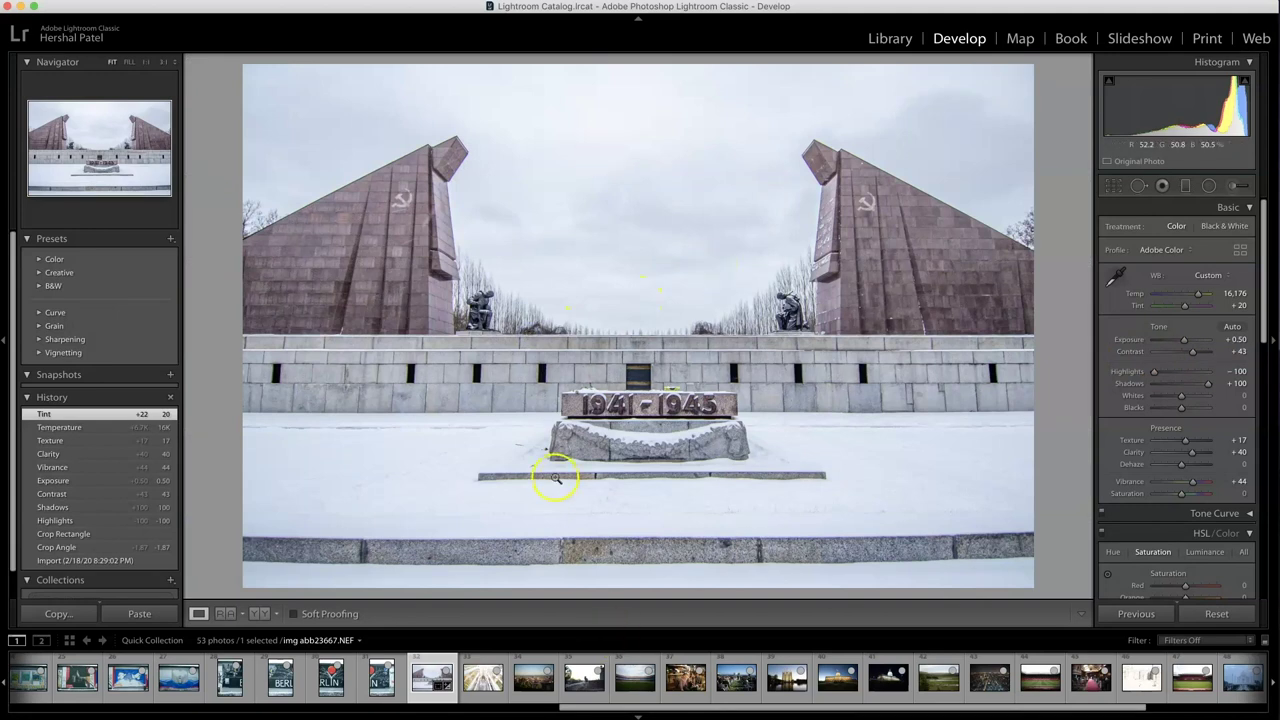
{"action": "left_click", "coordinate": [458, 389]}
{"action": "scroll", "coordinate": [631, 356], "scroll_direction": "up", "scroll_amount": 2}
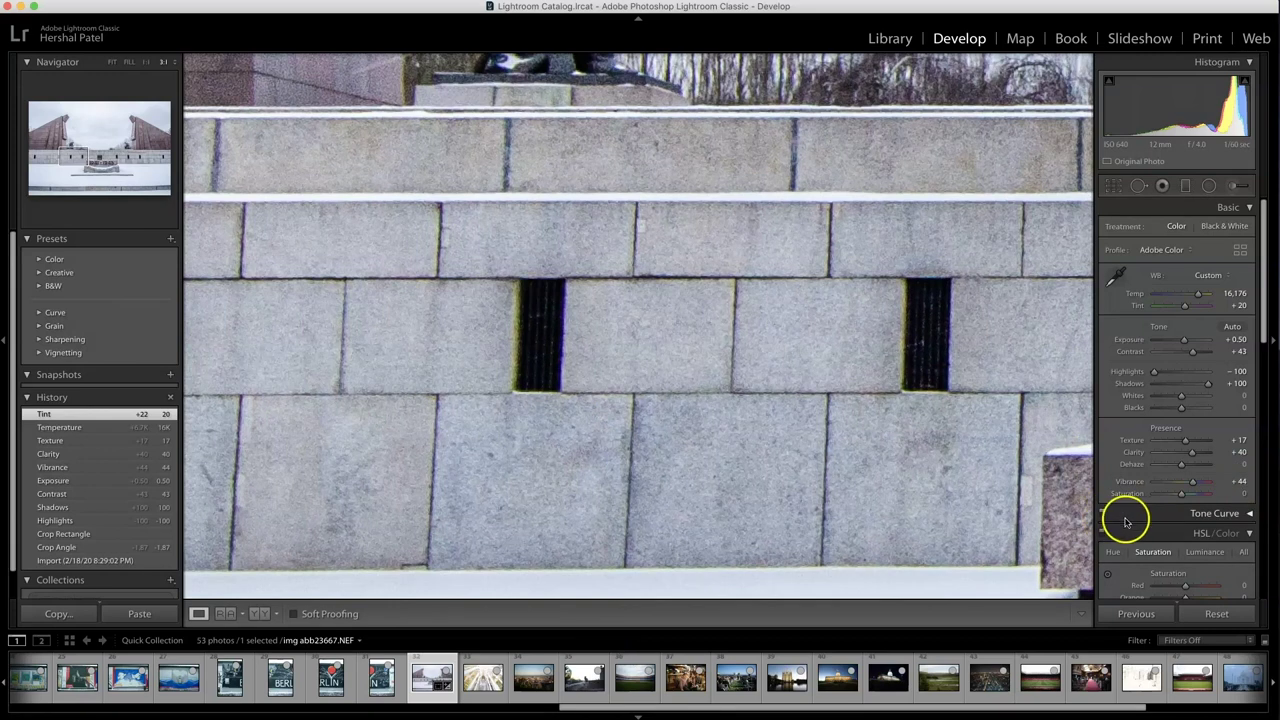
{"action": "scroll", "coordinate": [1126, 517], "scroll_direction": "down", "scroll_amount": 4}
{"action": "scroll", "coordinate": [1126, 520], "scroll_direction": "down", "scroll_amount": 2}
{"action": "left_click", "coordinate": [1247, 353]}
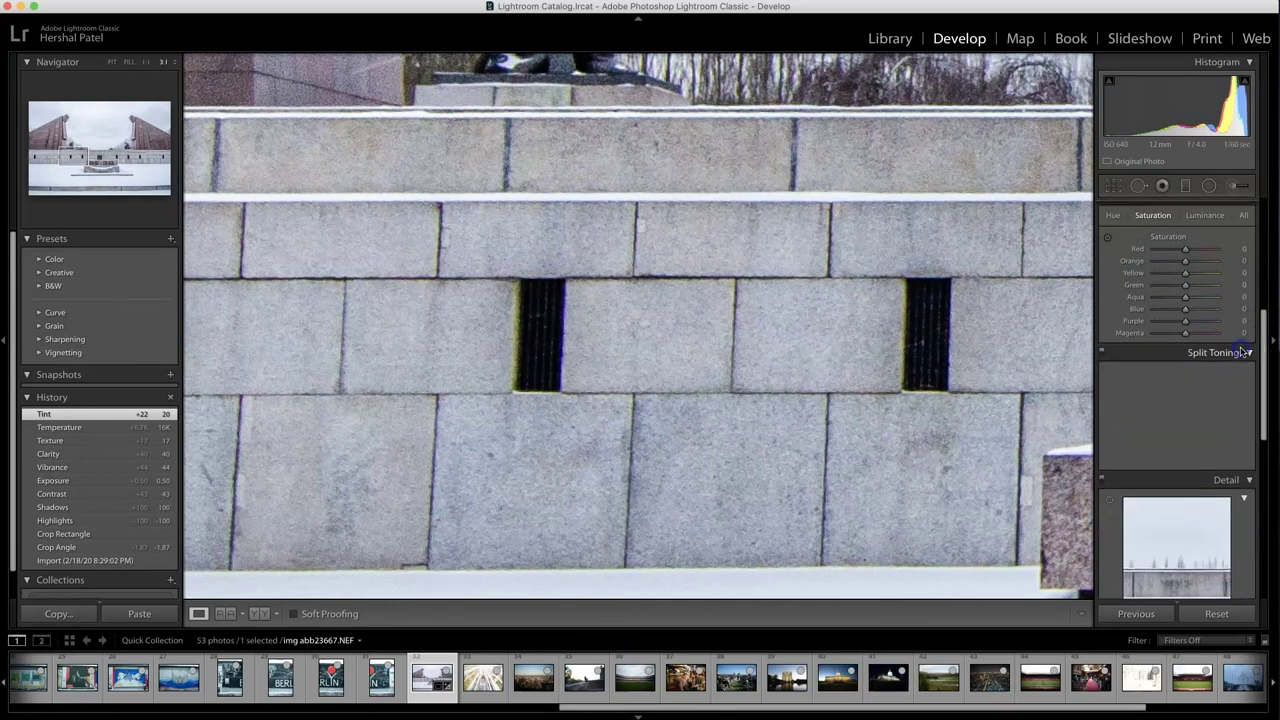
{"action": "left_click", "coordinate": [1246, 353]}
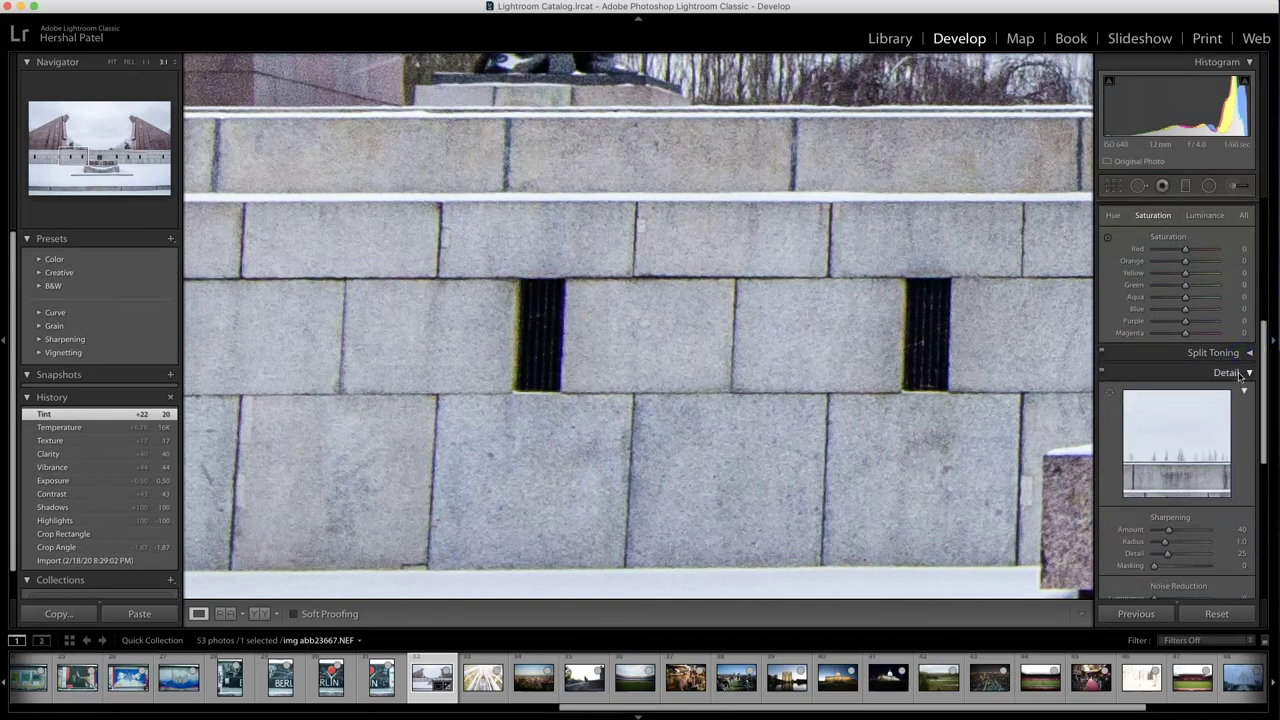
{"action": "left_click", "coordinate": [1246, 372]}
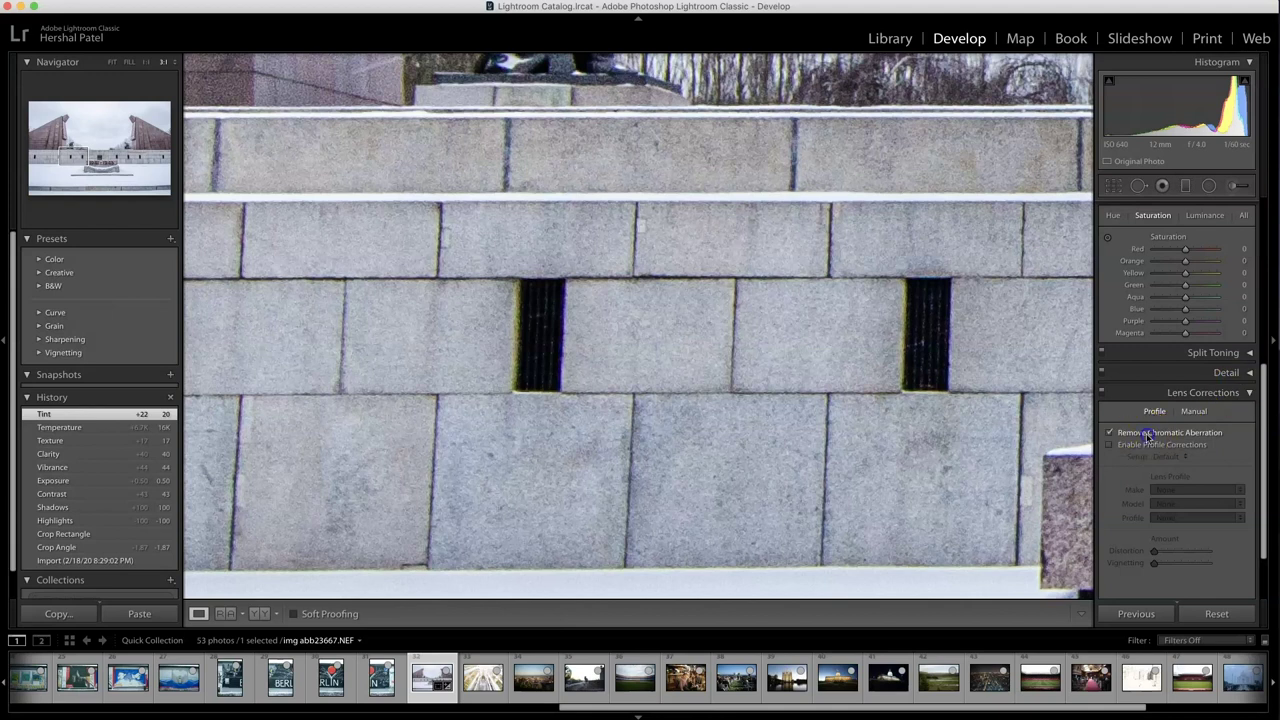
{"action": "left_click", "coordinate": [1148, 433]}
{"action": "left_click", "coordinate": [772, 372]}
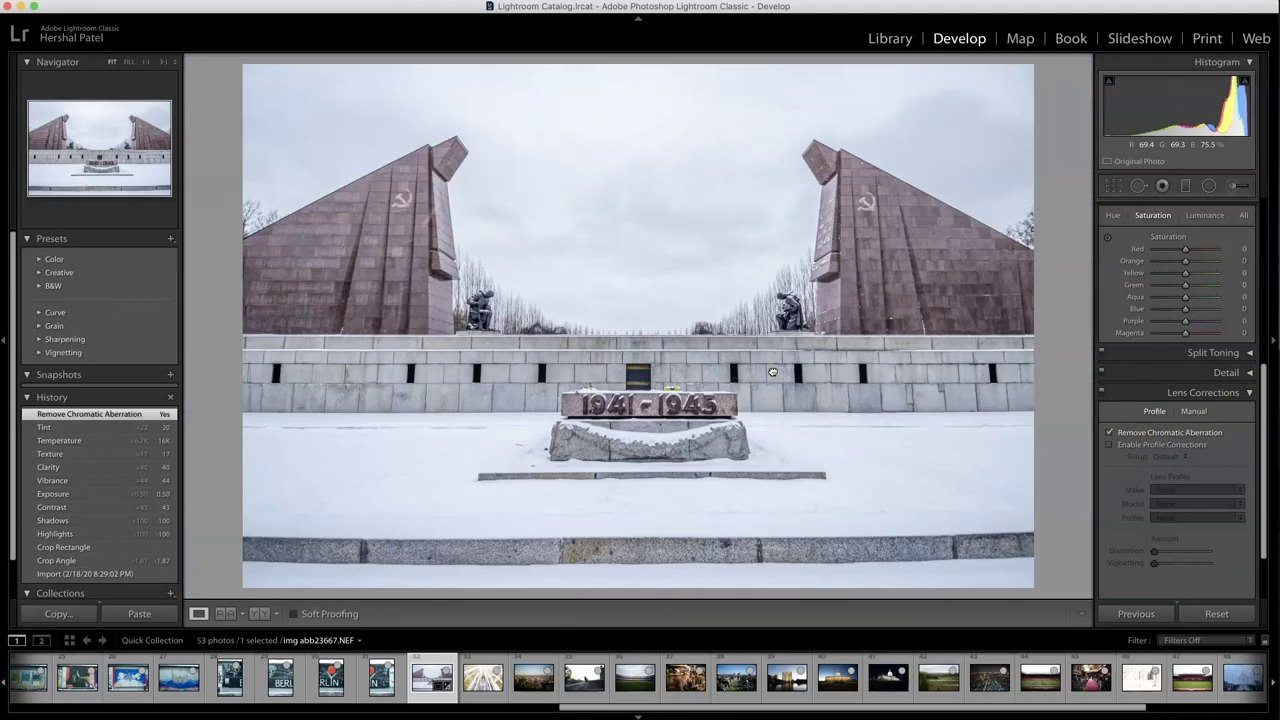
Refine the memorial photo's crop angle to -1.94, and compare the edit with the original by resetting all settings and undoing the reset.
{"action": "left_click", "coordinate": [1113, 186]}
{"action": "left_click", "coordinate": [1233, 268]}
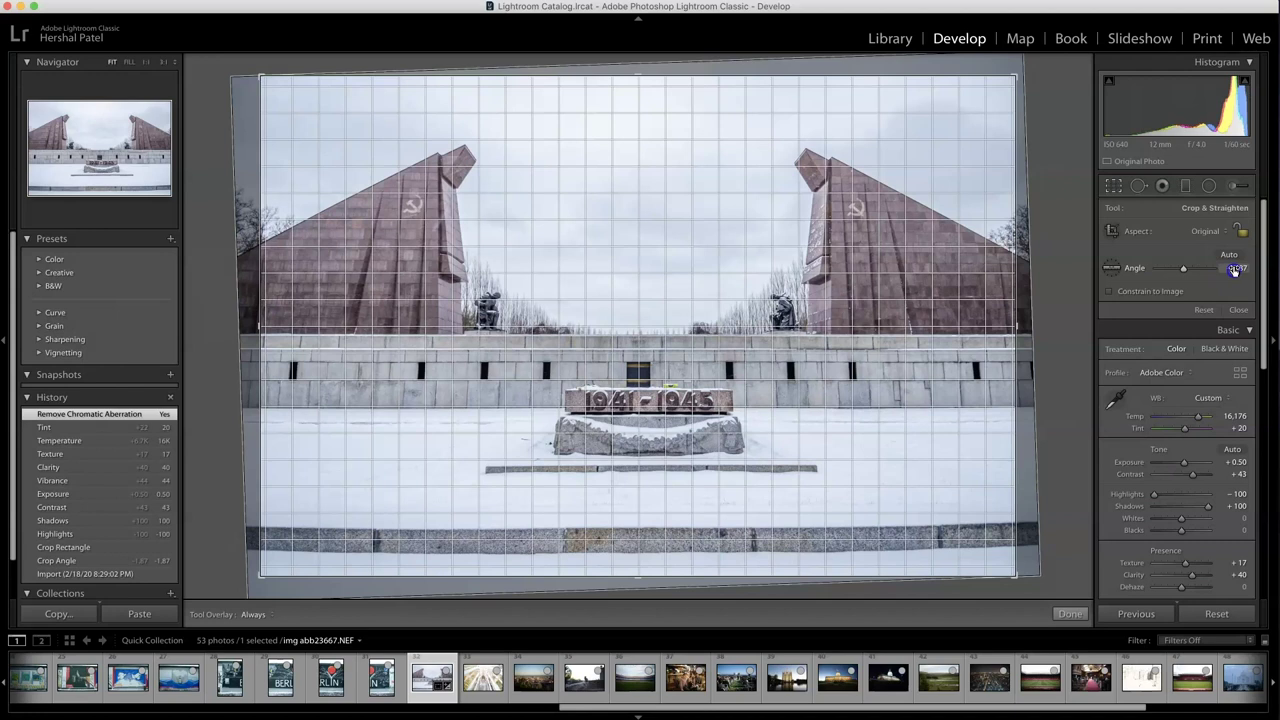
{"action": "left_click_drag", "start_coordinate": [1235, 268], "coordinate": [1236, 268]}
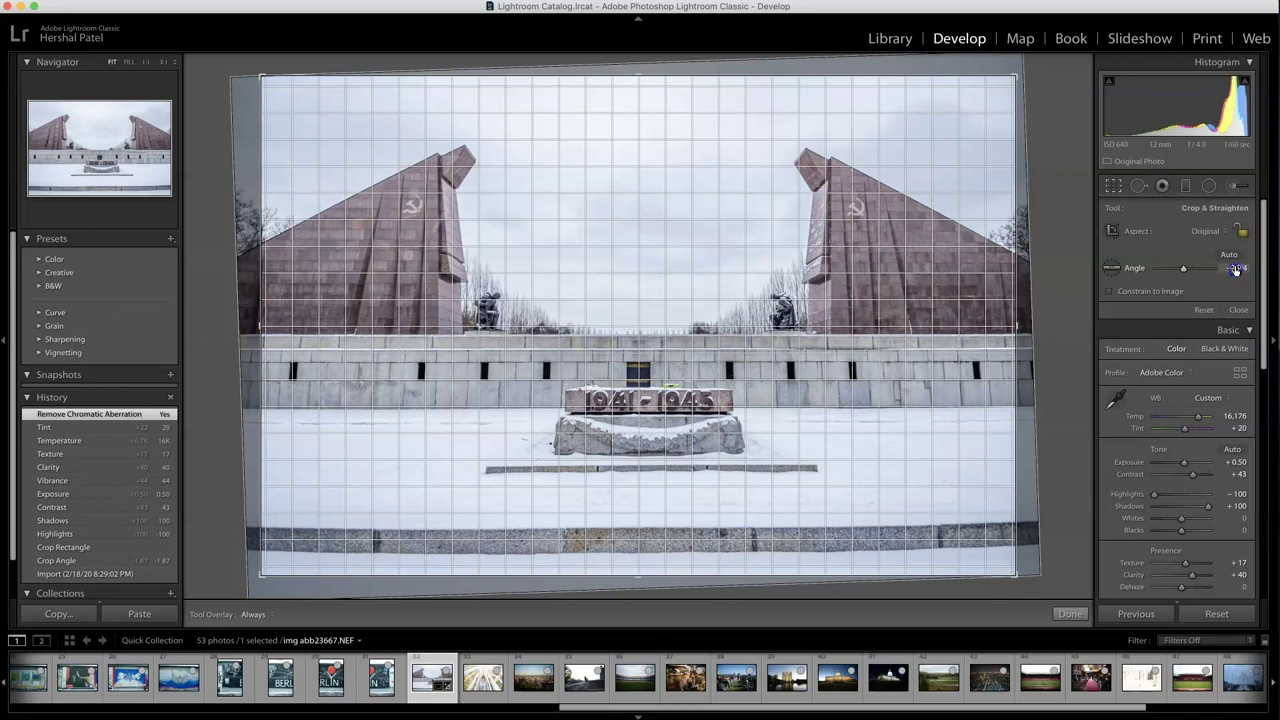
{"action": "left_click_drag", "start_coordinate": [1236, 268], "coordinate": [1236, 268]}
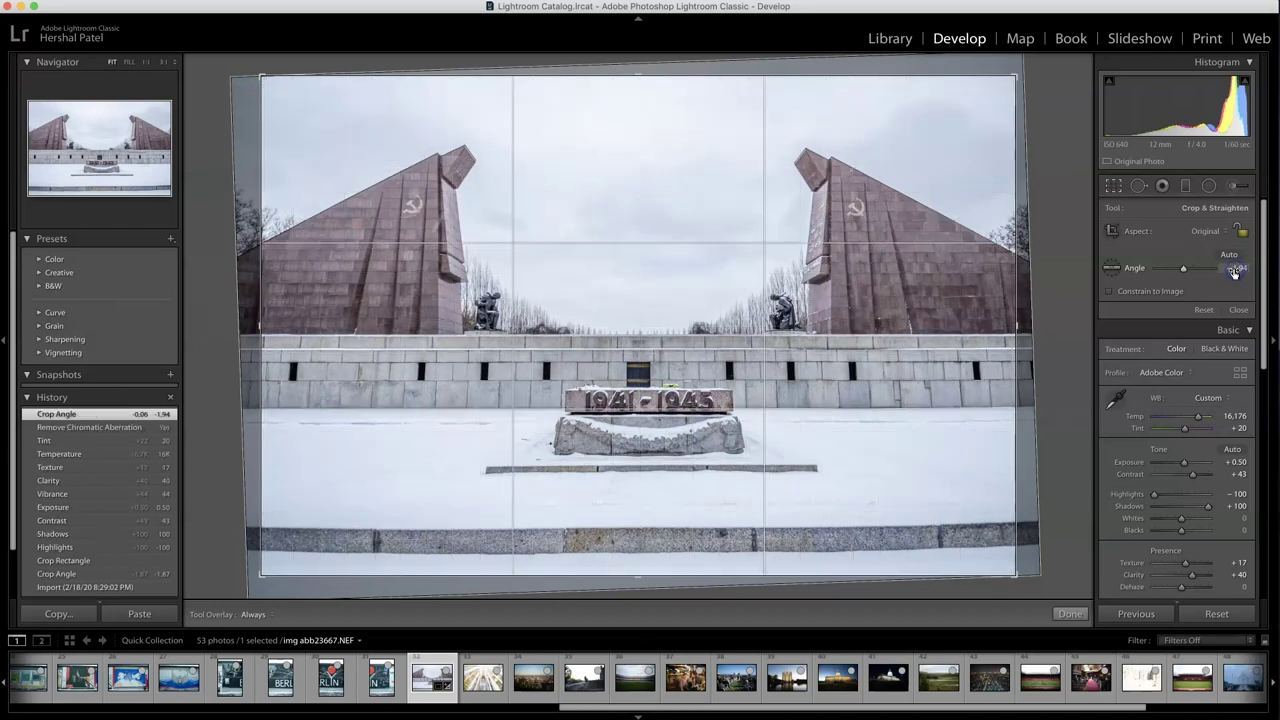
{"action": "left_click", "coordinate": [1070, 616]}
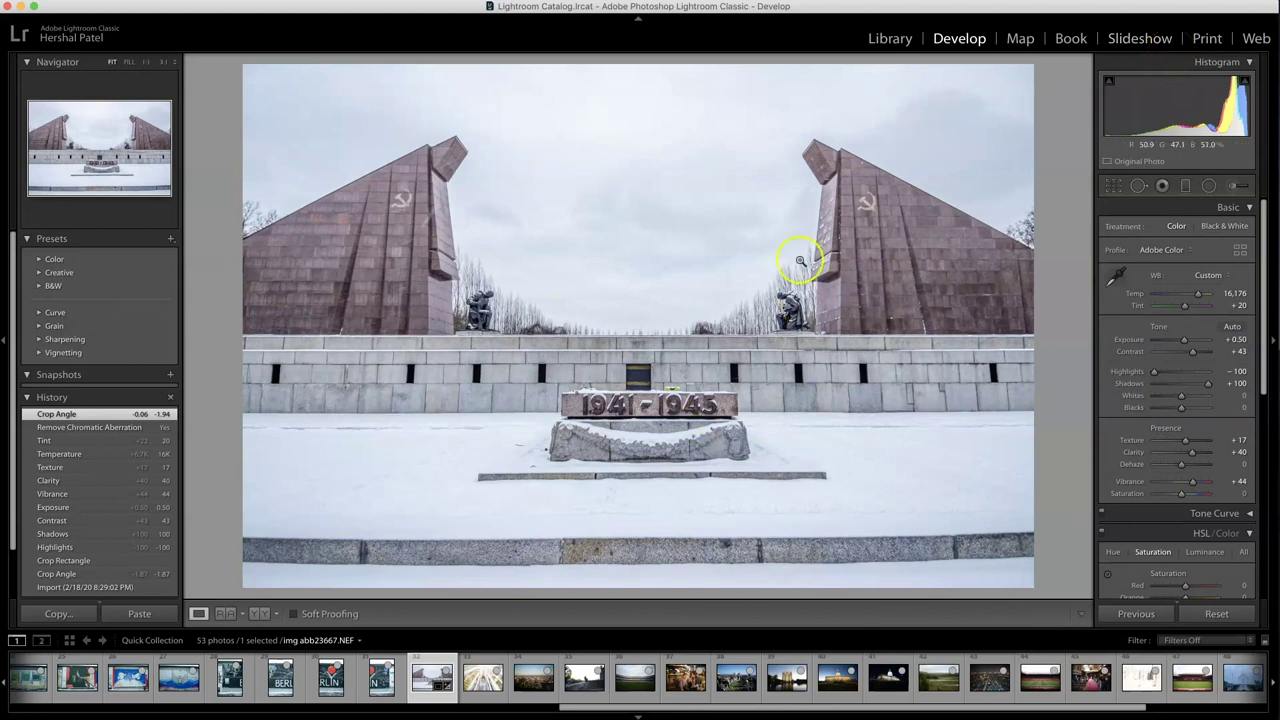
{"action": "left_click", "coordinate": [1220, 614]}
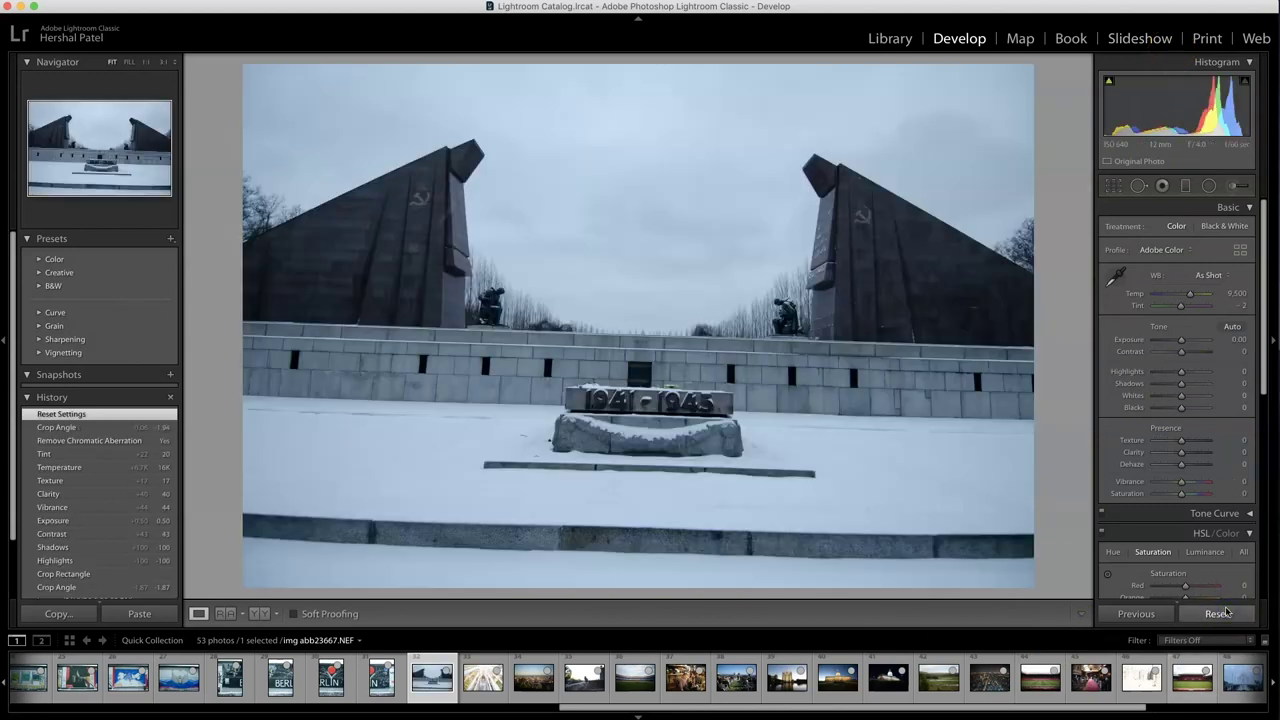
{"action": "key", "text": "super+z"}
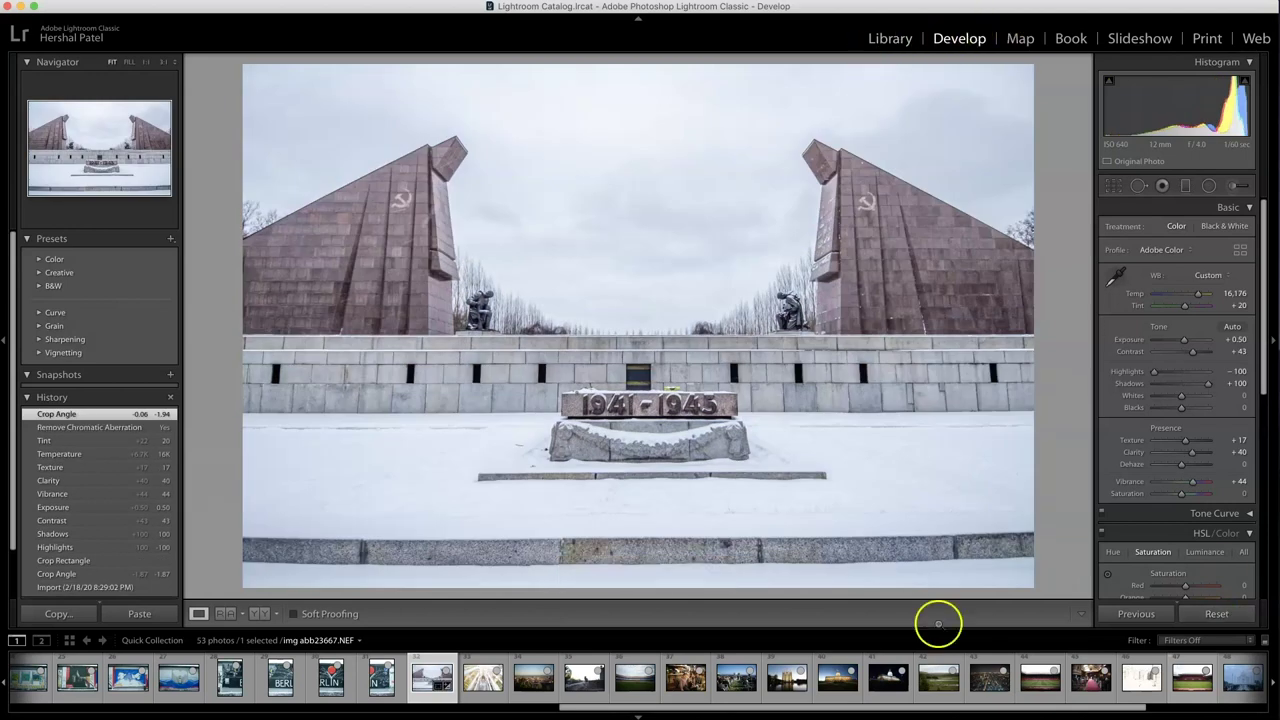
Return to the photo grid and open the bright church interior photo, img abb44430.NEF, for developing.
{"action": "left_click", "coordinate": [890, 40]}
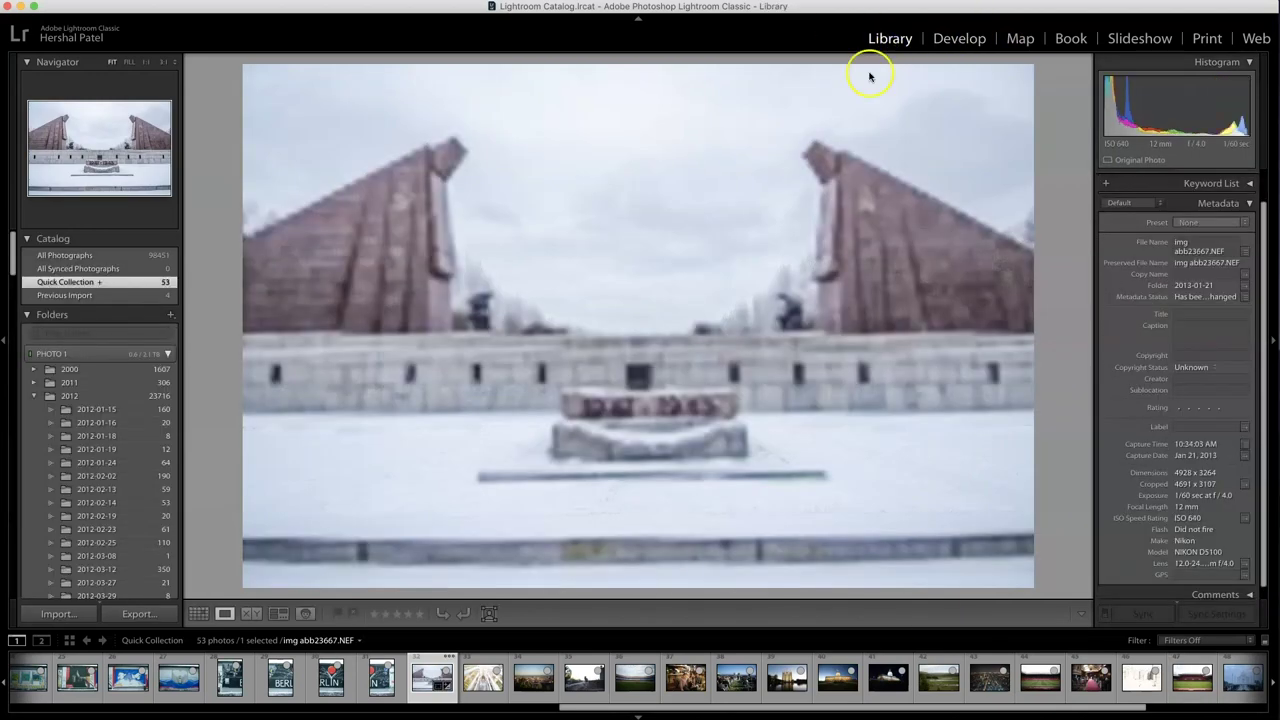
{"action": "key", "text": "g"}
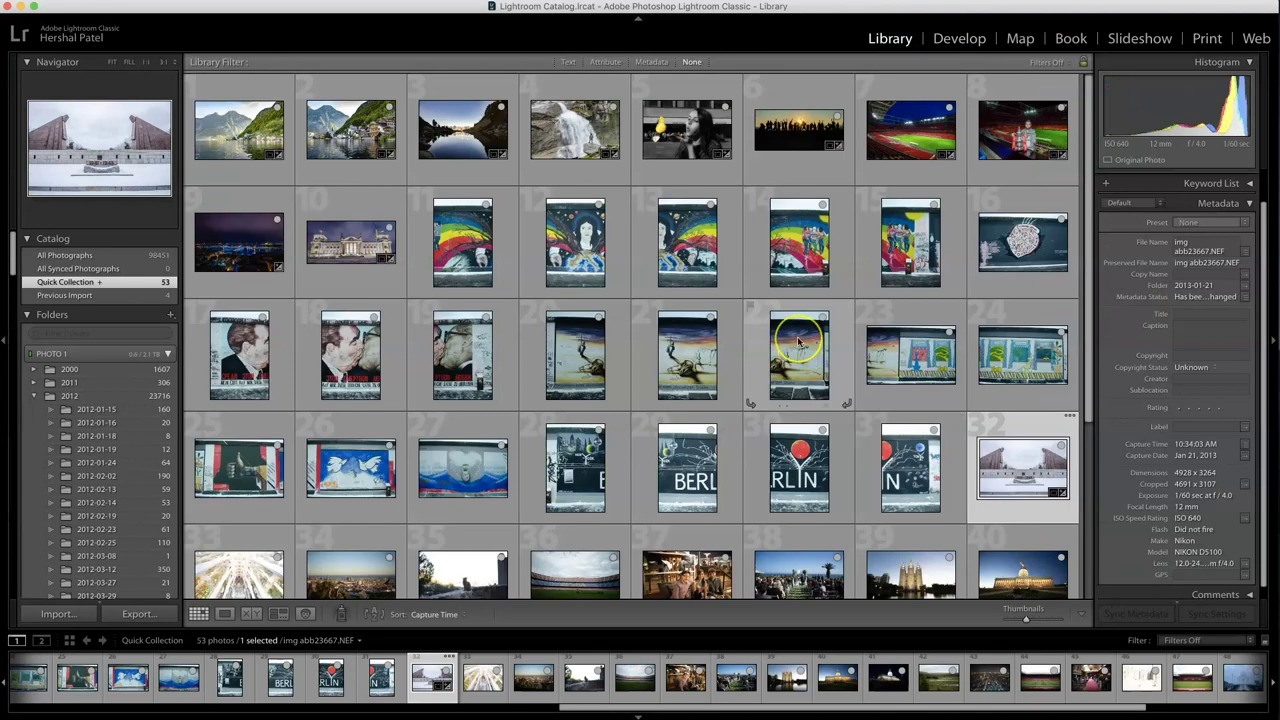
{"action": "scroll", "coordinate": [212, 312], "scroll_direction": "down", "scroll_amount": 5}
{"action": "double_click", "coordinate": [279, 342]}
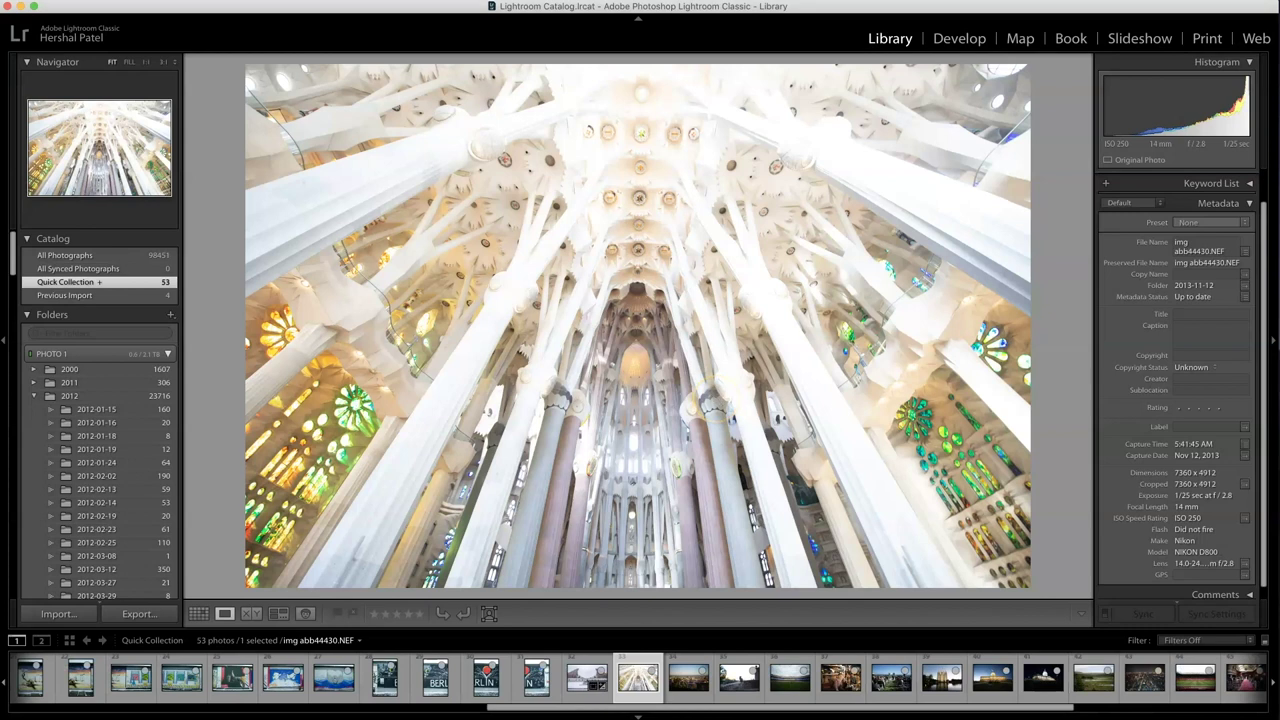
{"action": "left_click", "coordinate": [955, 38]}
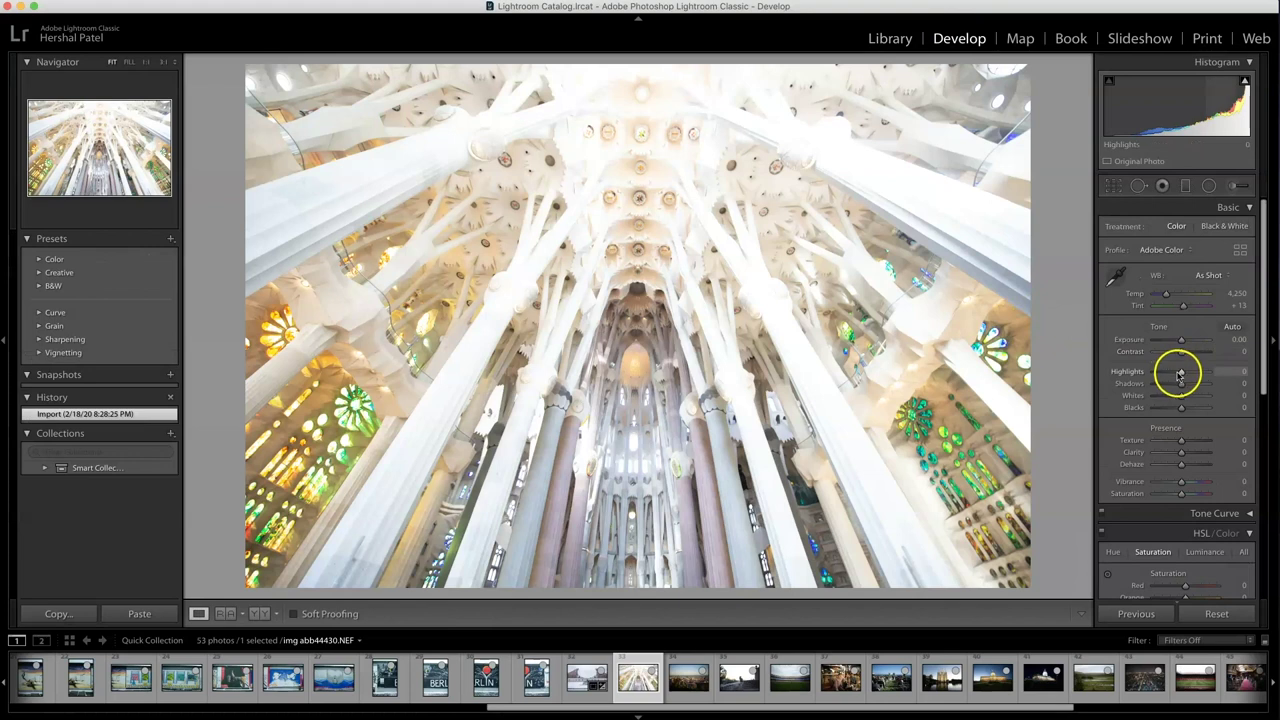
Check the overexposed ceiling medallions up close and set the church photo's Highlights to -100.
{"action": "left_click", "coordinate": [660, 128]}
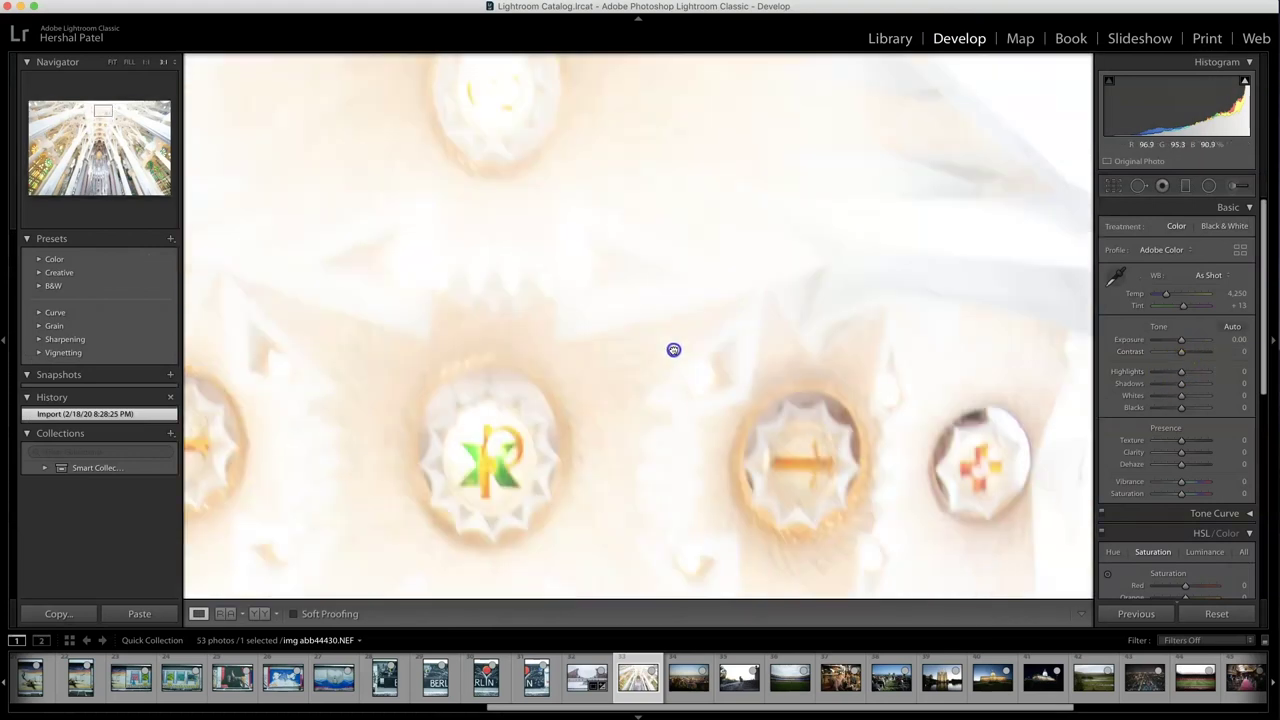
{"action": "left_click", "coordinate": [651, 366]}
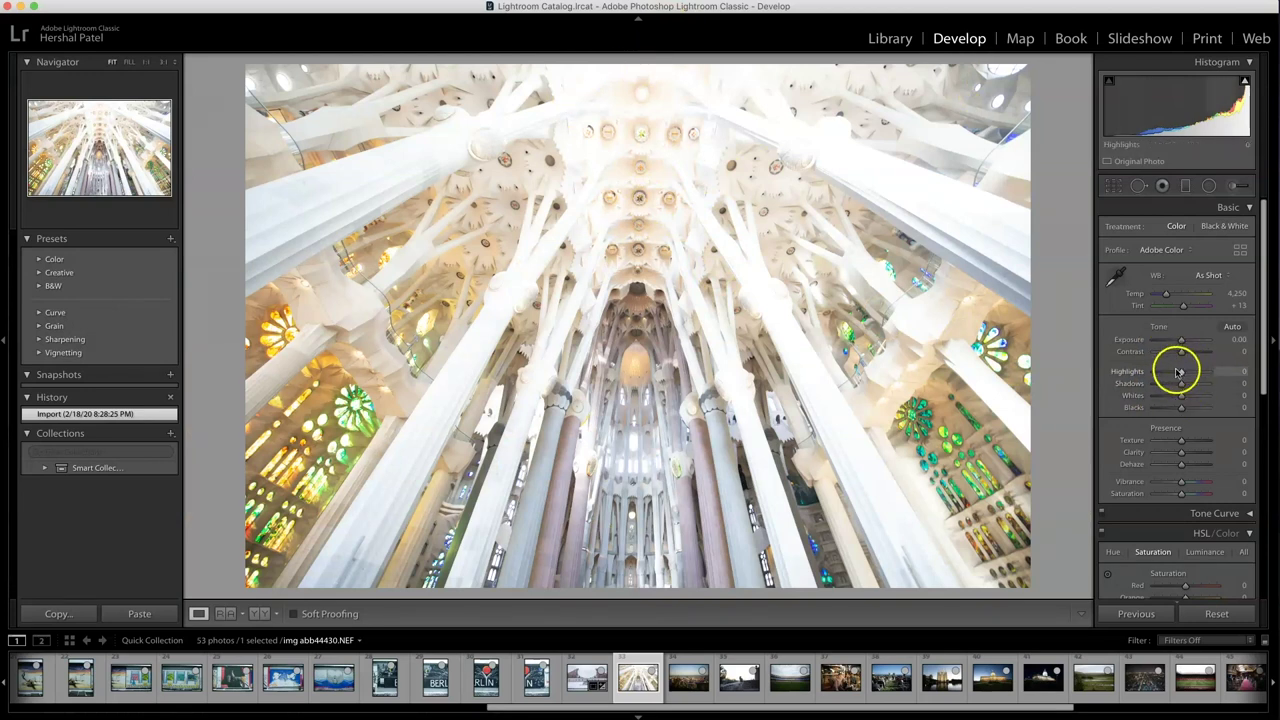
{"action": "left_click_drag", "start_coordinate": [1180, 368], "coordinate": [1045, 372]}
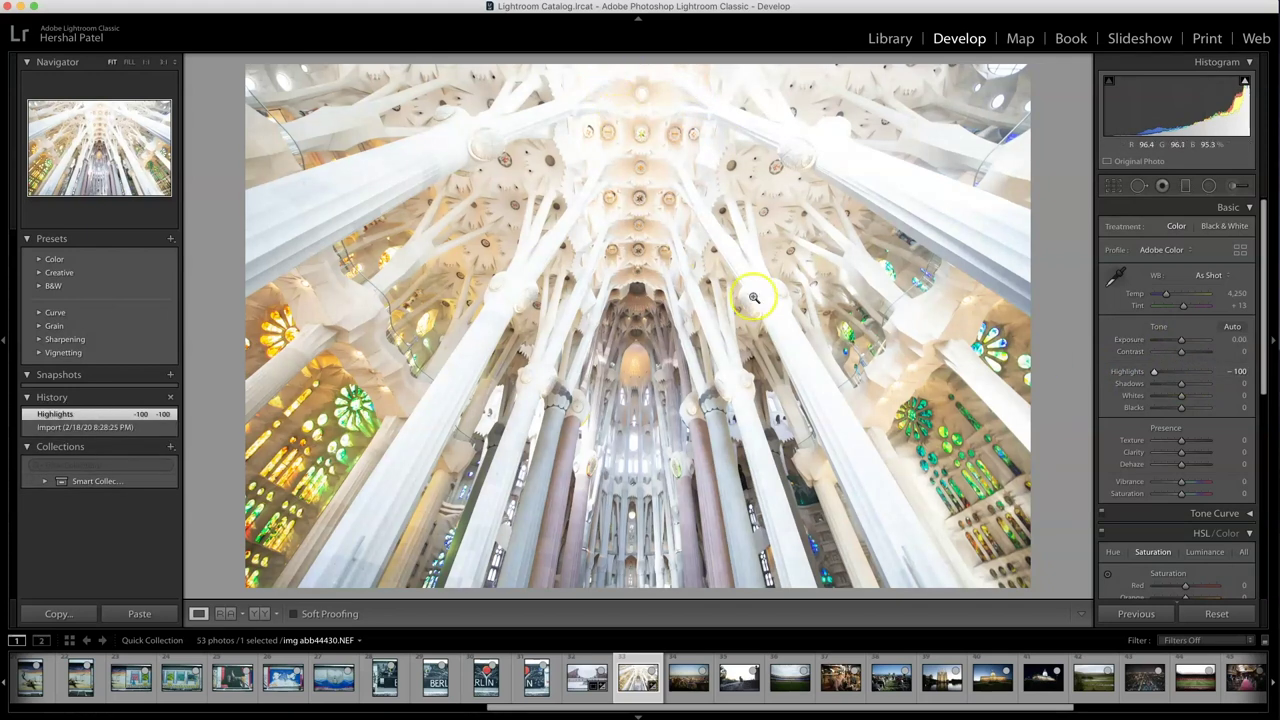
Set the church photo's Shadows to +100, Exposure -1.05, Contrast +28, Texture +21, Clarity +13 and Vibrance +48.
{"action": "left_click_drag", "start_coordinate": [1186, 386], "coordinate": [1268, 390]}
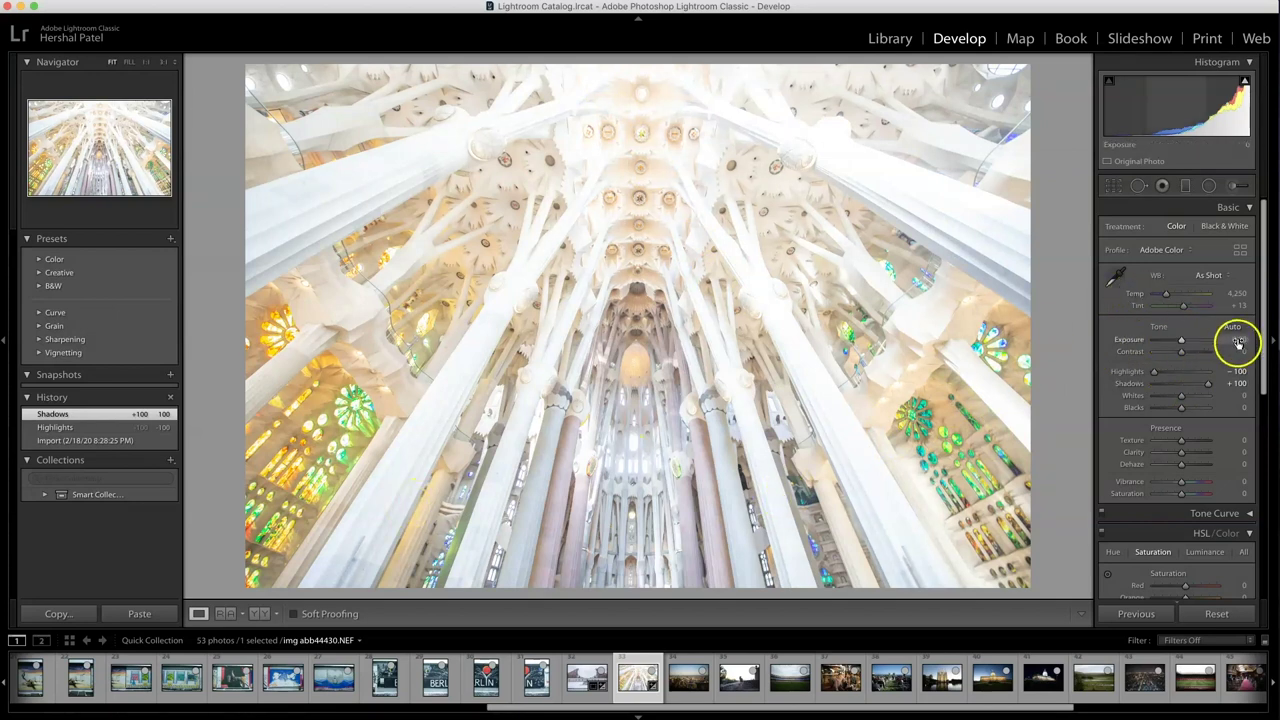
{"action": "left_click_drag", "start_coordinate": [1237, 342], "coordinate": [1188, 356]}
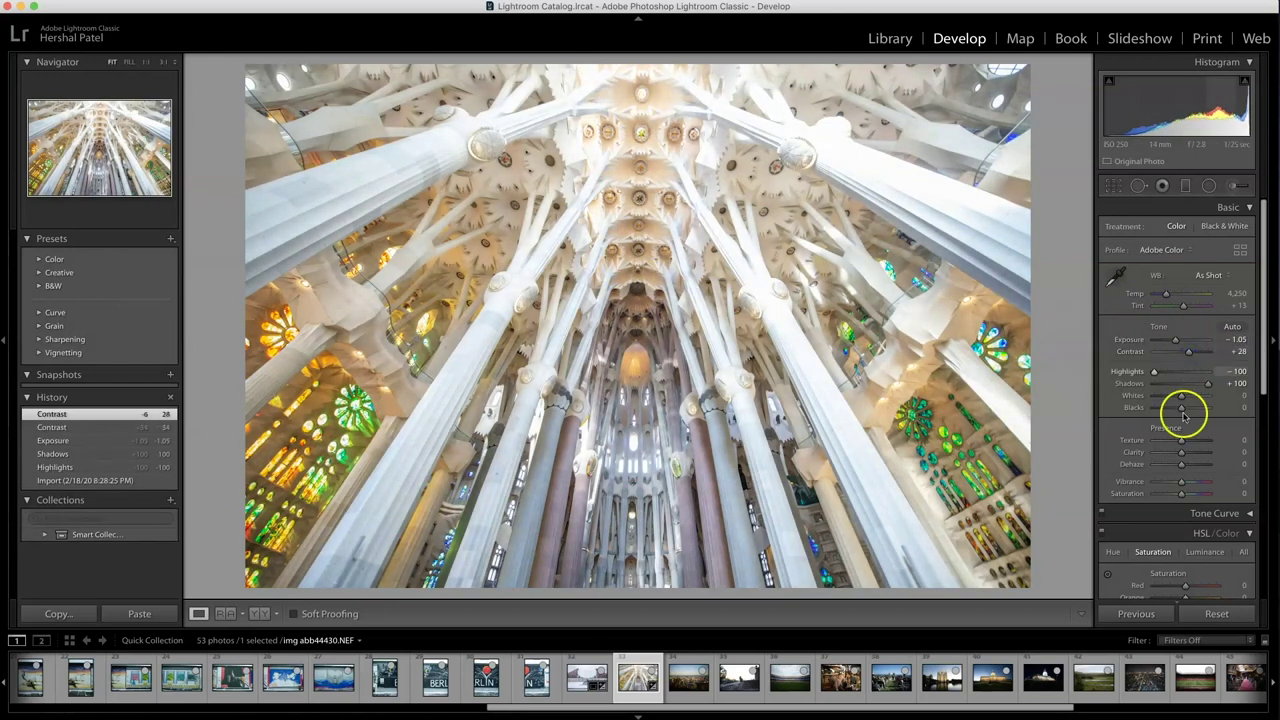
{"action": "left_click_drag", "start_coordinate": [1189, 450], "coordinate": [1187, 440]}
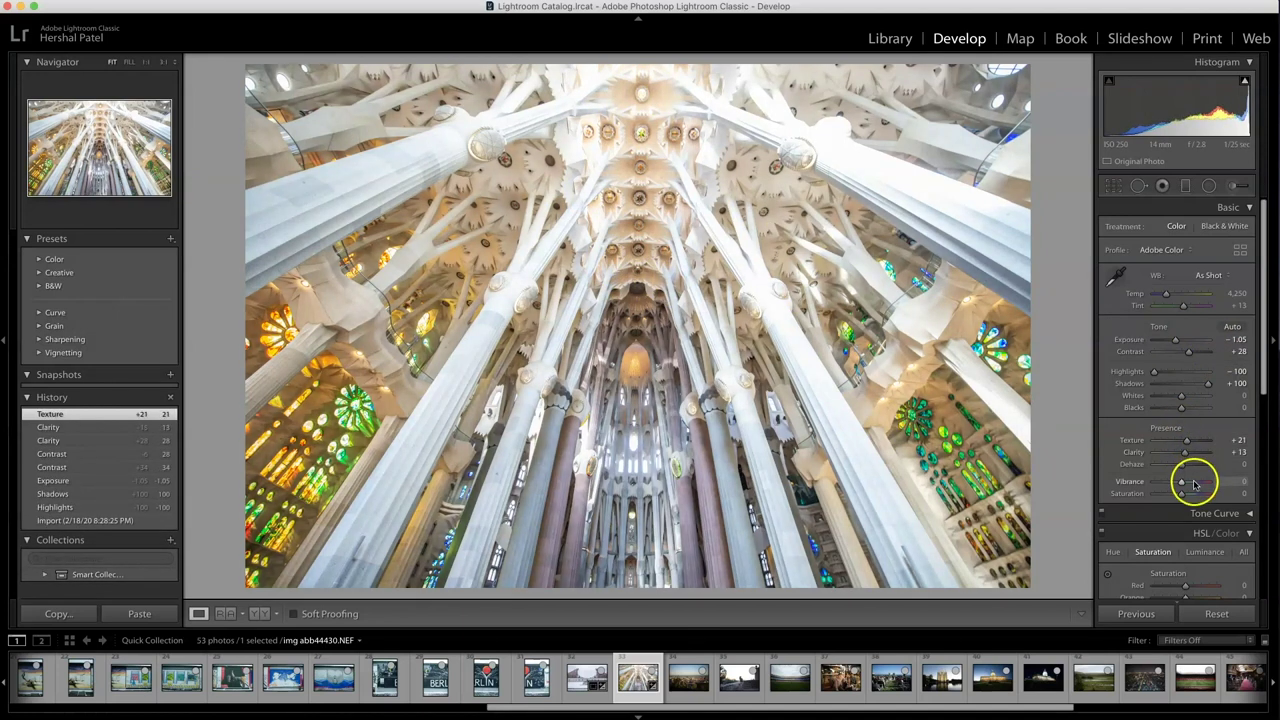
{"action": "left_click_drag", "start_coordinate": [1193, 486], "coordinate": [1194, 484]}
Inspect the column edges beside the stained glass up close and enable Remove Chromatic Aberration for the church photo.
{"action": "left_click_drag", "start_coordinate": [348, 447], "coordinate": [491, 243]}
{"action": "scroll", "coordinate": [1174, 531], "scroll_direction": "down", "scroll_amount": 6}
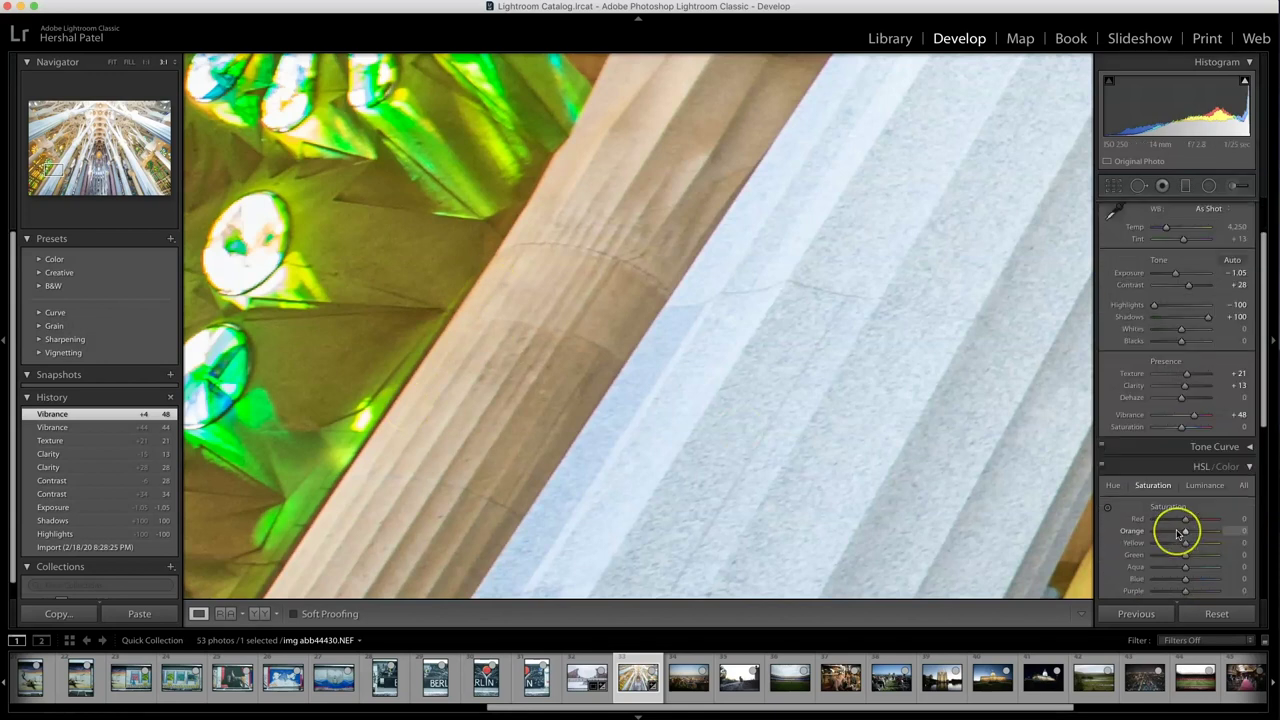
{"action": "left_click", "coordinate": [1138, 474]}
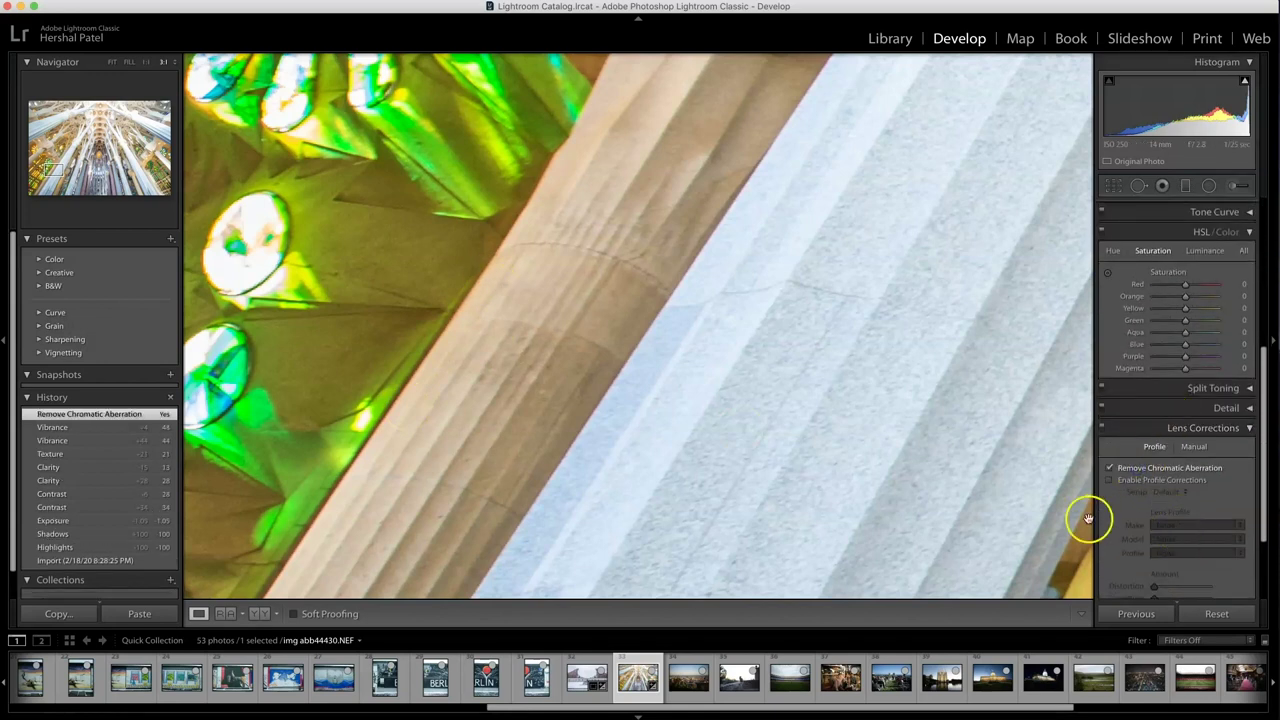
{"action": "left_click", "coordinate": [567, 365]}
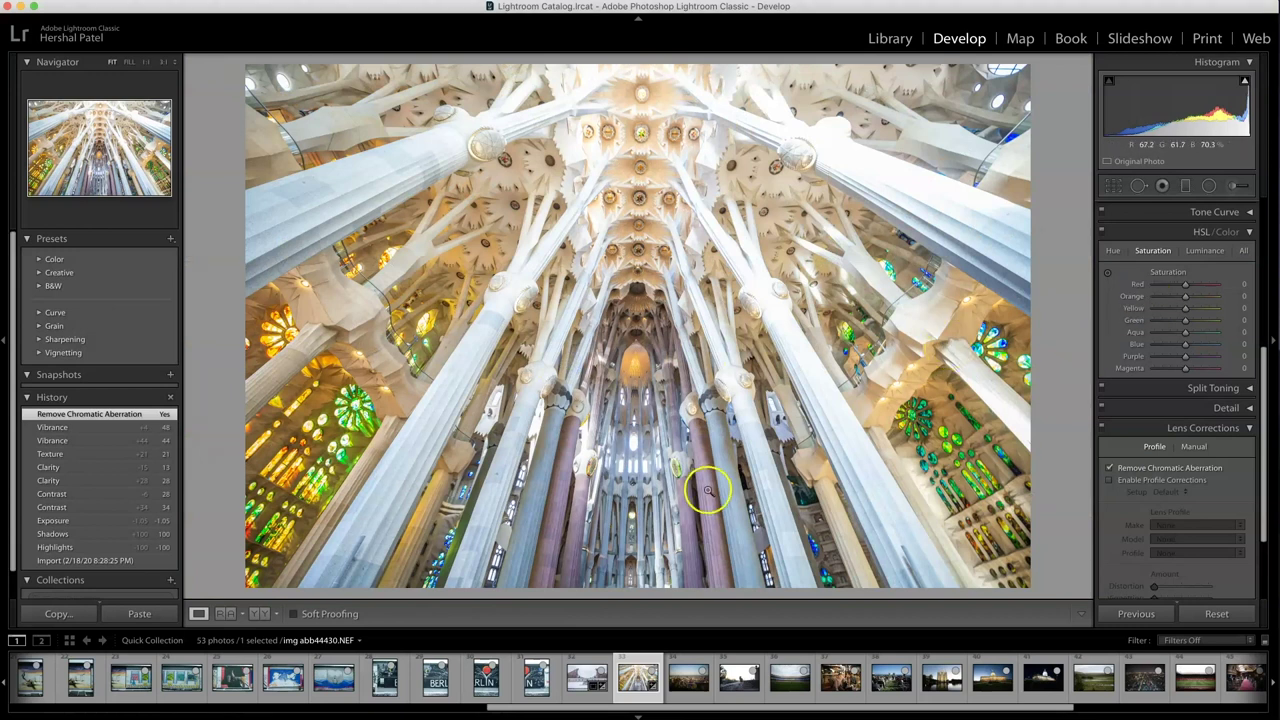
Straighten the church photo with a crop angle of -1.32, reposition the crop rectangle and apply the crop.
{"action": "left_click", "coordinate": [1115, 187]}
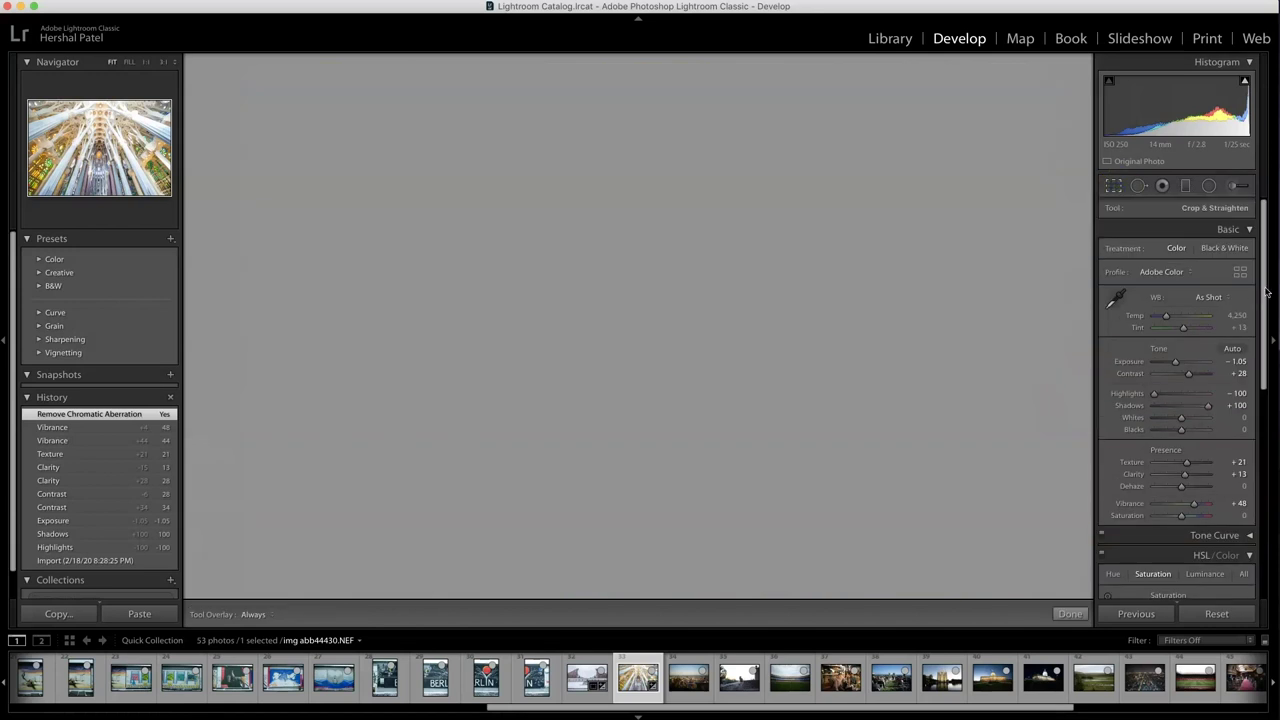
{"action": "left_click", "coordinate": [1238, 267]}
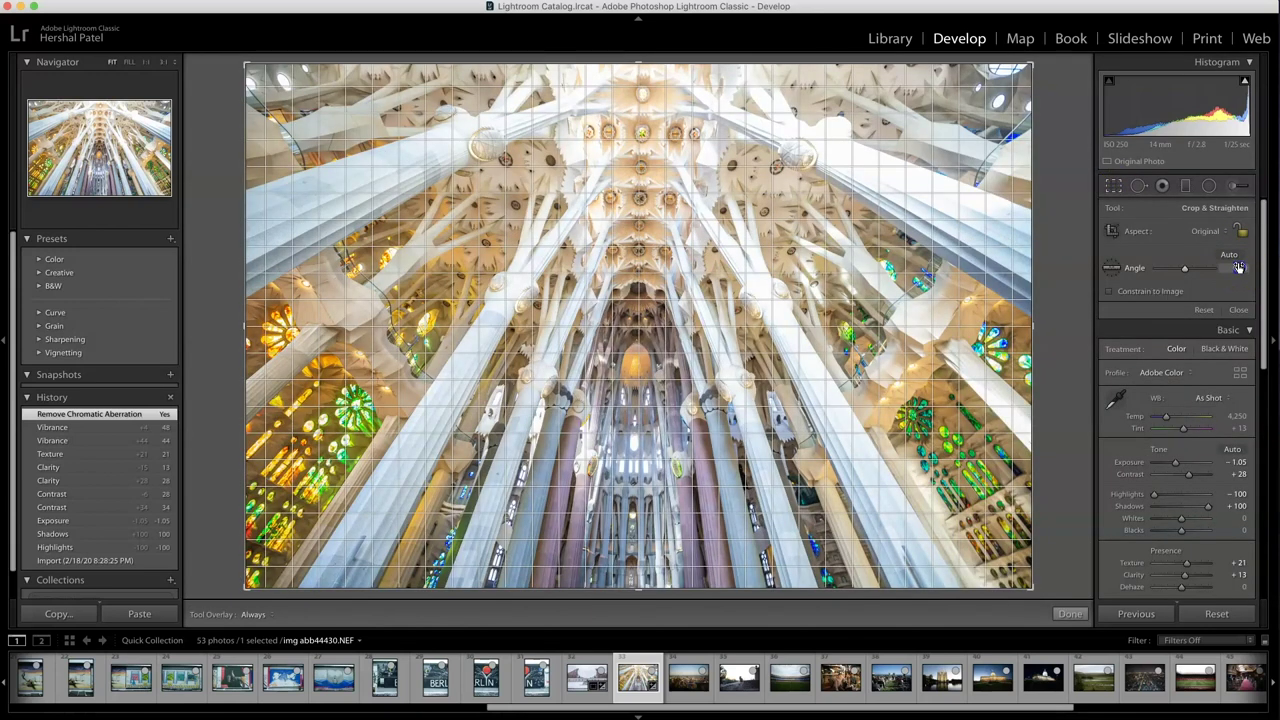
{"action": "left_click_drag", "start_coordinate": [1238, 267], "coordinate": [1228, 268]}
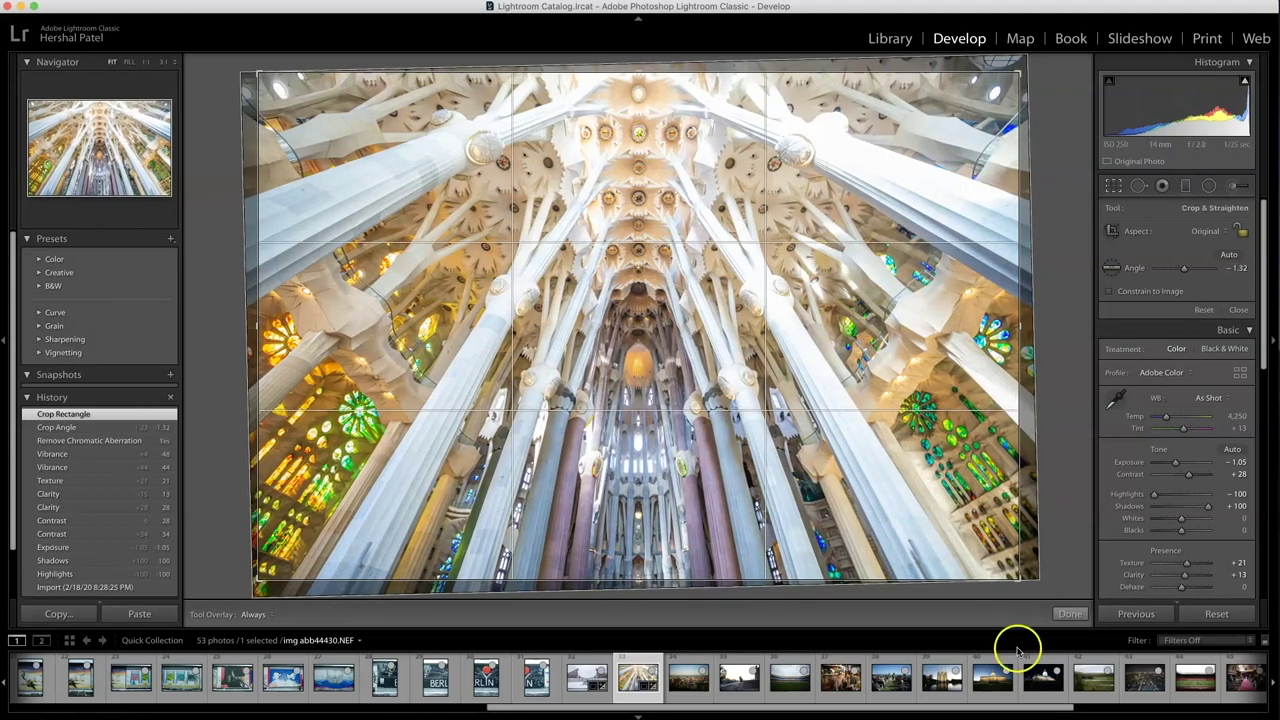
{"action": "left_click", "coordinate": [1068, 613]}
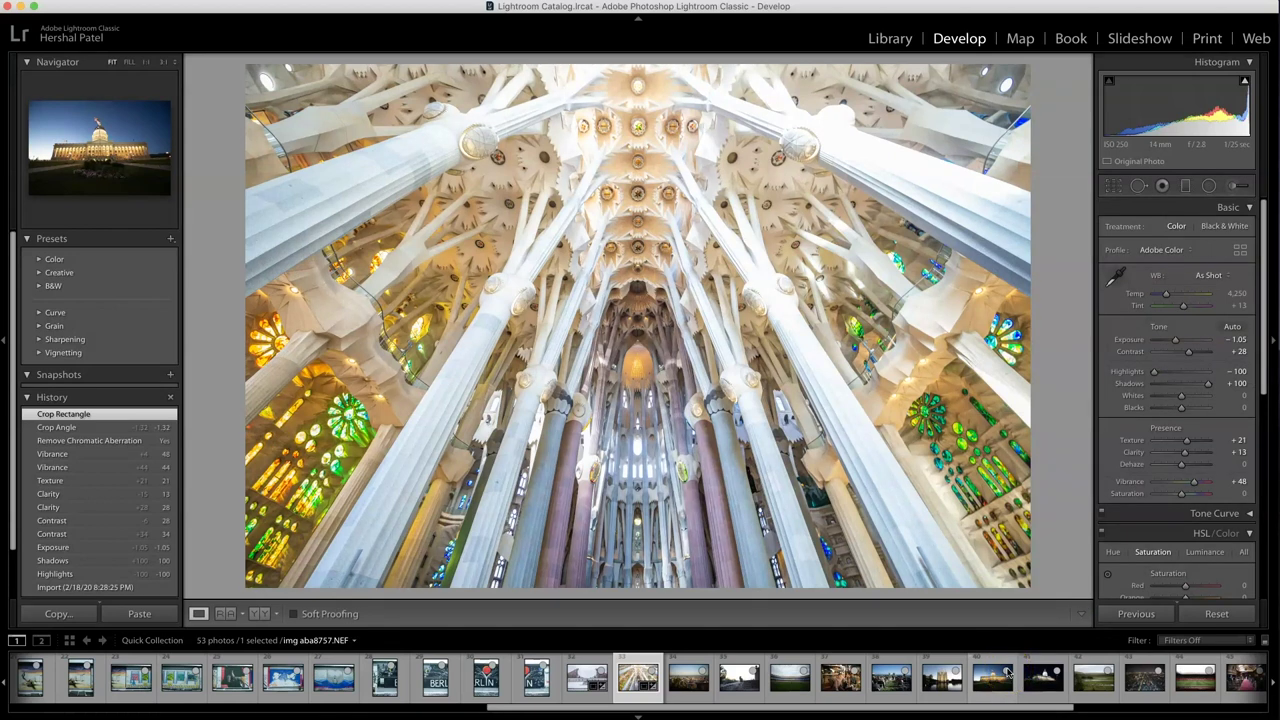
Undo and redo the church photo's crop, and compare the edit with the original by resetting all settings and undoing the reset.
{"action": "key", "text": "super+z"}
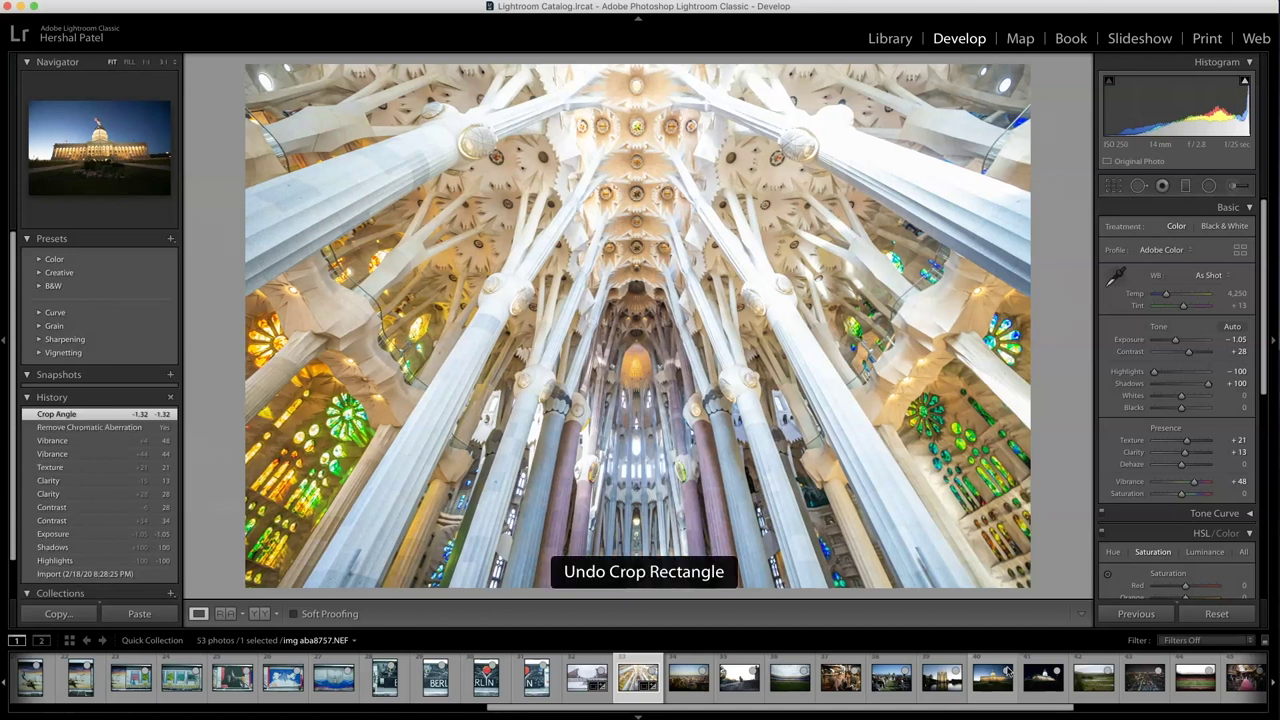
{"action": "key", "text": "super+shift+z"}
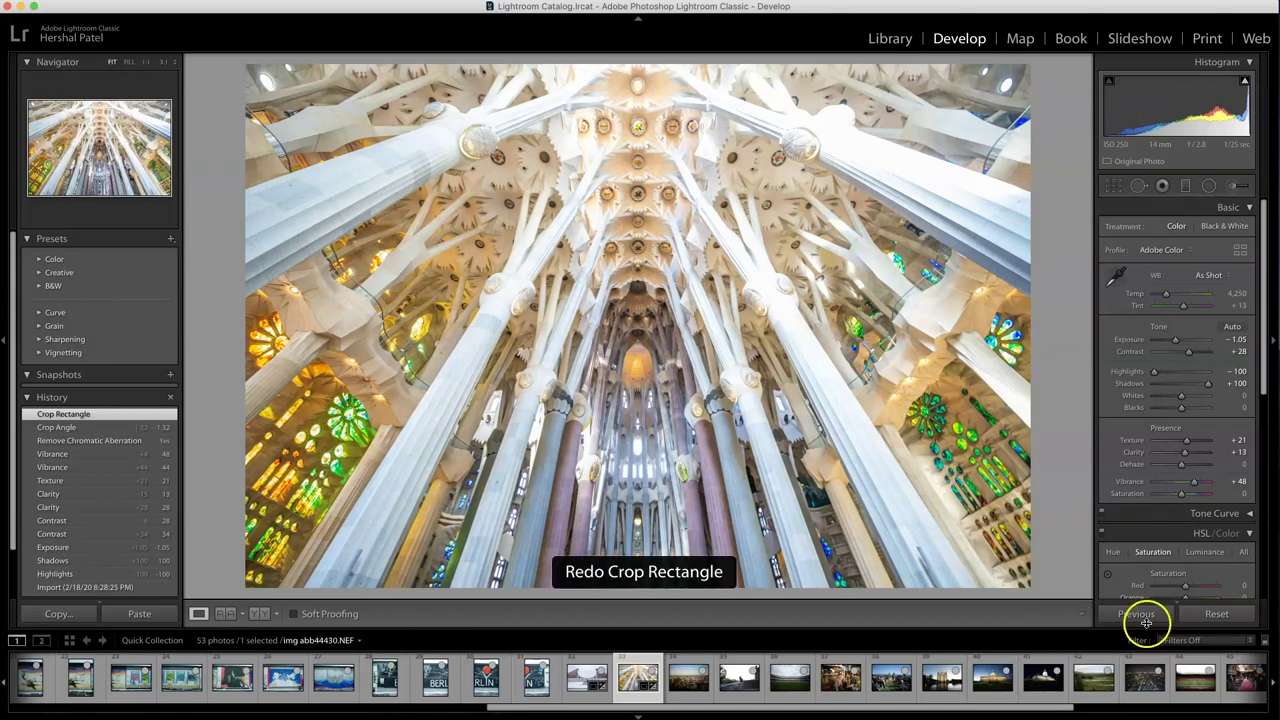
{"action": "left_click", "coordinate": [1190, 617]}
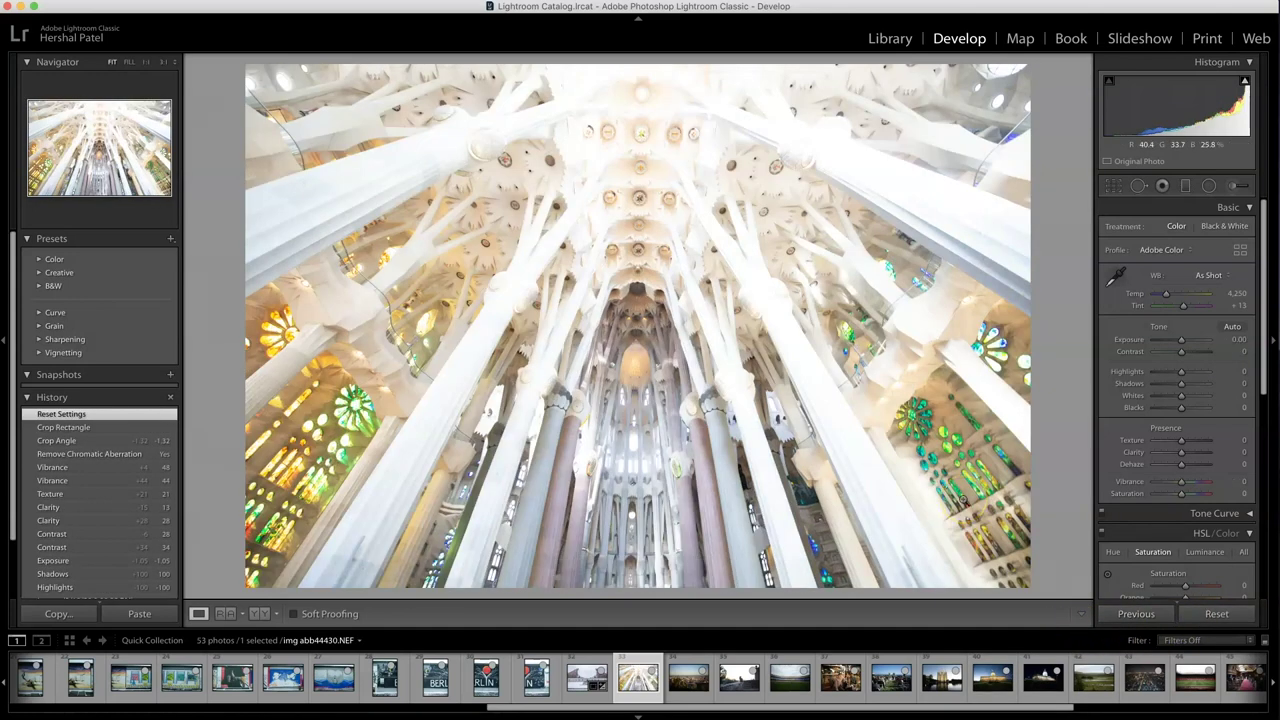
{"action": "key", "text": "super+z"}
{"action": "left_click", "coordinate": [1192, 614]}
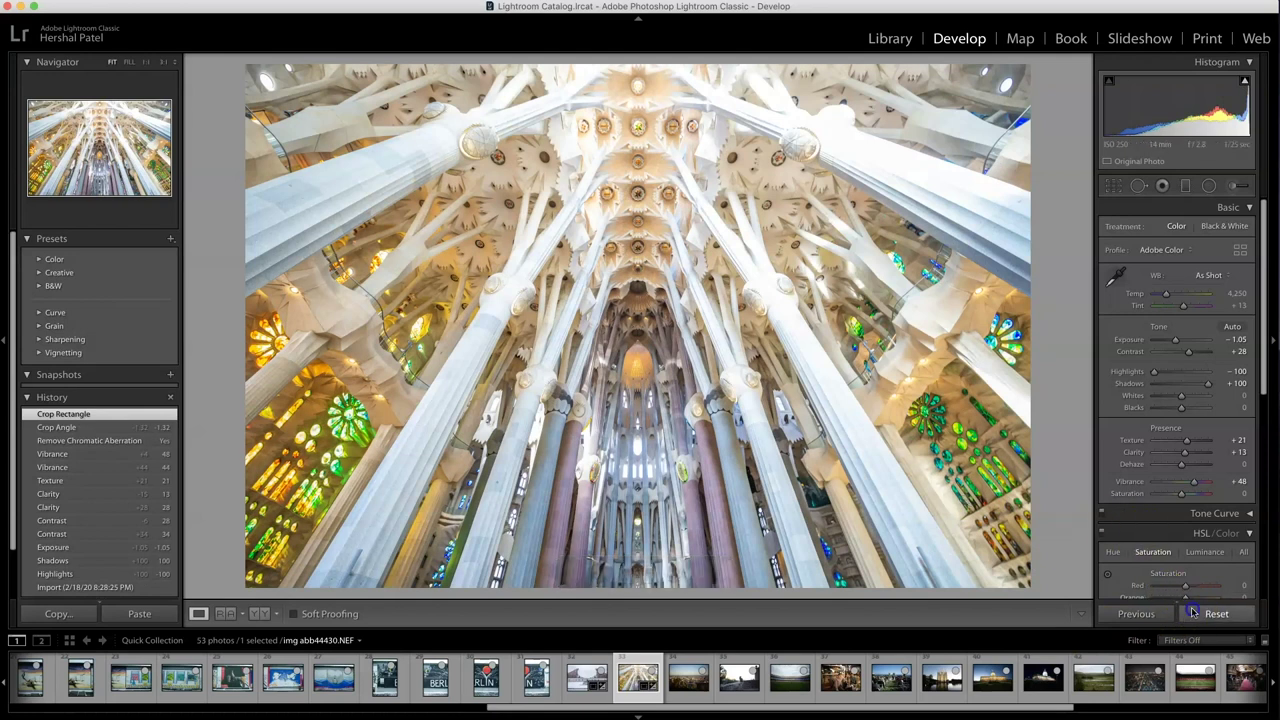
{"action": "key", "text": "super+z"}
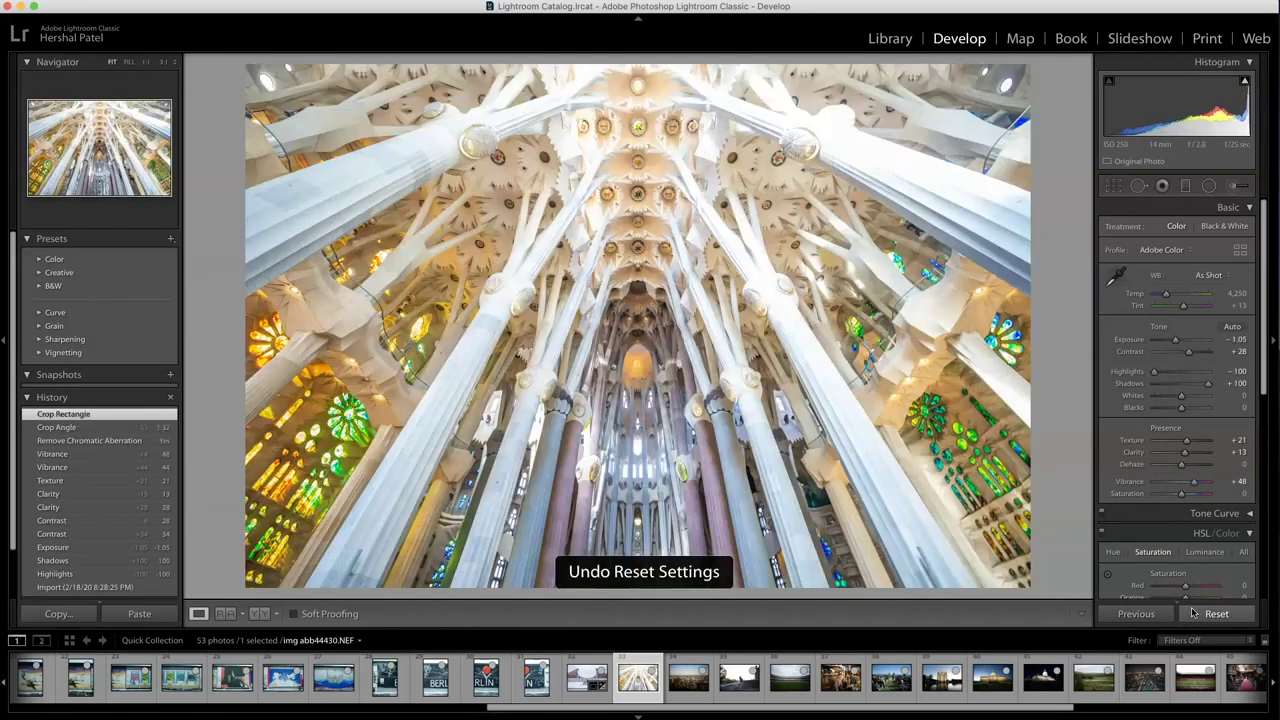
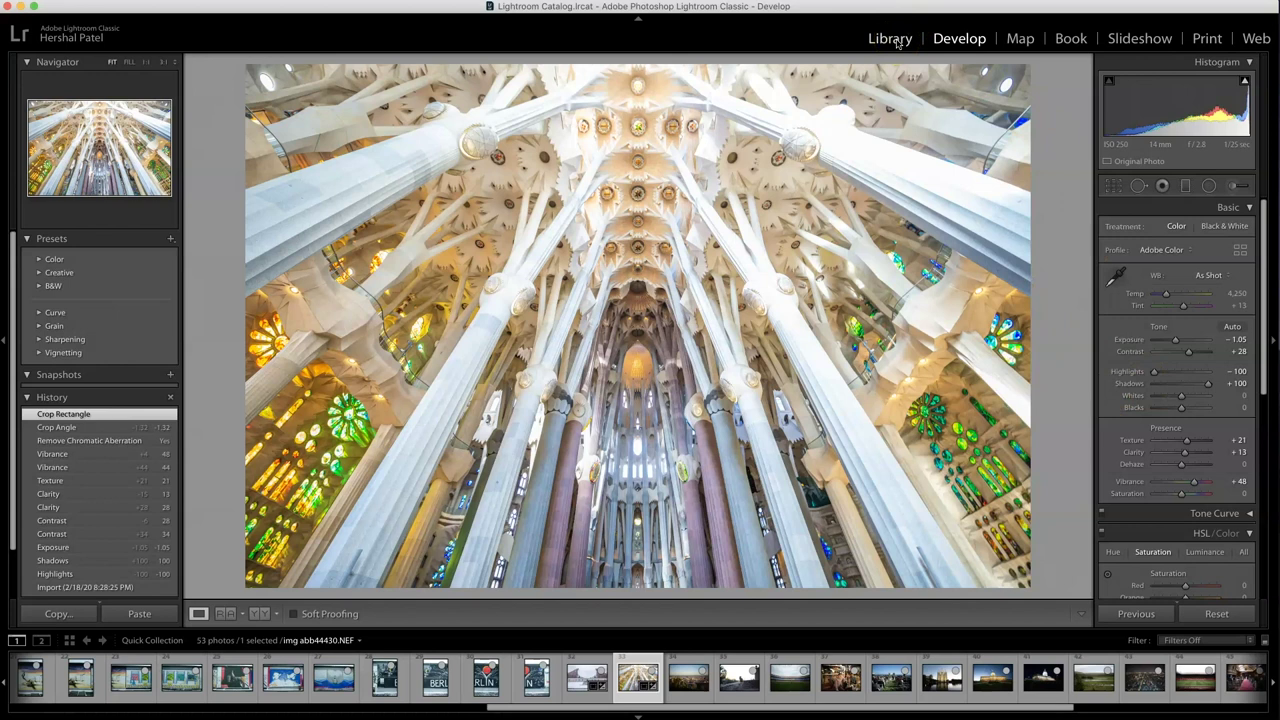
Open the Barcelona skyline photo, img abb44907.NEF, and straighten it with a crop angle of 0.19.
{"action": "left_click", "coordinate": [695, 680]}
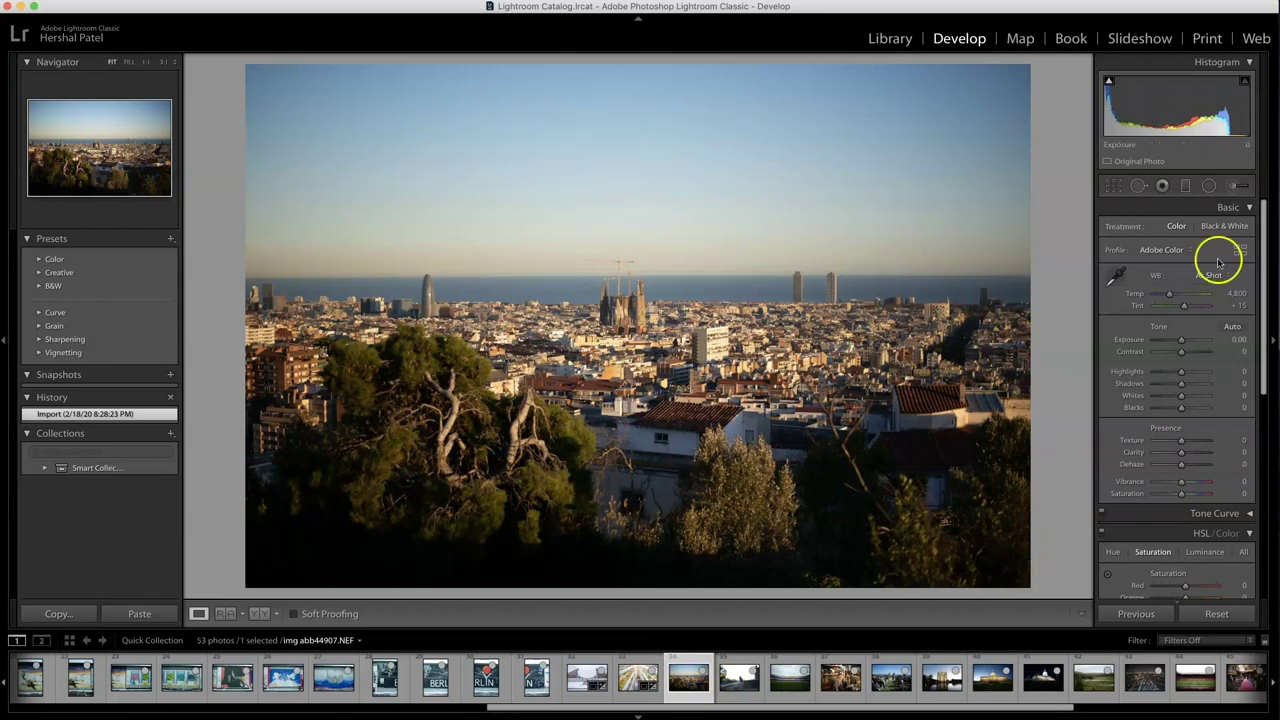
{"action": "left_click", "coordinate": [1115, 185]}
{"action": "left_click", "coordinate": [1240, 270]}
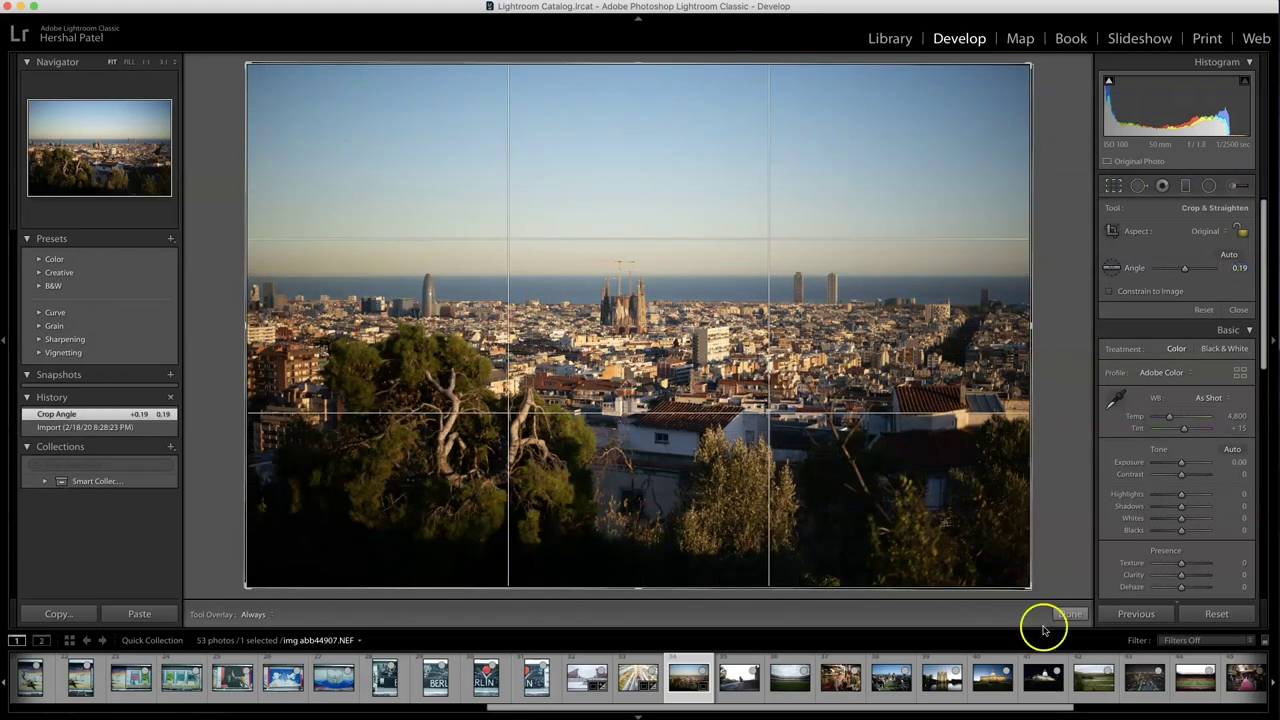
{"action": "left_click", "coordinate": [1072, 613]}
Set the skyline photo's Vibrance to +58, Dehaze +36, Clarity +14, Texture +12, Highlights -100, Shadows +100, Exposure +1.25 and Temp 4,177.
{"action": "left_click_drag", "start_coordinate": [1180, 484], "coordinate": [1185, 442]}
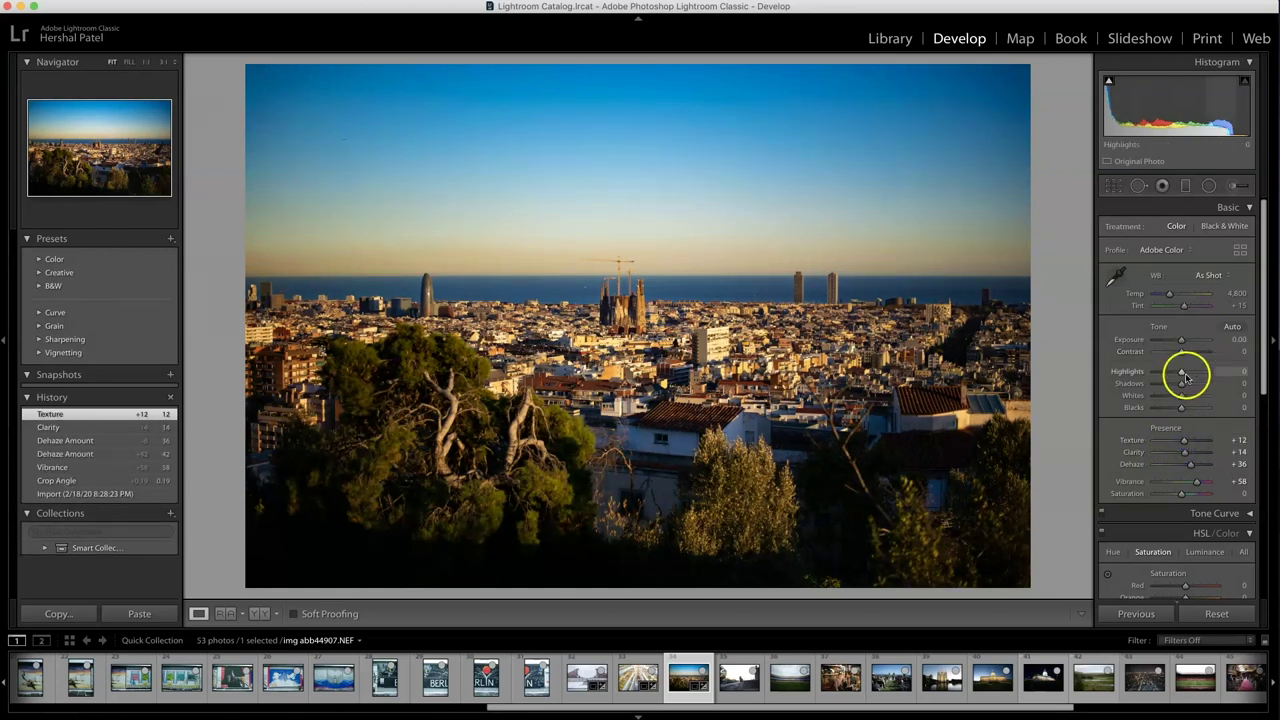
{"action": "left_click_drag", "start_coordinate": [1186, 374], "coordinate": [1026, 377]}
{"action": "left_click_drag", "start_coordinate": [1180, 388], "coordinate": [1215, 386]}
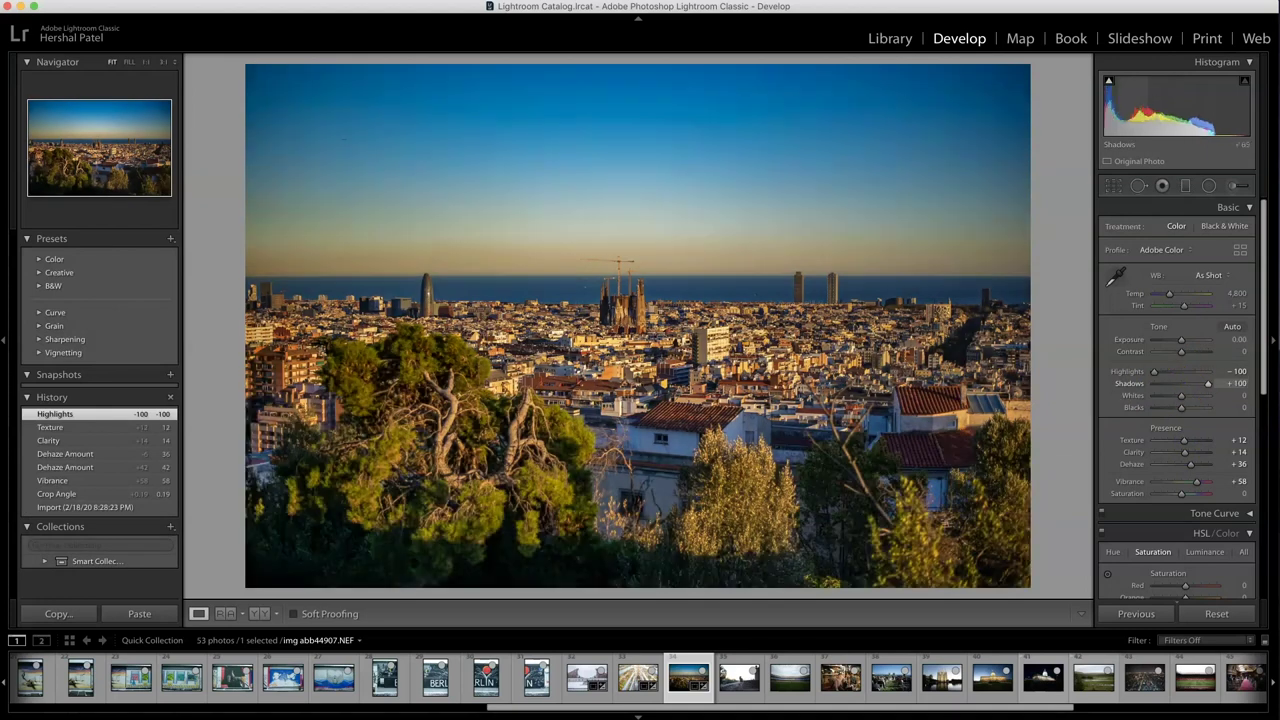
{"action": "left_click_drag", "start_coordinate": [1180, 341], "coordinate": [1188, 342]}
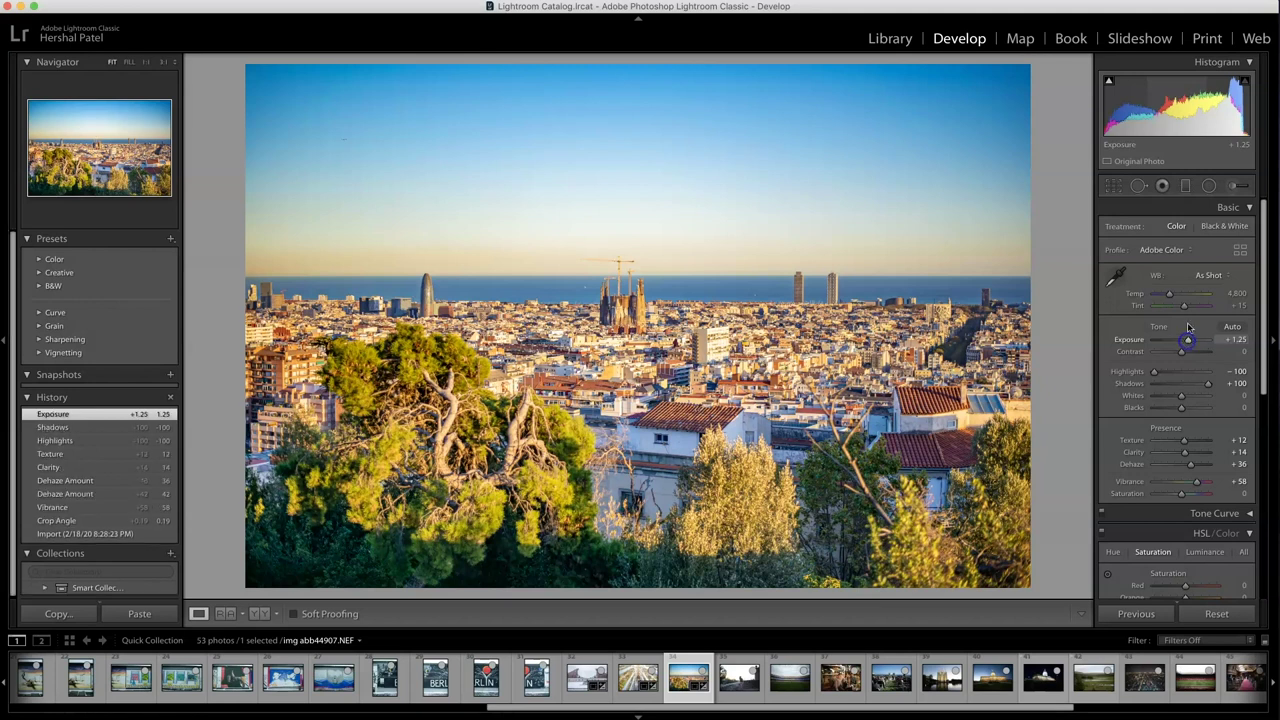
{"action": "left_click_drag", "start_coordinate": [1169, 297], "coordinate": [1168, 297]}
Inspect the basilica and nearby buildings up close for colour fringing and enable Remove Chromatic Aberration for the skyline photo.
{"action": "left_click", "coordinate": [610, 325]}
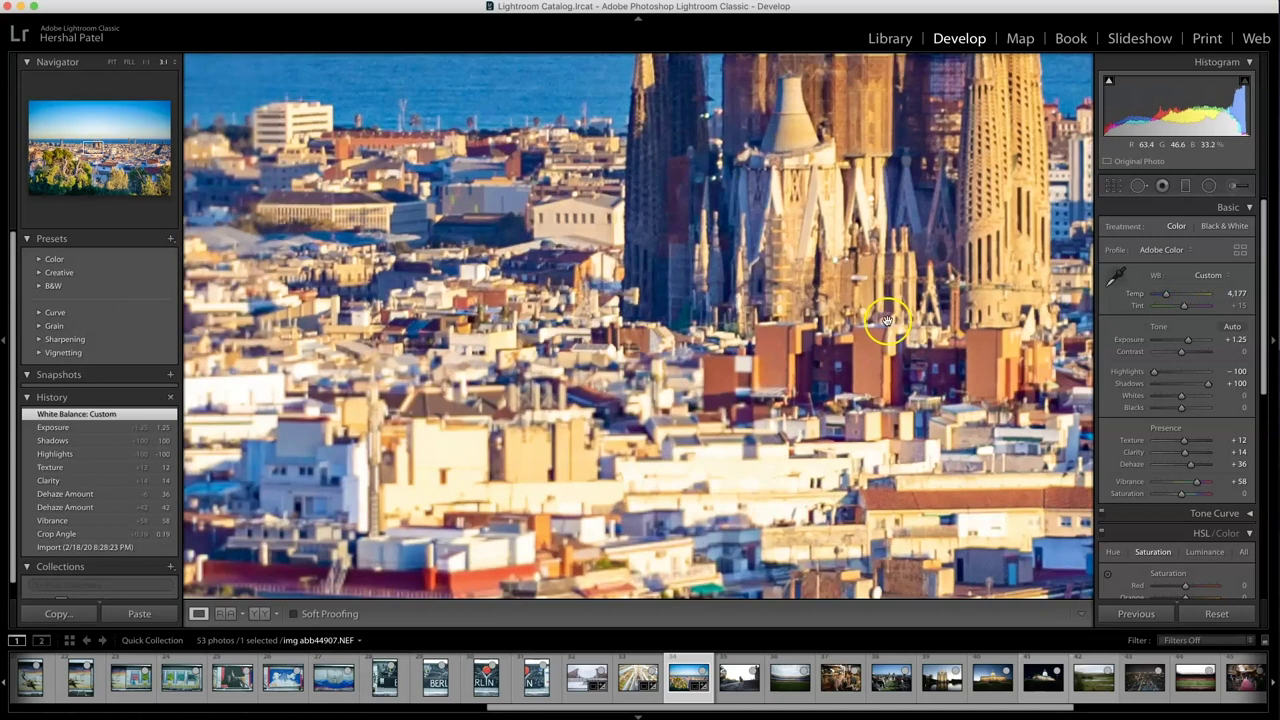
{"action": "left_click", "coordinate": [867, 296]}
{"action": "left_click_drag", "start_coordinate": [888, 272], "coordinate": [1123, 391]}
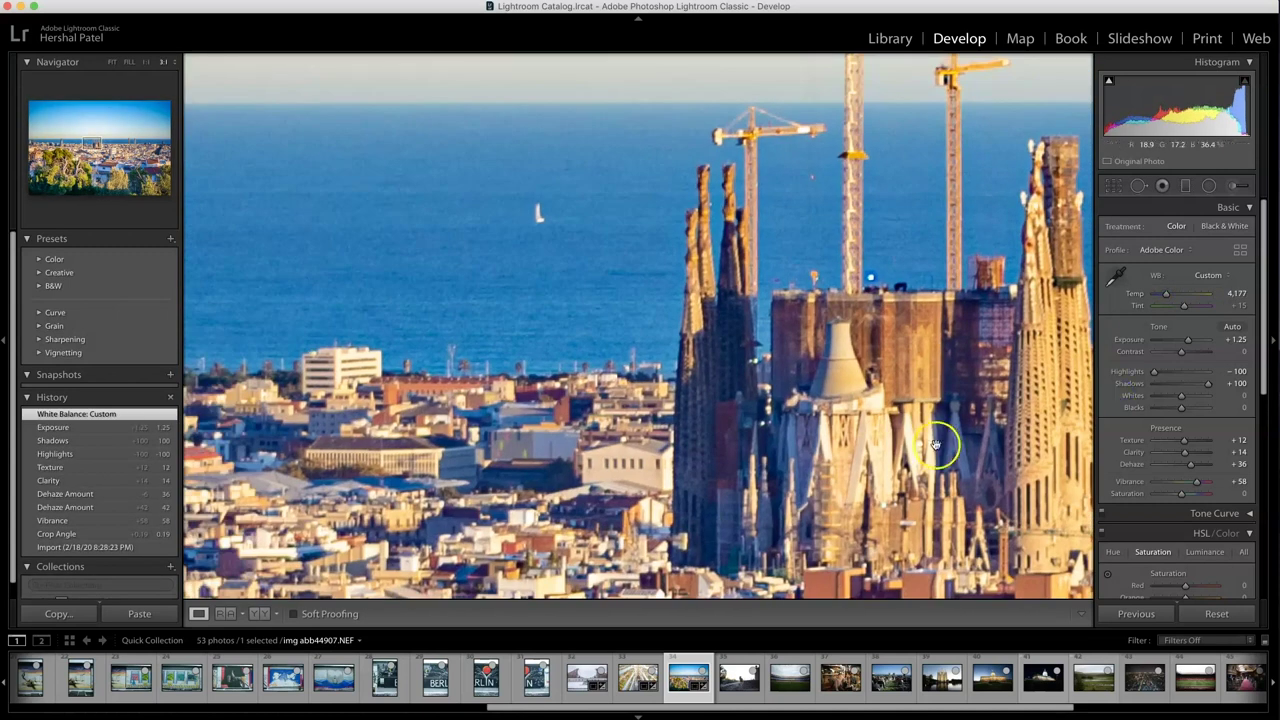
{"action": "left_click", "coordinate": [905, 245]}
{"action": "left_click_drag", "start_coordinate": [905, 245], "coordinate": [852, 127]}
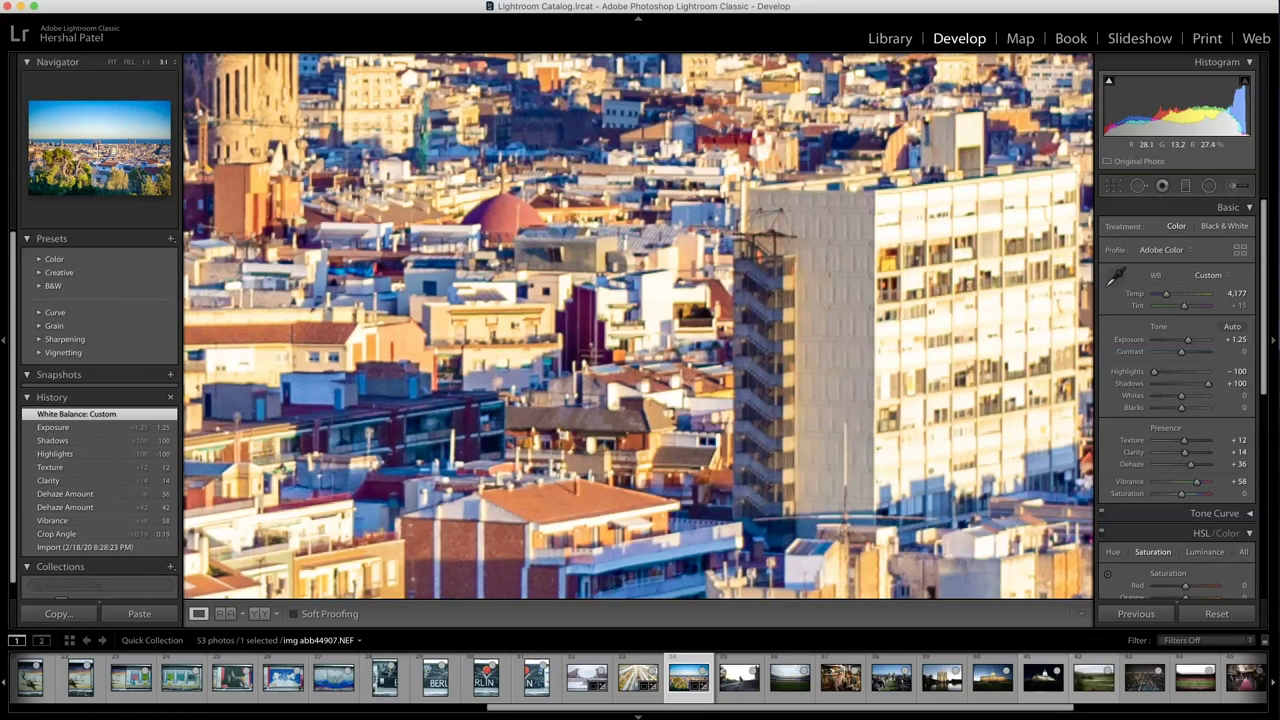
{"action": "left_click_drag", "start_coordinate": [953, 113], "coordinate": [830, 165]}
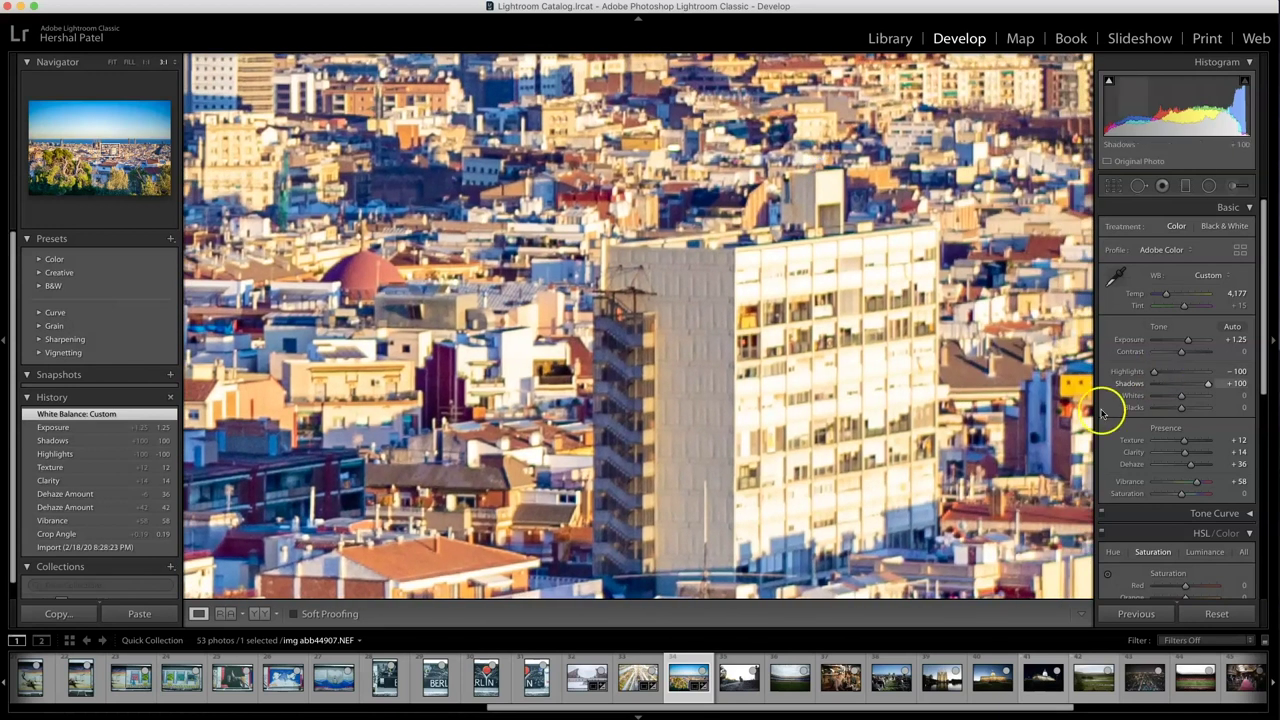
{"action": "scroll", "coordinate": [1112, 410], "scroll_direction": "down", "scroll_amount": 5}
{"action": "scroll", "coordinate": [1121, 410], "scroll_direction": "down", "scroll_amount": 3}
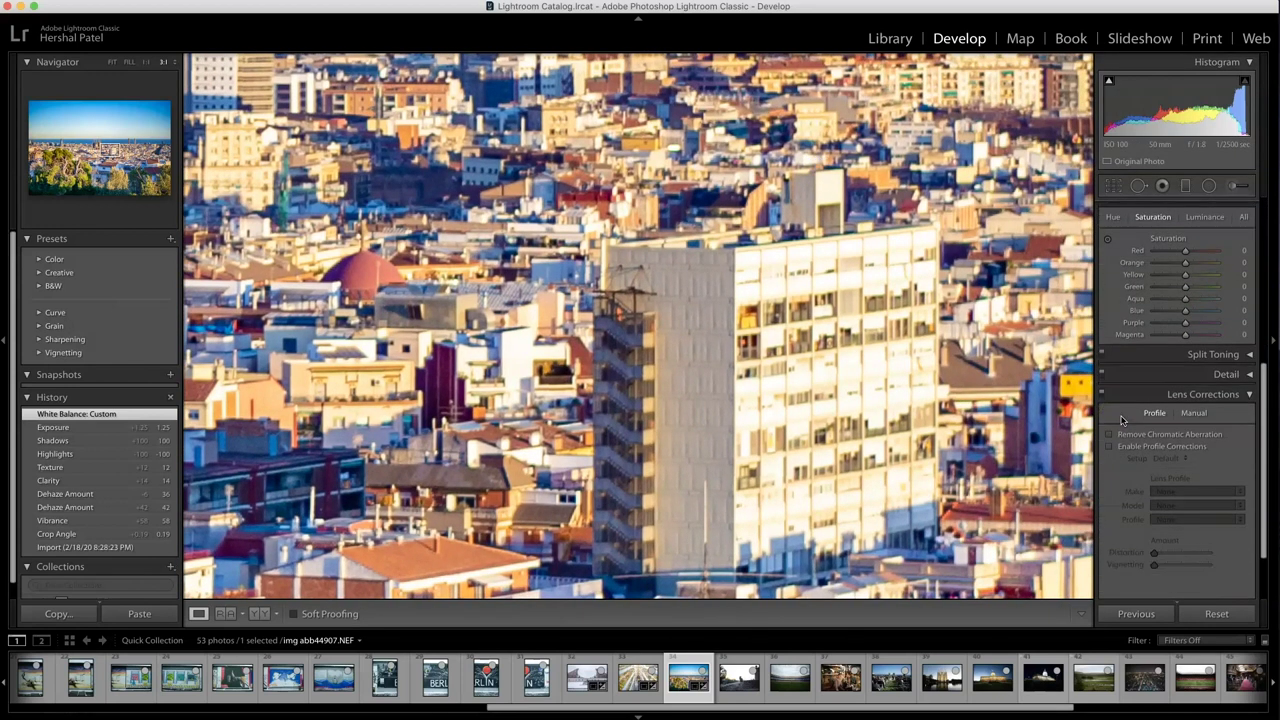
{"action": "left_click", "coordinate": [1112, 354]}
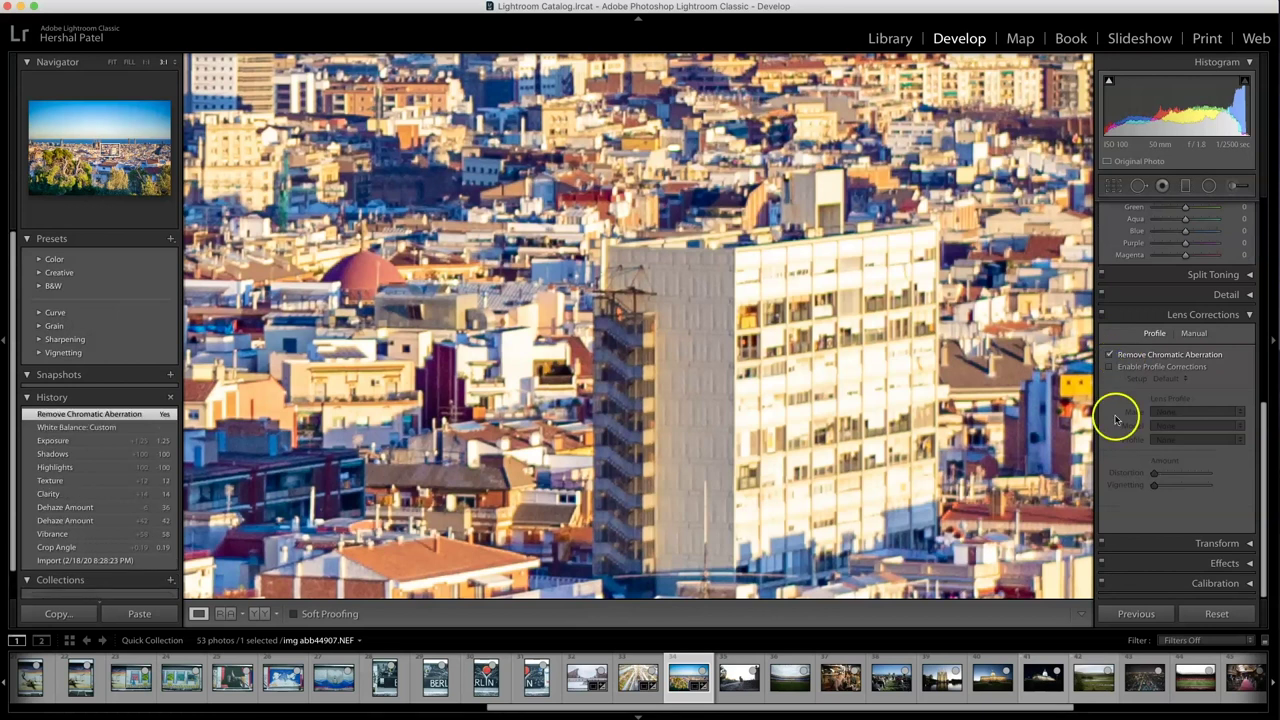
Try purple and green Defringe amounts of 10 with Remove Chromatic Aberration off, return both to 0 and re-enable the correction.
{"action": "left_click", "coordinate": [1142, 357]}
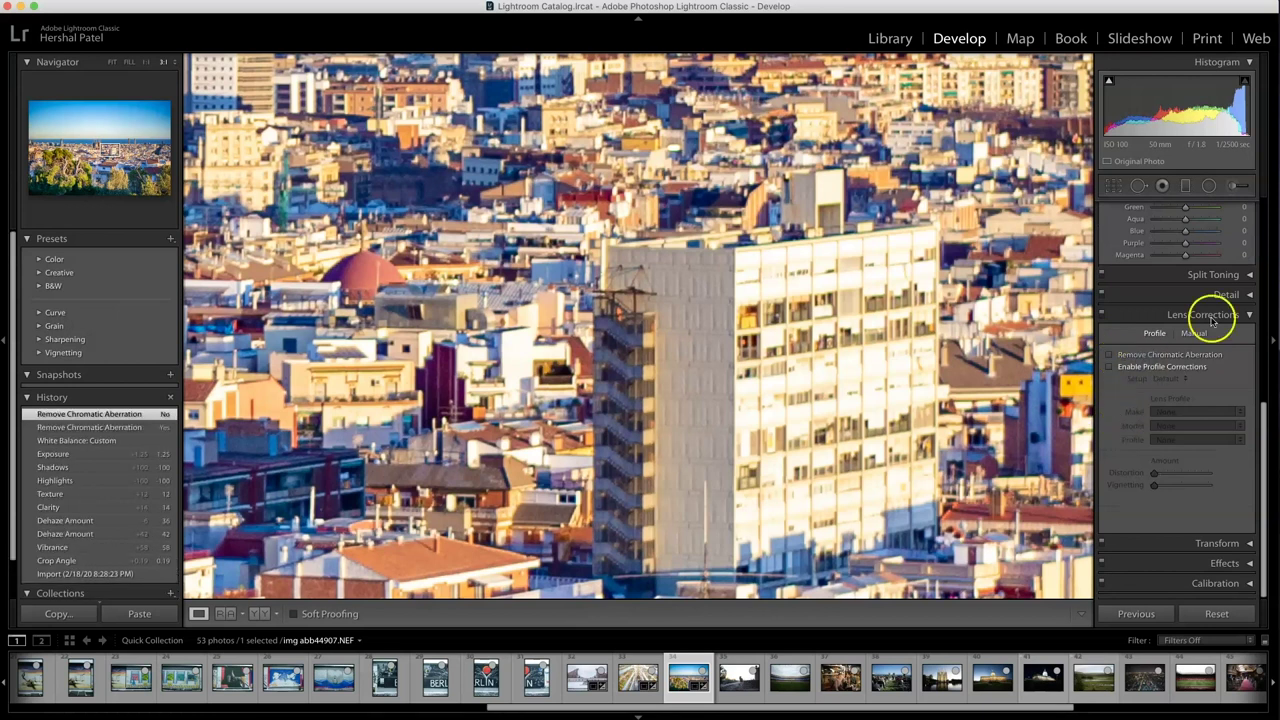
{"action": "left_click", "coordinate": [1193, 333]}
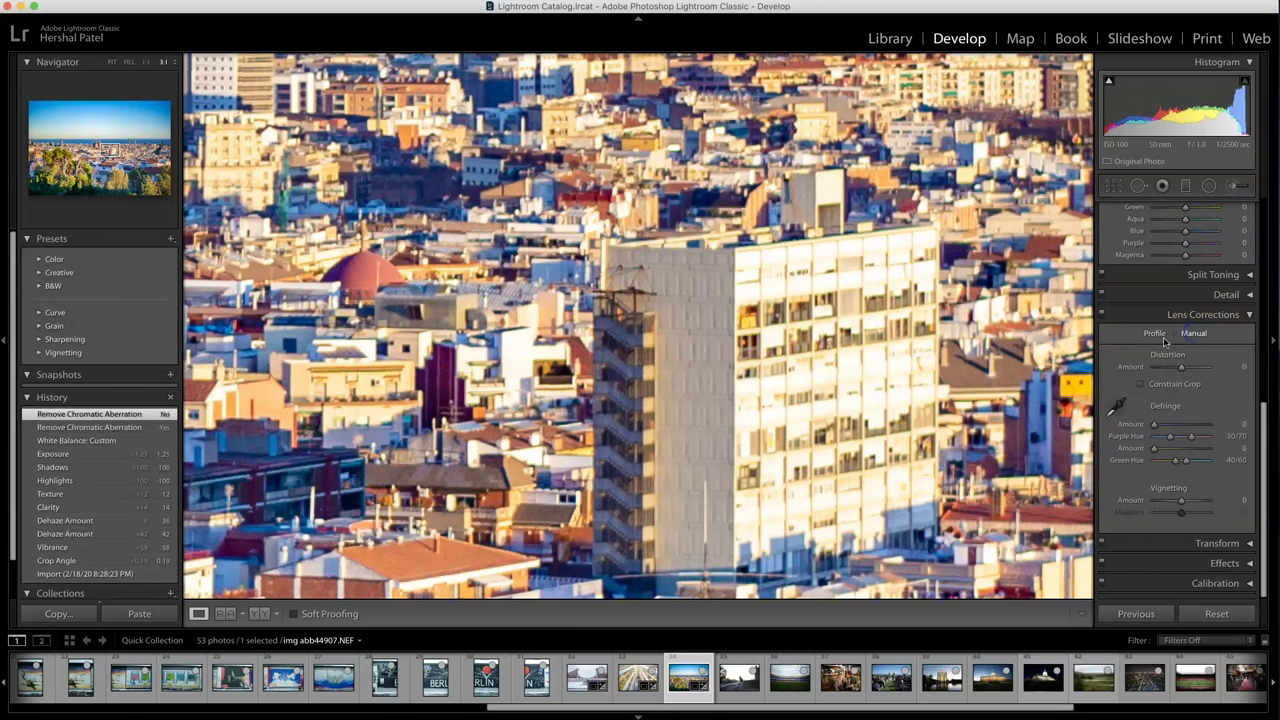
{"action": "left_click", "coordinate": [1180, 427]}
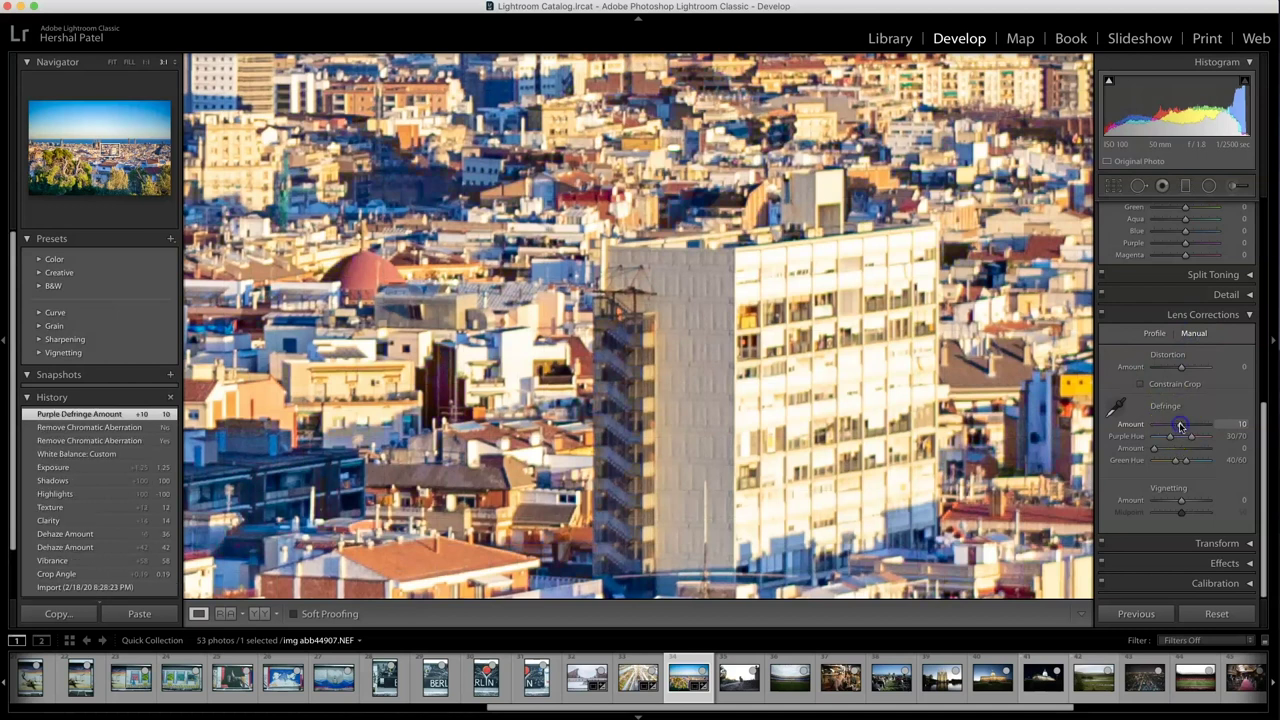
{"action": "left_click", "coordinate": [1181, 448]}
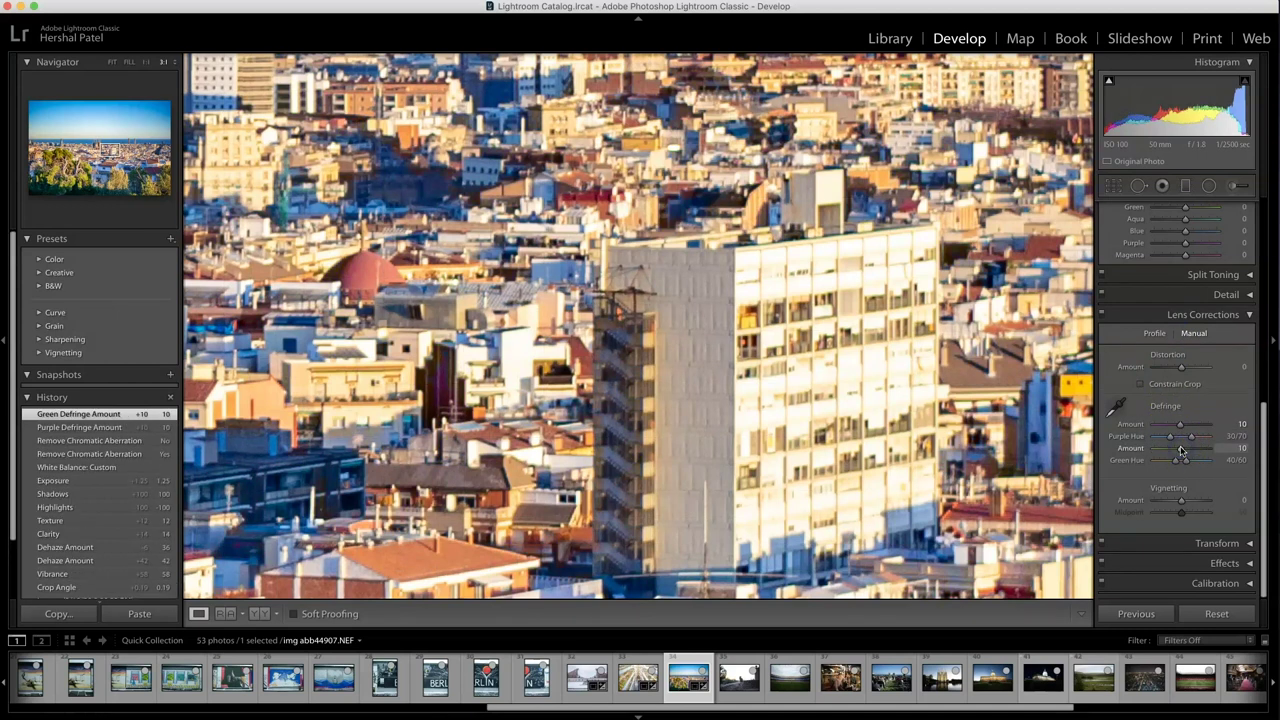
{"action": "left_click_drag", "start_coordinate": [1180, 427], "coordinate": [1110, 457]}
{"action": "left_click", "coordinate": [1155, 333]}
{"action": "left_click", "coordinate": [1158, 355]}
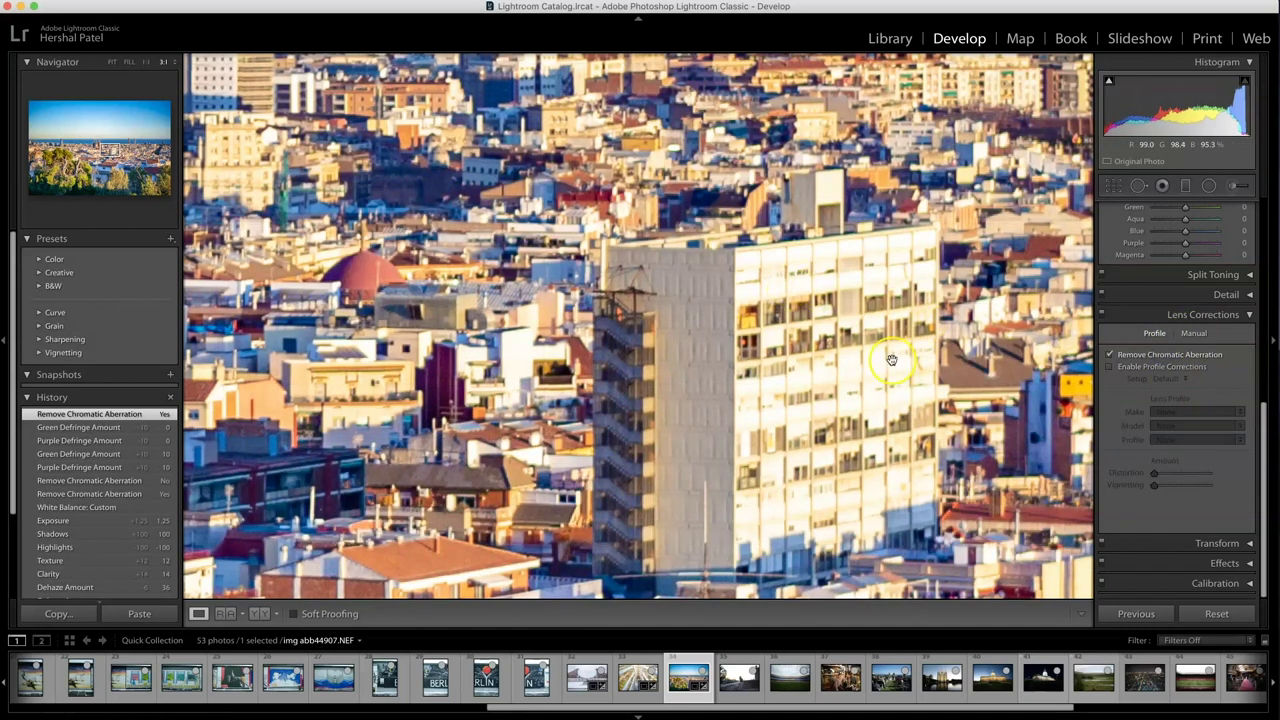
Inspect the seaside towers, rooftops and white office block up close for remaining colour fringing.
{"action": "left_click", "coordinate": [1192, 333]}
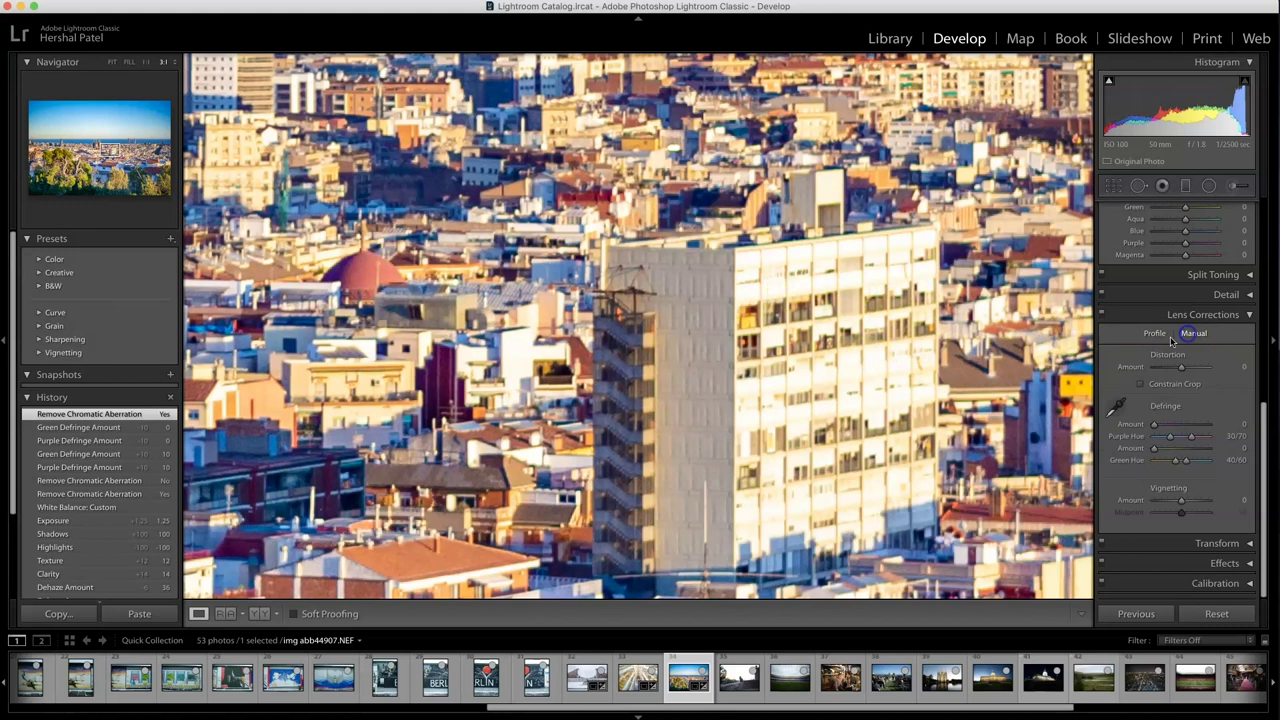
{"action": "left_click", "coordinate": [766, 336]}
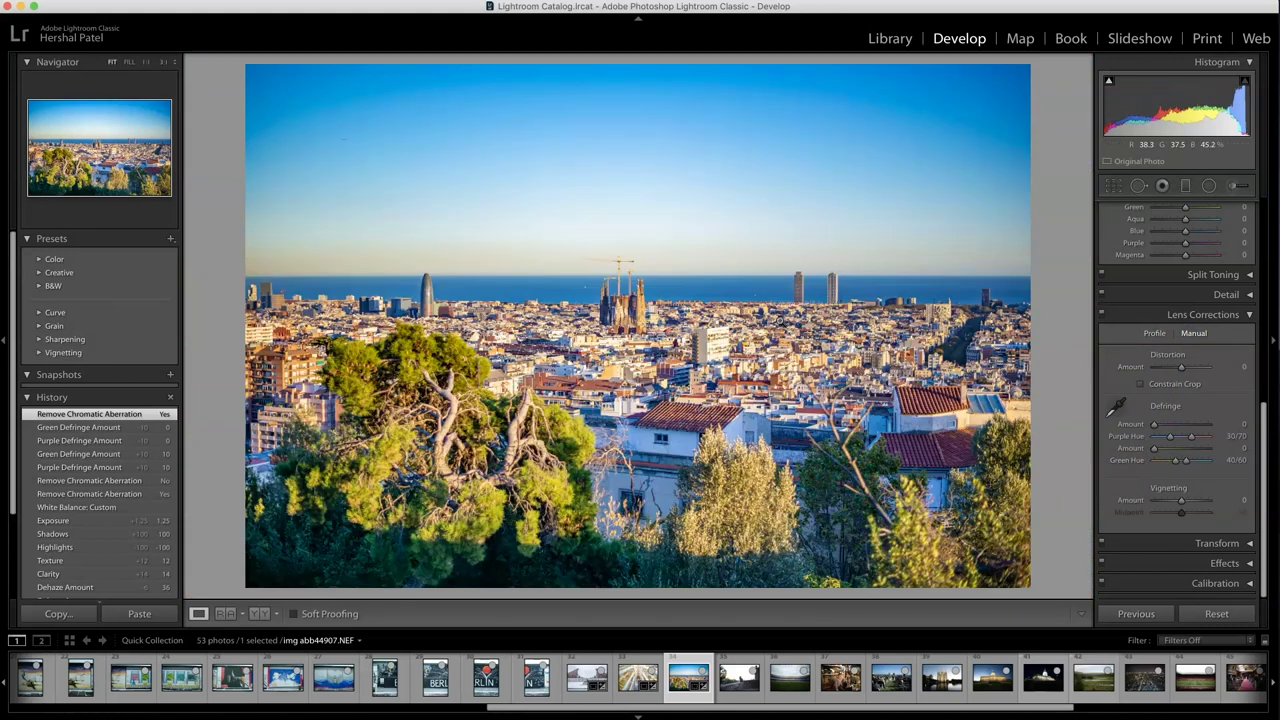
{"action": "left_click", "coordinate": [797, 291]}
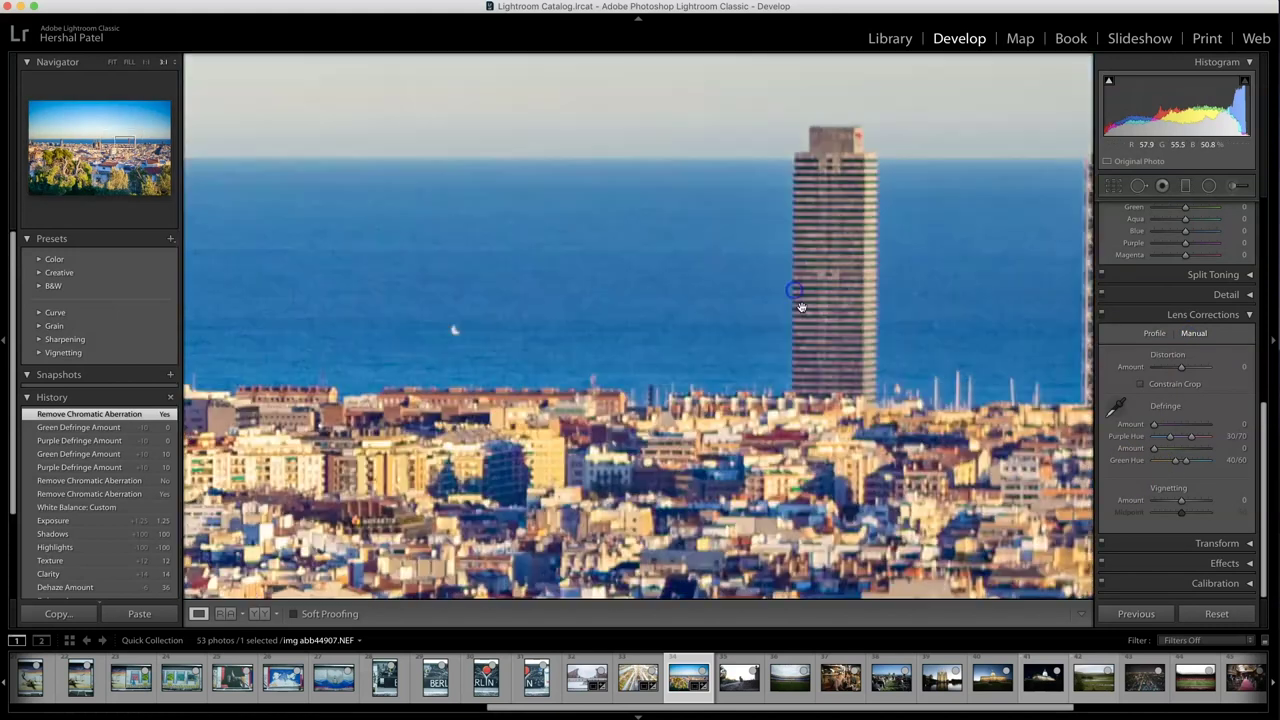
{"action": "left_click_drag", "start_coordinate": [803, 300], "coordinate": [445, 375]}
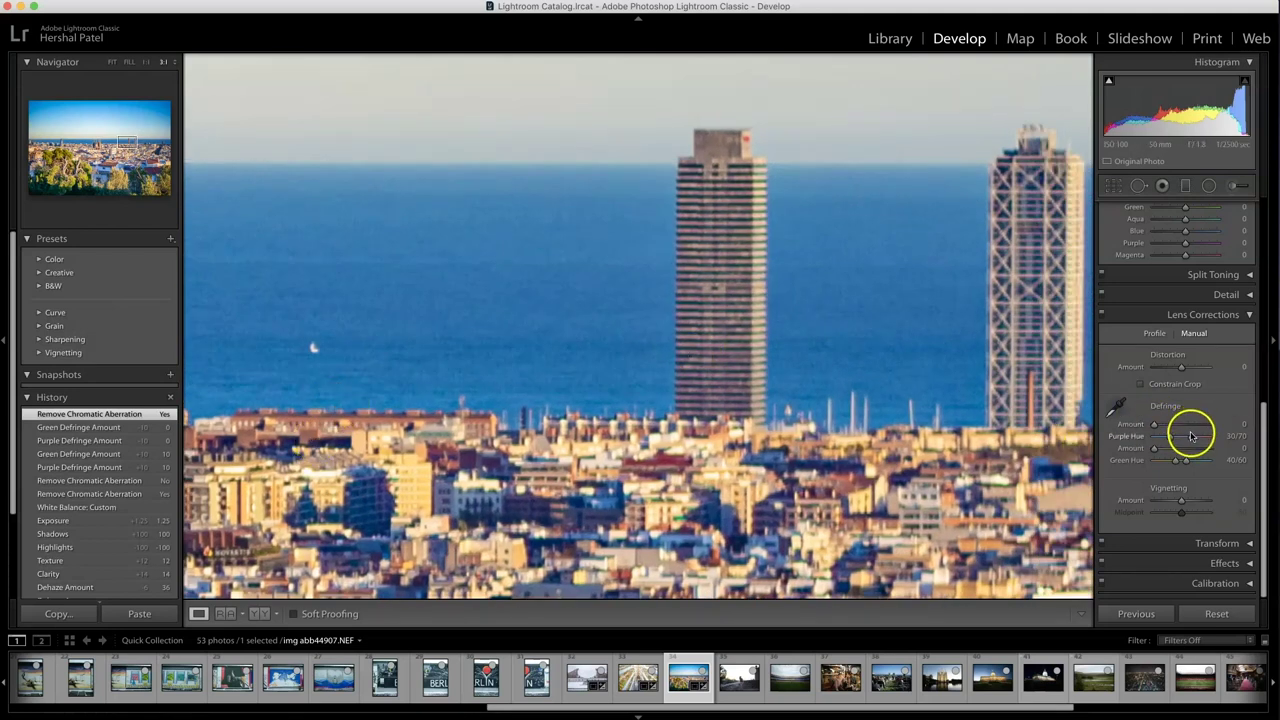
{"action": "left_click_drag", "start_coordinate": [433, 468], "coordinate": [630, 383]}
{"action": "scroll", "coordinate": [630, 383], "scroll_direction": "down", "scroll_amount": 10}
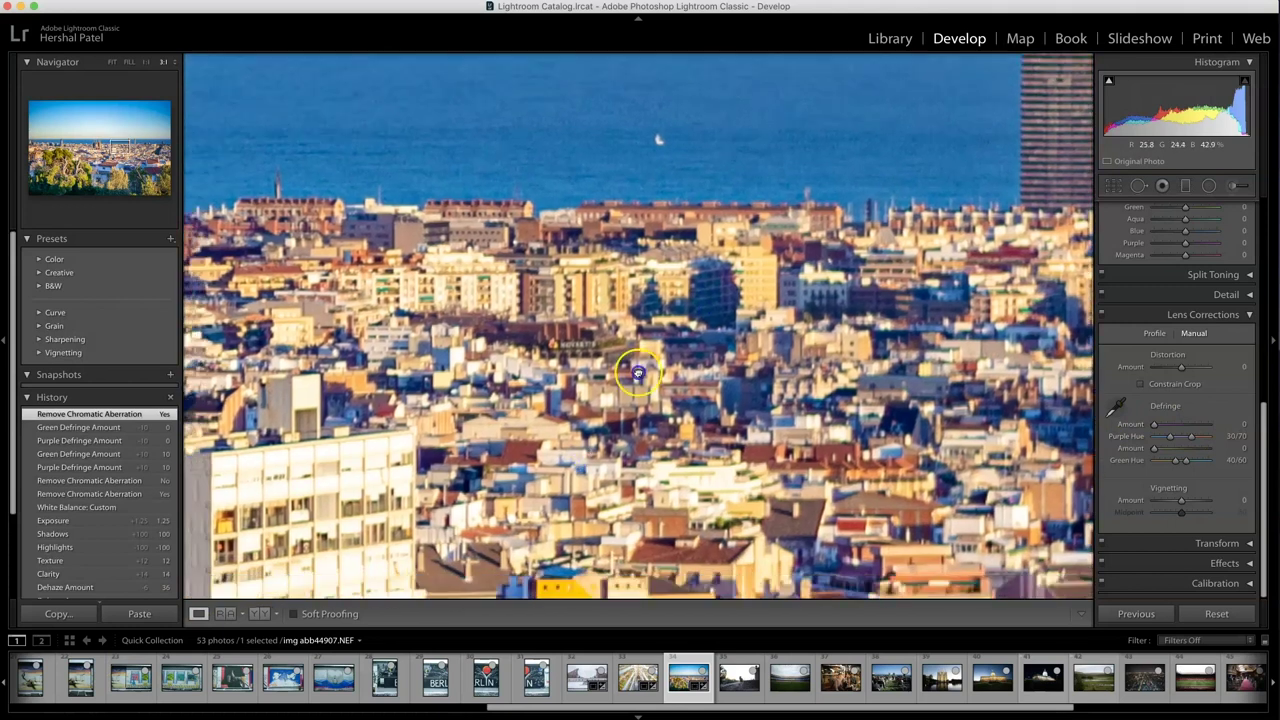
{"action": "scroll", "coordinate": [1156, 353], "scroll_direction": "up", "scroll_amount": 6}
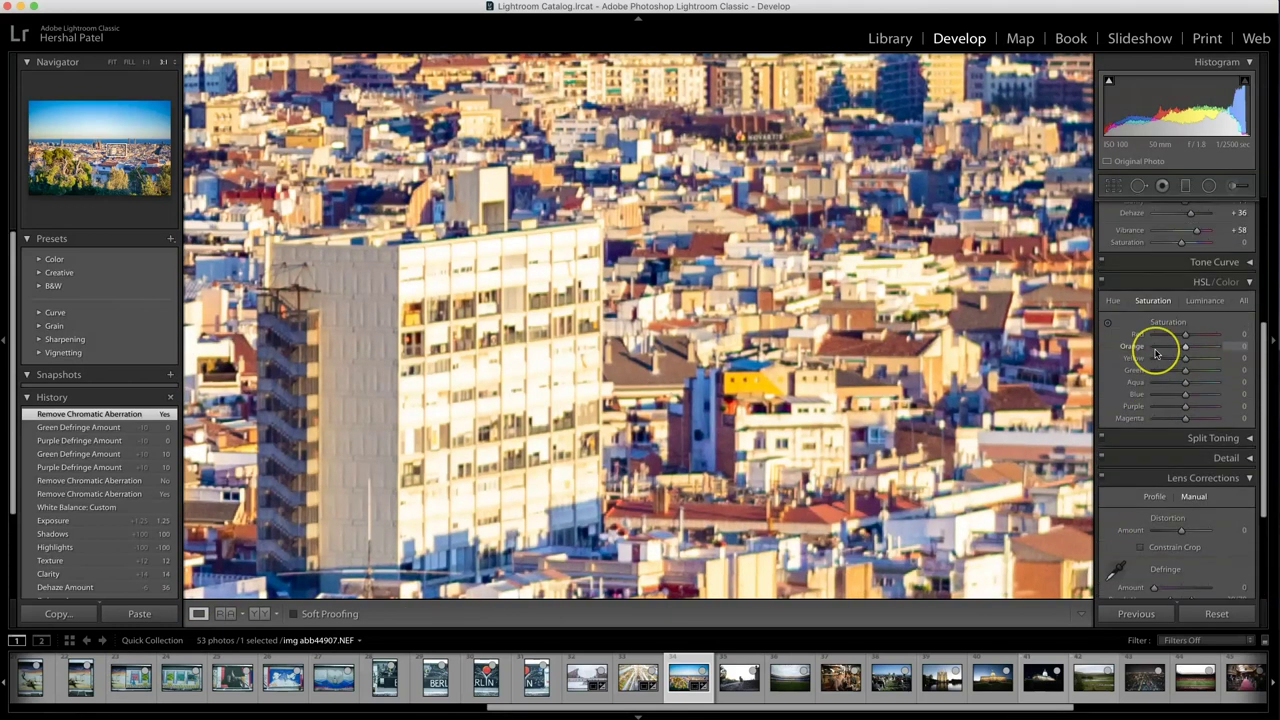
{"action": "scroll", "coordinate": [1120, 443], "scroll_direction": "down", "scroll_amount": 6}
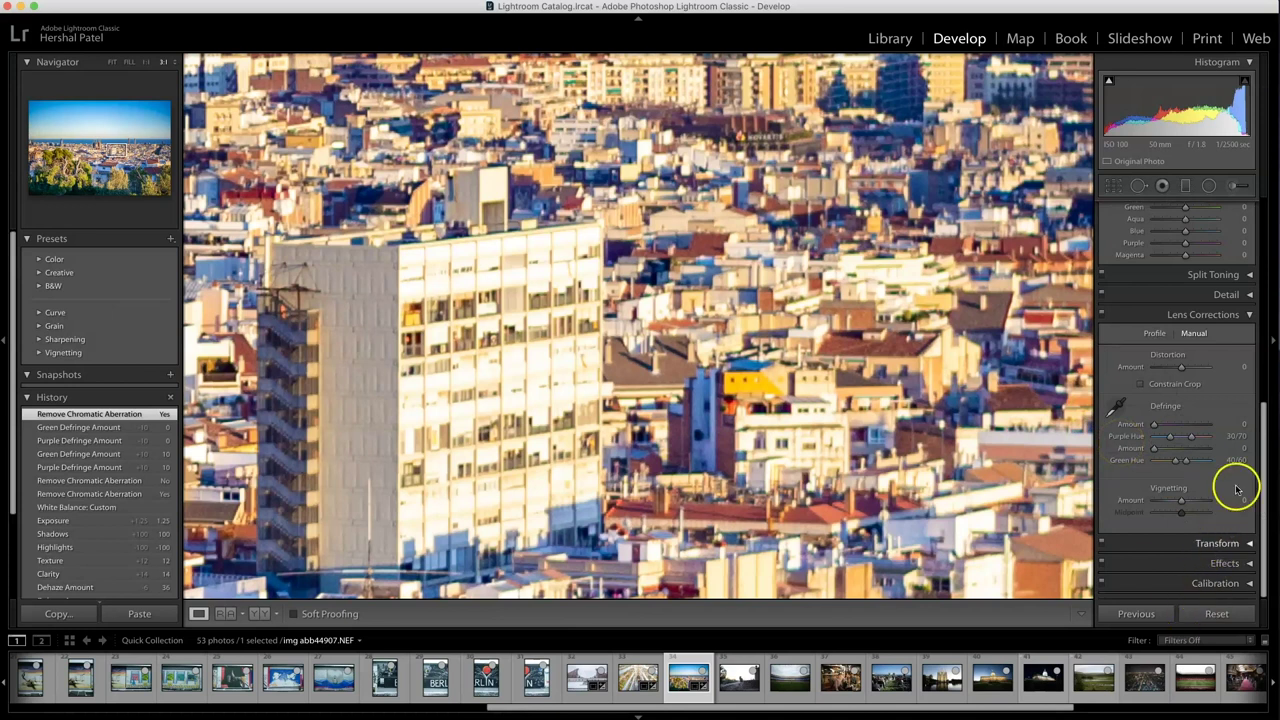
Sharpen the skyline photo with Amount 118, Radius 0.9 and Detail 57, checking the buildings and basilica up close.
{"action": "left_click", "coordinate": [1222, 300]}
{"action": "mouse_move", "coordinate": [1169, 451]}
{"action": "left_mouse_down"}
{"action": "mouse_move", "coordinate": [1196, 455]}
{"action": "mouse_move", "coordinate": [1158, 463]}
{"action": "mouse_move", "coordinate": [1191, 479]}
{"action": "mouse_move", "coordinate": [1162, 466]}
{"action": "left_mouse_up"}
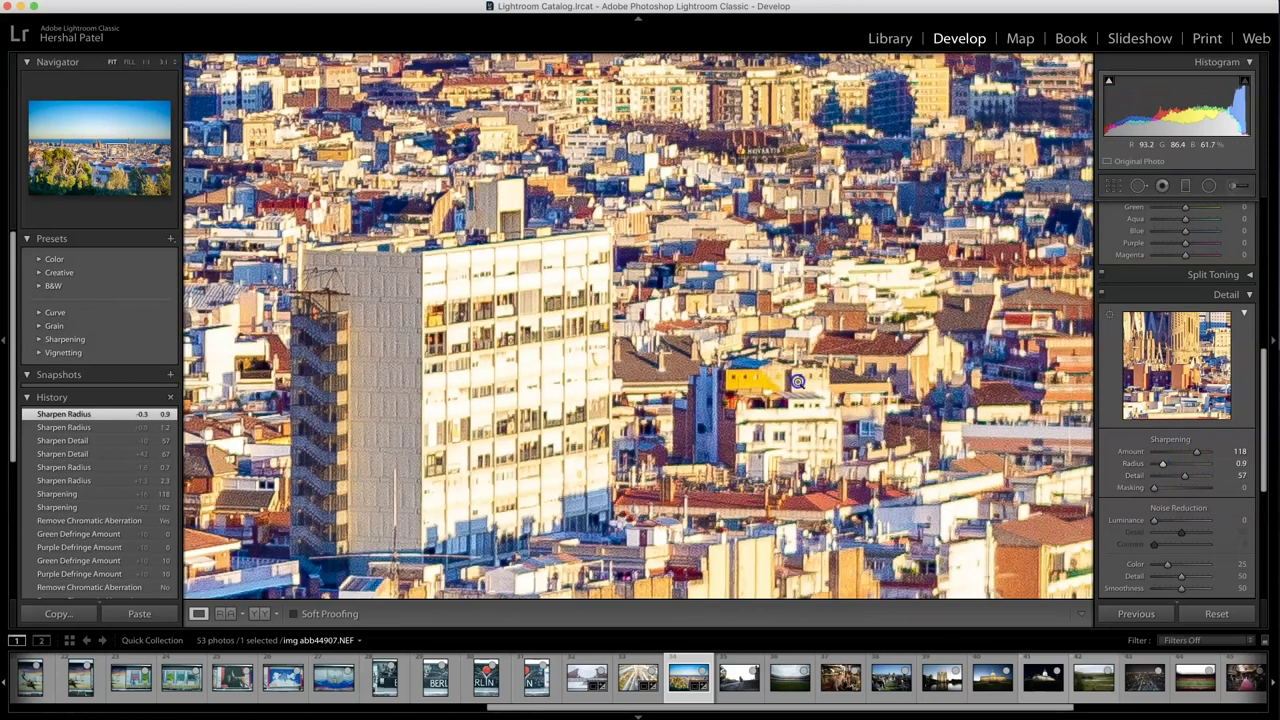
{"action": "left_click", "coordinate": [803, 521]}
{"action": "left_click_drag", "start_coordinate": [713, 334], "coordinate": [702, 448]}
{"action": "left_click_drag", "start_coordinate": [713, 197], "coordinate": [706, 389]}
{"action": "left_click", "coordinate": [706, 389]}
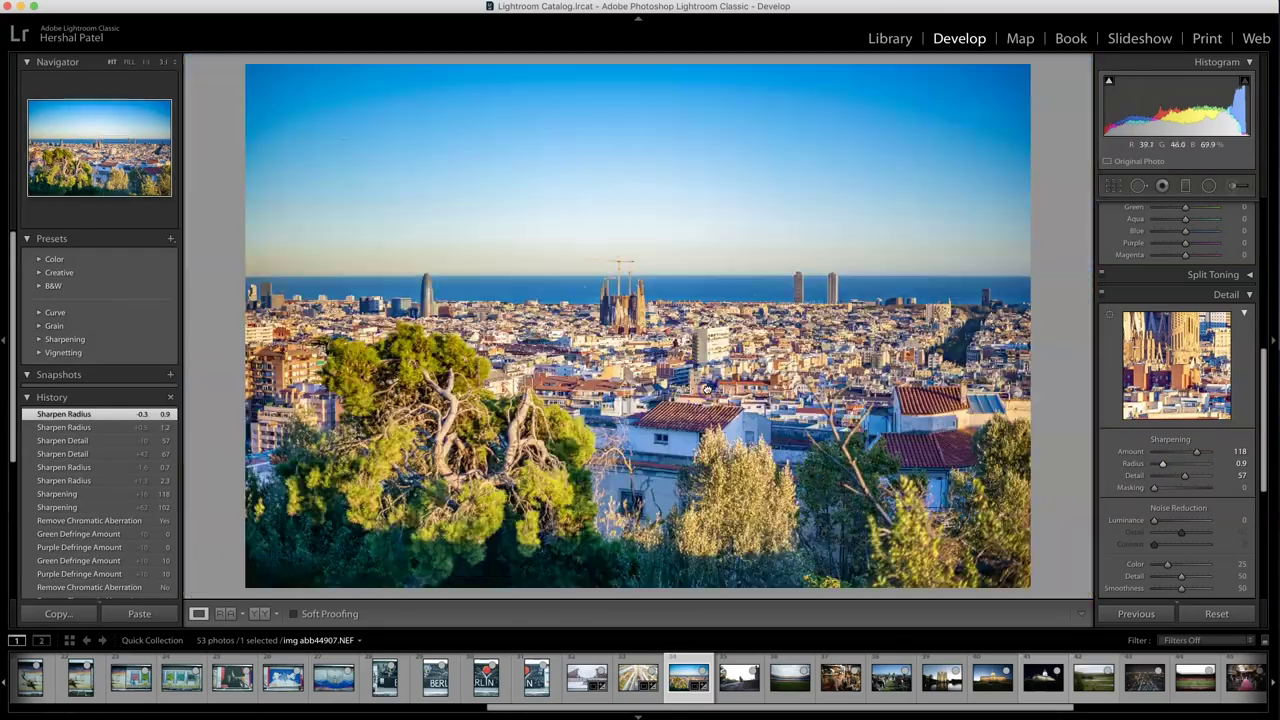
{"action": "left_click_drag", "start_coordinate": [700, 345], "coordinate": [264, 60]}
{"action": "left_click", "coordinate": [142, 63]}
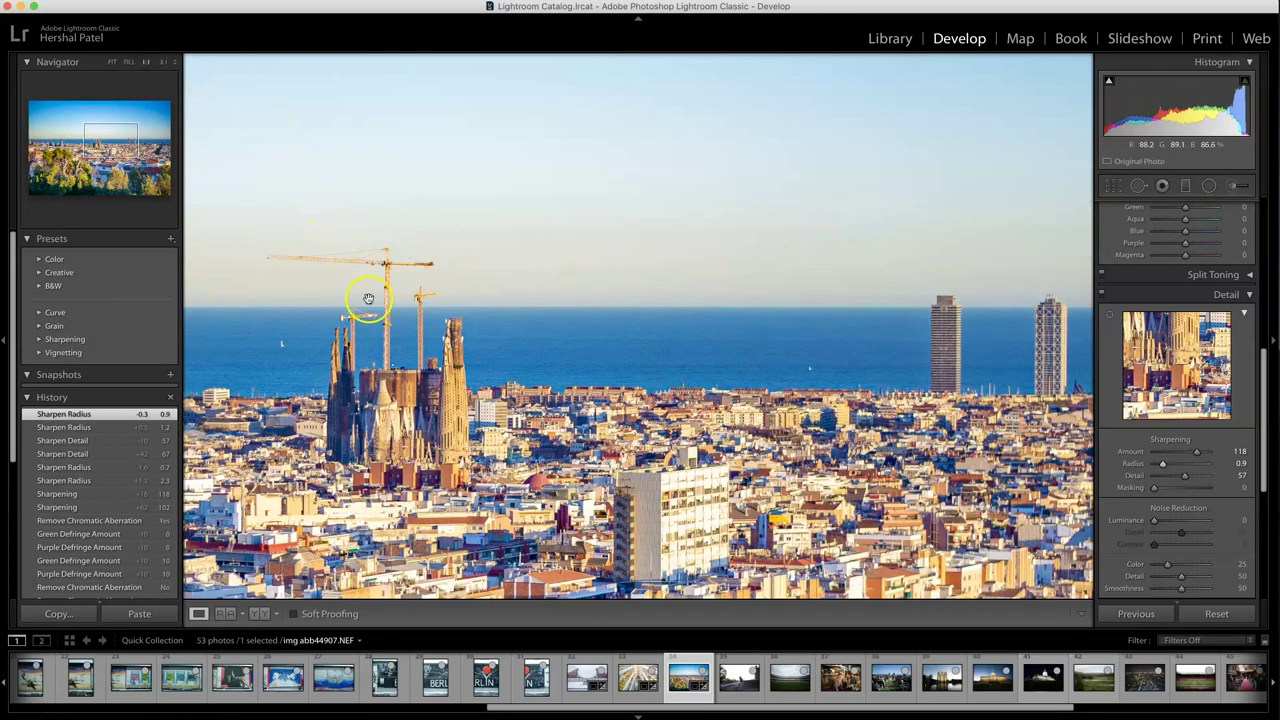
{"action": "left_click_drag", "start_coordinate": [372, 304], "coordinate": [684, 292]}
{"action": "left_click", "coordinate": [684, 292]}
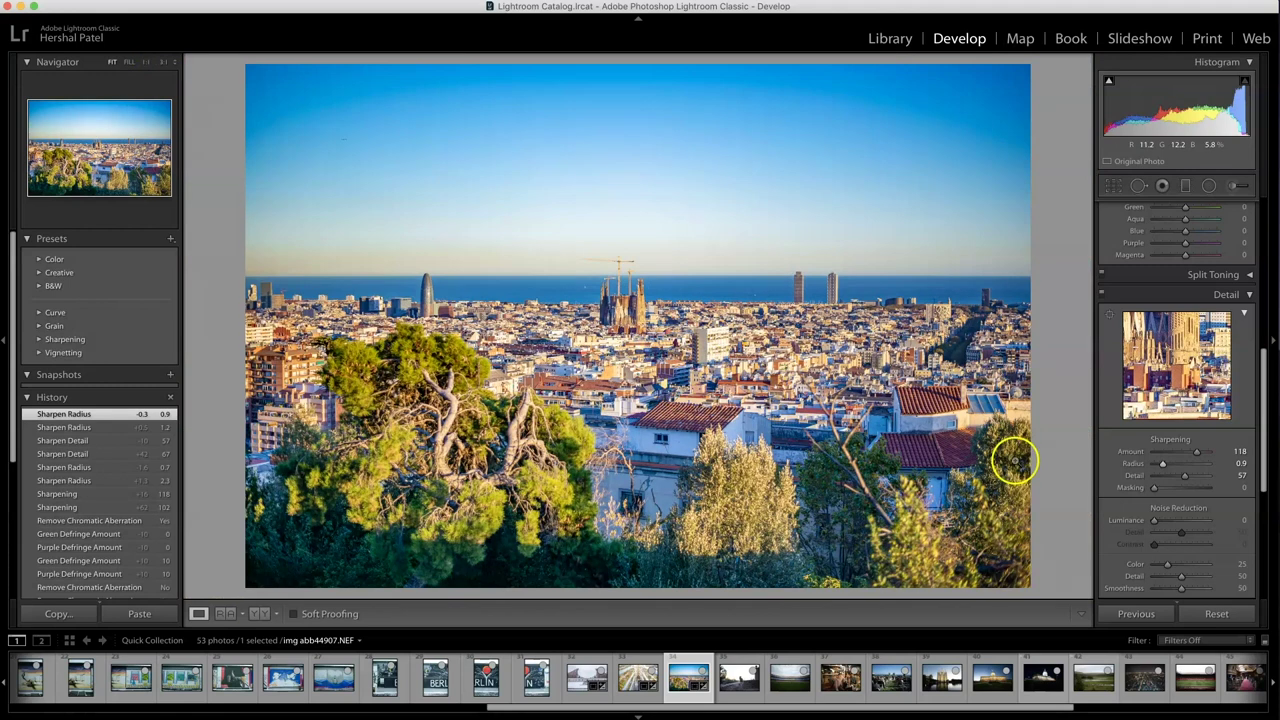
Crop the dark foliage strip off the skyline photo's lower edge, then reset all edits and undo the reset.
{"action": "left_click", "coordinate": [1112, 186]}
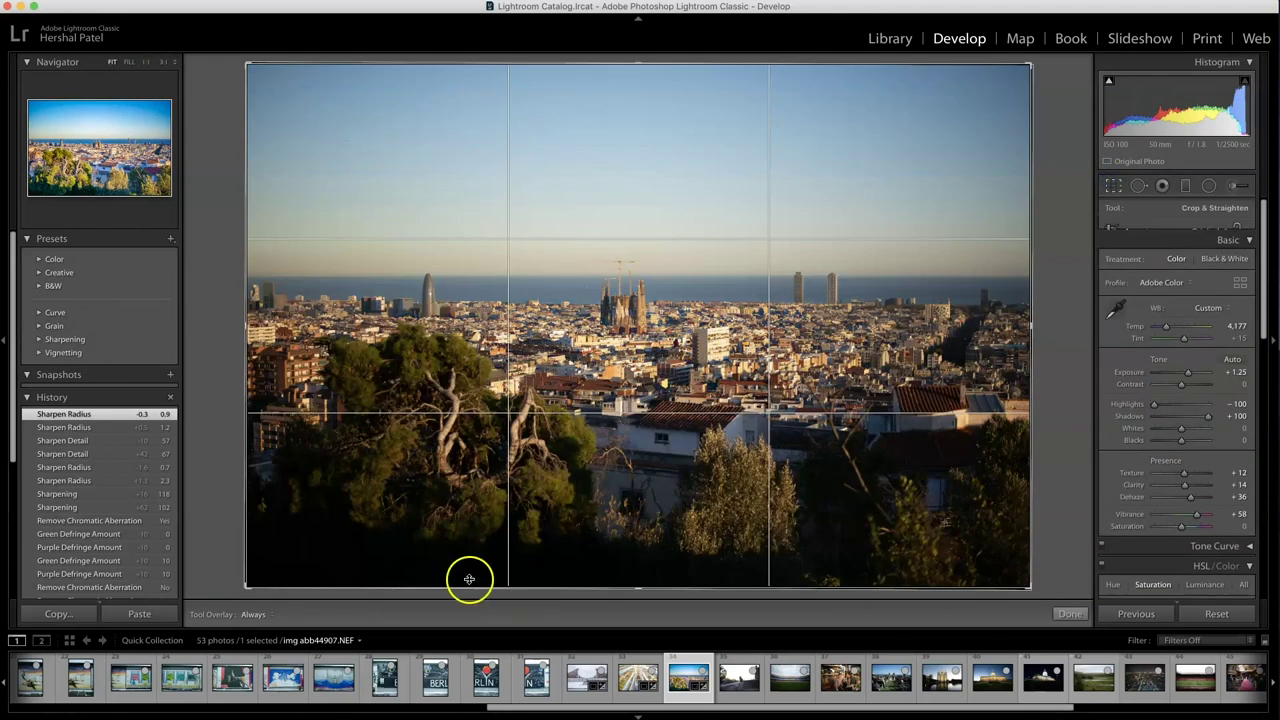
{"action": "left_click_drag", "start_coordinate": [642, 588], "coordinate": [642, 510]}
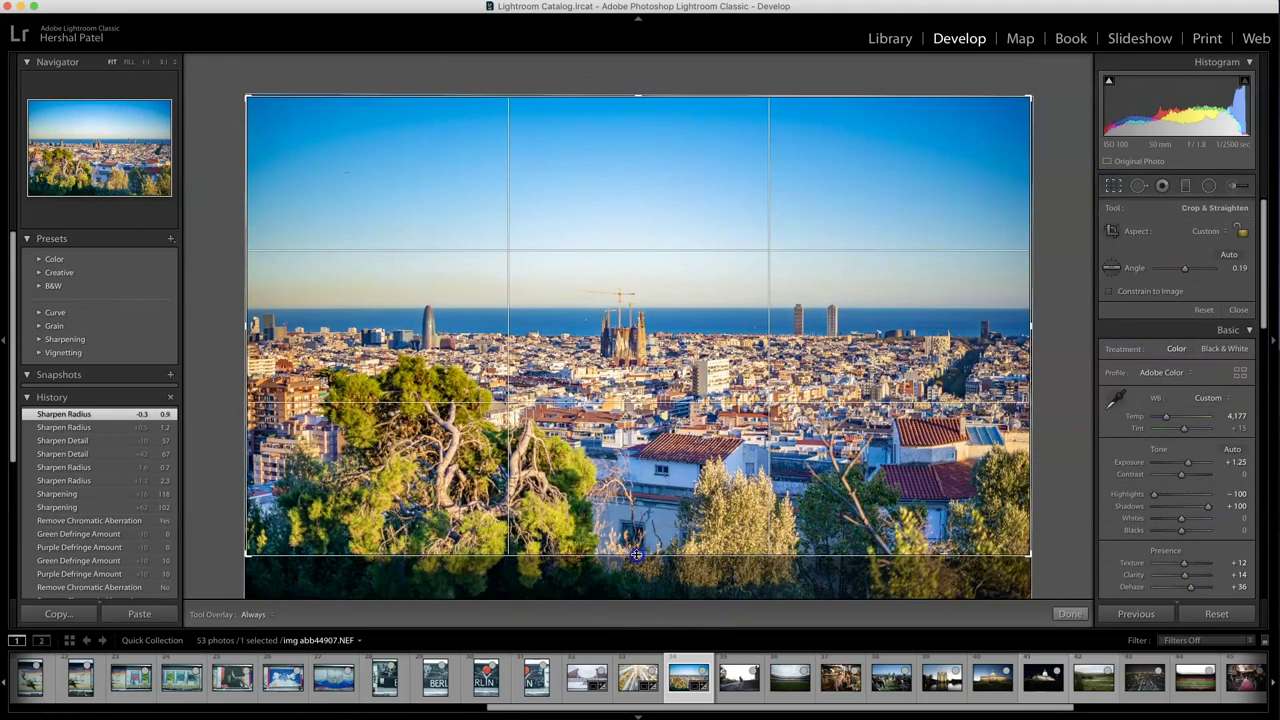
{"action": "left_click", "coordinate": [1092, 617]}
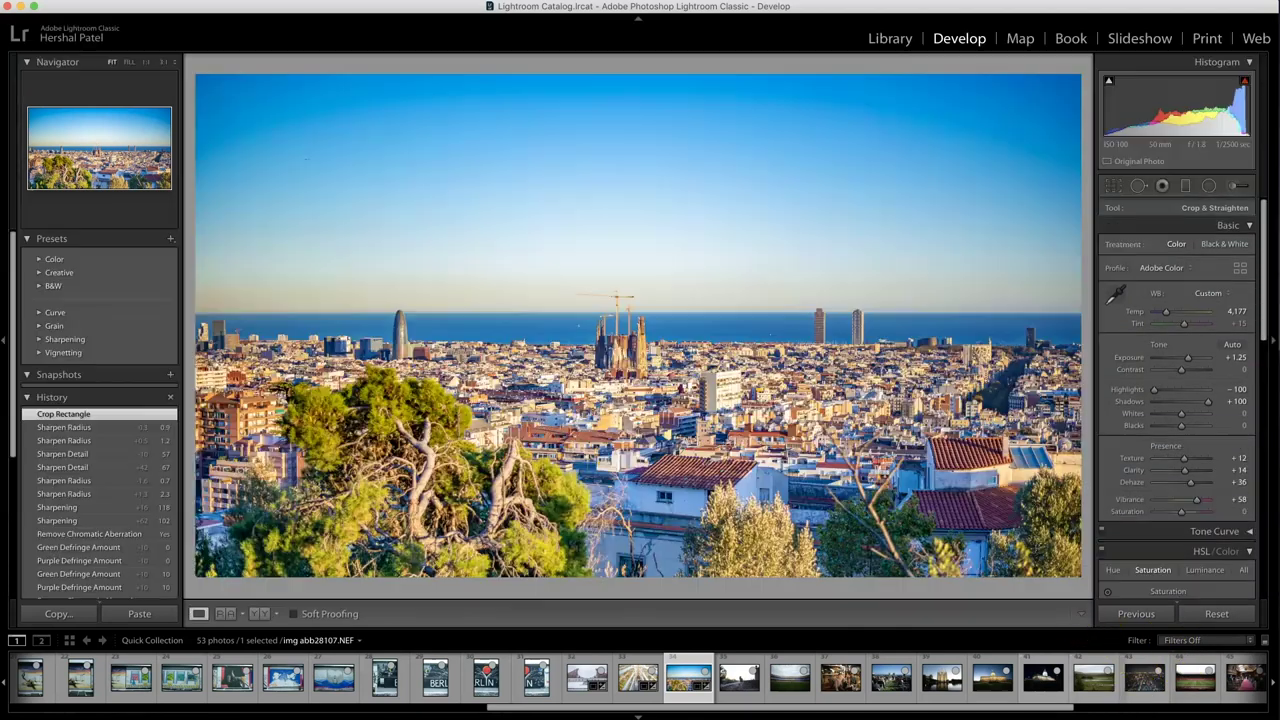
{"action": "left_click", "coordinate": [1214, 612]}
{"action": "key", "text": "ctrl+z"}
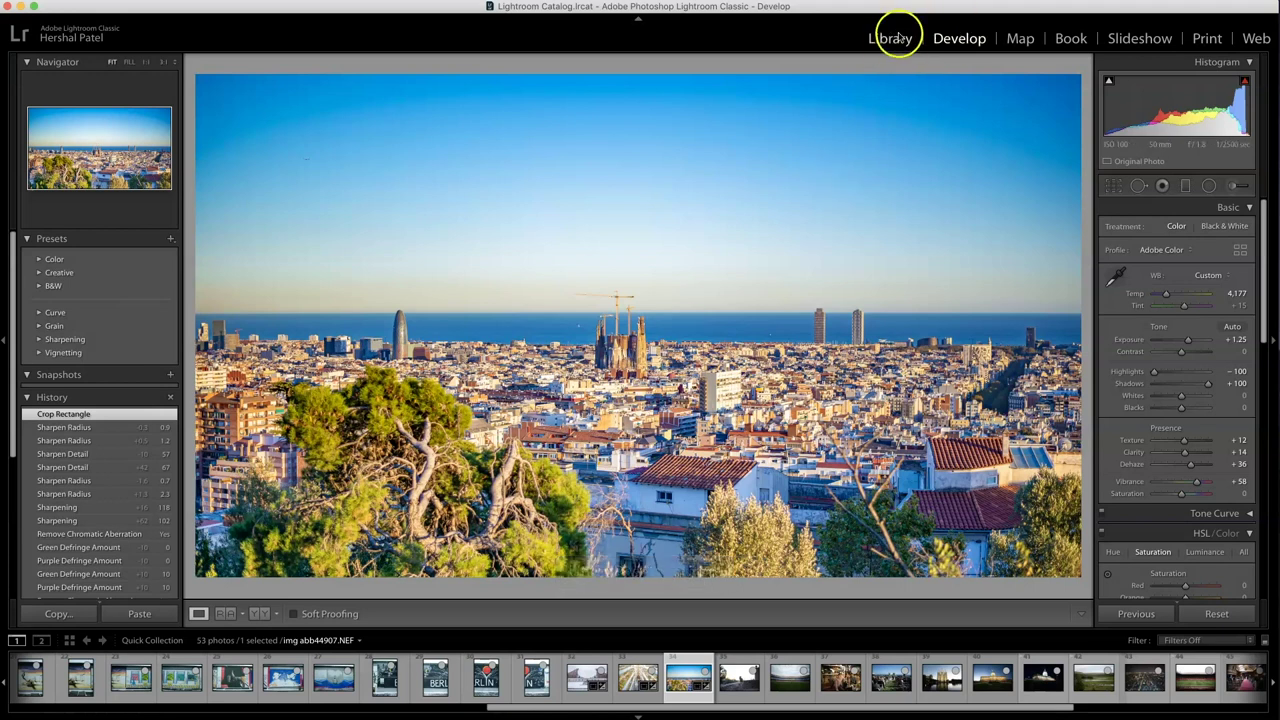
Return to the photo grid and open the yawning cat photo, img abb44919.NEF, for developing.
{"action": "key", "text": "e"}
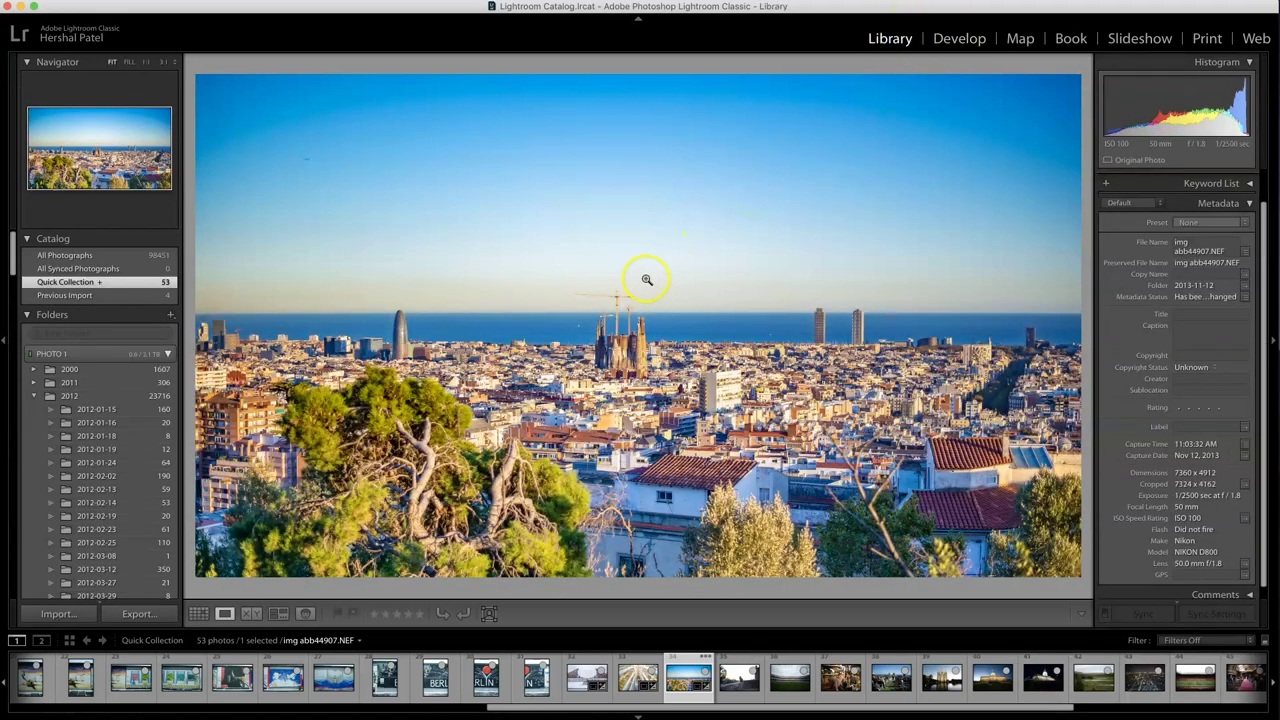
{"action": "key", "text": "g"}
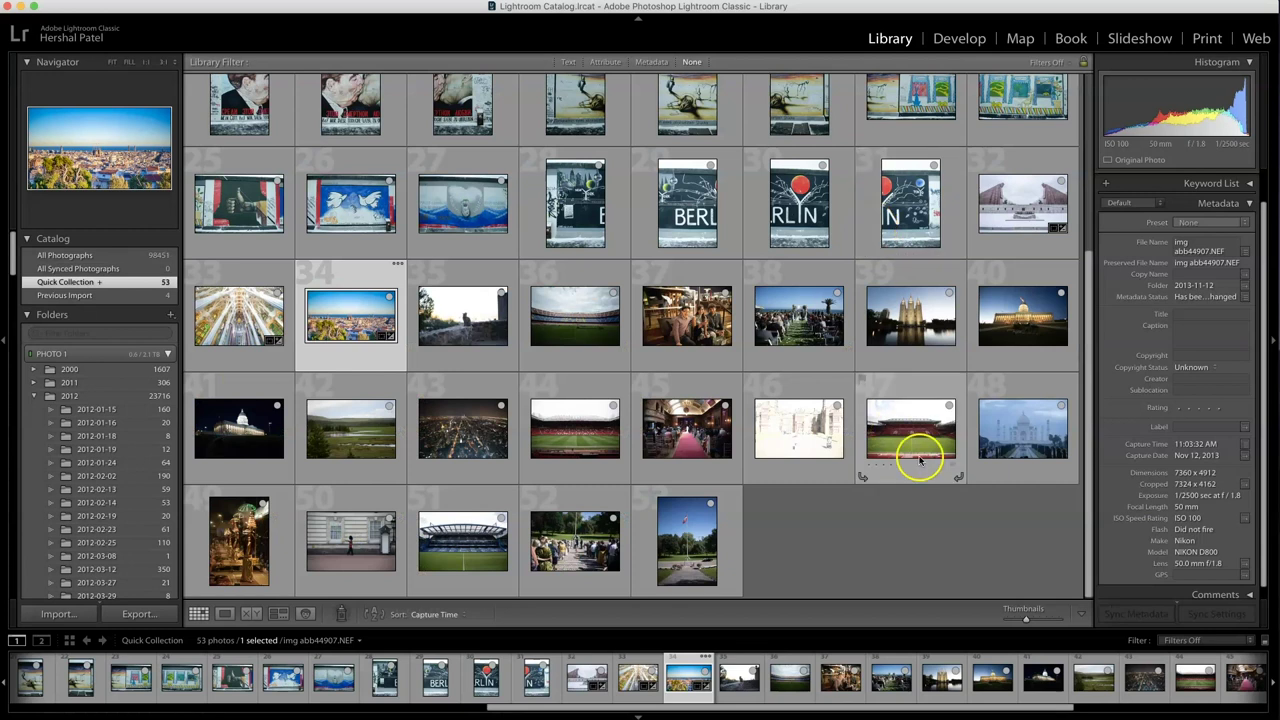
{"action": "double_click", "coordinate": [465, 318]}
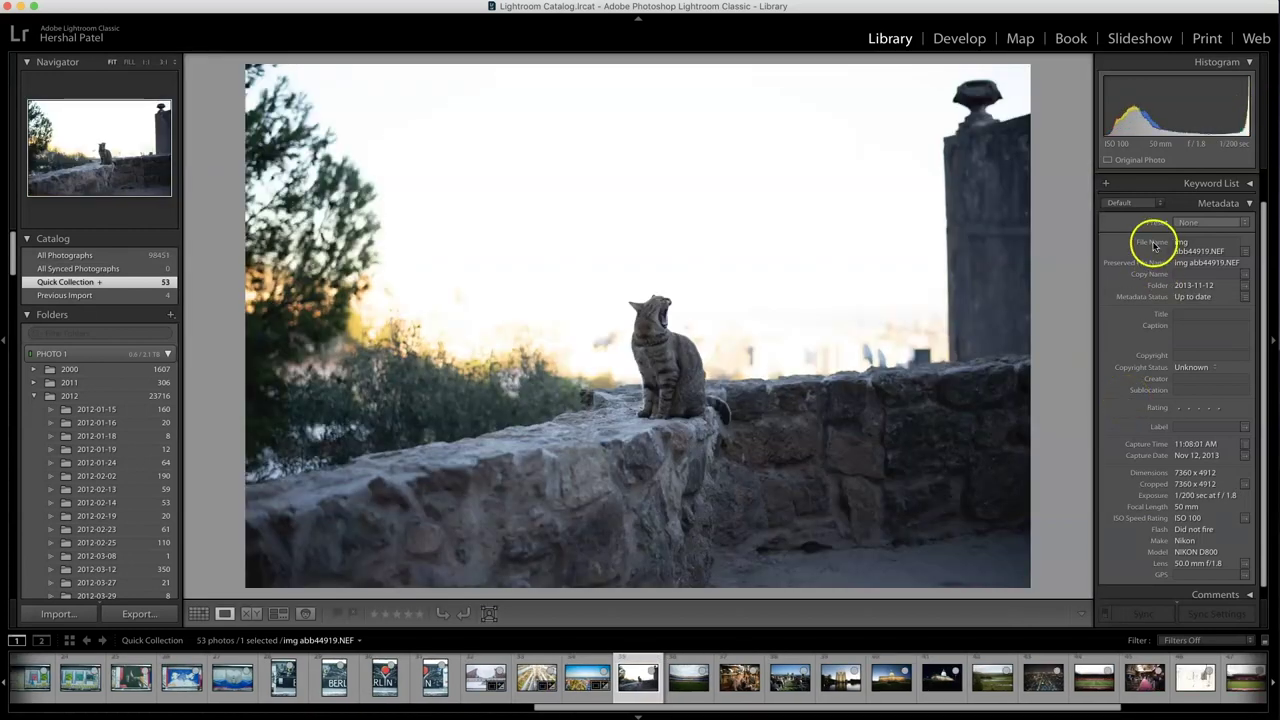
{"action": "left_click", "coordinate": [940, 38]}
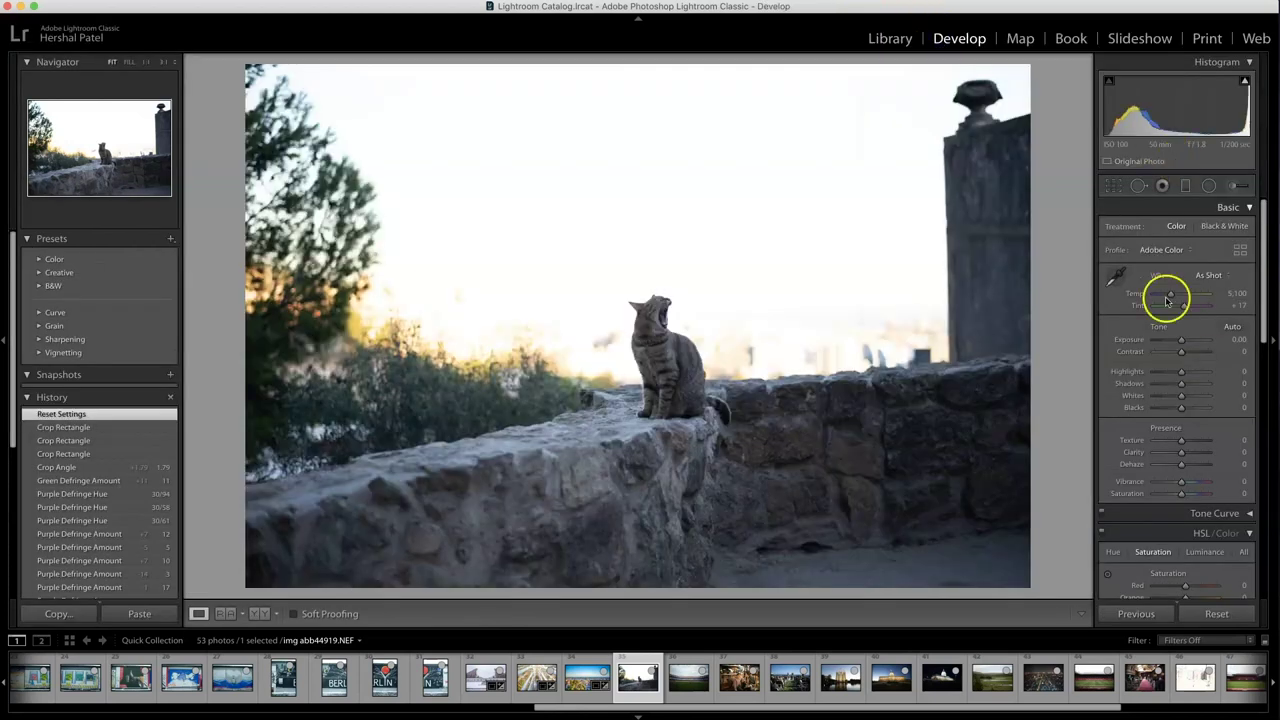
Set the cat photo's Highlights to -100, Shadows +100, Clarity +46, Texture +42 and Vibrance +58.
{"action": "left_click_drag", "start_coordinate": [1181, 375], "coordinate": [1024, 374]}
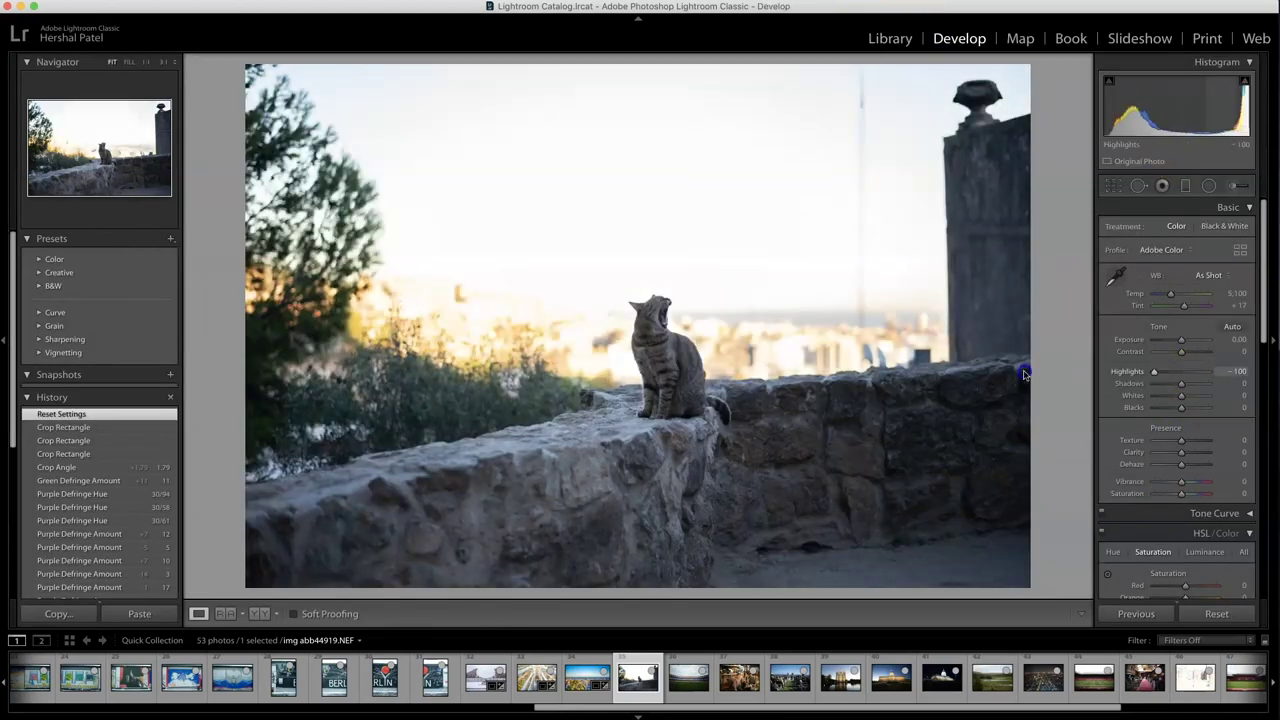
{"action": "left_click_drag", "start_coordinate": [1181, 386], "coordinate": [1208, 384]}
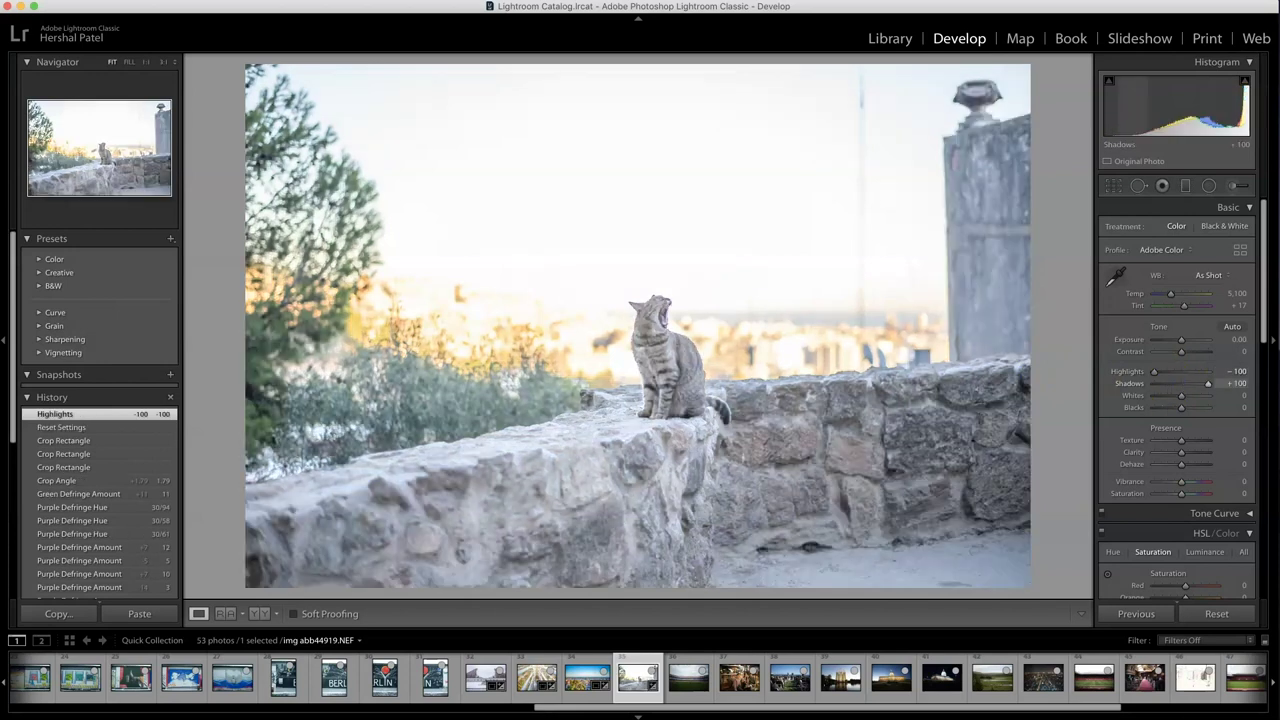
{"action": "left_click", "coordinate": [1193, 455]}
{"action": "left_click", "coordinate": [1192, 441]}
{"action": "left_click", "coordinate": [1198, 482]}
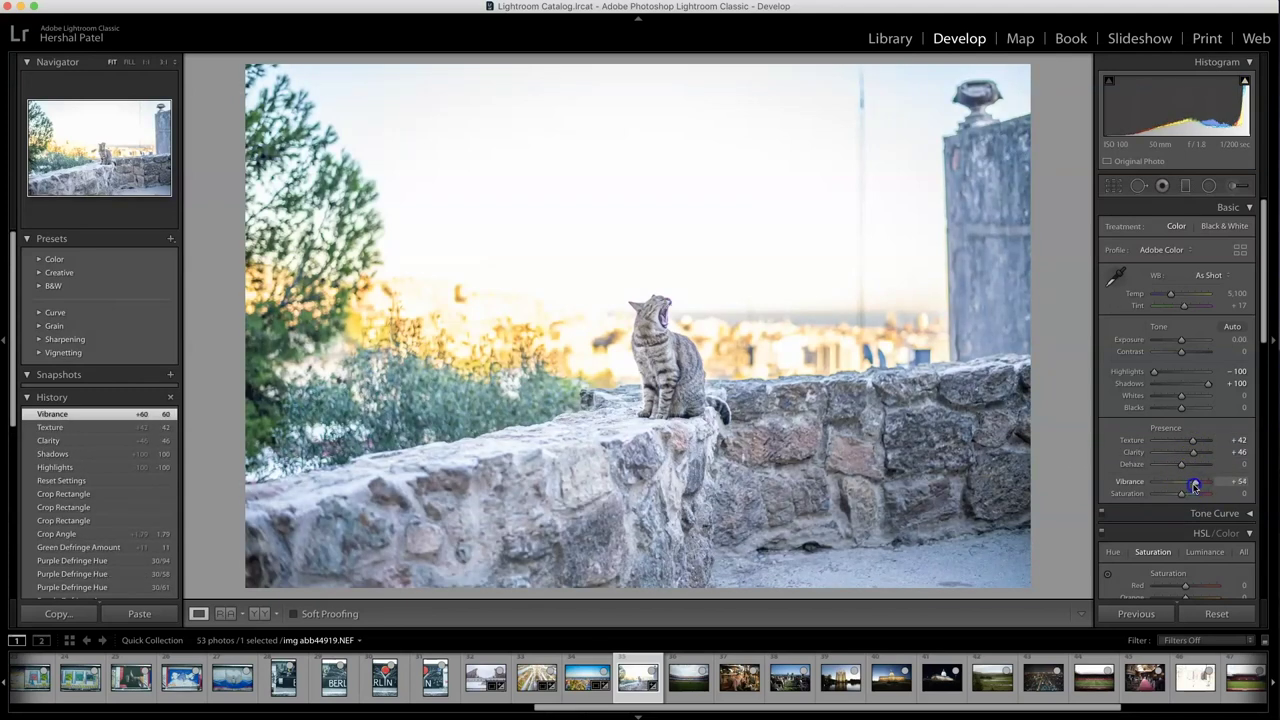
{"action": "left_click_drag", "start_coordinate": [1194, 485], "coordinate": [1196, 482]}
Inspect the cat's outline for fringing and try Remove Chromatic Aberration, switching it back off after checking up close.
{"action": "left_click", "coordinate": [640, 300]}
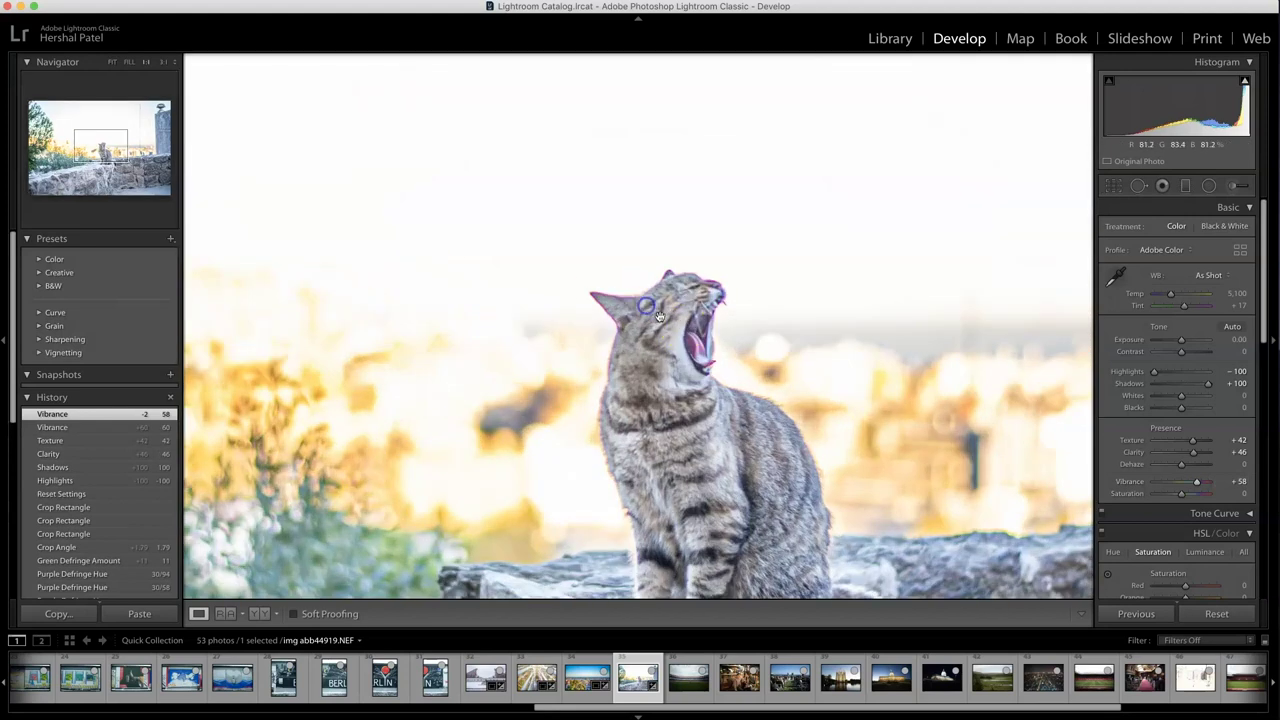
{"action": "left_click", "coordinate": [677, 353]}
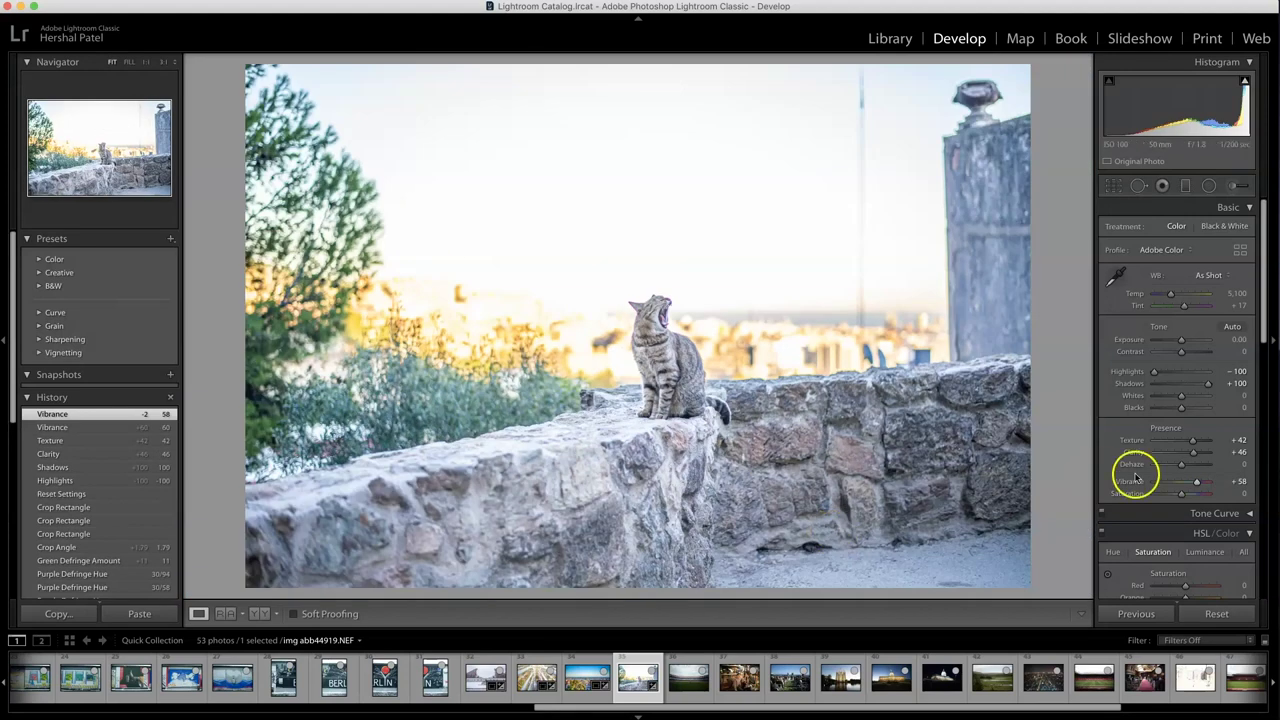
{"action": "scroll", "coordinate": [1127, 505], "scroll_direction": "down", "scroll_amount": 8}
{"action": "scroll", "coordinate": [1127, 505], "scroll_direction": "down", "scroll_amount": 4}
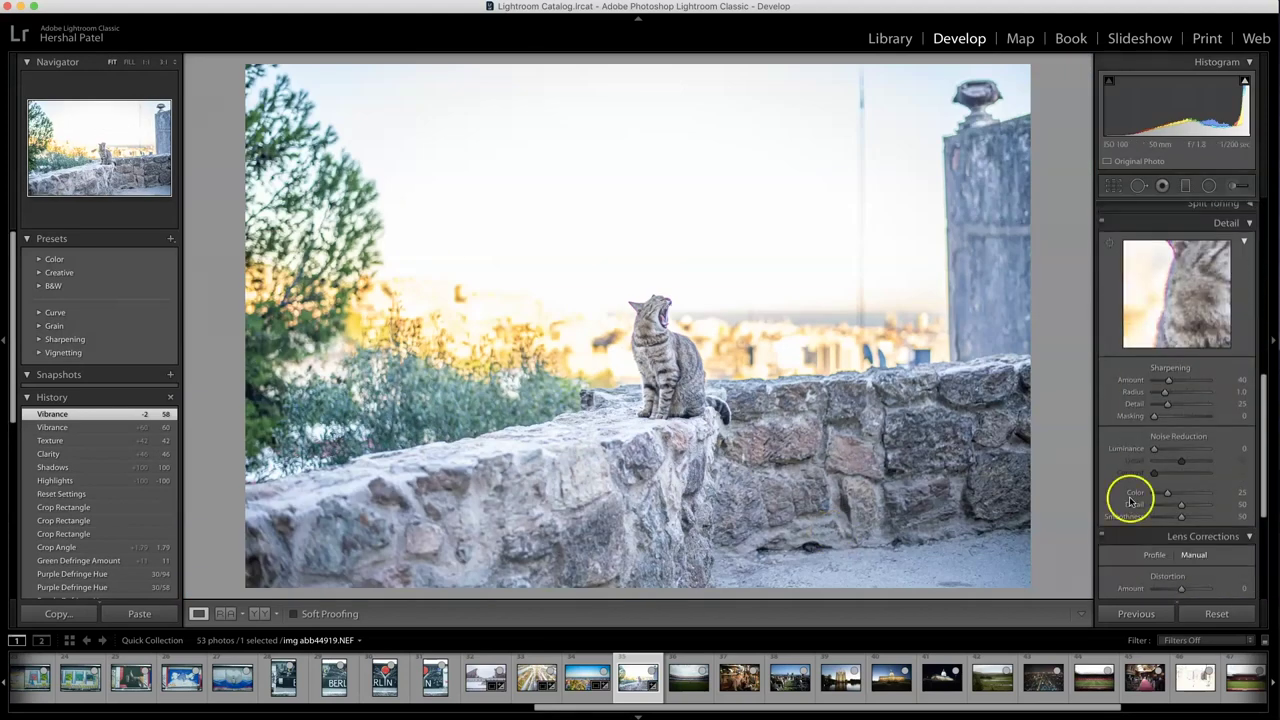
{"action": "scroll", "coordinate": [1103, 517], "scroll_direction": "down", "scroll_amount": 4}
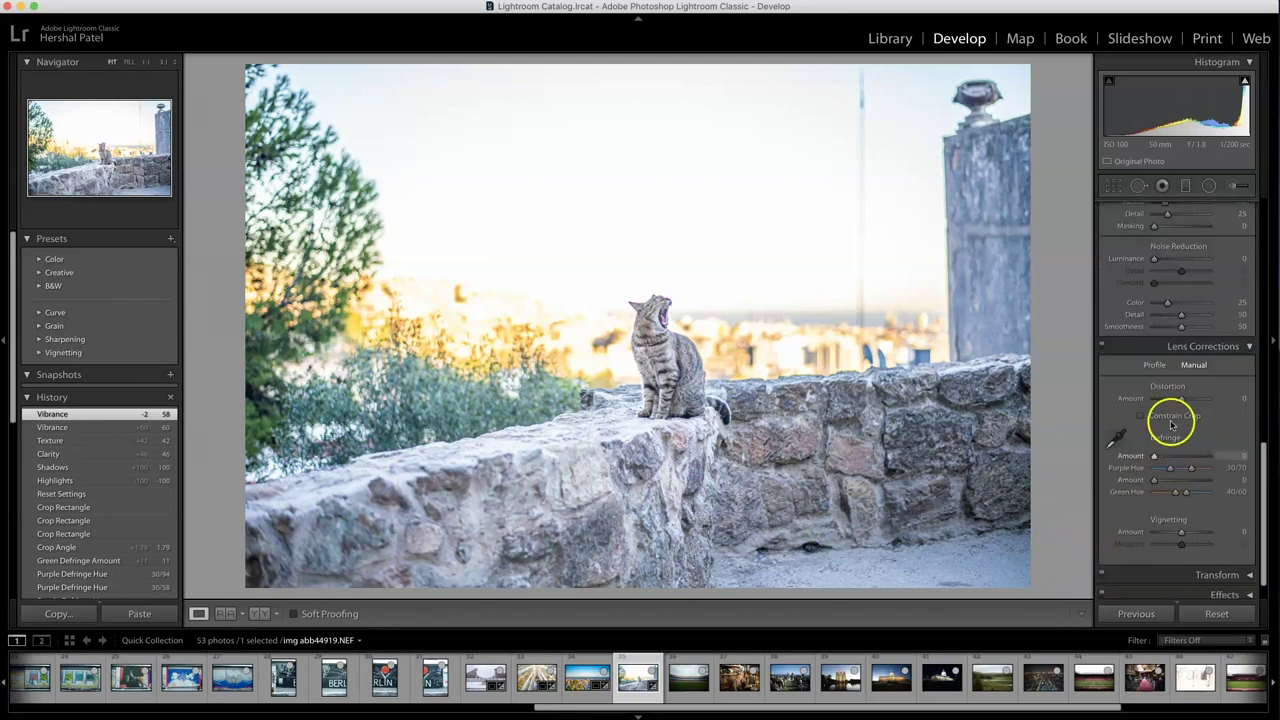
{"action": "scroll", "coordinate": [1160, 430], "scroll_direction": "up", "scroll_amount": 2}
{"action": "left_click", "coordinate": [1153, 465]}
{"action": "left_click", "coordinate": [1160, 486]}
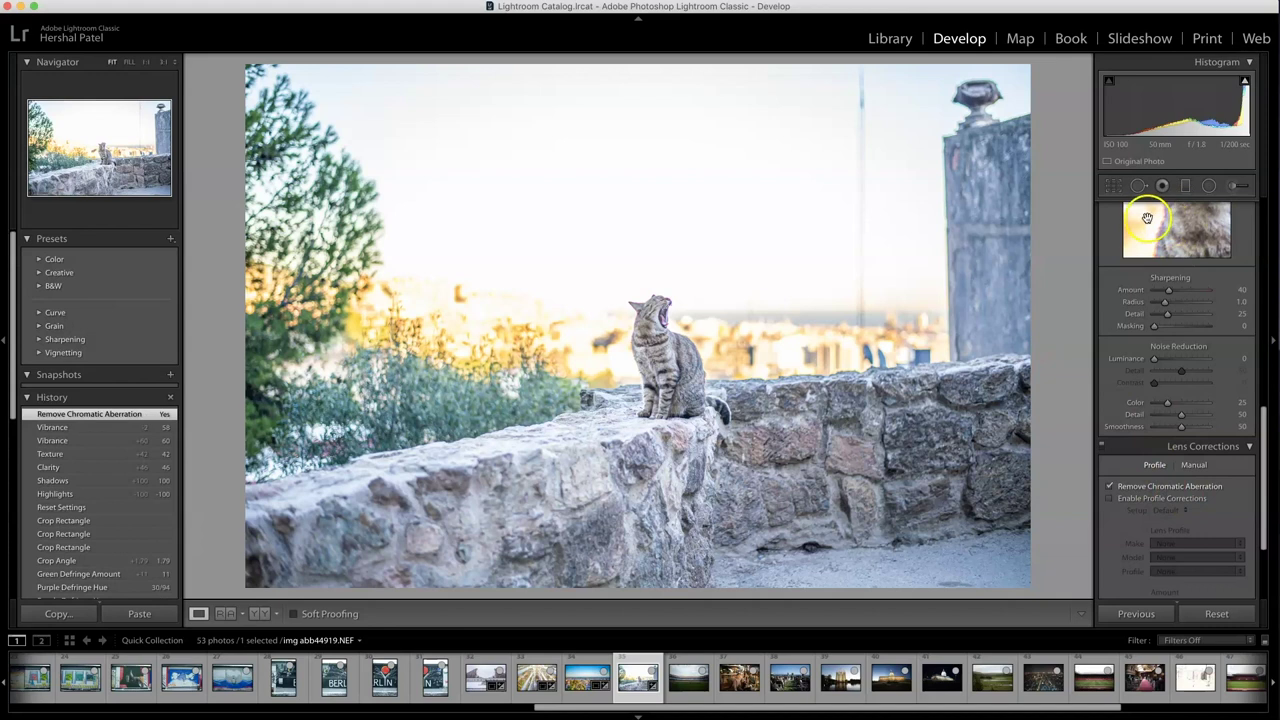
{"action": "left_click", "coordinate": [640, 306]}
{"action": "left_click", "coordinate": [1200, 486]}
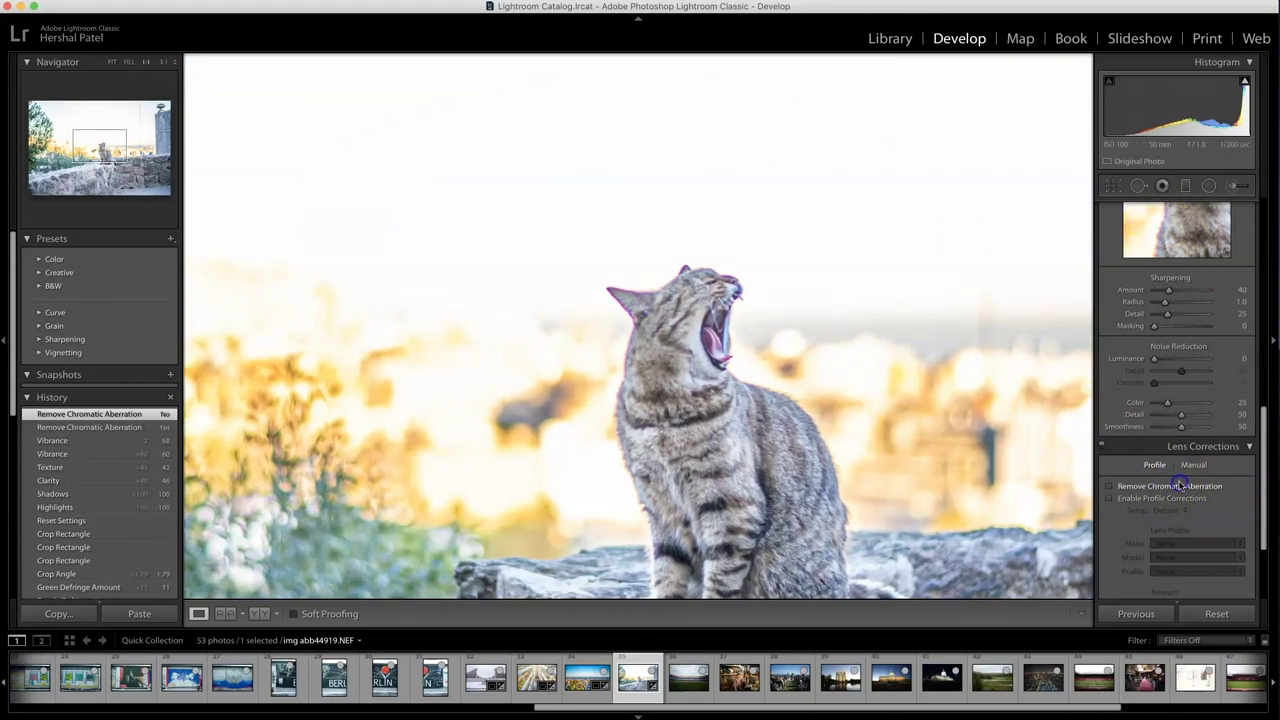
Defringe the cat photo with a purple amount of 10 and a green amount of 9.
{"action": "left_click", "coordinate": [1193, 465]}
{"action": "left_click", "coordinate": [1182, 557]}
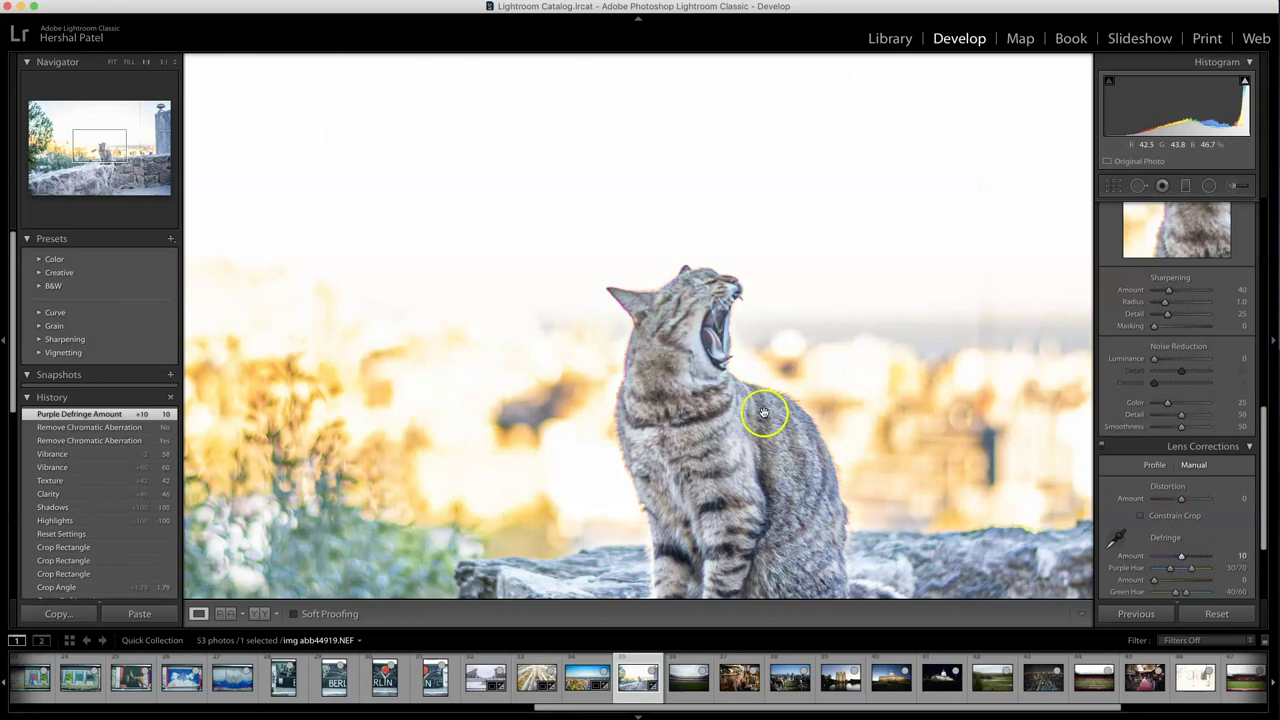
{"action": "left_click", "coordinate": [1180, 582]}
{"action": "left_click", "coordinate": [751, 342]}
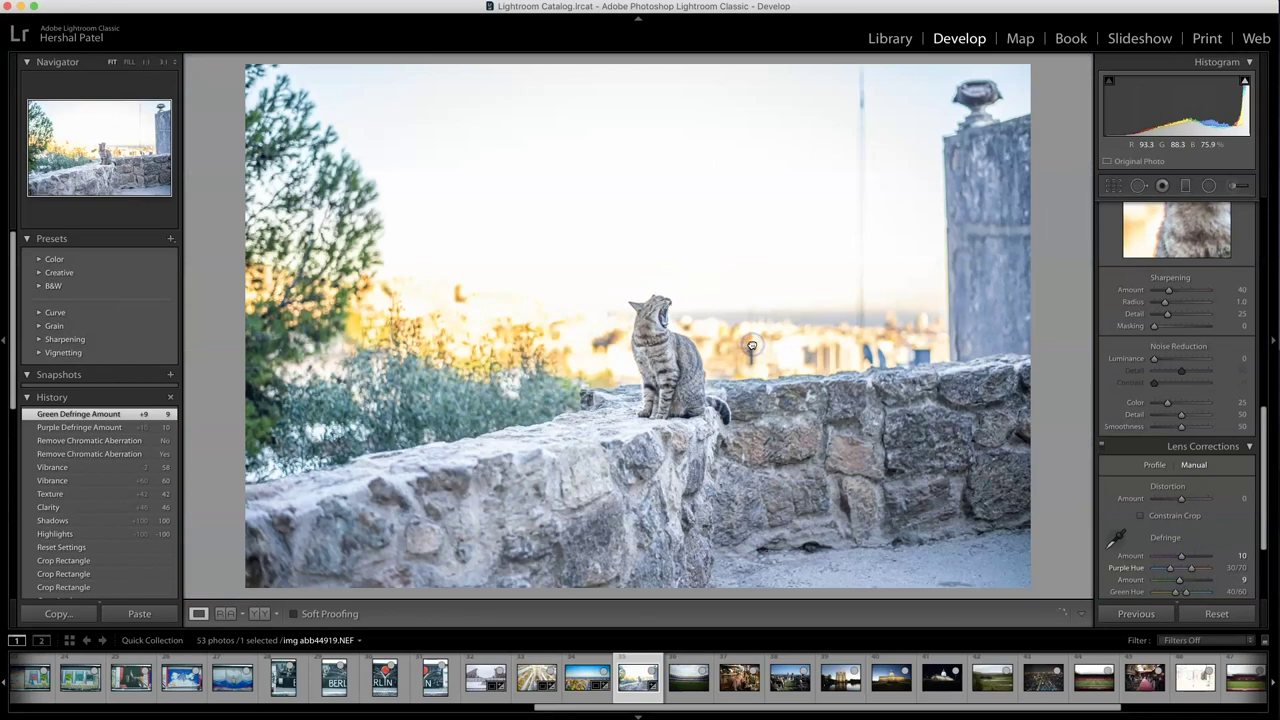
Set the cat photo's Contrast to +31 and Exposure to -0.62, and reduce Clarity and Texture to +17 each.
{"action": "scroll", "coordinate": [1120, 310], "scroll_direction": "up", "scroll_amount": 10}
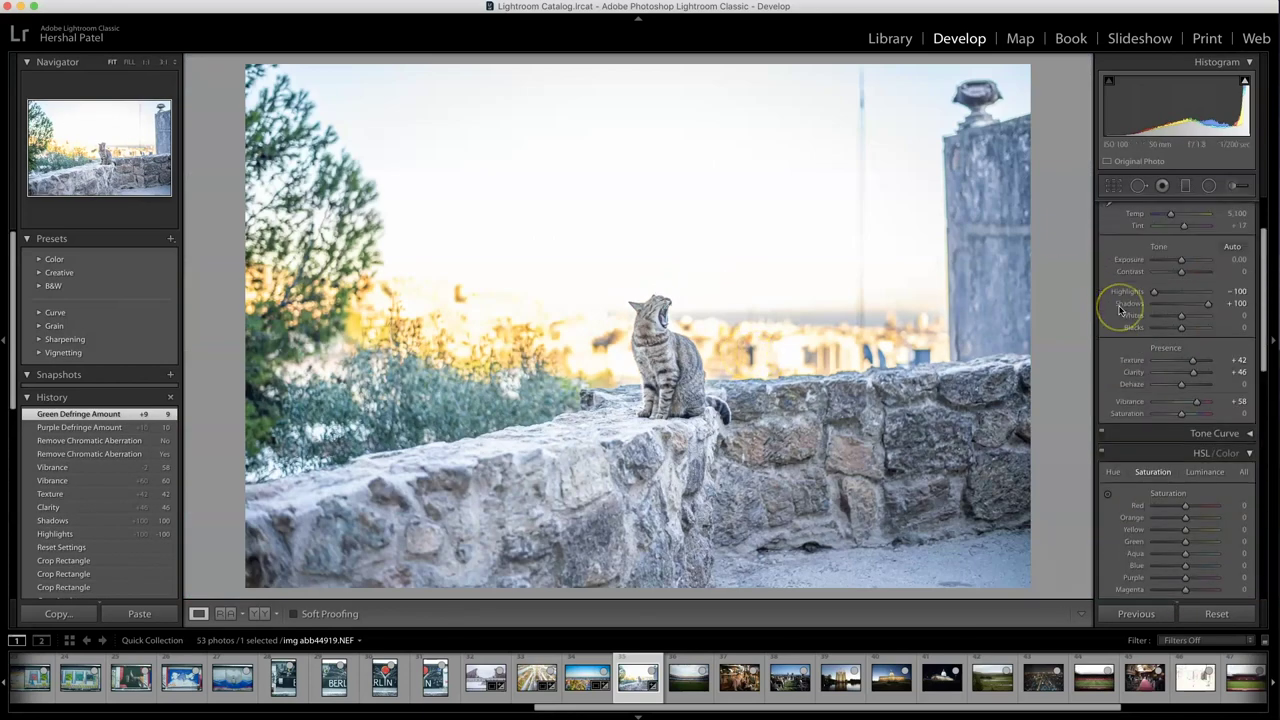
{"action": "scroll", "coordinate": [1120, 310], "scroll_direction": "up", "scroll_amount": 1}
{"action": "left_click_drag", "start_coordinate": [1214, 364], "coordinate": [1196, 357]}
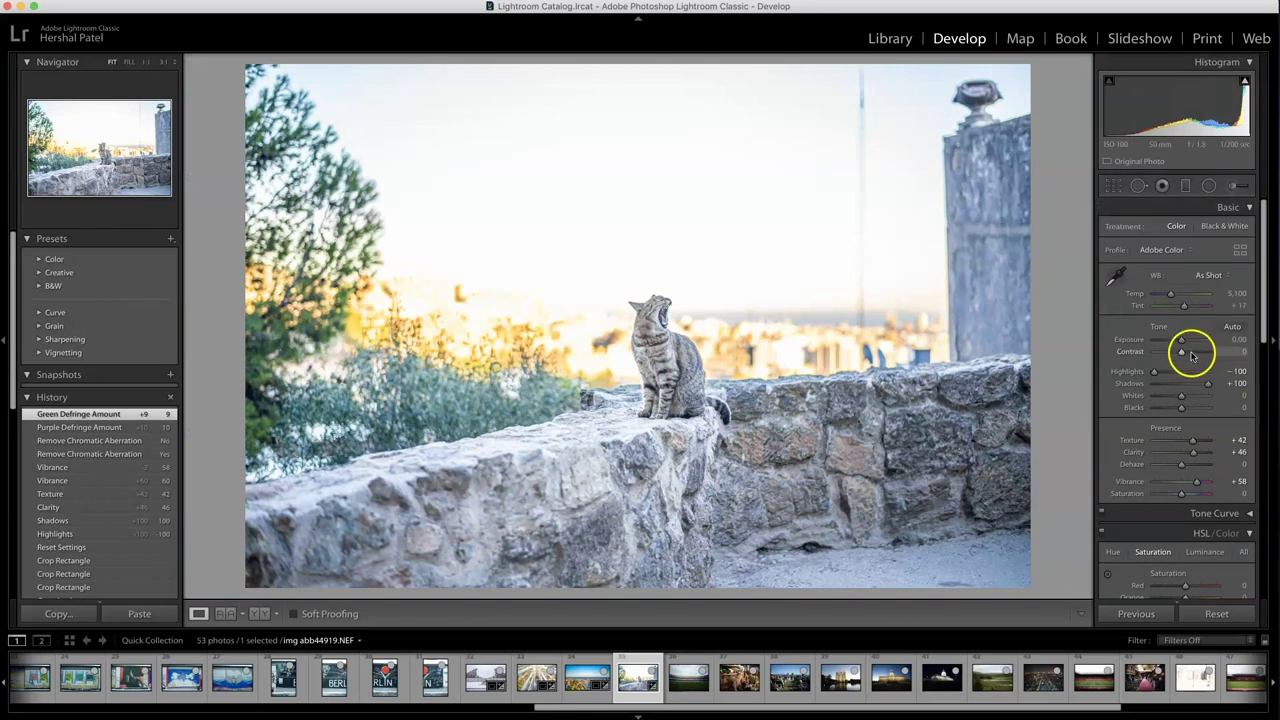
{"action": "left_click", "coordinate": [1191, 355]}
{"action": "left_click_drag", "start_coordinate": [1190, 354], "coordinate": [1236, 341]}
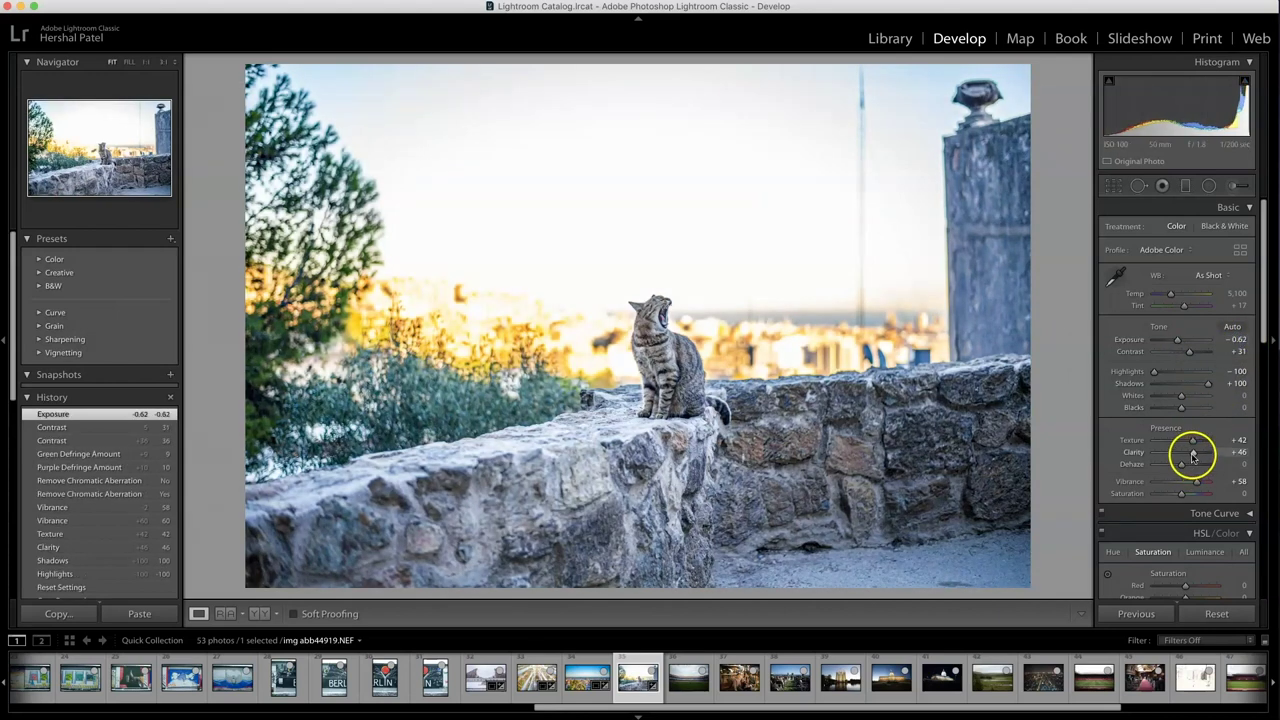
{"action": "left_click_drag", "start_coordinate": [1185, 455], "coordinate": [1185, 441]}
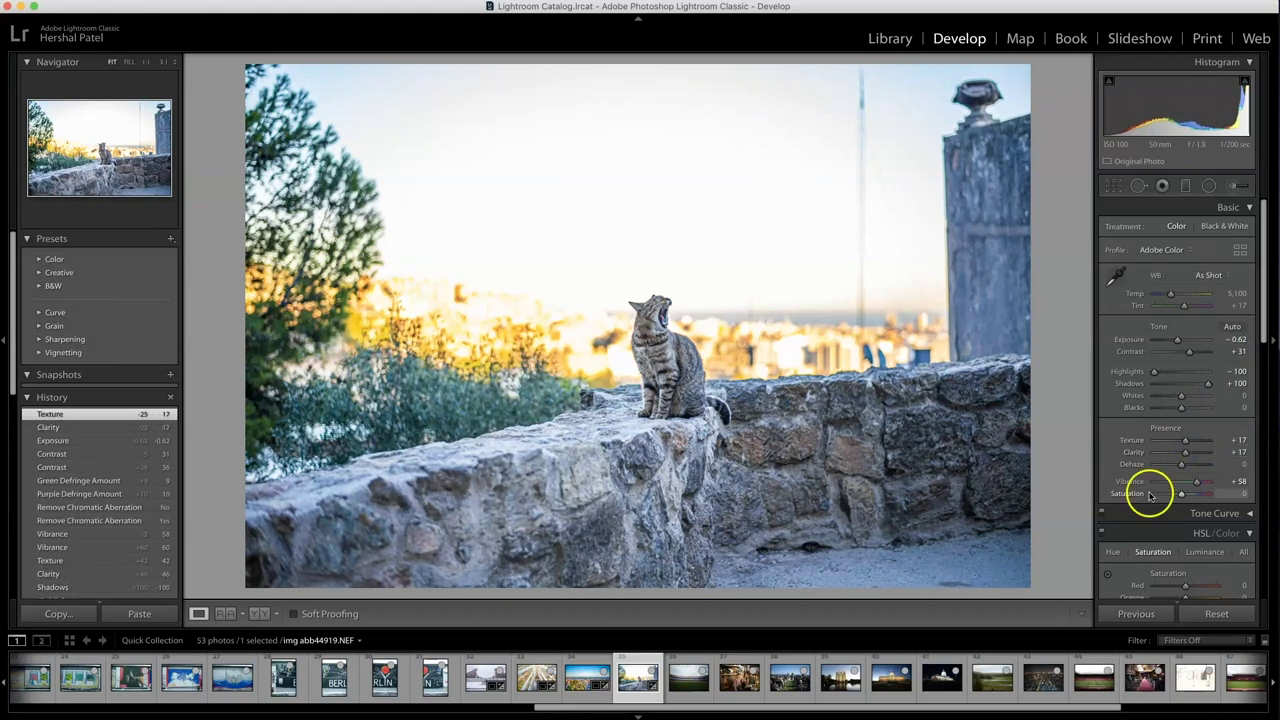
Straighten the cat photo to a crop angle of 1.55.
{"action": "left_click", "coordinate": [1116, 185]}
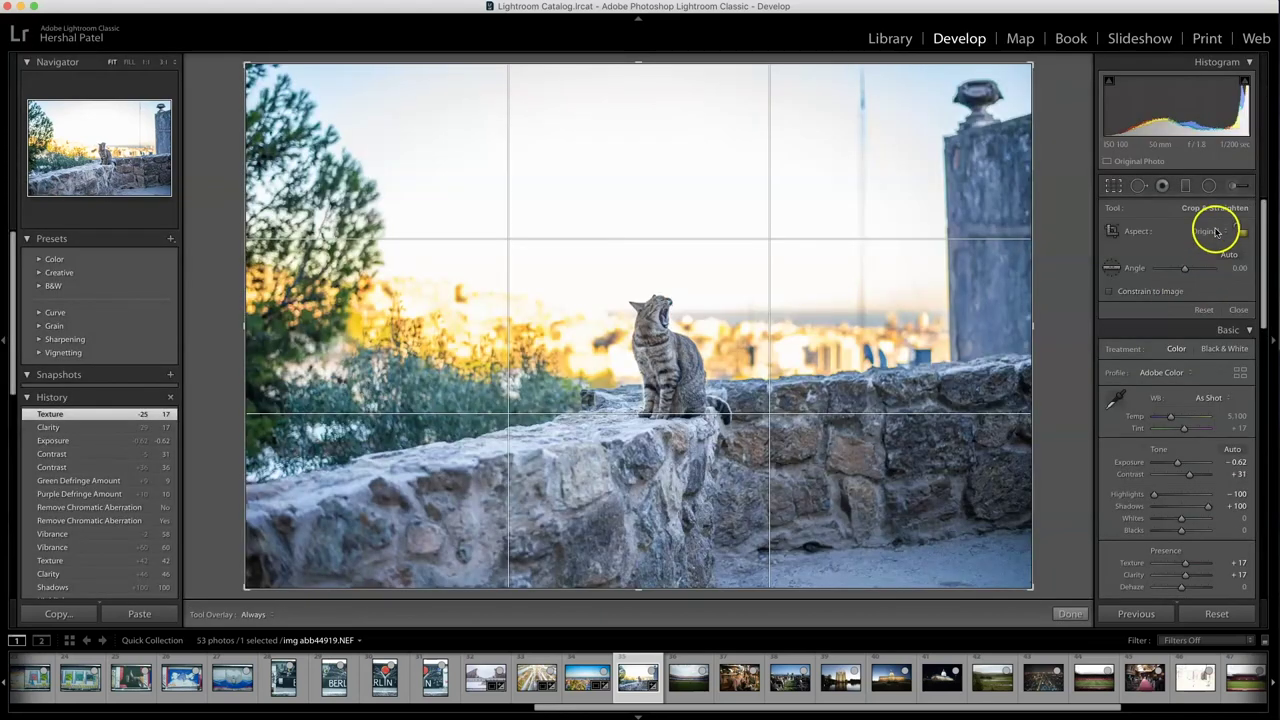
{"action": "left_click", "coordinate": [1232, 268]}
{"action": "left_click_drag", "start_coordinate": [1237, 268], "coordinate": [1242, 270]}
{"action": "left_click", "coordinate": [962, 143]}
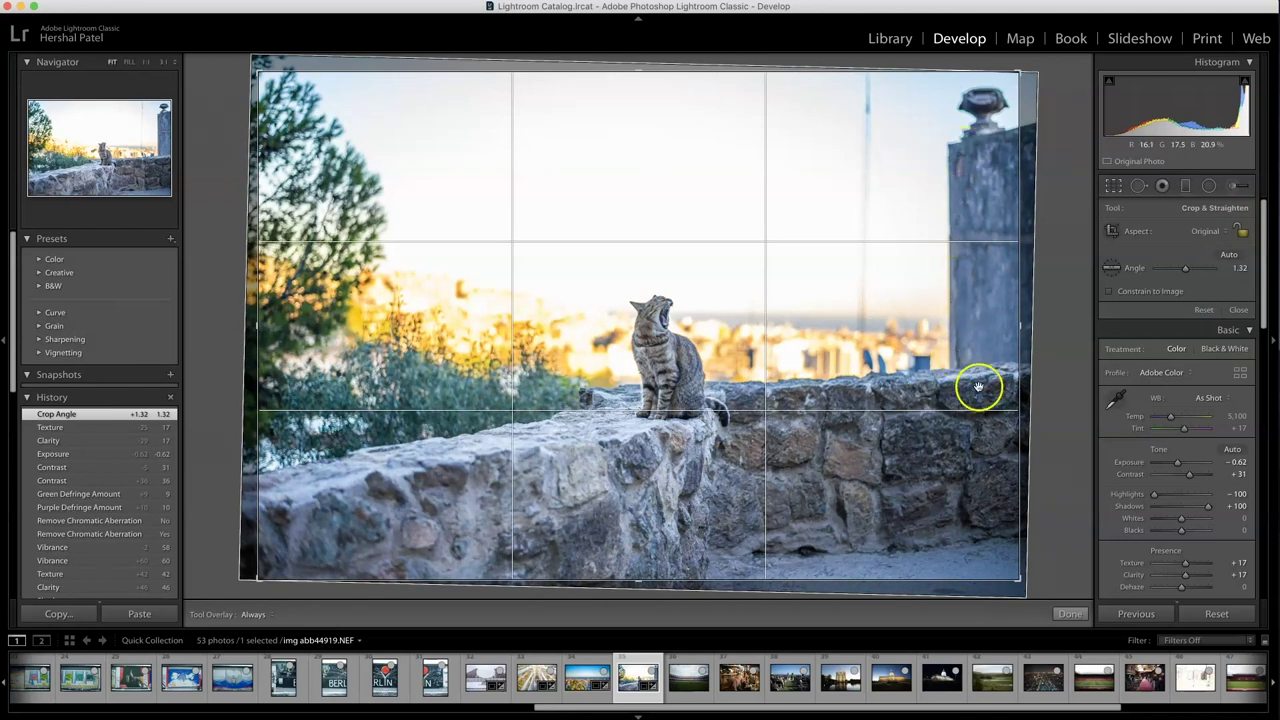
{"action": "left_click_drag", "start_coordinate": [1236, 266], "coordinate": [1240, 268]}
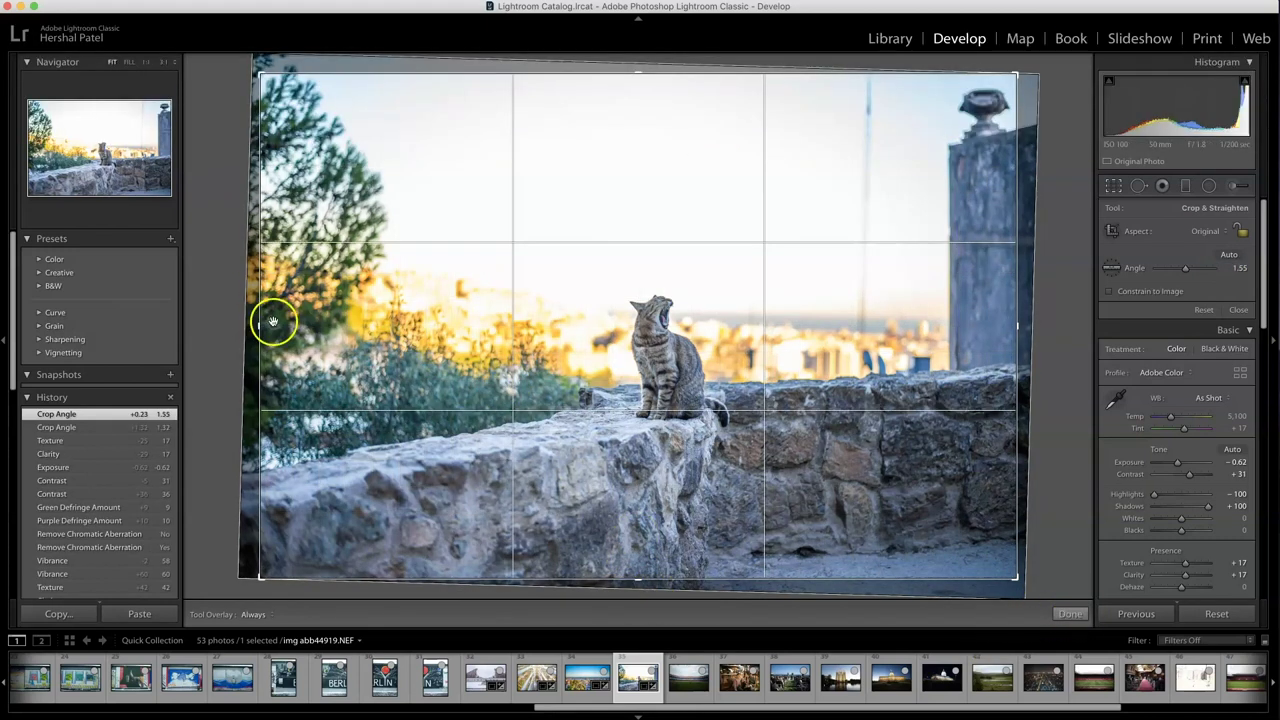
Crop the cat photo tighter with the cat left of centre, and compare it with the original by resetting all settings and undoing the reset.
{"action": "left_click_drag", "start_coordinate": [264, 324], "coordinate": [358, 330]}
{"action": "left_click_drag", "start_coordinate": [586, 294], "coordinate": [602, 320]}
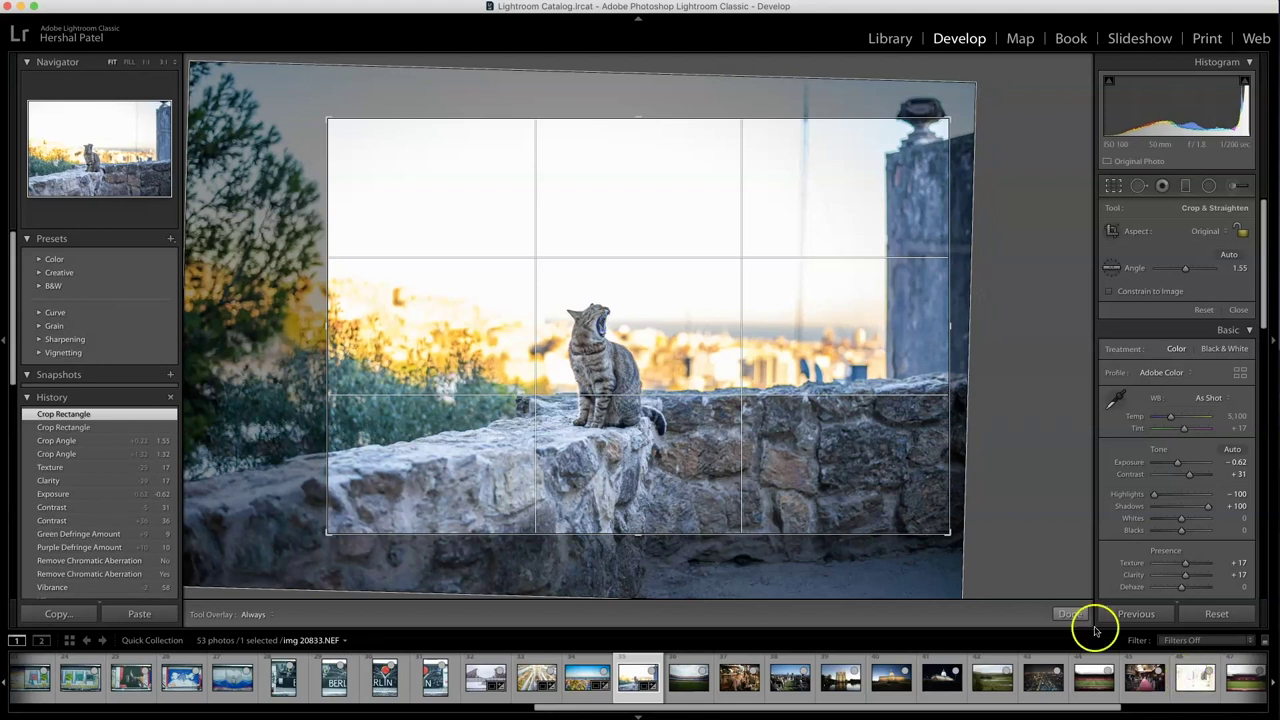
{"action": "left_click", "coordinate": [1070, 614]}
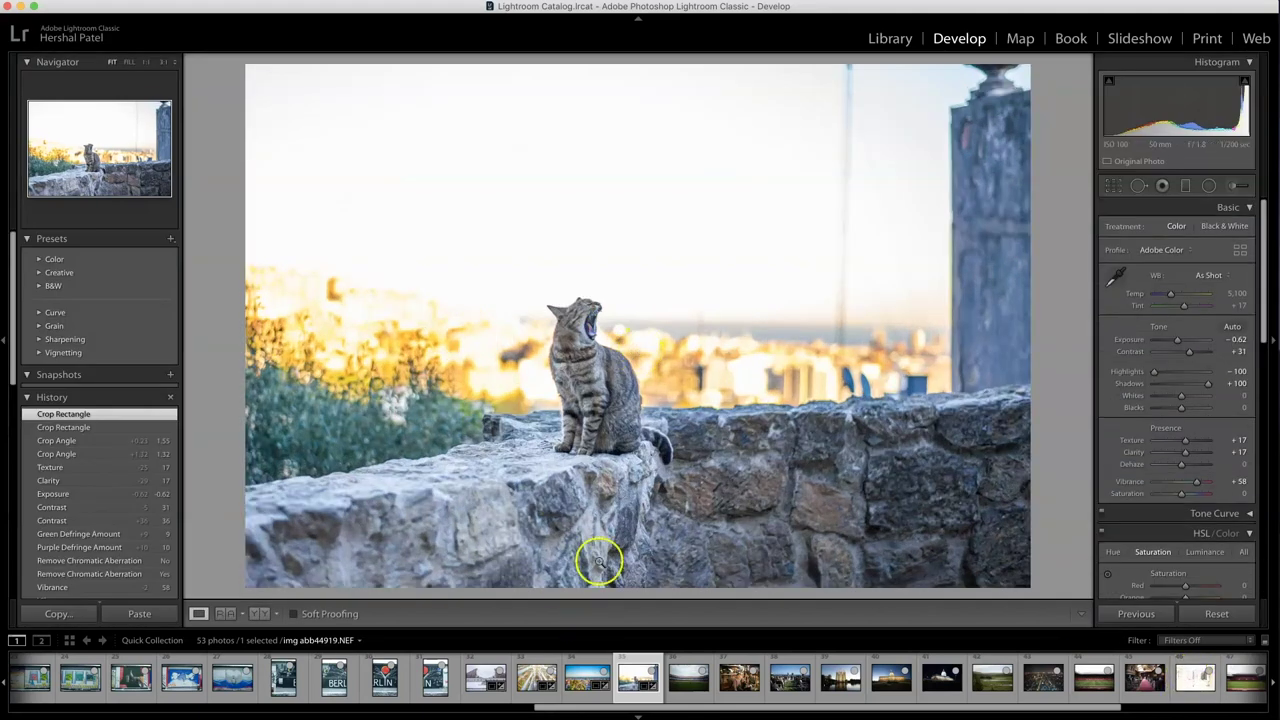
{"action": "left_click", "coordinate": [1216, 614]}
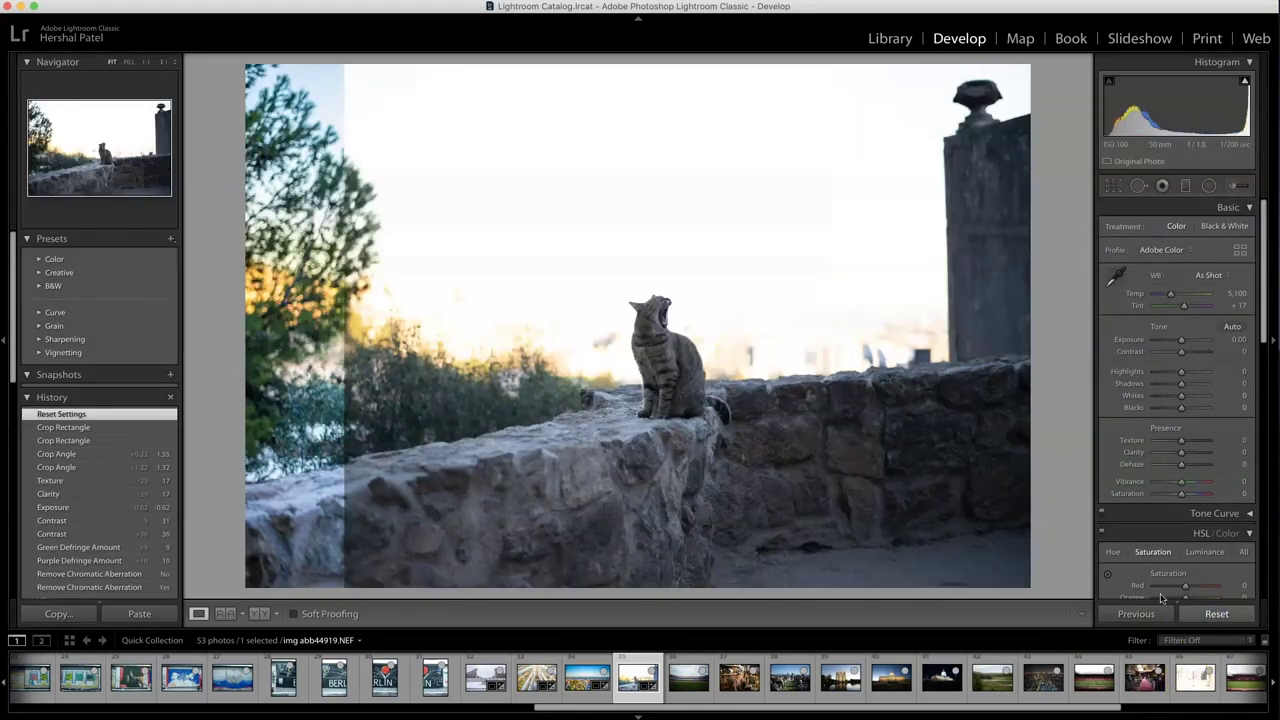
{"action": "key", "text": "super+z"}
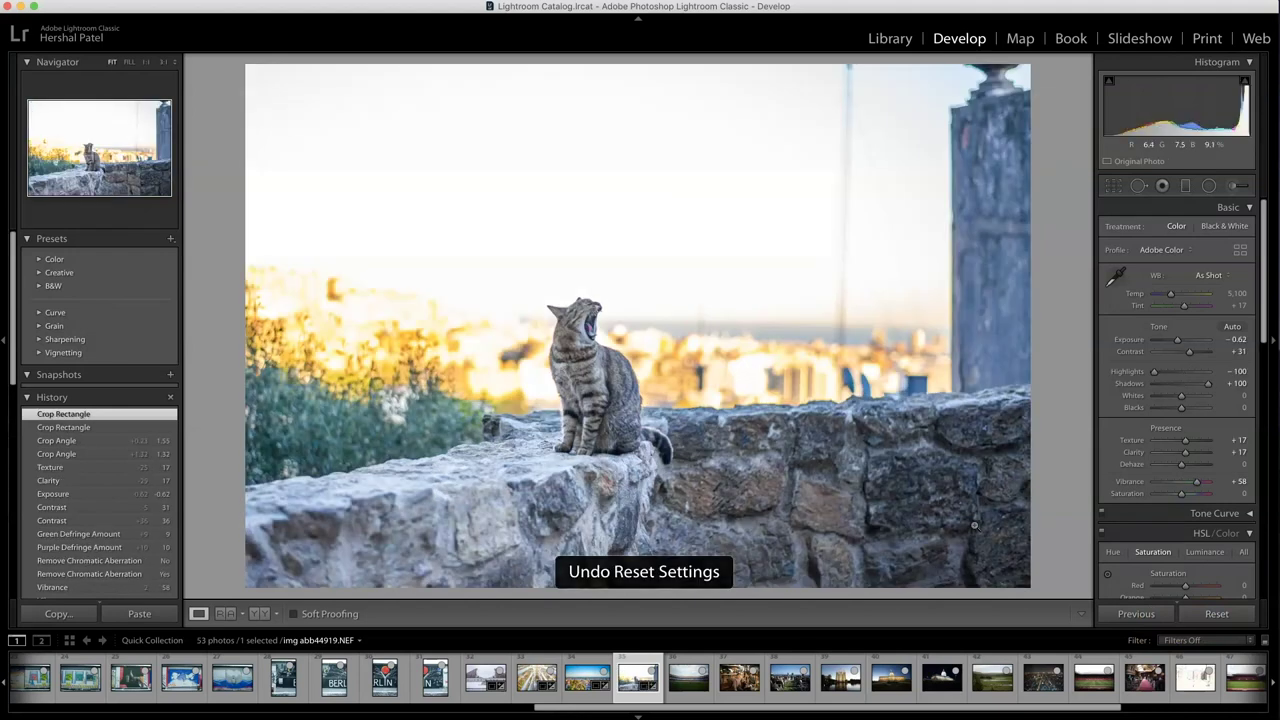
Leave the cat photo and open the football stadium photo with the MES QUE UN CLUB seats for developing.
{"action": "left_click", "coordinate": [886, 40]}
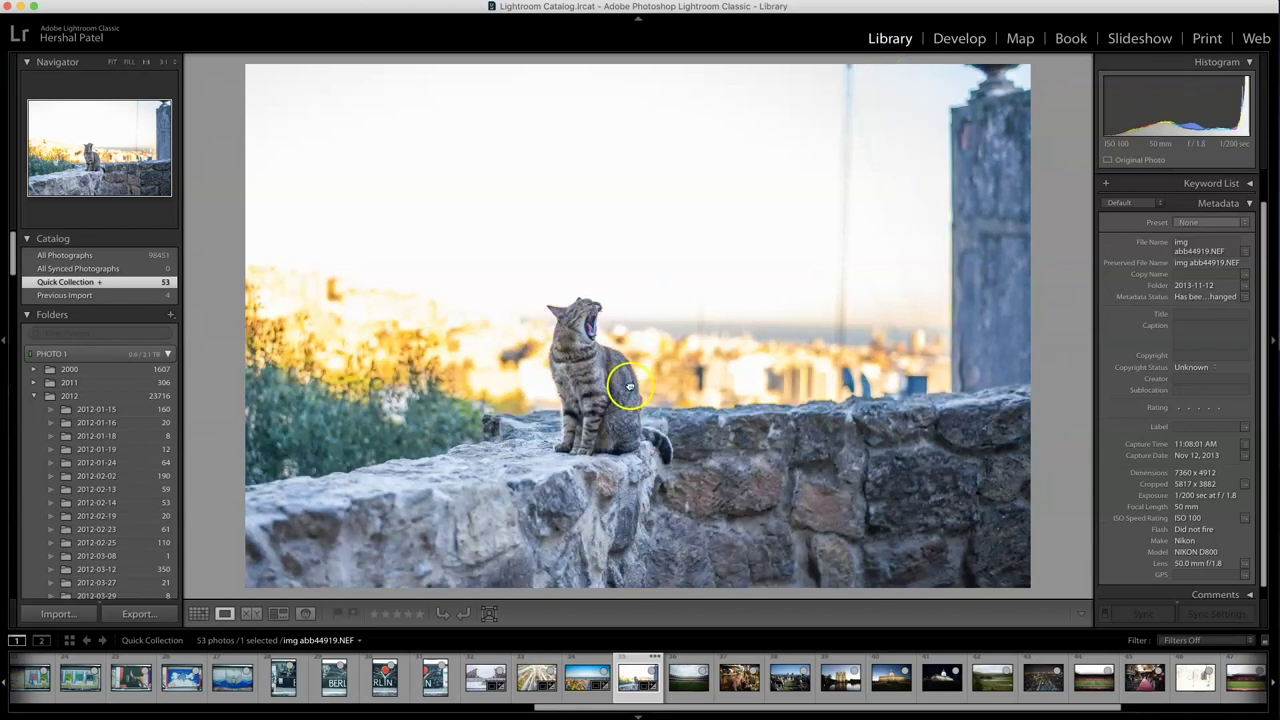
{"action": "key", "text": "g"}
{"action": "left_click", "coordinate": [526, 360]}
{"action": "key", "text": "d"}
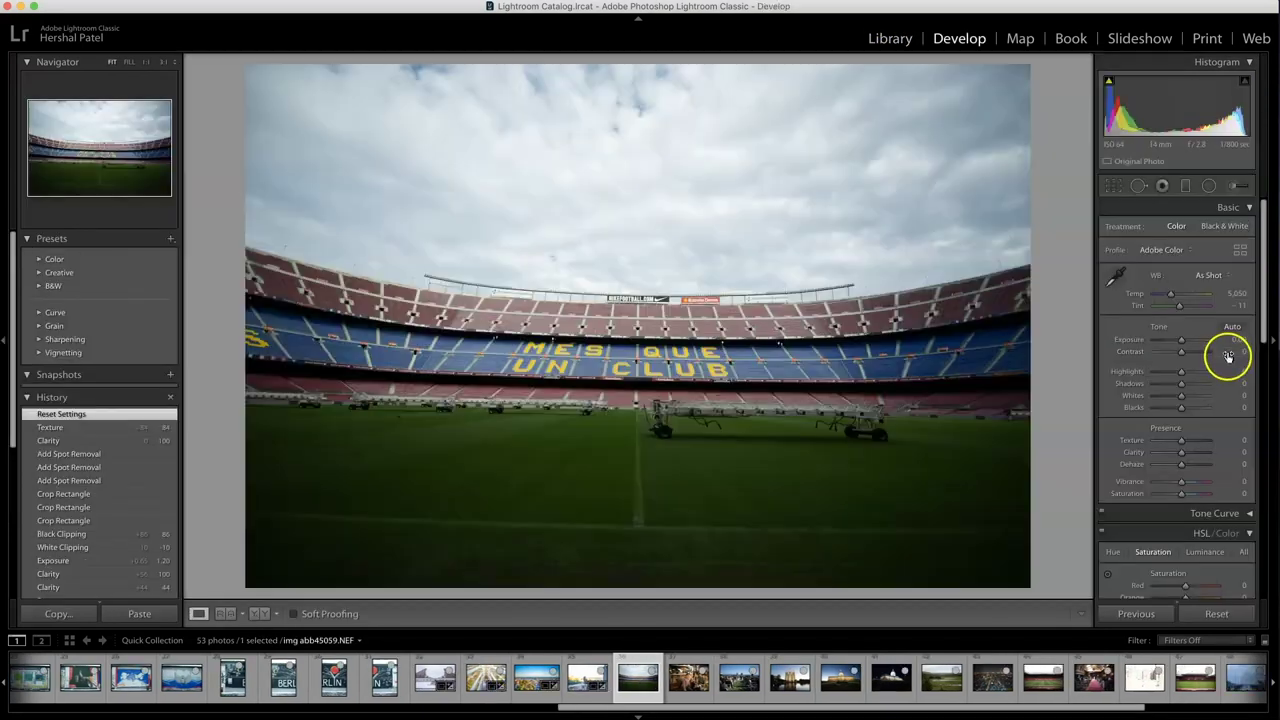
Straighten the stadium photo to a crop angle of -1.22 and apply the crop.
{"action": "left_click", "coordinate": [1113, 186]}
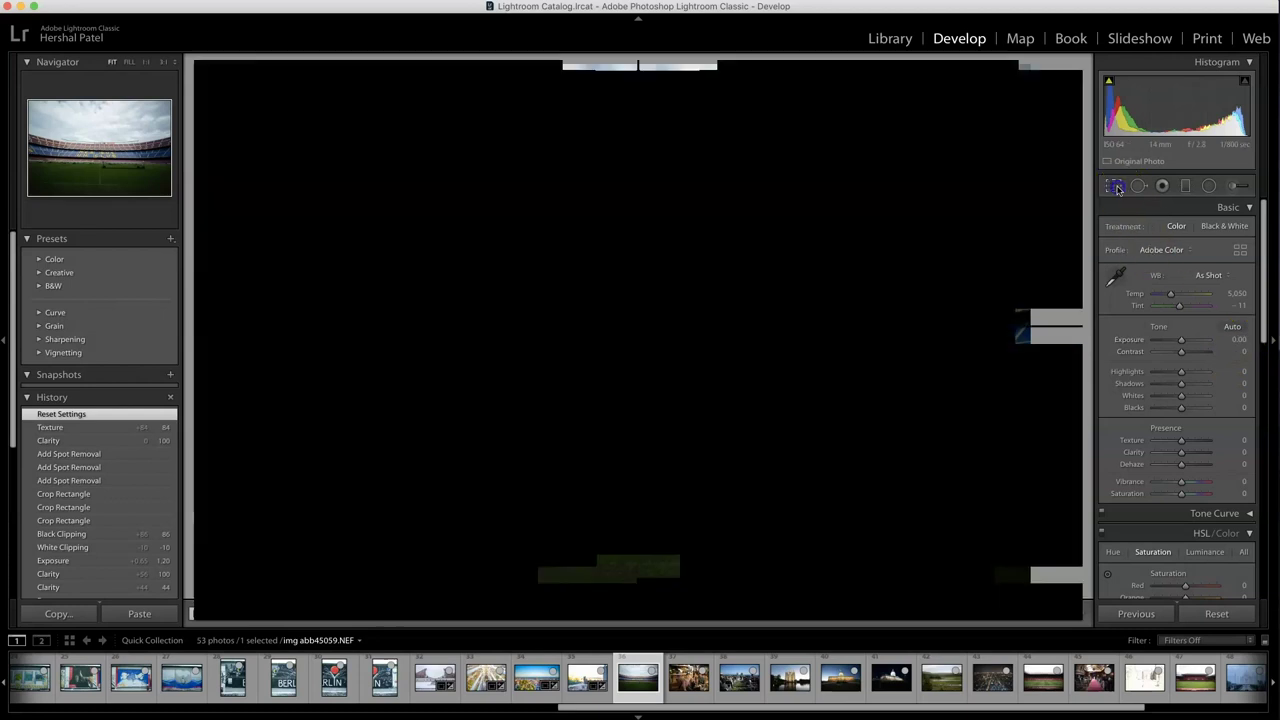
{"action": "left_click", "coordinate": [1235, 268]}
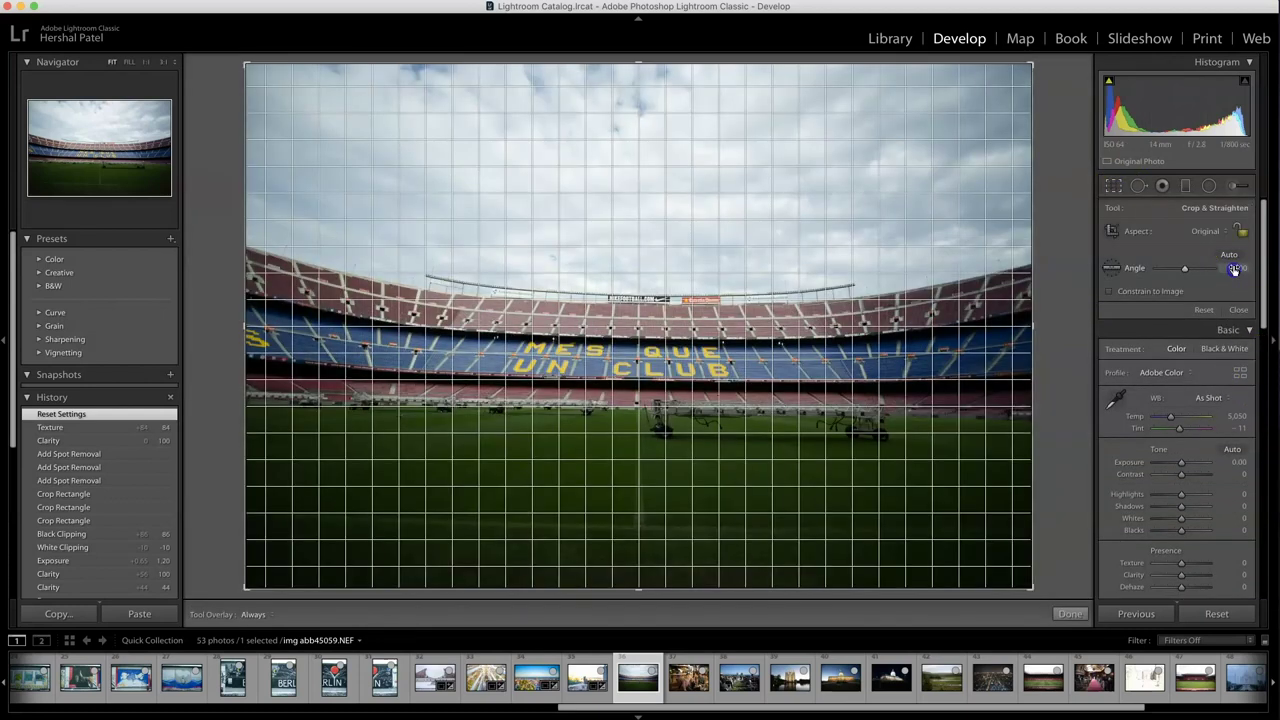
{"action": "left_click_drag", "start_coordinate": [1235, 268], "coordinate": [1224, 270]}
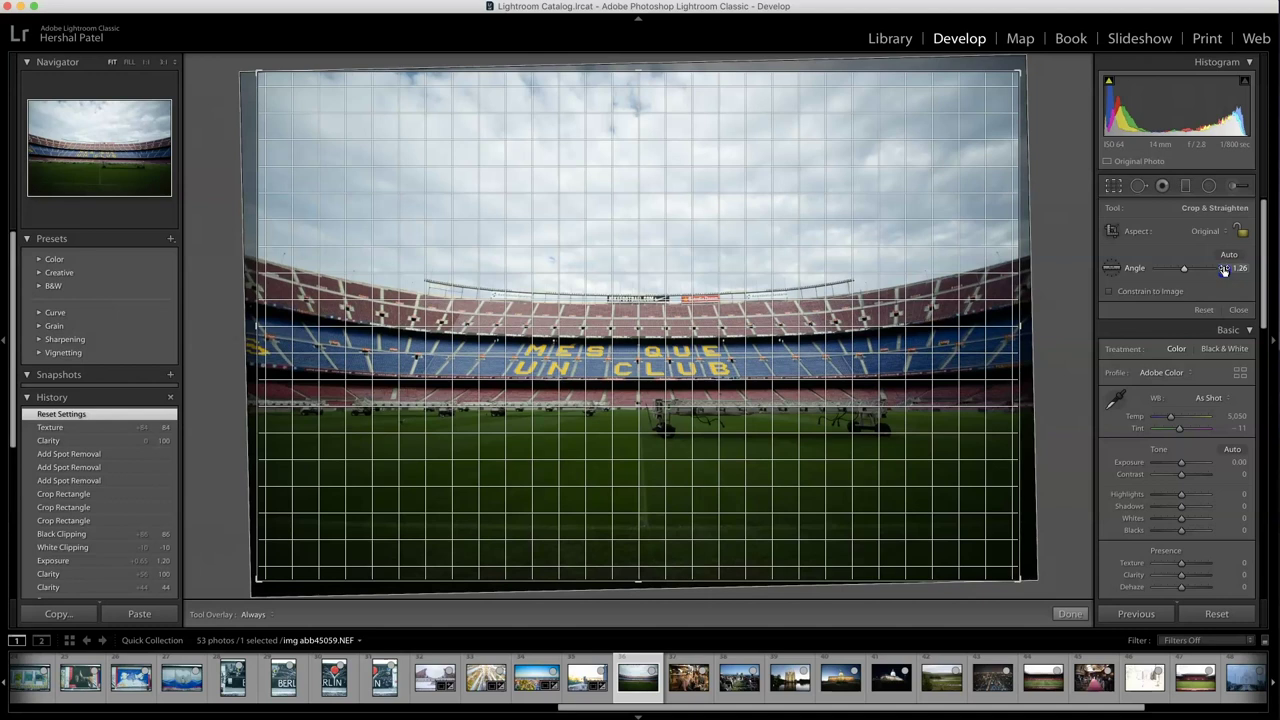
{"action": "left_click_drag", "start_coordinate": [1224, 270], "coordinate": [1226, 270]}
{"action": "scroll", "coordinate": [1225, 268], "scroll_direction": "up", "scroll_amount": 4}
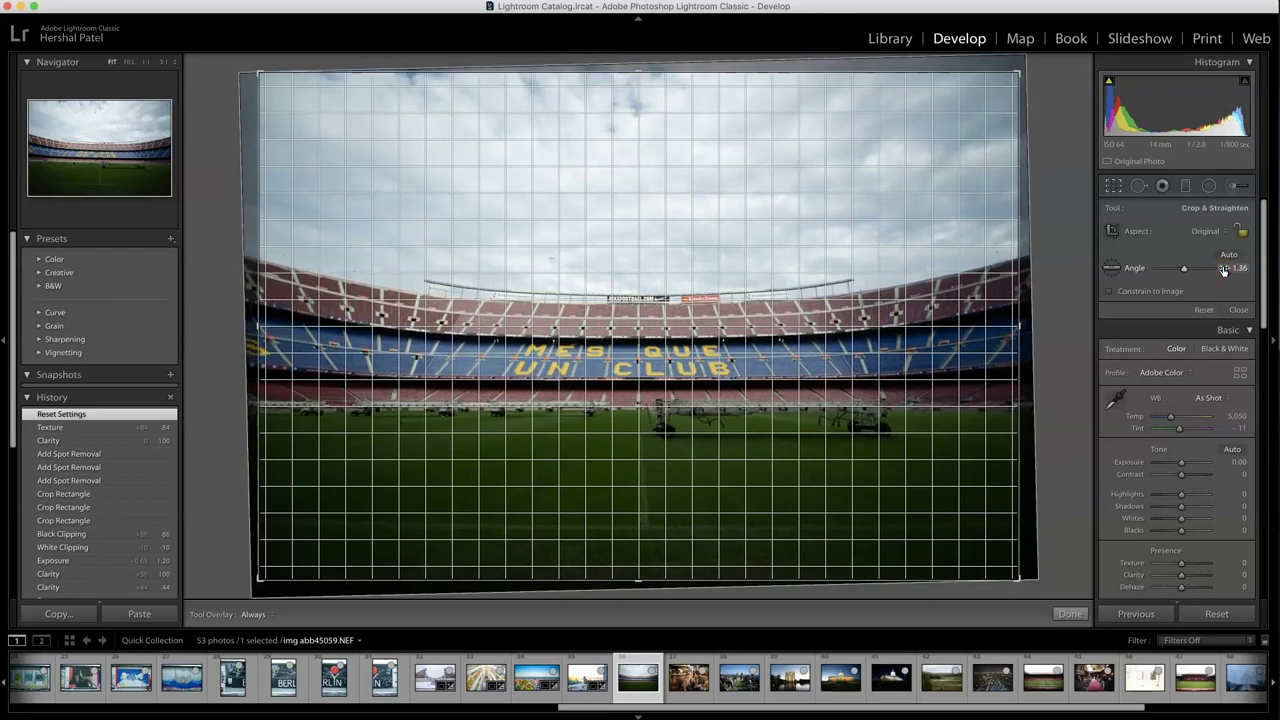
{"action": "scroll", "coordinate": [1223, 268], "scroll_direction": "down", "scroll_amount": 2}
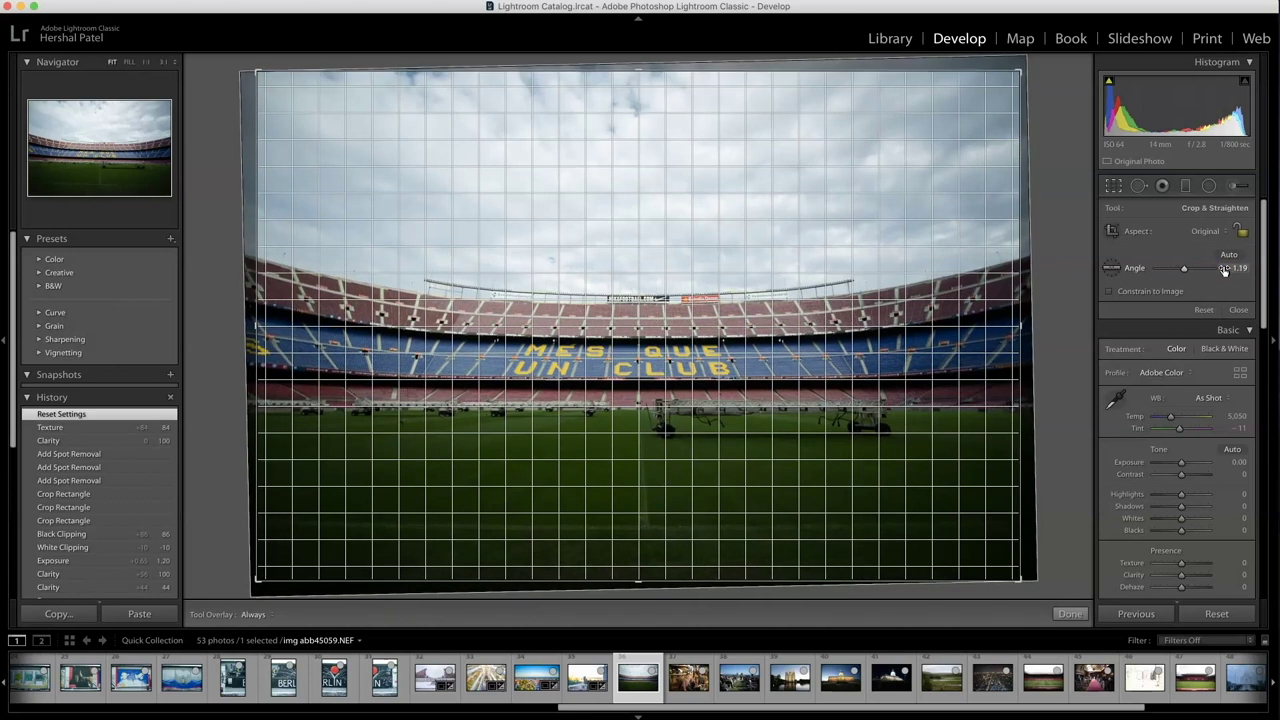
{"action": "scroll", "coordinate": [1223, 268], "scroll_direction": "up", "scroll_amount": 3}
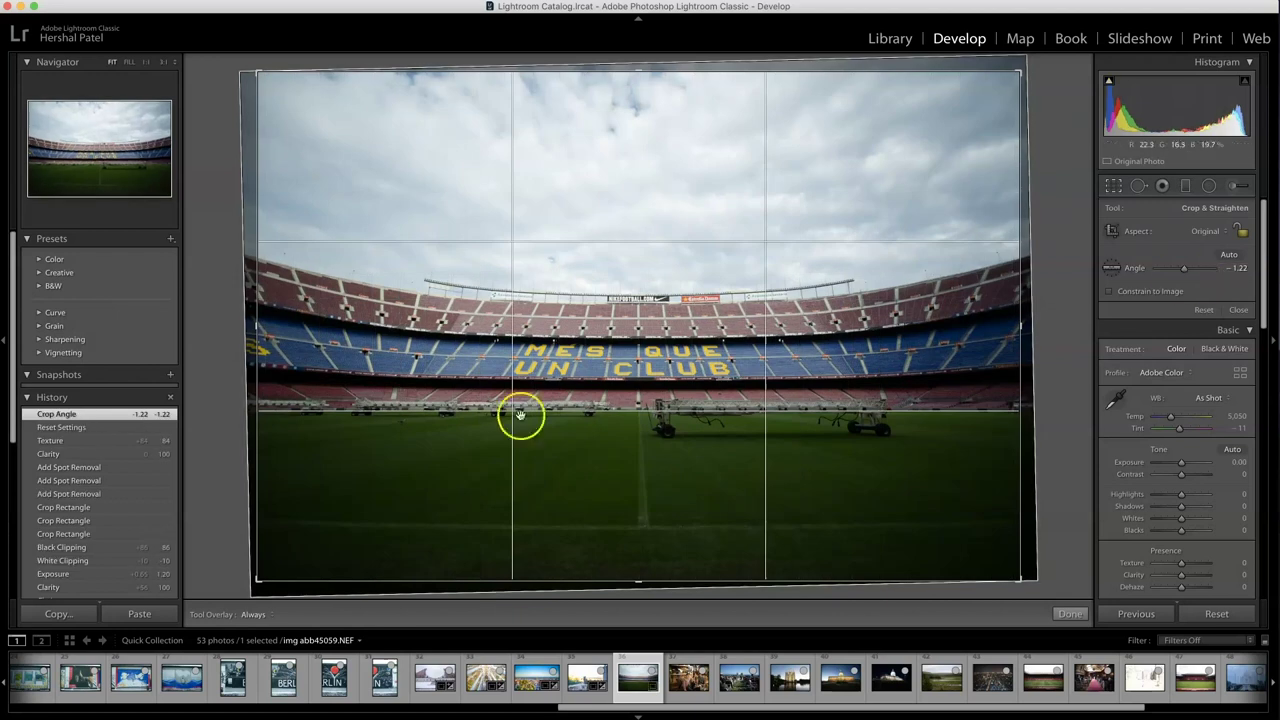
{"action": "left_click", "coordinate": [1068, 613]}
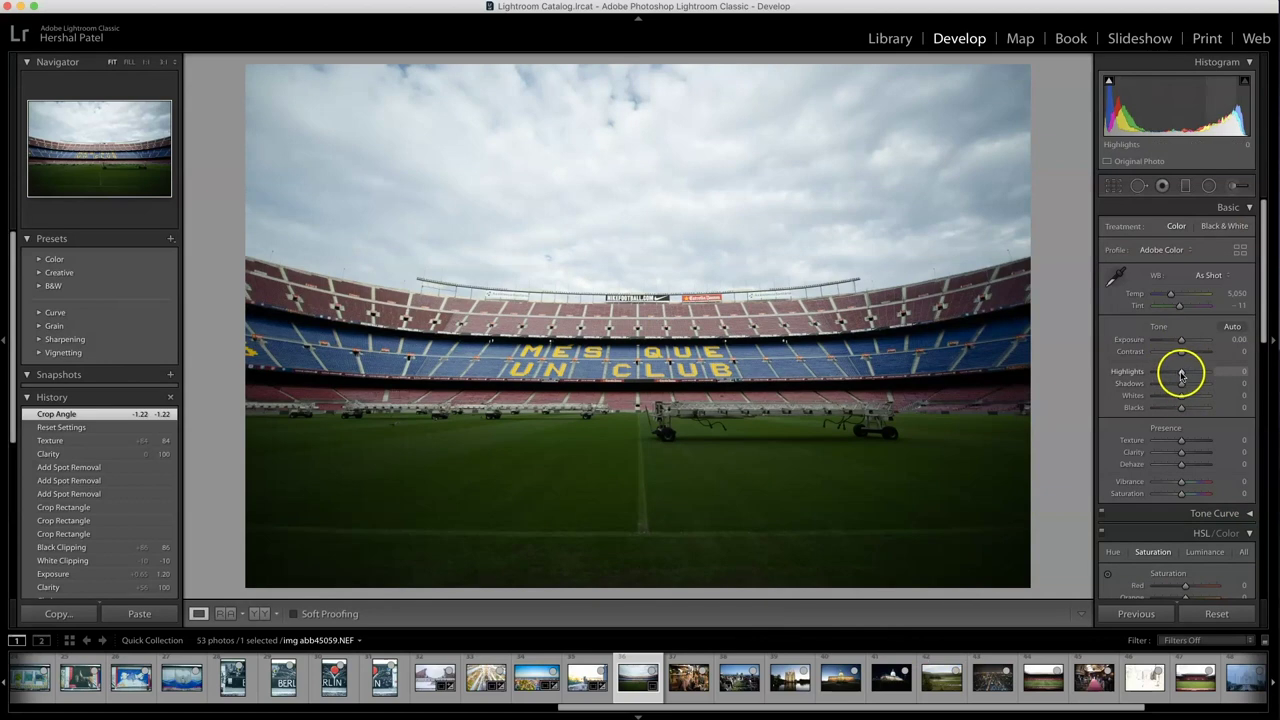
Set the stadium photo's Highlights to -100, Shadows to +100, Vibrance to +51 and Contrast to +24.
{"action": "left_click_drag", "start_coordinate": [1181, 374], "coordinate": [1152, 374]}
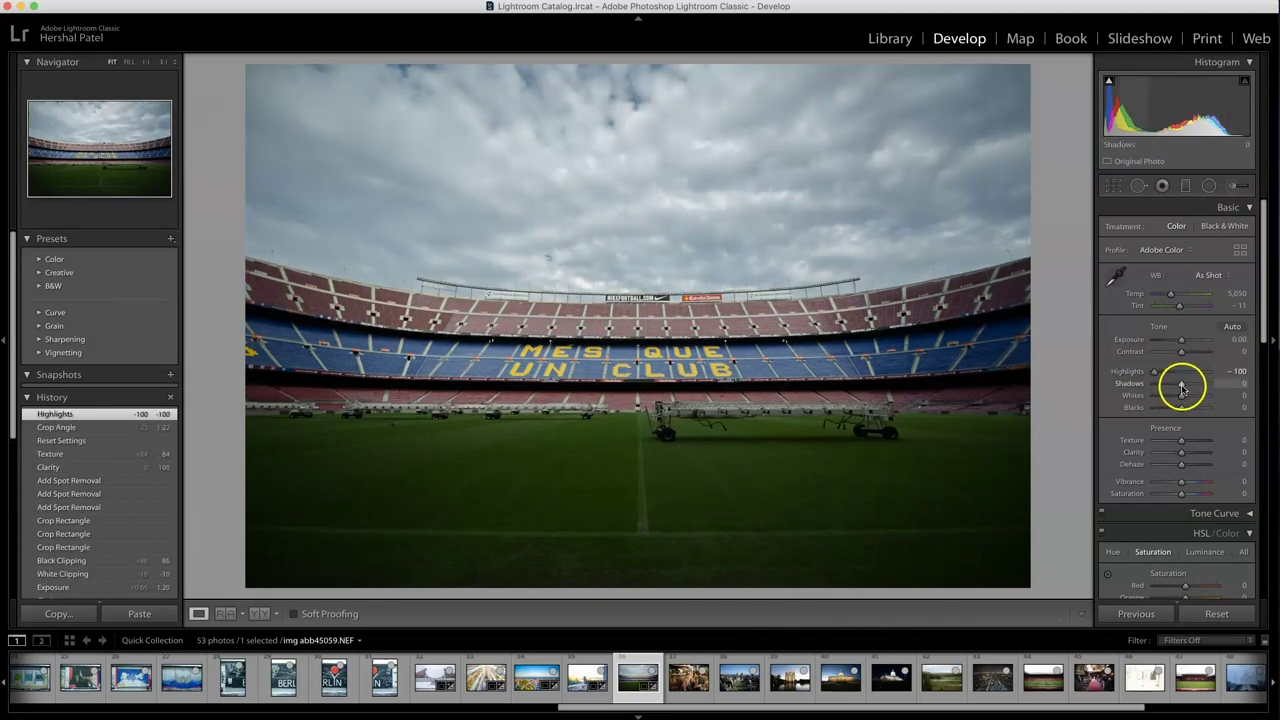
{"action": "left_click_drag", "start_coordinate": [1190, 388], "coordinate": [1245, 389]}
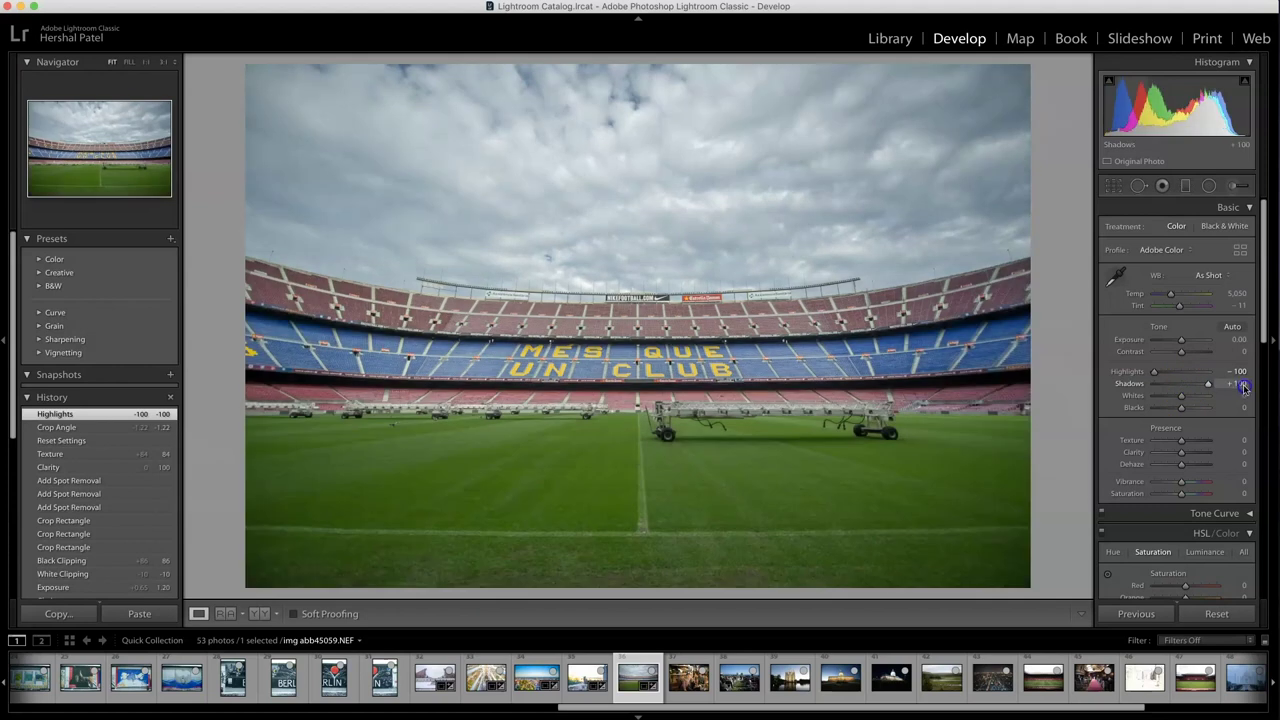
{"action": "left_click", "coordinate": [1194, 483]}
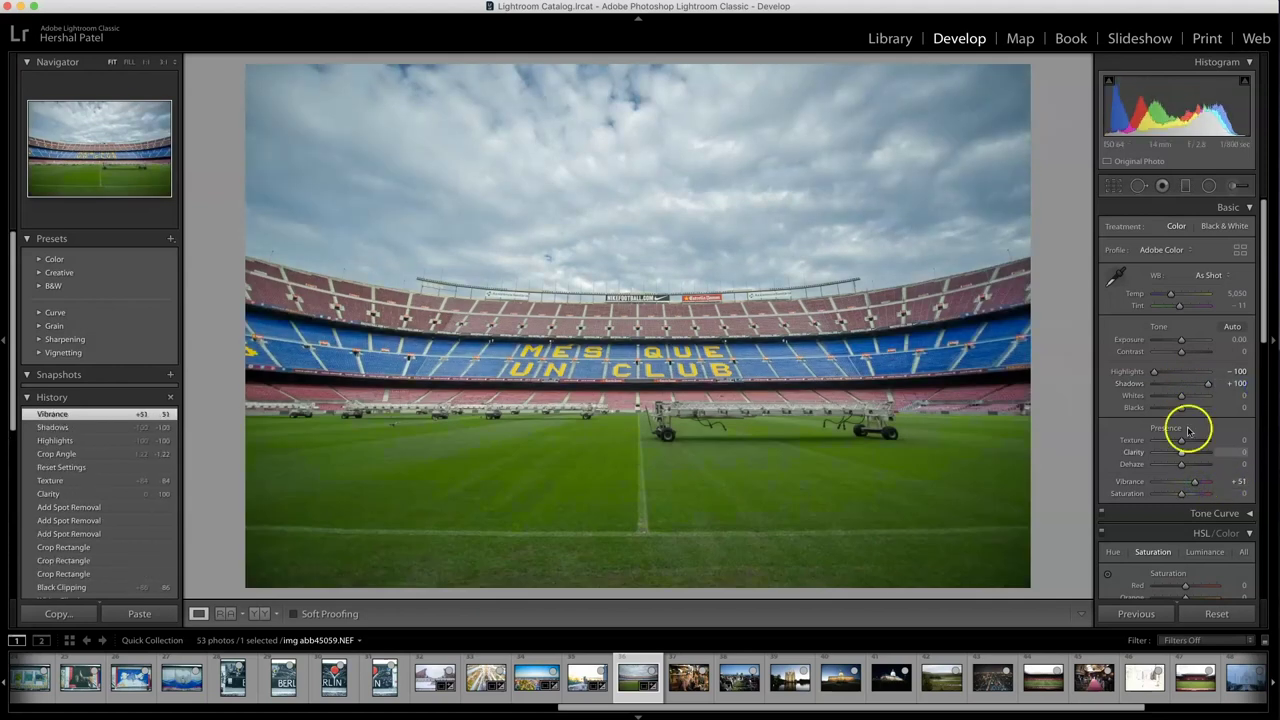
{"action": "left_click_drag", "start_coordinate": [1188, 353], "coordinate": [1194, 353]}
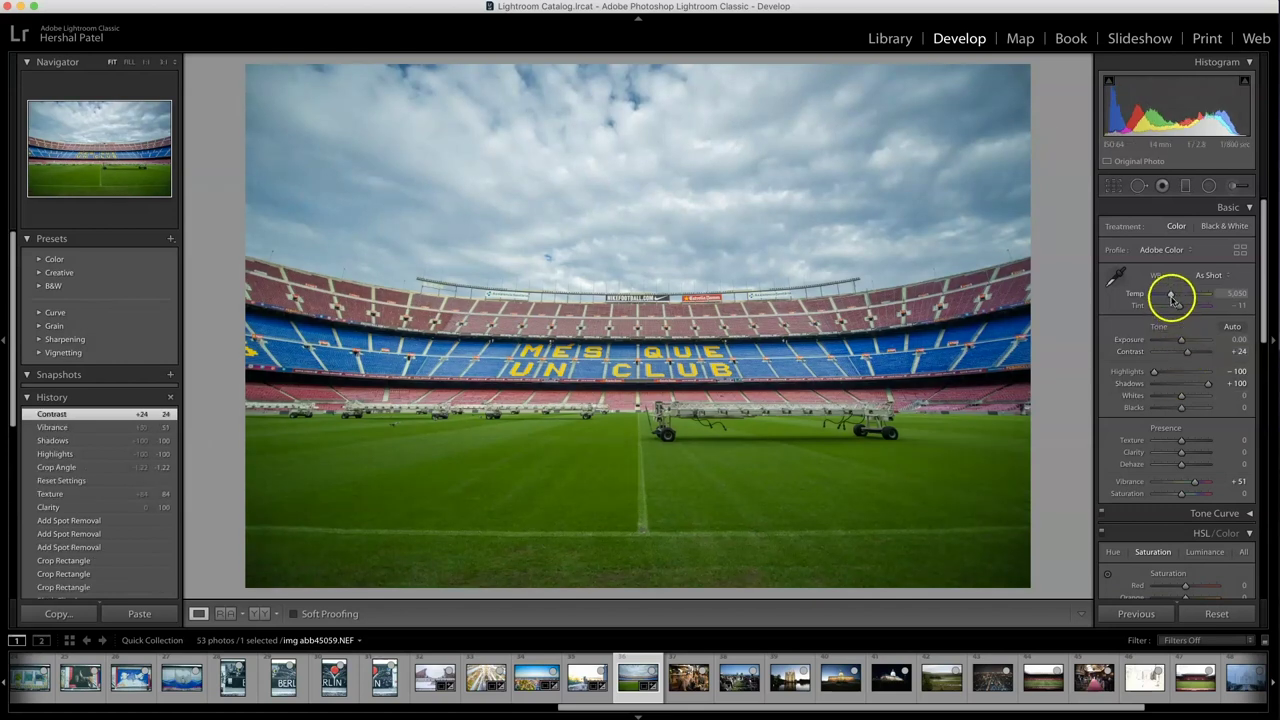
Set the stadium photo's Exposure to +0.70 and Dehaze to +41, and adjust the white balance to Temp 4,577 and Tint +9.
{"action": "left_click_drag", "start_coordinate": [1174, 297], "coordinate": [1174, 299]}
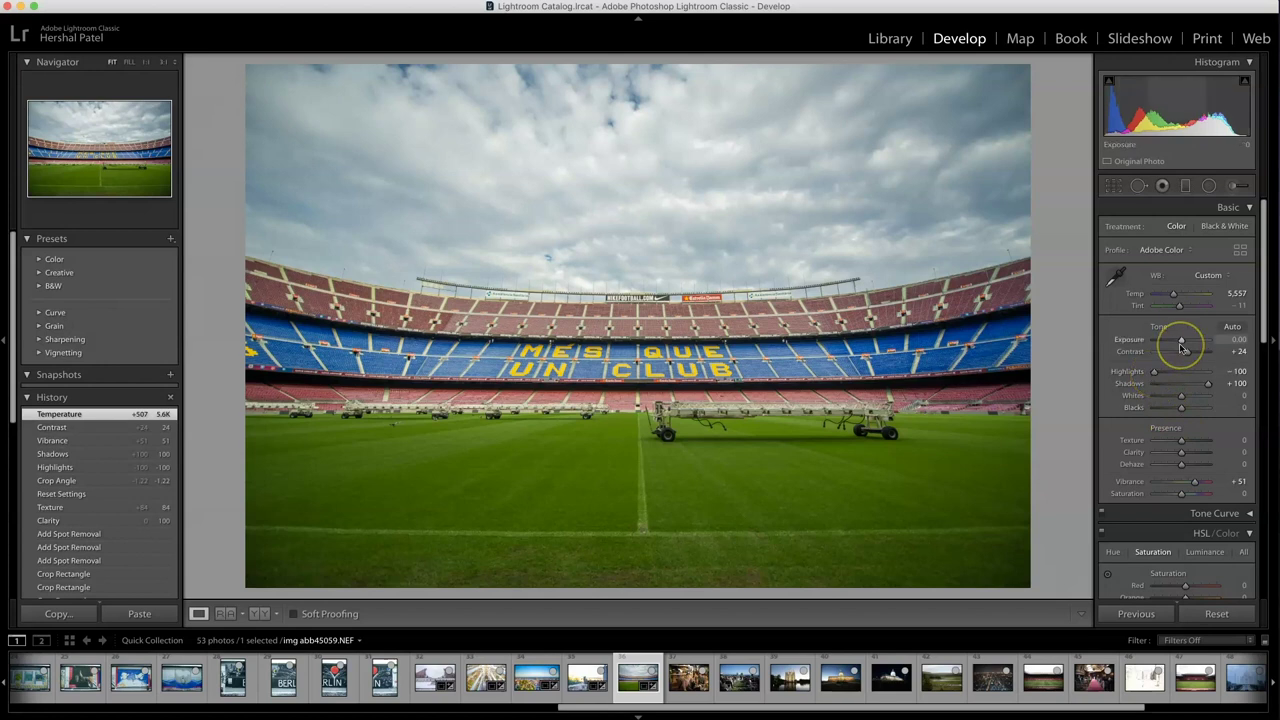
{"action": "left_click_drag", "start_coordinate": [1181, 343], "coordinate": [1185, 343]}
{"action": "left_click_drag", "start_coordinate": [1194, 462], "coordinate": [1192, 464]}
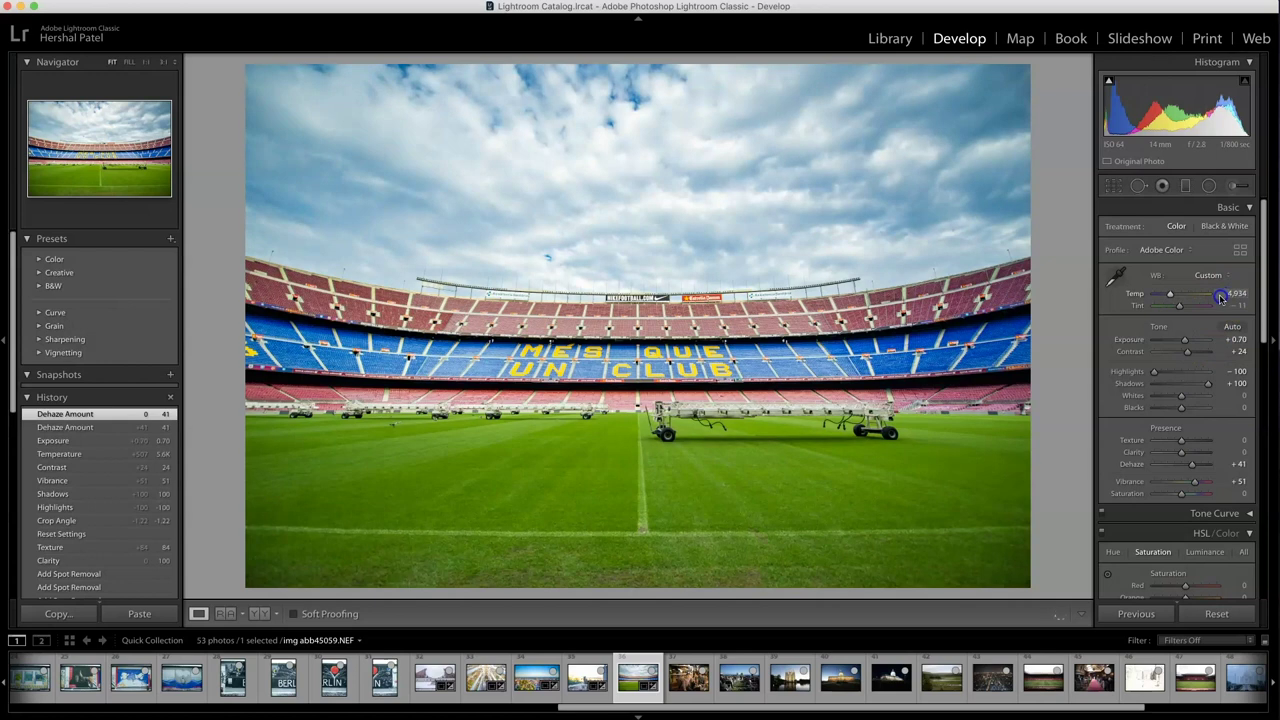
{"action": "left_click_drag", "start_coordinate": [1219, 299], "coordinate": [1212, 299]}
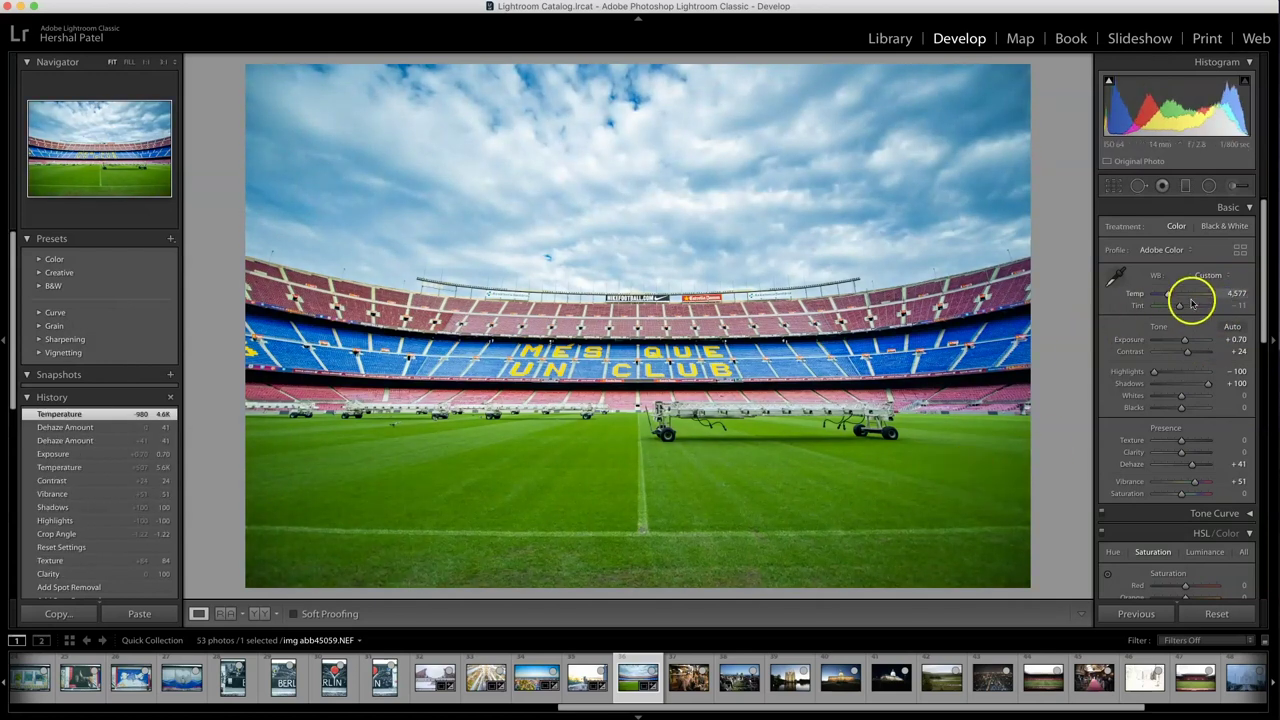
{"action": "left_click_drag", "start_coordinate": [1180, 306], "coordinate": [1183, 308]}
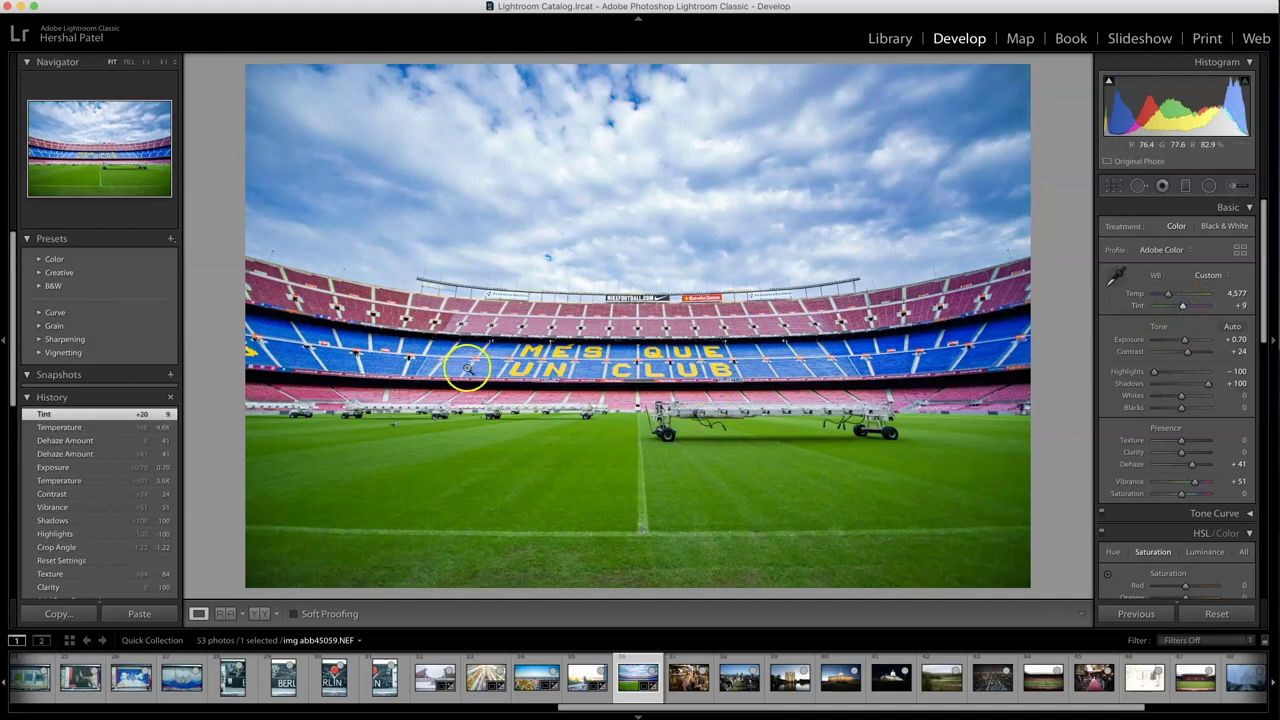
Compare the stadium edit with the original by resetting all settings and undoing the reset.
{"action": "left_click", "coordinate": [1208, 616]}
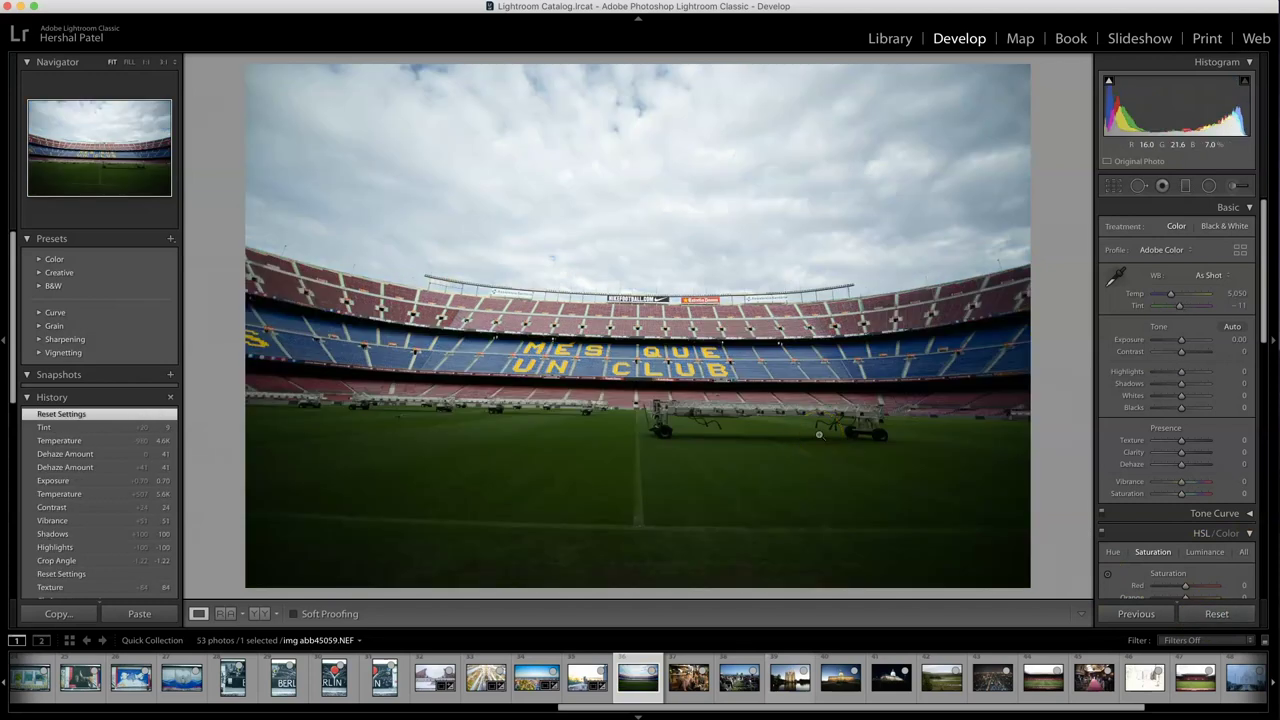
{"action": "key", "text": "super+z"}
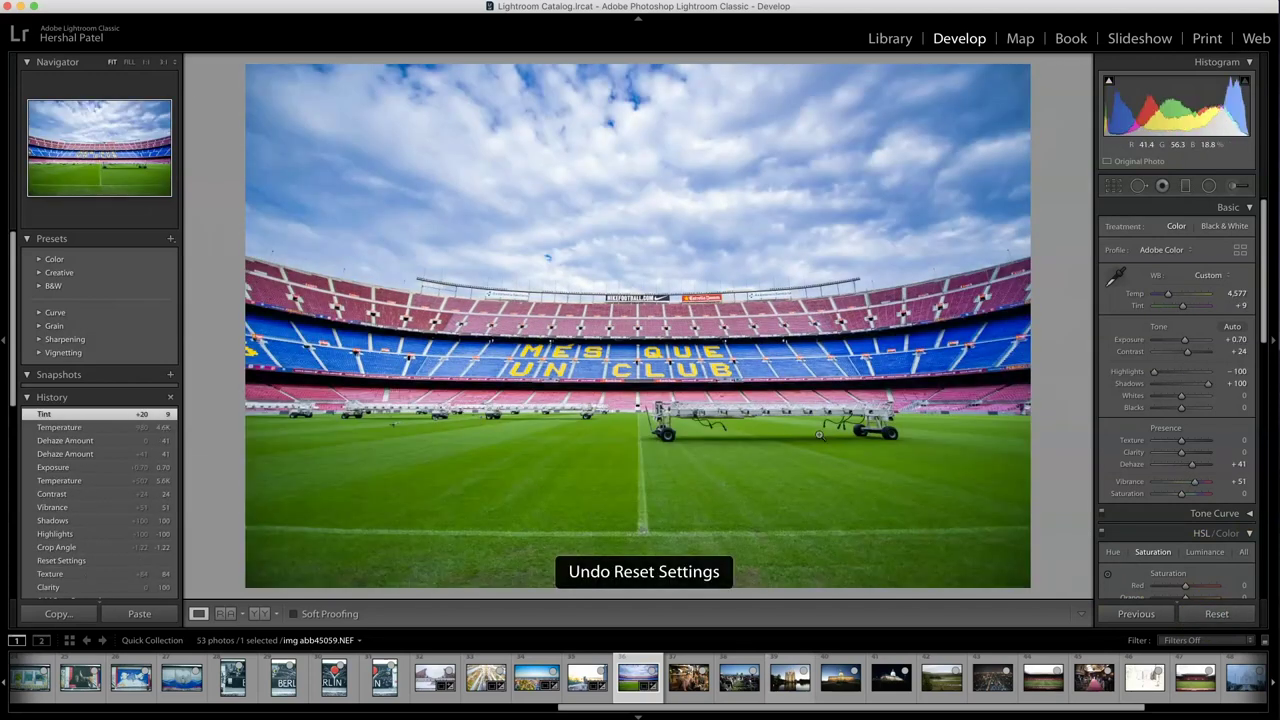
{"action": "left_click", "coordinate": [1216, 613]}
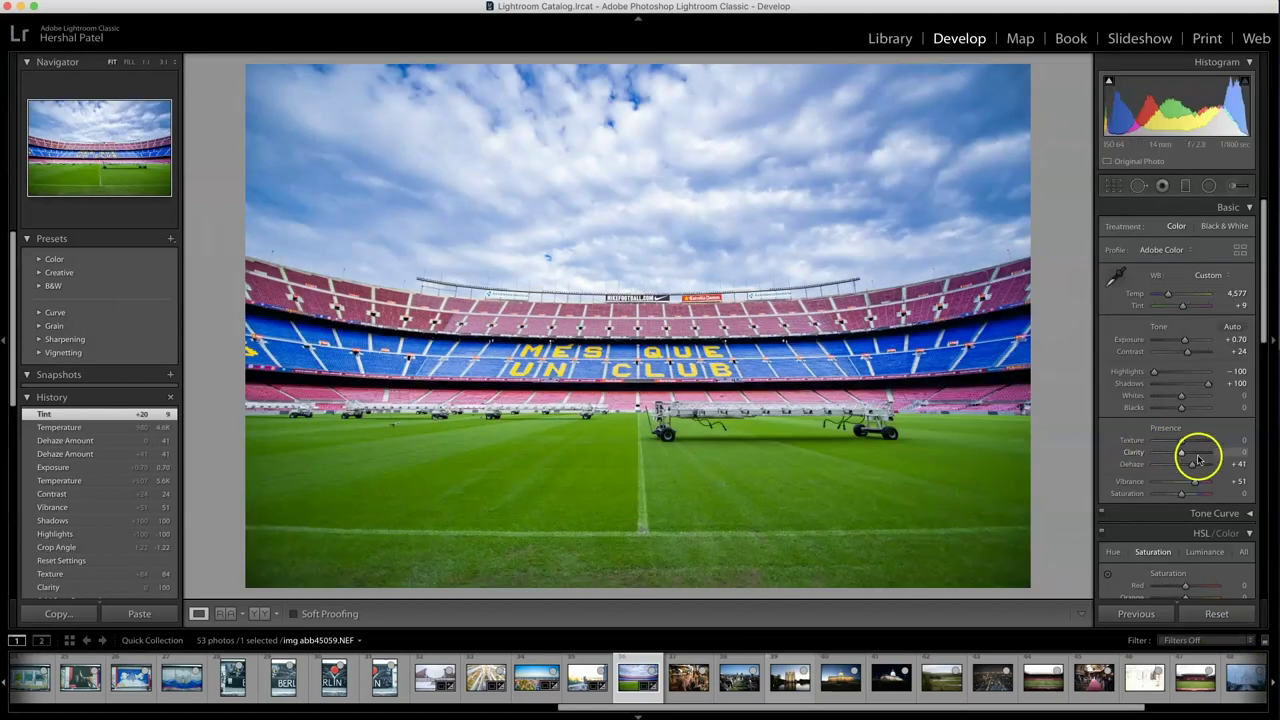
Try a Clarity of +27 on the stadium photo and set it back to 0.
{"action": "left_click_drag", "start_coordinate": [1197, 451], "coordinate": [1189, 455]}
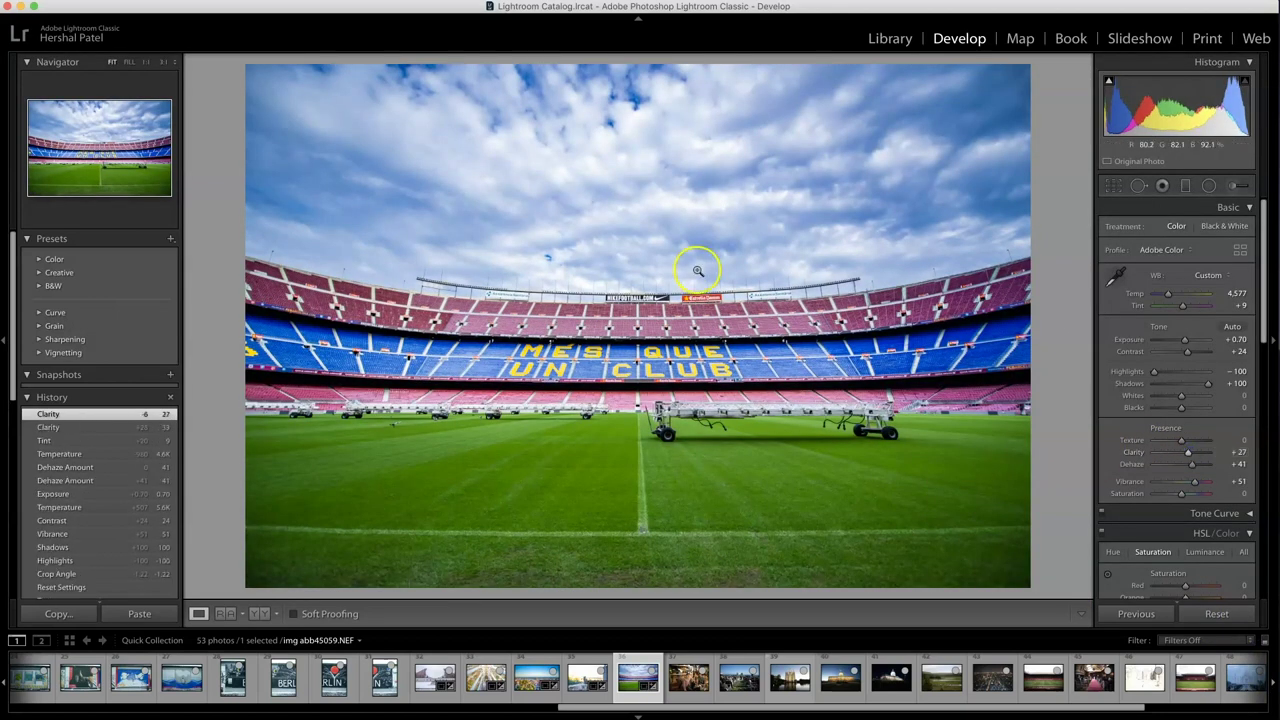
{"action": "left_click", "coordinate": [1240, 452]}
{"action": "type", "text": "0"}
{"action": "key", "text": "Return"}
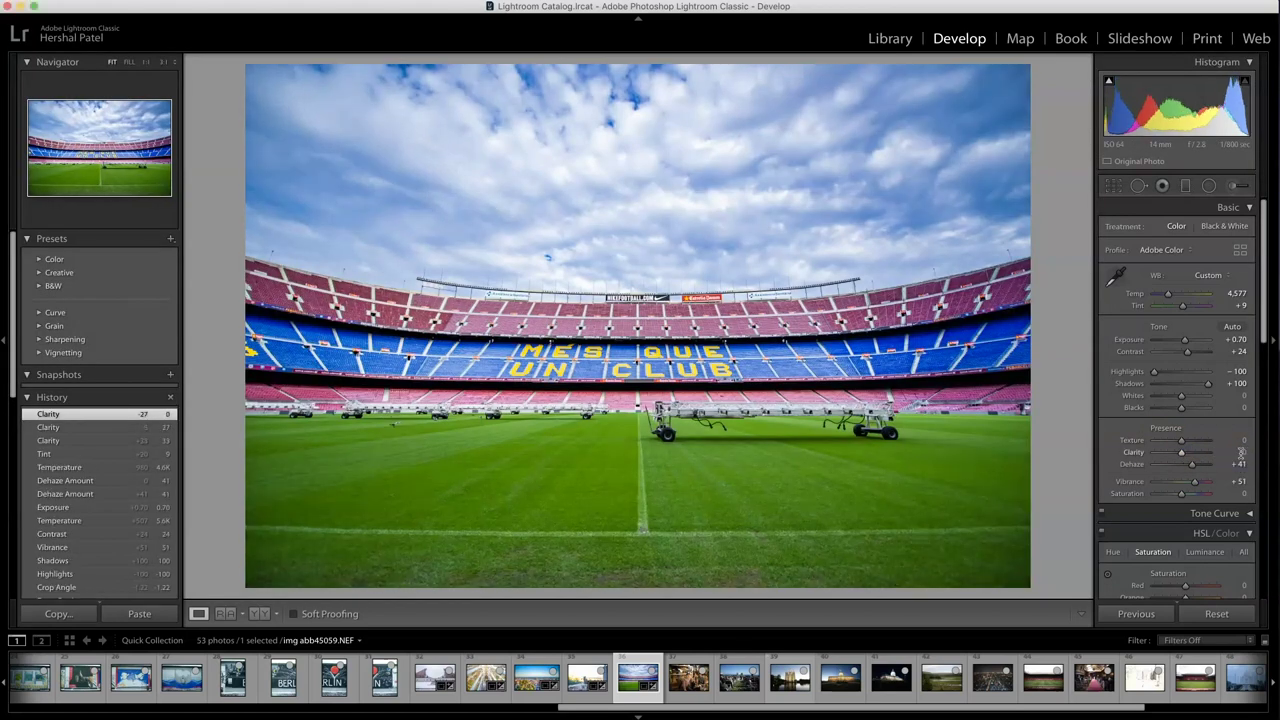
Set the stadium photo's Clarity to +32 and Texture to +16, checking the seats up close.
{"action": "left_click_drag", "start_coordinate": [1182, 452], "coordinate": [1190, 455]}
{"action": "left_click", "coordinate": [618, 322]}
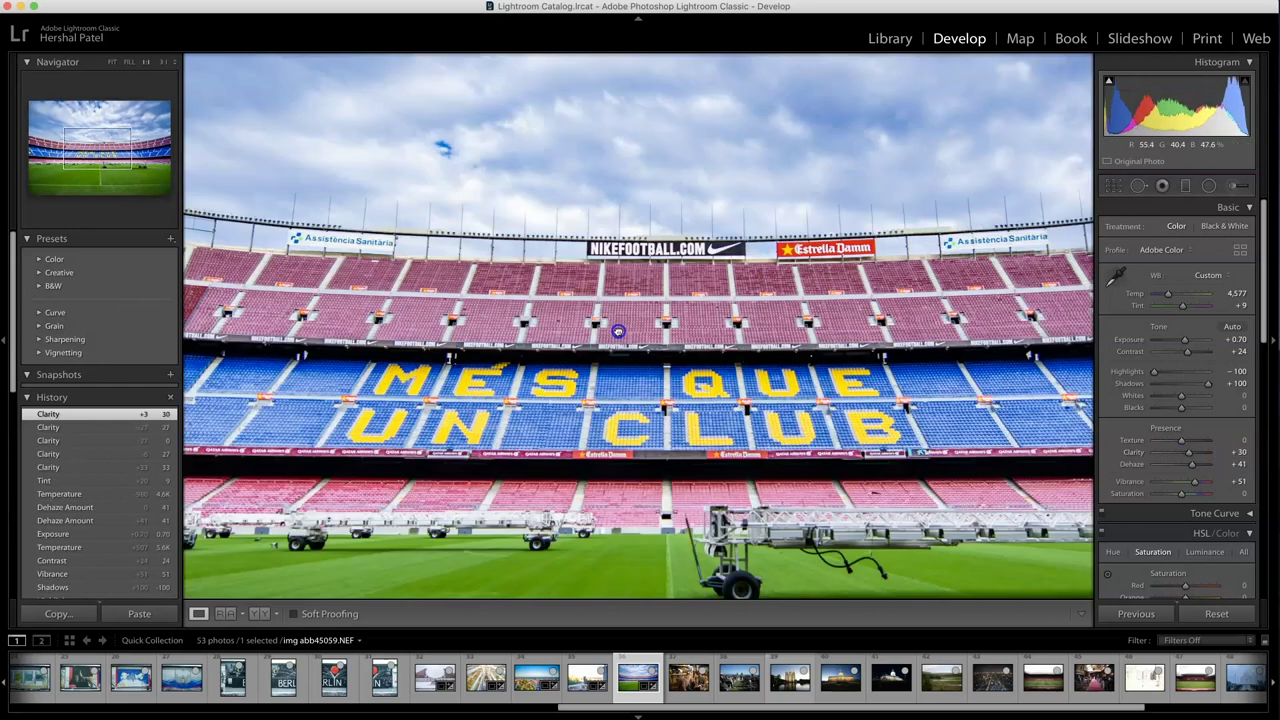
{"action": "left_click", "coordinate": [617, 324]}
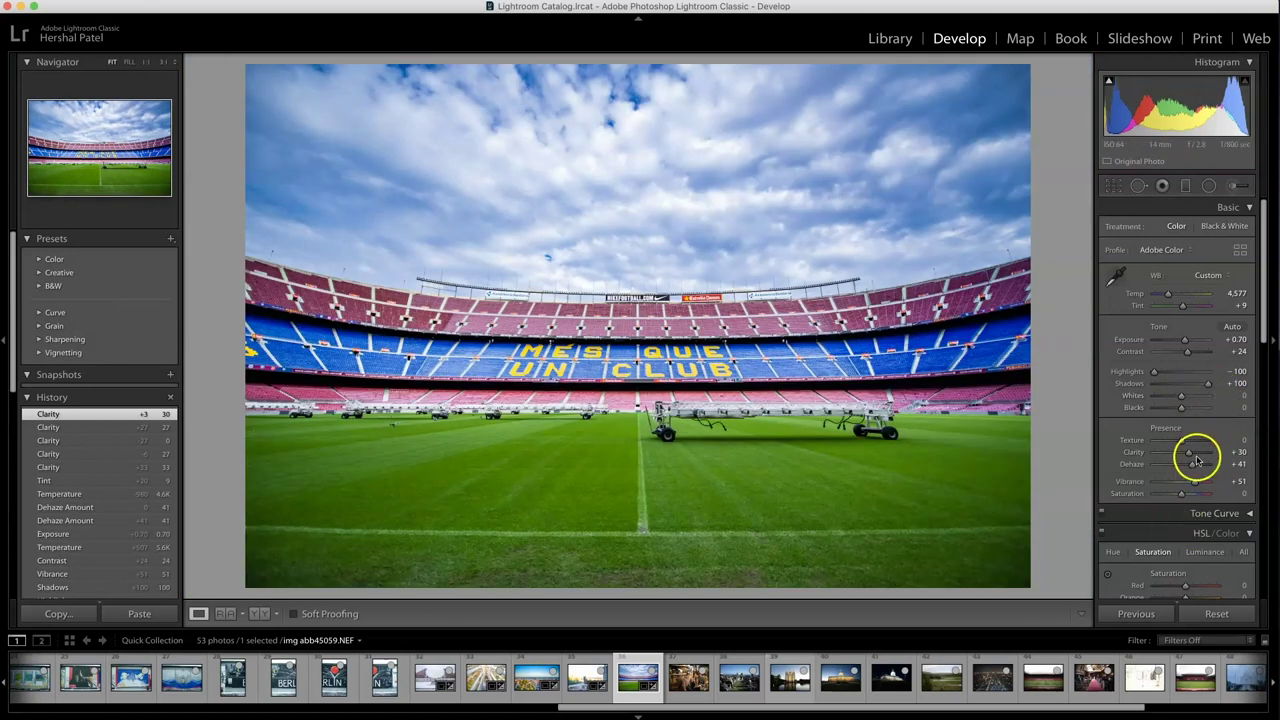
{"action": "left_click_drag", "start_coordinate": [1193, 457], "coordinate": [1187, 441]}
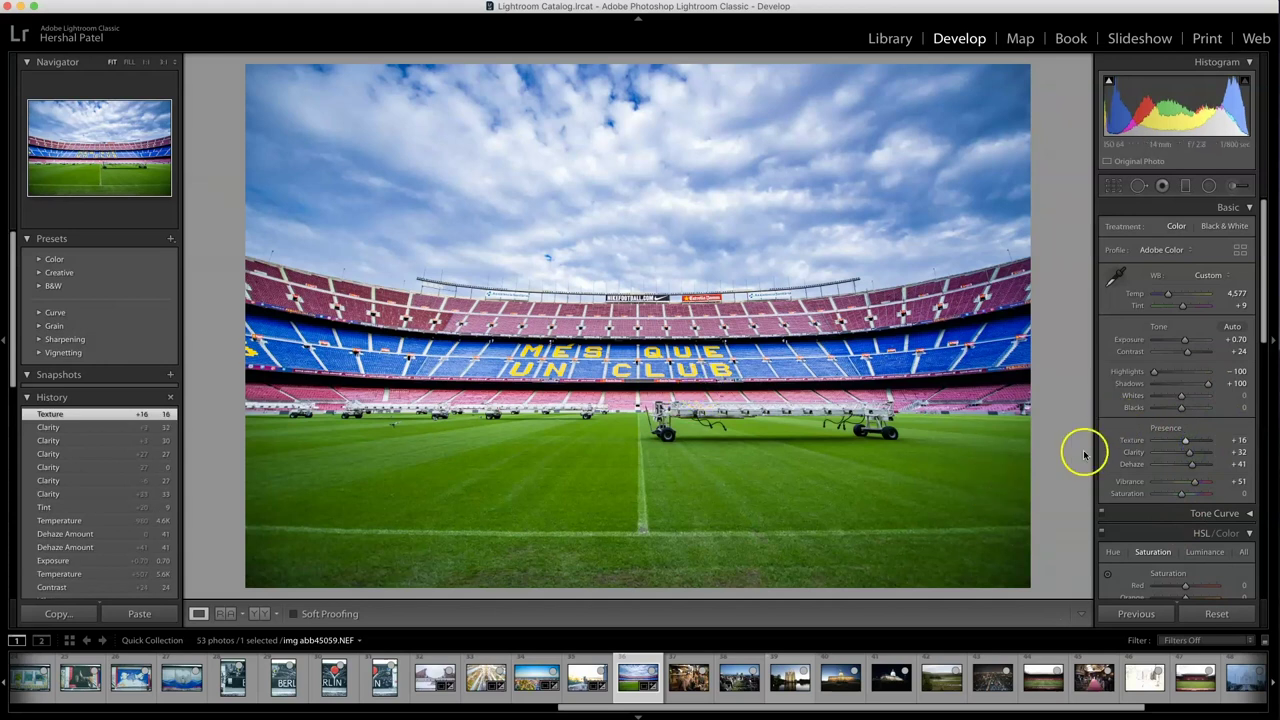
Remove chromatic aberration from the stadium photo, inspecting the roof edges and signs of the stands at high magnification.
{"action": "left_click", "coordinate": [766, 229]}
{"action": "left_click_drag", "start_coordinate": [864, 492], "coordinate": [679, 386]}
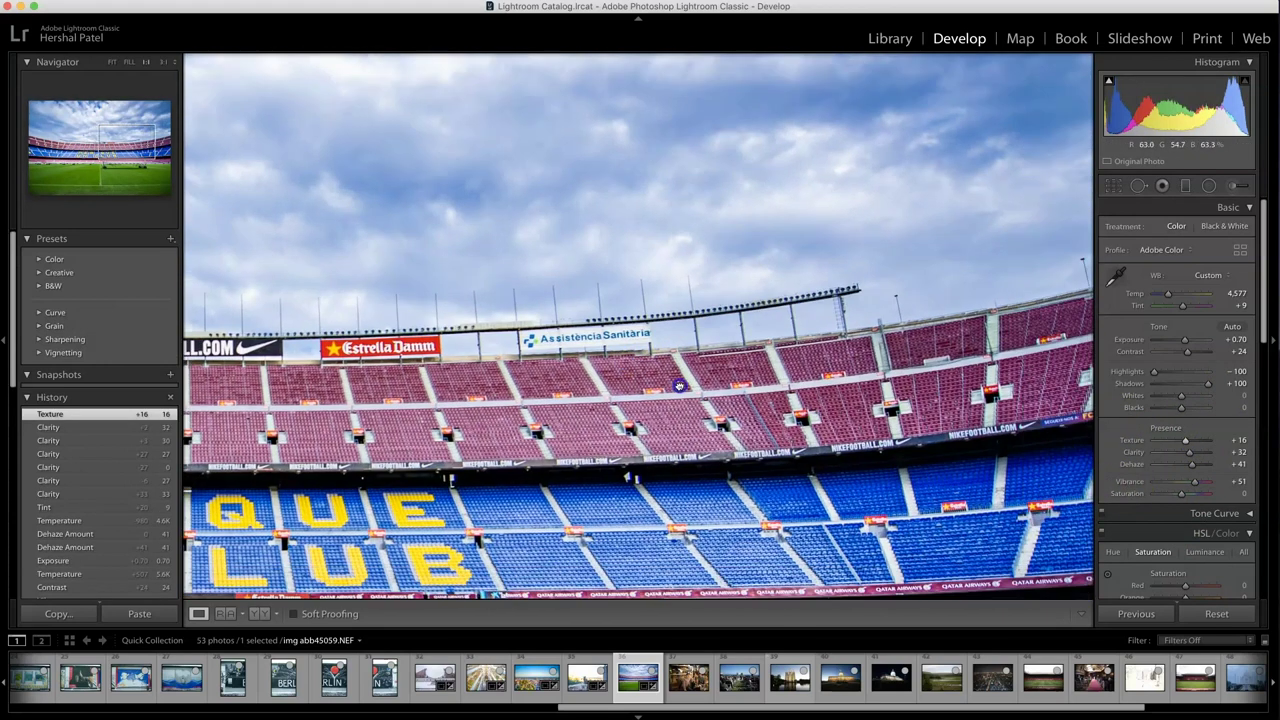
{"action": "left_click", "coordinate": [163, 62]}
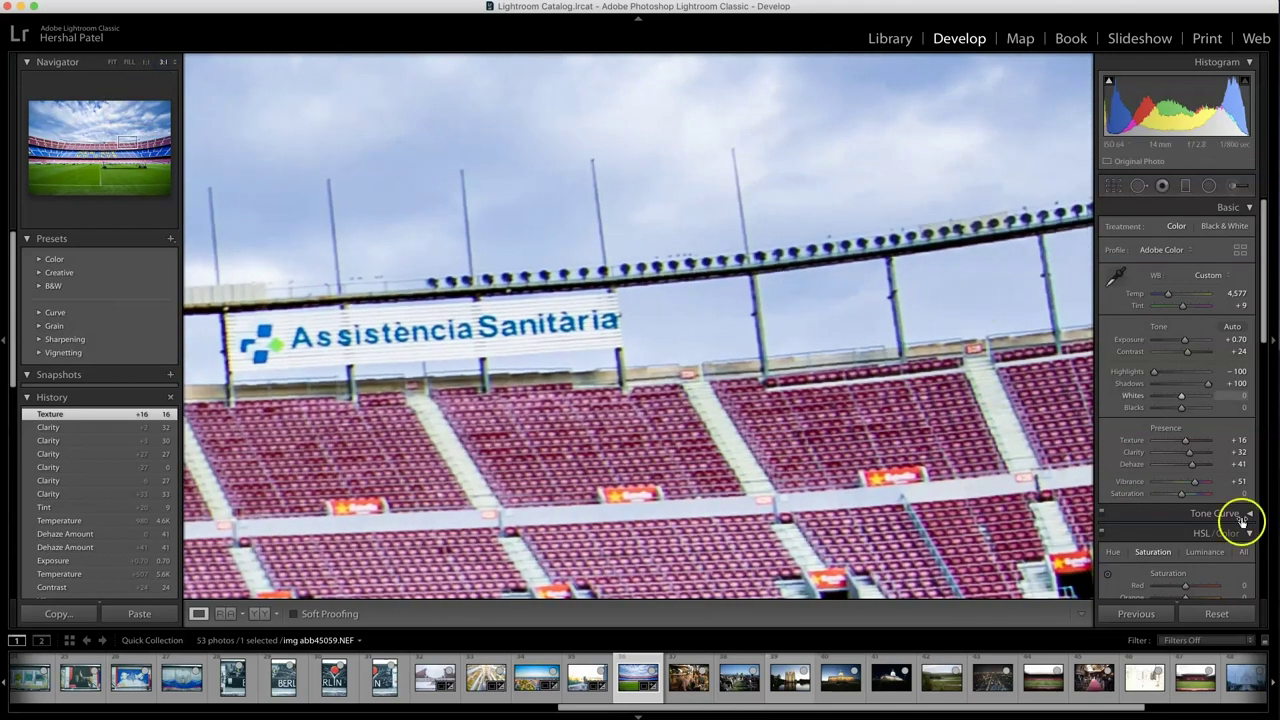
{"action": "scroll", "coordinate": [1129, 551], "scroll_direction": "down", "scroll_amount": 8}
{"action": "scroll", "coordinate": [1125, 556], "scroll_direction": "down", "scroll_amount": 3}
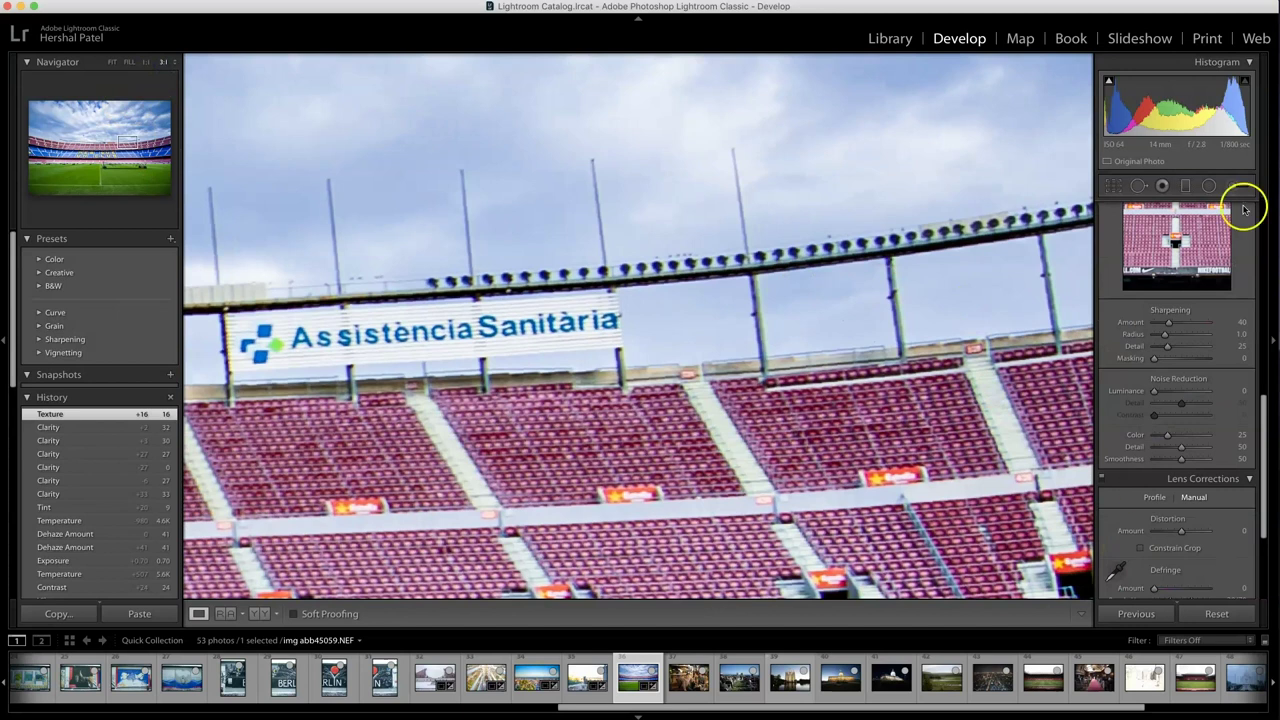
{"action": "left_click", "coordinate": [1154, 496]}
{"action": "left_click", "coordinate": [1152, 519]}
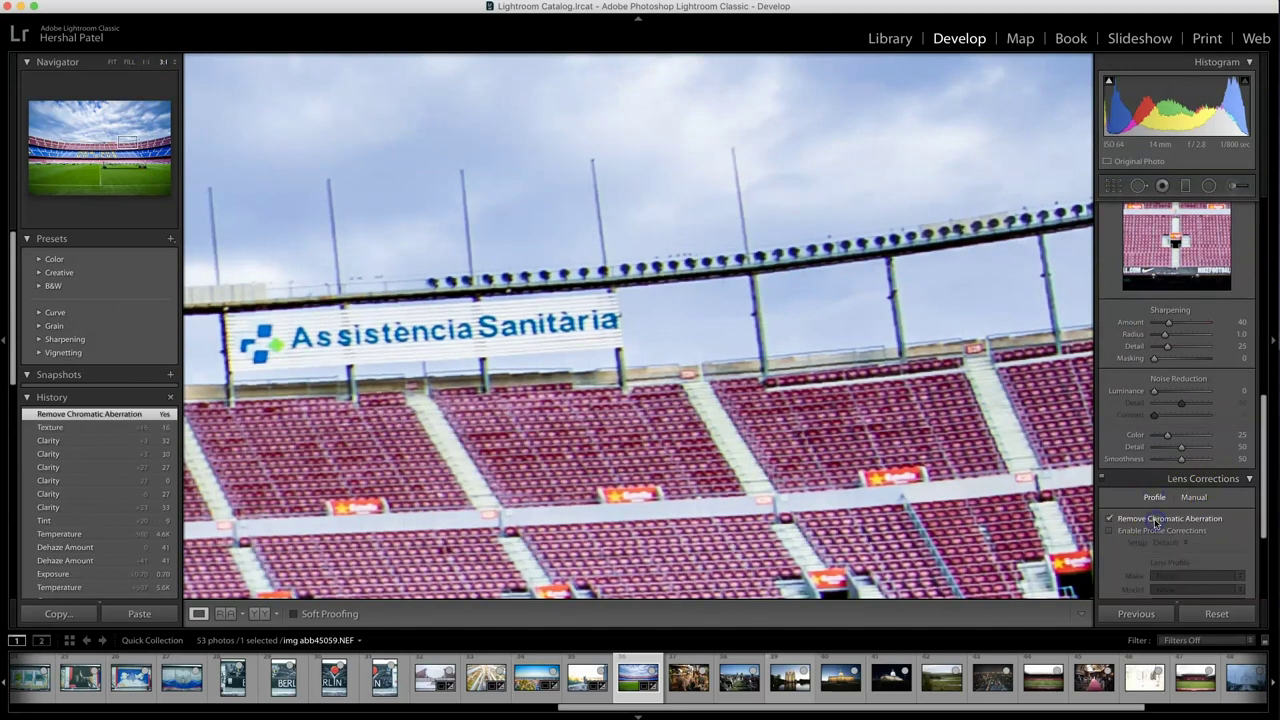
{"action": "left_click", "coordinate": [742, 357]}
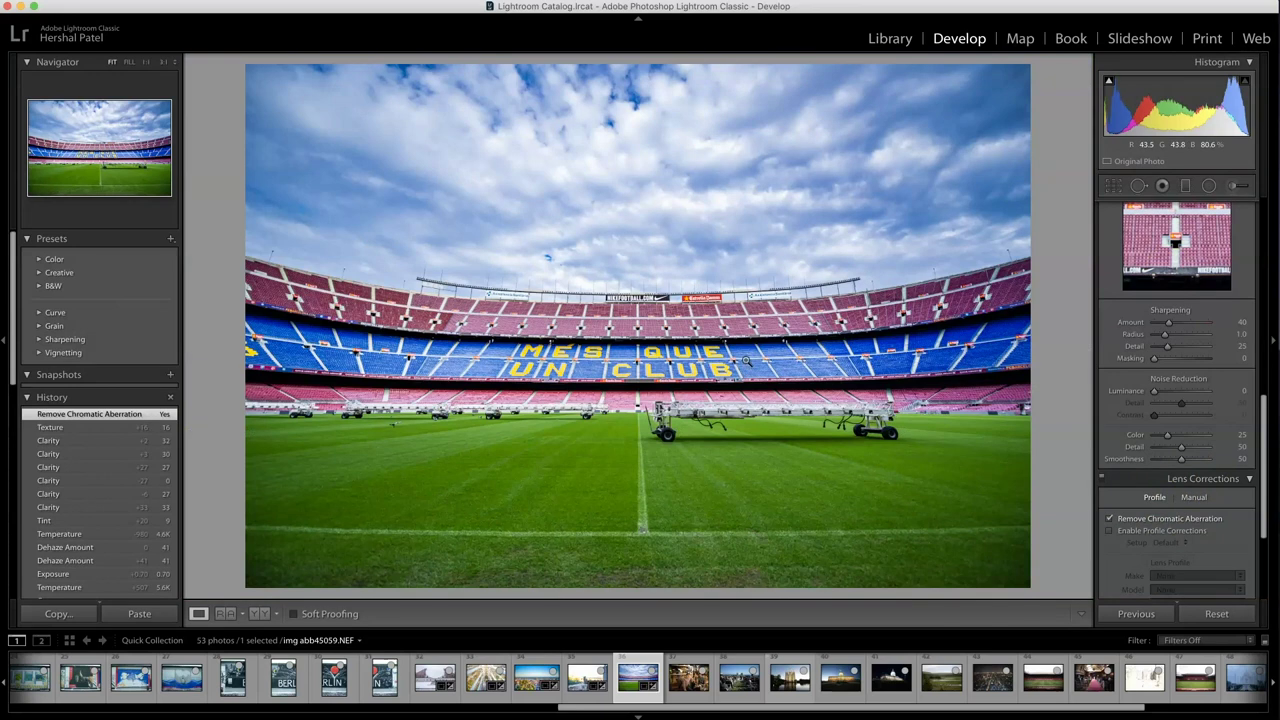
{"action": "left_click", "coordinate": [428, 296]}
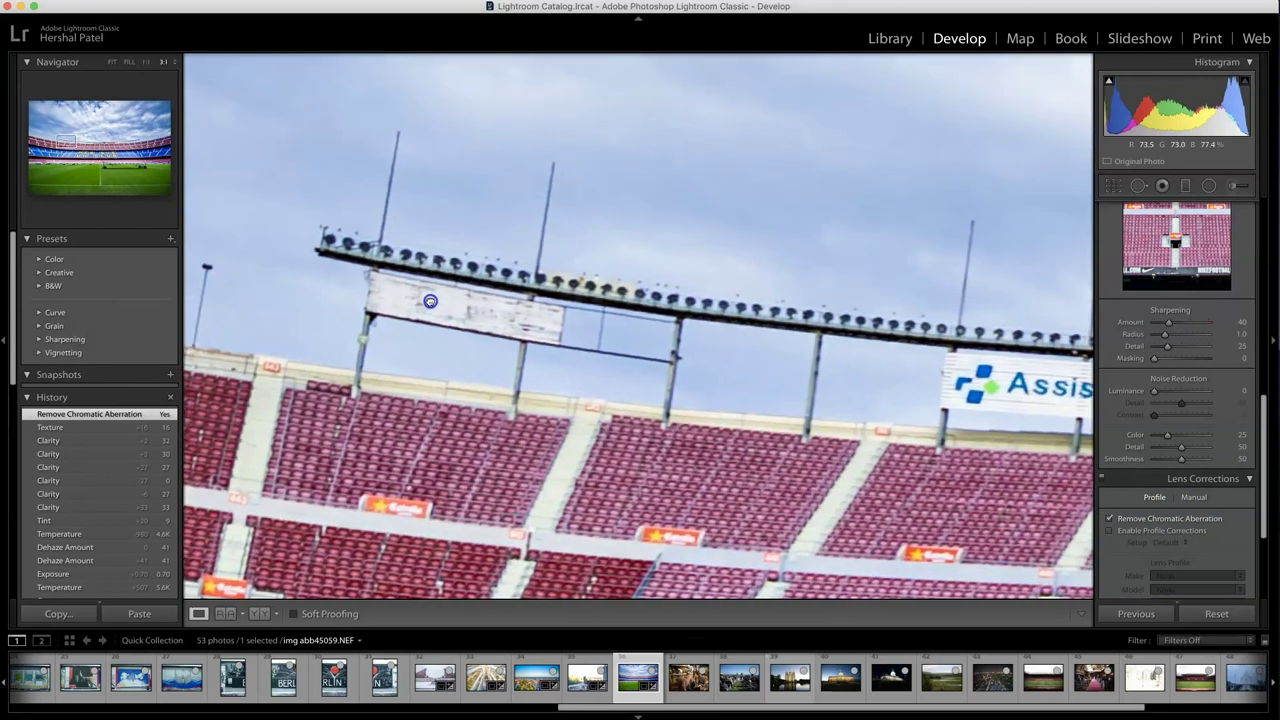
{"action": "left_click", "coordinate": [480, 292]}
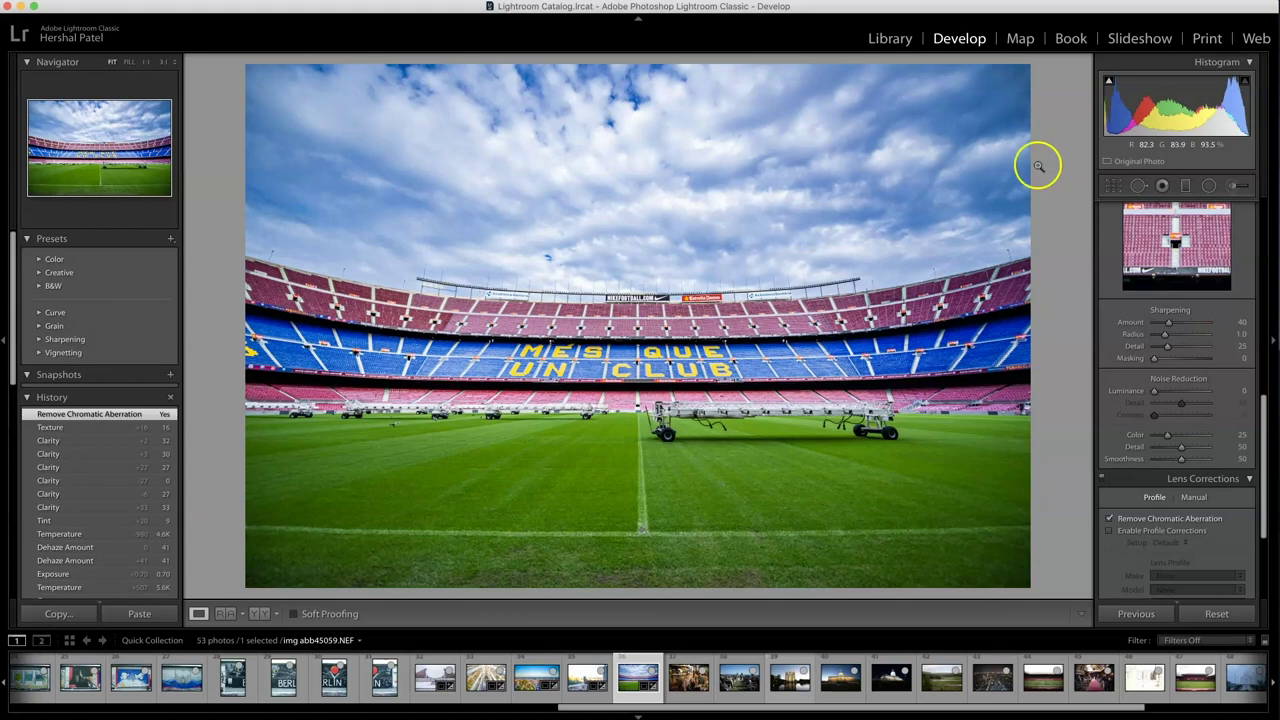
Set the stadium photo's Exposure to +1.00 and compare it with the original by resetting all settings and undoing the reset.
{"action": "scroll", "coordinate": [1127, 290], "scroll_direction": "up", "scroll_amount": 10}
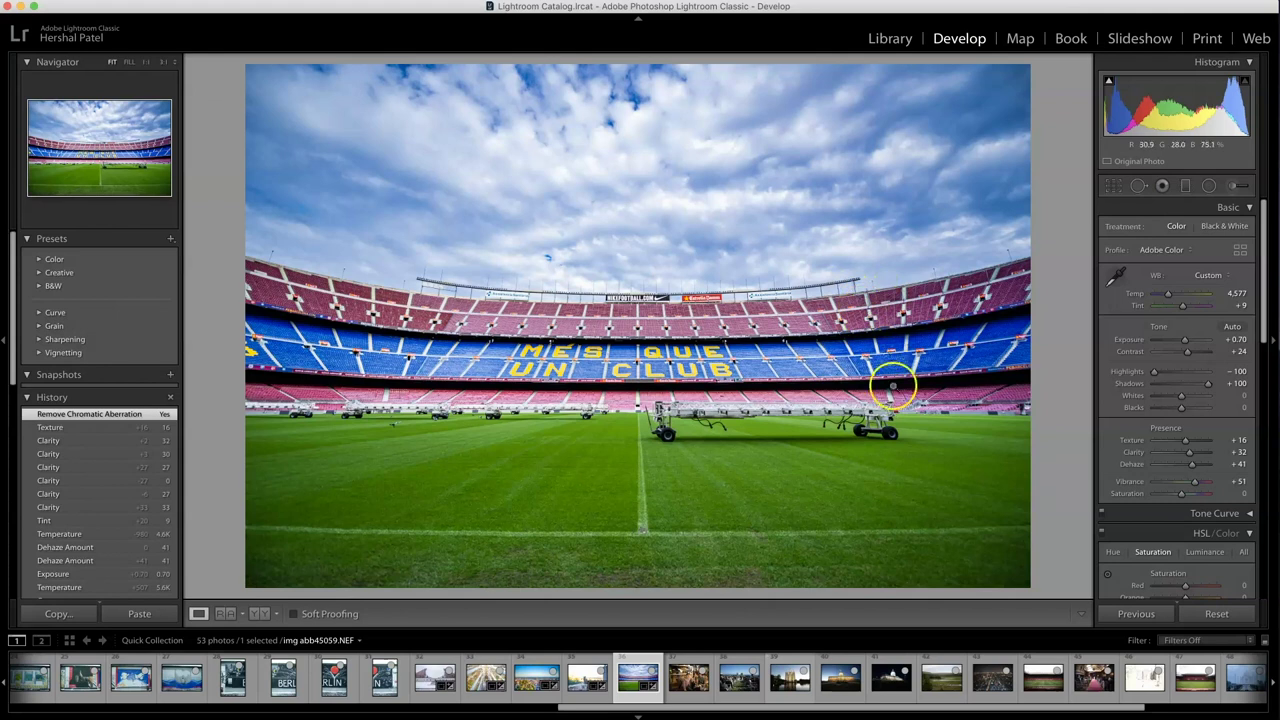
{"action": "left_click_drag", "start_coordinate": [1185, 343], "coordinate": [1187, 344]}
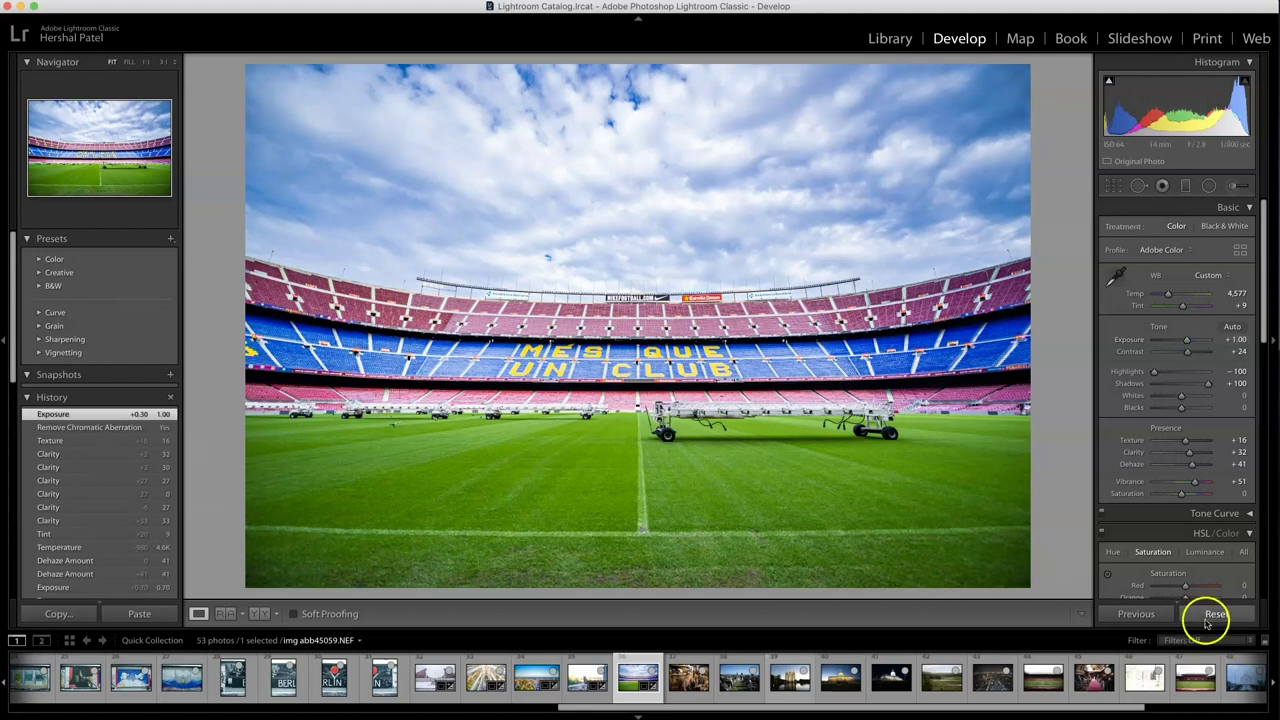
{"action": "left_click", "coordinate": [1214, 614]}
{"action": "key", "text": "super+z"}
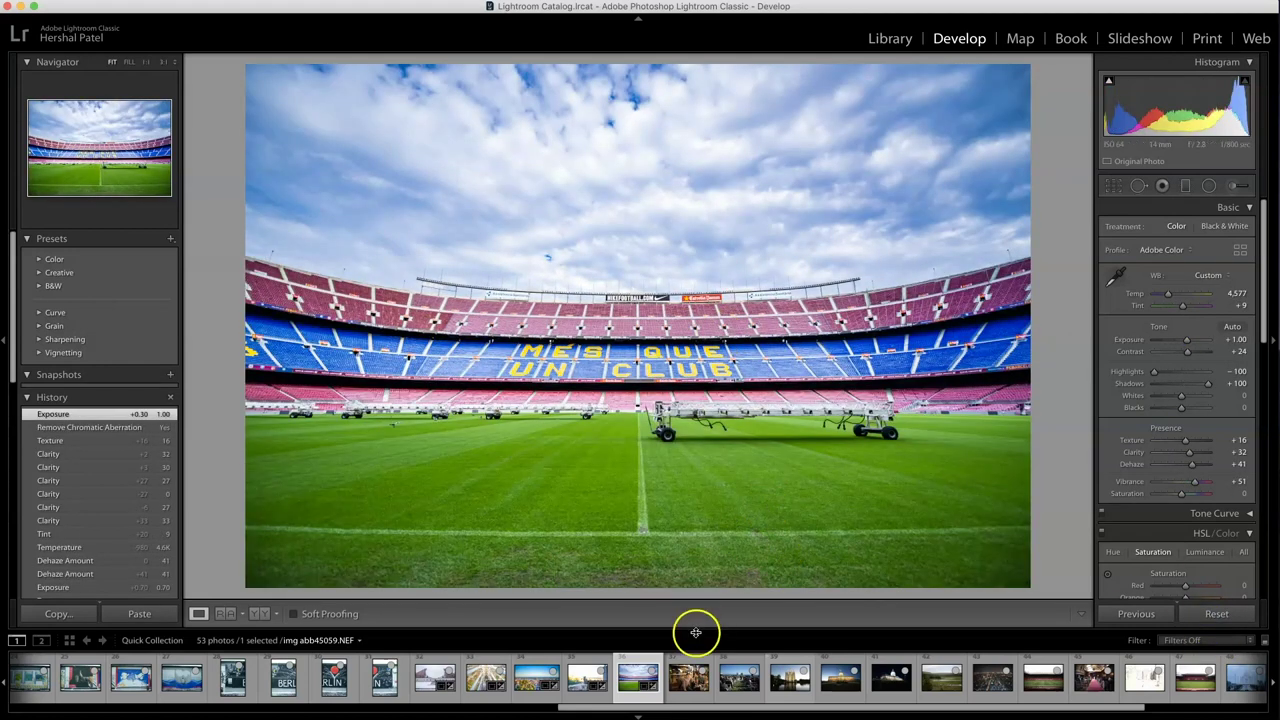
Open the night photo of the three seated friends and cool its white balance to Temp 2,515.
{"action": "left_click", "coordinate": [686, 680]}
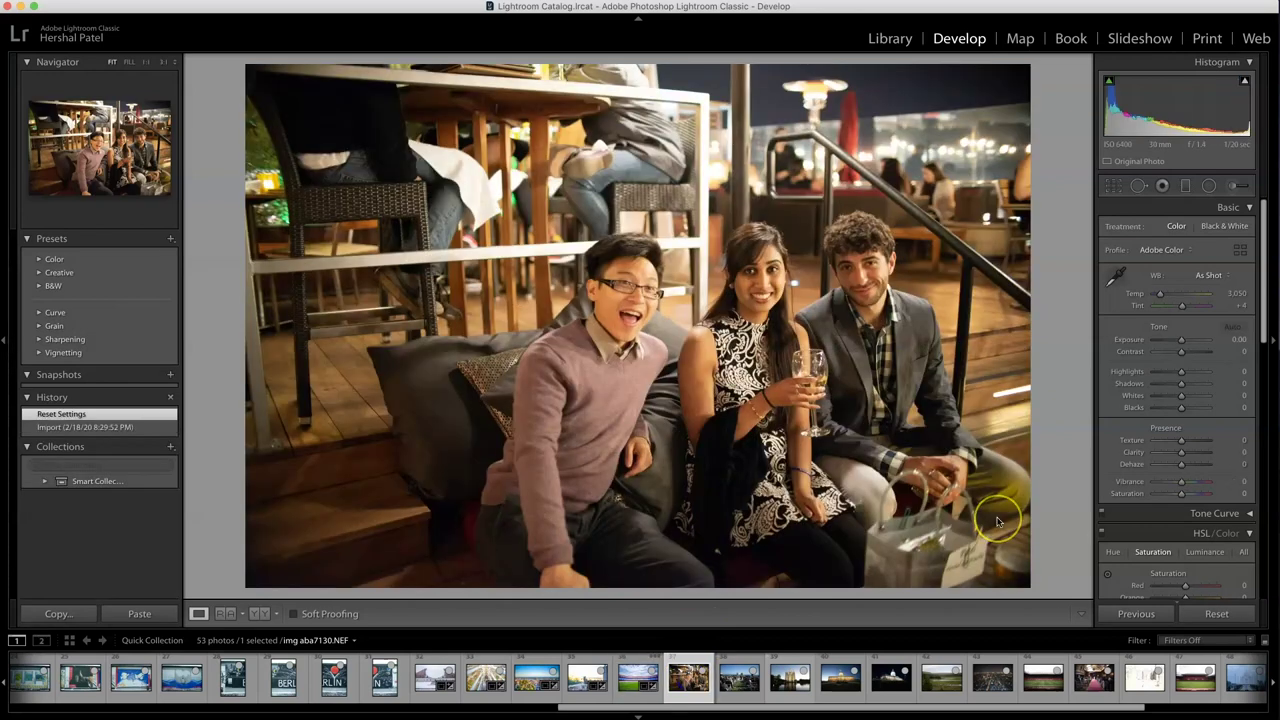
{"action": "left_click", "coordinate": [1113, 187]}
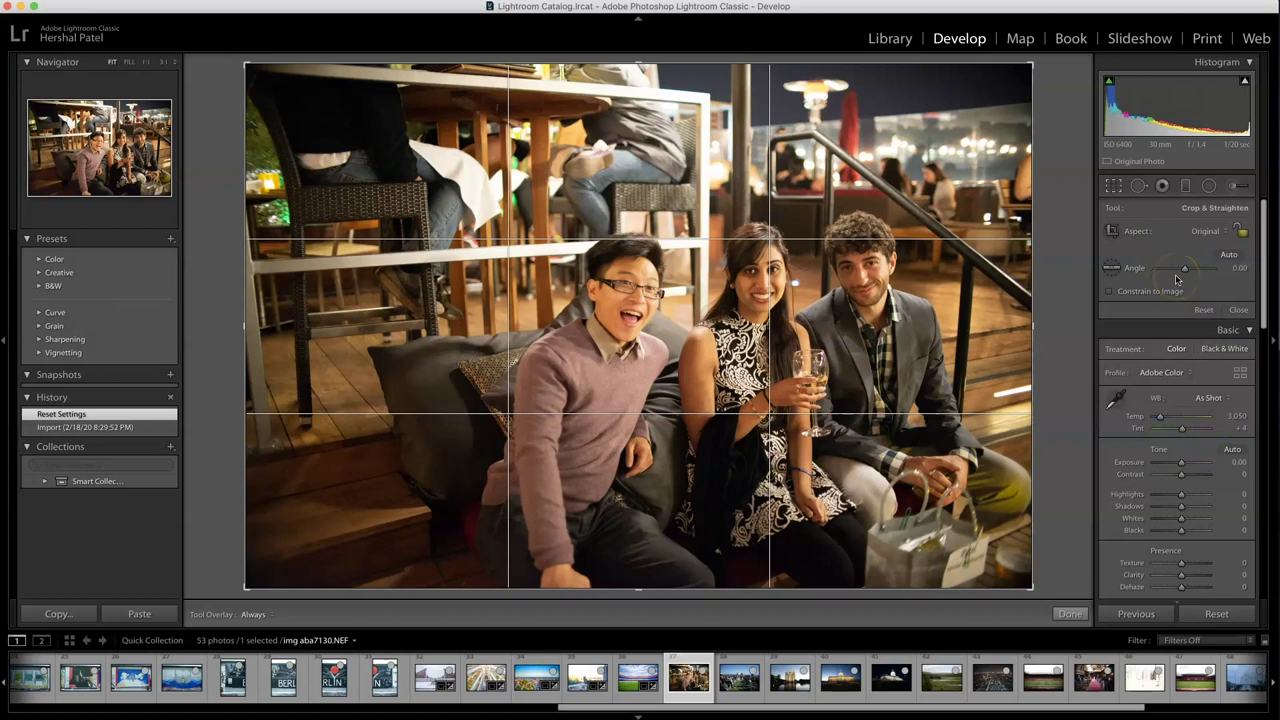
{"action": "left_click", "coordinate": [1113, 187]}
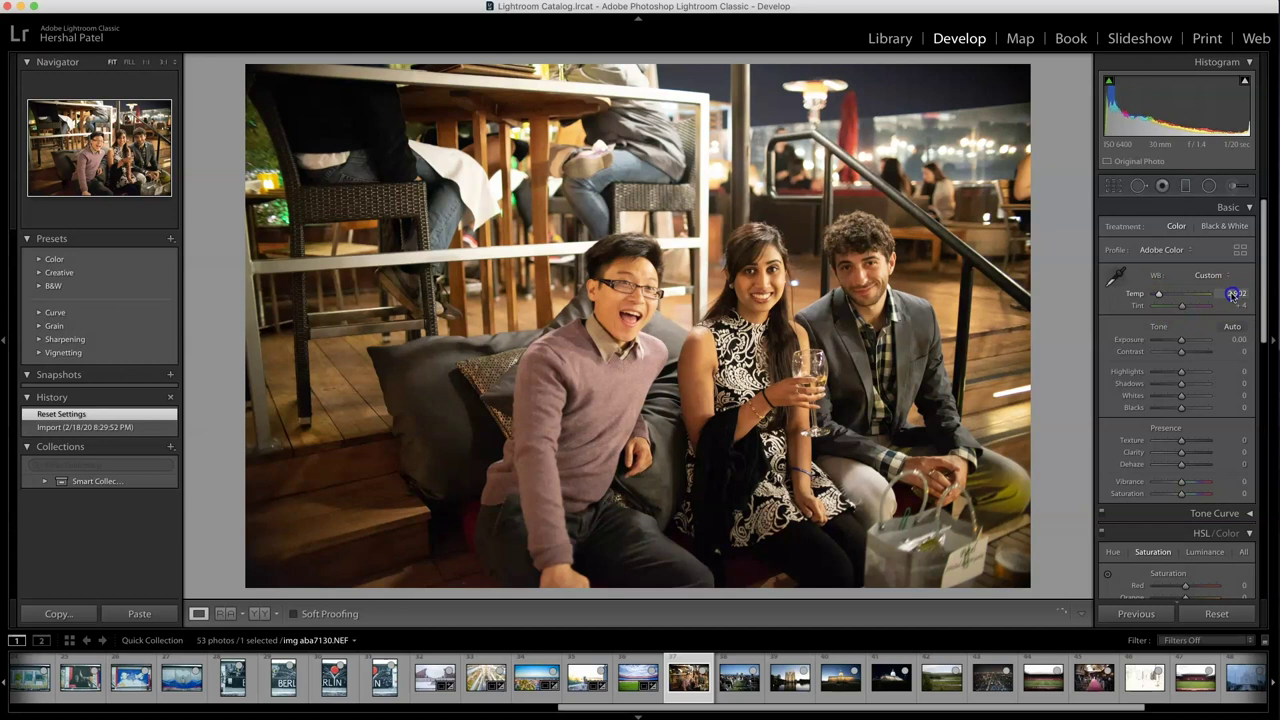
{"action": "left_click_drag", "start_coordinate": [1228, 295], "coordinate": [1226, 295]}
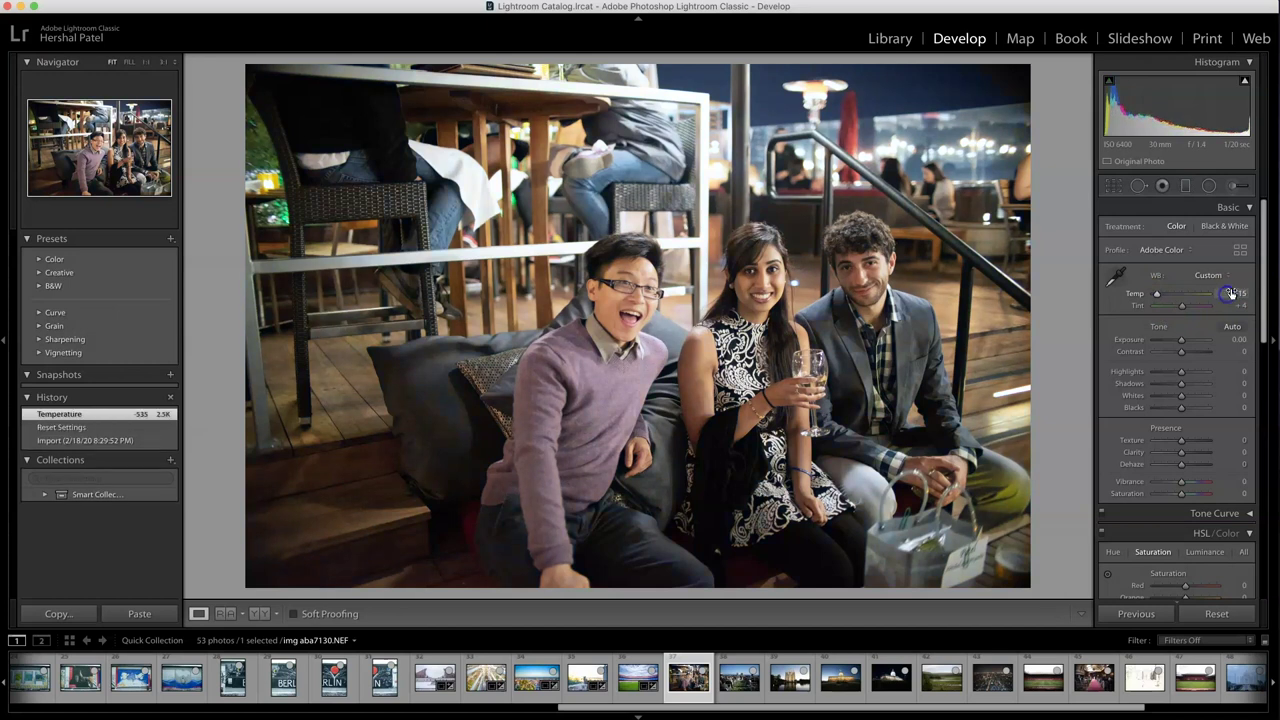
Set the group photo's Vibrance to +54, Shadows to +37 and Contrast to +30.
{"action": "left_click_drag", "start_coordinate": [1181, 482], "coordinate": [1198, 485]}
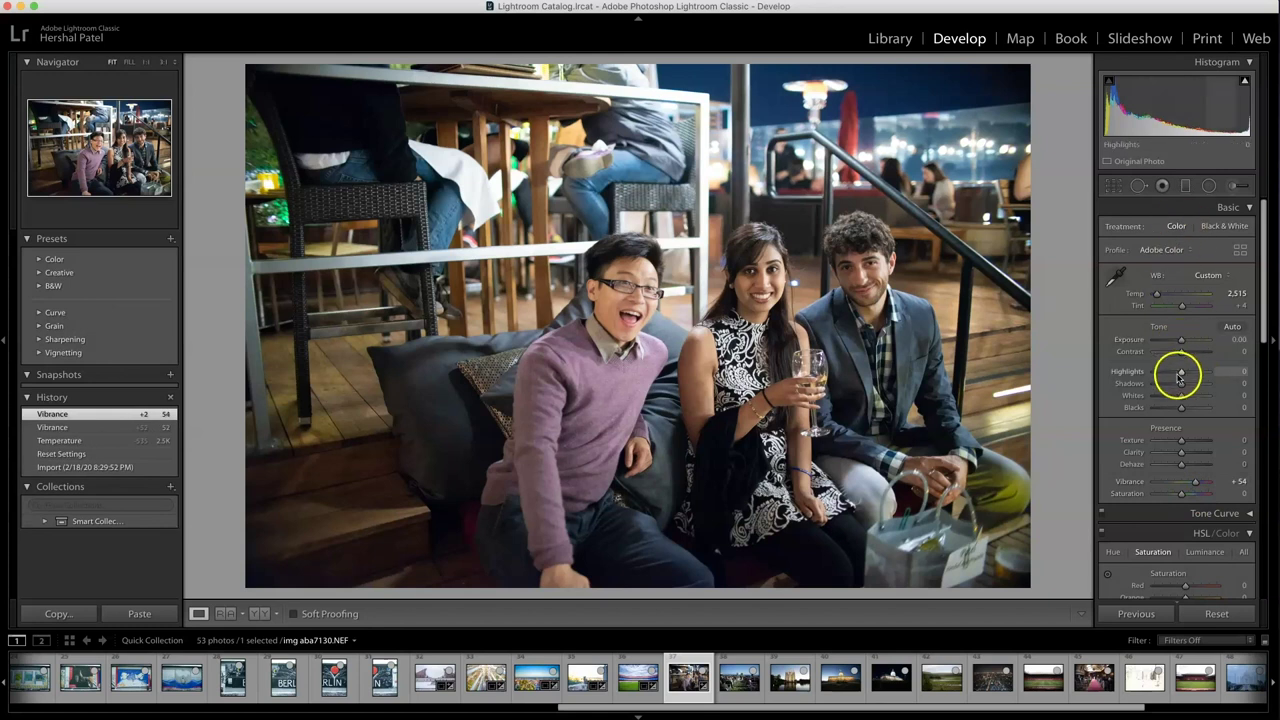
{"action": "left_click_drag", "start_coordinate": [1181, 387], "coordinate": [1189, 353]}
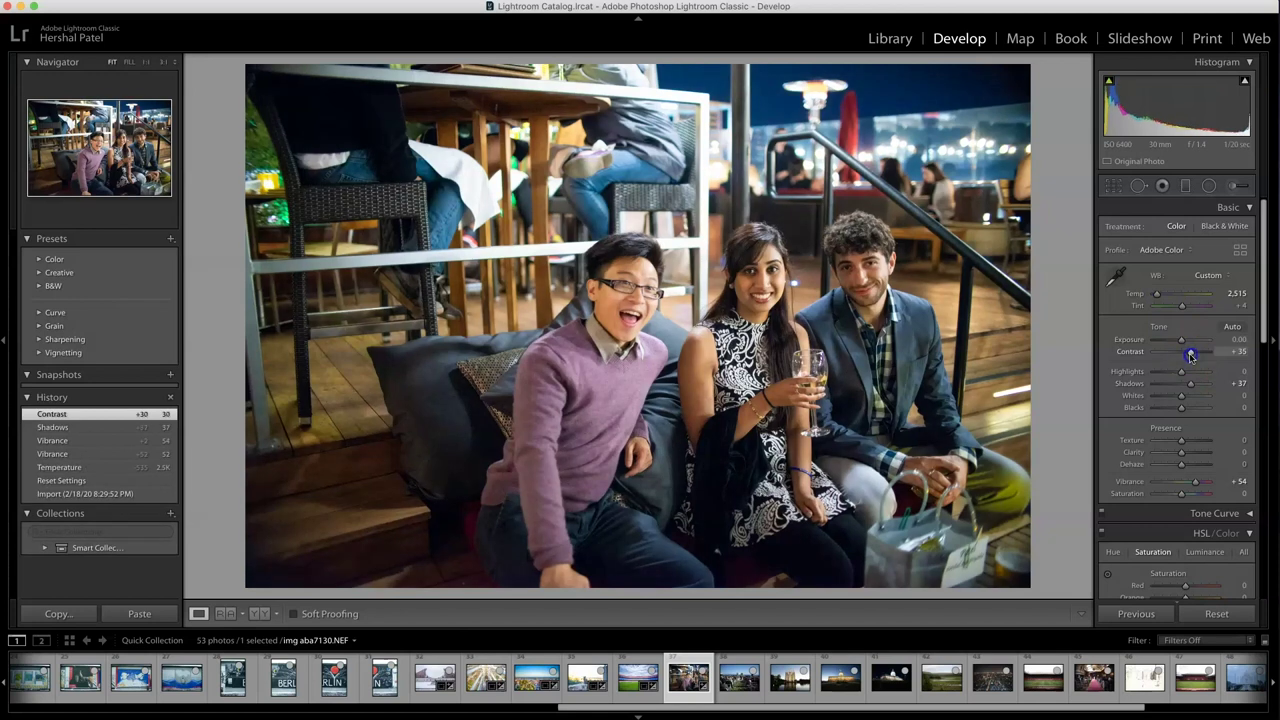
{"action": "left_click", "coordinate": [1190, 355]}
Remove chromatic aberration from the group photo with the profile lens corrections.
{"action": "scroll", "coordinate": [1118, 455], "scroll_direction": "down", "scroll_amount": 2}
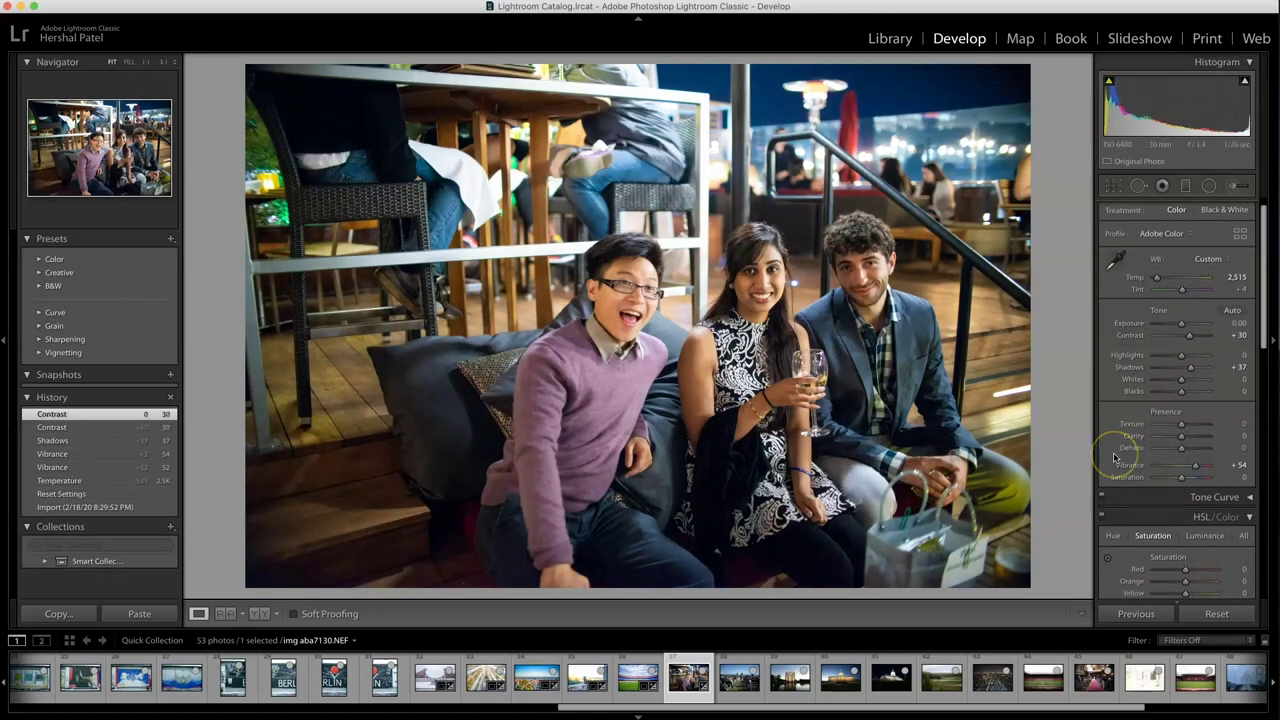
{"action": "scroll", "coordinate": [1110, 457], "scroll_direction": "down", "scroll_amount": 10}
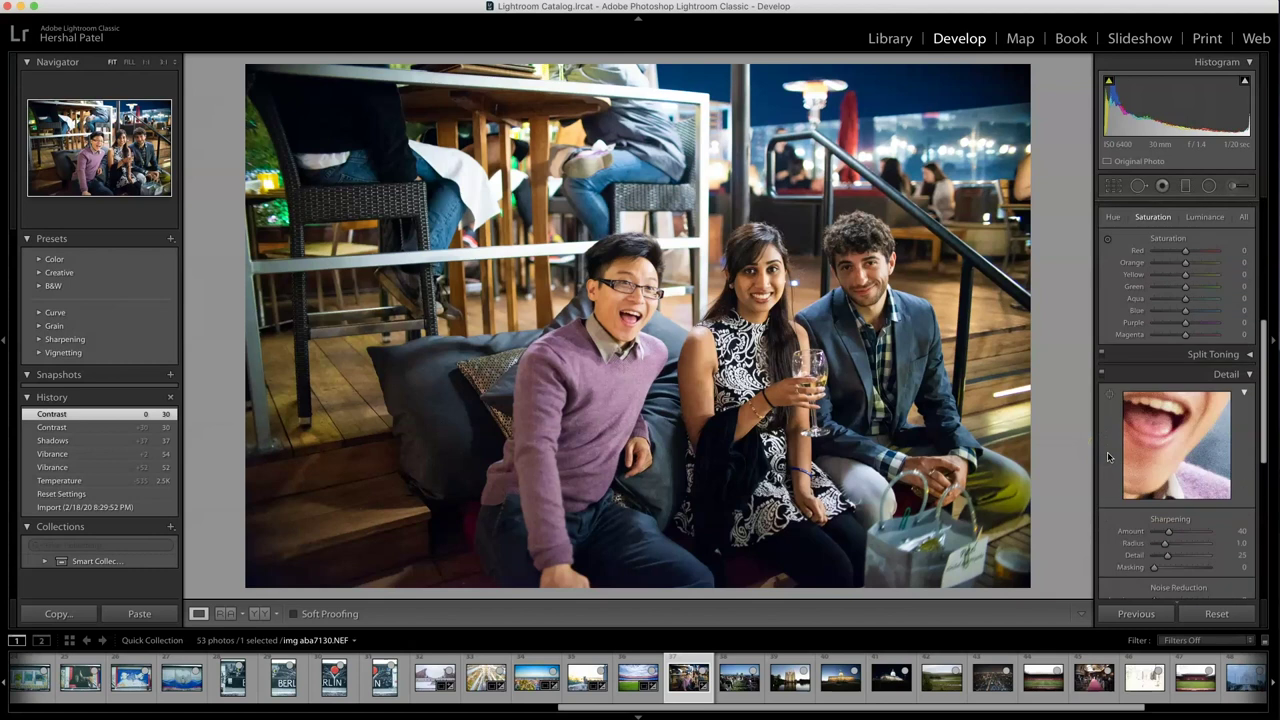
{"action": "scroll", "coordinate": [1107, 457], "scroll_direction": "down", "scroll_amount": 10}
{"action": "left_click", "coordinate": [1108, 436]}
{"action": "left_click", "coordinate": [1112, 422]}
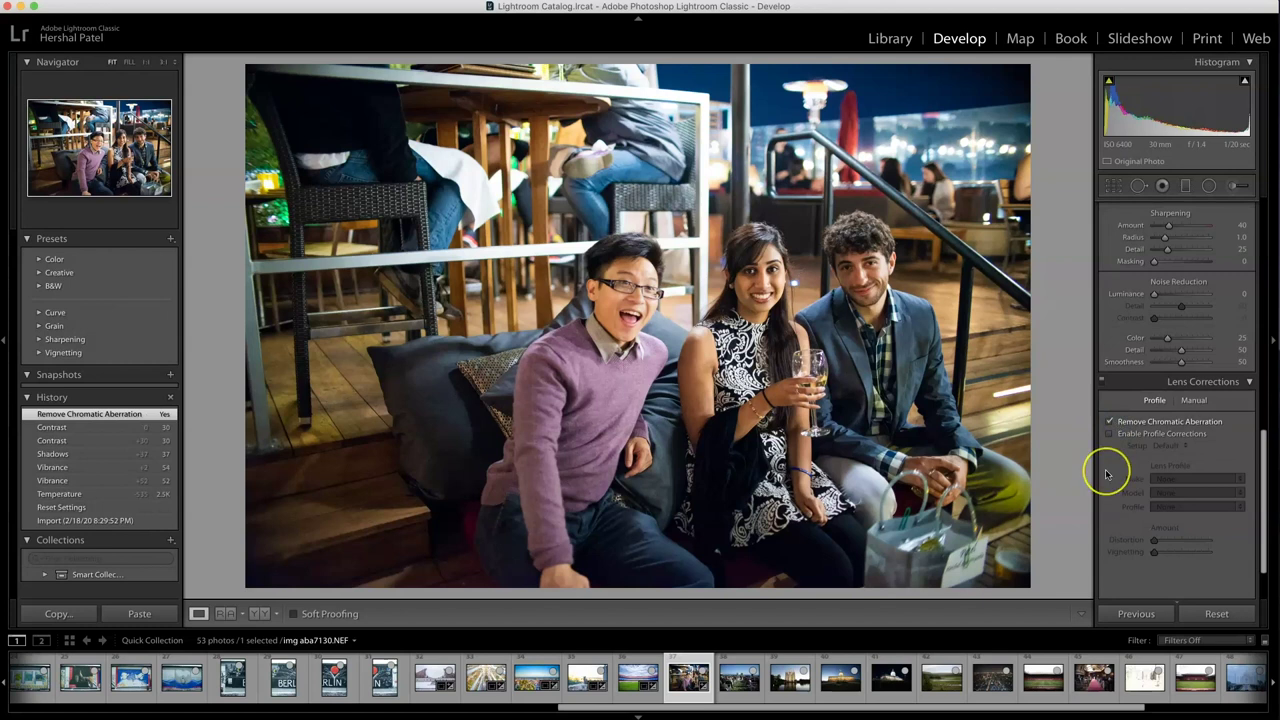
Set the group photo's Luminance noise reduction to 39, comparing the grain on the chairs and railing with a value of 0.
{"action": "scroll", "coordinate": [1107, 474], "scroll_direction": "down", "scroll_amount": 2}
{"action": "scroll", "coordinate": [1106, 464], "scroll_direction": "up", "scroll_amount": 6}
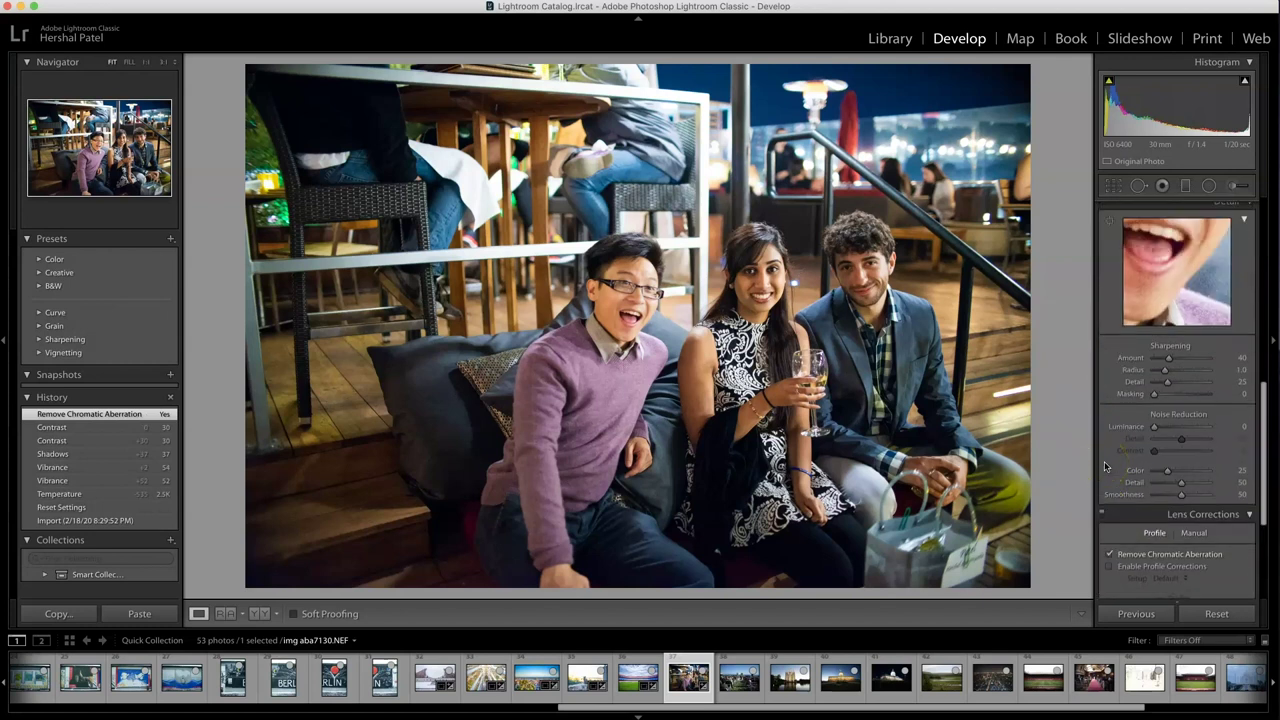
{"action": "left_click_drag", "start_coordinate": [1174, 429], "coordinate": [1172, 429]}
{"action": "left_click", "coordinate": [315, 345]}
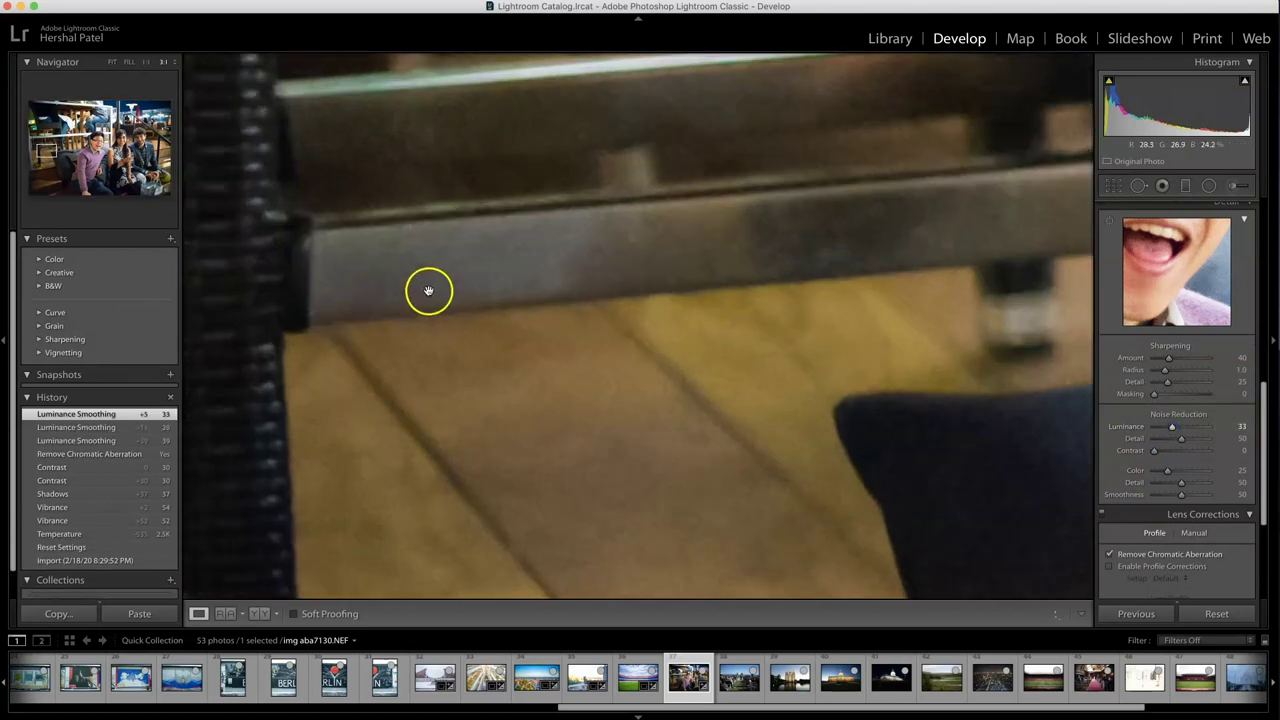
{"action": "left_click_drag", "start_coordinate": [429, 290], "coordinate": [553, 594]}
{"action": "left_click_drag", "start_coordinate": [1171, 429], "coordinate": [912, 427]}
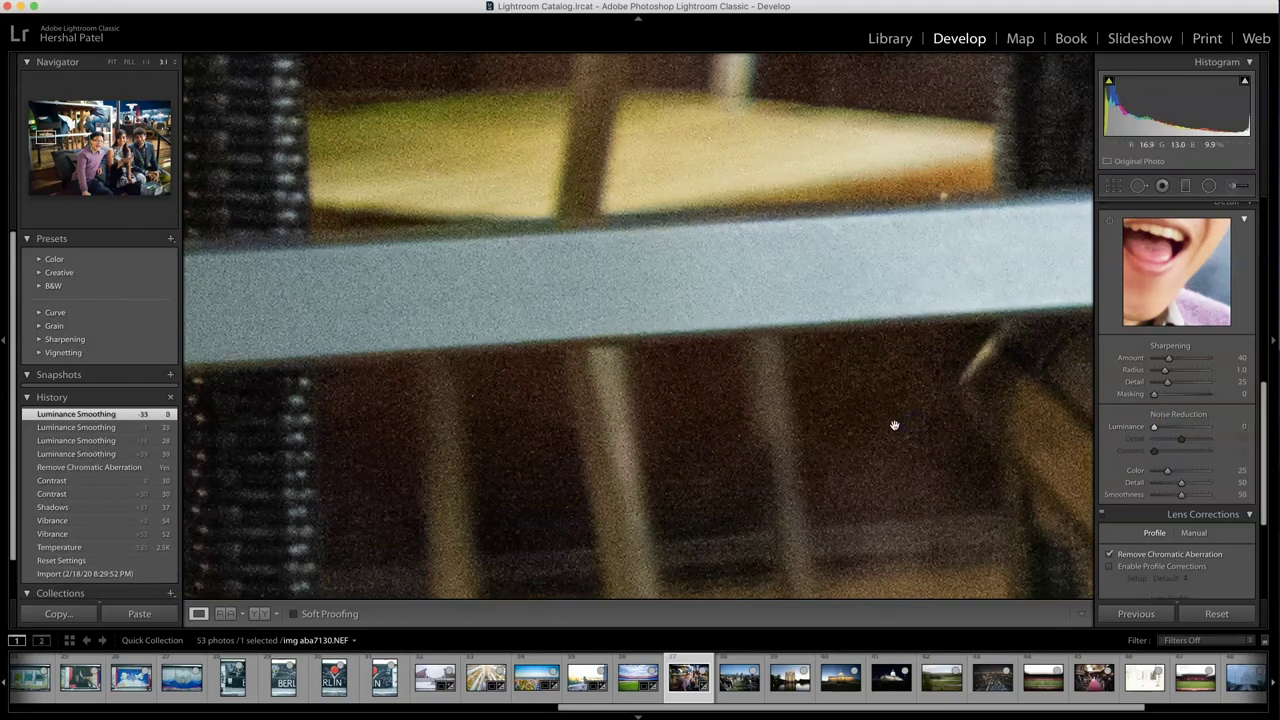
{"action": "left_click", "coordinate": [1176, 428]}
{"action": "left_click", "coordinate": [918, 464]}
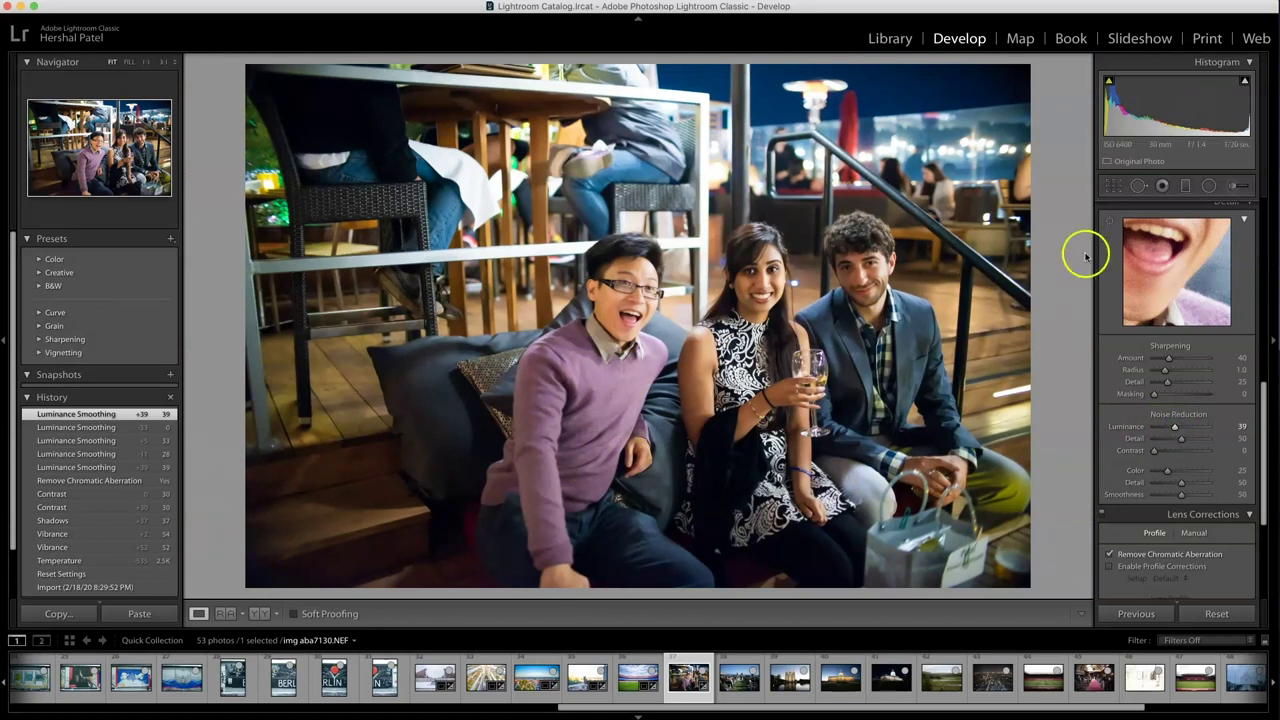
Raise the group photo's Exposure to +0.85 and its Contrast to +35.
{"action": "scroll", "coordinate": [1116, 303], "scroll_direction": "up", "scroll_amount": 10}
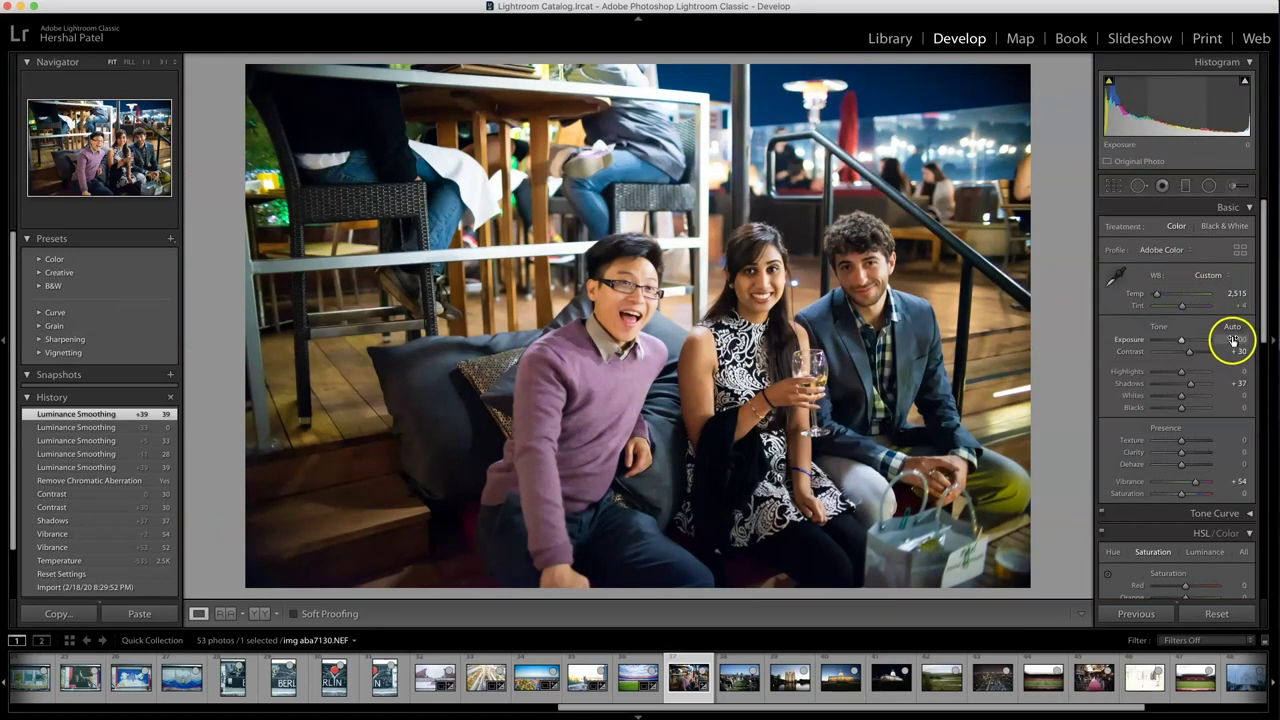
{"action": "left_click_drag", "start_coordinate": [1232, 338], "coordinate": [1191, 356]}
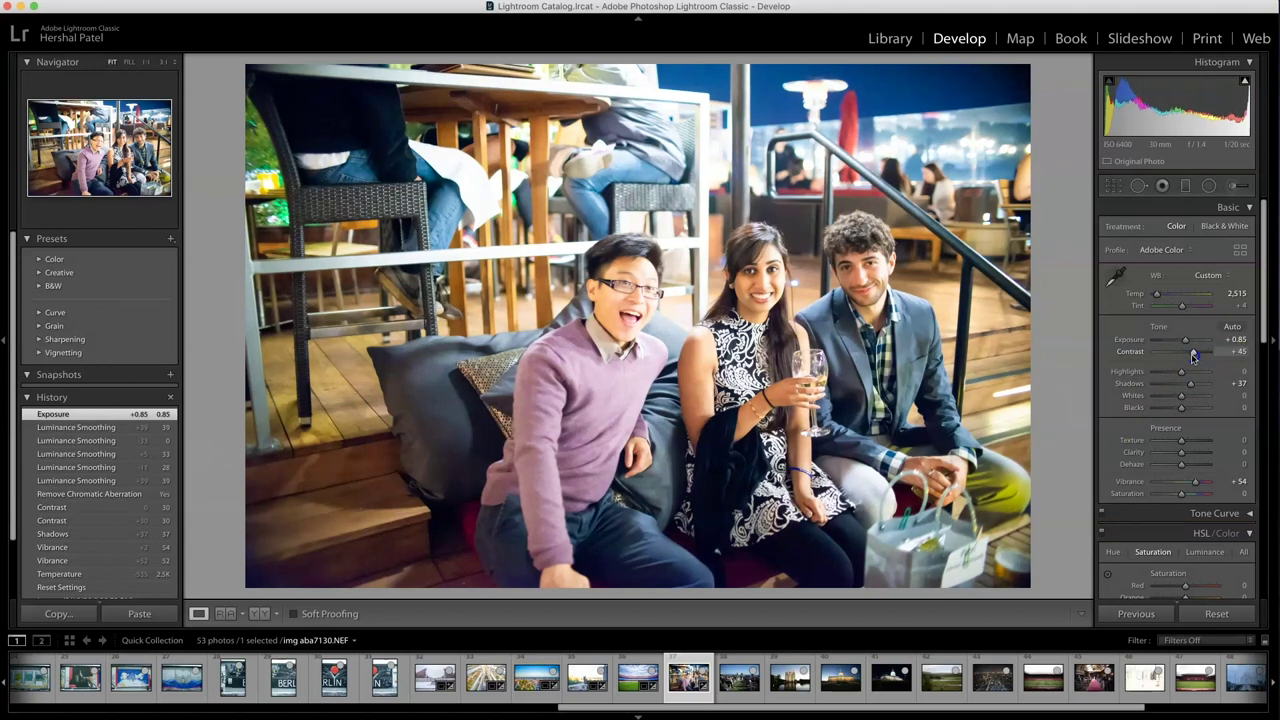
{"action": "left_click_drag", "start_coordinate": [1191, 357], "coordinate": [1190, 357]}
Set the group photo's Dehaze to +13 and Clarity to +5, and compare with the original by resetting and undoing the reset.
{"action": "left_click_drag", "start_coordinate": [1181, 464], "coordinate": [1190, 467]}
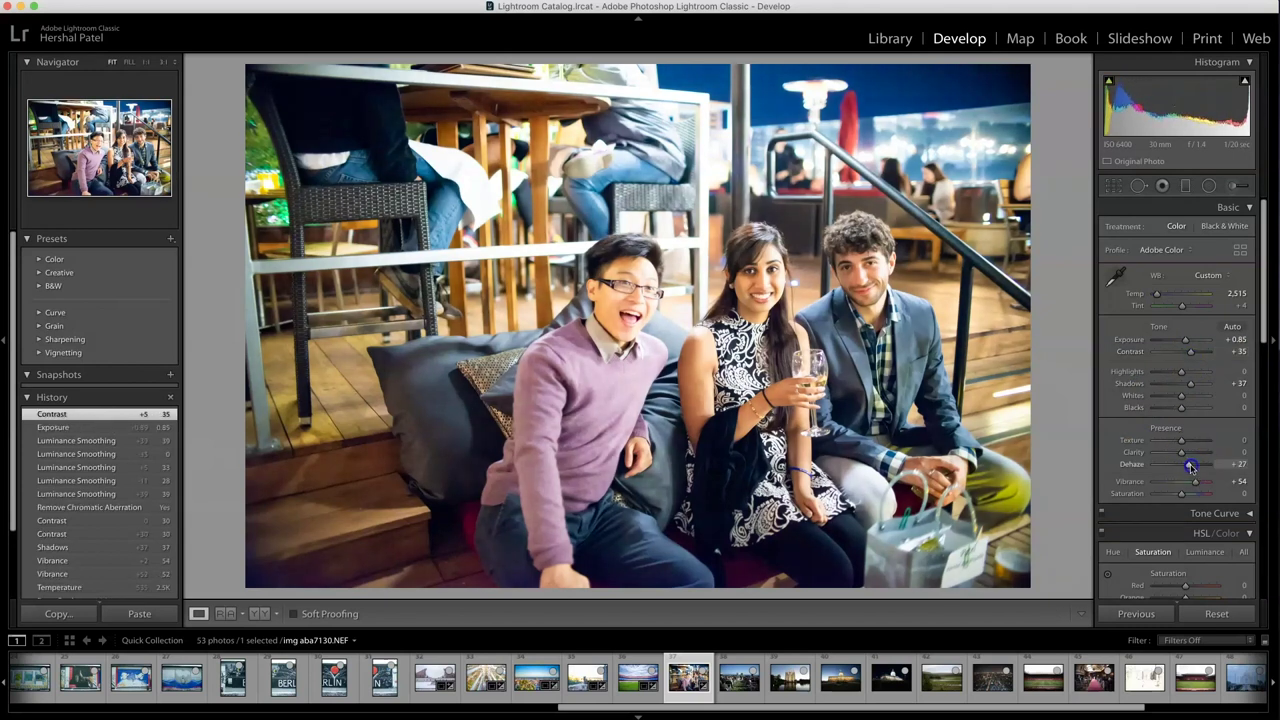
{"action": "left_click_drag", "start_coordinate": [1191, 467], "coordinate": [1186, 456]}
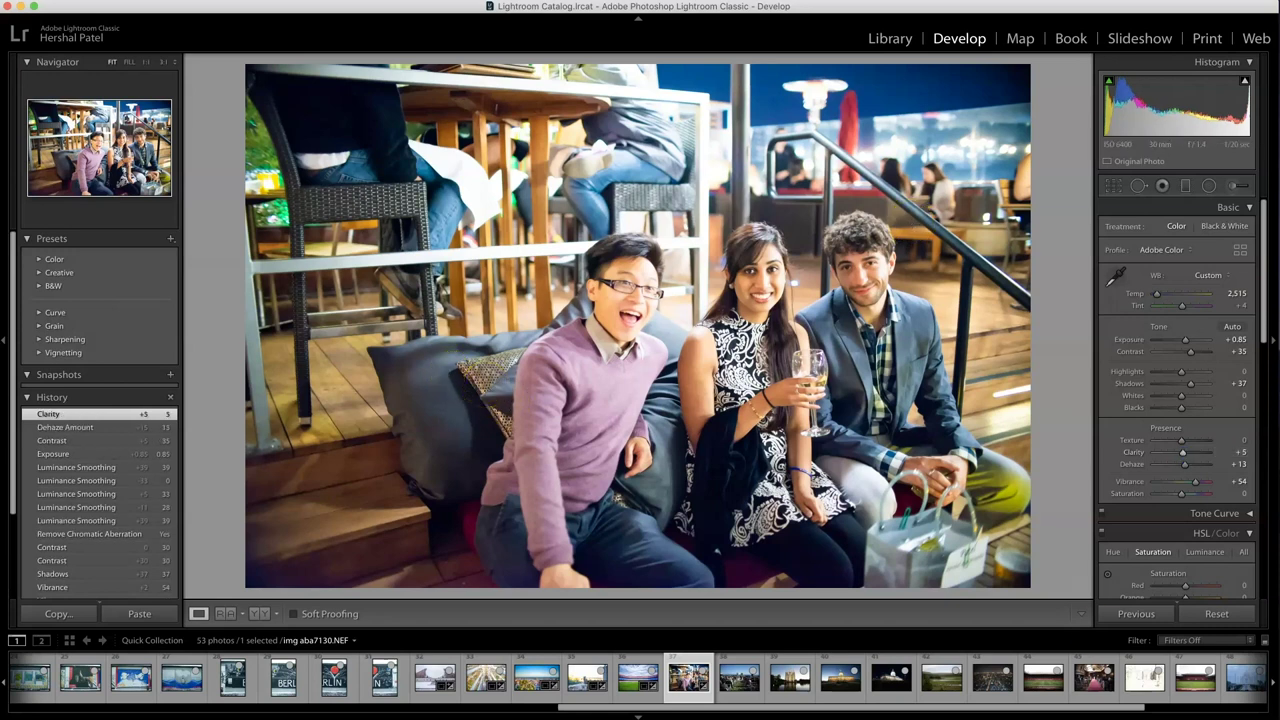
{"action": "left_click", "coordinate": [1232, 611]}
{"action": "key", "text": "super+z"}
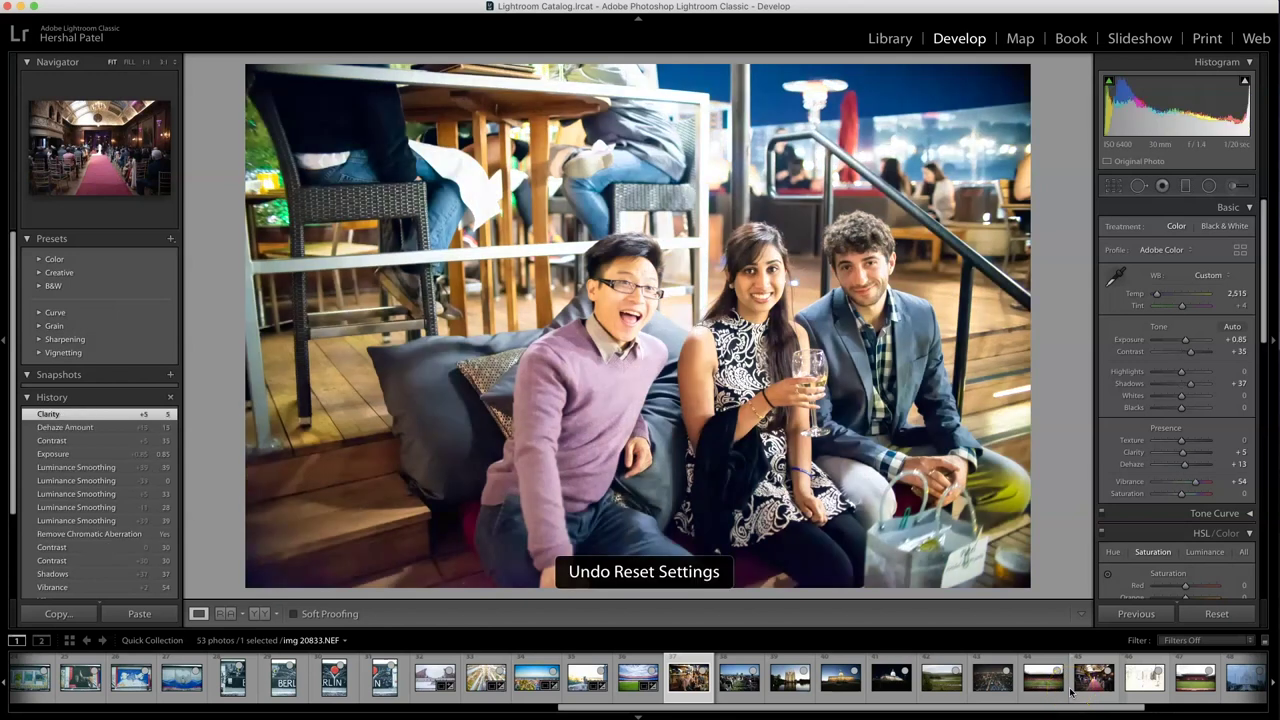
Go through the Library to the photo following the group shot, the seaside wedding ceremony, and open it in Develop.
{"action": "left_click", "coordinate": [880, 40]}
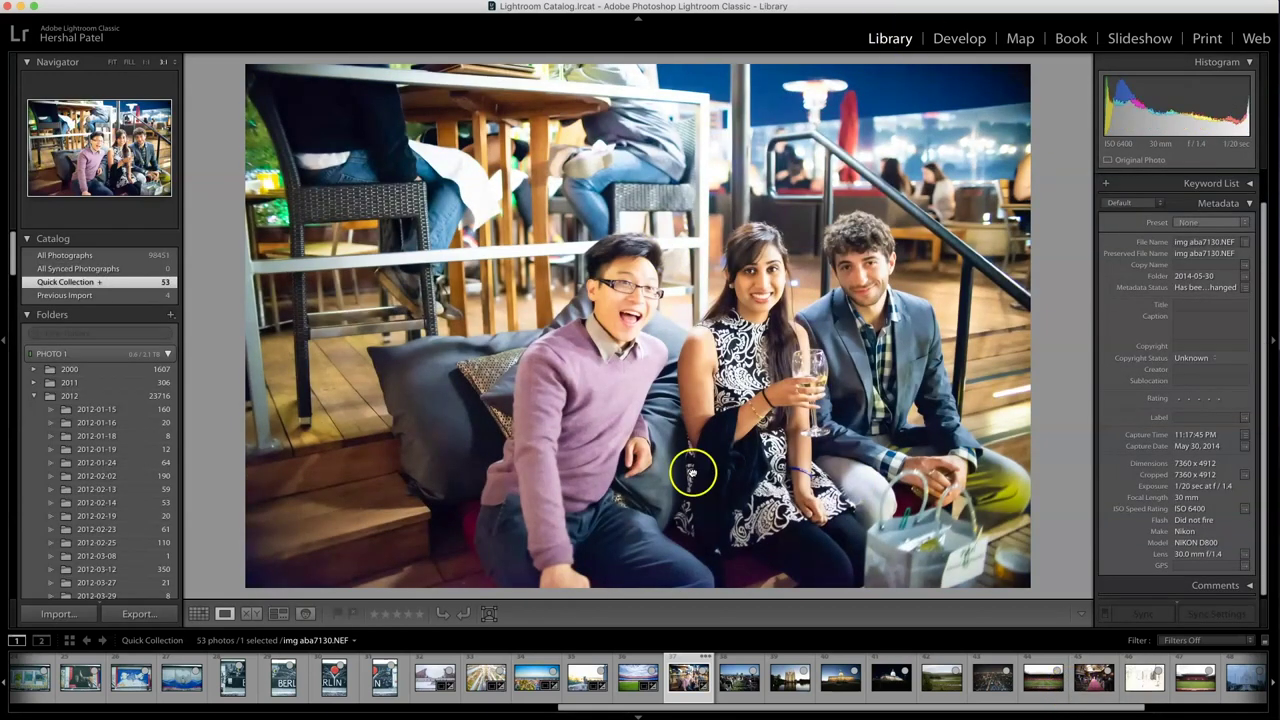
{"action": "key", "text": "g"}
{"action": "left_click", "coordinate": [791, 330]}
{"action": "key", "text": "e"}
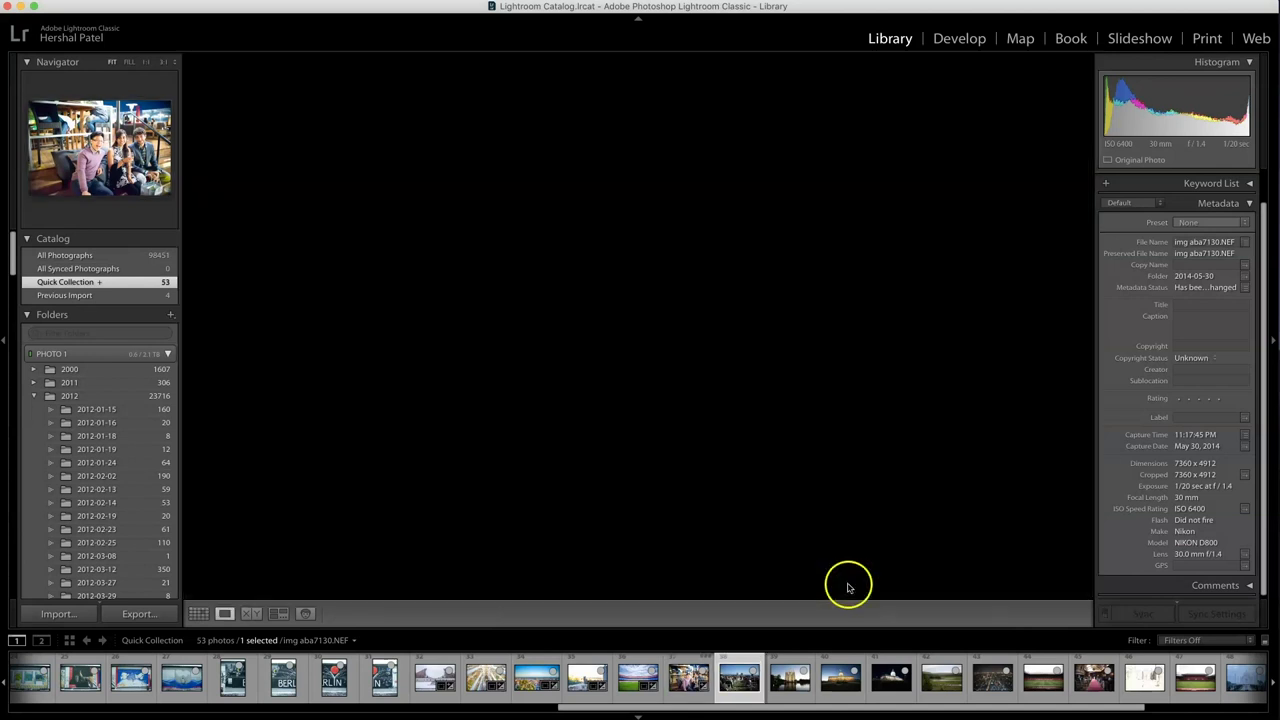
{"action": "left_click", "coordinate": [940, 38]}
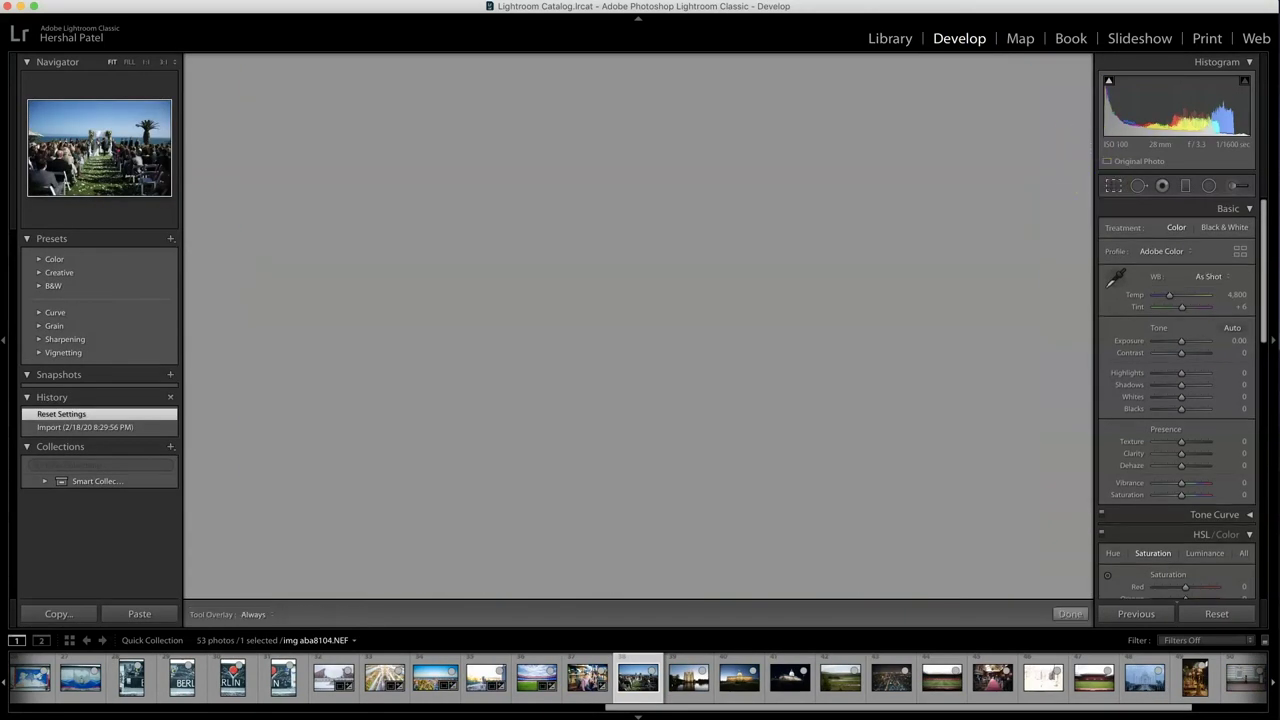
Straighten the wedding photo's horizon with a crop angle of -0.80 and apply the crop.
{"action": "key", "text": "r"}
{"action": "left_click", "coordinate": [1235, 267]}
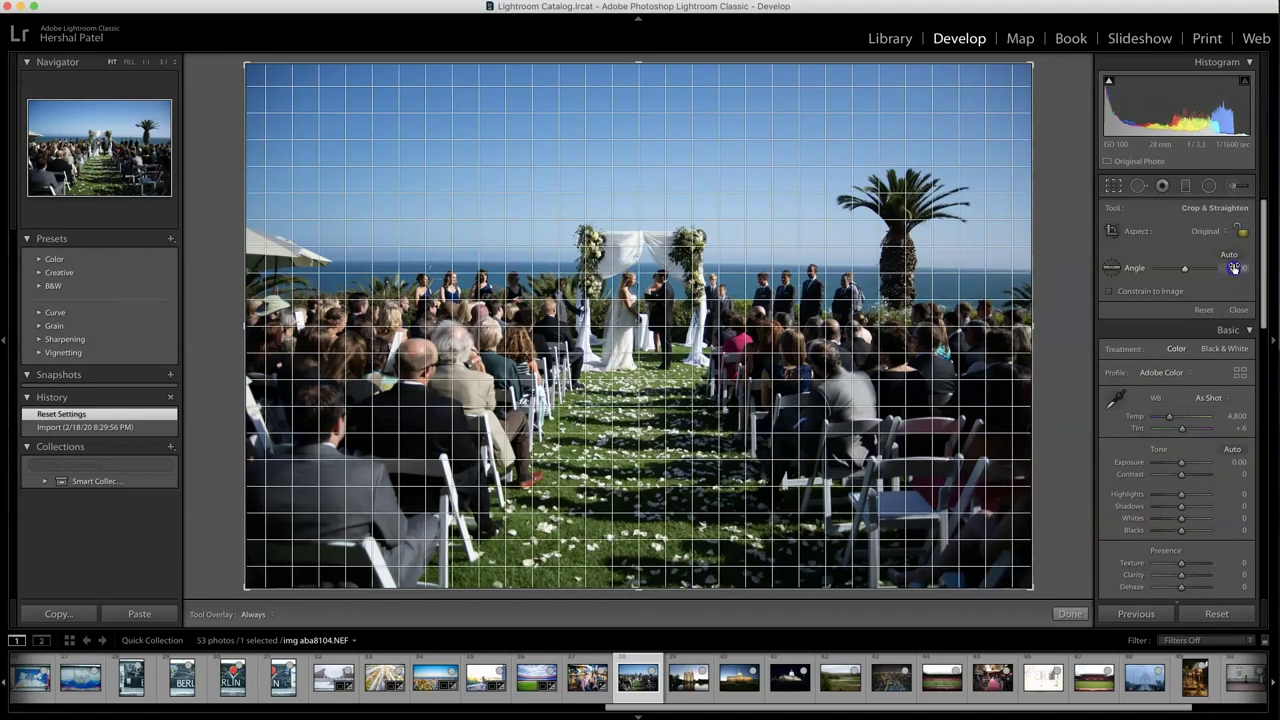
{"action": "type", "text": "0.65"}
{"action": "key", "text": "Return"}
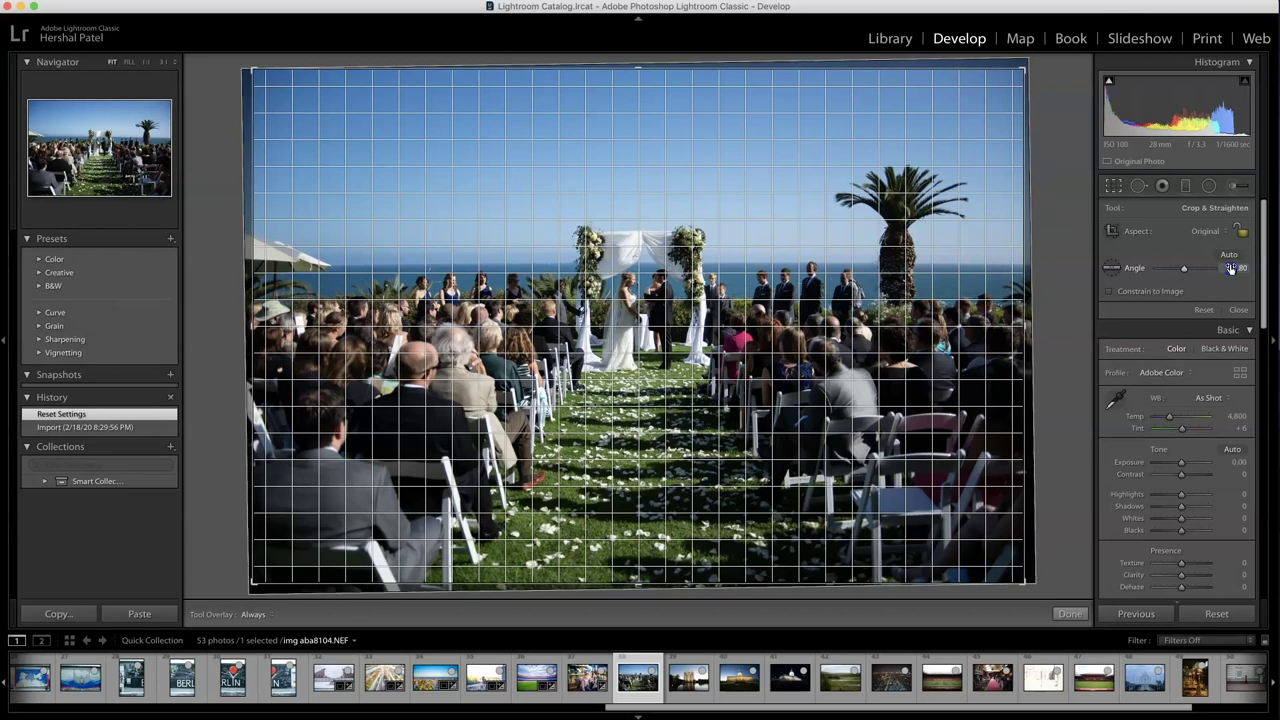
{"action": "left_click", "coordinate": [1063, 390]}
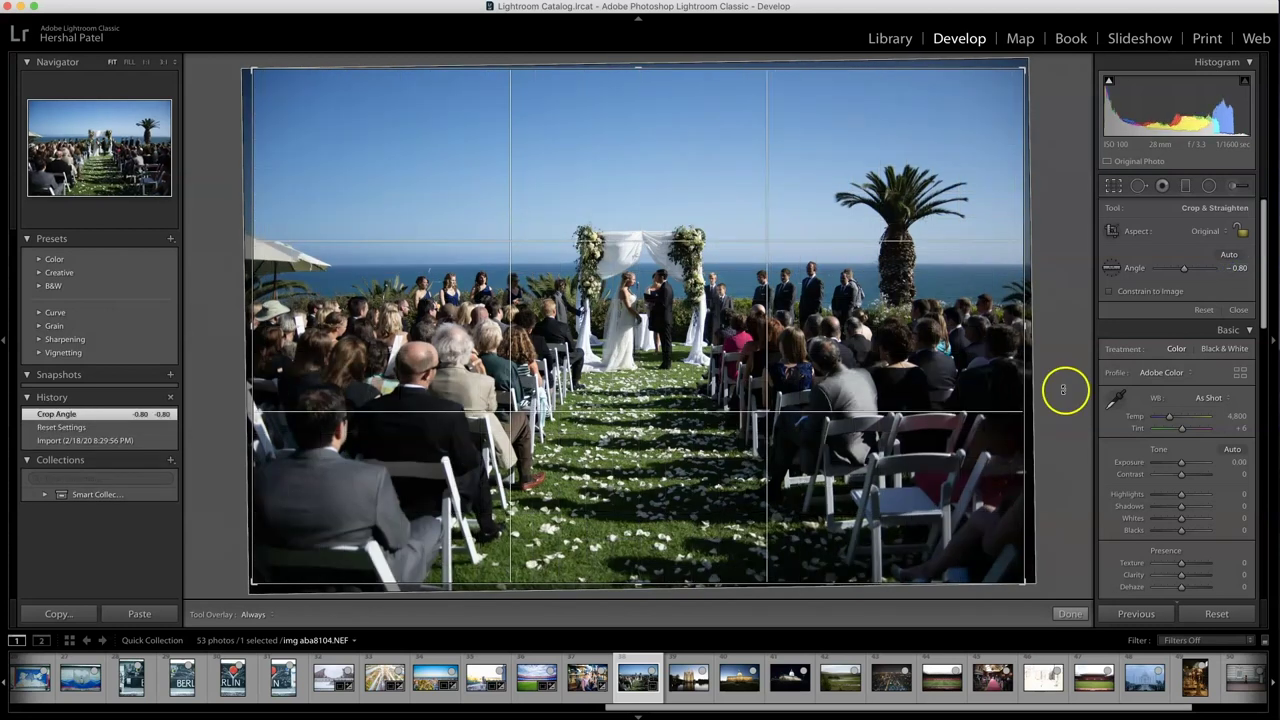
{"action": "left_click", "coordinate": [1070, 613]}
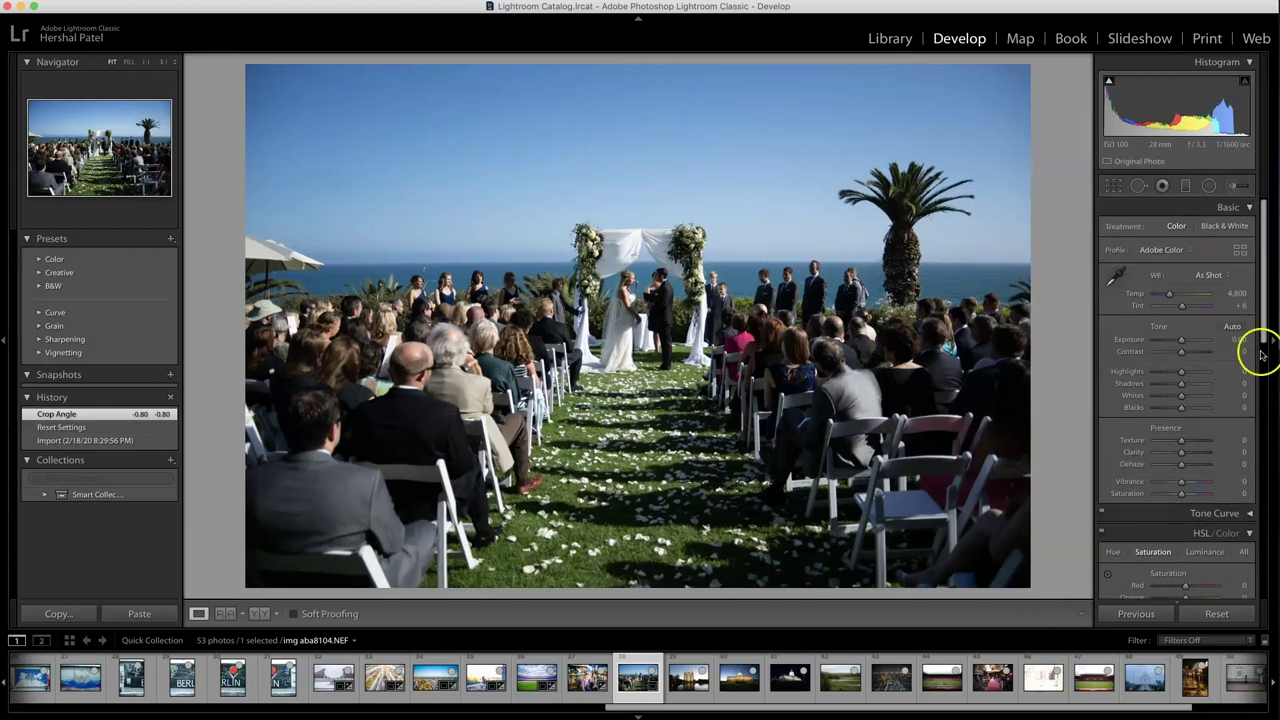
Set the wedding photo's Vibrance to +62, Contrast to +37, Highlights to -100 and Shadows to +100.
{"action": "left_click", "coordinate": [1199, 486]}
{"action": "left_click_drag", "start_coordinate": [1200, 351], "coordinate": [1207, 383]}
{"action": "left_click", "coordinate": [1183, 385]}
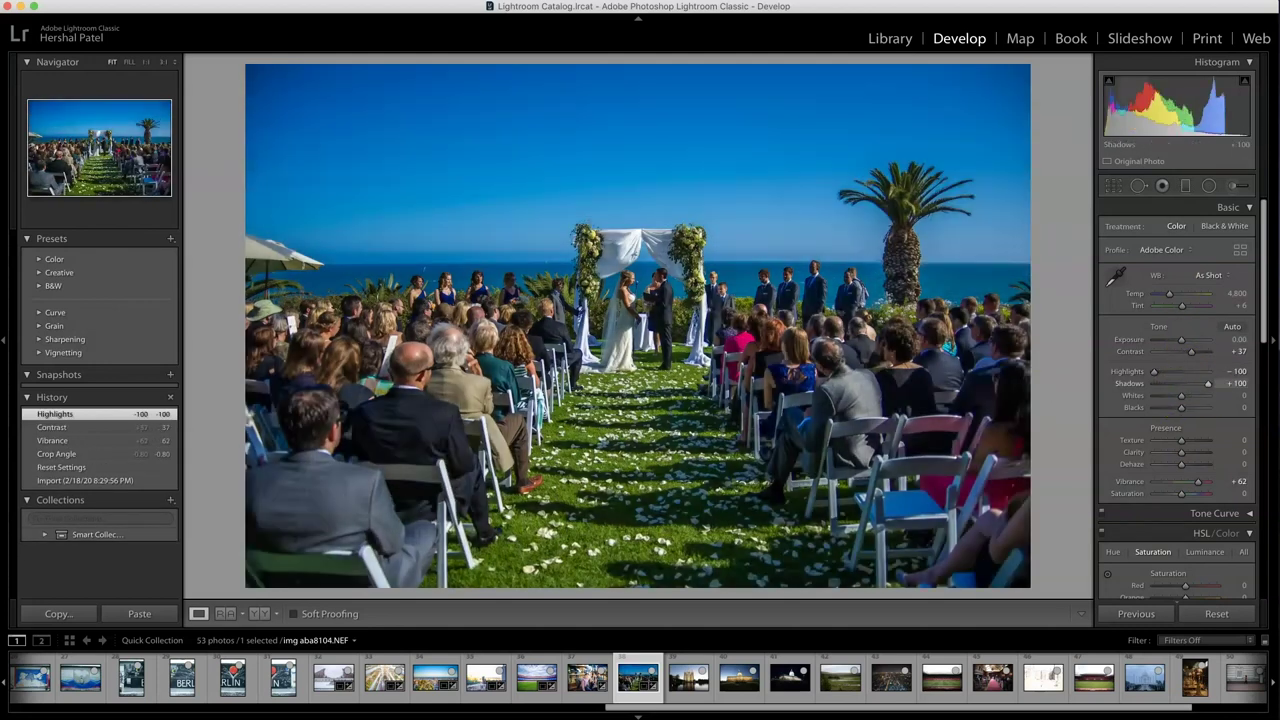
Warm the wedding photo's Temp to 5,418, raise its Exposure to +0.55, and inspect the couple up close.
{"action": "left_click_drag", "start_coordinate": [1169, 295], "coordinate": [1184, 342]}
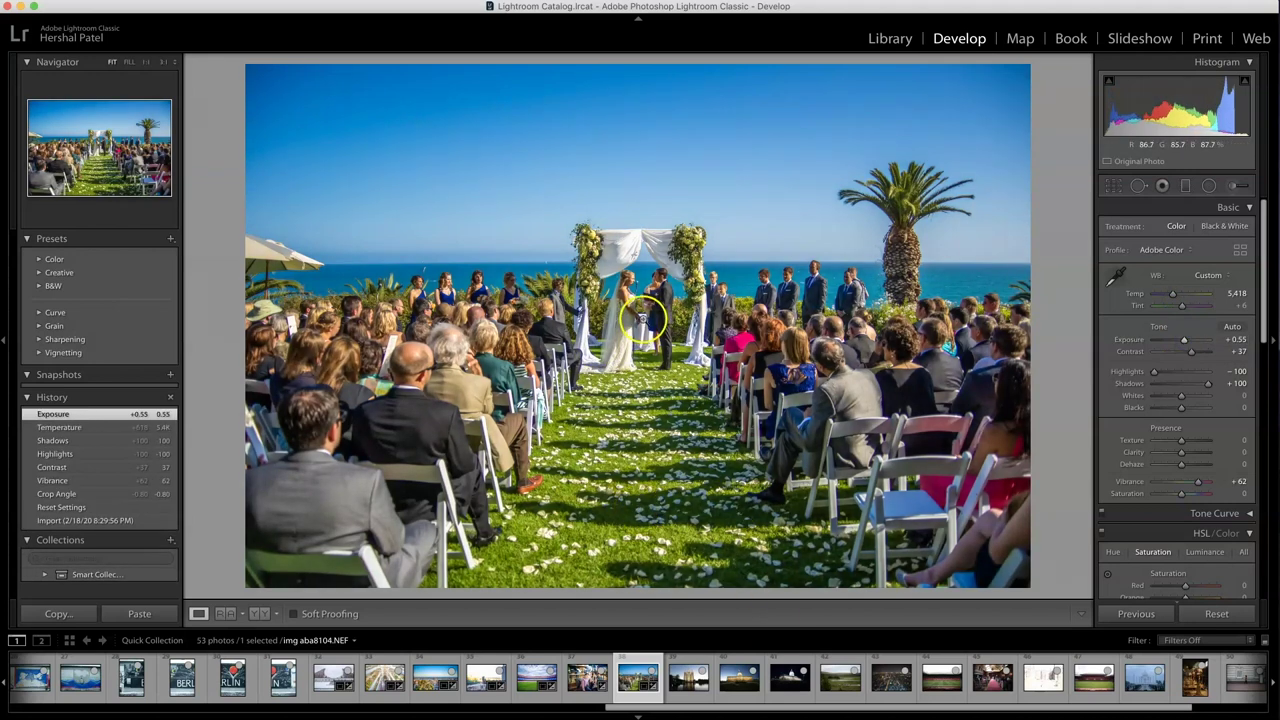
{"action": "left_click", "coordinate": [642, 318]}
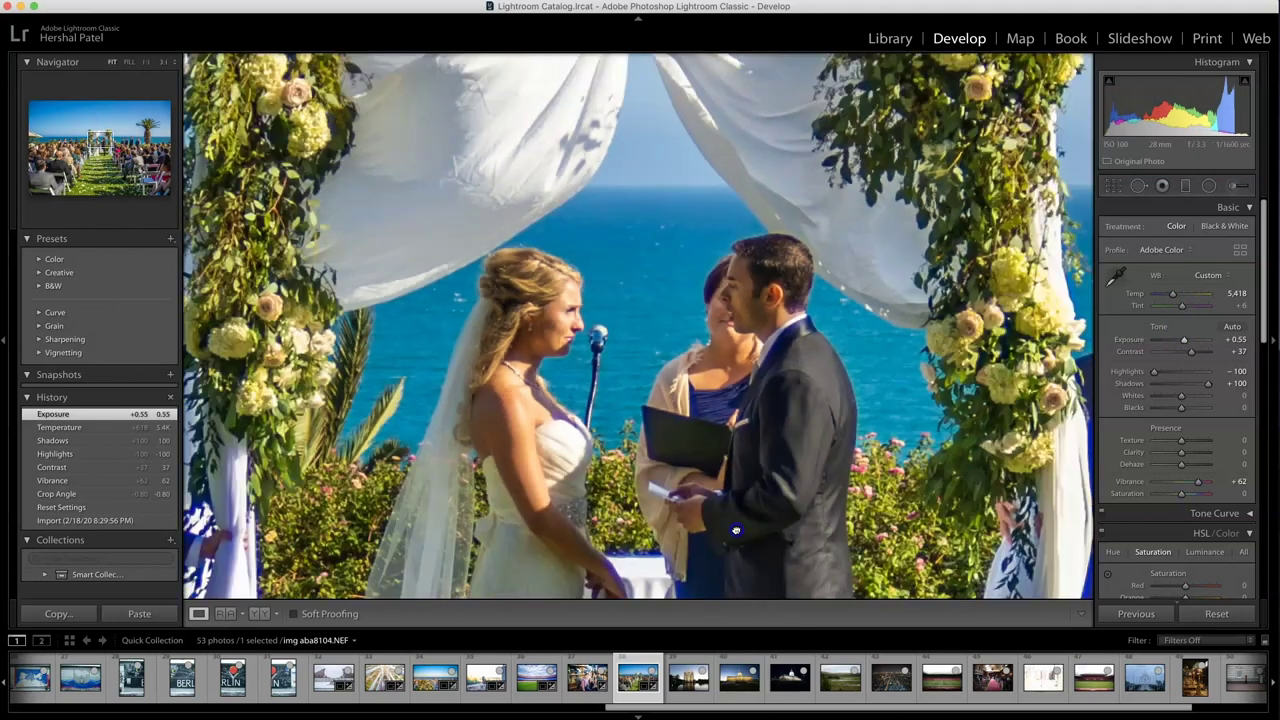
{"action": "left_click", "coordinate": [736, 530]}
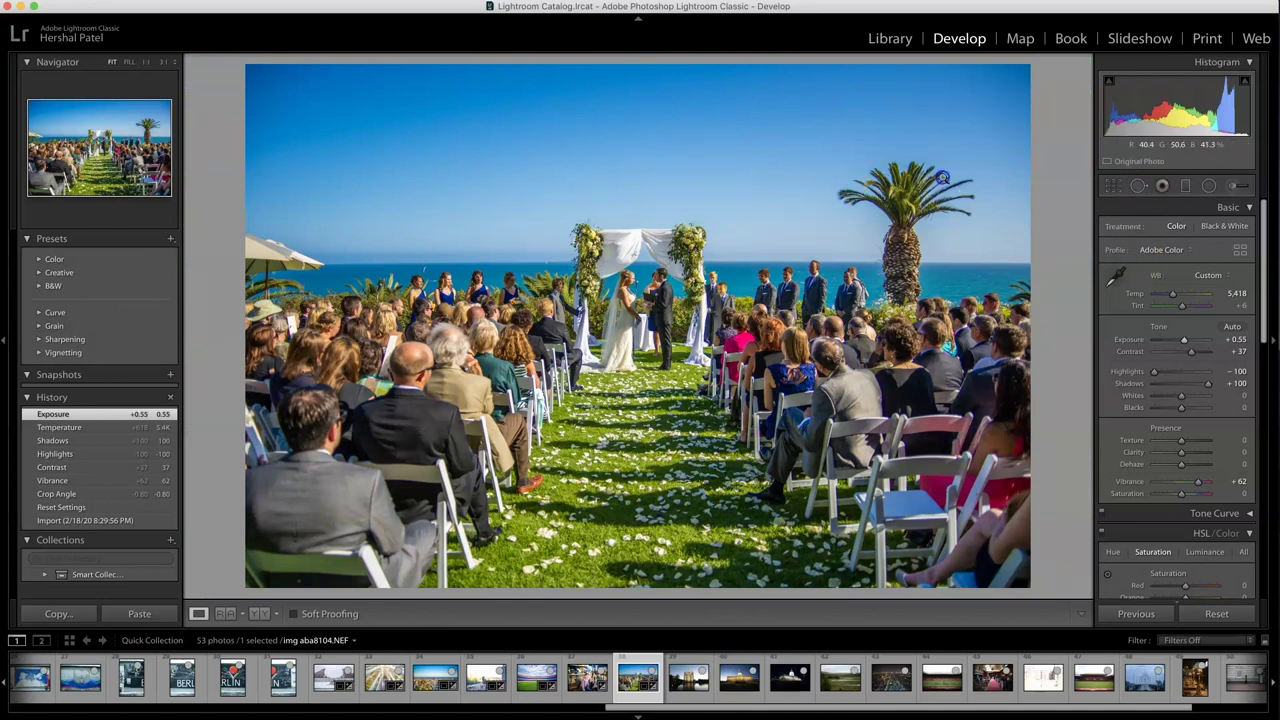
Remove the wedding photo's chromatic aberration and set the purple Defringe Amount to 7, judging the palm fronds up close.
{"action": "left_click", "coordinate": [885, 195]}
{"action": "scroll", "coordinate": [1142, 534], "scroll_direction": "down", "scroll_amount": 10}
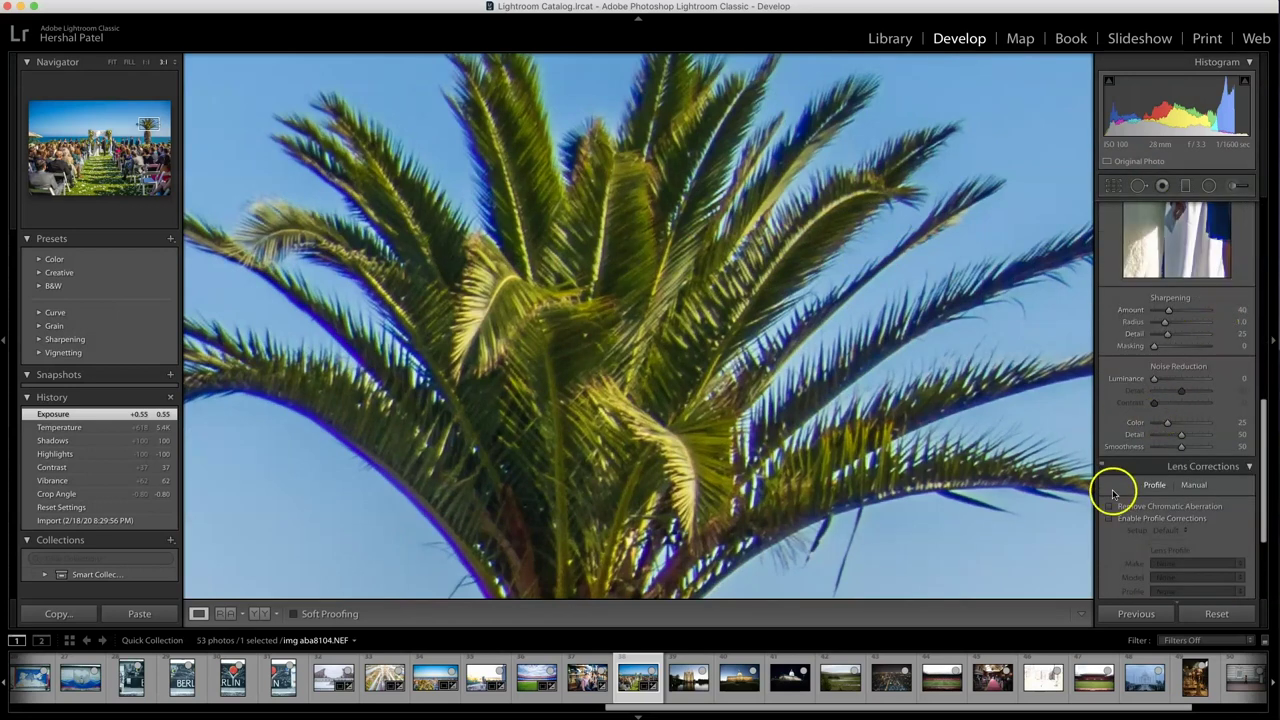
{"action": "scroll", "coordinate": [1130, 460], "scroll_direction": "down", "scroll_amount": 2}
{"action": "left_click", "coordinate": [1150, 393]}
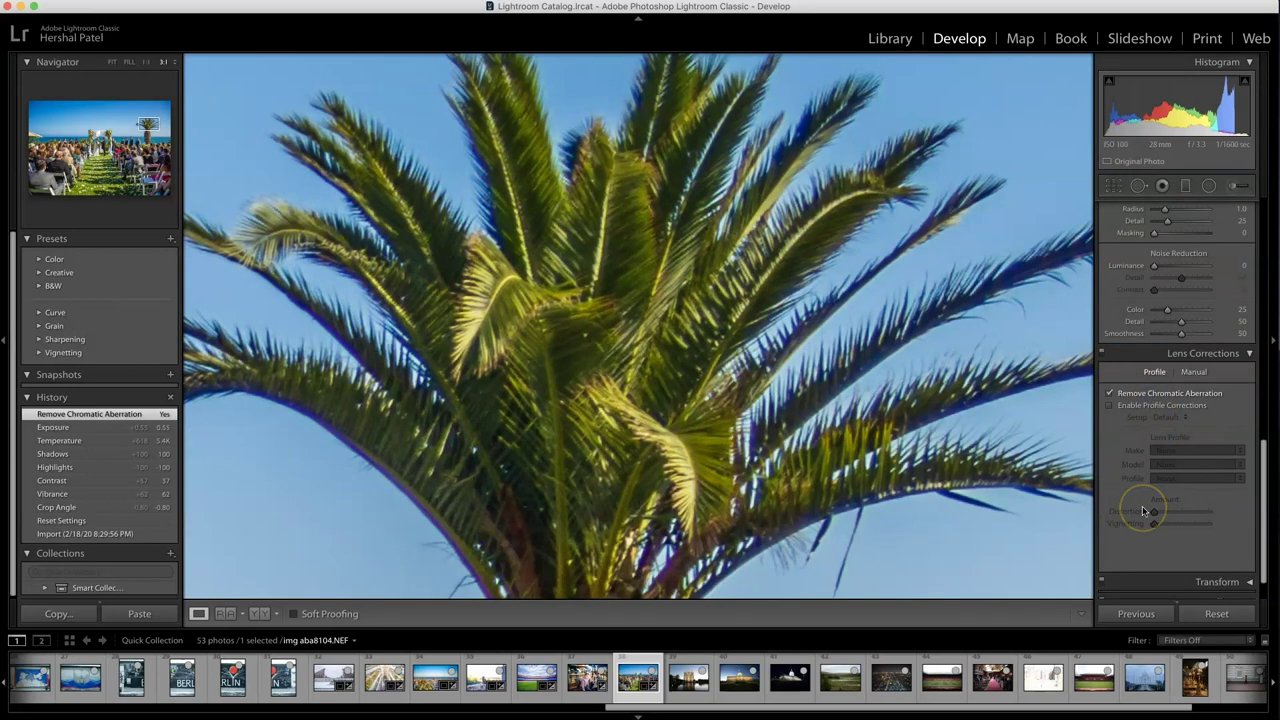
{"action": "left_click", "coordinate": [1185, 372]}
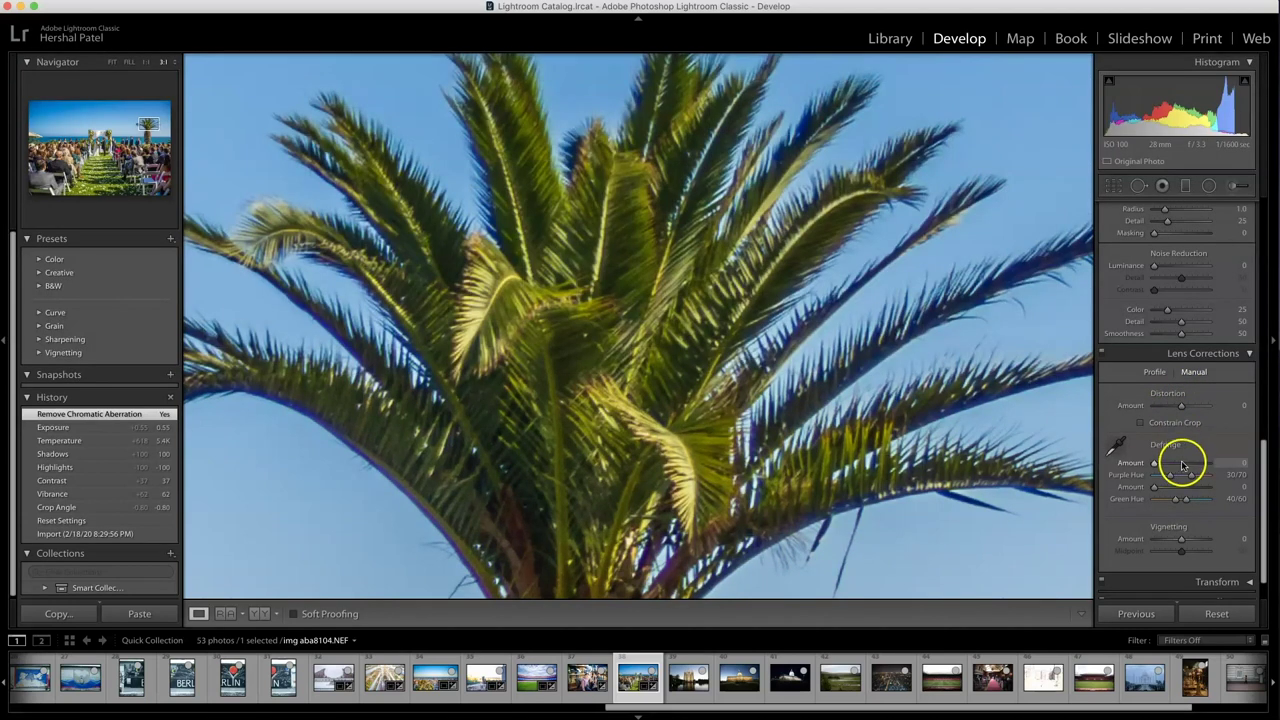
{"action": "left_click_drag", "start_coordinate": [1178, 465], "coordinate": [1175, 465]}
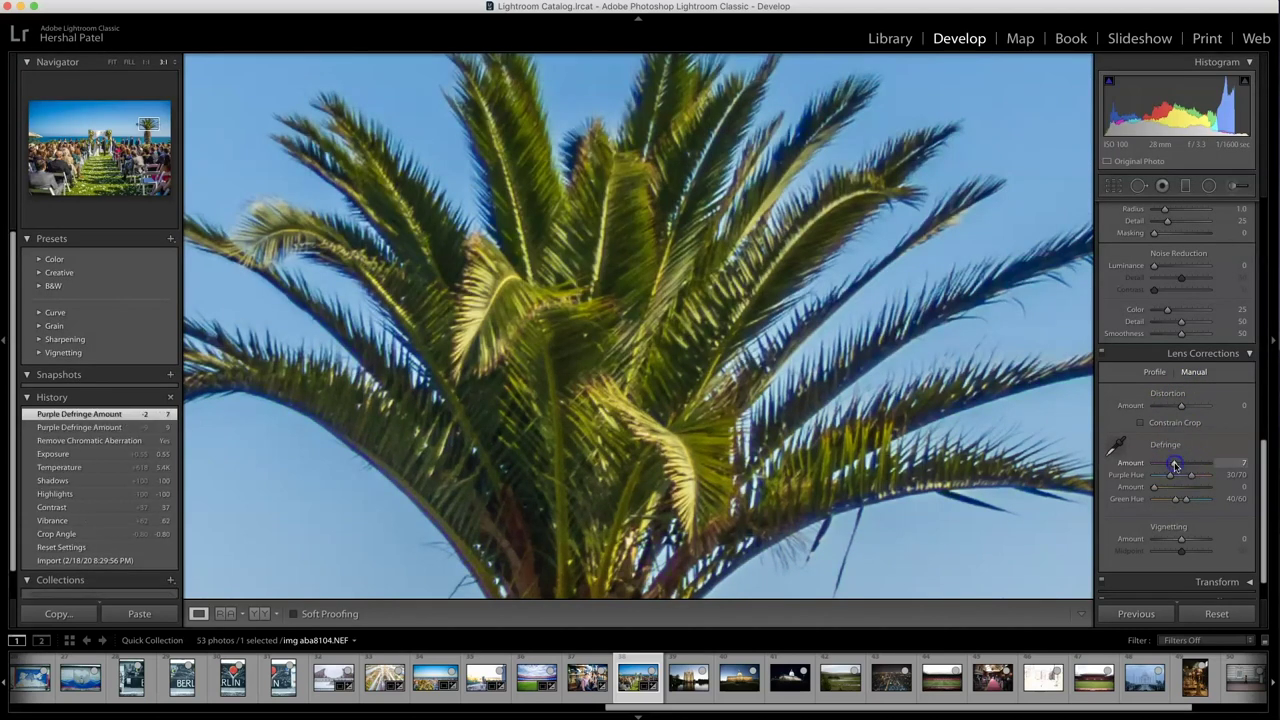
{"action": "left_click", "coordinate": [526, 394]}
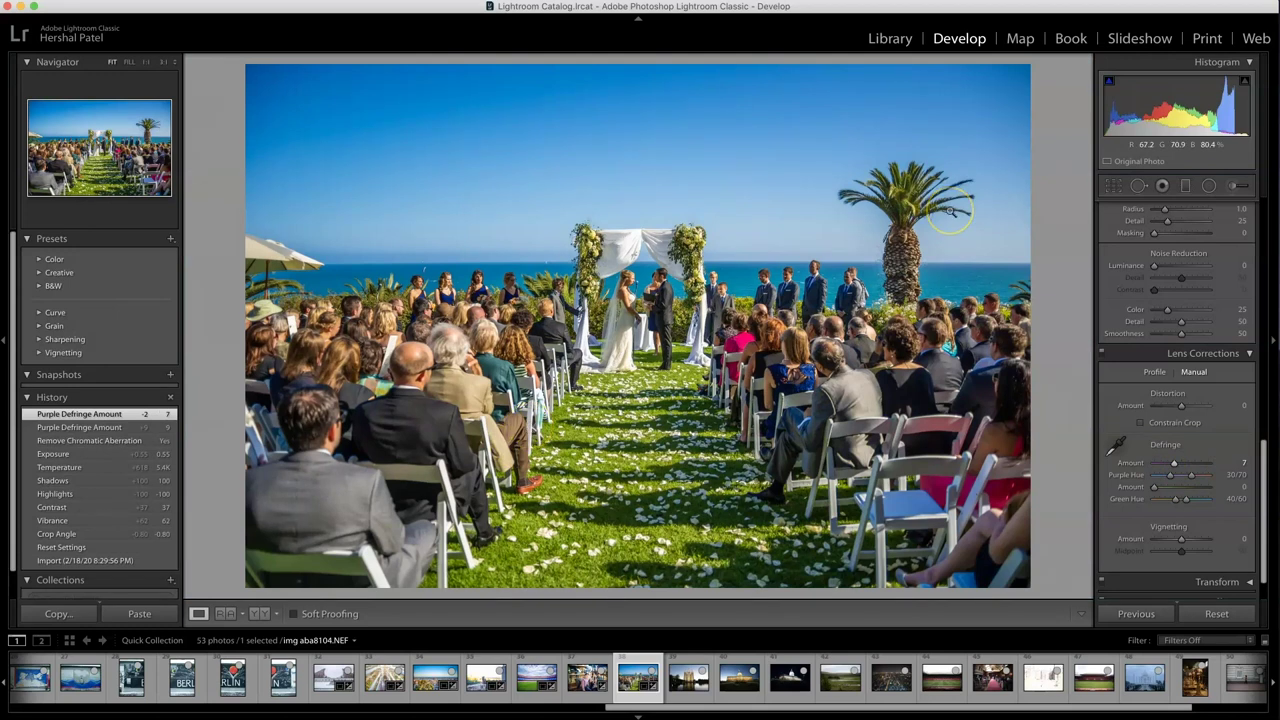
Set the wedding photo's Tint to +20, Vibrance to +48 and Texture to +28.
{"action": "left_click", "coordinate": [1112, 186]}
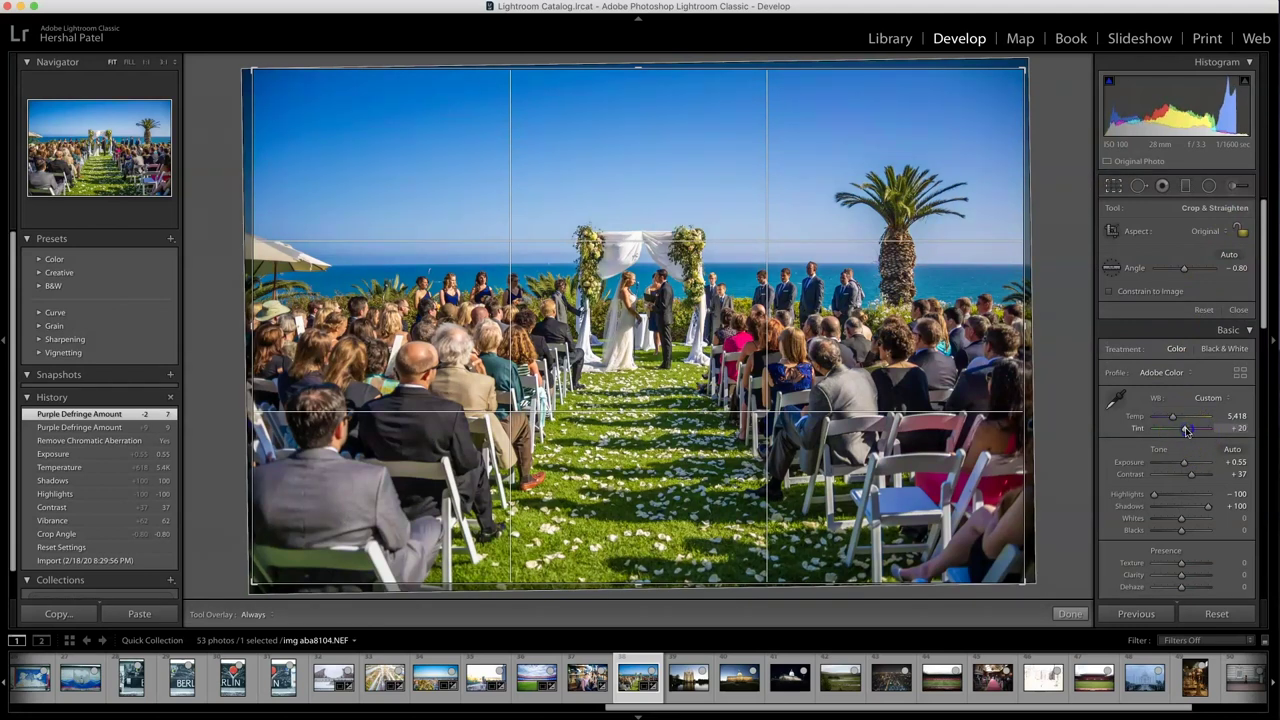
{"action": "left_click", "coordinate": [1070, 613]}
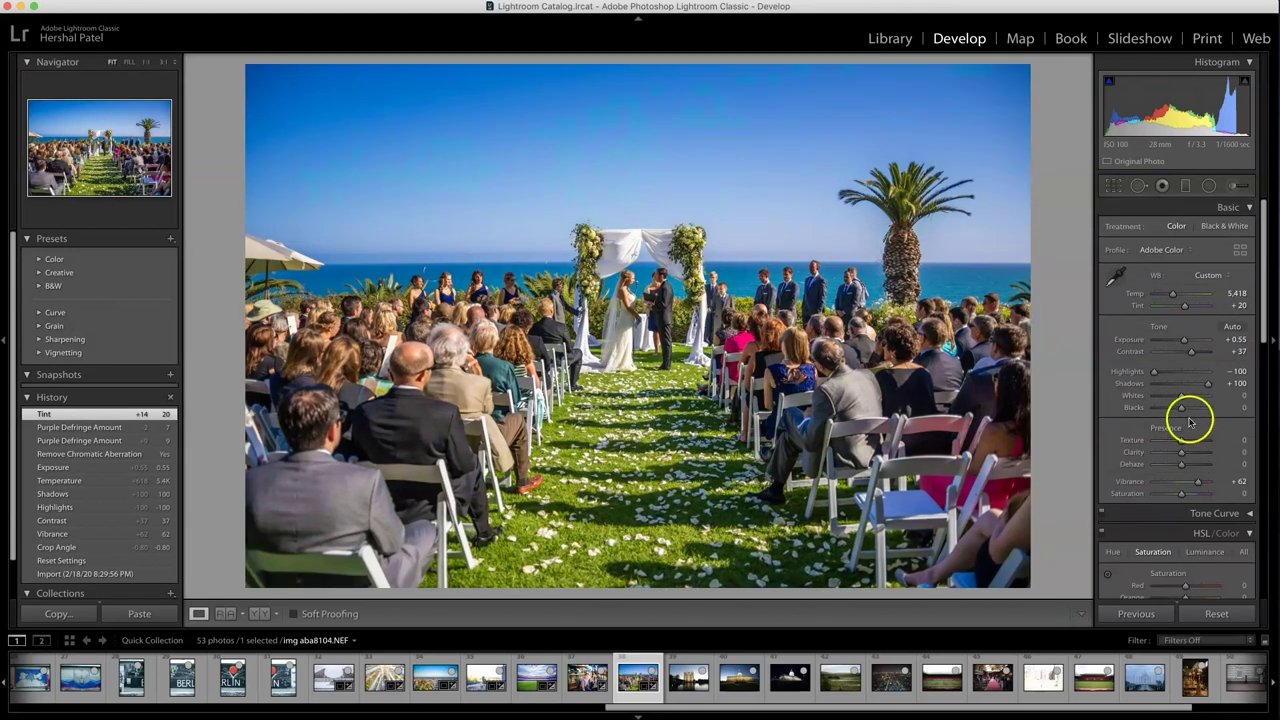
{"action": "left_click_drag", "start_coordinate": [1192, 382], "coordinate": [1136, 374]}
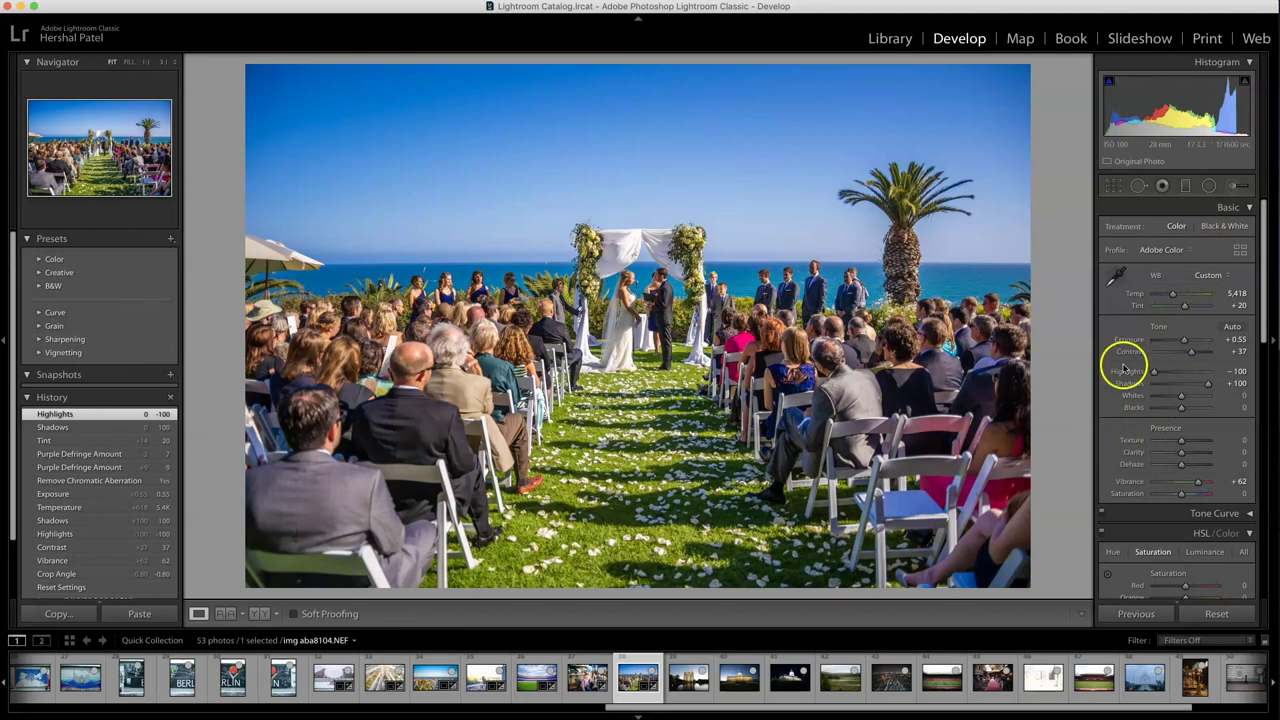
{"action": "left_click_drag", "start_coordinate": [1203, 480], "coordinate": [1197, 483]}
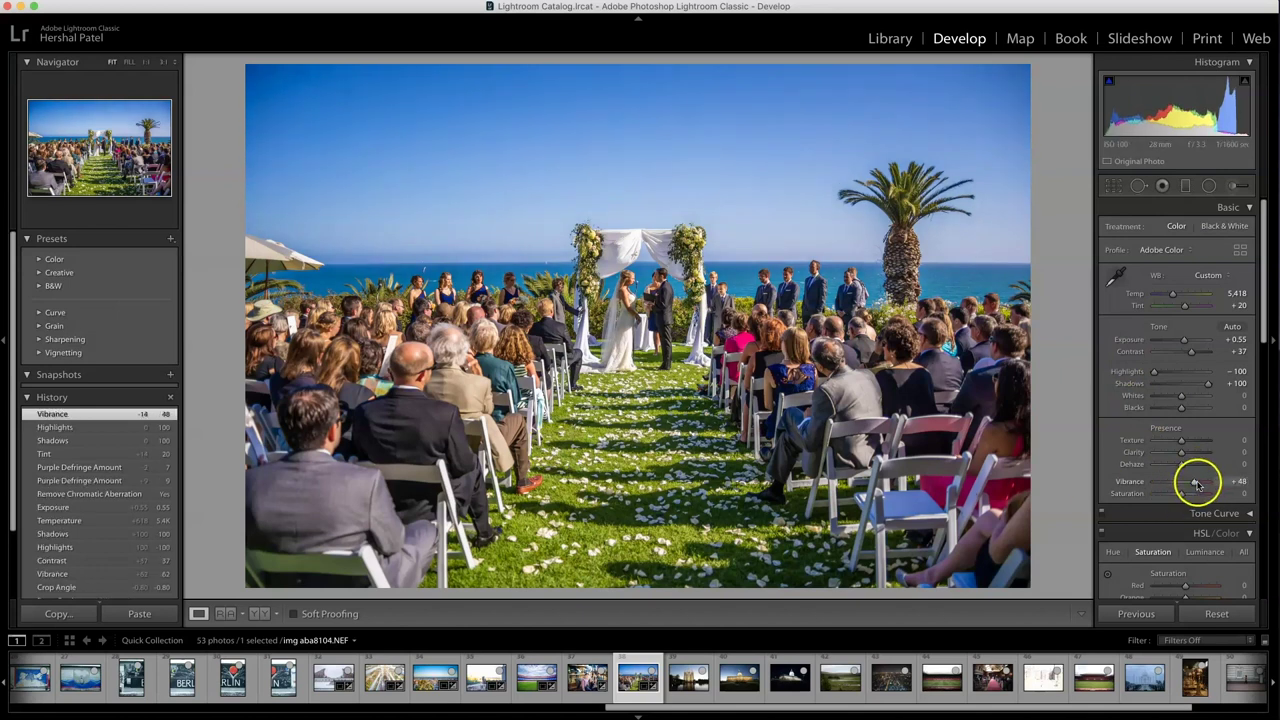
{"action": "left_click_drag", "start_coordinate": [1193, 441], "coordinate": [1189, 441]}
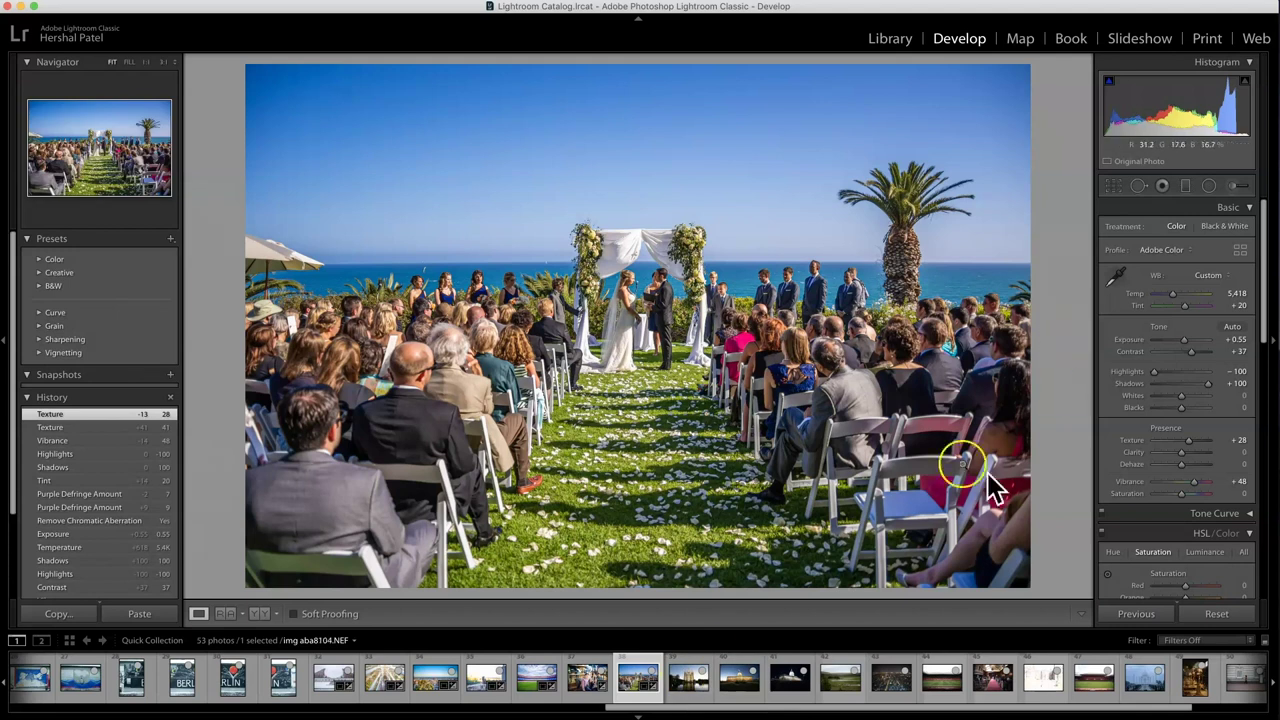
Crop the wedding photo tighter around the ceremony at its original aspect ratio, trimming the sides and foreground.
{"action": "left_click", "coordinate": [1113, 185]}
{"action": "left_click_drag", "start_coordinate": [643, 586], "coordinate": [636, 552]}
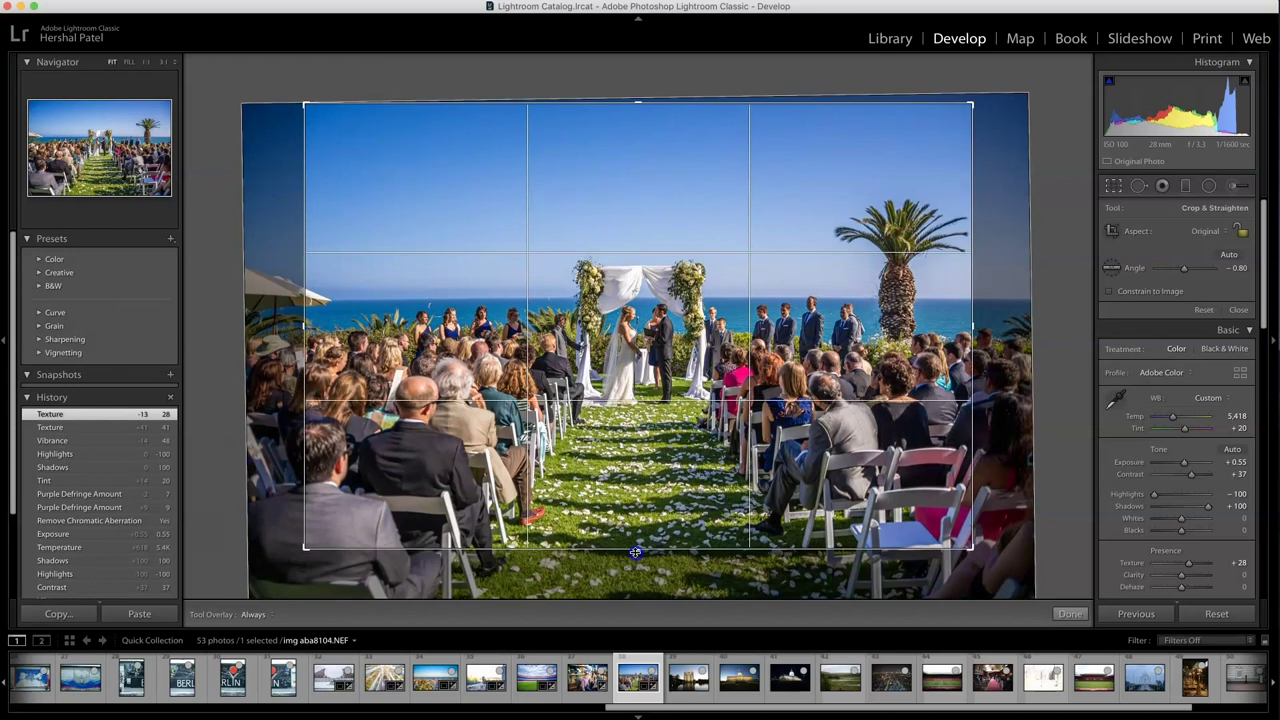
{"action": "left_click", "coordinate": [1070, 613]}
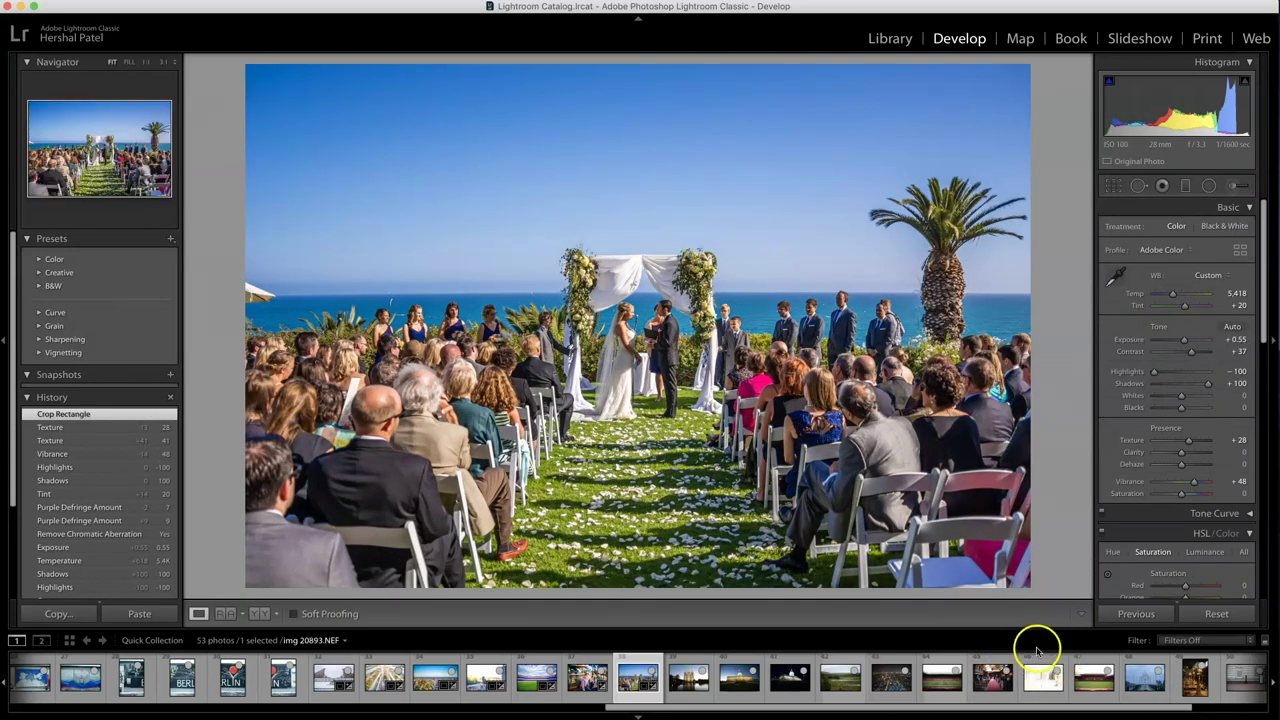
Go to the photo following the wedding shot, the floodlit temple reflected in water, and have it open in Develop.
{"action": "left_click", "coordinate": [686, 682]}
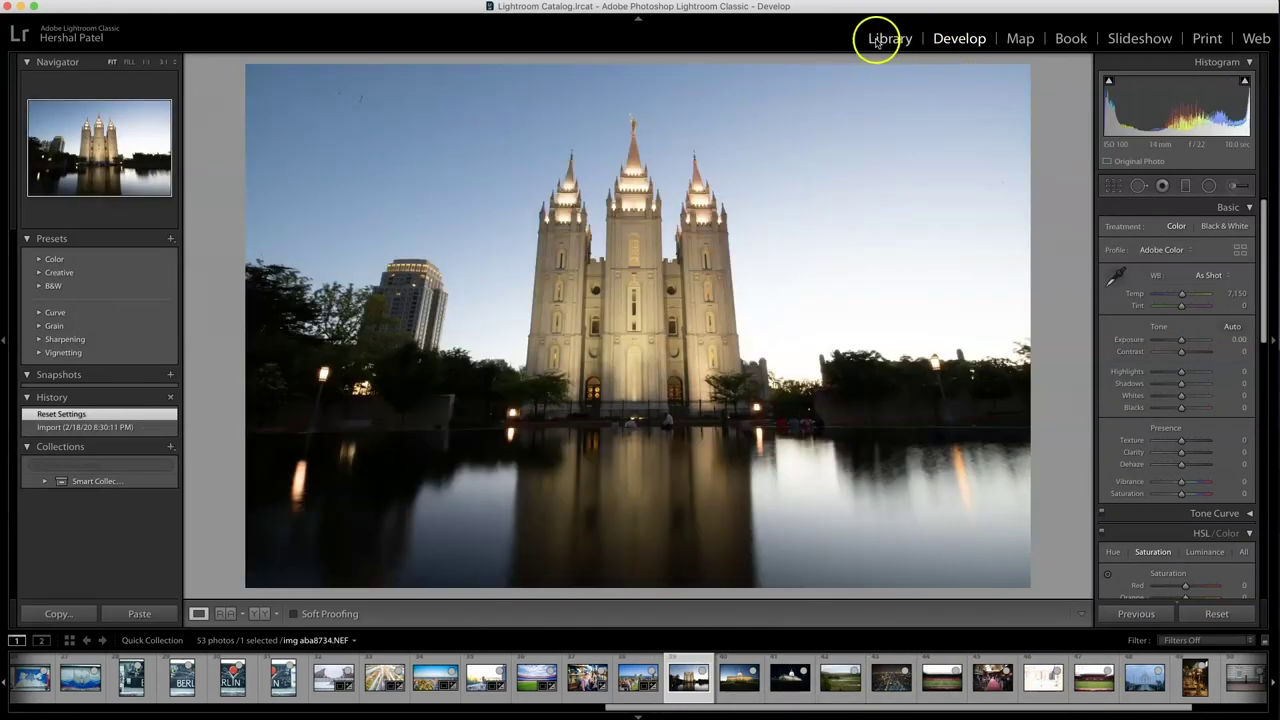
{"action": "left_click", "coordinate": [876, 42]}
{"action": "left_click", "coordinate": [940, 39]}
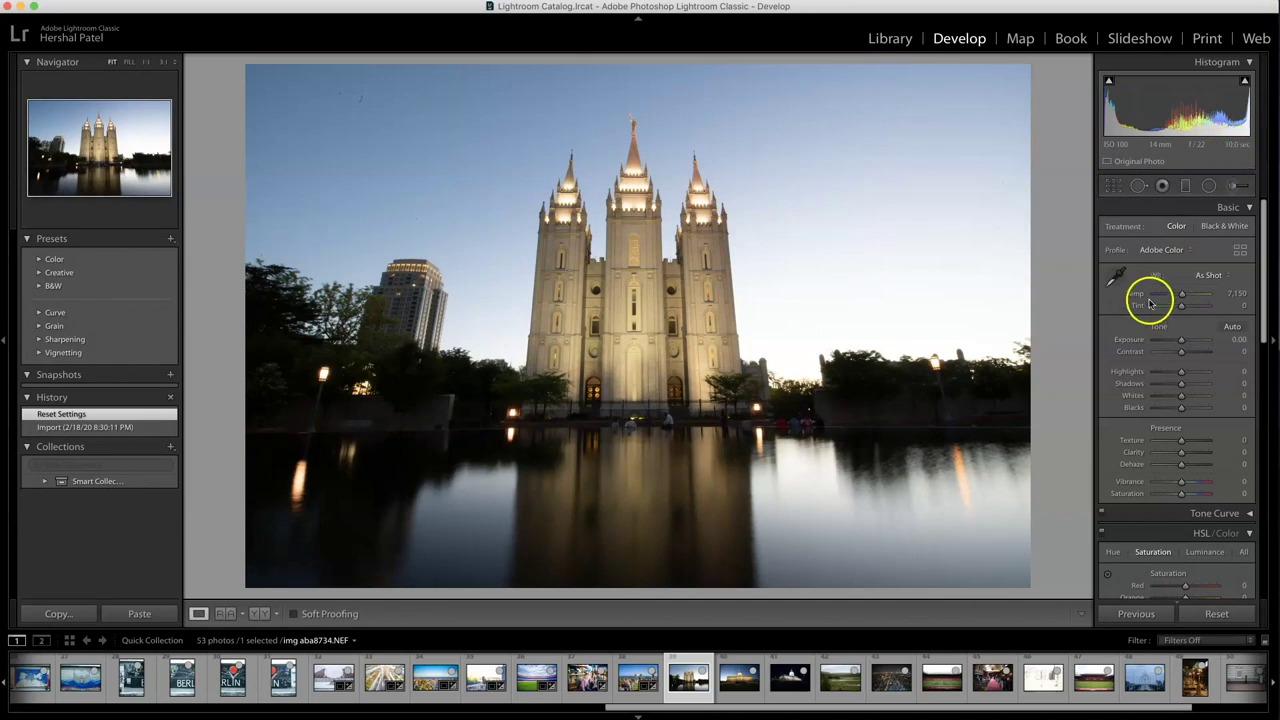
Set the temple photo's Vibrance to +64, Highlights to -100, Shadows to +31 and Dehaze to +27.
{"action": "left_click", "coordinate": [1199, 483]}
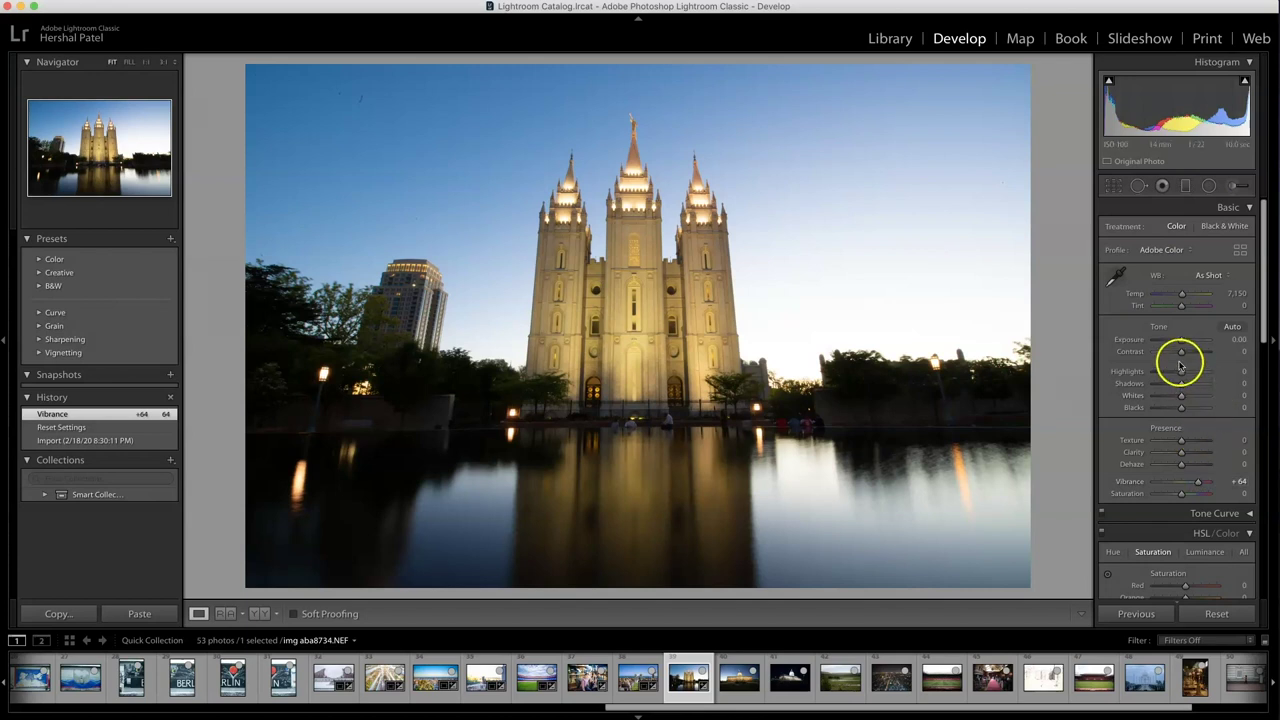
{"action": "left_click_drag", "start_coordinate": [1180, 372], "coordinate": [1062, 380]}
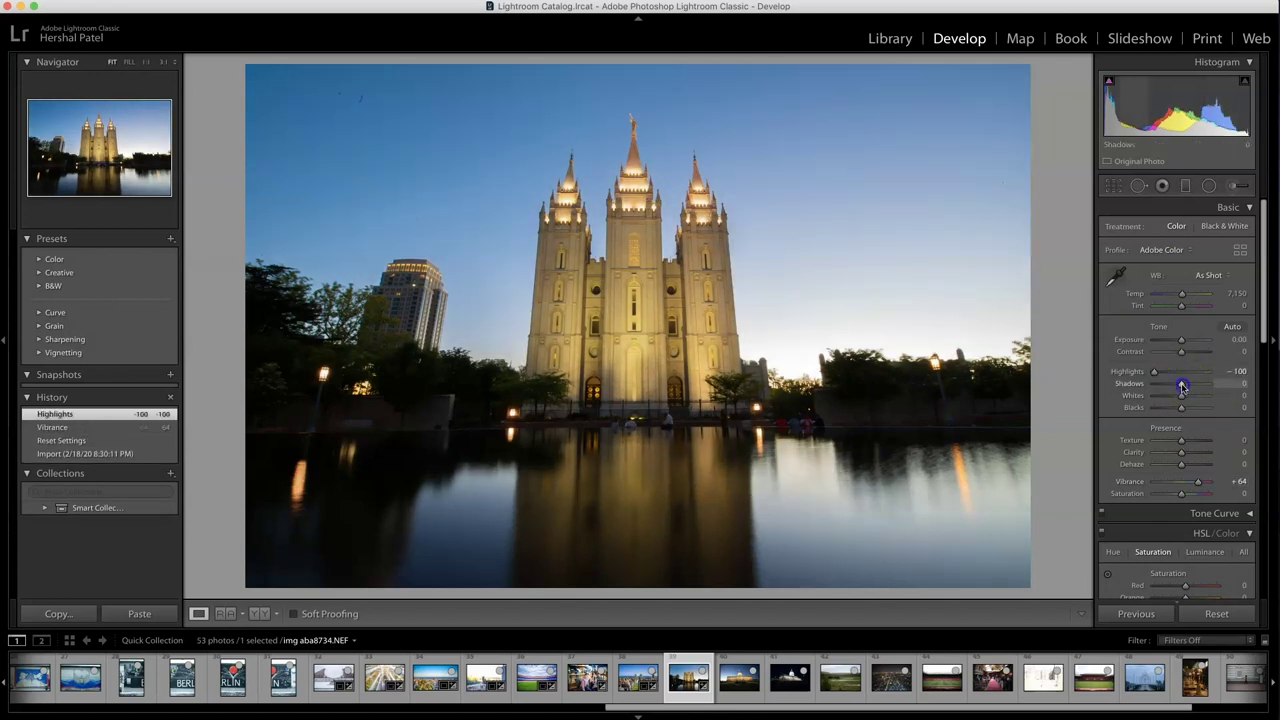
{"action": "left_click_drag", "start_coordinate": [1182, 385], "coordinate": [1232, 386]}
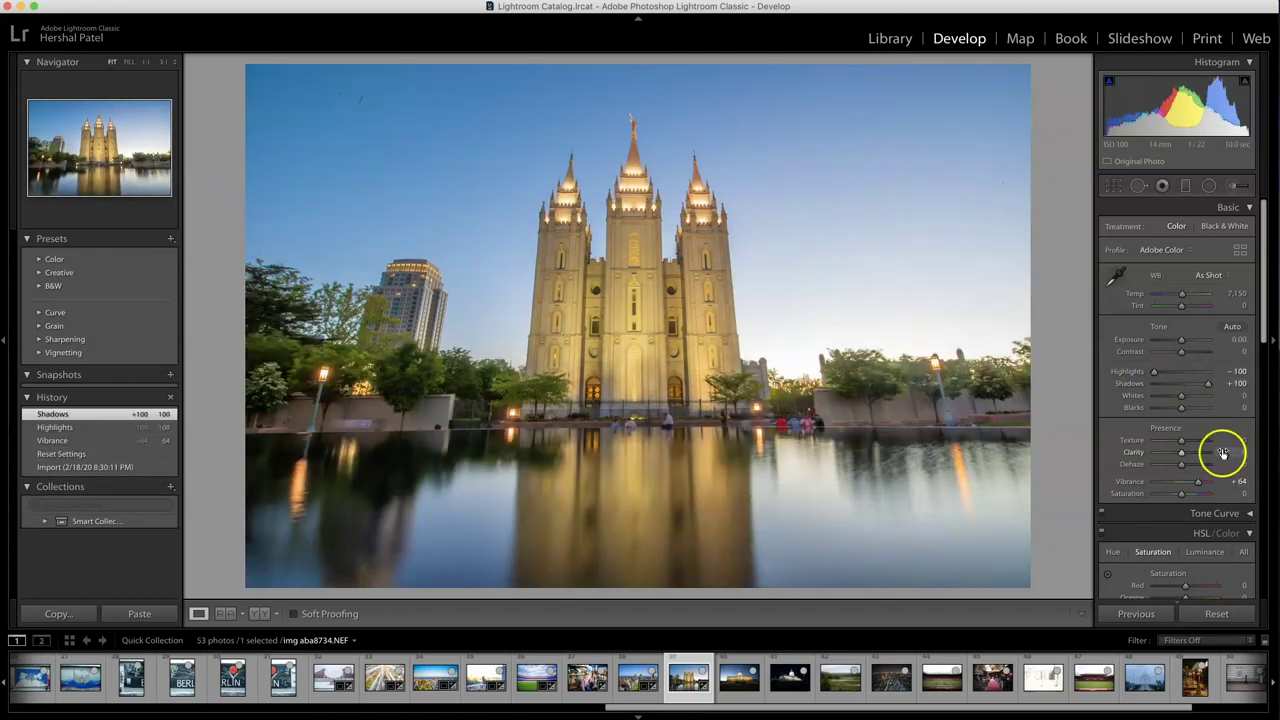
{"action": "left_click_drag", "start_coordinate": [1207, 384], "coordinate": [1191, 385]}
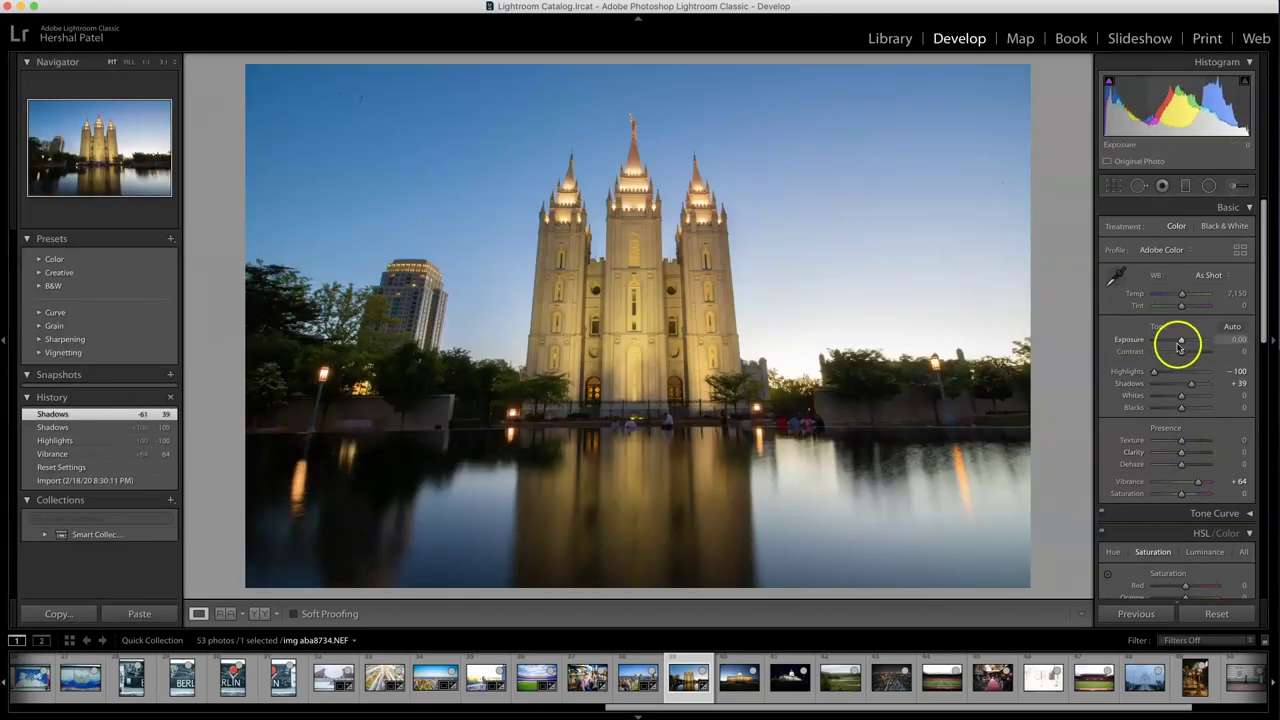
{"action": "left_click_drag", "start_coordinate": [1192, 383], "coordinate": [1193, 387]}
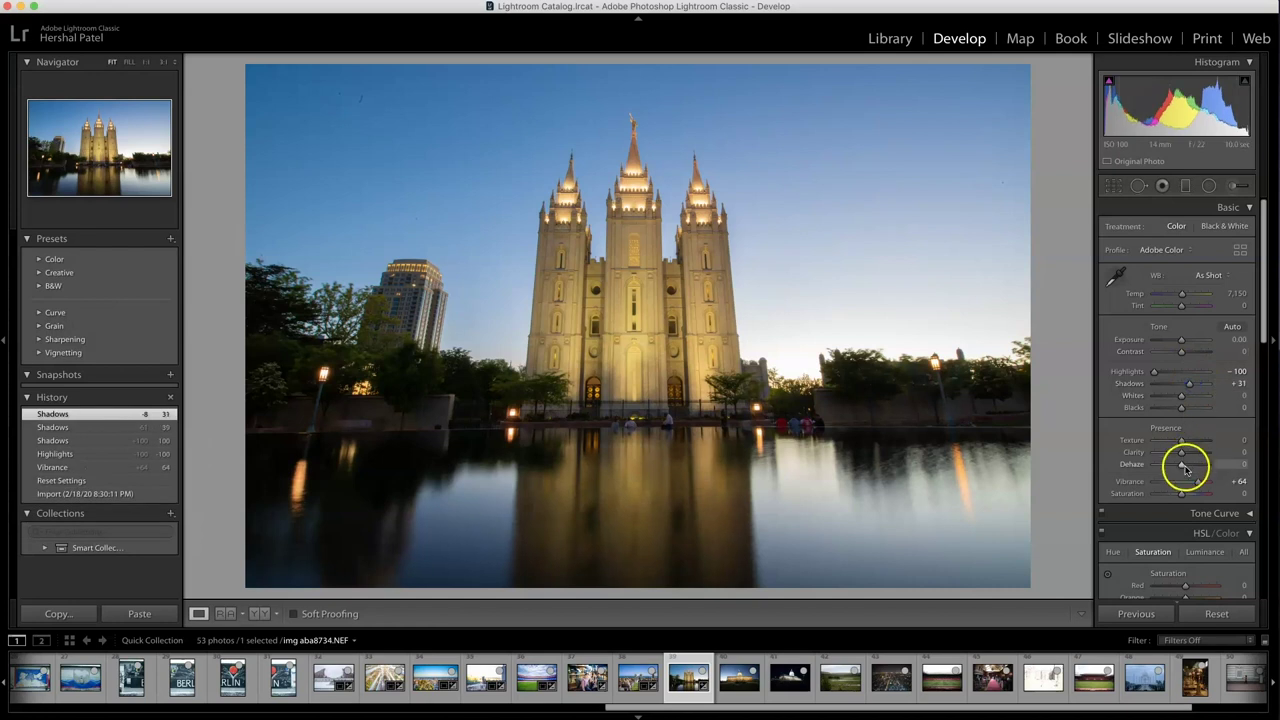
{"action": "left_click_drag", "start_coordinate": [1184, 466], "coordinate": [1189, 468]}
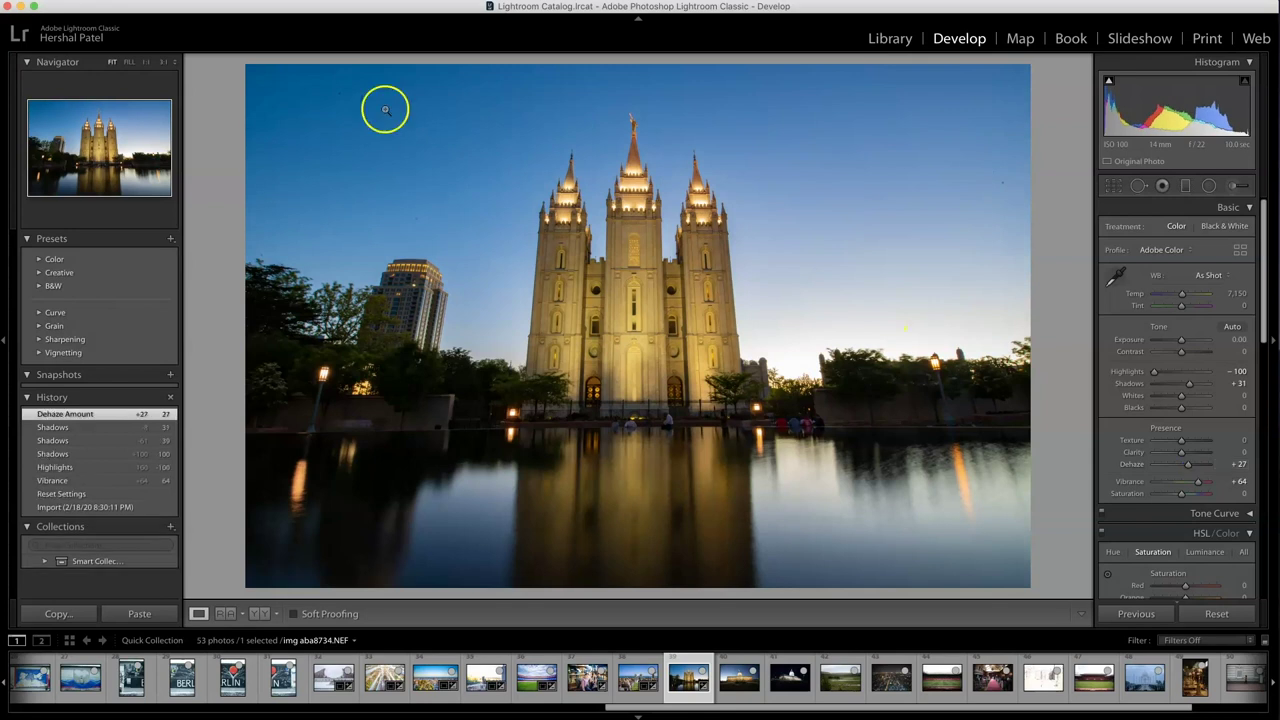
Examine the sky on both sides of the temple up close for sensor dust spots.
{"action": "left_click", "coordinate": [481, 210]}
{"action": "left_click_drag", "start_coordinate": [481, 210], "coordinate": [504, 284]}
{"action": "mouse_move", "coordinate": [343, 131]}
{"action": "left_mouse_down"}
{"action": "mouse_move", "coordinate": [351, 91]}
{"action": "mouse_move", "coordinate": [423, 274]}
{"action": "left_mouse_up"}
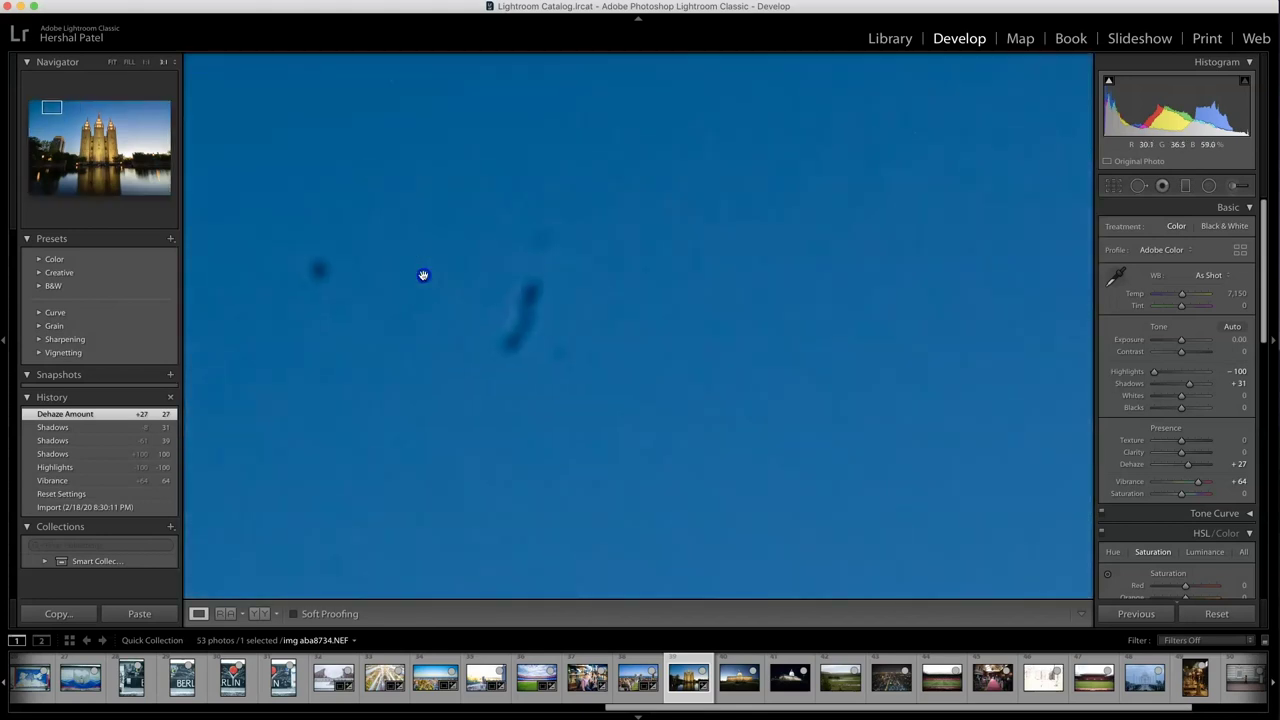
{"action": "left_click_drag", "start_coordinate": [540, 260], "coordinate": [626, 334]}
{"action": "left_click", "coordinate": [520, 240]}
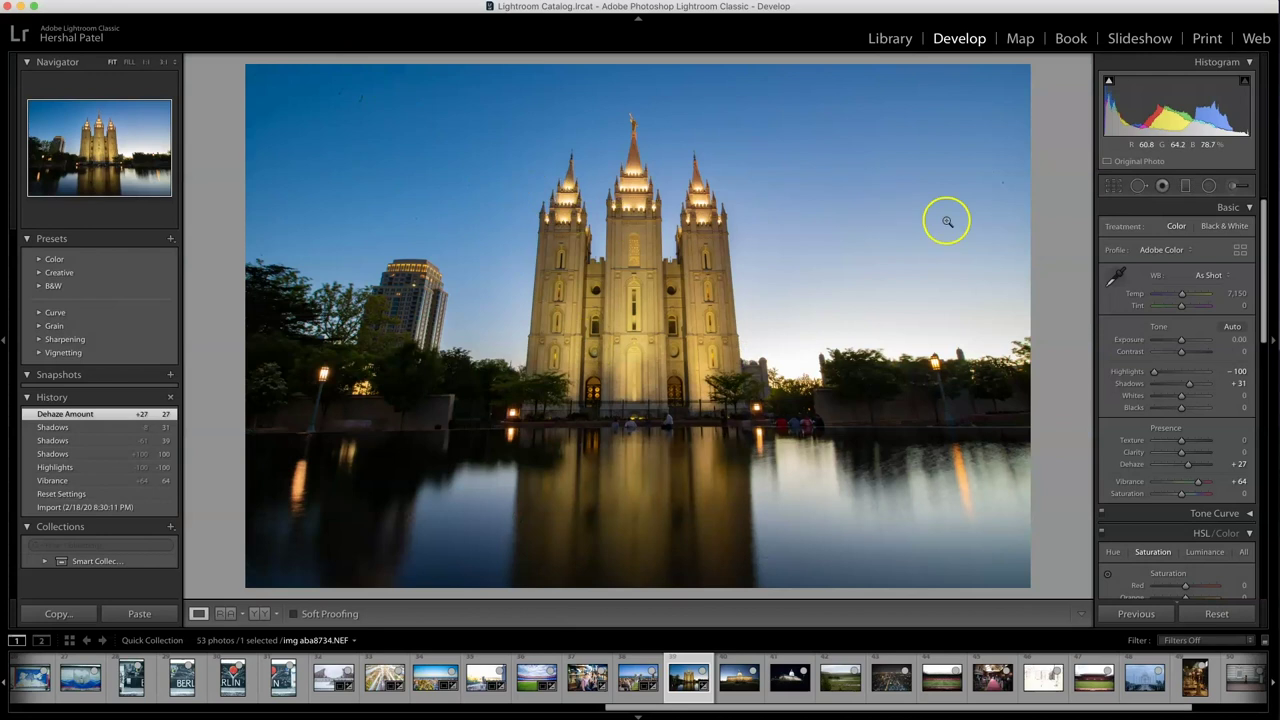
{"action": "left_click", "coordinate": [985, 185]}
{"action": "left_click", "coordinate": [671, 245]}
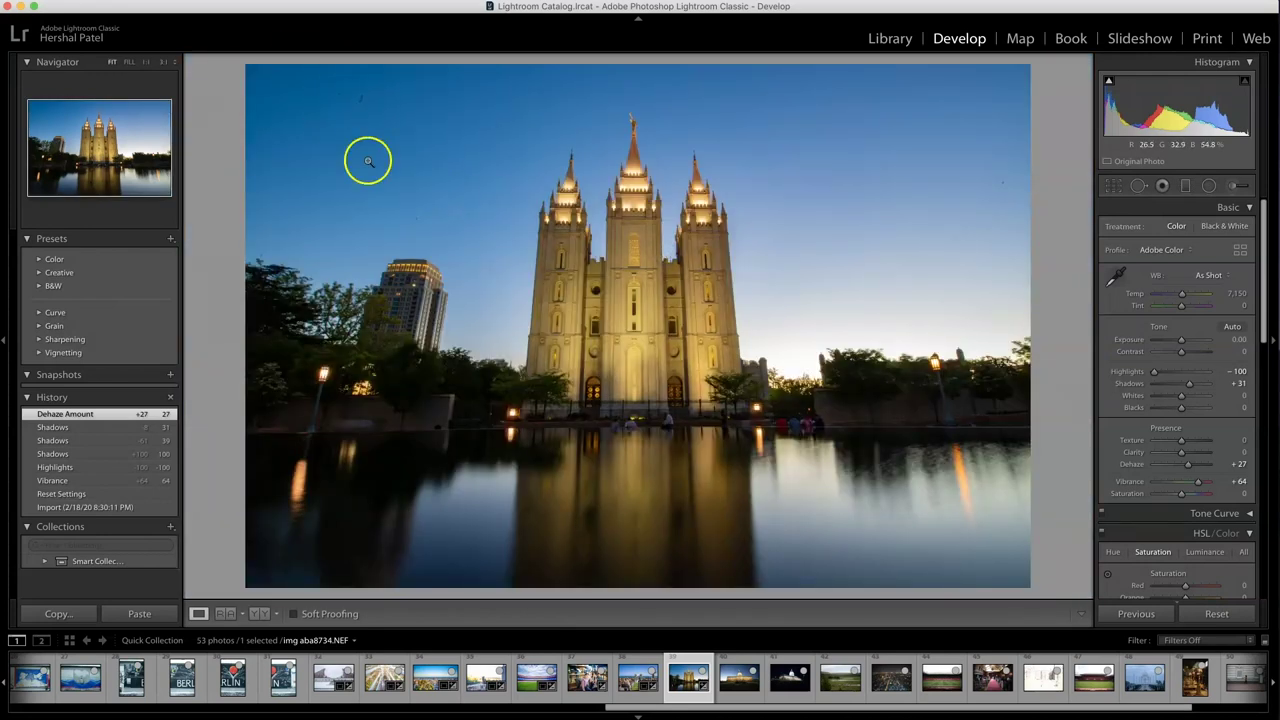
Set the temple photo's Contrast to +27, and cool its white balance to Temp 5,339 with Tint +12.
{"action": "left_click_drag", "start_coordinate": [1181, 351], "coordinate": [1187, 353]}
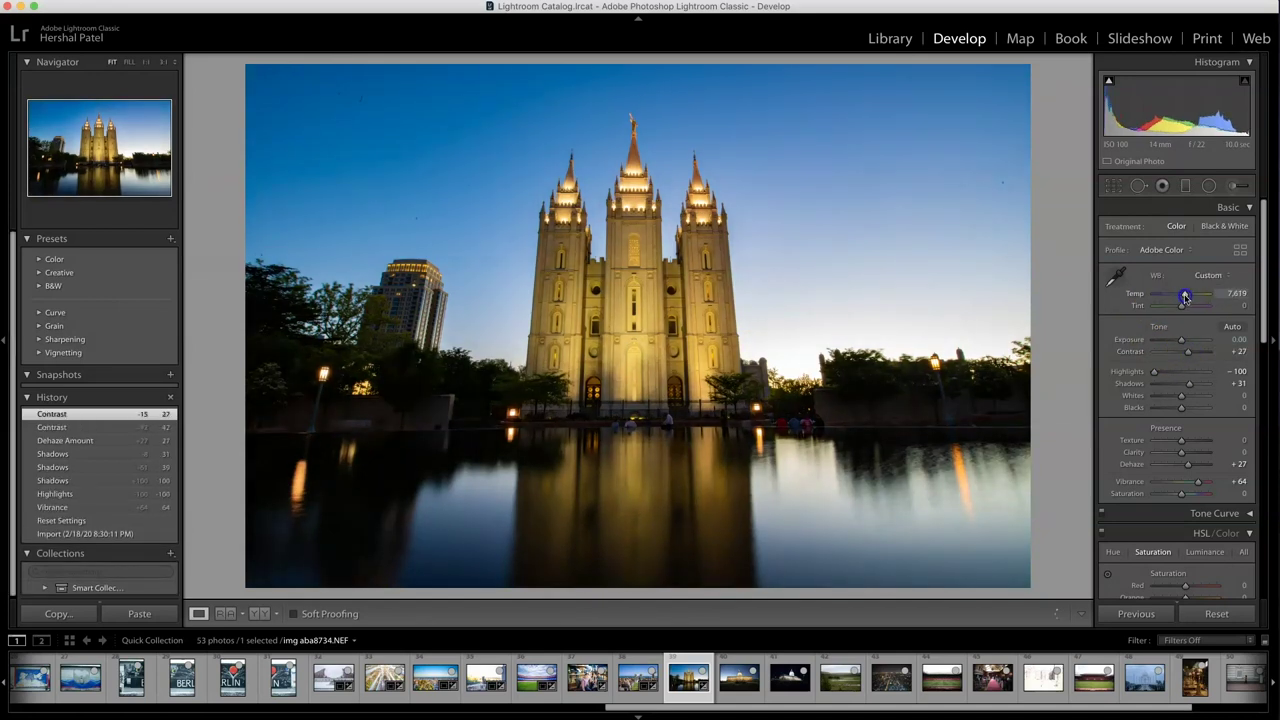
{"action": "left_click_drag", "start_coordinate": [1185, 296], "coordinate": [1173, 300]}
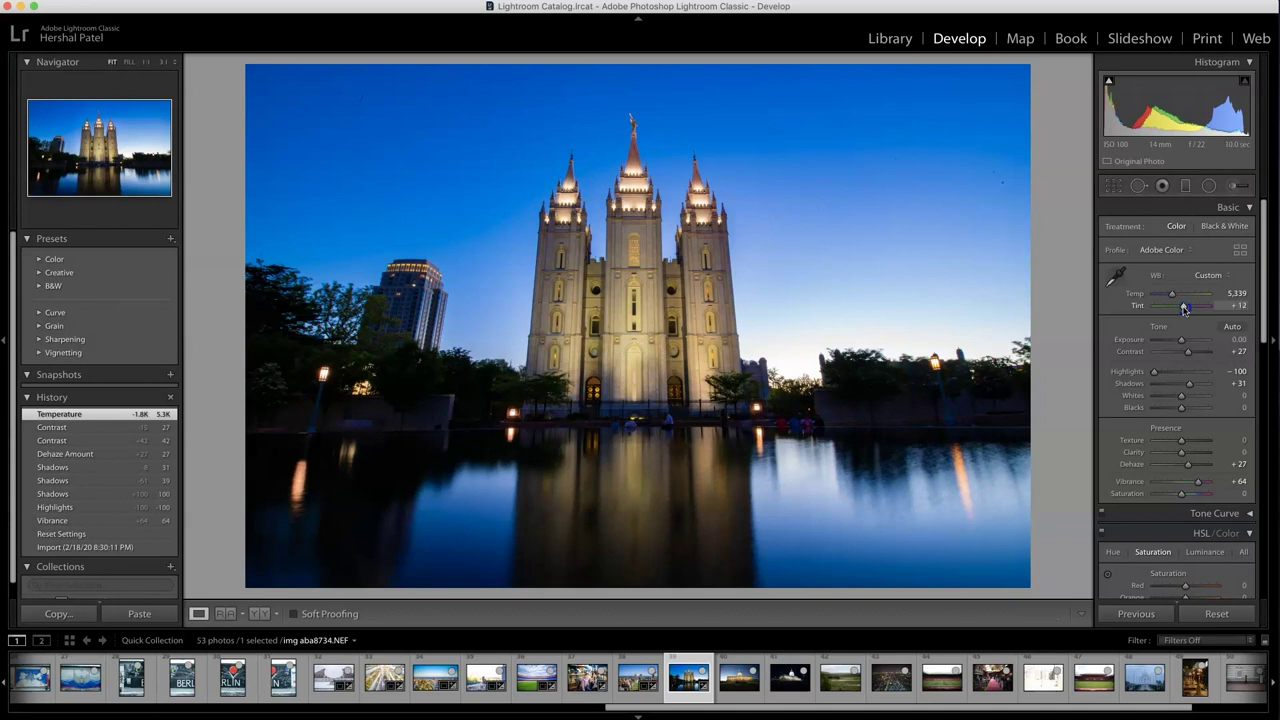
{"action": "left_click_drag", "start_coordinate": [1183, 309], "coordinate": [1183, 308]}
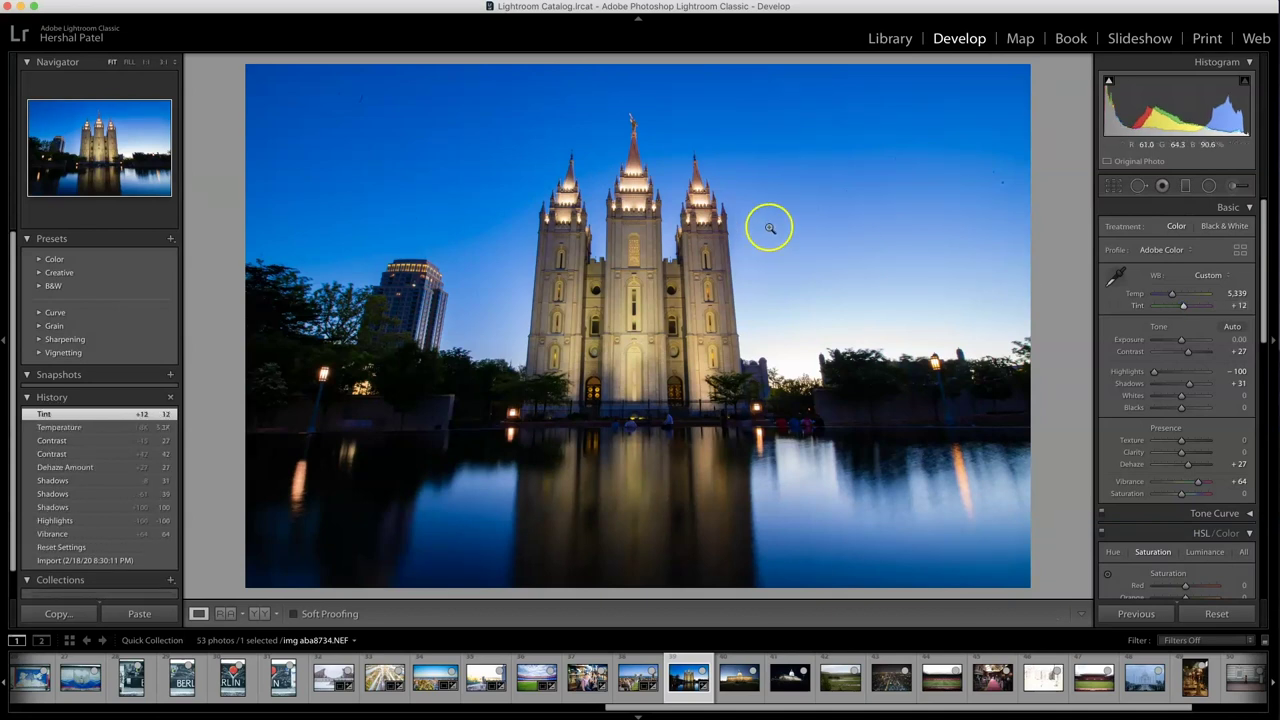
Check the temple photo's straightness against the crop angle grid, leaving the angle at 0.00.
{"action": "left_click", "coordinate": [1113, 186]}
{"action": "left_click", "coordinate": [1235, 268]}
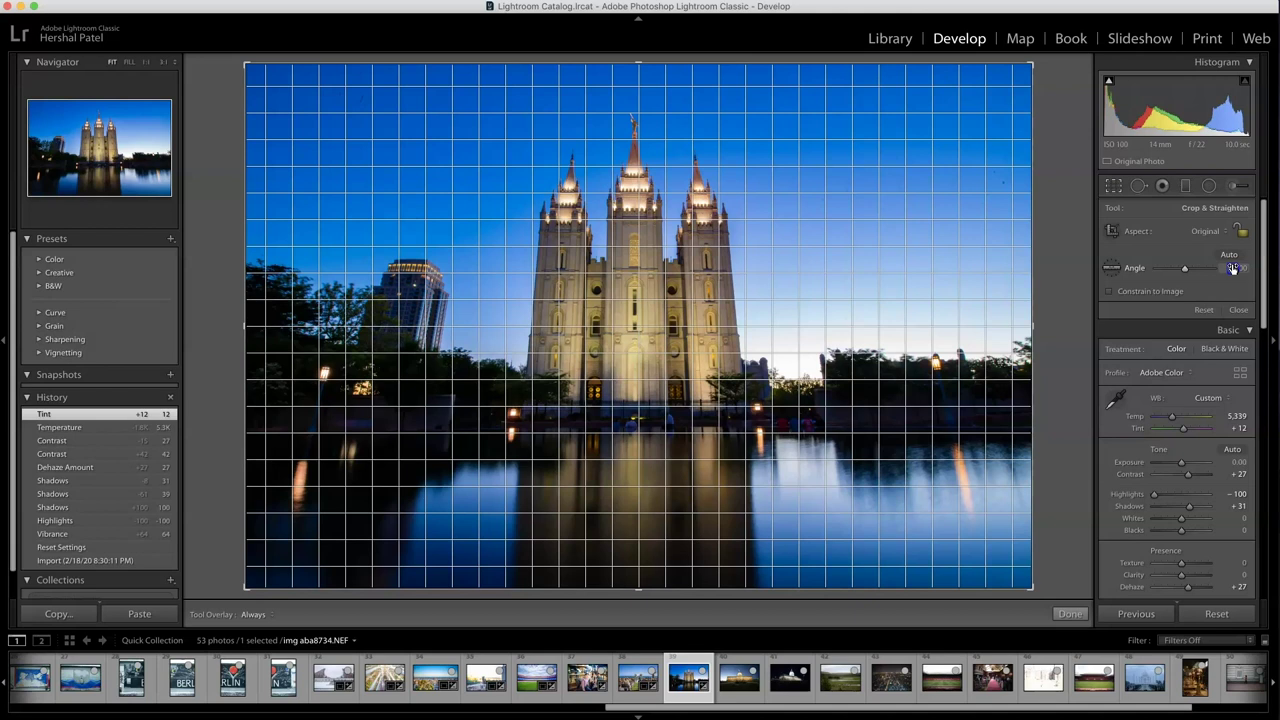
{"action": "left_click", "coordinate": [1233, 268]}
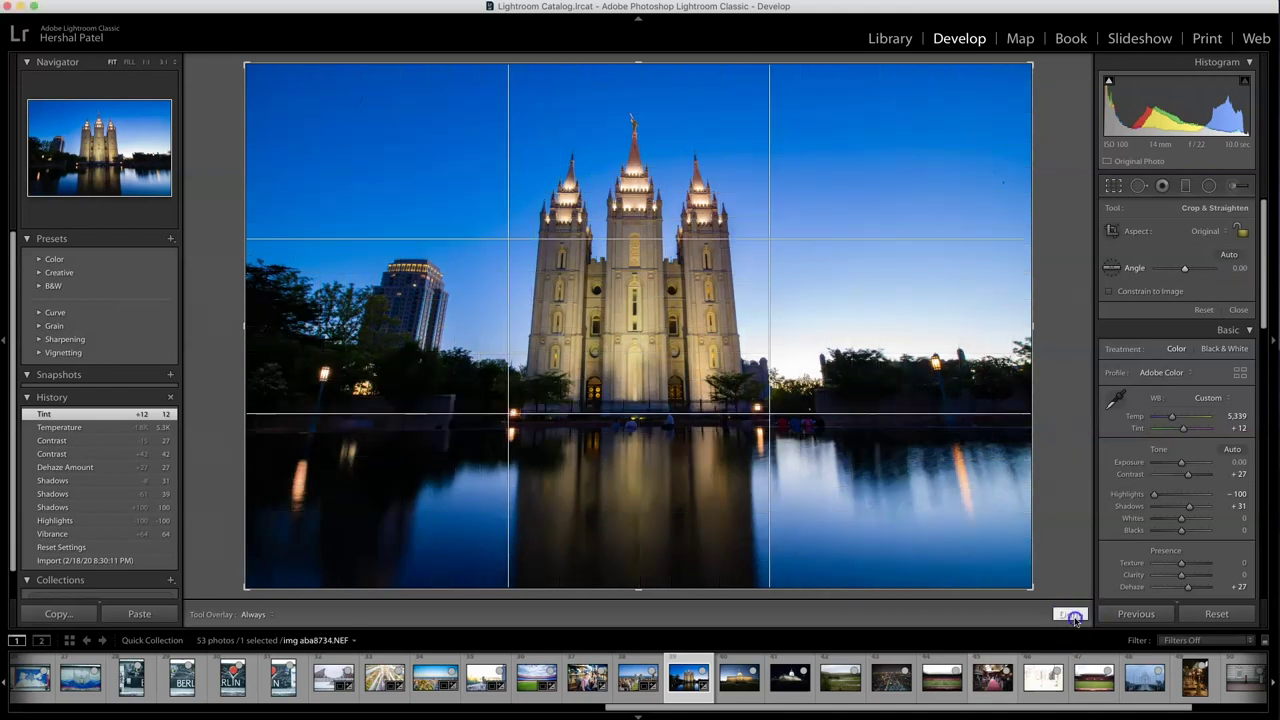
{"action": "left_click", "coordinate": [1068, 613]}
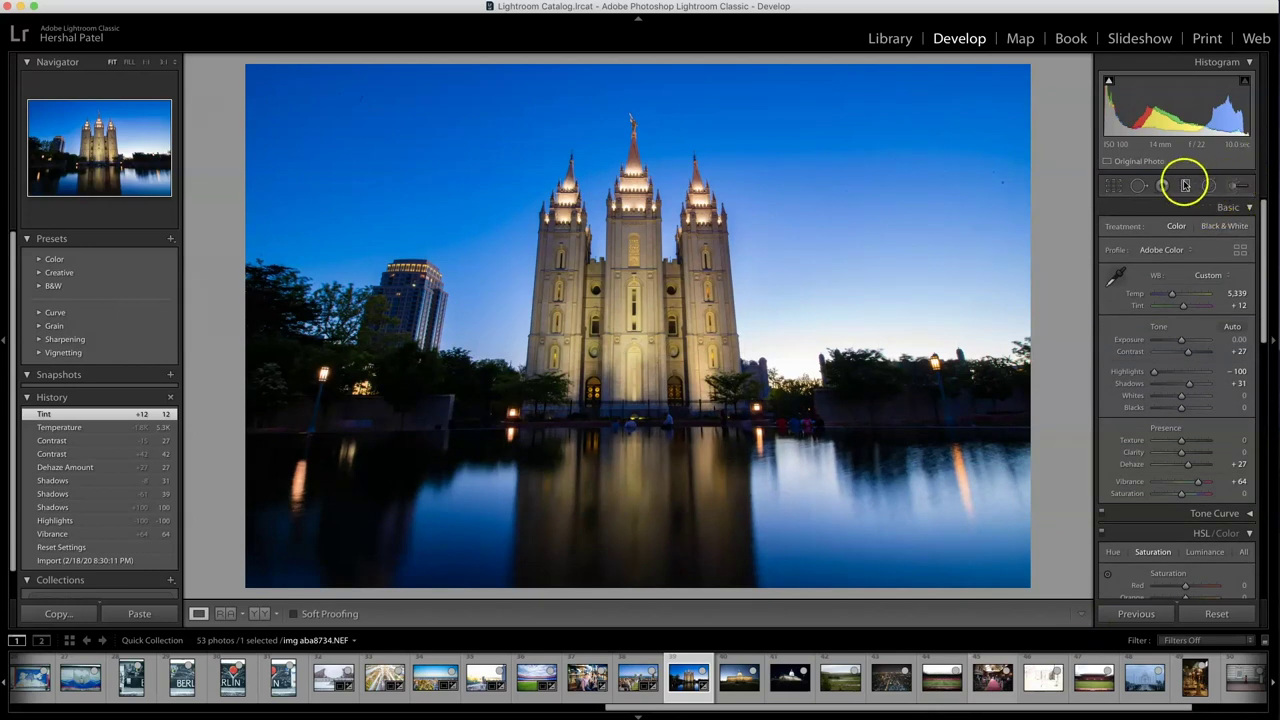
Heal the dust spots in the sky beside the temple's right spire with Spot Removal in Heal mode at size 62.
{"action": "left_click", "coordinate": [1140, 186]}
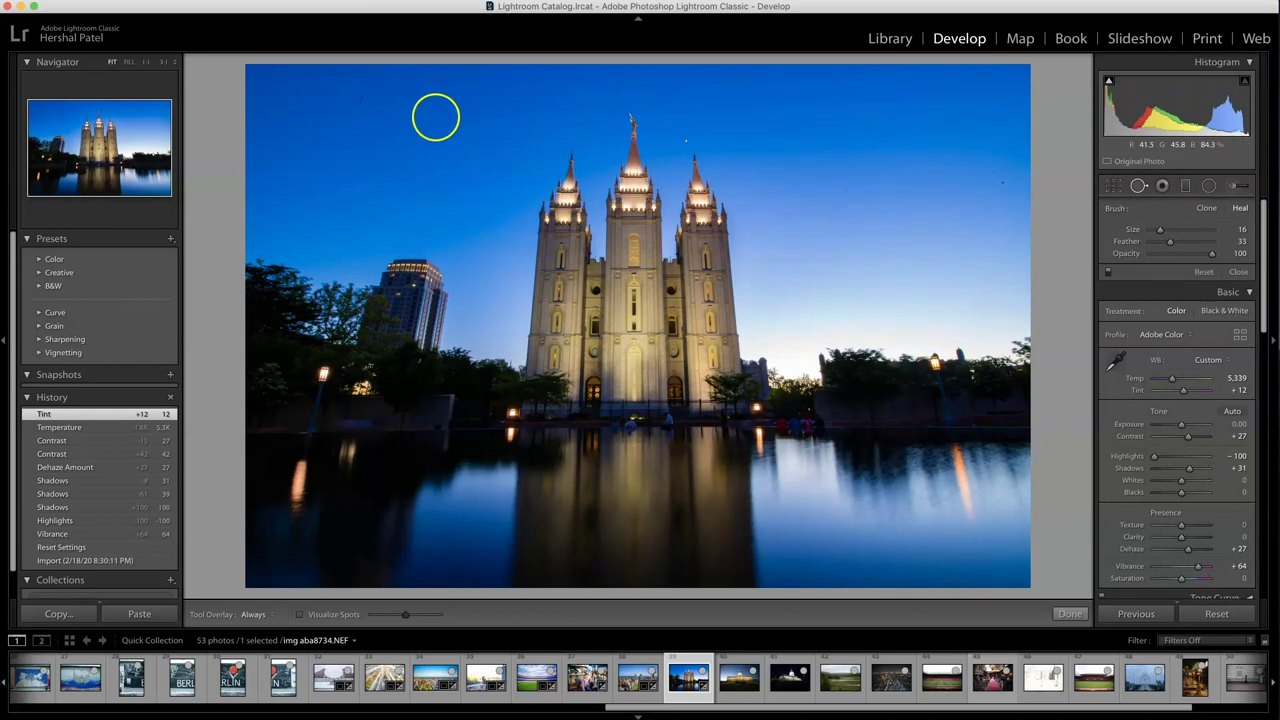
{"action": "left_click", "coordinate": [1240, 210]}
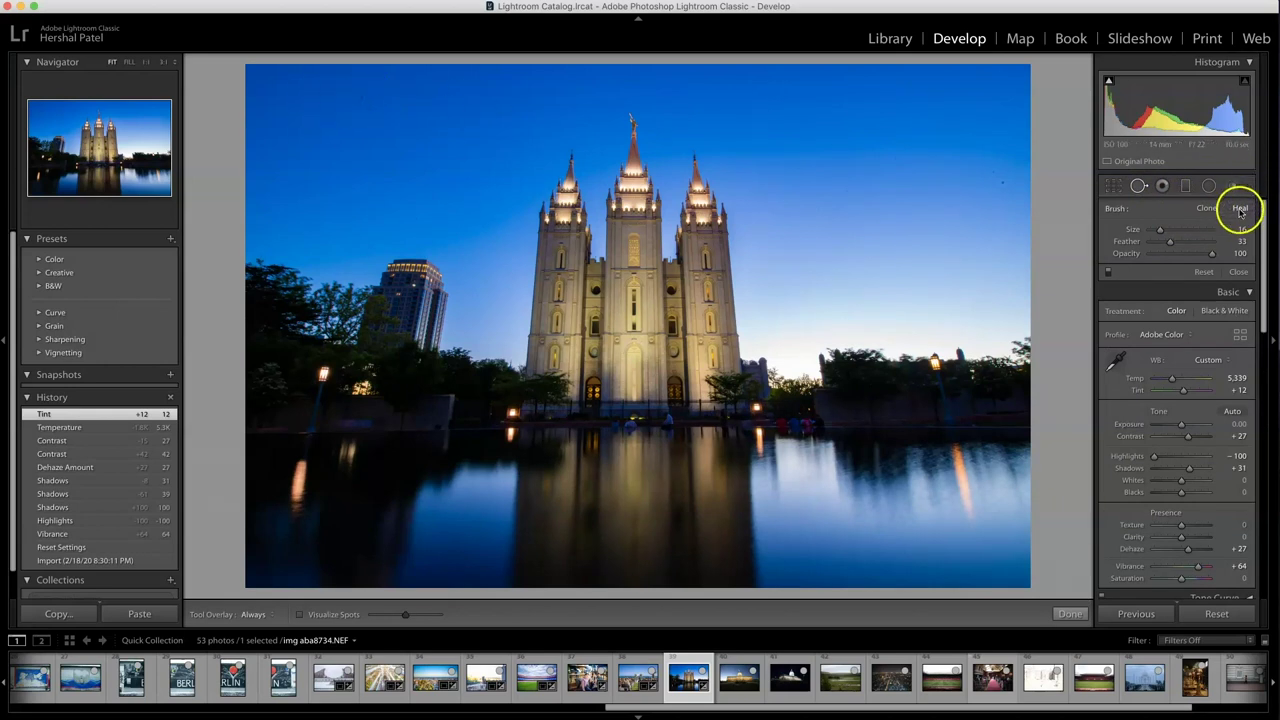
{"action": "scroll", "coordinate": [704, 188], "scroll_direction": "up", "scroll_amount": 5}
{"action": "left_click", "coordinate": [1001, 183]}
{"action": "left_click", "coordinate": [993, 172]}
{"action": "left_click", "coordinate": [981, 201]}
{"action": "left_click", "coordinate": [818, 199]}
{"action": "left_click", "coordinate": [826, 195]}
{"action": "left_click", "coordinate": [845, 192]}
{"action": "left_click", "coordinate": [893, 158]}
{"action": "left_click", "coordinate": [775, 217]}
{"action": "left_click", "coordinate": [800, 236]}
Heal the dust spots in the upper-left sky and around the temple's left spire.
{"action": "left_click", "coordinate": [330, 108]}
{"action": "left_click", "coordinate": [305, 106]}
{"action": "left_click", "coordinate": [346, 103]}
{"action": "key", "text": "z"}
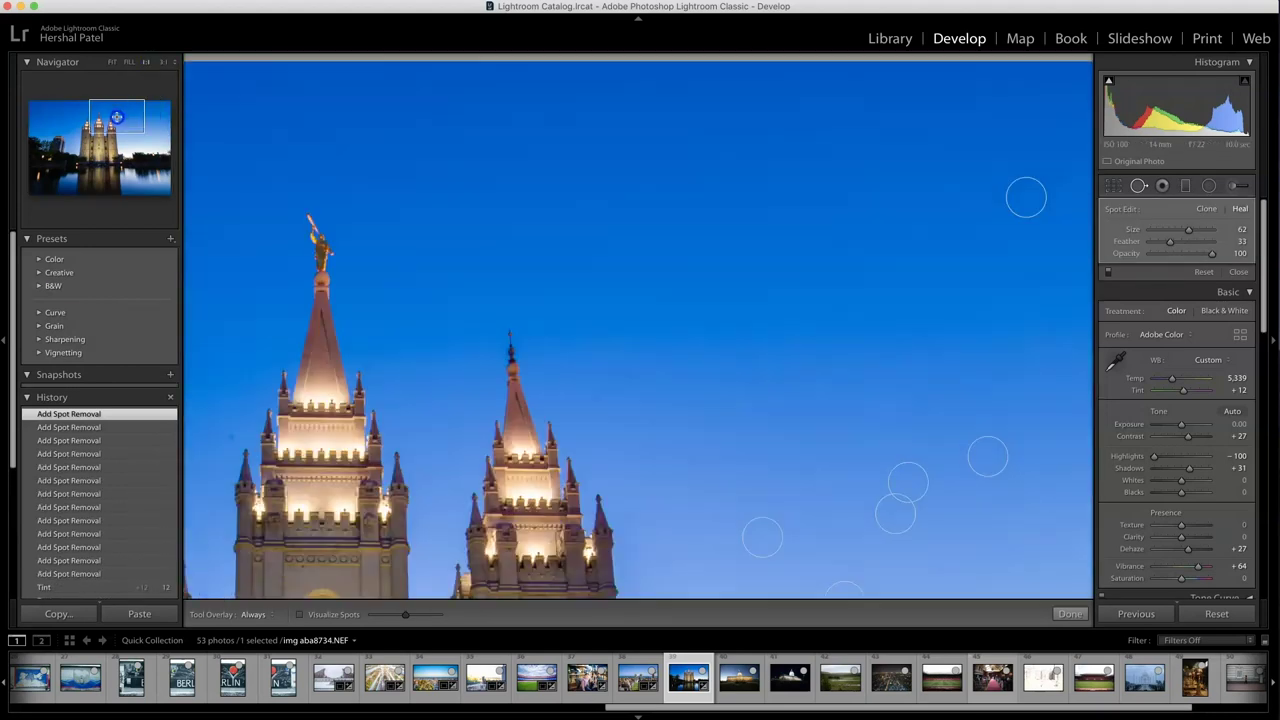
{"action": "left_click_drag", "start_coordinate": [5, 322], "coordinate": [437, 406]}
{"action": "left_click", "coordinate": [594, 334]}
{"action": "left_click", "coordinate": [249, 400]}
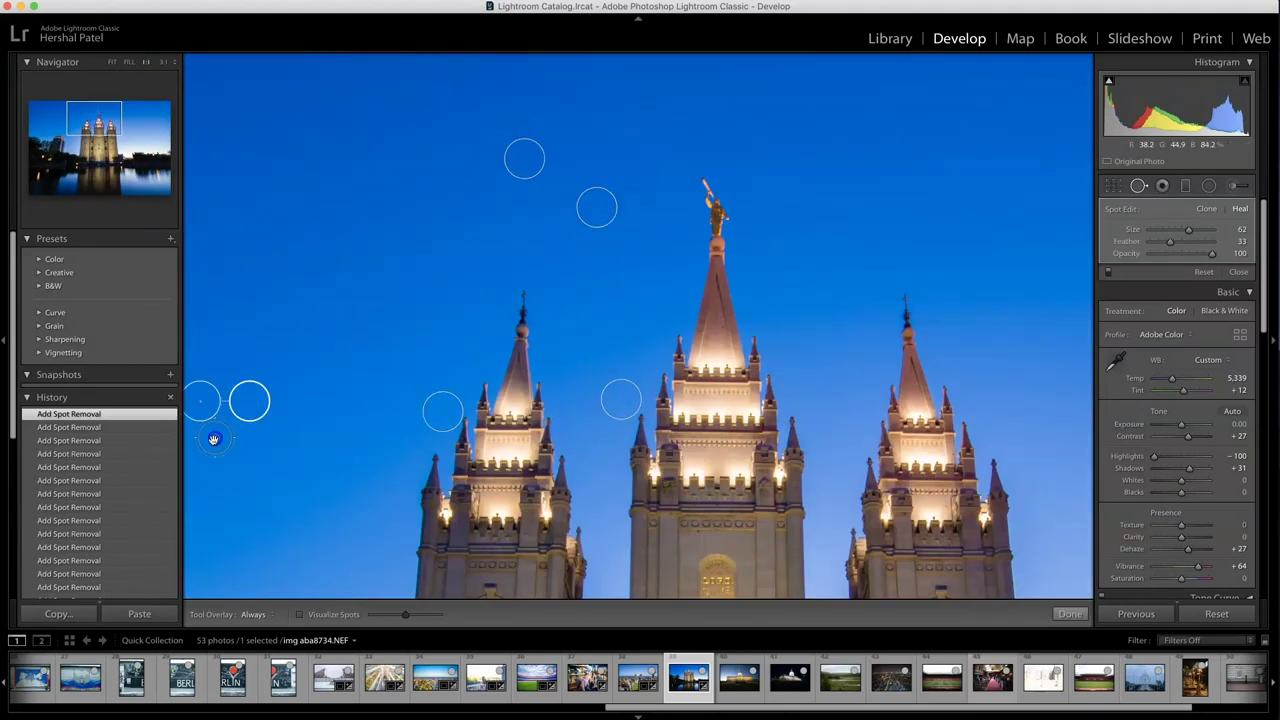
Heal the remaining dust spots in the sky above the trees and high-rise at the photo's left side, and finish spot removal.
{"action": "left_click_drag", "start_coordinate": [214, 437], "coordinate": [481, 448]}
{"action": "key", "text": "z"}
{"action": "left_click", "coordinate": [517, 126]}
{"action": "left_click", "coordinate": [522, 259]}
{"action": "left_click", "coordinate": [600, 225]}
{"action": "left_click", "coordinate": [623, 579]}
{"action": "mouse_move", "coordinate": [47, 115]}
{"action": "left_mouse_down"}
{"action": "mouse_move", "coordinate": [82, 138]}
{"action": "mouse_move", "coordinate": [95, 118]}
{"action": "mouse_move", "coordinate": [45, 128]}
{"action": "left_mouse_up"}
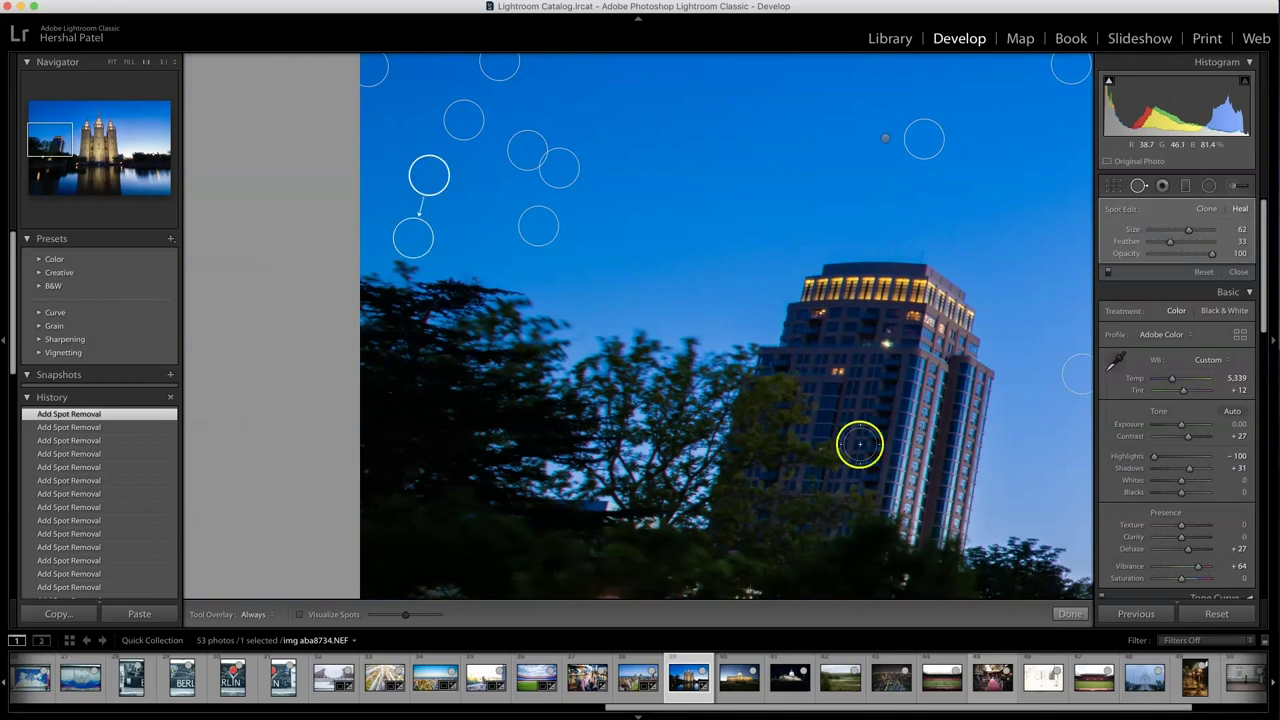
{"action": "left_click", "coordinate": [40, 113]}
{"action": "key", "text": "q"}
{"action": "key", "text": "z"}
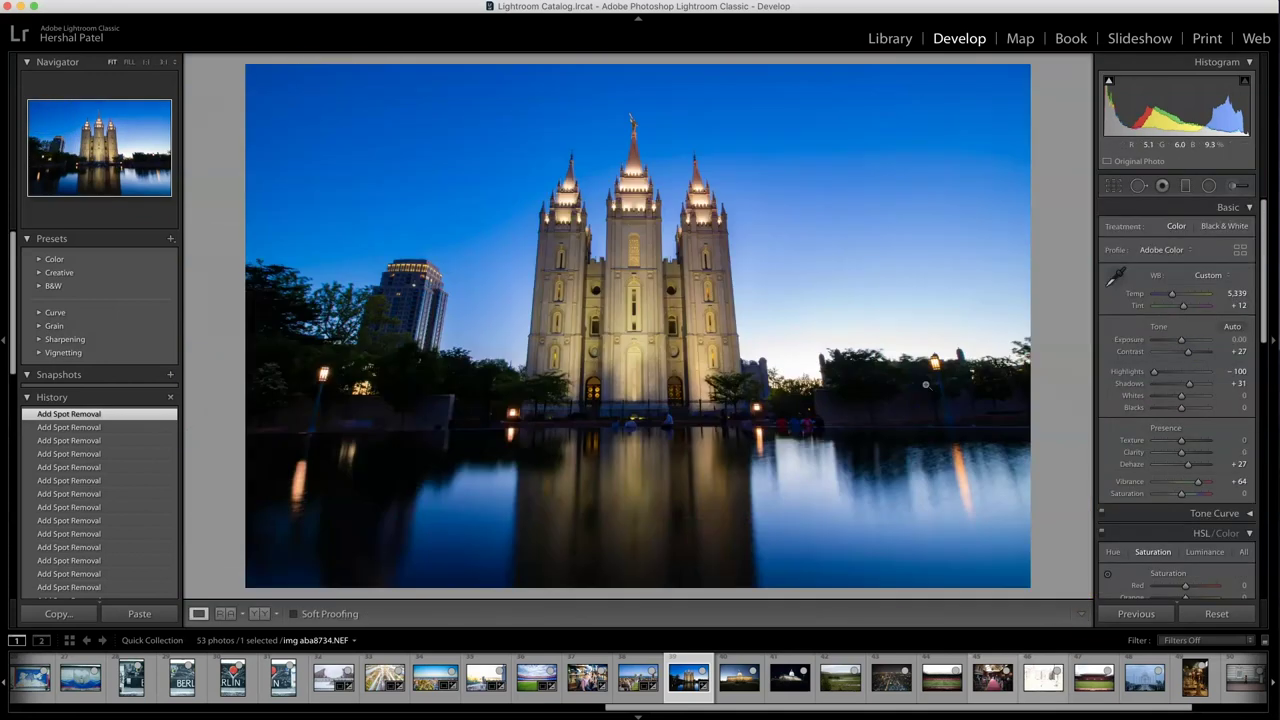
Inspect the right tower's edges up close for colour fringing and enable Remove Chromatic Aberration for the temple photo.
{"action": "left_click", "coordinate": [733, 212]}
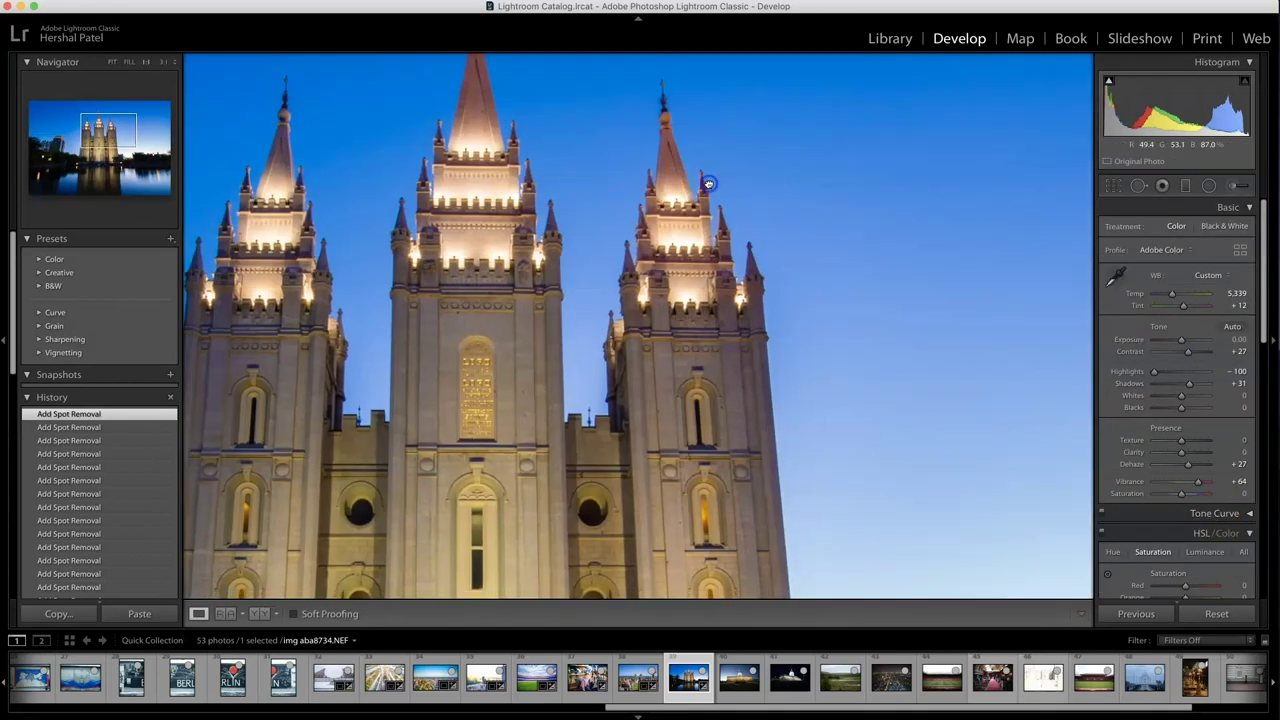
{"action": "left_click", "coordinate": [163, 62]}
{"action": "left_click_drag", "start_coordinate": [863, 340], "coordinate": [608, 434]}
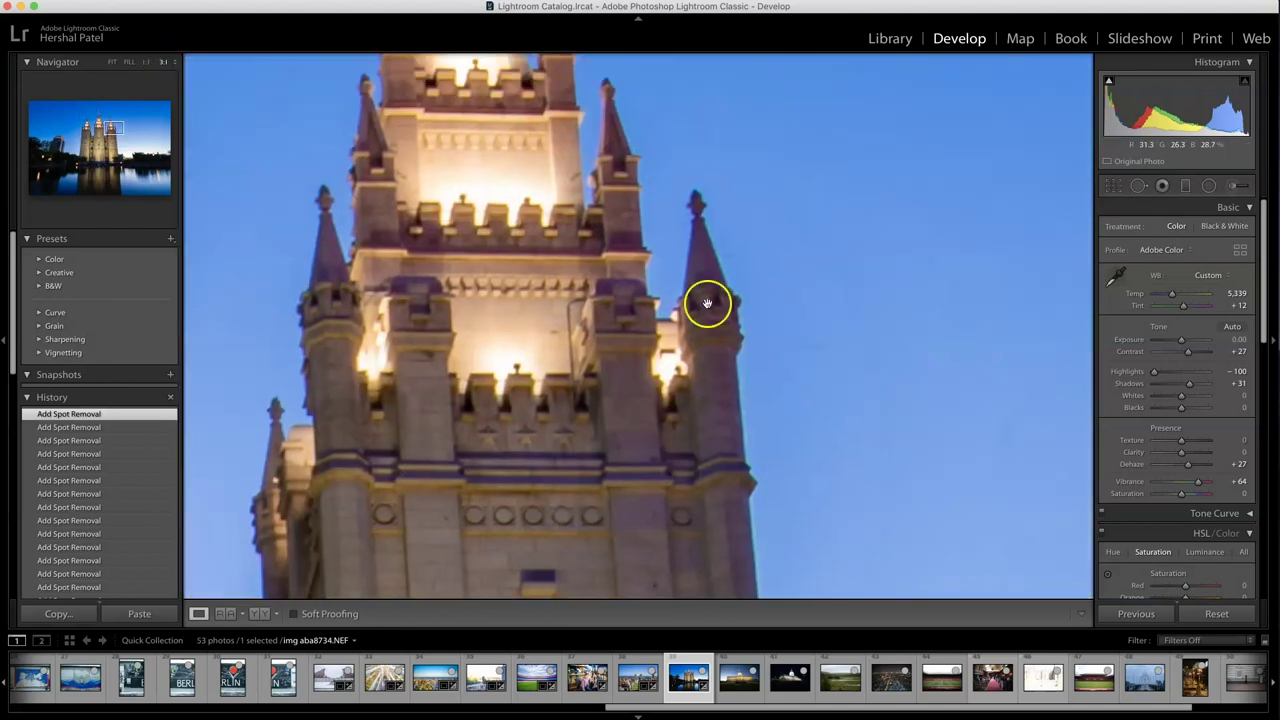
{"action": "scroll", "coordinate": [1118, 487], "scroll_direction": "down", "scroll_amount": 10}
{"action": "scroll", "coordinate": [1118, 487], "scroll_direction": "down", "scroll_amount": 4}
{"action": "left_click", "coordinate": [1152, 392]}
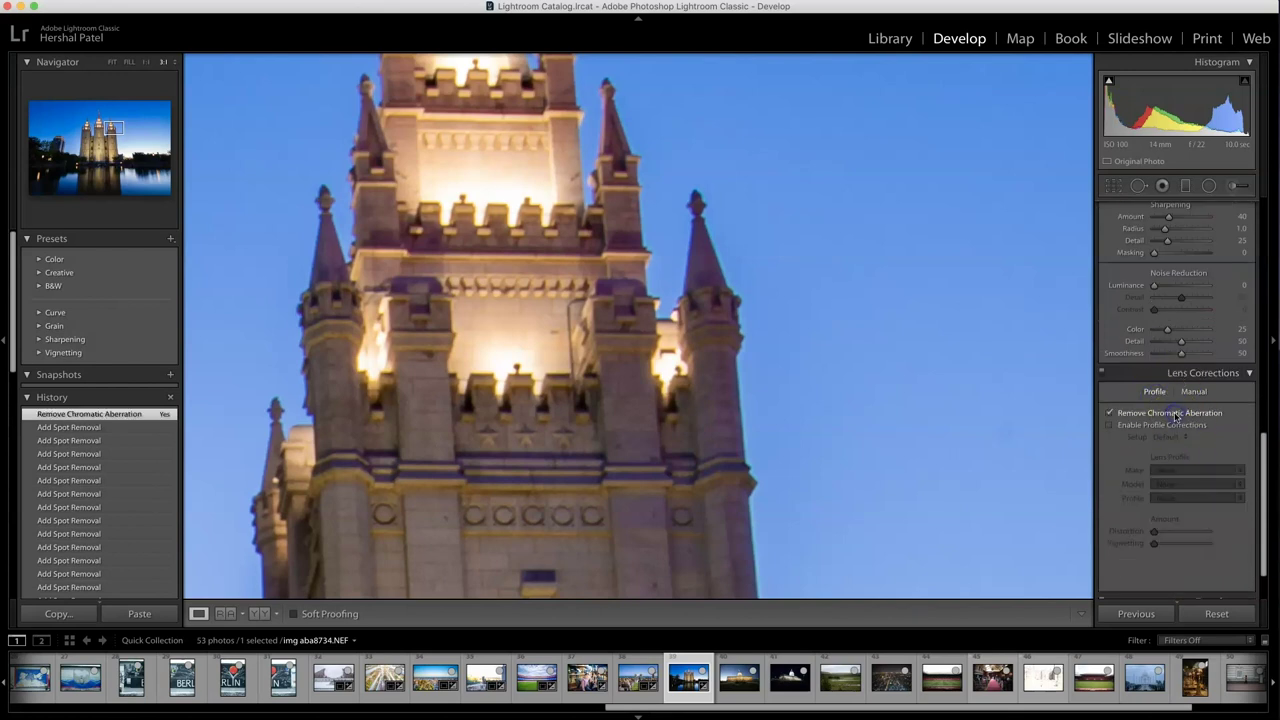
{"action": "left_click", "coordinate": [433, 250]}
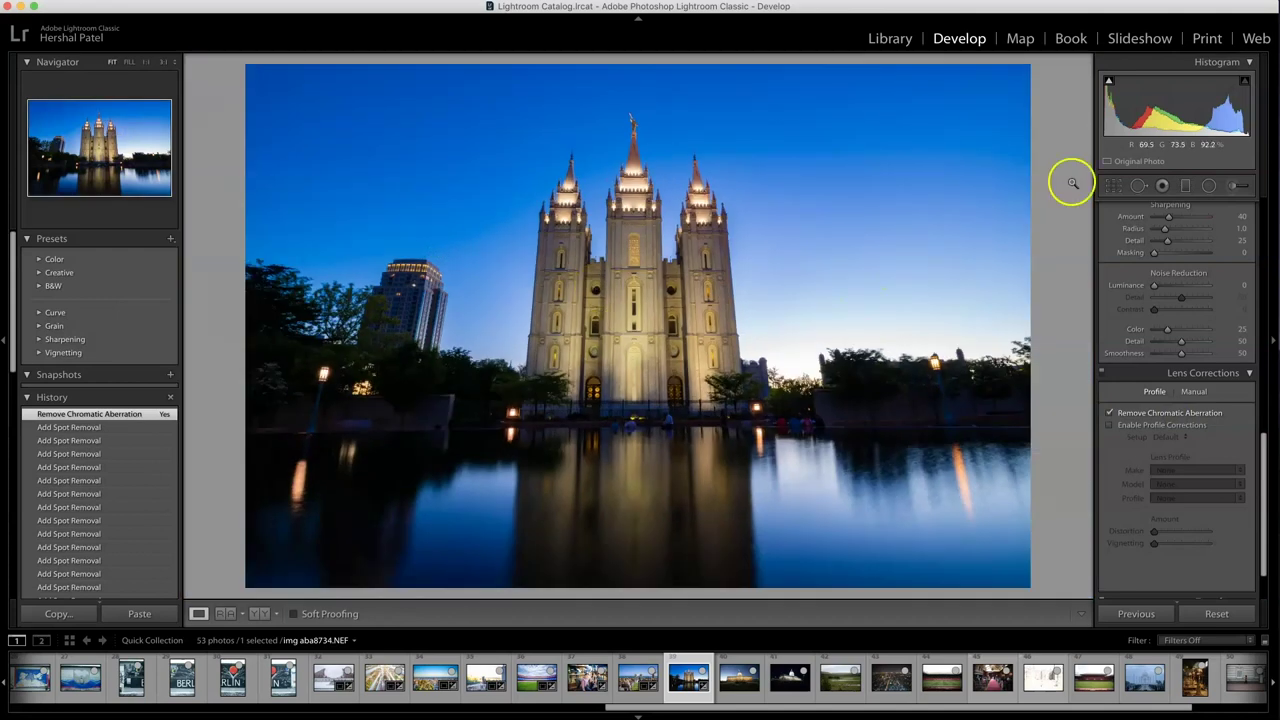
Brighten the temple photo by setting its Exposure to +0.55.
{"action": "scroll", "coordinate": [1115, 282], "scroll_direction": "up", "scroll_amount": 10}
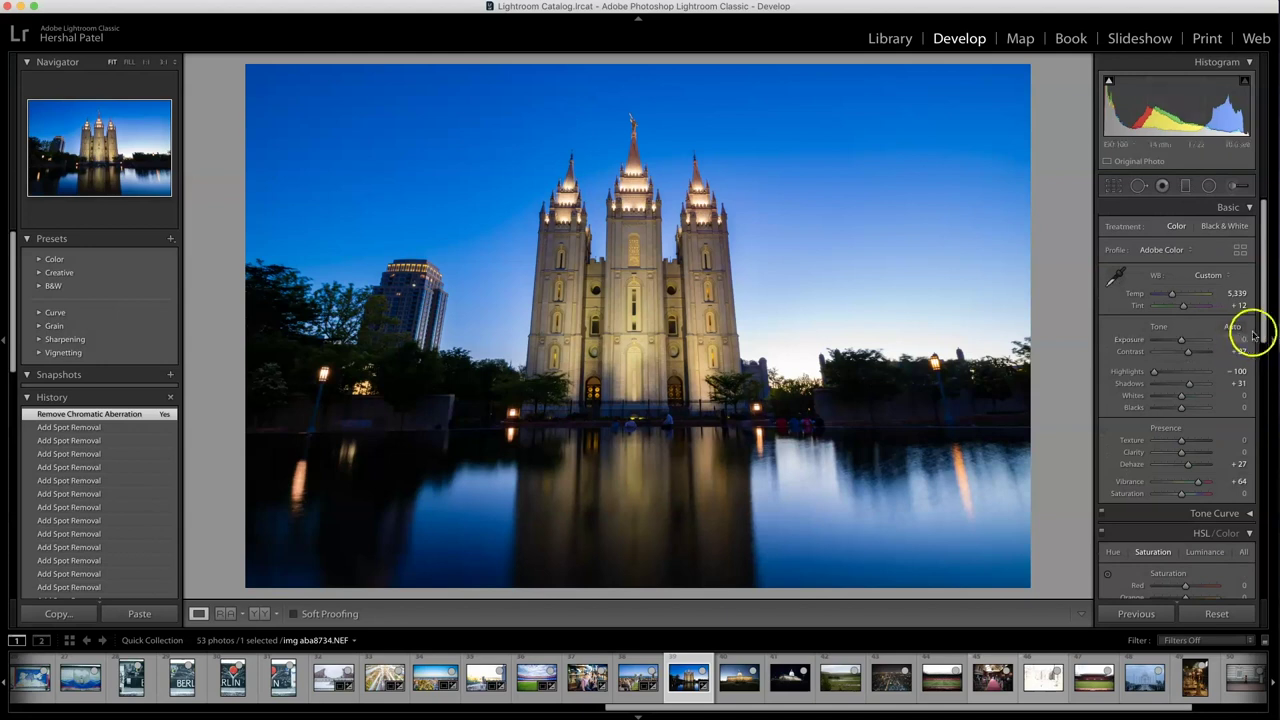
{"action": "left_click_drag", "start_coordinate": [1234, 341], "coordinate": [1238, 343]}
{"action": "left_click_drag", "start_coordinate": [1238, 343], "coordinate": [1236, 343]}
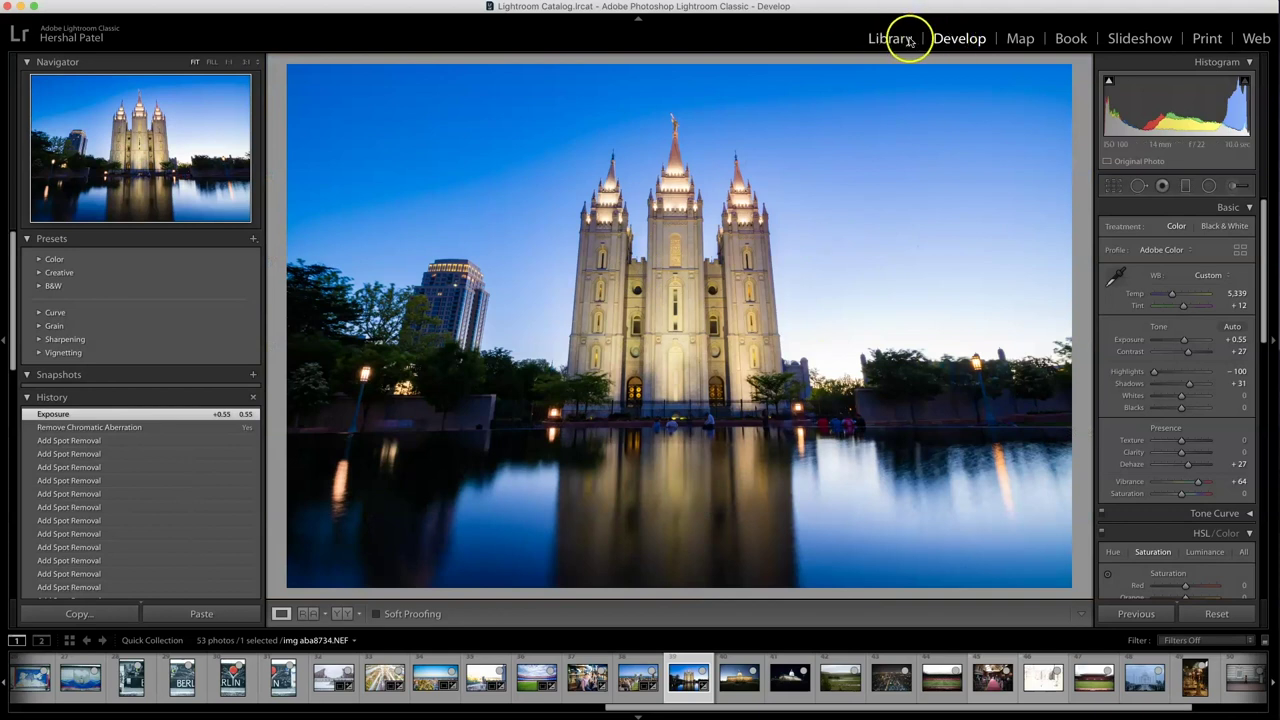
{"action": "left_click_drag", "start_coordinate": [729, 245], "coordinate": [722, 385]}
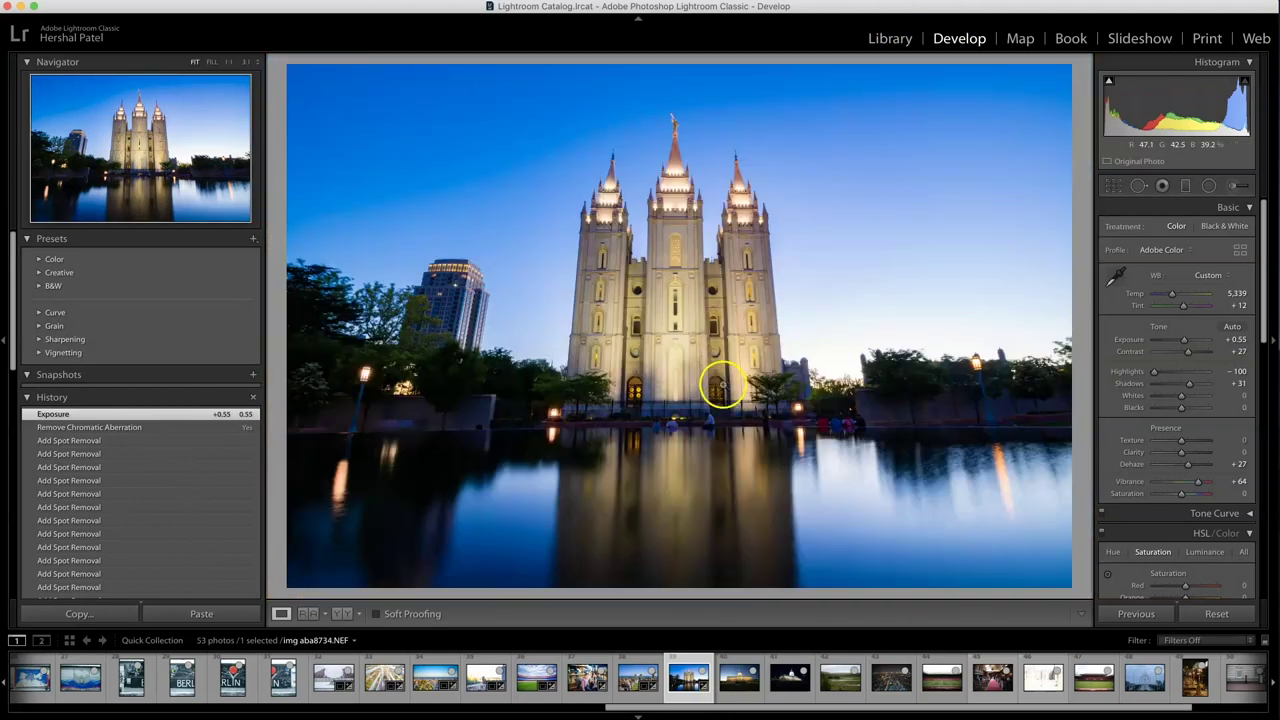
Open the dusk Capitol photo img aba8757.NEF and straighten it with a crop angle of 1.11.
{"action": "left_click", "coordinate": [738, 678]}
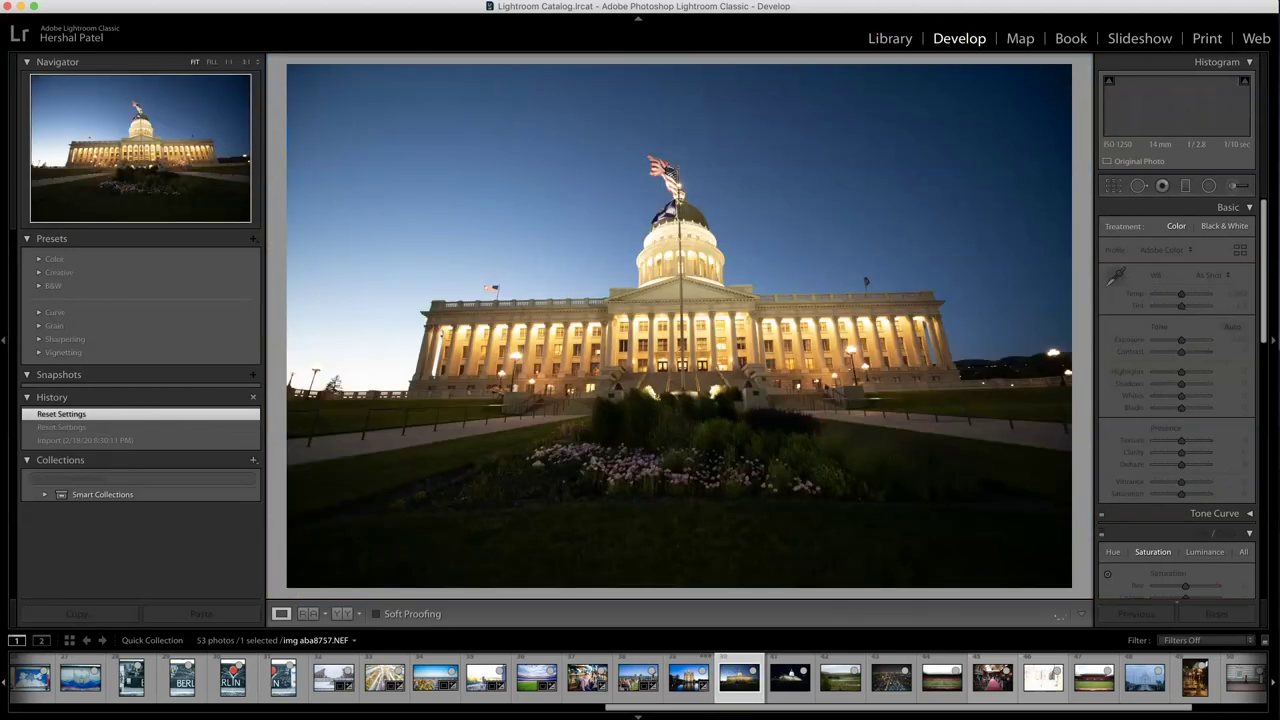
{"action": "left_click", "coordinate": [1120, 187]}
{"action": "left_click", "coordinate": [1233, 266]}
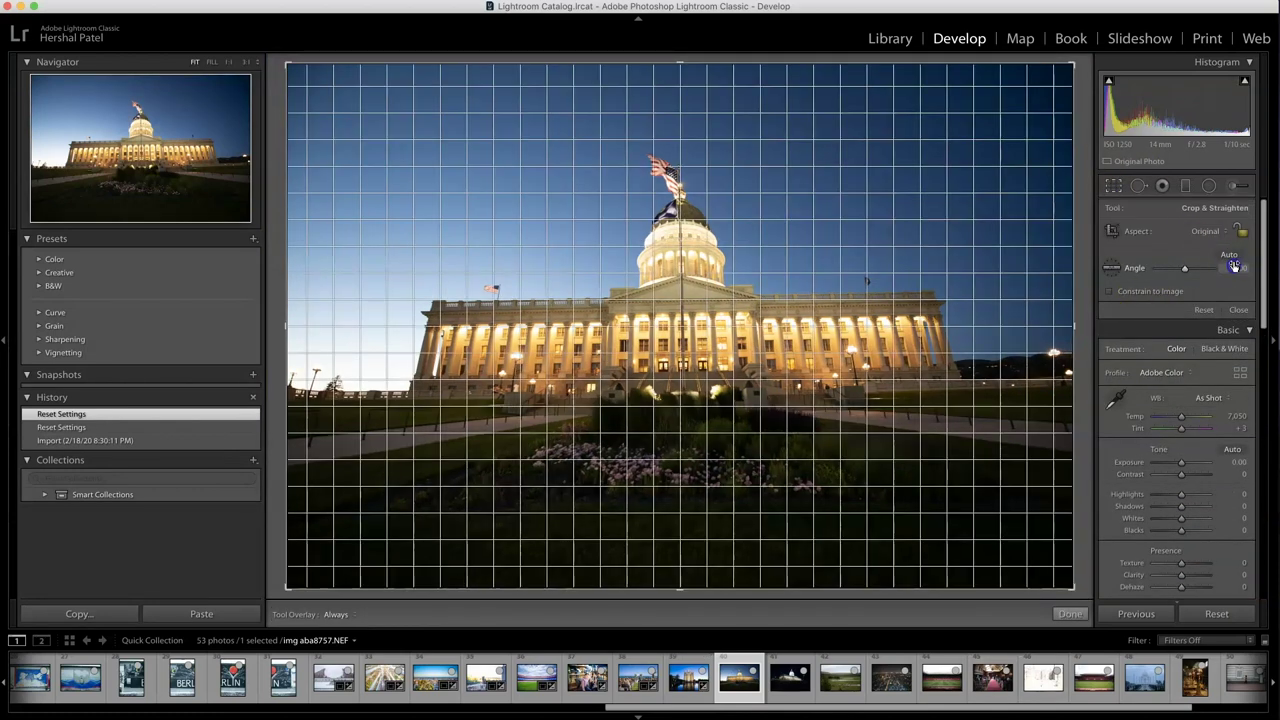
{"action": "left_click_drag", "start_coordinate": [1234, 266], "coordinate": [1242, 267]}
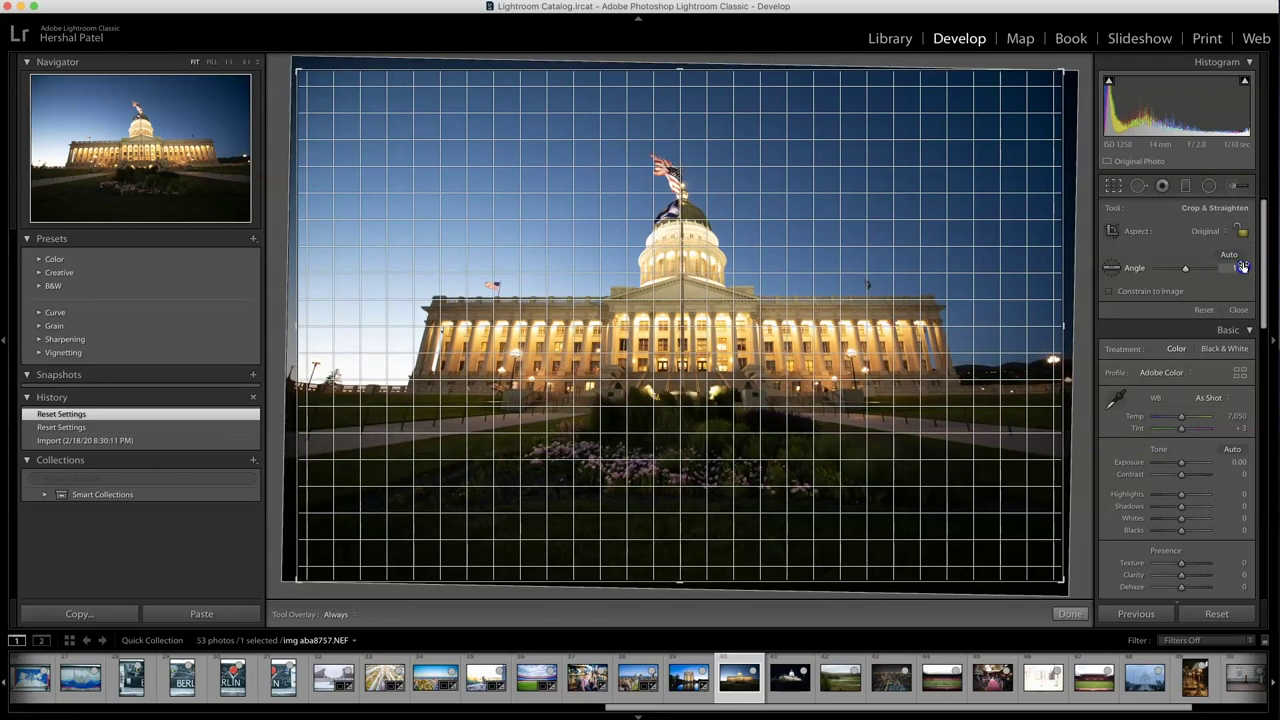
{"action": "left_click_drag", "start_coordinate": [1242, 267], "coordinate": [1242, 267]}
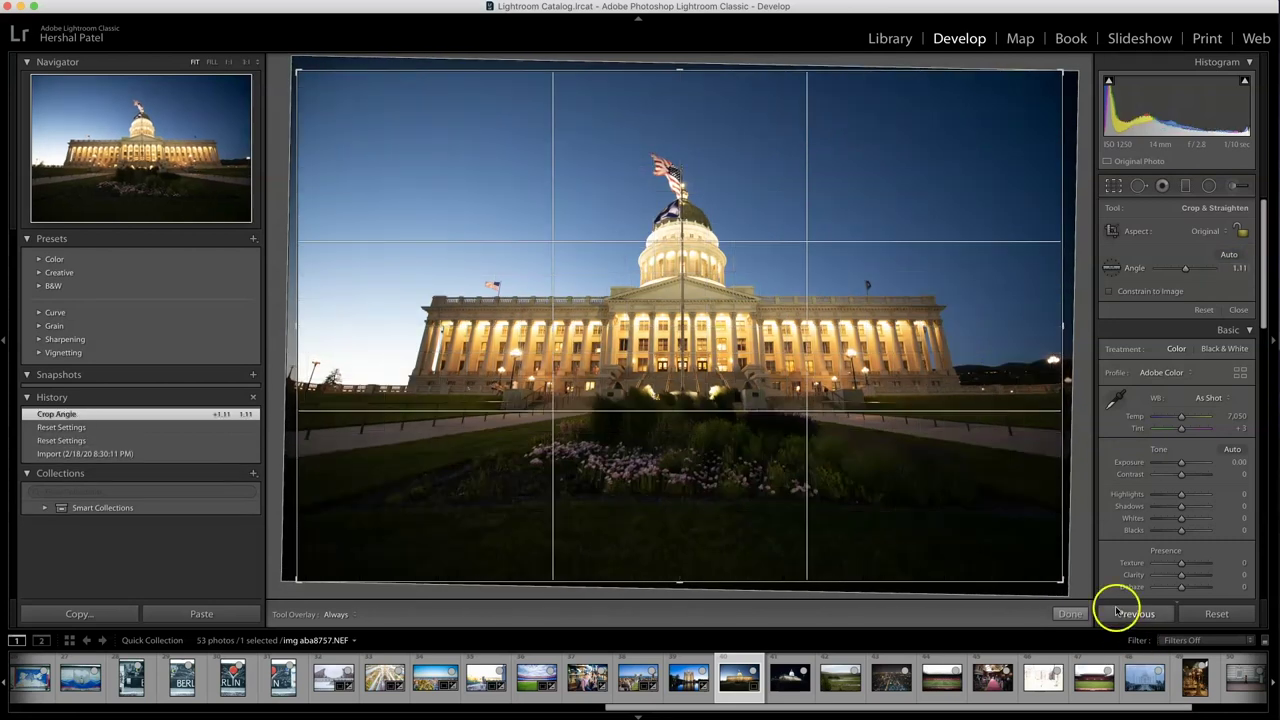
{"action": "left_click", "coordinate": [1070, 614]}
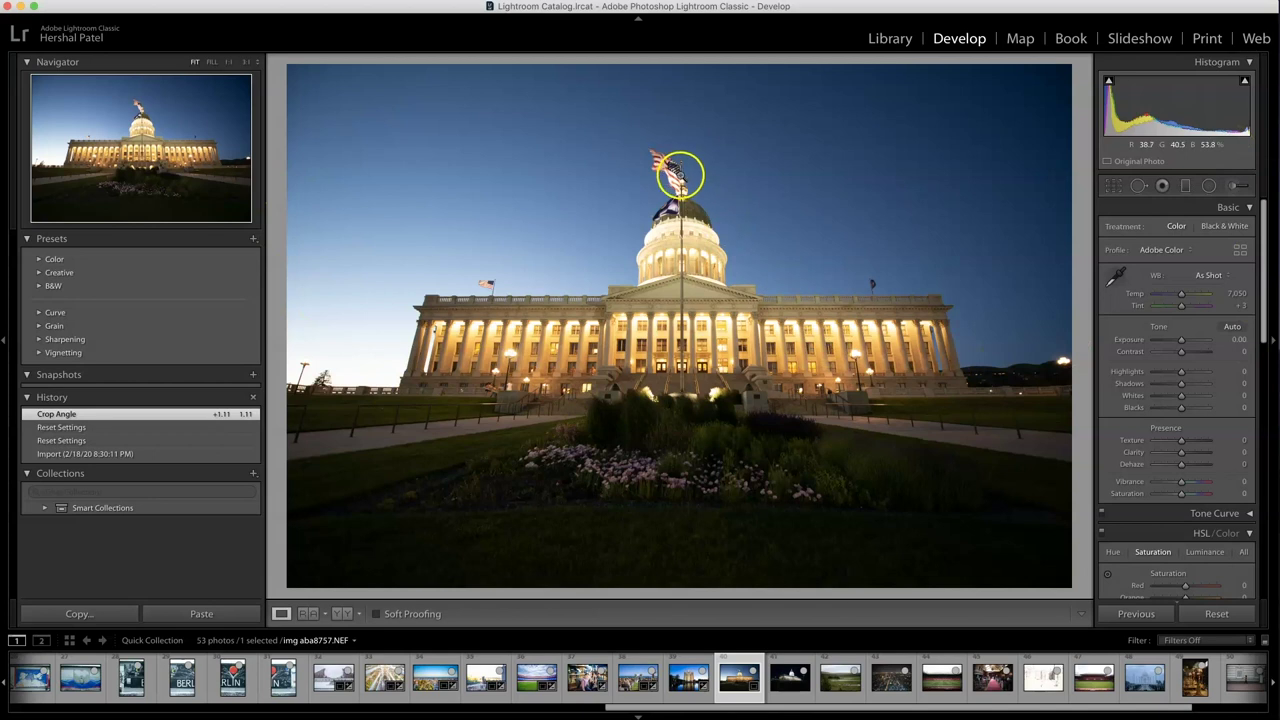
Set the Capitol photo's Vibrance to +64, Highlights to −100, Shadows to +12, Contrast to +38 and Exposure to +0.15.
{"action": "left_click", "coordinate": [484, 284]}
{"action": "left_click", "coordinate": [499, 298]}
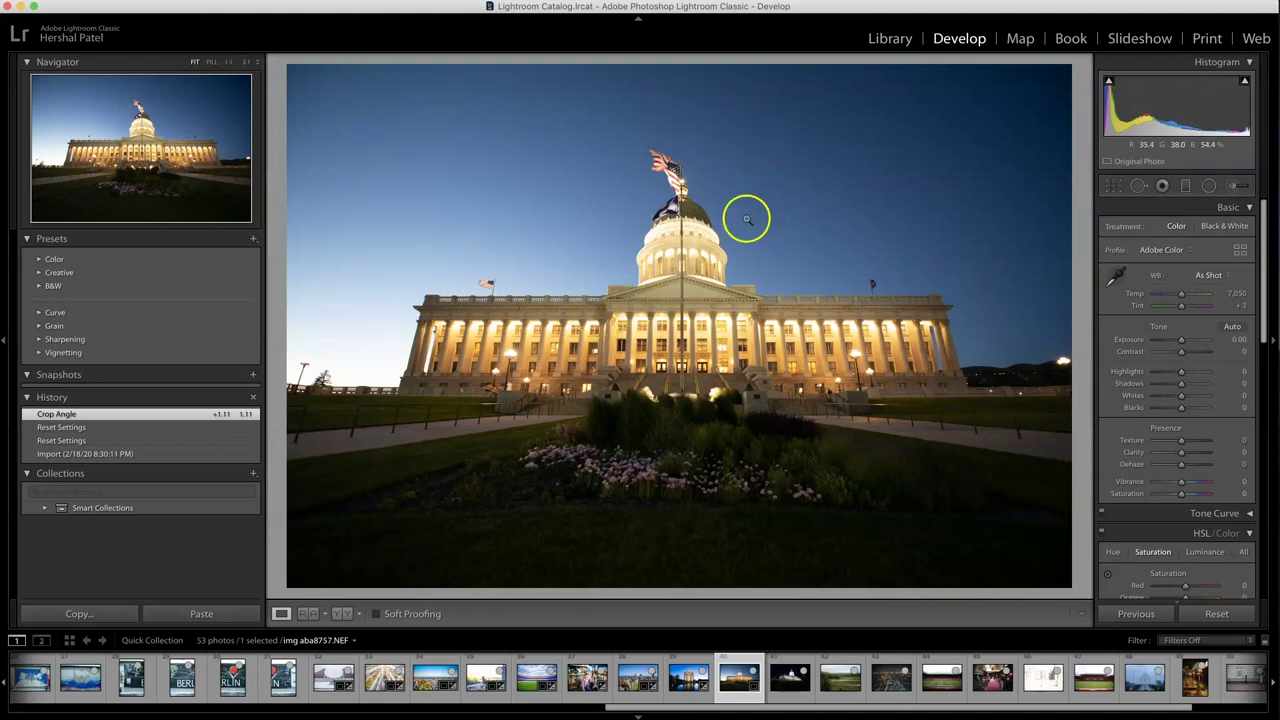
{"action": "left_click", "coordinate": [1184, 335], "text": "alt"}
{"action": "left_click_drag", "start_coordinate": [1181, 481], "coordinate": [1199, 484]}
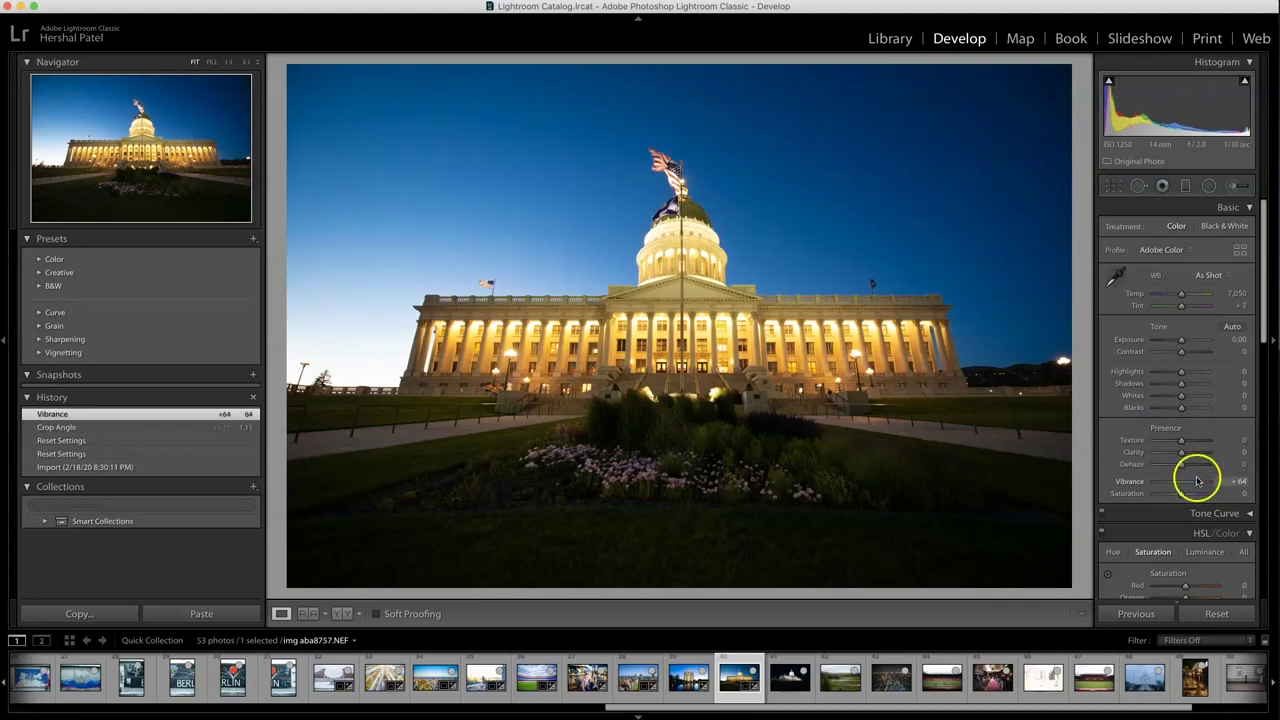
{"action": "left_click_drag", "start_coordinate": [1181, 373], "coordinate": [1118, 377]}
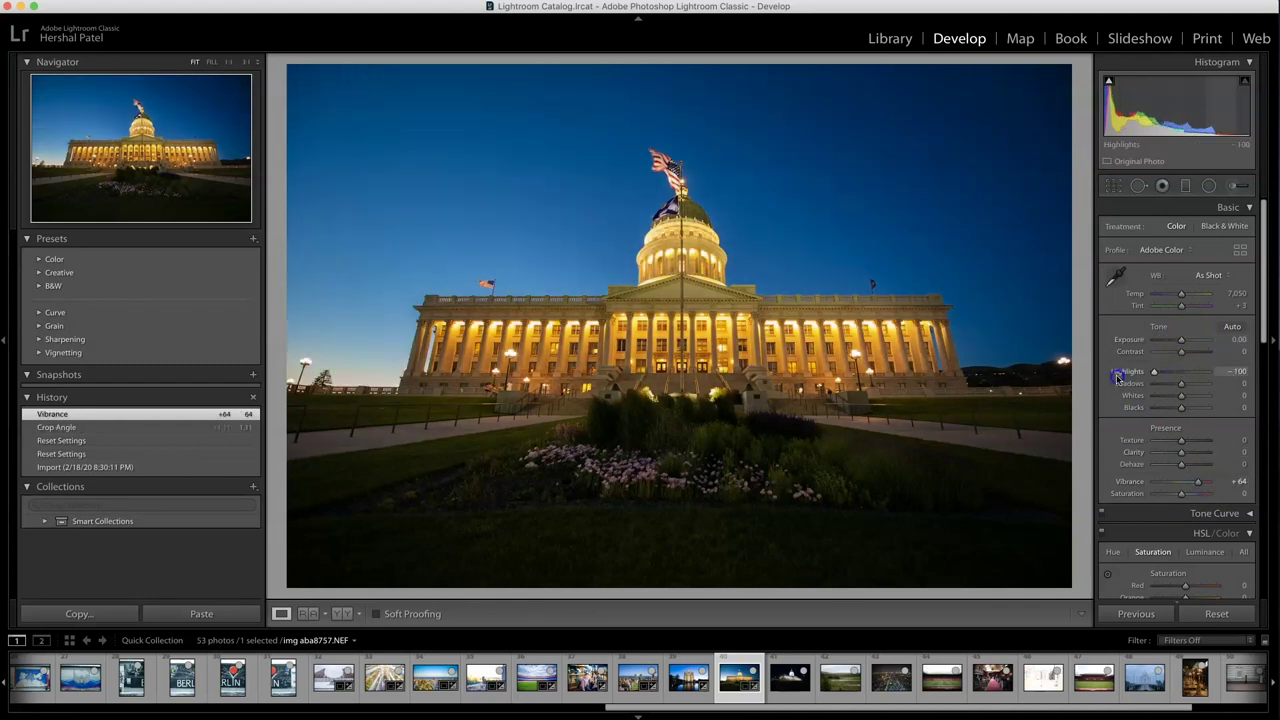
{"action": "left_click_drag", "start_coordinate": [1220, 390], "coordinate": [1184, 341]}
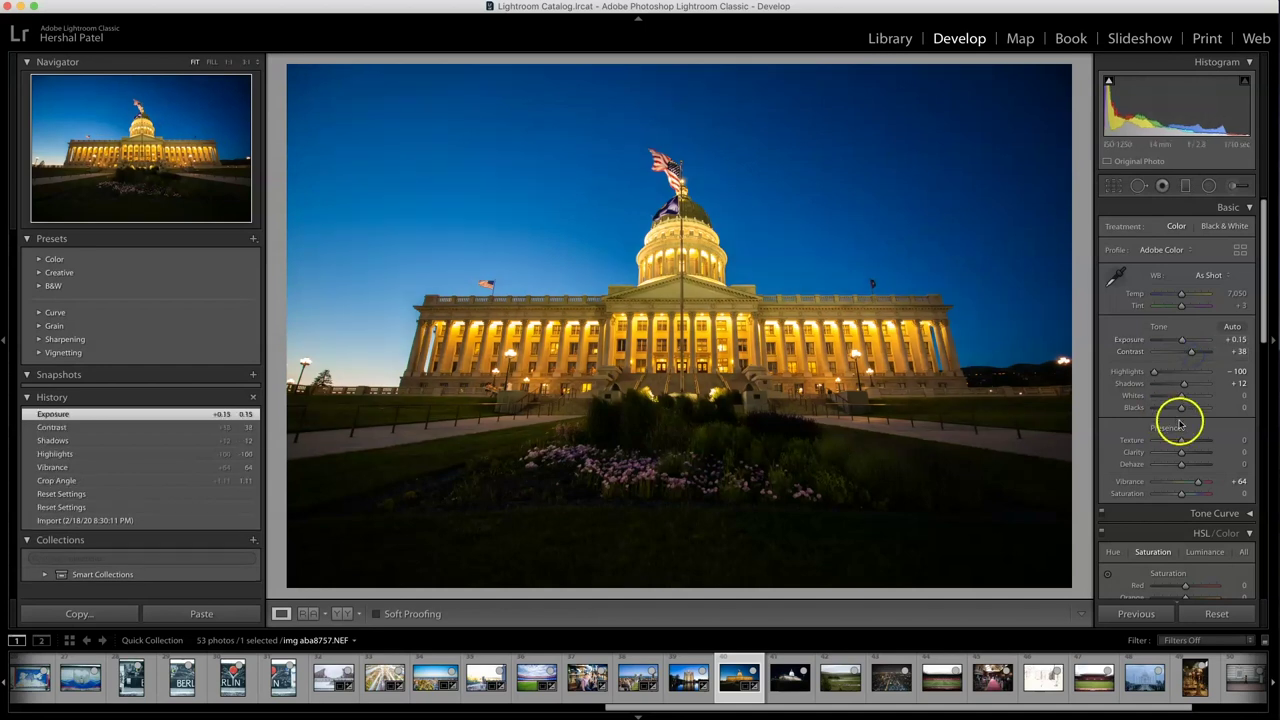
Set Clarity to +16 and Dehaze to +15, and cool the white balance to Temp 3,865 with Tint +11.
{"action": "left_click_drag", "start_coordinate": [1182, 452], "coordinate": [1185, 465]}
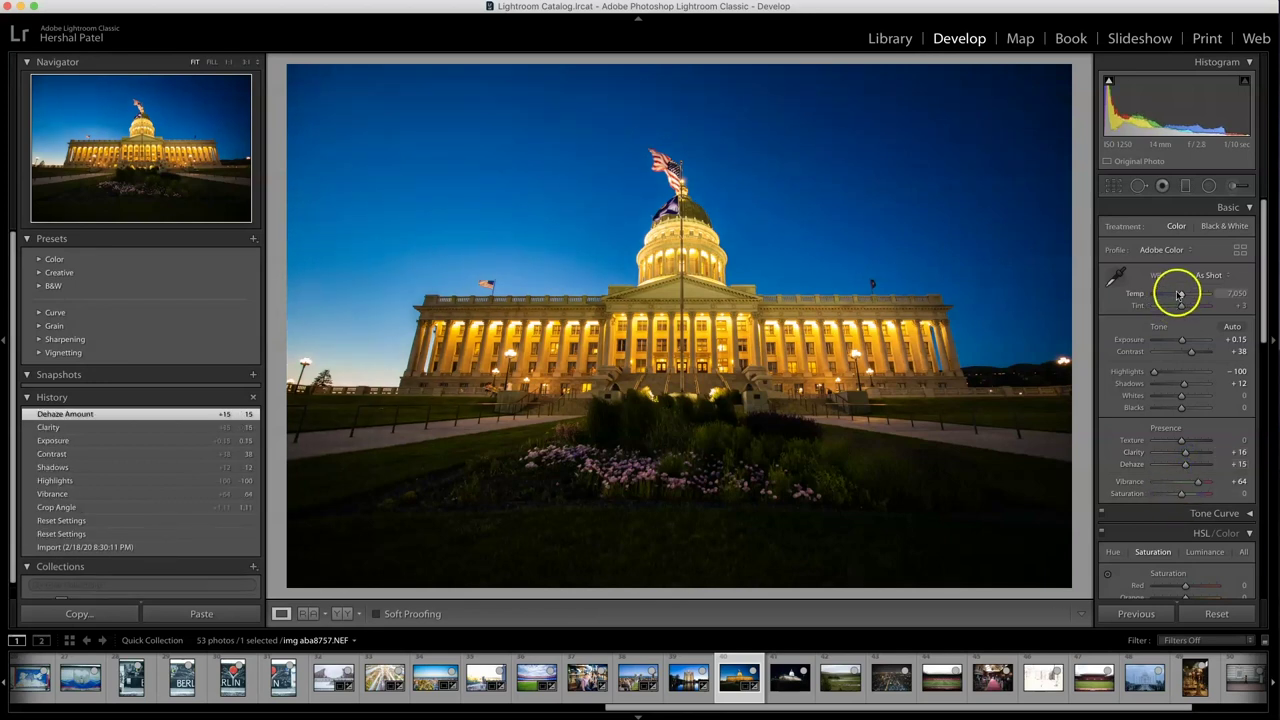
{"action": "left_click_drag", "start_coordinate": [1181, 297], "coordinate": [1161, 298]}
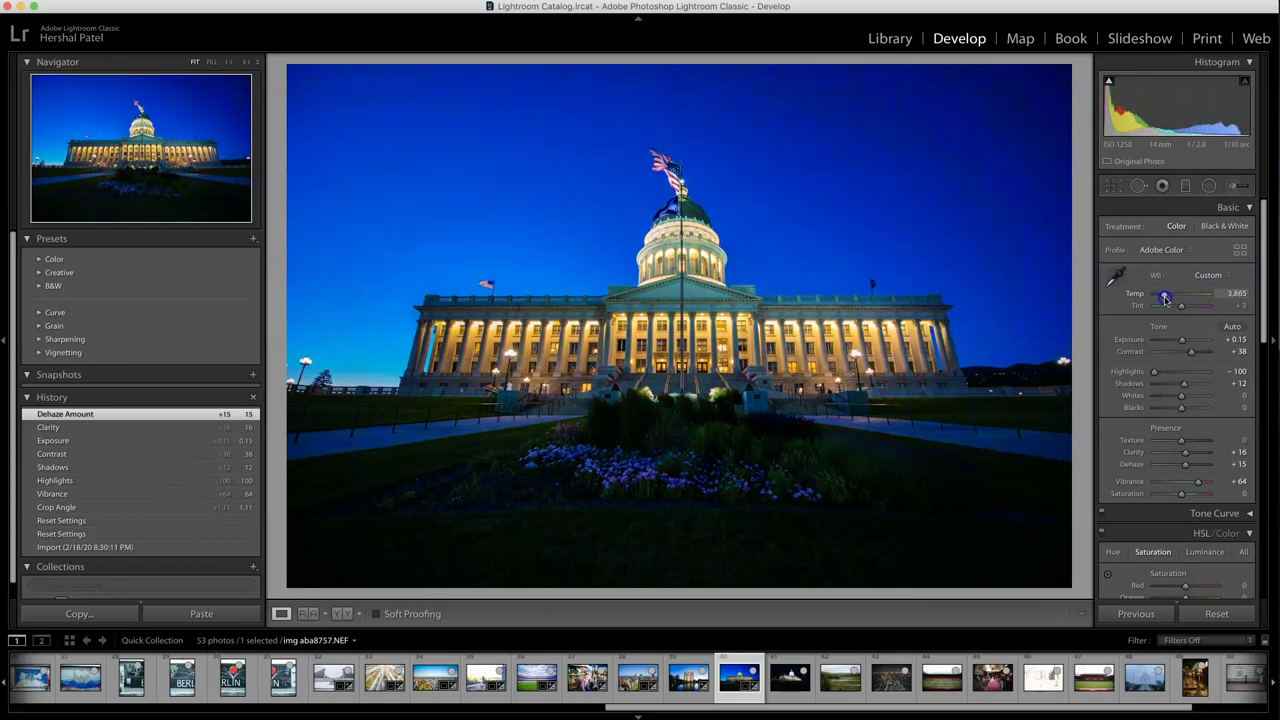
{"action": "left_click_drag", "start_coordinate": [1165, 299], "coordinate": [1165, 299]}
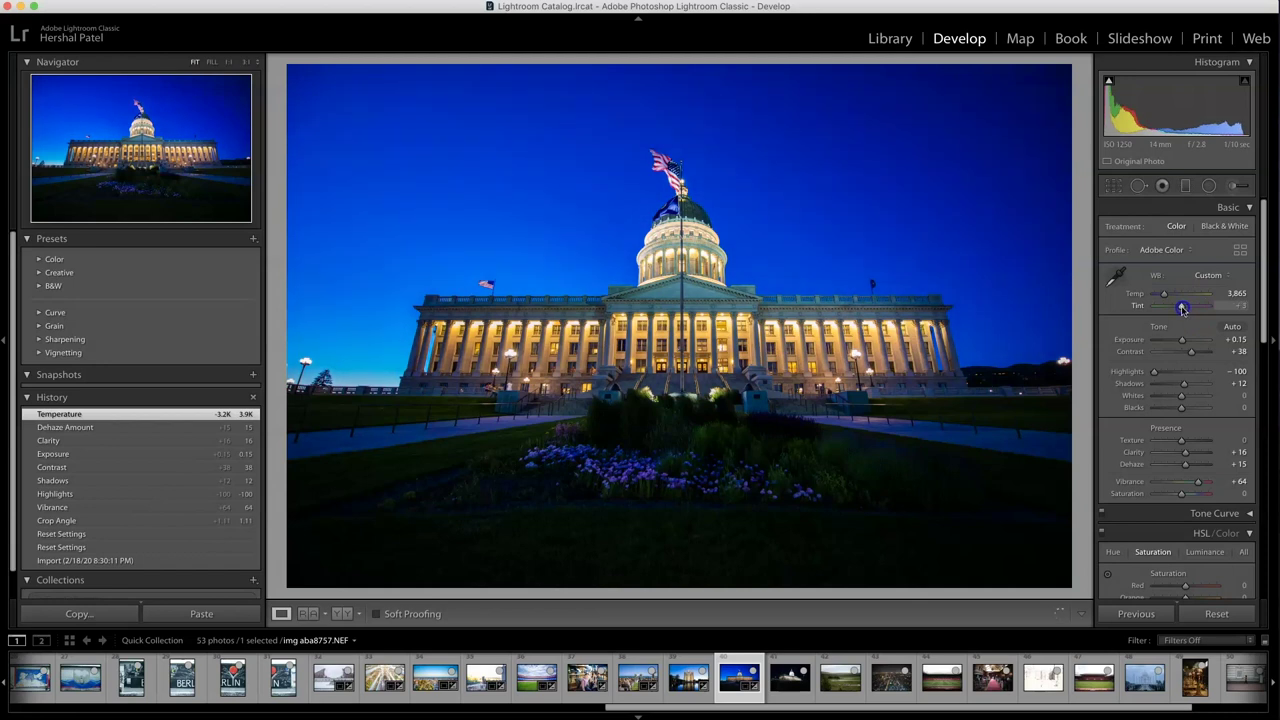
{"action": "left_click_drag", "start_coordinate": [1184, 310], "coordinate": [1184, 310]}
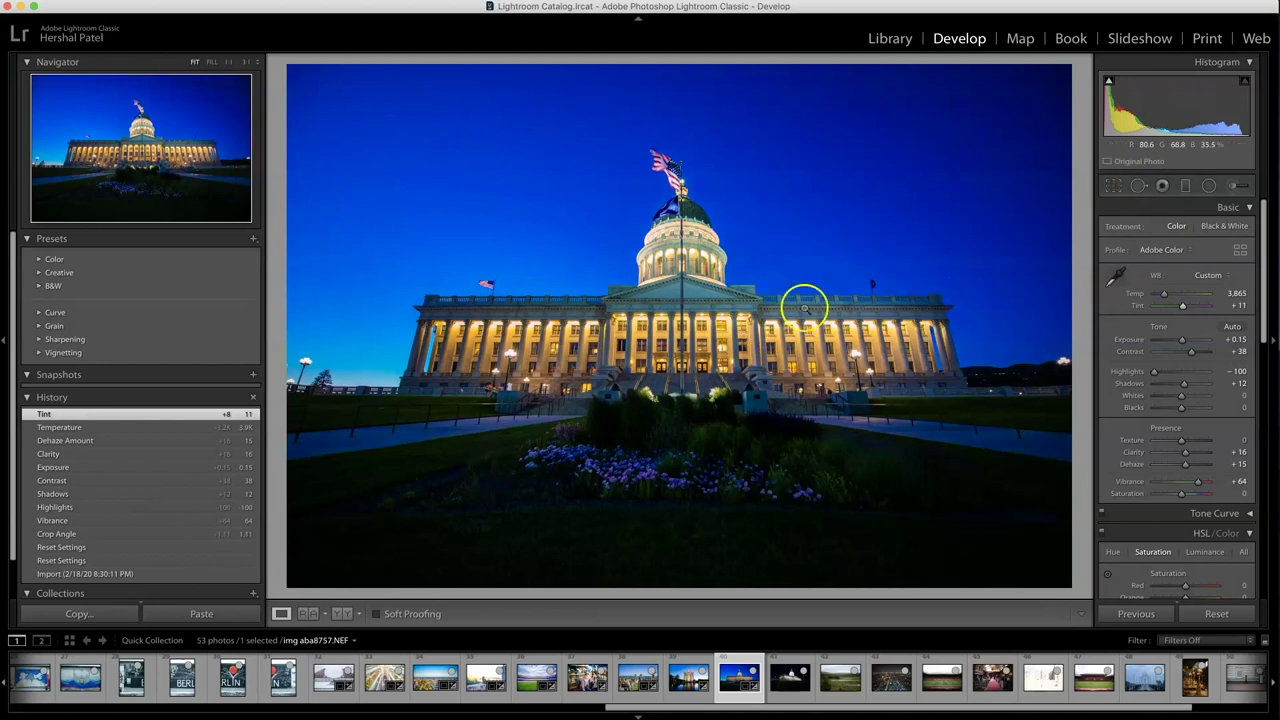
Refine the basic adjustments to Exposure +1.40, Shadows −50, Temp 4,756 and Clarity +32.
{"action": "left_click_drag", "start_coordinate": [1182, 343], "coordinate": [1188, 343]}
{"action": "left_click_drag", "start_coordinate": [1176, 382], "coordinate": [1164, 386]}
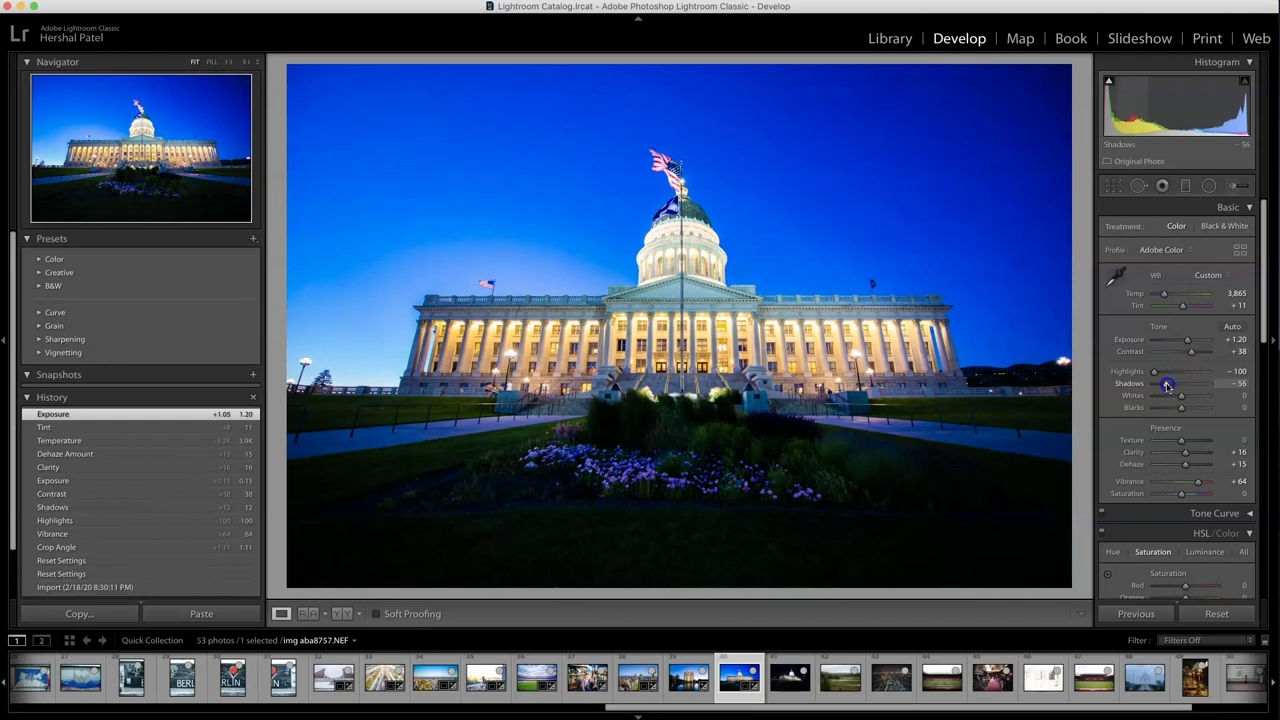
{"action": "left_click_drag", "start_coordinate": [1172, 386], "coordinate": [1172, 386]}
{"action": "left_click_drag", "start_coordinate": [1190, 344], "coordinate": [1190, 343]}
{"action": "left_click_drag", "start_coordinate": [1161, 397], "coordinate": [1161, 397]}
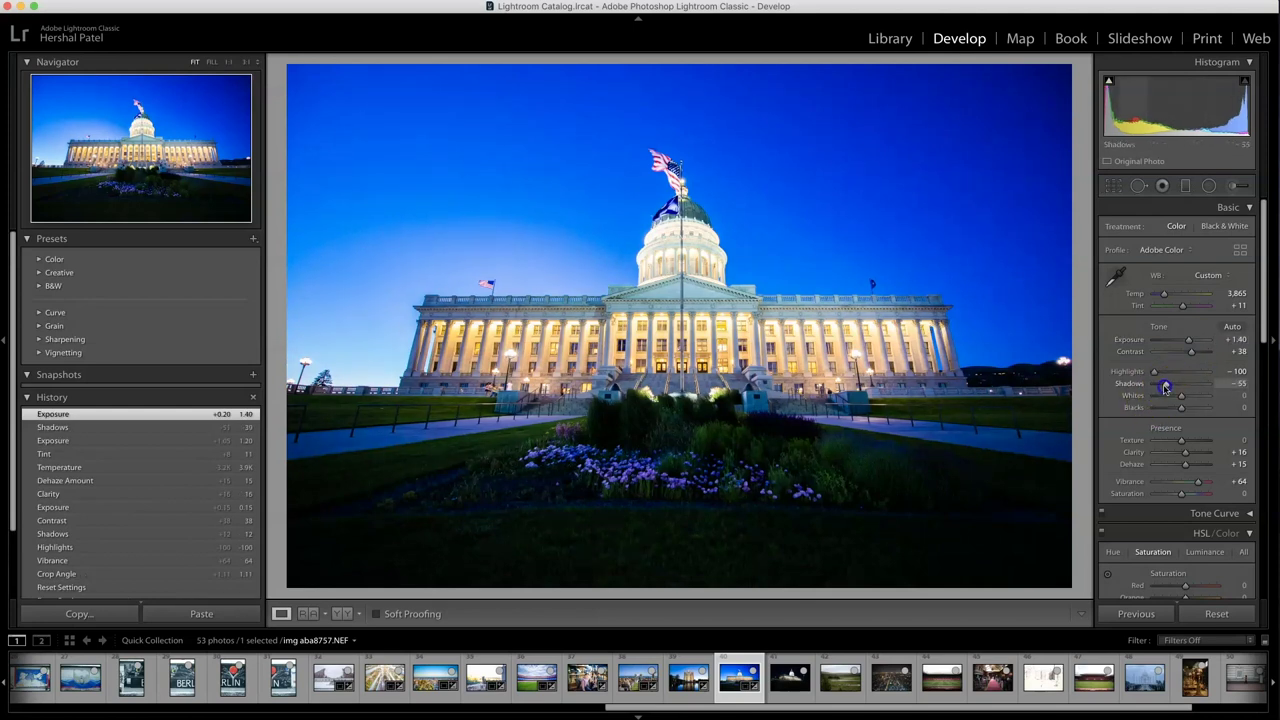
{"action": "left_click_drag", "start_coordinate": [1166, 386], "coordinate": [1166, 386]}
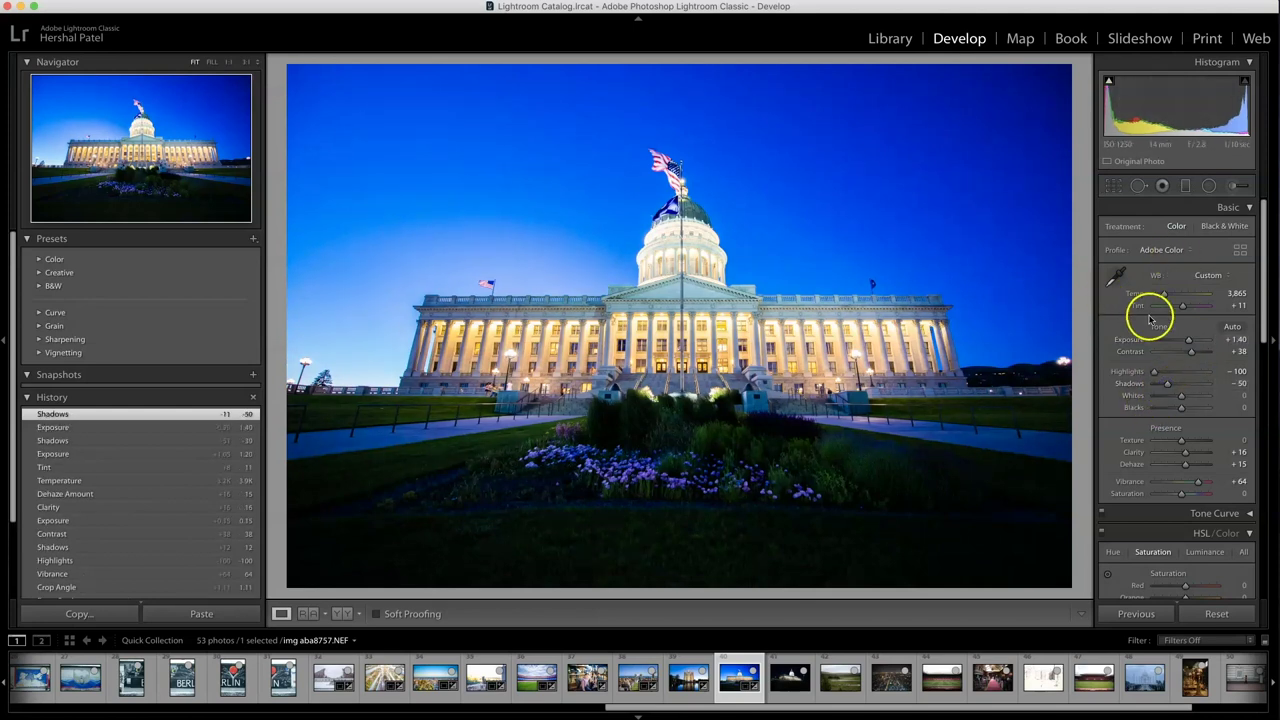
{"action": "left_click_drag", "start_coordinate": [1164, 294], "coordinate": [1168, 295]}
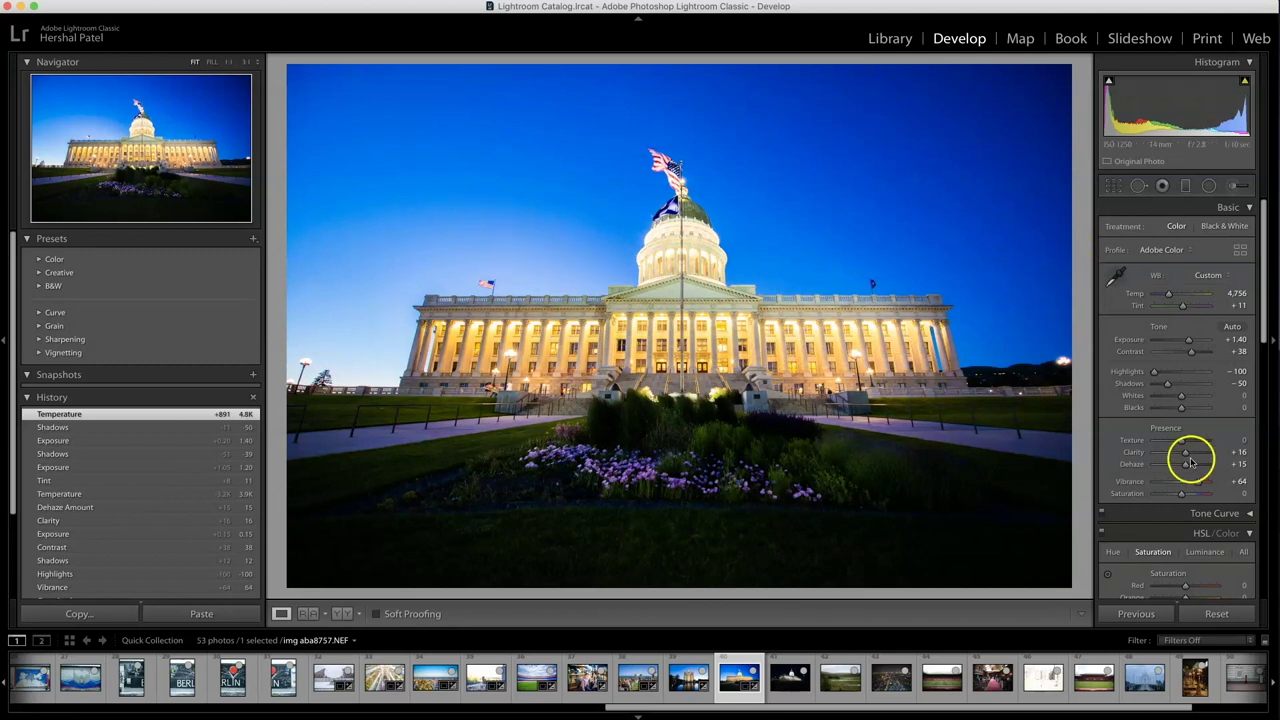
{"action": "left_click_drag", "start_coordinate": [1191, 456], "coordinate": [1191, 456]}
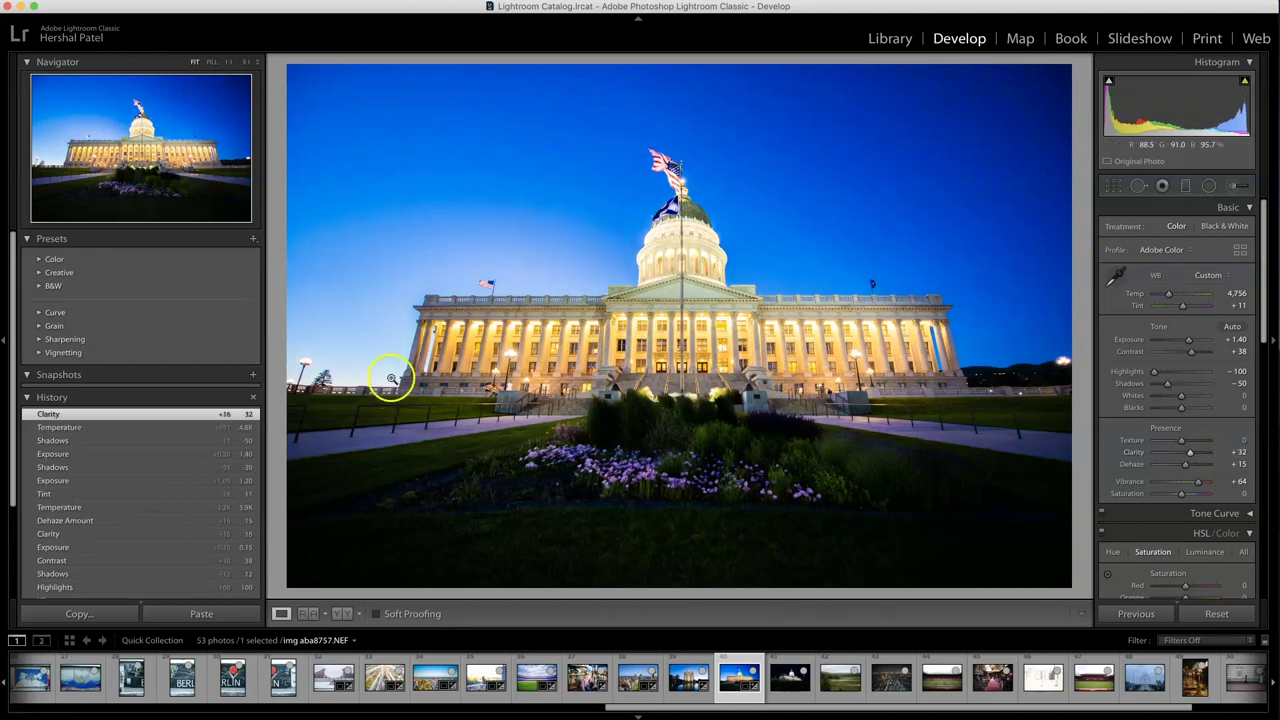
Inspect the roofline and flag up close and turn on Remove Chromatic Aberration for the photo.
{"action": "left_click", "coordinate": [492, 338]}
{"action": "left_click_drag", "start_coordinate": [697, 145], "coordinate": [445, 339]}
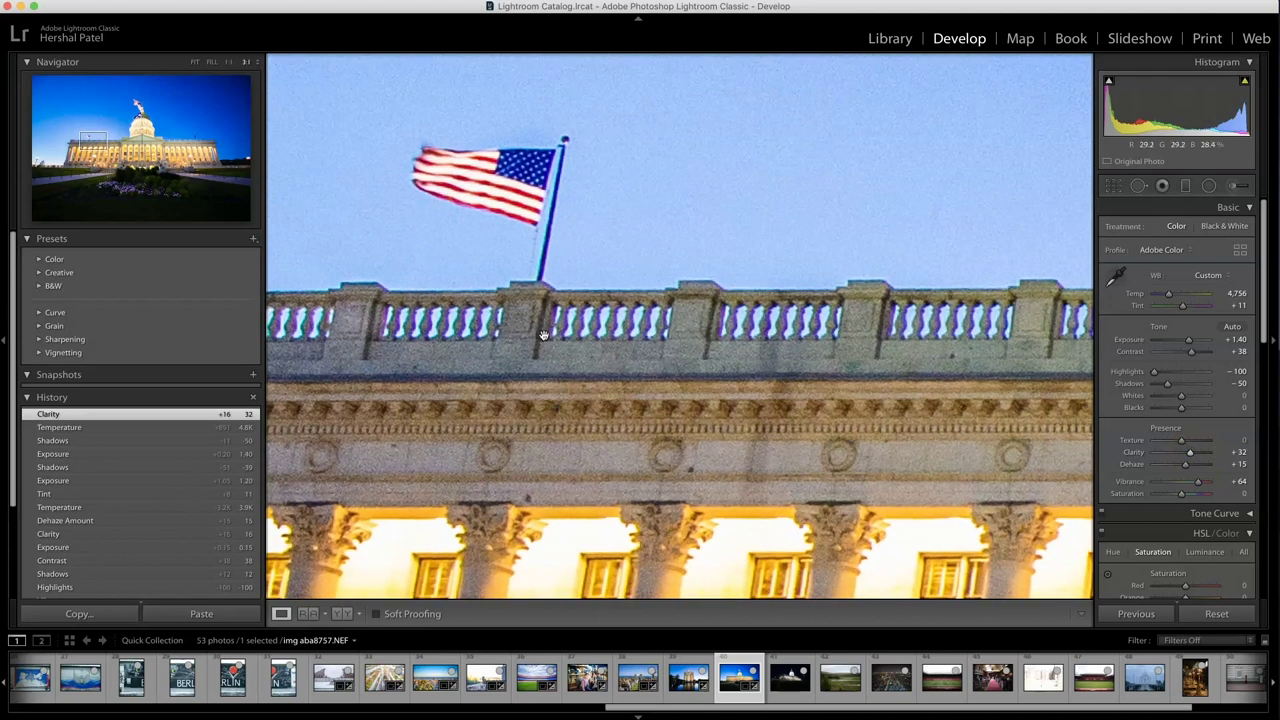
{"action": "scroll", "coordinate": [1118, 530], "scroll_direction": "down", "scroll_amount": 10}
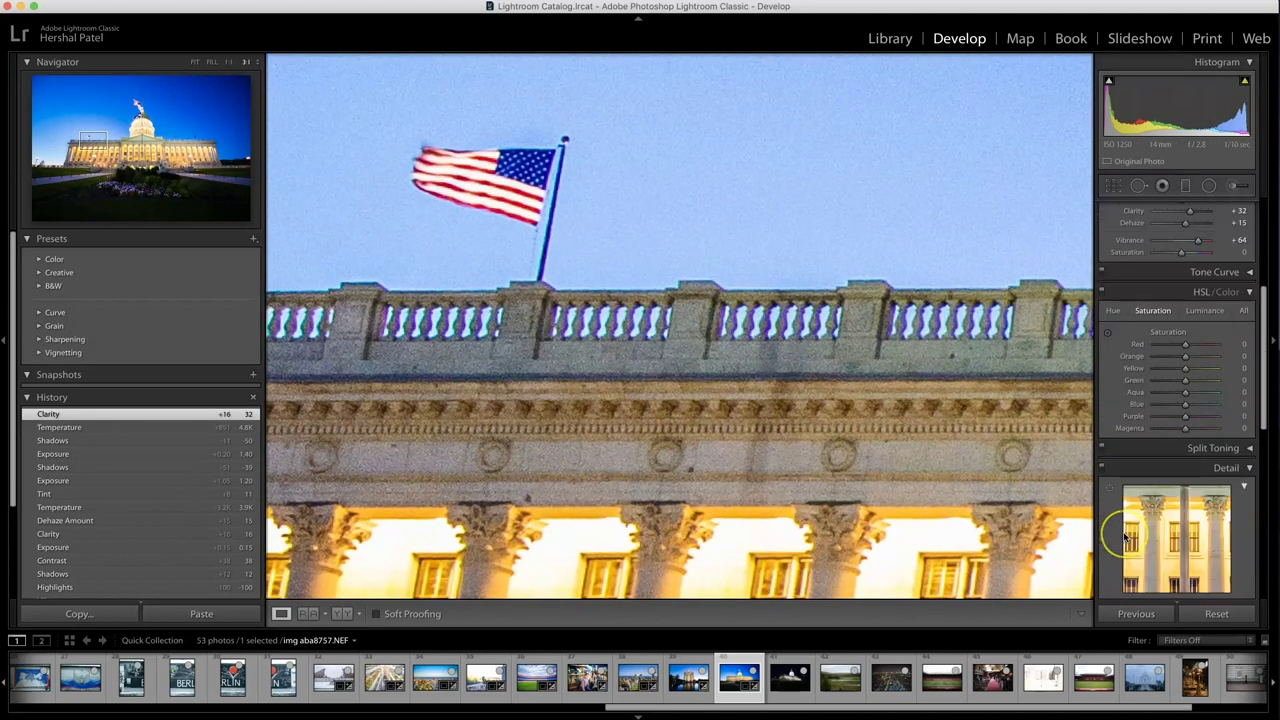
{"action": "scroll", "coordinate": [1124, 537], "scroll_direction": "down", "scroll_amount": 2}
{"action": "left_click", "coordinate": [1158, 354]}
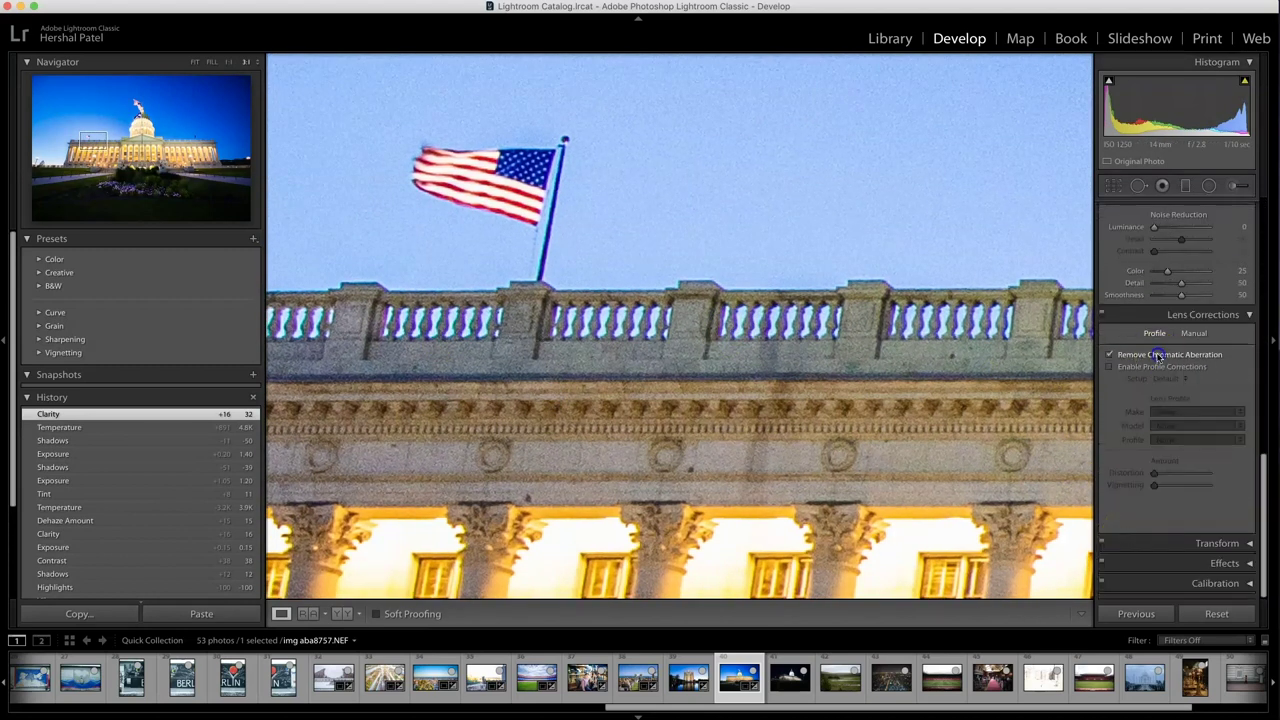
{"action": "left_click", "coordinate": [962, 415]}
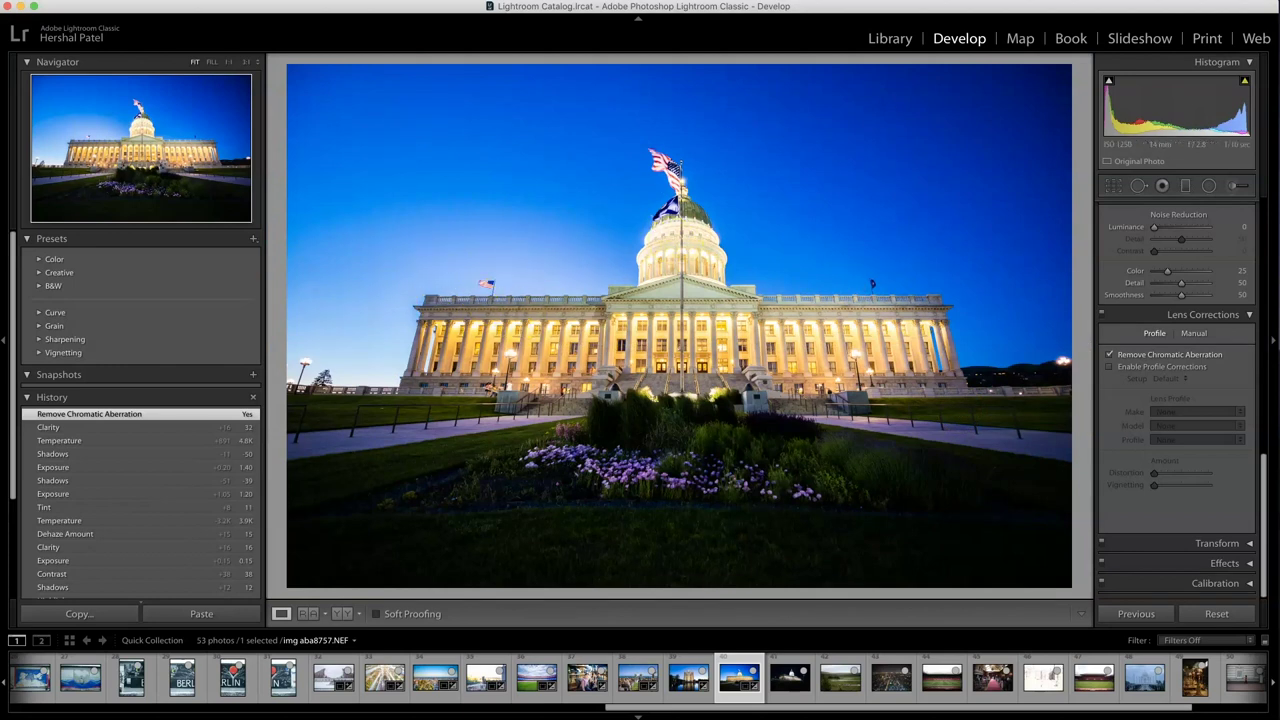
Open the night Capitol photo img aba8921.NEF and turn on Remove Chromatic Aberration.
{"action": "left_click", "coordinate": [785, 681]}
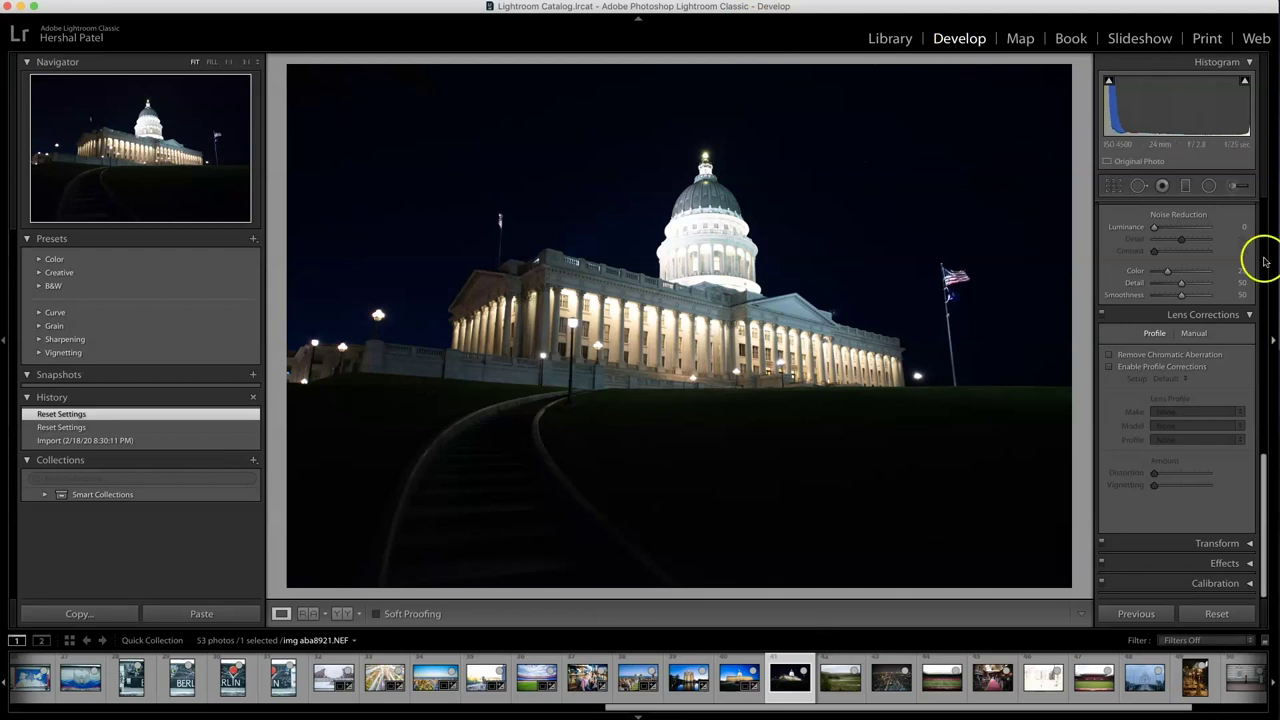
{"action": "left_click", "coordinate": [1108, 354]}
Balance the night photo's tone with Exposure +1.25, Shadows +53 and Highlights −53.
{"action": "scroll", "coordinate": [1130, 468], "scroll_direction": "up", "scroll_amount": 10}
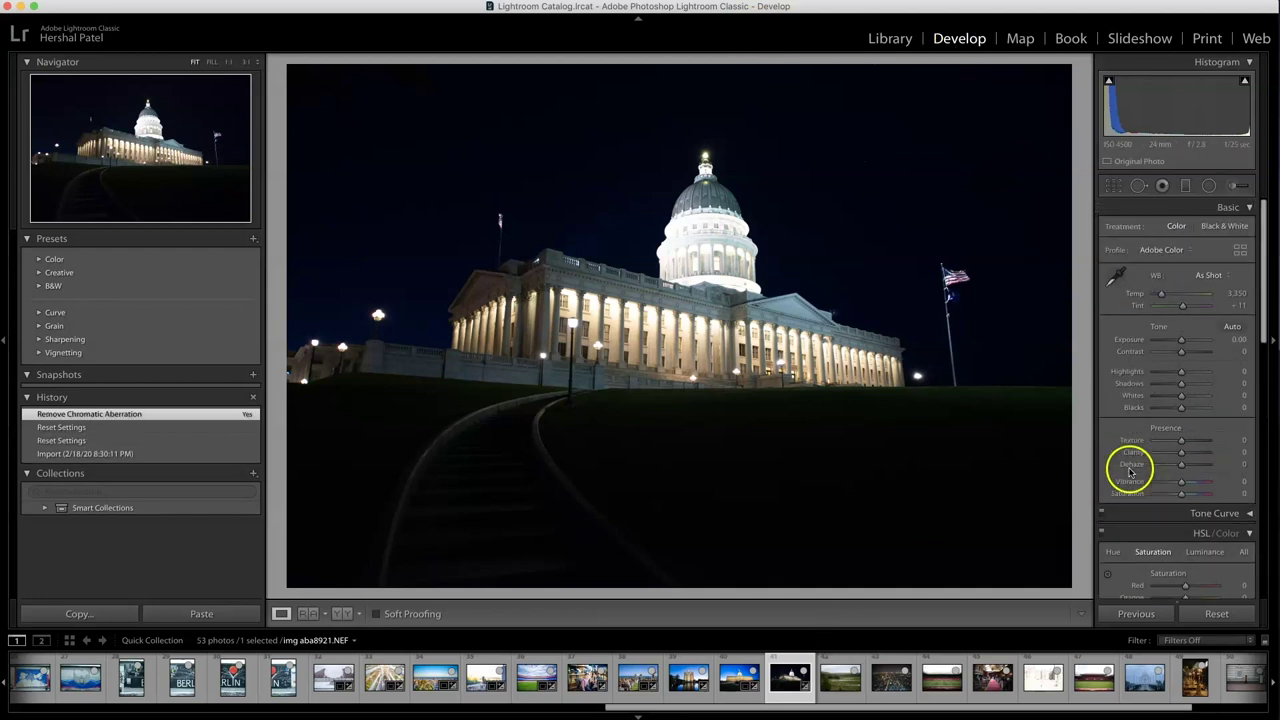
{"action": "left_click_drag", "start_coordinate": [1181, 371], "coordinate": [1050, 372]}
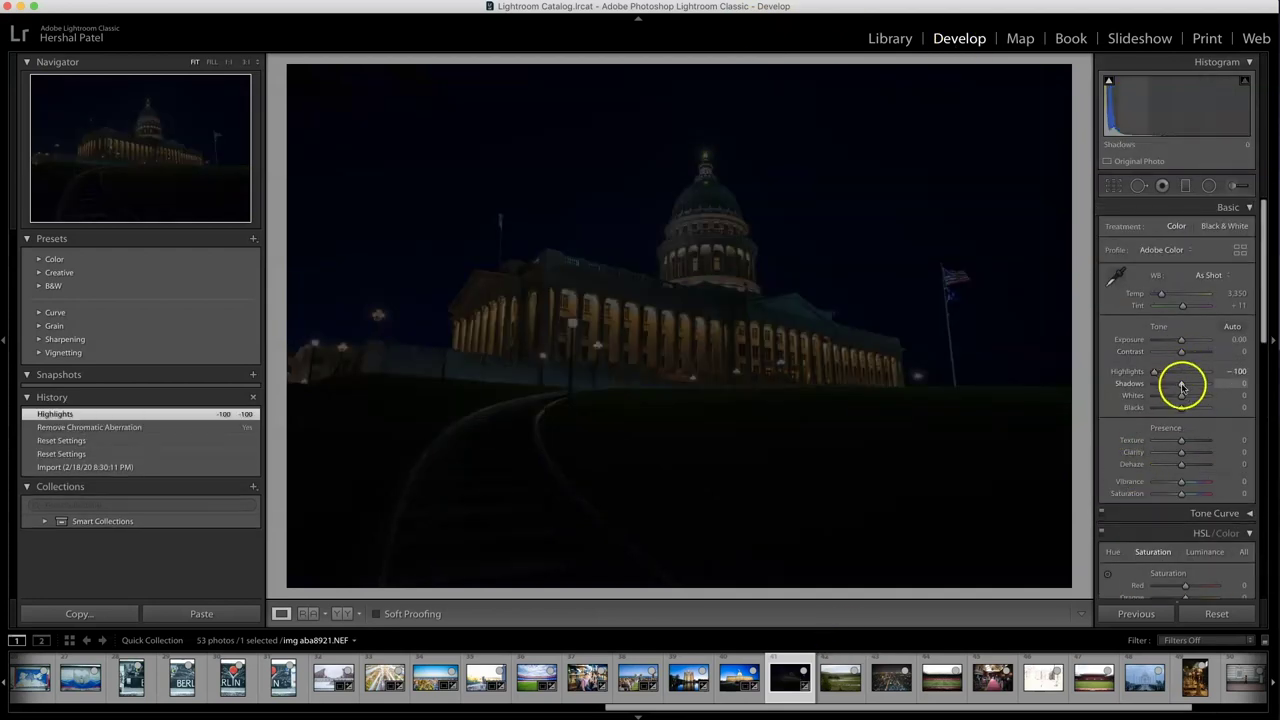
{"action": "left_click_drag", "start_coordinate": [1182, 385], "coordinate": [1208, 384]}
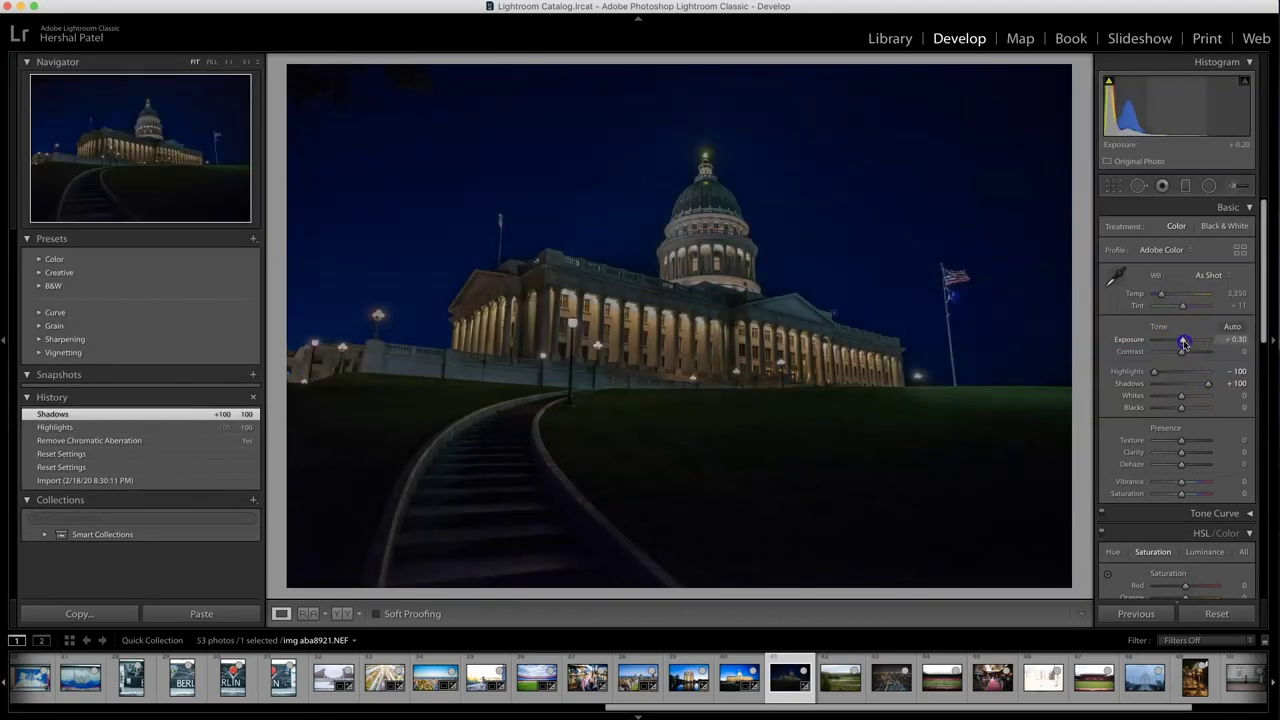
{"action": "left_click_drag", "start_coordinate": [1181, 339], "coordinate": [1189, 341]}
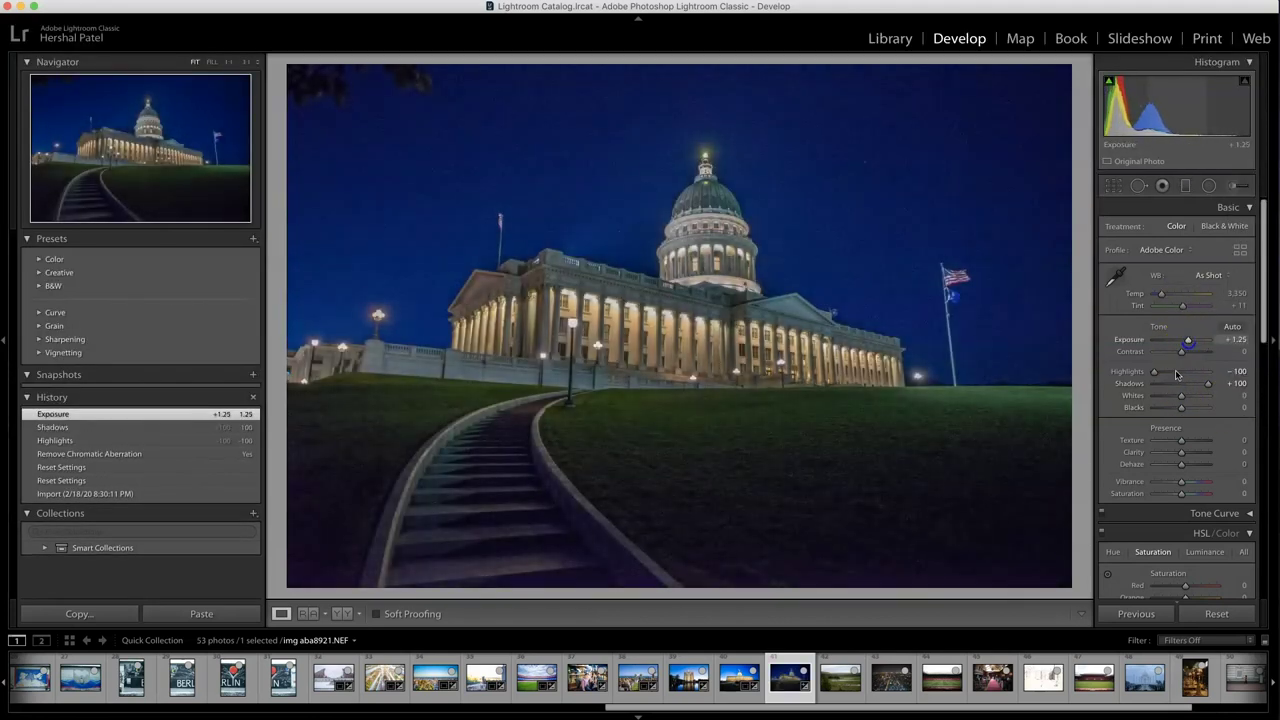
{"action": "left_click_drag", "start_coordinate": [1208, 387], "coordinate": [1170, 376]}
Set the night photo's Clarity to +32, Dehaze to +18 and Vibrance to +55.
{"action": "mouse_move", "coordinate": [1181, 452]}
{"action": "left_mouse_down"}
{"action": "mouse_move", "coordinate": [1210, 462]}
{"action": "mouse_move", "coordinate": [1196, 456]}
{"action": "left_mouse_up"}
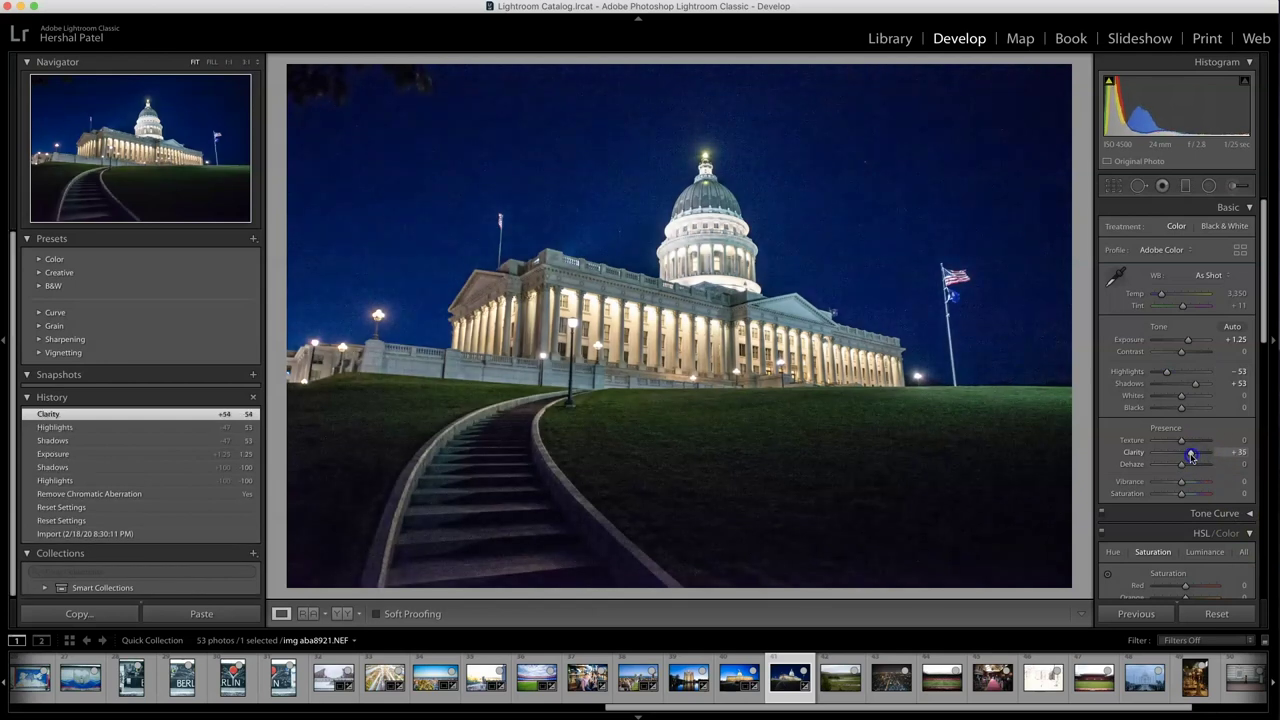
{"action": "left_click_drag", "start_coordinate": [1190, 456], "coordinate": [1190, 457]}
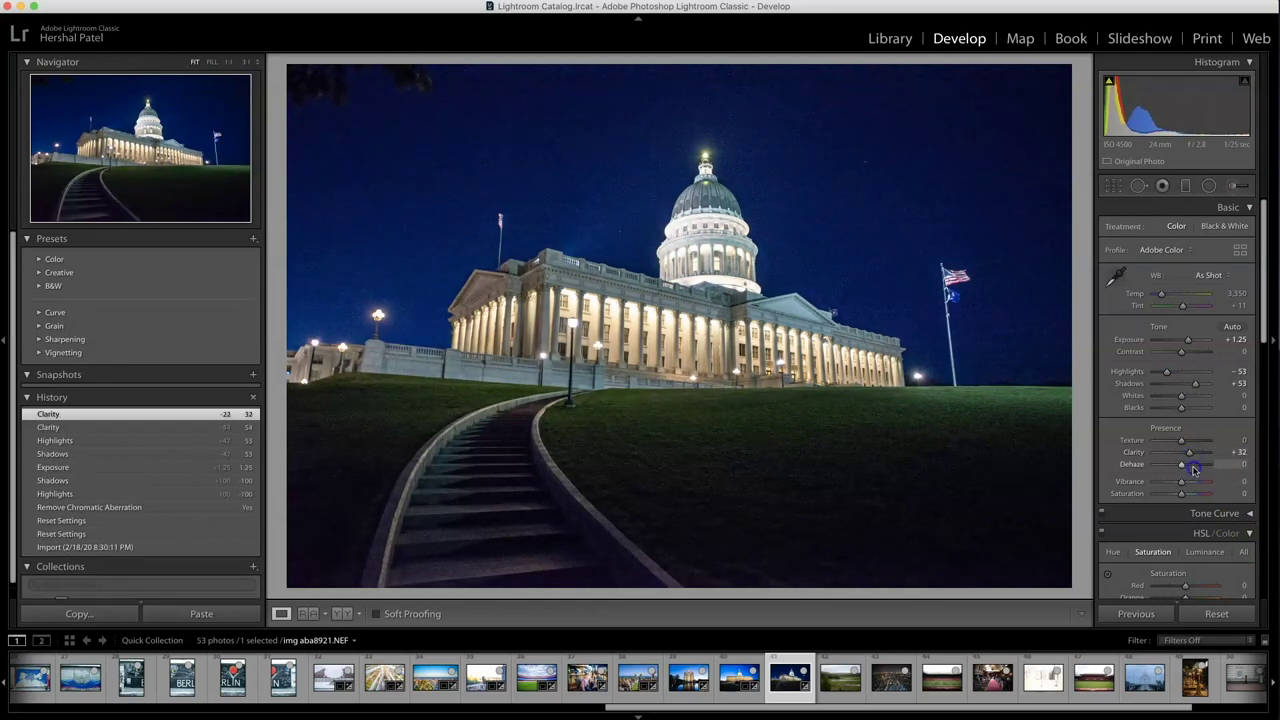
{"action": "left_click", "coordinate": [1193, 468]}
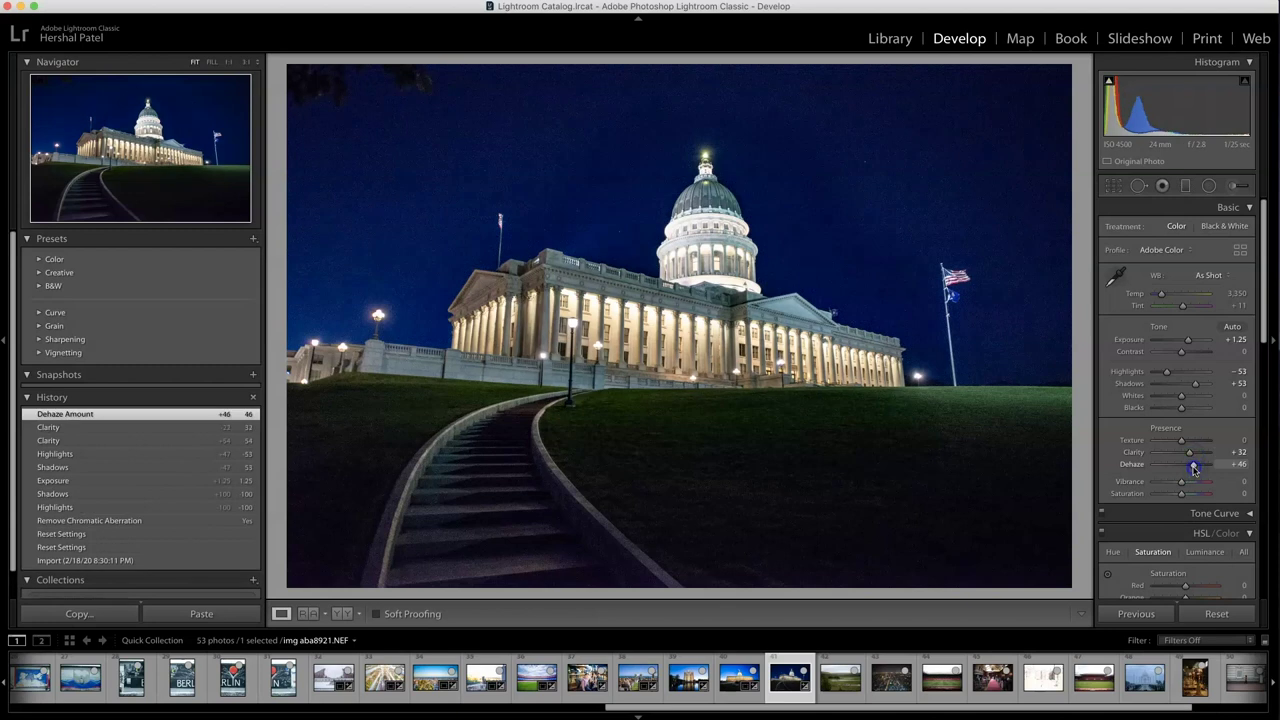
{"action": "left_click_drag", "start_coordinate": [1185, 468], "coordinate": [1193, 466]}
{"action": "left_click_drag", "start_coordinate": [1187, 465], "coordinate": [1196, 481]}
Examine the noise in the dark sky beside the dome at full magnification.
{"action": "scroll", "coordinate": [1134, 463], "scroll_direction": "down", "scroll_amount": 1}
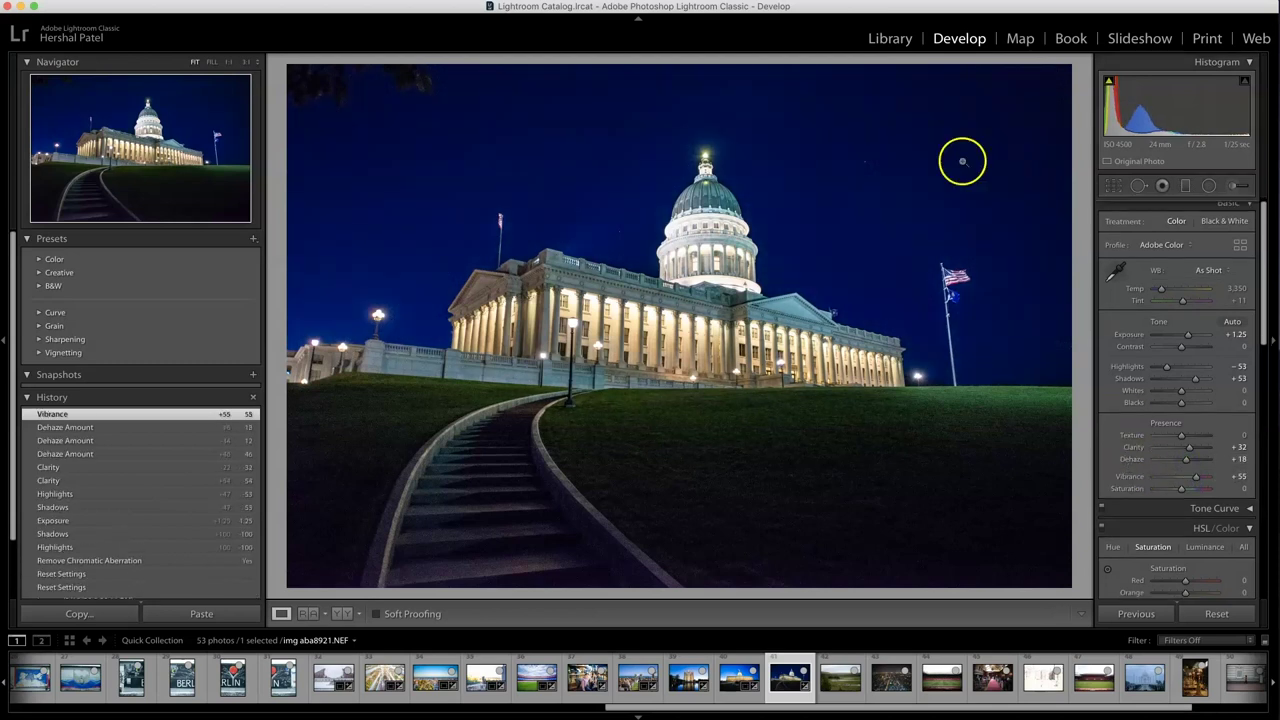
{"action": "left_click", "coordinate": [962, 161]}
{"action": "left_click_drag", "start_coordinate": [877, 129], "coordinate": [625, 345]}
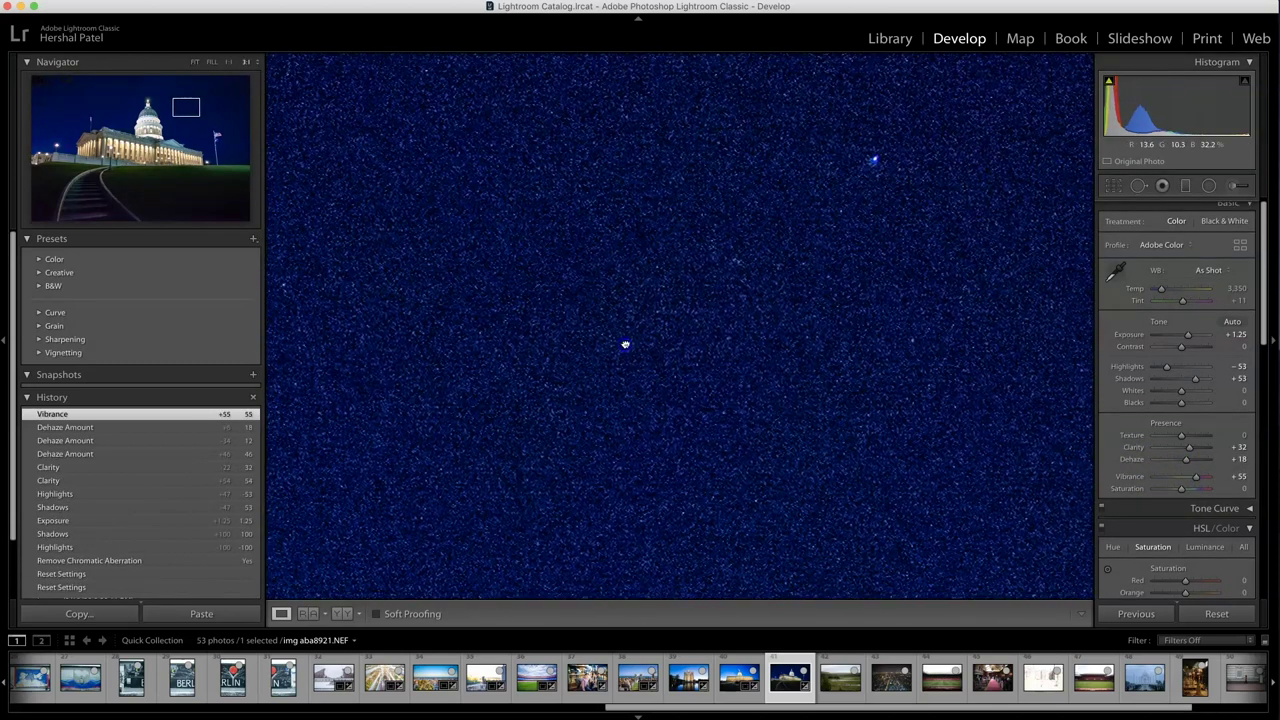
{"action": "left_click", "coordinate": [625, 345]}
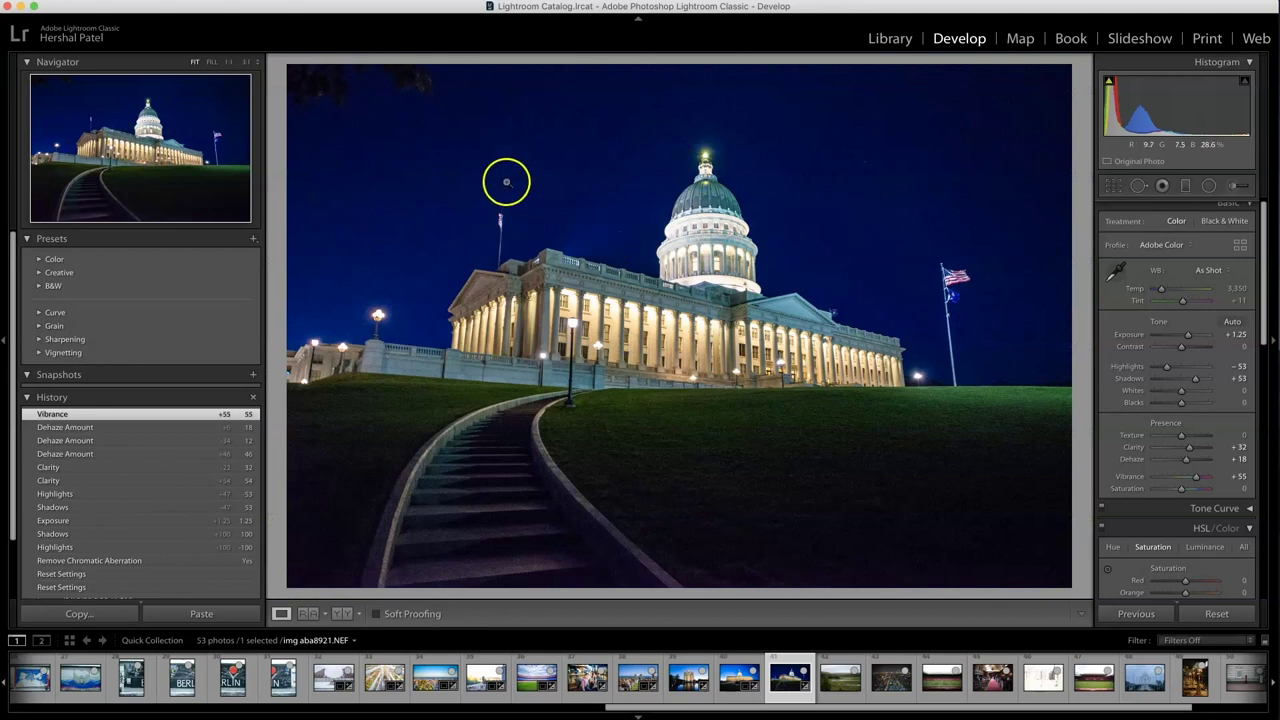
{"action": "left_click", "coordinate": [858, 200]}
{"action": "left_click_drag", "start_coordinate": [680, 337], "coordinate": [789, 263]}
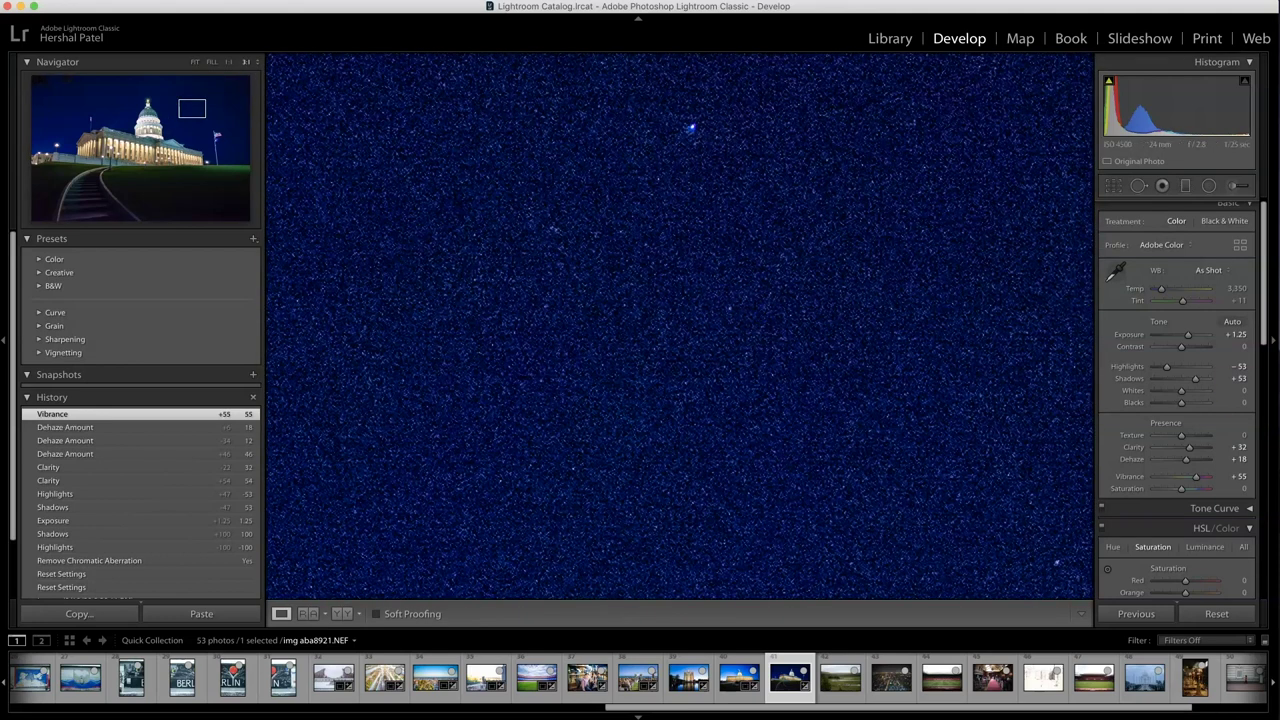
Set the night photo's Luminance noise reduction to 36 and Sharpening Amount to 75, checking the columns up close.
{"action": "scroll", "coordinate": [1143, 517], "scroll_direction": "down", "scroll_amount": 10}
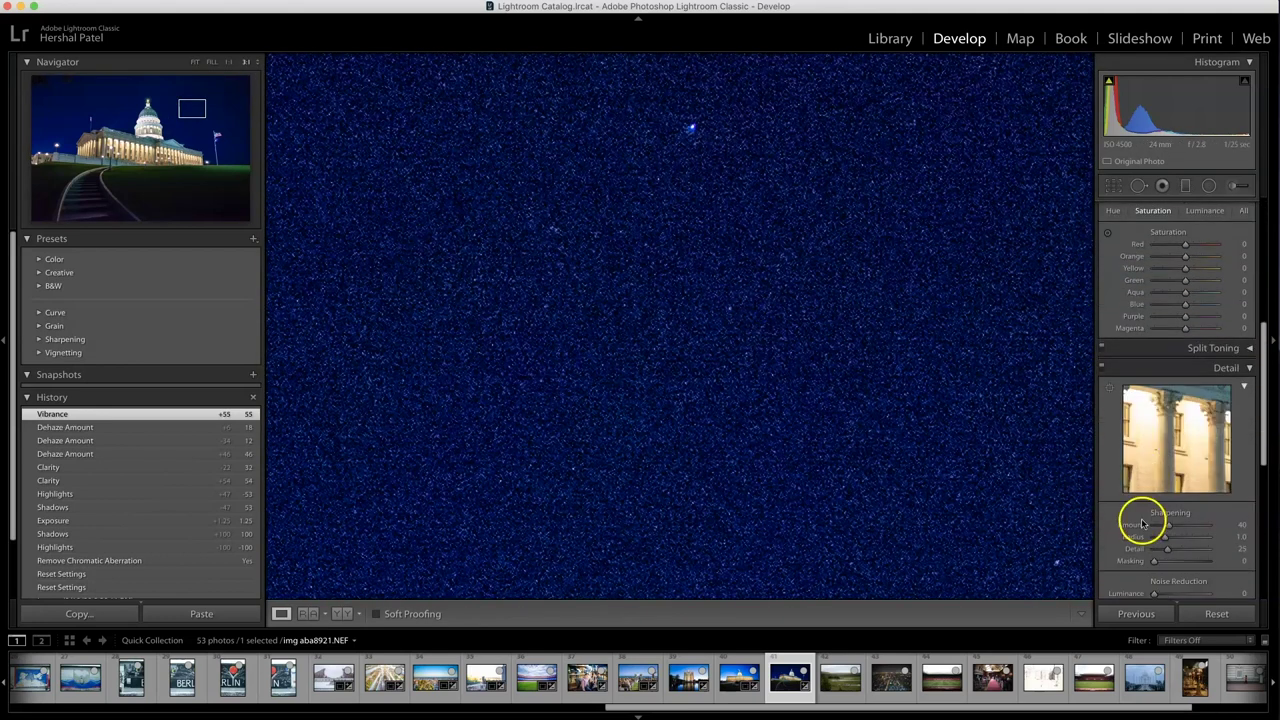
{"action": "left_click_drag", "start_coordinate": [1171, 491], "coordinate": [1180, 492]}
{"action": "left_click", "coordinate": [807, 312]}
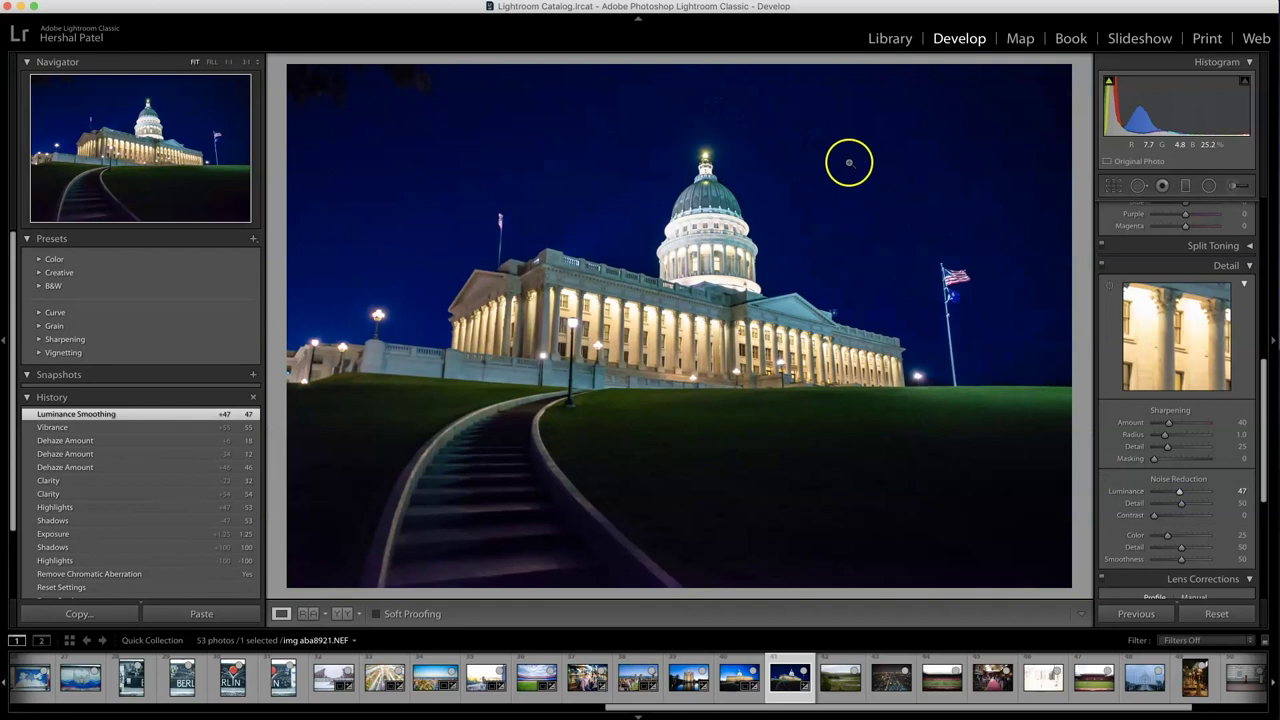
{"action": "left_click", "coordinate": [537, 337]}
{"action": "left_click_drag", "start_coordinate": [851, 257], "coordinate": [749, 394]}
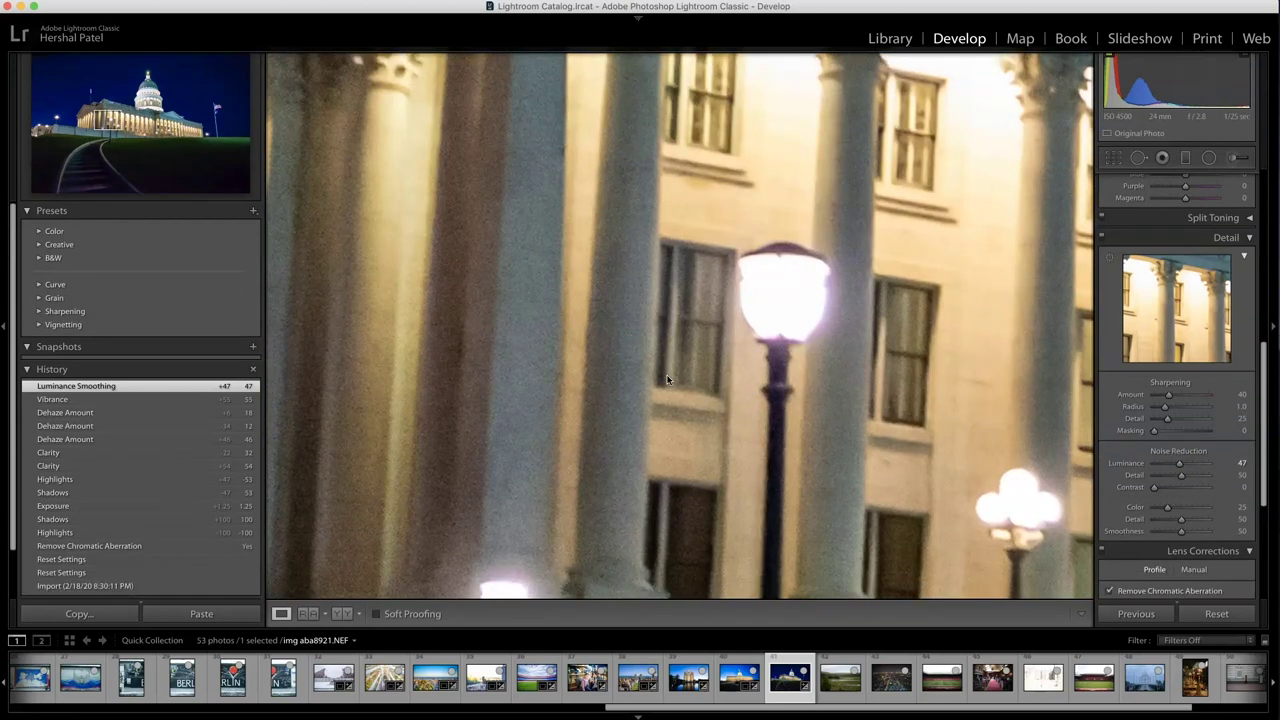
{"action": "left_click_drag", "start_coordinate": [668, 379], "coordinate": [650, 498]}
{"action": "left_click_drag", "start_coordinate": [1179, 463], "coordinate": [1168, 465]}
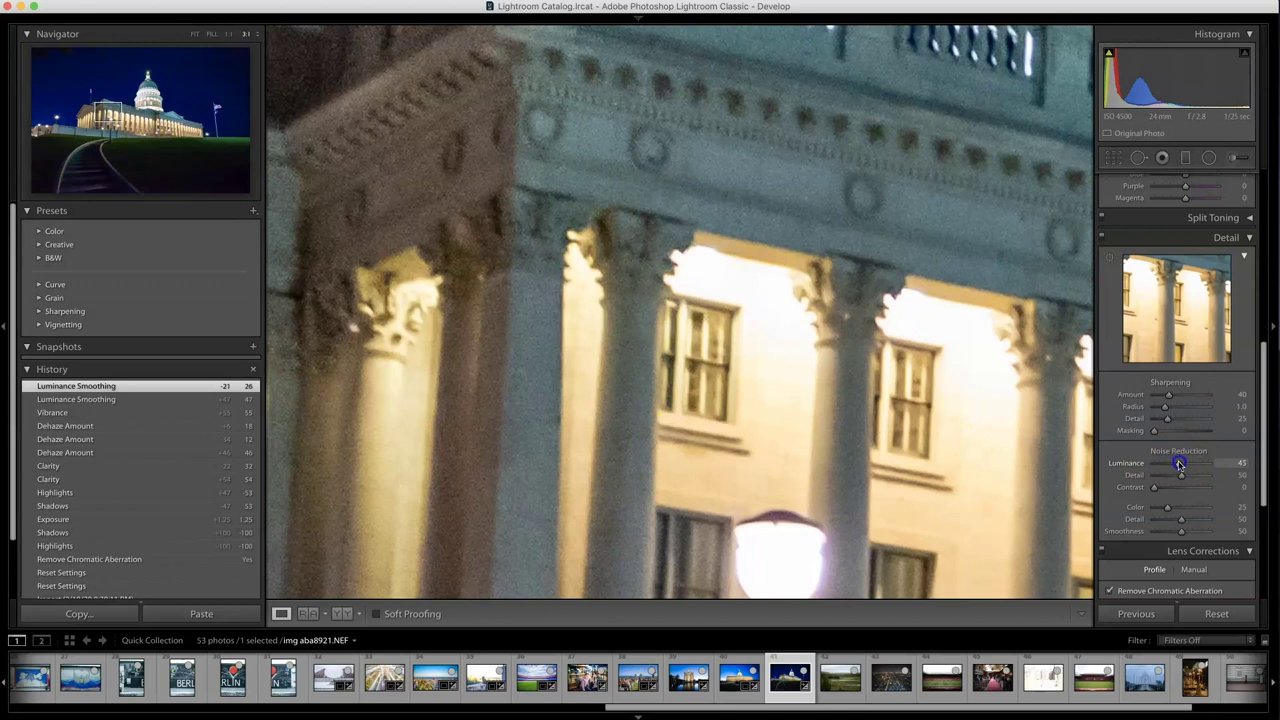
{"action": "left_click_drag", "start_coordinate": [1168, 394], "coordinate": [1182, 397]}
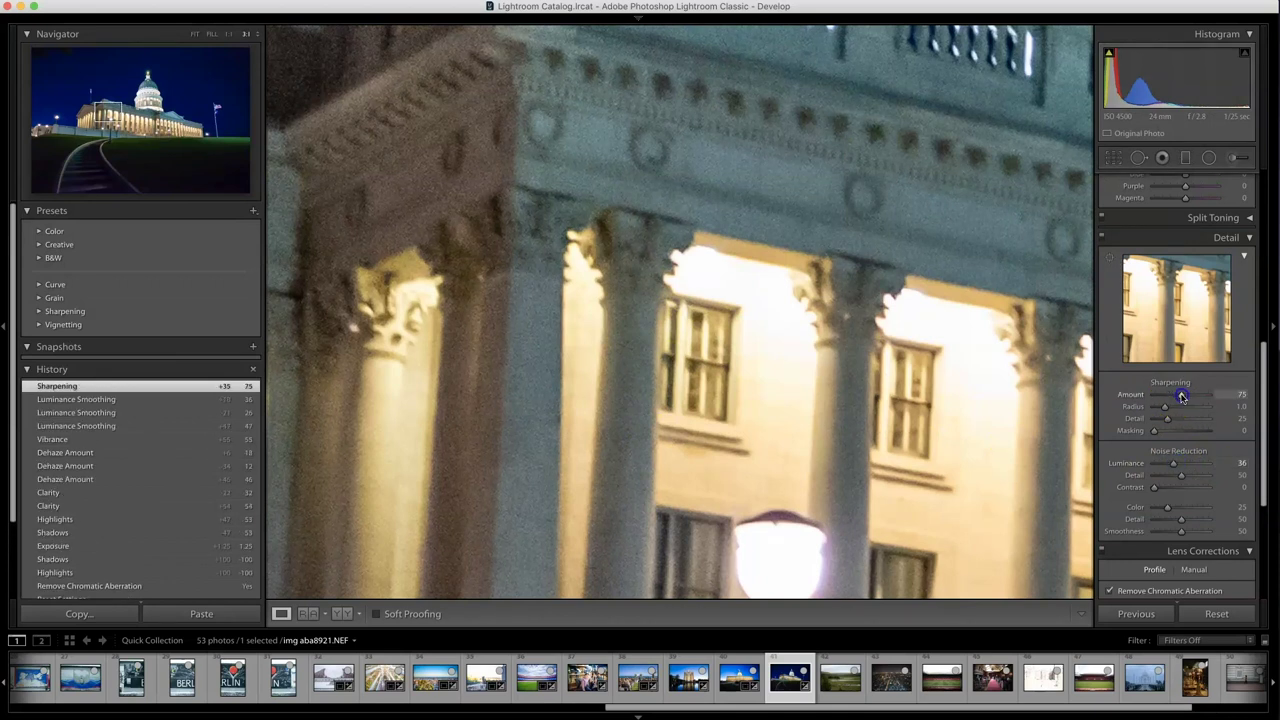
{"action": "left_click", "coordinate": [749, 371]}
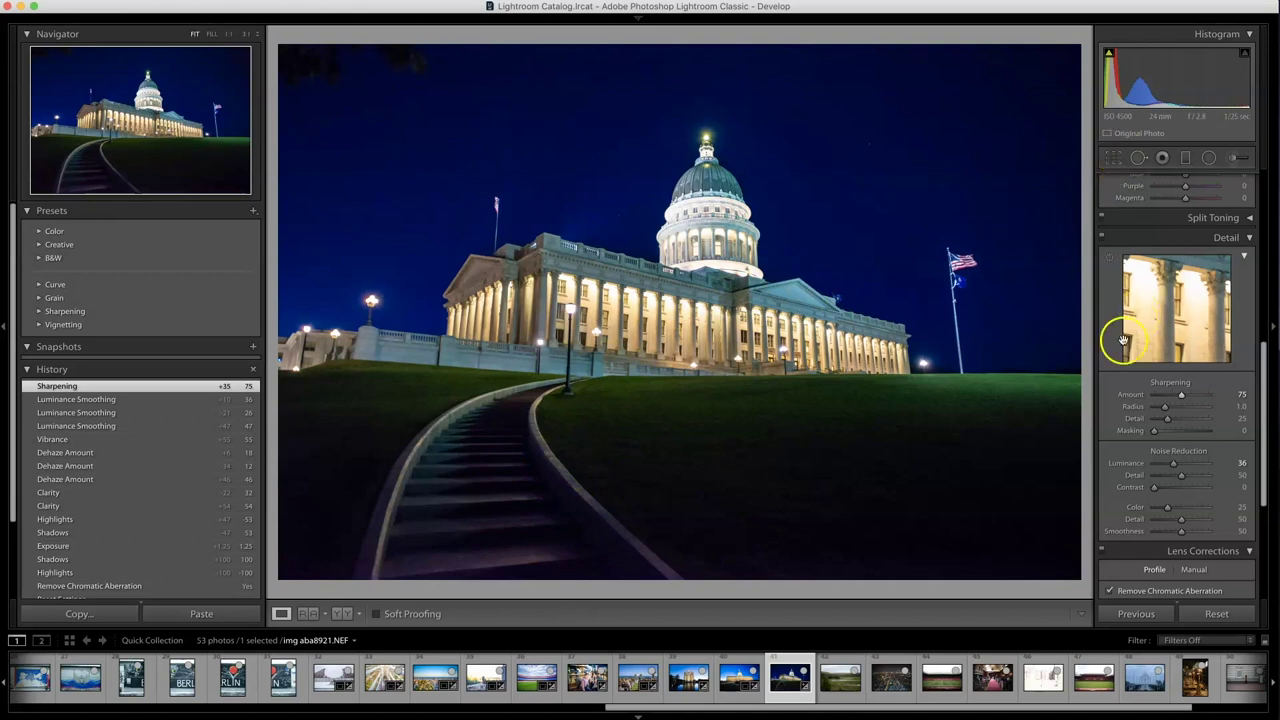
Lower the night photo's Exposure to +1.00 and set Highlights to −26.
{"action": "scroll", "coordinate": [1124, 341], "scroll_direction": "up", "scroll_amount": 5}
{"action": "scroll", "coordinate": [1110, 390], "scroll_direction": "down", "scroll_amount": 2}
{"action": "scroll", "coordinate": [1110, 395], "scroll_direction": "up", "scroll_amount": 3}
{"action": "scroll", "coordinate": [1114, 398], "scroll_direction": "down", "scroll_amount": 5}
{"action": "scroll", "coordinate": [1116, 398], "scroll_direction": "down", "scroll_amount": 5}
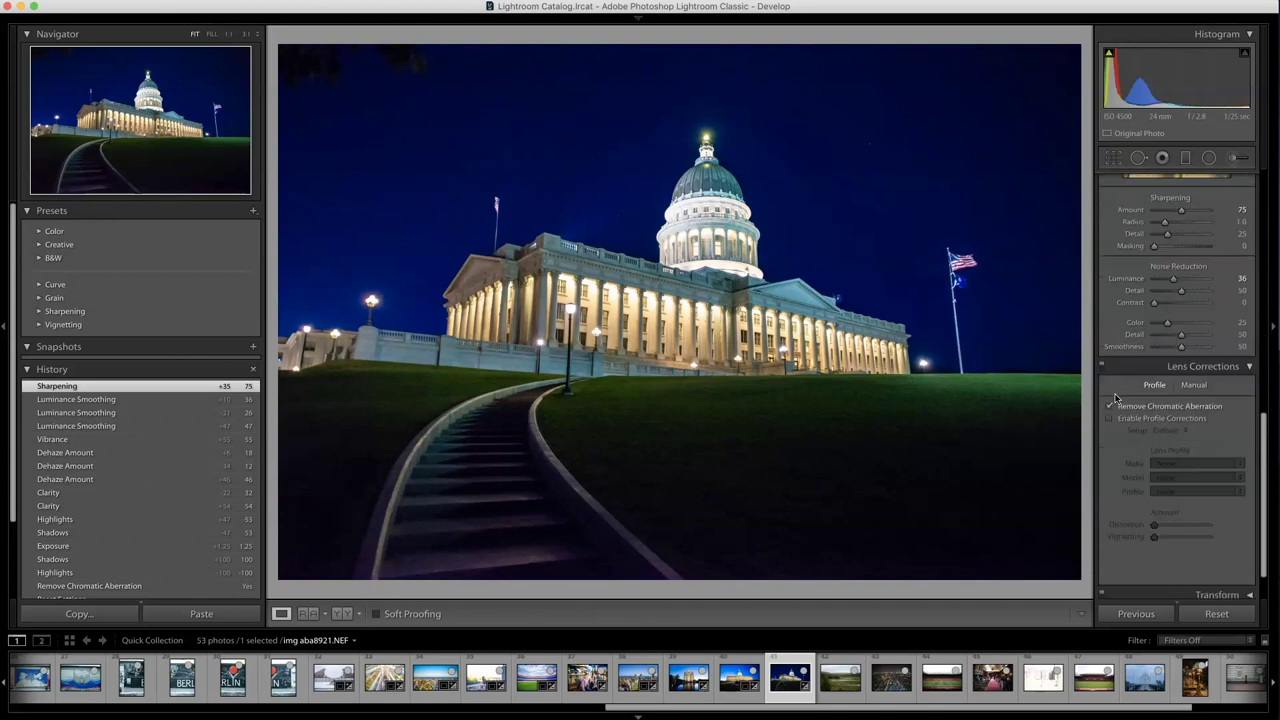
{"action": "scroll", "coordinate": [1124, 362], "scroll_direction": "up", "scroll_amount": 10}
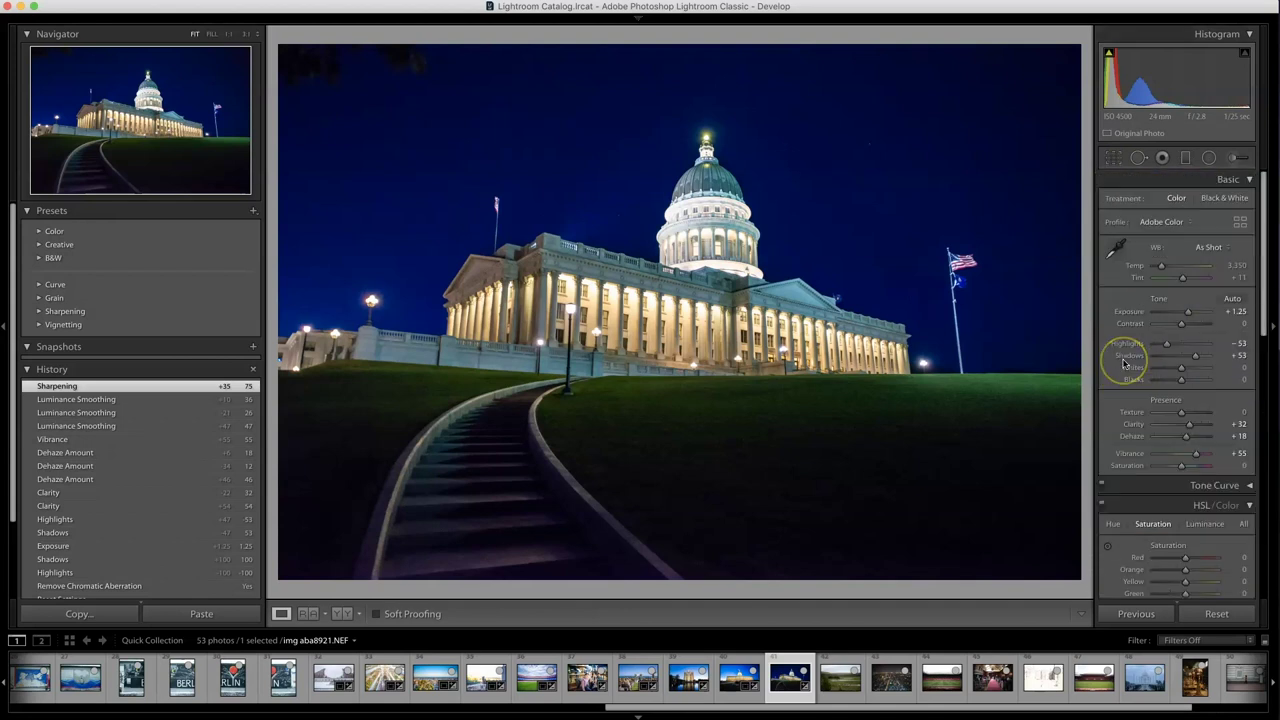
{"action": "left_click", "coordinate": [1196, 311]}
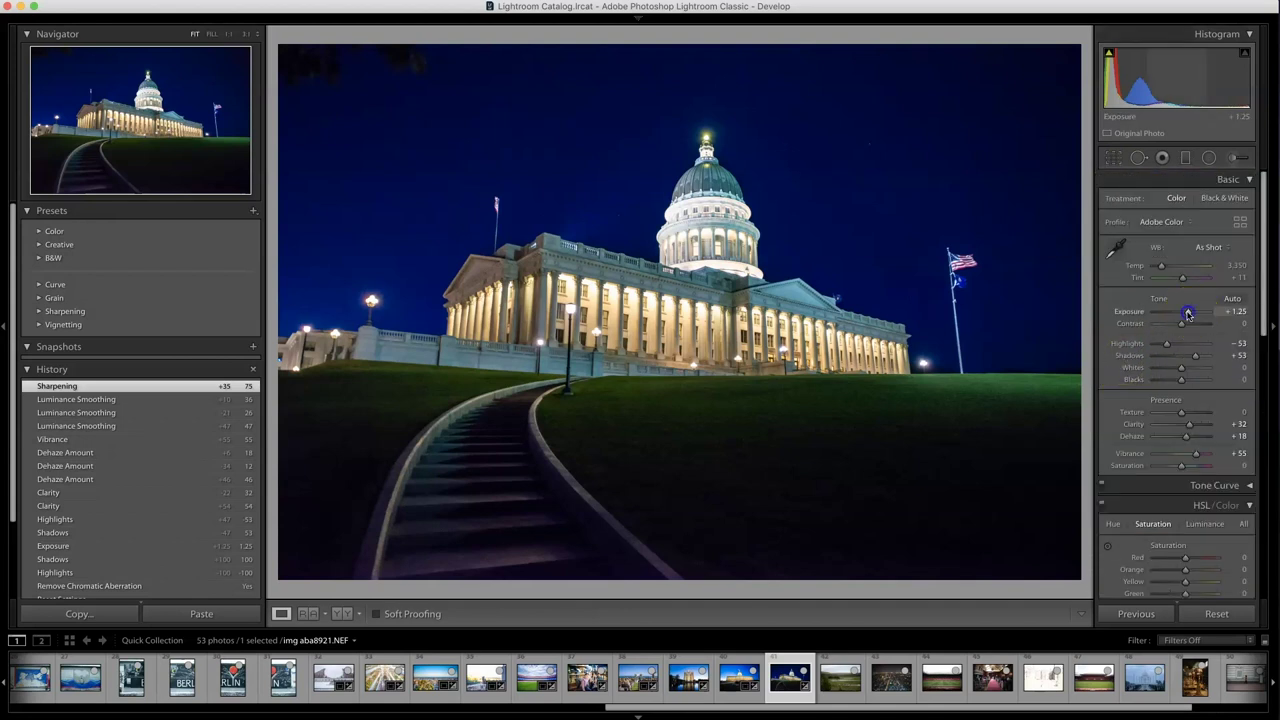
{"action": "left_click_drag", "start_coordinate": [1187, 314], "coordinate": [1174, 344]}
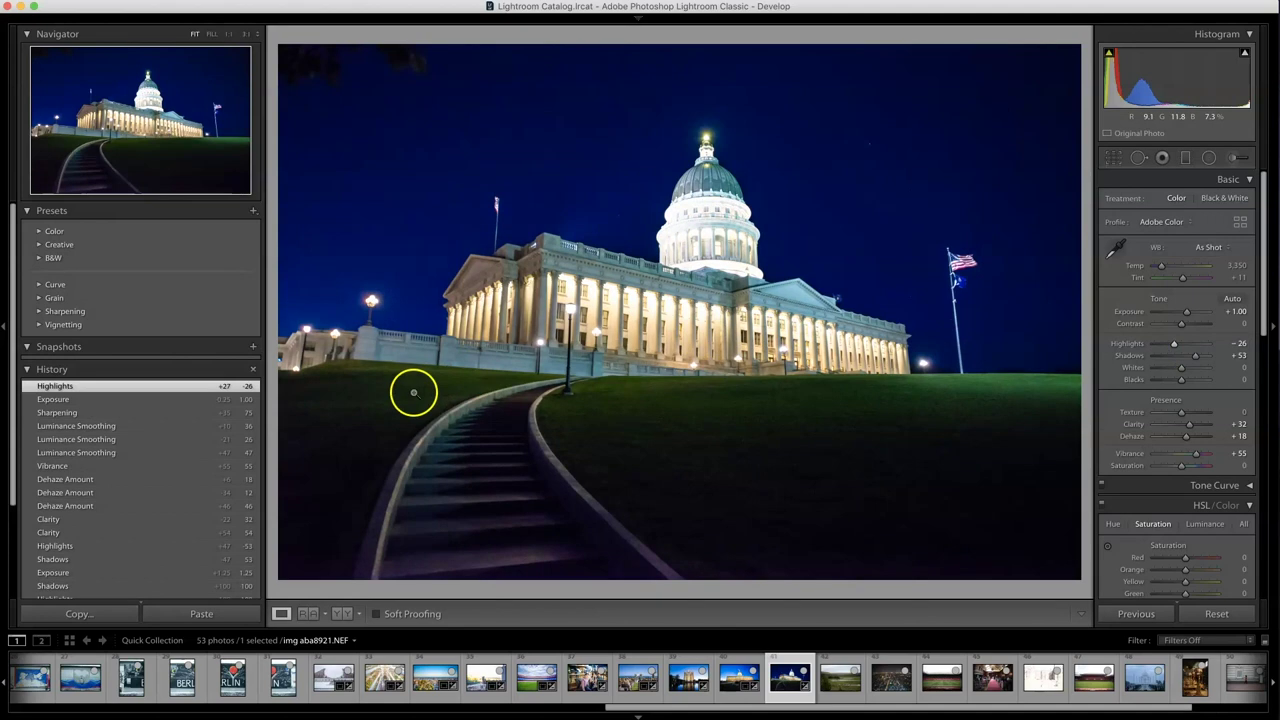
Compare the night photo and img aba8757.NEF with their unedited versions by resetting each and undoing the reset.
{"action": "left_click", "coordinate": [1217, 614]}
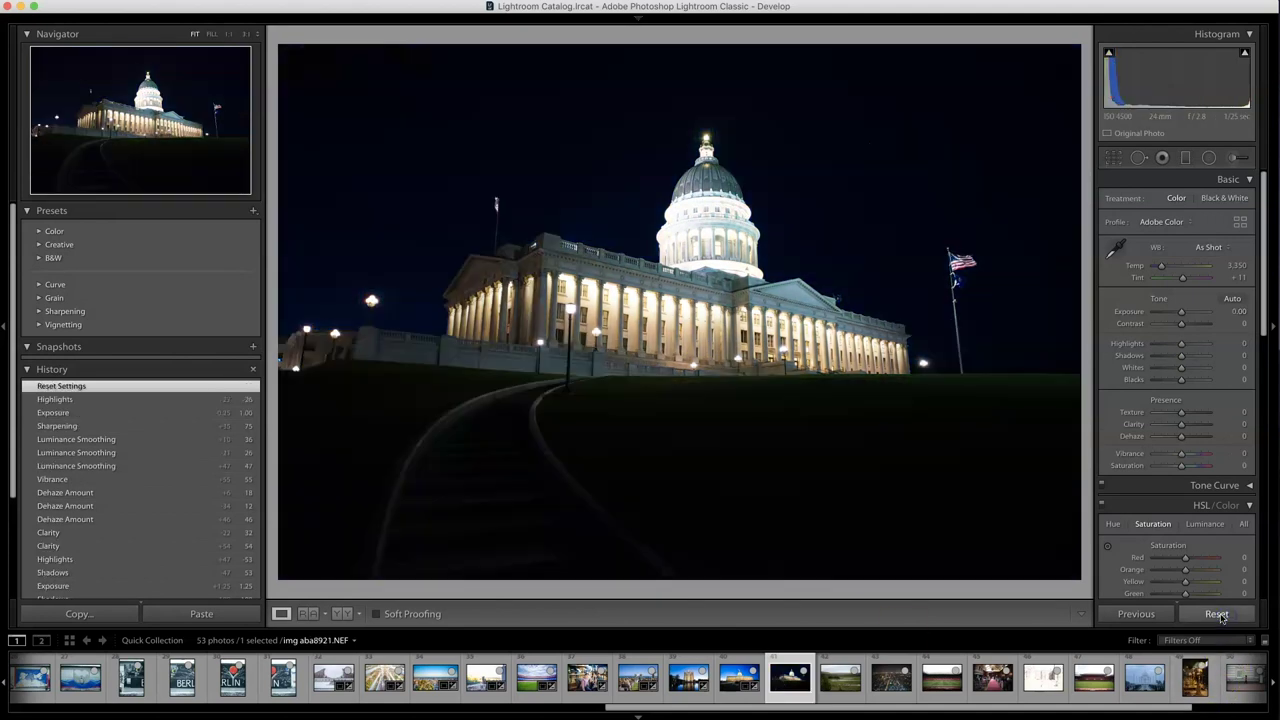
{"action": "key", "text": "super+z"}
{"action": "left_click", "coordinate": [739, 678]}
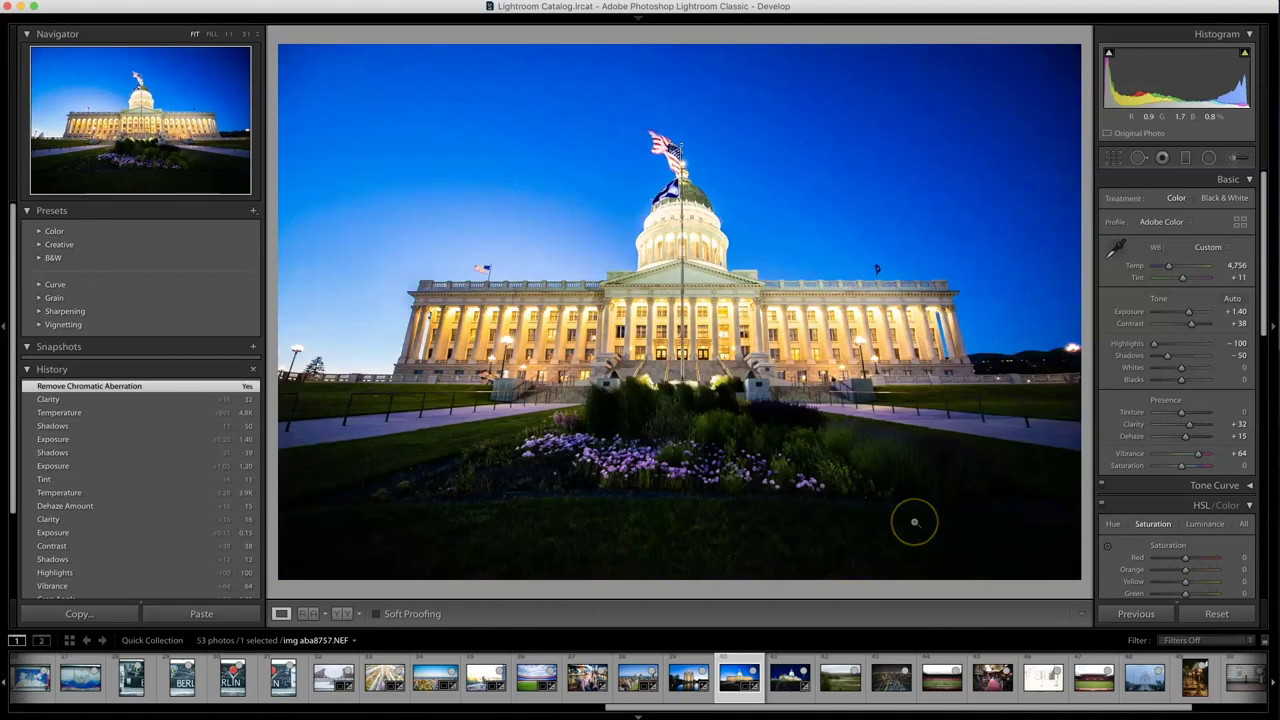
{"action": "left_click", "coordinate": [1215, 614]}
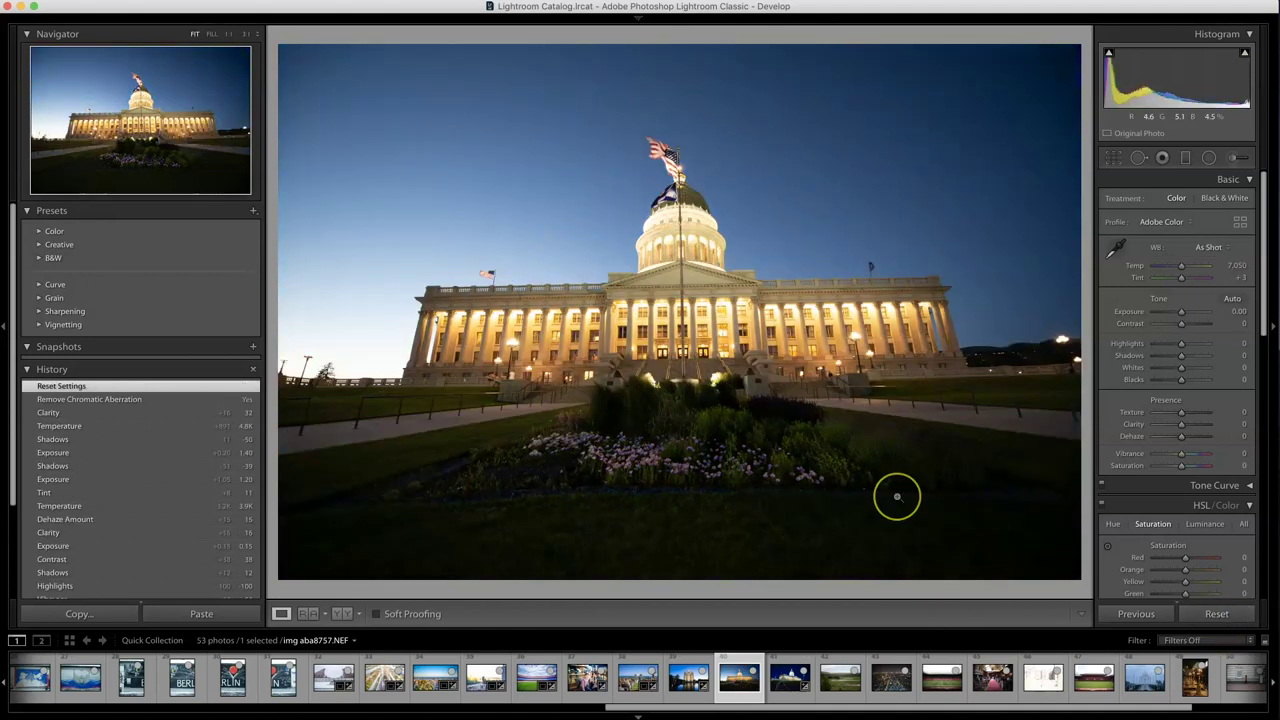
{"action": "key", "text": "super+z"}
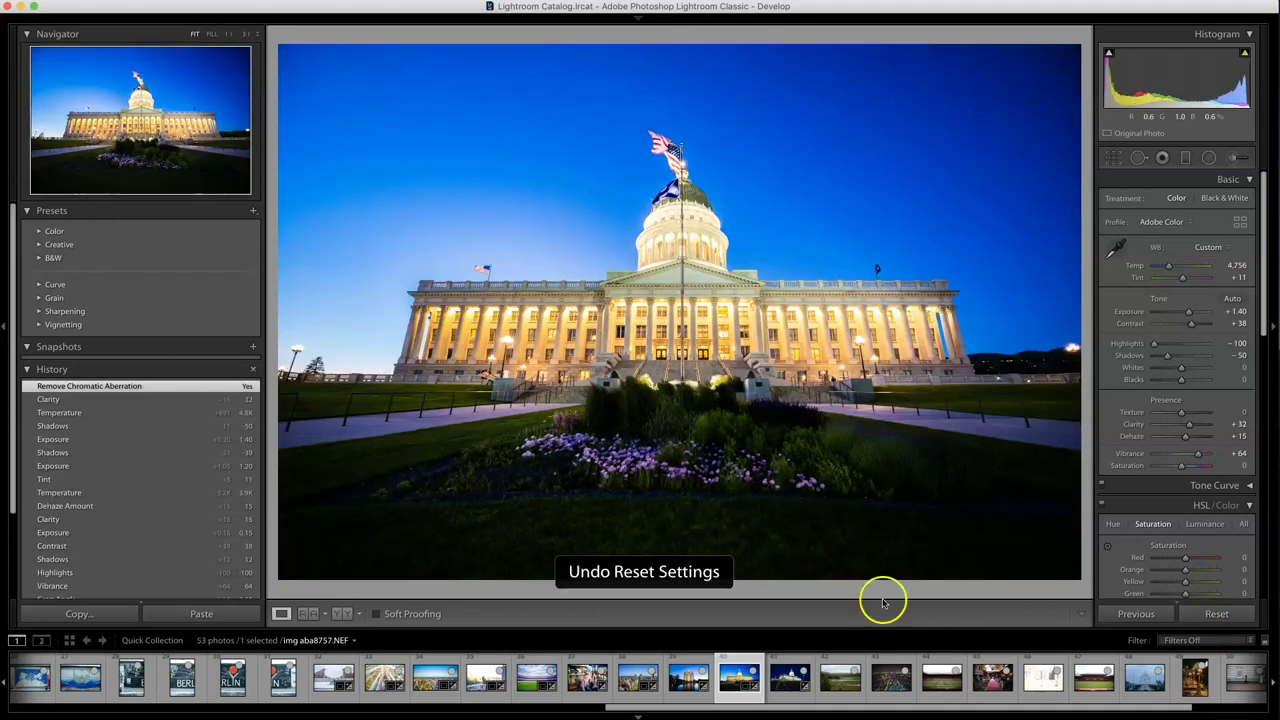
Open the river landscape img abb28107.NEF and set Vibrance to +60 and Dehaze to +53.
{"action": "left_click", "coordinate": [838, 680]}
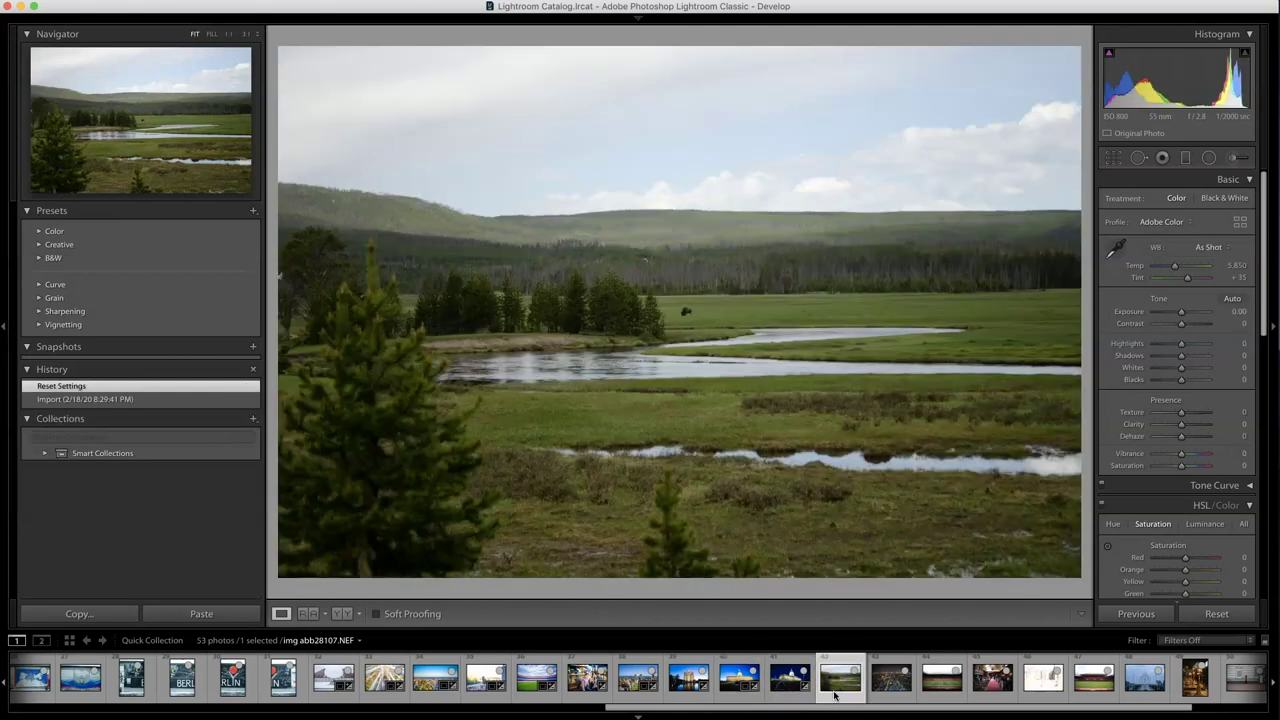
{"action": "left_click", "coordinate": [1136, 152]}
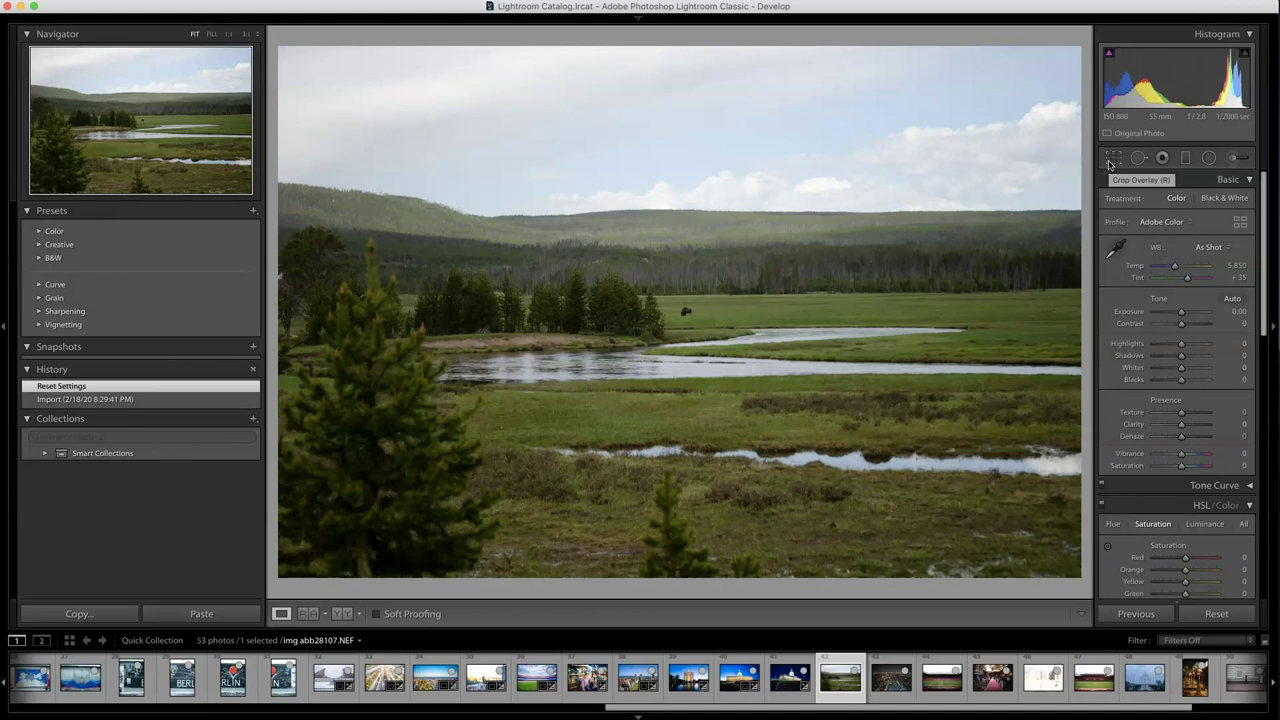
{"action": "left_click", "coordinate": [1112, 159]}
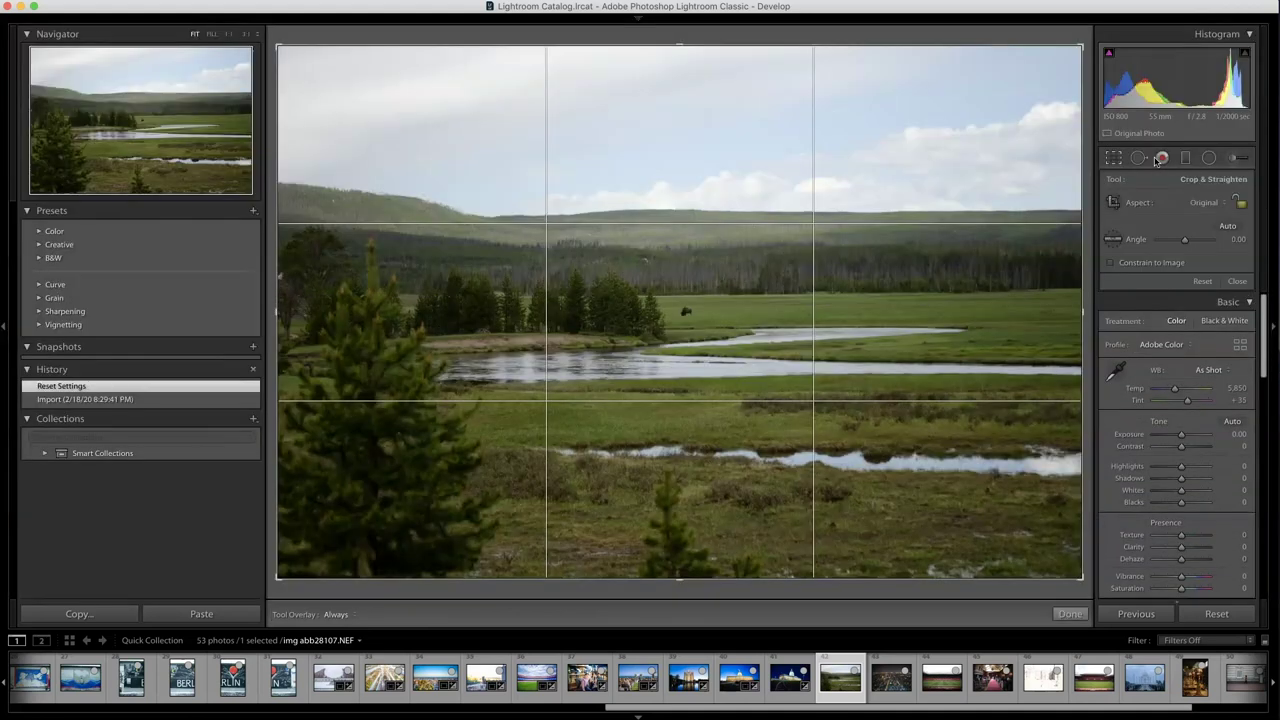
{"action": "scroll", "coordinate": [1114, 451], "scroll_direction": "down", "scroll_amount": 5}
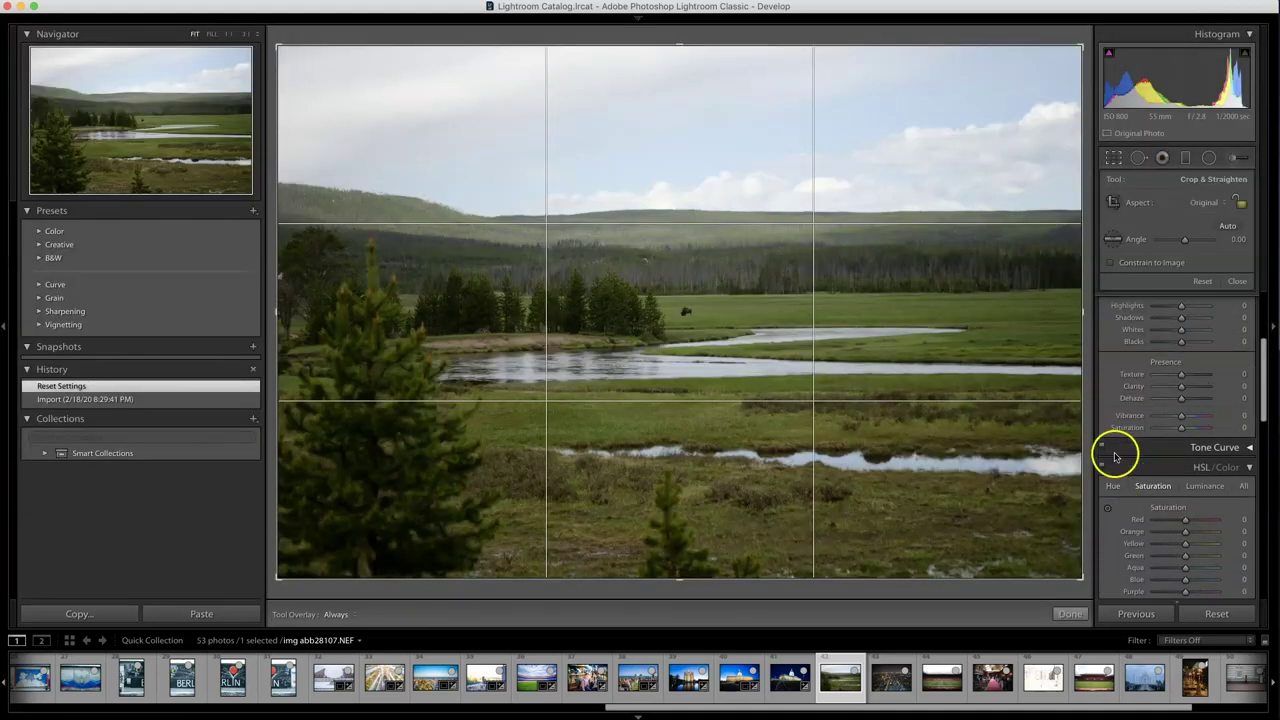
{"action": "left_click", "coordinate": [1198, 417]}
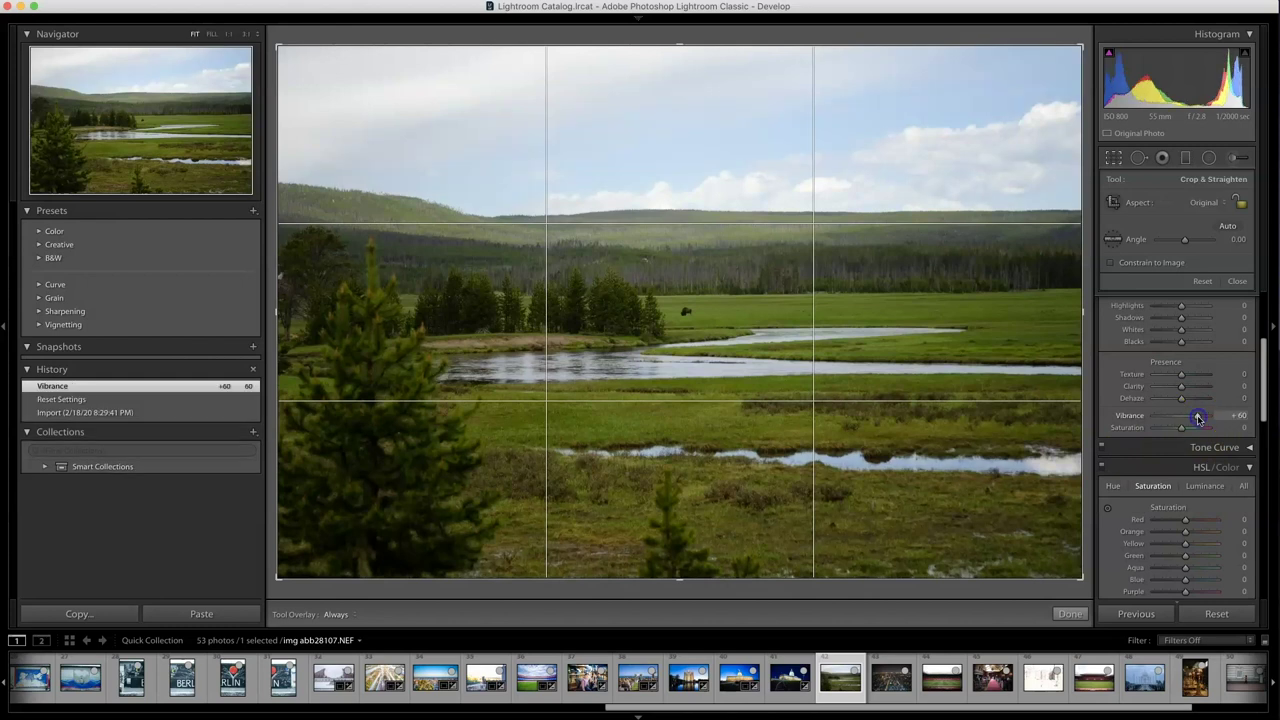
{"action": "scroll", "coordinate": [1137, 423], "scroll_direction": "up", "scroll_amount": 3}
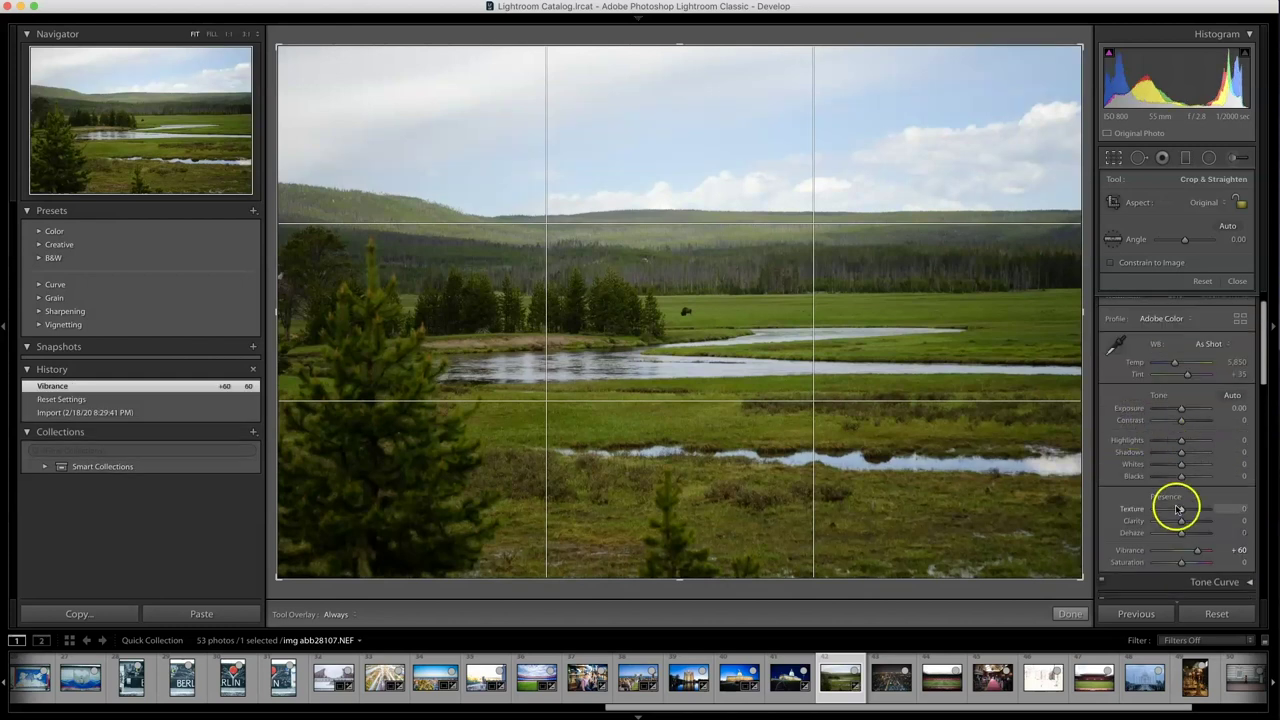
{"action": "left_click", "coordinate": [1193, 537]}
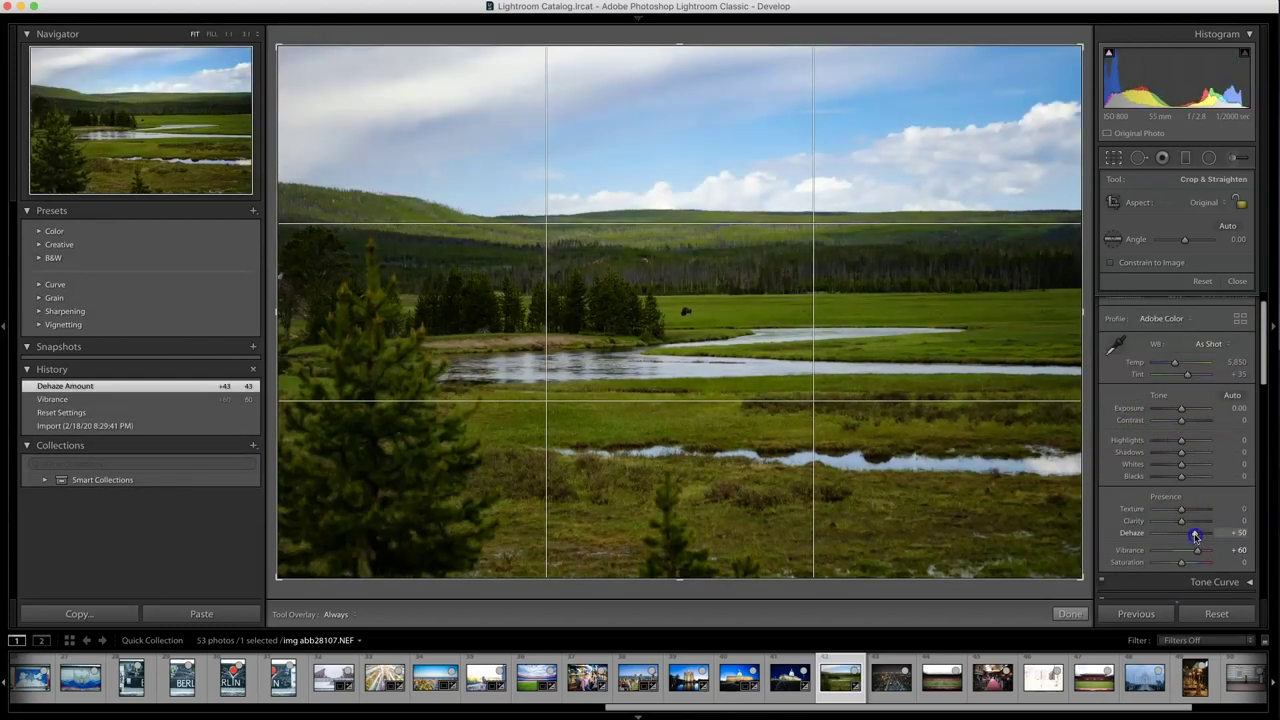
{"action": "left_click_drag", "start_coordinate": [1196, 537], "coordinate": [1196, 537]}
Adjust the landscape's tone with Highlights −100, Shadows +100, Exposure +0.65 and Contrast +48, closing the crop overlay.
{"action": "left_click_drag", "start_coordinate": [1181, 440], "coordinate": [1209, 452]}
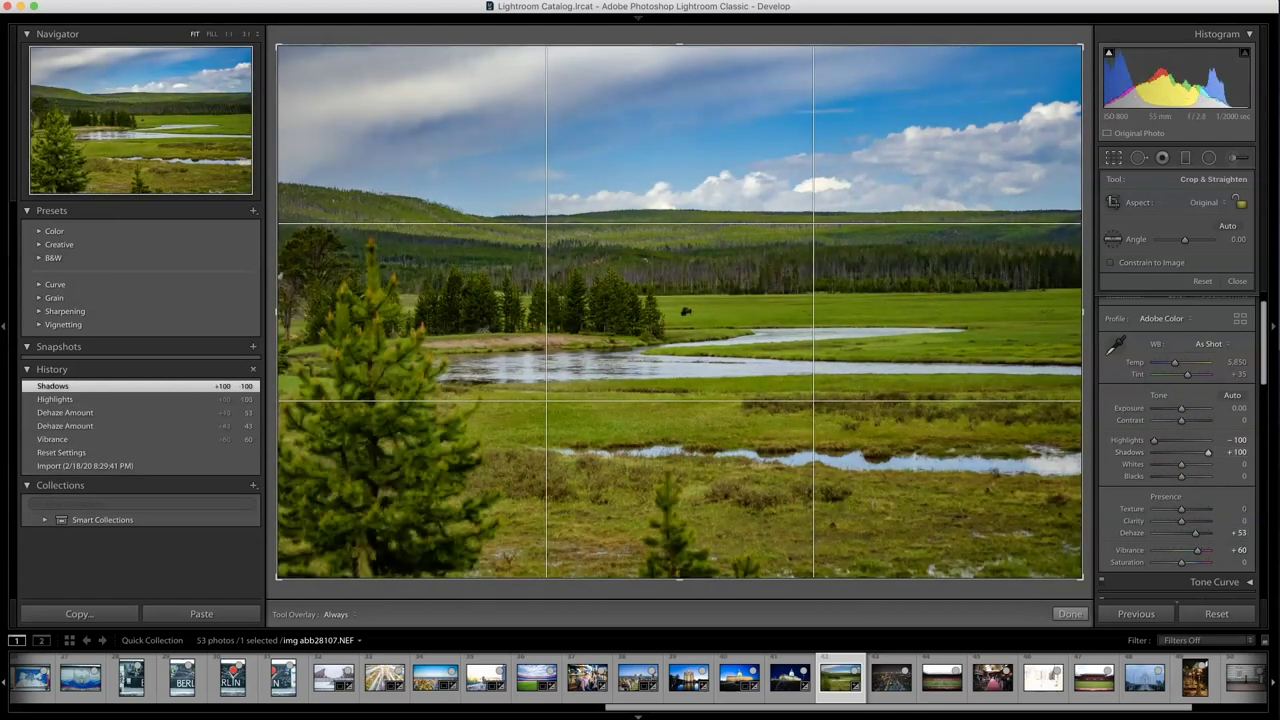
{"action": "left_click_drag", "start_coordinate": [1181, 408], "coordinate": [1186, 411]}
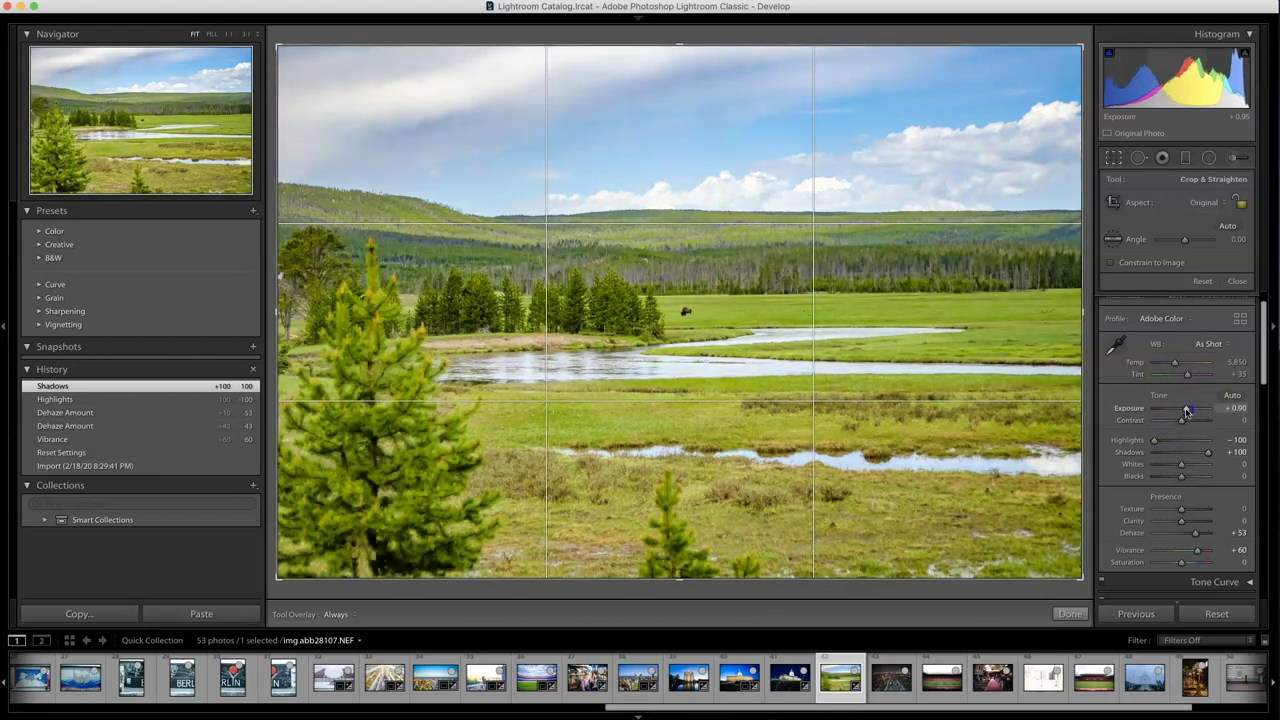
{"action": "left_click", "coordinate": [1070, 613]}
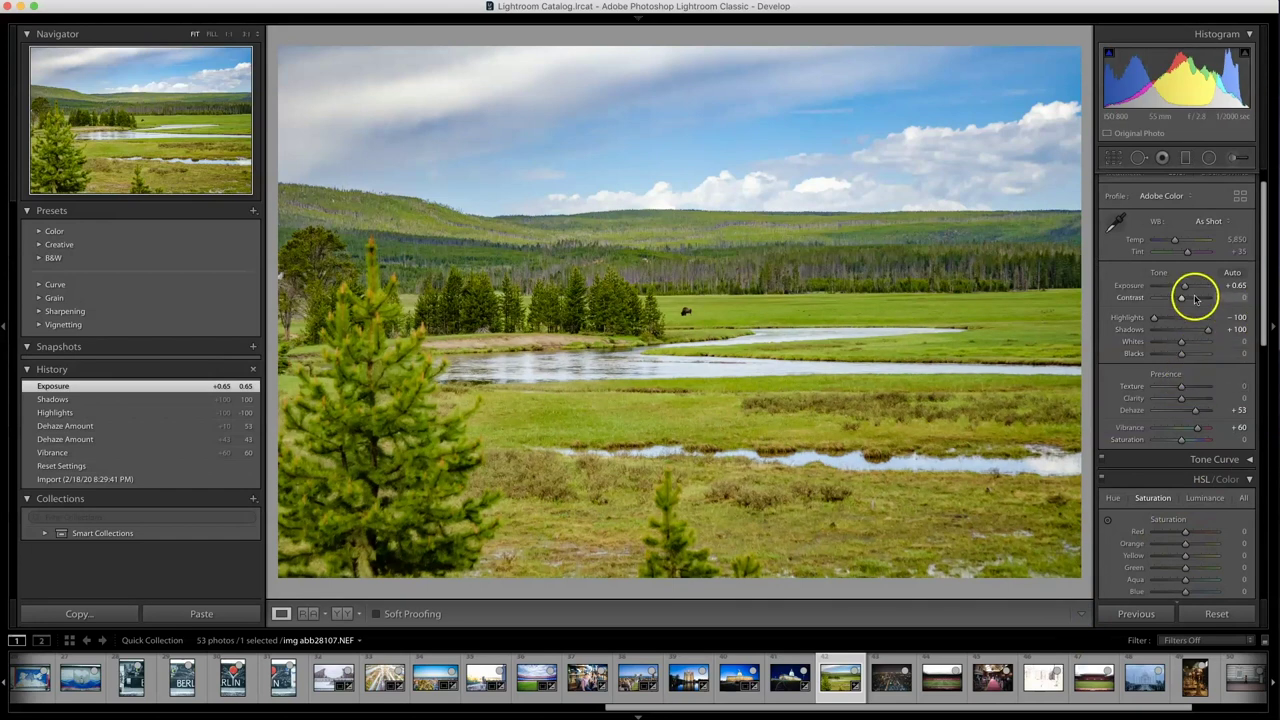
{"action": "left_click_drag", "start_coordinate": [1193, 300], "coordinate": [1195, 300]}
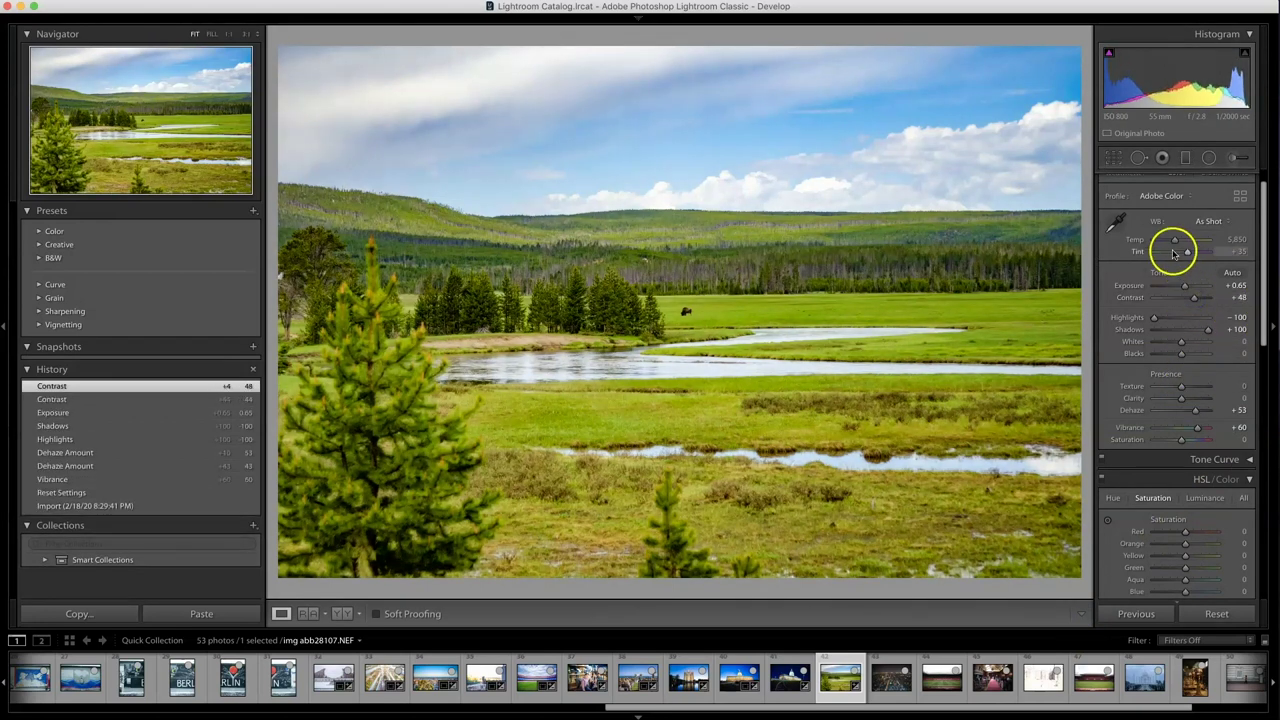
Check the bison up close and set the landscape's Temp to 5,700, Texture to +39 and Clarity to +17.
{"action": "left_click", "coordinate": [686, 311]}
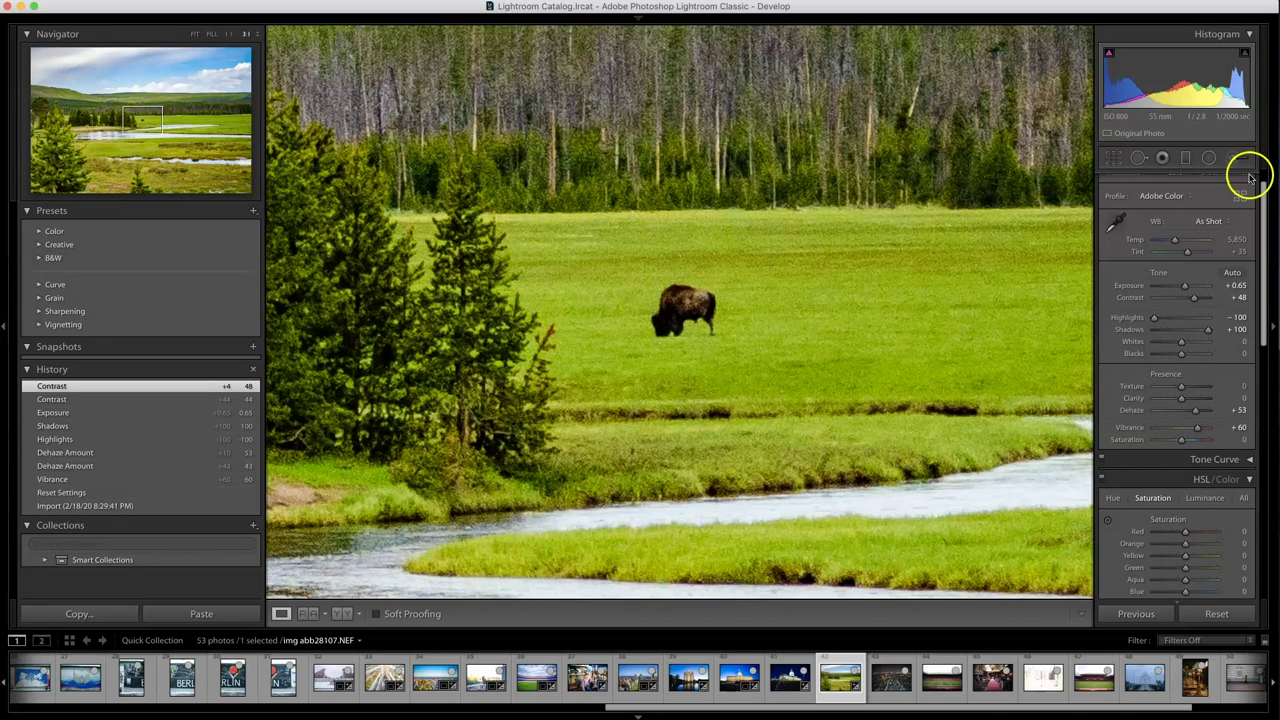
{"action": "scroll", "coordinate": [1136, 266], "scroll_direction": "up", "scroll_amount": 1}
{"action": "left_click_drag", "start_coordinate": [1178, 260], "coordinate": [1176, 258]}
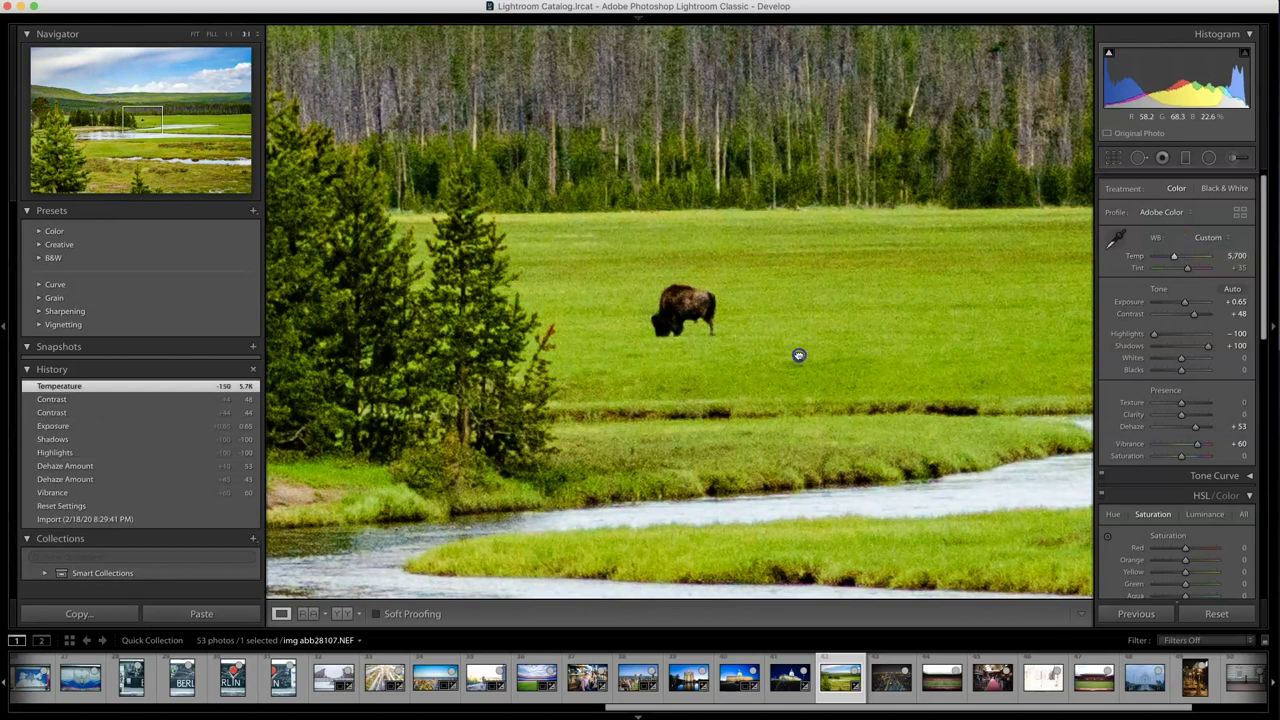
{"action": "left_click", "coordinate": [815, 368]}
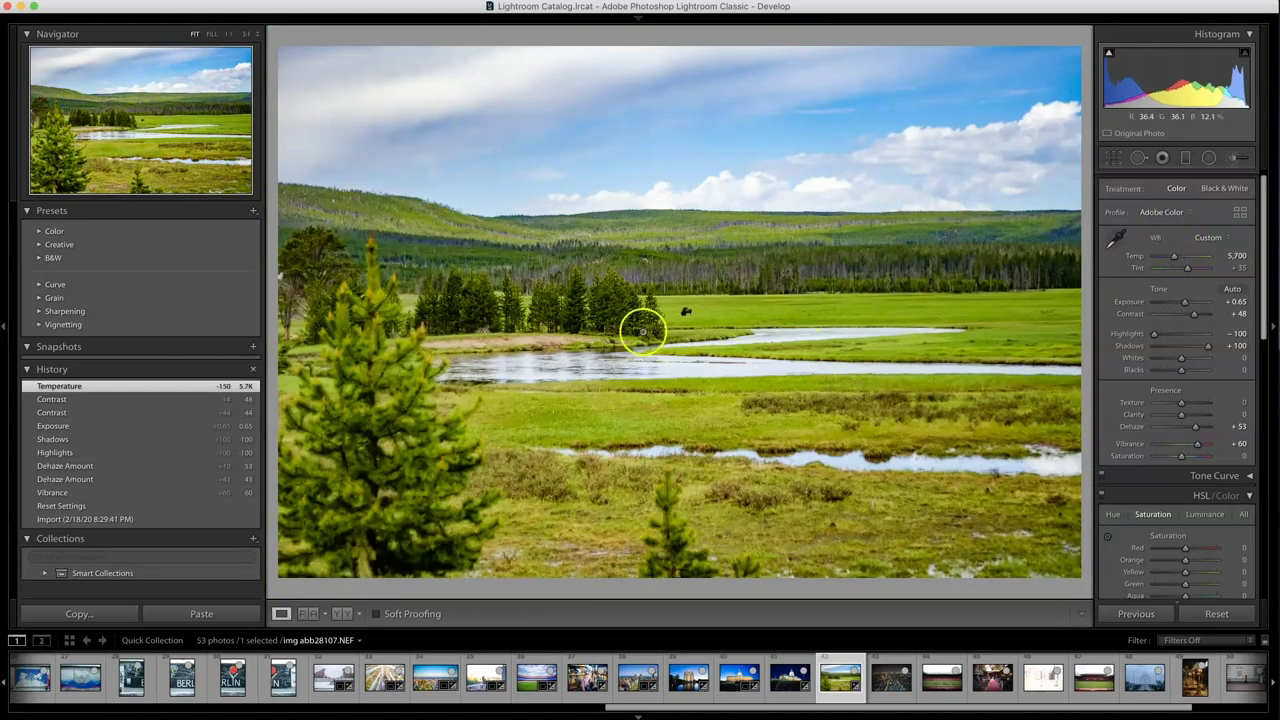
{"action": "left_click_drag", "start_coordinate": [1181, 402], "coordinate": [1186, 415]}
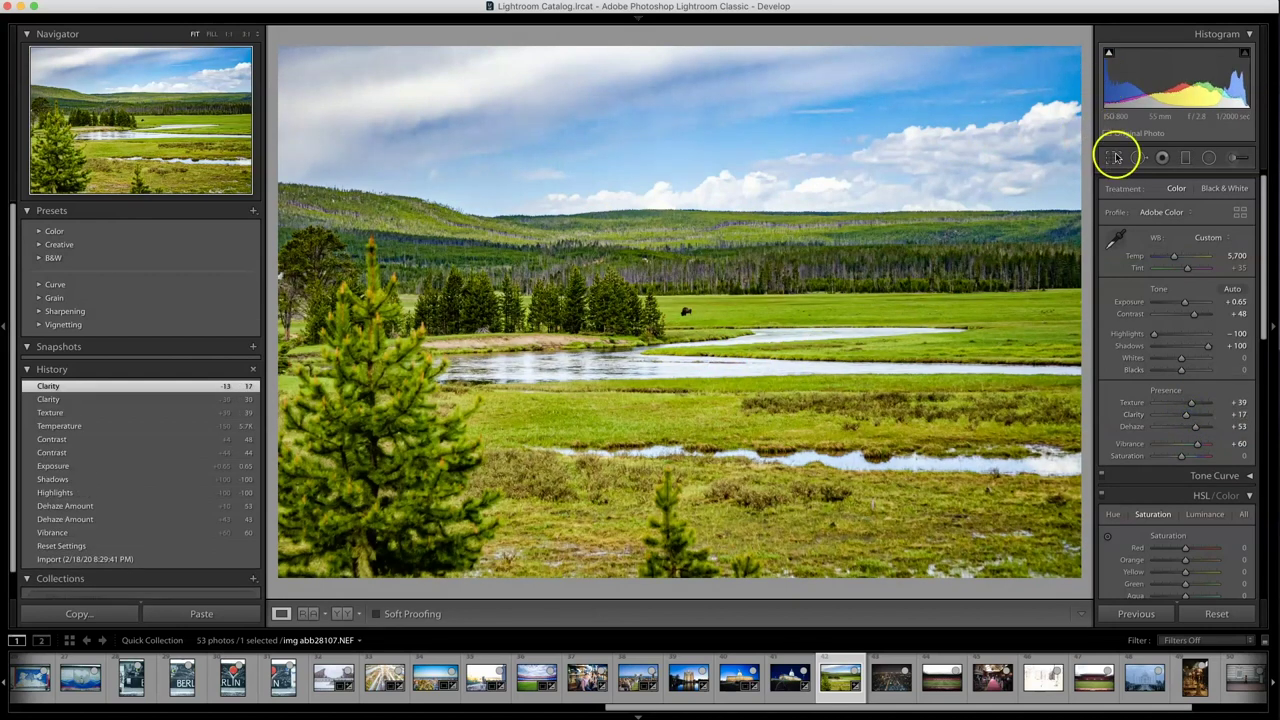
Crop the river landscape tighter around the bison, river and tree line, cutting off part of the foreground tree and marsh.
{"action": "left_click", "coordinate": [1138, 158]}
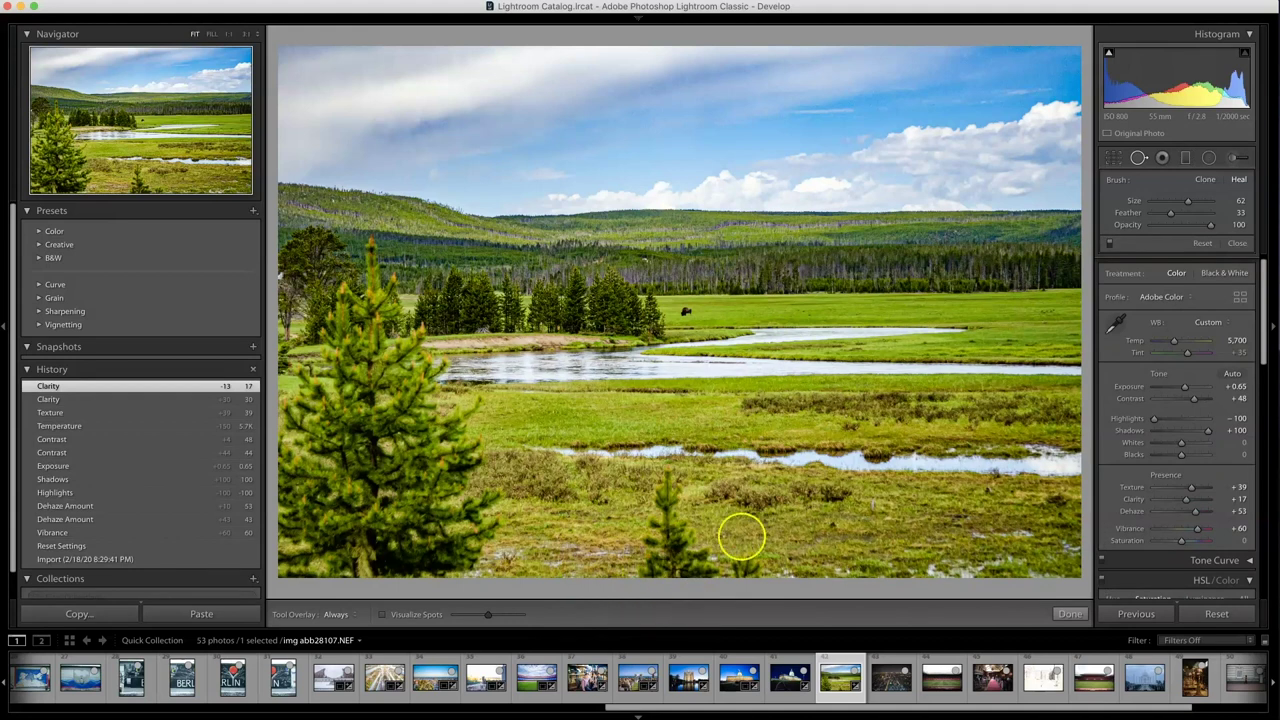
{"action": "left_click", "coordinate": [1113, 158]}
{"action": "left_click_drag", "start_coordinate": [675, 575], "coordinate": [682, 478]}
{"action": "left_click_drag", "start_coordinate": [680, 417], "coordinate": [680, 320]}
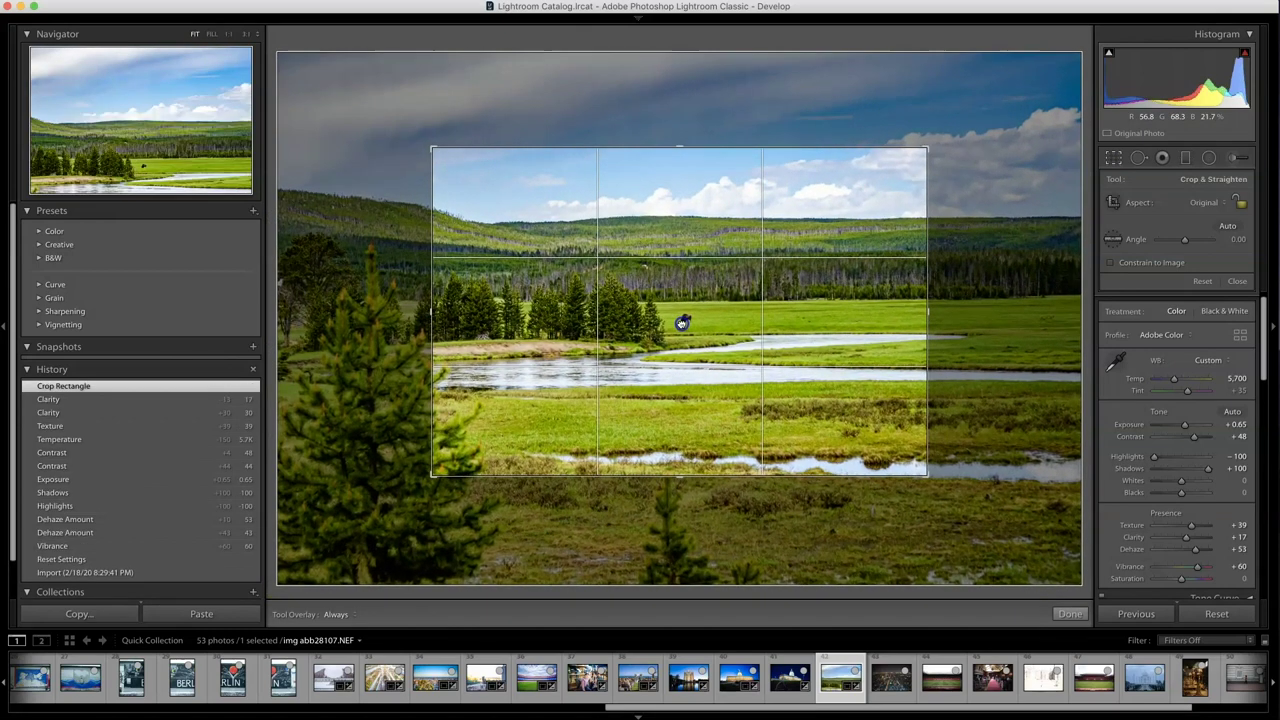
{"action": "left_click_drag", "start_coordinate": [429, 309], "coordinate": [300, 312]}
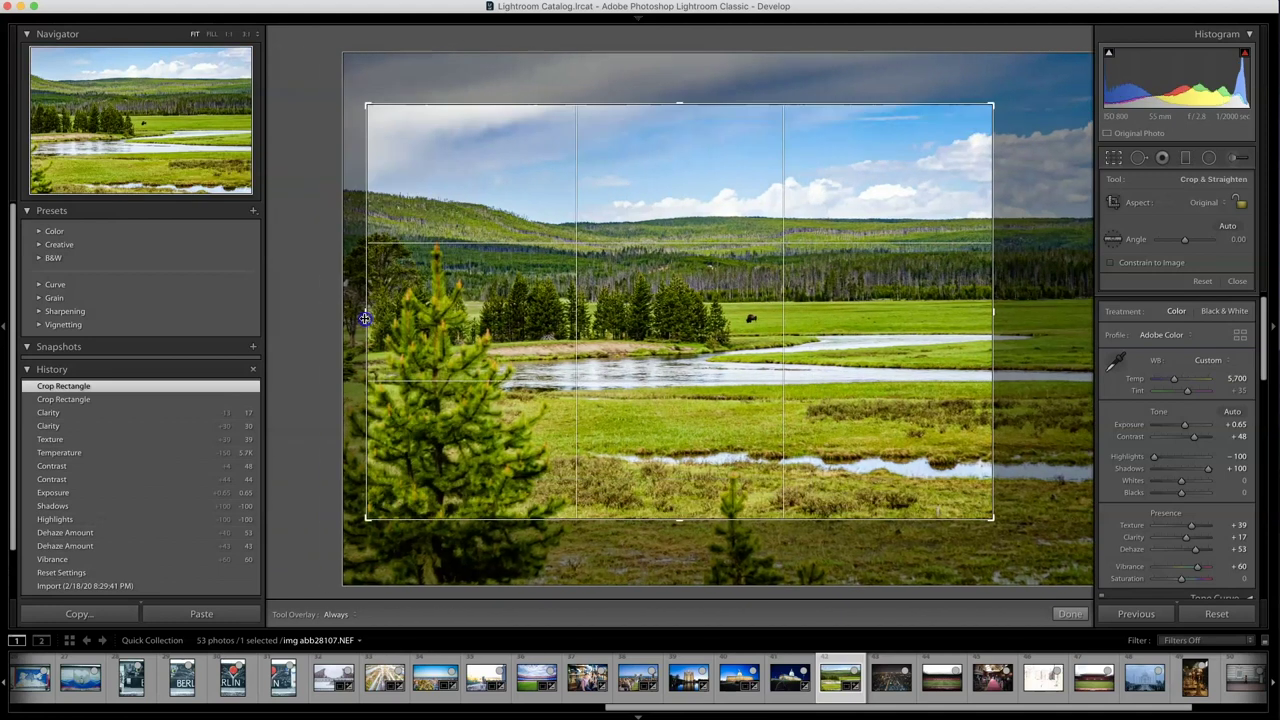
{"action": "left_click_drag", "start_coordinate": [640, 367], "coordinate": [571, 422]}
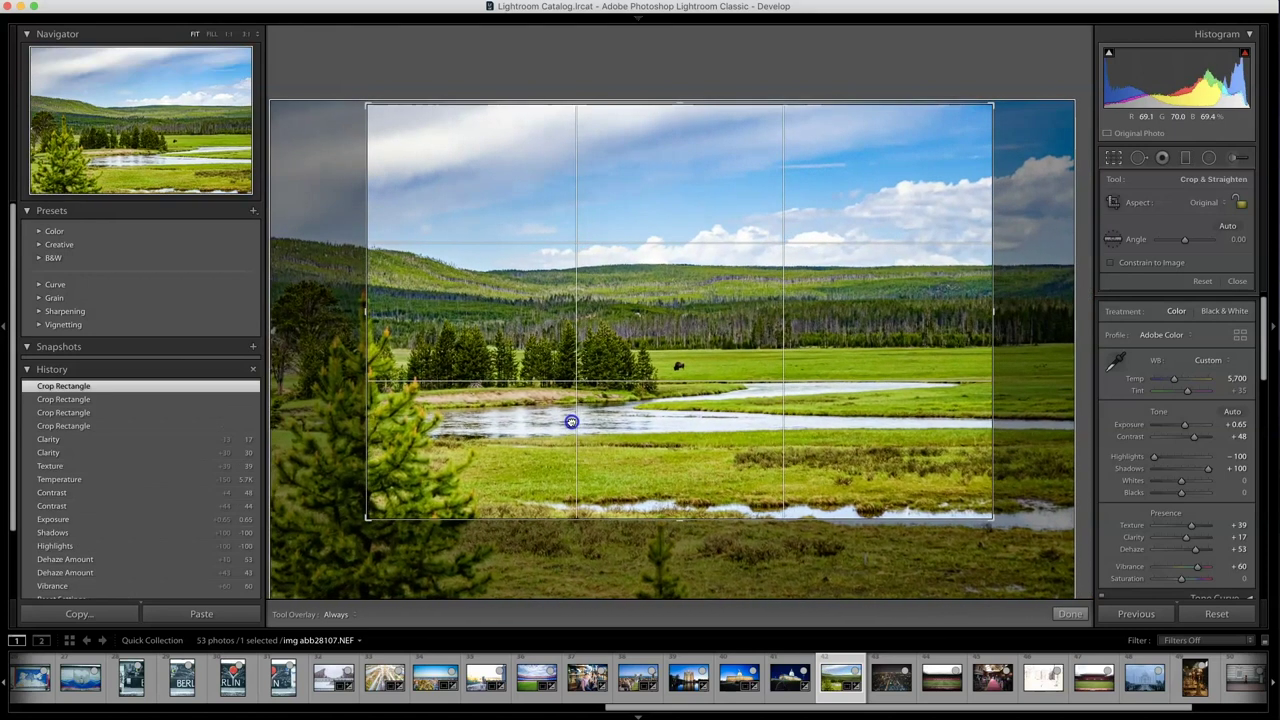
{"action": "left_click", "coordinate": [1069, 613]}
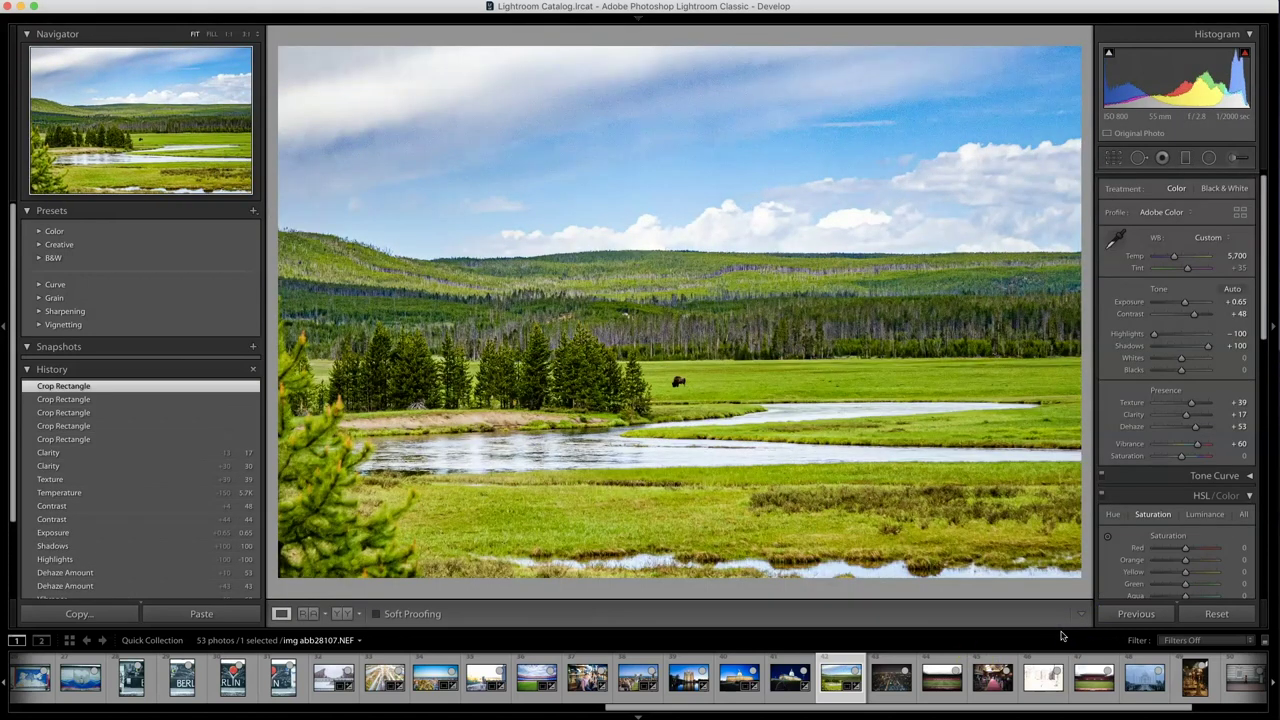
Straighten the landscape with a crop angle of 0.29 and check the bison up close.
{"action": "left_click", "coordinate": [1113, 158]}
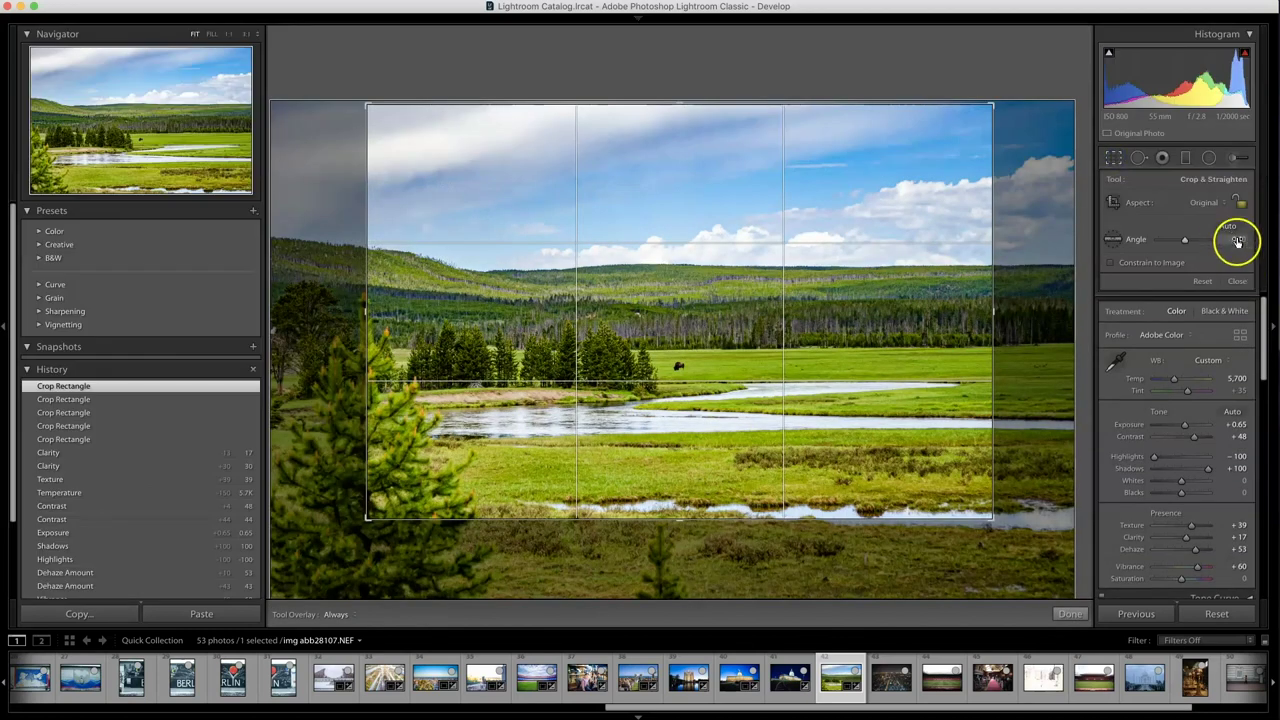
{"action": "left_click_drag", "start_coordinate": [1239, 240], "coordinate": [1240, 242]}
{"action": "left_click", "coordinate": [1070, 613]}
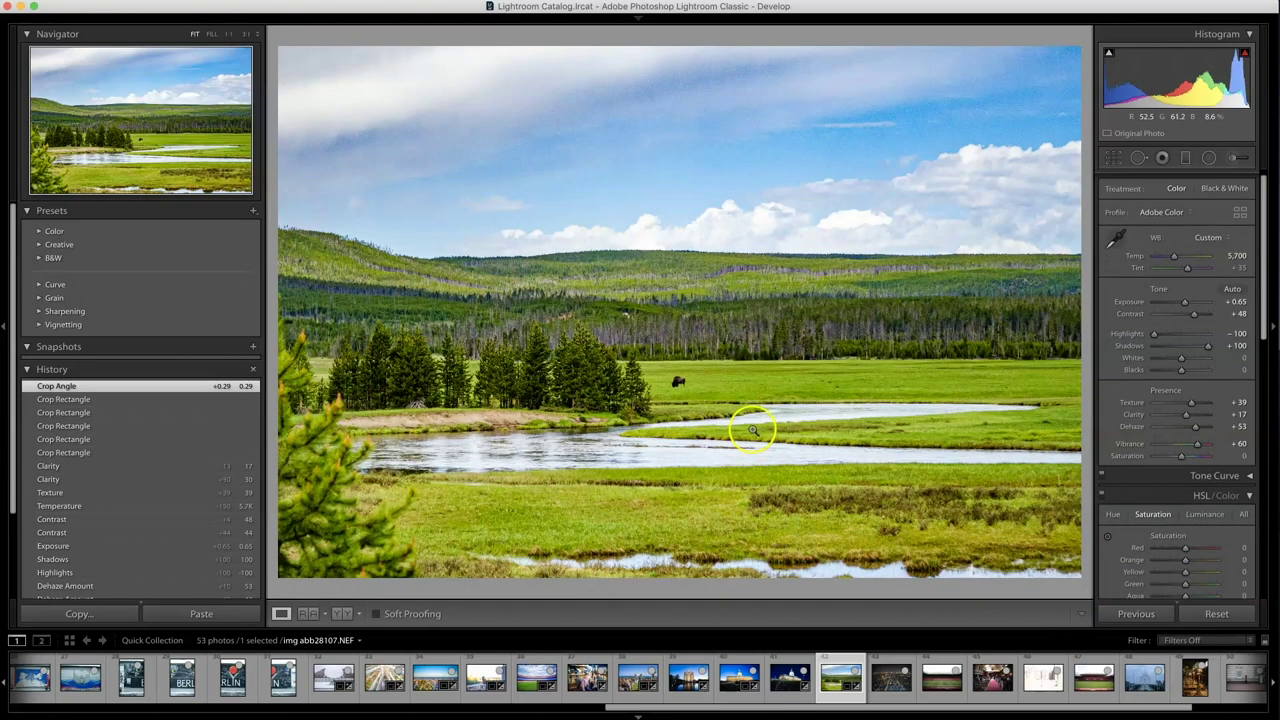
{"action": "left_click", "coordinate": [681, 384]}
{"action": "left_click", "coordinate": [645, 396]}
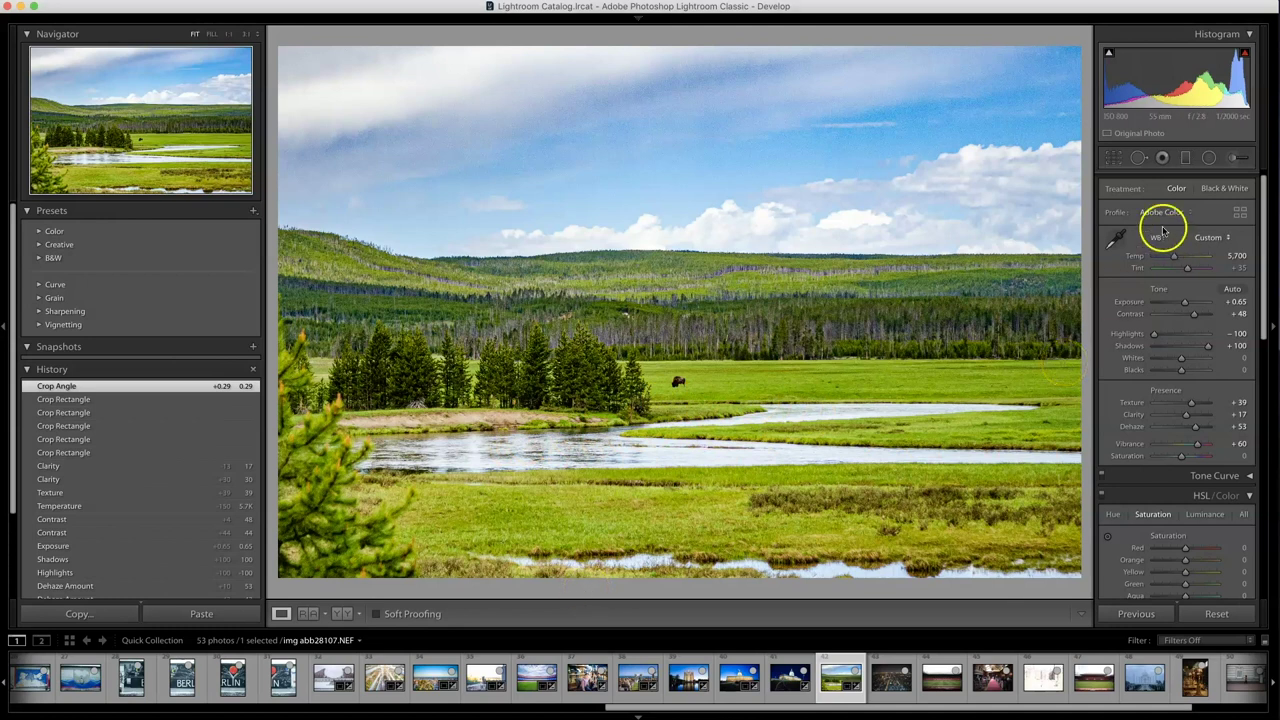
Tighten the landscape's crop slightly from its lower edge to remove the stream in the foreground.
{"action": "left_click", "coordinate": [1115, 156]}
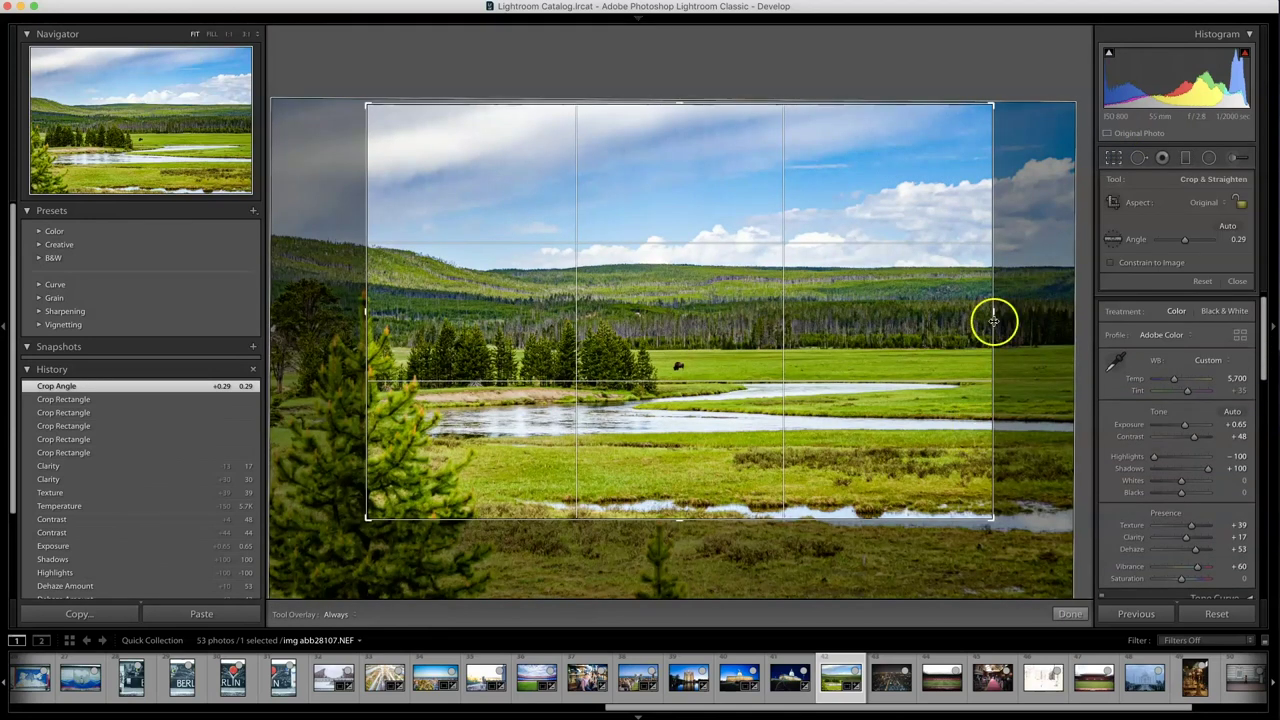
{"action": "left_click_drag", "start_coordinate": [665, 518], "coordinate": [675, 505]}
{"action": "left_click", "coordinate": [1066, 615]}
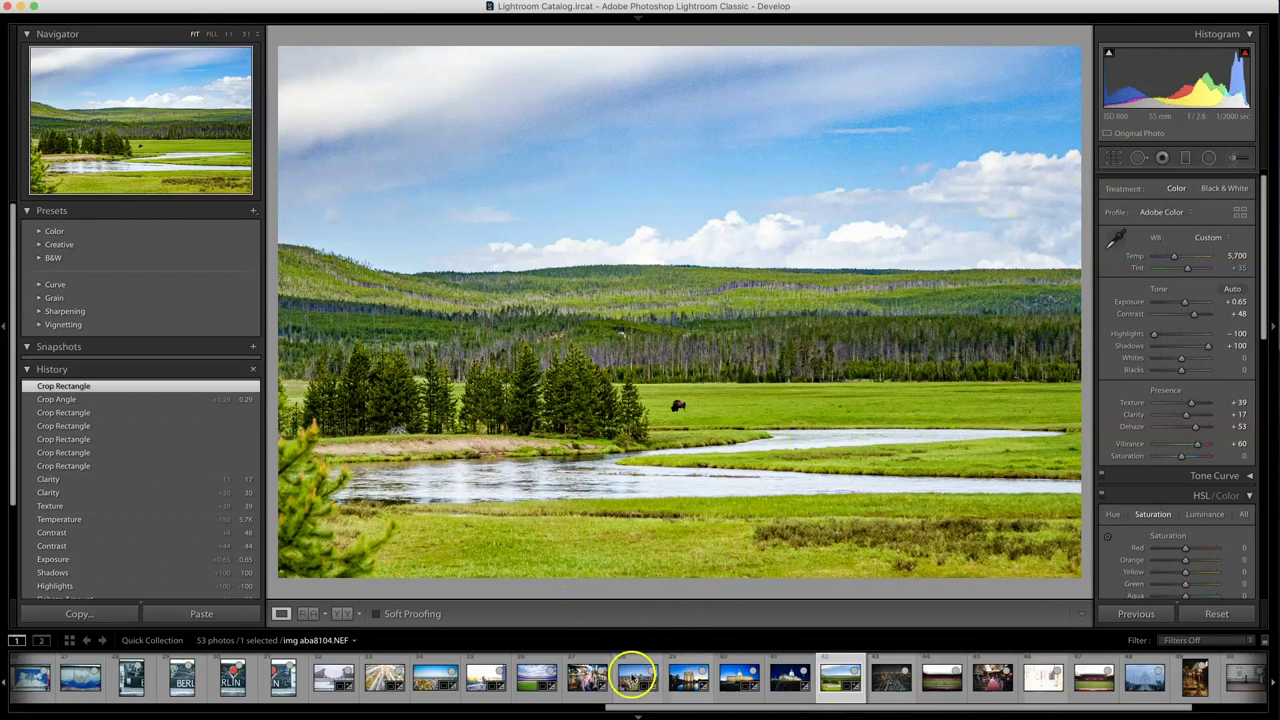
Open the night city photo img abb46505.NEF and straighten its horizon with a crop angle of −1.59.
{"action": "left_click", "coordinate": [890, 677]}
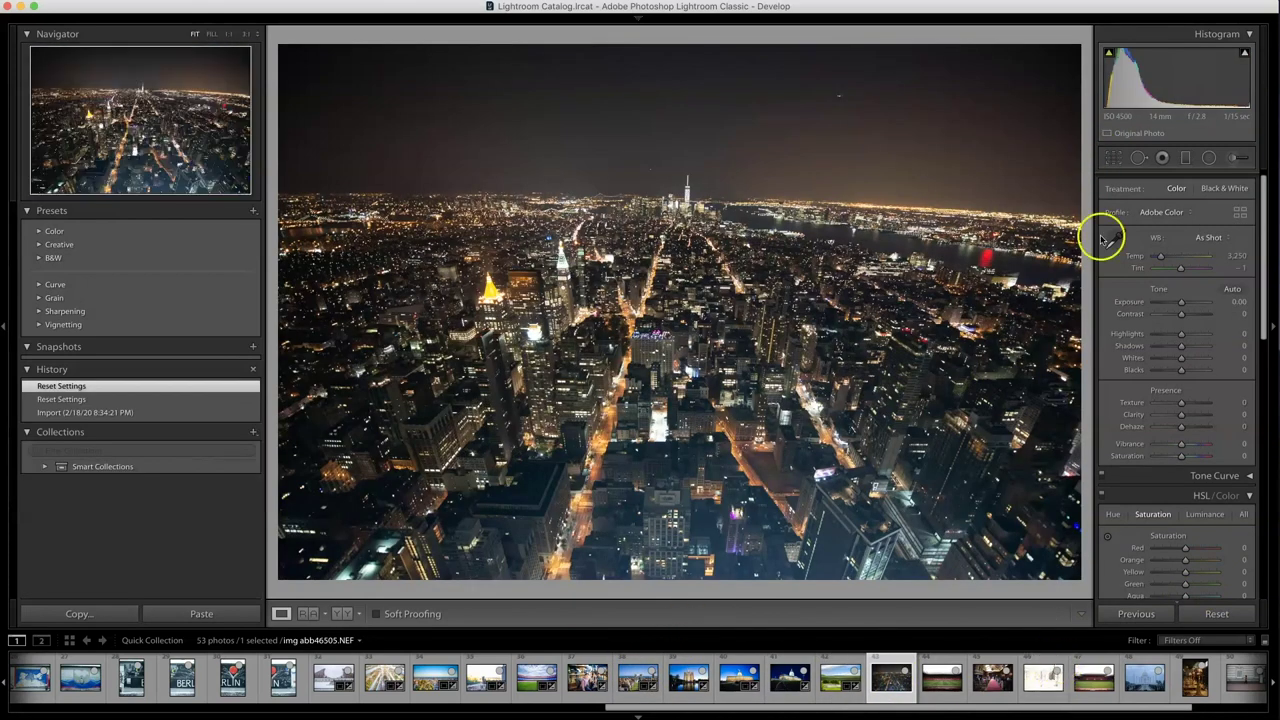
{"action": "left_click", "coordinate": [1115, 158]}
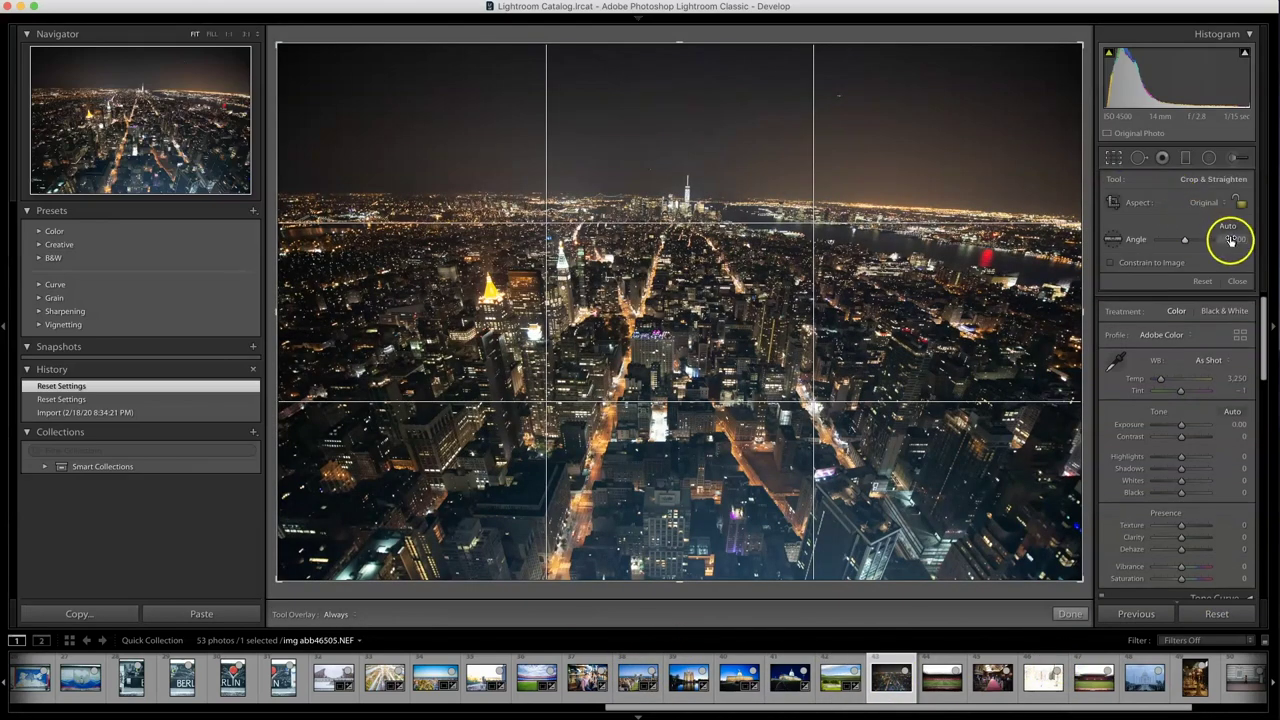
{"action": "left_click", "coordinate": [1234, 240]}
{"action": "left_click_drag", "start_coordinate": [1231, 240], "coordinate": [1221, 240]}
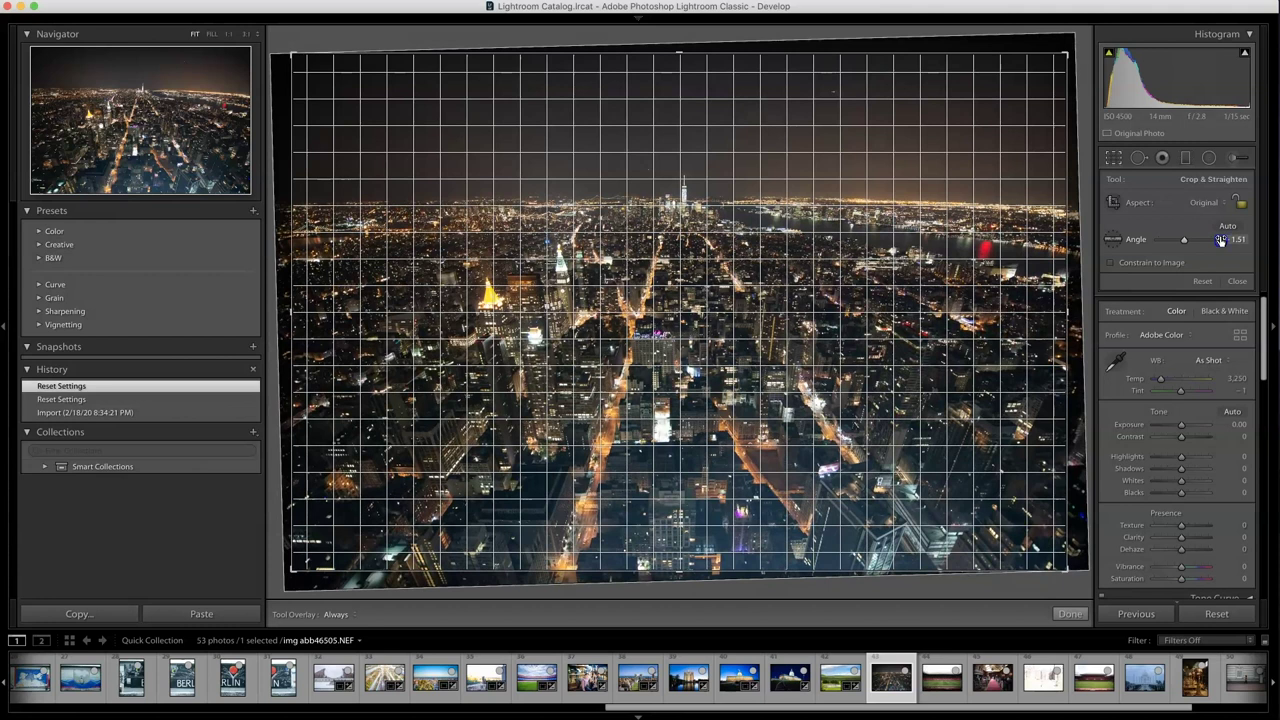
{"action": "left_click_drag", "start_coordinate": [1221, 240], "coordinate": [1220, 240]}
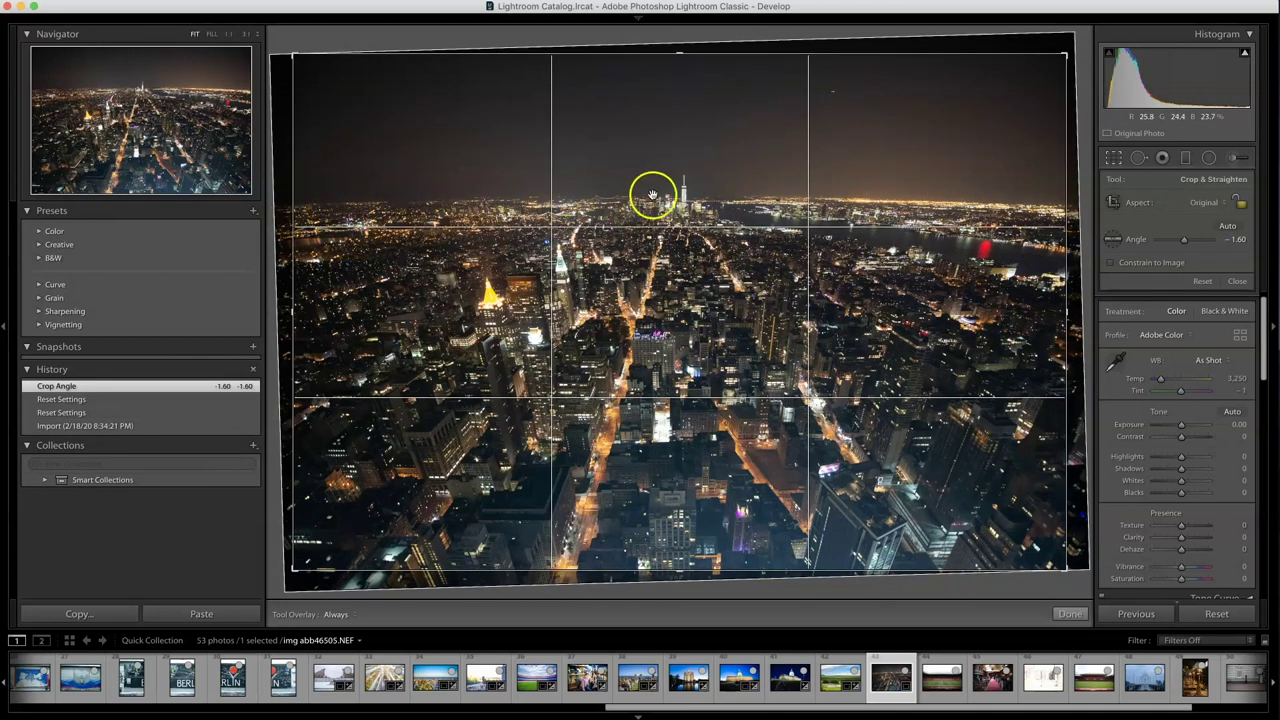
{"action": "left_click", "coordinate": [1072, 612]}
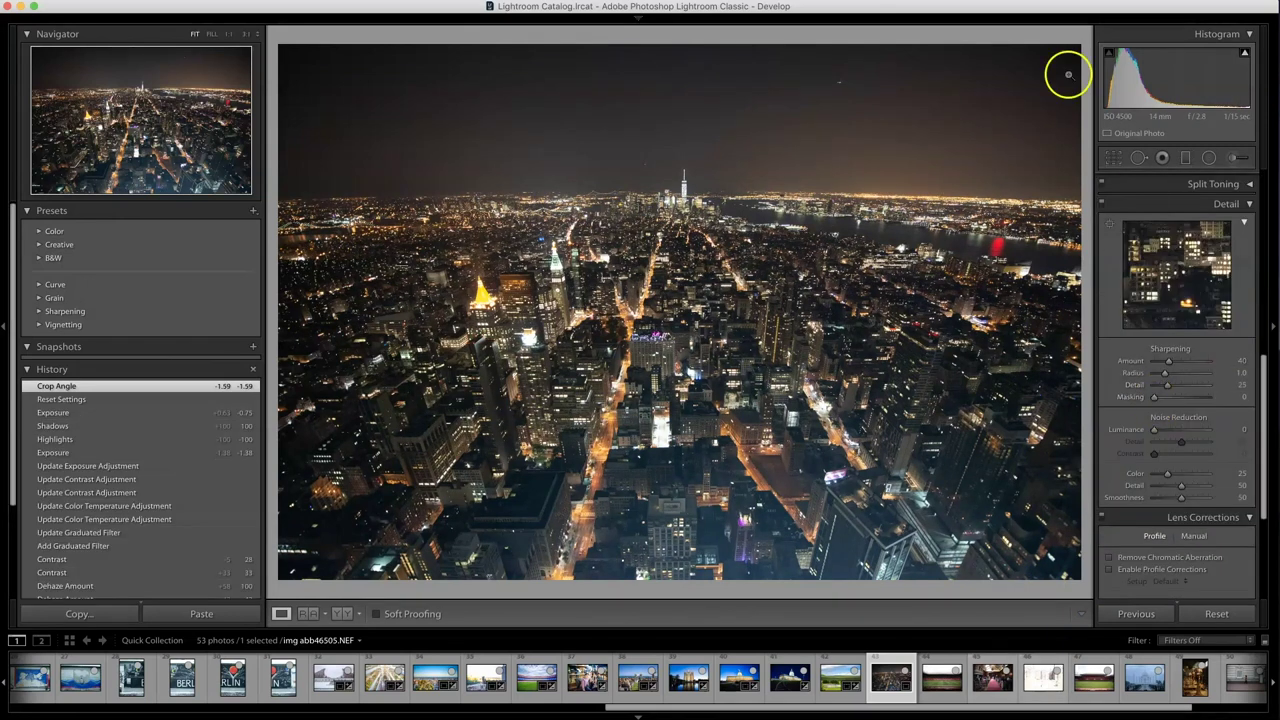
Set the city photo's Dehaze to +100, Highlights to −100, Shadows to +100 and Exposure to +0.50.
{"action": "scroll", "coordinate": [1120, 268], "scroll_direction": "up", "scroll_amount": 3}
{"action": "scroll", "coordinate": [1124, 270], "scroll_direction": "up", "scroll_amount": 5}
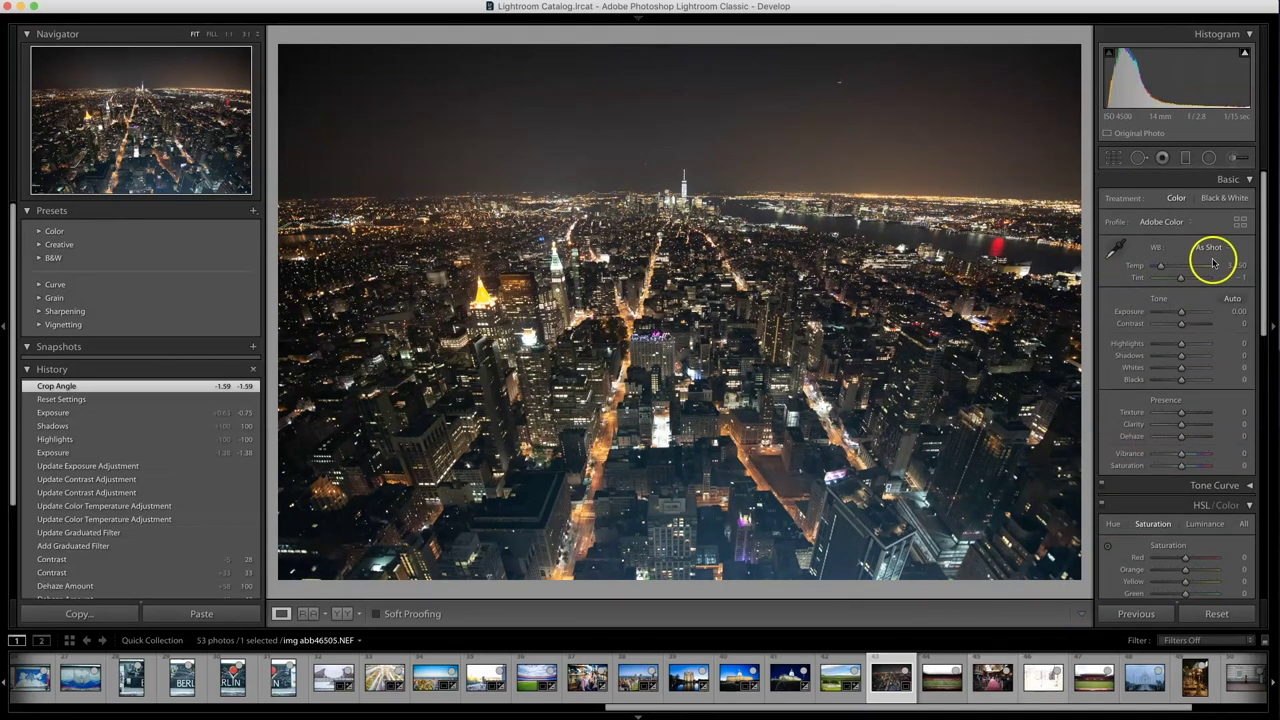
{"action": "left_click_drag", "start_coordinate": [1182, 316], "coordinate": [1176, 316]}
{"action": "left_click_drag", "start_coordinate": [1181, 436], "coordinate": [1193, 440]}
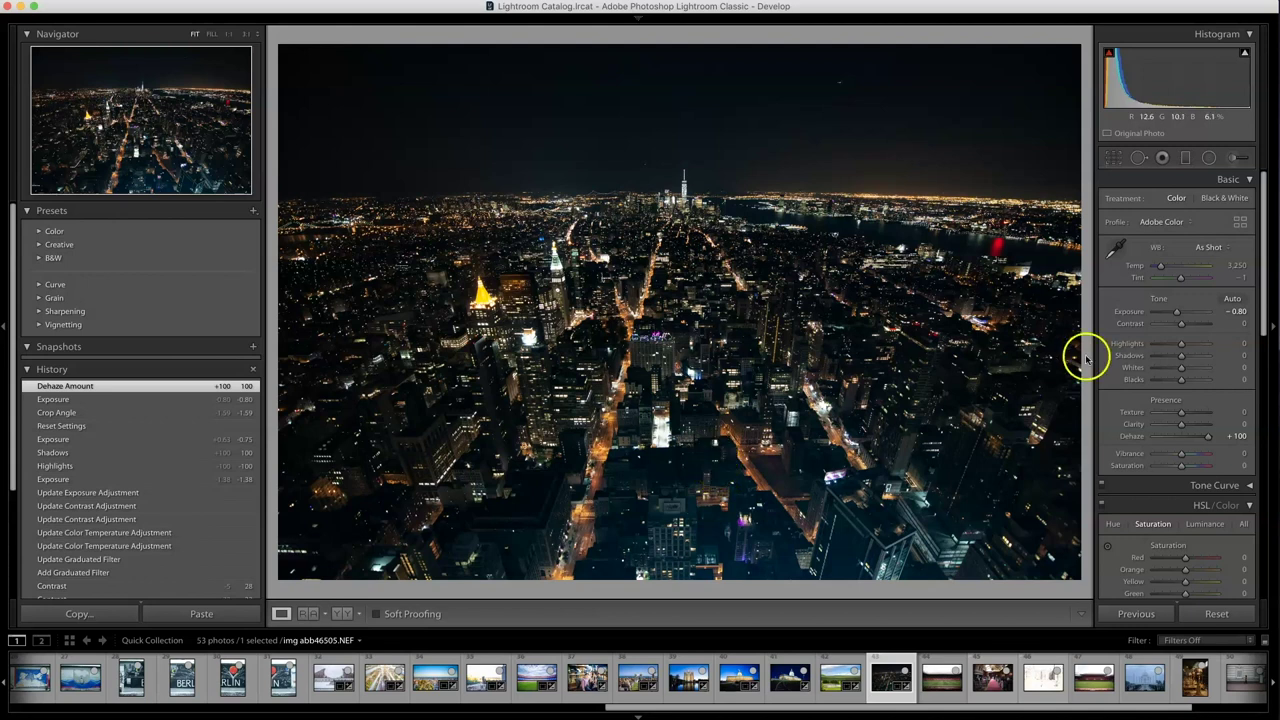
{"action": "left_click_drag", "start_coordinate": [1180, 340], "coordinate": [1181, 314]}
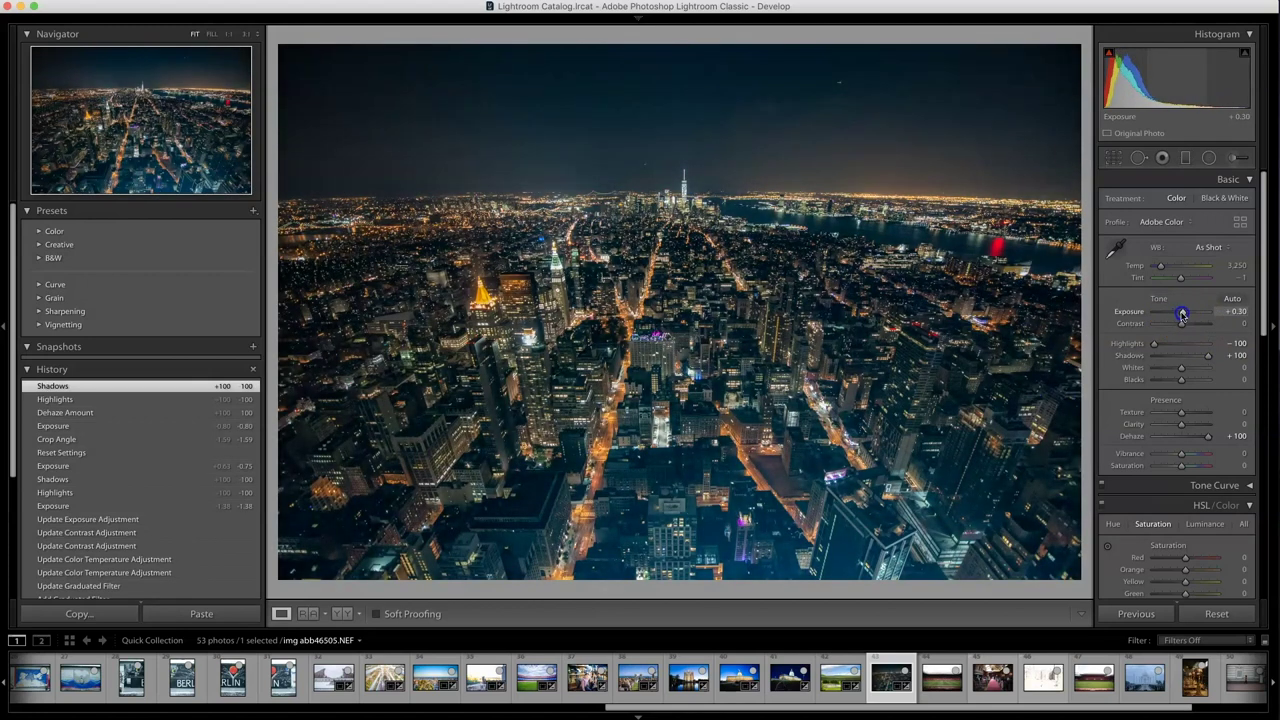
{"action": "left_click_drag", "start_coordinate": [1183, 313], "coordinate": [1183, 313]}
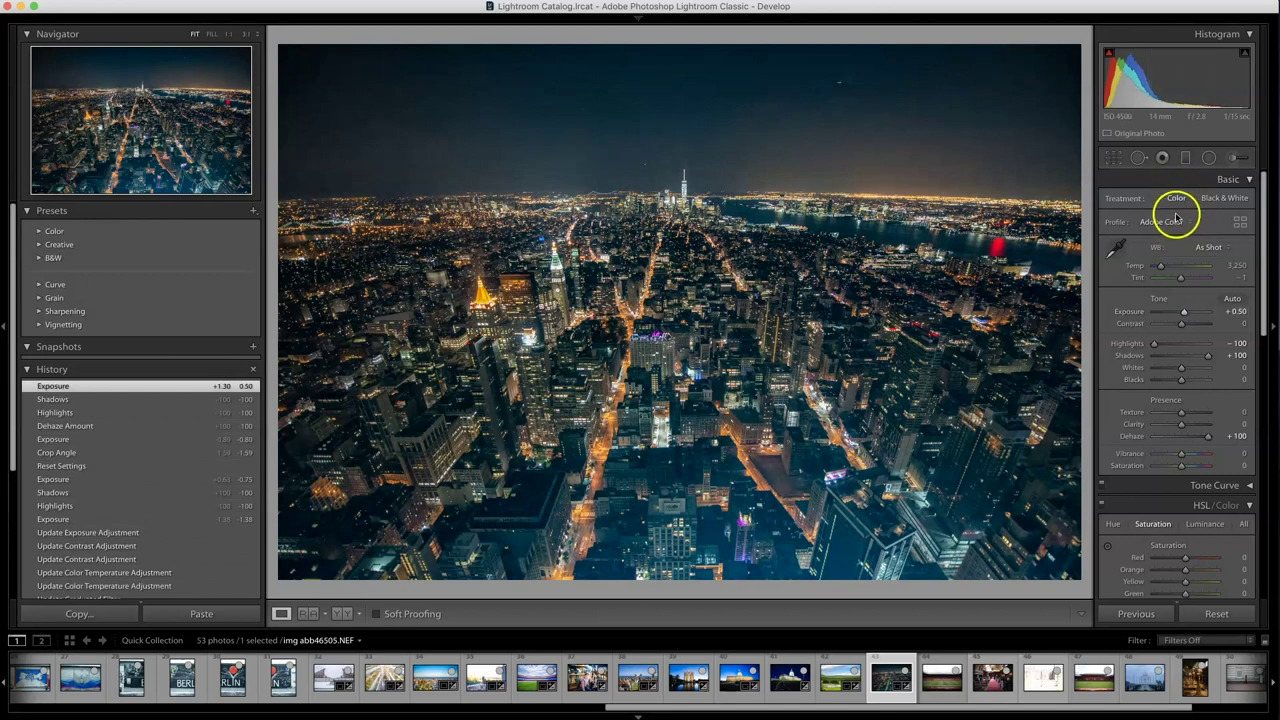
Set the city photo's Temp to 2,524, Tint to +1 and Exposure to −0.09, and check the buildings up close.
{"action": "left_click_drag", "start_coordinate": [1160, 269], "coordinate": [1162, 268]}
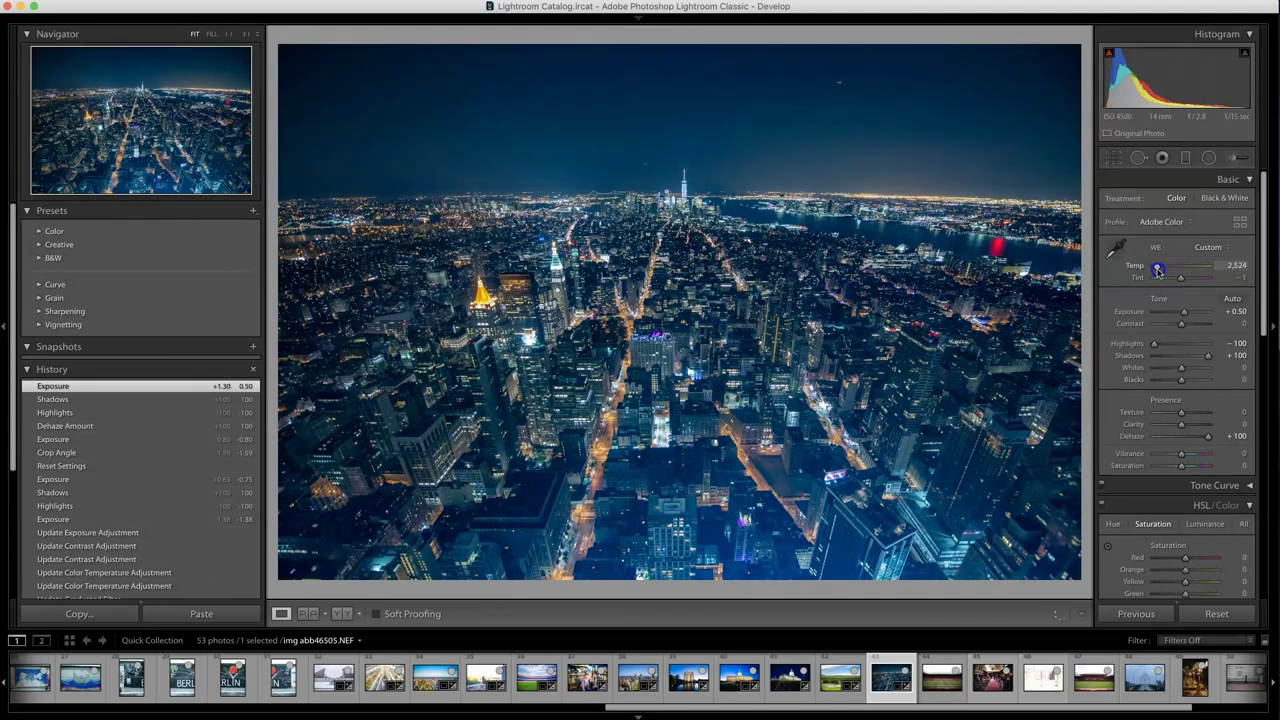
{"action": "left_click_drag", "start_coordinate": [1176, 278], "coordinate": [1182, 279]}
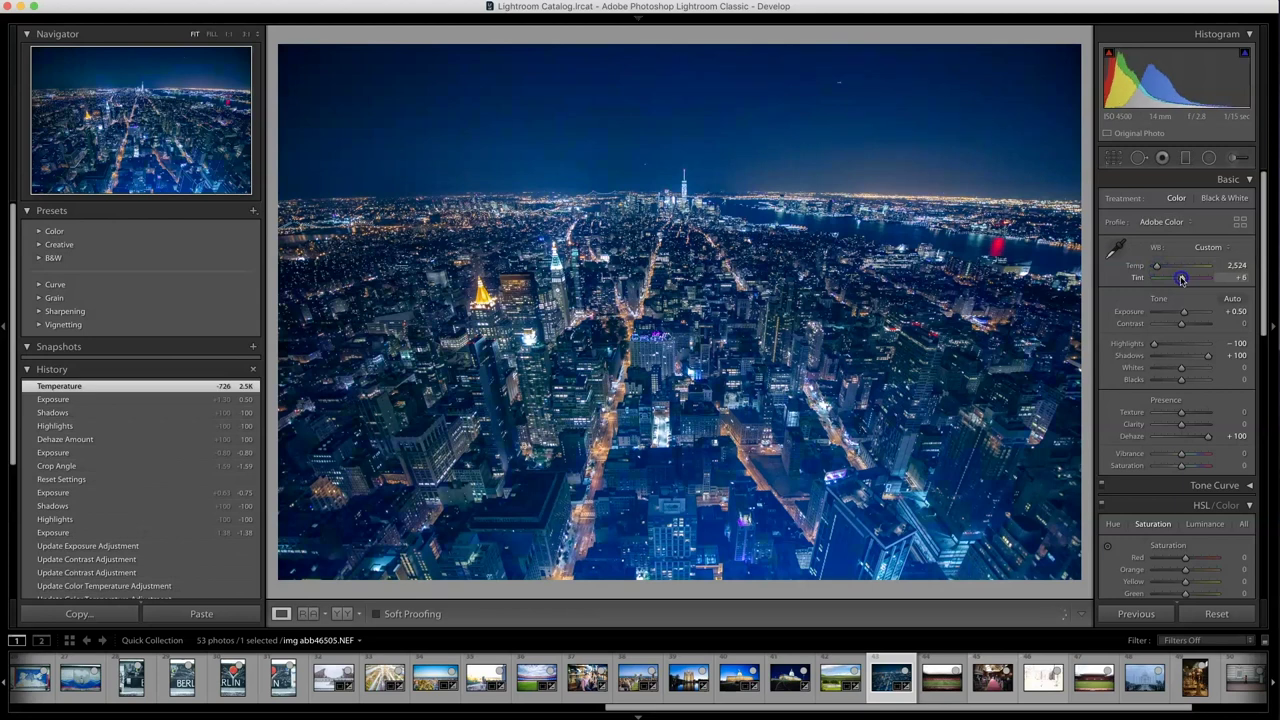
{"action": "left_click", "coordinate": [1232, 311]}
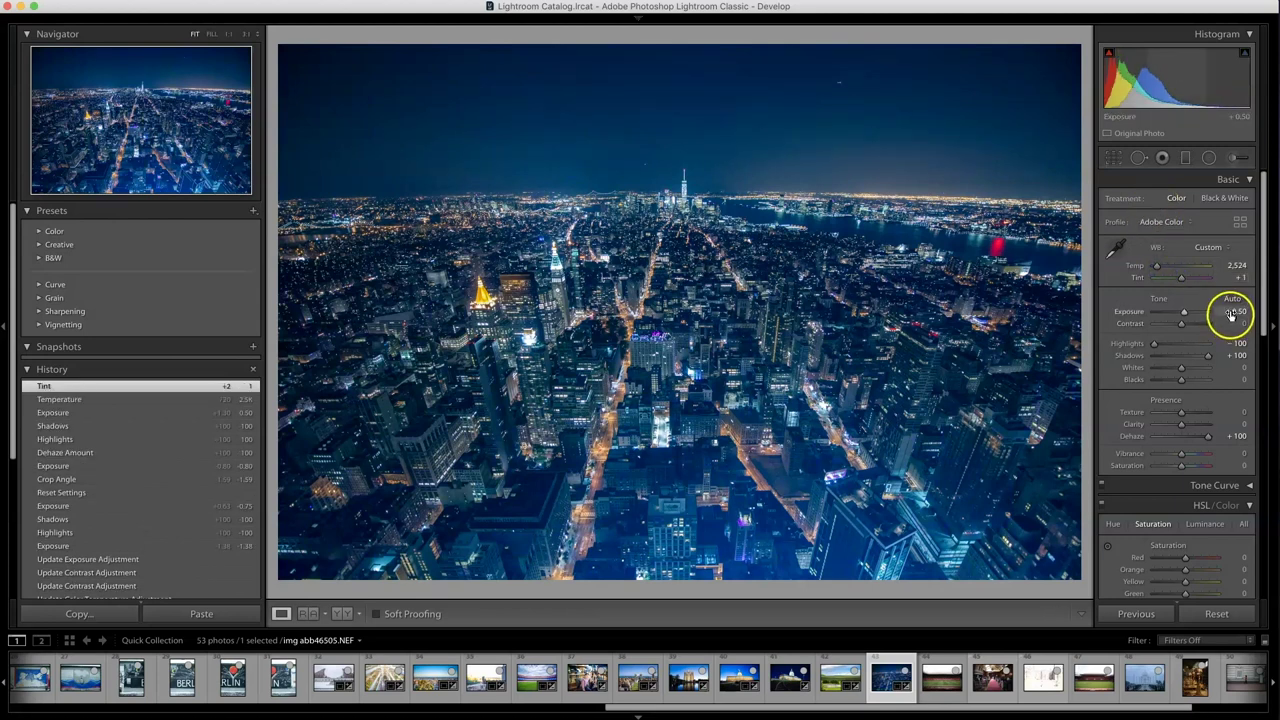
{"action": "type", "text": "-0.09"}
{"action": "key", "text": "Return"}
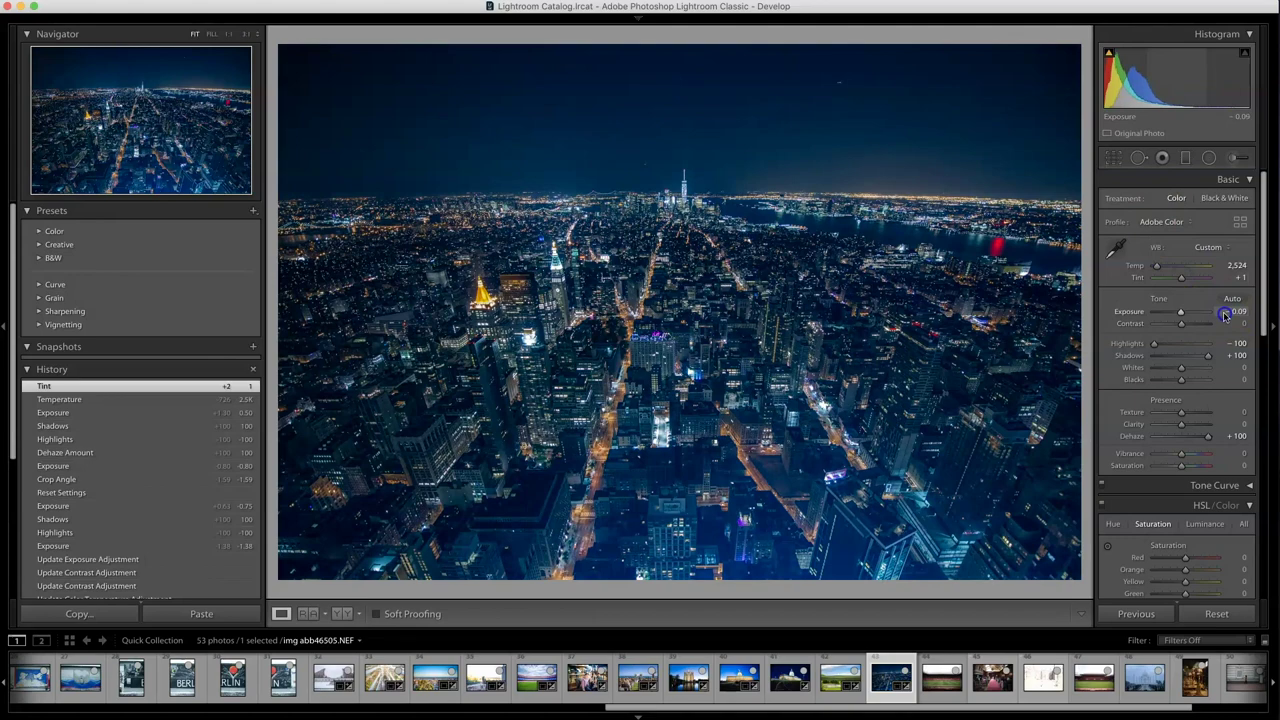
{"action": "left_click", "coordinate": [652, 240]}
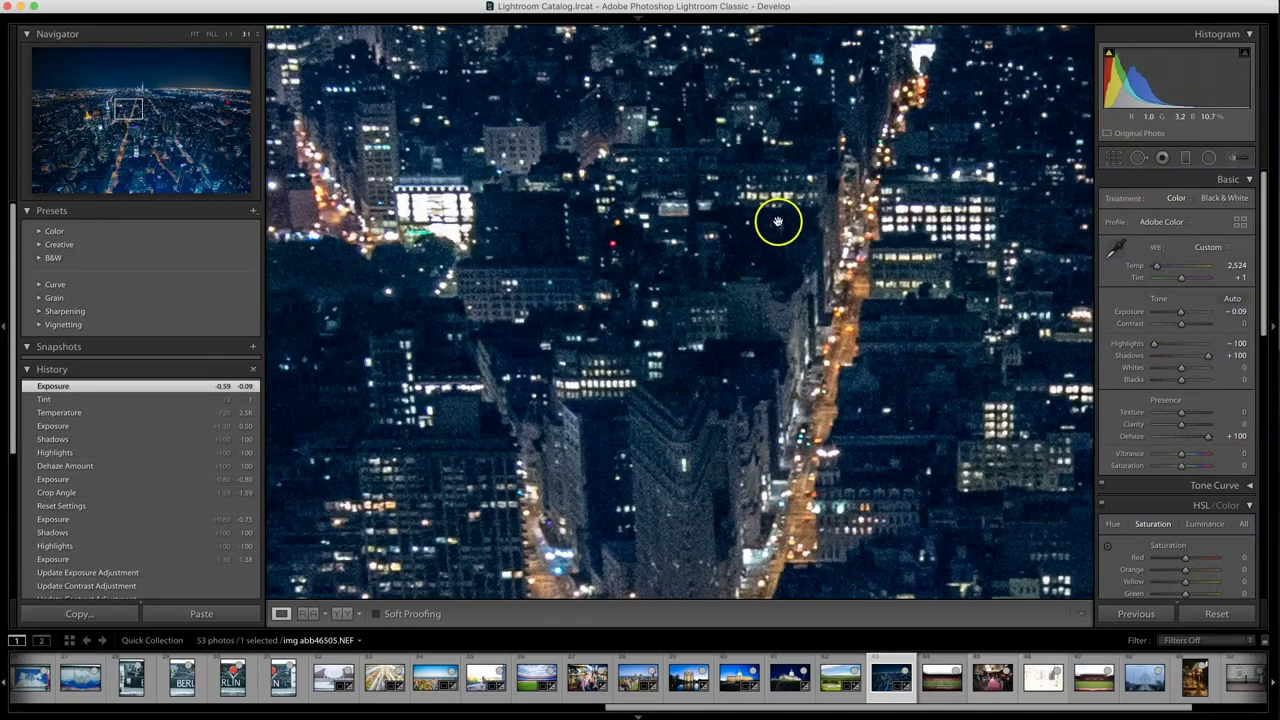
{"action": "left_click_drag", "start_coordinate": [706, 549], "coordinate": [566, 437]}
{"action": "left_click", "coordinate": [566, 437]}
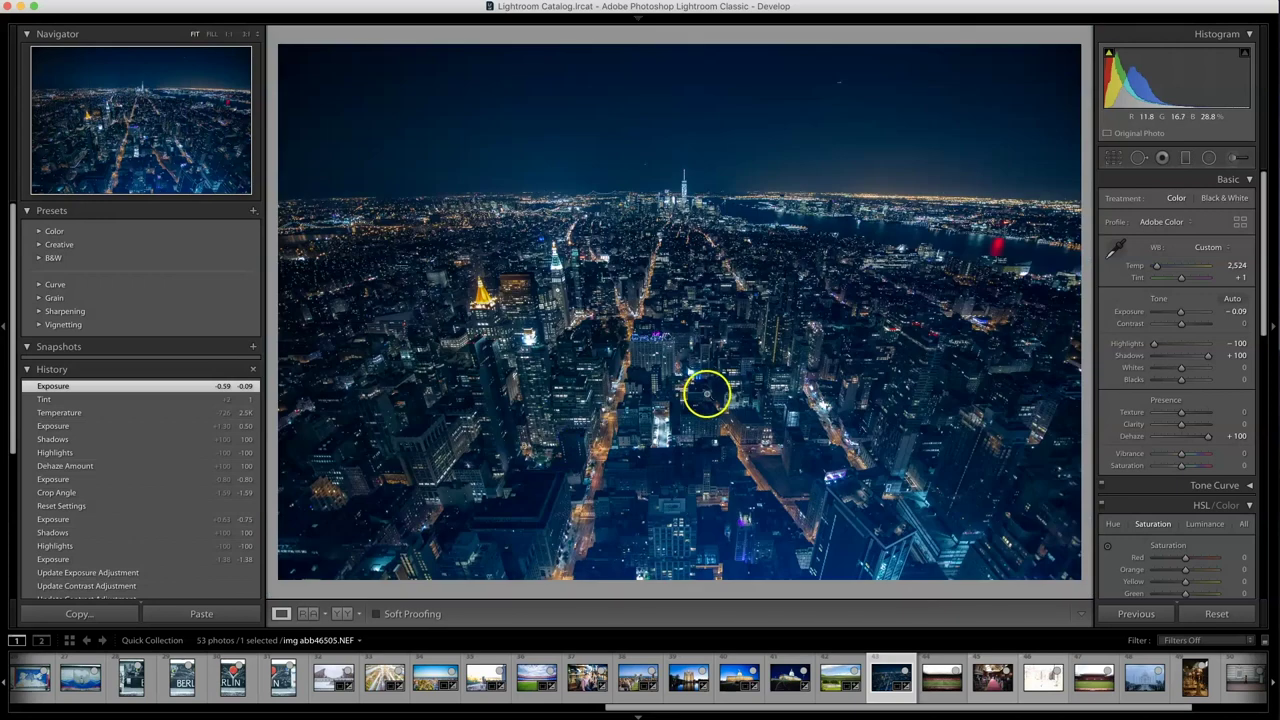
Set Vibrance to +59 and Temp to 3,095, and compare with the unedited city photo by resetting and undoing the reset.
{"action": "left_click_drag", "start_coordinate": [1181, 453], "coordinate": [1197, 455]}
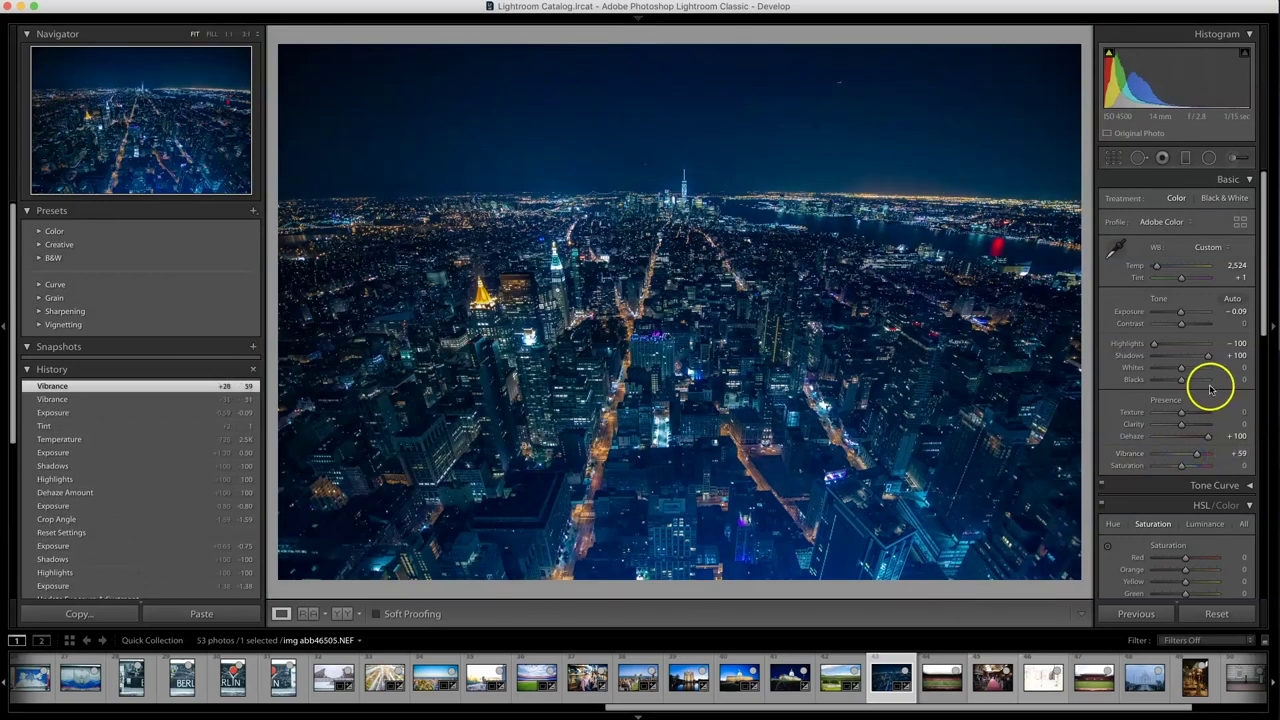
{"action": "left_click_drag", "start_coordinate": [1219, 267], "coordinate": [1237, 267]}
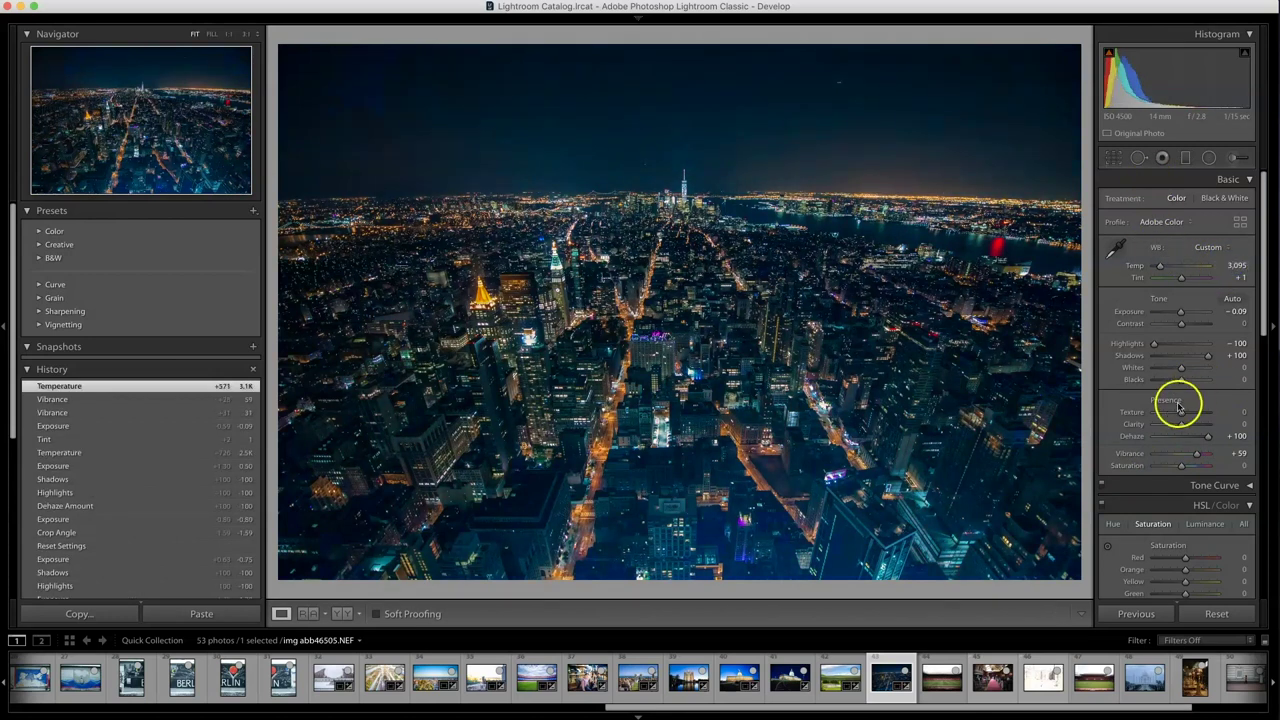
{"action": "left_click", "coordinate": [1217, 615]}
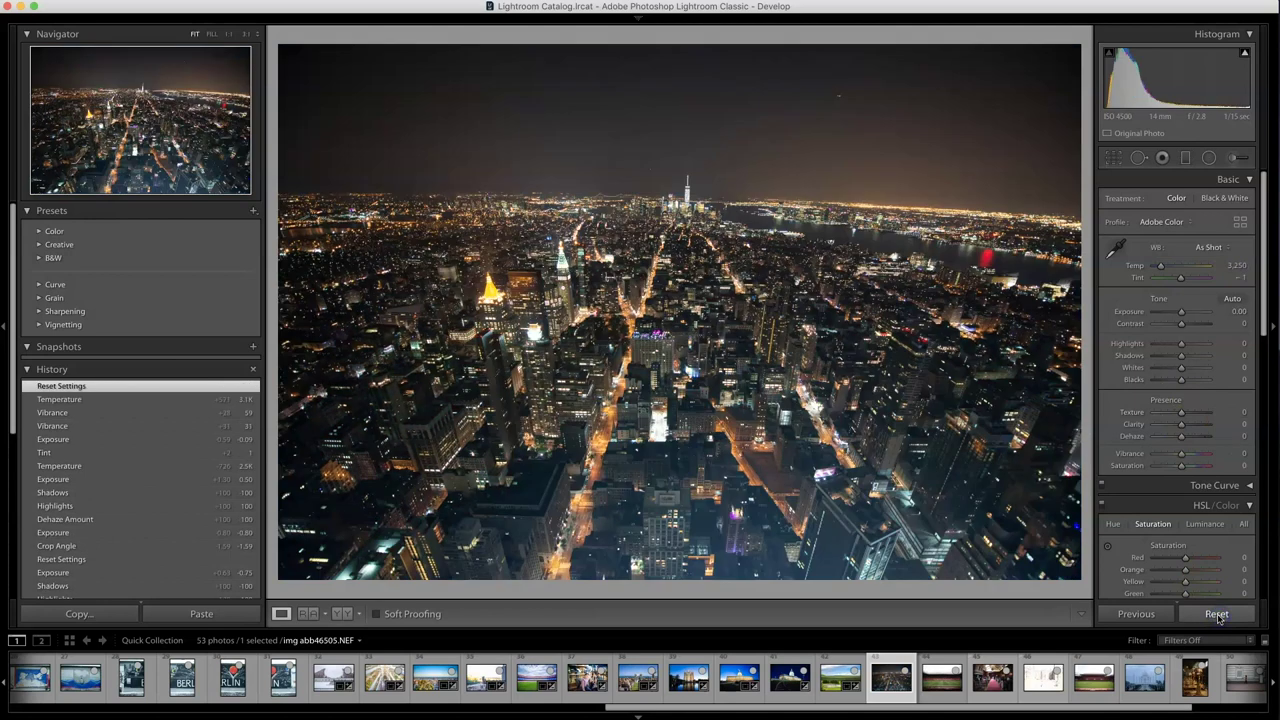
{"action": "key", "text": "super+z"}
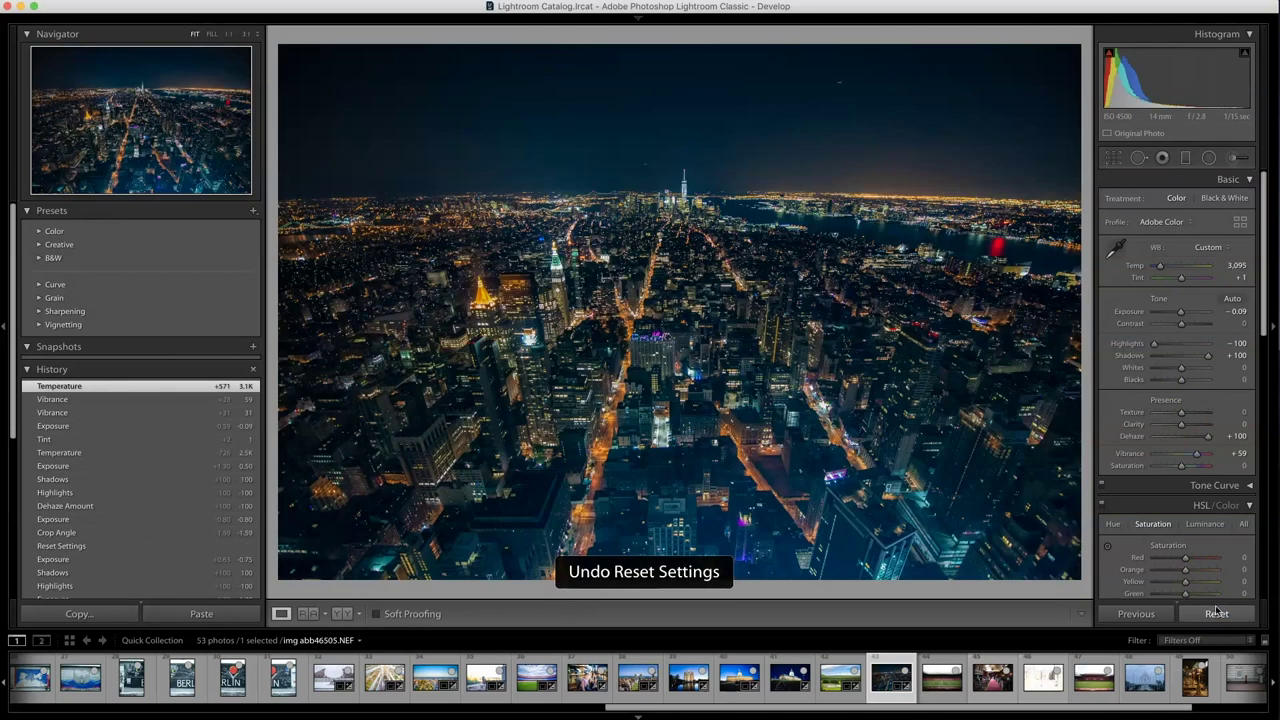
Set the city photo's Clarity to +36 and Texture to −15, and inspect the building detail up close.
{"action": "left_click_drag", "start_coordinate": [1181, 424], "coordinate": [1191, 428]}
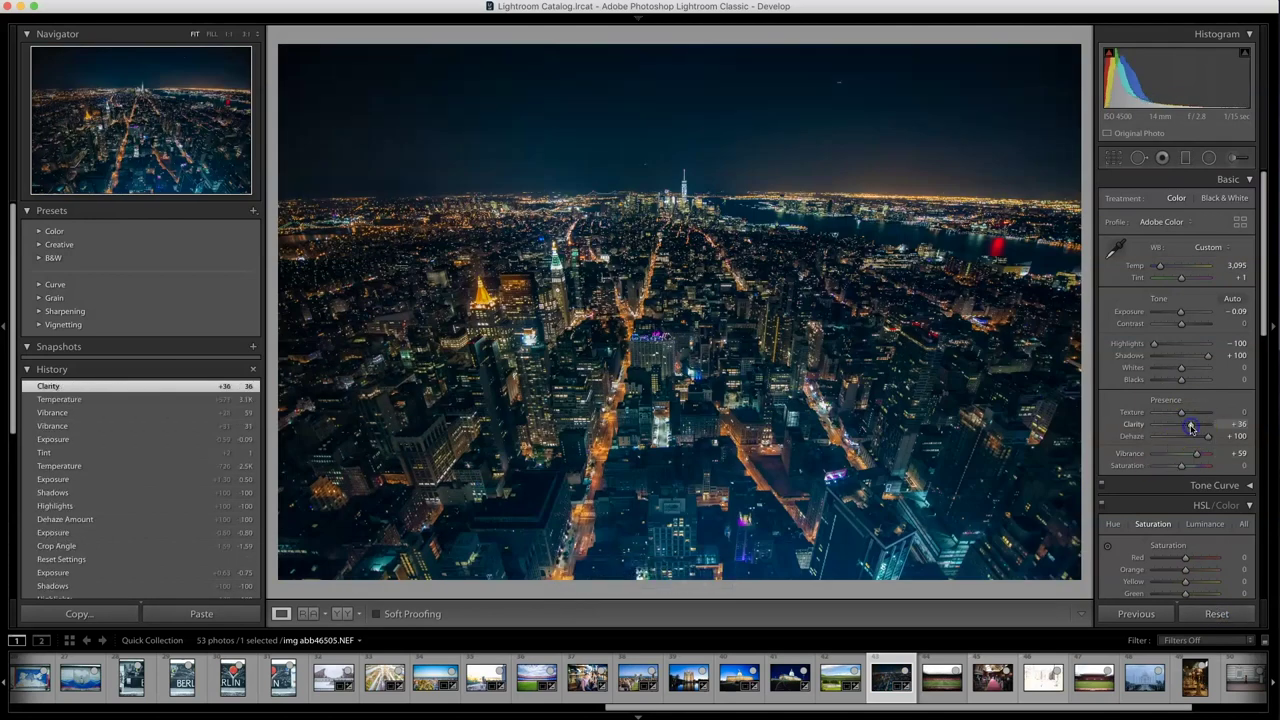
{"action": "left_click", "coordinate": [1188, 414]}
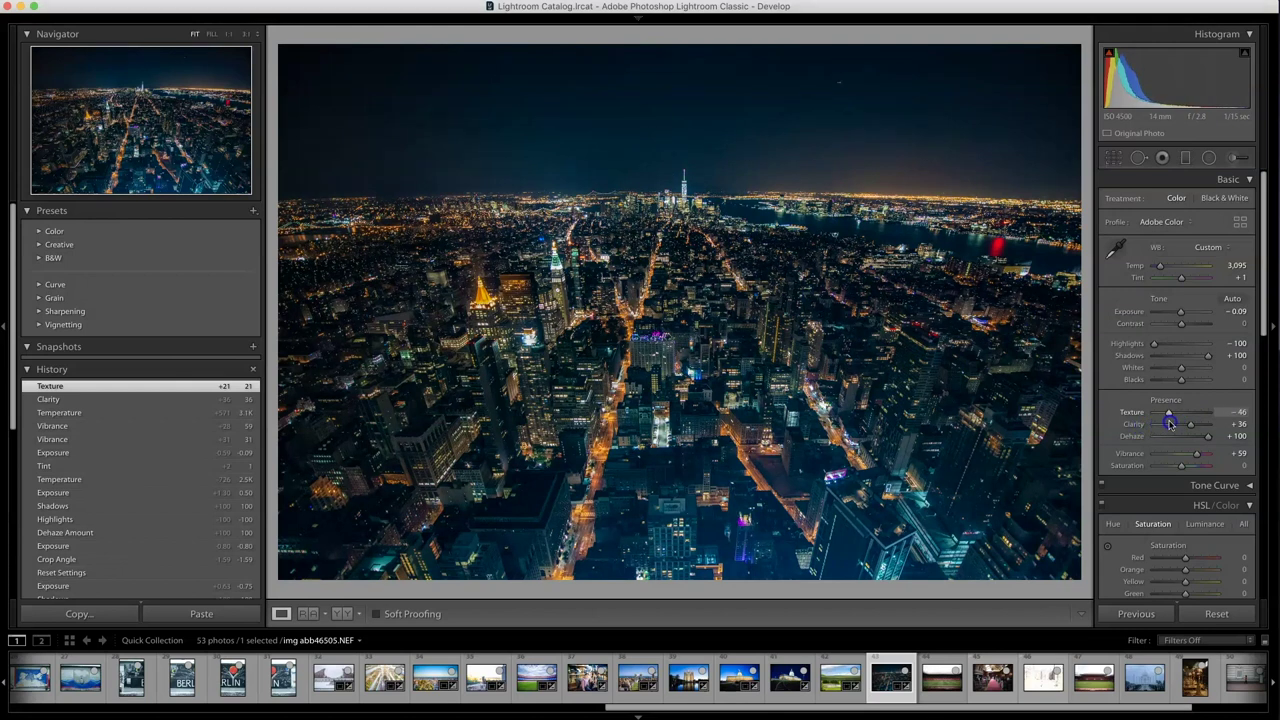
{"action": "left_click_drag", "start_coordinate": [1178, 424], "coordinate": [1179, 422]}
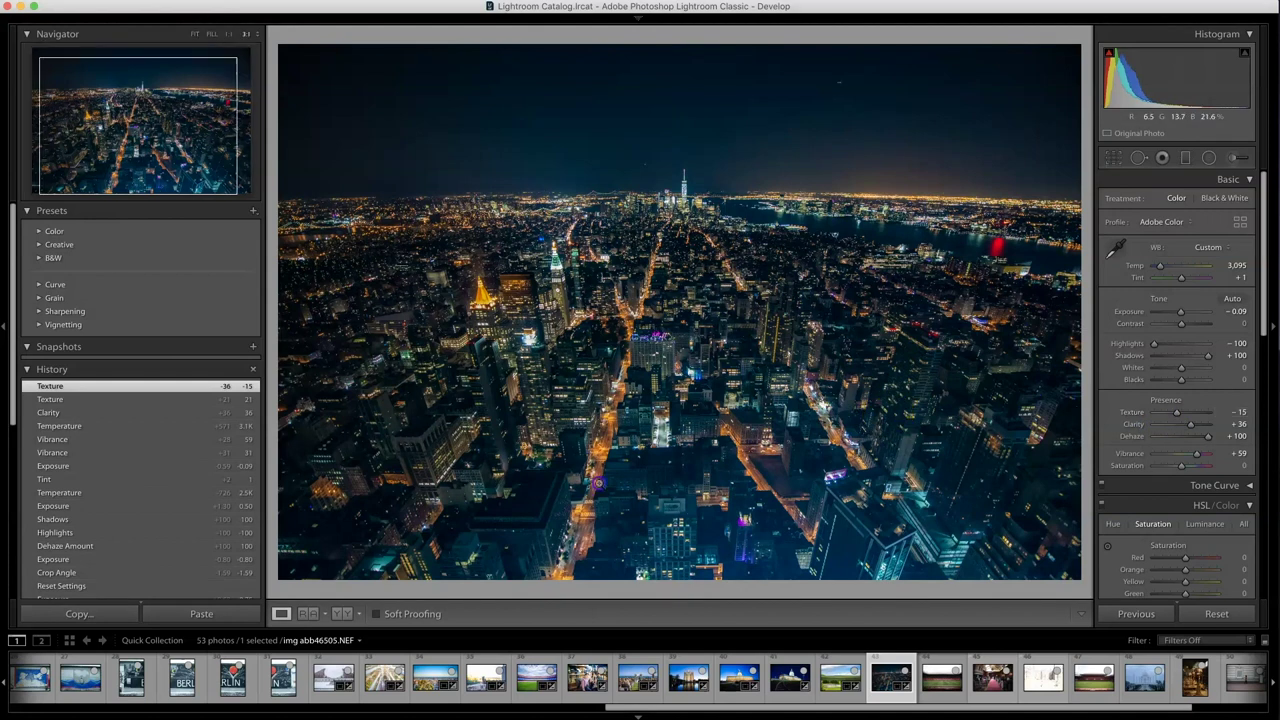
{"action": "left_click", "coordinate": [600, 483]}
{"action": "left_click_drag", "start_coordinate": [606, 238], "coordinate": [616, 485]}
{"action": "left_click", "coordinate": [703, 330]}
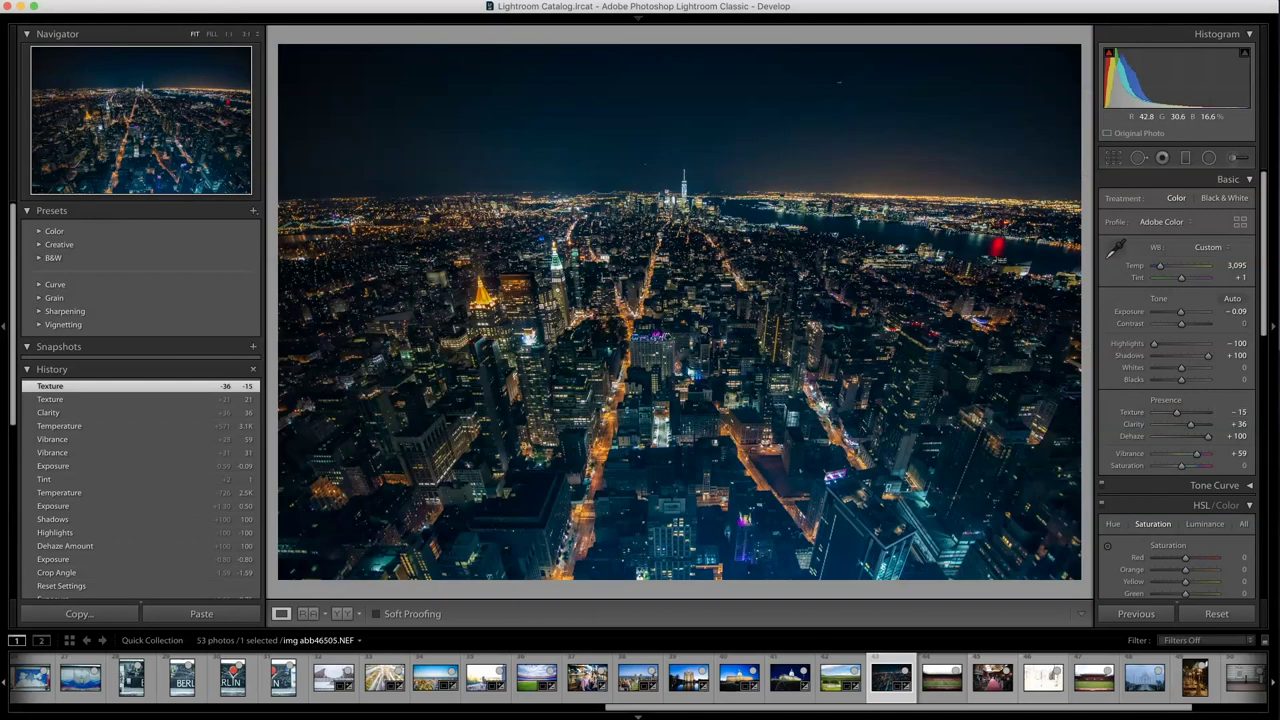
Open the stadium photo img 20698.NEF and set Highlights to −100 and Shadows to +100.
{"action": "left_click", "coordinate": [946, 680]}
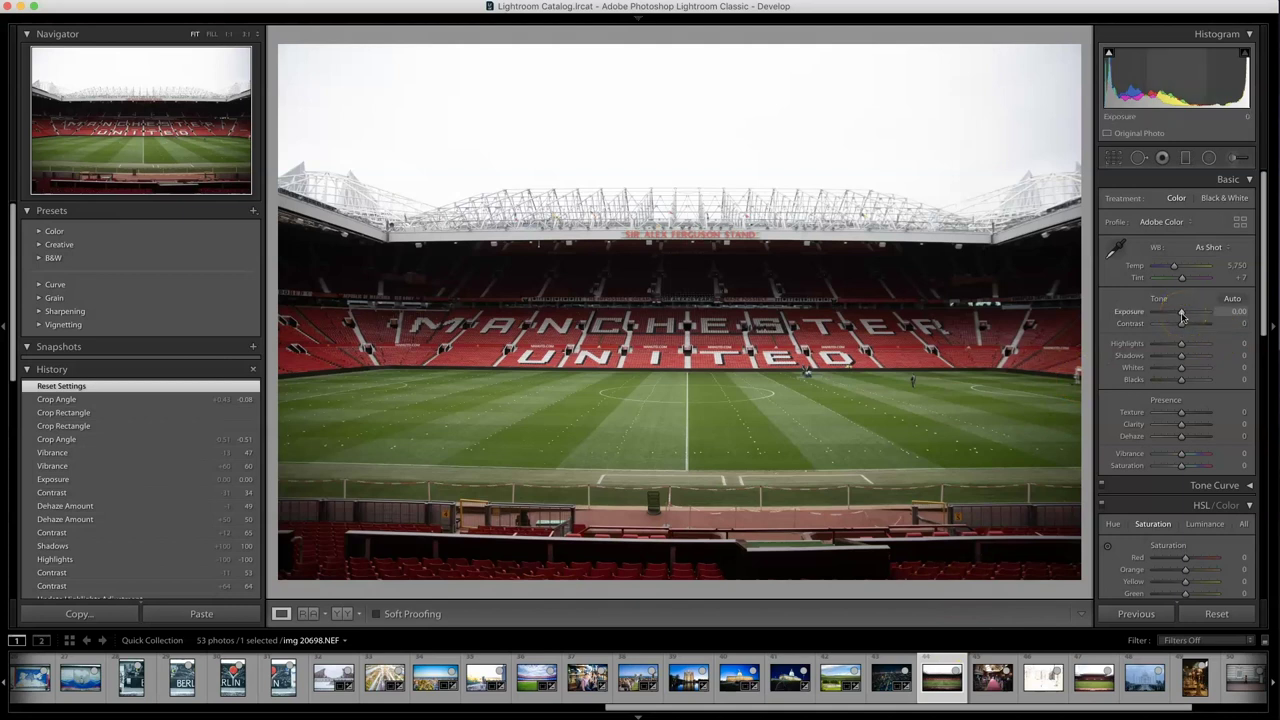
{"action": "left_click_drag", "start_coordinate": [1181, 343], "coordinate": [1226, 358]}
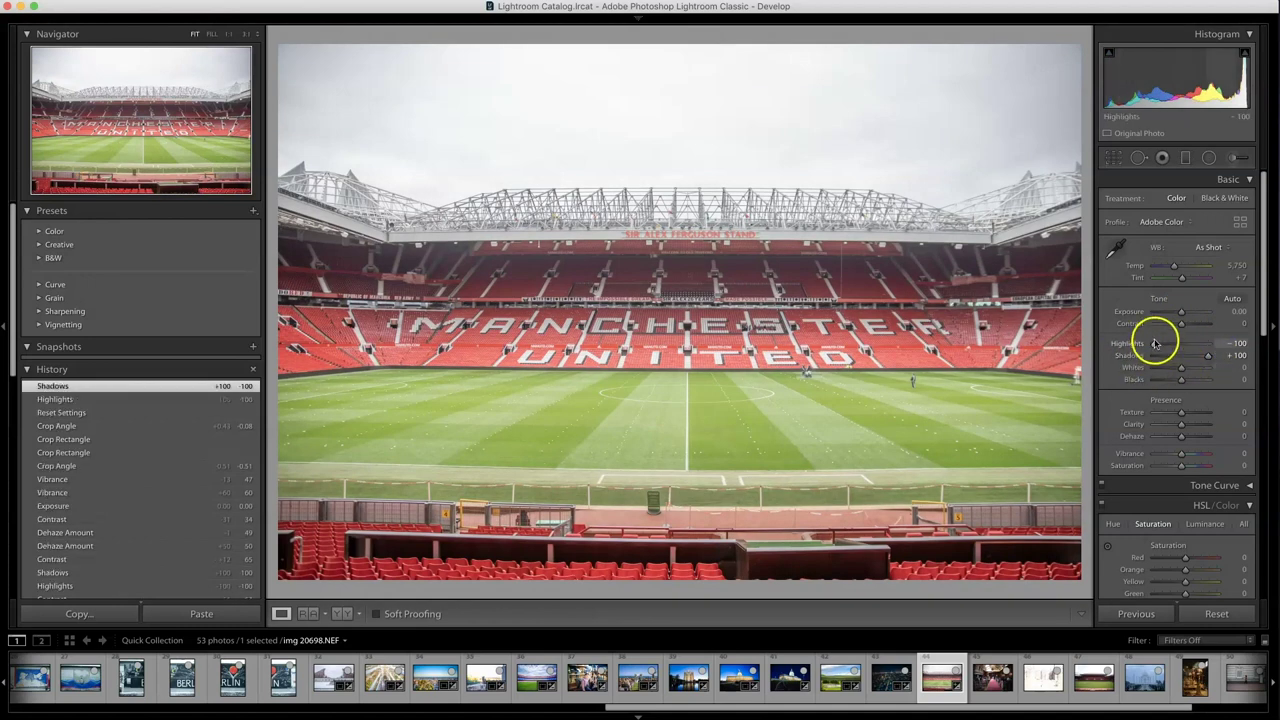
Set the stadium photo's Contrast to +70, Vibrance to +51, Texture to +36, Dehaze to +56 and Exposure to +0.45.
{"action": "left_click_drag", "start_coordinate": [1196, 328], "coordinate": [1179, 314]}
{"action": "mouse_move", "coordinate": [1181, 453]}
{"action": "left_mouse_down"}
{"action": "mouse_move", "coordinate": [1200, 451]}
{"action": "mouse_move", "coordinate": [1188, 471]}
{"action": "left_mouse_up"}
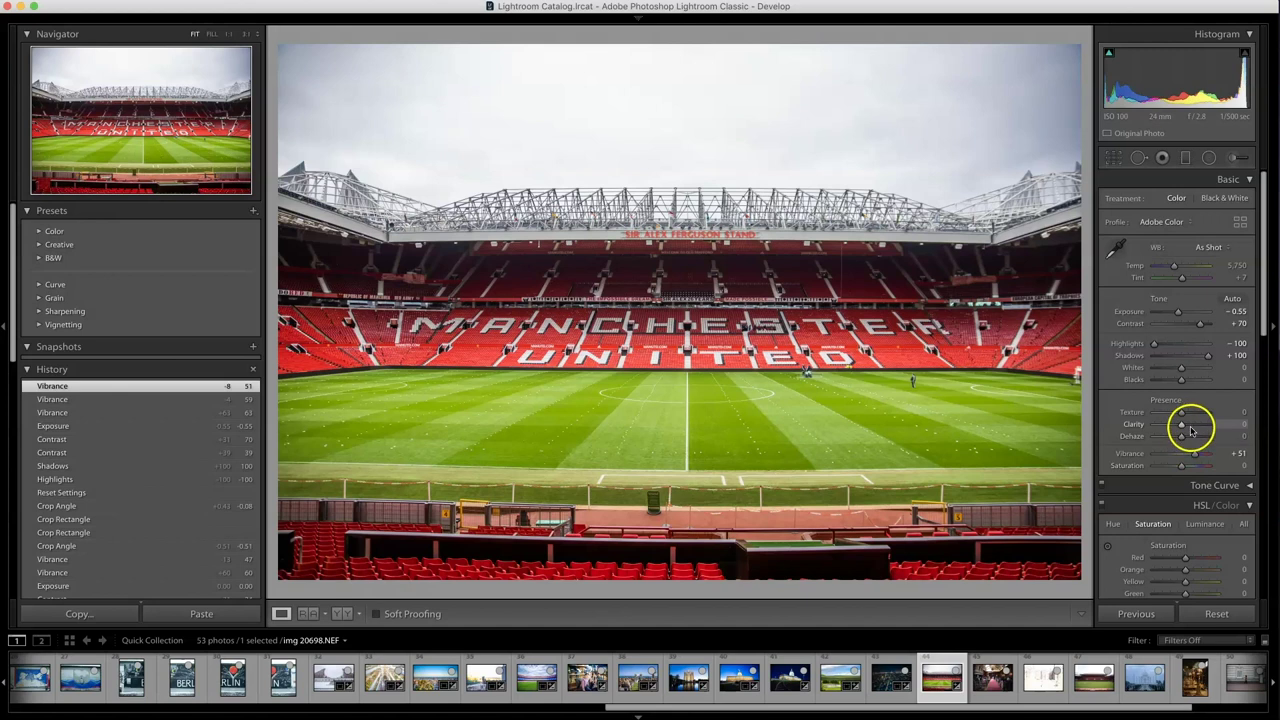
{"action": "left_click_drag", "start_coordinate": [1181, 412], "coordinate": [1197, 438]}
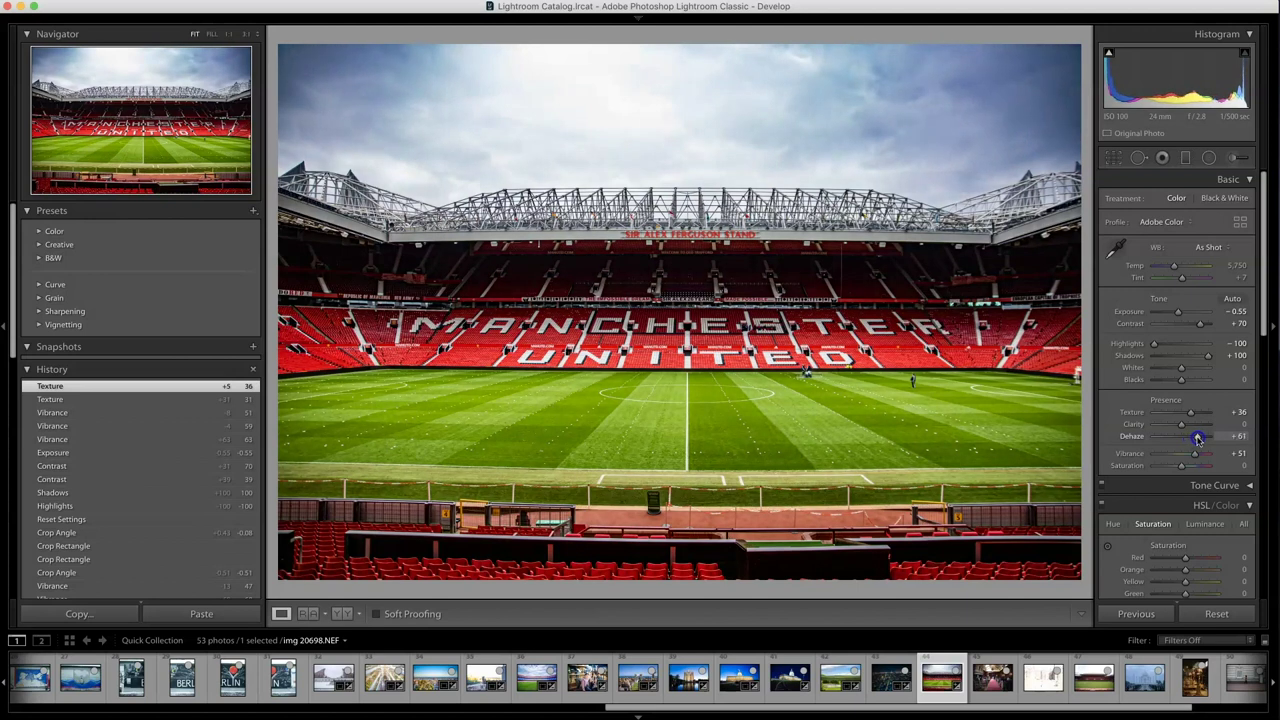
{"action": "left_click_drag", "start_coordinate": [1197, 438], "coordinate": [1197, 438]}
{"action": "left_click_drag", "start_coordinate": [1200, 357], "coordinate": [1182, 314]}
{"action": "double_click", "coordinate": [1177, 311]}
Straighten the stadium photo with a crop angle of −0.21.
{"action": "left_click", "coordinate": [1113, 157]}
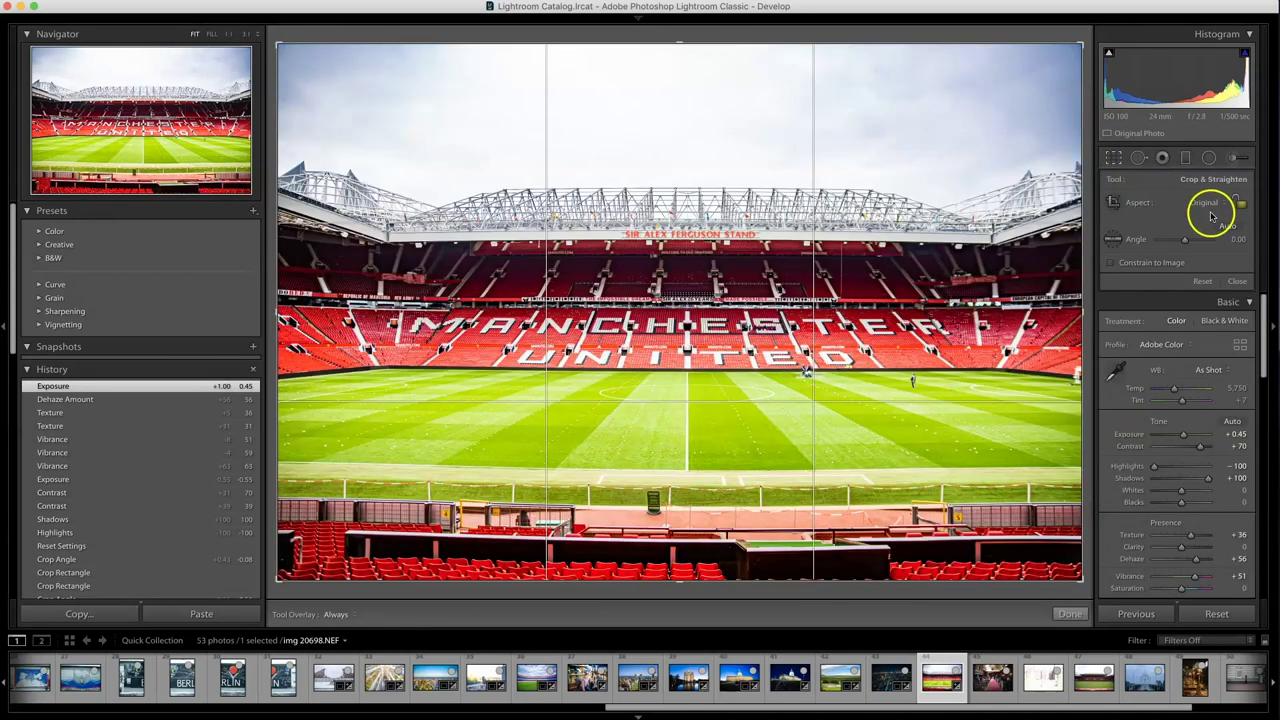
{"action": "left_click_drag", "start_coordinate": [1238, 241], "coordinate": [1238, 242]}
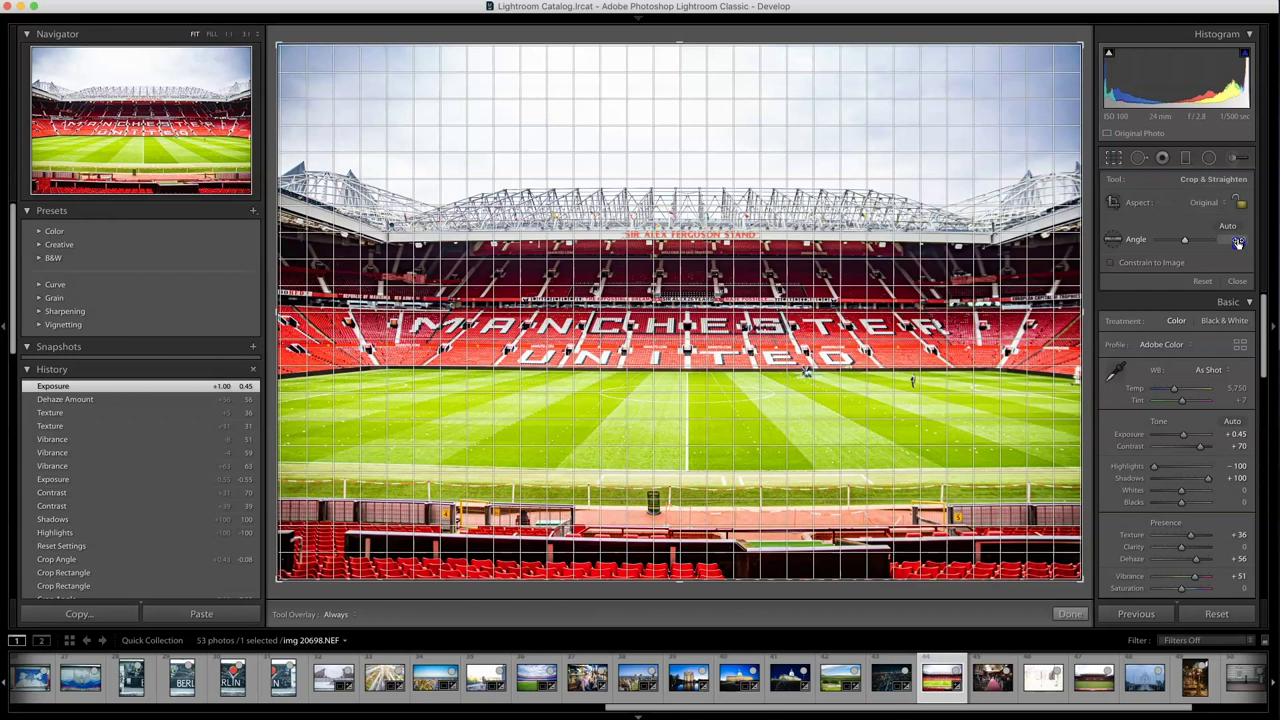
{"action": "left_click_drag", "start_coordinate": [1238, 242], "coordinate": [1234, 242]}
{"action": "left_click", "coordinate": [1069, 613]}
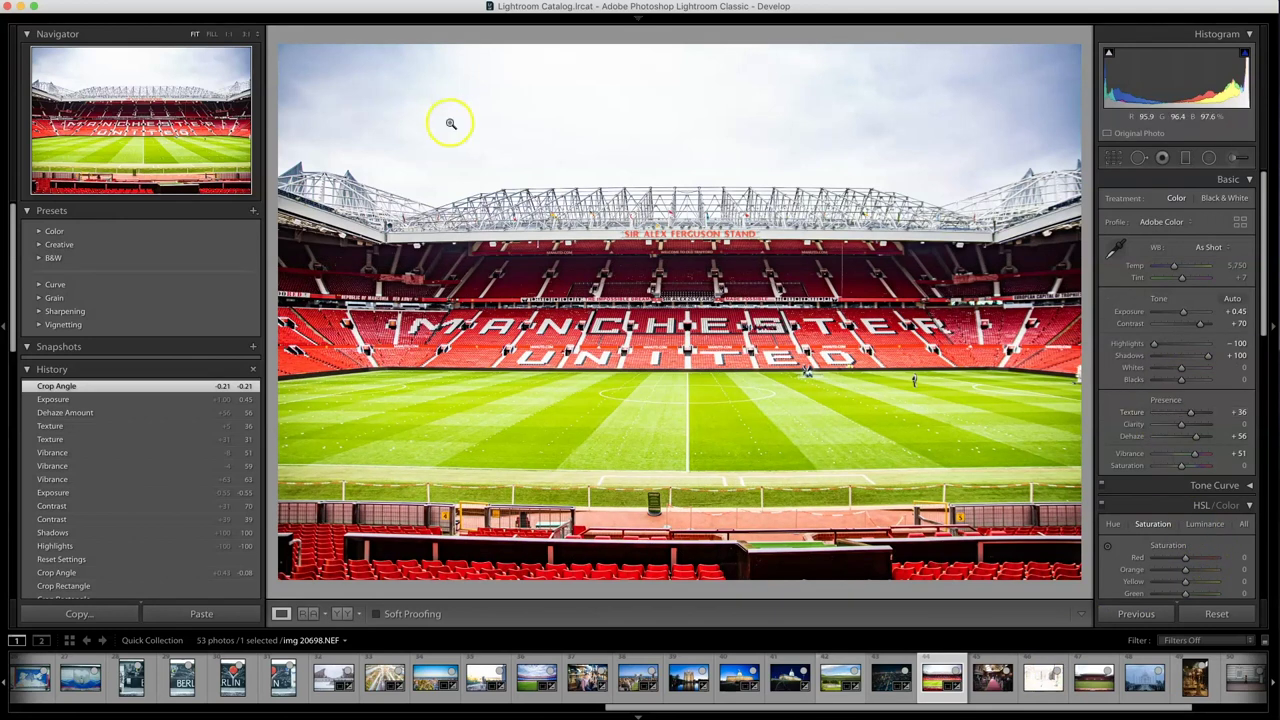
Turn on chromatic aberration removal for the stadium photo and check the roof structure up close.
{"action": "scroll", "coordinate": [1098, 450], "scroll_direction": "down", "scroll_amount": 2}
{"action": "scroll", "coordinate": [1105, 446], "scroll_direction": "down", "scroll_amount": 5}
{"action": "left_click_drag", "start_coordinate": [850, 236], "coordinate": [800, 598]}
{"action": "left_click", "coordinate": [1140, 513]}
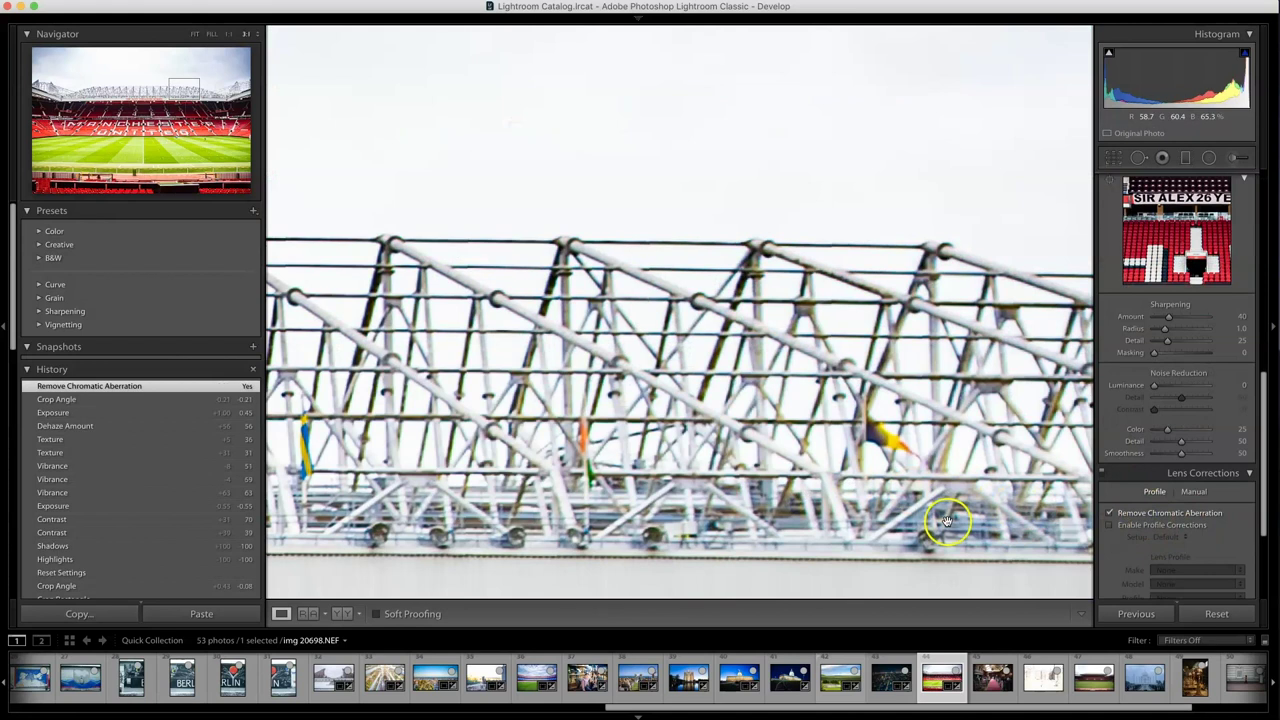
{"action": "left_click", "coordinate": [860, 400]}
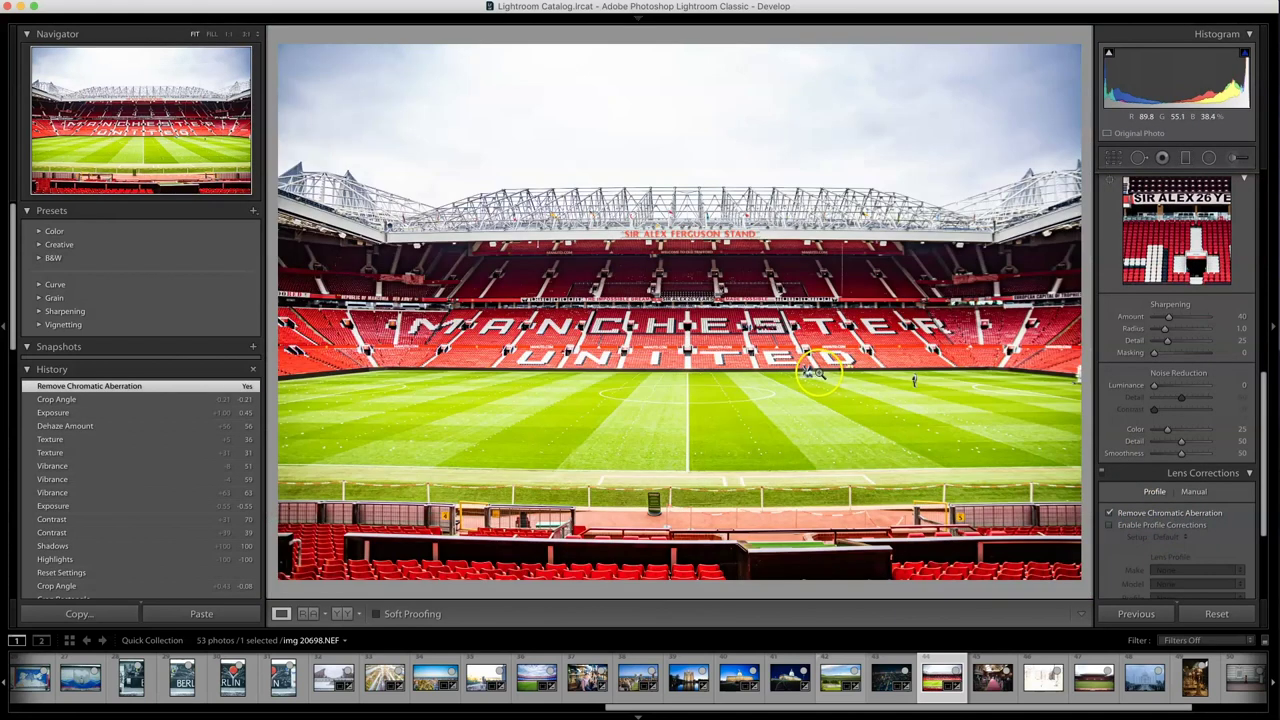
Open the wedding ceremony photo img 20833.NEF and straighten it with a crop angle of −0.27.
{"action": "left_click", "coordinate": [992, 678]}
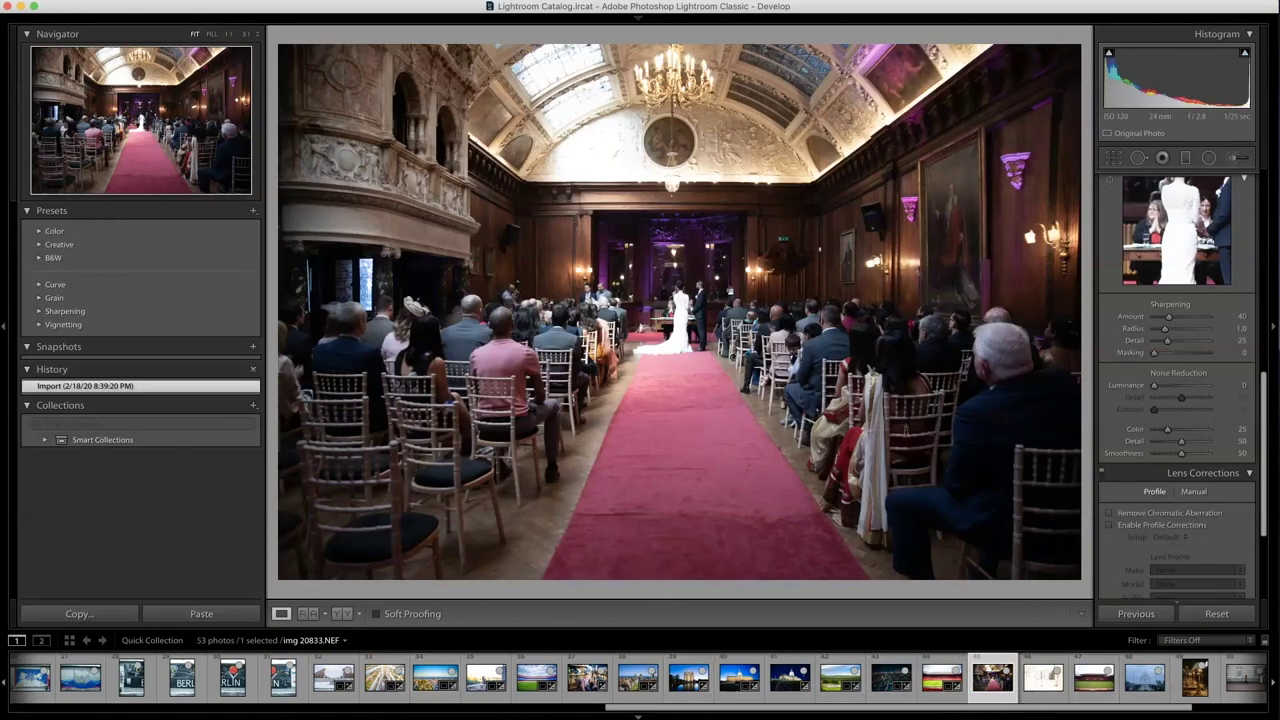
{"action": "left_click", "coordinate": [1115, 157]}
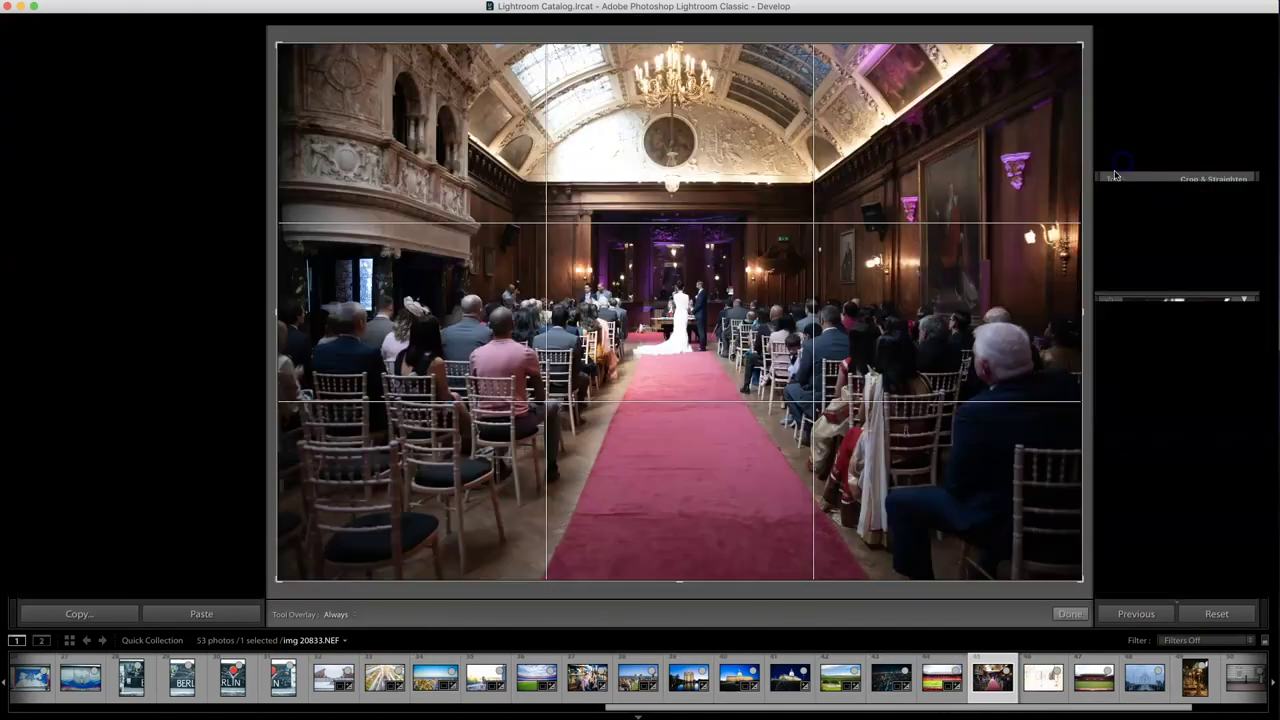
{"action": "left_click", "coordinate": [1229, 237]}
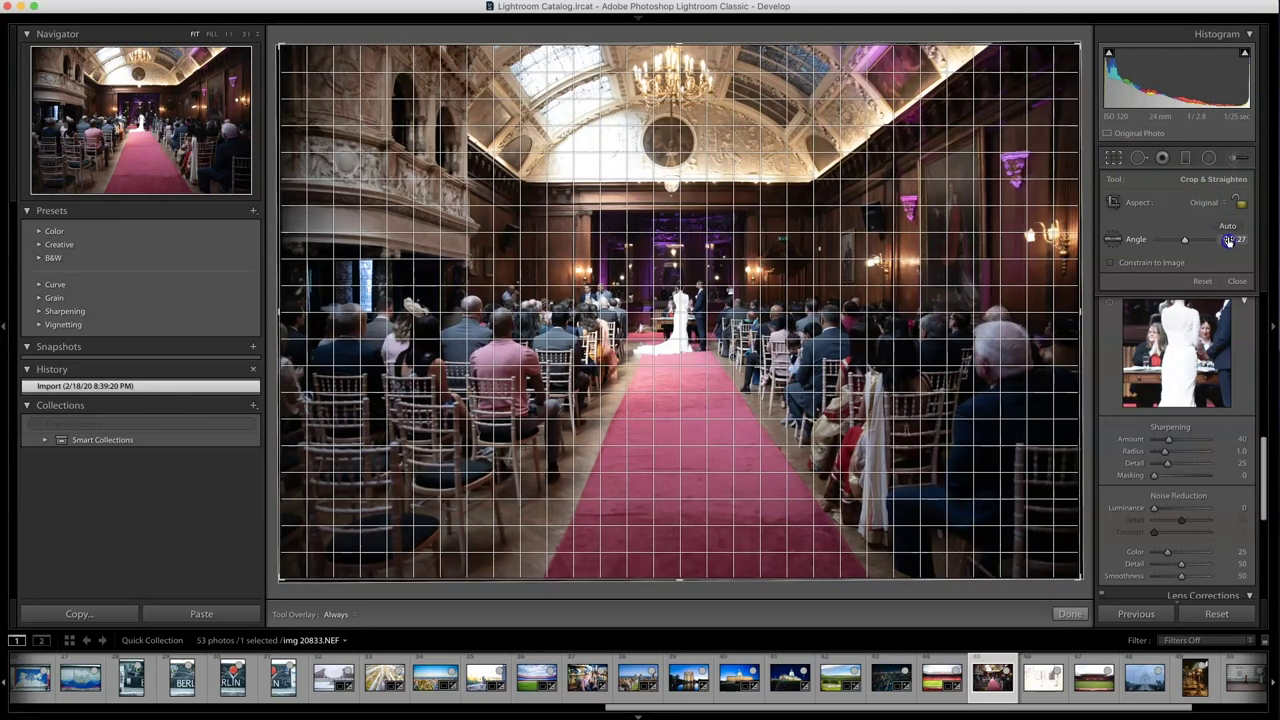
{"action": "left_click", "coordinate": [1072, 614]}
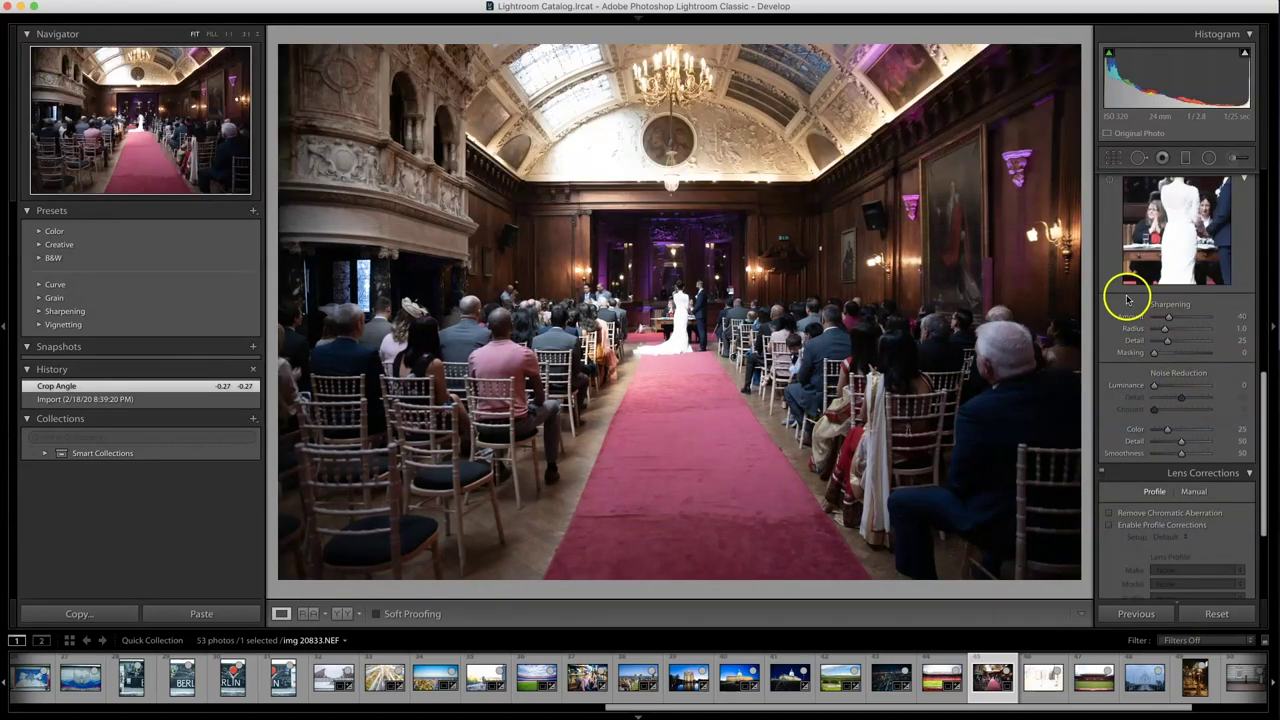
Inspect the wedding photo up close, and set its Highlights to −64 and Shadows to −100.
{"action": "scroll", "coordinate": [1109, 344], "scroll_direction": "up", "scroll_amount": 4}
{"action": "left_click", "coordinate": [937, 174]}
{"action": "left_click_drag", "start_coordinate": [1017, 277], "coordinate": [851, 131]}
{"action": "left_click", "coordinate": [1058, 344]}
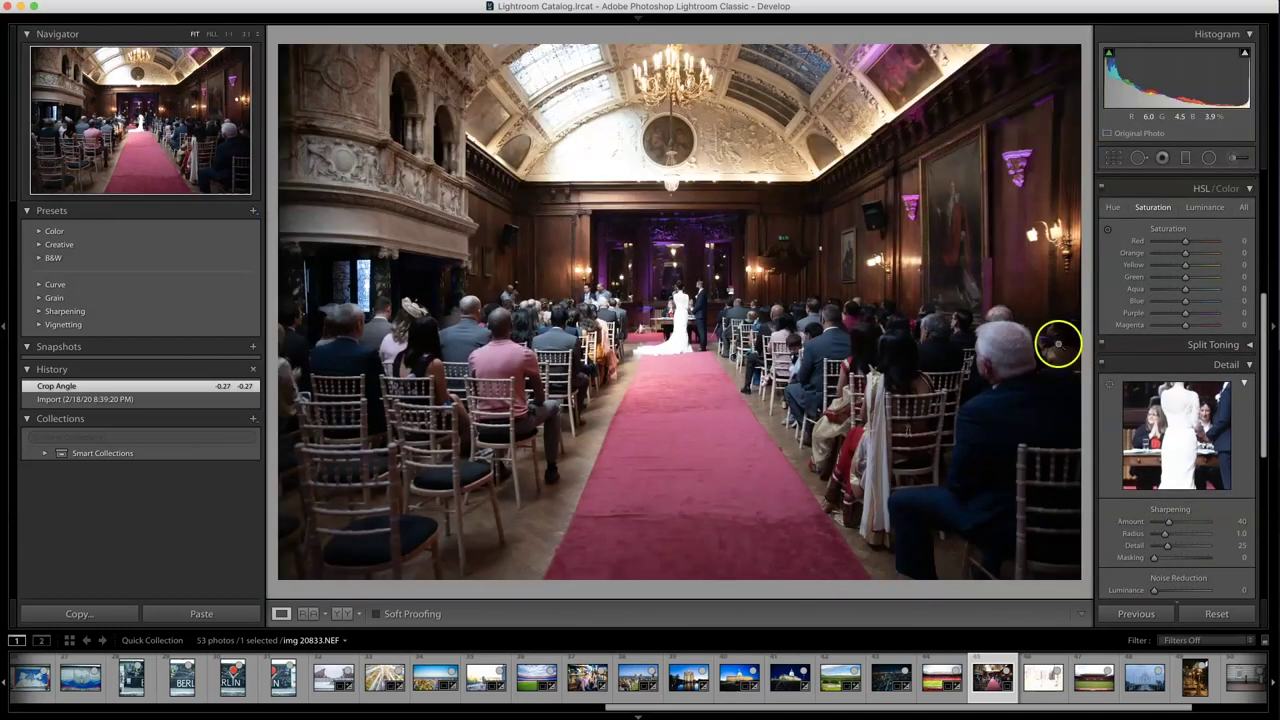
{"action": "scroll", "coordinate": [1123, 257], "scroll_direction": "up", "scroll_amount": 7}
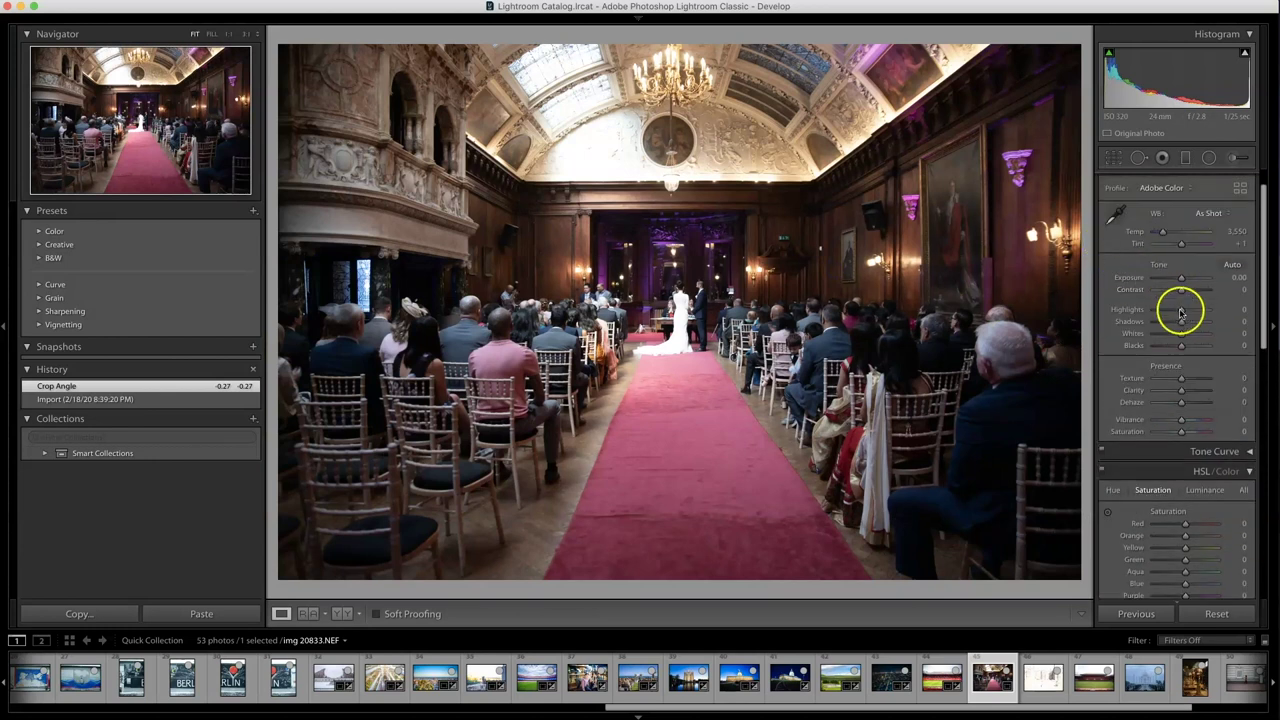
{"action": "left_click_drag", "start_coordinate": [1177, 320], "coordinate": [1163, 322]}
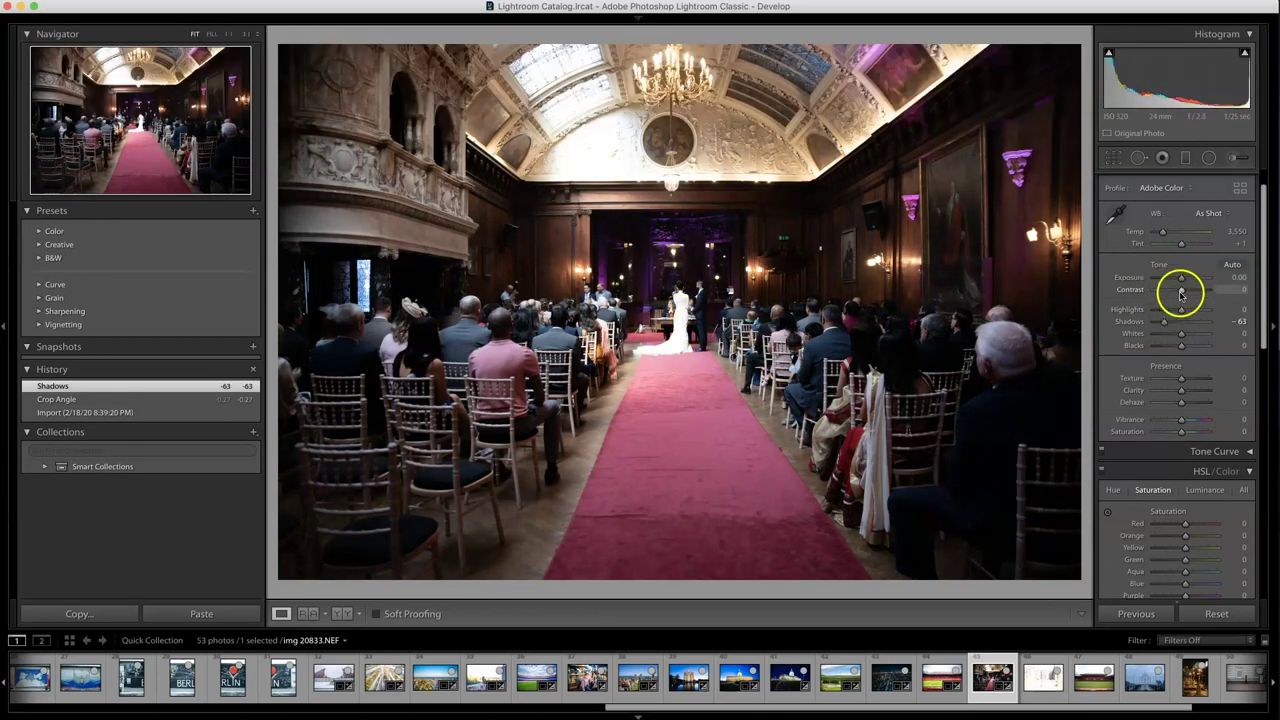
{"action": "mouse_move", "coordinate": [1183, 310]}
{"action": "left_mouse_down"}
{"action": "mouse_move", "coordinate": [1166, 314]}
{"action": "mouse_move", "coordinate": [1182, 317]}
{"action": "left_mouse_up"}
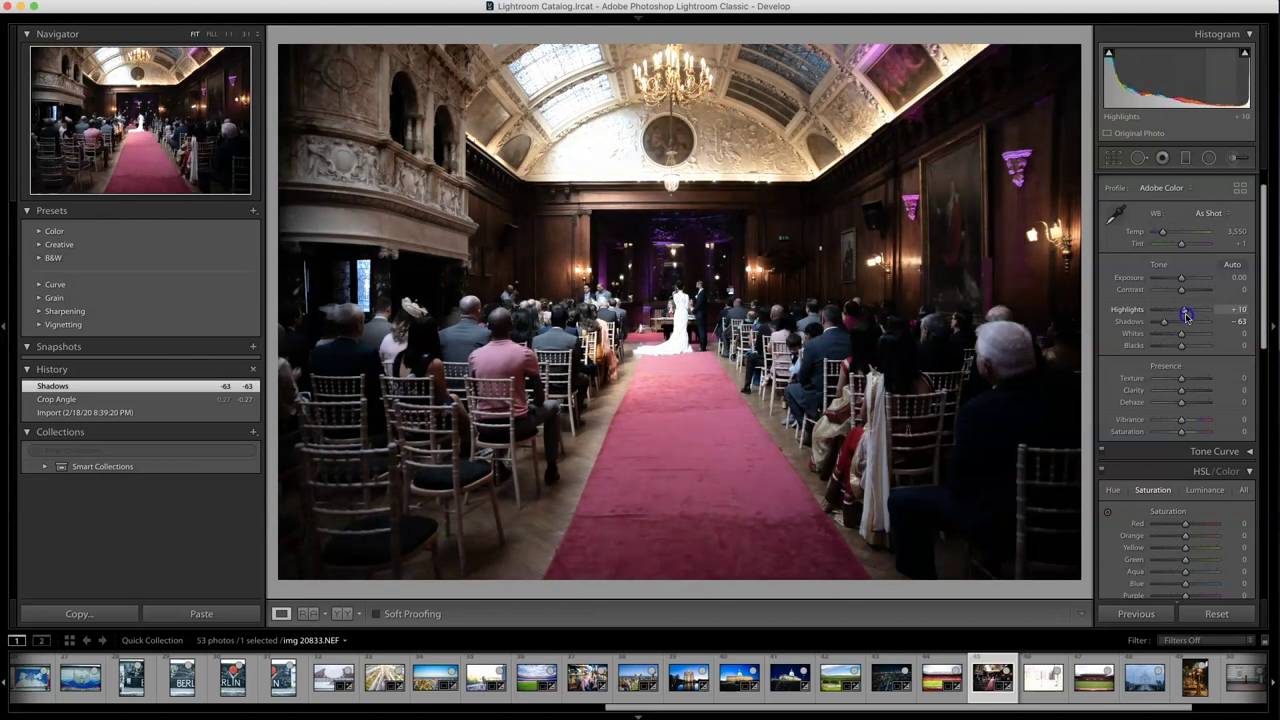
{"action": "left_click_drag", "start_coordinate": [1186, 316], "coordinate": [1188, 315]}
{"action": "mouse_move", "coordinate": [1178, 316]}
{"action": "left_mouse_down"}
{"action": "mouse_move", "coordinate": [1109, 334]}
{"action": "mouse_move", "coordinate": [1163, 313]}
{"action": "left_mouse_up"}
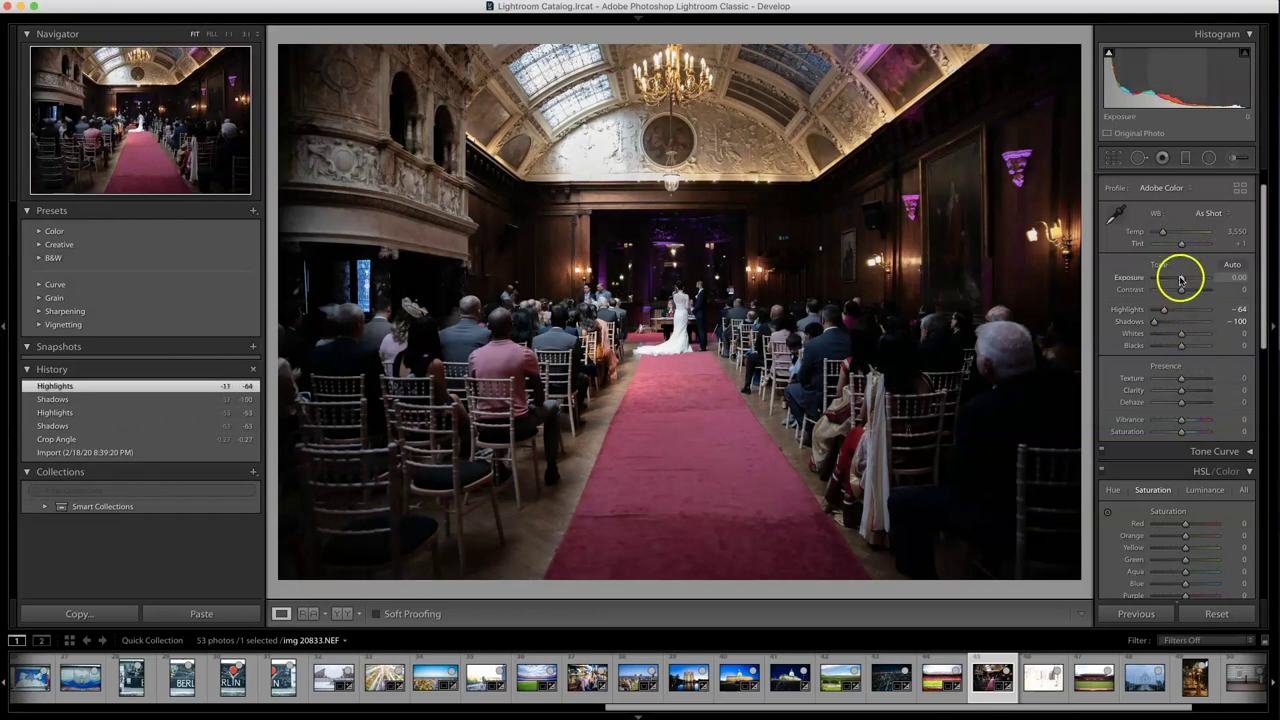
Set the wedding photo's Exposure to +1.05, Contrast to +10, Vibrance to +46, Clarity to +17 and Shadows to −75.
{"action": "left_click_drag", "start_coordinate": [1181, 279], "coordinate": [1192, 291]}
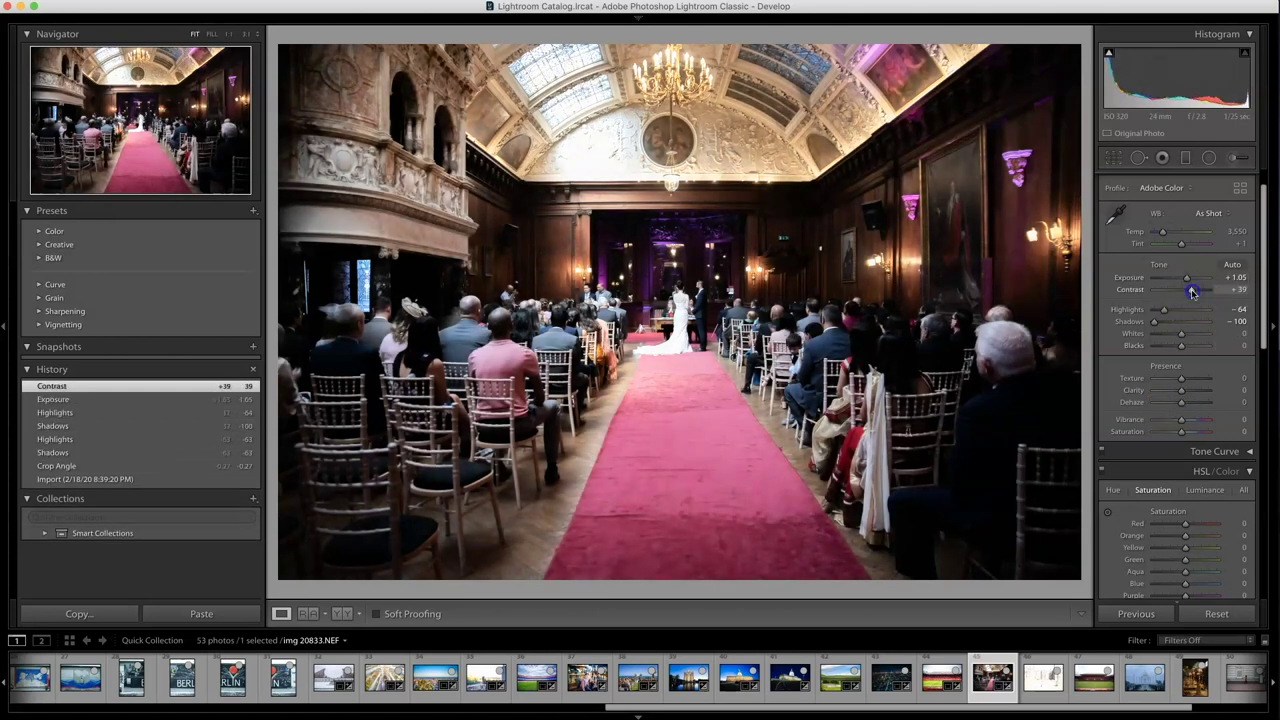
{"action": "left_click_drag", "start_coordinate": [1181, 419], "coordinate": [1185, 393]}
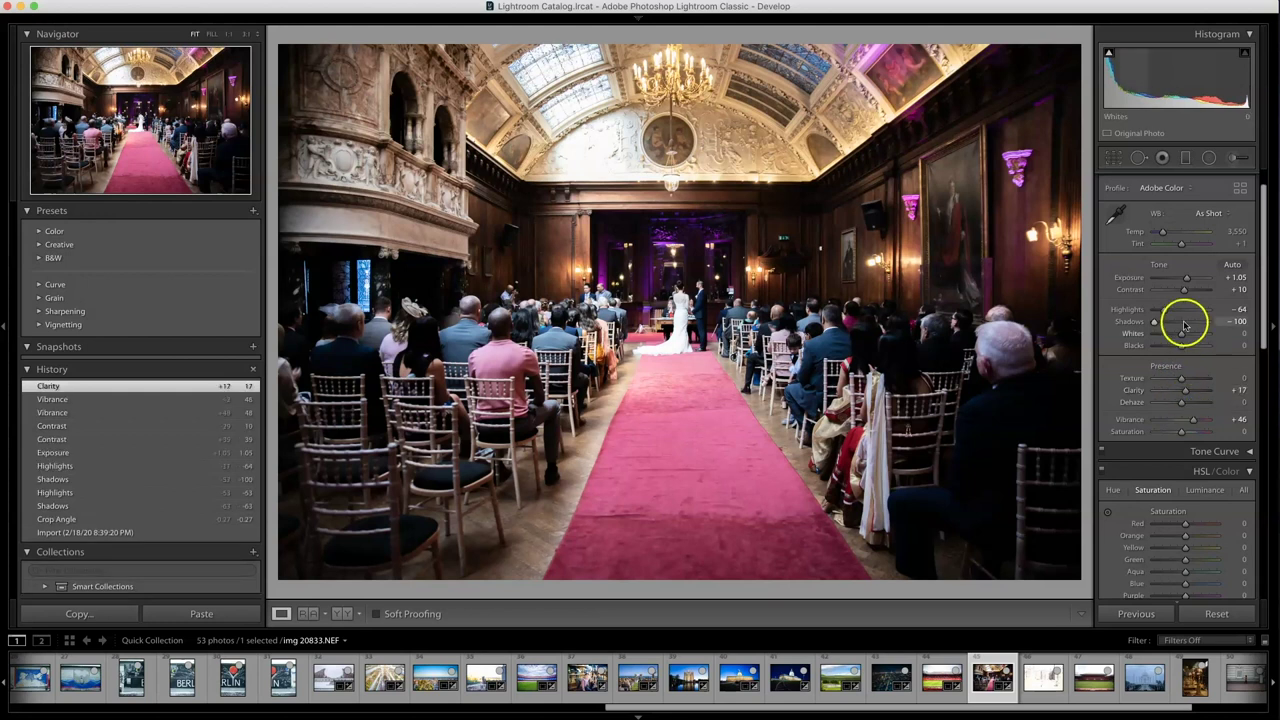
{"action": "left_click_drag", "start_coordinate": [1159, 326], "coordinate": [1165, 325]}
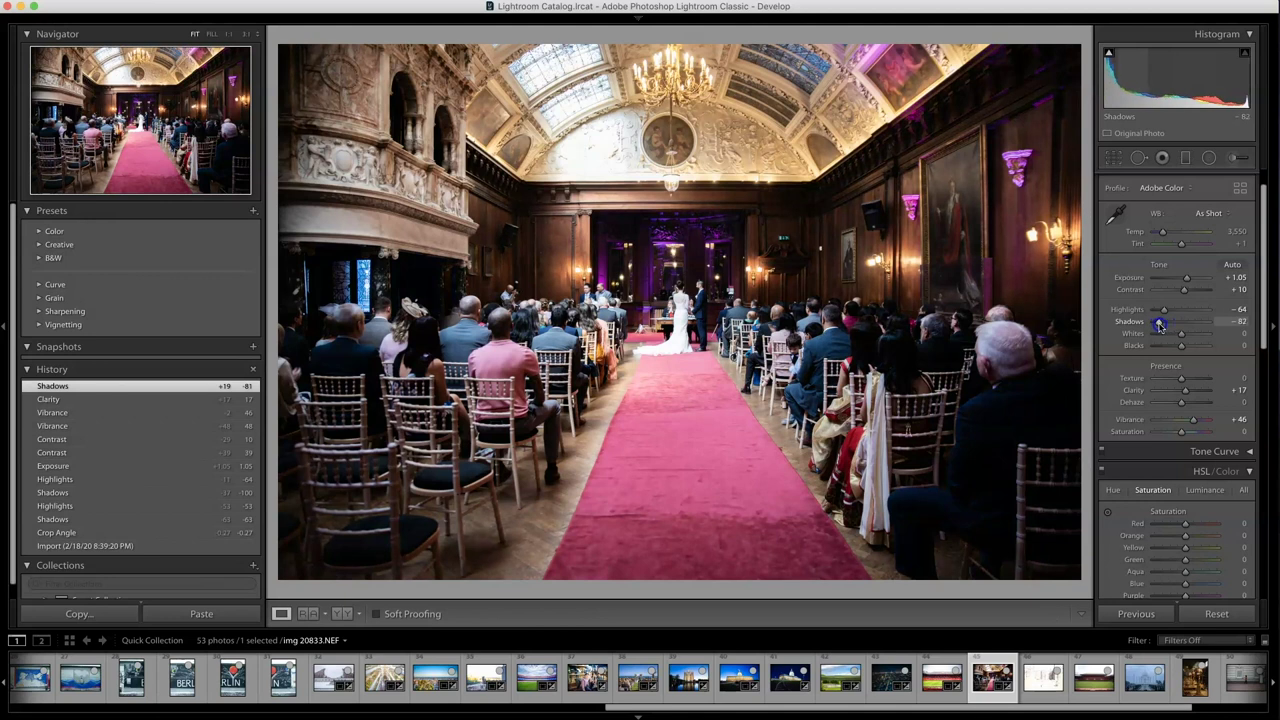
{"action": "left_click_drag", "start_coordinate": [1160, 325], "coordinate": [1160, 325]}
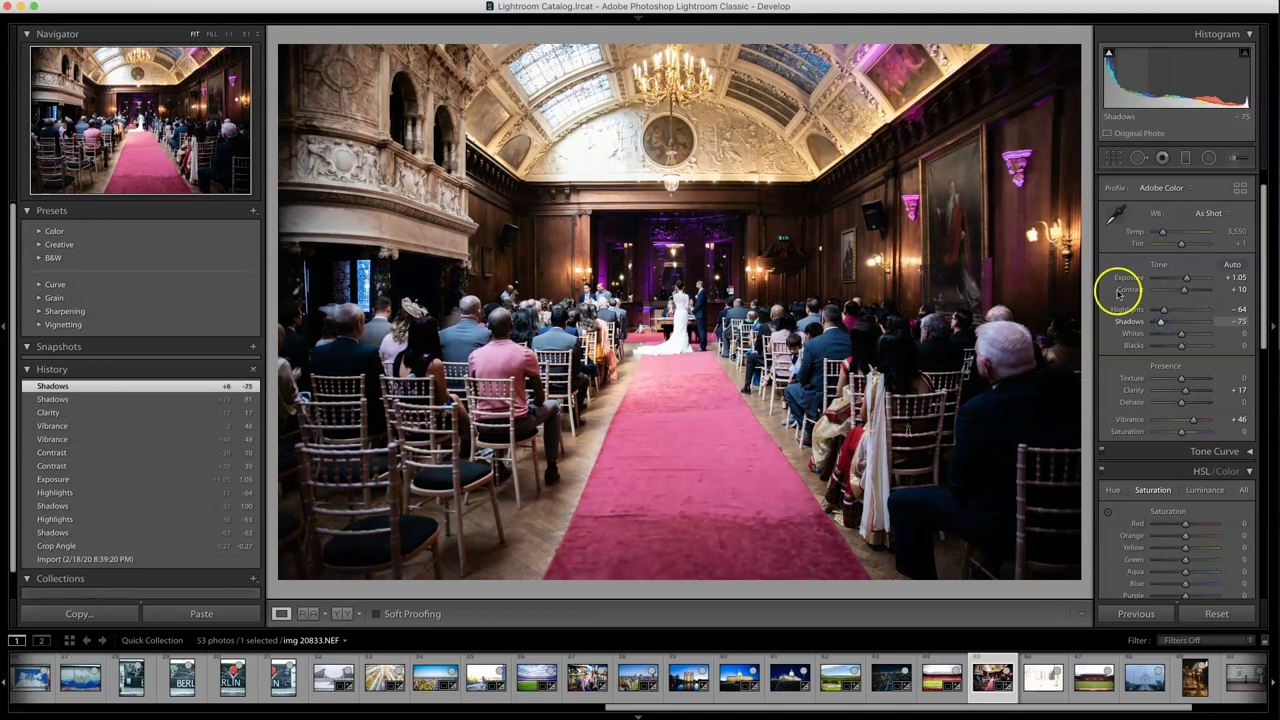
Change the wedding photo's crop angle to −0.20.
{"action": "left_click", "coordinate": [1113, 158]}
{"action": "left_click", "coordinate": [1237, 237]}
{"action": "left_click_drag", "start_coordinate": [1237, 234], "coordinate": [1238, 238]}
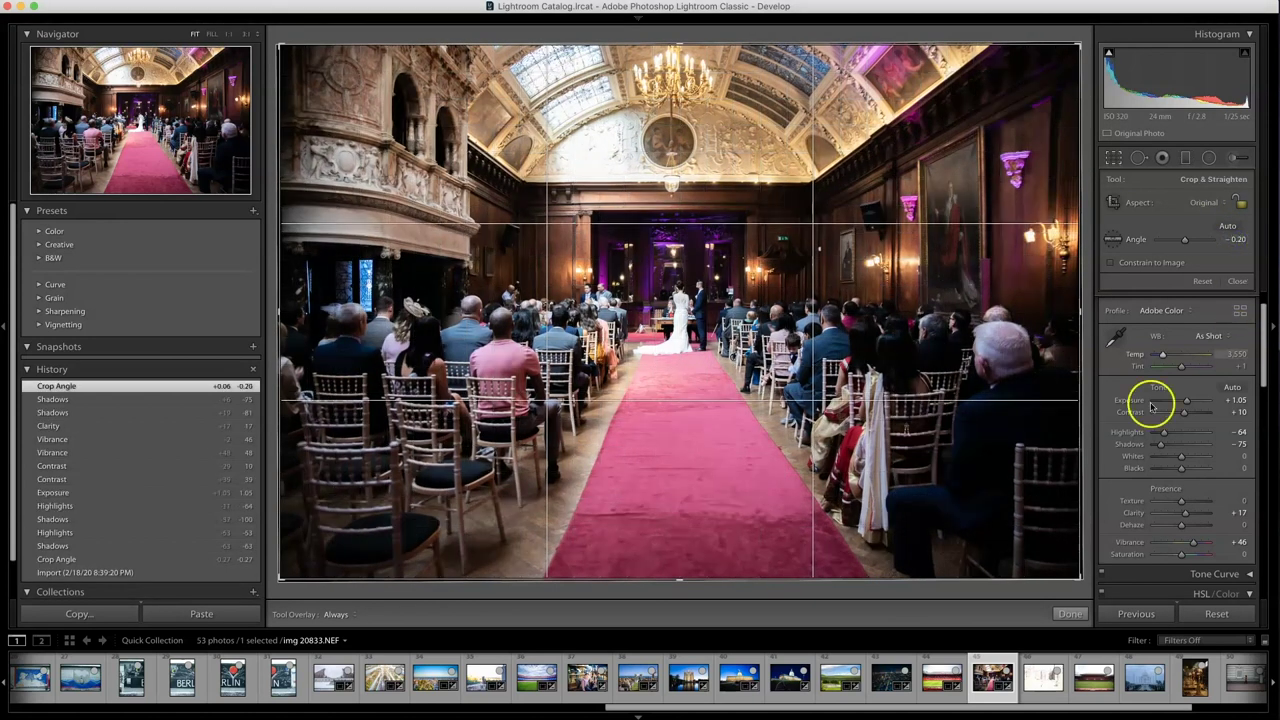
{"action": "left_click", "coordinate": [1072, 613]}
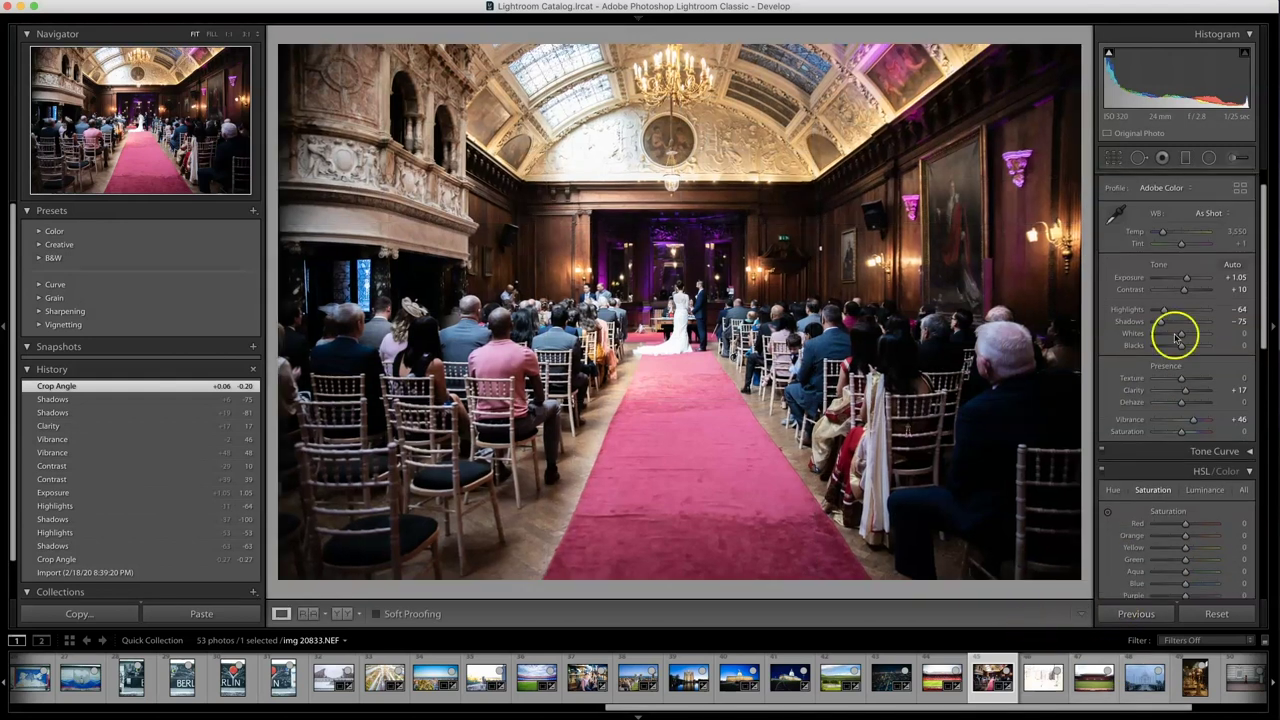
Crop the wedding photo tighter at its original aspect ratio, trimming the foreground and both sides.
{"action": "left_click", "coordinate": [1113, 160]}
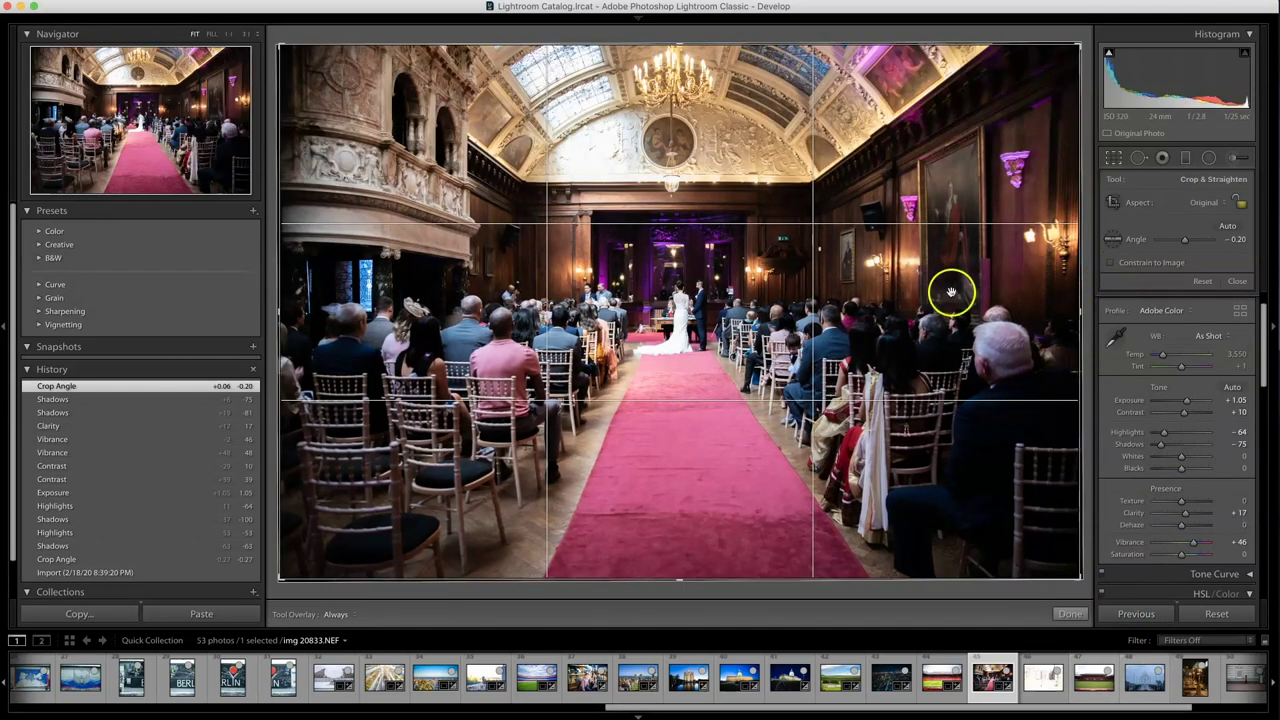
{"action": "left_click_drag", "start_coordinate": [680, 580], "coordinate": [678, 545]}
{"action": "left_click", "coordinate": [733, 357]}
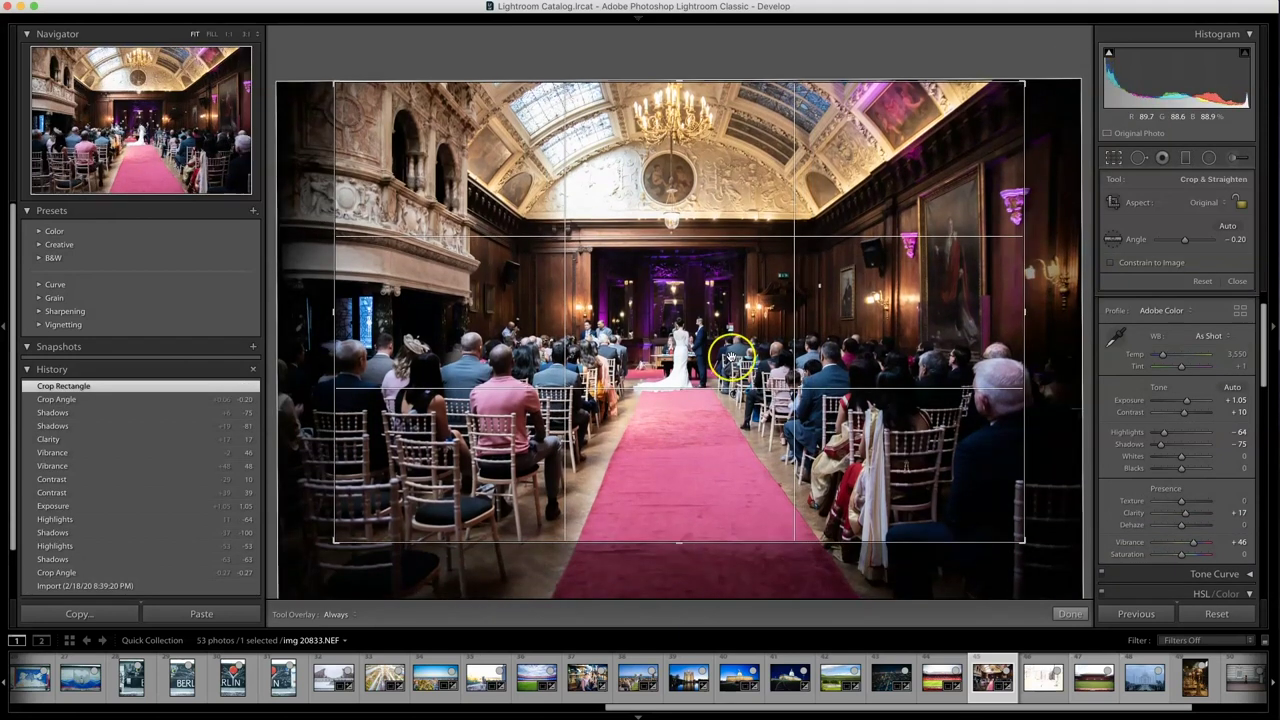
{"action": "left_click", "coordinate": [1069, 613]}
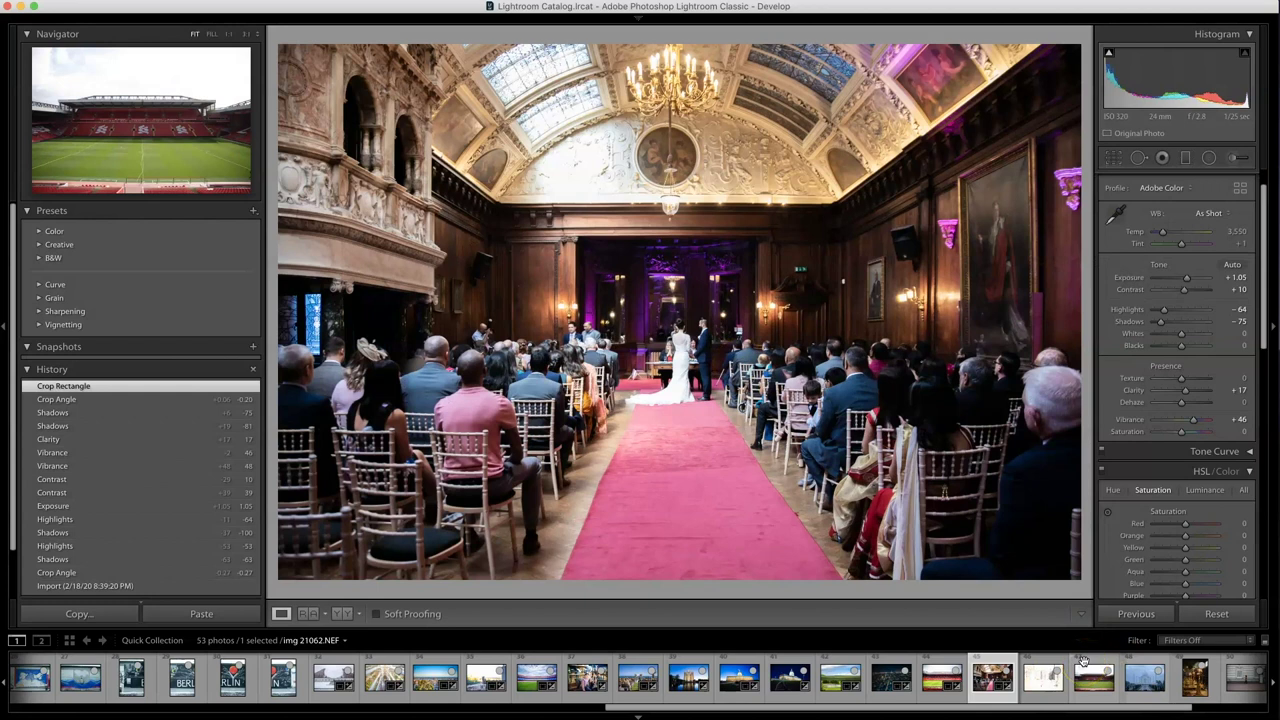
Undo and redo the crop, and compare with the unedited wedding photo by resetting and undoing the reset.
{"action": "key", "text": "super+z"}
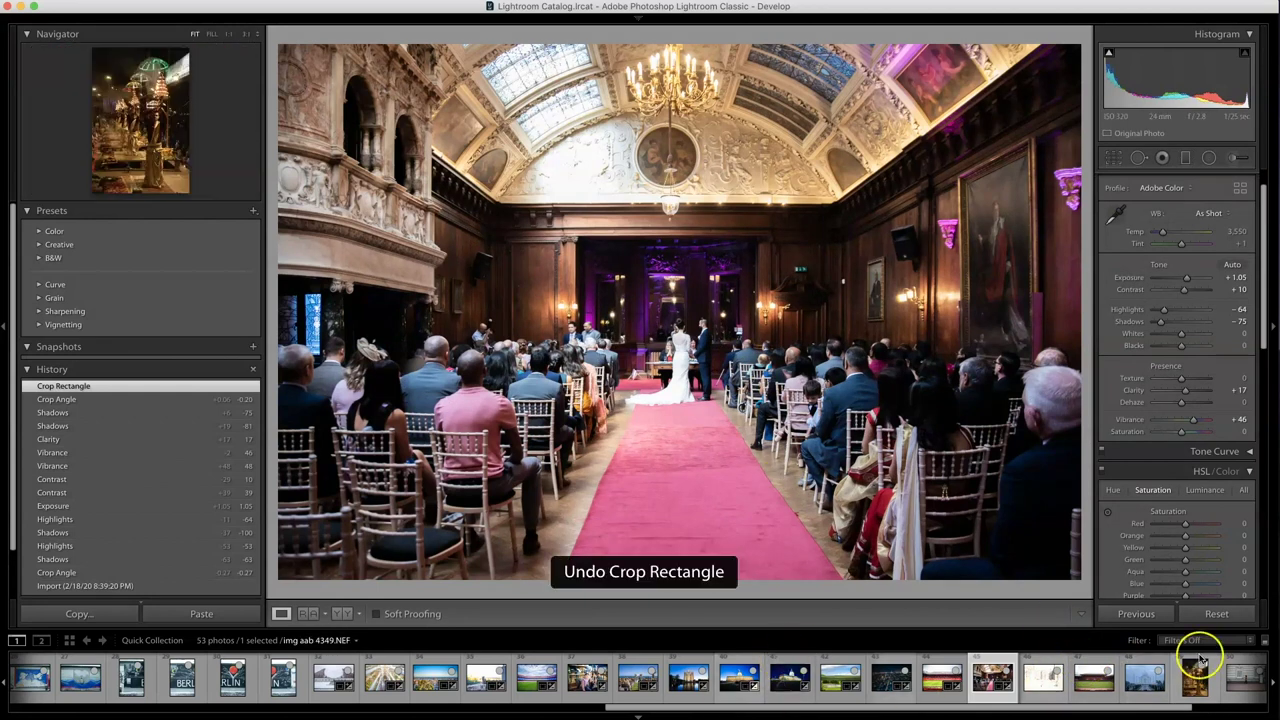
{"action": "key", "text": "super+shift+z"}
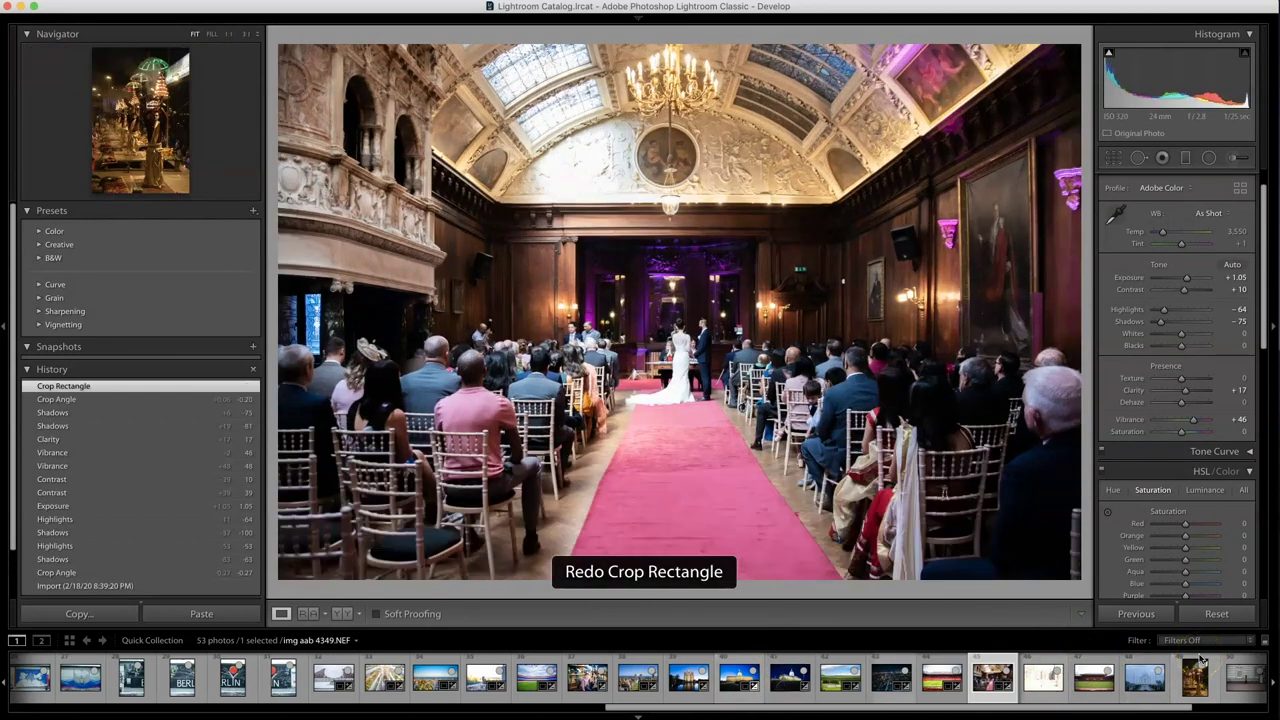
{"action": "left_click", "coordinate": [1217, 614]}
{"action": "key", "text": "super+z"}
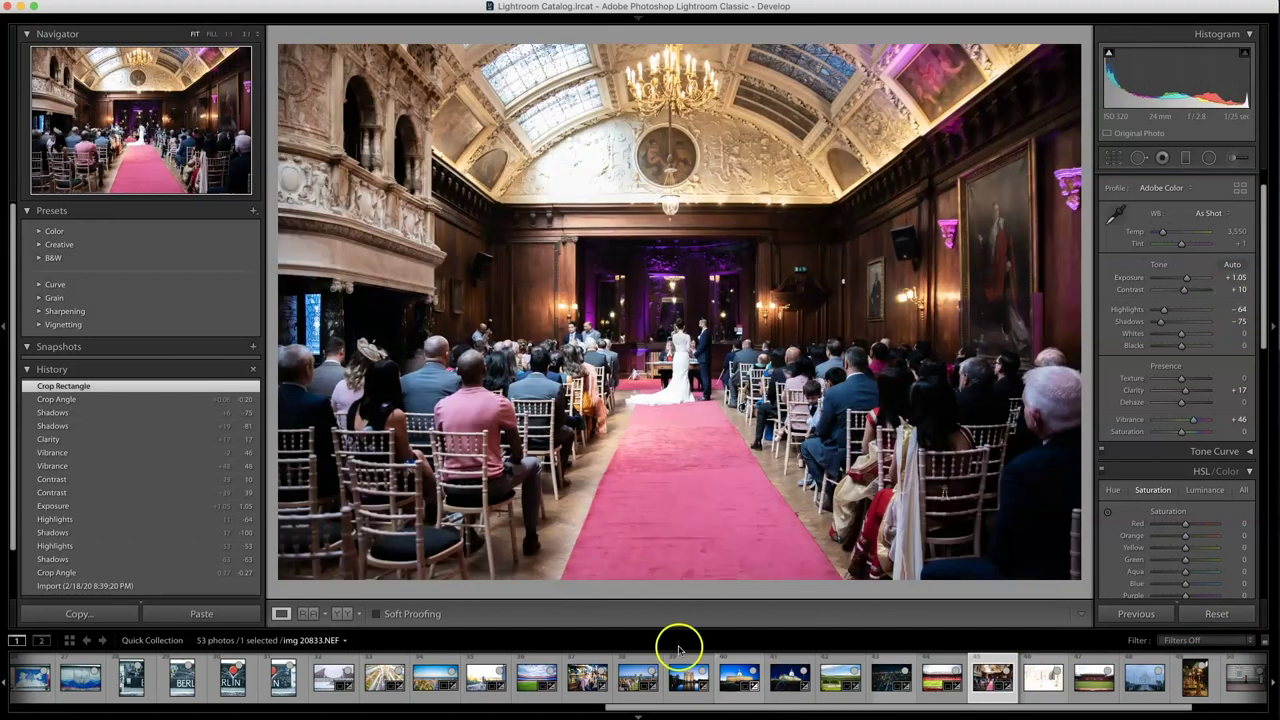
Open the overexposed mansion photo img 20893.NEF and set its Exposure to −5.00.
{"action": "left_click", "coordinate": [1046, 684]}
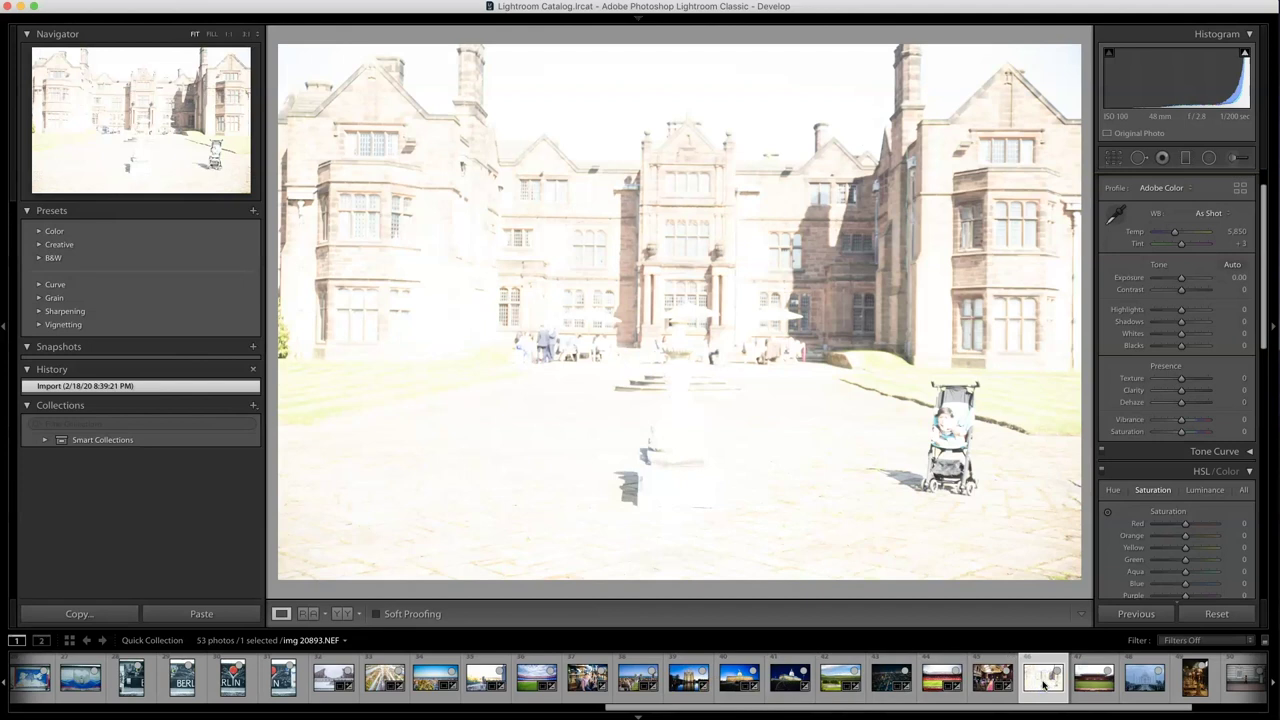
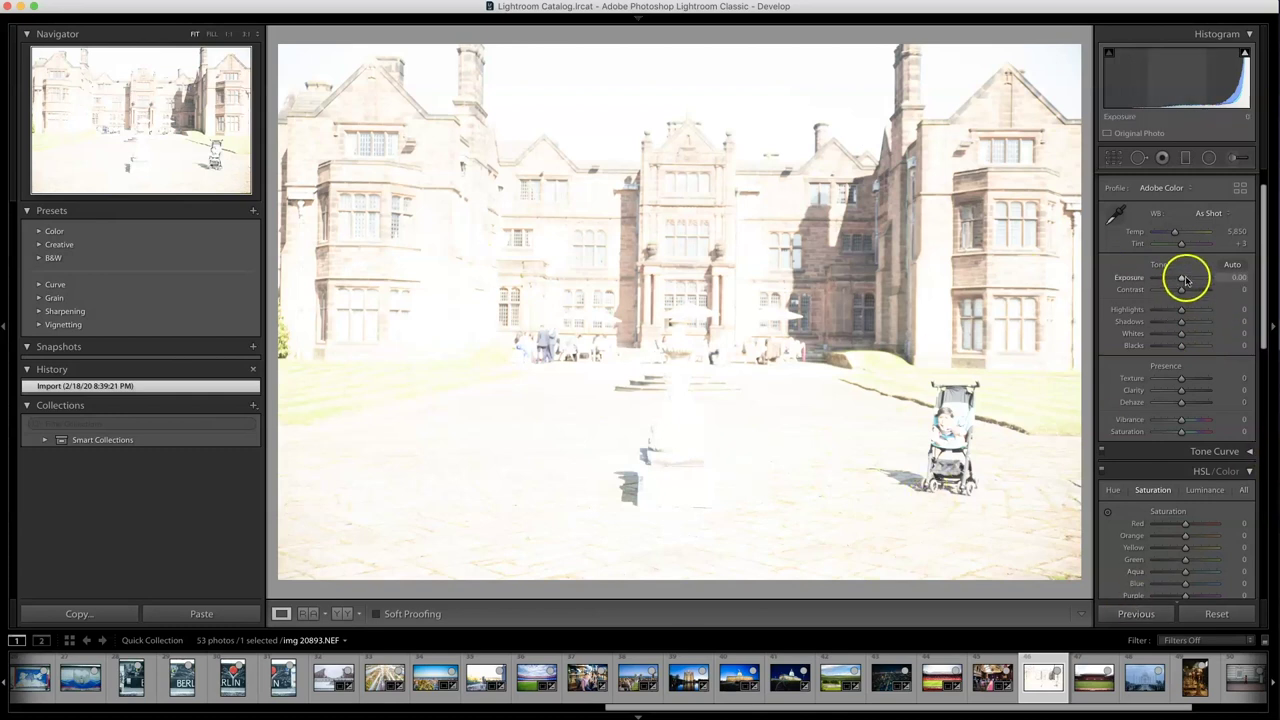
{"action": "left_click_drag", "start_coordinate": [1156, 279], "coordinate": [1141, 278]}
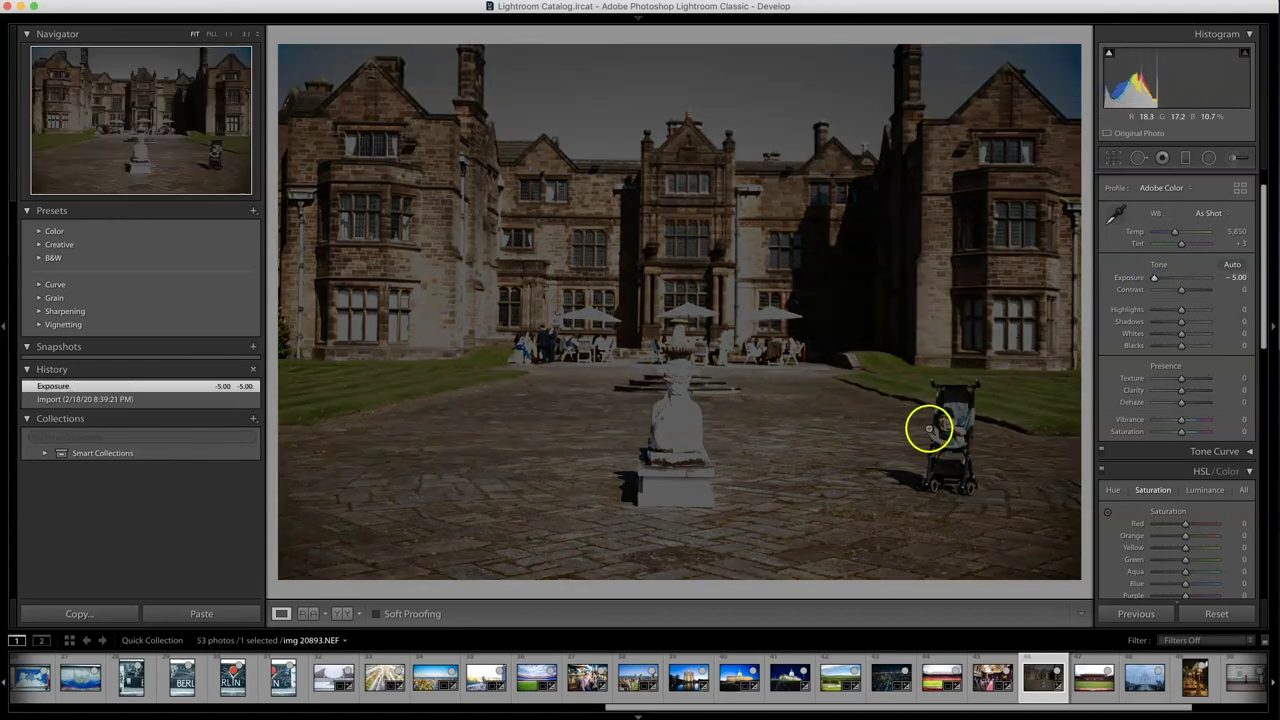
{"action": "left_click_drag", "start_coordinate": [923, 432], "coordinate": [780, 349]}
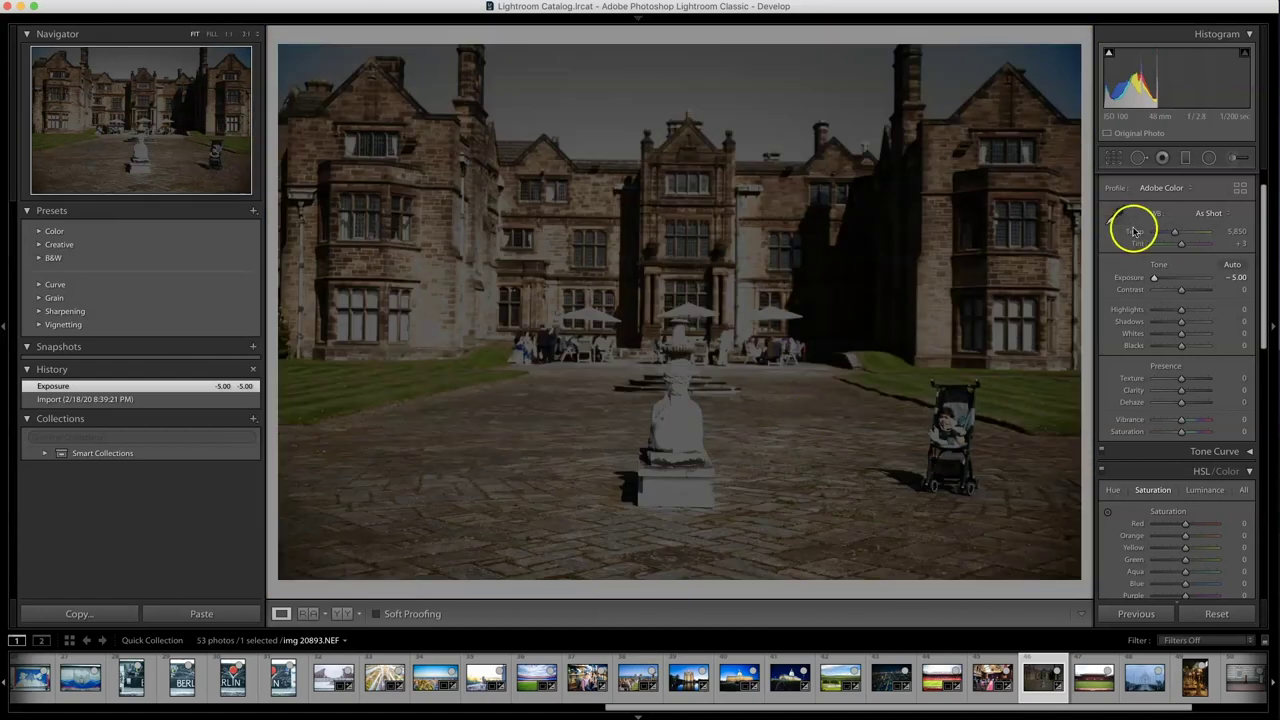
Set the mansion photo's Exposure to −2.85 and inspect the child in the stroller up close.
{"action": "left_click_drag", "start_coordinate": [1154, 277], "coordinate": [1165, 277]}
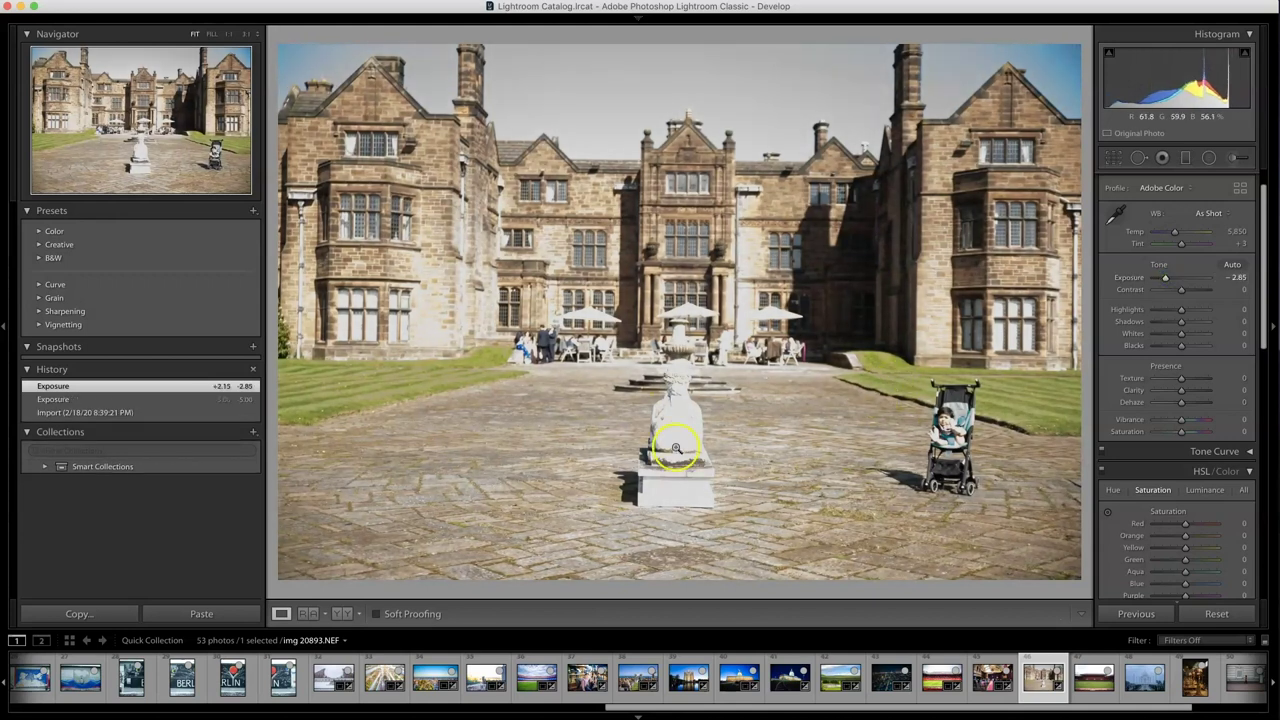
{"action": "left_click_drag", "start_coordinate": [914, 409], "coordinate": [670, 325]}
{"action": "left_click", "coordinate": [788, 354]}
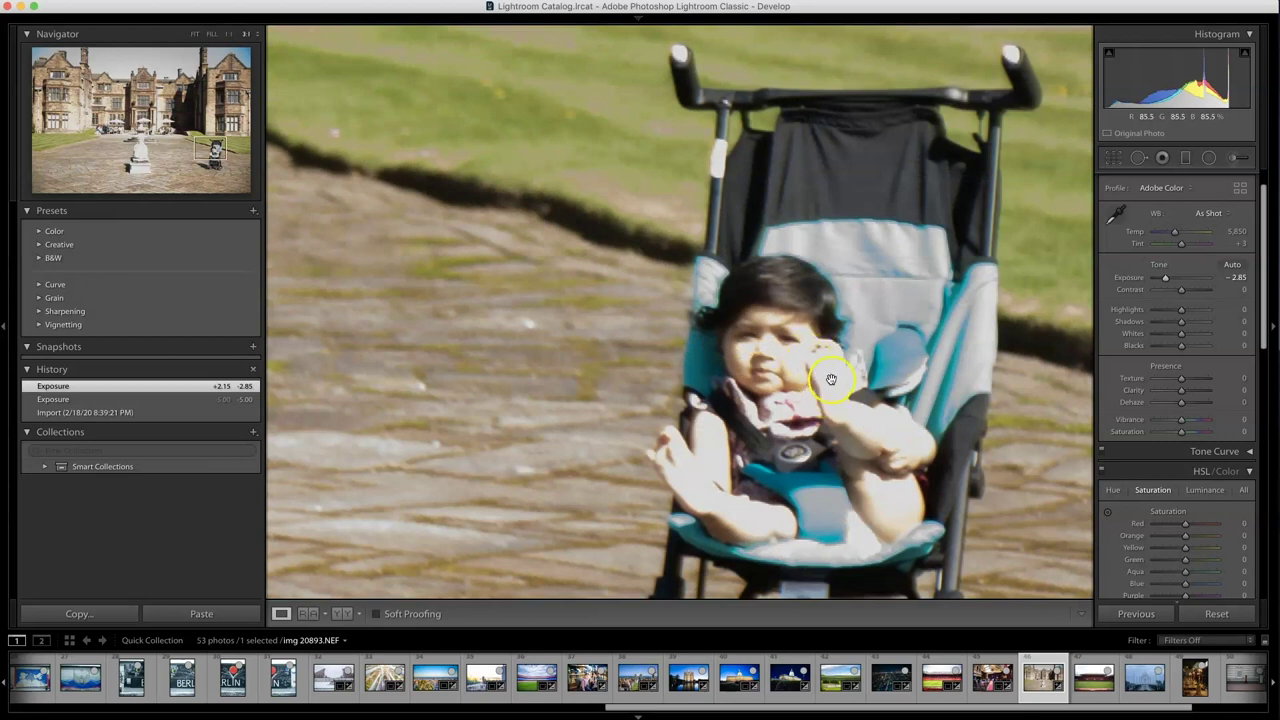
{"action": "left_click_drag", "start_coordinate": [446, 306], "coordinate": [585, 309]}
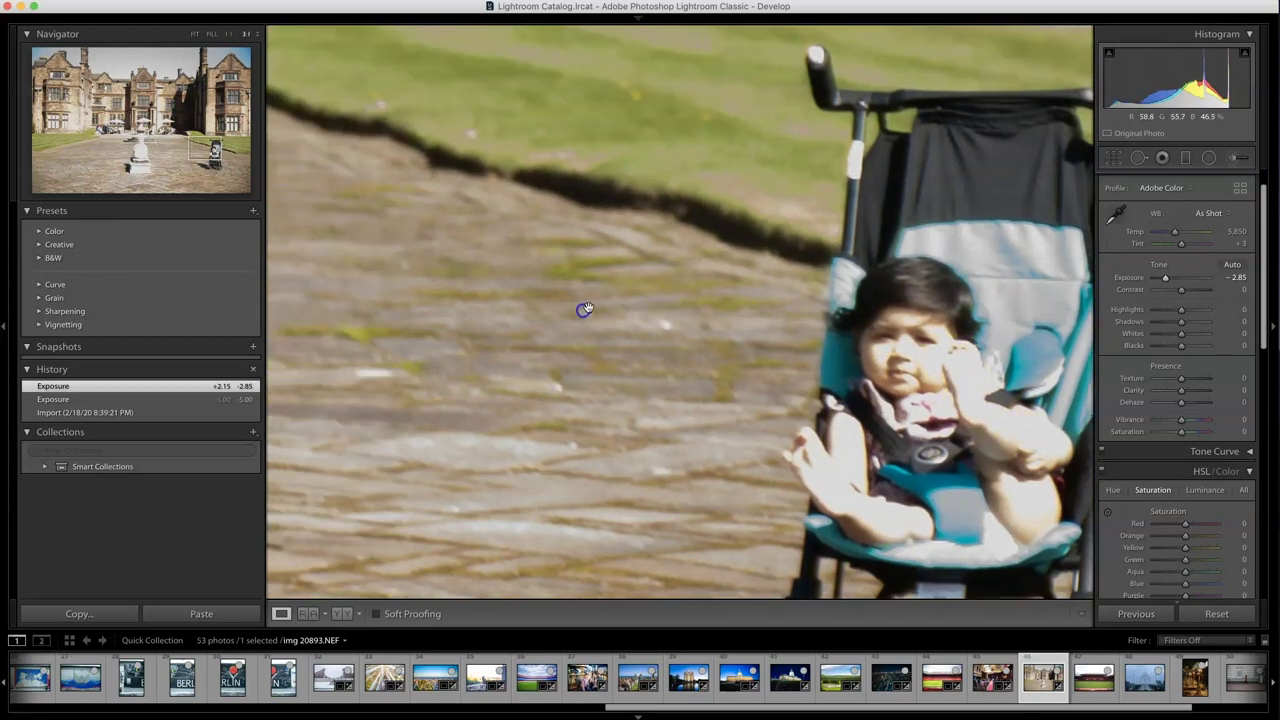
Set the mansion photo's Vibrance to +50 and its Clarity to +33.
{"action": "left_click_drag", "start_coordinate": [1182, 420], "coordinate": [1197, 422]}
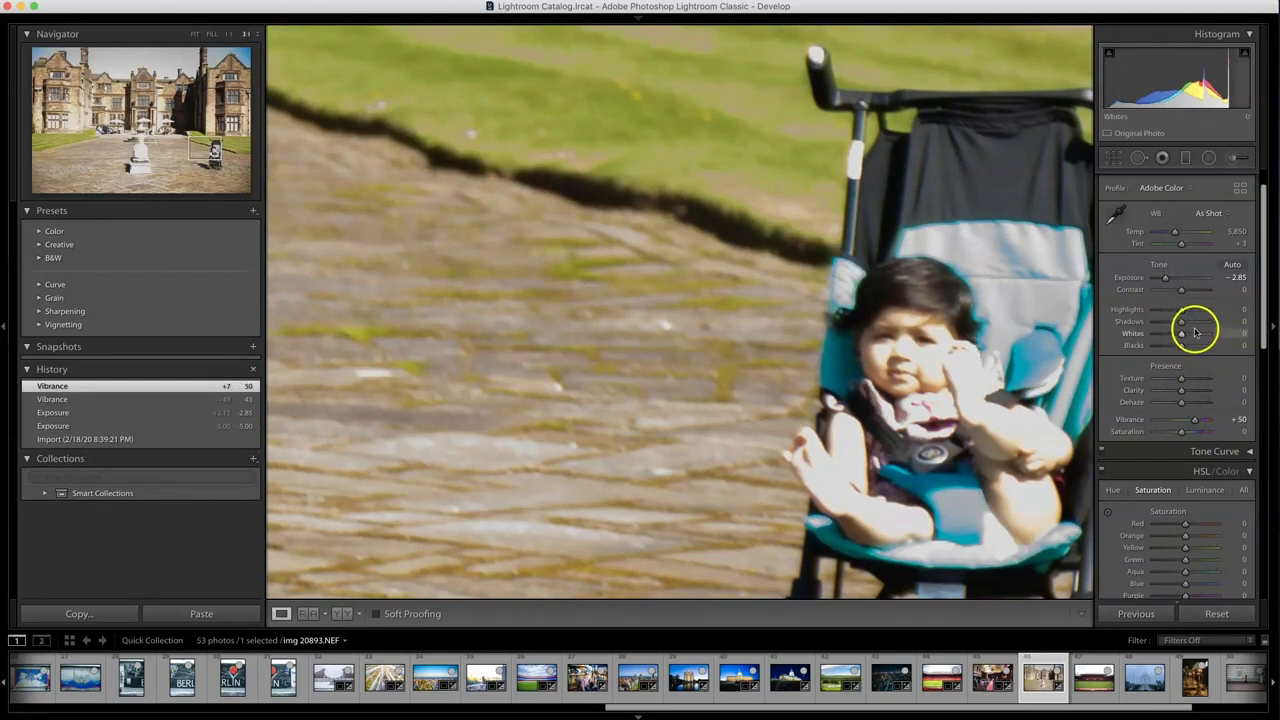
{"action": "left_click", "coordinate": [1193, 390]}
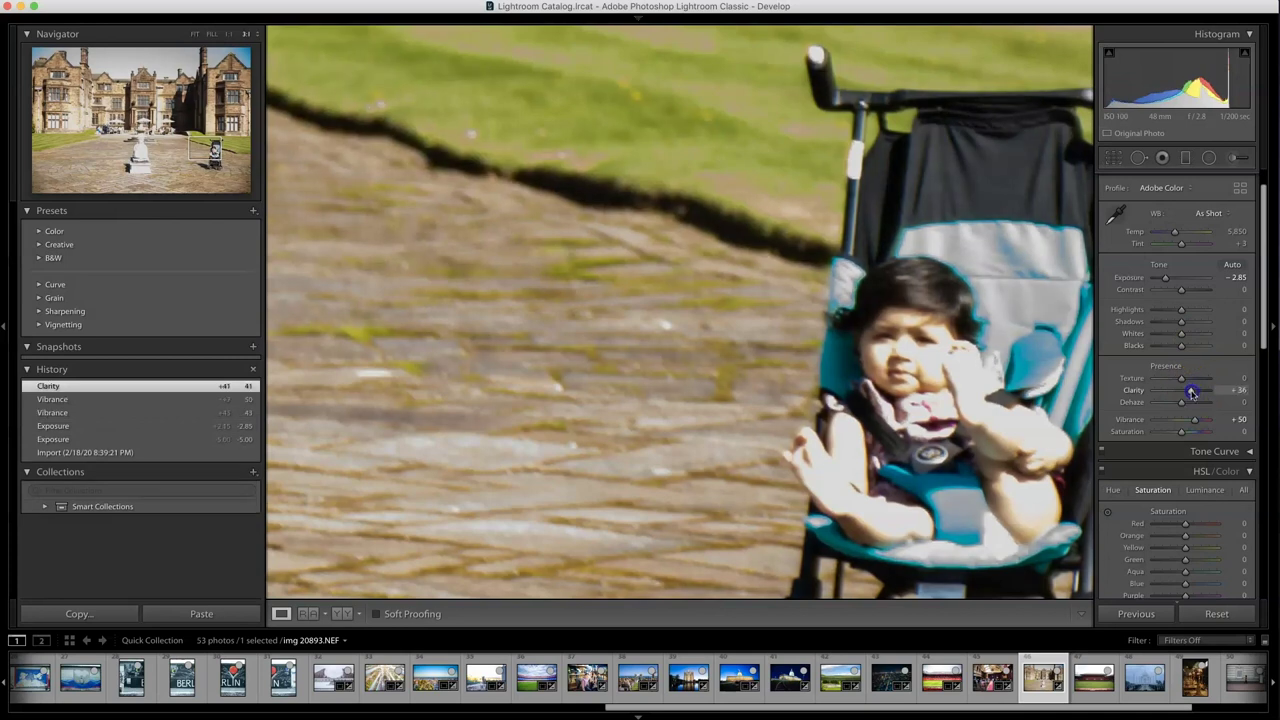
{"action": "left_click_drag", "start_coordinate": [1190, 393], "coordinate": [1189, 393]}
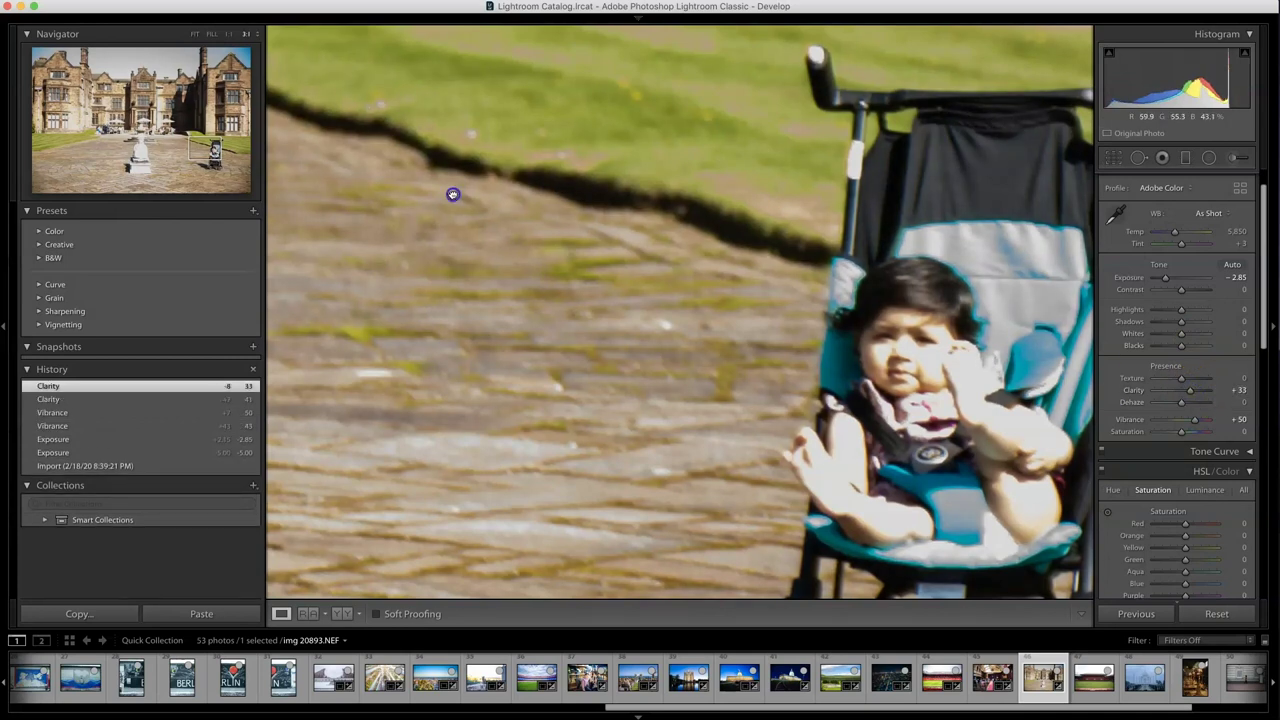
Set the mansion photo's Dehaze to +56, Contrast to +15 and Texture to +25.
{"action": "left_click", "coordinate": [557, 200]}
{"action": "left_click_drag", "start_coordinate": [1179, 404], "coordinate": [1198, 404]}
{"action": "left_click_drag", "start_coordinate": [1189, 288], "coordinate": [1185, 289]}
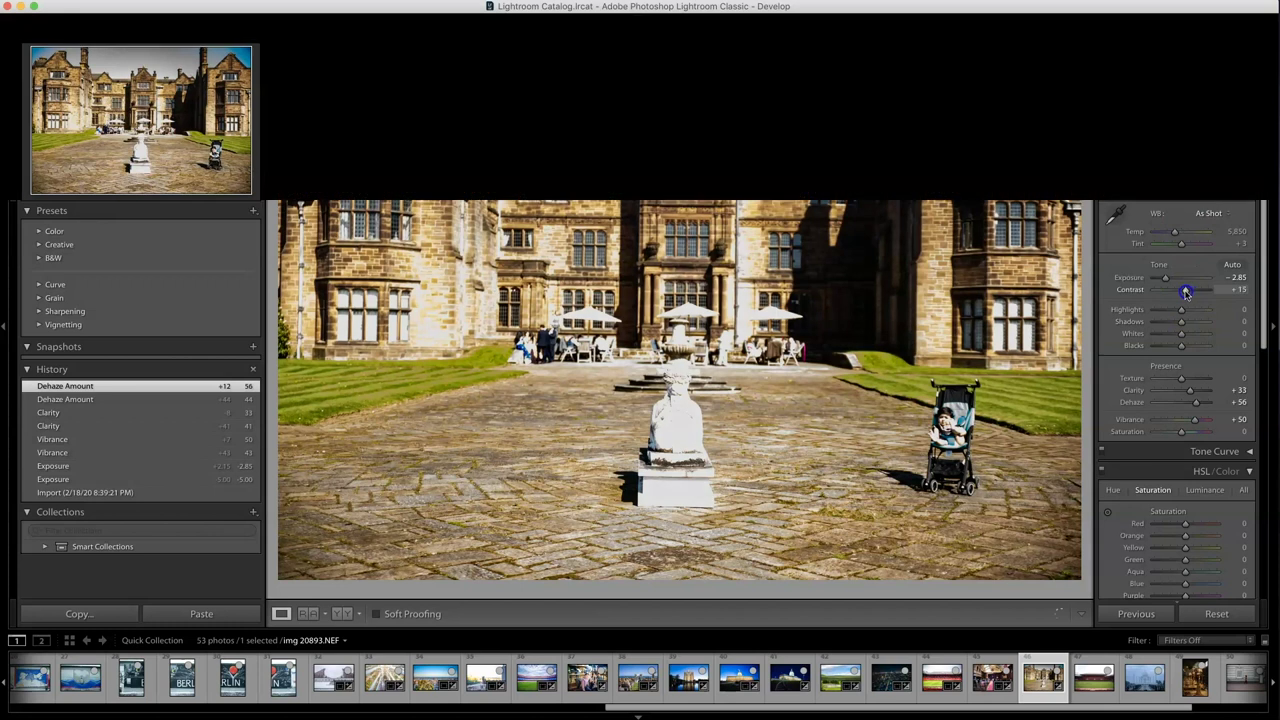
{"action": "left_click_drag", "start_coordinate": [1177, 377], "coordinate": [1189, 379]}
Straighten the mansion photo with a crop angle of −0.56 and apply the crop.
{"action": "left_click", "coordinate": [1118, 164]}
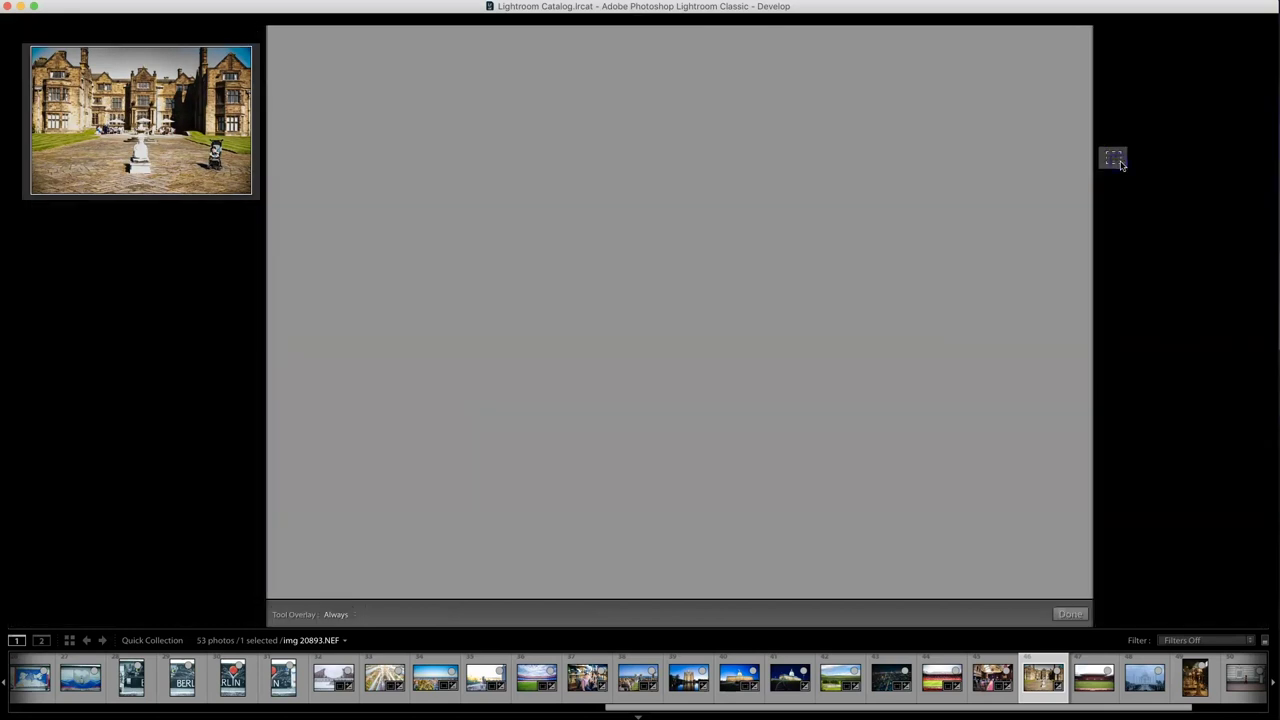
{"action": "left_click_drag", "start_coordinate": [1232, 240], "coordinate": [1226, 240]}
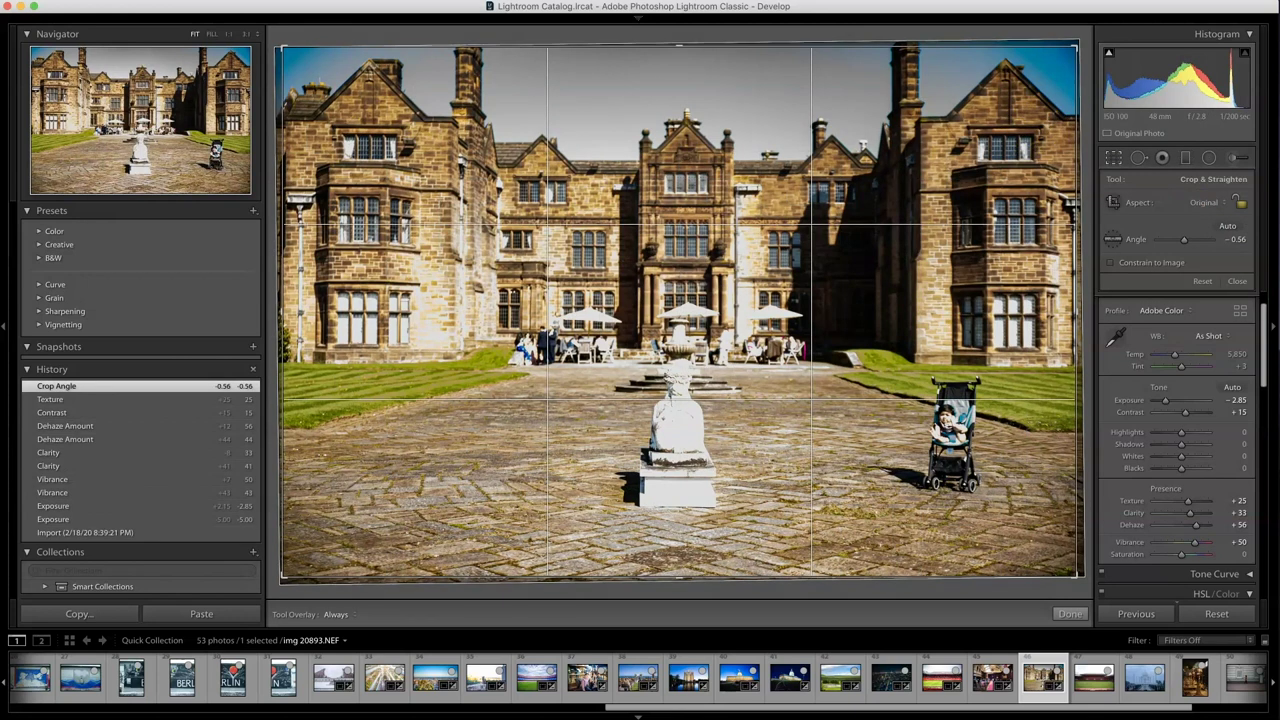
{"action": "left_click_drag", "start_coordinate": [1233, 238], "coordinate": [1233, 238]}
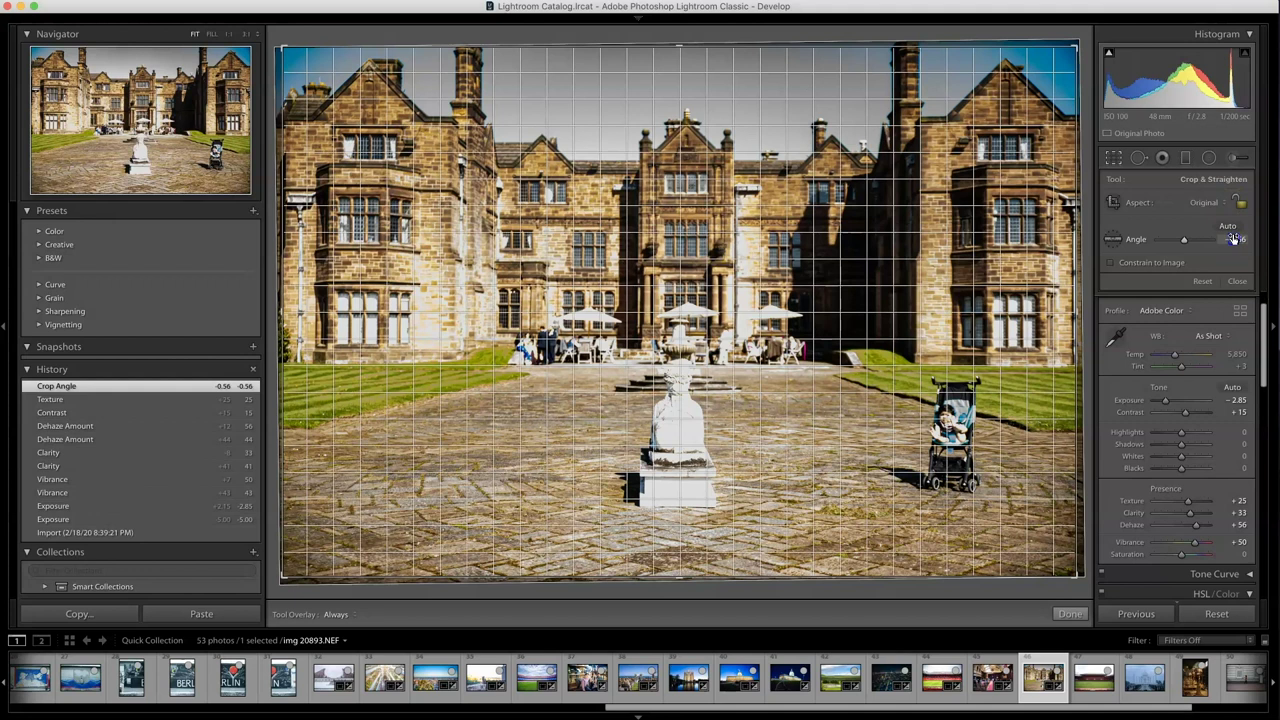
{"action": "left_click_drag", "start_coordinate": [1233, 238], "coordinate": [1233, 238]}
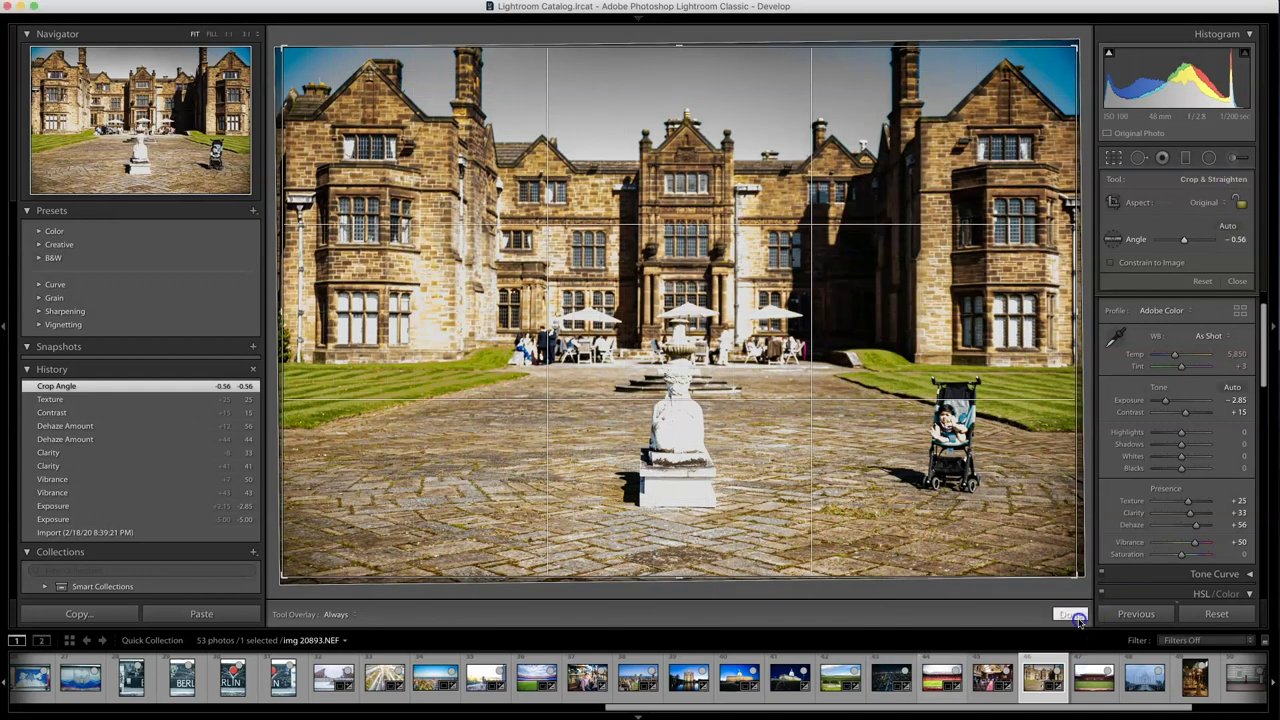
{"action": "left_click", "coordinate": [1070, 614]}
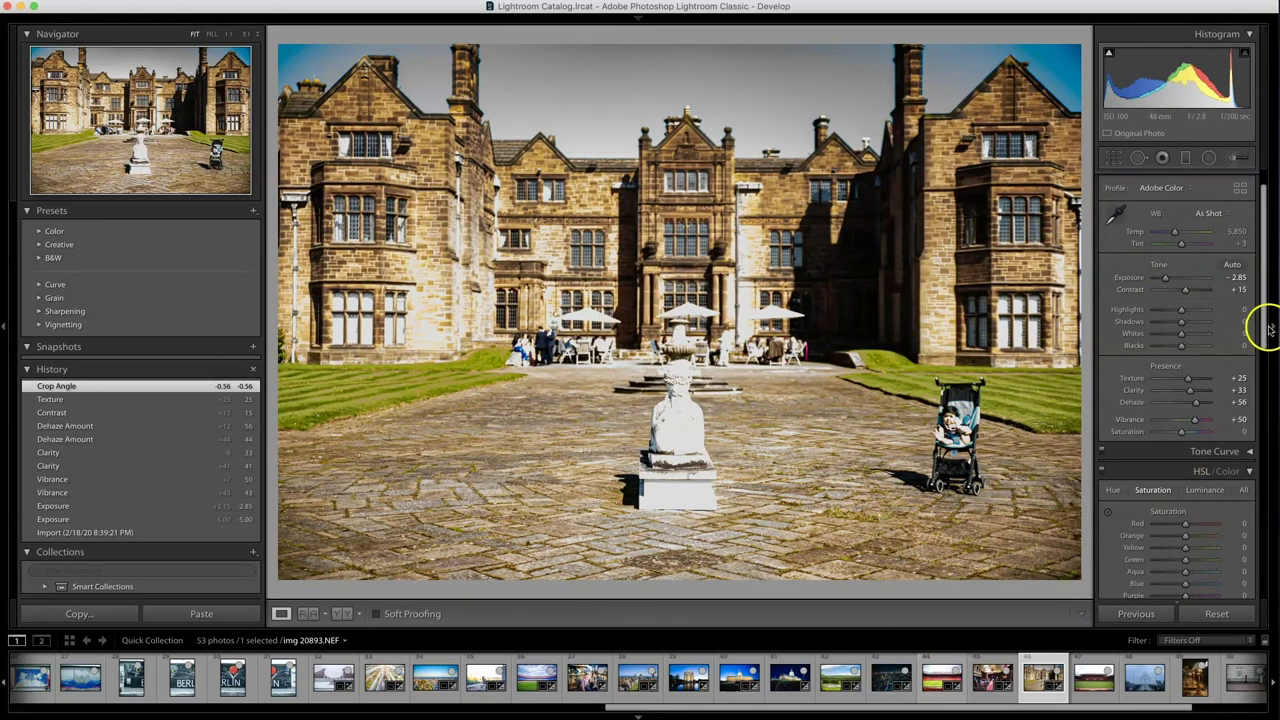
Set the mansion photo's Highlights to −100, Shadows to +100, Exposure to −1.95, Temp to 5,068 and Tint to +10.
{"action": "left_click_drag", "start_coordinate": [1183, 322], "coordinate": [1098, 318]}
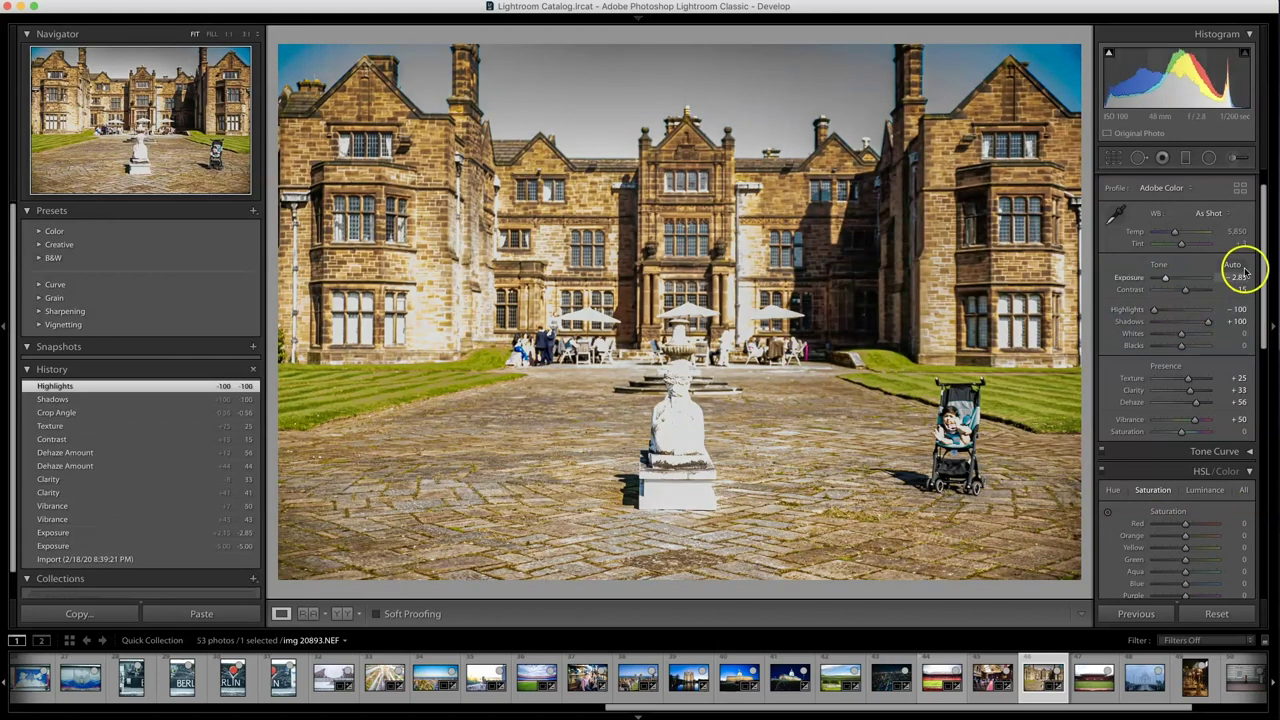
{"action": "left_click_drag", "start_coordinate": [1165, 277], "coordinate": [1169, 280]}
{"action": "left_click_drag", "start_coordinate": [1175, 233], "coordinate": [1185, 246]}
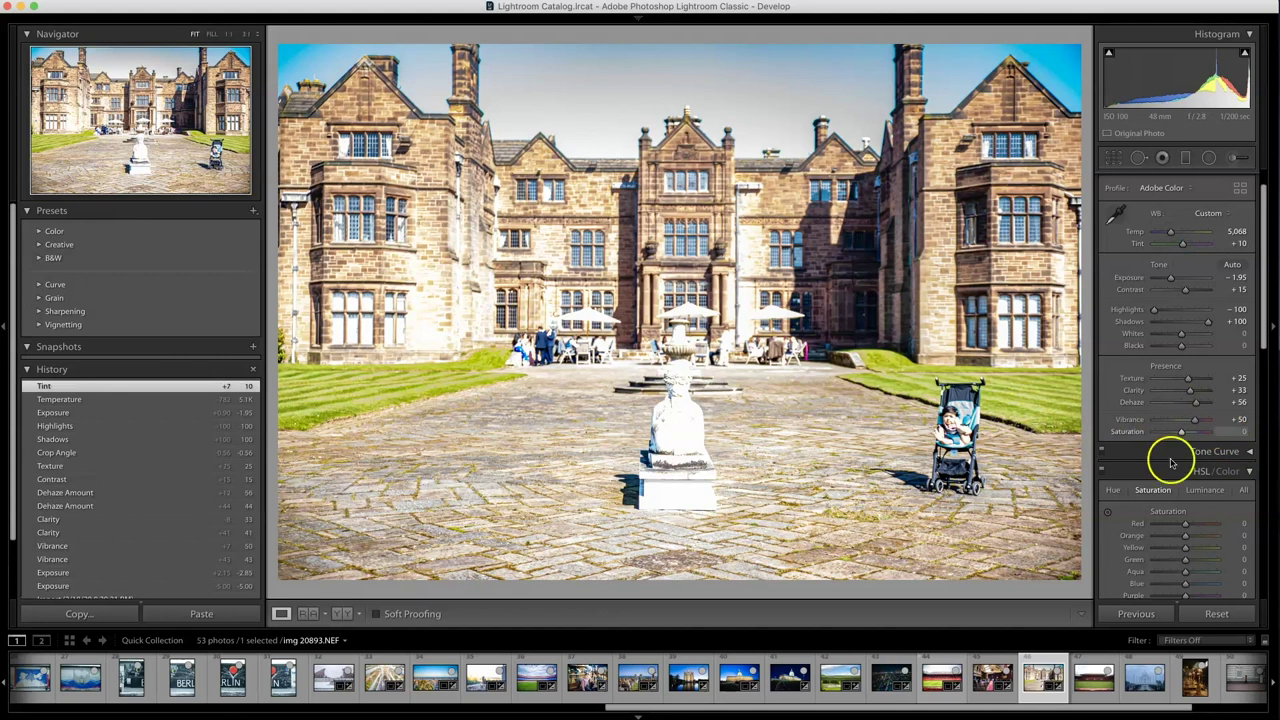
Enable Remove Chromatic Aberration for the mansion photo.
{"action": "scroll", "coordinate": [1148, 487], "scroll_direction": "down", "scroll_amount": 10}
{"action": "scroll", "coordinate": [1148, 487], "scroll_direction": "down", "scroll_amount": 3}
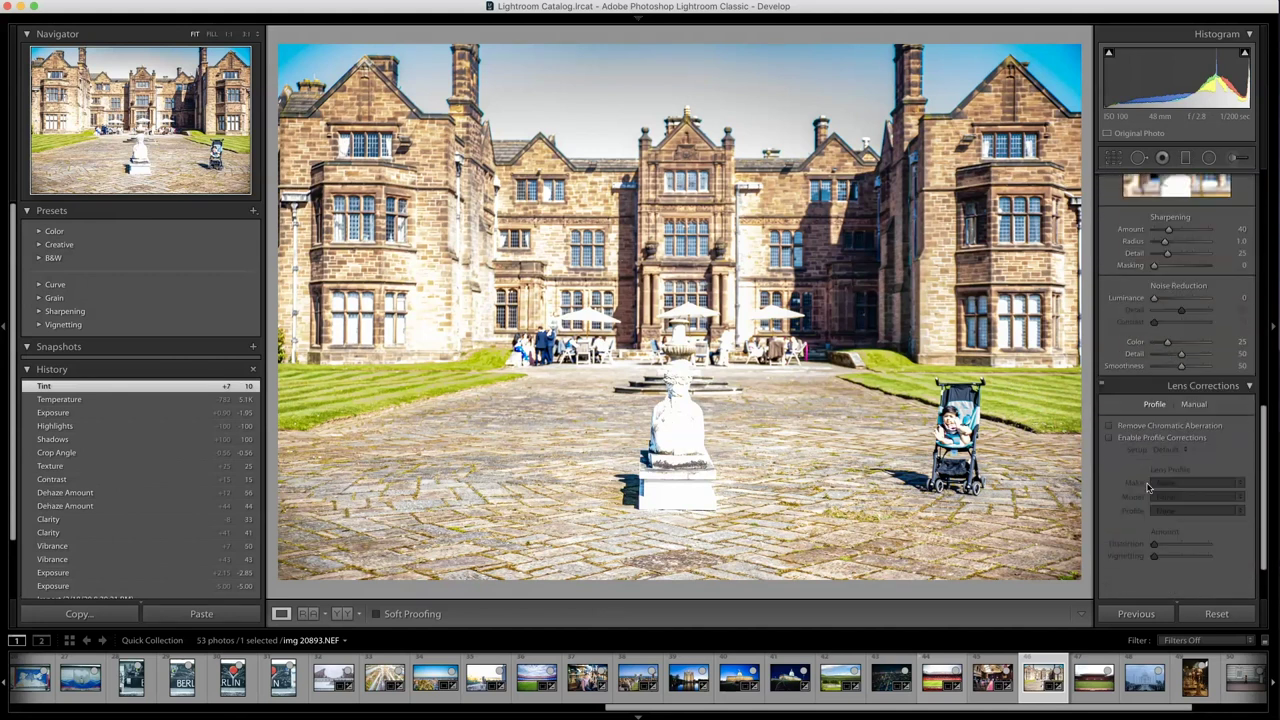
{"action": "left_click", "coordinate": [1150, 424]}
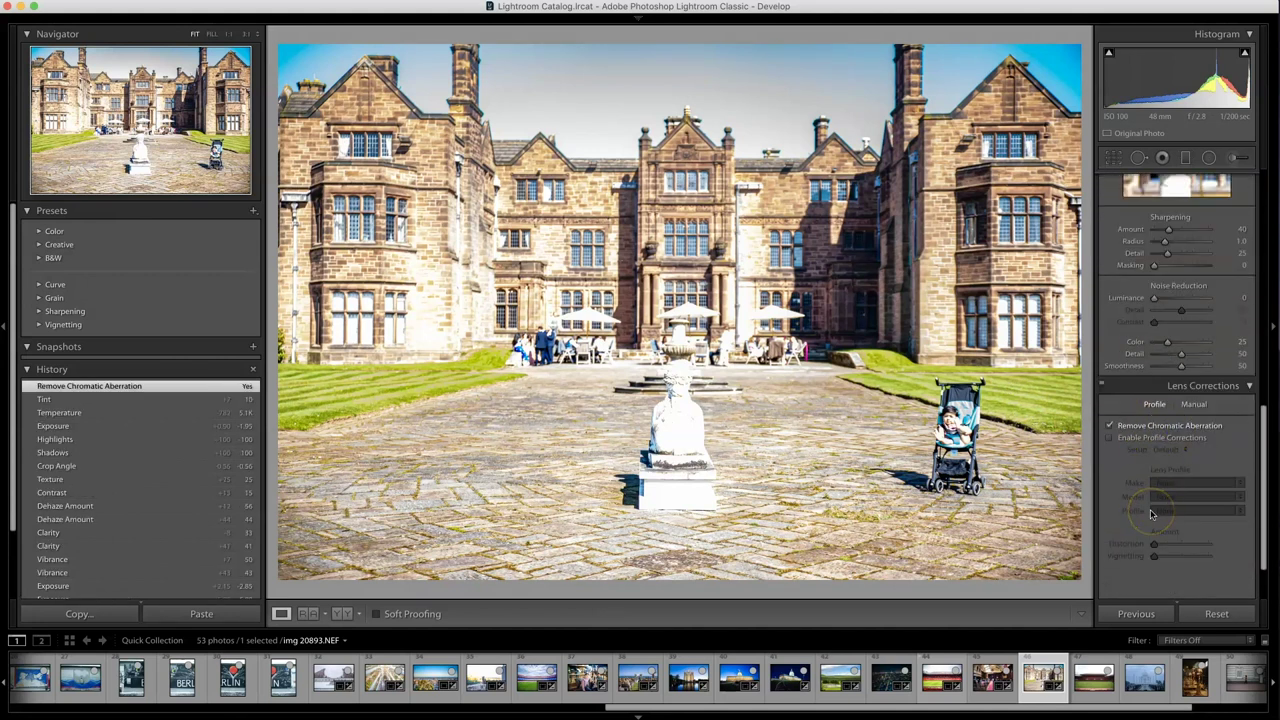
Defringe the blue-green edges along the mansion's roofline with a green hue range of 40/87 and an amount of 13.
{"action": "left_click", "coordinate": [972, 80]}
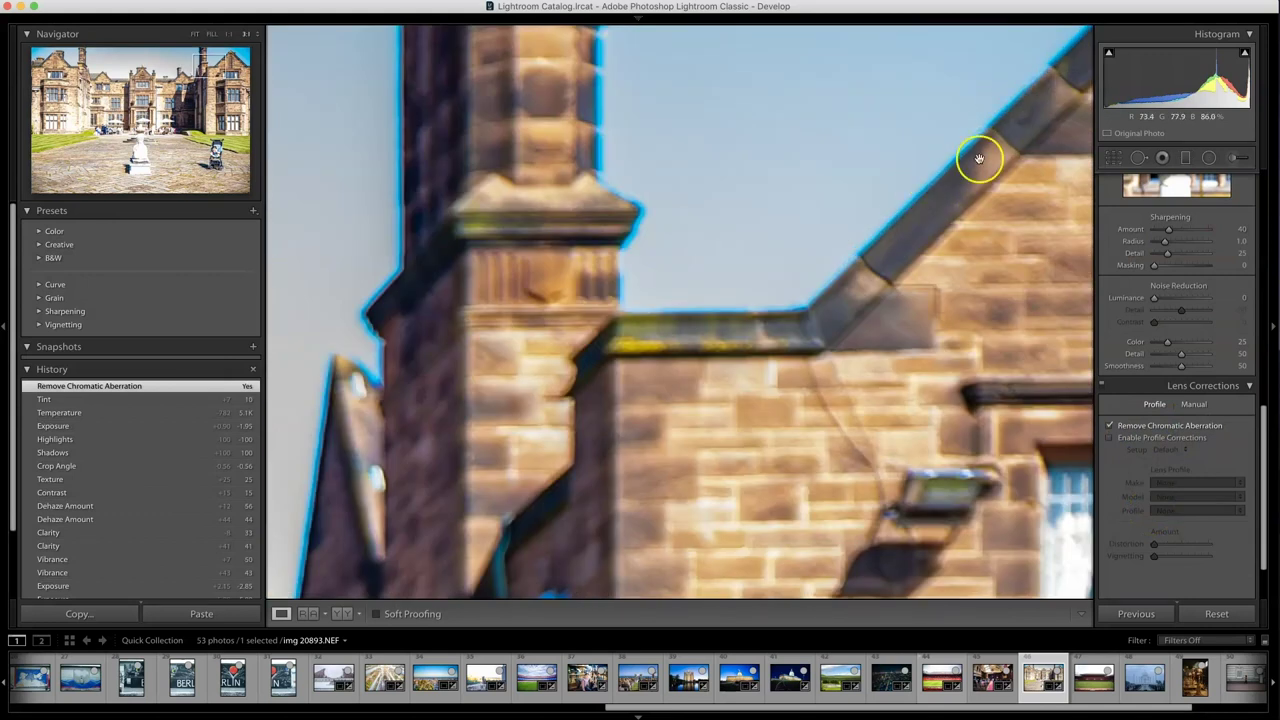
{"action": "left_click", "coordinate": [1192, 404]}
{"action": "left_click_drag", "start_coordinate": [1188, 524], "coordinate": [1191, 534]}
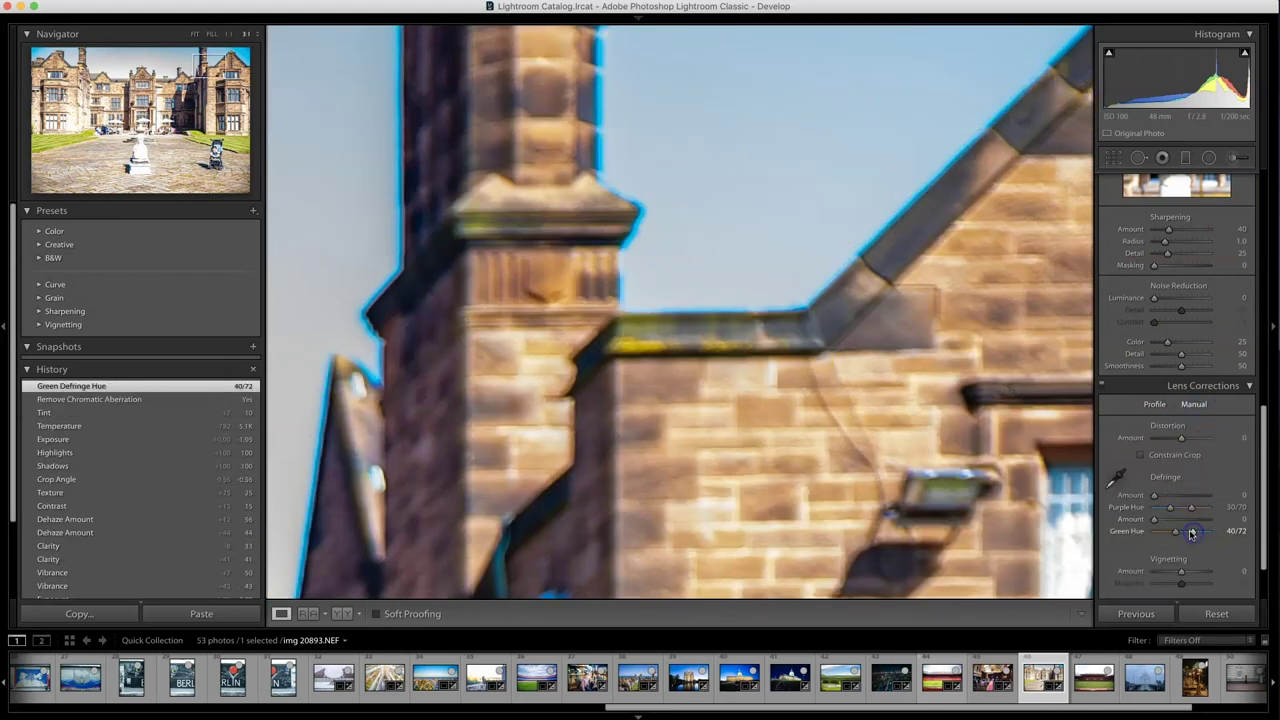
{"action": "left_click", "coordinate": [1188, 520]}
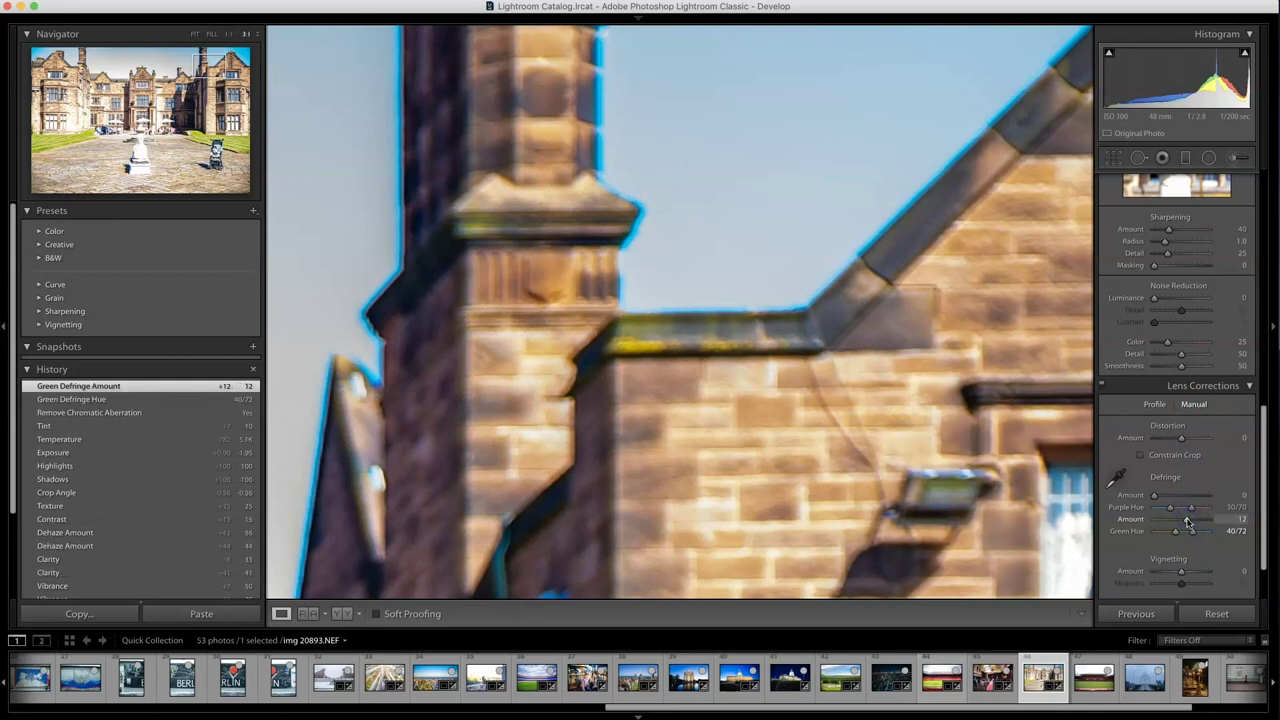
{"action": "left_click_drag", "start_coordinate": [1195, 521], "coordinate": [1200, 531]}
{"action": "left_click", "coordinate": [1188, 520]}
{"action": "left_click", "coordinate": [814, 351]}
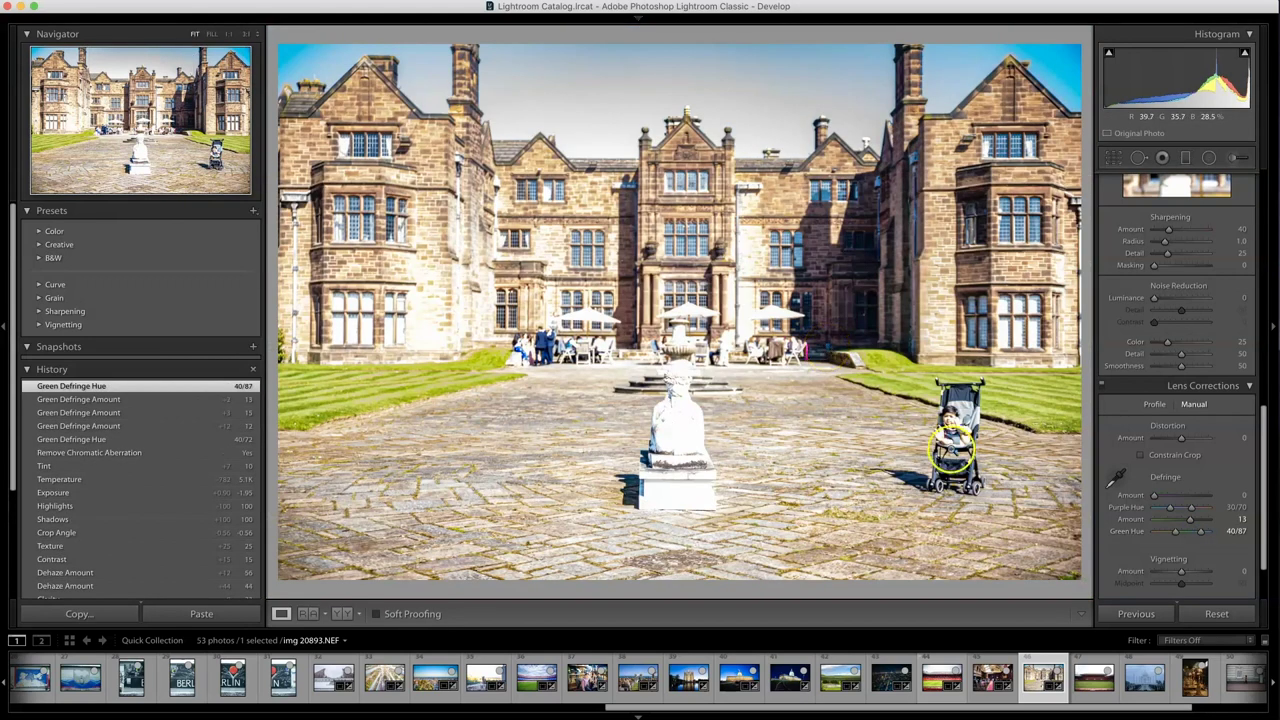
Check the fringing around the stroller with green defringe at 0, and set its amount to 9.
{"action": "left_click", "coordinate": [950, 440]}
{"action": "left_click_drag", "start_coordinate": [1015, 360], "coordinate": [710, 388]}
{"action": "left_click_drag", "start_coordinate": [1188, 522], "coordinate": [1194, 524]}
{"action": "left_click_drag", "start_coordinate": [1173, 522], "coordinate": [1142, 526]}
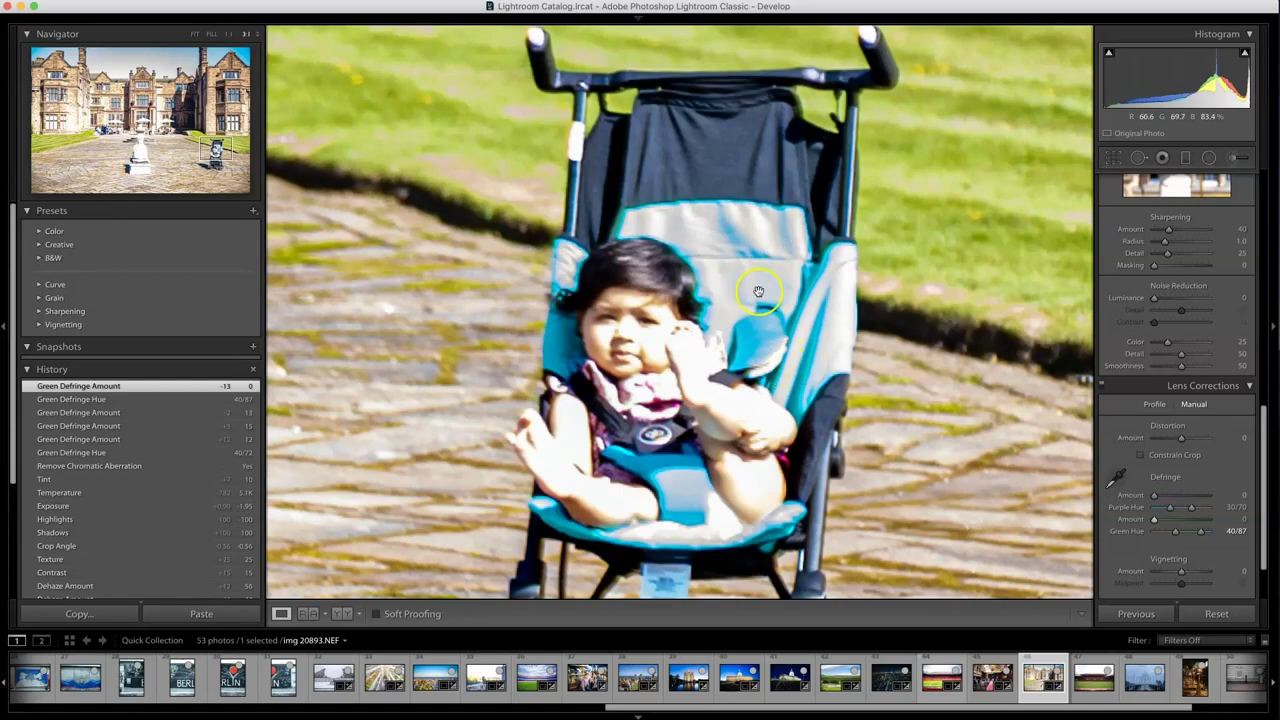
{"action": "left_click_drag", "start_coordinate": [1146, 523], "coordinate": [1181, 522]}
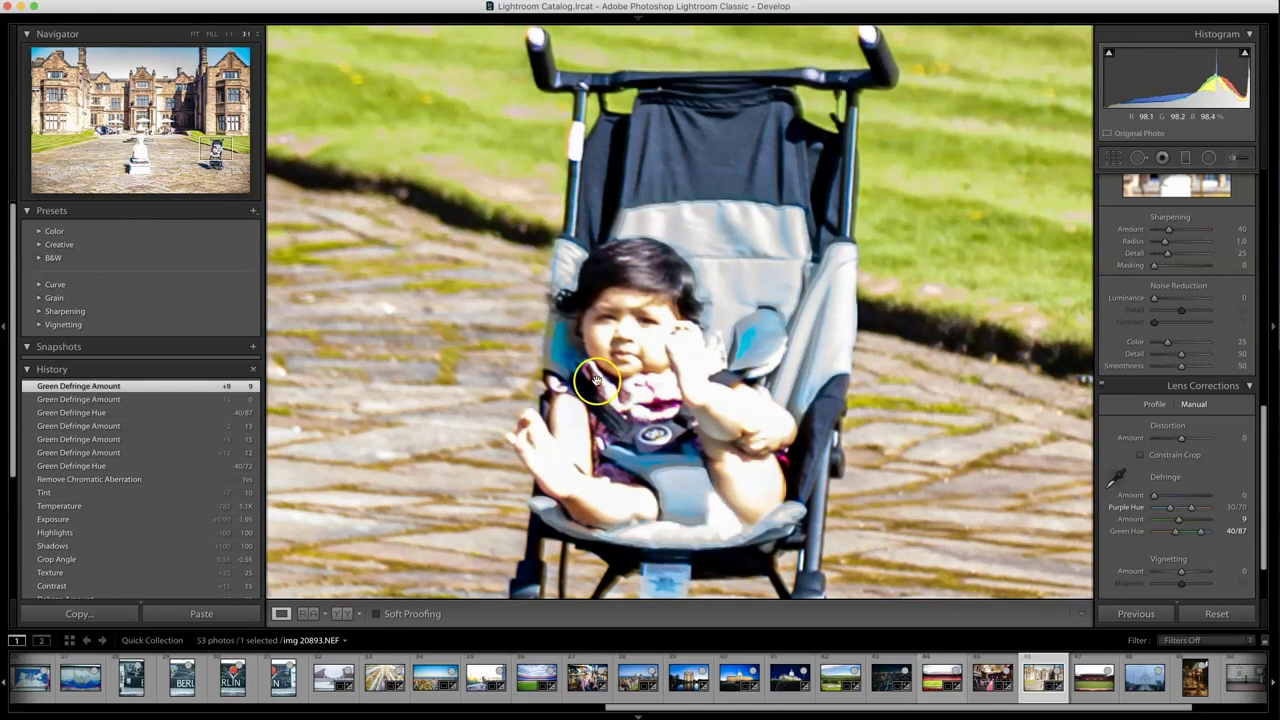
Compare the mansion photo with its unedited version by resetting all settings and undoing the reset.
{"action": "left_click", "coordinate": [522, 347]}
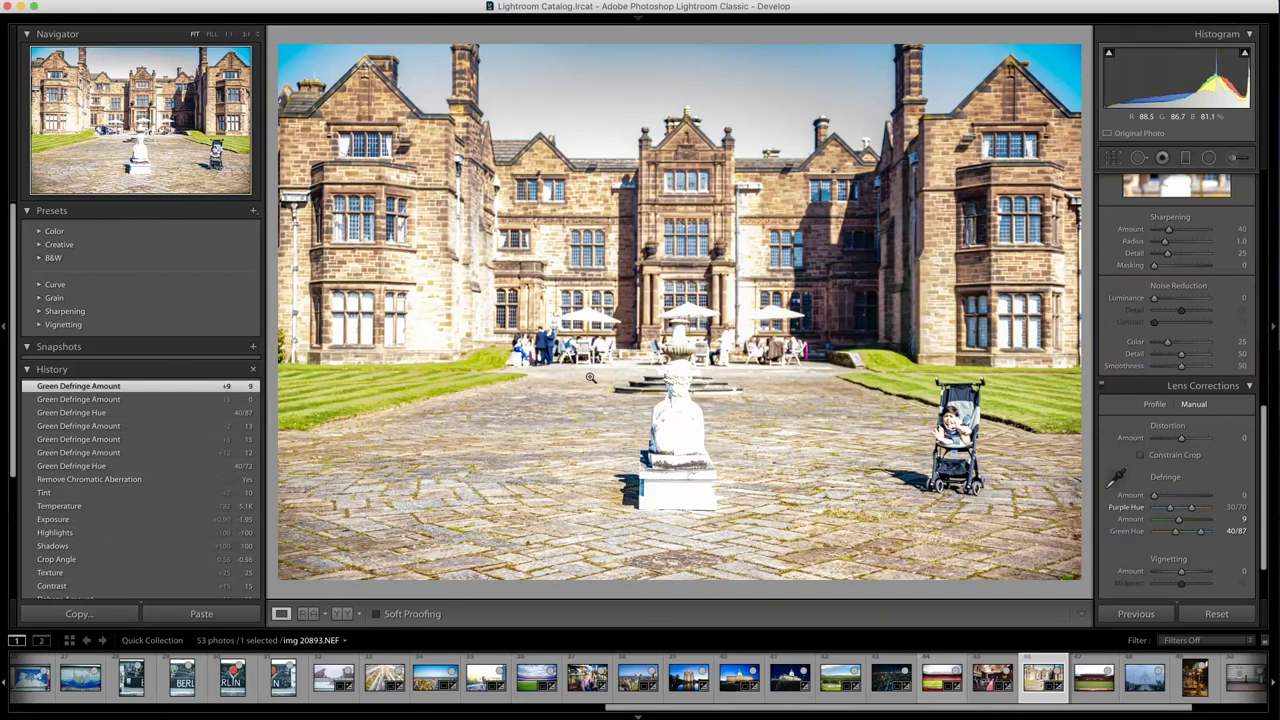
{"action": "left_click", "coordinate": [1214, 614]}
{"action": "key", "text": "super+z"}
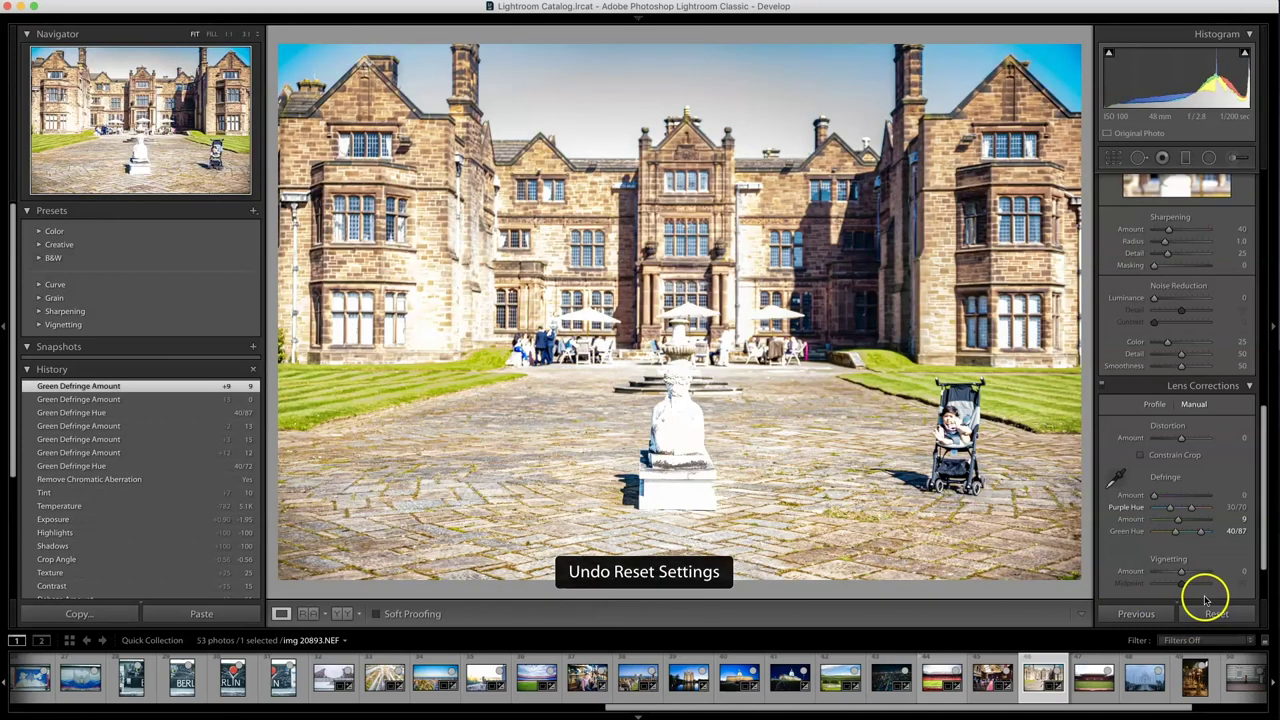
View the unedited stadium photo img 21062.NEF alongside the already edited stadium photos img abb45059.NEF and img 20698.NEF.
{"action": "left_click", "coordinate": [1097, 683]}
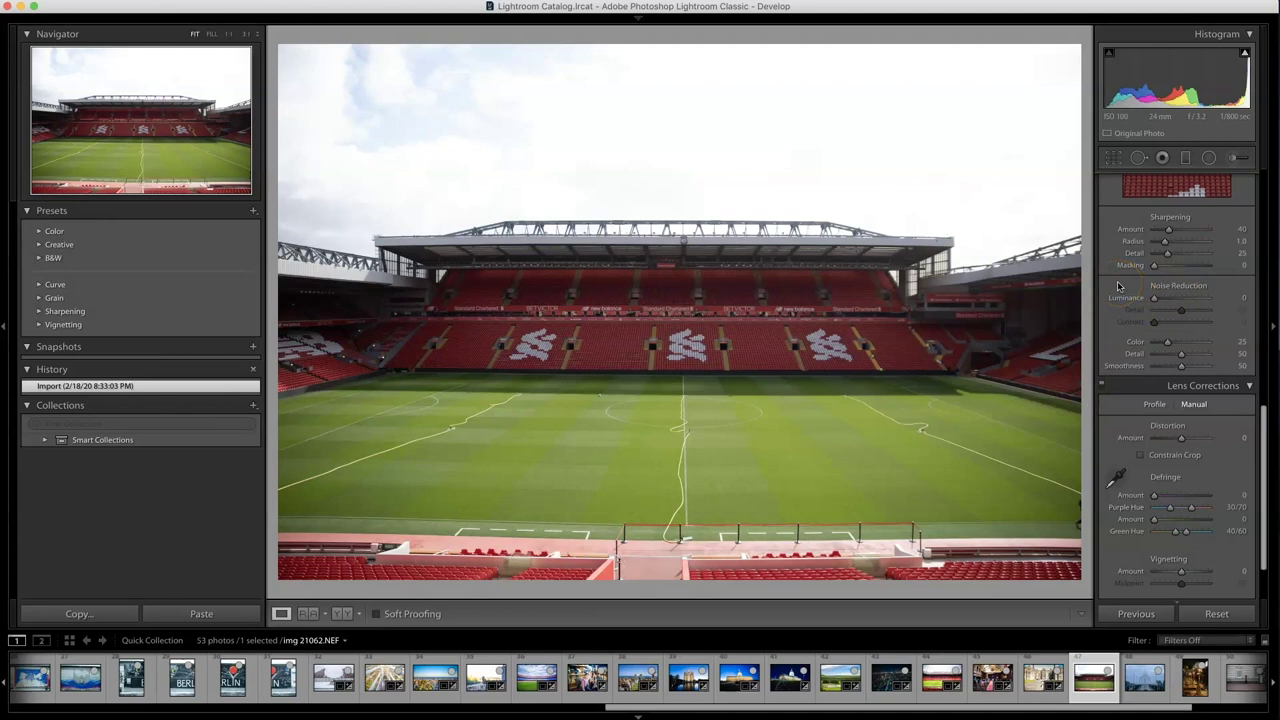
{"action": "scroll", "coordinate": [1118, 287], "scroll_direction": "up", "scroll_amount": 1}
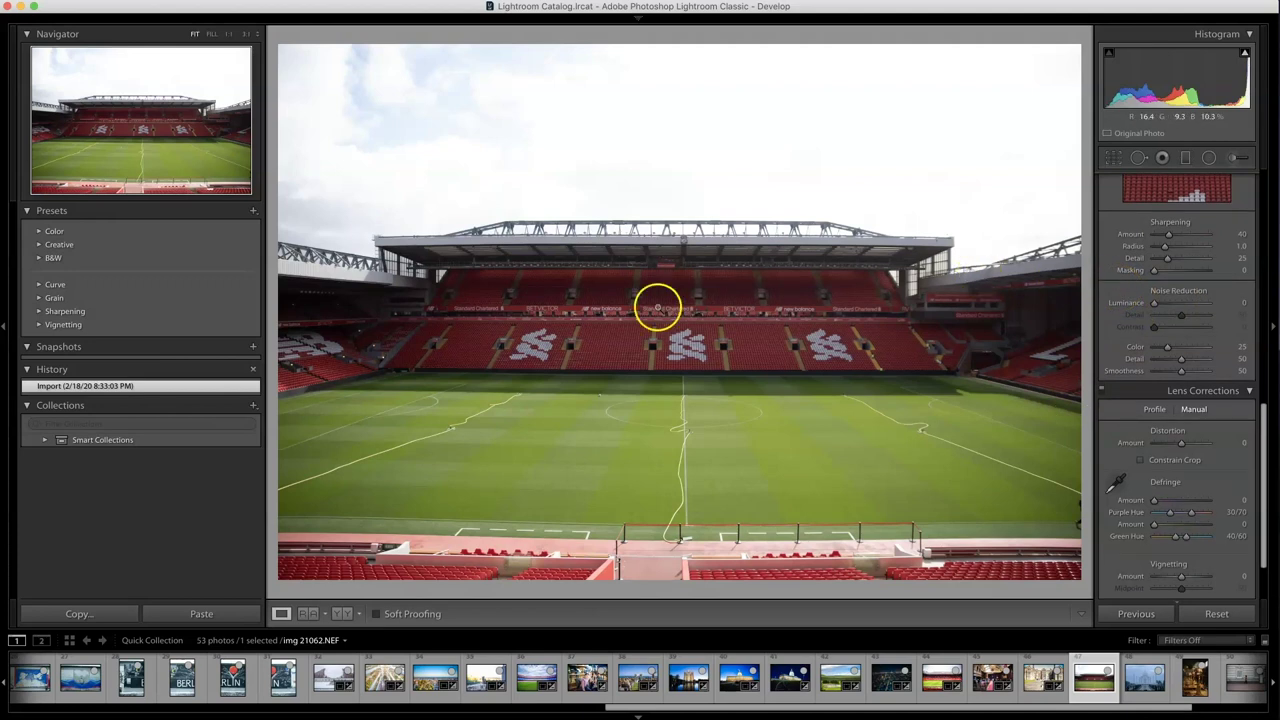
{"action": "left_click", "coordinate": [533, 676]}
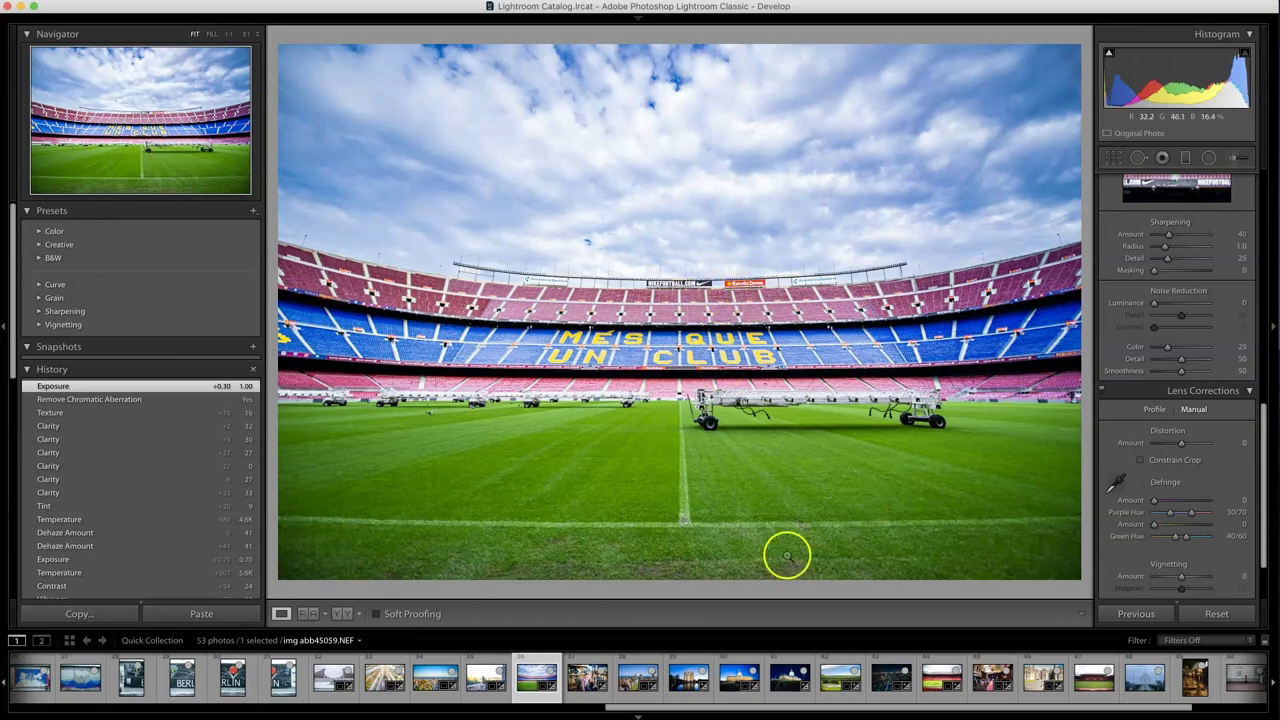
{"action": "left_click", "coordinate": [941, 674]}
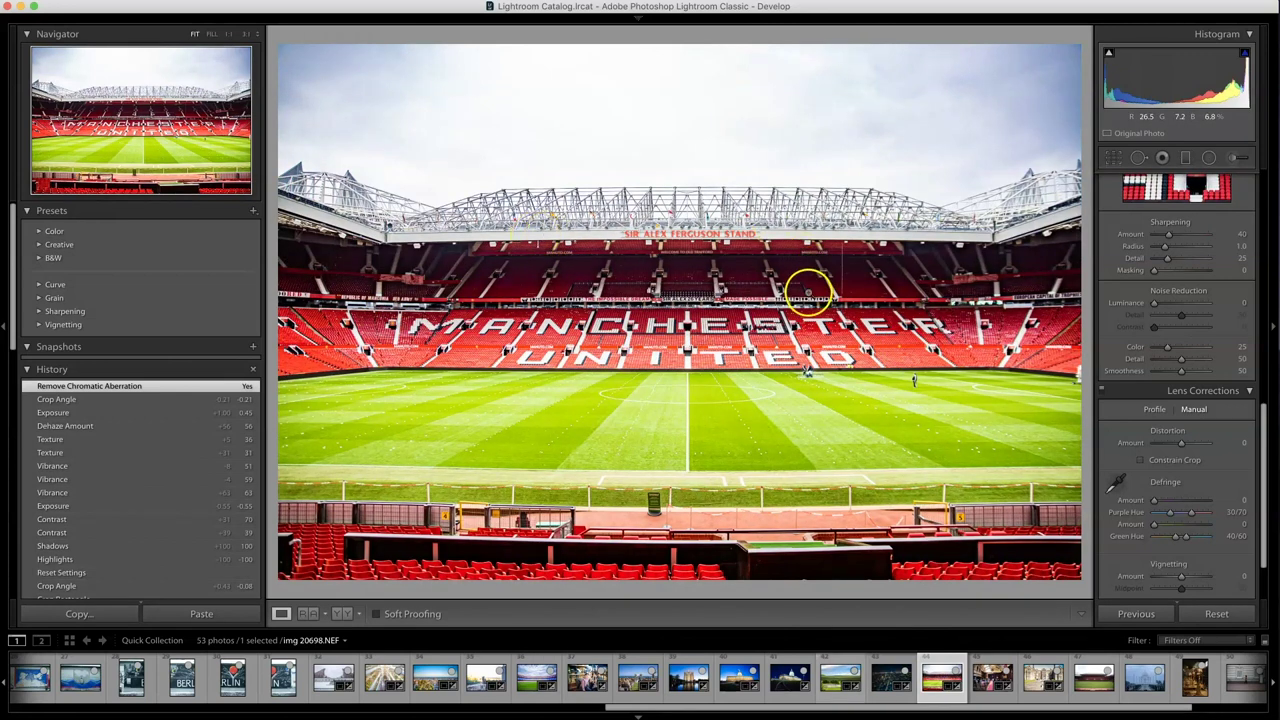
{"action": "left_click_drag", "start_coordinate": [545, 349], "coordinate": [824, 358]}
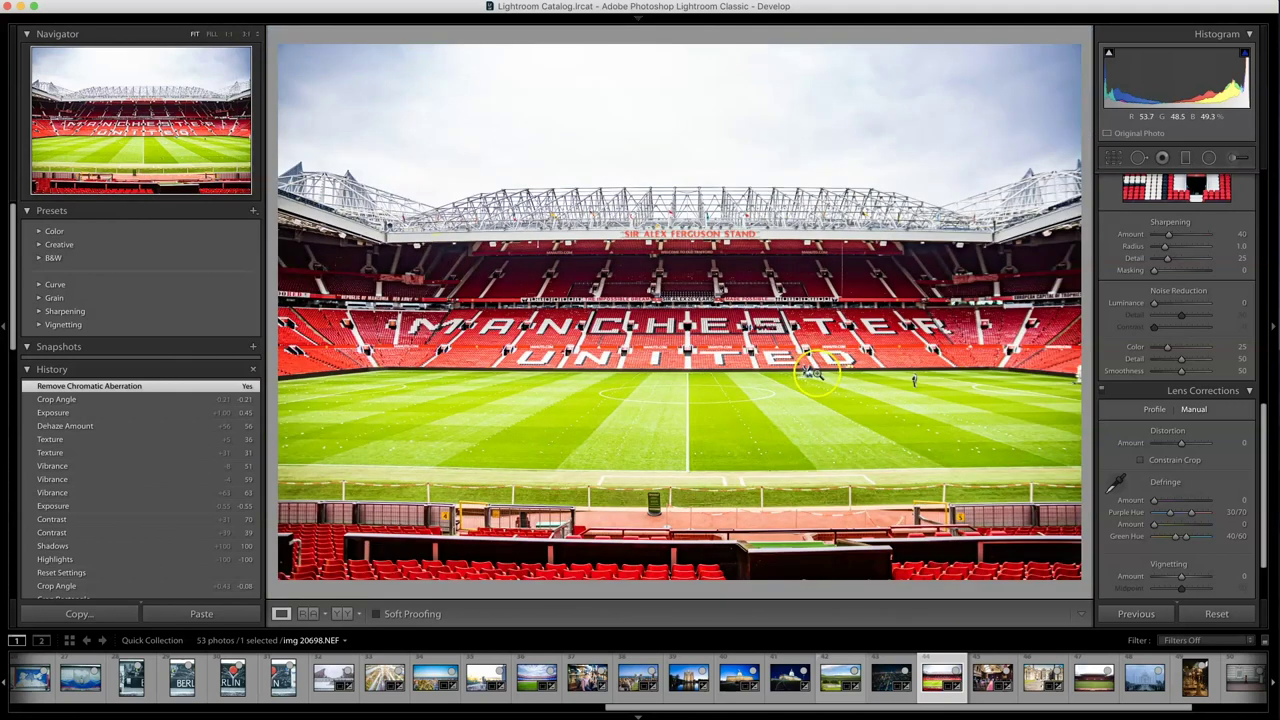
Return to the stadium photo img 21062.NEF, and set its Highlights to −100 and Shadows to +100.
{"action": "left_click", "coordinate": [1090, 684]}
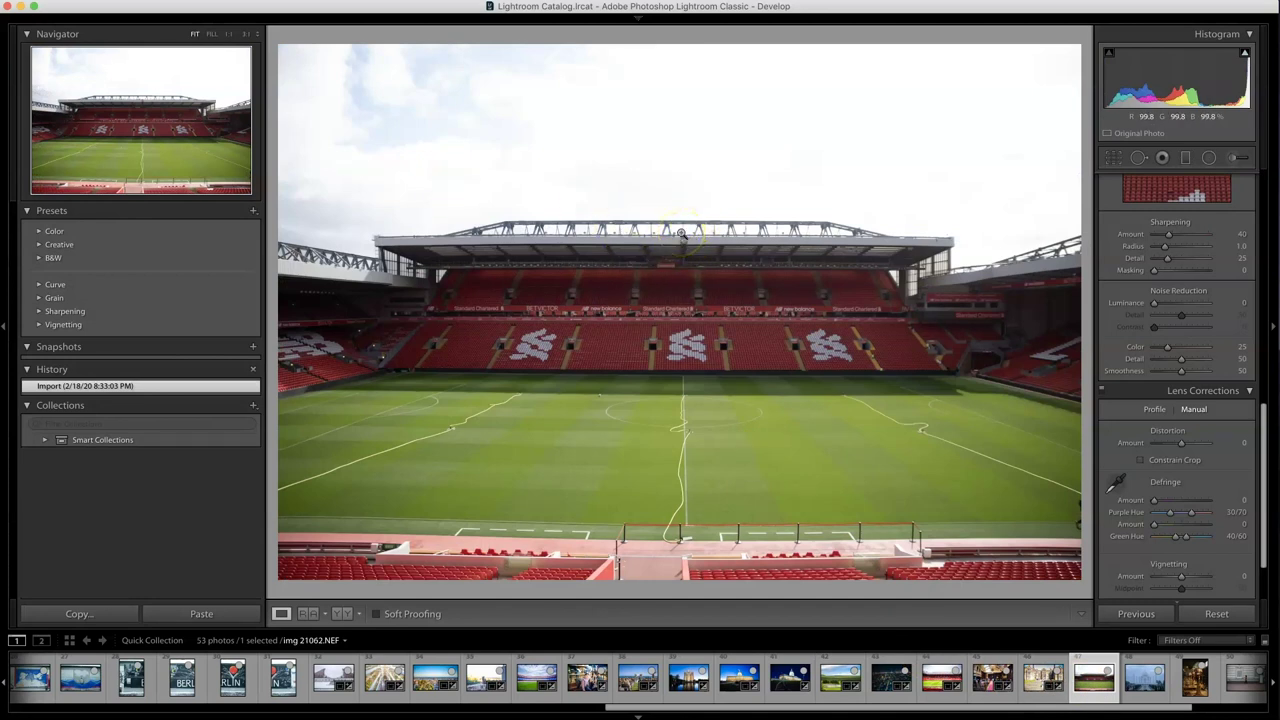
{"action": "left_click", "coordinate": [681, 233]}
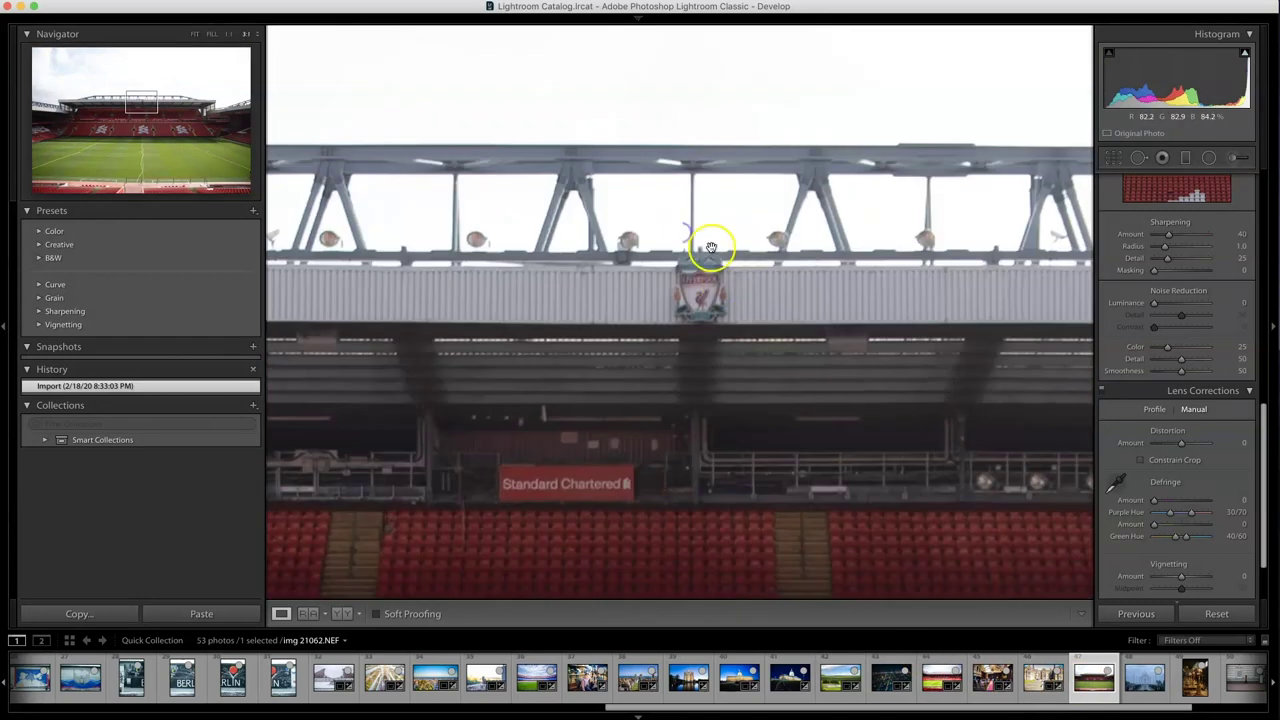
{"action": "left_click", "coordinate": [722, 296]}
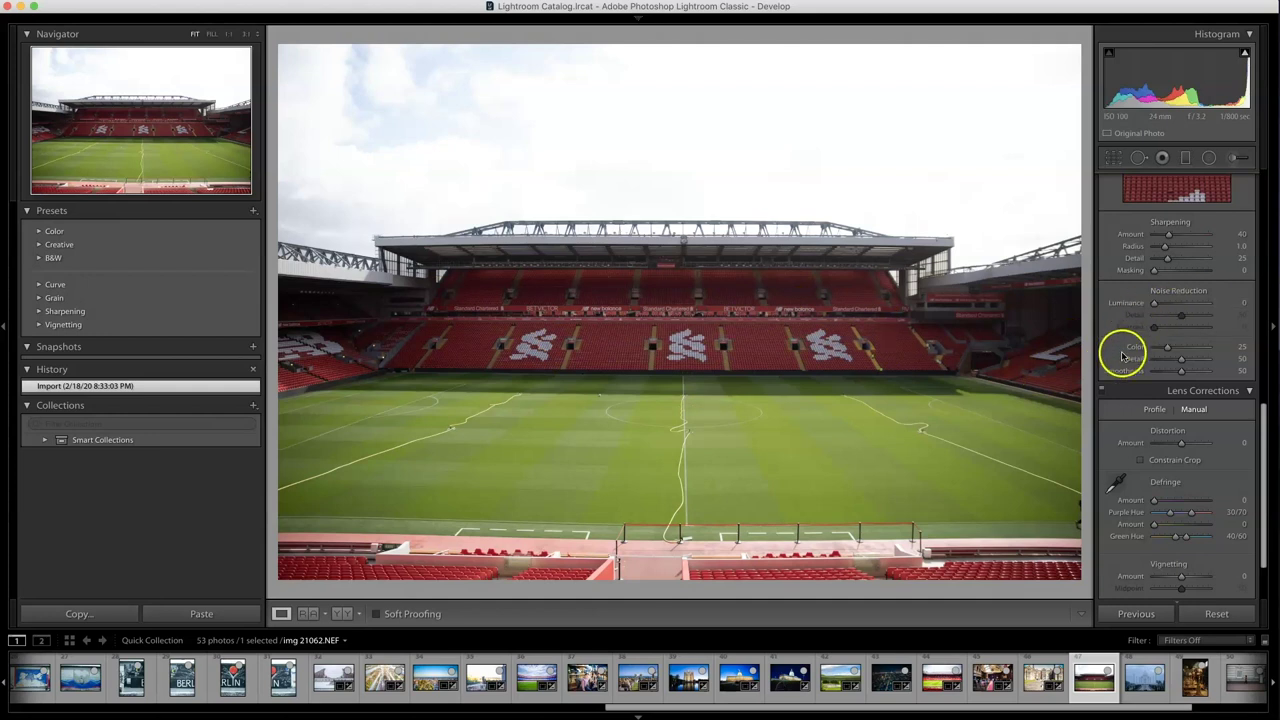
{"action": "scroll", "coordinate": [1108, 368], "scroll_direction": "up", "scroll_amount": 15}
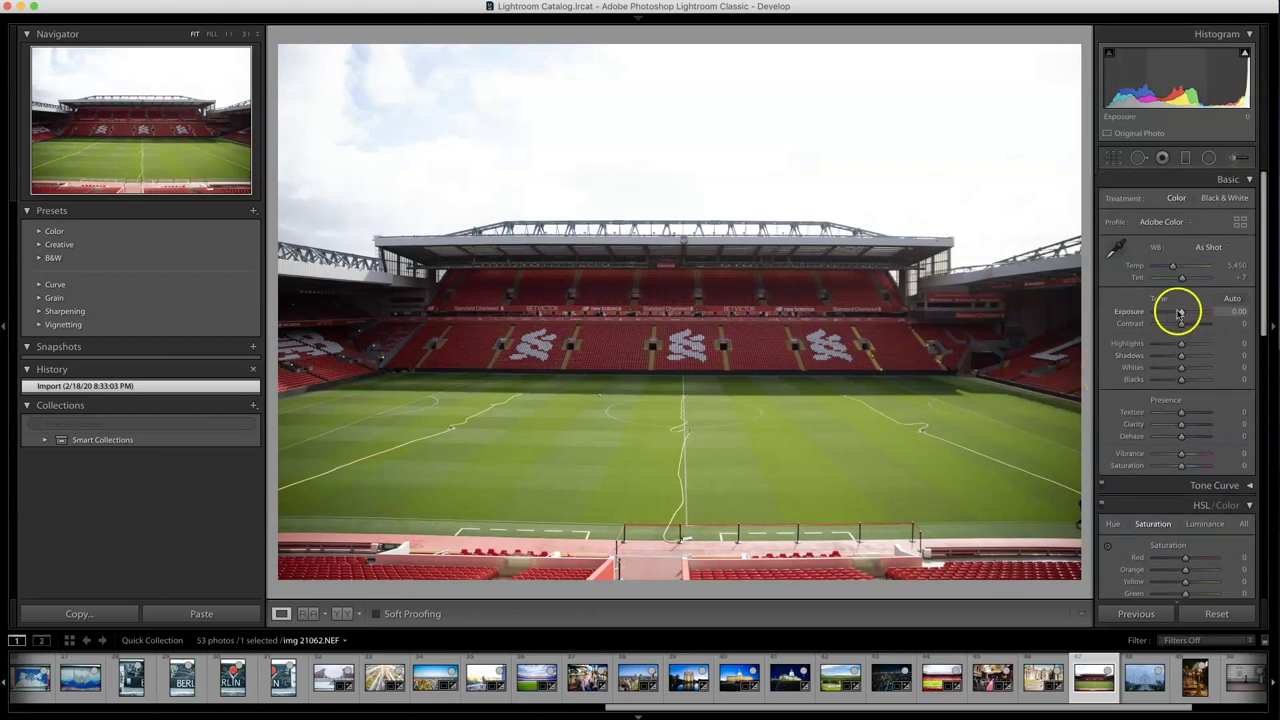
{"action": "left_click_drag", "start_coordinate": [1180, 344], "coordinate": [1043, 345]}
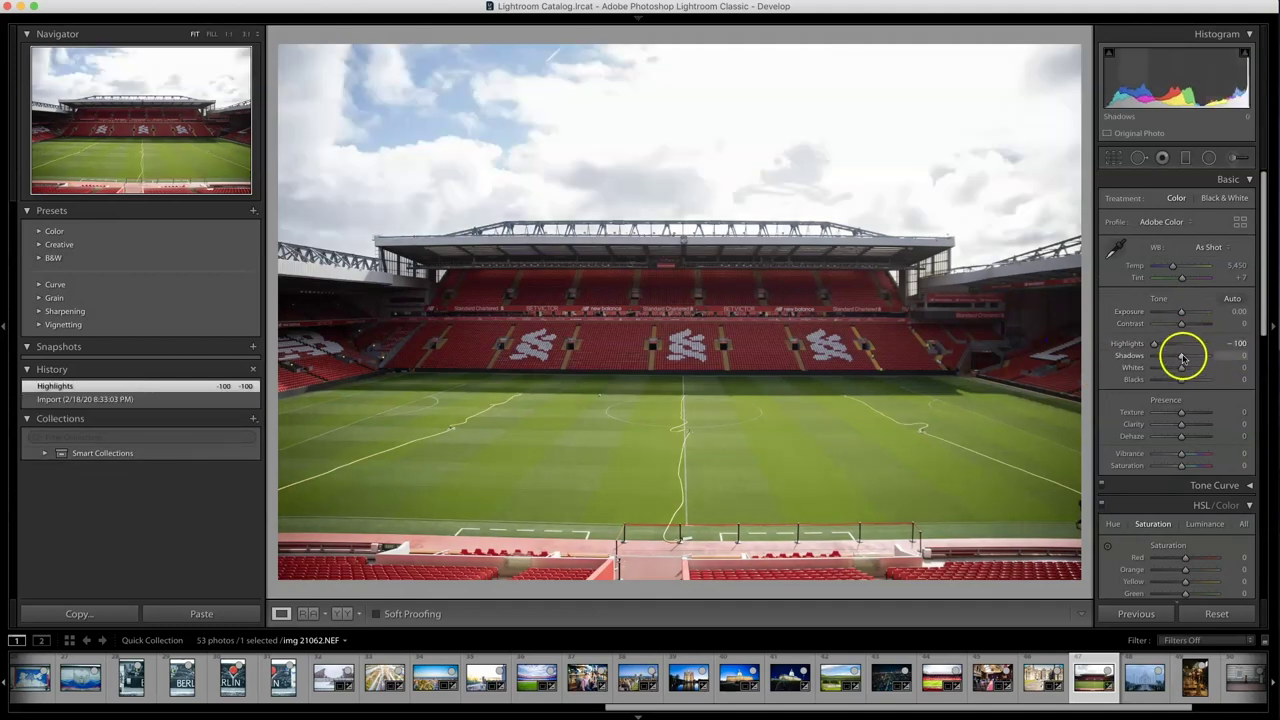
{"action": "left_click_drag", "start_coordinate": [1187, 358], "coordinate": [1218, 368]}
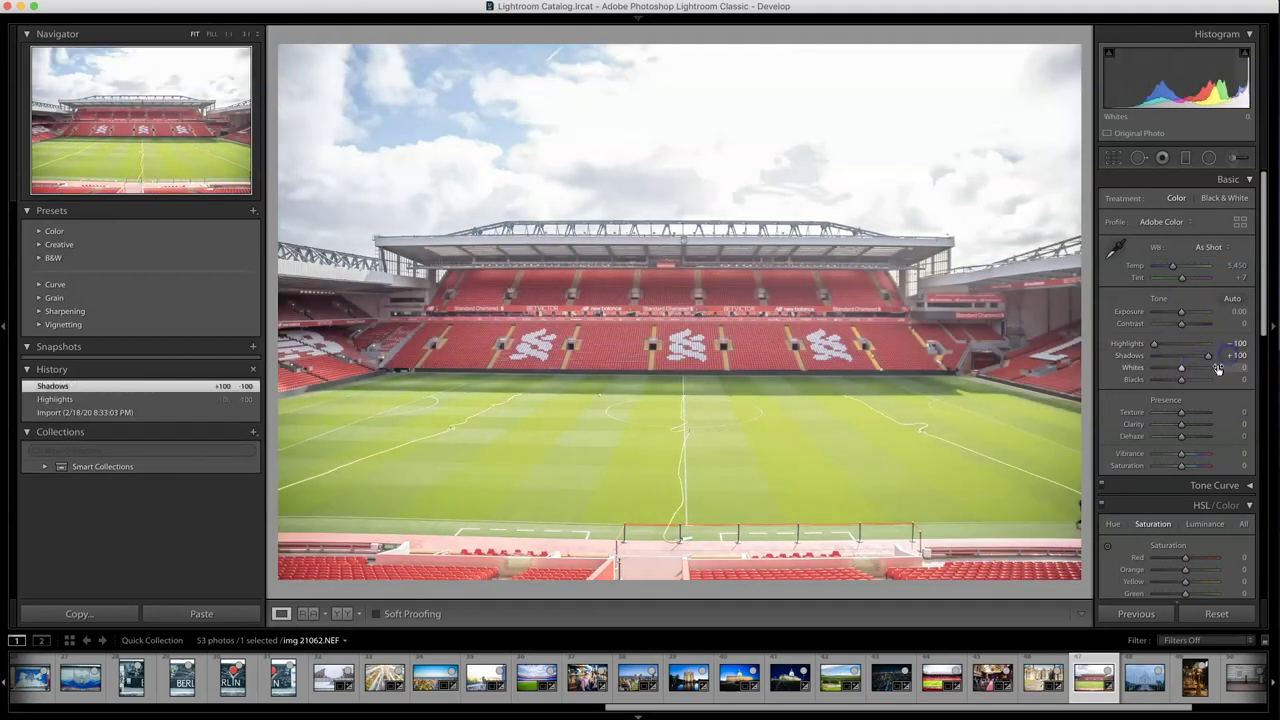
Set the stadium photo's Dehaze to +53, Vibrance to +59 and Exposure to −0.15.
{"action": "left_click_drag", "start_coordinate": [1181, 436], "coordinate": [1197, 453]}
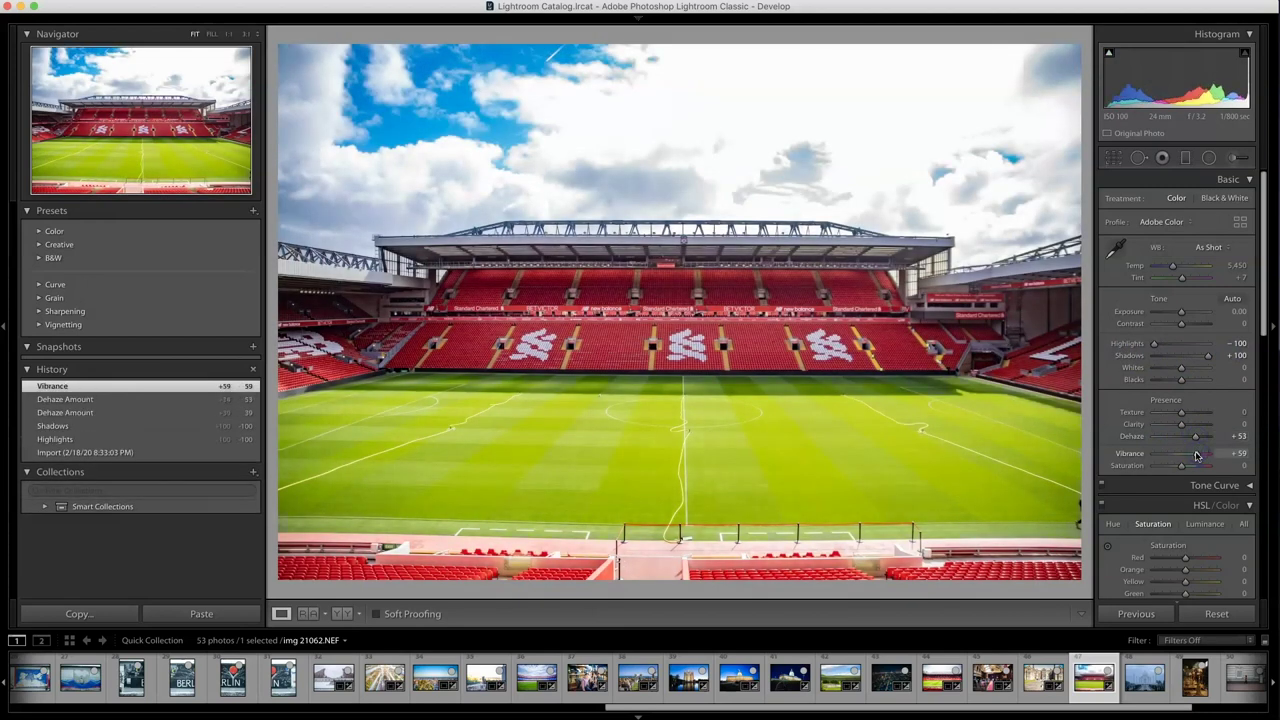
{"action": "left_click", "coordinate": [1187, 312]}
{"action": "left_click_drag", "start_coordinate": [1187, 312], "coordinate": [1180, 314]}
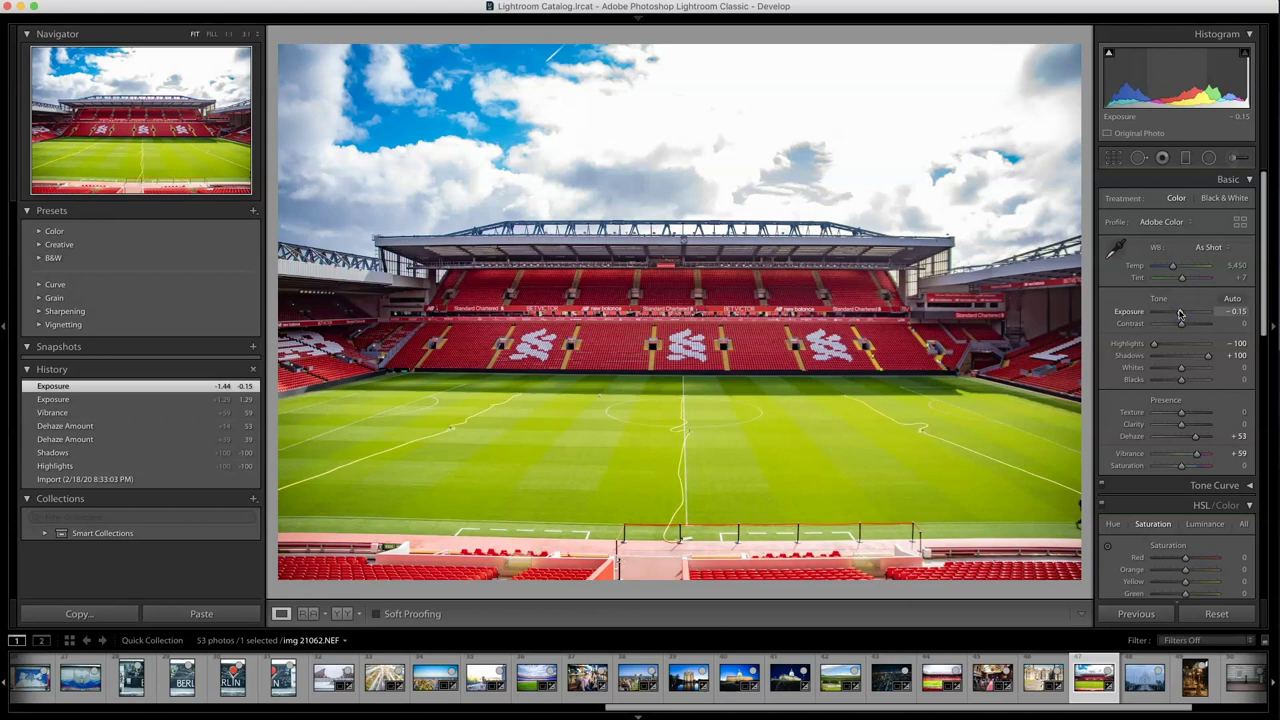
{"action": "key", "text": "XF86MonBrightnessUp"}
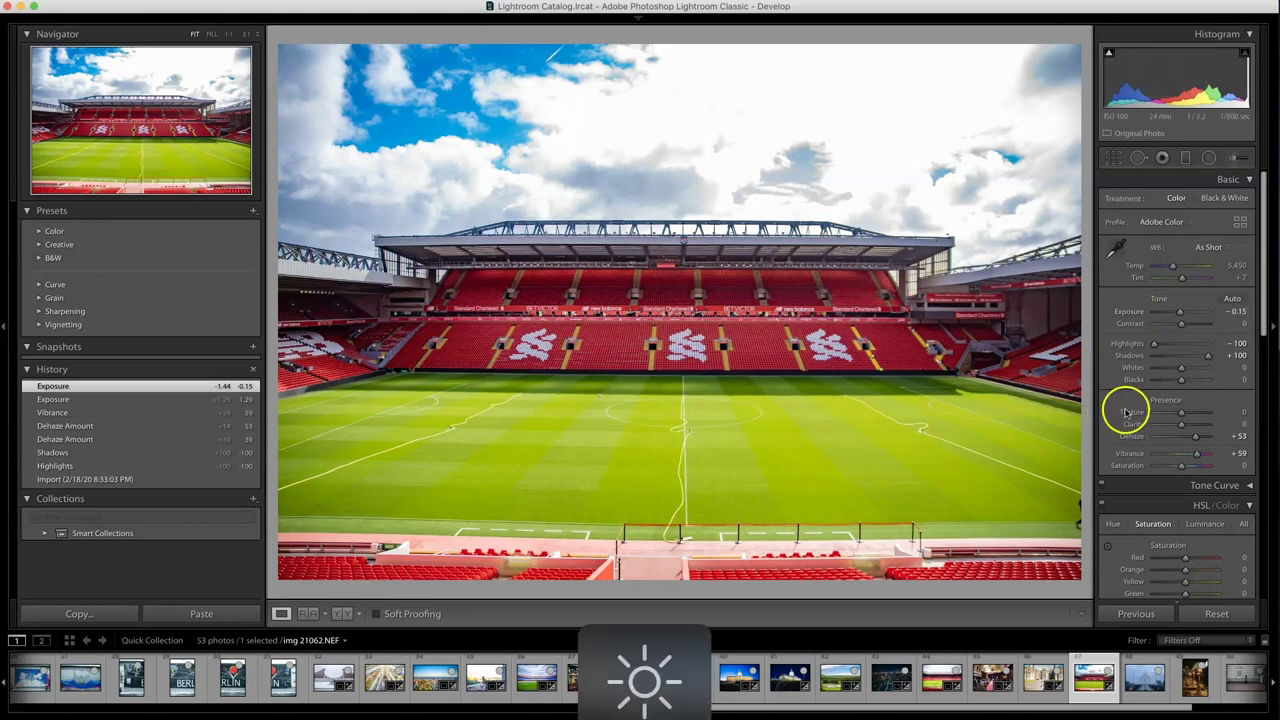
Set the stadium photo's Exposure to −0.35 and straighten it with a crop angle of −0.15.
{"action": "left_click", "coordinate": [1180, 316]}
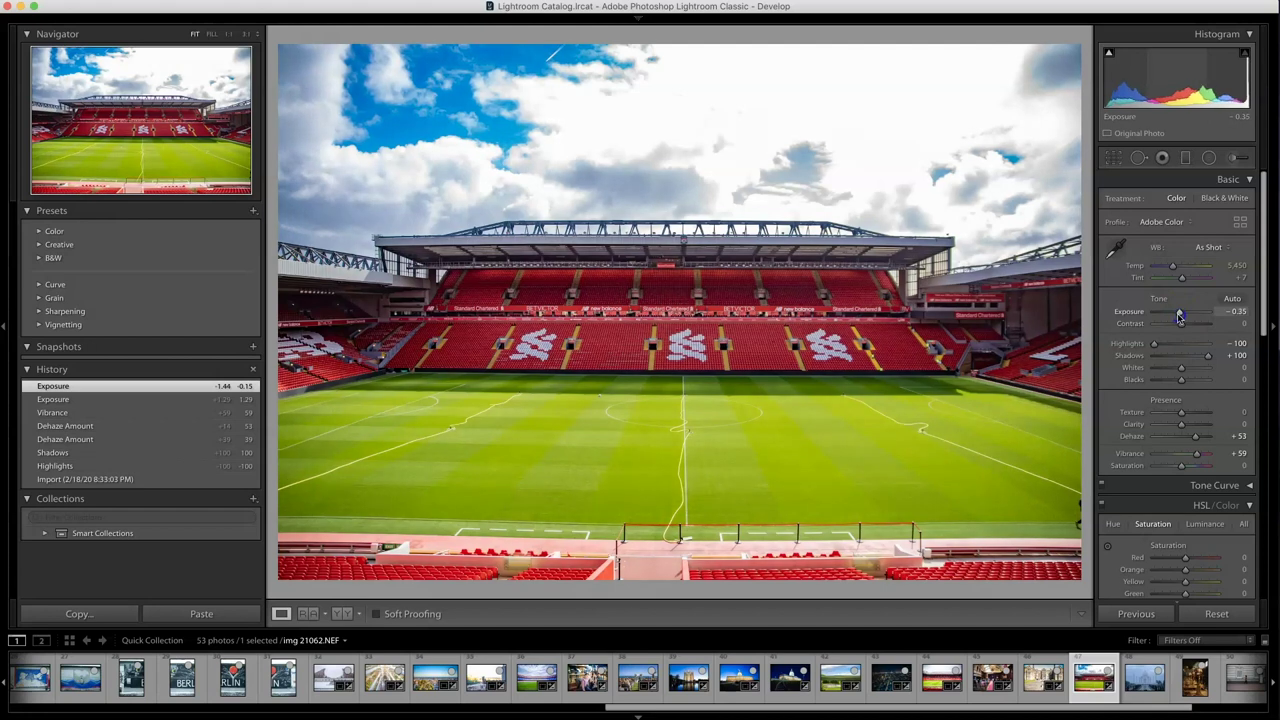
{"action": "left_click", "coordinate": [1113, 157]}
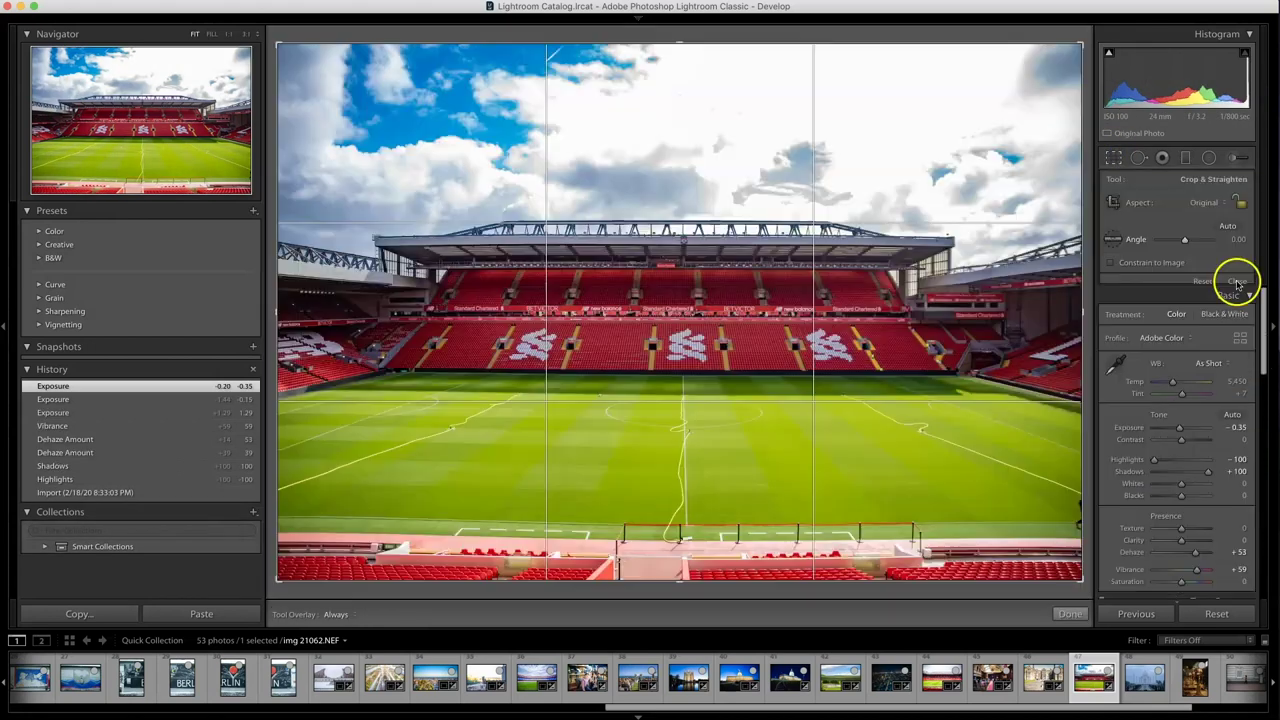
{"action": "left_click", "coordinate": [1231, 240]}
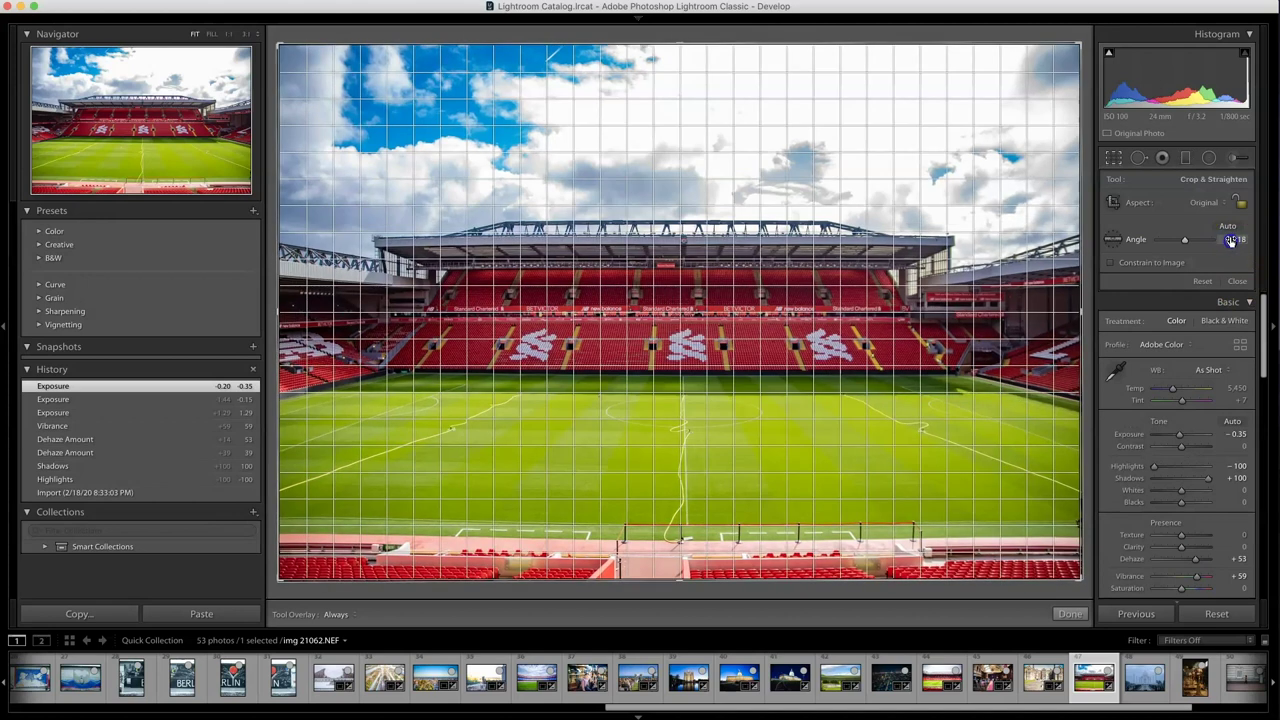
{"action": "left_click_drag", "start_coordinate": [1231, 241], "coordinate": [1231, 237]}
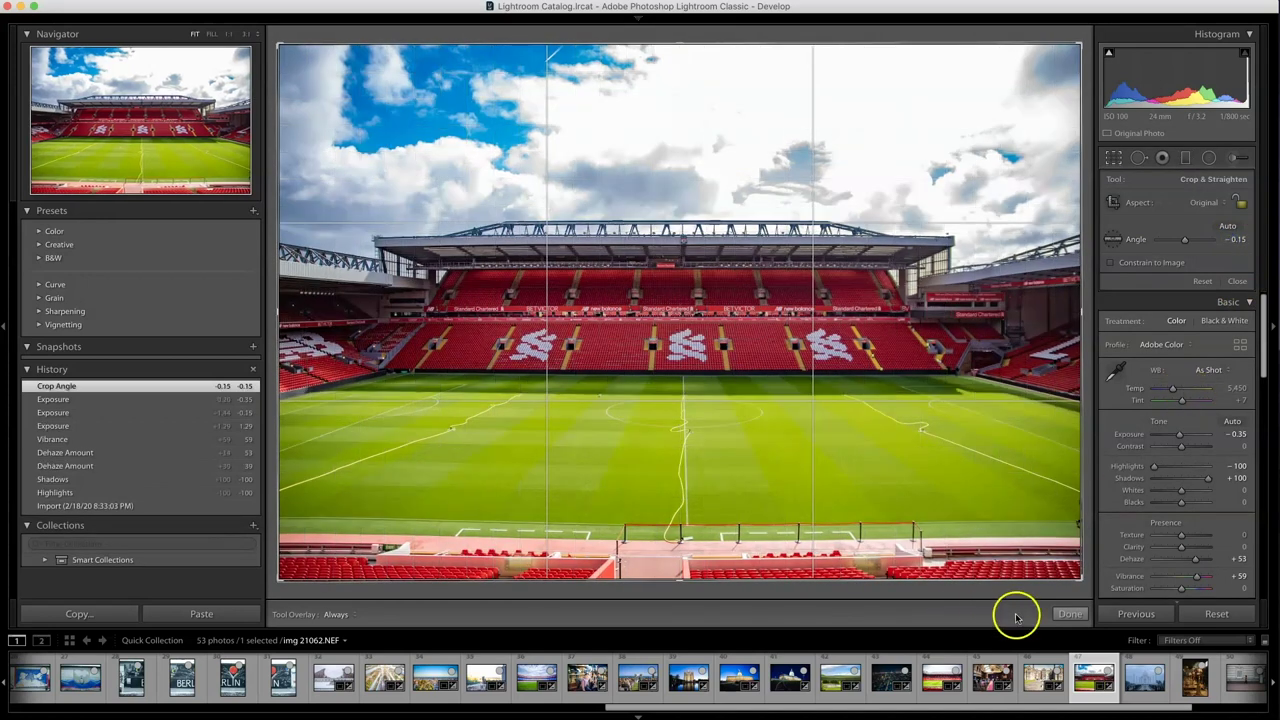
{"action": "left_click", "coordinate": [1068, 613]}
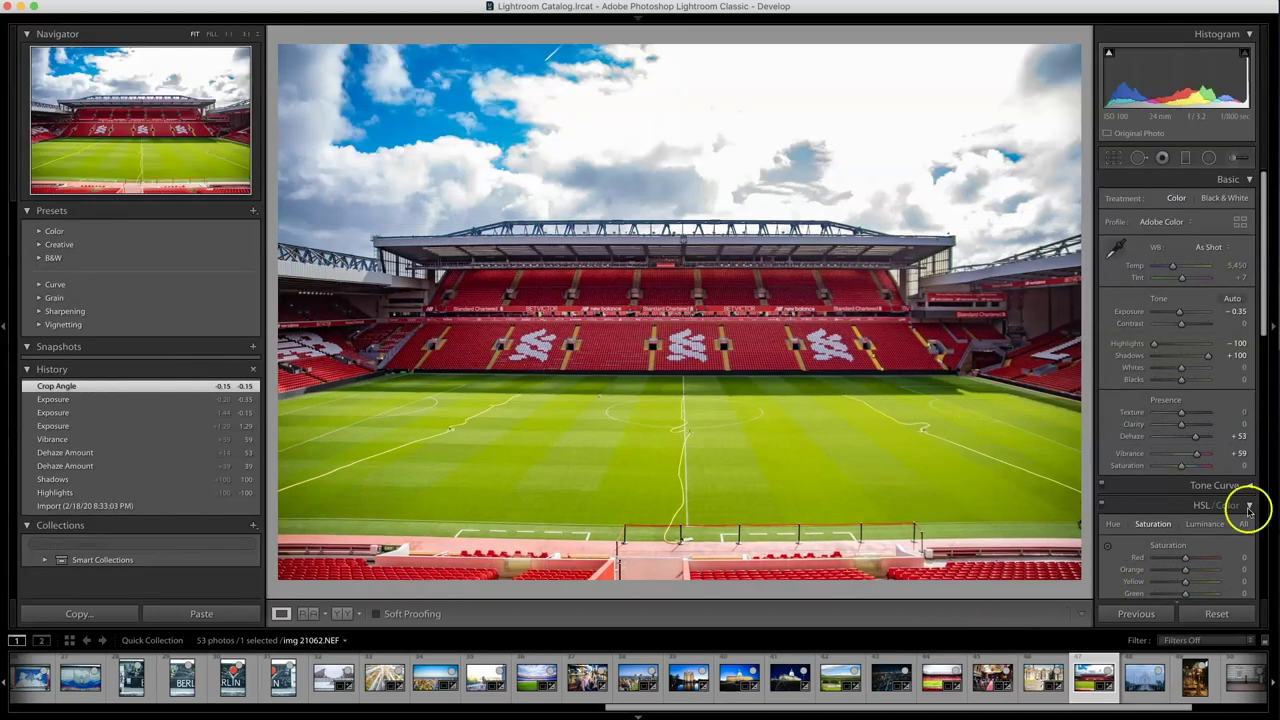
{"action": "scroll", "coordinate": [1103, 477], "scroll_direction": "down", "scroll_amount": 5}
{"action": "left_click", "coordinate": [701, 541]}
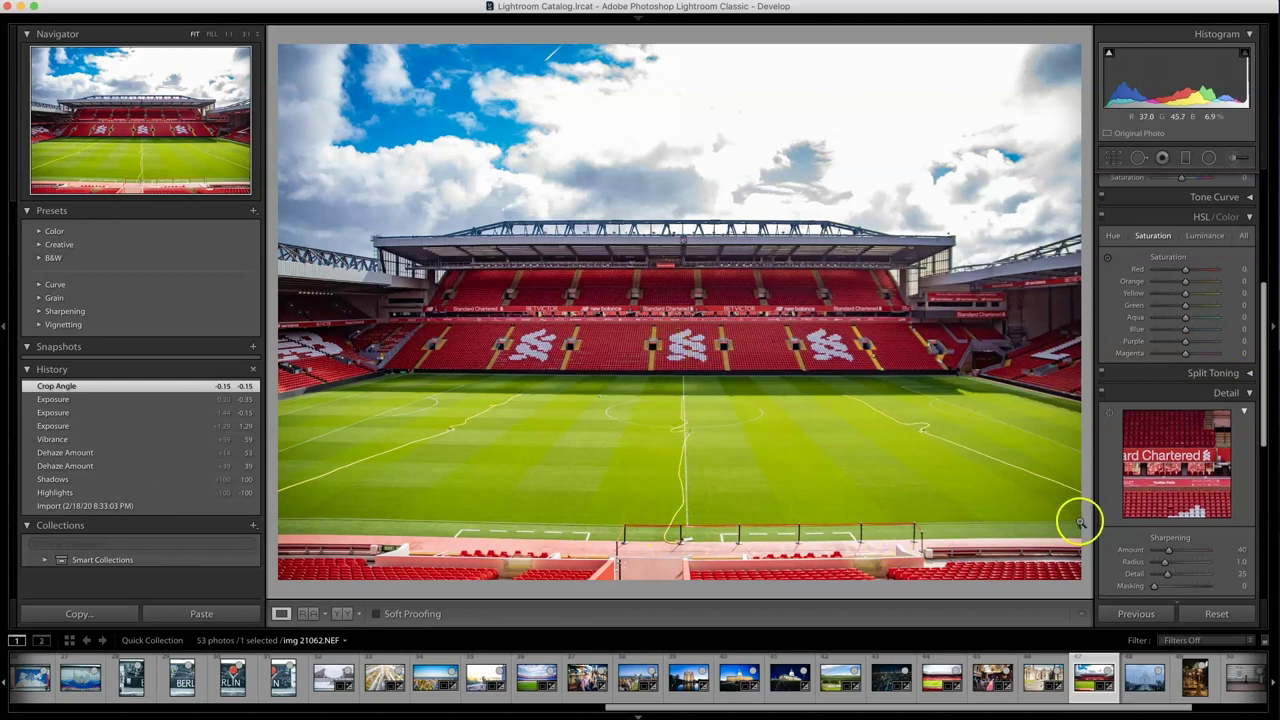
{"action": "scroll", "coordinate": [1113, 490], "scroll_direction": "down", "scroll_amount": 3}
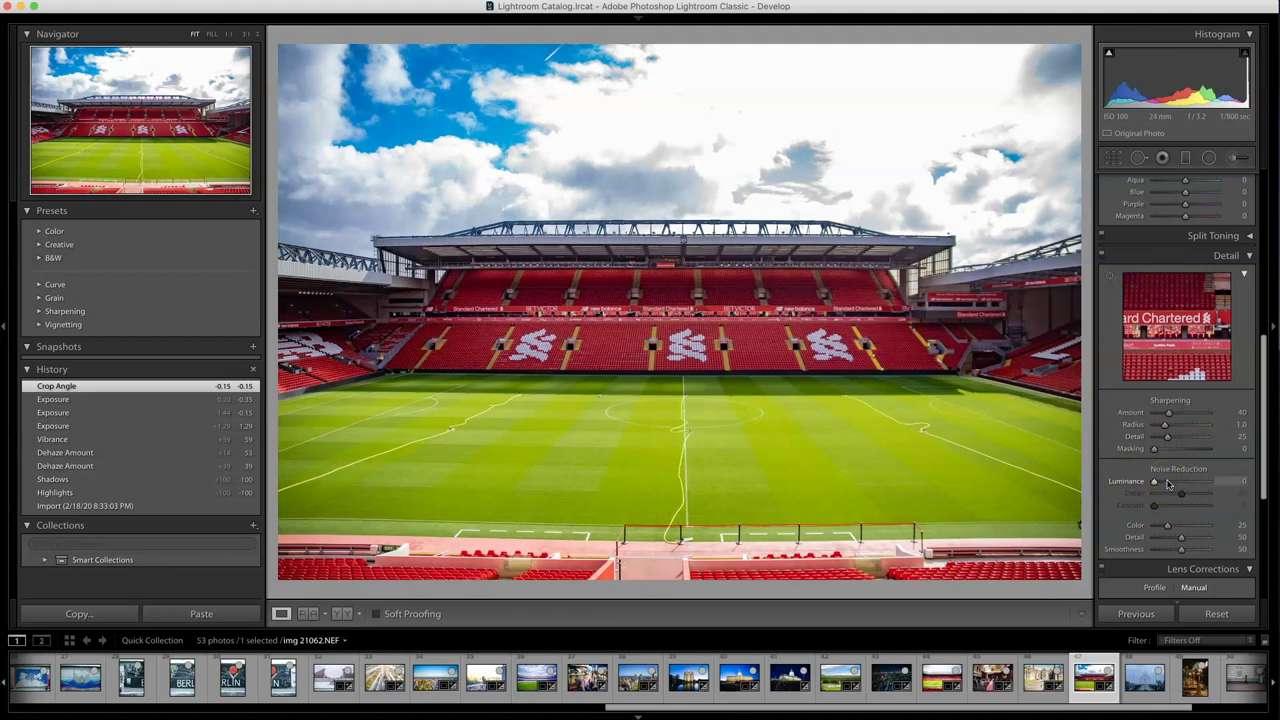
{"action": "left_click_drag", "start_coordinate": [1157, 483], "coordinate": [1163, 484]}
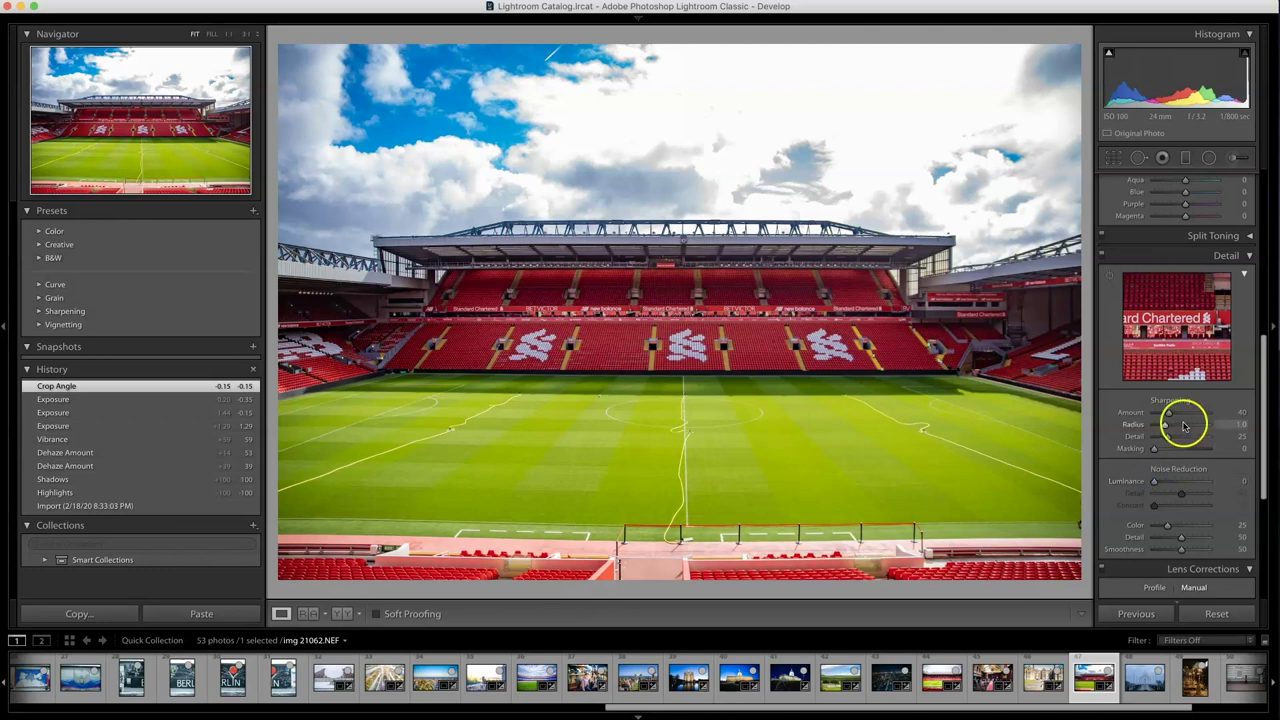
{"action": "scroll", "coordinate": [1120, 486], "scroll_direction": "up", "scroll_amount": 5}
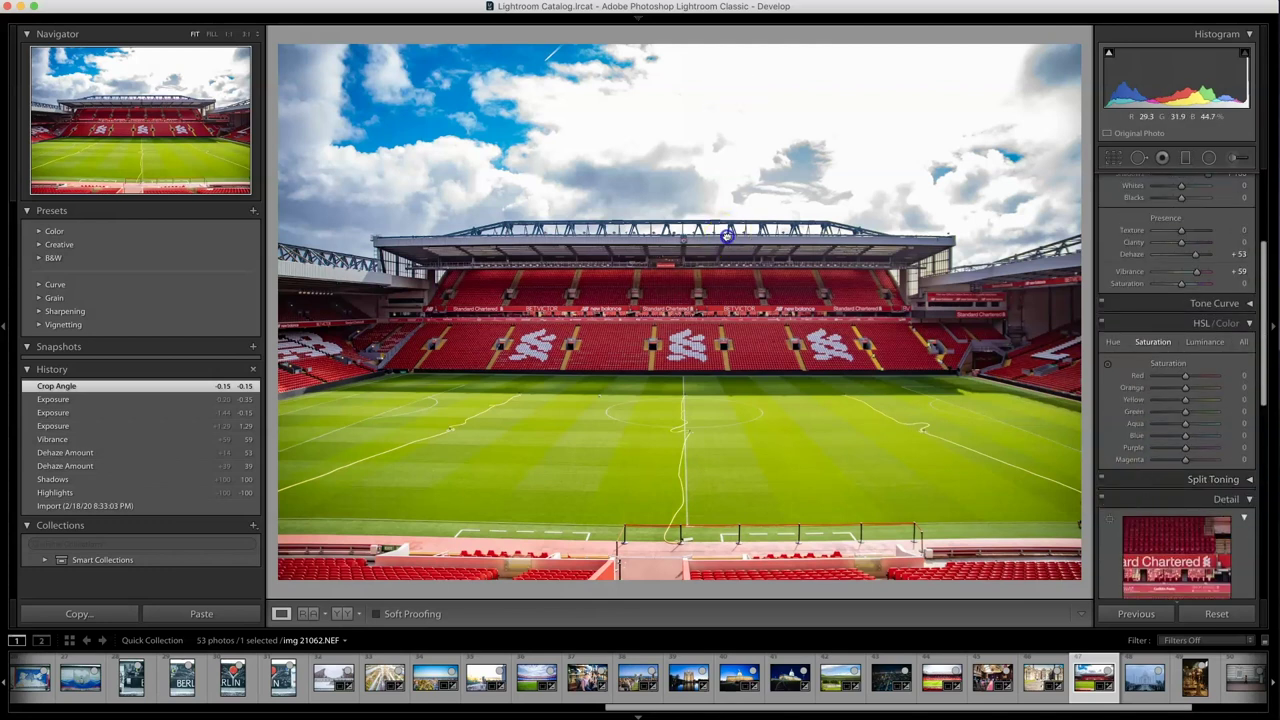
Check the stadium's roof truss up close for colour fringing and enable Remove Chromatic Aberration.
{"action": "left_click", "coordinate": [727, 236]}
{"action": "left_click_drag", "start_coordinate": [943, 149], "coordinate": [560, 227]}
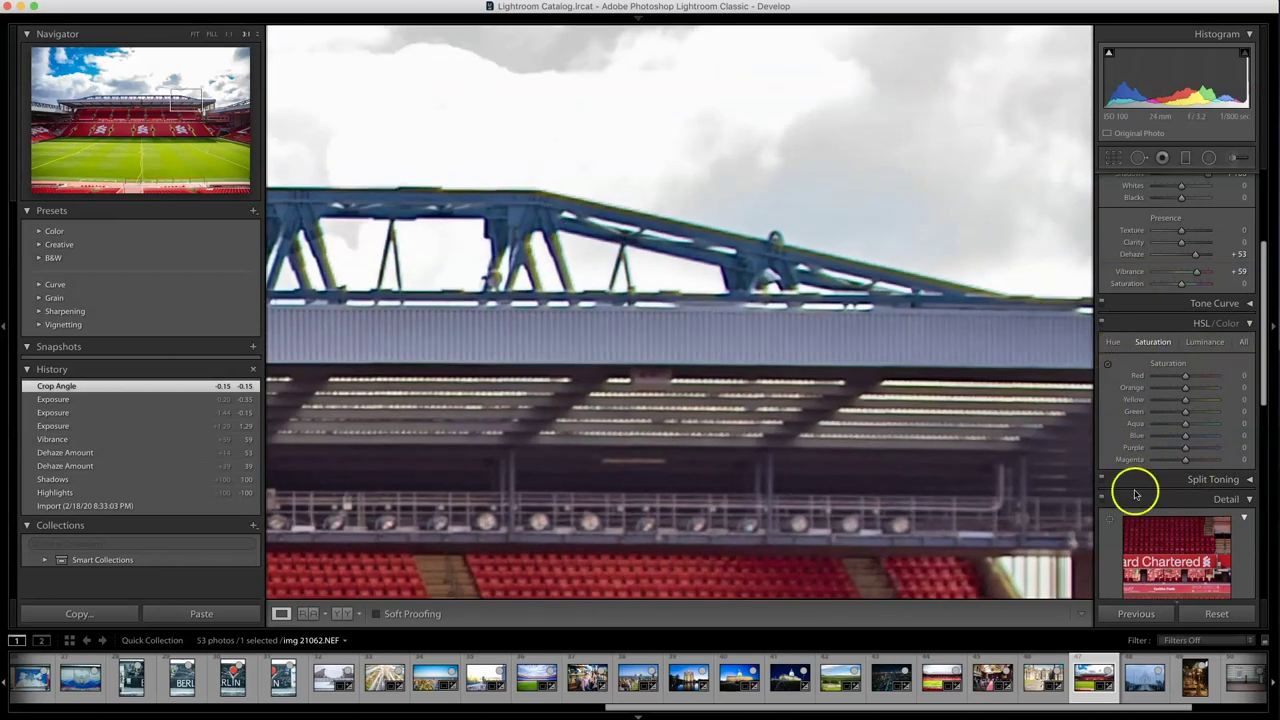
{"action": "scroll", "coordinate": [1135, 494], "scroll_direction": "down", "scroll_amount": 5}
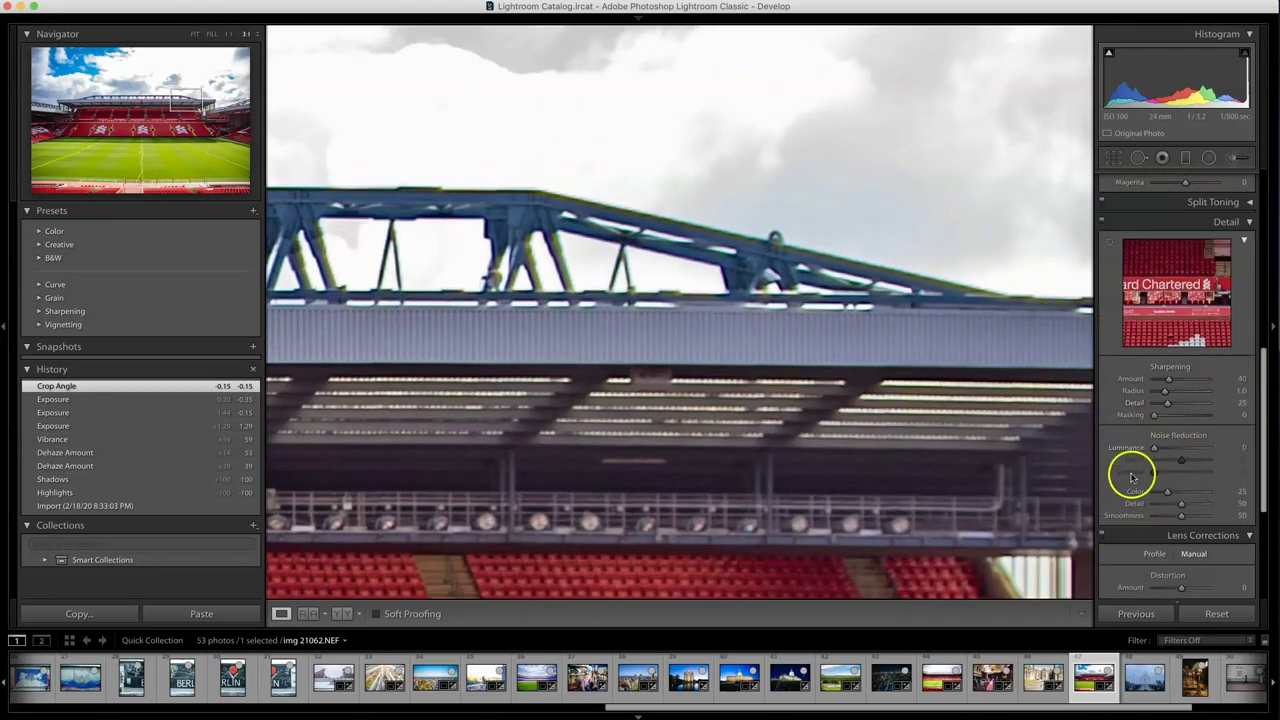
{"action": "scroll", "coordinate": [1132, 477], "scroll_direction": "down", "scroll_amount": 4}
{"action": "left_click", "coordinate": [1156, 355]}
{"action": "left_click", "coordinate": [1152, 382]}
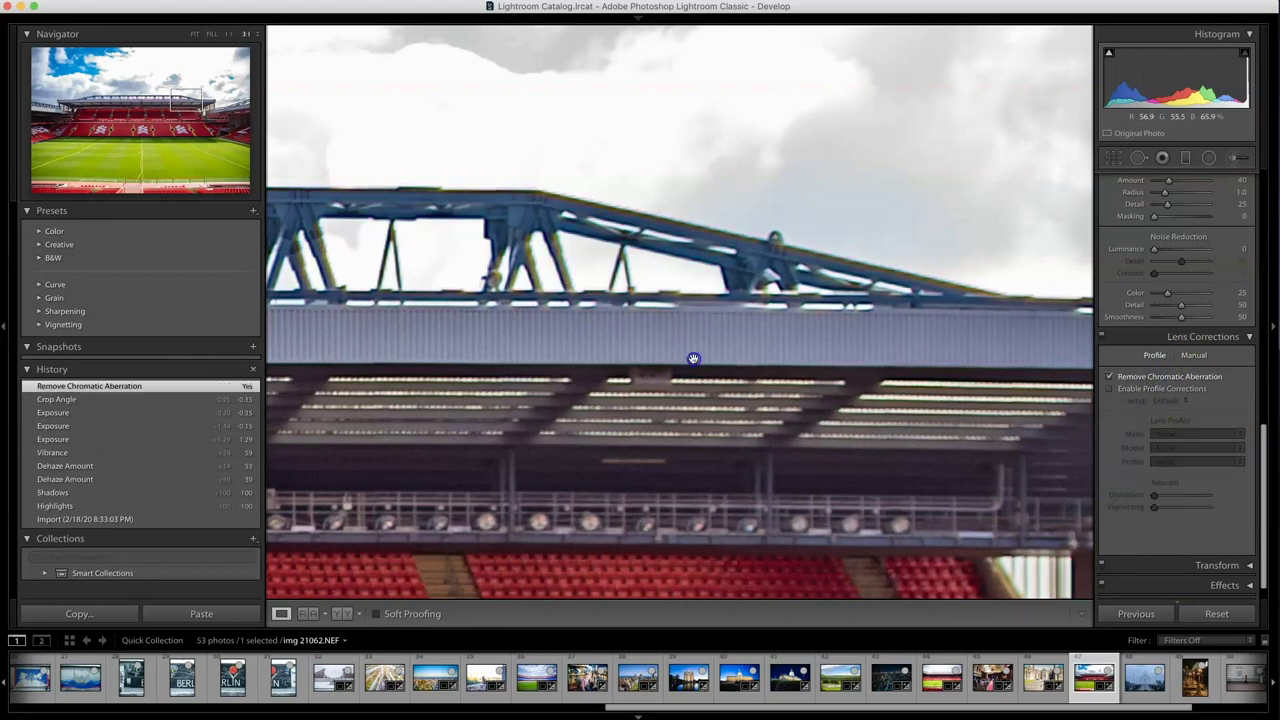
{"action": "left_click", "coordinate": [693, 358]}
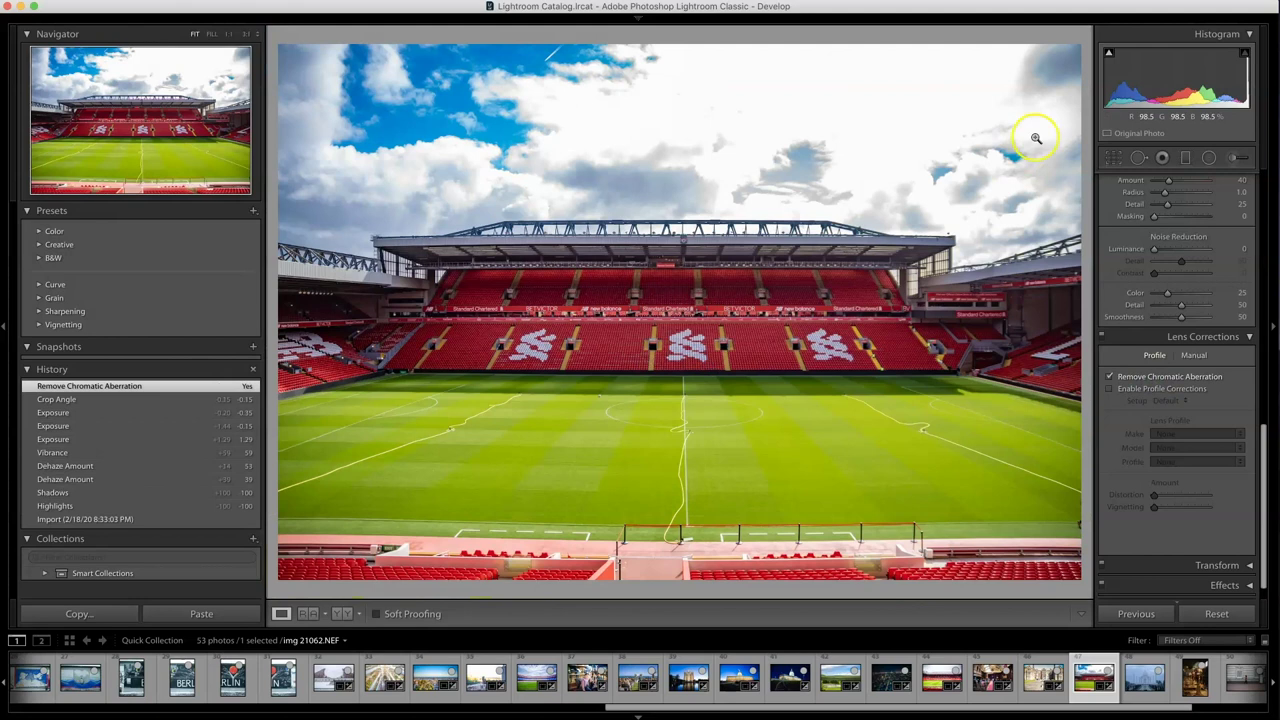
Fine-tune the stadium photo's crop frame with slight adjustments to its edges and position, and apply the crop.
{"action": "left_click", "coordinate": [1113, 157]}
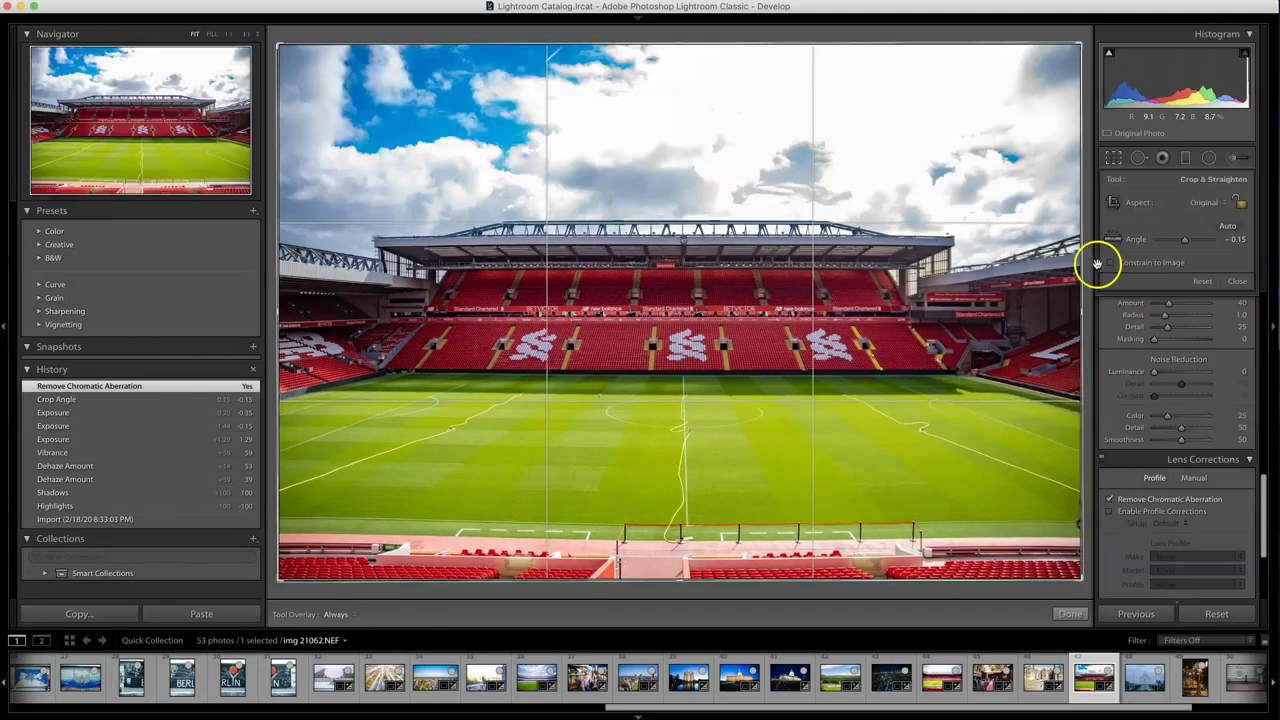
{"action": "left_click", "coordinate": [1233, 239]}
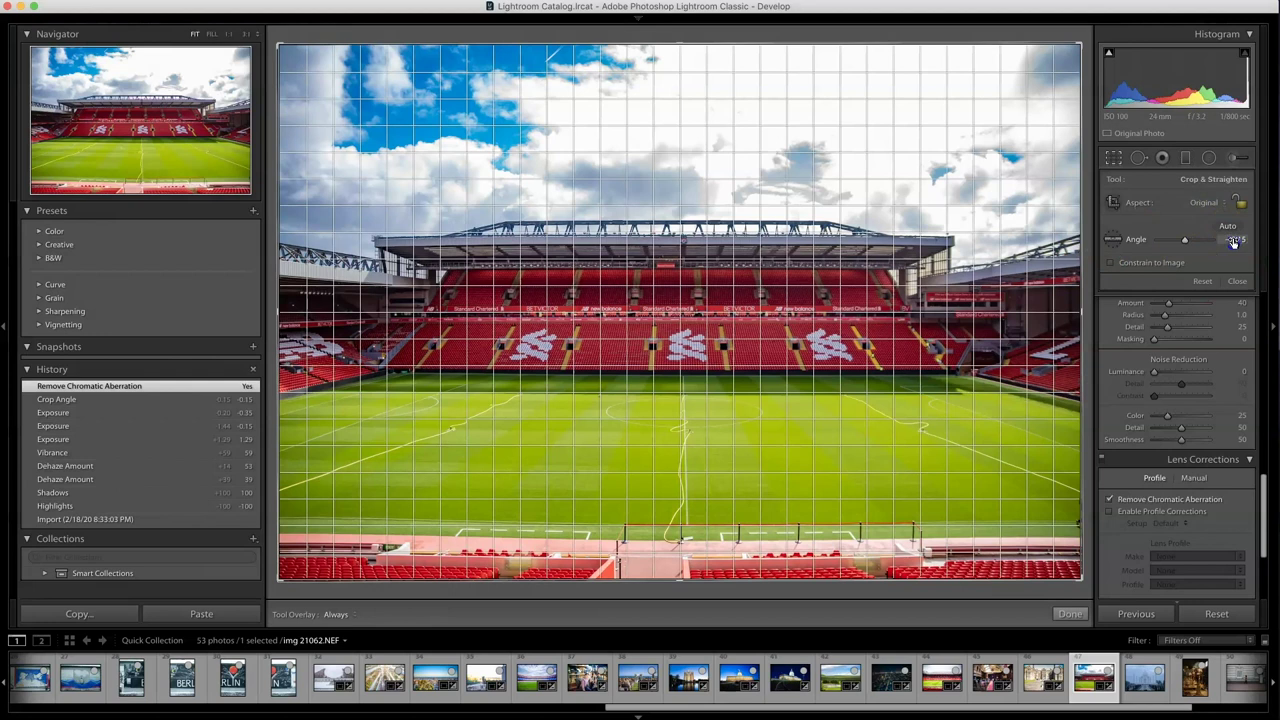
{"action": "key", "text": "Return"}
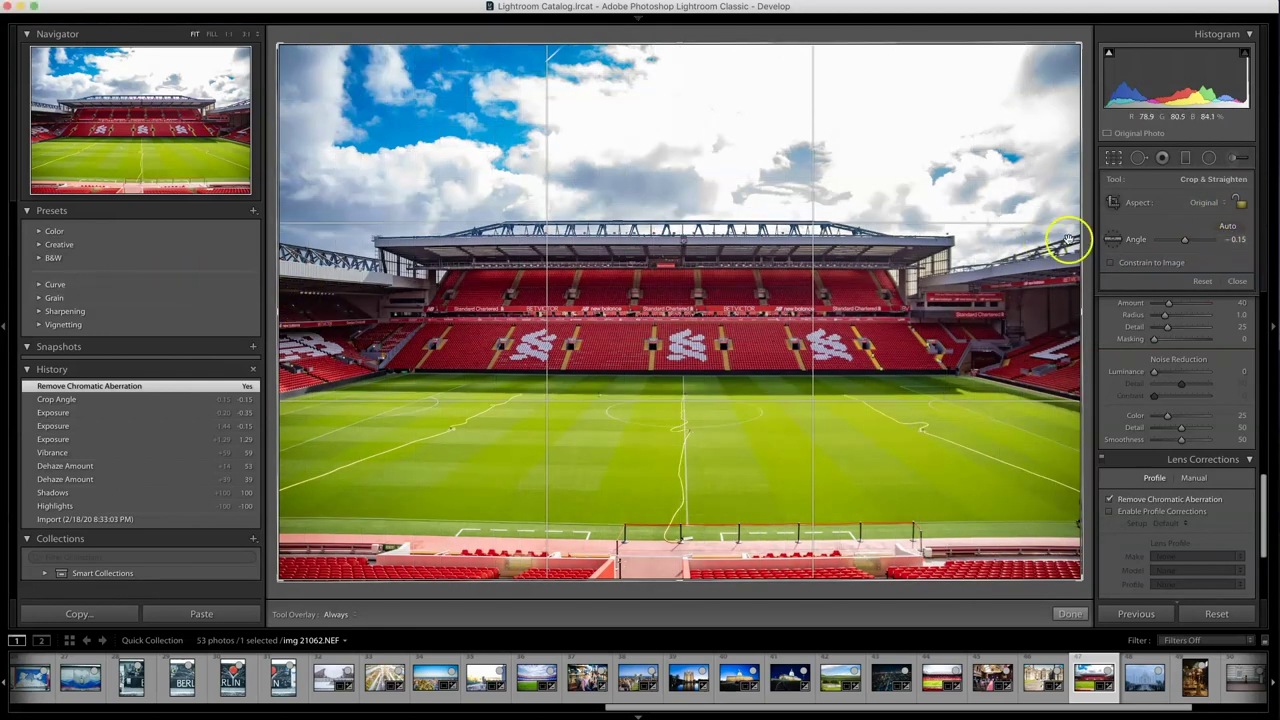
{"action": "left_click", "coordinate": [1111, 205]}
{"action": "left_click", "coordinate": [937, 295]}
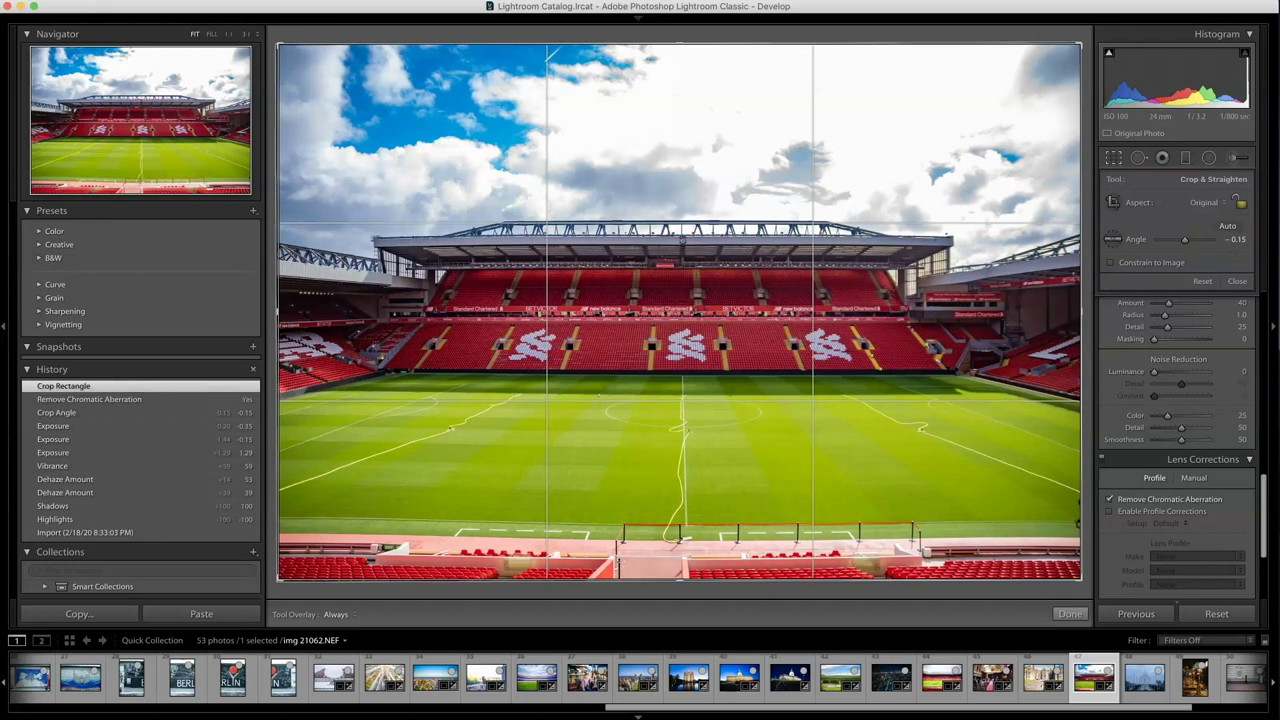
{"action": "left_click", "coordinate": [1234, 237]}
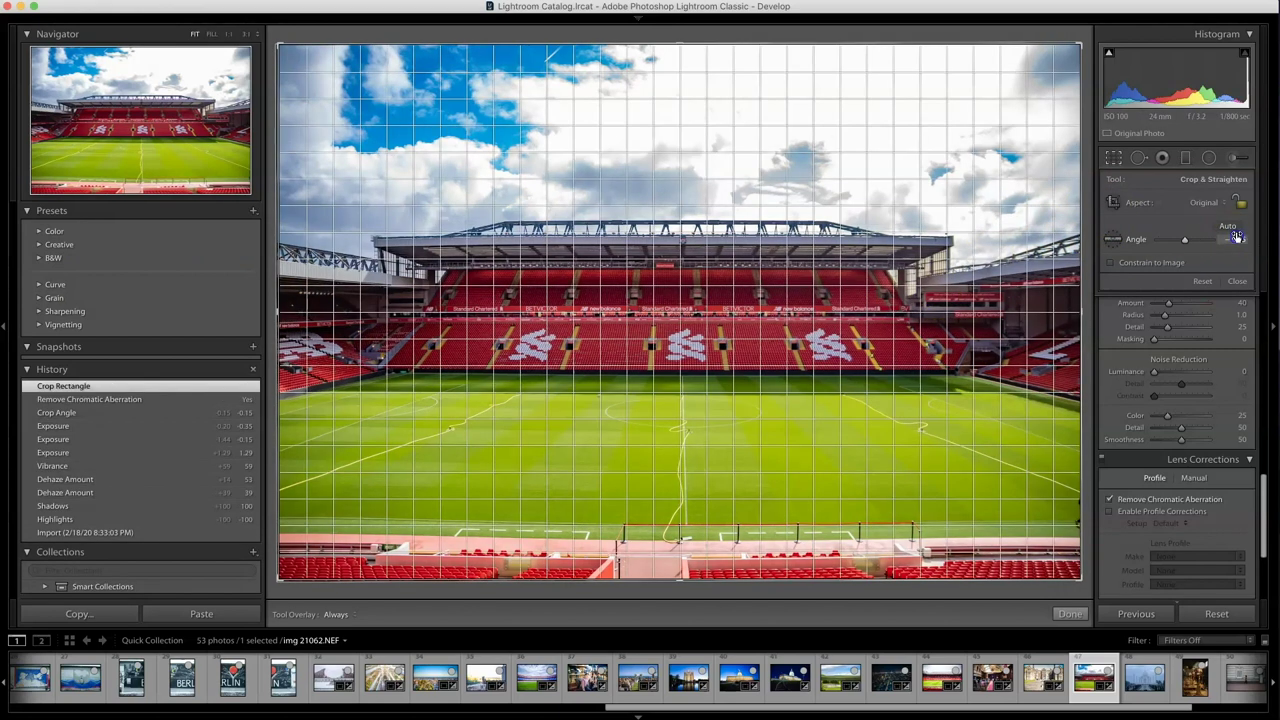
{"action": "left_click_drag", "start_coordinate": [986, 294], "coordinate": [1080, 310]}
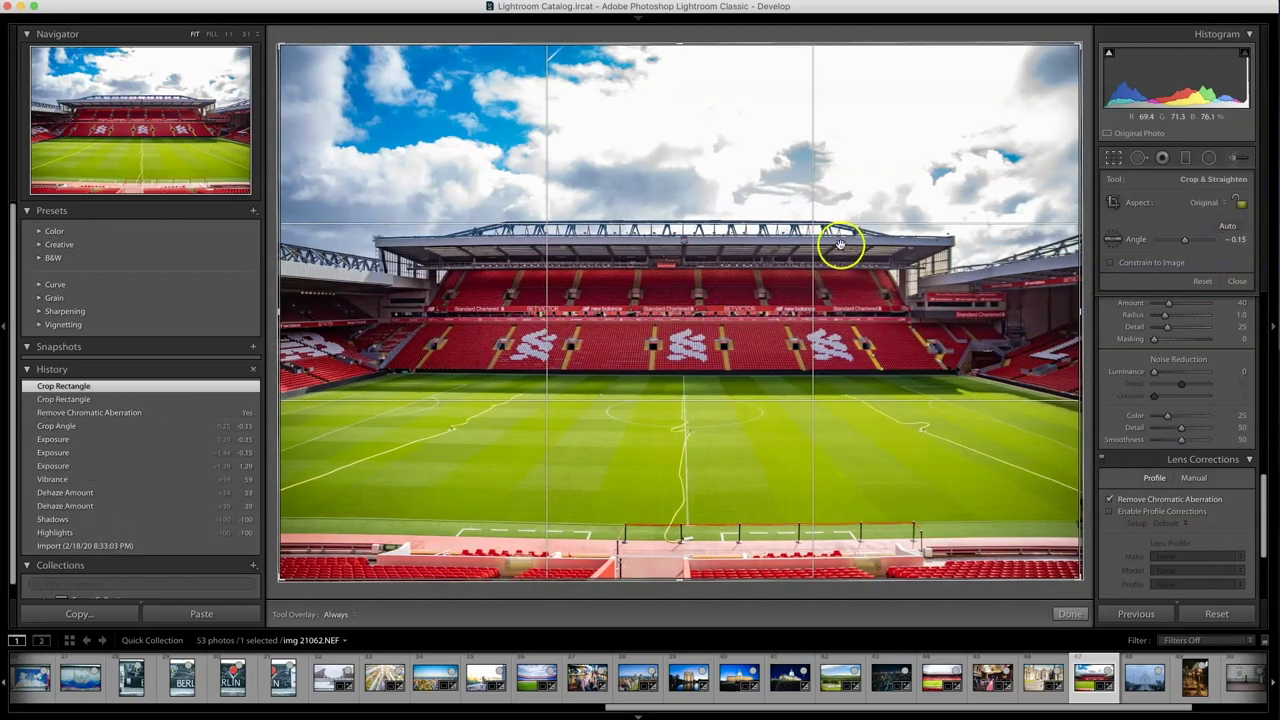
{"action": "left_click", "coordinate": [1236, 237]}
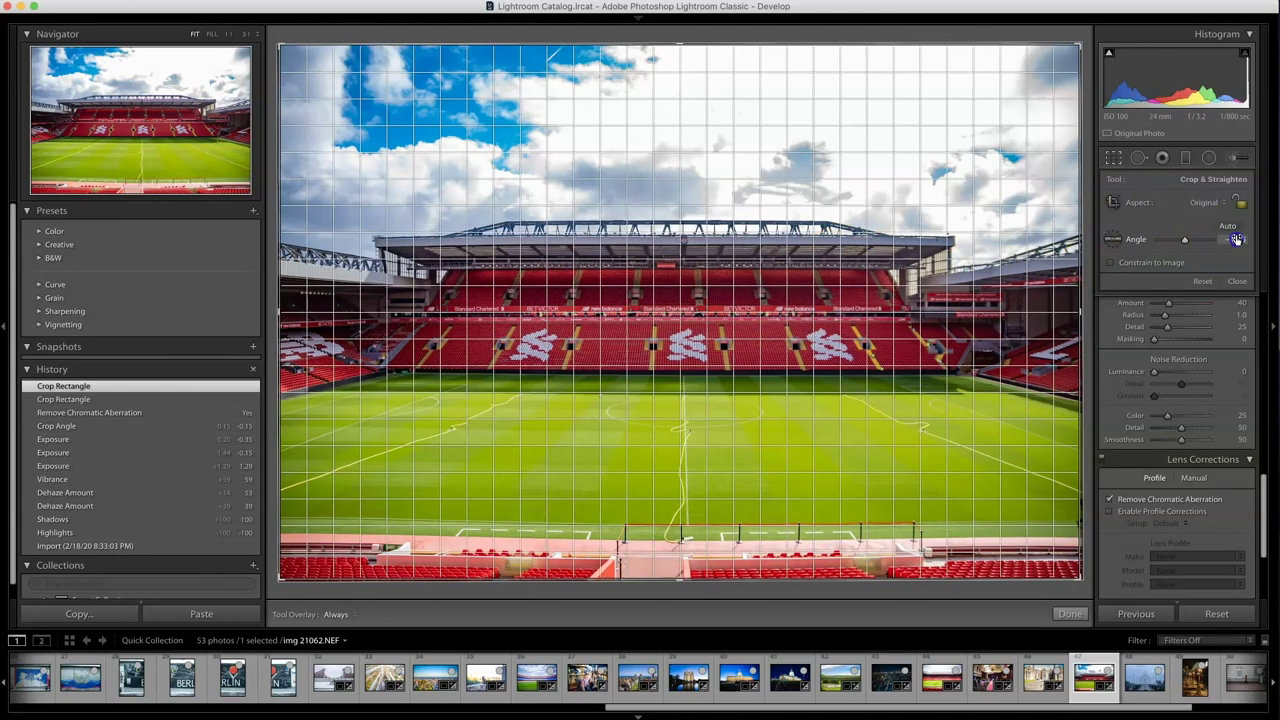
{"action": "key", "text": "Return"}
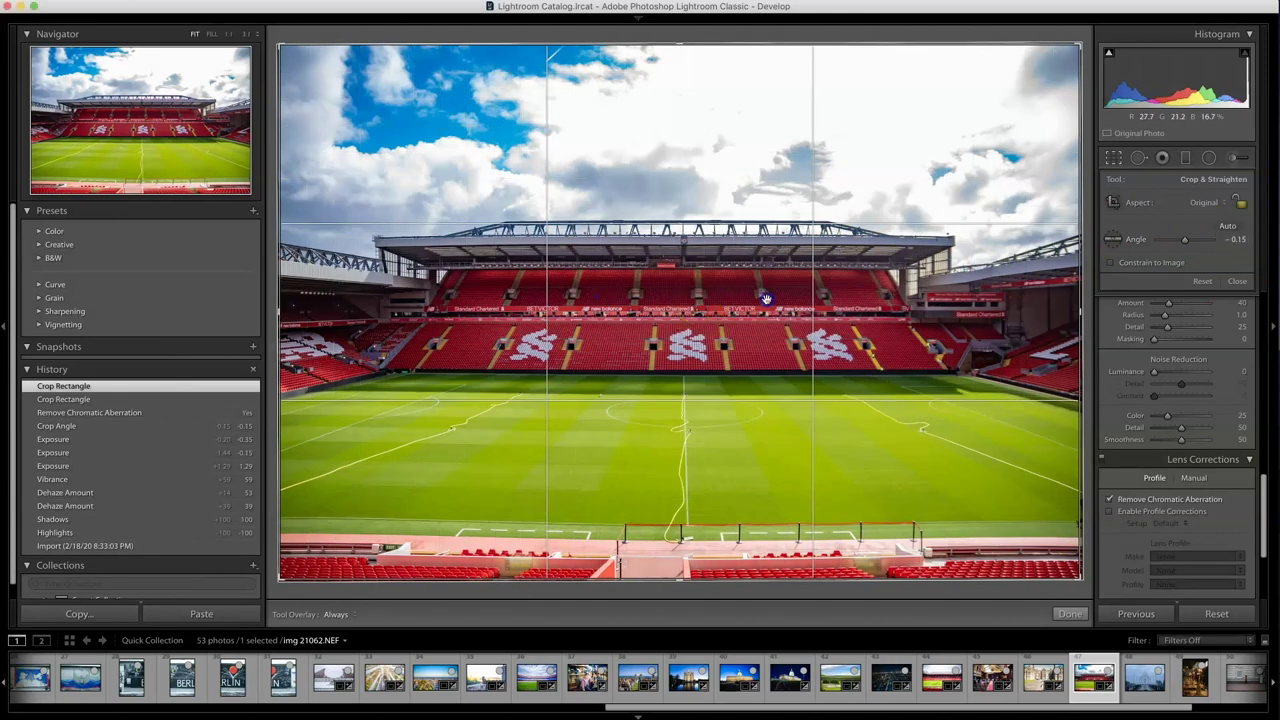
{"action": "left_click", "coordinate": [523, 286]}
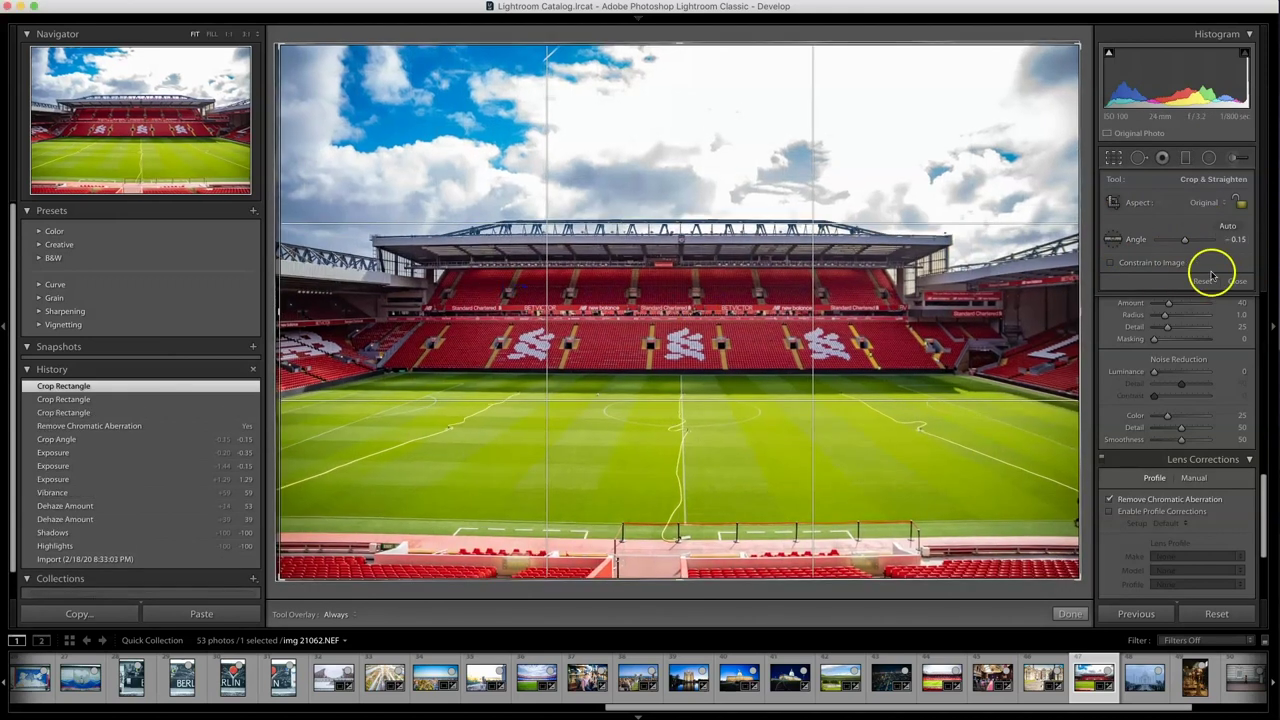
{"action": "left_click", "coordinate": [1237, 240]}
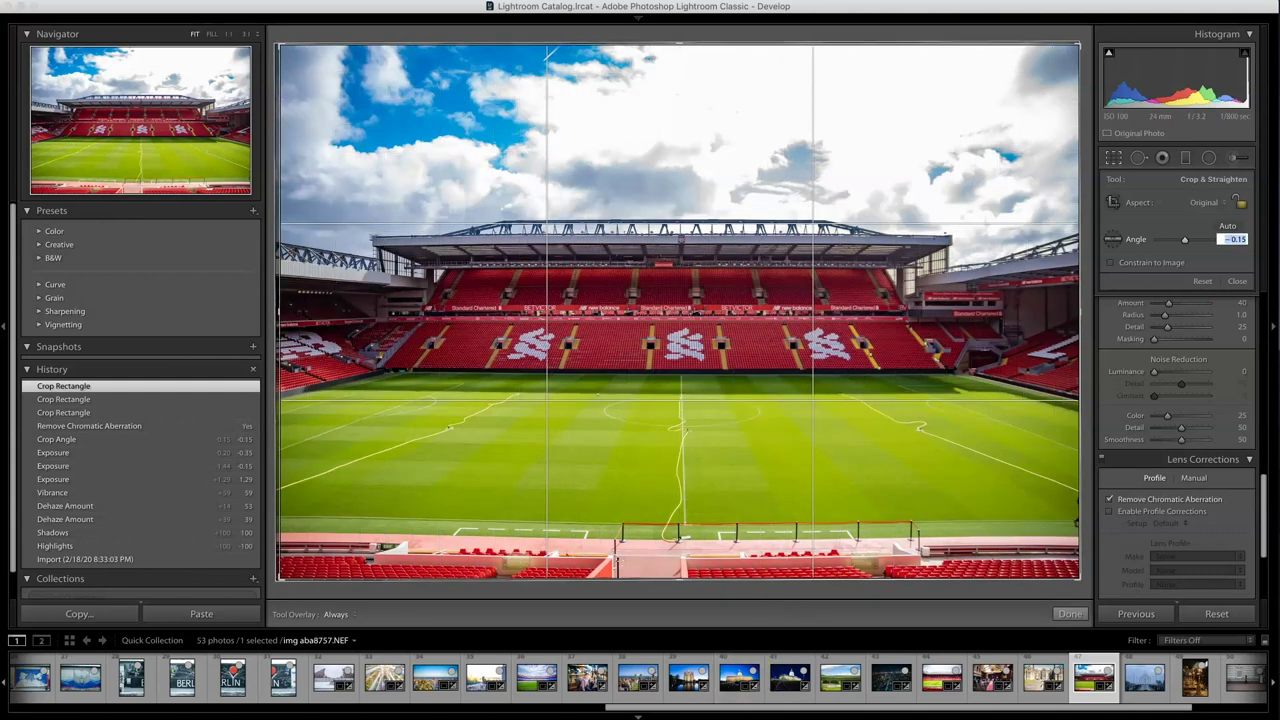
{"action": "left_click", "coordinate": [1070, 613]}
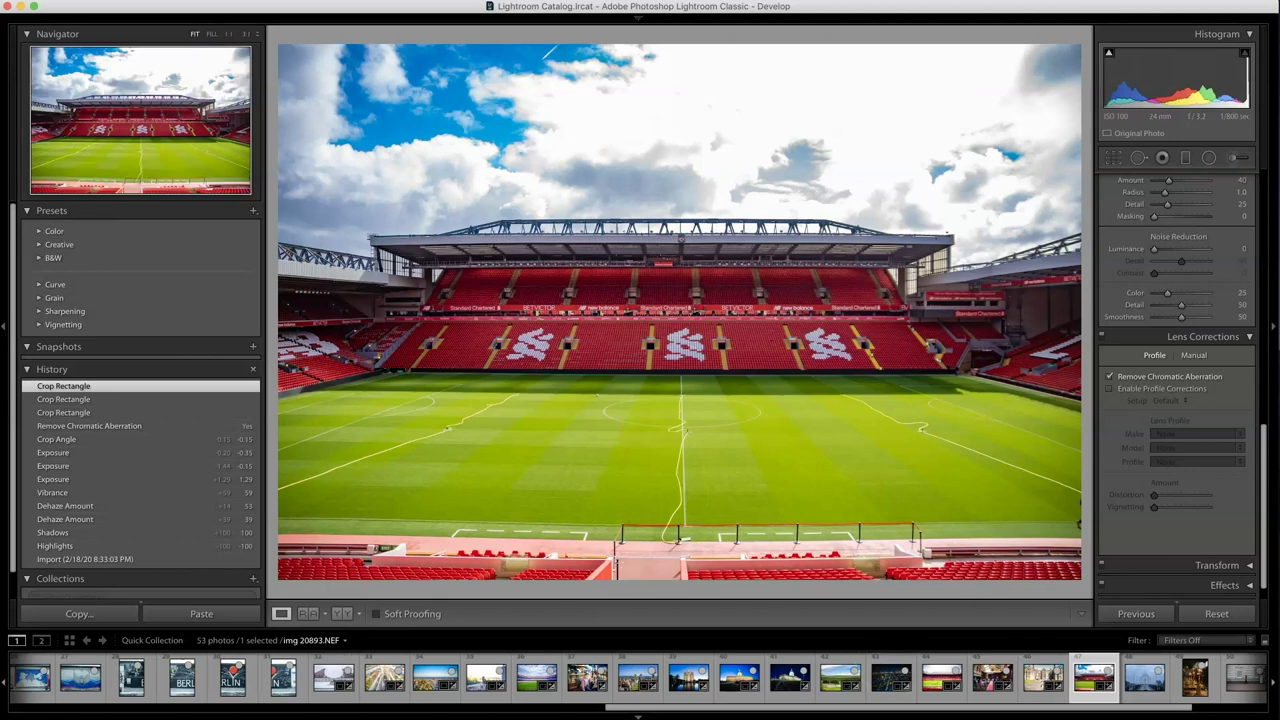
Compare the stadium photo with its version before the last crop change and, by resetting all settings and undoing the reset, with its unedited version.
{"action": "key", "text": "super+z"}
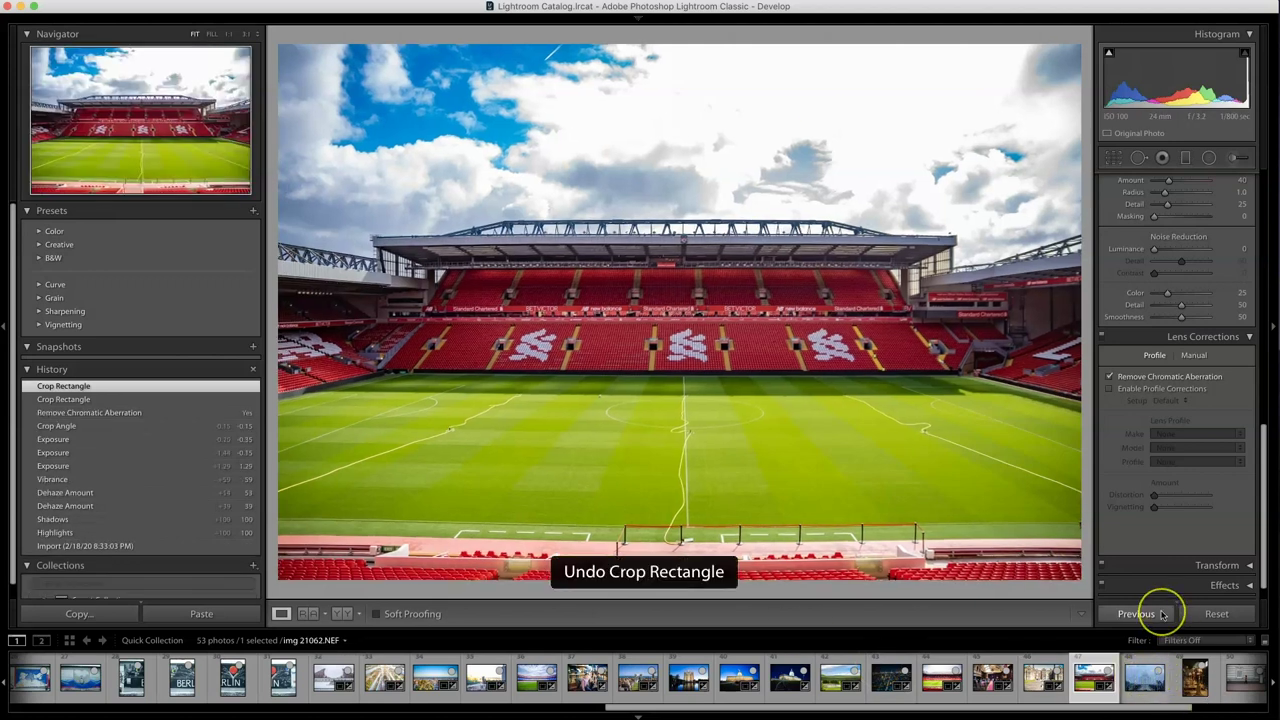
{"action": "key", "text": "super+shift+z"}
{"action": "left_click", "coordinate": [1209, 613]}
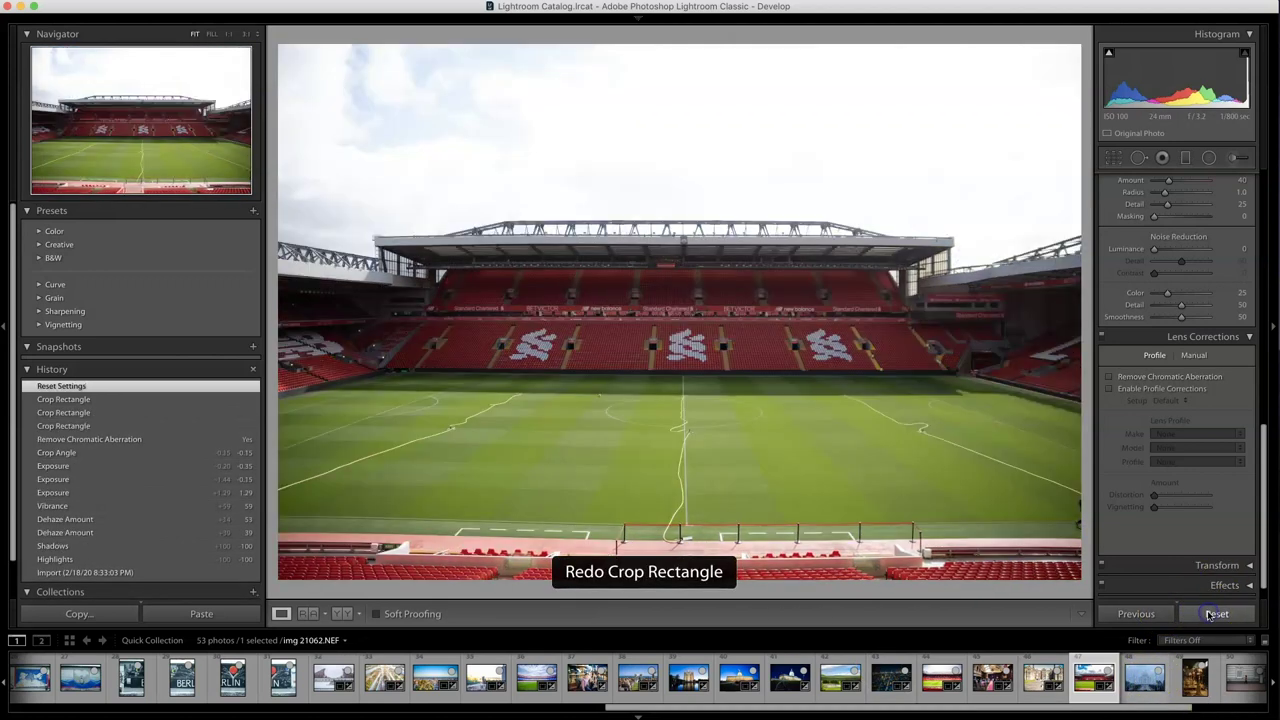
{"action": "key", "text": "super+z"}
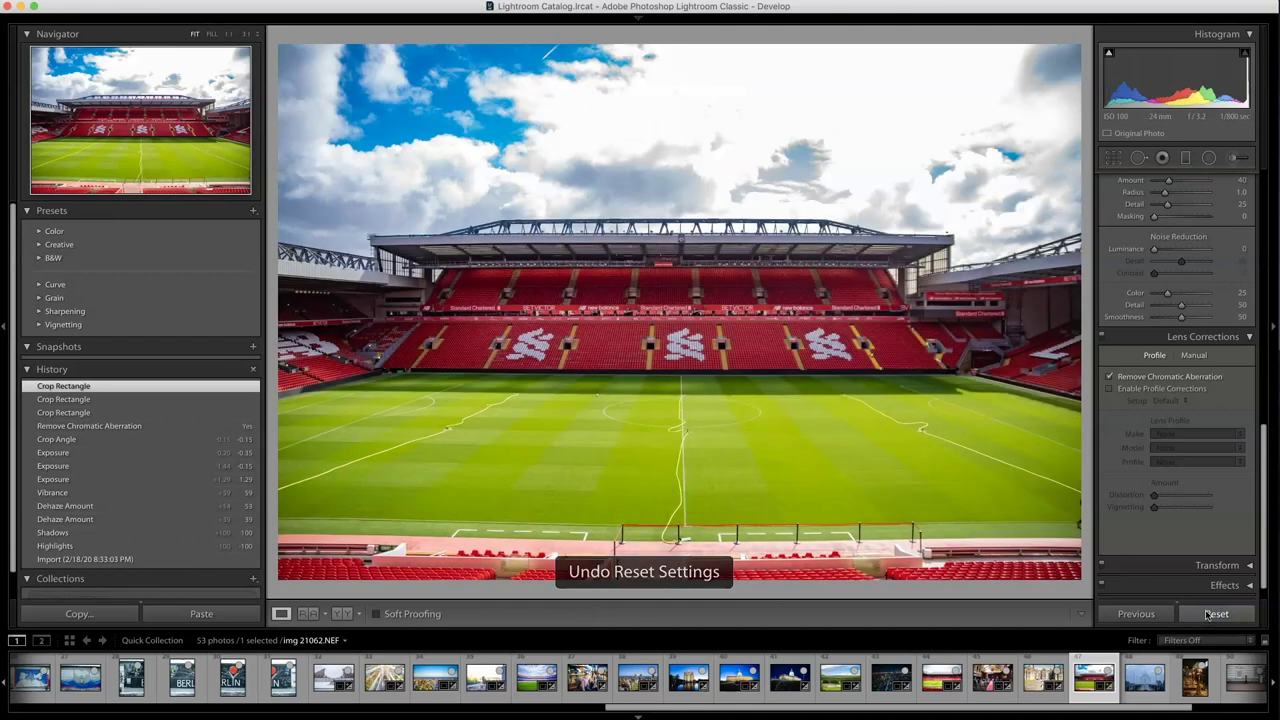
{"action": "key", "text": "super+z"}
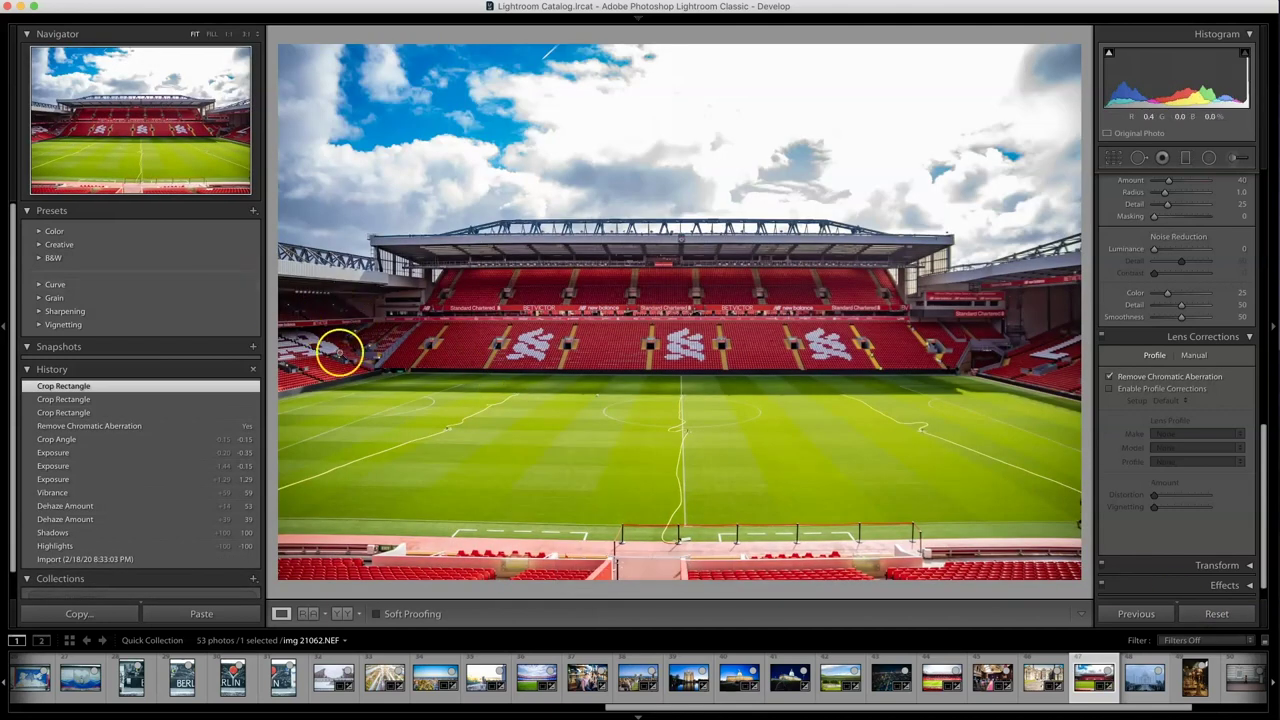
{"action": "left_click", "coordinate": [1216, 613]}
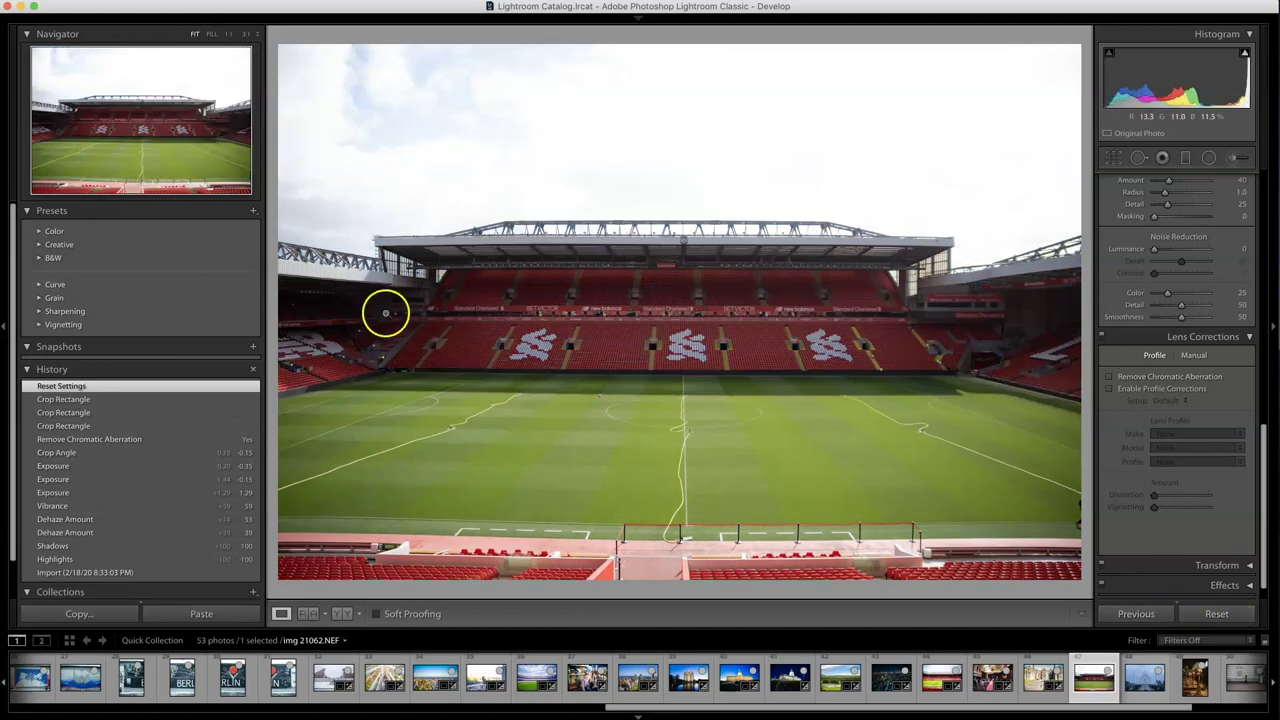
{"action": "key", "text": "super+z"}
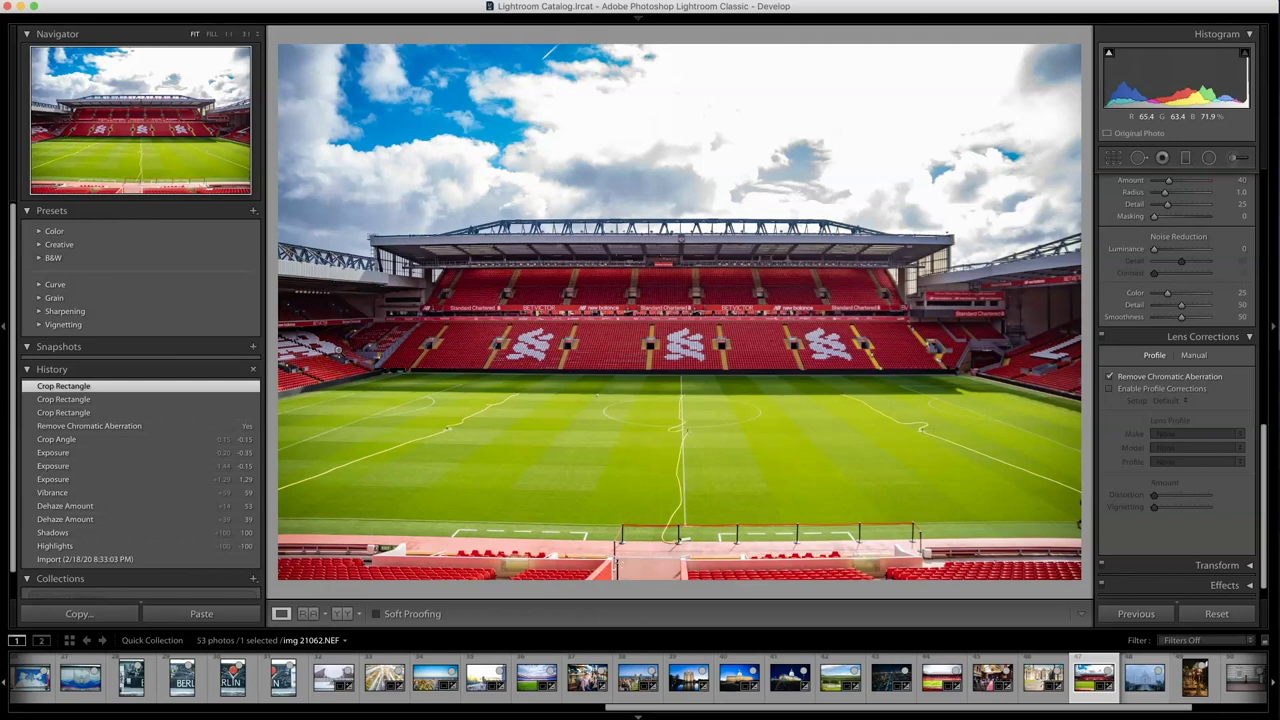
Open the Taj Mahal photo and set Vibrance +50, Highlights −100, Shadows +100 and Contrast +35.
{"action": "scroll", "coordinate": [1094, 286], "scroll_direction": "up", "scroll_amount": 8}
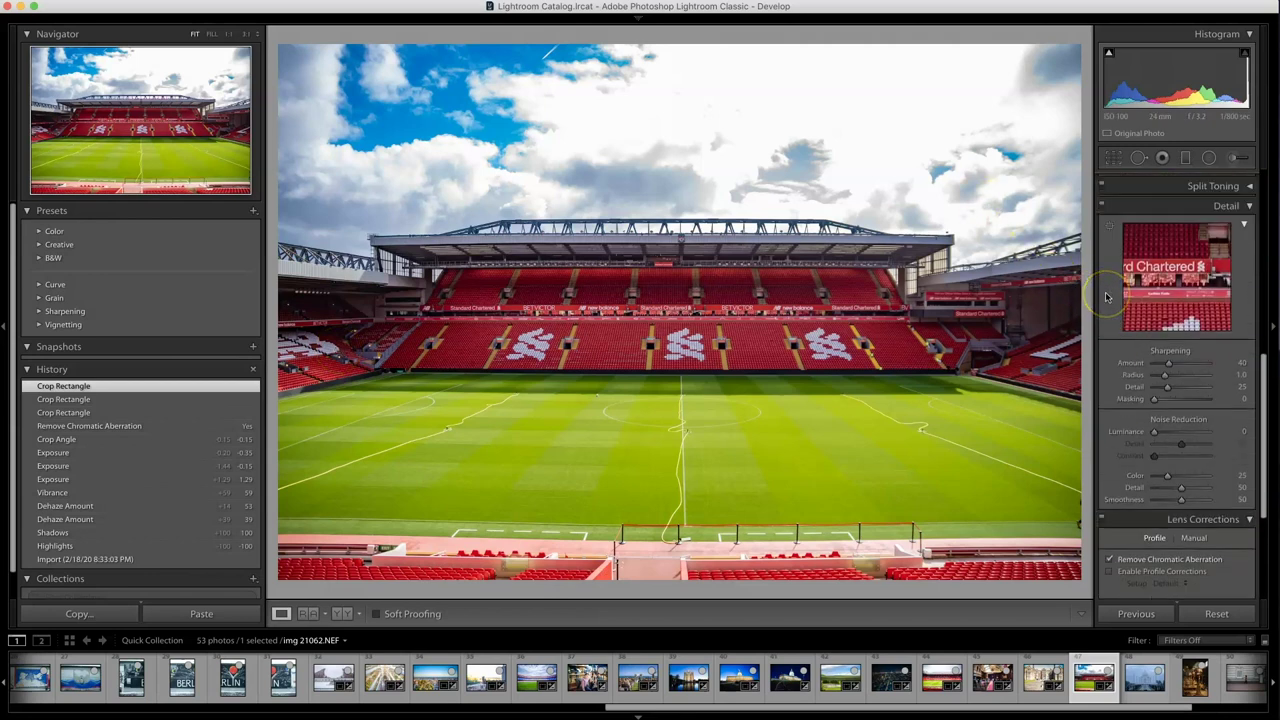
{"action": "scroll", "coordinate": [1106, 296], "scroll_direction": "up", "scroll_amount": 5}
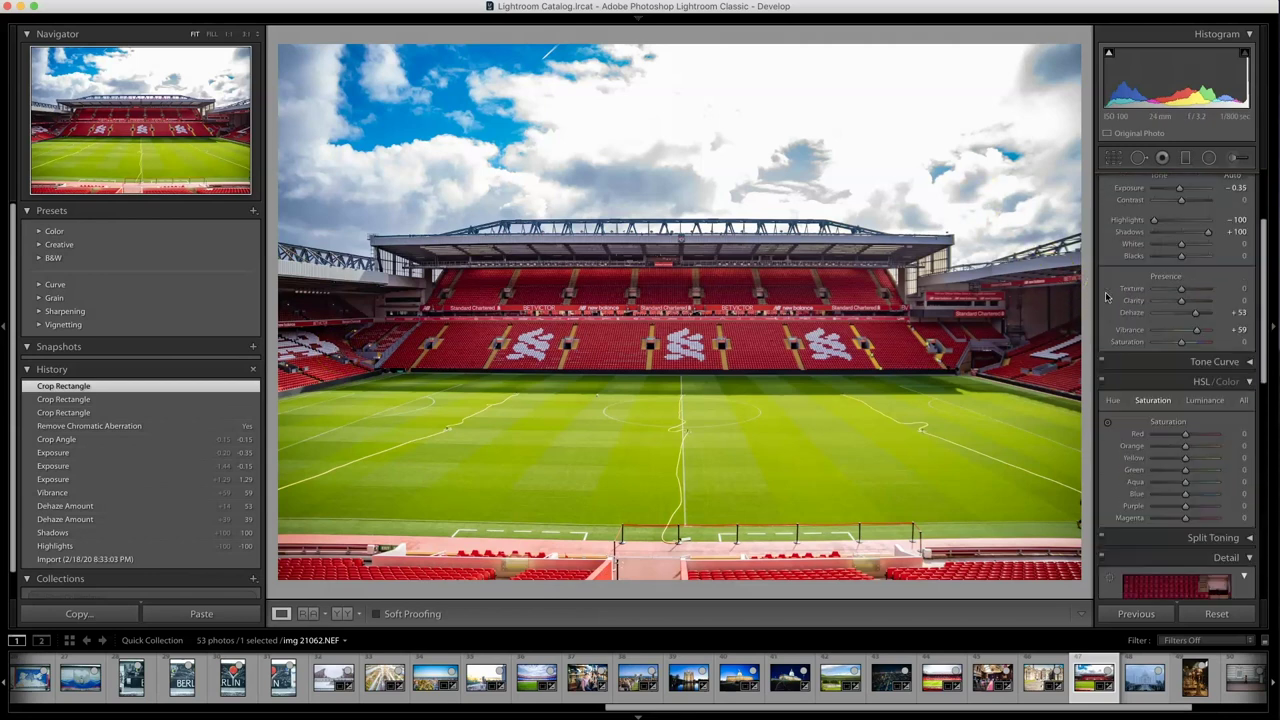
{"action": "left_click", "coordinate": [1152, 690]}
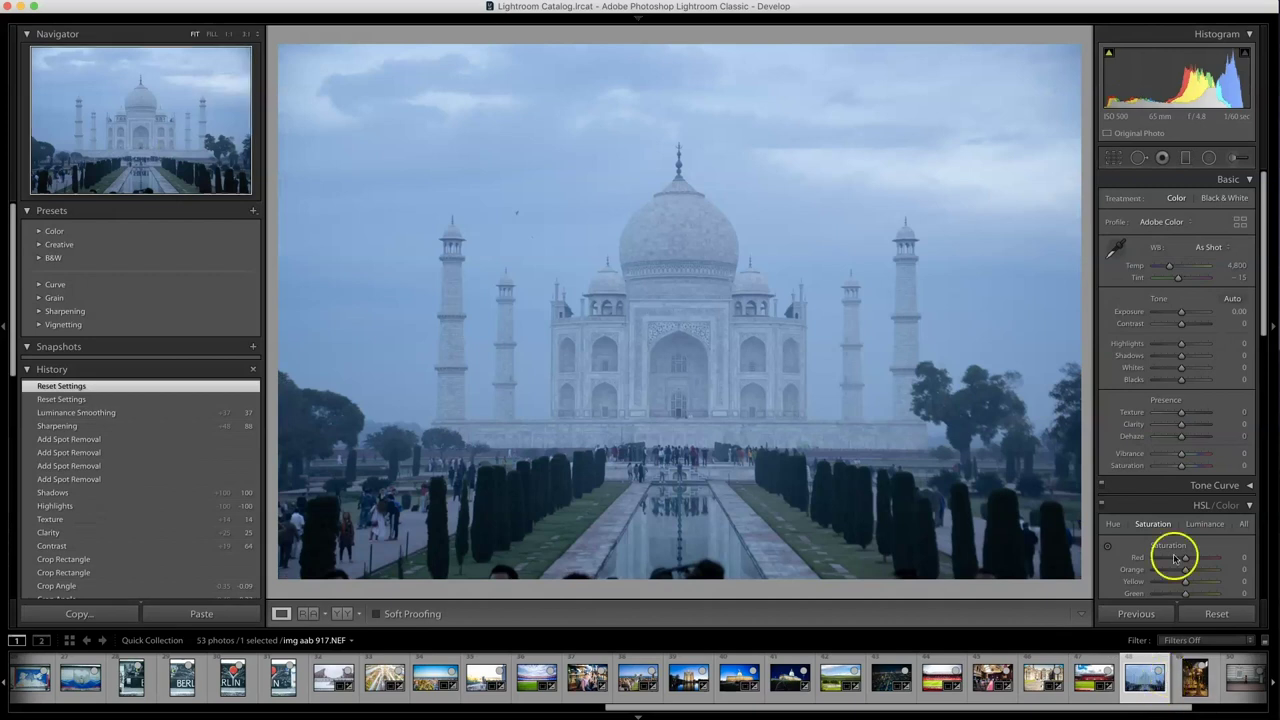
{"action": "left_click", "coordinate": [1114, 158]}
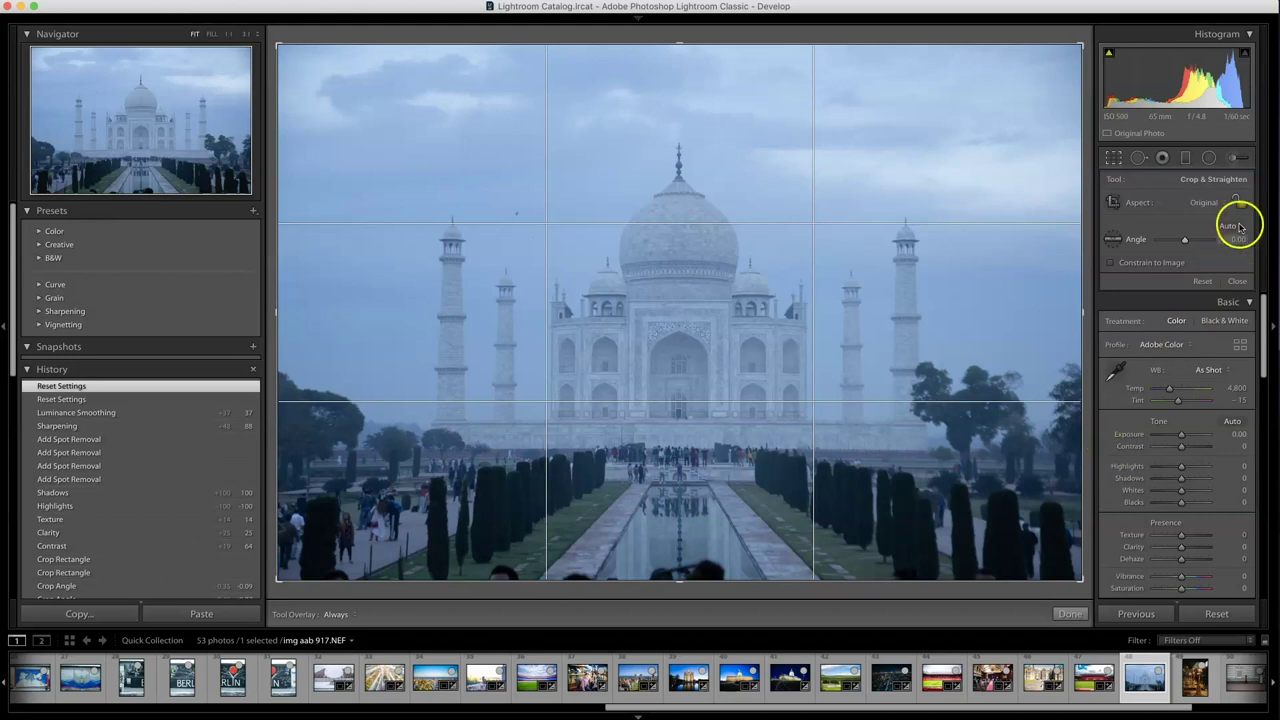
{"action": "scroll", "coordinate": [1128, 437], "scroll_direction": "down", "scroll_amount": 4}
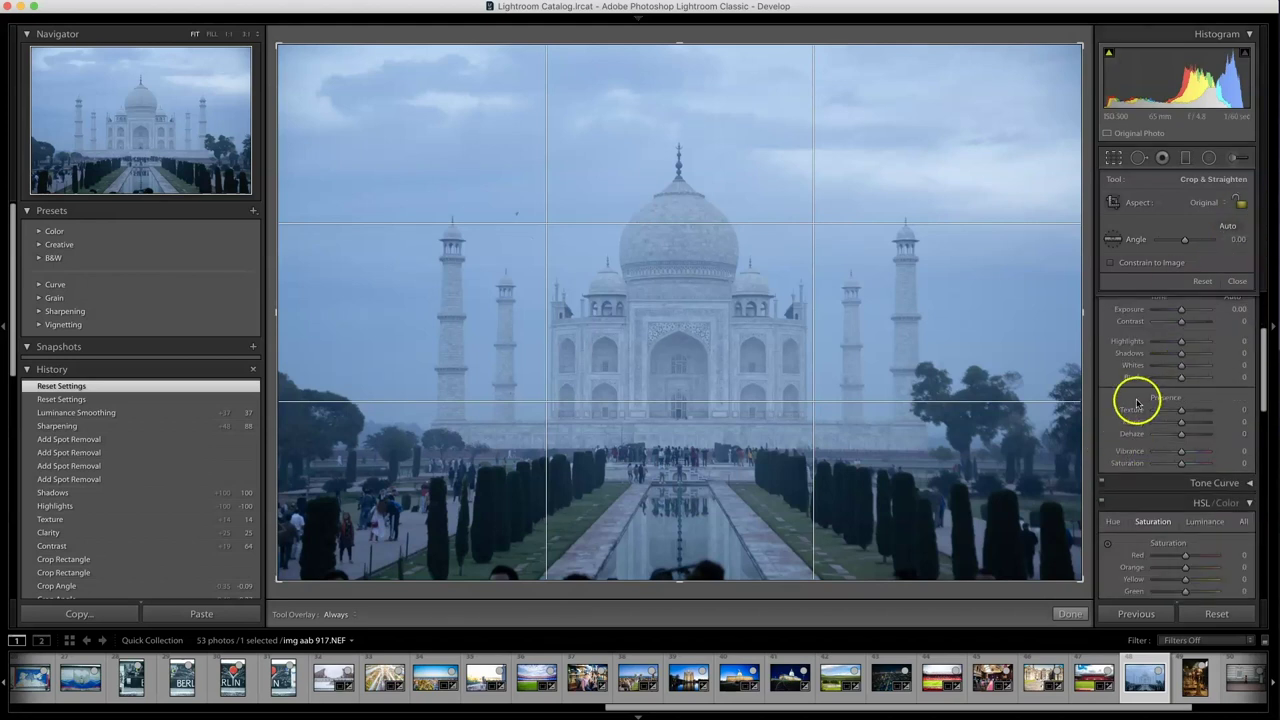
{"action": "scroll", "coordinate": [1135, 420], "scroll_direction": "up", "scroll_amount": 2}
{"action": "left_click_drag", "start_coordinate": [1181, 489], "coordinate": [1195, 490]}
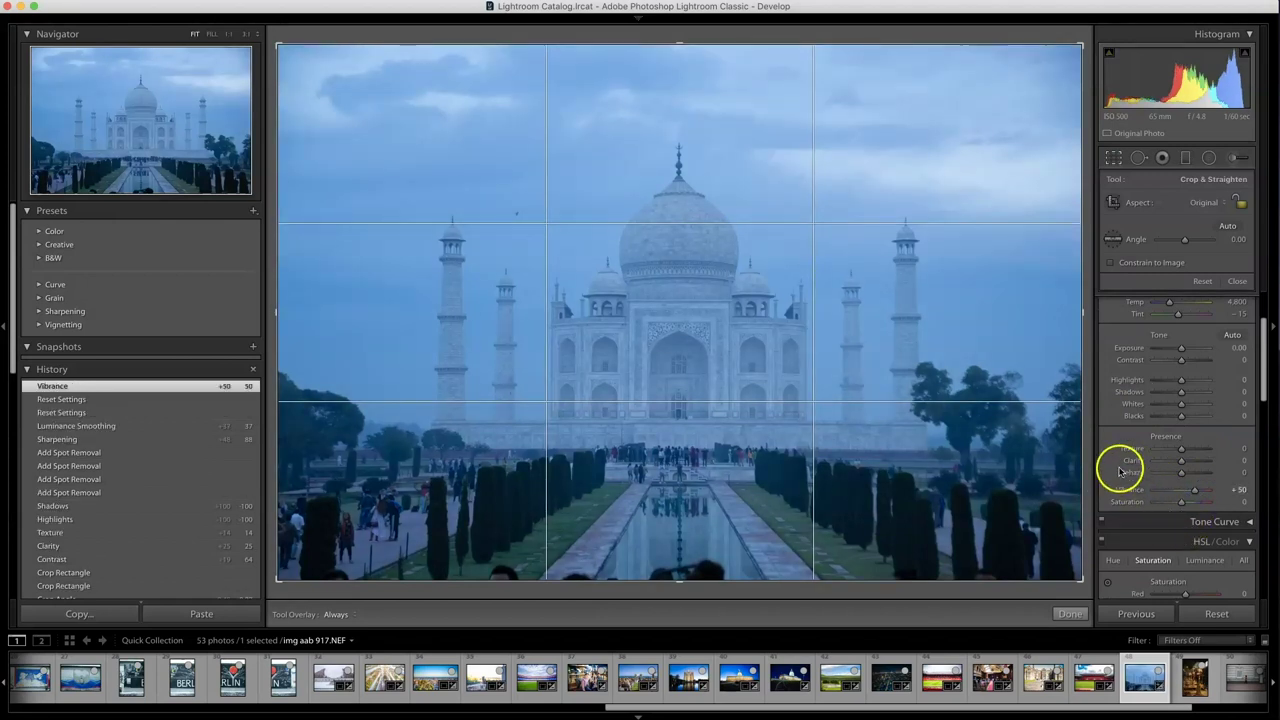
{"action": "mouse_move", "coordinate": [1183, 380]}
{"action": "left_mouse_down"}
{"action": "mouse_move", "coordinate": [1137, 391]}
{"action": "mouse_move", "coordinate": [1208, 391]}
{"action": "mouse_move", "coordinate": [1191, 360]}
{"action": "left_mouse_up"}
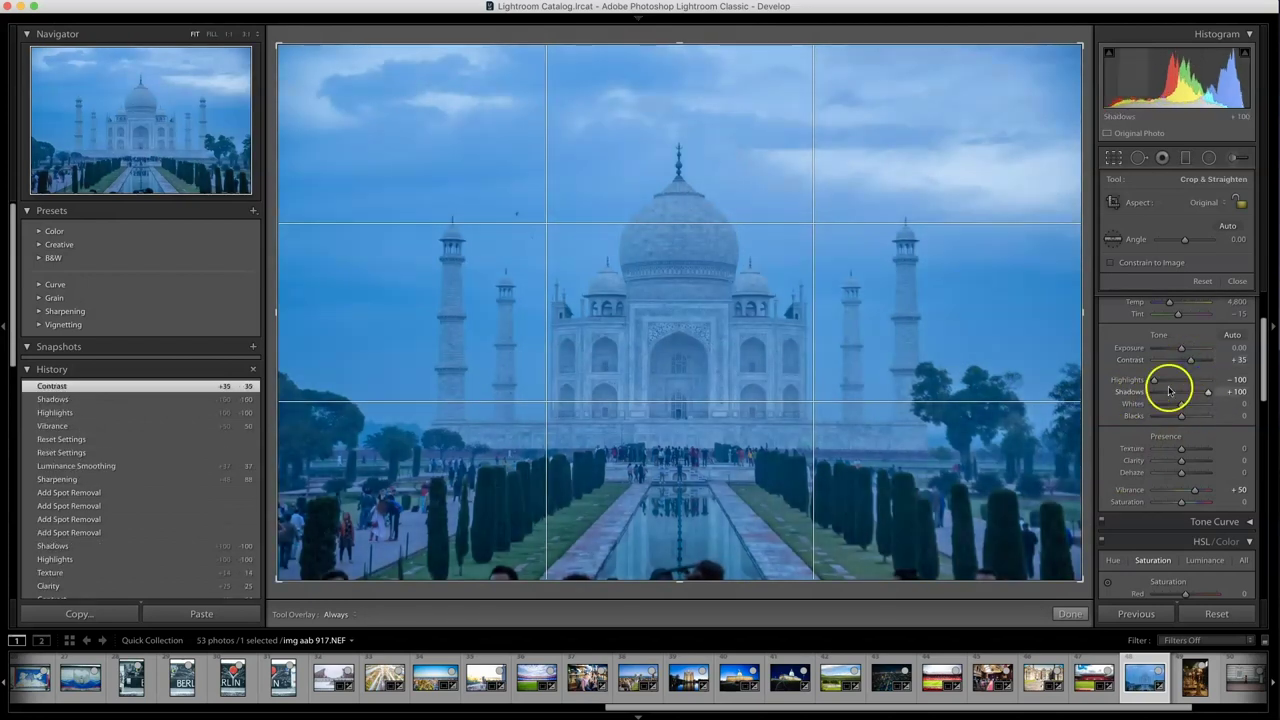
Set the Taj Mahal photo's Dehaze to +76, Clarity +15, Texture +12 and Exposure +1.65, and warm its Temp to 7,082.
{"action": "left_click_drag", "start_coordinate": [1189, 471], "coordinate": [1190, 436]}
{"action": "scroll", "coordinate": [1130, 449], "scroll_direction": "up", "scroll_amount": 4}
{"action": "left_click_drag", "start_coordinate": [1175, 393], "coordinate": [1182, 394]}
{"action": "scroll", "coordinate": [1128, 466], "scroll_direction": "down", "scroll_amount": 5}
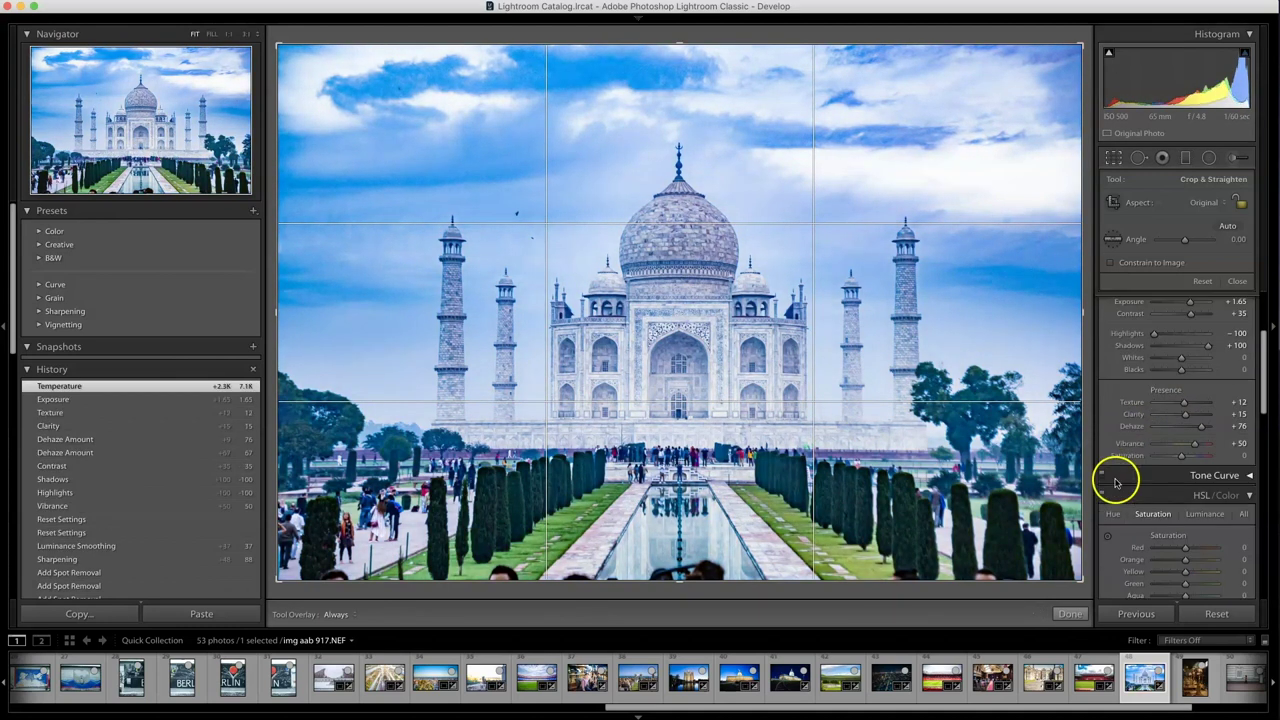
Reduce the Taj Mahal photo's Dehaze to +68 and its Exposure to +1.35.
{"action": "left_click_drag", "start_coordinate": [1200, 428], "coordinate": [1197, 429]}
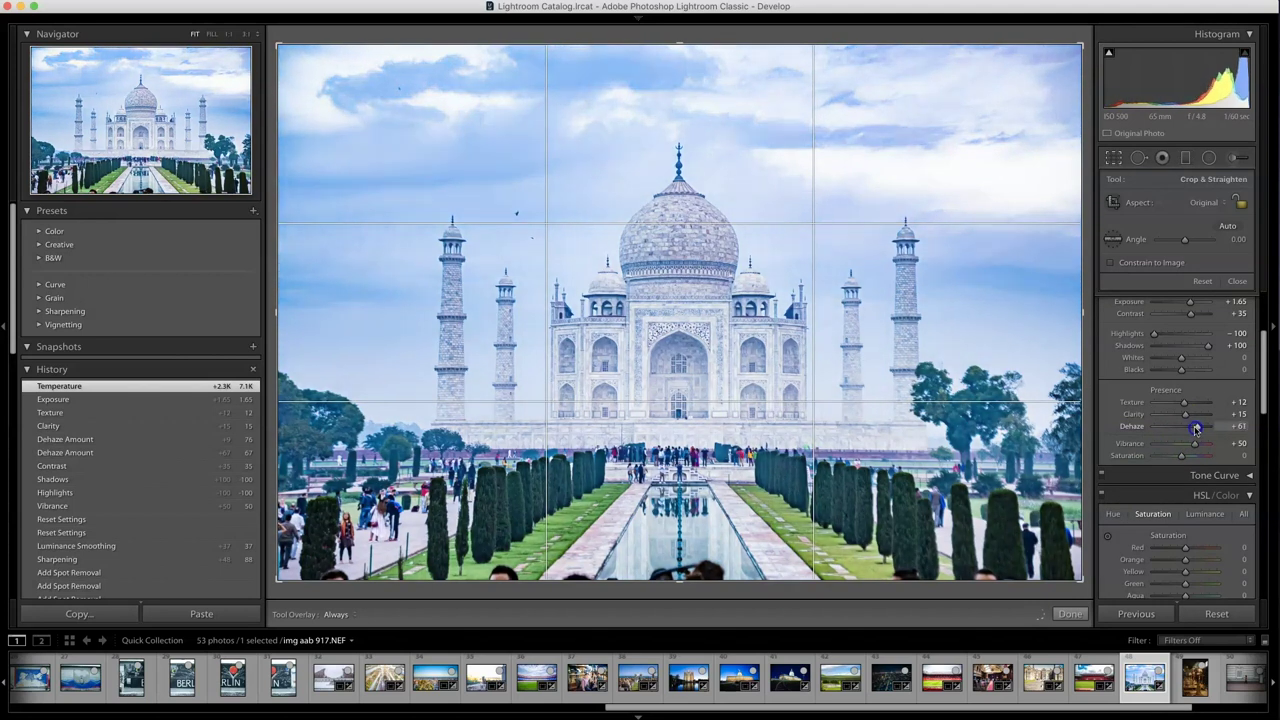
{"action": "left_click_drag", "start_coordinate": [1196, 429], "coordinate": [1232, 428]}
{"action": "scroll", "coordinate": [1135, 430], "scroll_direction": "up", "scroll_amount": 3}
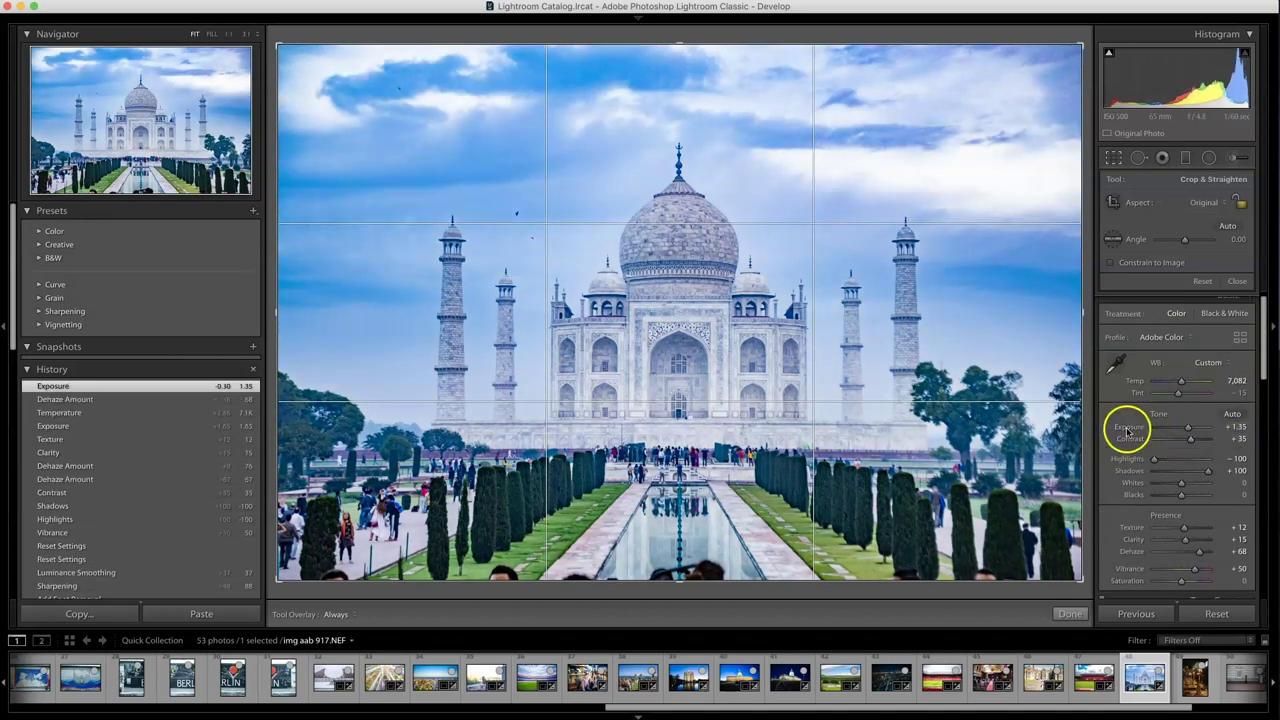
Crop the Taj Mahal photo slightly tighter to cut off the heads along its lower edge, and apply the crop.
{"action": "scroll", "coordinate": [1129, 429], "scroll_direction": "down", "scroll_amount": 3}
{"action": "left_click_drag", "start_coordinate": [673, 587], "coordinate": [682, 569]}
{"action": "left_click", "coordinate": [1069, 613]}
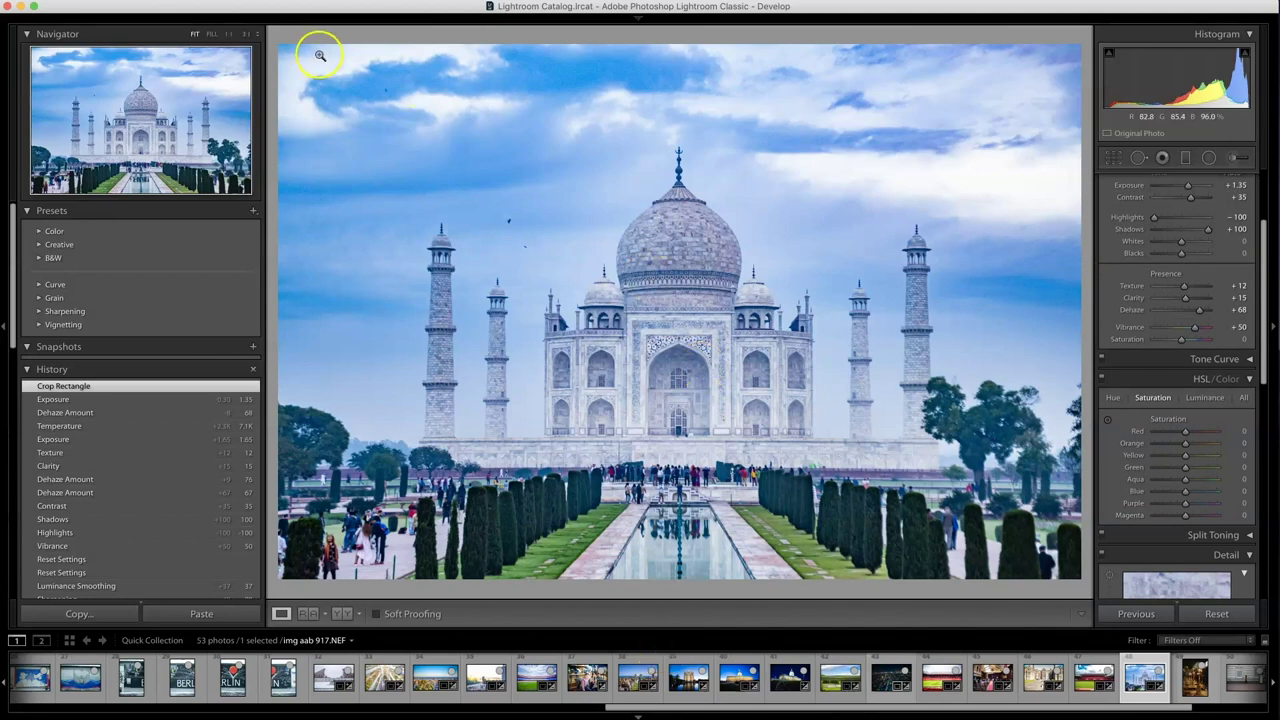
Examine the noise in the sky at full magnification and try a Luminance noise reduction of 36.
{"action": "left_click", "coordinate": [248, 35]}
{"action": "scroll", "coordinate": [1127, 455], "scroll_direction": "down", "scroll_amount": 5}
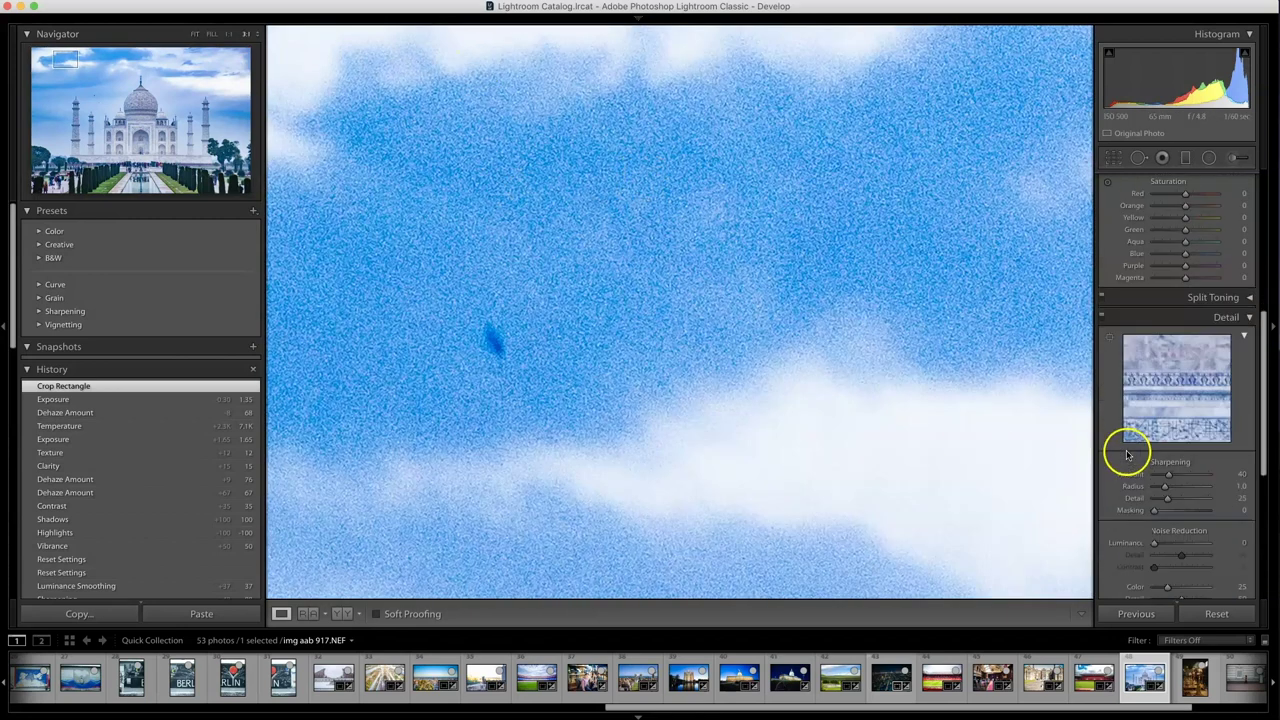
{"action": "scroll", "coordinate": [1127, 455], "scroll_direction": "down", "scroll_amount": 3}
{"action": "left_click", "coordinate": [1163, 362]}
{"action": "left_click_drag", "start_coordinate": [1164, 360], "coordinate": [1177, 366]}
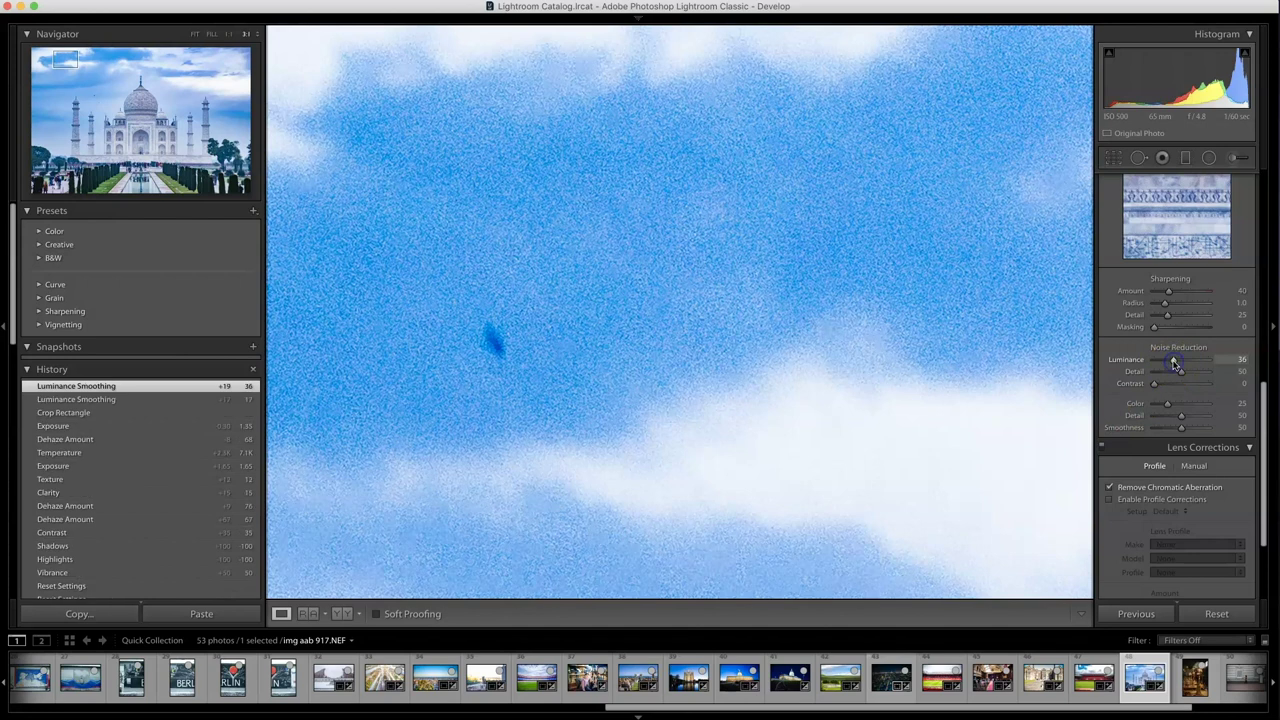
Check the stone detail below the dome up close and reset the Luminance noise reduction to 0.
{"action": "left_click", "coordinate": [814, 400]}
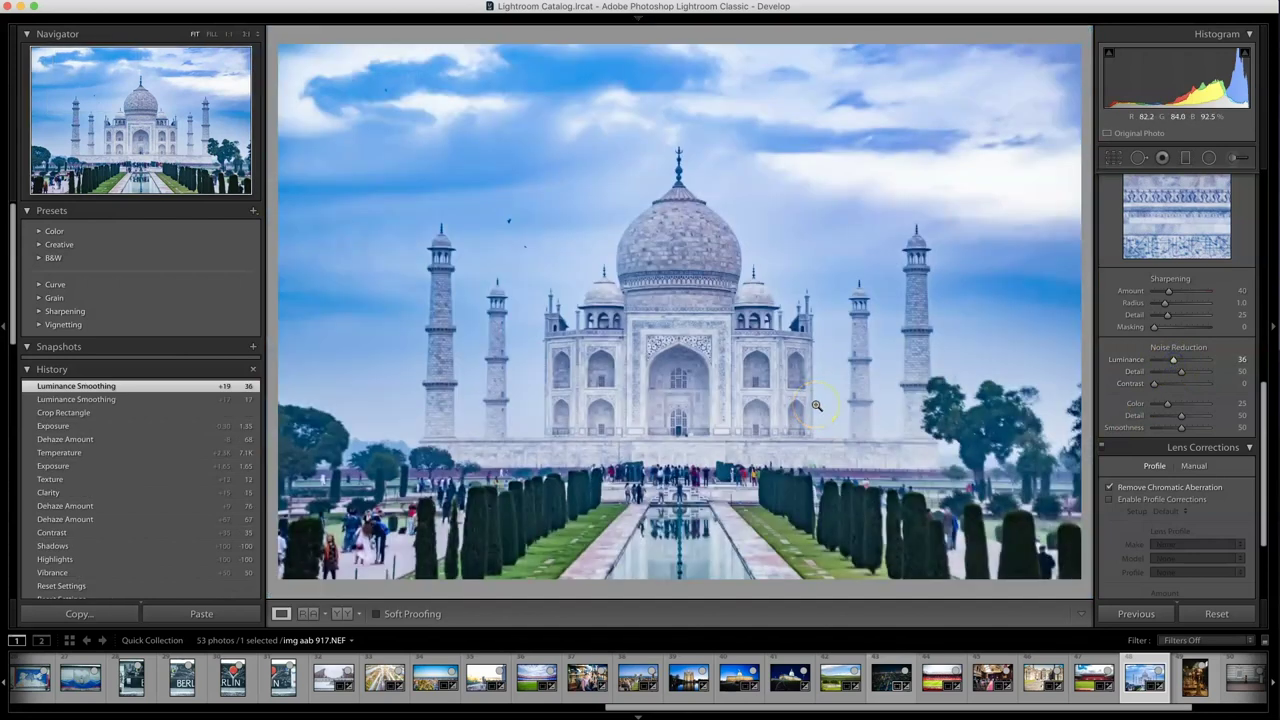
{"action": "left_click", "coordinate": [686, 300]}
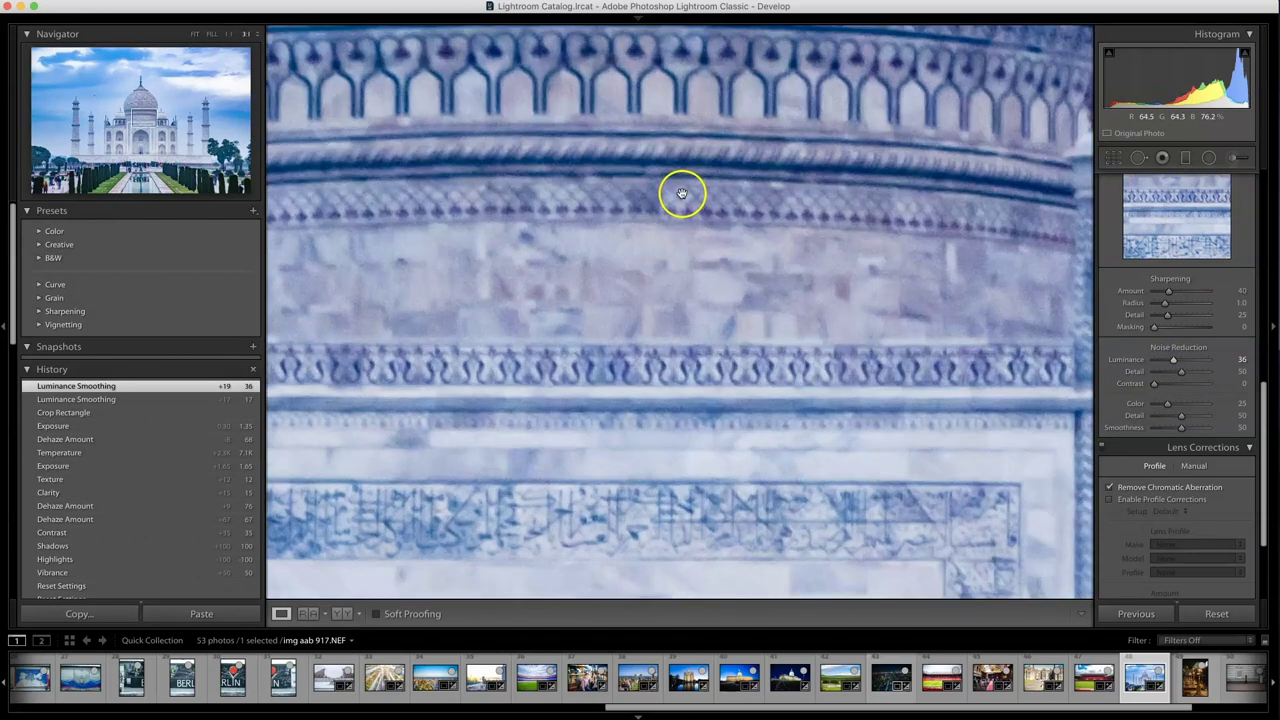
{"action": "double_click", "coordinate": [1171, 359]}
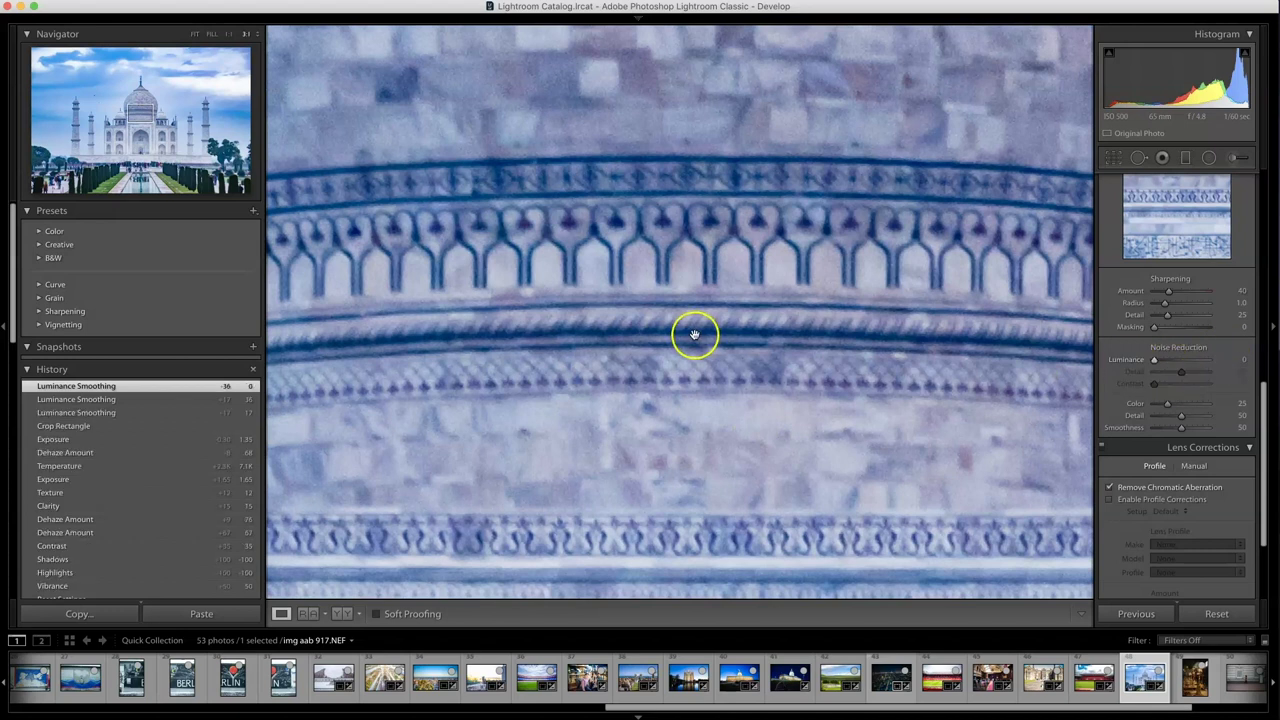
{"action": "left_click", "coordinate": [589, 289]}
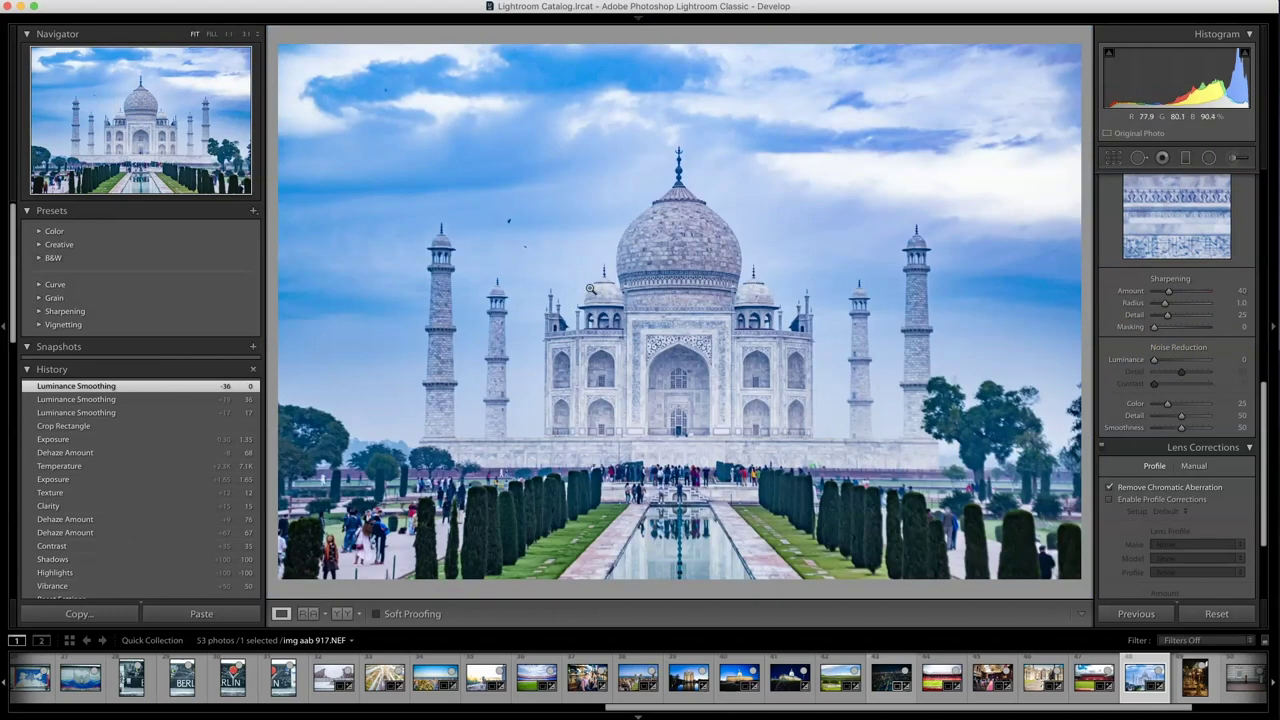
Test the Shadows and Highlights, restore them to +100 and −100, and set the Taj Mahal photo's Temp to 6,979.
{"action": "scroll", "coordinate": [1123, 378], "scroll_direction": "up", "scroll_amount": 10}
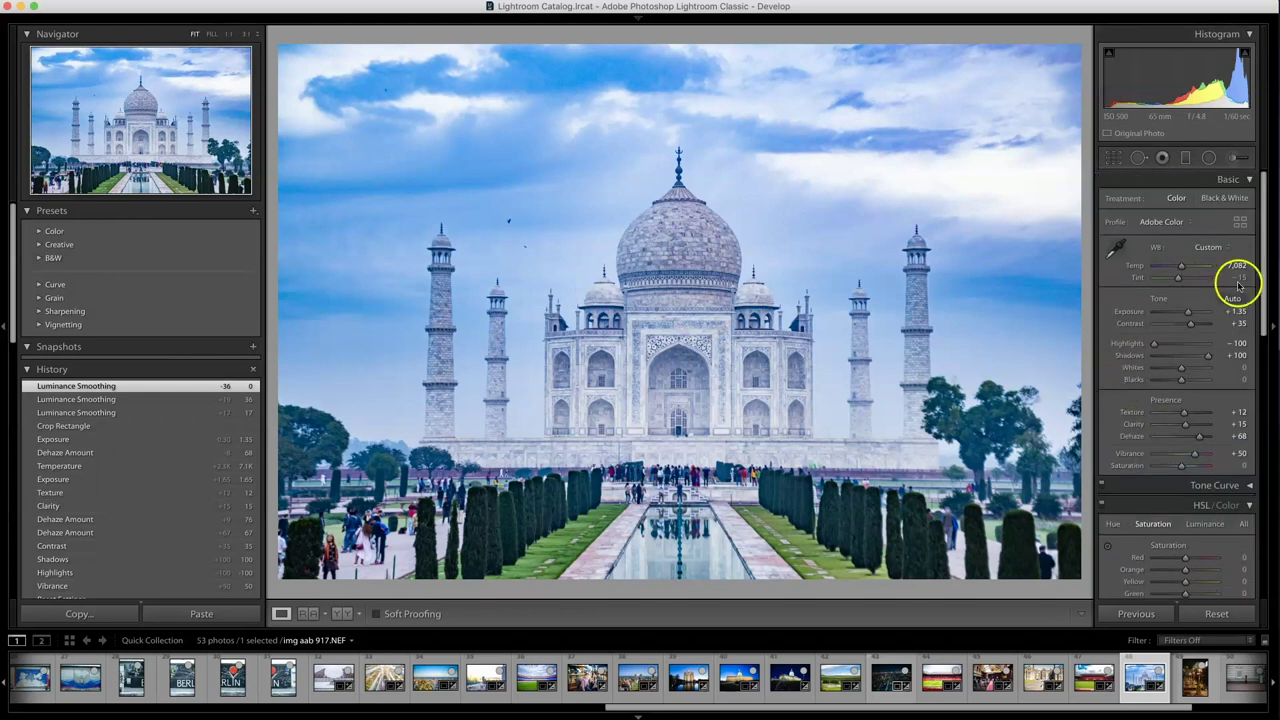
{"action": "left_click_drag", "start_coordinate": [1208, 356], "coordinate": [1145, 350]}
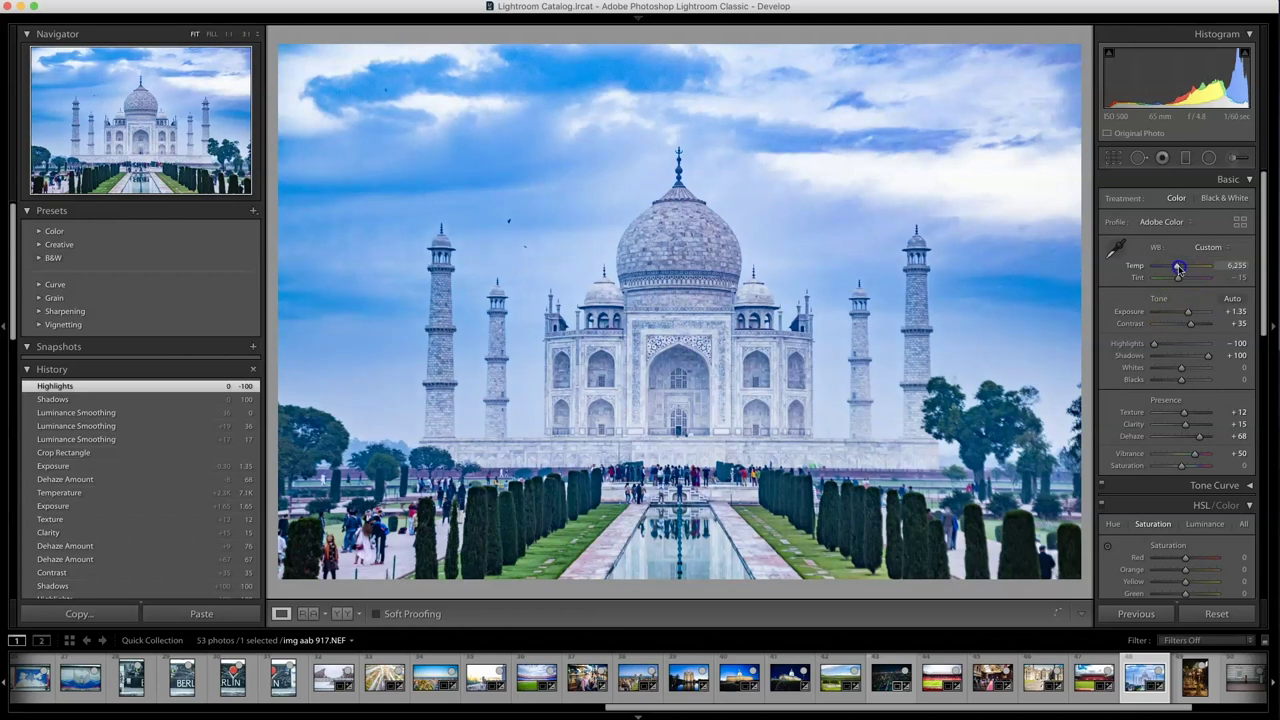
{"action": "left_click_drag", "start_coordinate": [1182, 268], "coordinate": [1182, 268]}
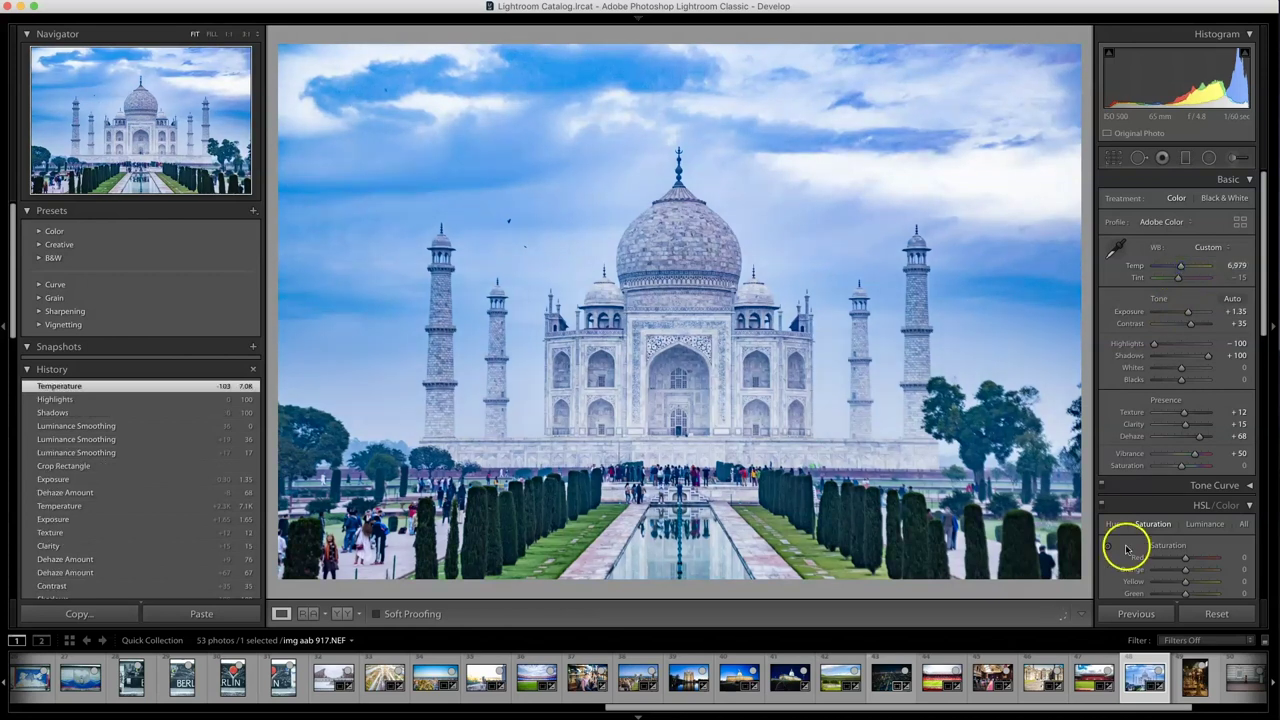
Compare the Taj Mahal photo with its unedited version by resetting all settings and undoing the reset.
{"action": "left_click", "coordinate": [1216, 613]}
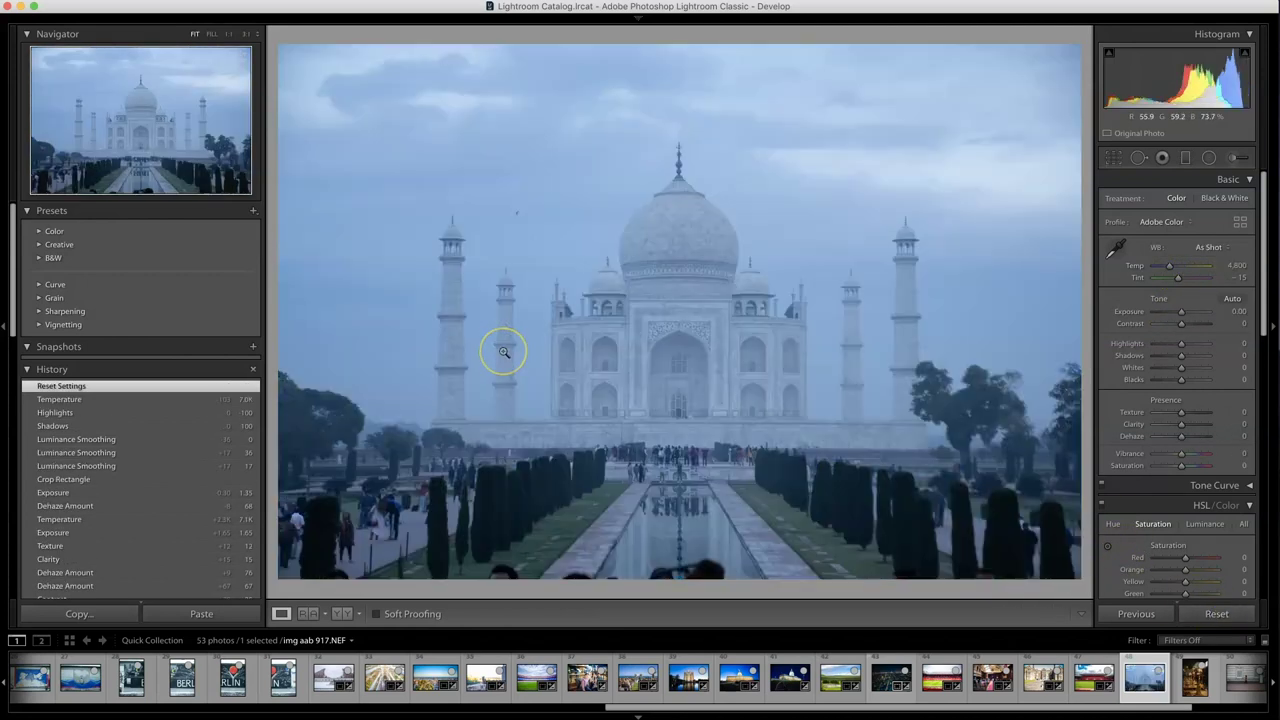
{"action": "key", "text": "super+z"}
{"action": "left_click", "coordinate": [457, 326]}
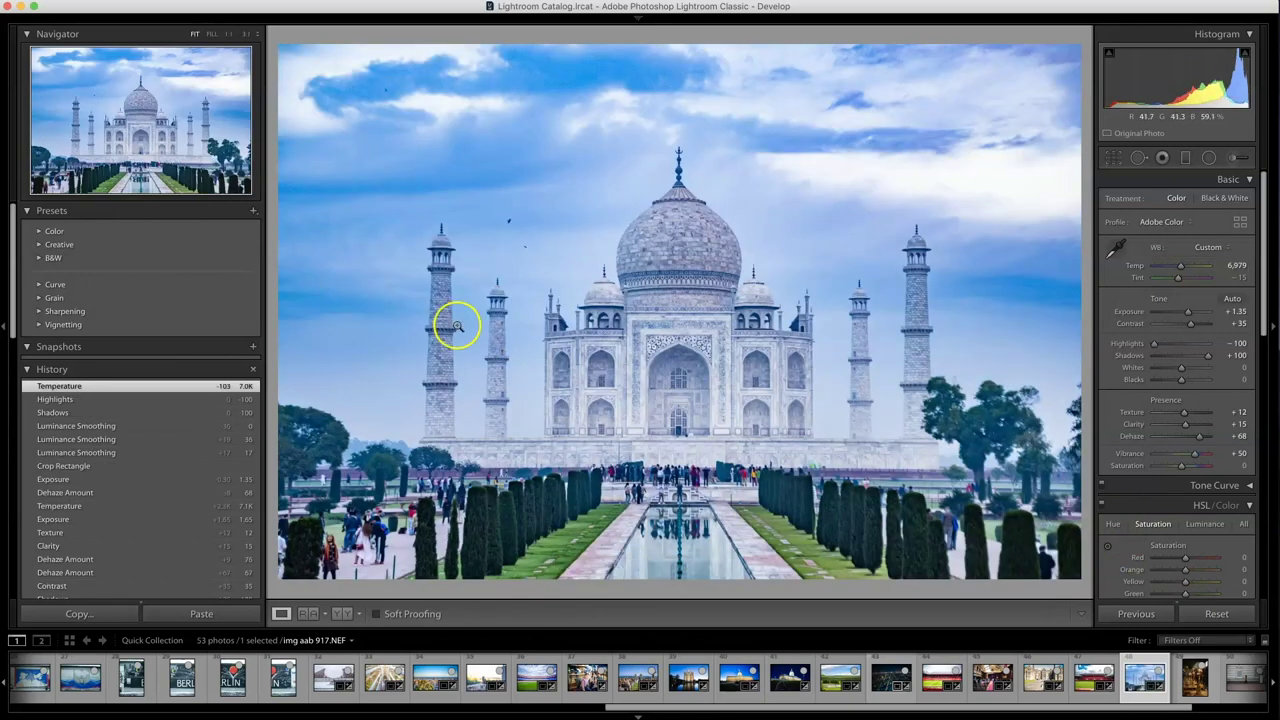
{"action": "left_click", "coordinate": [1112, 158]}
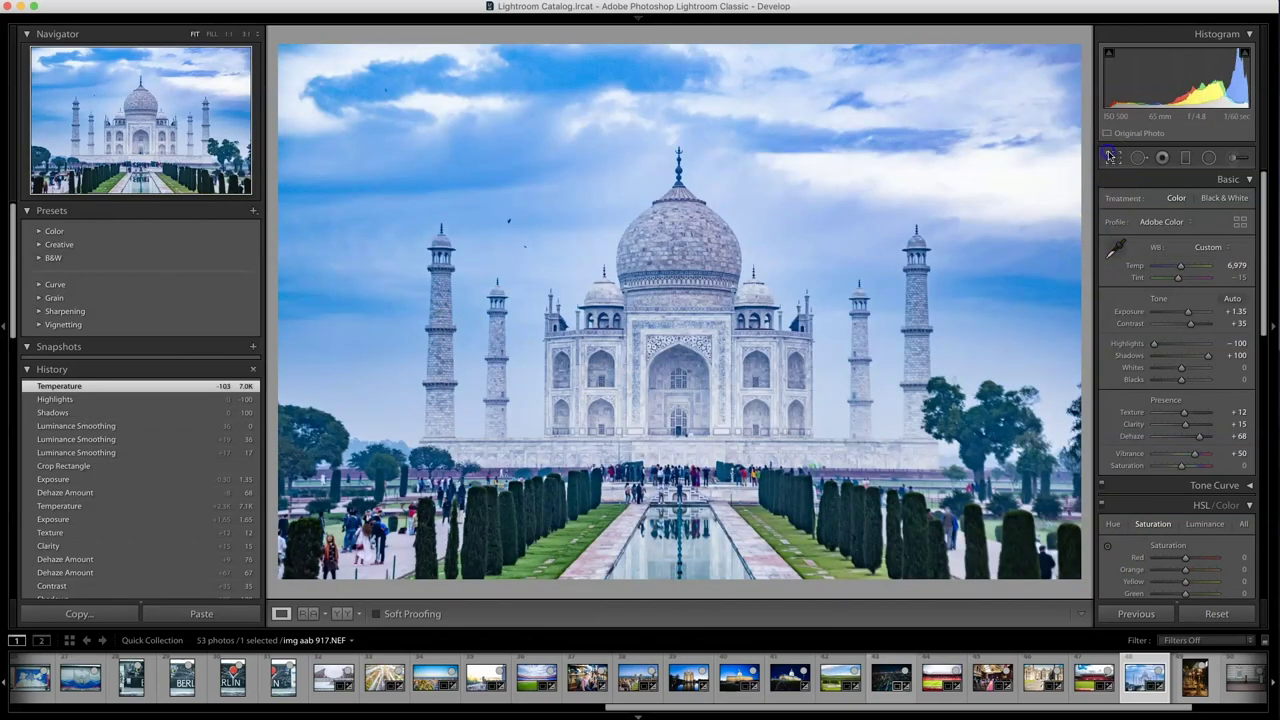
{"action": "left_click", "coordinate": [1232, 242]}
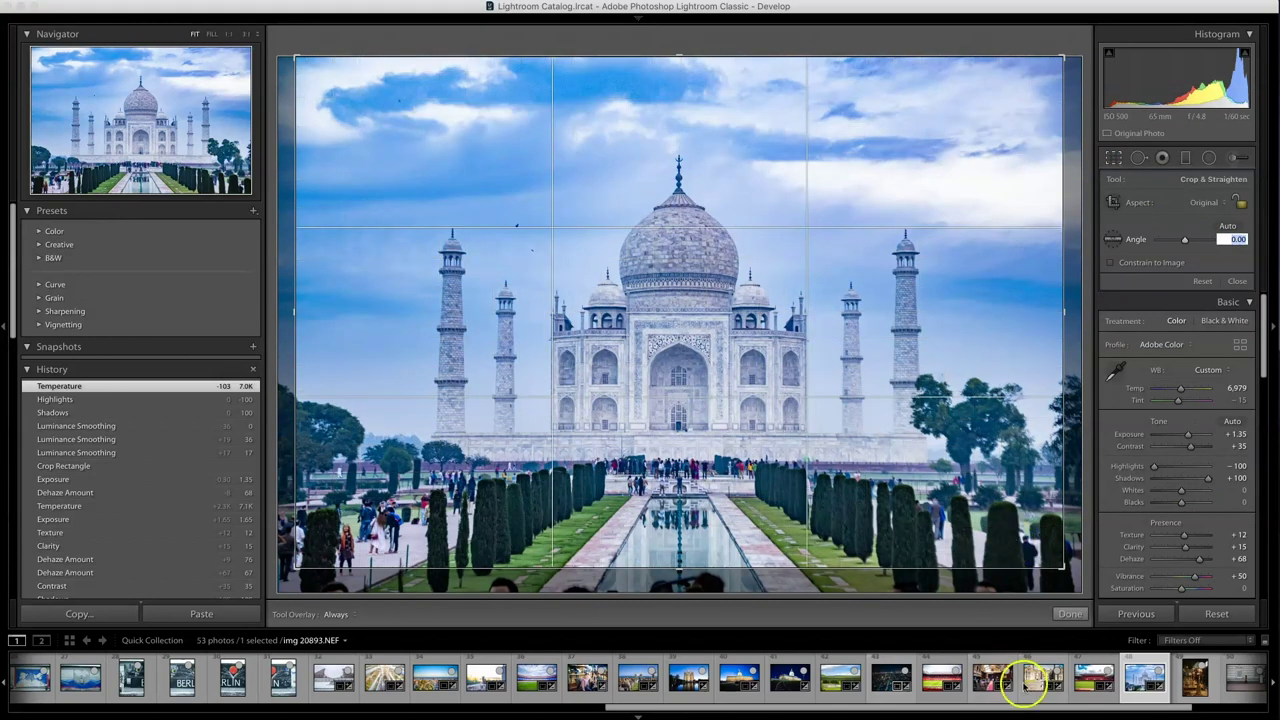
{"action": "left_click", "coordinate": [1080, 613]}
{"action": "key", "text": "Tab"}
{"action": "key", "text": "Tab"}
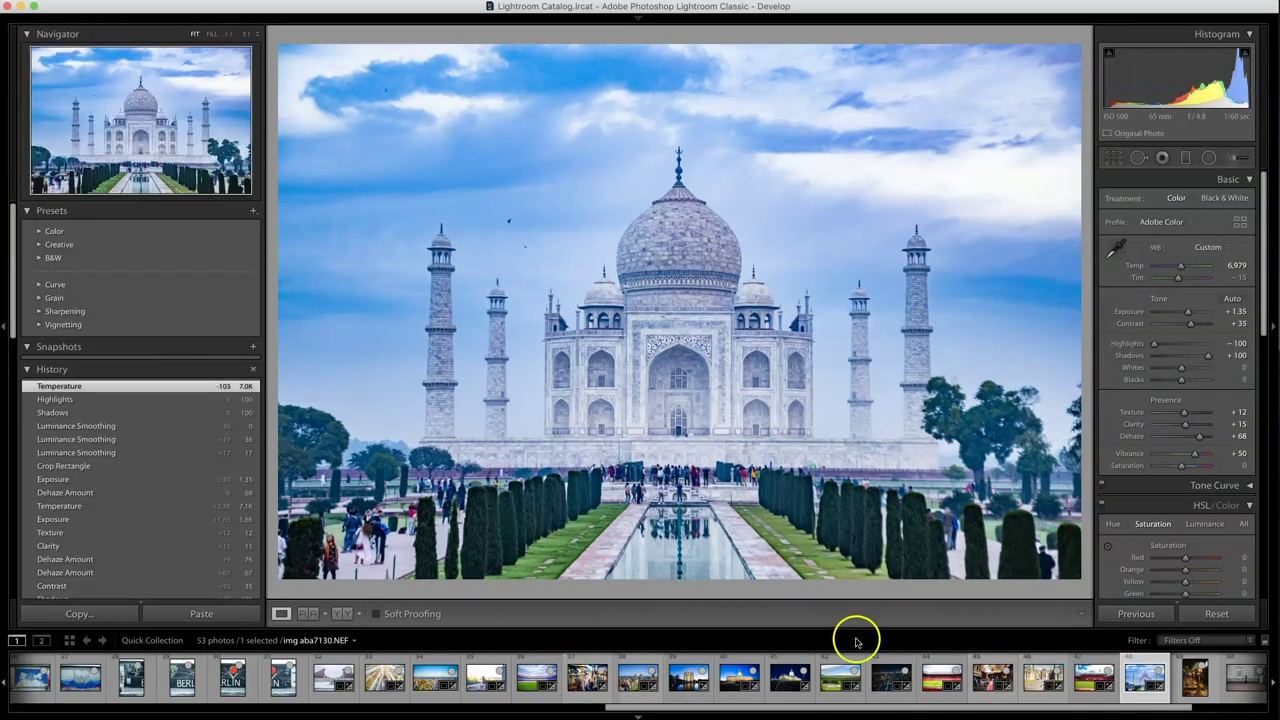
Open the night ceremony photo with the flaming lamps and straighten it with a crop angle of −0.79.
{"action": "left_click", "coordinate": [1196, 686]}
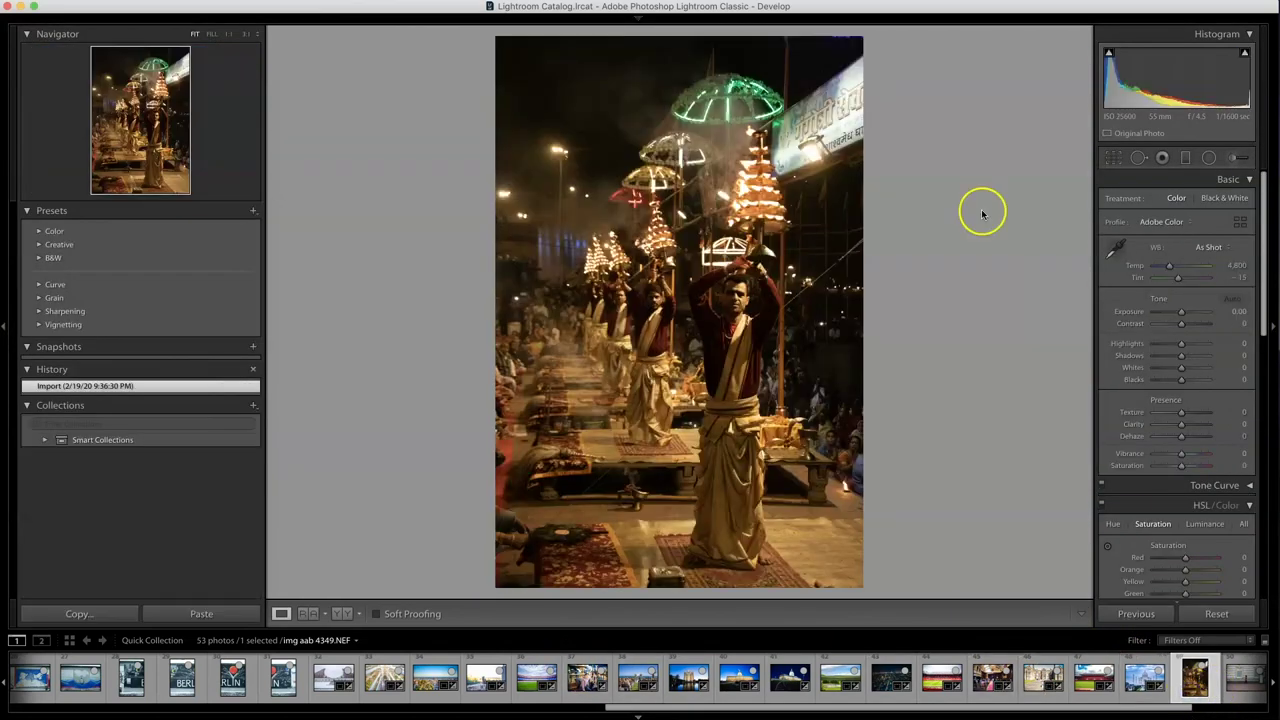
{"action": "left_click", "coordinate": [1117, 162]}
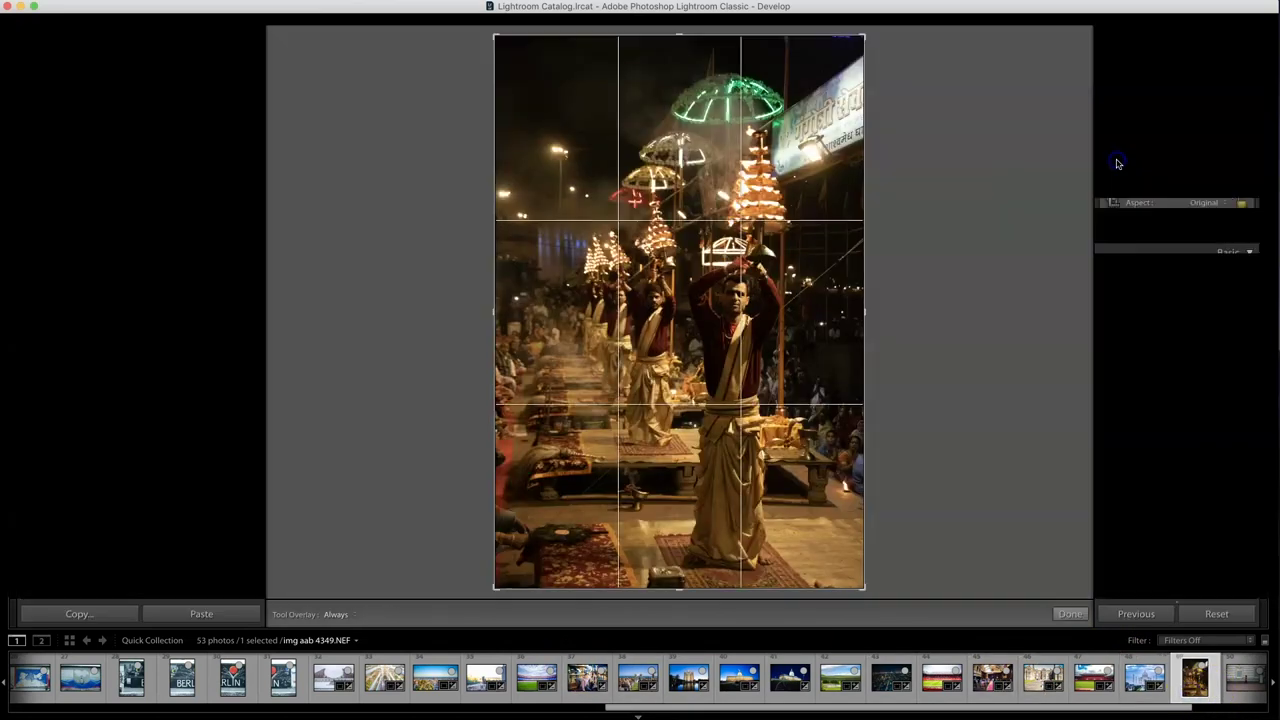
{"action": "left_click", "coordinate": [1237, 240]}
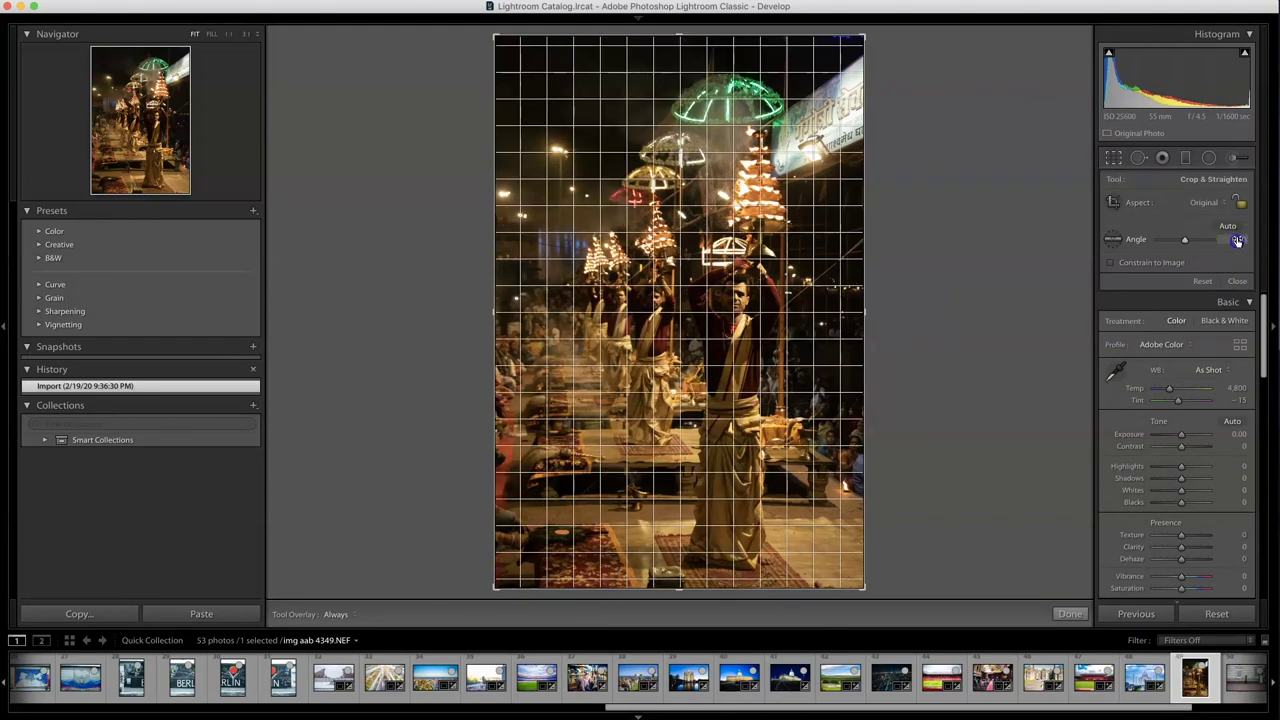
{"action": "left_click_drag", "start_coordinate": [1238, 242], "coordinate": [1235, 244]}
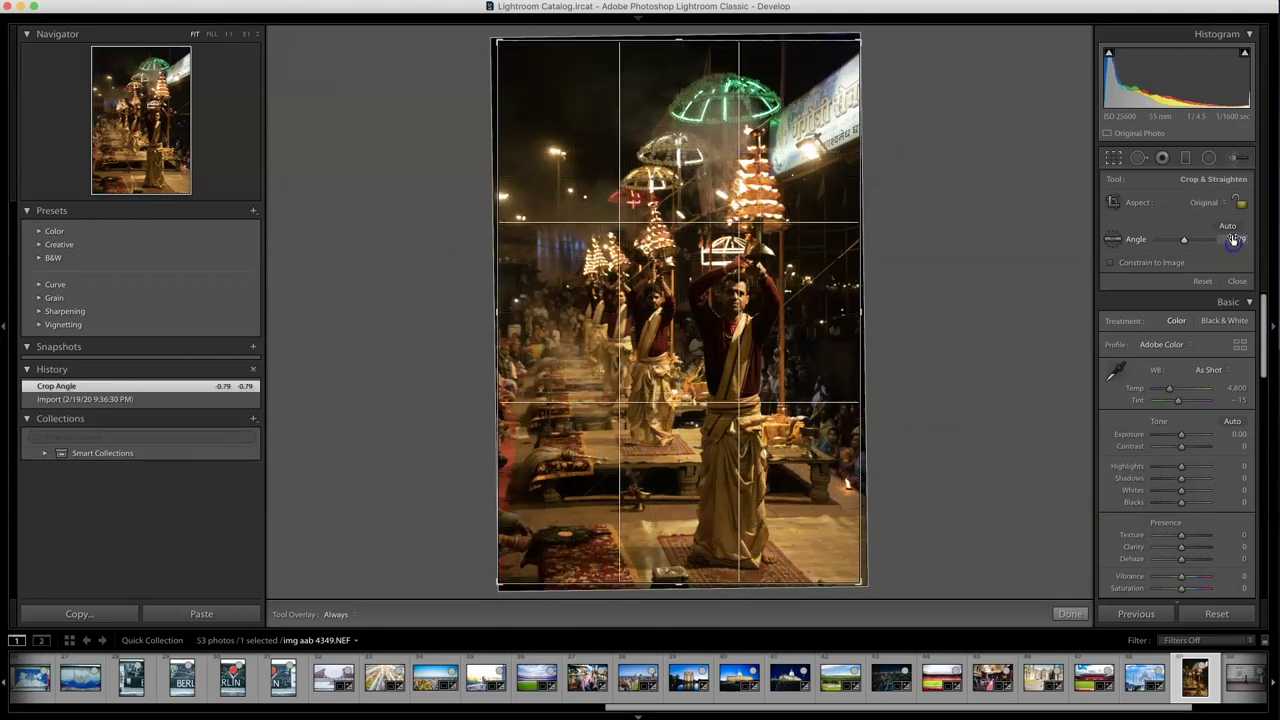
{"action": "left_click", "coordinate": [1052, 620]}
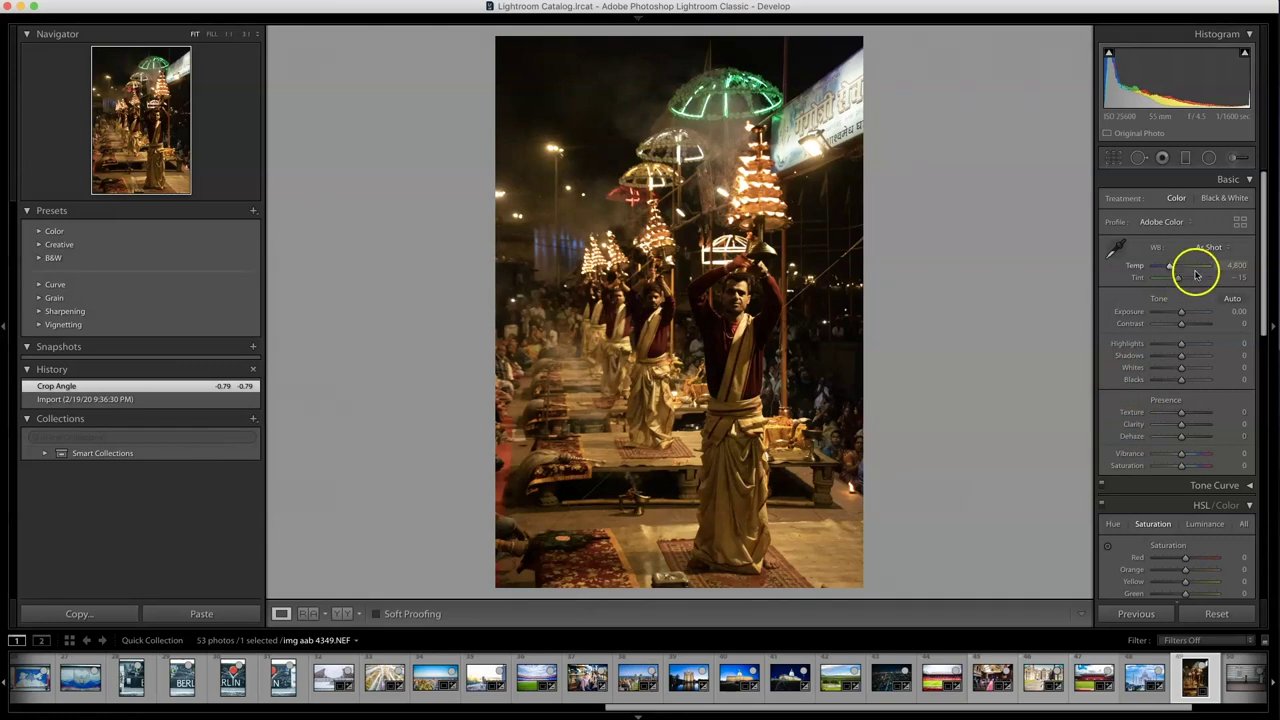
Cool the night ceremony photo's Temp to 3,186 and raise its Shadows to +58.
{"action": "left_click", "coordinate": [1234, 267]}
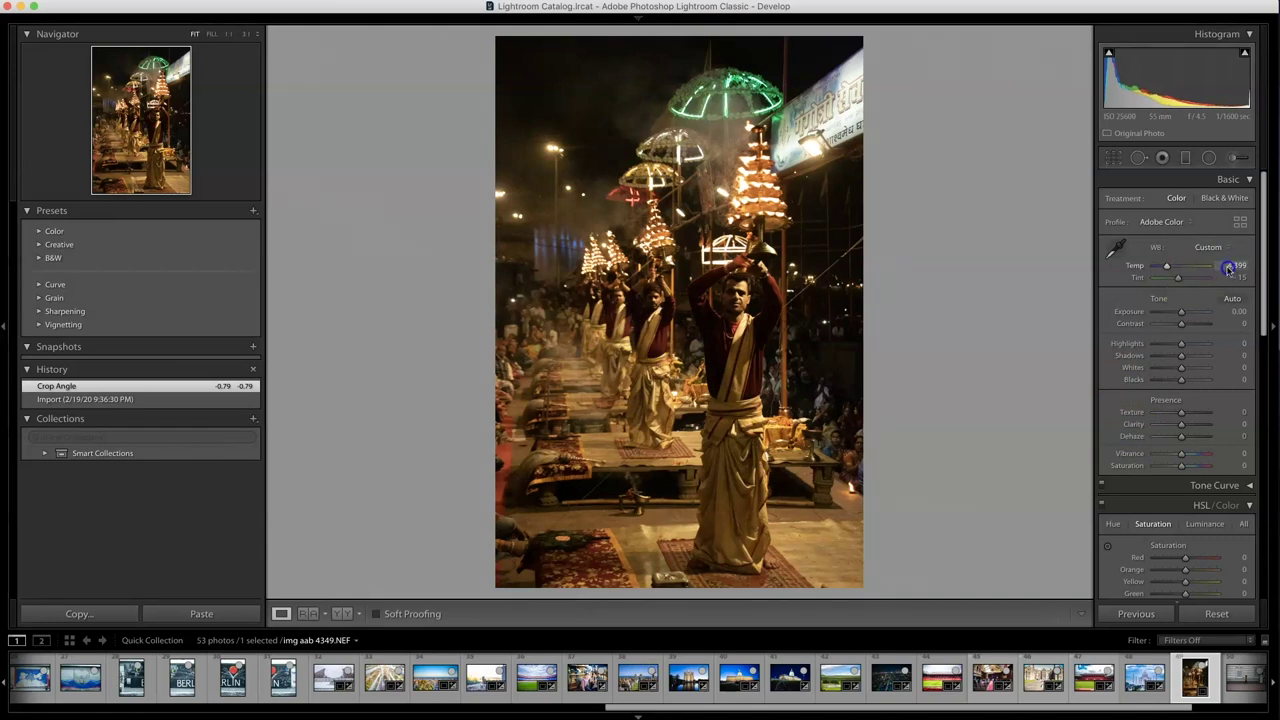
{"action": "left_click_drag", "start_coordinate": [1227, 270], "coordinate": [1226, 270]}
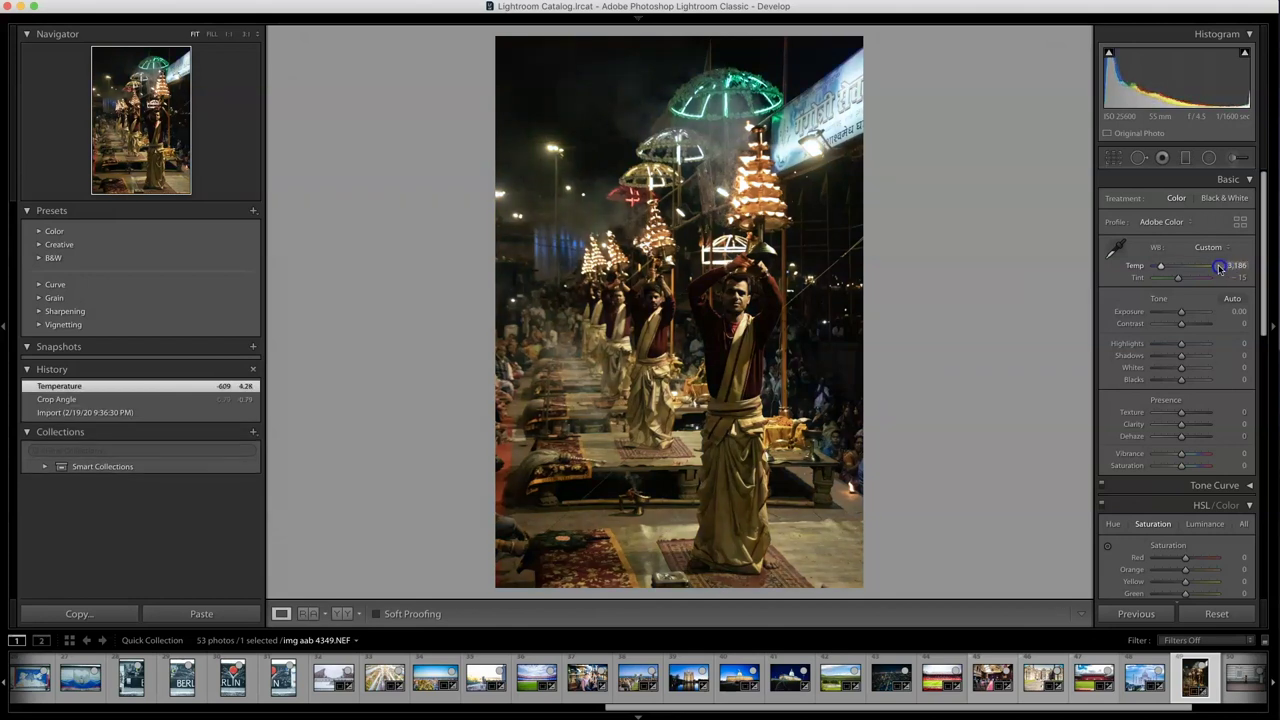
{"action": "key", "text": "Return"}
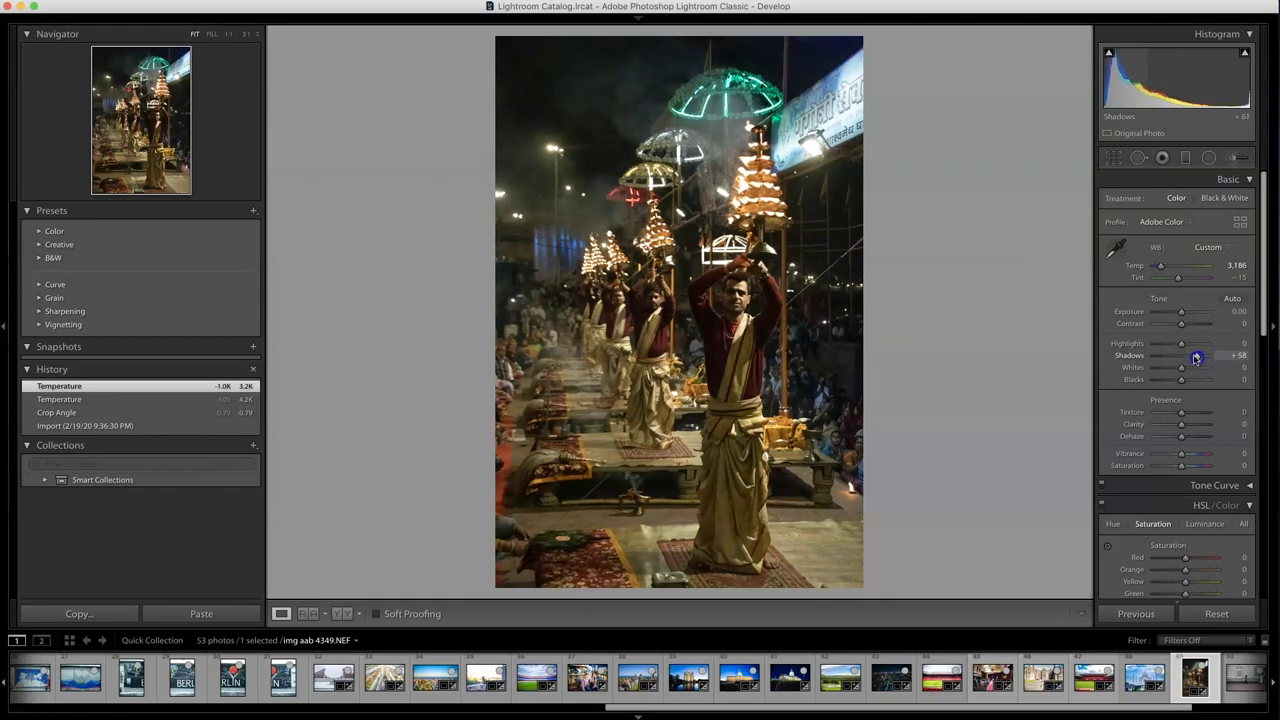
Set the night ceremony photo's Contrast to +40, Tint to +8 and Vibrance to +46.
{"action": "left_click_drag", "start_coordinate": [1182, 323], "coordinate": [1192, 323]}
{"action": "left_click_drag", "start_coordinate": [1178, 277], "coordinate": [1185, 281]}
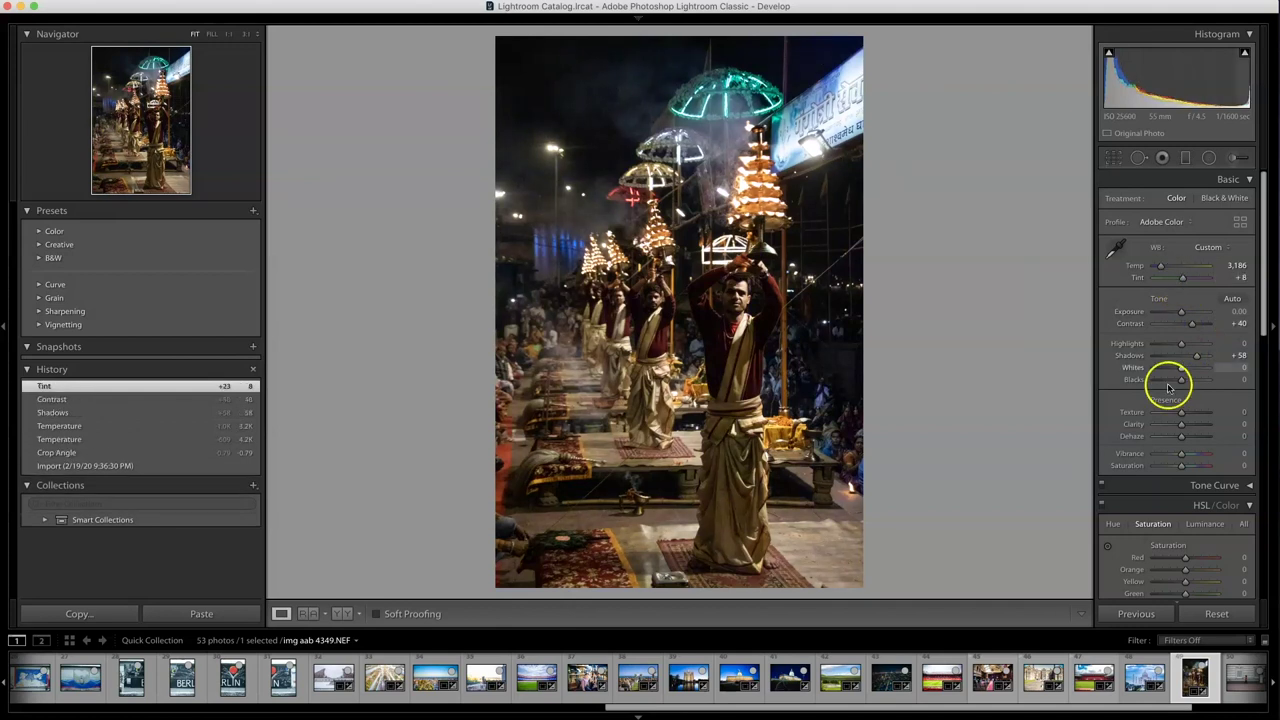
{"action": "left_click", "coordinate": [1193, 456]}
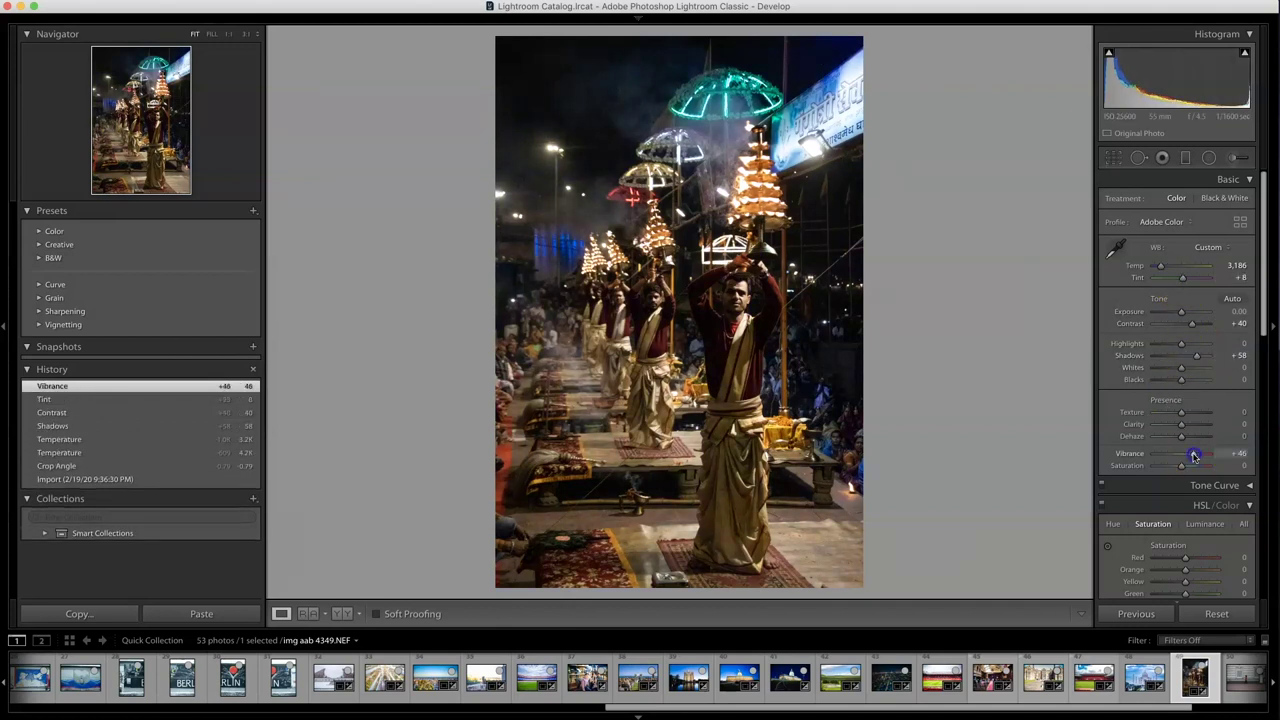
Raise the night ceremony photo's Vibrance to +57 and its Exposure to +0.45.
{"action": "left_click_drag", "start_coordinate": [1197, 456], "coordinate": [1197, 456]}
{"action": "left_click_drag", "start_coordinate": [1184, 312], "coordinate": [1183, 314]}
Smooth the night ceremony photo's grain with Luminance noise reduction at 26.
{"action": "scroll", "coordinate": [1131, 409], "scroll_direction": "down", "scroll_amount": 4}
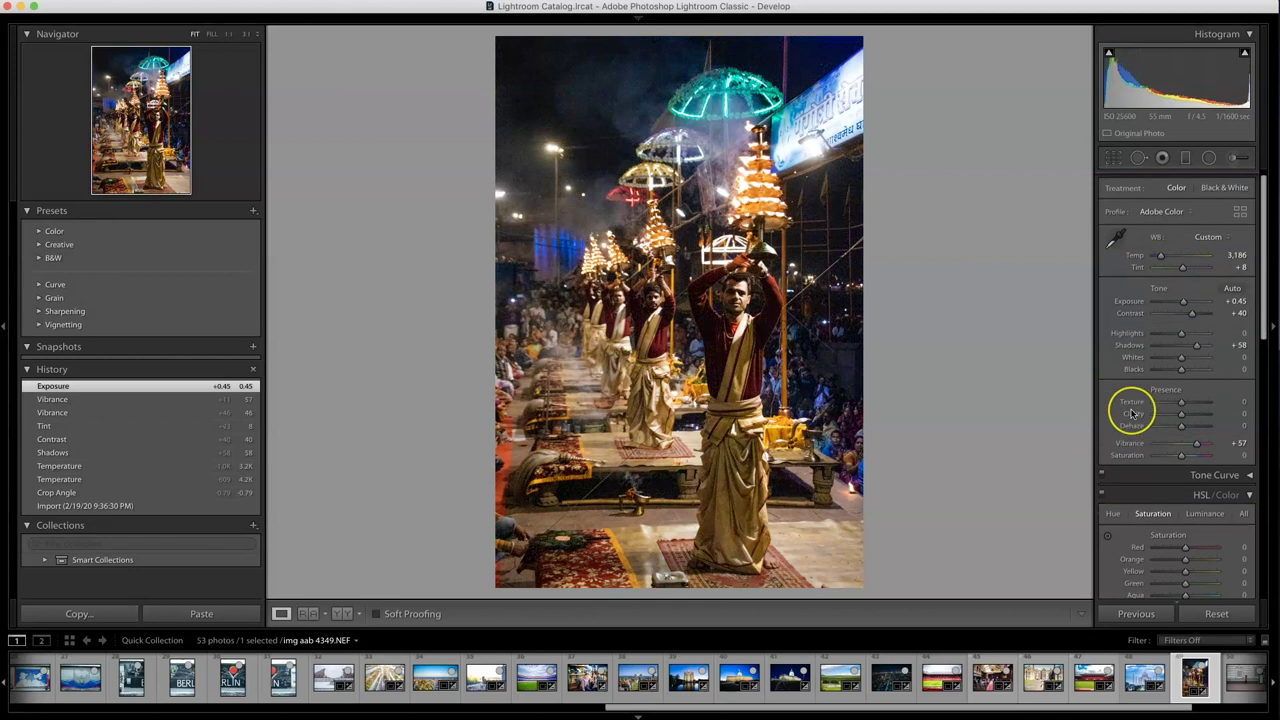
{"action": "scroll", "coordinate": [1133, 412], "scroll_direction": "down", "scroll_amount": 6}
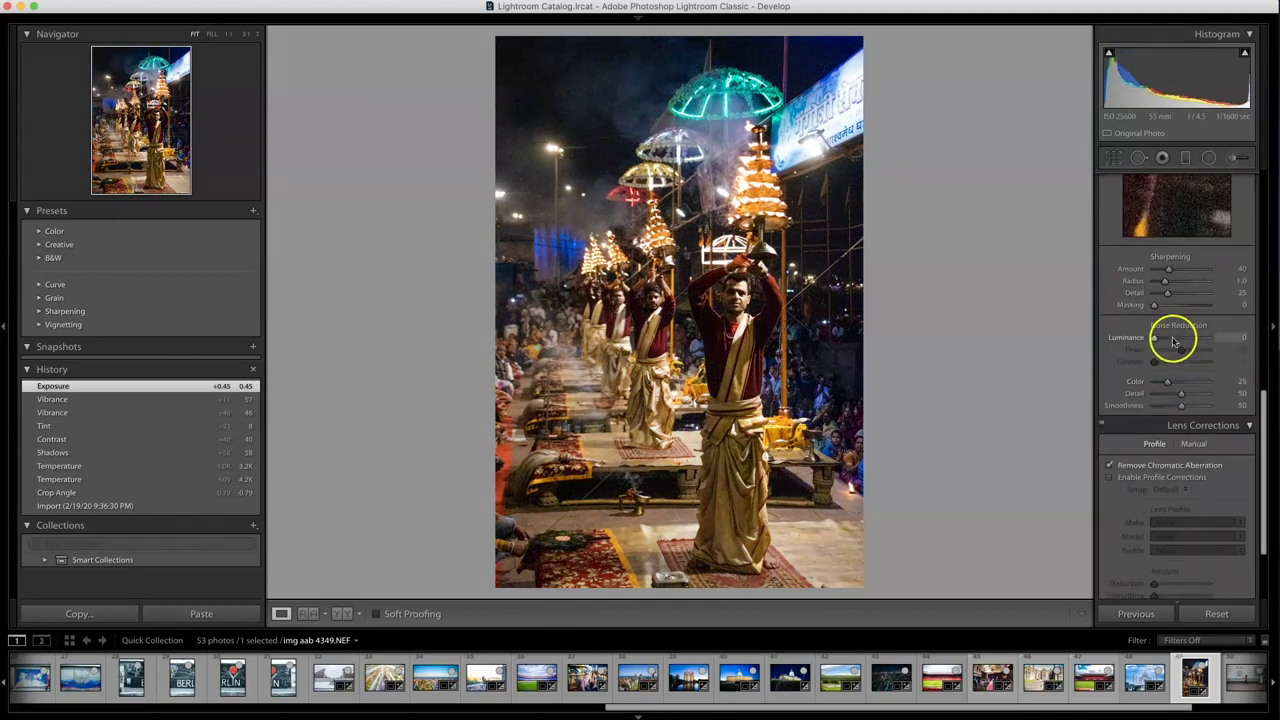
{"action": "left_click", "coordinate": [1183, 341]}
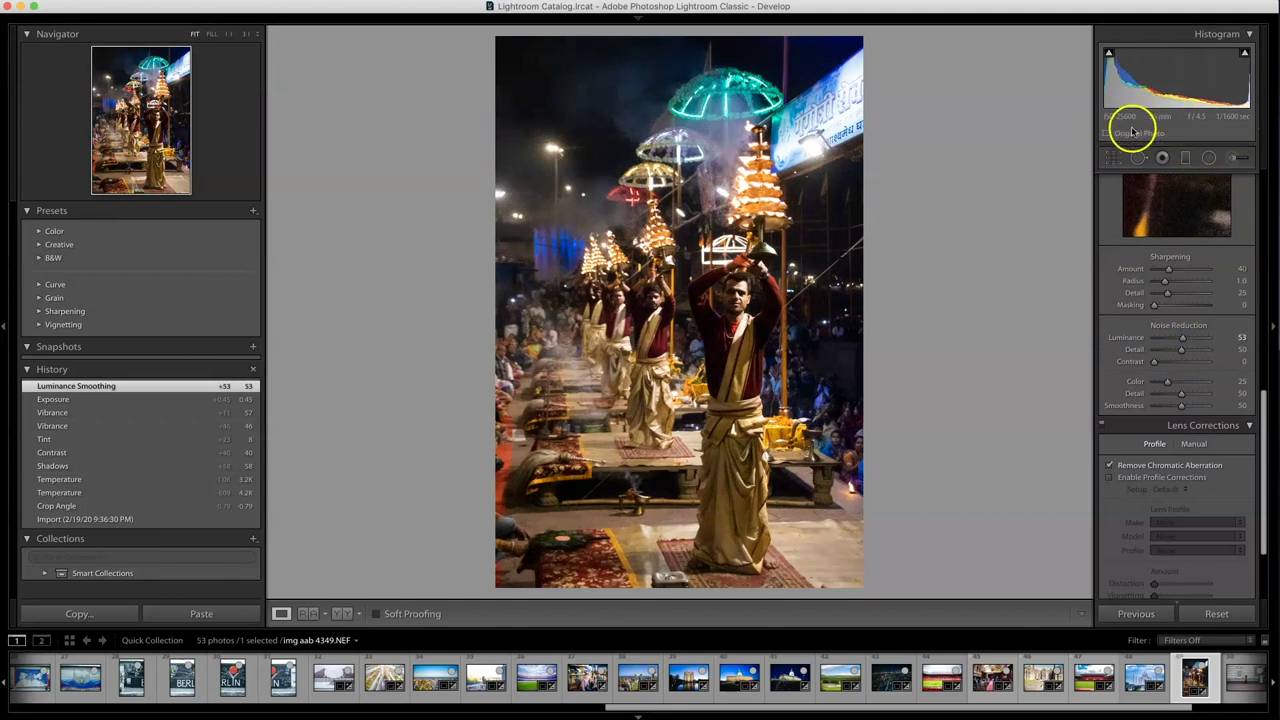
{"action": "left_click_drag", "start_coordinate": [1181, 338], "coordinate": [1169, 340]}
Refine the night ceremony photo's crop angle to −1.00 and reposition the image within the crop frame.
{"action": "left_click", "coordinate": [1113, 158]}
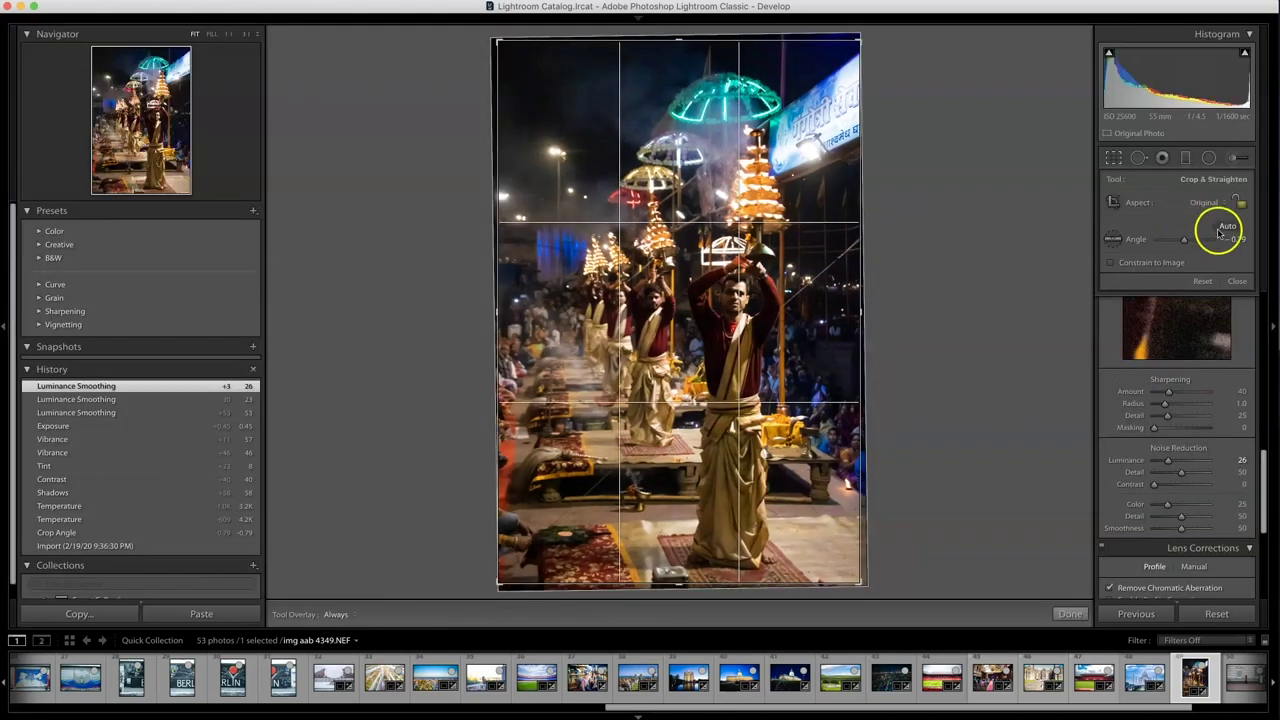
{"action": "left_click_drag", "start_coordinate": [1233, 239], "coordinate": [1236, 239]}
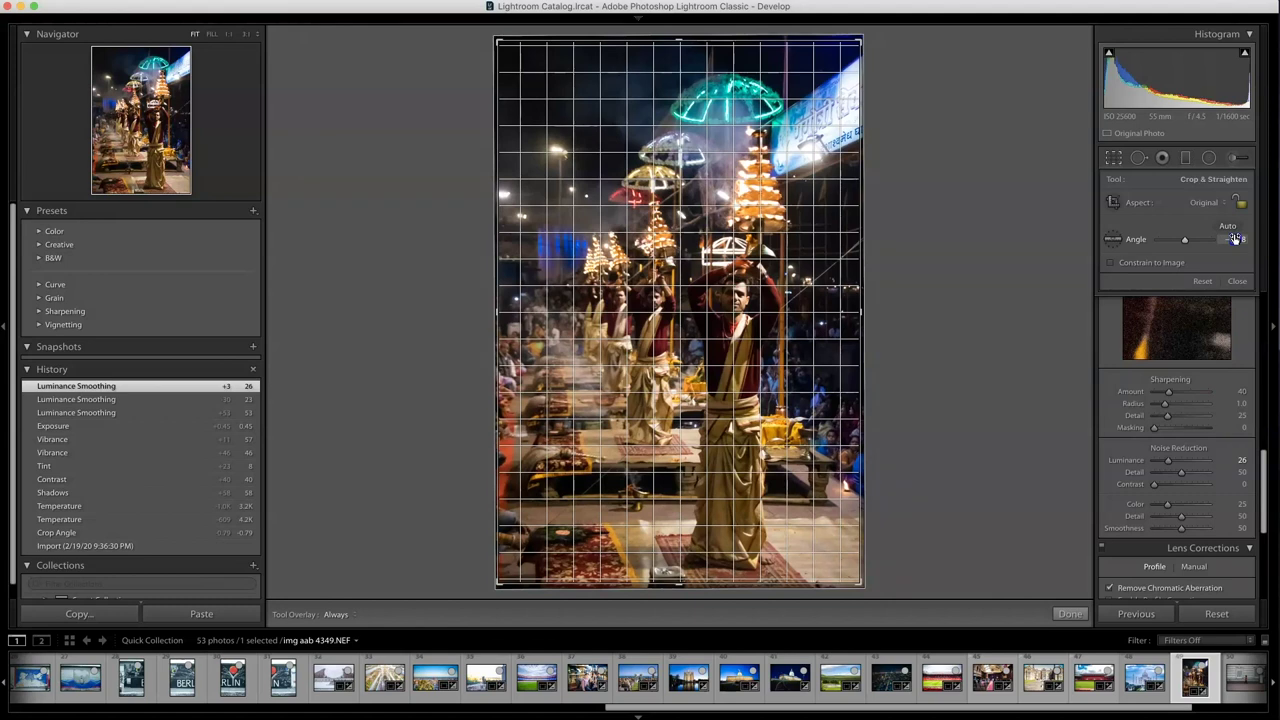
{"action": "left_click_drag", "start_coordinate": [1236, 239], "coordinate": [1229, 240]}
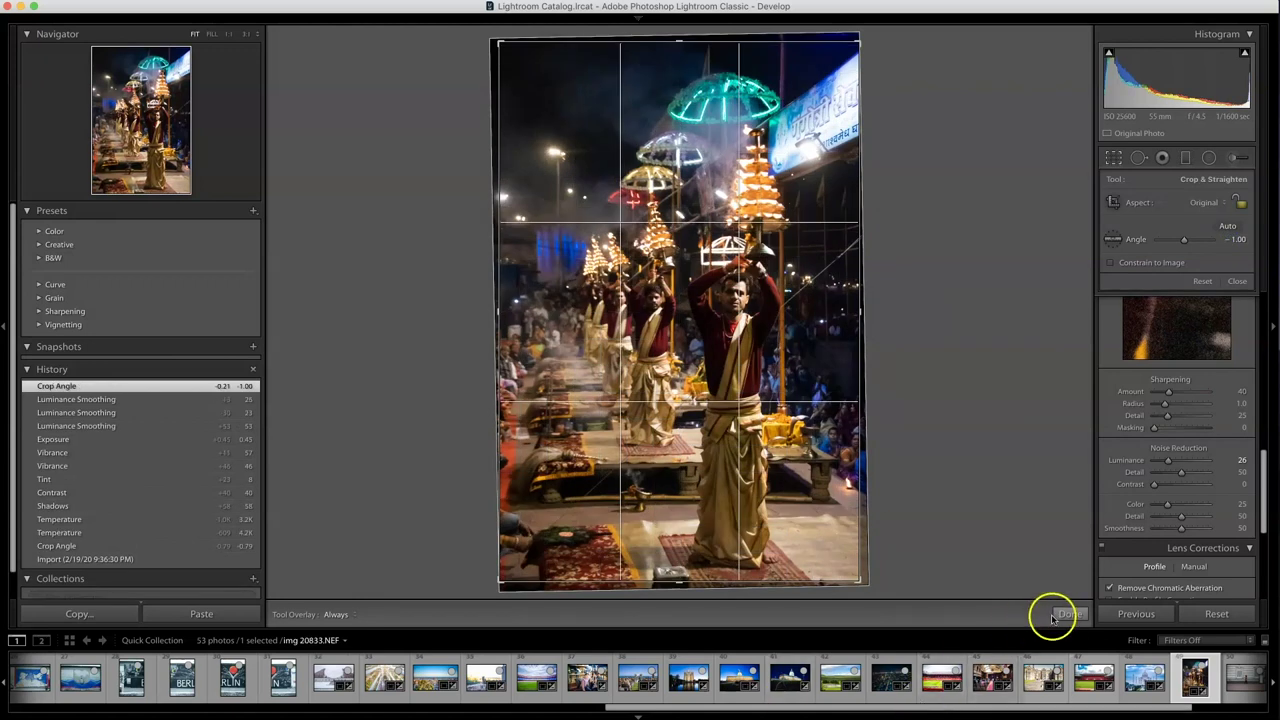
{"action": "left_click_drag", "start_coordinate": [720, 328], "coordinate": [554, 325]}
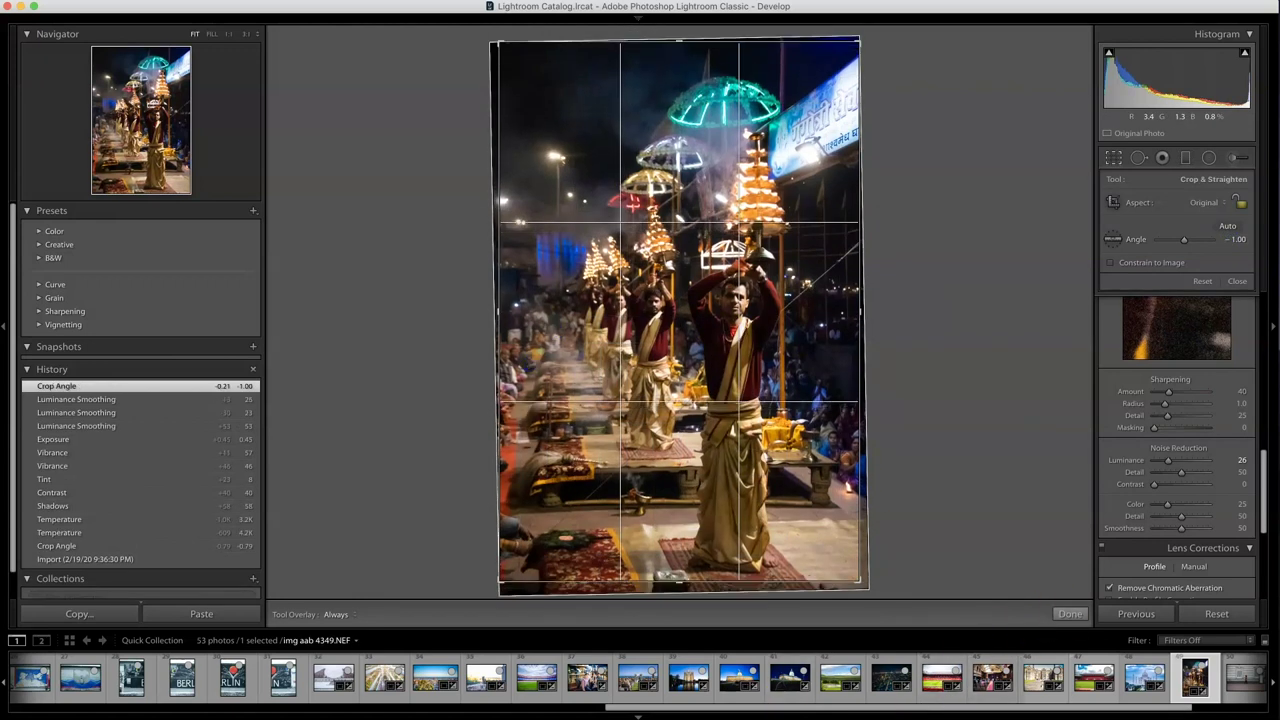
{"action": "left_click", "coordinate": [1070, 613]}
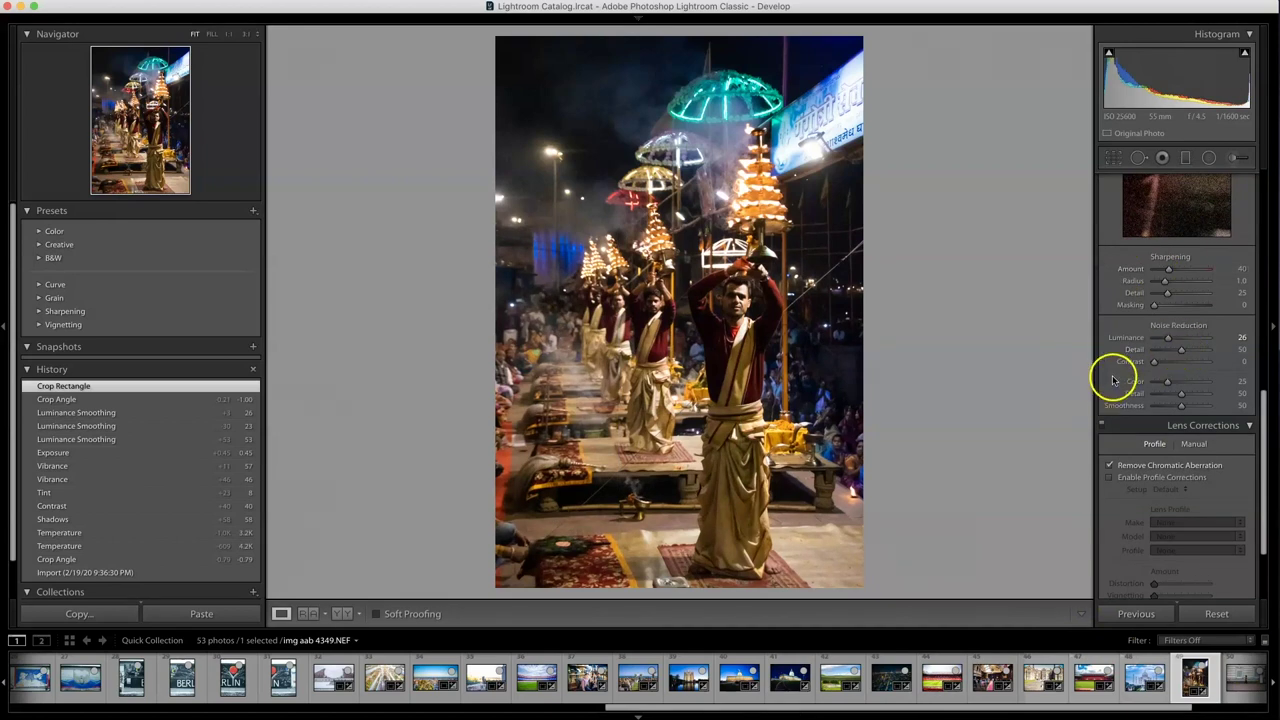
Set the night ceremony photo's Dehaze to +17, Clarity to +9, Texture to +15, Shadows to +100 and Highlights to −80.
{"action": "scroll", "coordinate": [1113, 378], "scroll_direction": "up", "scroll_amount": 4}
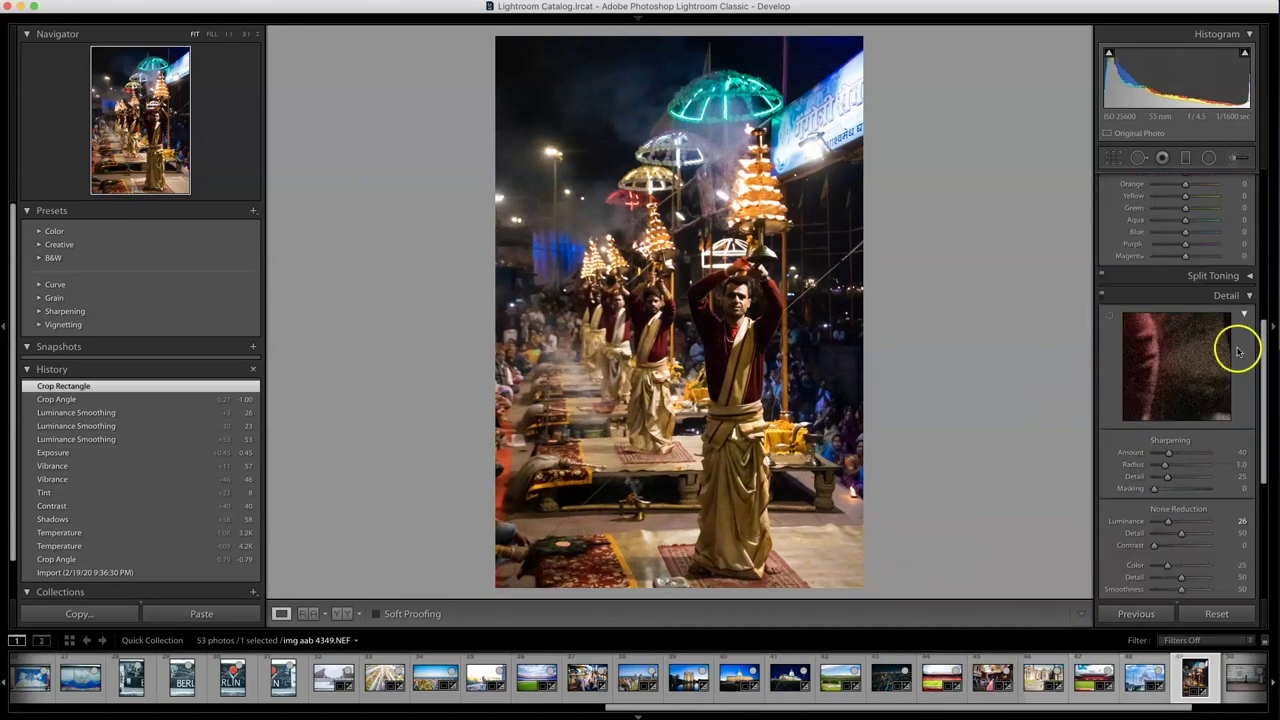
{"action": "scroll", "coordinate": [1123, 357], "scroll_direction": "up", "scroll_amount": 10}
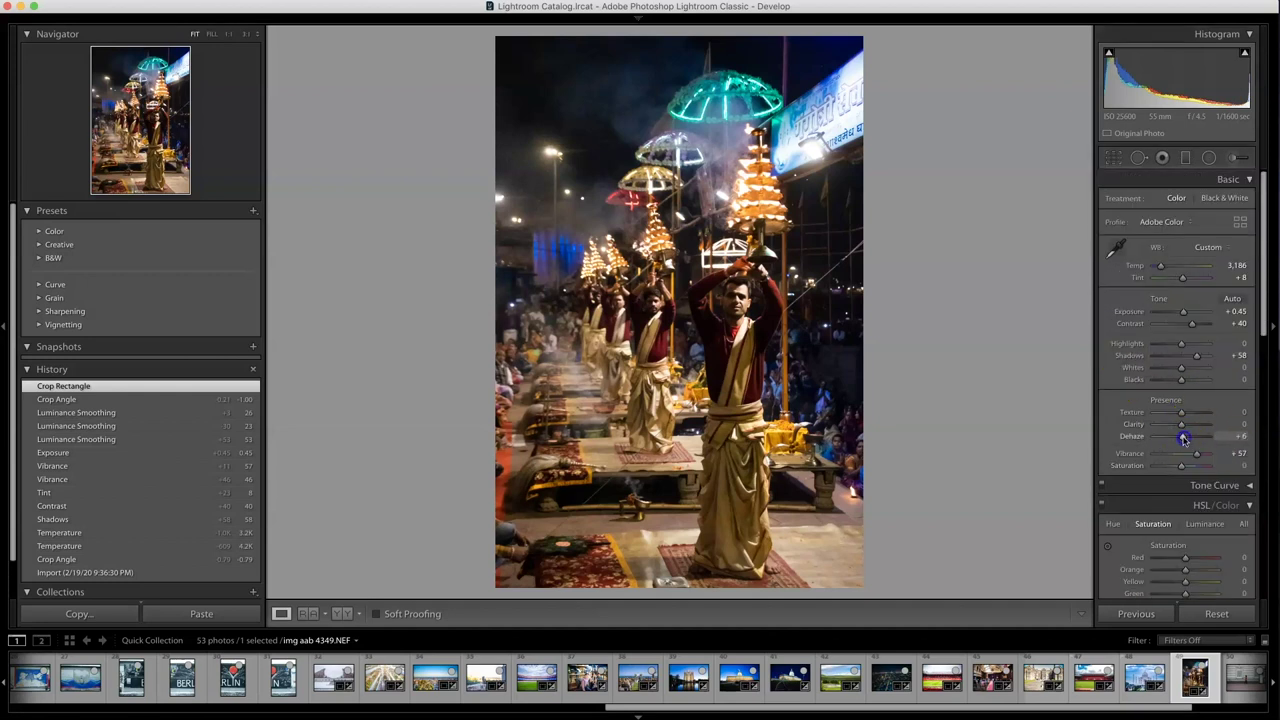
{"action": "left_click_drag", "start_coordinate": [1179, 438], "coordinate": [1187, 439]}
{"action": "left_click_drag", "start_coordinate": [1181, 424], "coordinate": [1186, 418]}
{"action": "left_click_drag", "start_coordinate": [1196, 356], "coordinate": [1218, 357]}
{"action": "left_click_drag", "start_coordinate": [1189, 346], "coordinate": [1181, 313]}
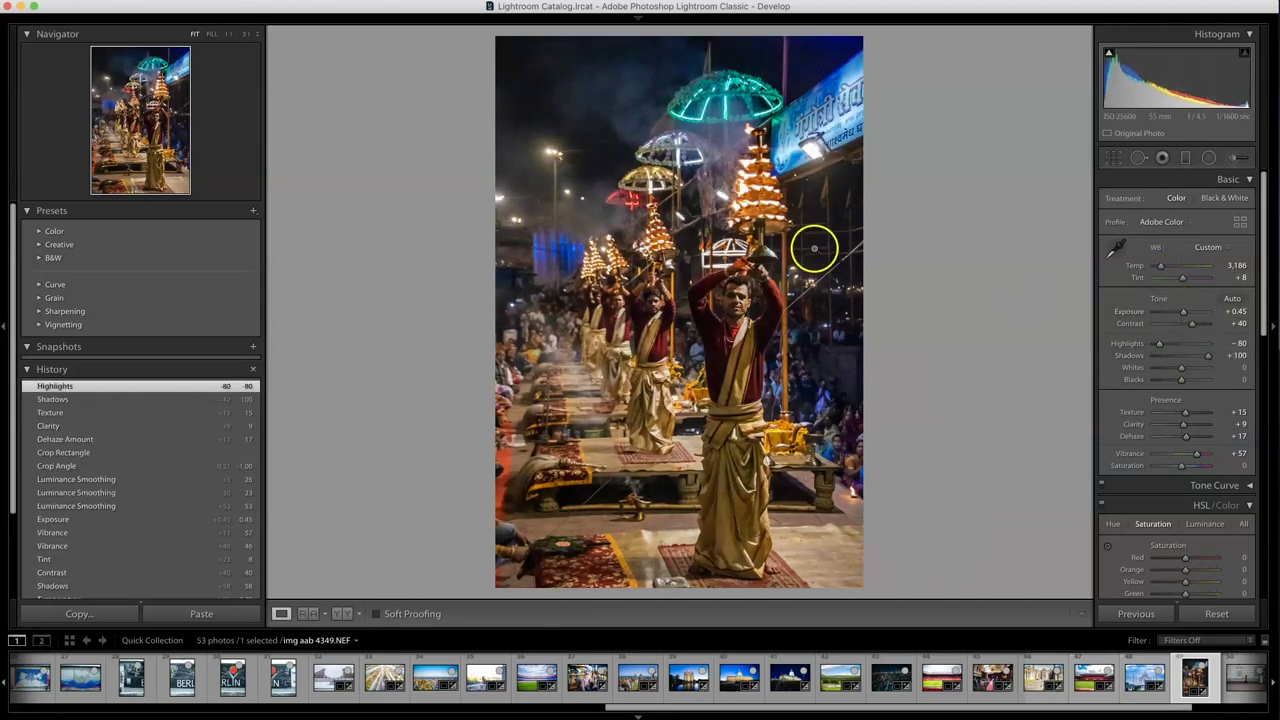
Compare the night ceremony photo with its unedited version by repeatedly resetting all settings and undoing the reset.
{"action": "left_click", "coordinate": [1217, 615]}
{"action": "key", "text": "super+z"}
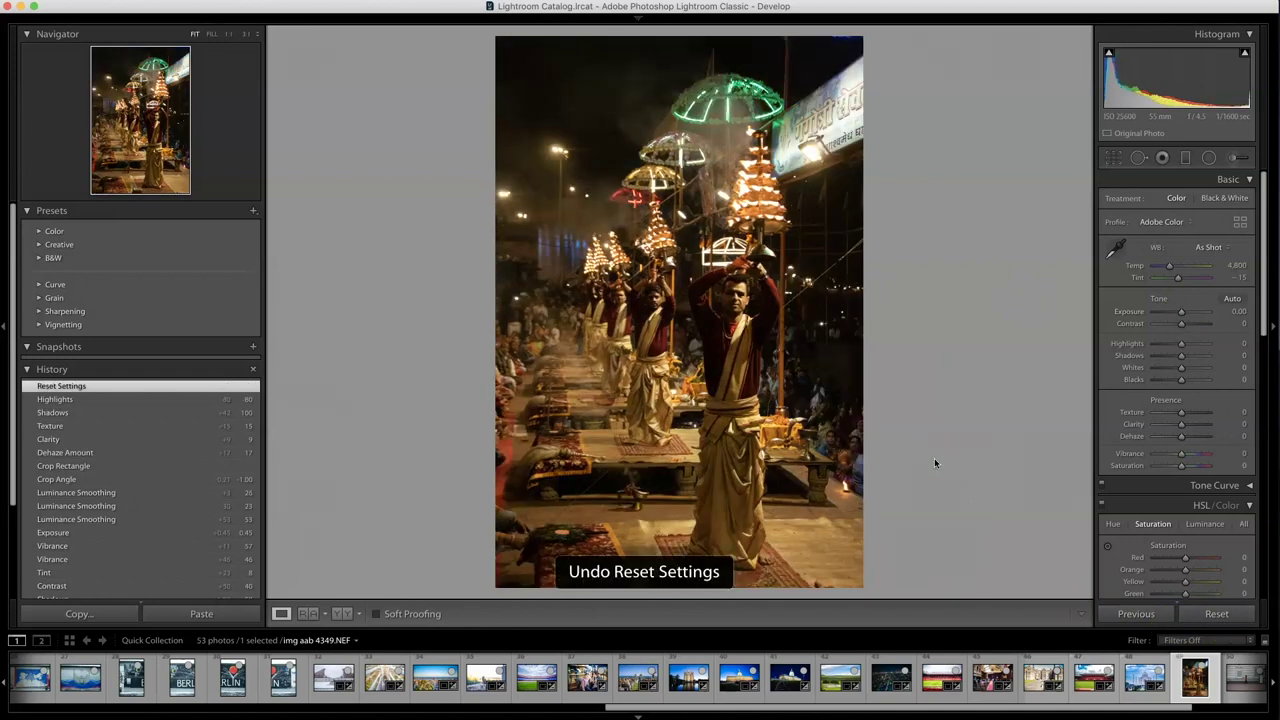
{"action": "left_click", "coordinate": [1225, 612]}
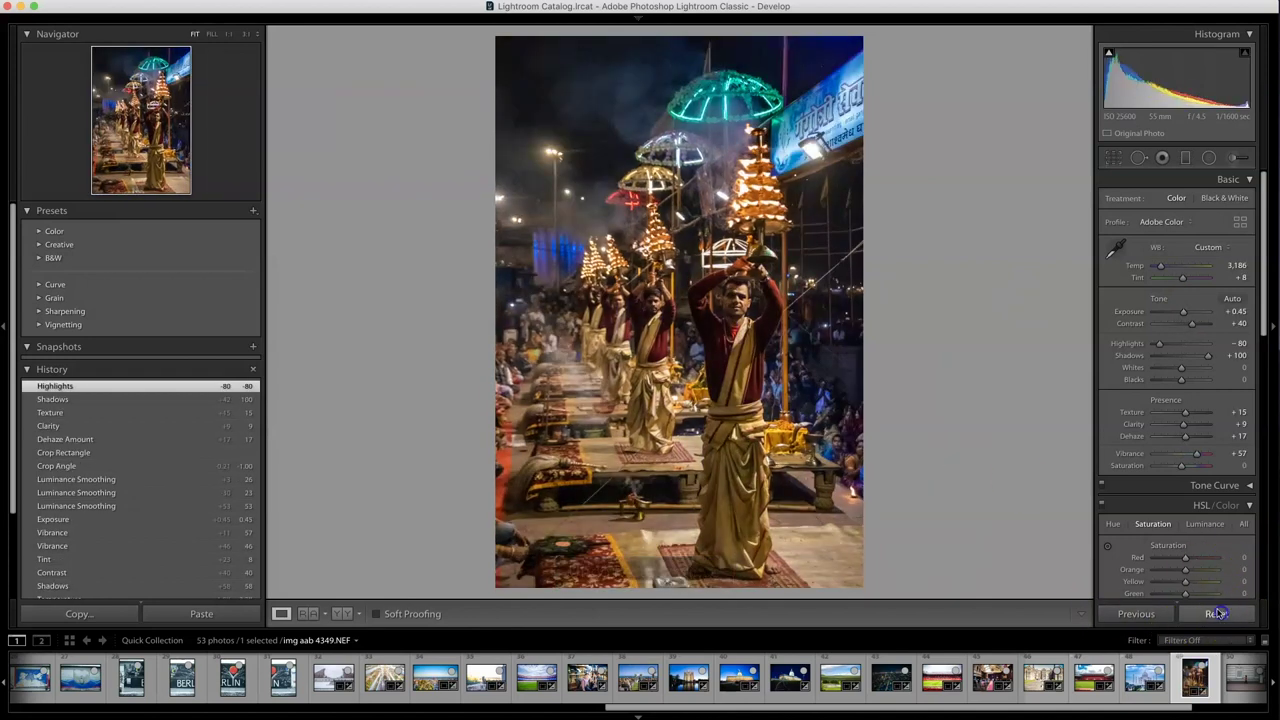
{"action": "key", "text": "super+z"}
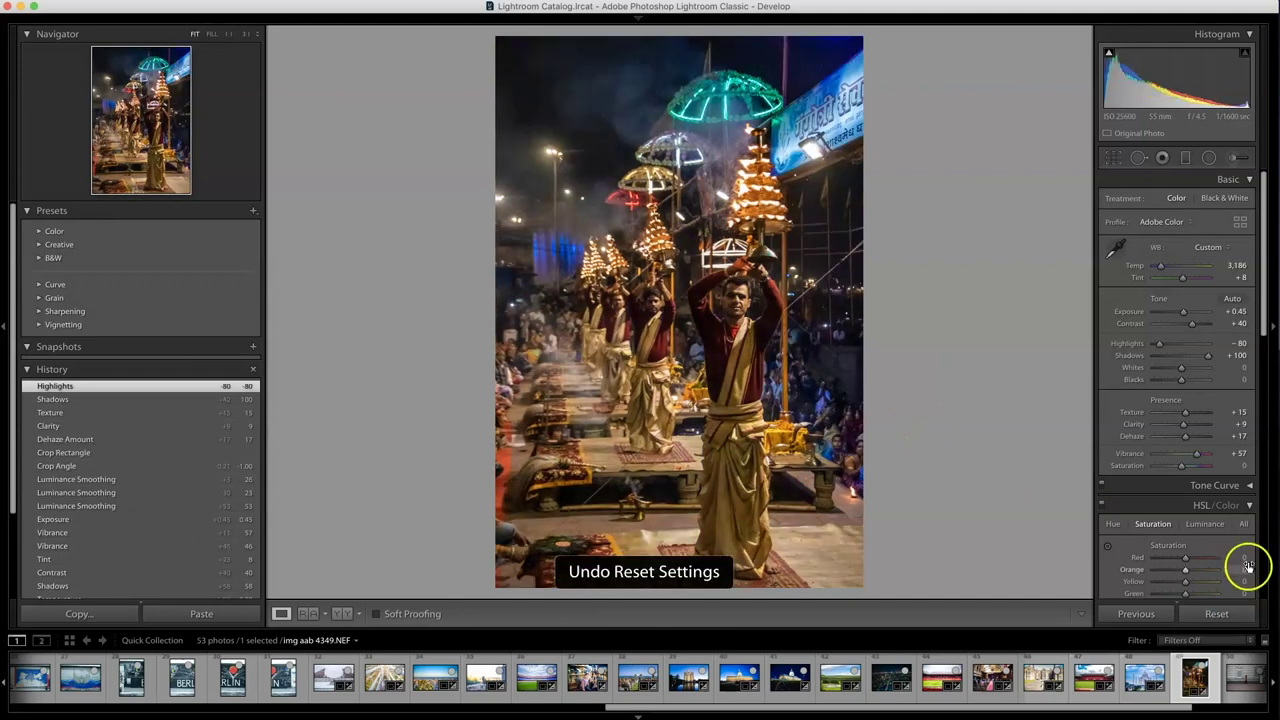
{"action": "left_click", "coordinate": [1213, 610]}
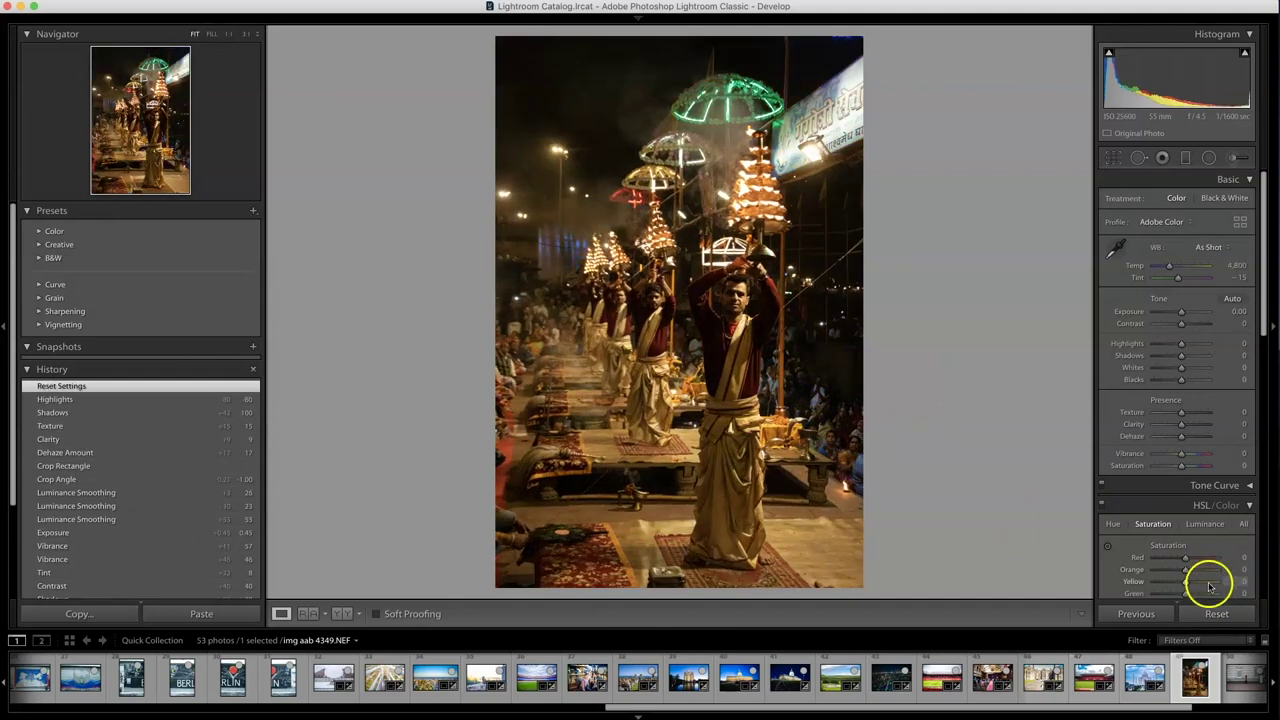
{"action": "key", "text": "super+z"}
{"action": "left_click", "coordinate": [1217, 612]}
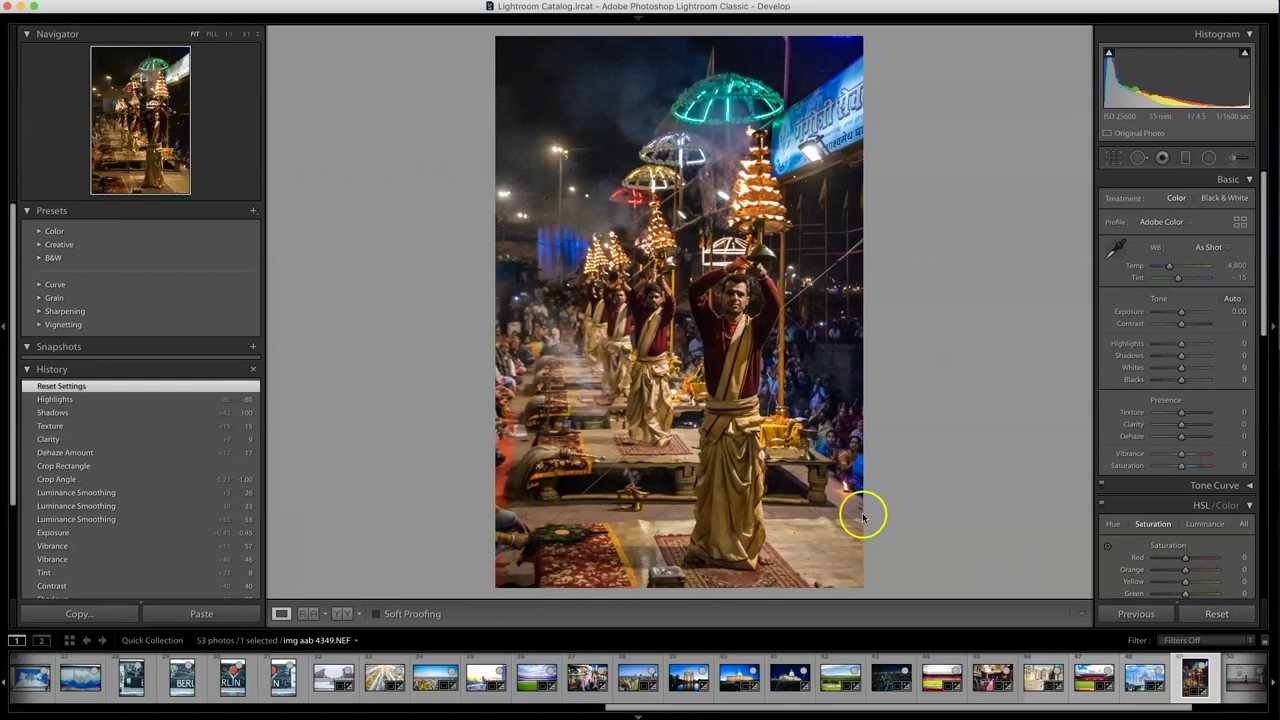
{"action": "left_click", "coordinate": [863, 512]}
{"action": "left_click", "coordinate": [832, 396]}
{"action": "key", "text": "super+z"}
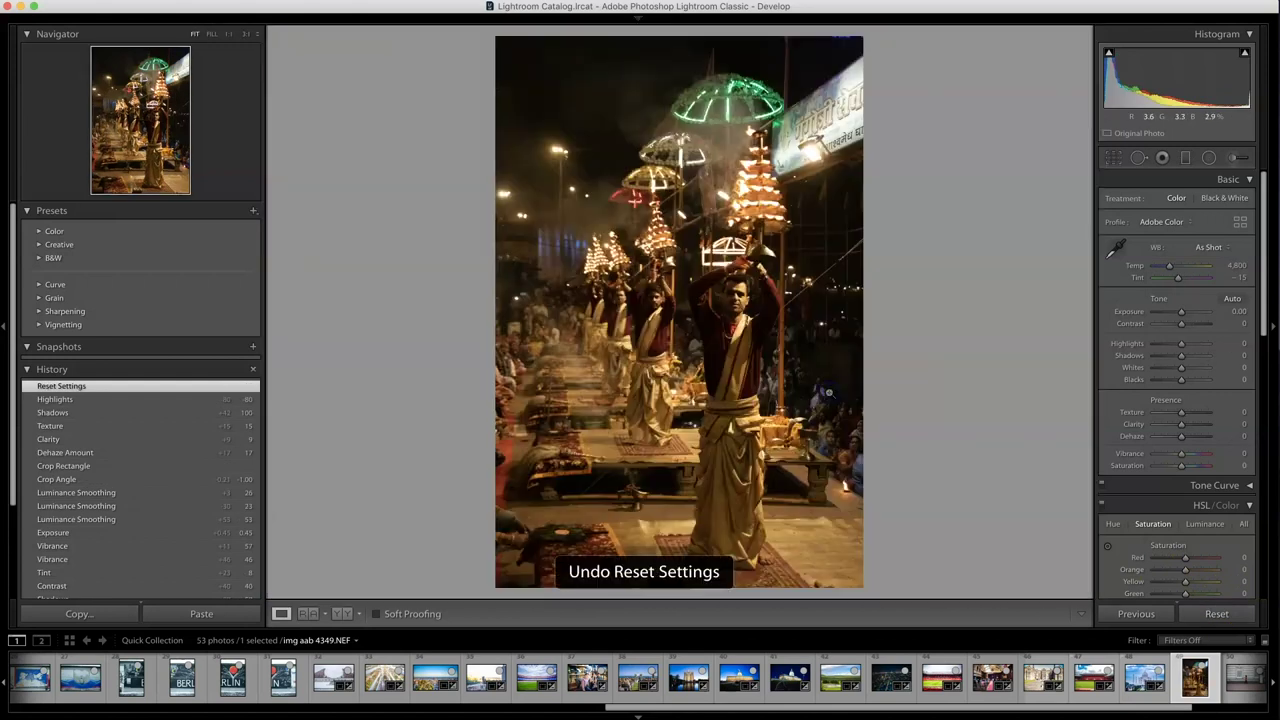
{"action": "left_click", "coordinate": [1212, 613]}
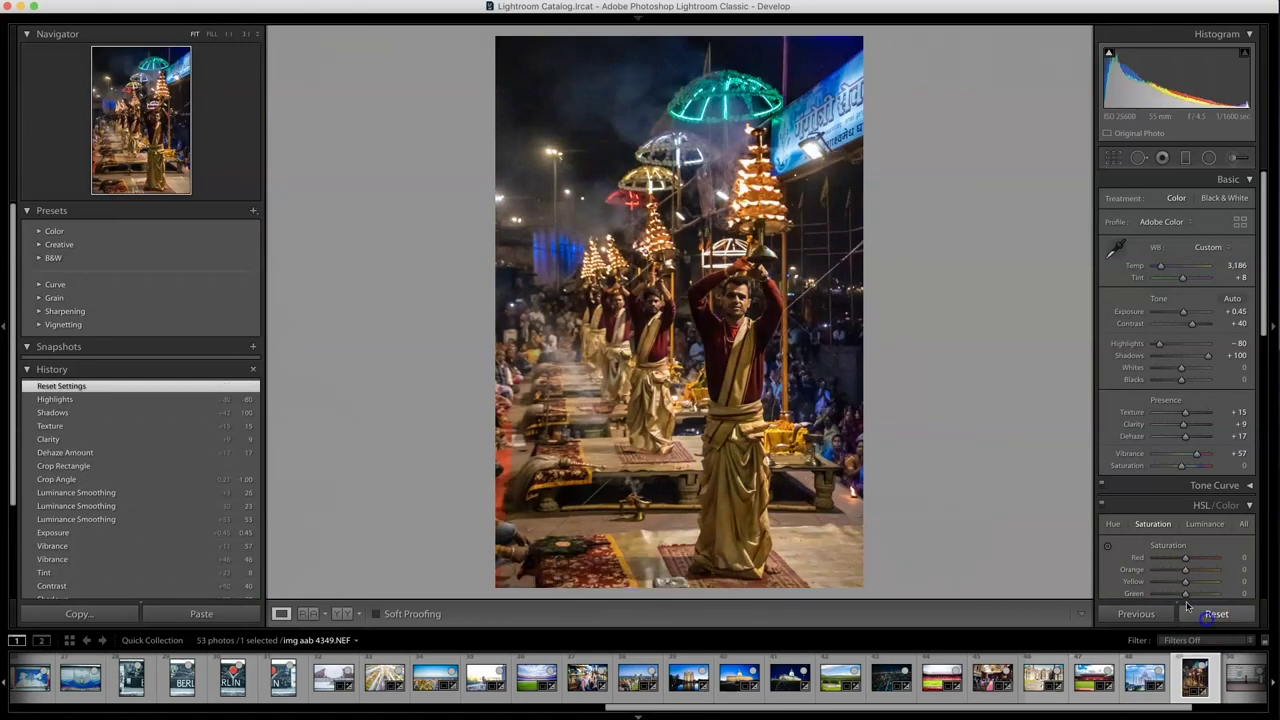
{"action": "key", "text": "super+z"}
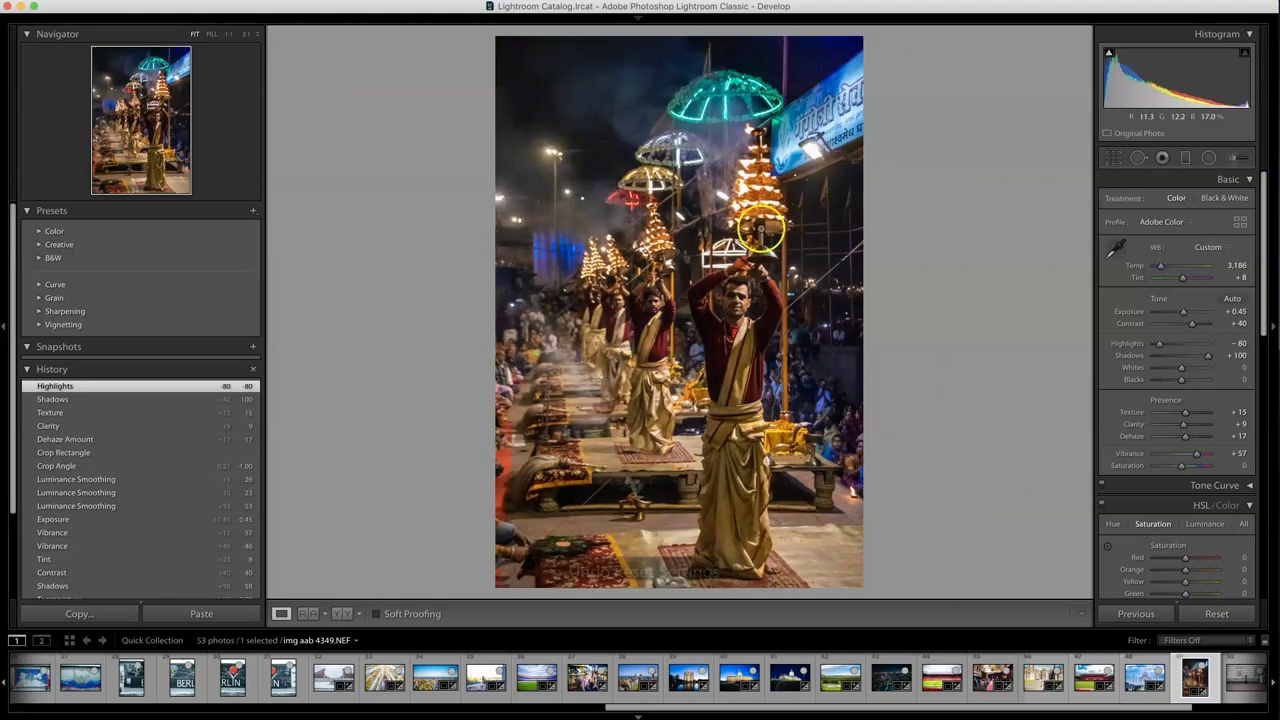
Open the photo of the red-coated royal guard marching past the sentry box.
{"action": "scroll", "coordinate": [1145, 676], "scroll_direction": "right", "scroll_amount": 3}
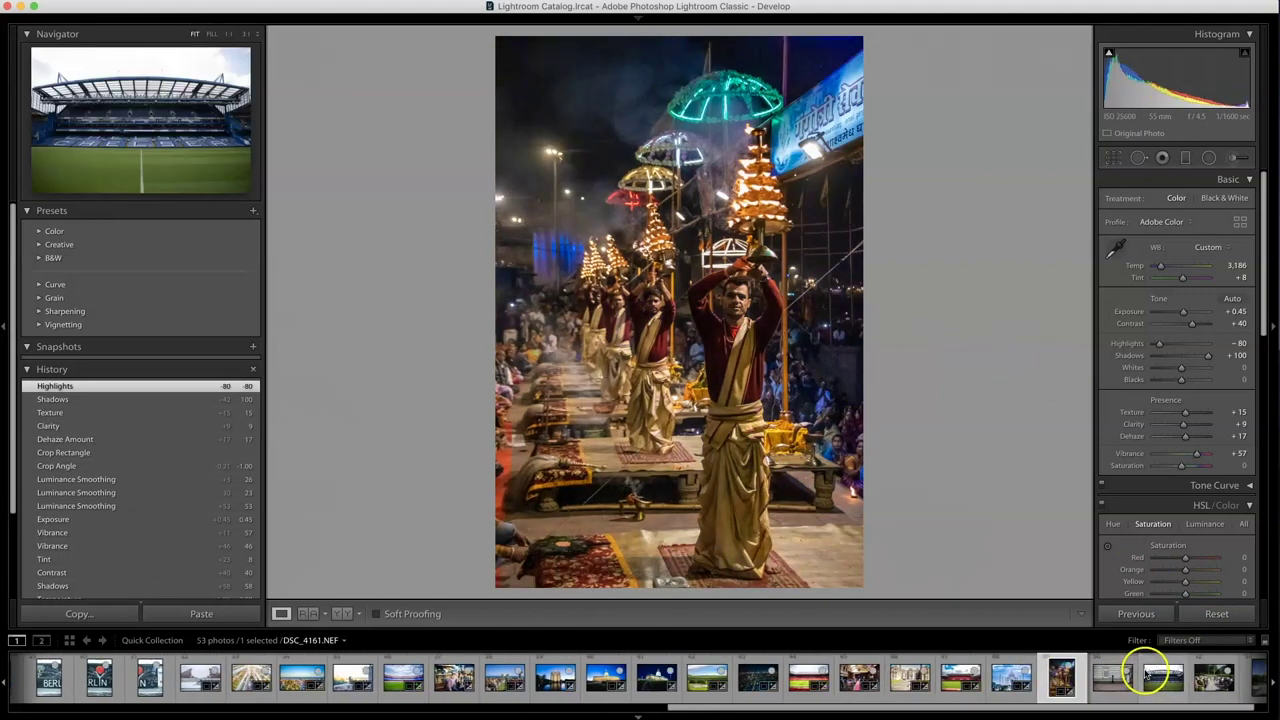
{"action": "left_click", "coordinate": [1073, 665]}
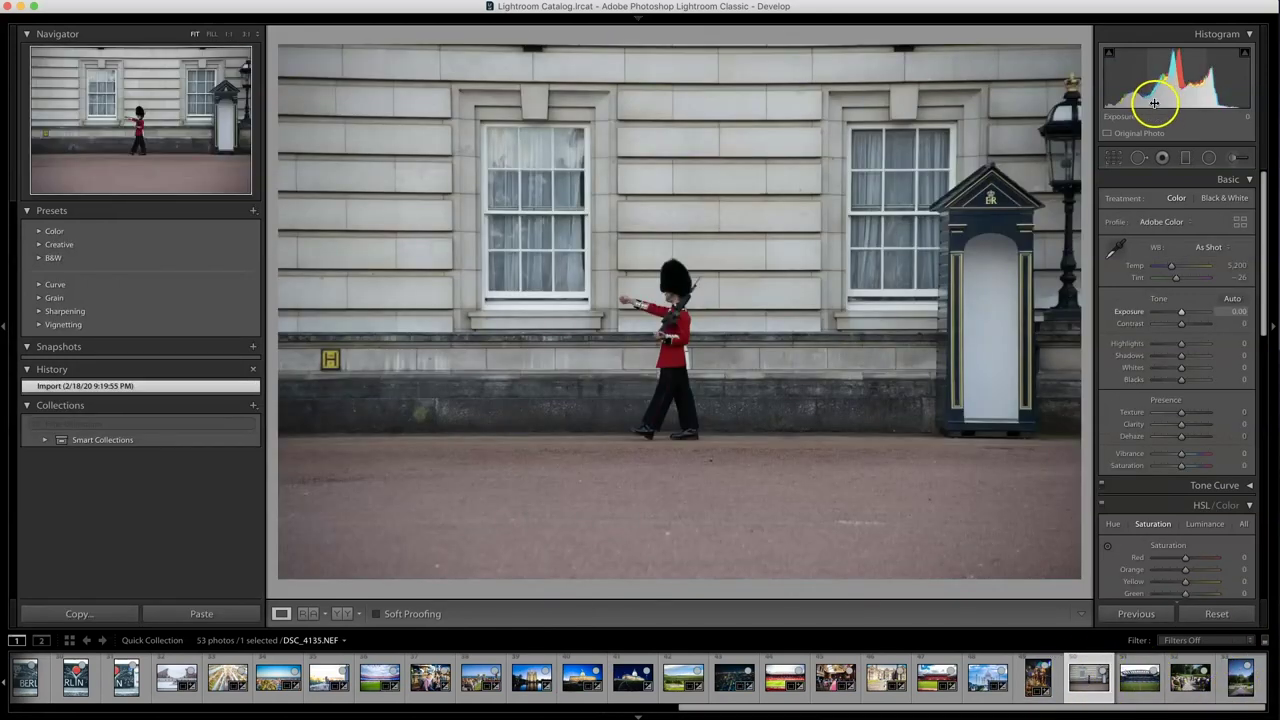
Try a tighter crop of the guard photo that cuts out the sentry box, and reset all its settings.
{"action": "left_click", "coordinate": [1114, 157]}
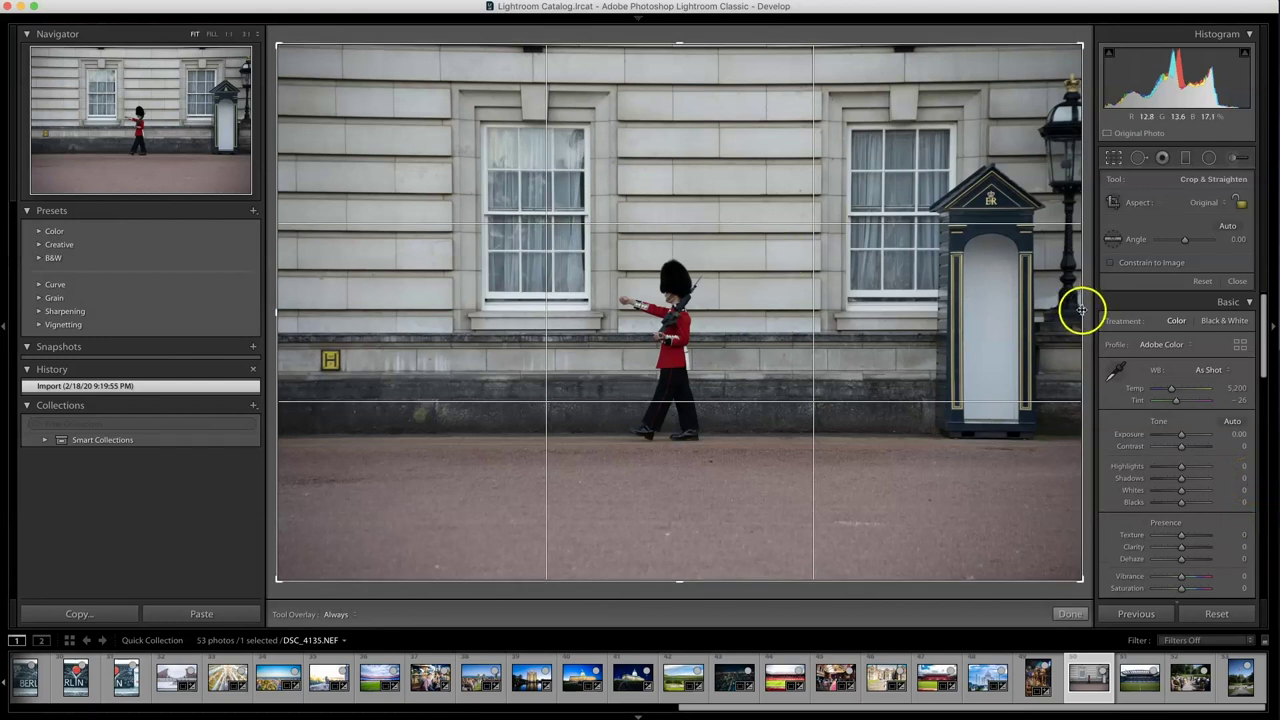
{"action": "left_click_drag", "start_coordinate": [1081, 311], "coordinate": [972, 300]}
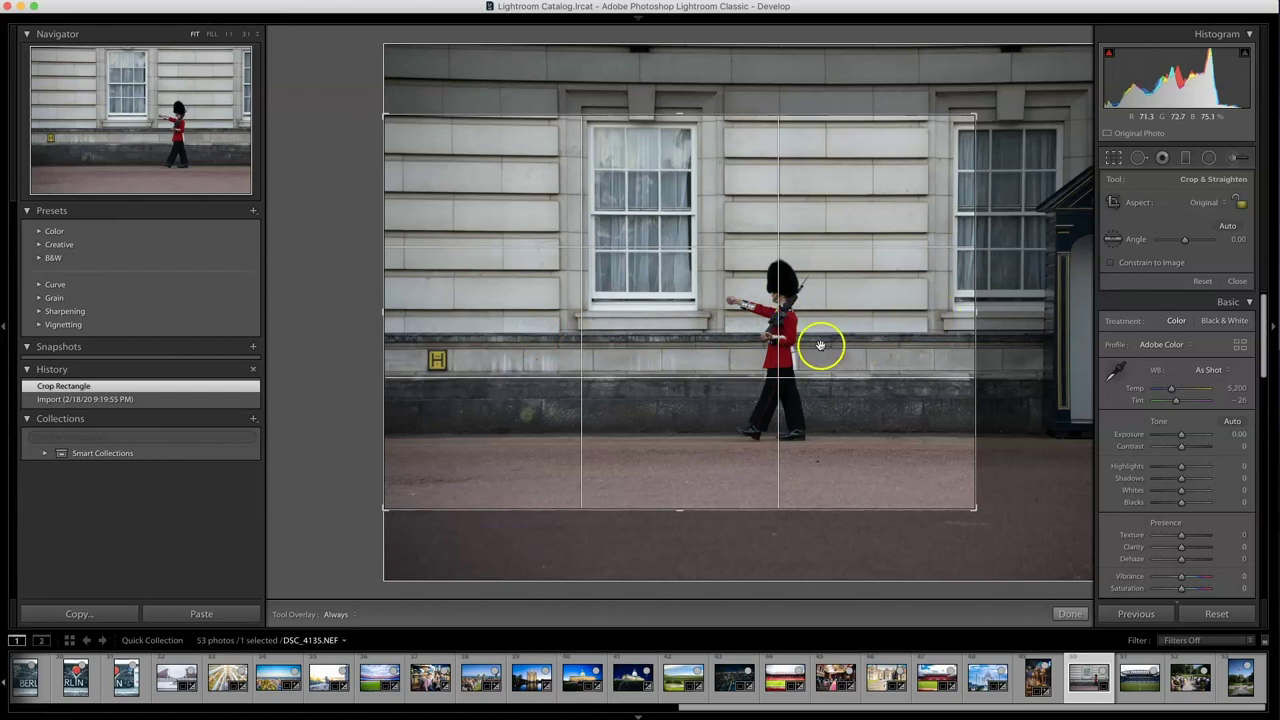
{"action": "left_click_drag", "start_coordinate": [971, 309], "coordinate": [951, 314]}
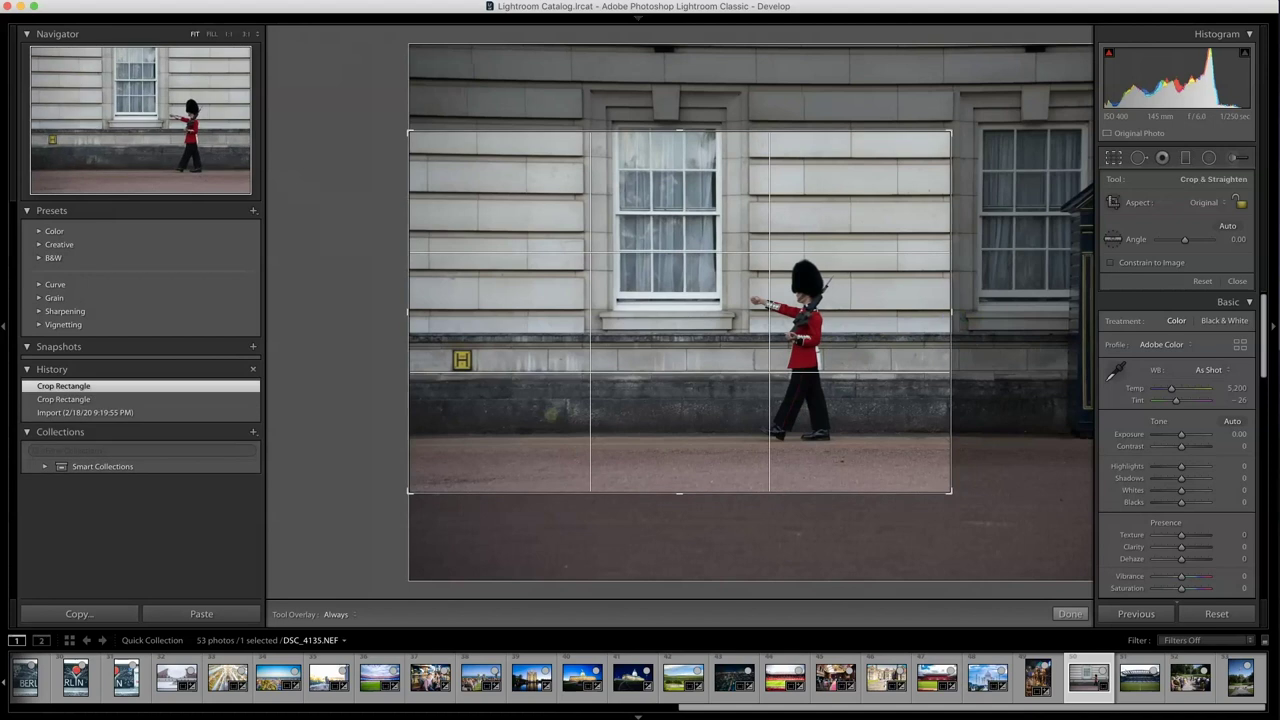
{"action": "left_click", "coordinate": [1068, 614]}
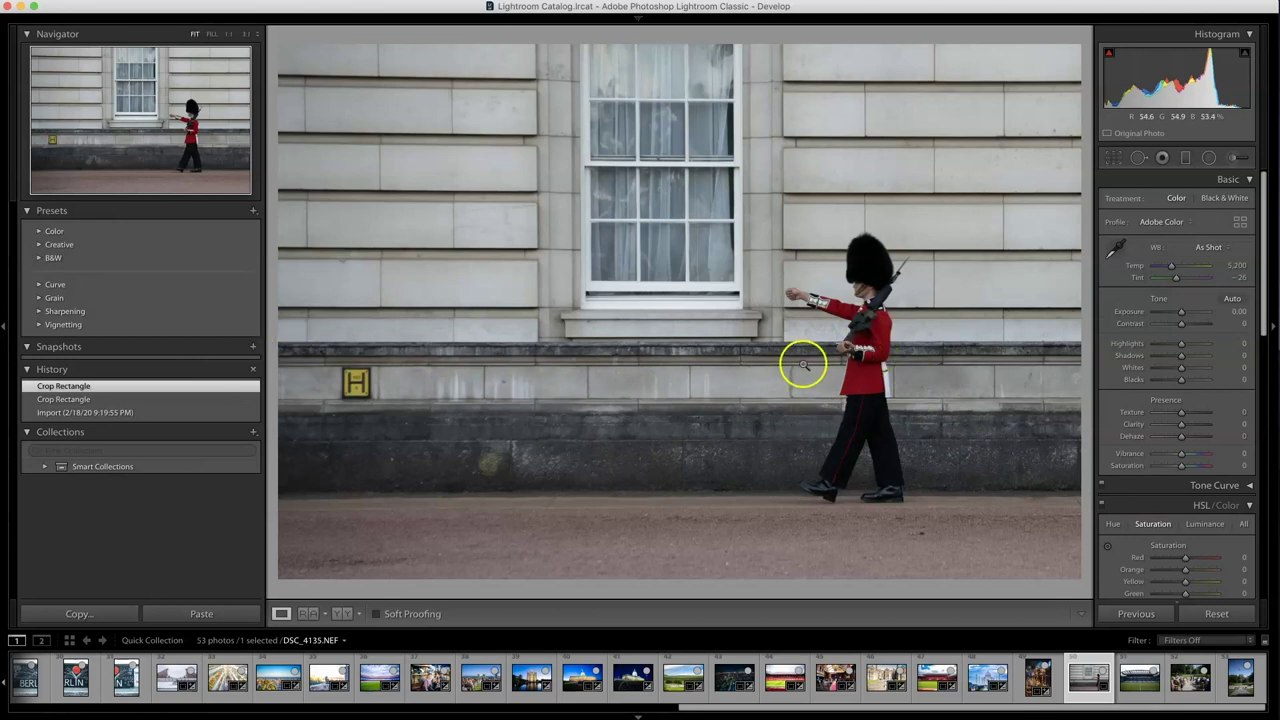
{"action": "left_click", "coordinate": [1216, 614]}
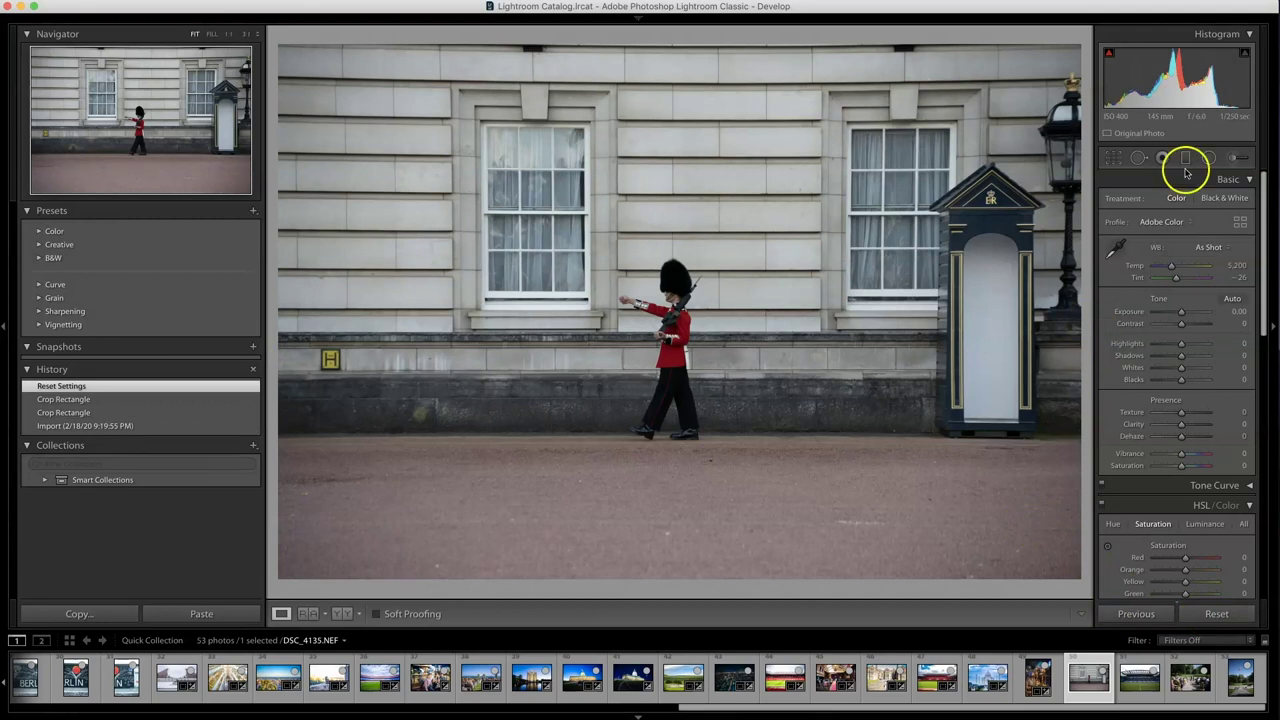
Crop the guard photo from the side opposite the sentry box and shift the frame to trim the foreground pavement.
{"action": "left_click", "coordinate": [1136, 157]}
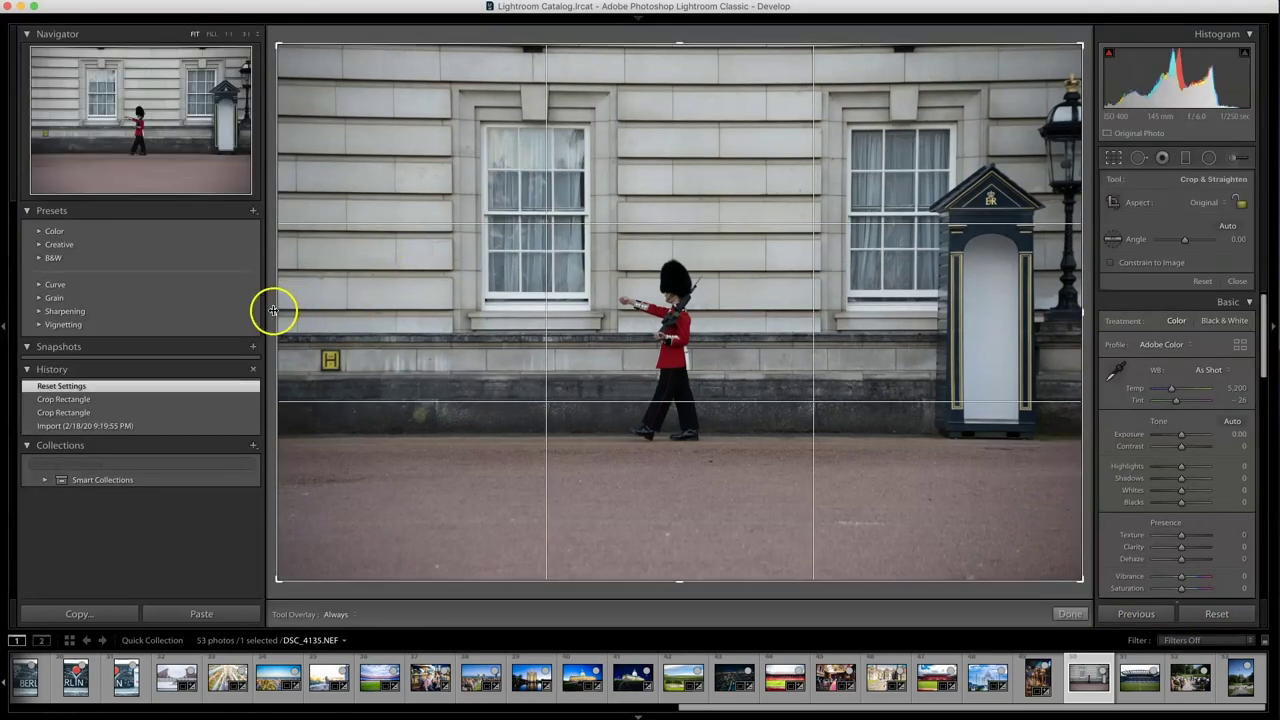
{"action": "left_click_drag", "start_coordinate": [298, 312], "coordinate": [344, 308]}
{"action": "left_click_drag", "start_coordinate": [891, 328], "coordinate": [886, 355]}
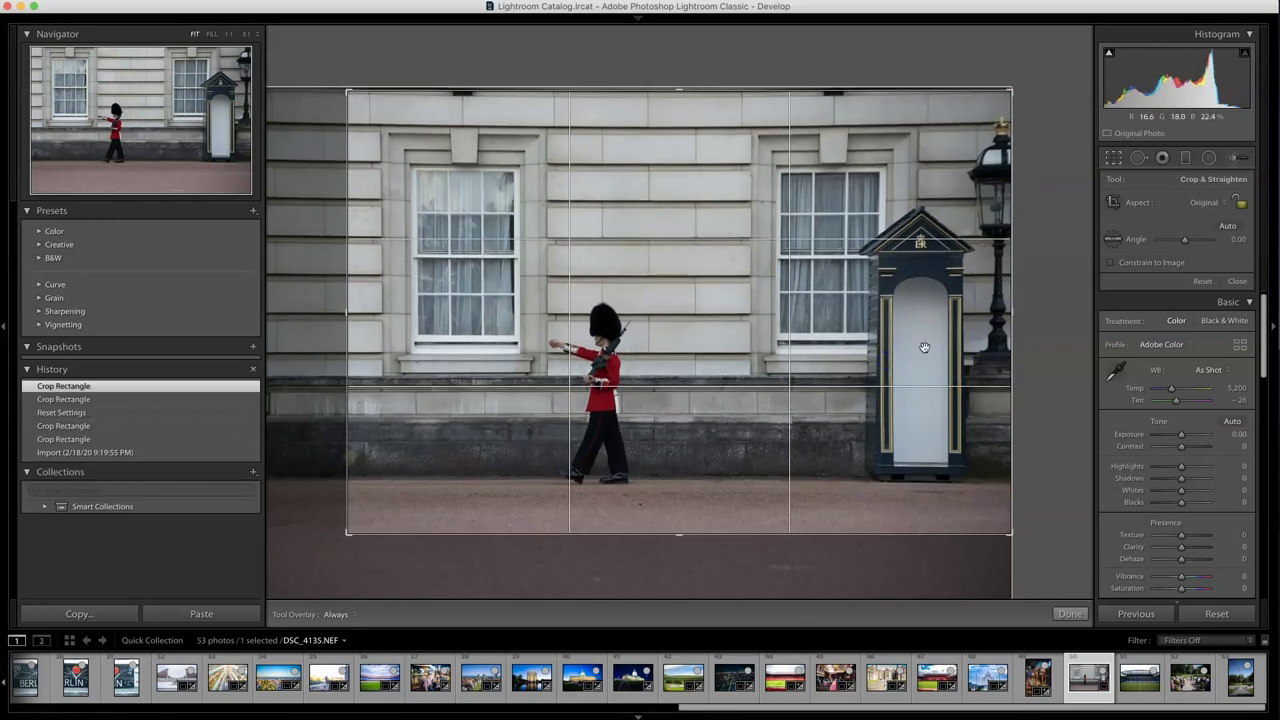
Straighten the guard photo with a crop angle of 0.32 and apply the crop.
{"action": "left_click", "coordinate": [1238, 238]}
{"action": "left_click_drag", "start_coordinate": [1240, 238], "coordinate": [1242, 238]}
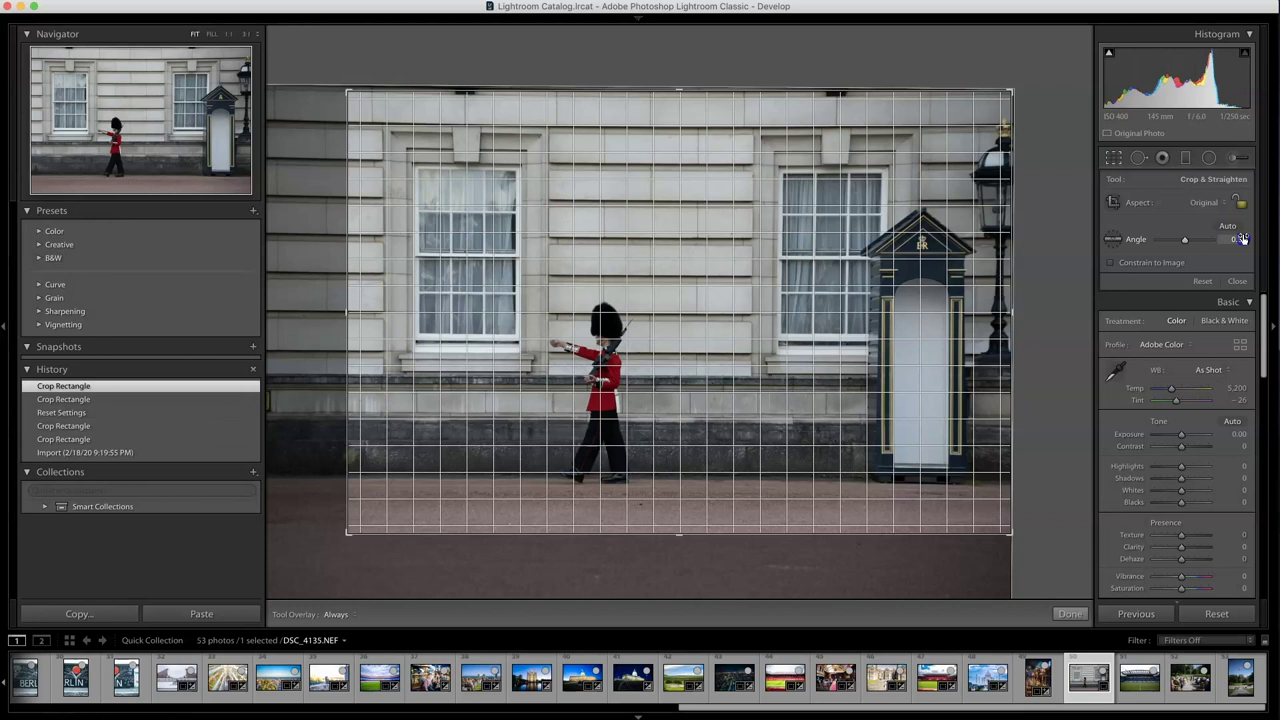
{"action": "left_click_drag", "start_coordinate": [1242, 238], "coordinate": [1243, 238]}
{"action": "left_click", "coordinate": [1068, 613]}
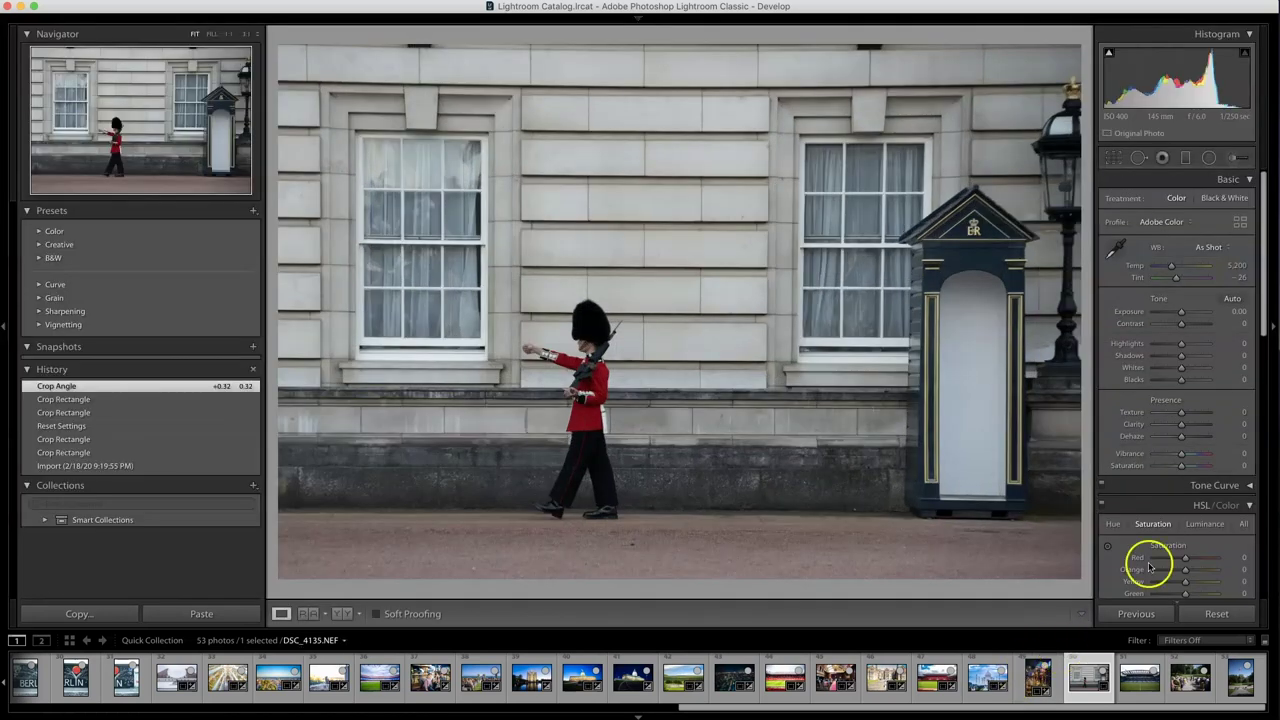
Set the guard photo's Exposure to +0.40, Contrast and Shadows to +38, Clarity to +11, Texture to +16 and Vibrance to +57.
{"action": "left_click_drag", "start_coordinate": [1195, 455], "coordinate": [1194, 455]}
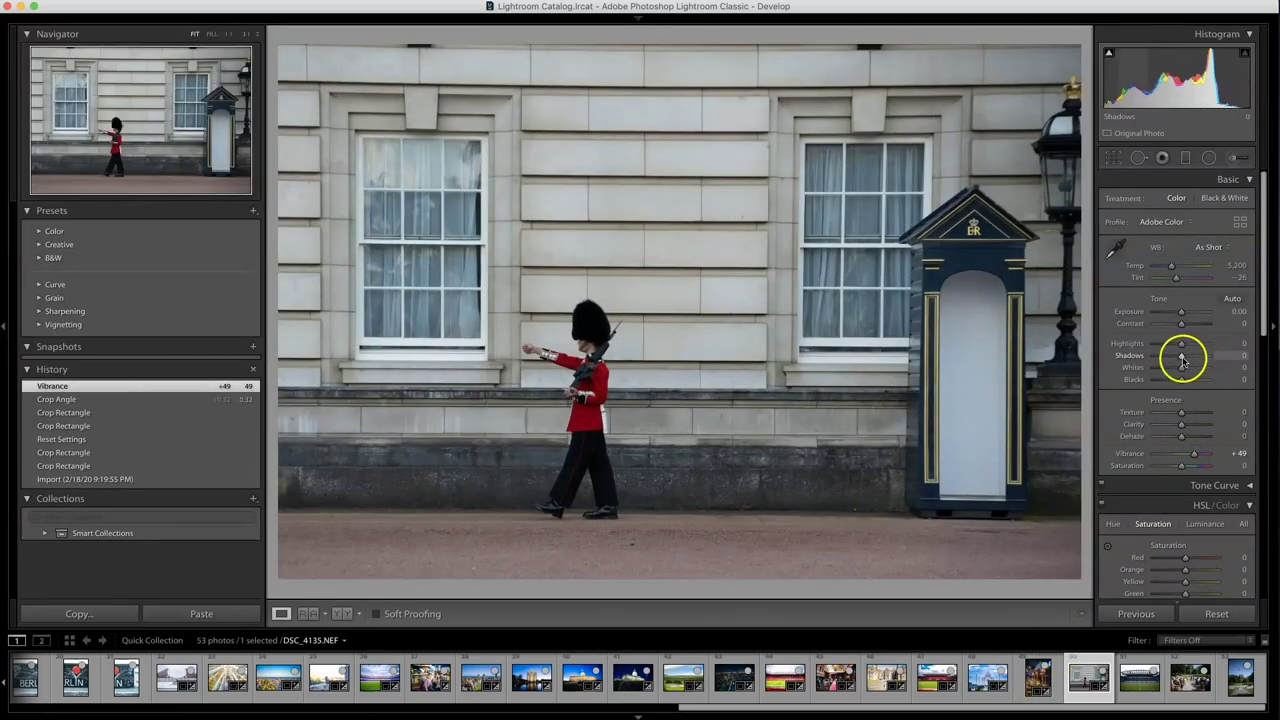
{"action": "left_click_drag", "start_coordinate": [1190, 358], "coordinate": [1187, 317]}
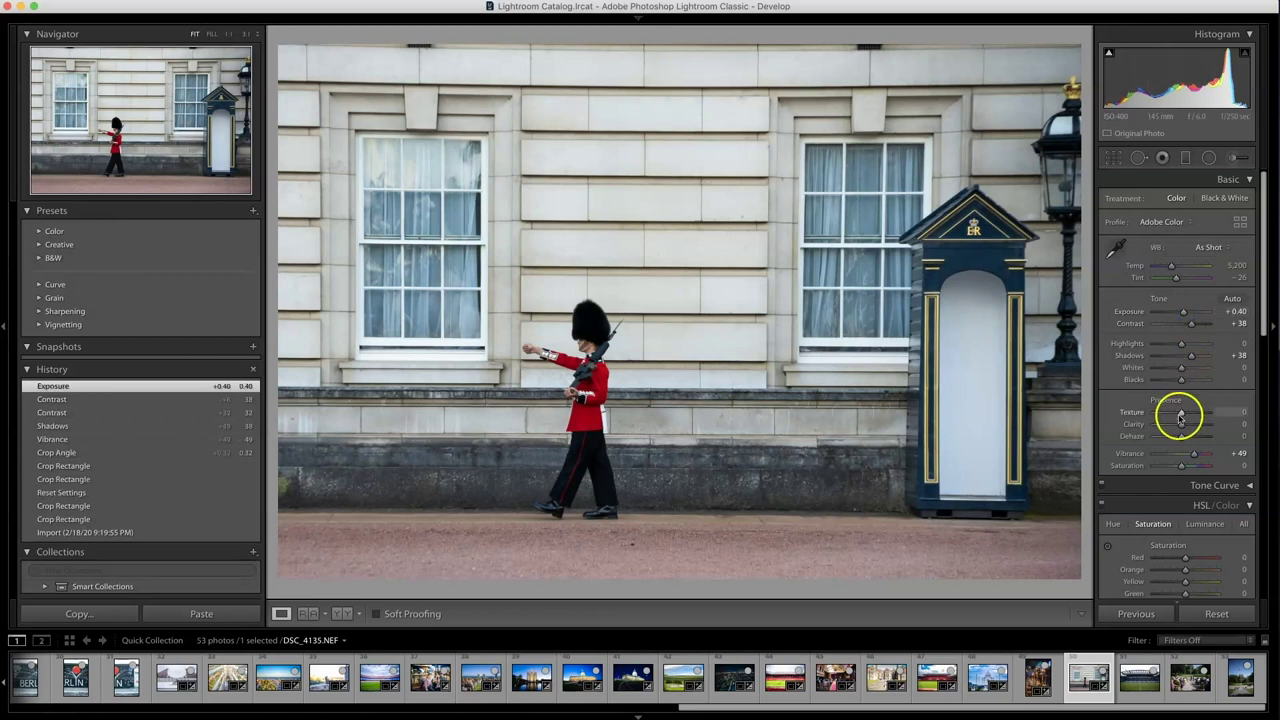
{"action": "left_click_drag", "start_coordinate": [1189, 428], "coordinate": [1196, 456]}
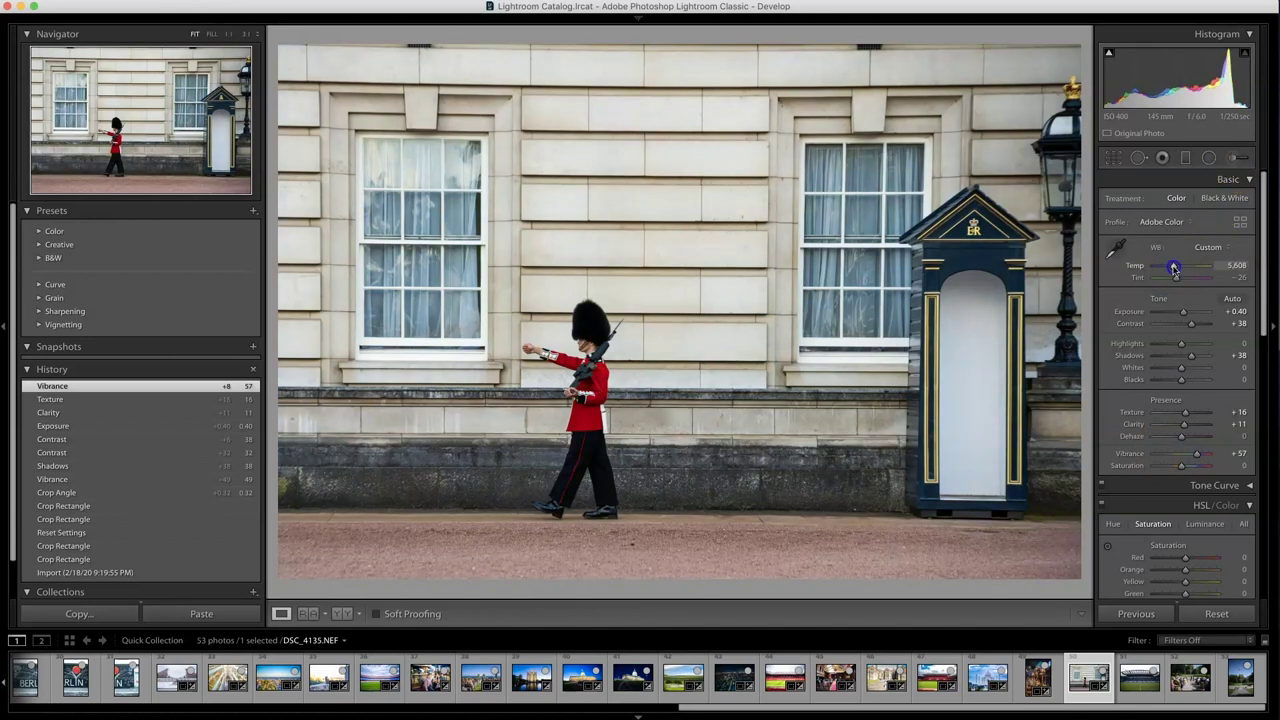
Warm the guard photo's Temp to 5,461 and set its Tint to −14.
{"action": "left_click_drag", "start_coordinate": [1173, 268], "coordinate": [1177, 281]}
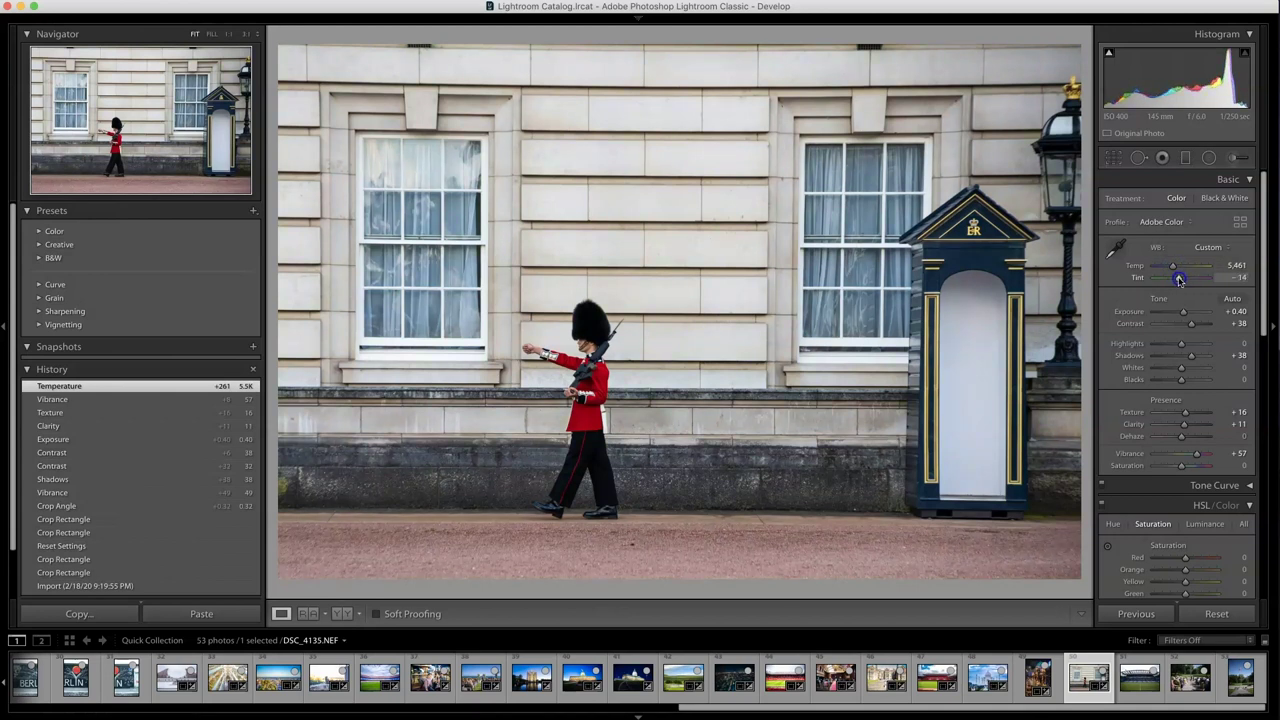
{"action": "left_click_drag", "start_coordinate": [1179, 281], "coordinate": [1179, 281]}
Inspect the guard's boots, trousers, bearskin and outstretched arm at close zoom for sharpness and detail.
{"action": "left_click", "coordinate": [529, 537]}
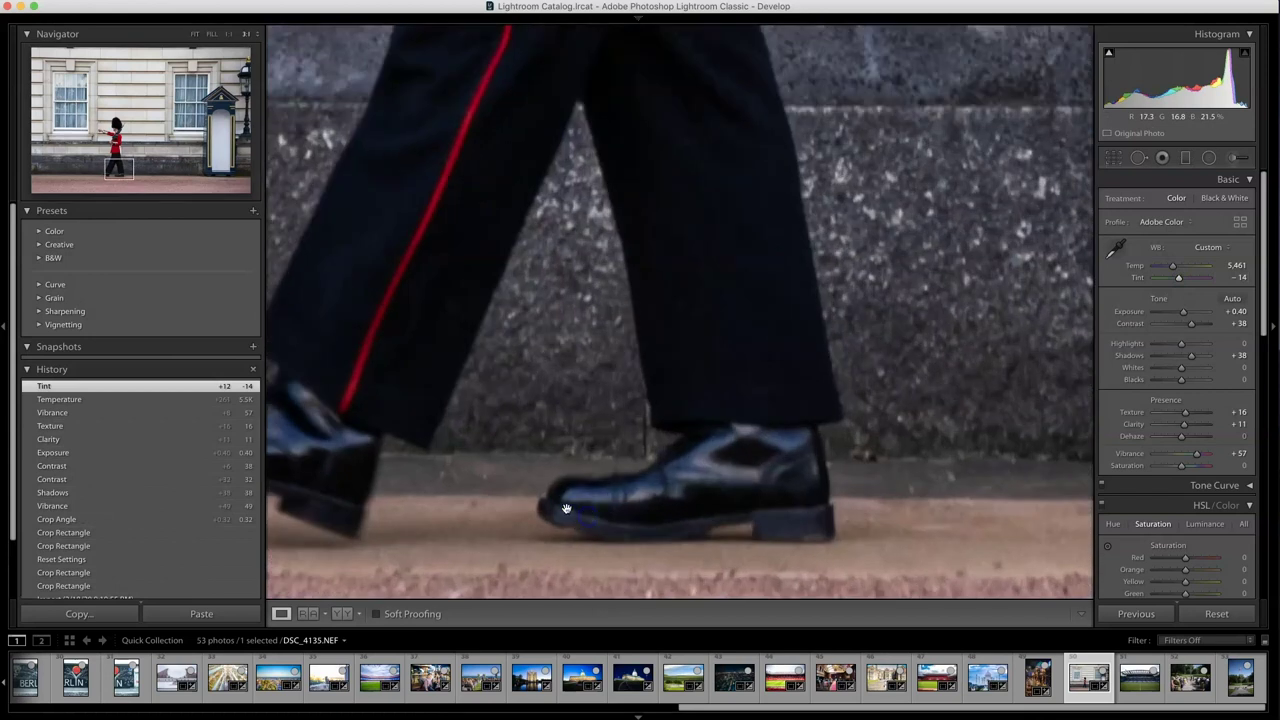
{"action": "left_click_drag", "start_coordinate": [564, 509], "coordinate": [854, 456]}
{"action": "left_click", "coordinate": [854, 456]}
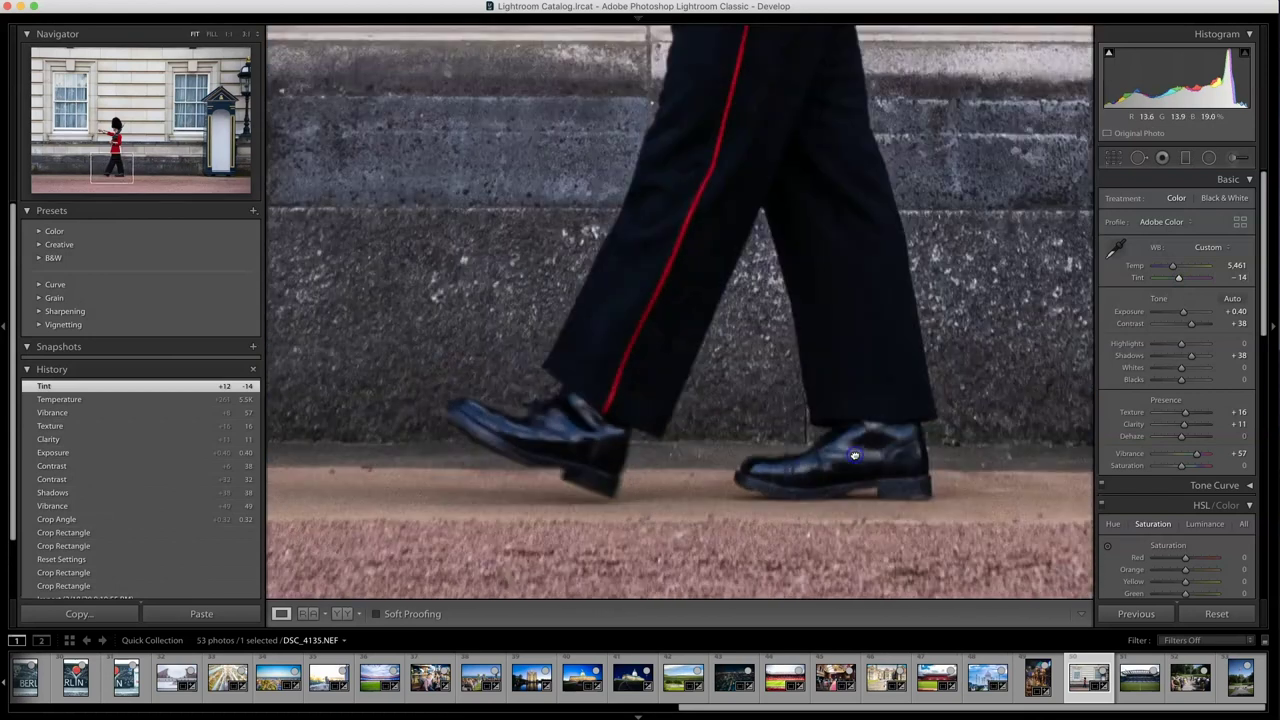
{"action": "left_click", "coordinate": [703, 407]}
{"action": "left_click_drag", "start_coordinate": [683, 320], "coordinate": [1051, 400]}
{"action": "left_click_drag", "start_coordinate": [513, 308], "coordinate": [743, 343]}
{"action": "left_click_drag", "start_coordinate": [563, 120], "coordinate": [1006, 251]}
{"action": "left_click_drag", "start_coordinate": [506, 115], "coordinate": [672, 210]}
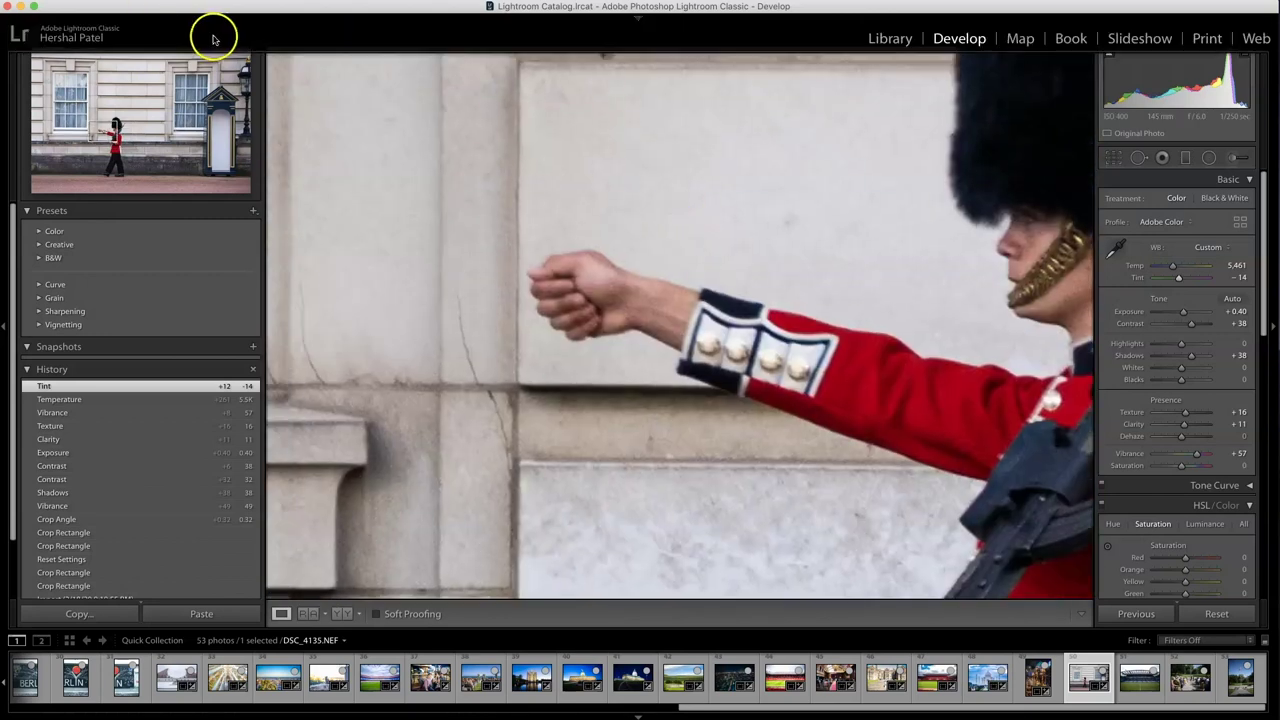
{"action": "left_click", "coordinate": [229, 38]}
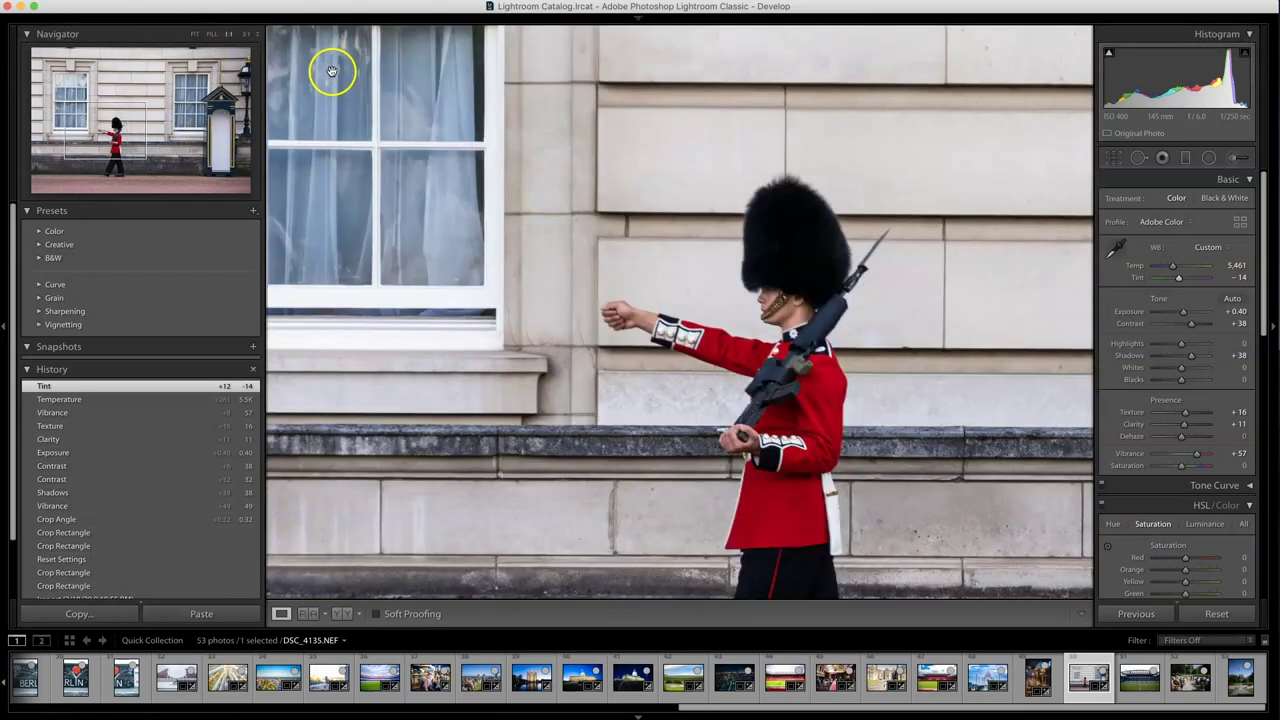
{"action": "left_click_drag", "start_coordinate": [666, 328], "coordinate": [544, 124]}
{"action": "key", "text": "Page_Down"}
{"action": "key", "text": "Page_Down"}
{"action": "key", "text": "Page_Down"}
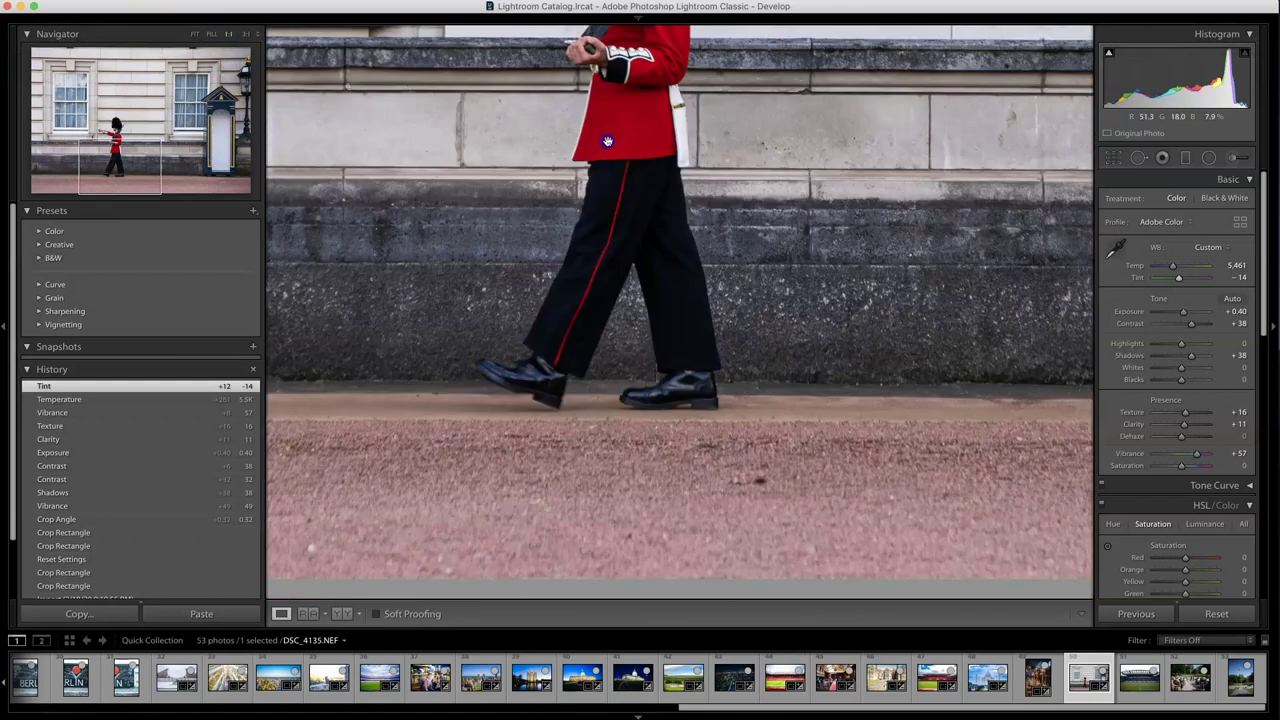
Inspect the palace wall, windows, sentry box and lamp post around the guard, returning to the full photo.
{"action": "key", "text": "Page_Up"}
{"action": "key", "text": "Page_Up"}
{"action": "key", "text": "Page_Up"}
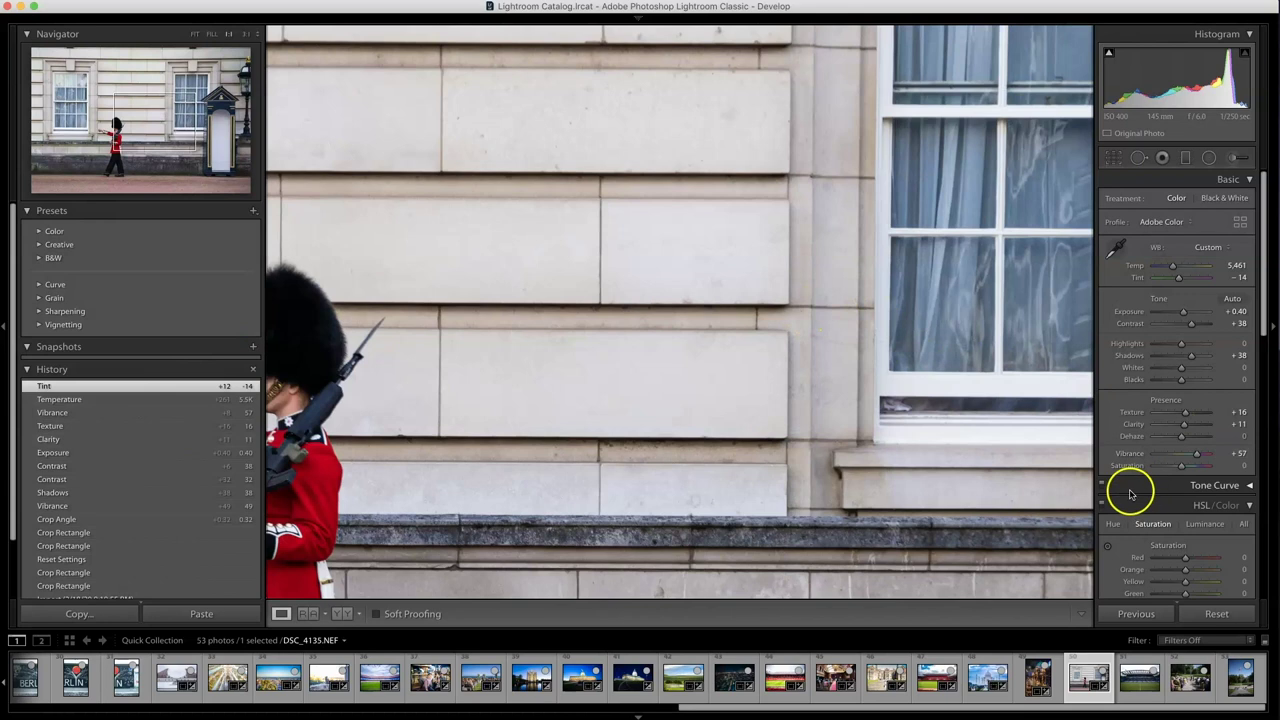
{"action": "left_click_drag", "start_coordinate": [923, 171], "coordinate": [505, 270]}
{"action": "left_click_drag", "start_coordinate": [1075, 196], "coordinate": [766, 258]}
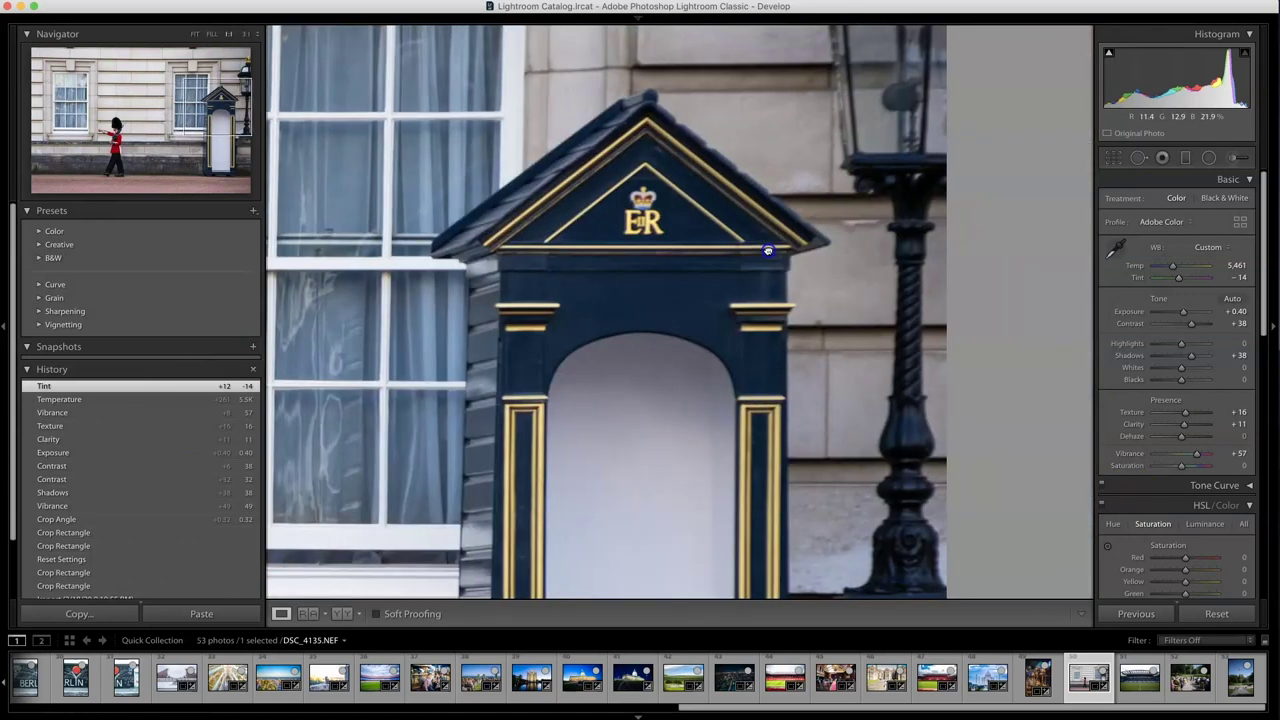
{"action": "left_click_drag", "start_coordinate": [771, 153], "coordinate": [771, 24]}
{"action": "left_click_drag", "start_coordinate": [592, 294], "coordinate": [1031, 97]}
{"action": "key", "text": "Page_Up"}
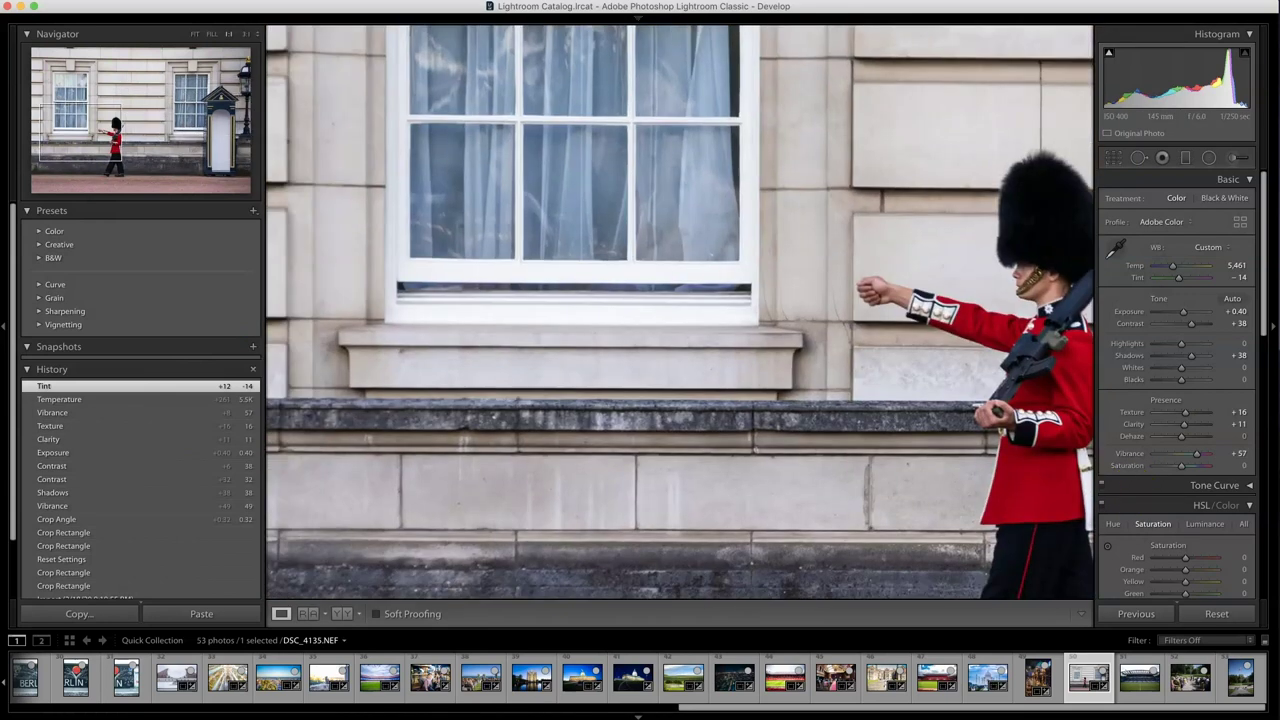
{"action": "left_click_drag", "start_coordinate": [1000, 352], "coordinate": [645, 105]}
{"action": "left_click", "coordinate": [803, 316]}
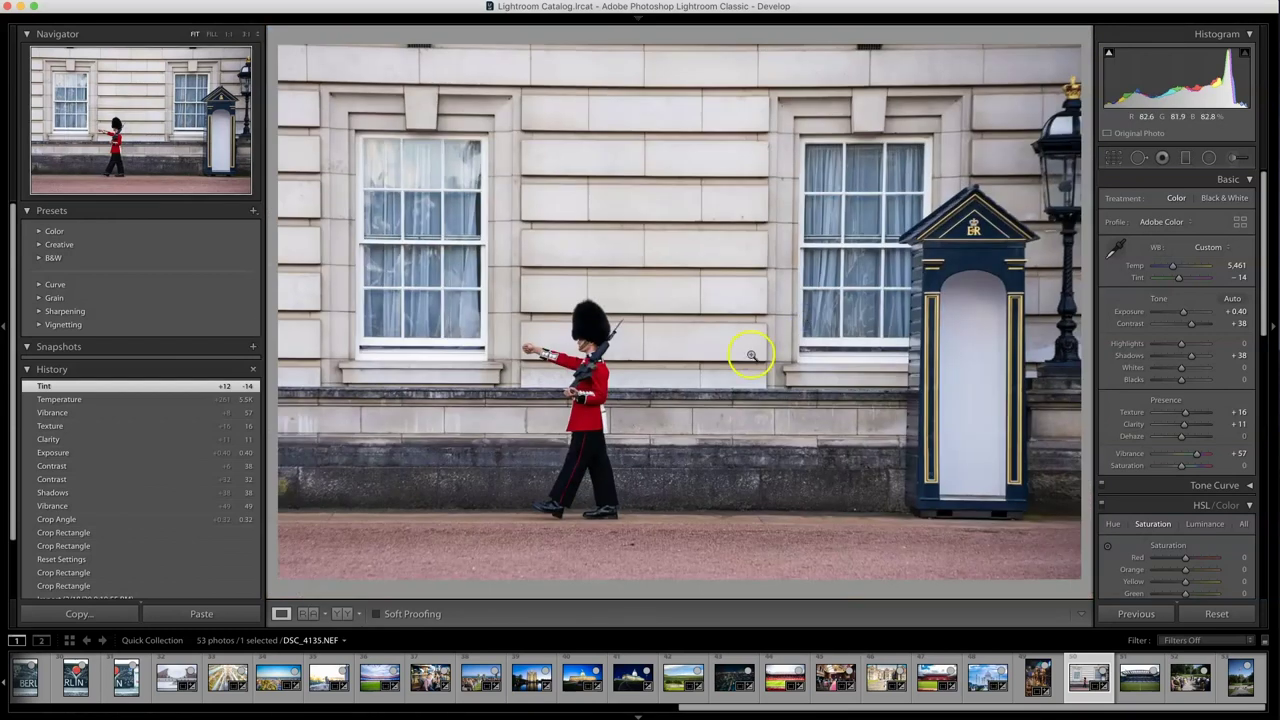
Reset the guard photo's settings to compare it with the original, and undo the reset.
{"action": "left_click", "coordinate": [1218, 612]}
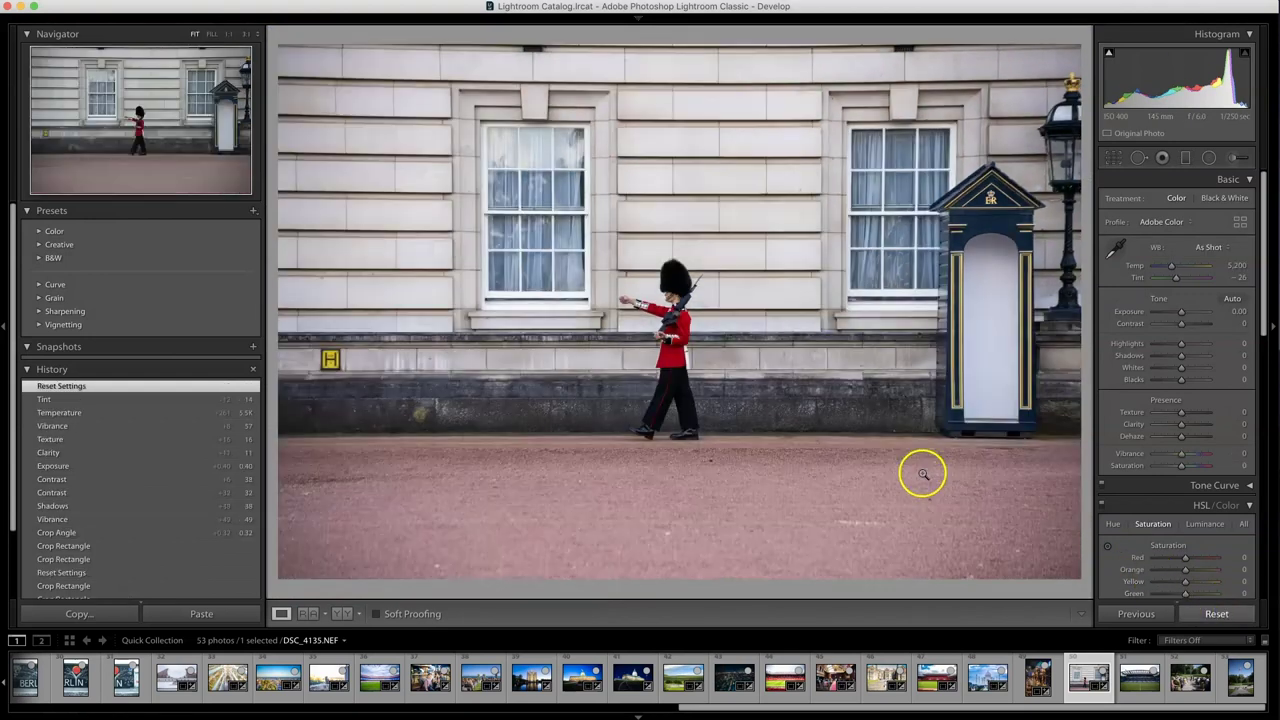
{"action": "key", "text": "super+z"}
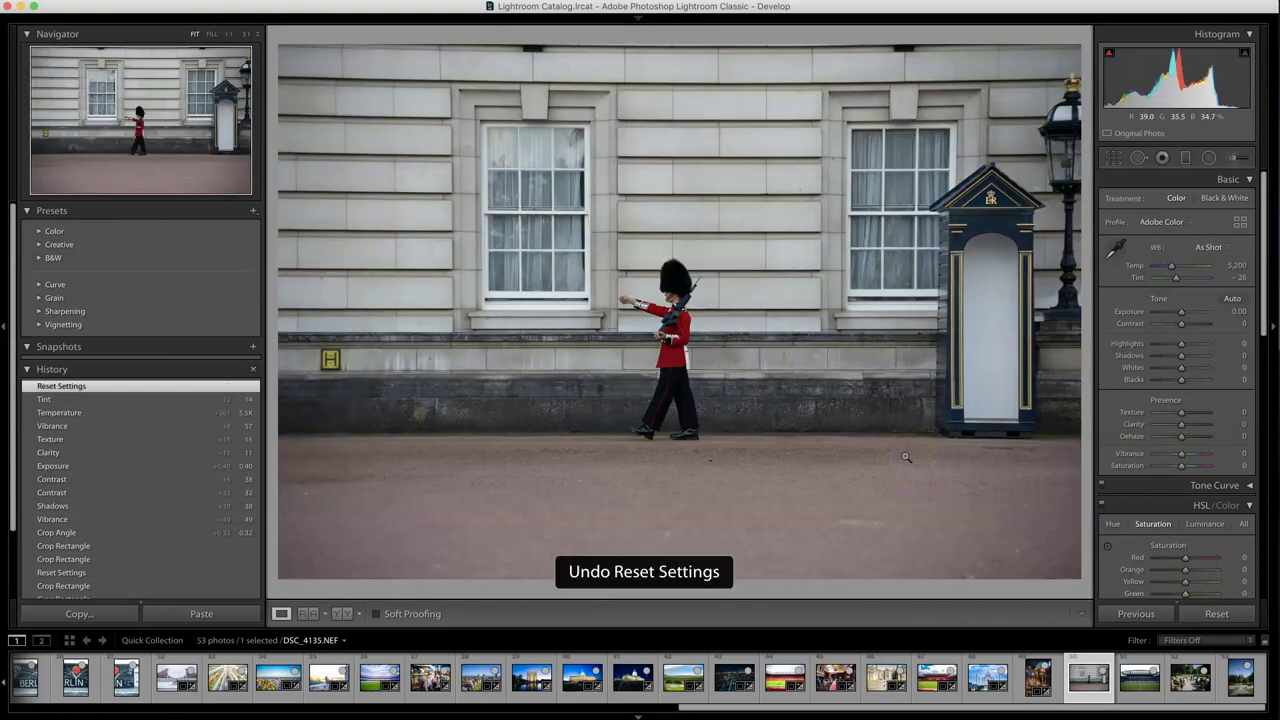
Open the Chelsea stadium photo, straighten it with a crop angle of 0.12 and apply the crop.
{"action": "left_click", "coordinate": [1138, 680]}
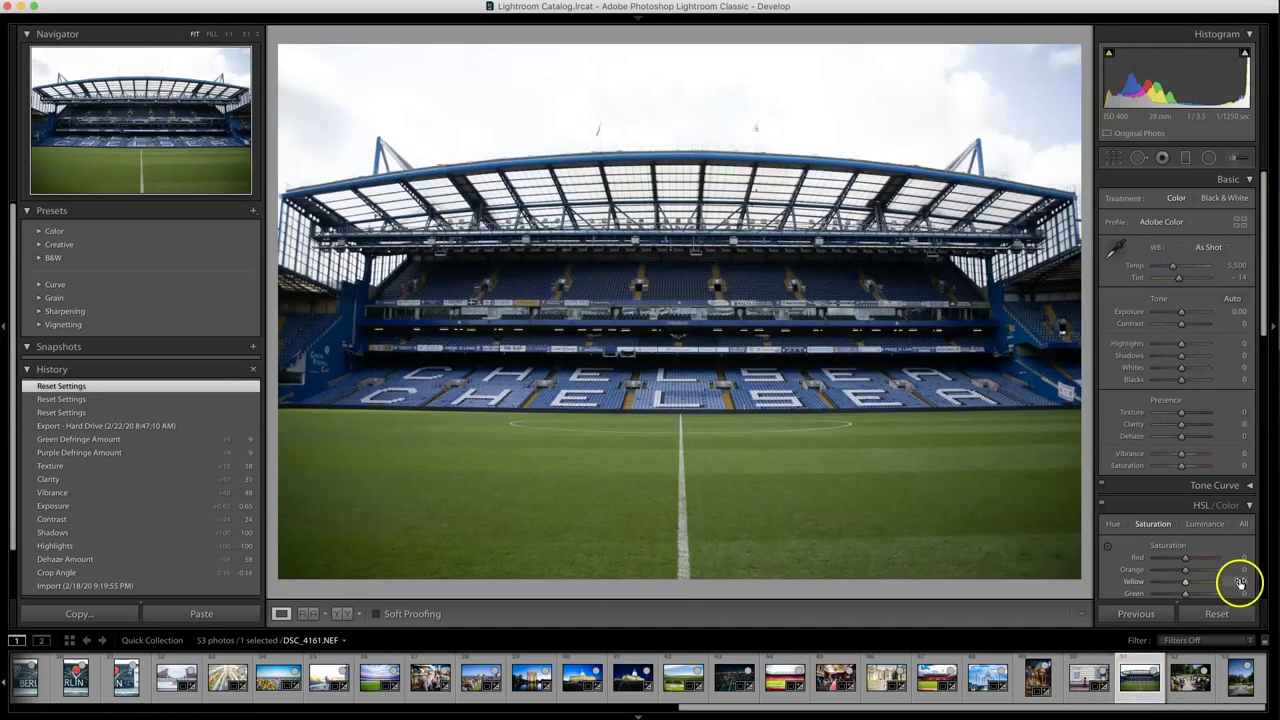
{"action": "left_click", "coordinate": [1117, 161]}
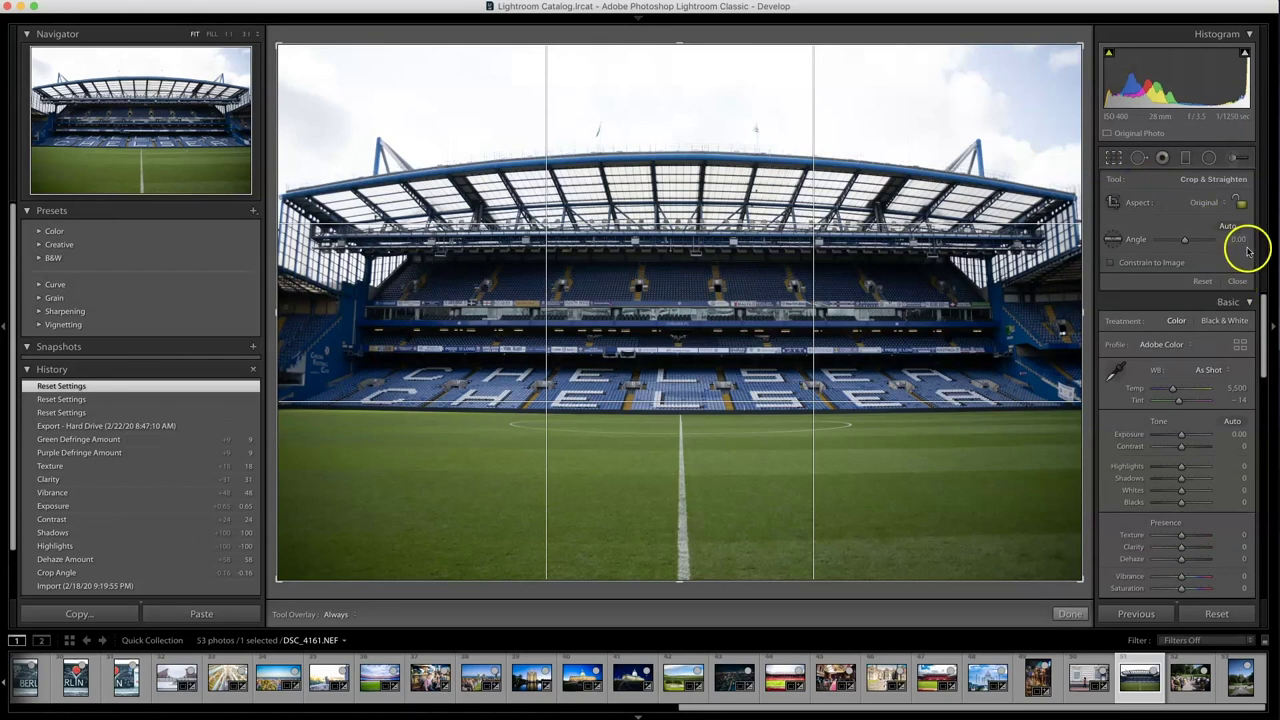
{"action": "left_click", "coordinate": [1237, 238]}
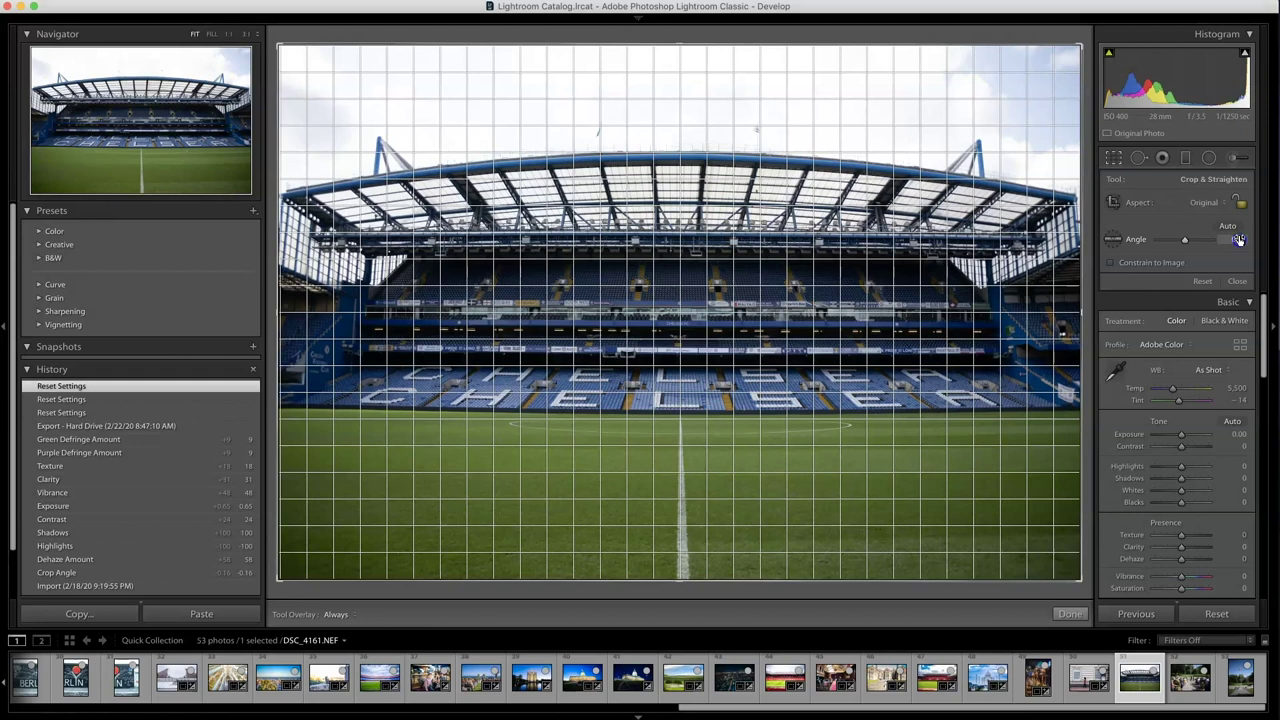
{"action": "left_click_drag", "start_coordinate": [712, 296], "coordinate": [844, 289]}
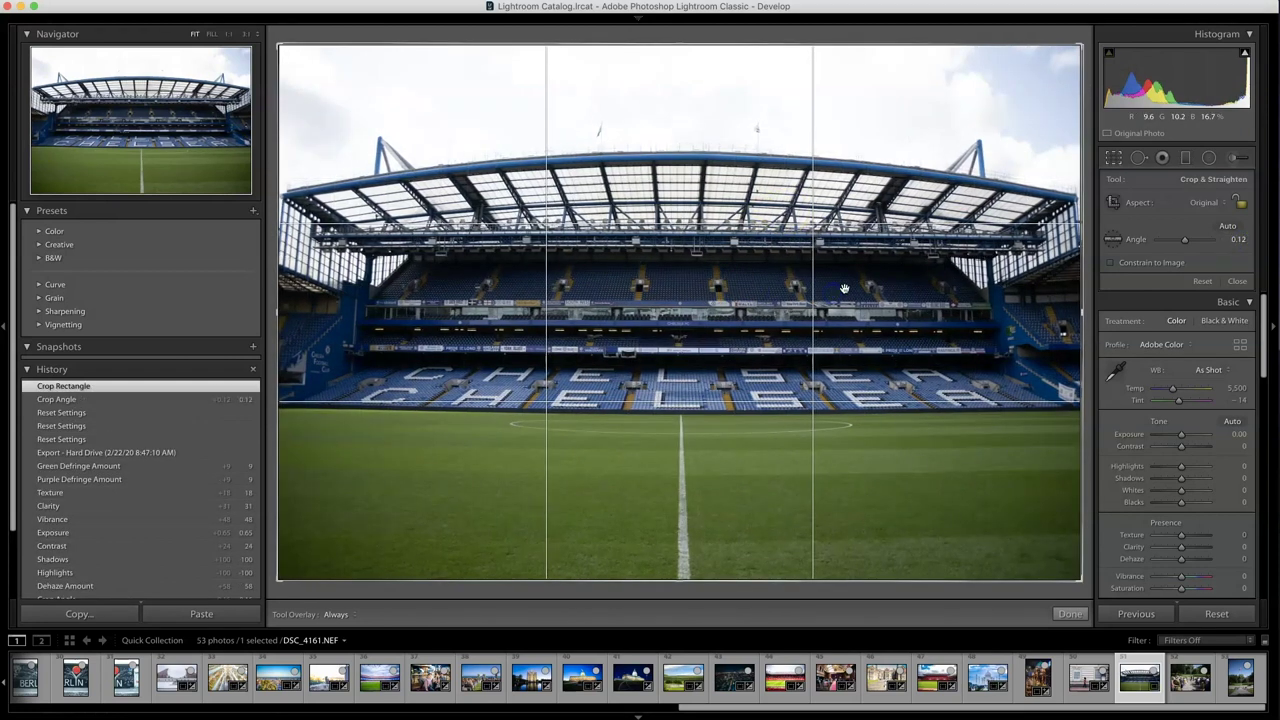
{"action": "left_click", "coordinate": [1069, 615]}
Set the stadium photo's Vibrance to +60, Contrast to +45, Highlights to −100 and Shadows to +100.
{"action": "left_click_drag", "start_coordinate": [1181, 453], "coordinate": [1197, 453]}
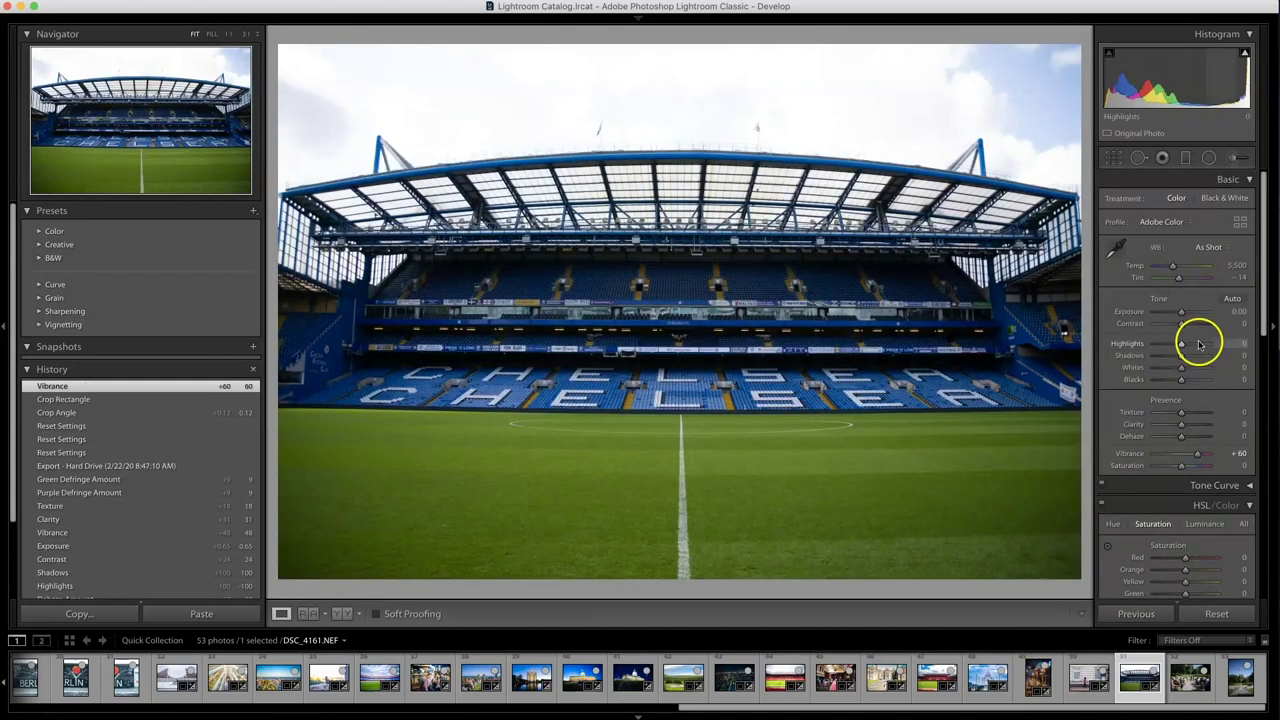
{"action": "left_click", "coordinate": [1197, 327]}
{"action": "left_click_drag", "start_coordinate": [1193, 328], "coordinate": [1215, 358]}
Set the stadium photo's Texture to +17, Clarity to +23, Dehaze to +38 and Exposure to +0.45.
{"action": "left_click", "coordinate": [1190, 416]}
{"action": "left_click_drag", "start_coordinate": [1187, 415], "coordinate": [1186, 415]}
{"action": "left_click", "coordinate": [1191, 424]}
{"action": "left_click", "coordinate": [1187, 425]}
{"action": "left_click", "coordinate": [1190, 437]}
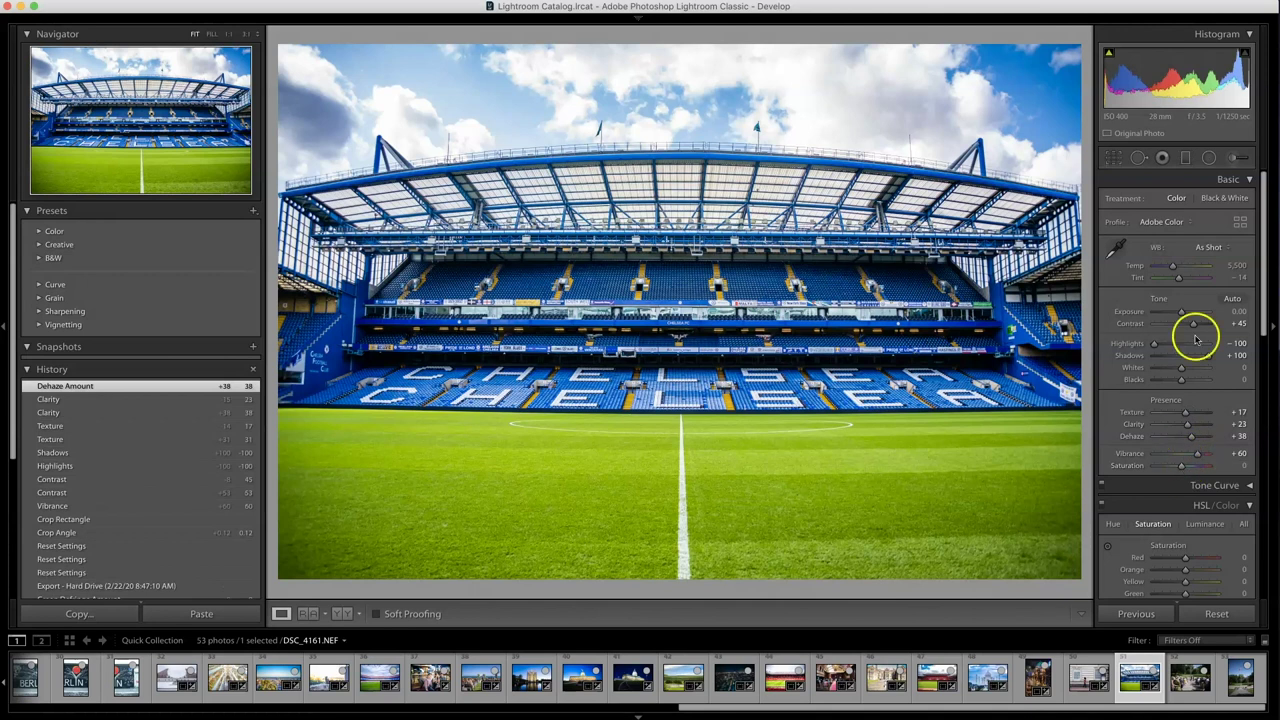
{"action": "left_click_drag", "start_coordinate": [1164, 346], "coordinate": [1186, 315]}
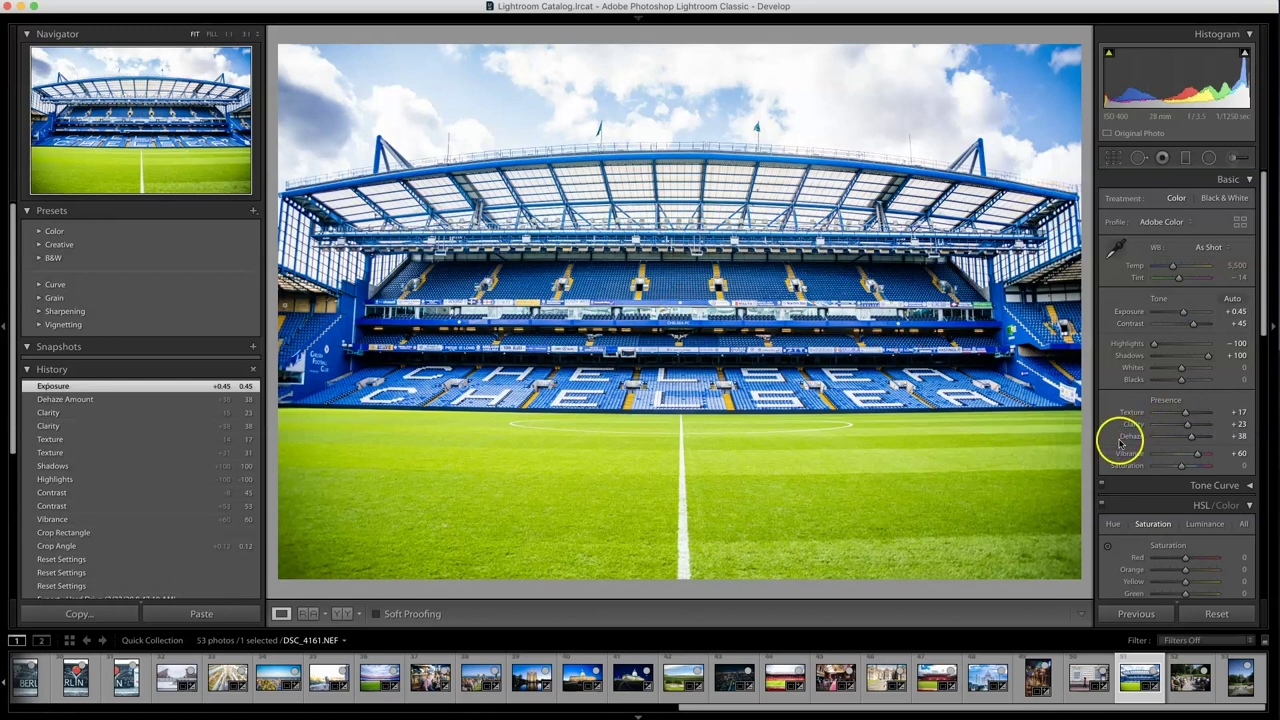
Examine the stadium roof's edges up close for colour fringing, comparing Remove Chromatic Aberration off and on.
{"action": "scroll", "coordinate": [1120, 443], "scroll_direction": "down", "scroll_amount": 10}
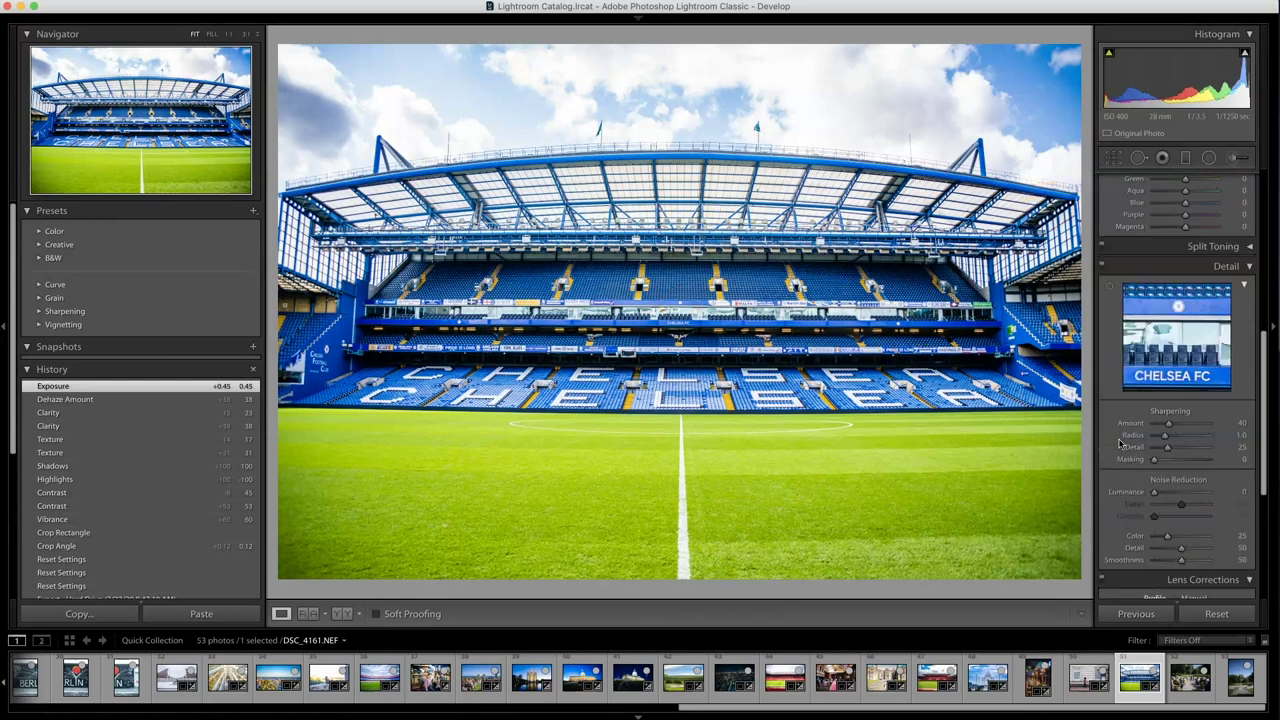
{"action": "left_click", "coordinate": [1156, 404]}
{"action": "left_click", "coordinate": [929, 91]}
{"action": "left_click_drag", "start_coordinate": [929, 91], "coordinate": [503, 91]}
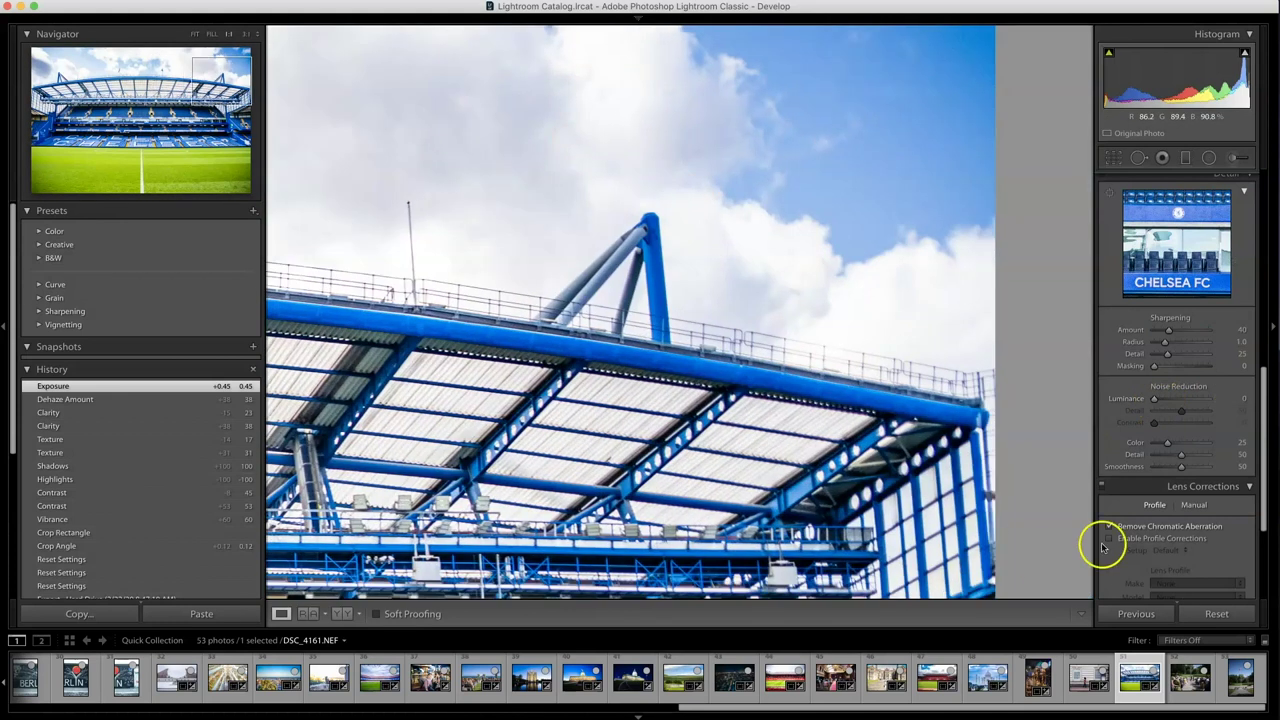
{"action": "left_click", "coordinate": [670, 424]}
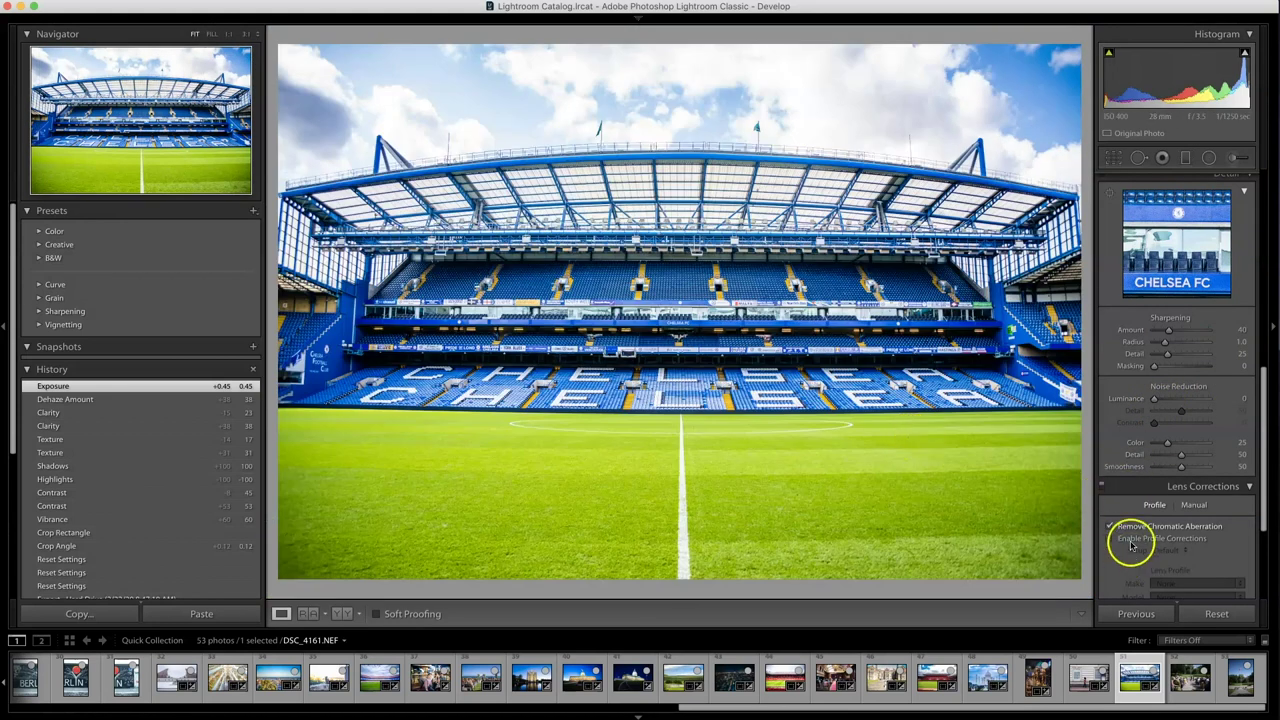
{"action": "left_click", "coordinate": [996, 161]}
{"action": "left_click_drag", "start_coordinate": [996, 161], "coordinate": [690, 172]}
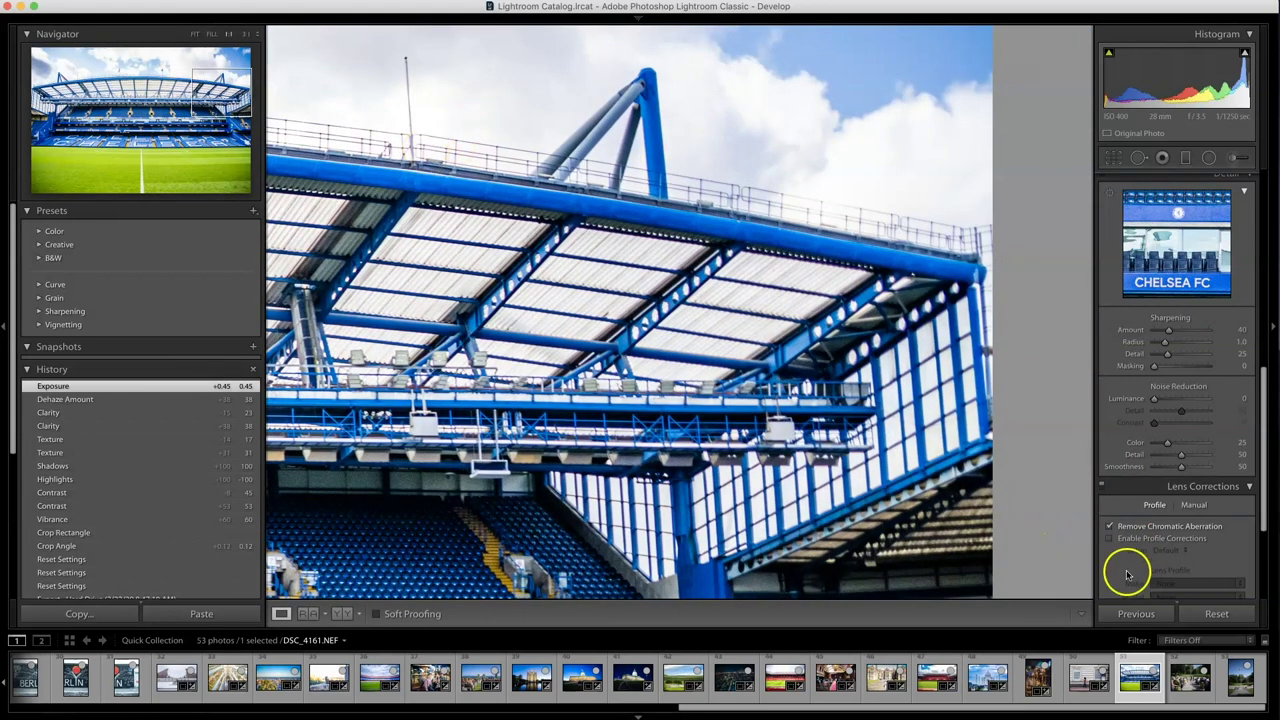
{"action": "left_click", "coordinate": [1110, 527]}
{"action": "left_click", "coordinate": [1110, 527]}
{"action": "left_click_drag", "start_coordinate": [469, 300], "coordinate": [945, 328]}
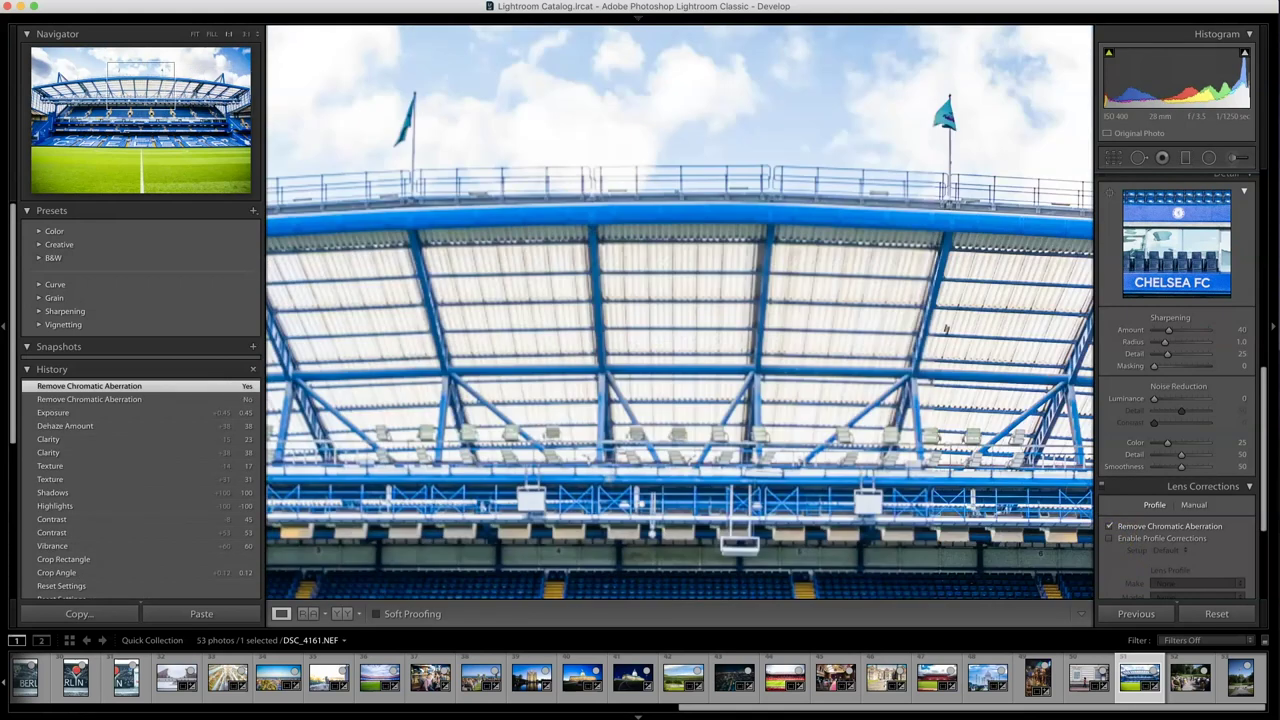
{"action": "left_click", "coordinate": [986, 336]}
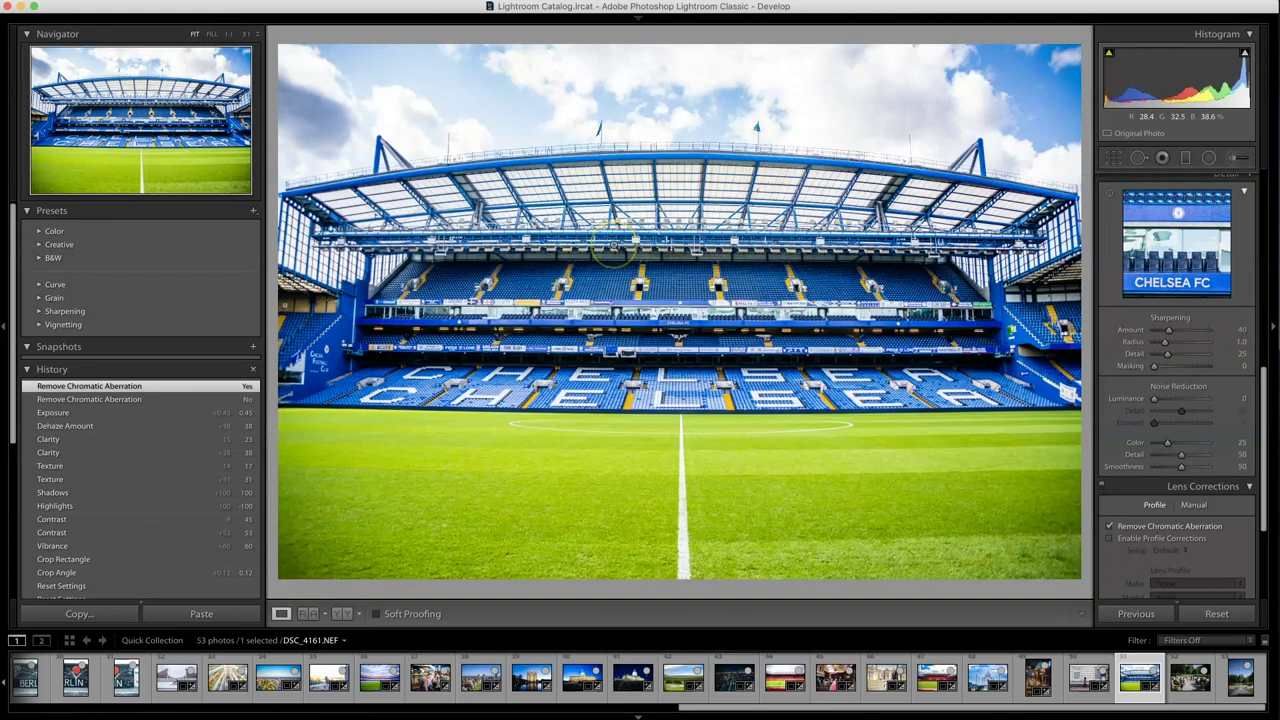
Cool the stadium photo's Temp to 5,373 and set its Tint to −12.
{"action": "scroll", "coordinate": [1114, 314], "scroll_direction": "up", "scroll_amount": 10}
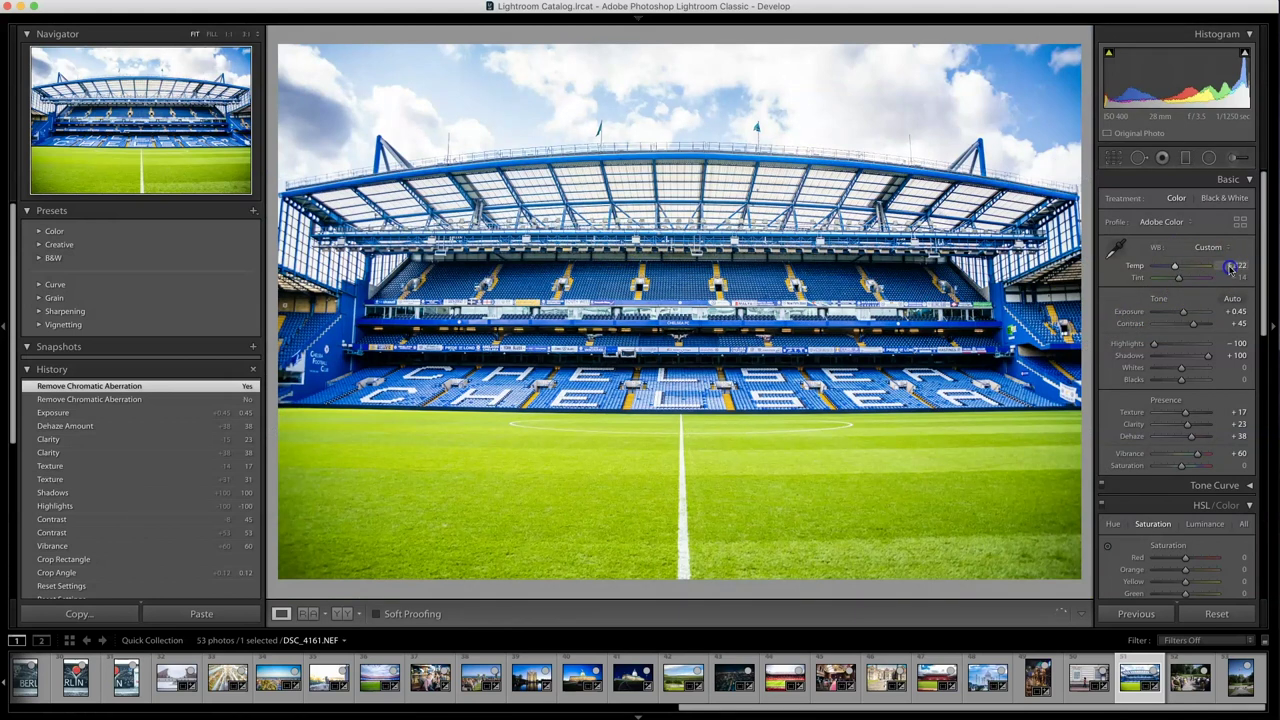
{"action": "mouse_move", "coordinate": [1240, 267]}
{"action": "left_mouse_down"}
{"action": "mouse_move", "coordinate": [1278, 267]}
{"action": "mouse_move", "coordinate": [1221, 272]}
{"action": "left_mouse_up"}
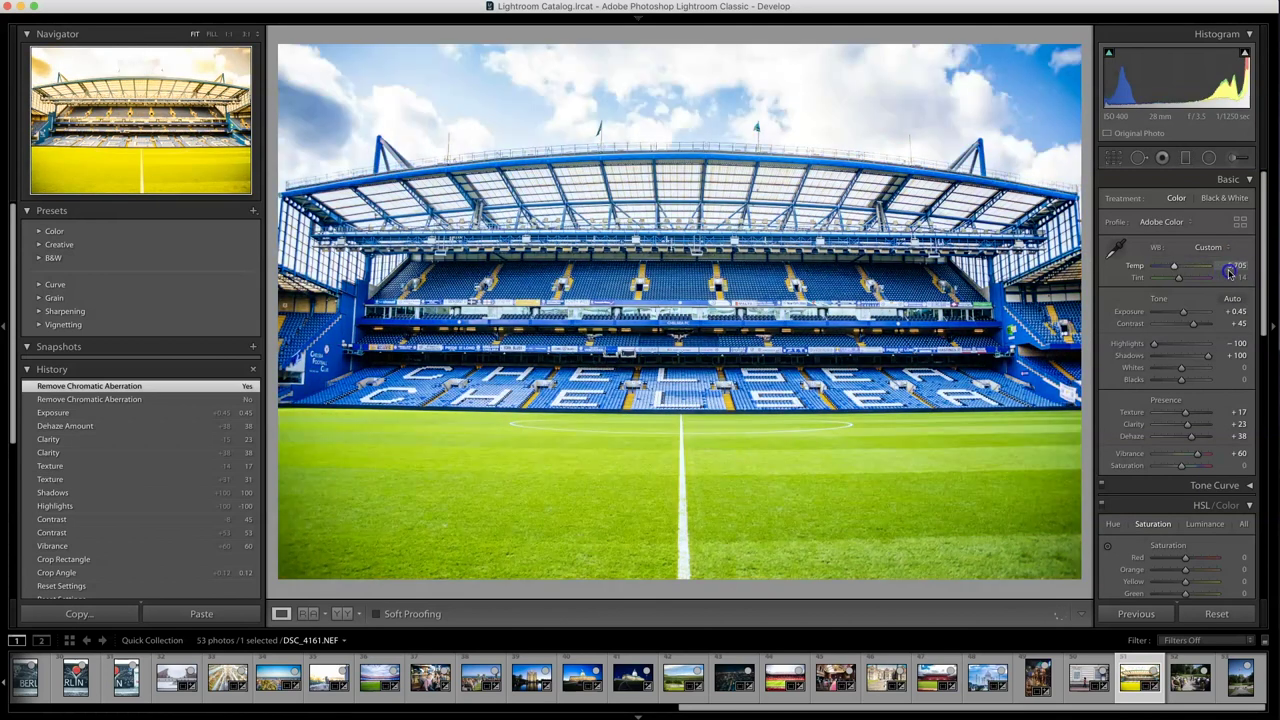
{"action": "left_click_drag", "start_coordinate": [1229, 272], "coordinate": [1226, 268]}
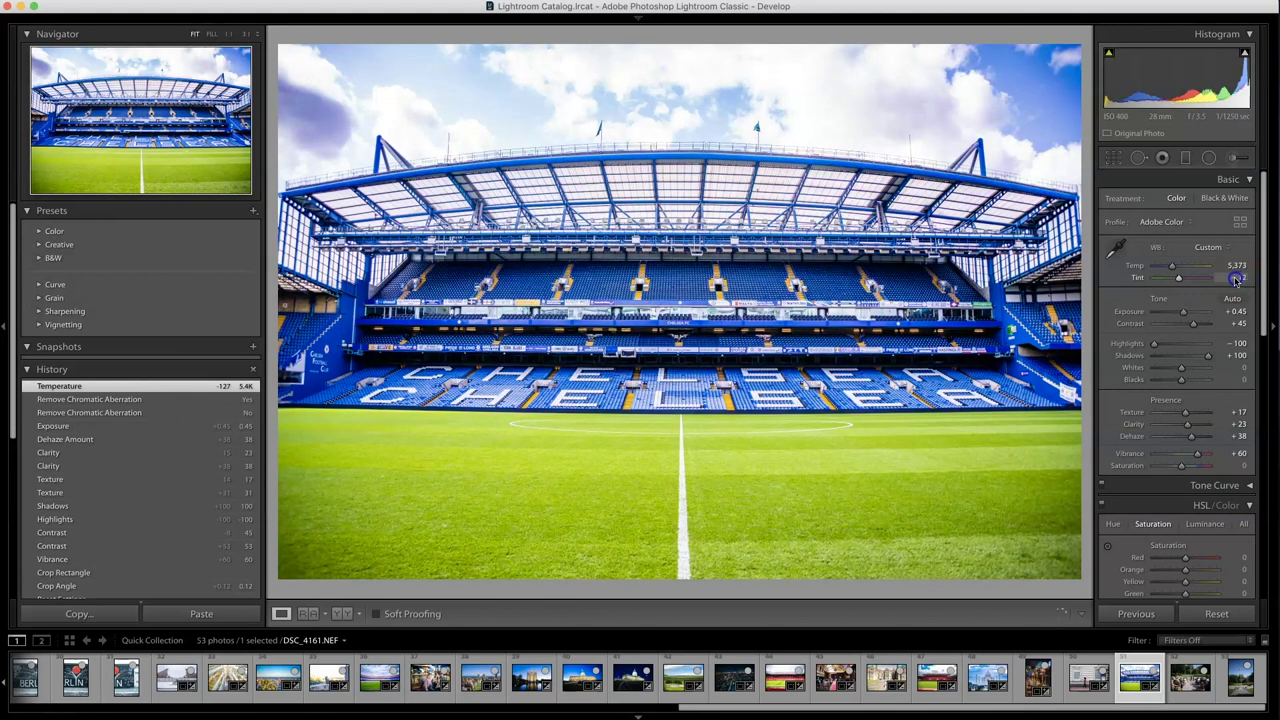
{"action": "left_click_drag", "start_coordinate": [1234, 281], "coordinate": [1232, 278]}
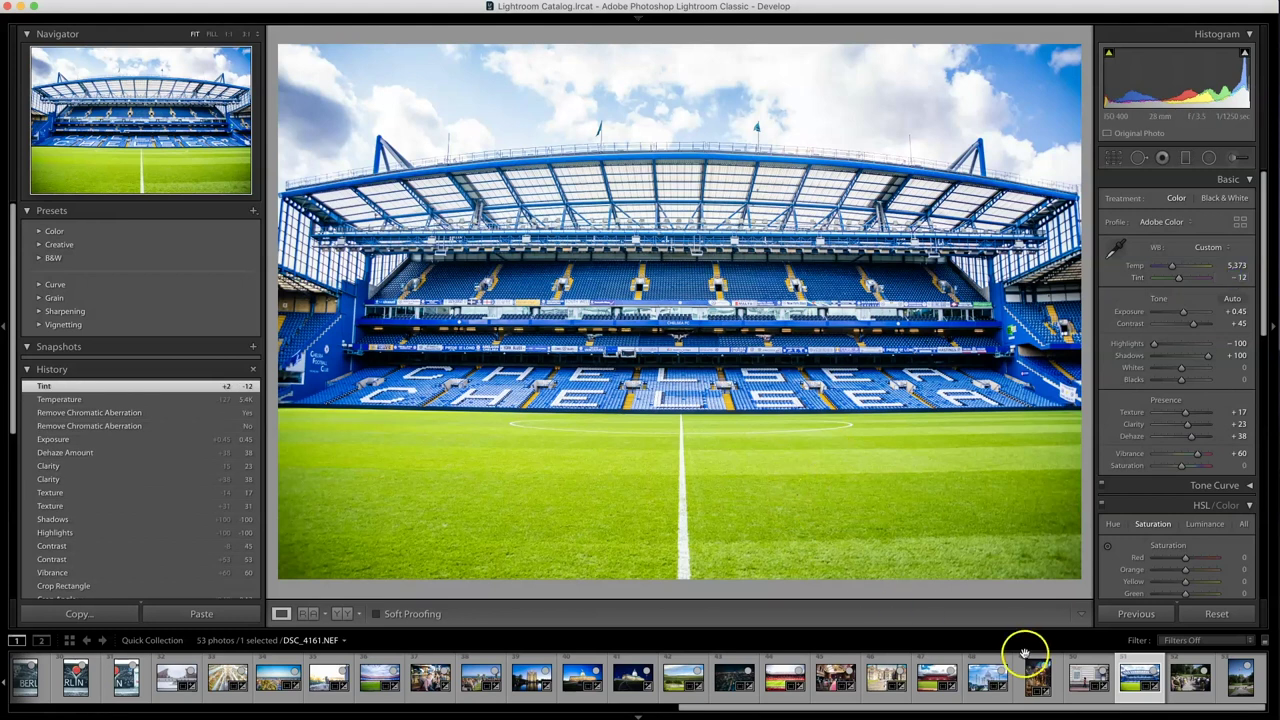
Compare the stadium photo with its original by resetting the settings and undoing the reset, keeping the edited version.
{"action": "left_click", "coordinate": [1215, 614]}
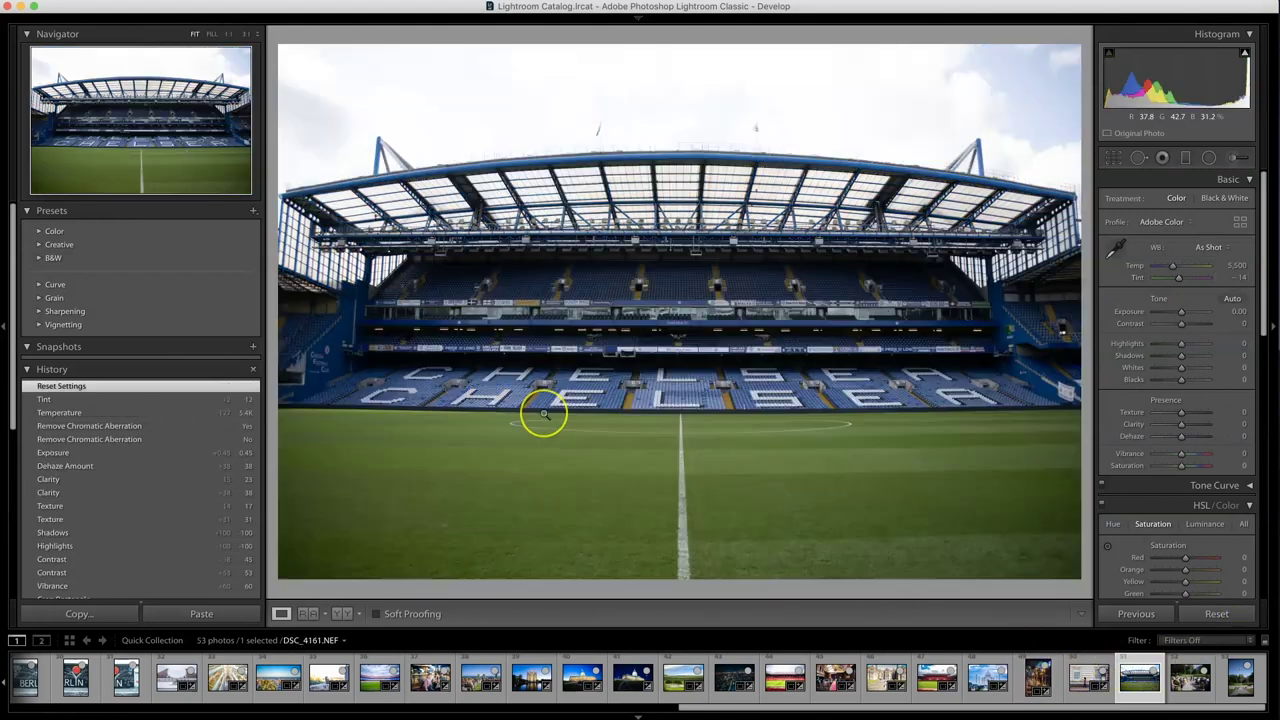
{"action": "key", "text": "super+z"}
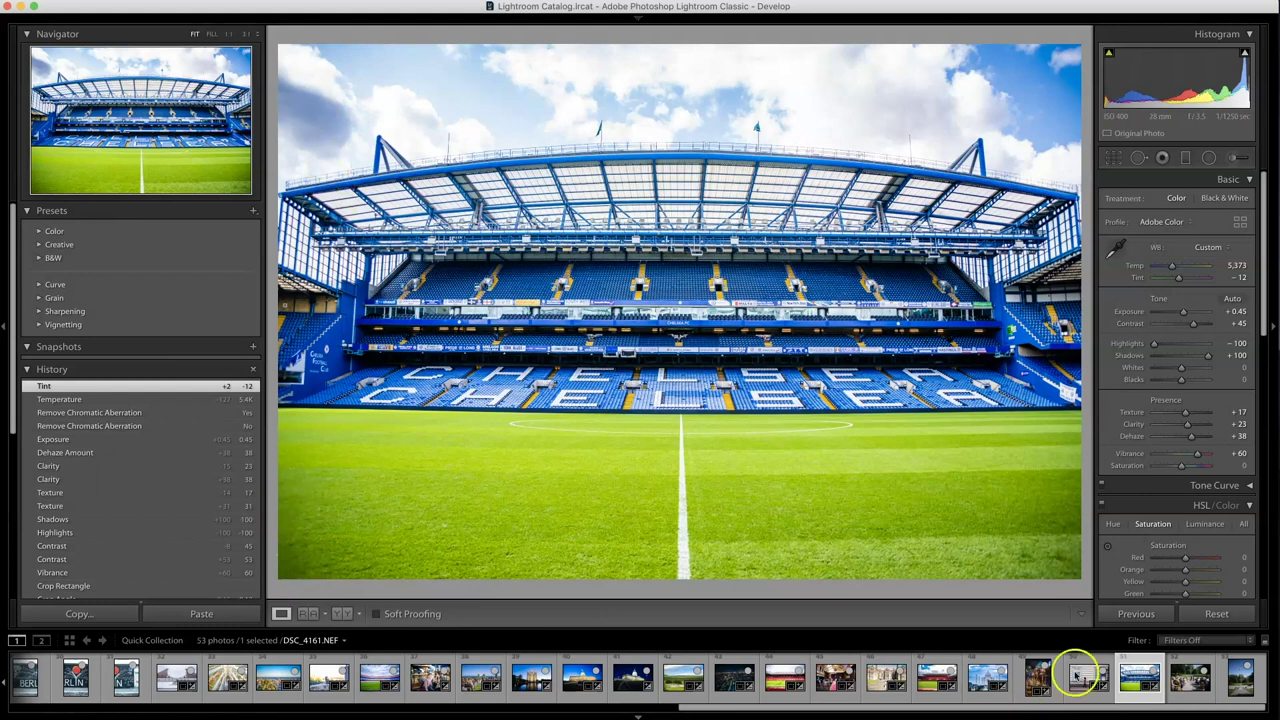
{"action": "key", "text": "super+z"}
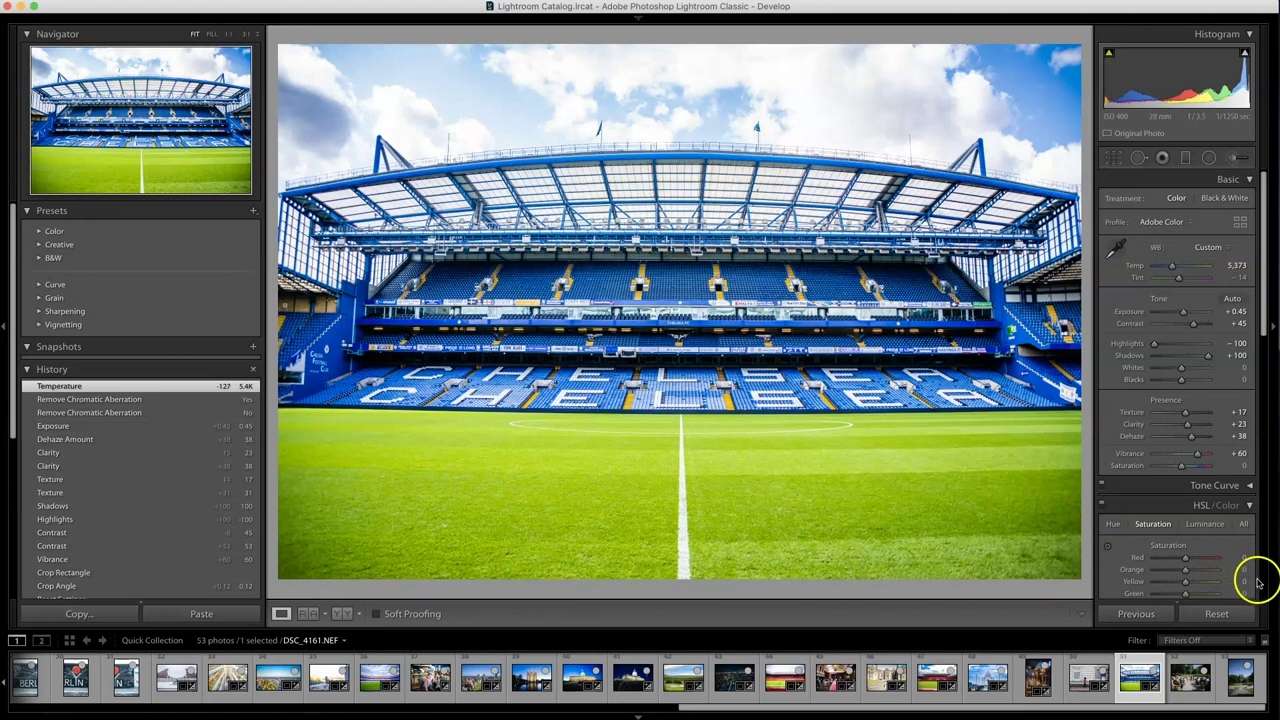
{"action": "key", "text": "super+shift+z"}
{"action": "left_click", "coordinate": [1218, 612]}
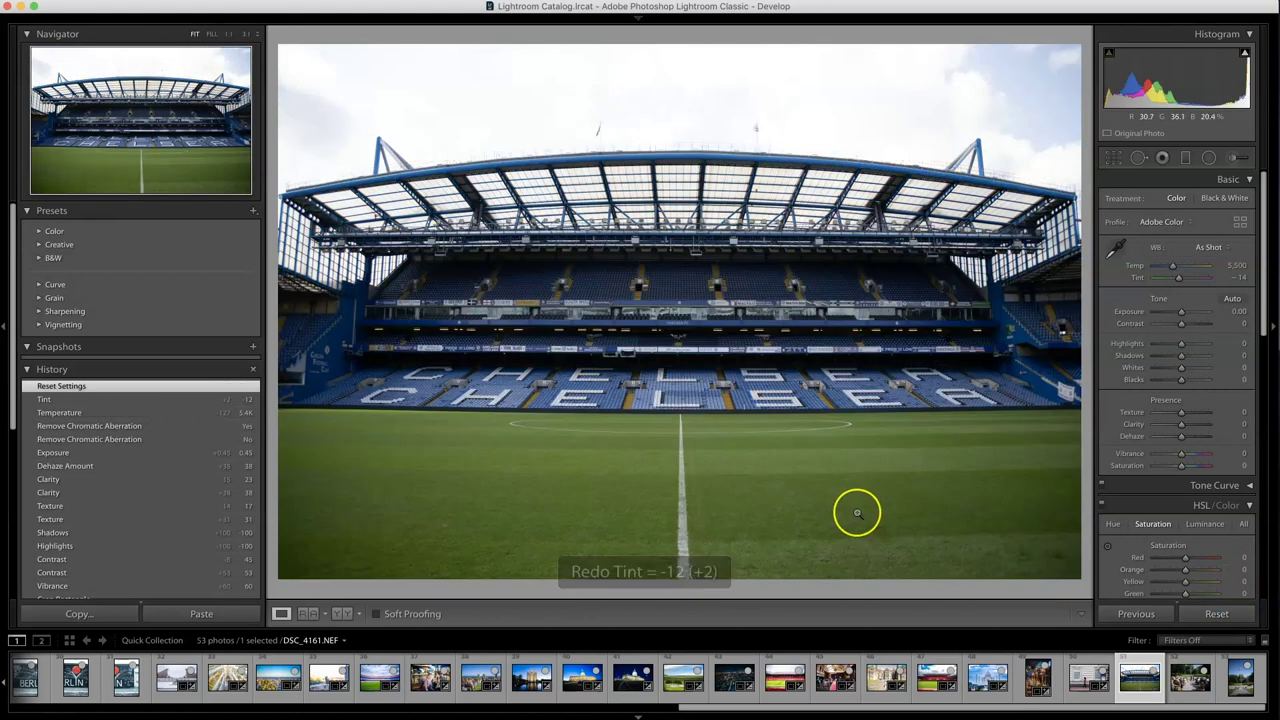
{"action": "key", "text": "super+z"}
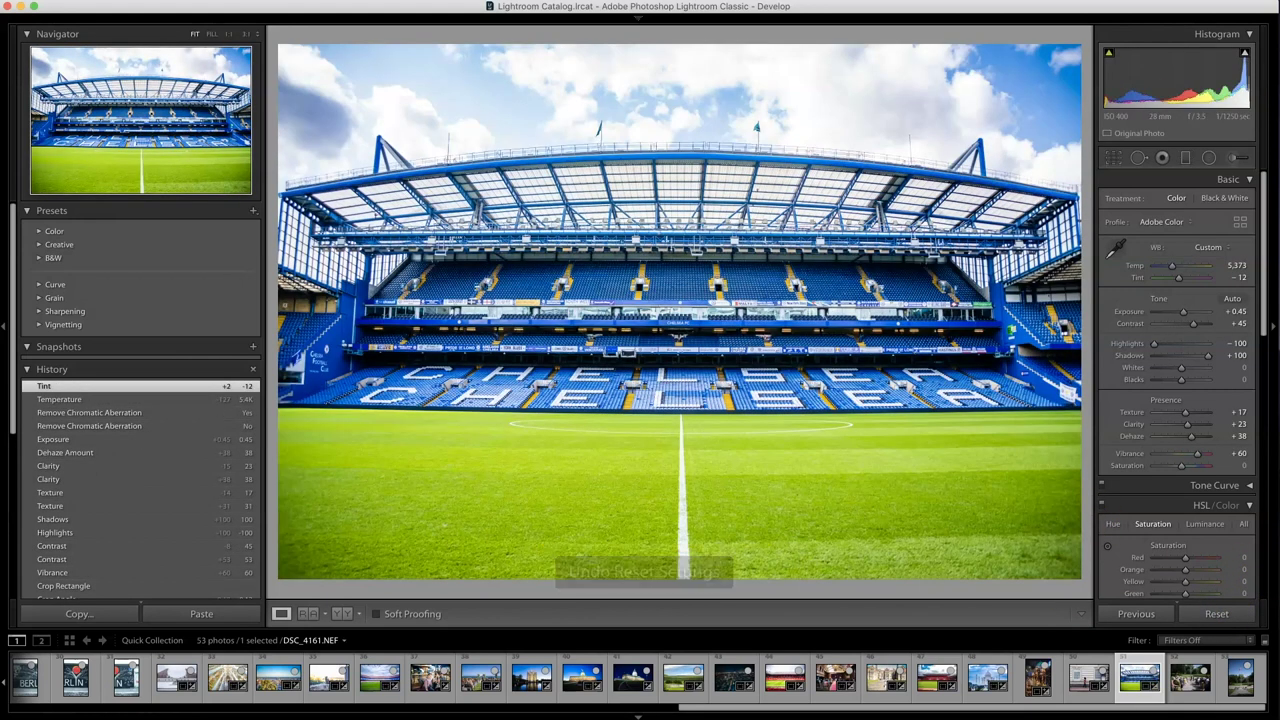
{"action": "key", "text": "super+shift+z"}
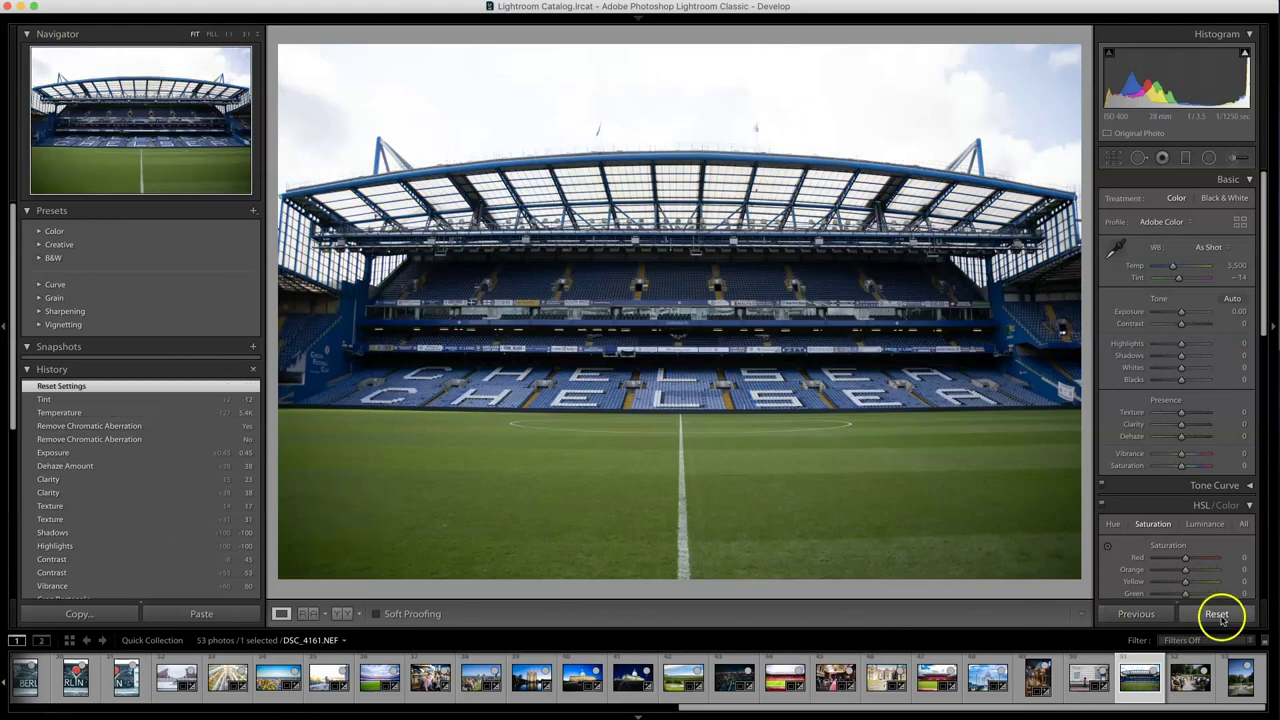
{"action": "key", "text": "super+z"}
{"action": "scroll", "coordinate": [1124, 435], "scroll_direction": "down", "scroll_amount": 5}
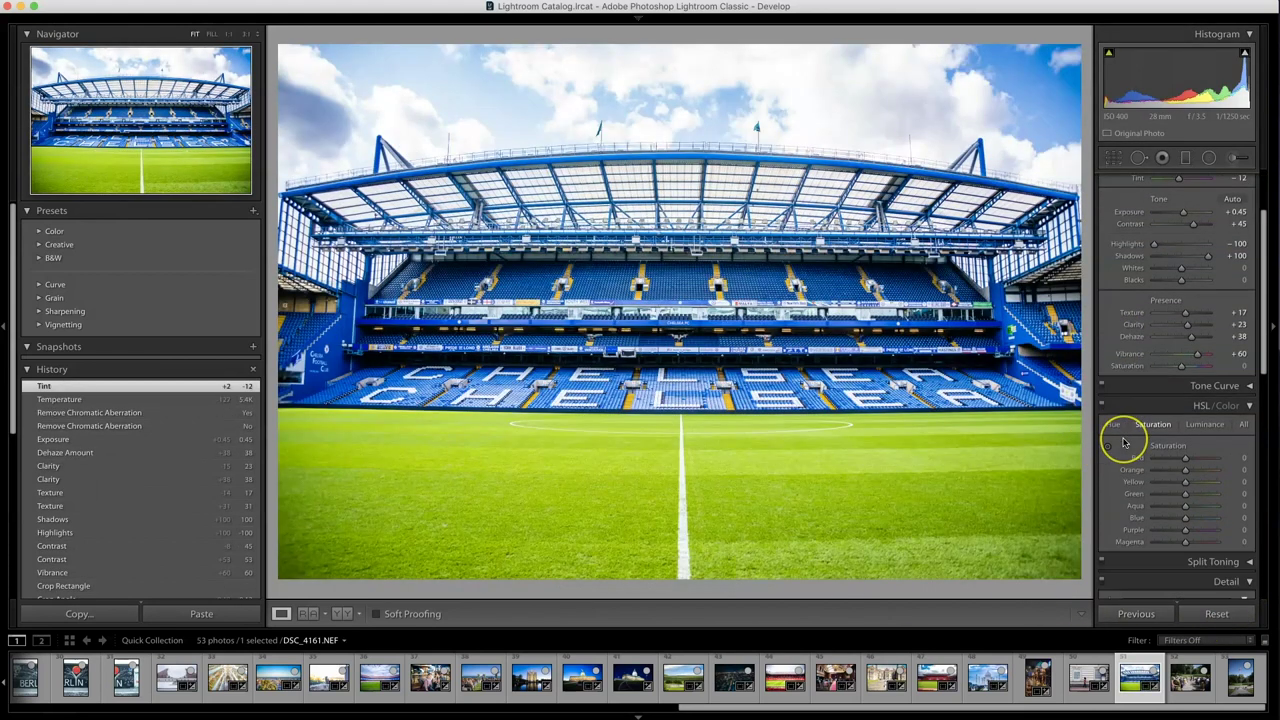
Set the stadium photo's lens vignetting Amount to +50 and compare with the original by resetting and undoing the reset.
{"action": "scroll", "coordinate": [1124, 440], "scroll_direction": "down", "scroll_amount": 10}
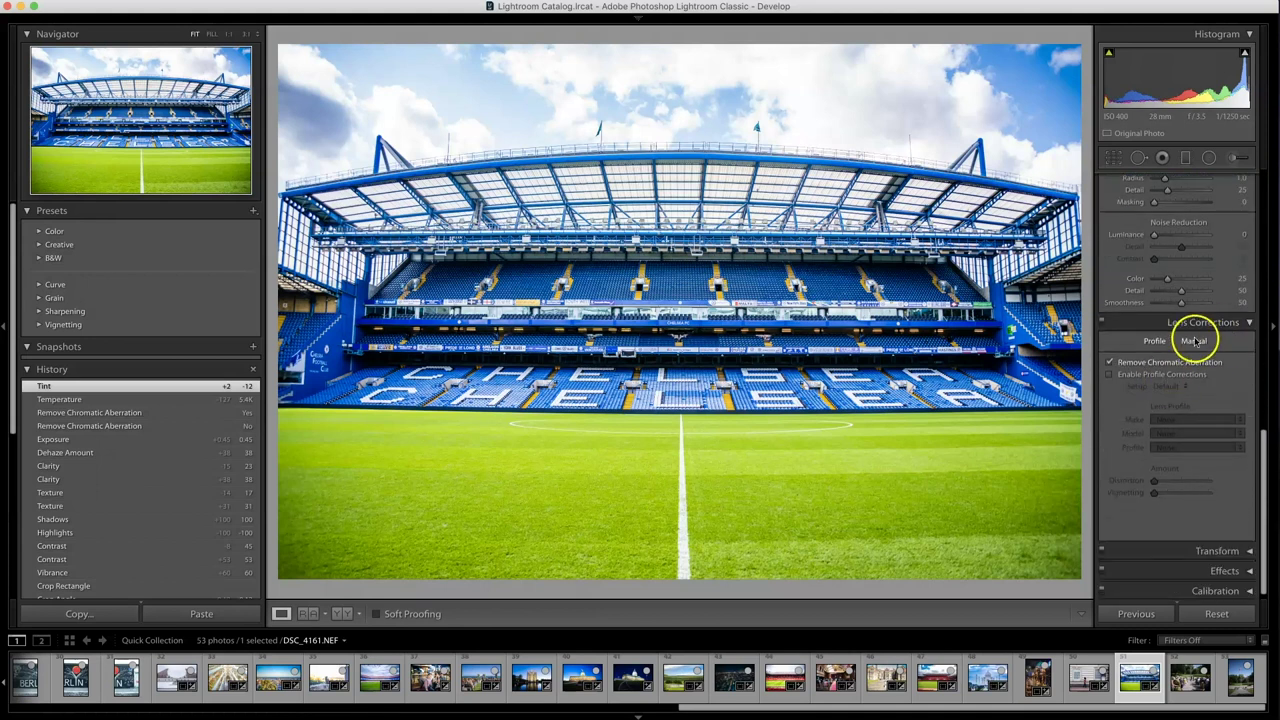
{"action": "left_click", "coordinate": [1189, 342]}
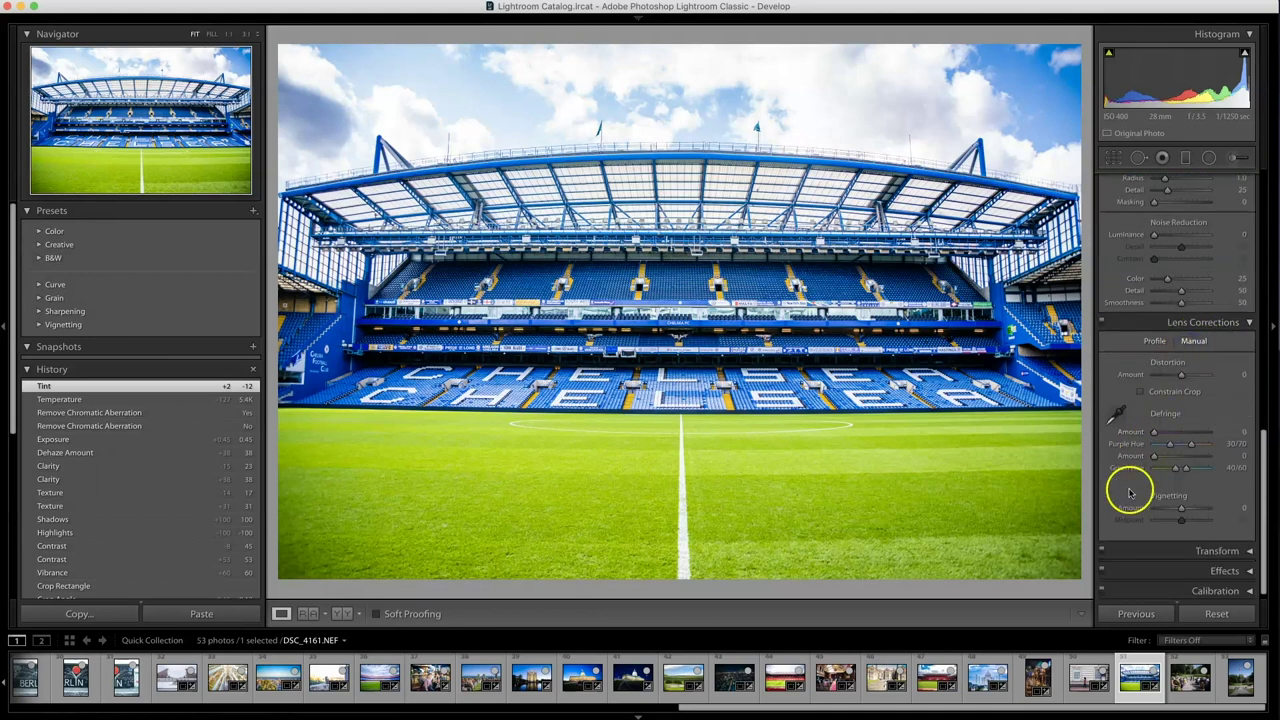
{"action": "left_click_drag", "start_coordinate": [1190, 514], "coordinate": [1189, 511]}
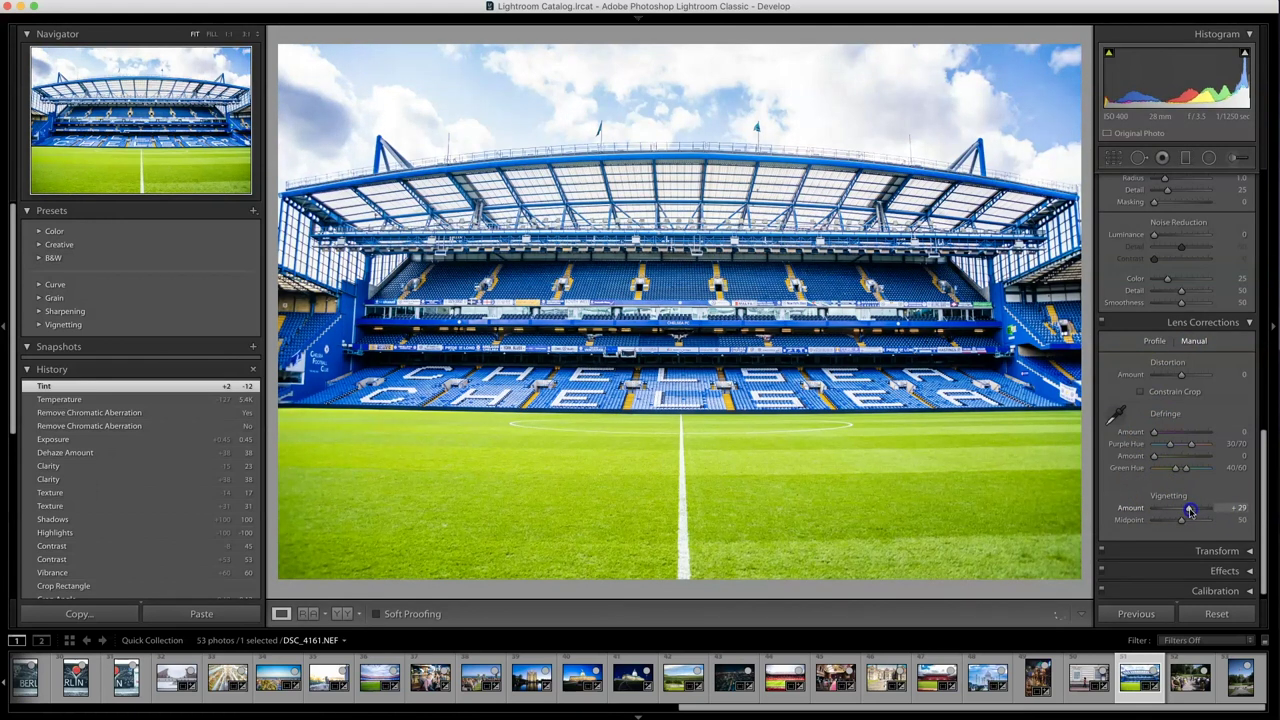
{"action": "mouse_move", "coordinate": [1192, 511]}
{"action": "left_mouse_down"}
{"action": "mouse_move", "coordinate": [1160, 509]}
{"action": "mouse_move", "coordinate": [1240, 512]}
{"action": "mouse_move", "coordinate": [1198, 512]}
{"action": "left_mouse_up"}
{"action": "left_click", "coordinate": [1211, 504]}
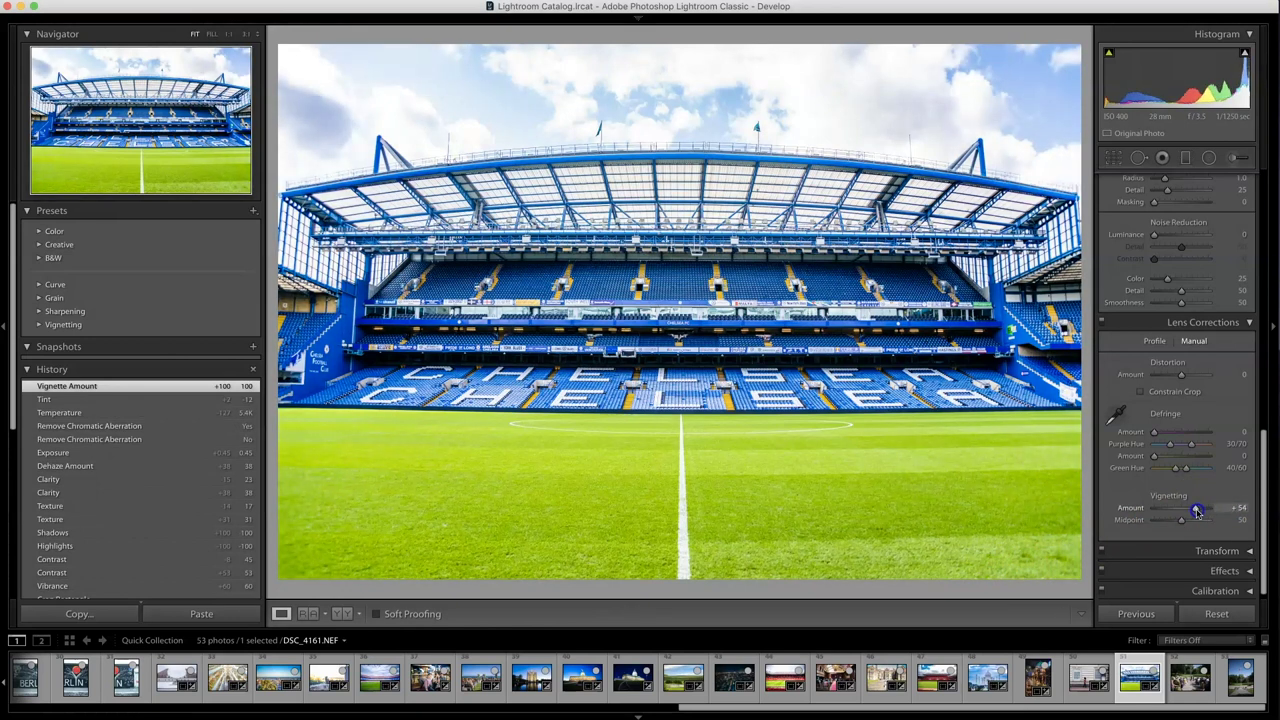
{"action": "left_click_drag", "start_coordinate": [1196, 511], "coordinate": [1196, 511]}
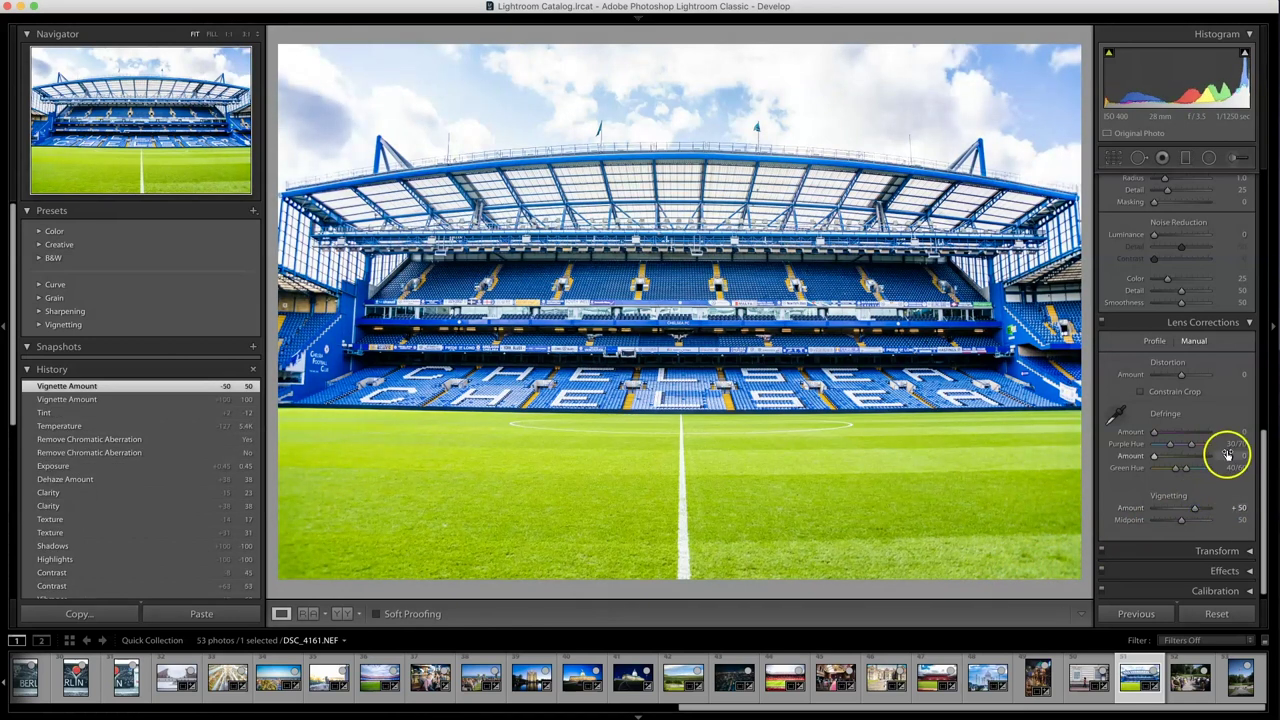
{"action": "left_click", "coordinate": [1210, 616]}
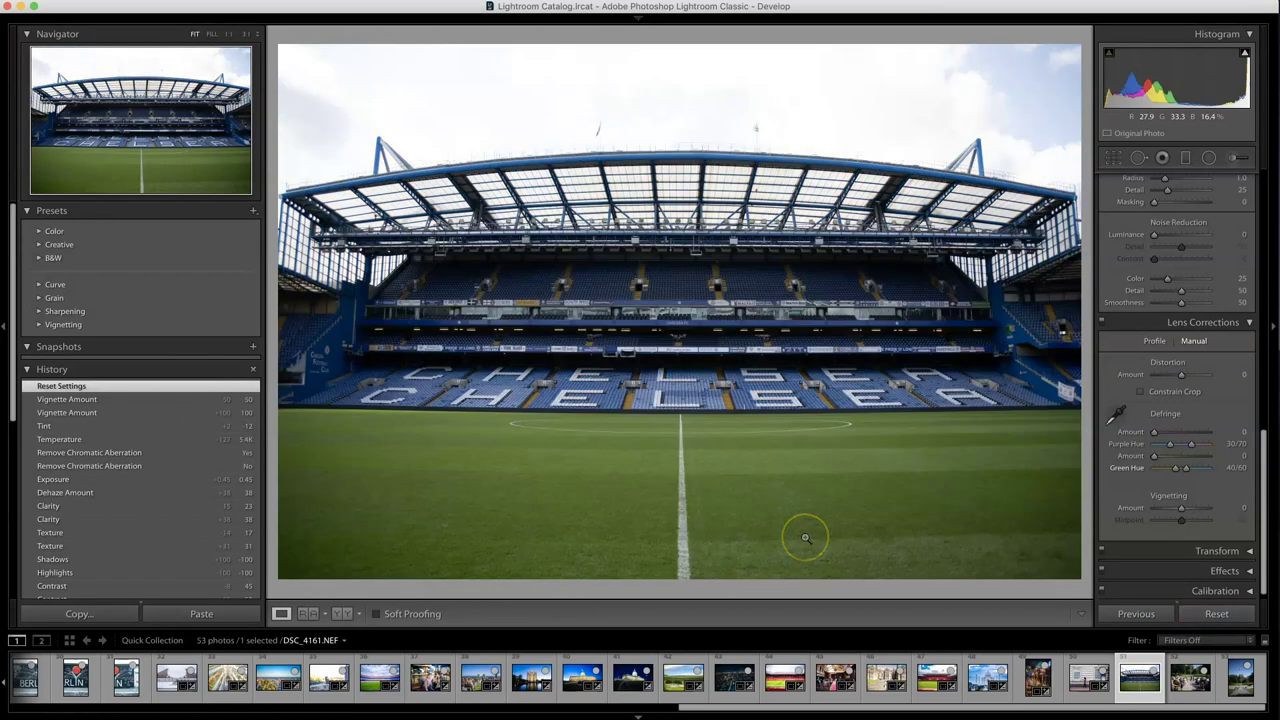
{"action": "key", "text": "super+z"}
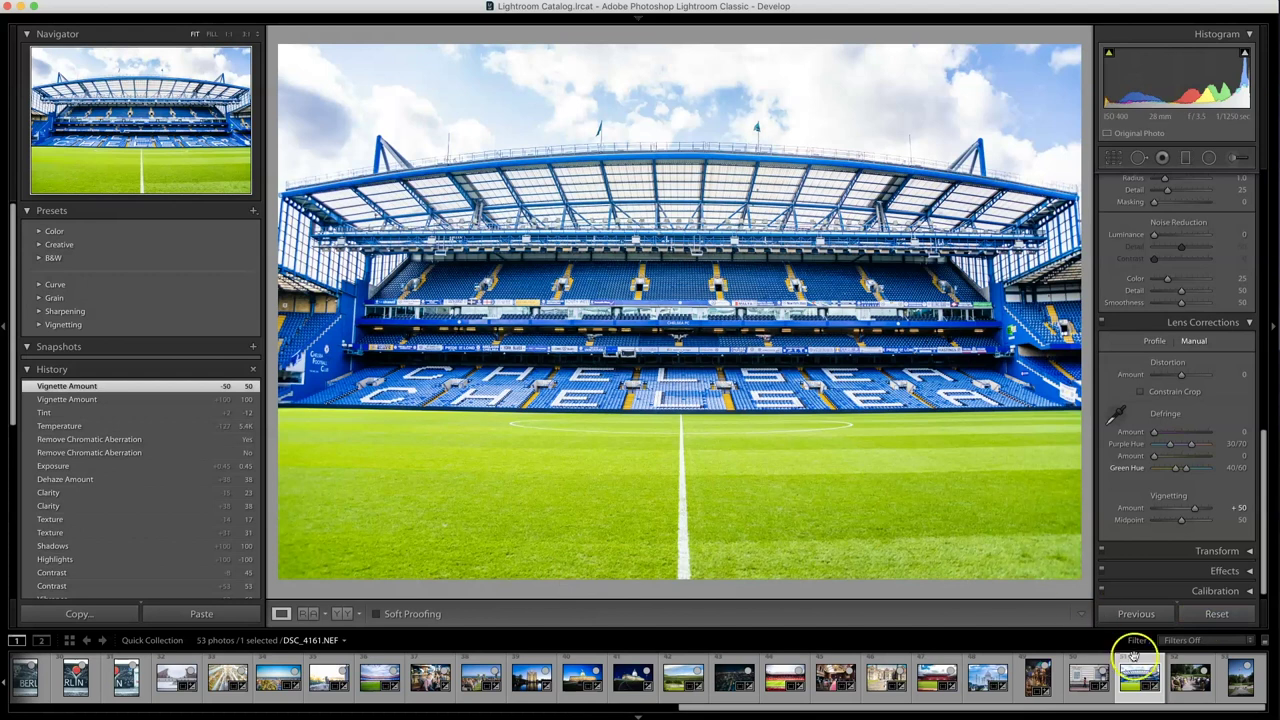
Open the outdoor wedding ceremony photo, straighten it by −1.76° and crop it tighter around the couple and guests.
{"action": "left_click", "coordinate": [1188, 680]}
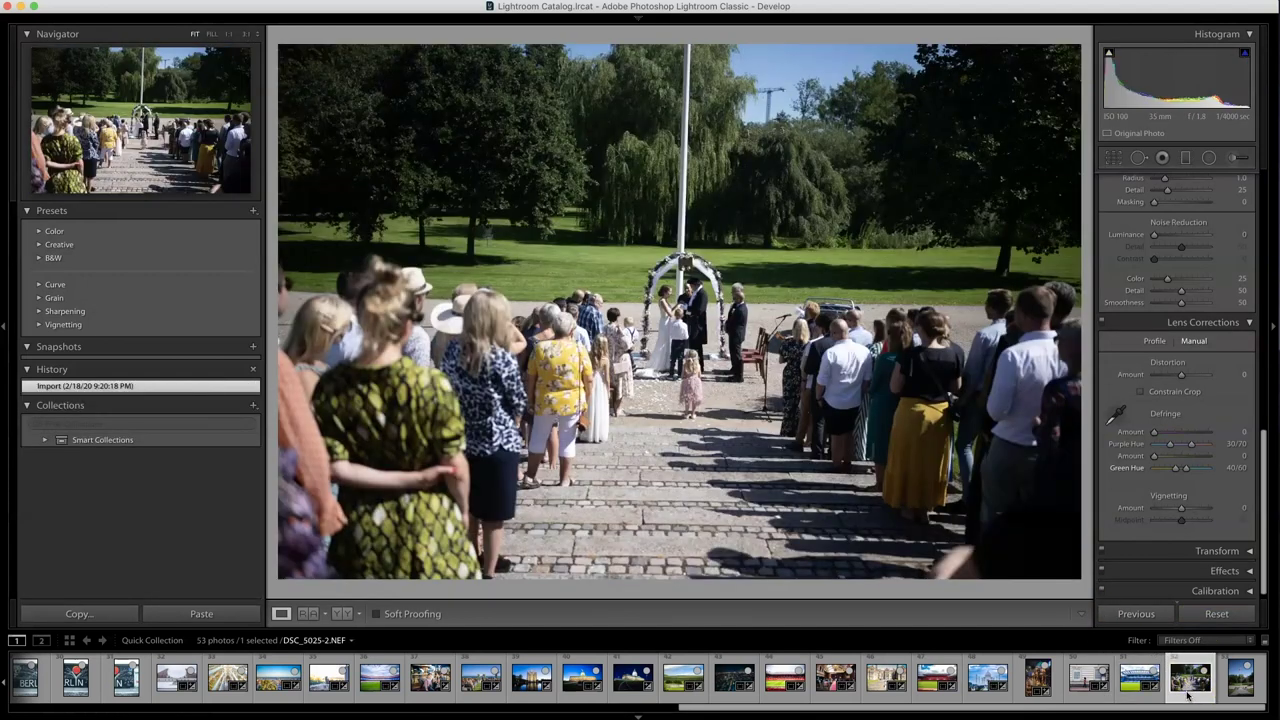
{"action": "left_click", "coordinate": [1114, 157]}
{"action": "left_click_drag", "start_coordinate": [1237, 240], "coordinate": [1213, 240]}
{"action": "mouse_move", "coordinate": [1065, 330]}
{"action": "left_mouse_down"}
{"action": "mouse_move", "coordinate": [1080, 337]}
{"action": "mouse_move", "coordinate": [1069, 306]}
{"action": "mouse_move", "coordinate": [1049, 314]}
{"action": "mouse_move", "coordinate": [1066, 312]}
{"action": "left_mouse_up"}
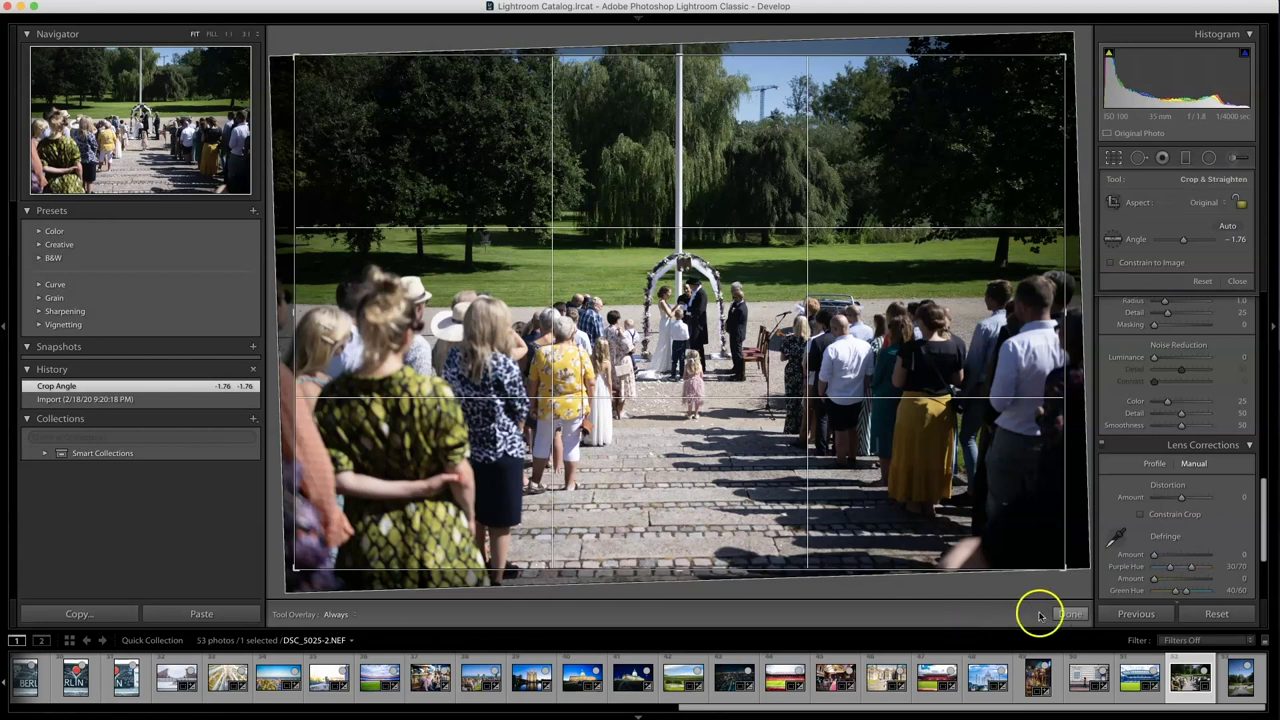
{"action": "left_click_drag", "start_coordinate": [683, 569], "coordinate": [712, 538]}
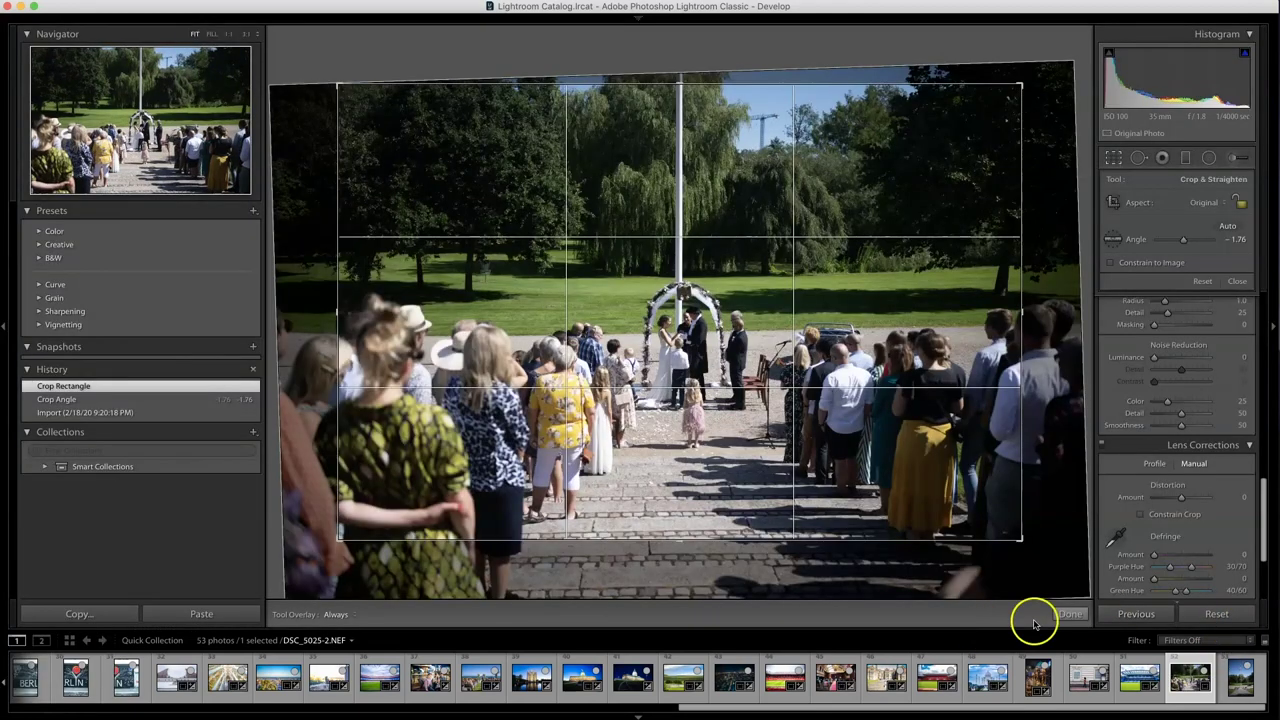
{"action": "left_click_drag", "start_coordinate": [690, 322], "coordinate": [688, 300]}
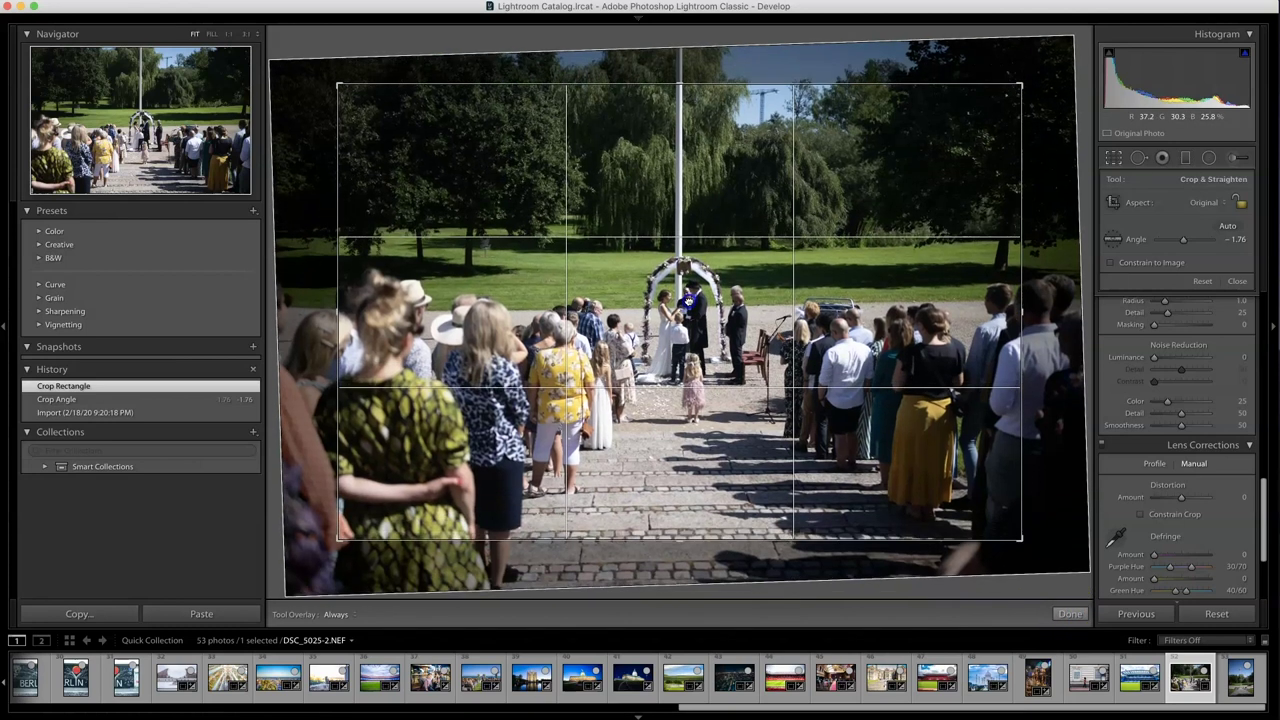
{"action": "left_click", "coordinate": [1066, 614]}
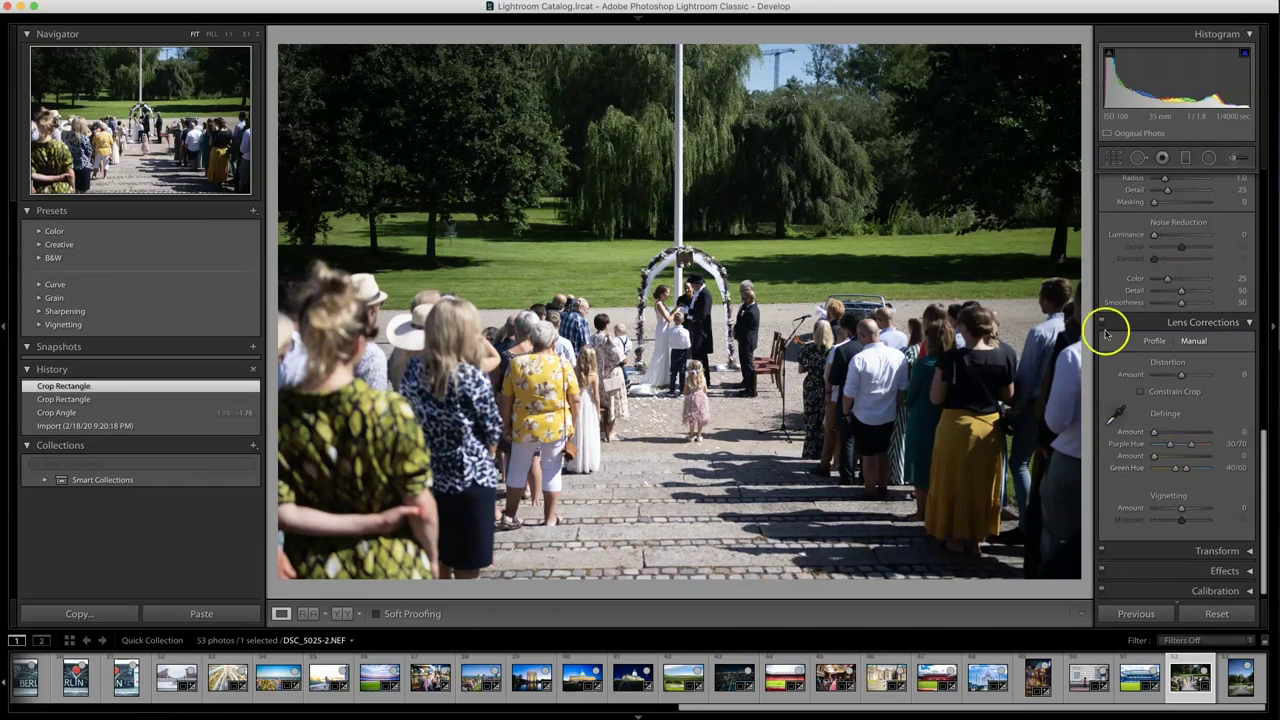
Set the wedding ceremony photo's Shadows to +52, Exposure to +0.55, Contrast to +13, Vibrance to +37, Clarity to +16 and Texture to +29.
{"action": "scroll", "coordinate": [1115, 352], "scroll_direction": "up", "scroll_amount": 5}
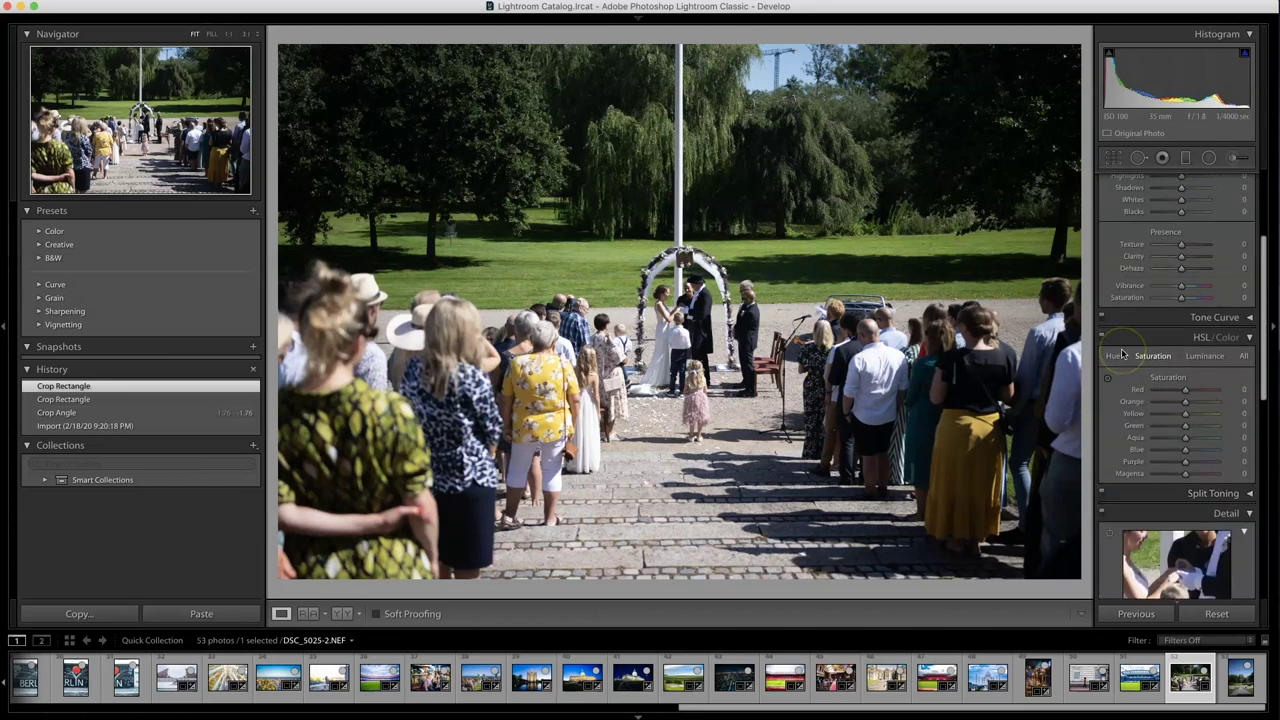
{"action": "scroll", "coordinate": [1122, 354], "scroll_direction": "up", "scroll_amount": 3}
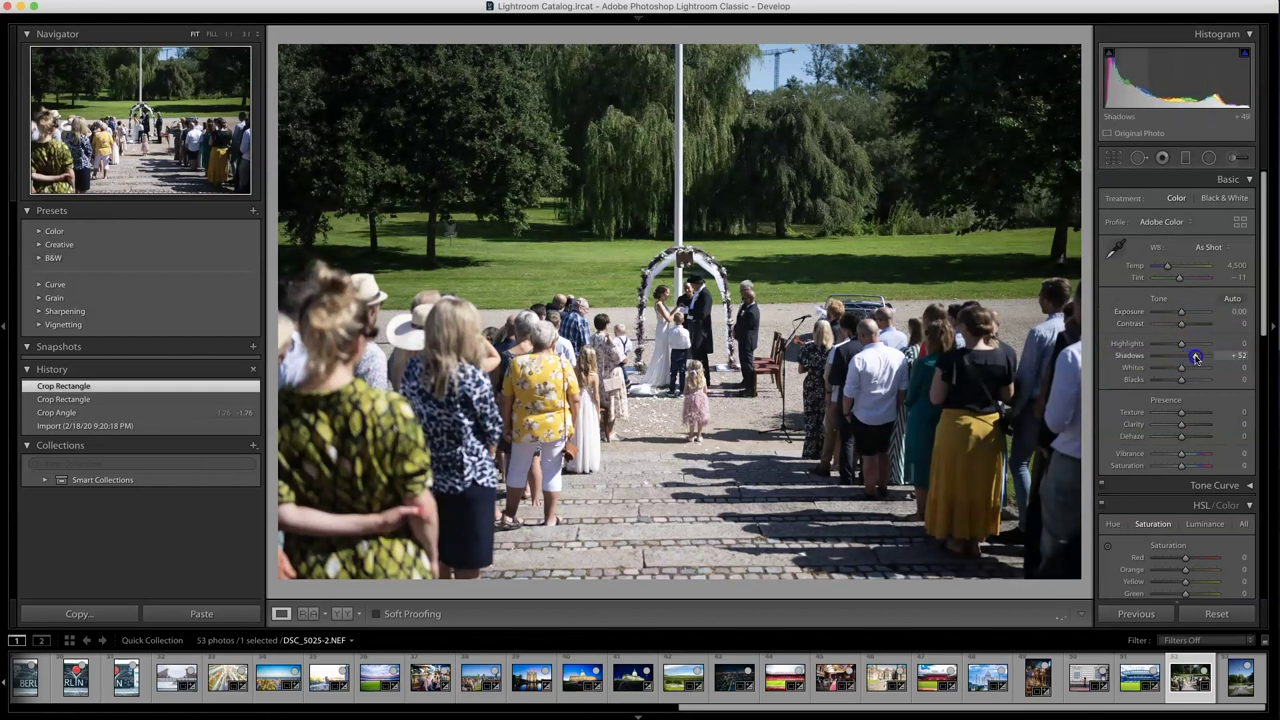
{"action": "mouse_move", "coordinate": [1193, 358]}
{"action": "left_mouse_down"}
{"action": "mouse_move", "coordinate": [1211, 355]}
{"action": "mouse_move", "coordinate": [1194, 358]}
{"action": "left_mouse_up"}
{"action": "left_click_drag", "start_coordinate": [1181, 312], "coordinate": [1184, 325]}
{"action": "left_click_drag", "start_coordinate": [1182, 453], "coordinate": [1189, 416]}
Inspect the couple up close, try a purple Defringe Amount of 12, and compare Remove Chromatic Aberration off and on.
{"action": "left_click", "coordinate": [371, 221]}
{"action": "left_click_drag", "start_coordinate": [796, 252], "coordinate": [418, 95]}
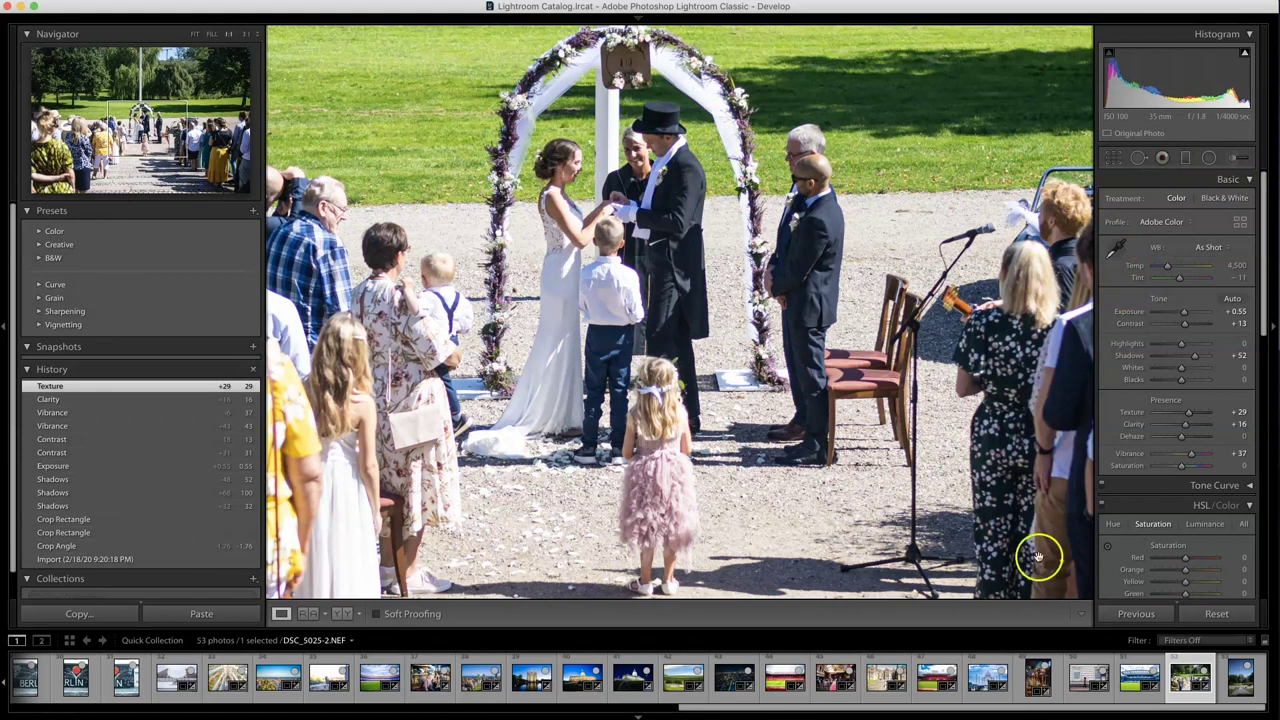
{"action": "scroll", "coordinate": [1137, 555], "scroll_direction": "down", "scroll_amount": 10}
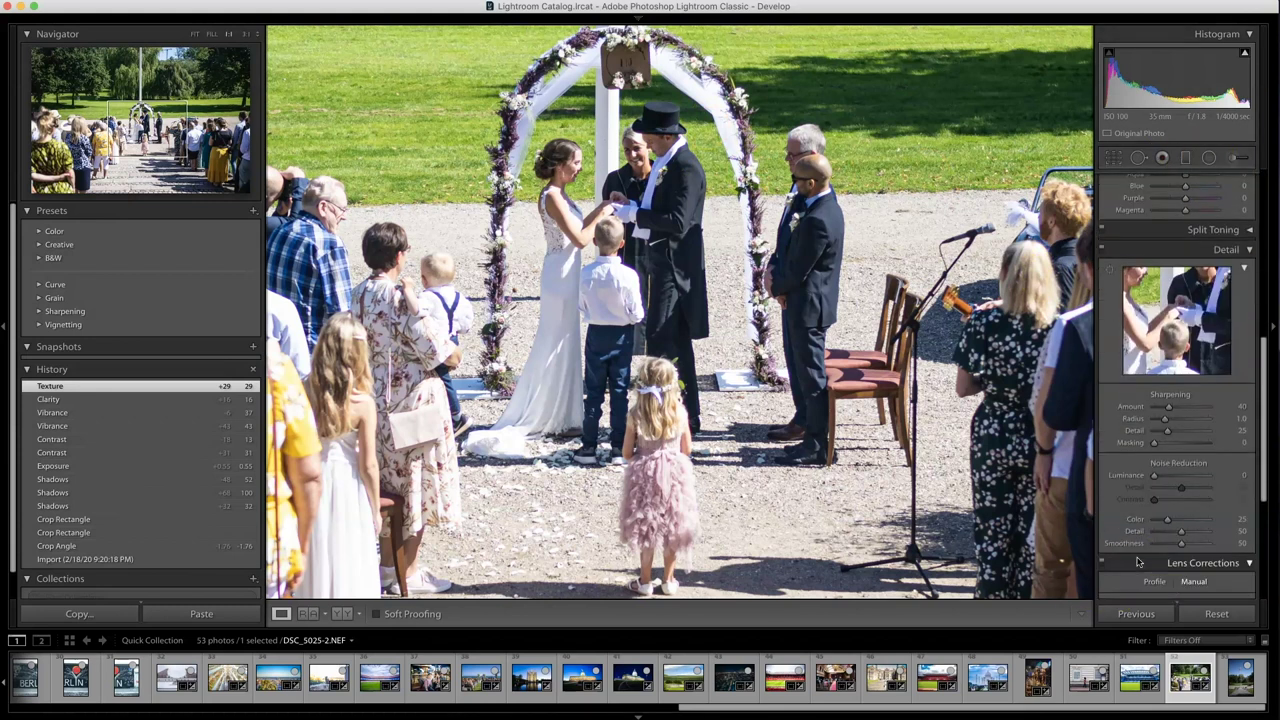
{"action": "scroll", "coordinate": [1140, 530], "scroll_direction": "down", "scroll_amount": 6}
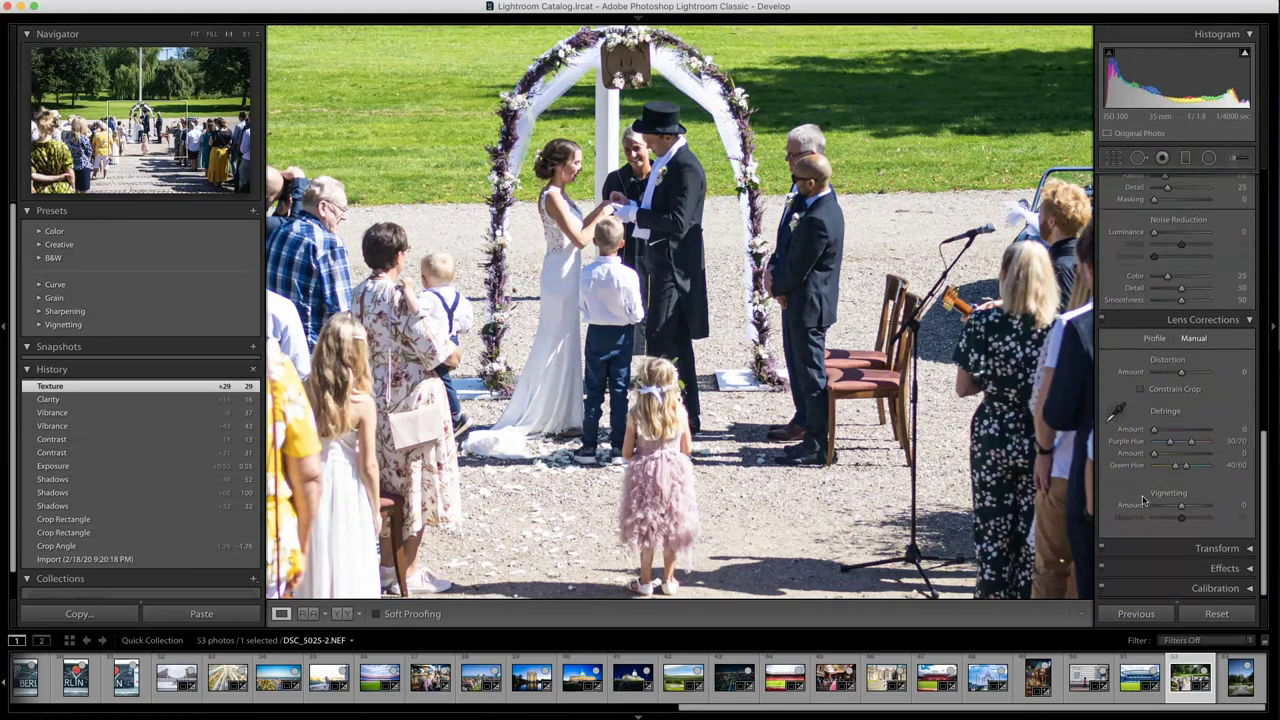
{"action": "left_click_drag", "start_coordinate": [1200, 449], "coordinate": [1189, 437]}
{"action": "left_click", "coordinate": [1188, 434]}
{"action": "left_click_drag", "start_coordinate": [1181, 433], "coordinate": [929, 434]}
{"action": "left_click", "coordinate": [1160, 342]}
{"action": "left_click", "coordinate": [1190, 362]}
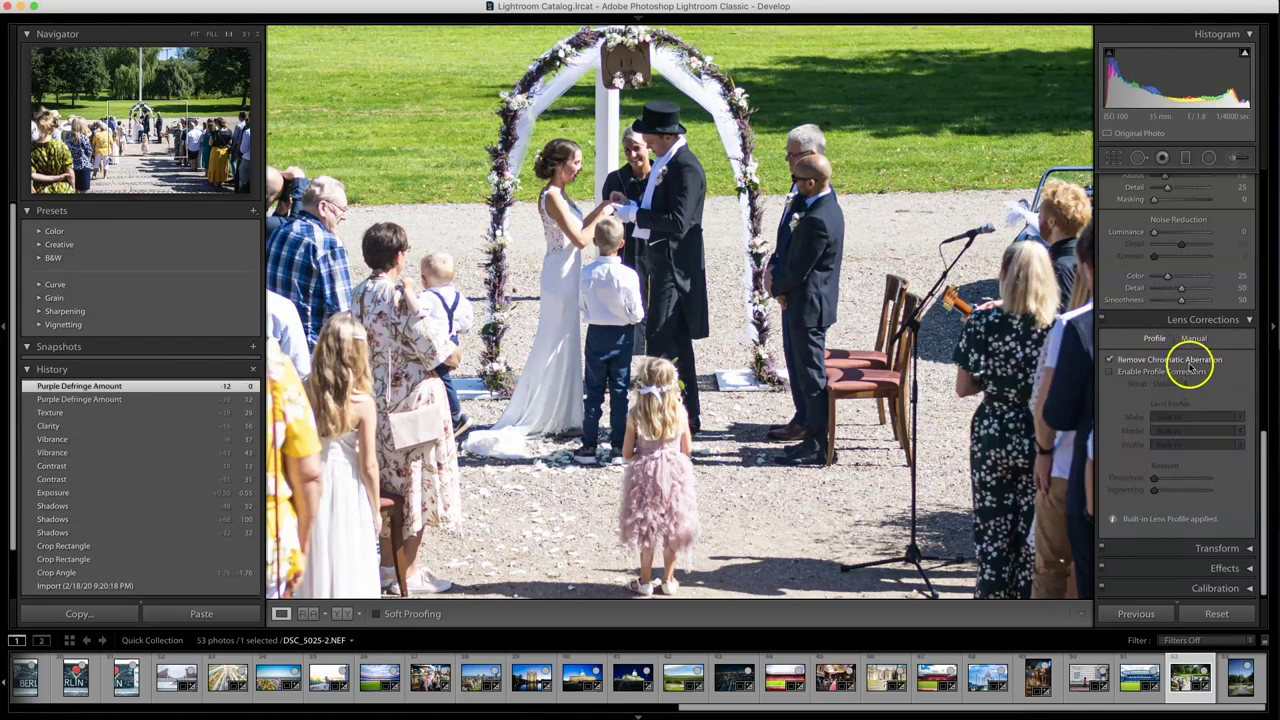
{"action": "left_click", "coordinate": [1183, 363]}
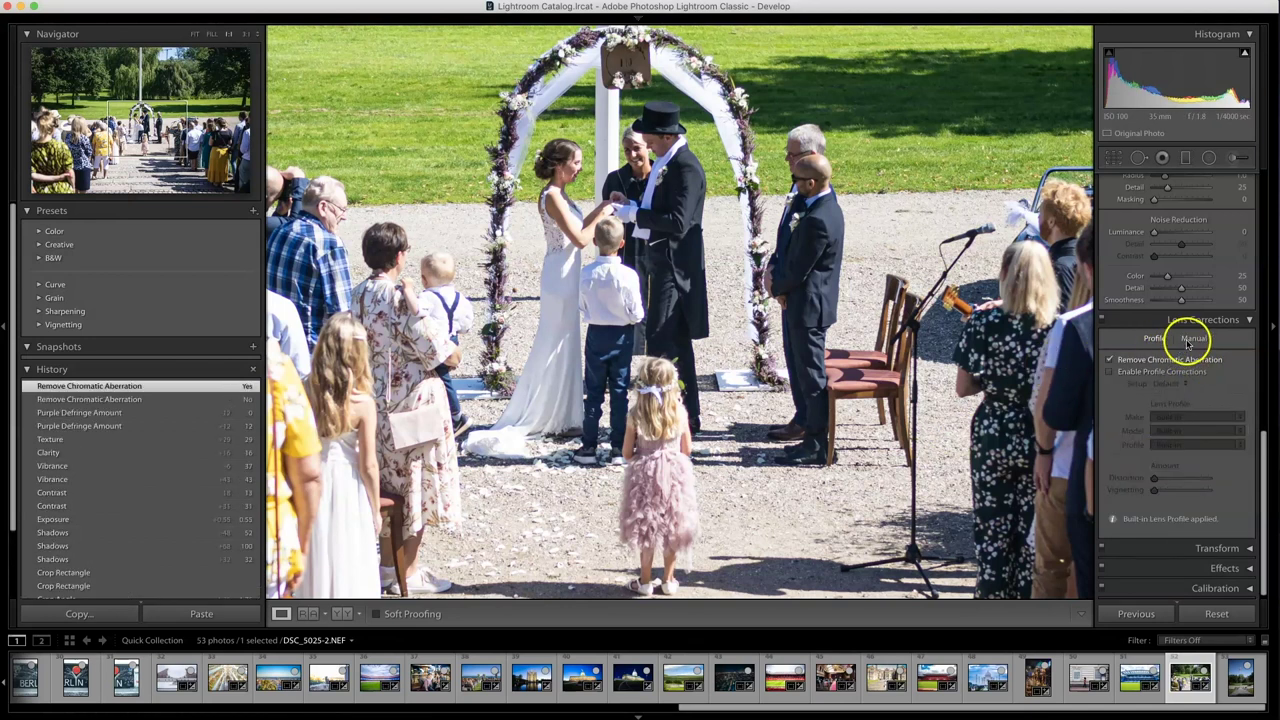
Defringe the wedding ceremony photo with a purple Amount of 8 and a green Amount of 11, and return to the full view.
{"action": "left_click", "coordinate": [1190, 338]}
{"action": "left_click", "coordinate": [1176, 429]}
{"action": "left_click_drag", "start_coordinate": [1176, 454], "coordinate": [1186, 453]}
{"action": "left_click", "coordinate": [801, 340]}
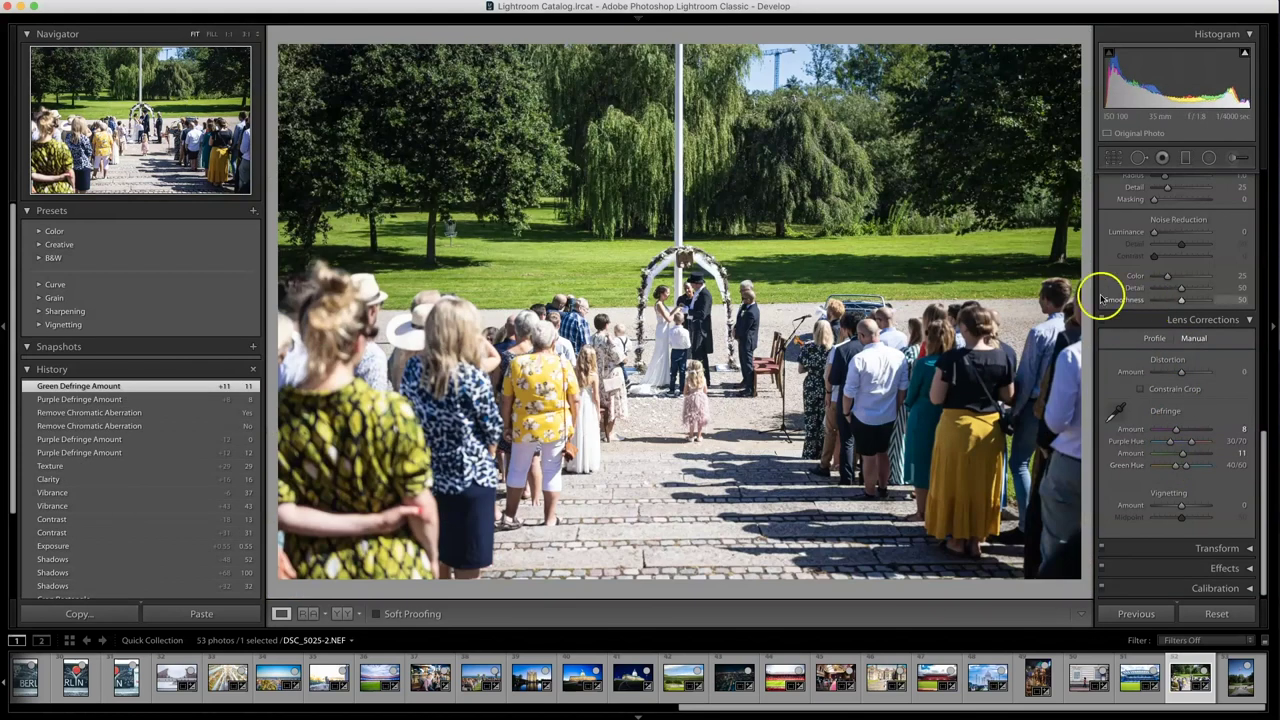
Cool the wedding ceremony photo's Temp to 4,370 and set its Tint to −3.
{"action": "scroll", "coordinate": [1112, 294], "scroll_direction": "up", "scroll_amount": 10}
{"action": "left_click_drag", "start_coordinate": [1222, 268], "coordinate": [1229, 268]}
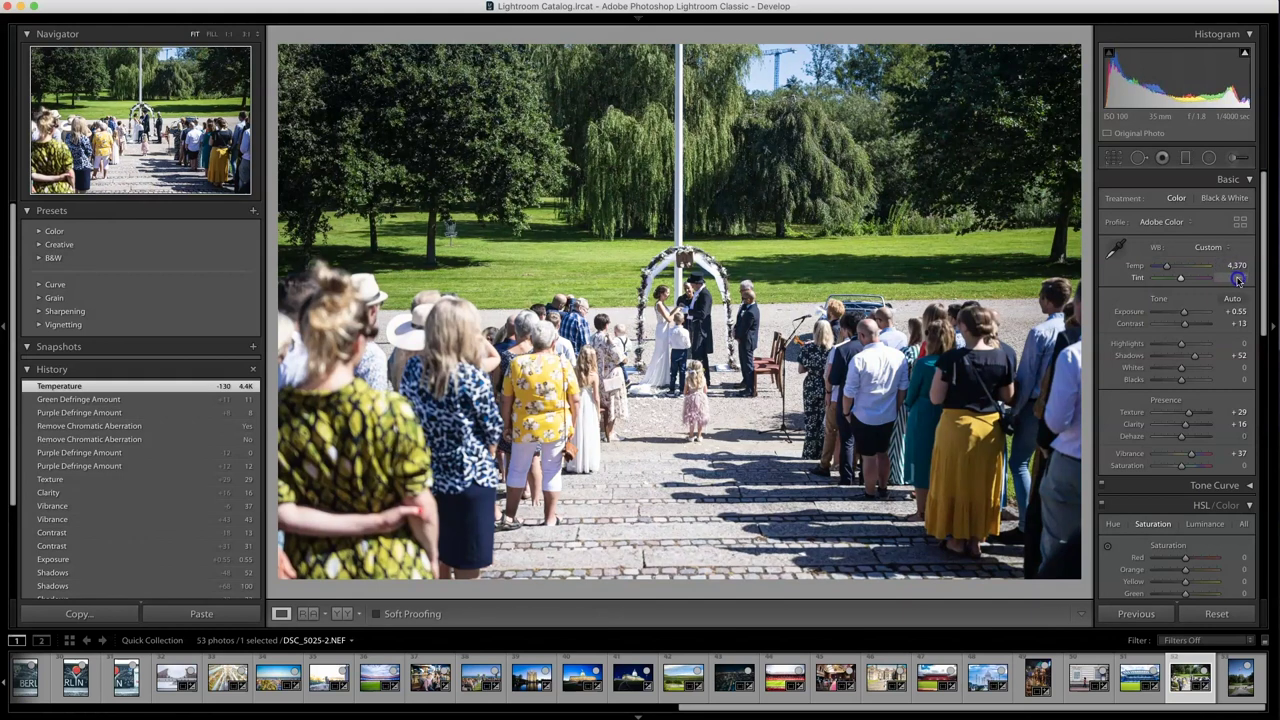
{"action": "left_click_drag", "start_coordinate": [1237, 280], "coordinate": [1236, 280]}
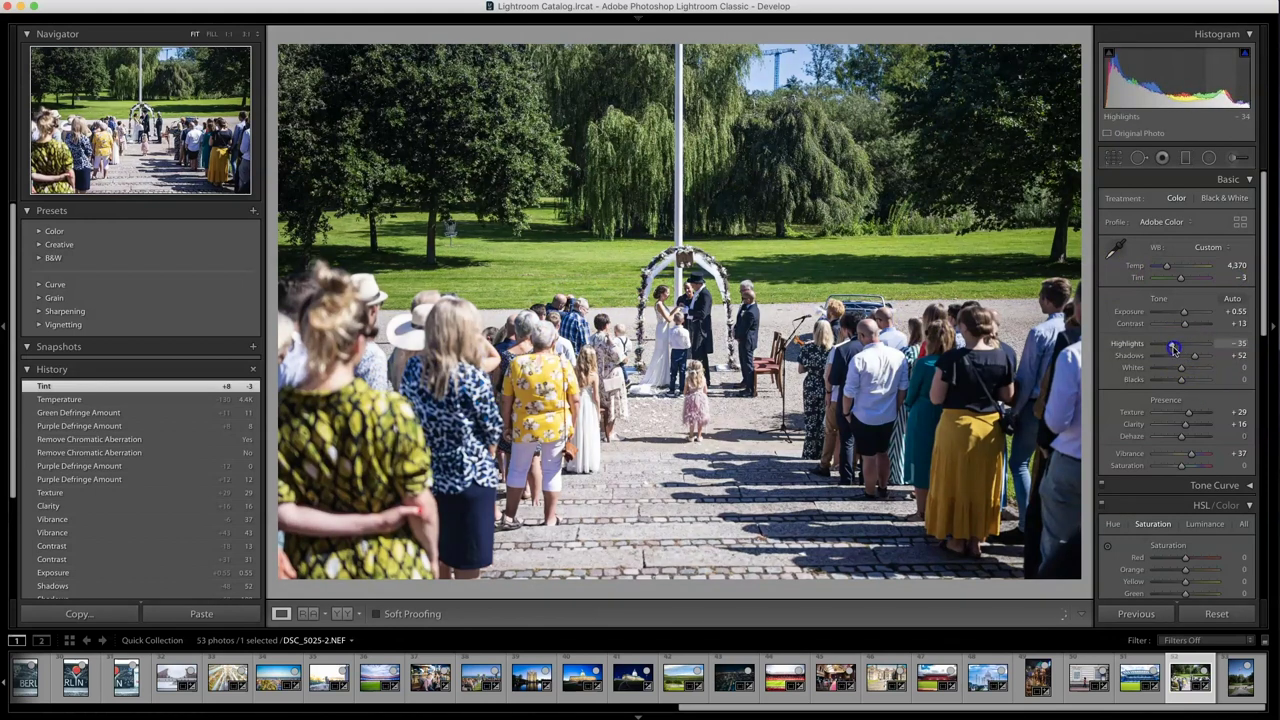
Set the wedding ceremony photo's Highlights to −41, Exposure to +0.90 and Contrast to +40, and compare it with the original.
{"action": "left_click_drag", "start_coordinate": [1172, 347], "coordinate": [1172, 347]}
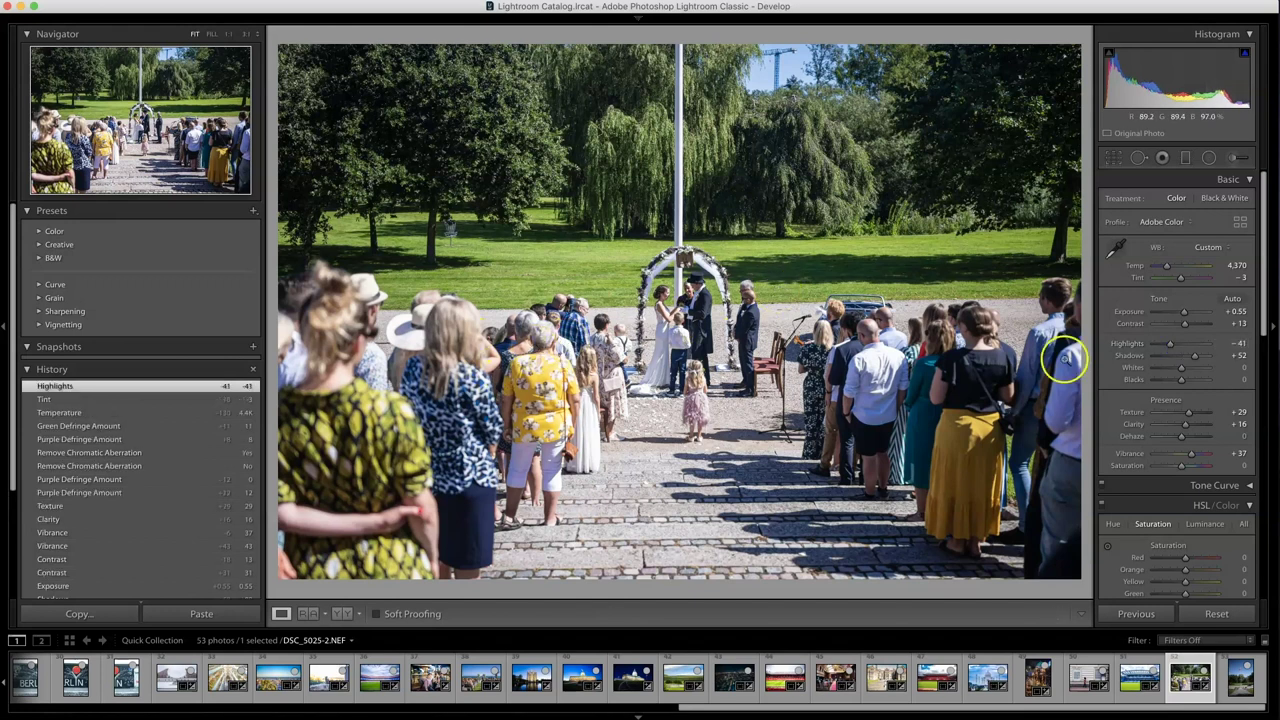
{"action": "left_click_drag", "start_coordinate": [1184, 314], "coordinate": [1195, 356]}
{"action": "scroll", "coordinate": [1123, 502], "scroll_direction": "down", "scroll_amount": 2}
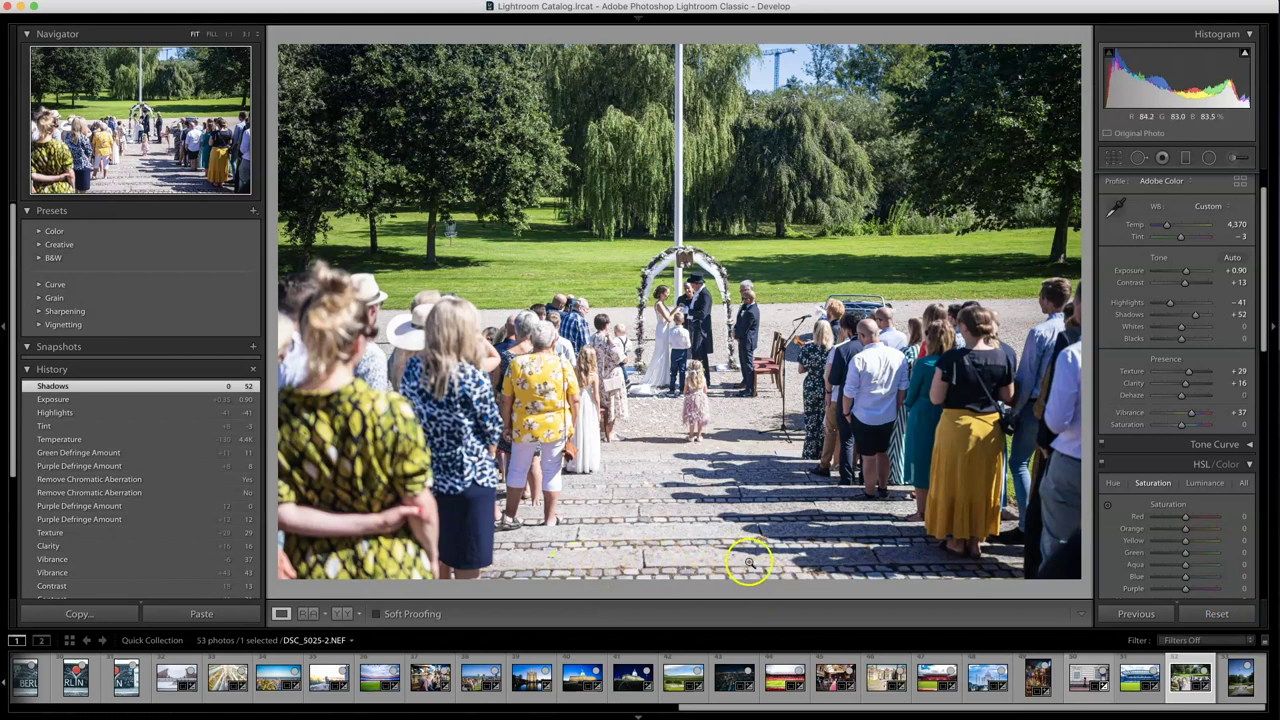
{"action": "left_click", "coordinate": [1236, 678]}
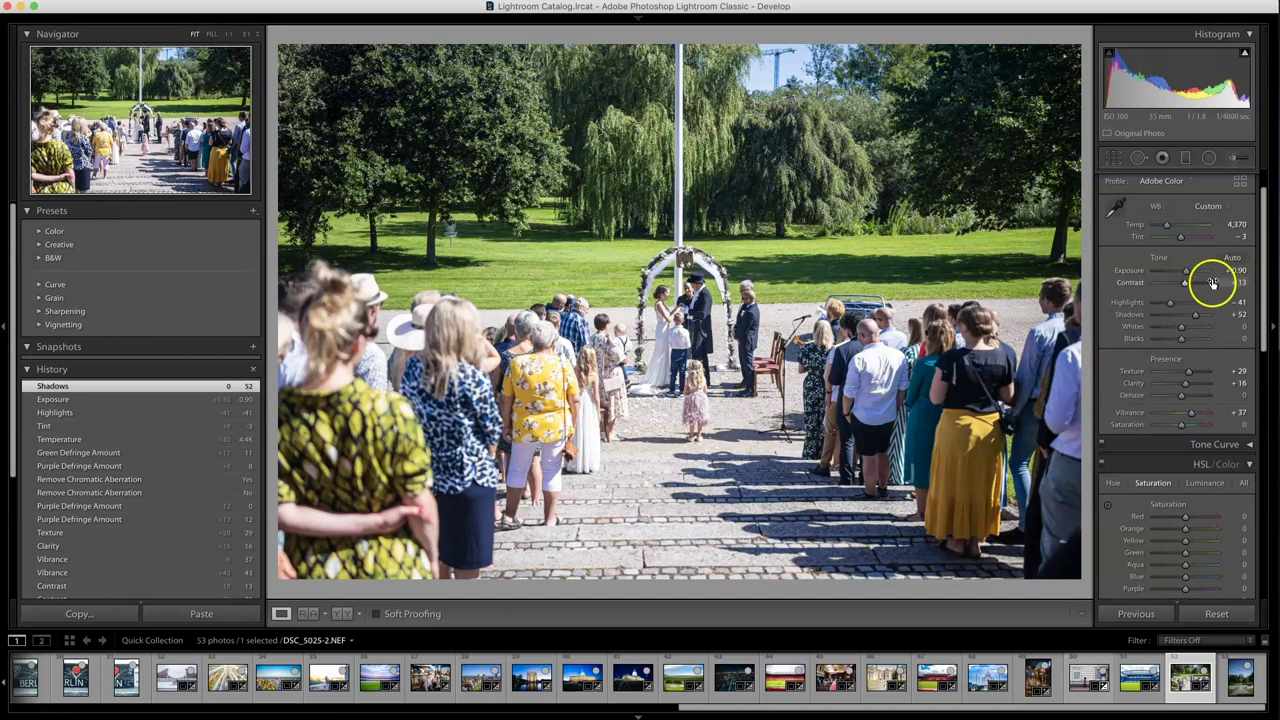
{"action": "left_click_drag", "start_coordinate": [1186, 283], "coordinate": [1192, 285]}
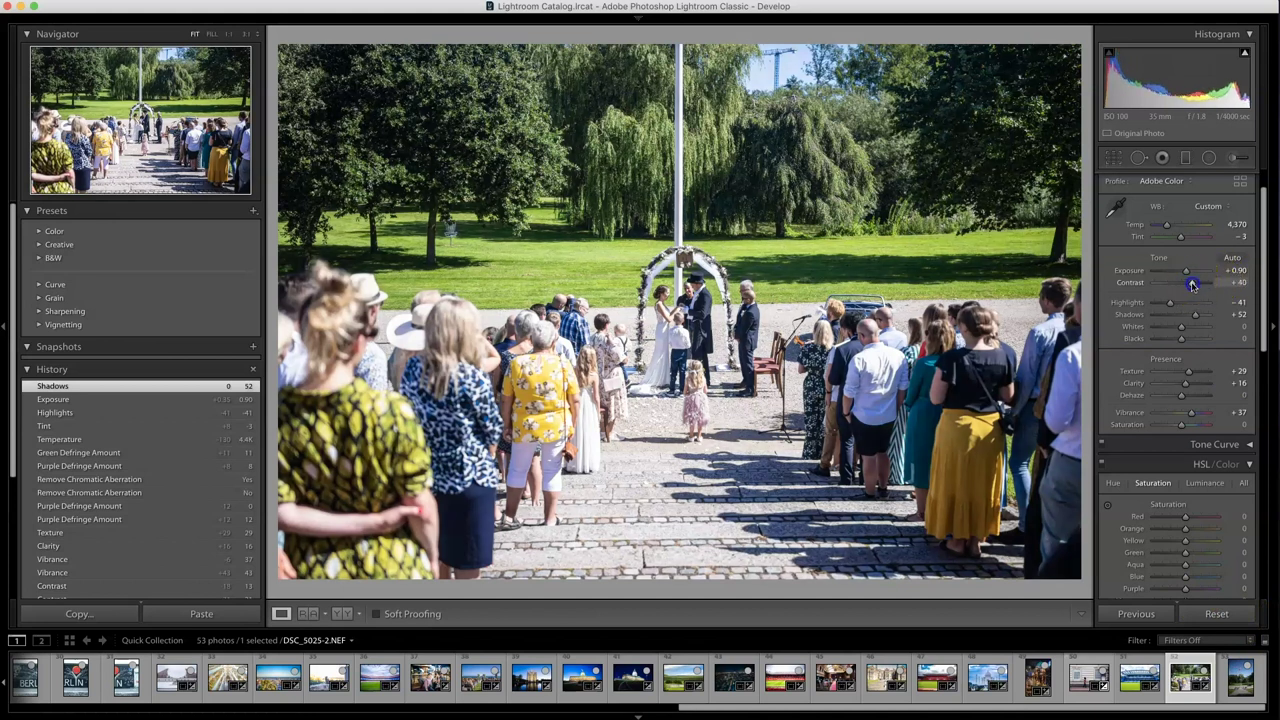
{"action": "left_click", "coordinate": [1216, 613]}
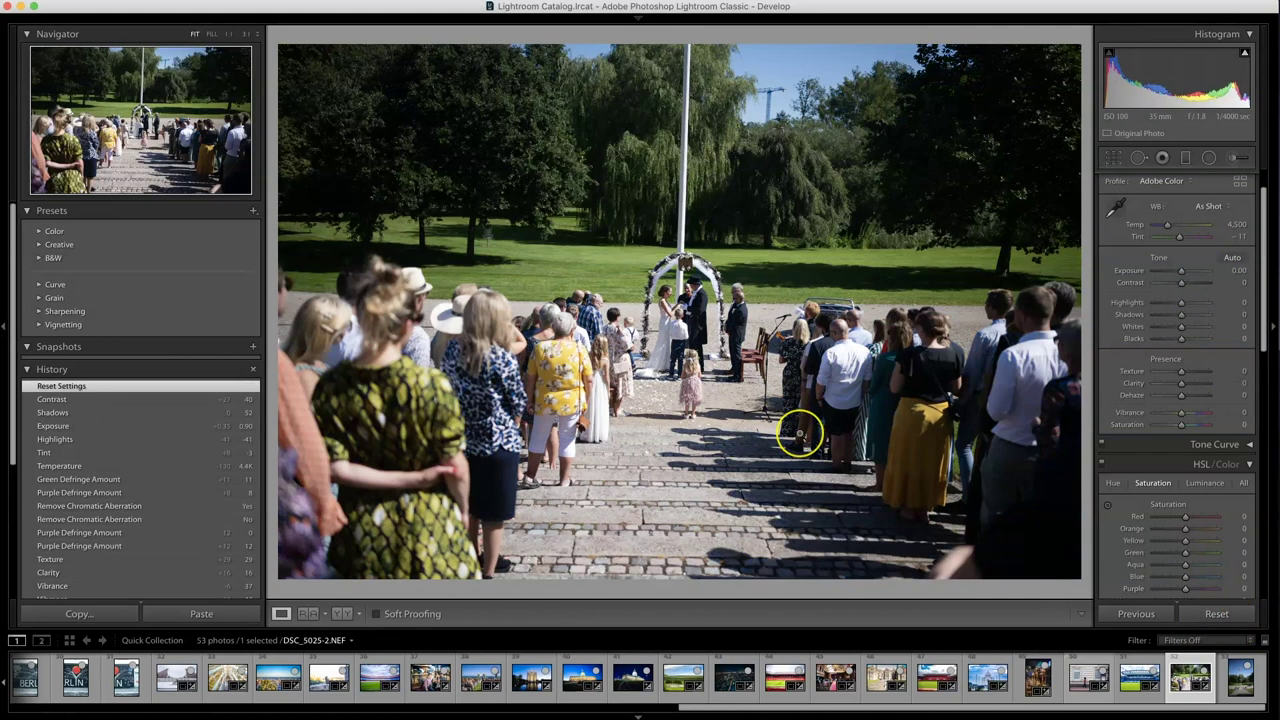
{"action": "key", "text": "super+z"}
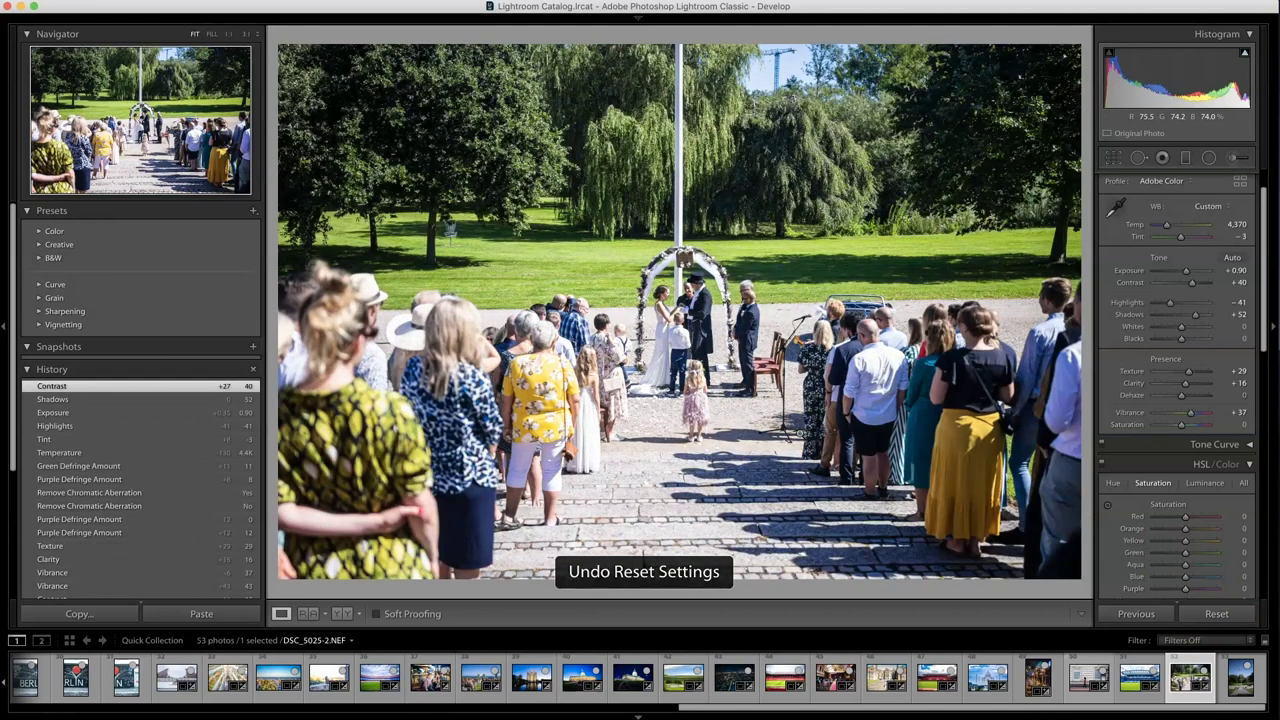
Open the flagpole photo and crop it to a 4 x 3 aspect, trimming the lower stairs and a strip of sky.
{"action": "left_click", "coordinate": [1238, 678]}
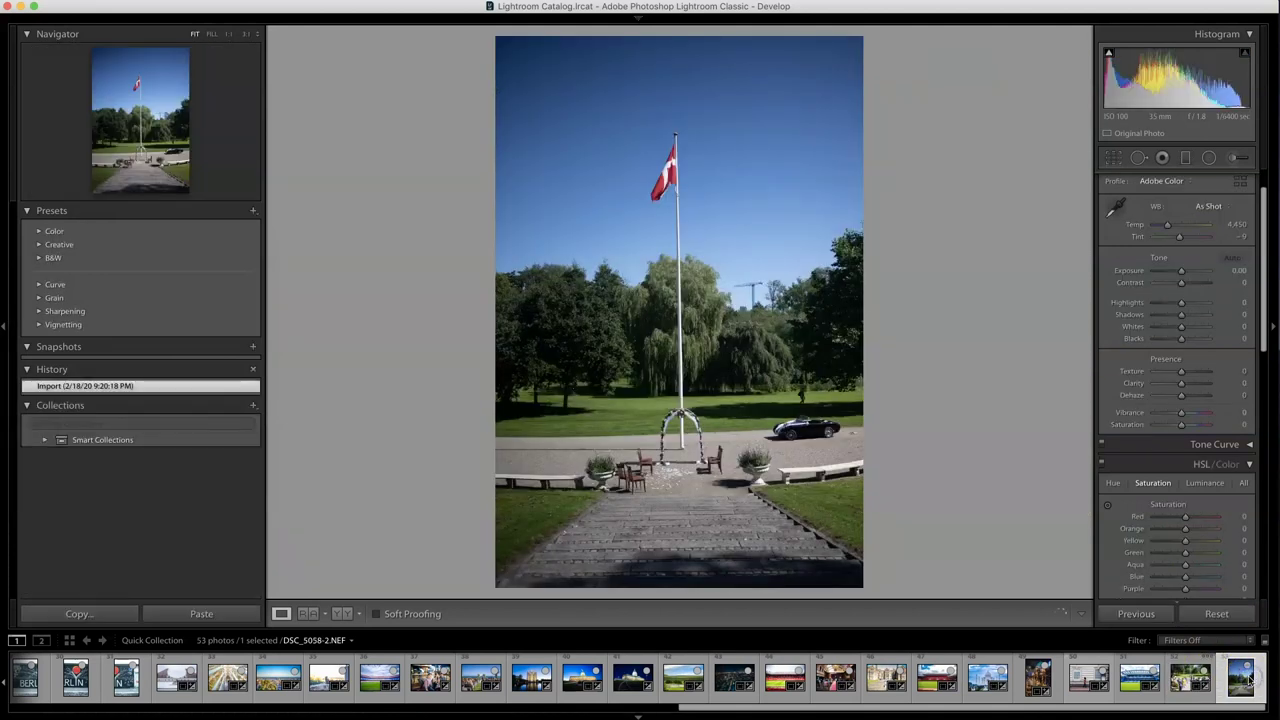
{"action": "left_click", "coordinate": [1113, 157]}
{"action": "left_click_drag", "start_coordinate": [683, 583], "coordinate": [681, 533]}
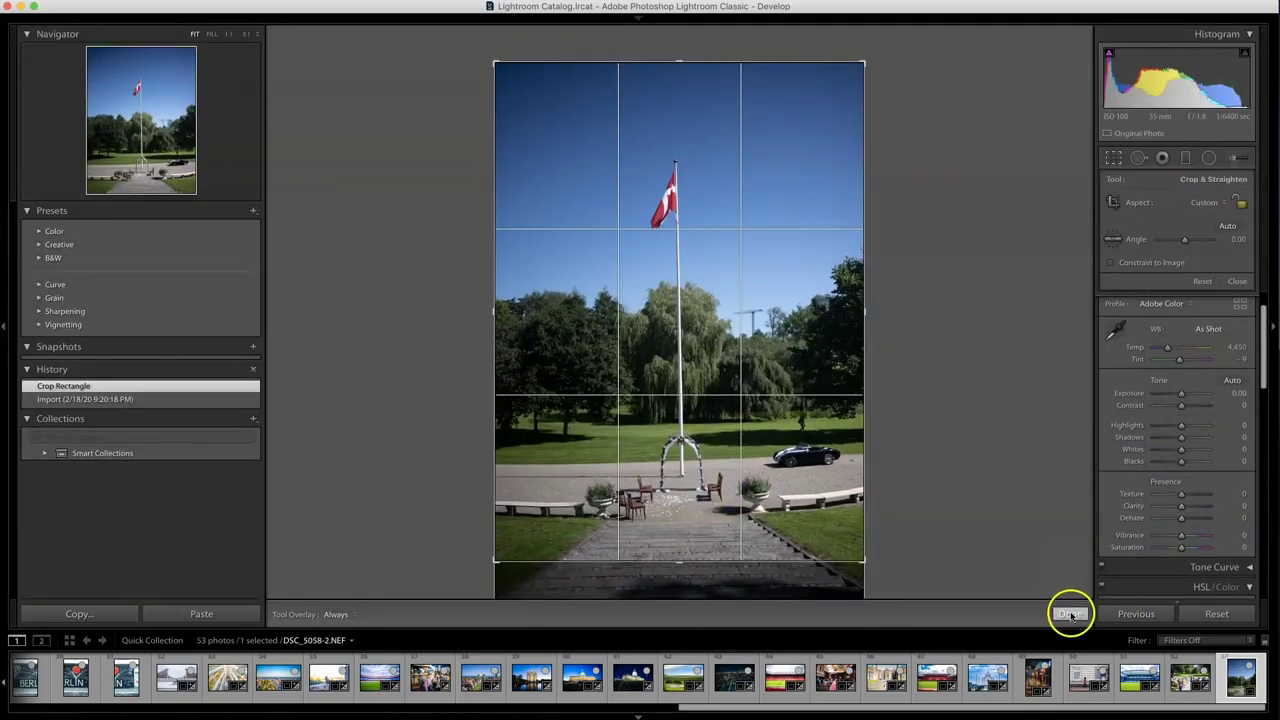
{"action": "left_click_drag", "start_coordinate": [680, 60], "coordinate": [677, 84]}
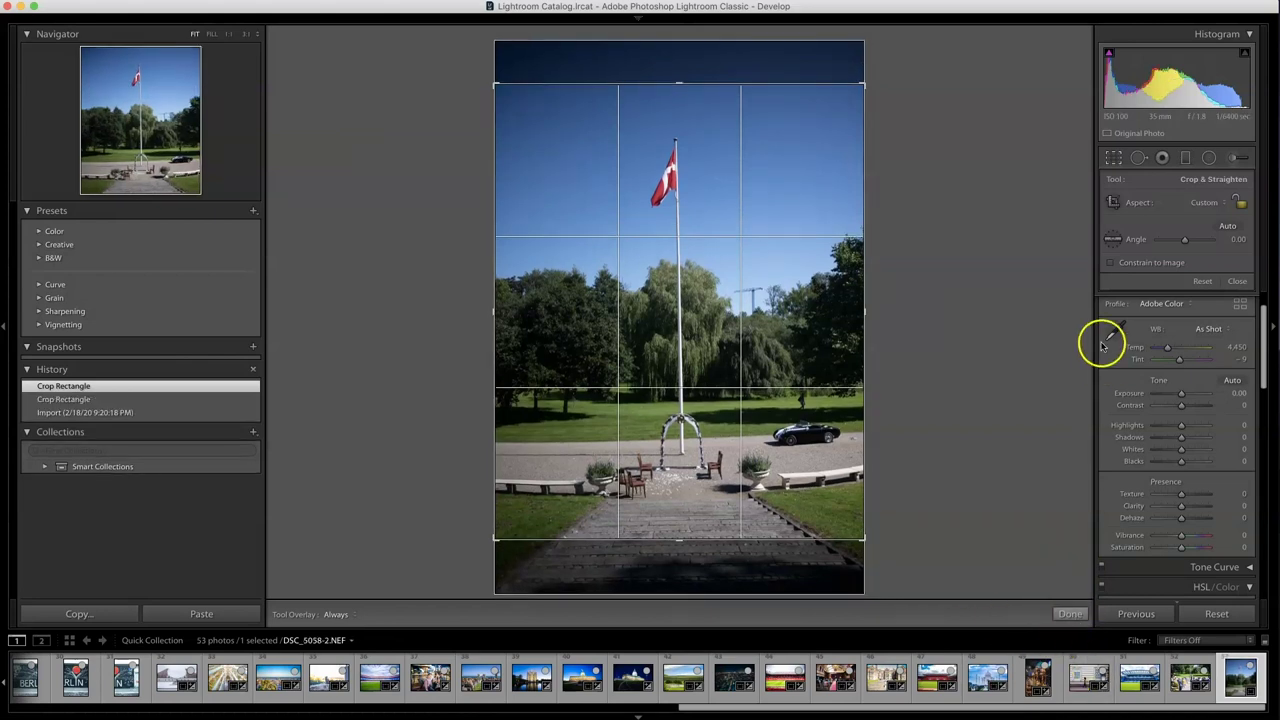
{"action": "left_click", "coordinate": [1203, 202]}
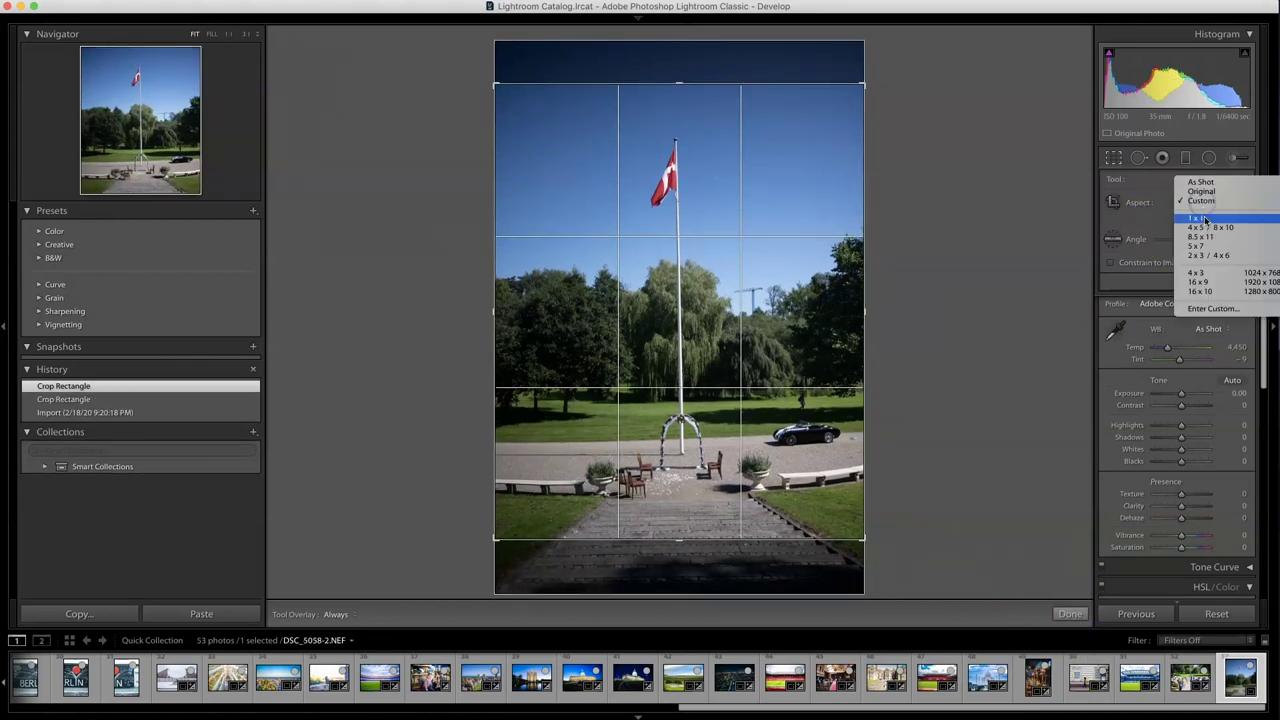
{"action": "left_click", "coordinate": [1198, 272]}
{"action": "left_click_drag", "start_coordinate": [744, 314], "coordinate": [745, 310]}
{"action": "left_click_drag", "start_coordinate": [674, 82], "coordinate": [684, 57]}
{"action": "left_click_drag", "start_coordinate": [700, 268], "coordinate": [700, 258]}
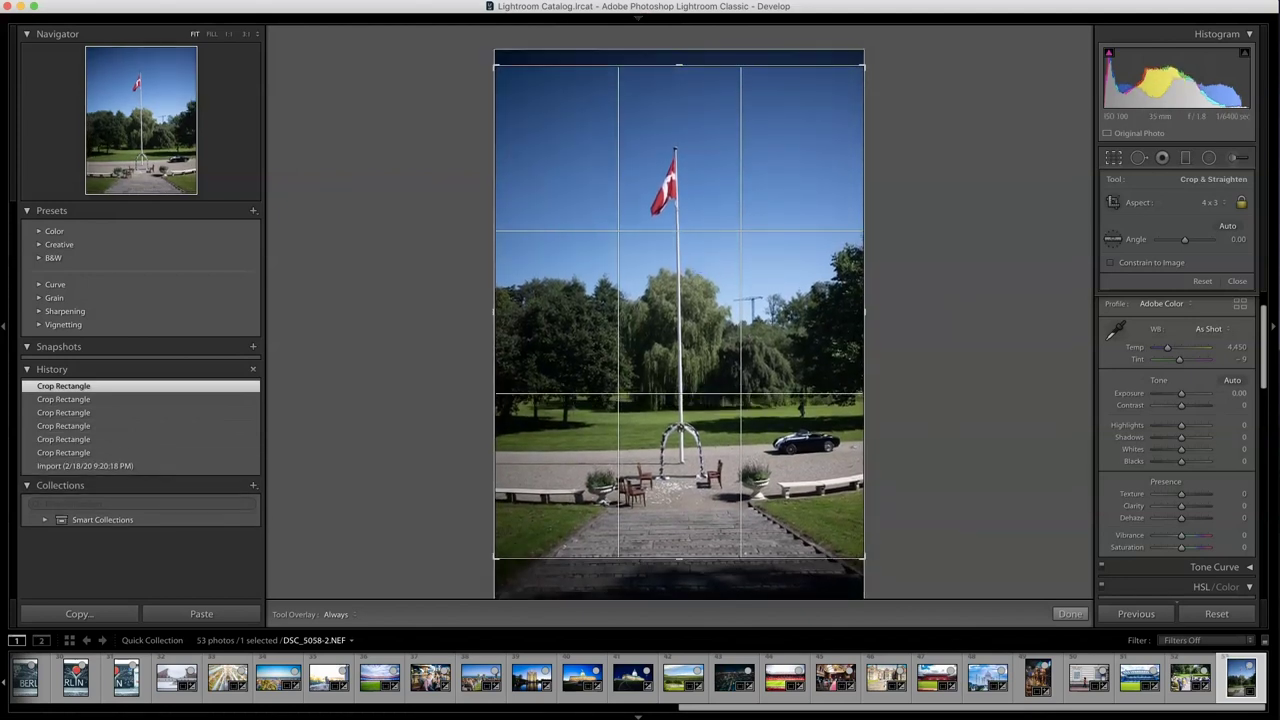
{"action": "left_click", "coordinate": [1068, 612]}
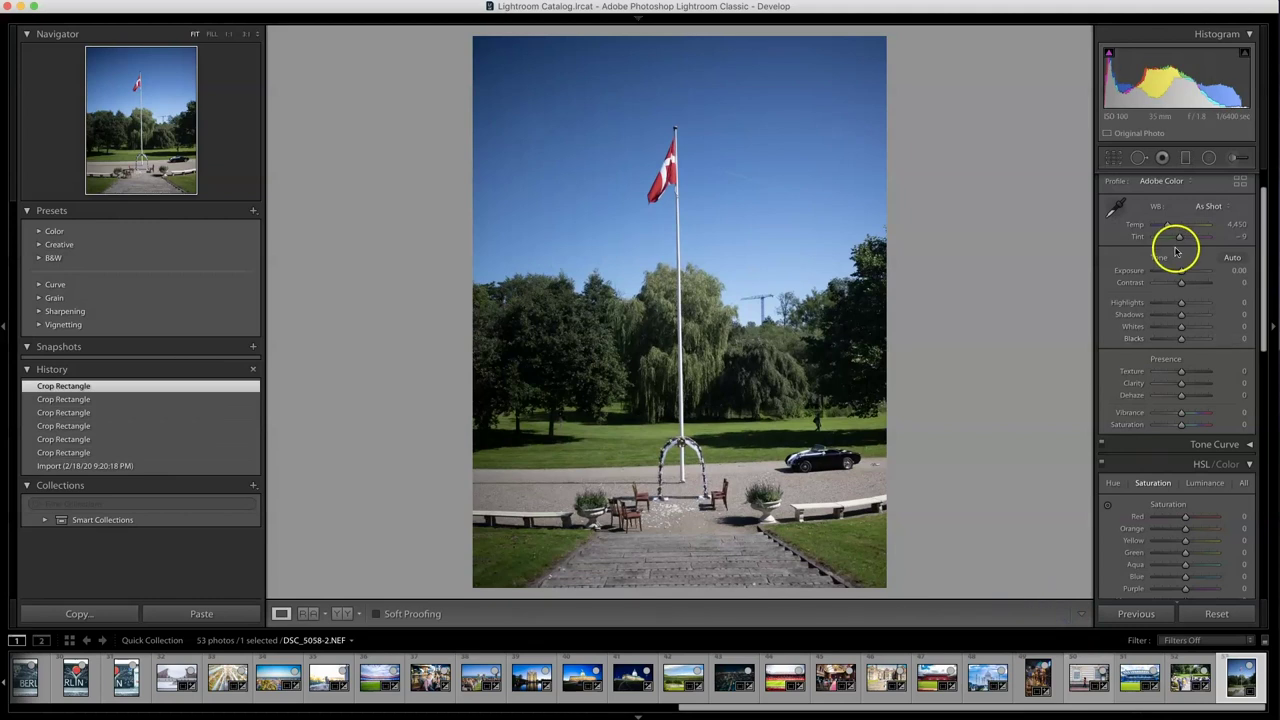
Set the flagpole photo's Vibrance to +46, Shadows to +100, Contrast to +42 and Exposure to +0.55.
{"action": "left_click", "coordinate": [1193, 414]}
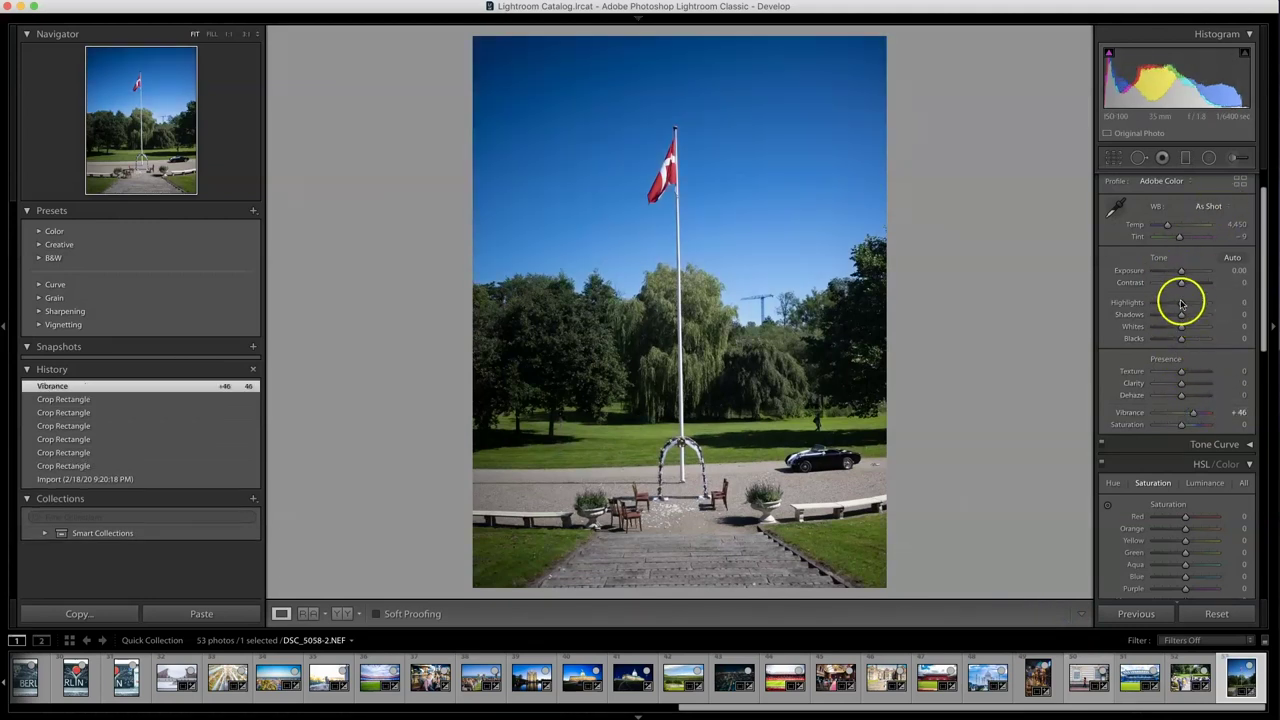
{"action": "left_click_drag", "start_coordinate": [1181, 314], "coordinate": [1186, 276]}
Straighten the flagpole photo within its 4 x 3 crop to an angle of 0.84.
{"action": "left_click", "coordinate": [1113, 157]}
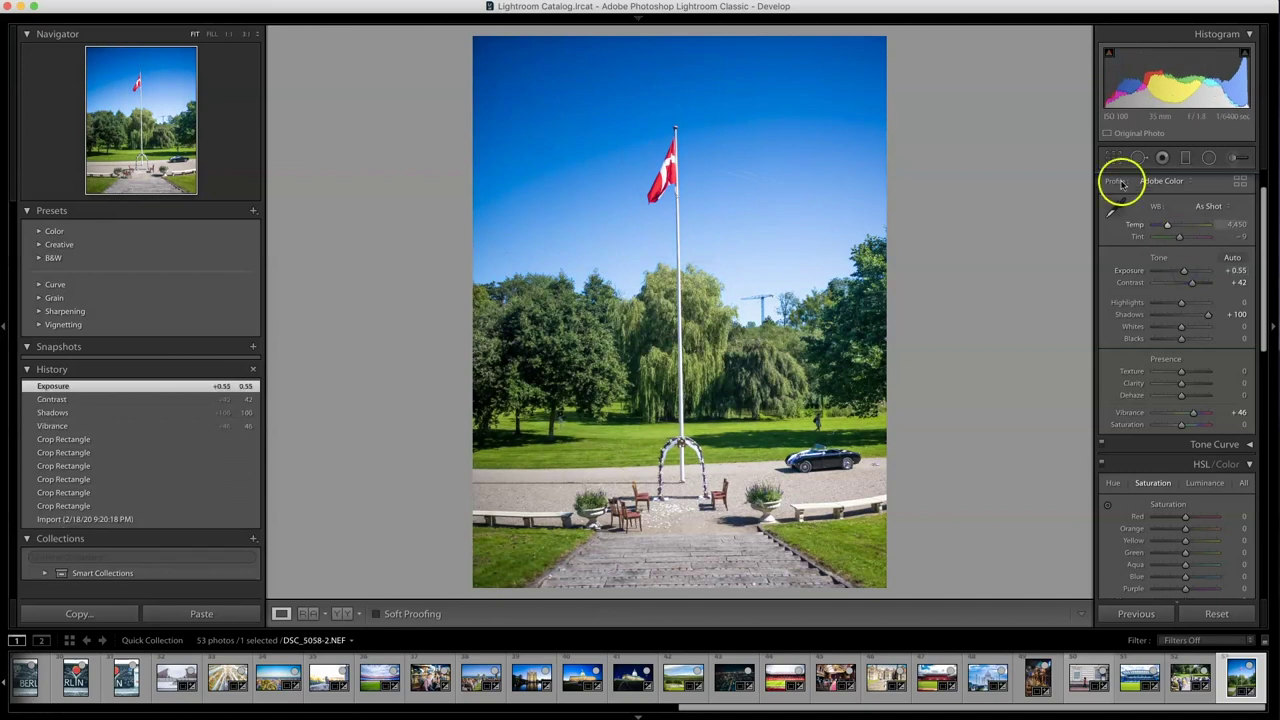
{"action": "left_click_drag", "start_coordinate": [1236, 239], "coordinate": [1242, 240]}
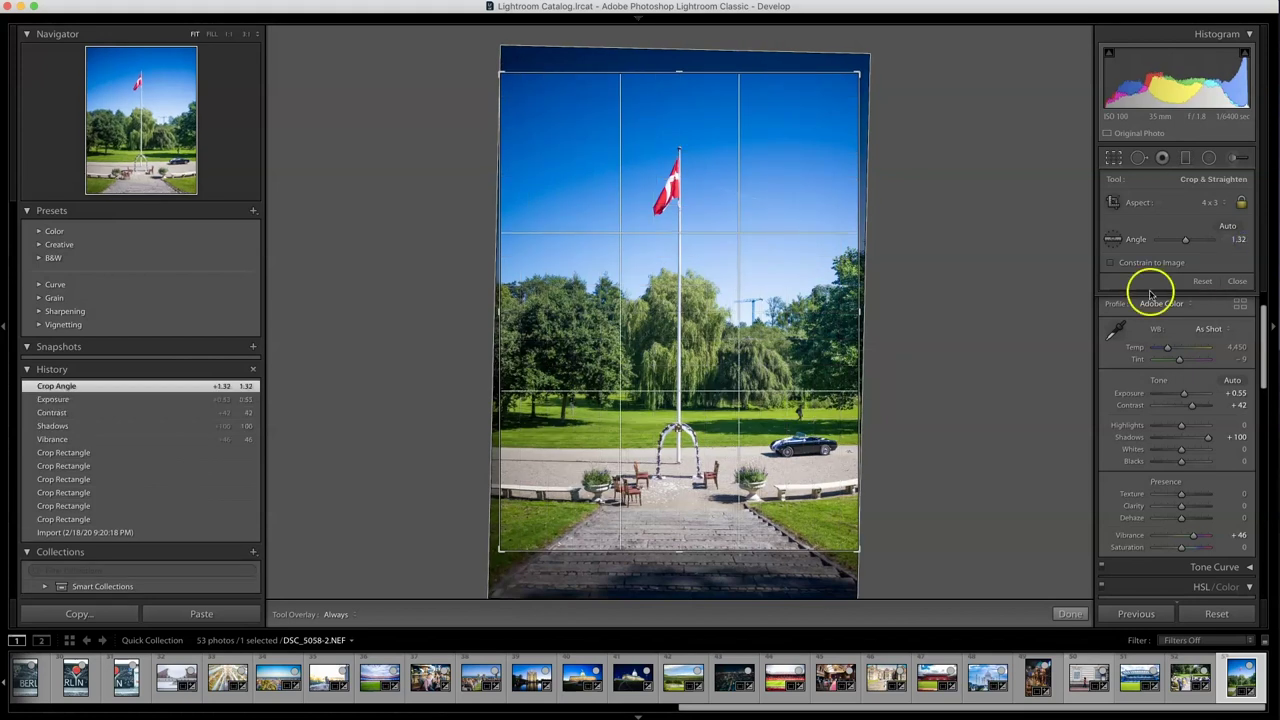
{"action": "left_click_drag", "start_coordinate": [834, 339], "coordinate": [836, 336]}
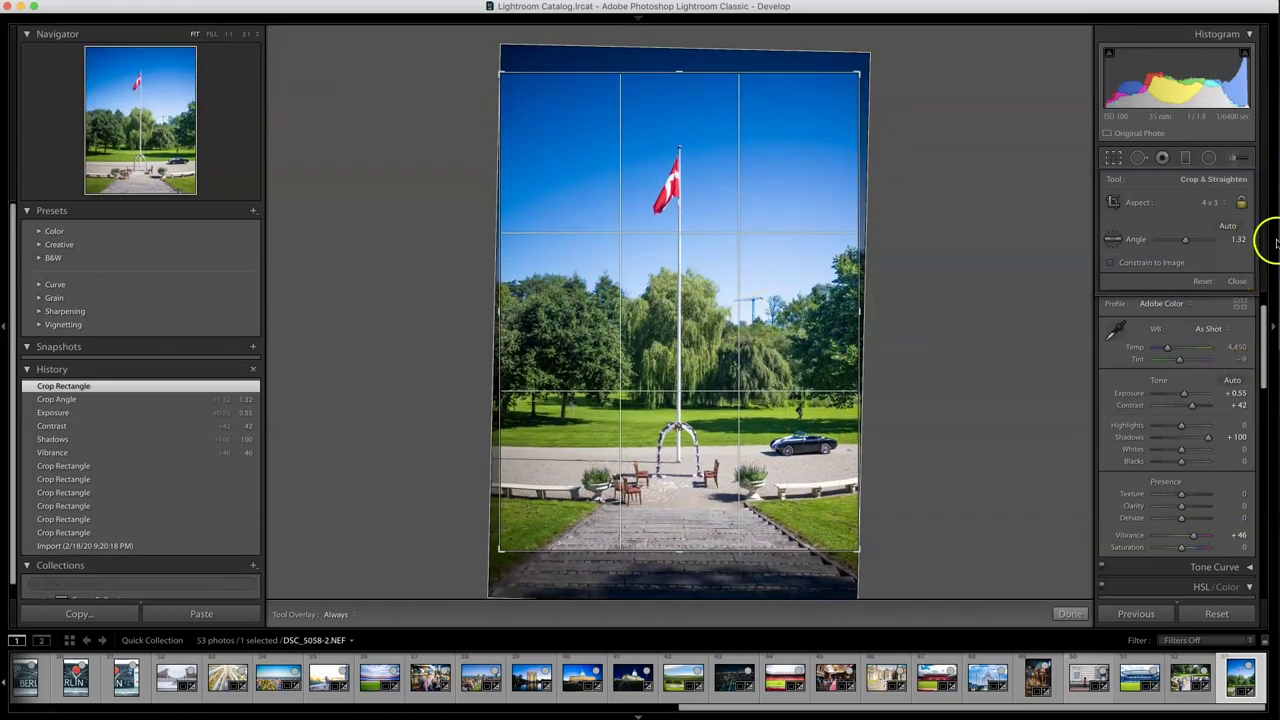
{"action": "left_click_drag", "start_coordinate": [1237, 240], "coordinate": [1237, 240]}
{"action": "left_click", "coordinate": [497, 309]}
{"action": "left_click_drag", "start_coordinate": [515, 309], "coordinate": [500, 313]}
{"action": "left_click", "coordinate": [1157, 210]}
{"action": "left_click", "coordinate": [1229, 241]}
{"action": "left_click_drag", "start_coordinate": [1229, 241], "coordinate": [1216, 241]}
Shift the photo sideways in the crop frame to centre the flagpole, enlarge the frame slightly and apply the crop.
{"action": "left_click_drag", "start_coordinate": [704, 288], "coordinate": [709, 288]}
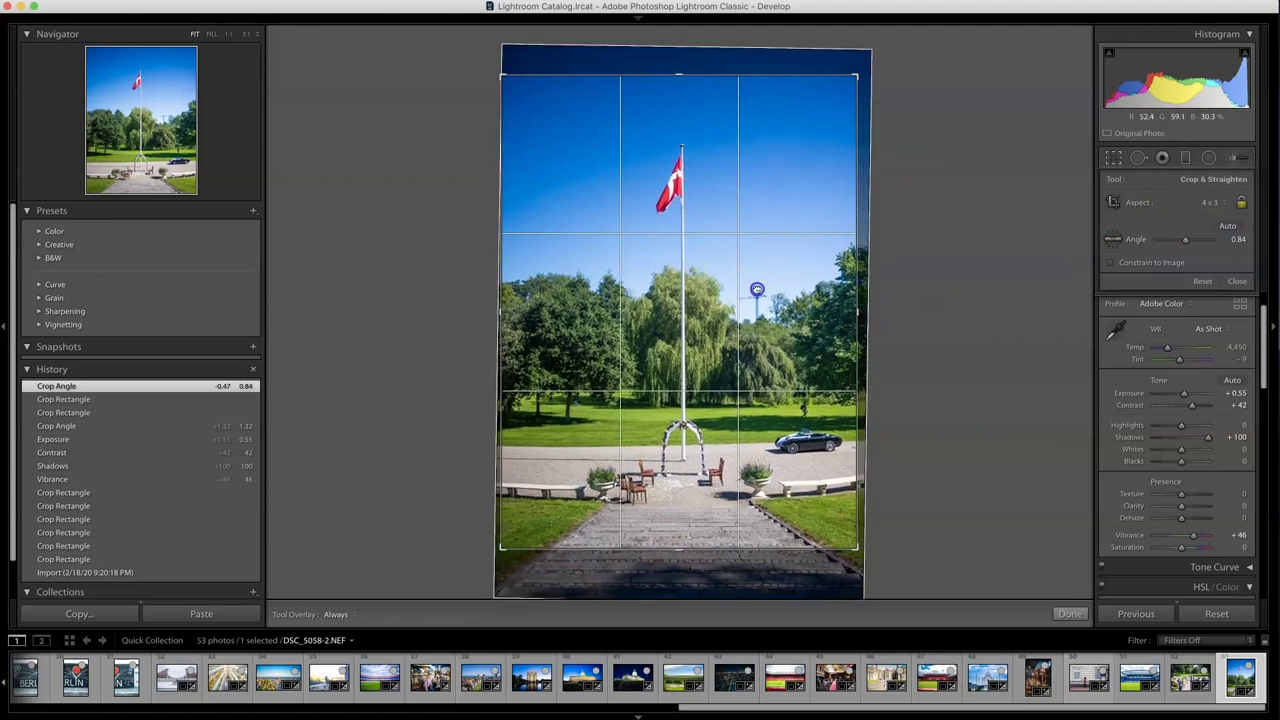
{"action": "left_click", "coordinate": [1240, 240]}
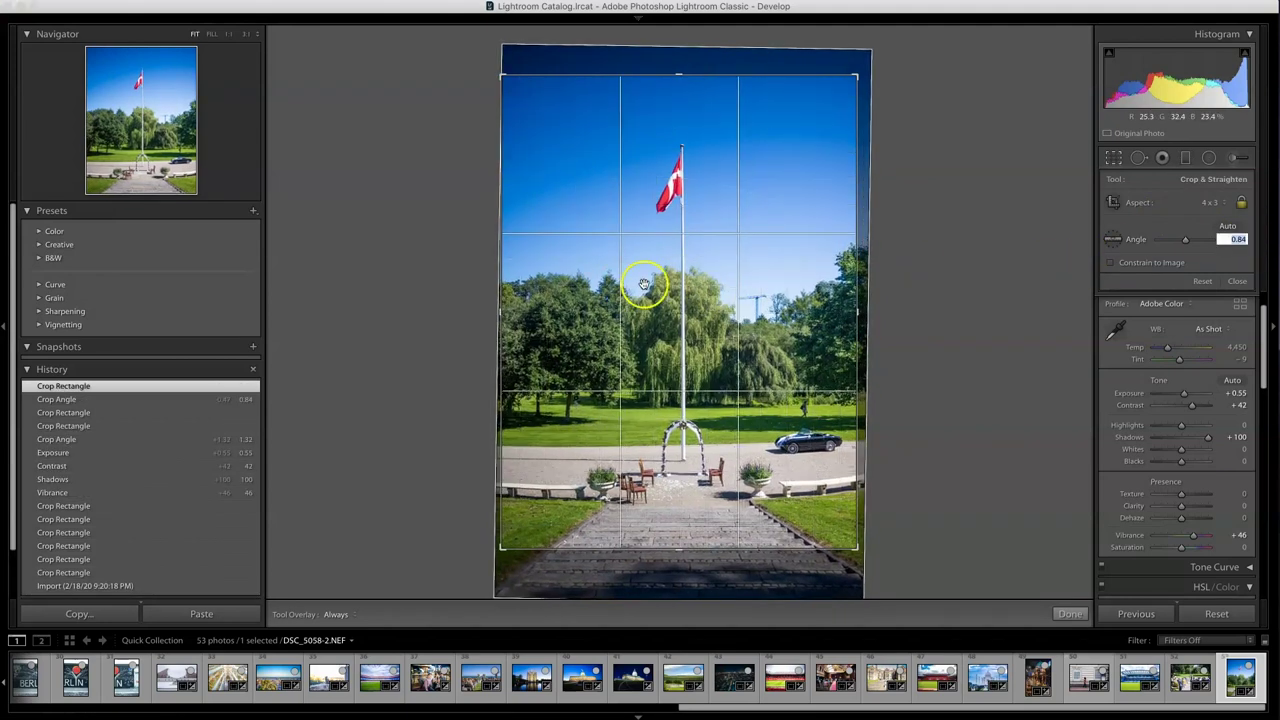
{"action": "left_click_drag", "start_coordinate": [674, 286], "coordinate": [690, 288]}
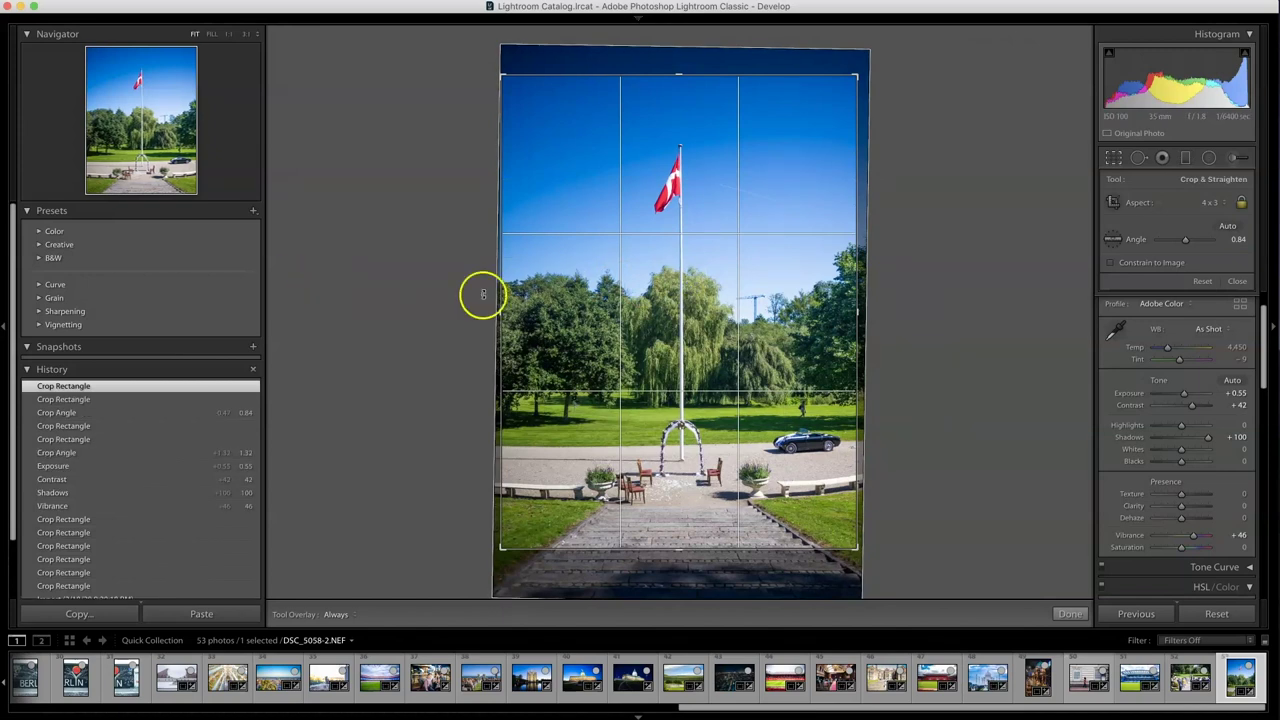
{"action": "left_click_drag", "start_coordinate": [863, 314], "coordinate": [877, 314]}
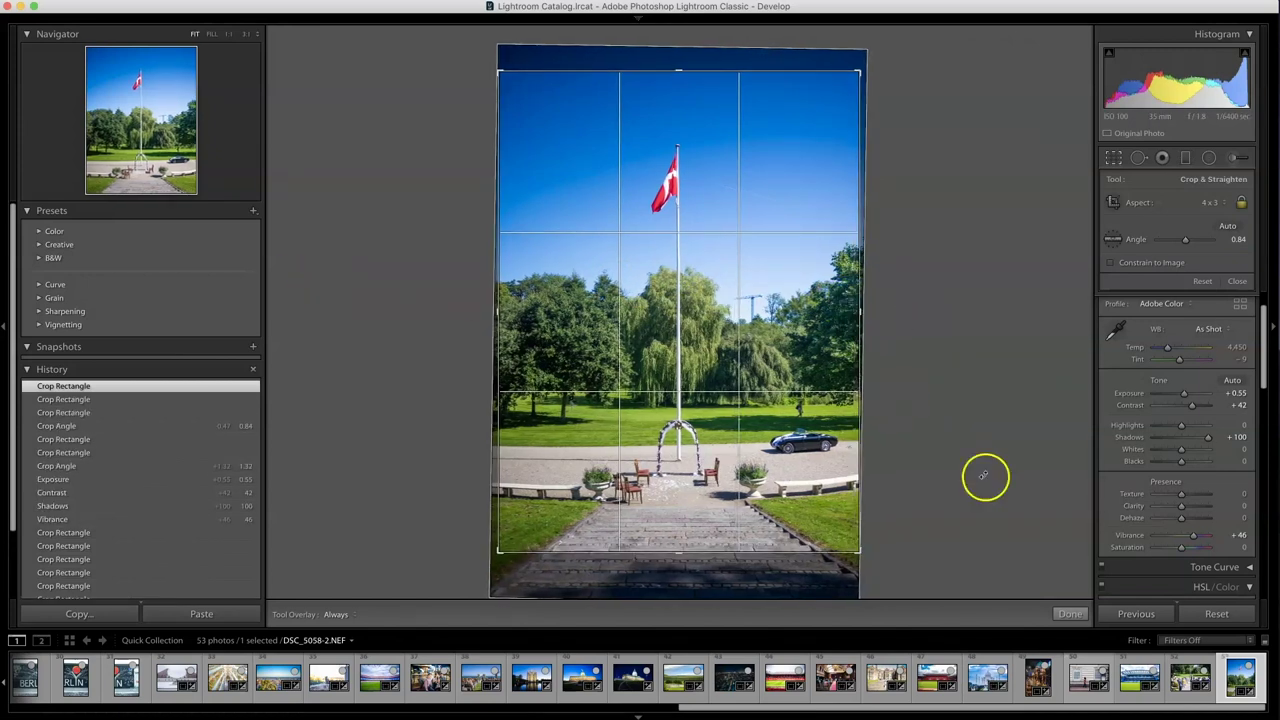
{"action": "left_click", "coordinate": [1071, 614]}
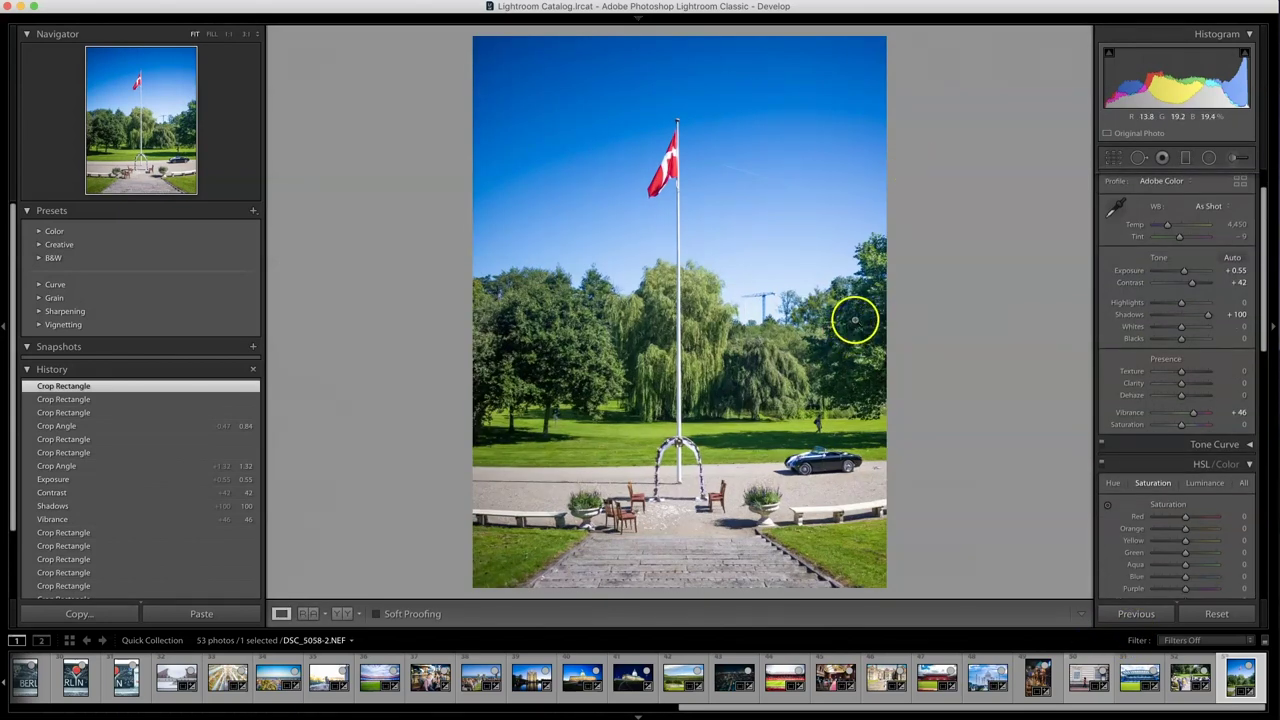
Set the flagpole photo's Clarity to +20 and Texture to +18, and warm its Temp to 5,193.
{"action": "left_click_drag", "start_coordinate": [1190, 388], "coordinate": [1186, 372]}
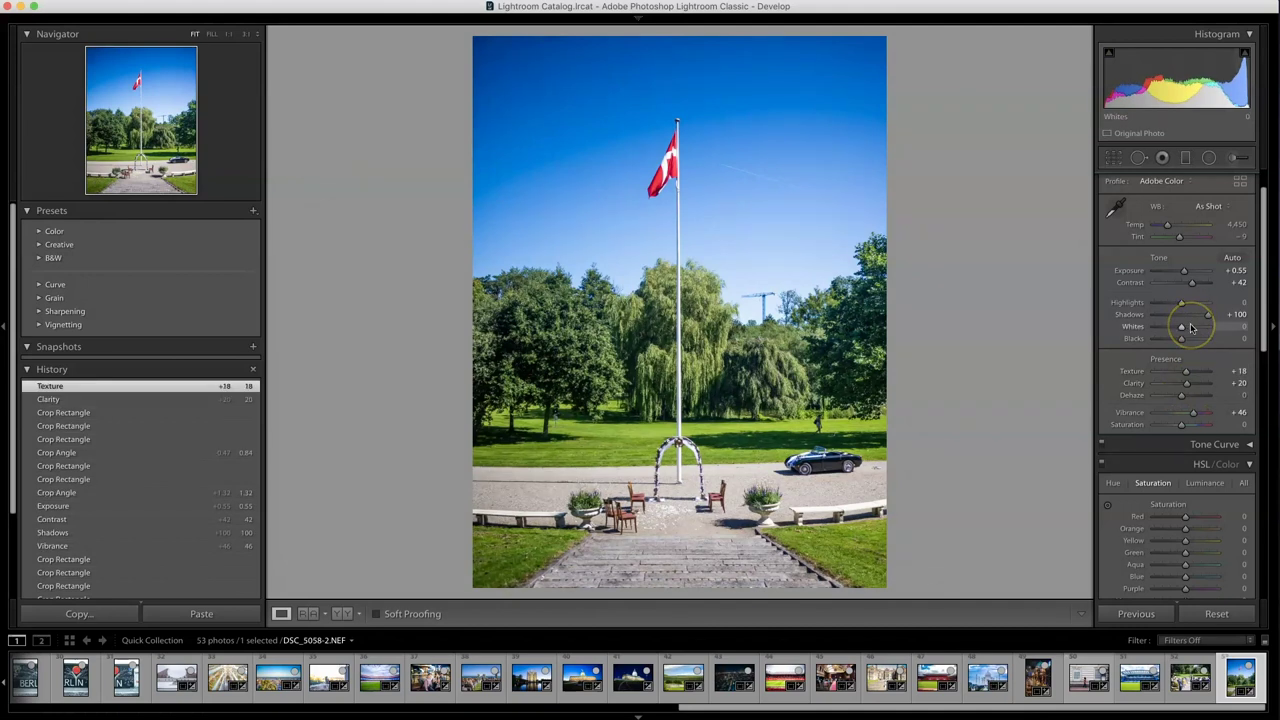
{"action": "left_click_drag", "start_coordinate": [1167, 225], "coordinate": [1171, 227]}
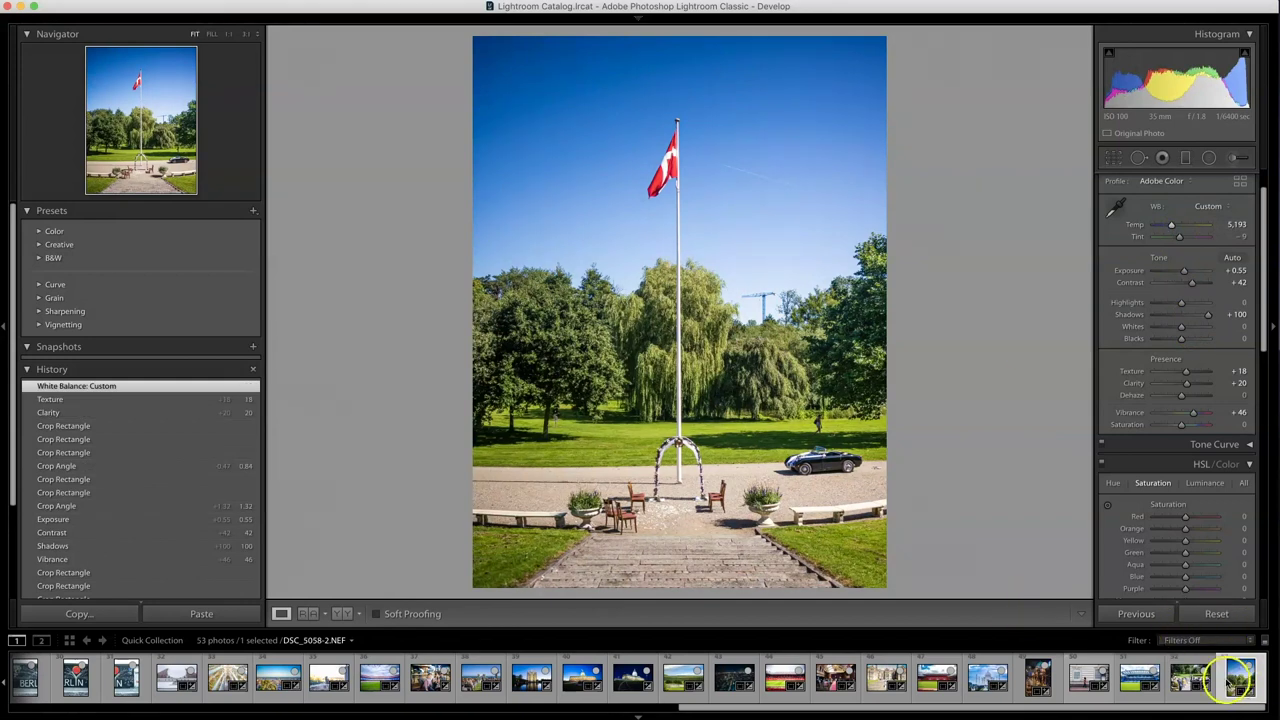
Reset all of the flagpole photo's settings to compare it with the original, and undo the reset.
{"action": "left_click", "coordinate": [1232, 613]}
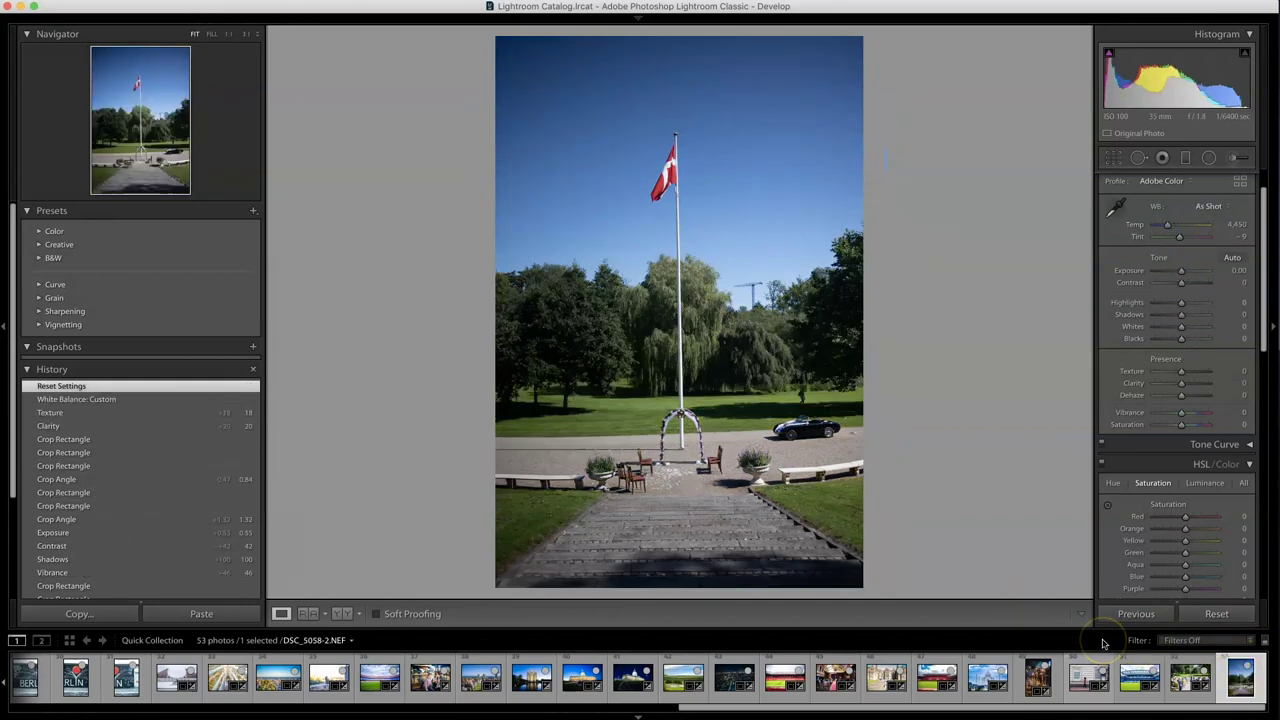
{"action": "key", "text": "z"}
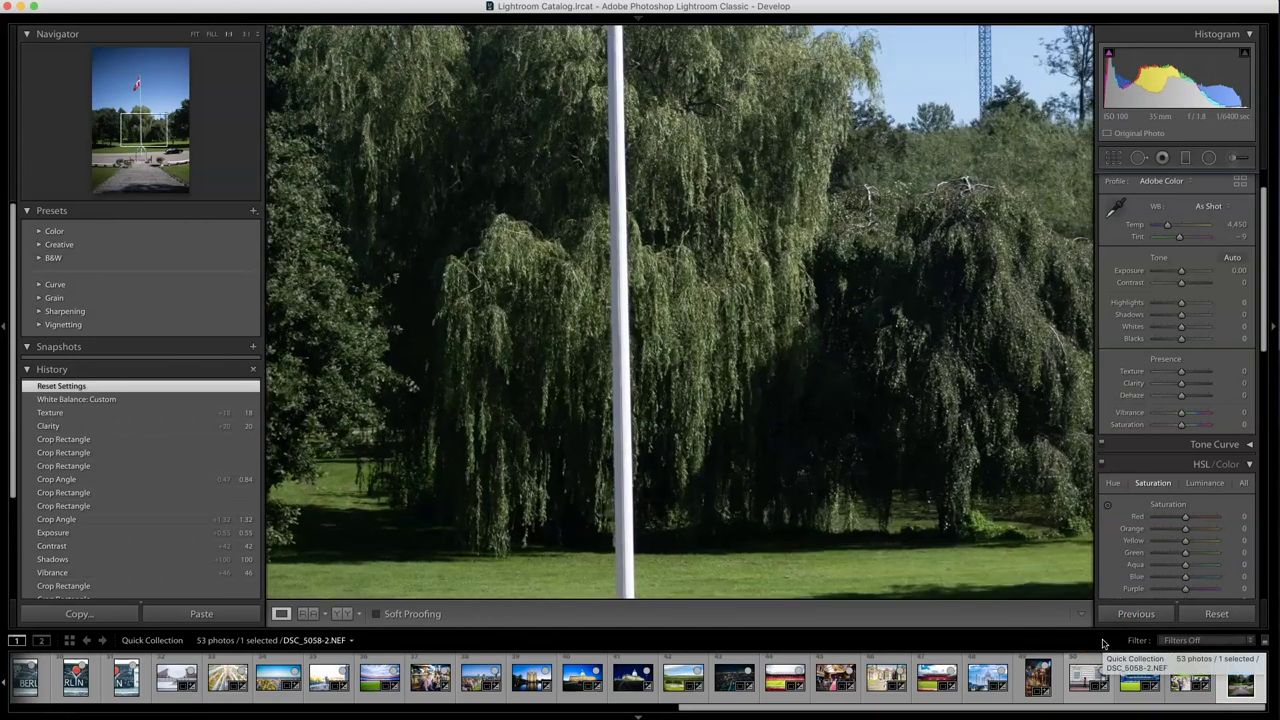
{"action": "left_click", "coordinate": [1000, 531]}
{"action": "key", "text": "super+z"}
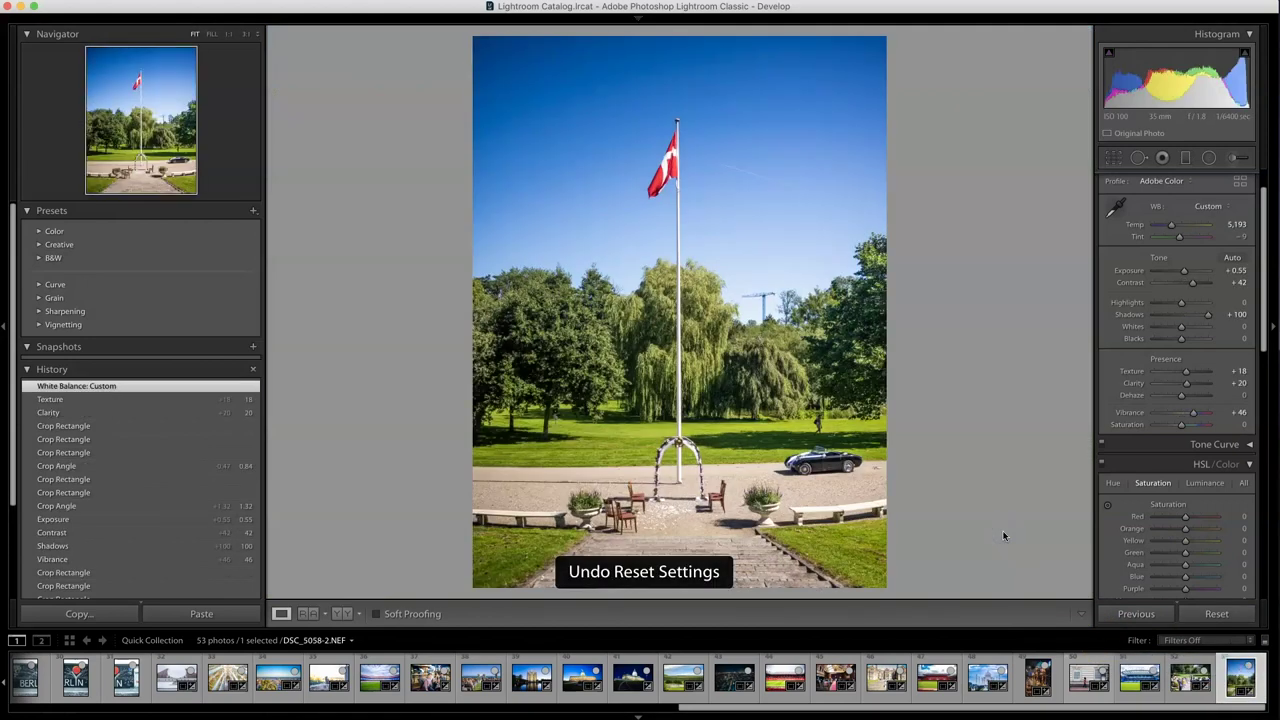
{"action": "left_click", "coordinate": [1217, 613]}
{"action": "key", "text": "super+z"}
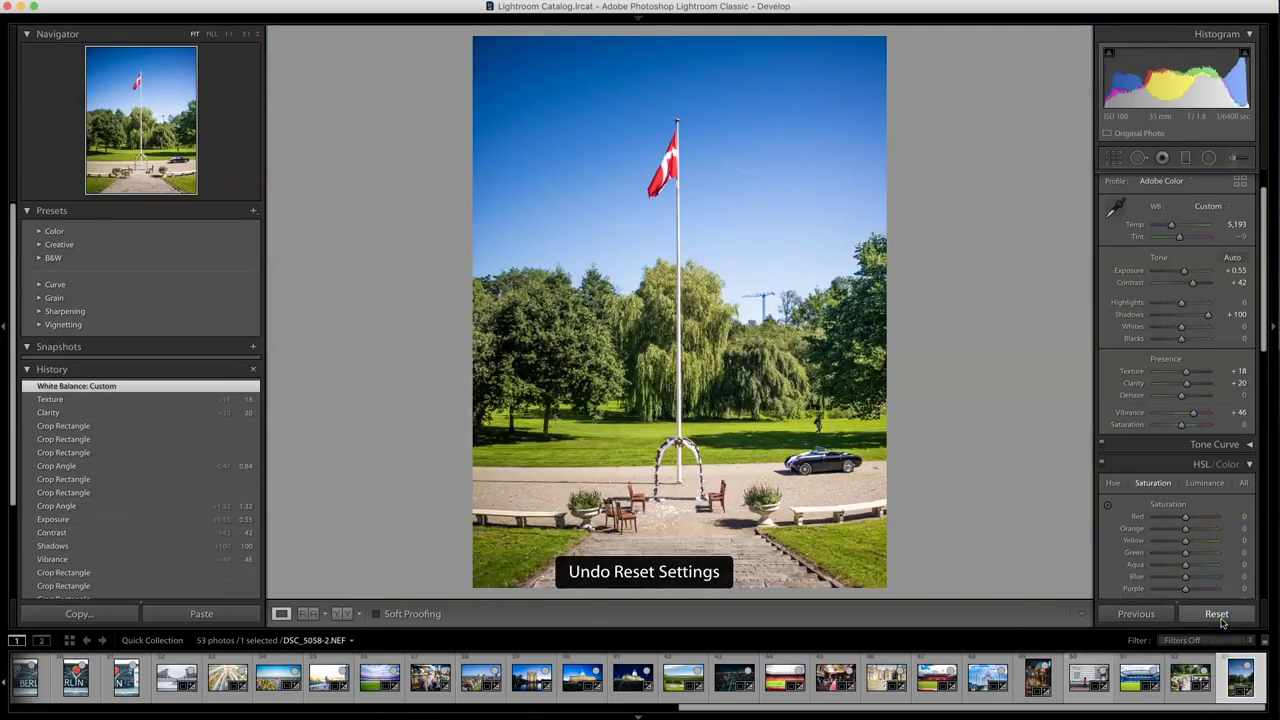
Inspect the flagpole photo's sky up close and open the Taj Mahal photo.
{"action": "mouse_move", "coordinate": [1165, 708]}
{"action": "left_mouse_down"}
{"action": "mouse_move", "coordinate": [397, 697]}
{"action": "mouse_move", "coordinate": [1140, 705]}
{"action": "left_mouse_up"}
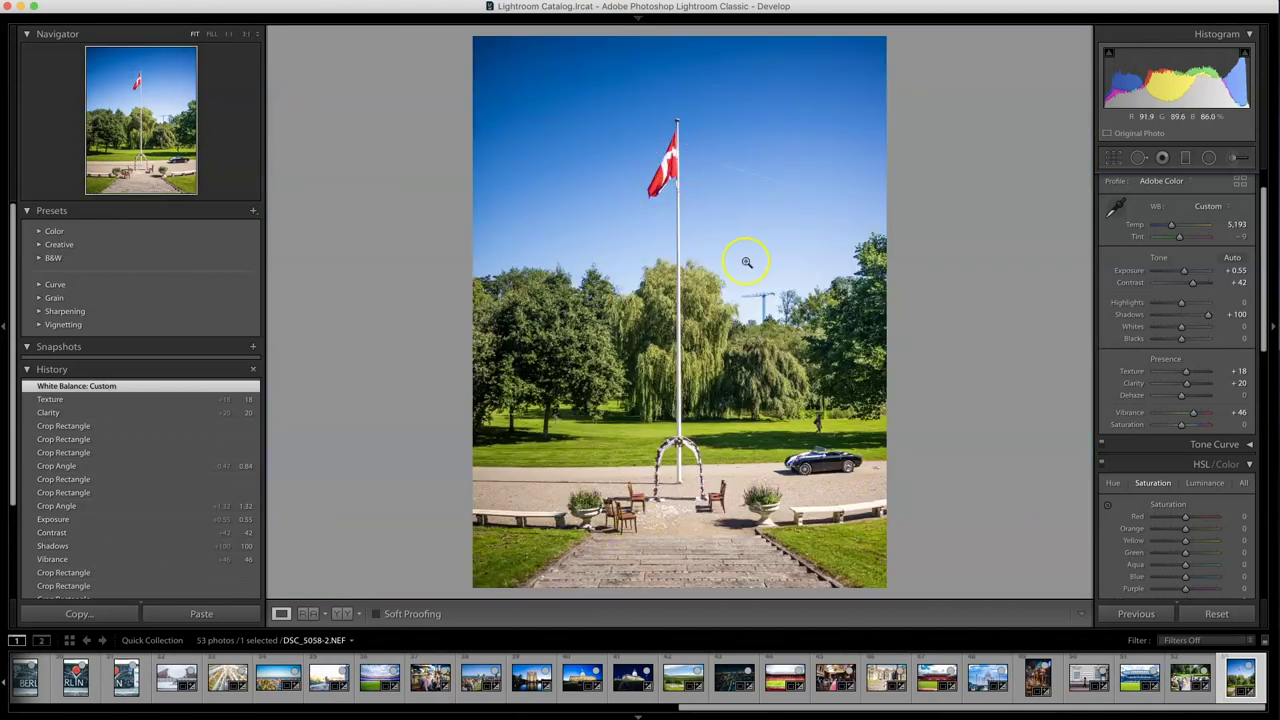
{"action": "left_click", "coordinate": [746, 262]}
{"action": "left_click", "coordinate": [743, 251]}
{"action": "left_click", "coordinate": [986, 683]}
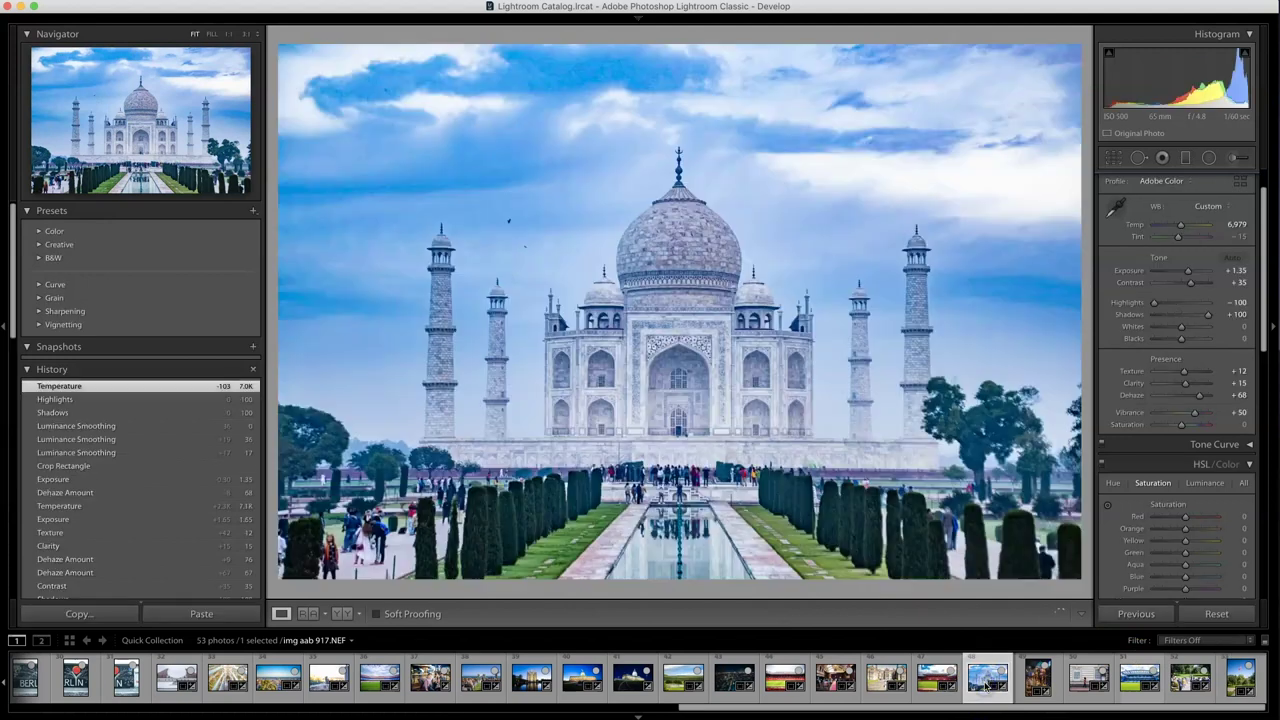